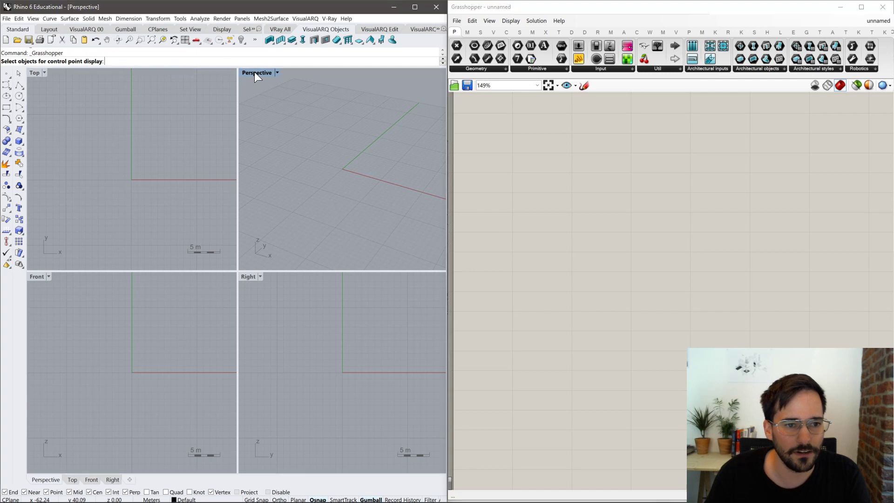
# Model a solid box about 22 by 51 m in plan and 35 m high near the origin in the perspective view.
pyautogui.moveTo(215, 233); pyautogui.dragTo(228, 253, button='right')
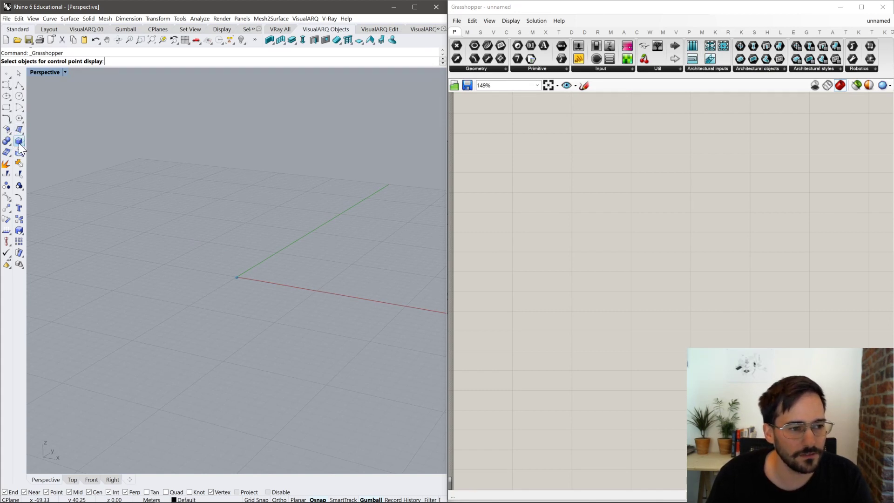
pyautogui.click(19, 142)
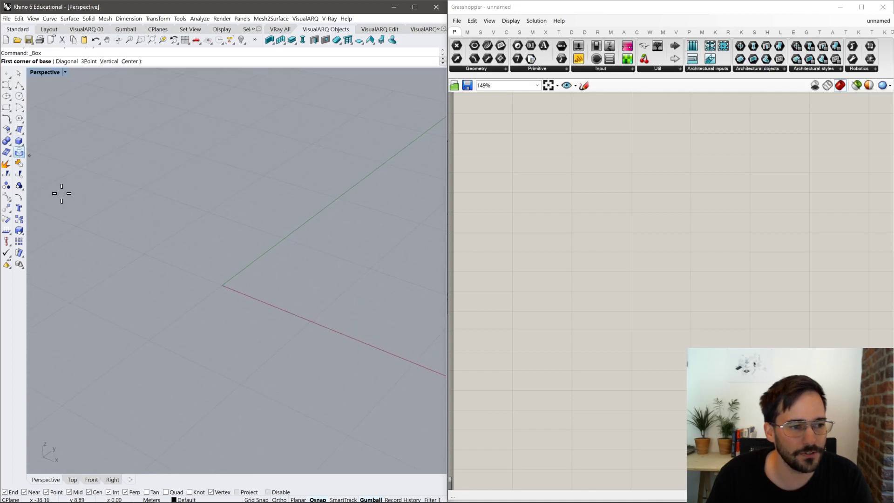
pyautogui.click(188, 329)
pyautogui.click(248, 214)
pyautogui.click(262, 168)
pyautogui.middleClick(275, 182)
pyautogui.click(264, 179)
pyautogui.moveTo(345, 211); pyautogui.dragTo(382, 204, button='right')
# Switch to Grasshopper and place a Brep parameter on the empty canvas.
pyautogui.click(571, 232)
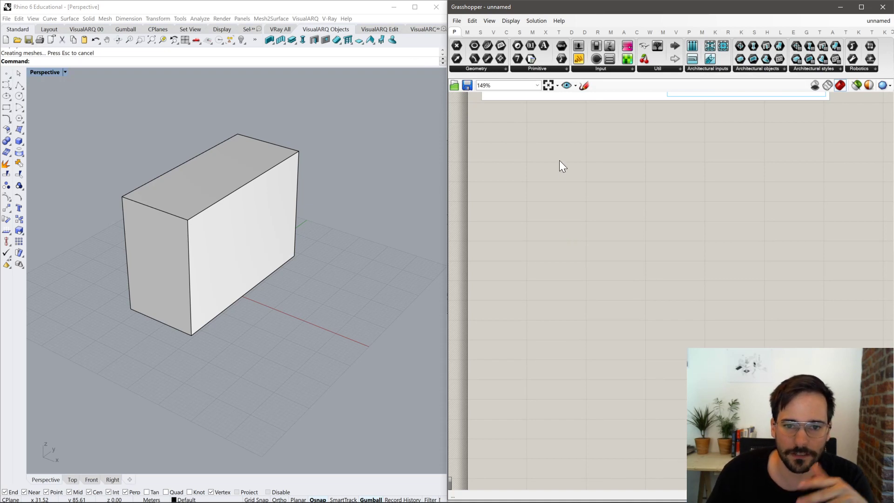
pyautogui.doubleClick(574, 214)
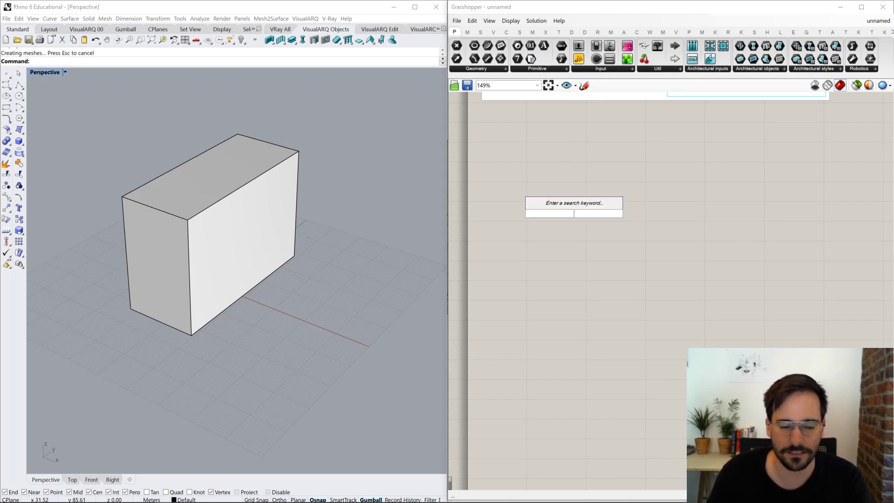
pyautogui.write('brep')
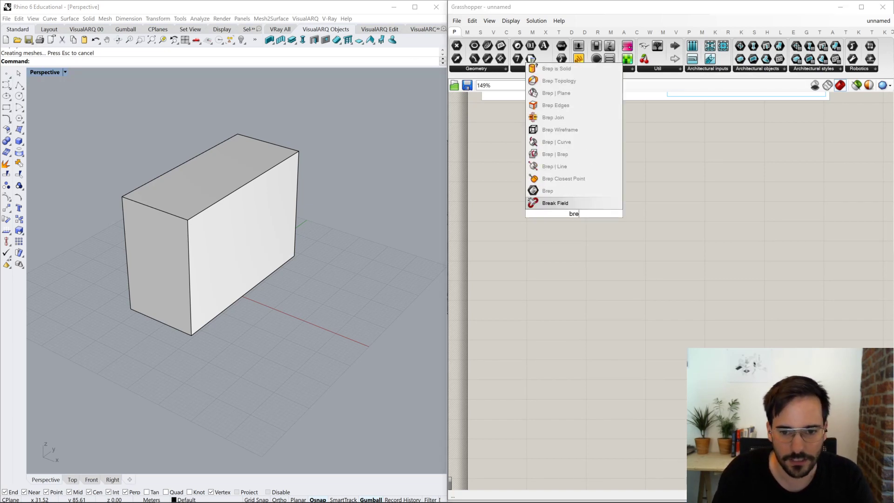
pyautogui.press('Return')
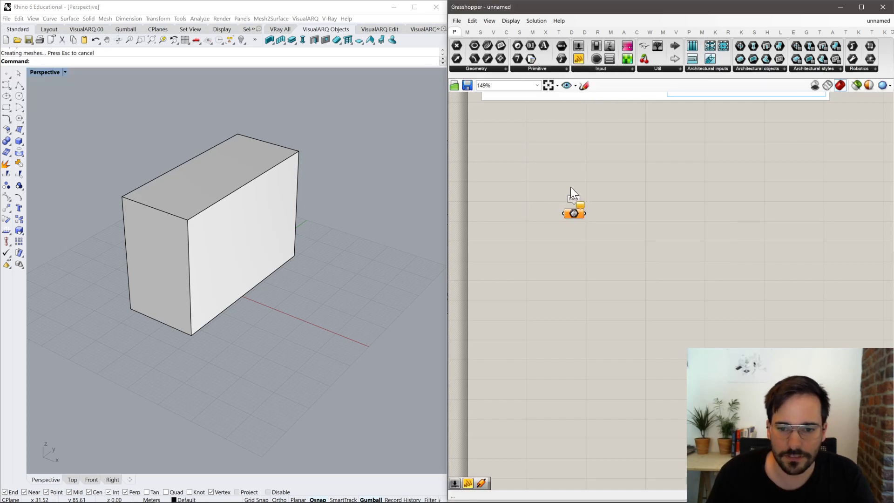
pyautogui.moveTo(573, 230); pyautogui.dragTo(600, 224)
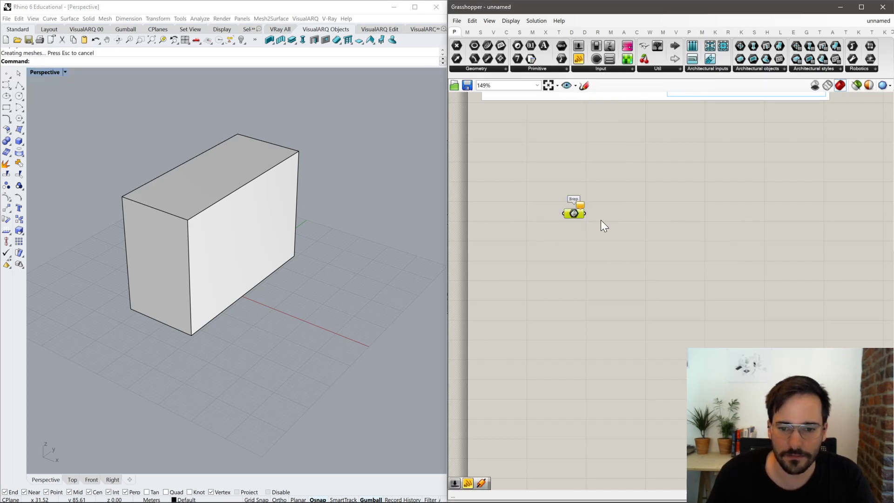
# Reference the modelled box in the Brep parameter and hide the original box in Rhino.
pyautogui.rightClick(575, 215)
pyautogui.click(605, 316)
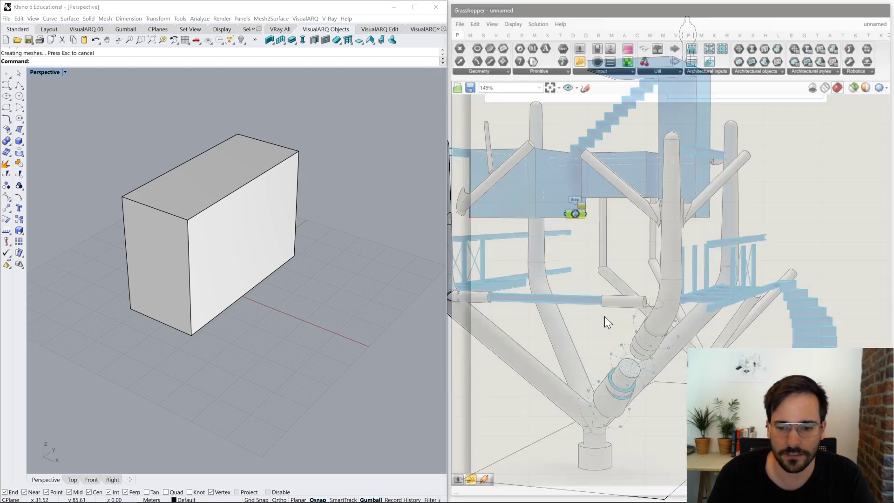
pyautogui.click(270, 205)
pyautogui.press('Left')
pyautogui.press('Left')
pyautogui.press('Left')
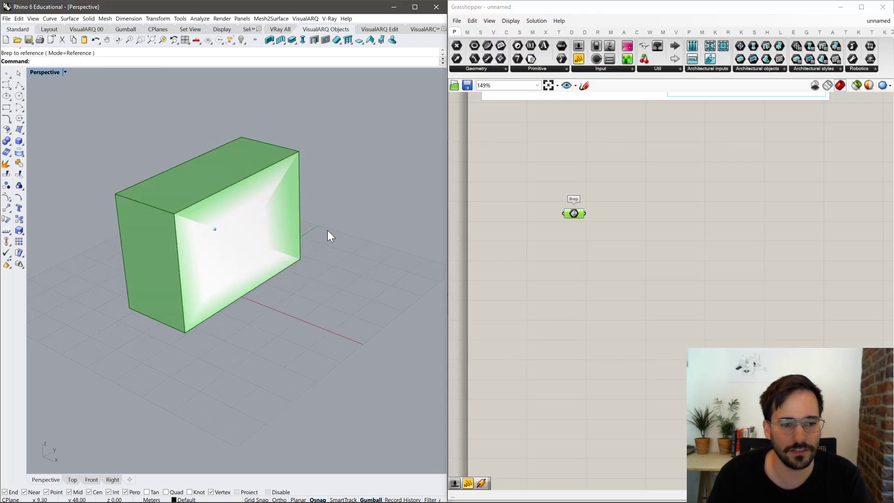
pyautogui.click(292, 222)
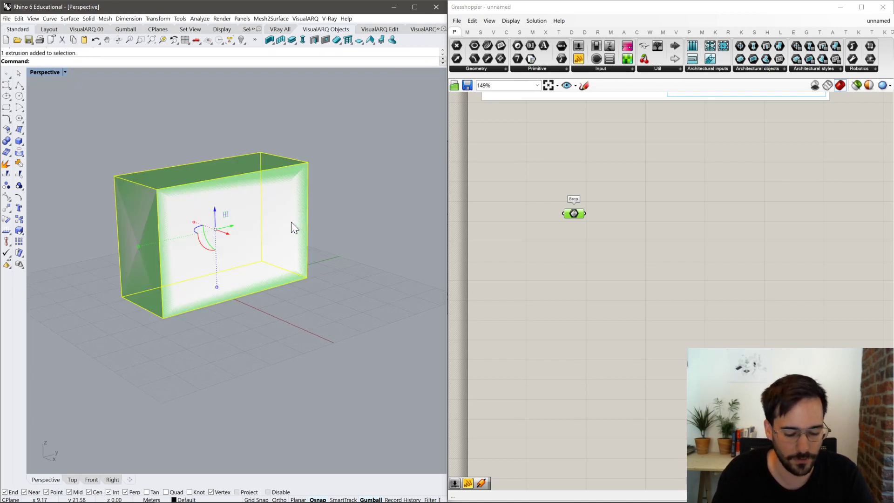
pyautogui.hotkey('ctrl', 'h')
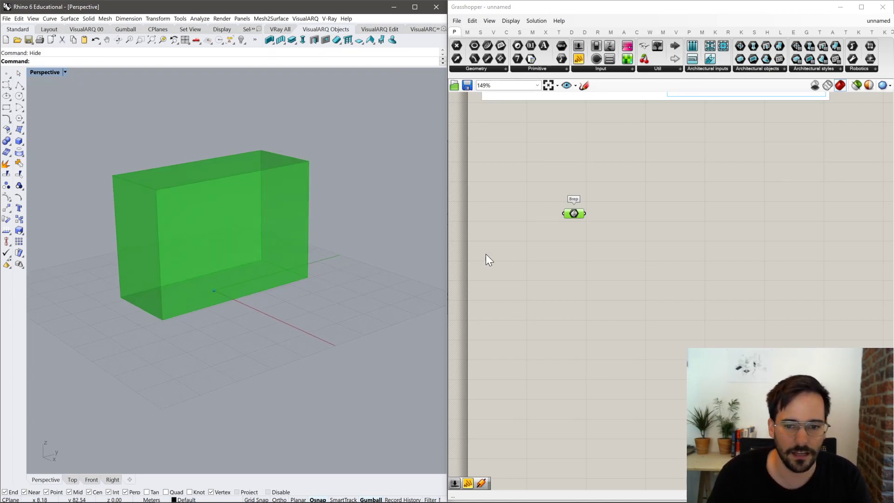
# Add a Deconstruct Brep component beside the Brep parameter and connect the parameter to its Brep input.
pyautogui.click(518, 263)
pyautogui.doubleClick(601, 237)
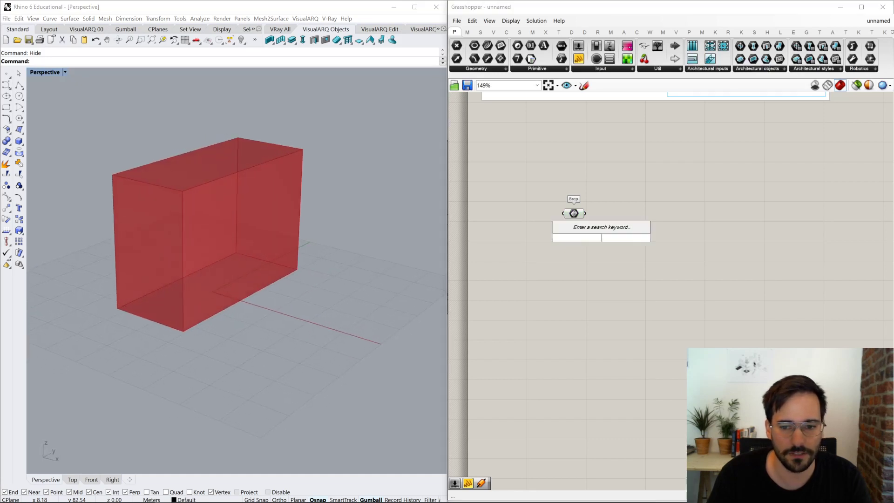
pyautogui.click(579, 213)
pyautogui.click(601, 218)
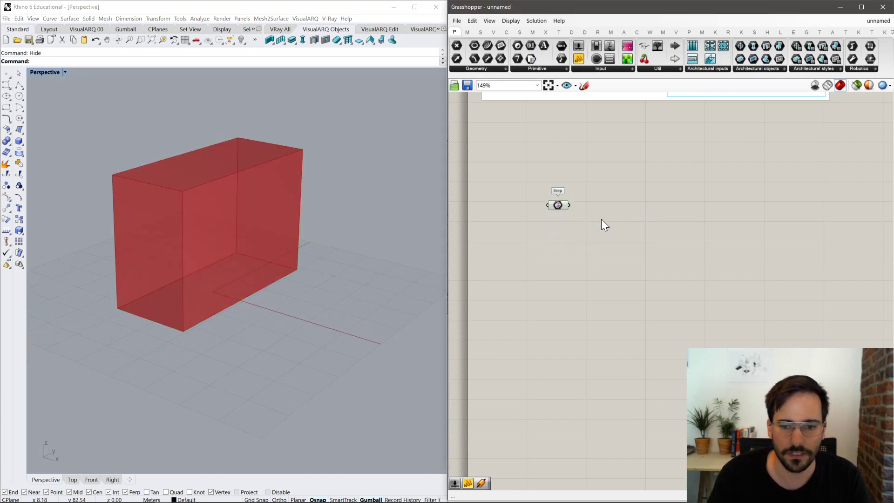
pyautogui.doubleClick(600, 216)
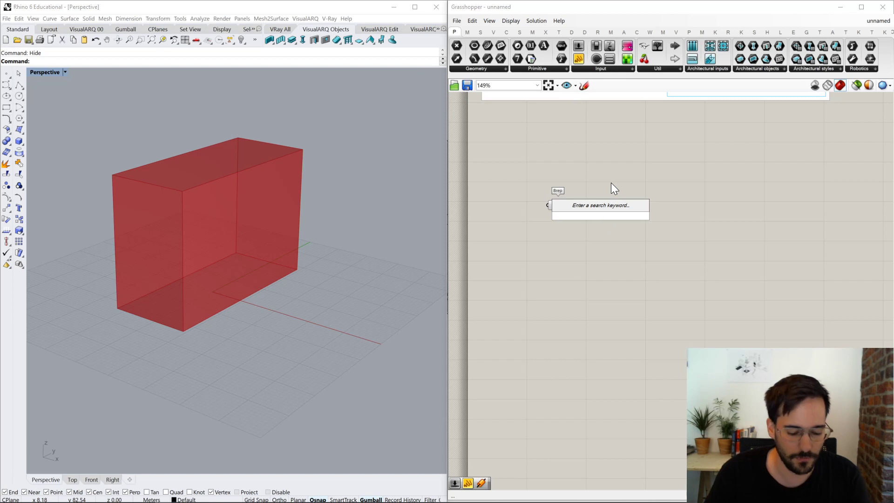
pyautogui.write('b')
pyautogui.press('BackSpace')
pyautogui.write('deco')
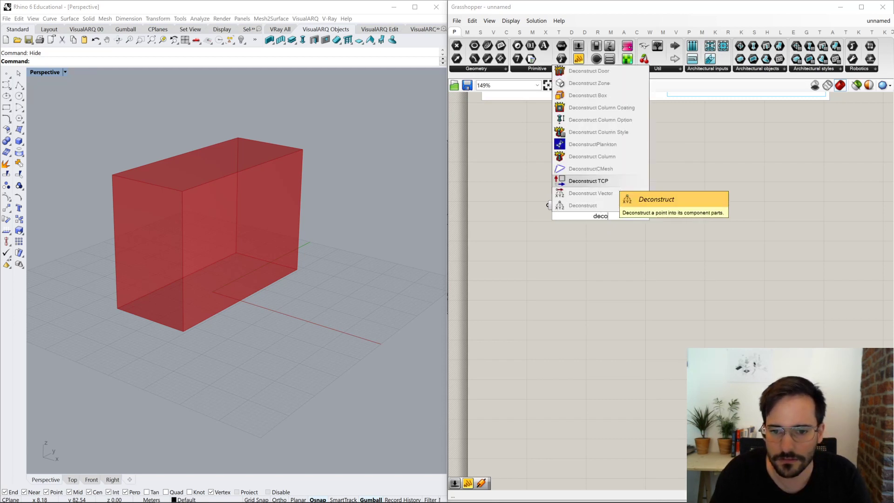
pyautogui.write('nstr br')
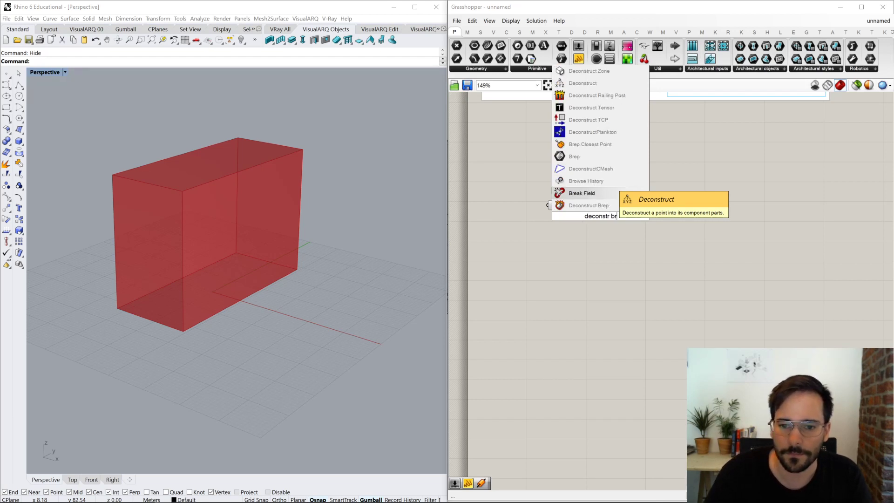
pyautogui.click(596, 205)
pyautogui.moveTo(569, 204); pyautogui.dragTo(605, 205)
pyautogui.click(586, 159)
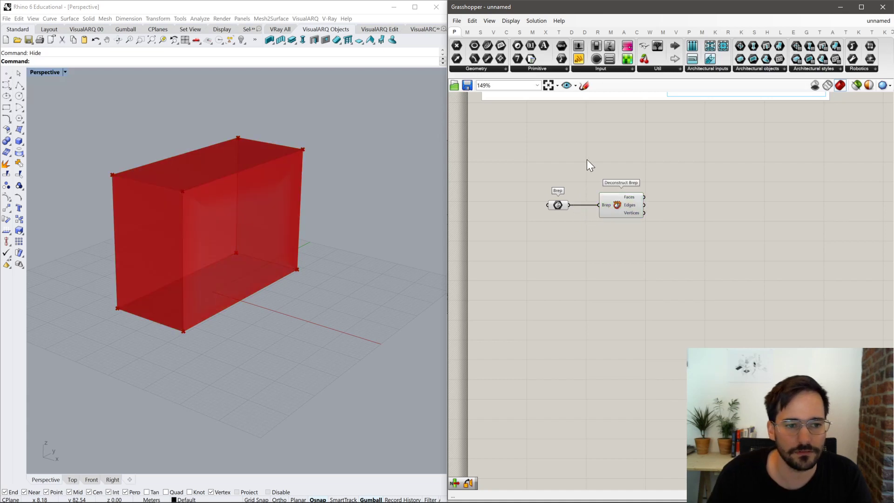
# Turn off the viewport preview of the Brep parameter.
pyautogui.moveTo(567, 164); pyautogui.dragTo(565, 235)
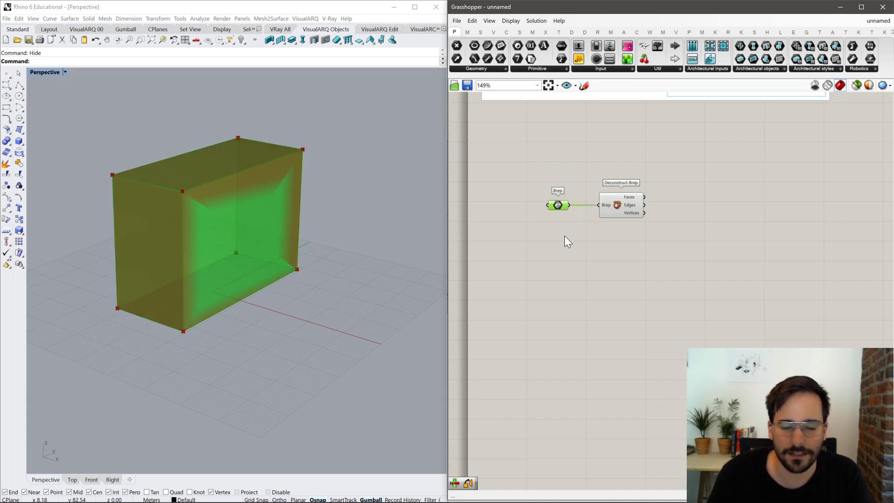
pyautogui.middleClick(560, 205)
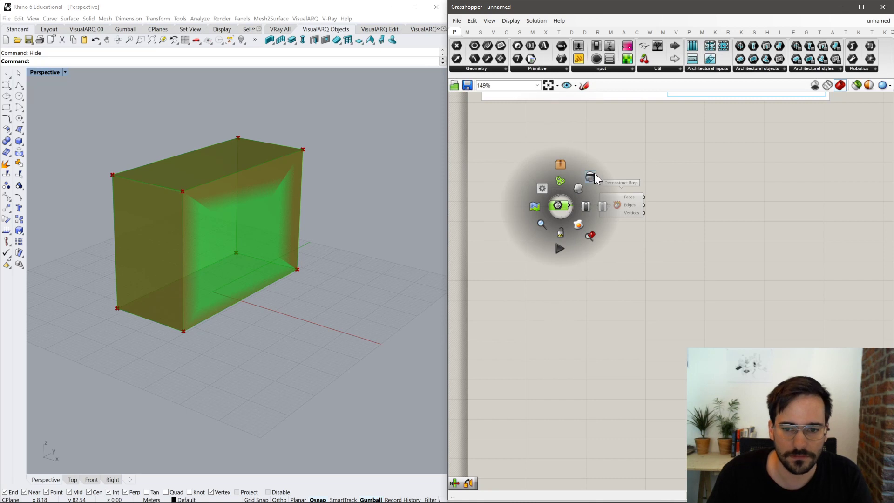
pyautogui.click(608, 148)
# Inspect the Vertices output of Deconstruct Brep and move the component farther away from the Brep parameter.
pyautogui.click(621, 206)
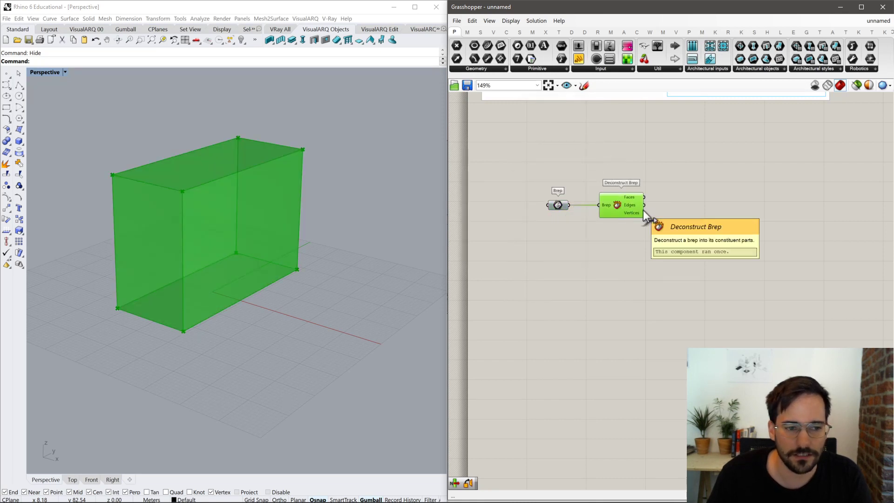
pyautogui.moveTo(649, 204); pyautogui.dragTo(537, 219, button='right')
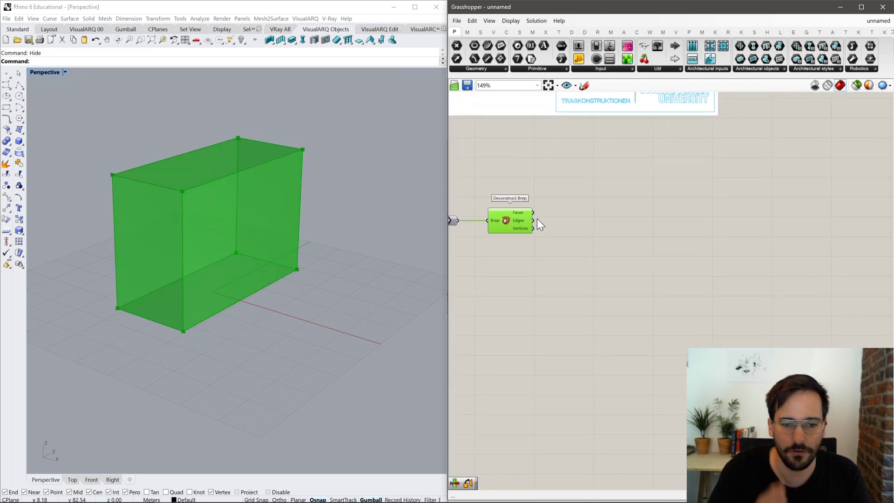
pyautogui.scroll(-1, 537, 219)
pyautogui.moveTo(567, 214); pyautogui.dragTo(626, 150, button='right')
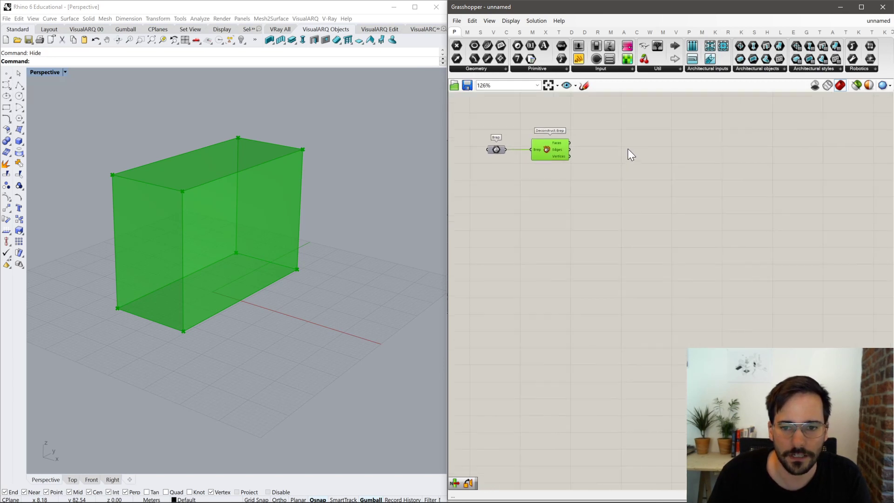
pyautogui.moveTo(589, 203); pyautogui.dragTo(585, 187, button='right')
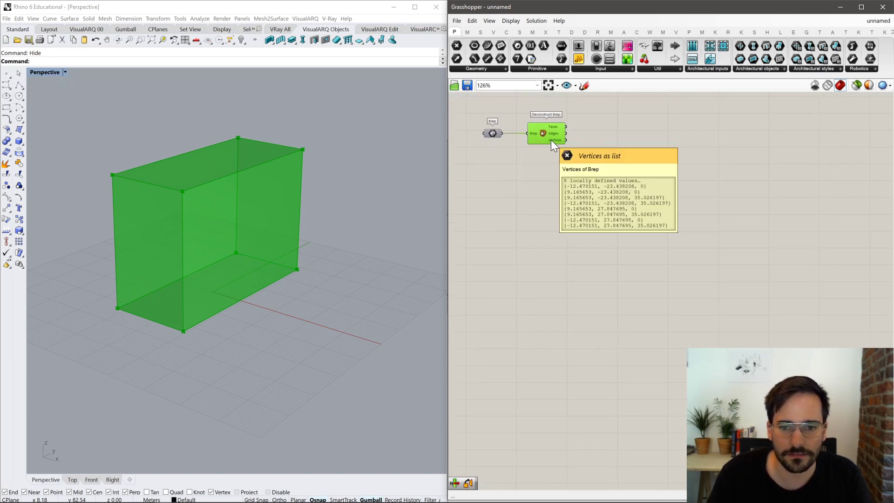
pyautogui.moveTo(551, 139); pyautogui.dragTo(576, 140)
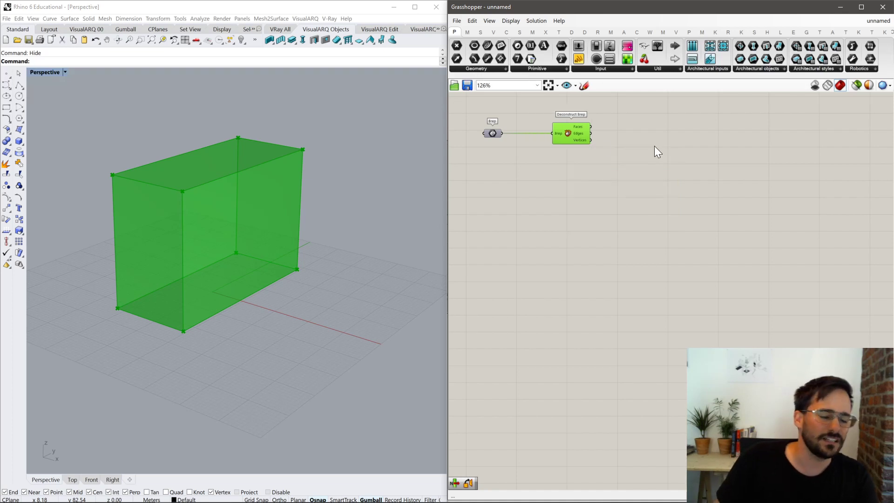
pyautogui.moveTo(612, 152)
pyautogui.mouseDown(button='right')
pyautogui.moveTo(612, 169)
pyautogui.moveTo(620, 146)
pyautogui.mouseUp(button='right')
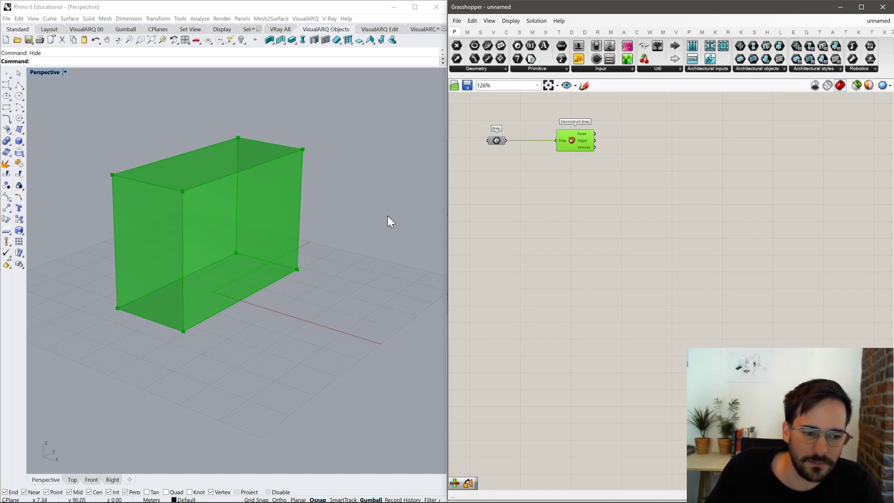
pyautogui.doubleClick(629, 177)
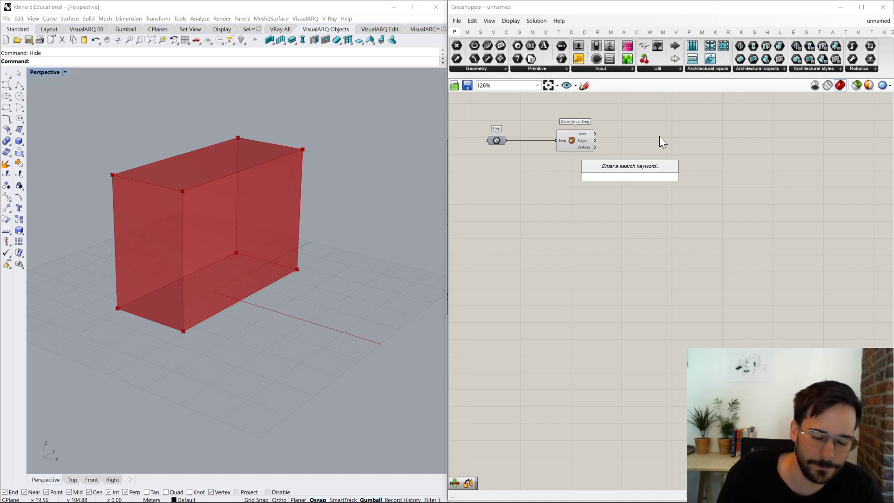
pyautogui.write('line')
pyautogui.click(605, 154)
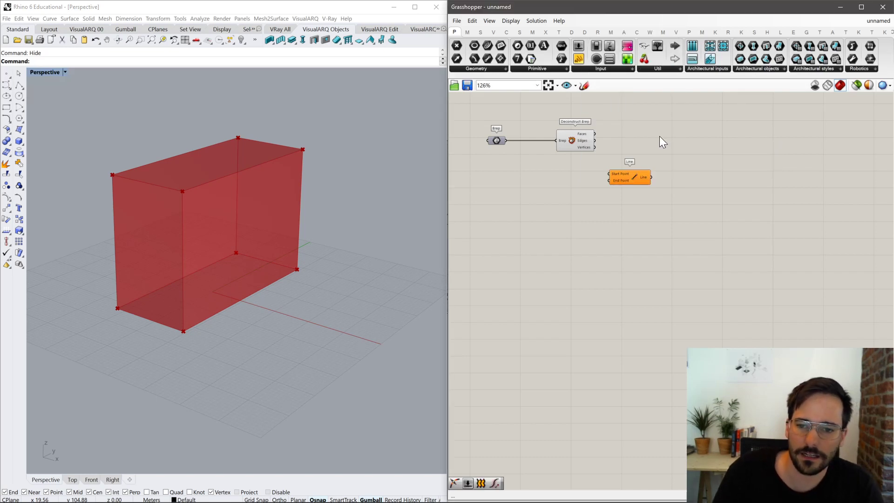
pyautogui.click(589, 143)
pyautogui.moveTo(593, 141); pyautogui.dragTo(609, 174)
pyautogui.click(628, 175)
pyautogui.press('Delete')
# Add a Line parameter and feed it from the Edges output of Deconstruct Brep.
pyautogui.doubleClick(617, 221)
pyautogui.write('line')
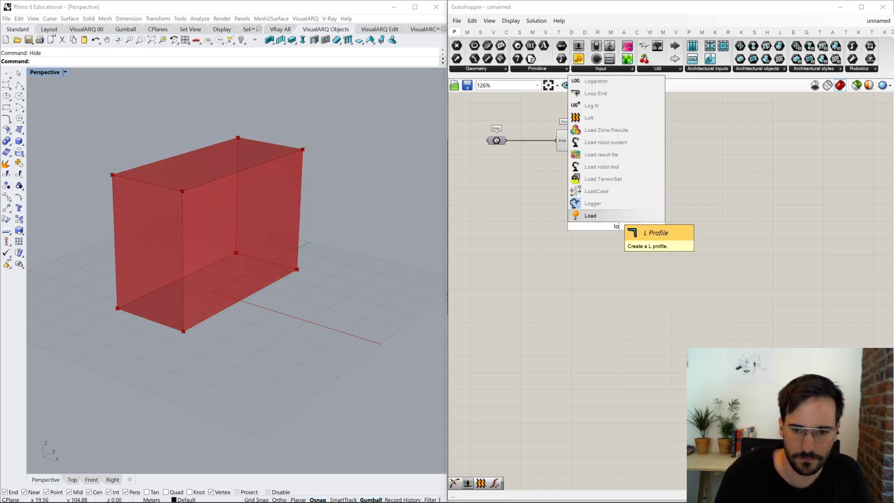
pyautogui.press('Return')
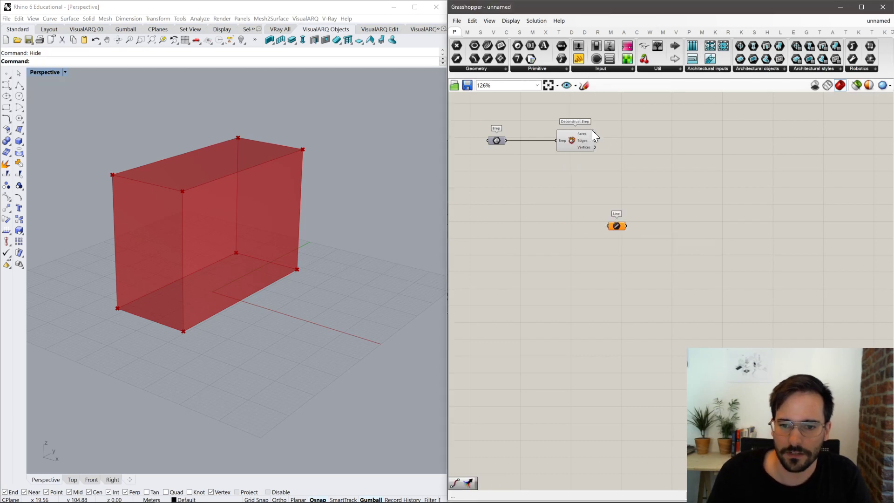
pyautogui.moveTo(594, 140); pyautogui.dragTo(608, 226)
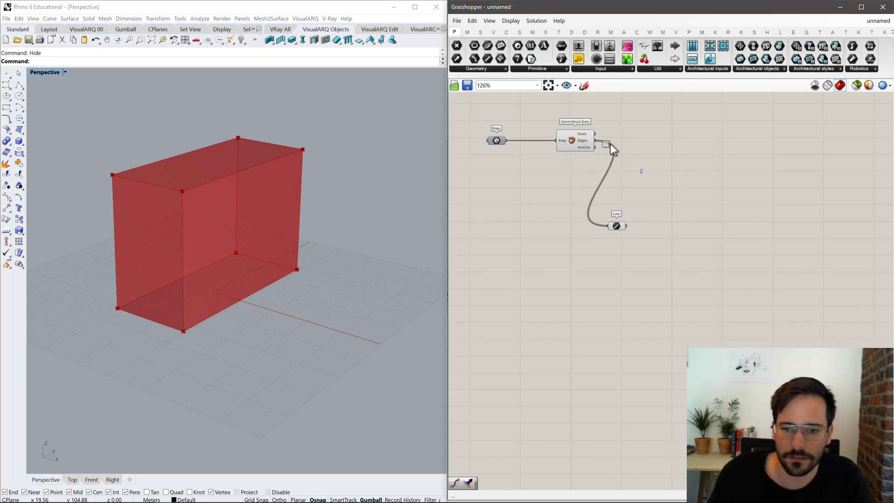
# Turn off the preview of the Deconstruct Brep component so only the Line parameter is previewed.
pyautogui.click(577, 145)
pyautogui.middleClick(563, 158)
pyautogui.click(599, 127)
pyautogui.click(609, 239)
# Select the Brep, Deconstruct Brep and Line components together and delete them from the canvas.
pyautogui.moveTo(615, 227); pyautogui.dragTo(477, 106)
pyautogui.click(656, 222)
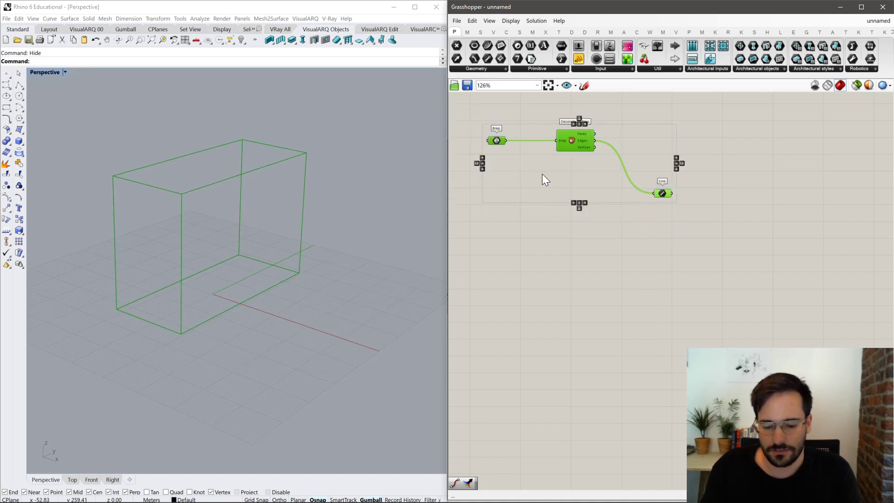
pyautogui.press('Delete')
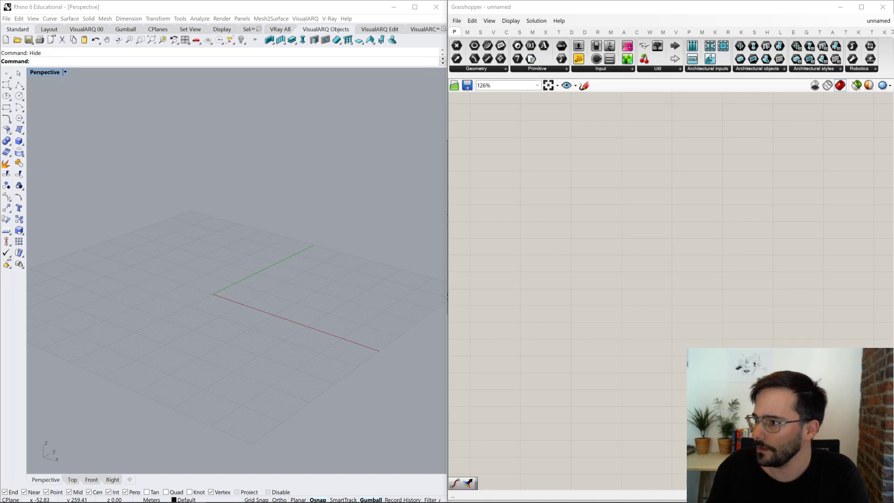
# Switch to the photo viewer and look through the example images from the Kikutake Tower to the Treetop Observation tower.
pyautogui.hotkey('alt', 'Tab')
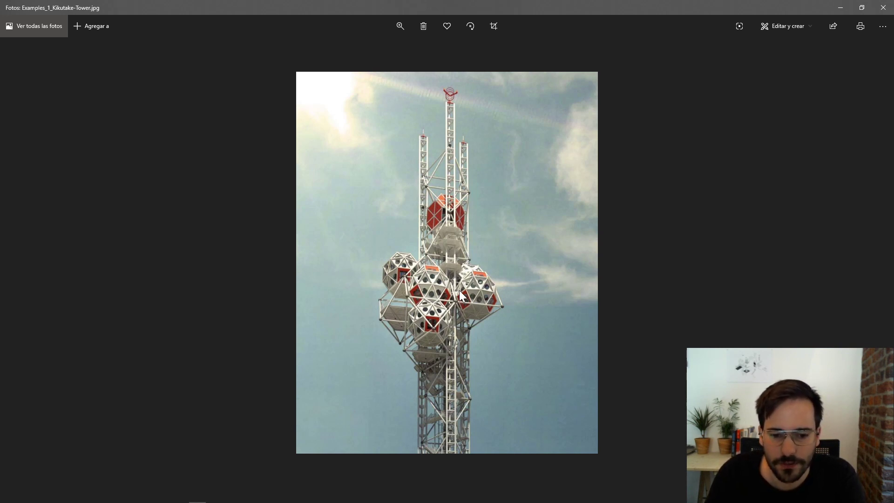
pyautogui.press('Right')
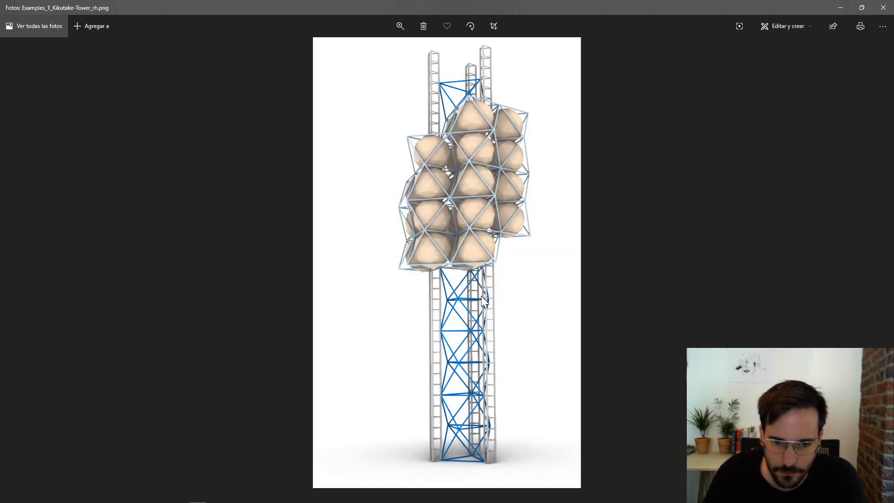
pyautogui.press('Right')
pyautogui.press('Right')
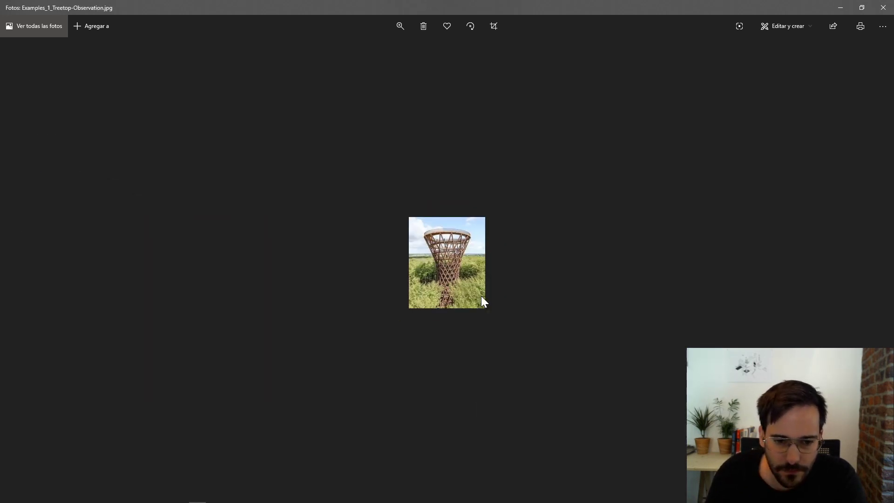
# Examine the diagrid structure in the Treetop Observation tower image, then close the photo viewer.
pyautogui.scroll(2, 451, 262)
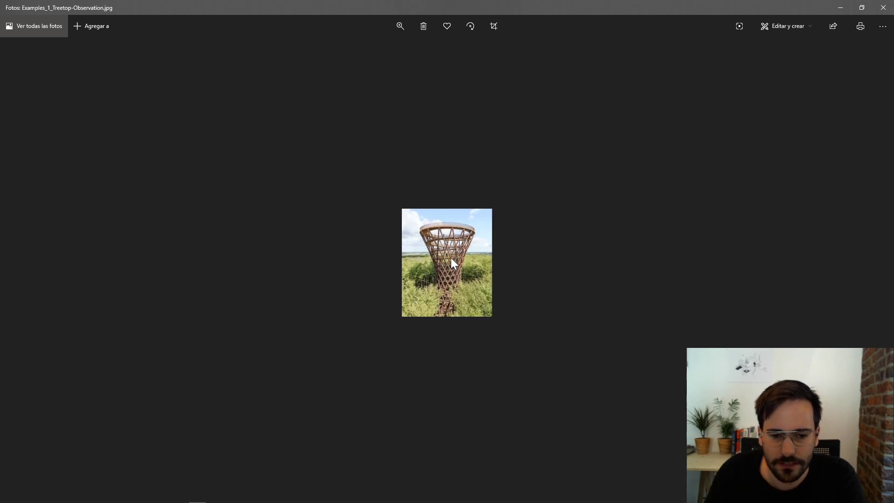
pyautogui.scroll(2, 450, 259)
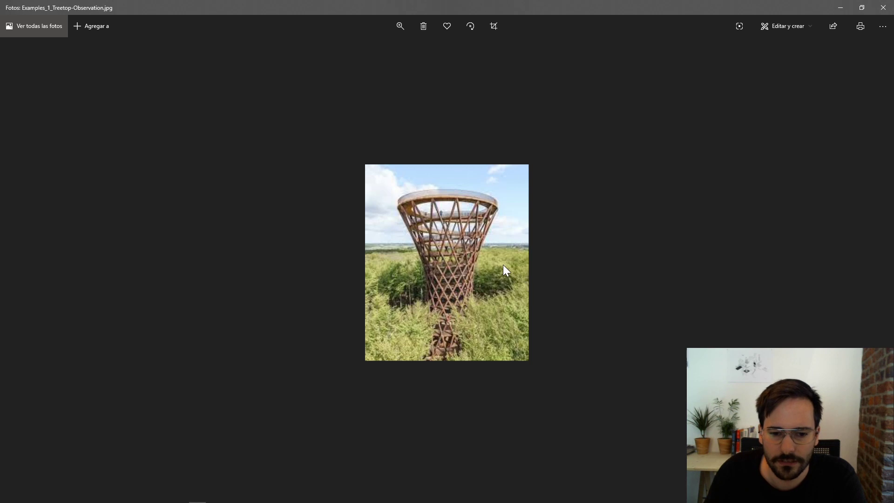
pyautogui.scroll(-2, 503, 264)
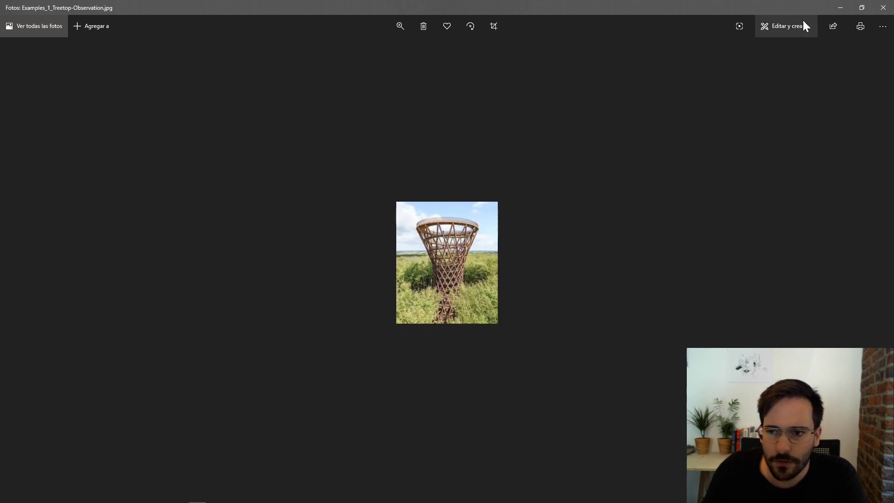
pyautogui.click(883, 8)
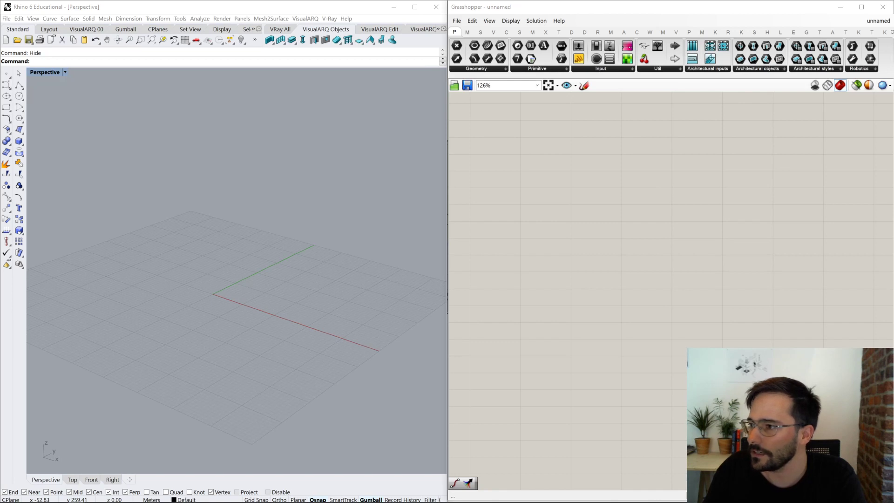
# Reopen the Kikutake Tower image and dock it in the left half of the screen in place of the Rhino window.
pyautogui.click(574, 309)
pyautogui.scroll(1, 400, 282)
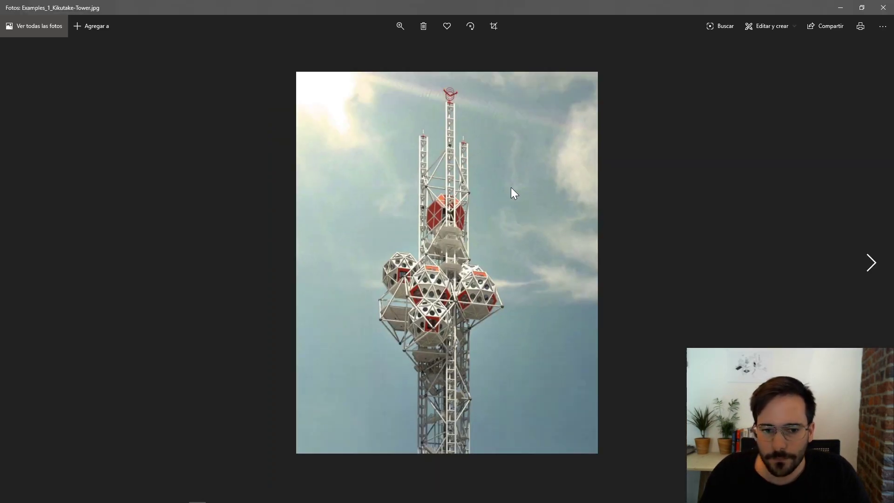
pyautogui.press('super+Left')
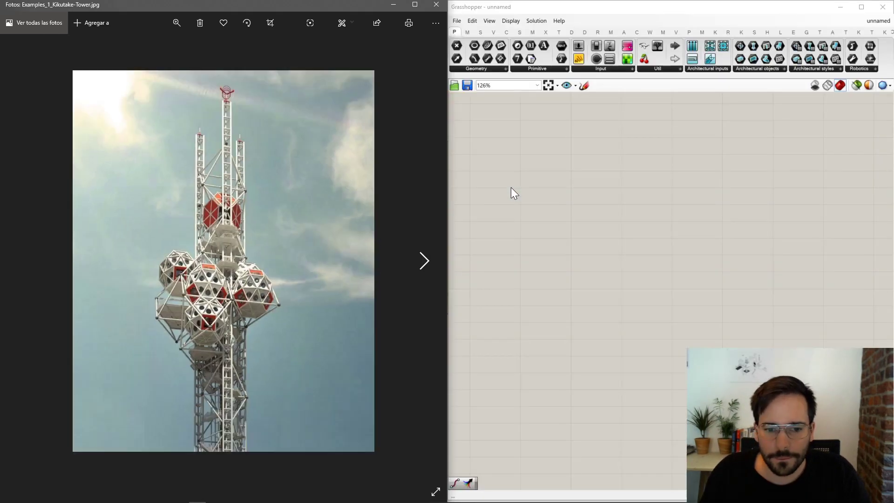
pyautogui.click(504, 244)
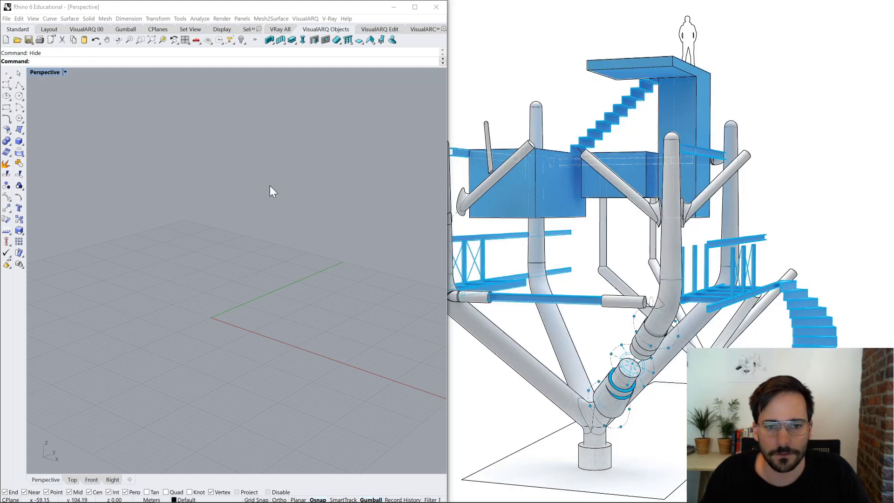
pyautogui.press('super+Down')
pyautogui.press('super+Down')
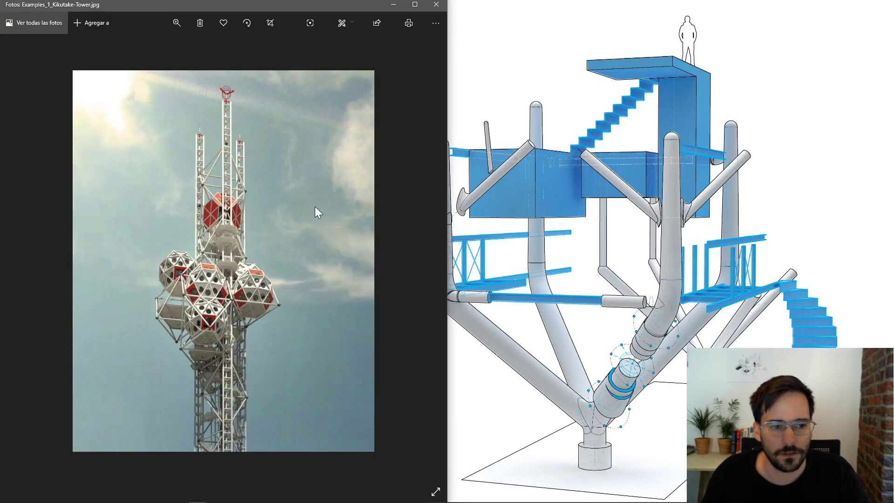
# Show the Grasshopper editor beside the tower photo and move the small Rhino window below the picture.
pyautogui.hotkey('alt', 'Tab')
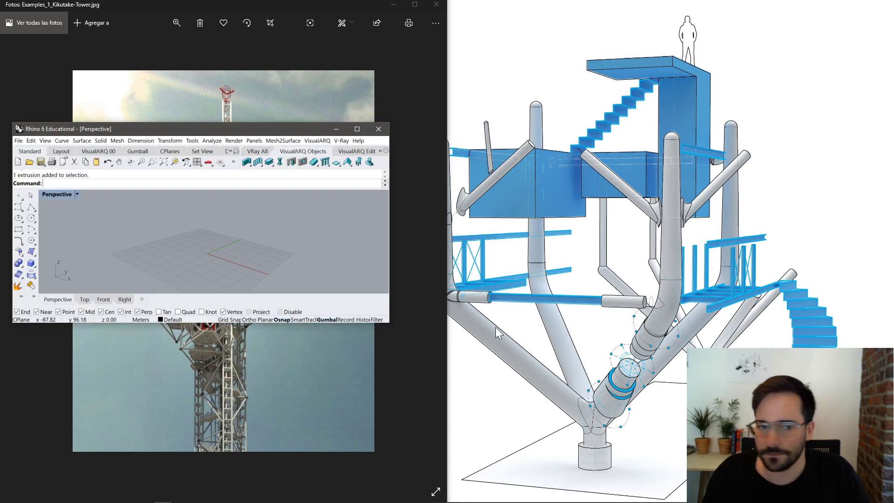
pyautogui.write('Grasshopper')
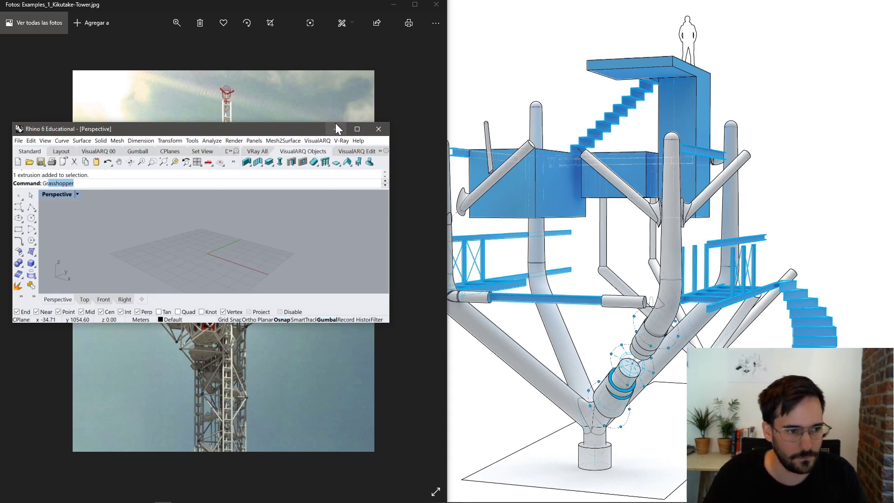
pyautogui.press('Return')
pyautogui.moveTo(665, 85); pyautogui.dragTo(892, 88)
pyautogui.moveTo(294, 131); pyautogui.dragTo(323, 456)
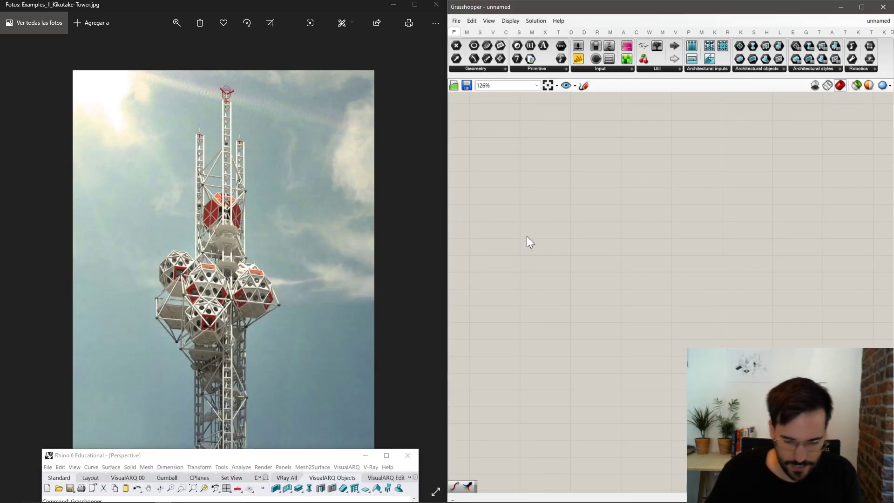
pyautogui.click(584, 87)
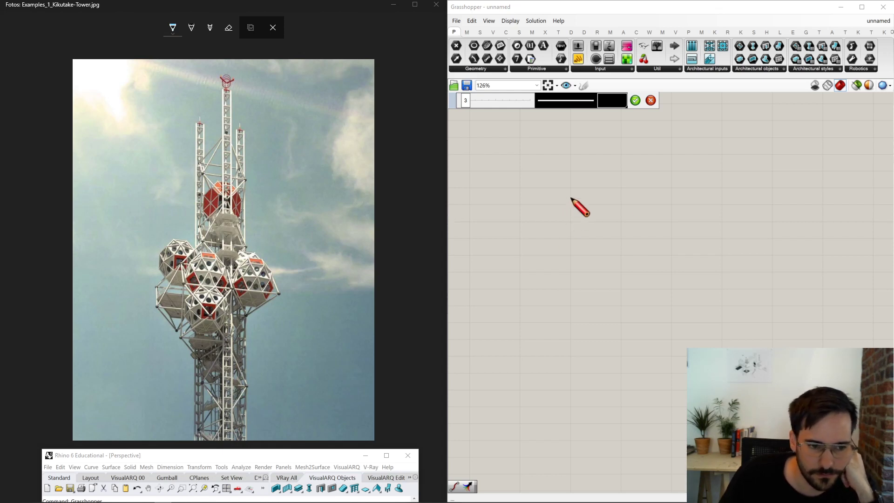
pyautogui.moveTo(572, 202)
pyautogui.mouseDown()
pyautogui.moveTo(521, 278)
pyautogui.moveTo(623, 282)
pyautogui.moveTo(584, 236)
pyautogui.mouseUp()
pyautogui.click(650, 100)
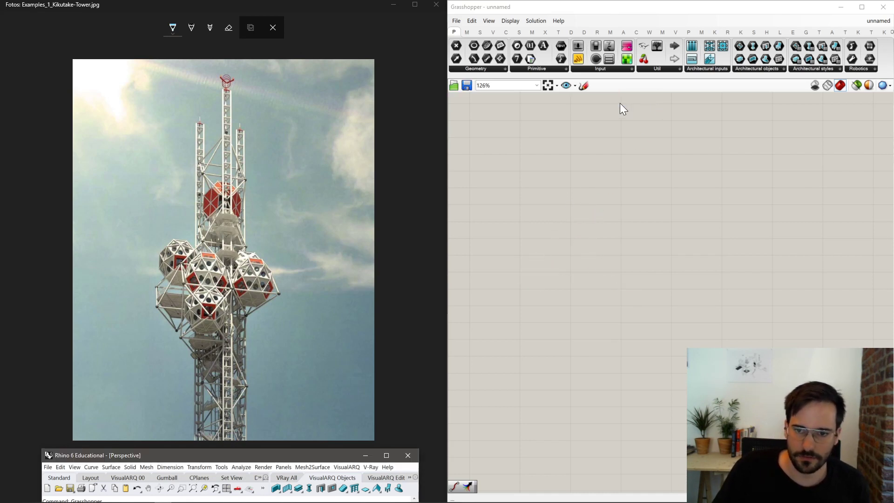
# Sketch a freehand triangle with its three corners circled on the Grasshopper canvas, then discard the sketch.
pyautogui.click(583, 85)
pyautogui.moveTo(573, 202)
pyautogui.mouseDown()
pyautogui.moveTo(515, 279)
pyautogui.moveTo(624, 284)
pyautogui.moveTo(565, 205)
pyautogui.mouseUp()
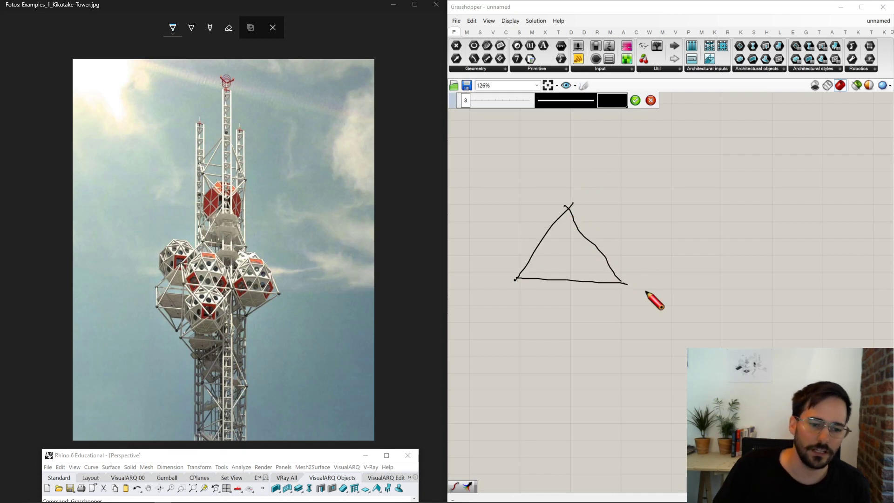
pyautogui.moveTo(515, 278); pyautogui.dragTo(525, 273)
pyautogui.moveTo(570, 203); pyautogui.dragTo(566, 200)
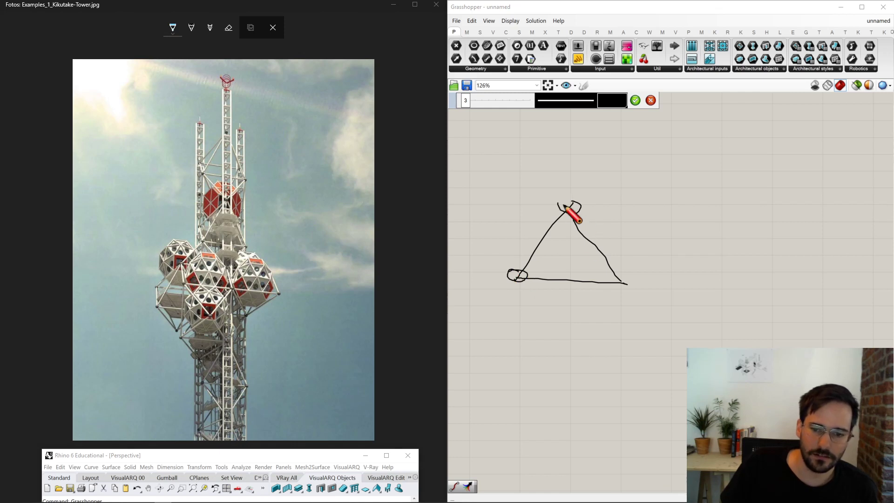
pyautogui.moveTo(627, 275)
pyautogui.mouseDown()
pyautogui.moveTo(619, 292)
pyautogui.moveTo(610, 273)
pyautogui.mouseUp()
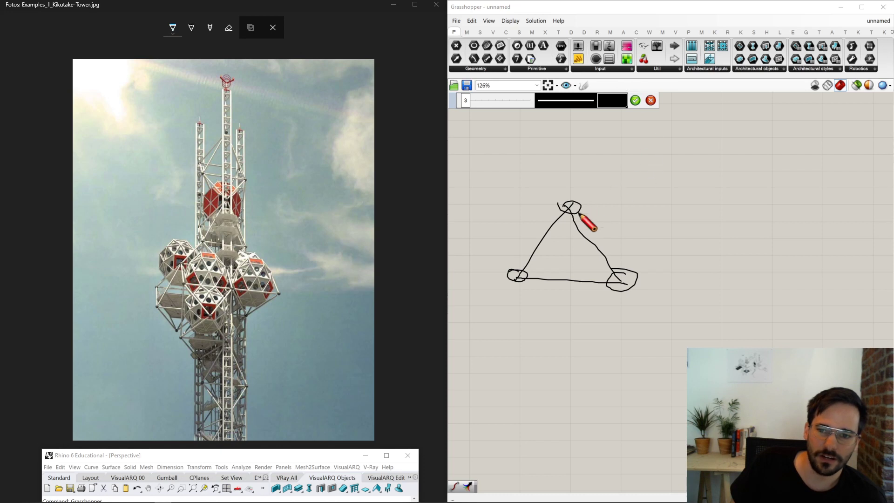
pyautogui.click(652, 100)
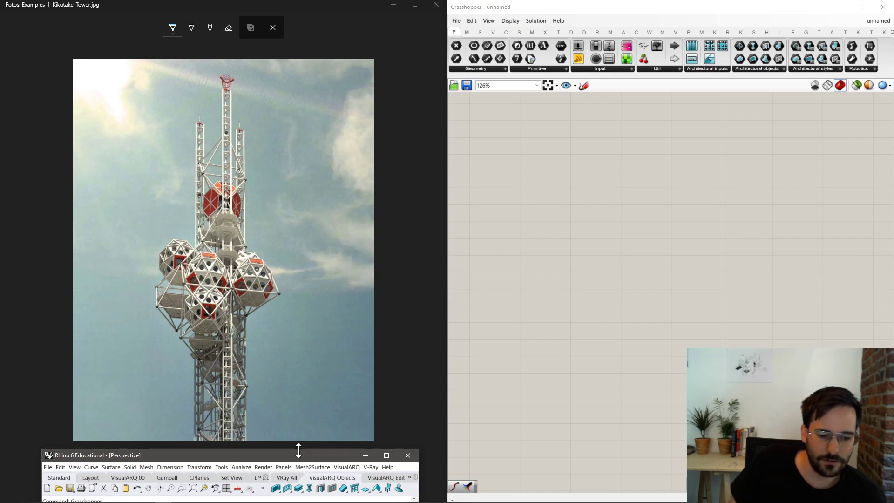
# Dock Rhino in the left half of the screen beside the Grasshopper editor again.
pyautogui.moveTo(298, 454); pyautogui.dragTo(4, 156)
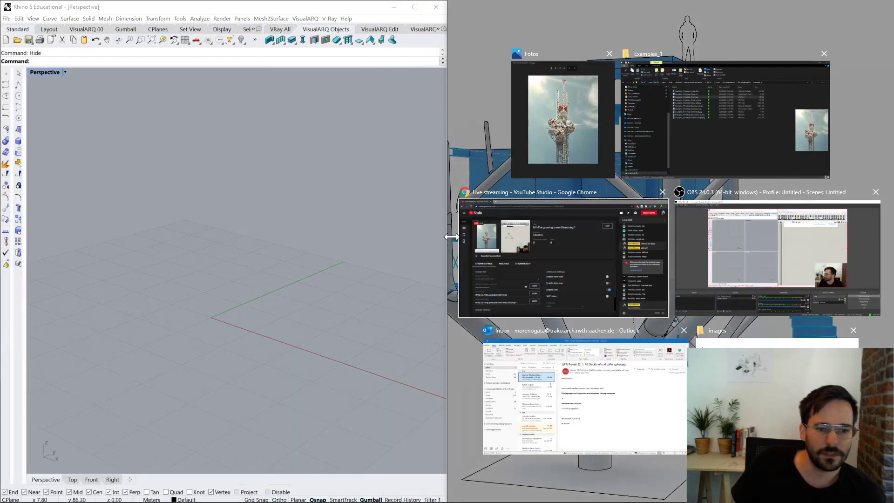
pyautogui.click(342, 244)
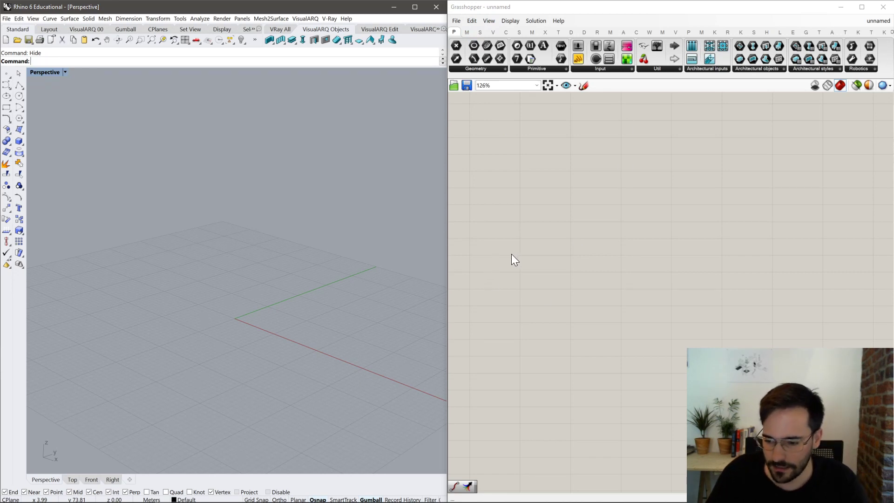
pyautogui.moveTo(301, 274); pyautogui.dragTo(333, 277, button='right')
# Add a Polygon component to the empty Grasshopper canvas.
pyautogui.doubleClick(591, 255)
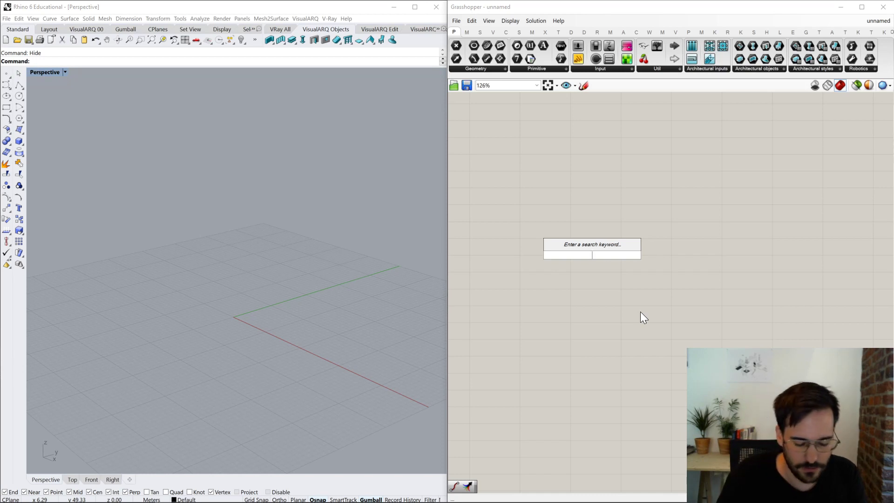
pyautogui.write('poly')
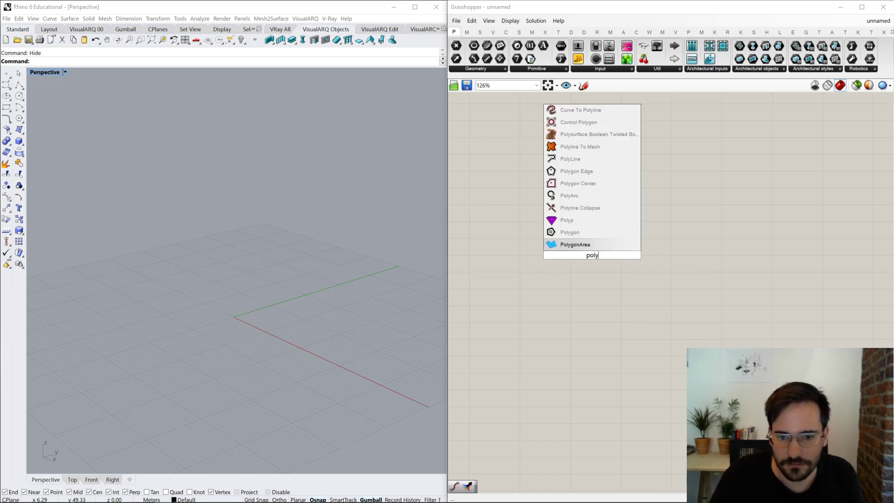
pyautogui.press('Return')
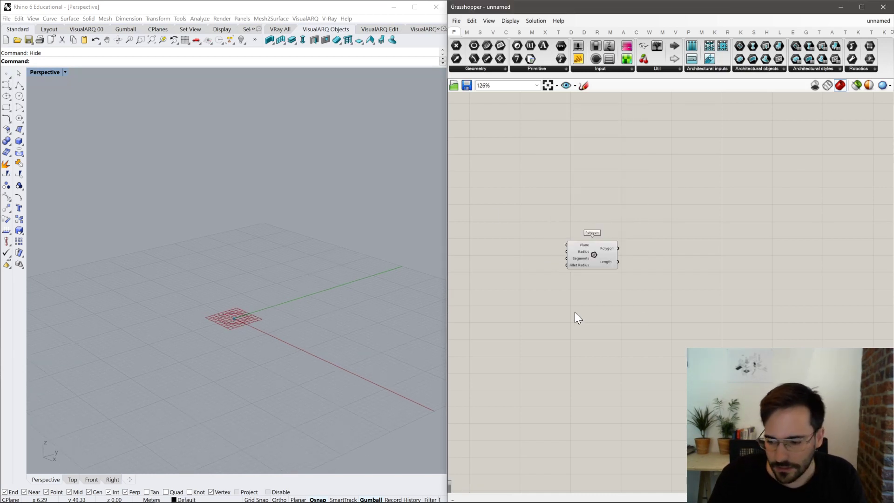
pyautogui.moveTo(591, 249); pyautogui.dragTo(624, 237)
pyautogui.scroll(3, 620, 239)
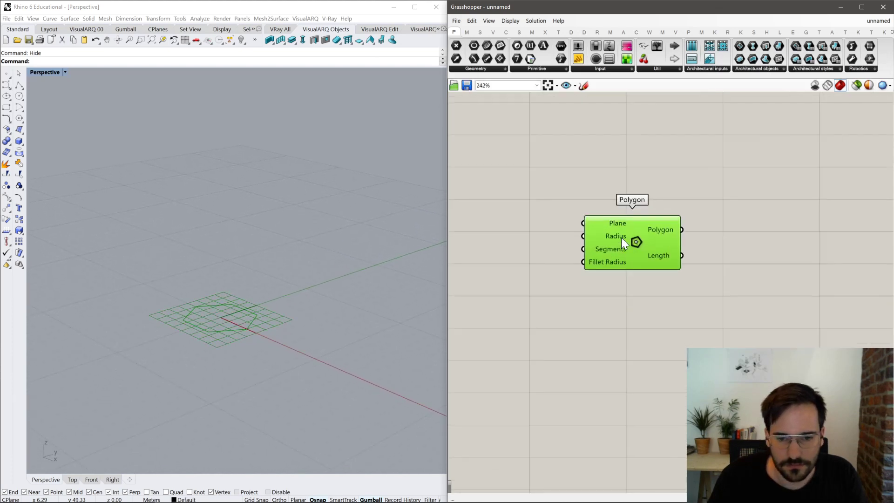
# Add a number slider set to 50 and connect it to the polygon's Radius input.
pyautogui.moveTo(618, 228)
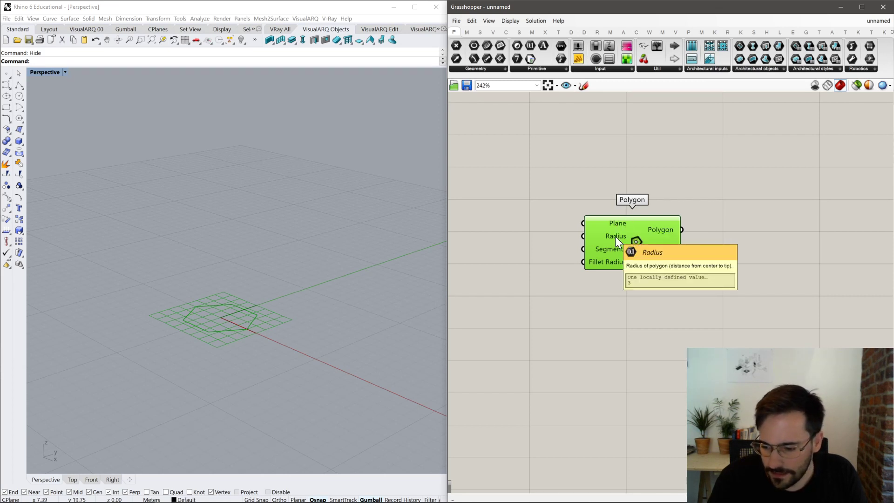
pyautogui.doubleClick(506, 247)
pyautogui.write('50')
pyautogui.press('Return')
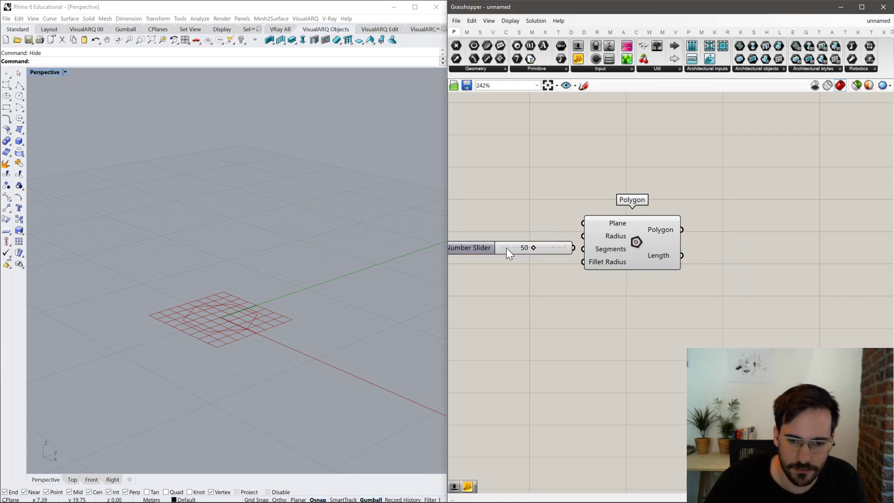
pyautogui.moveTo(582, 237); pyautogui.dragTo(654, 258)
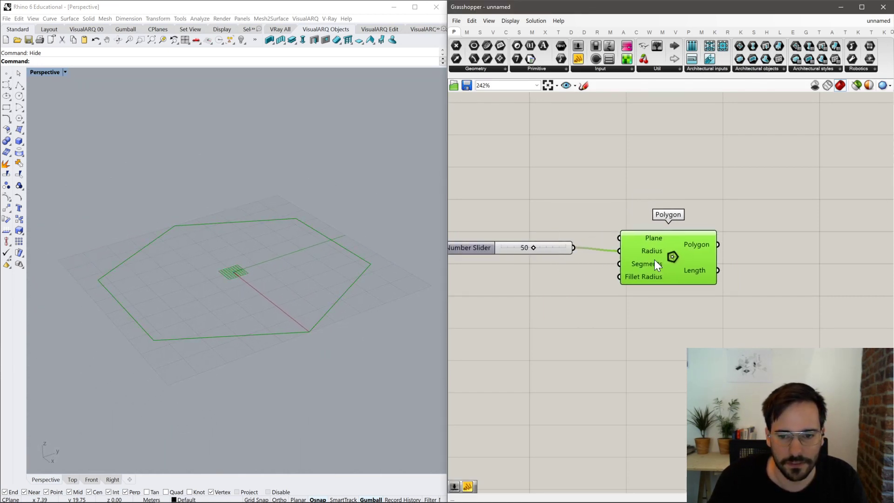
# Add a second number slider set to 3 and connect it to the polygon's Segments input.
pyautogui.moveTo(654, 266)
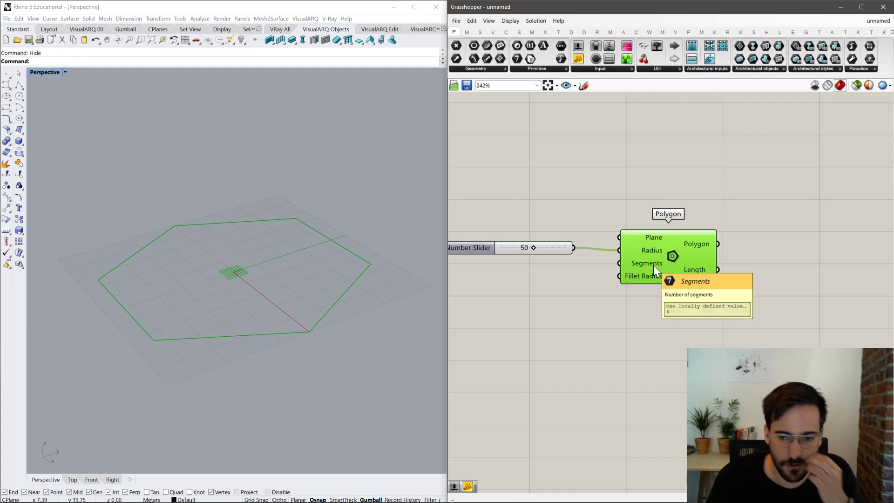
pyautogui.doubleClick(477, 297)
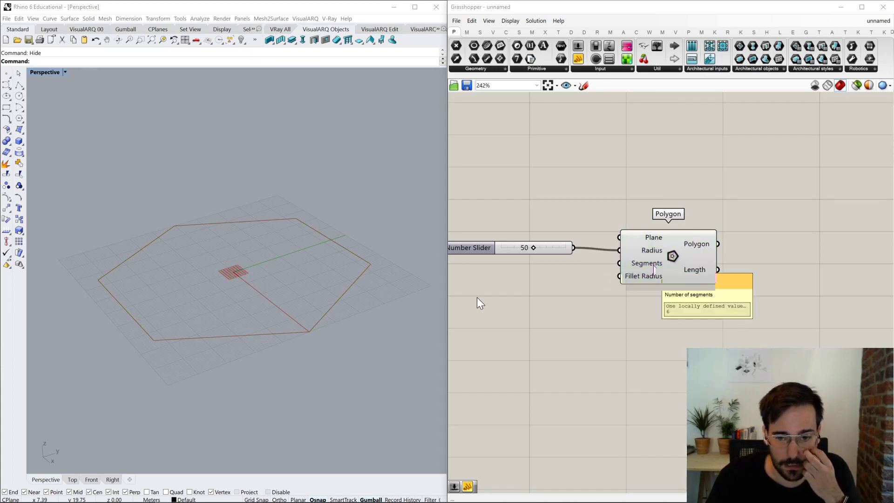
pyautogui.write('number slider')
pyautogui.press('Return')
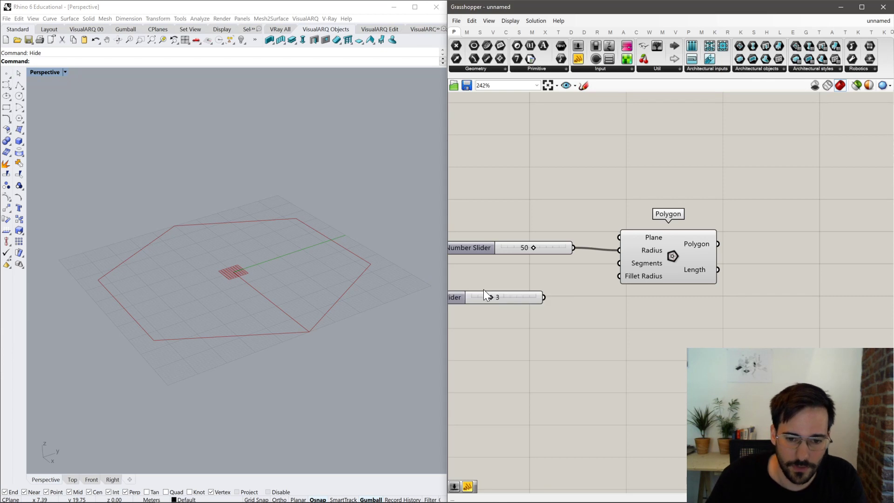
pyautogui.moveTo(619, 263); pyautogui.dragTo(536, 271)
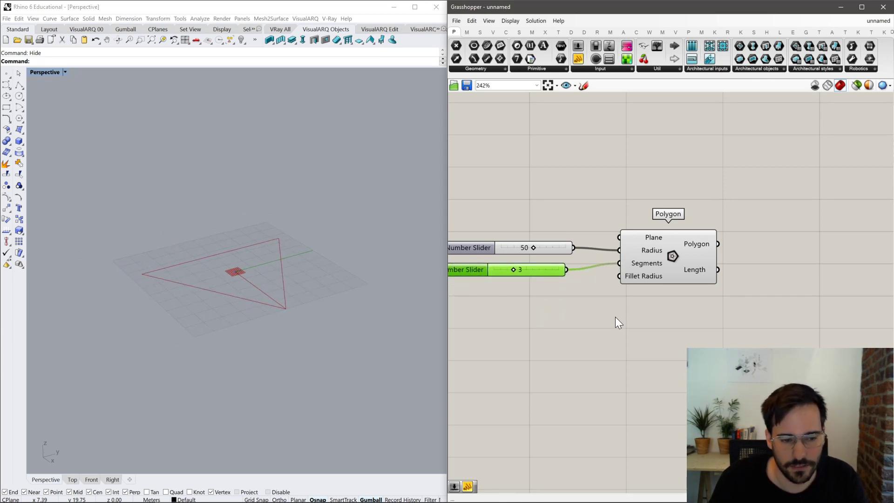
# Add an Explode component and feed its Curve input from the Polygon output, aligning it beside the Polygon component.
pyautogui.moveTo(821, 331); pyautogui.dragTo(731, 314, button='right')
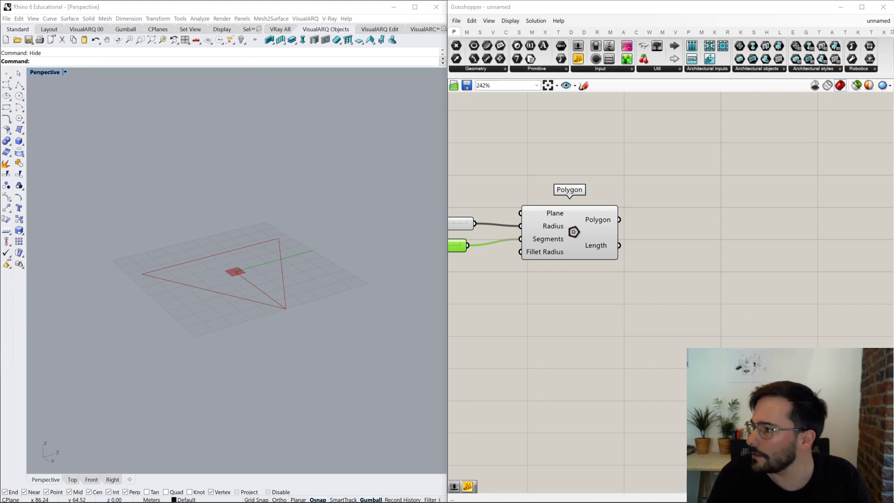
pyautogui.click(552, 325)
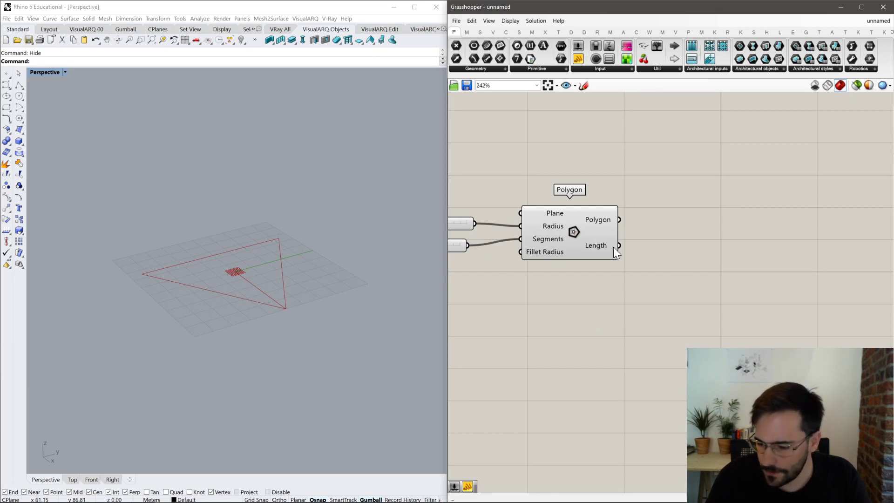
pyautogui.doubleClick(737, 252)
pyautogui.write('explode')
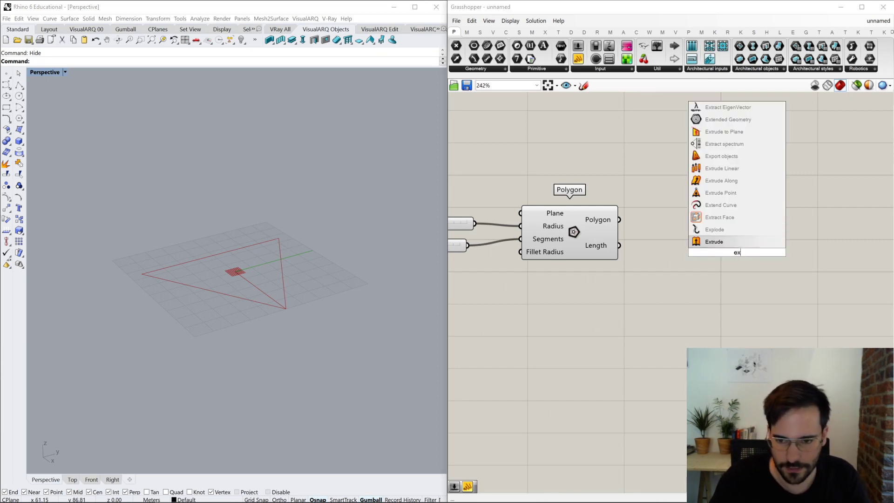
pyautogui.press('Return')
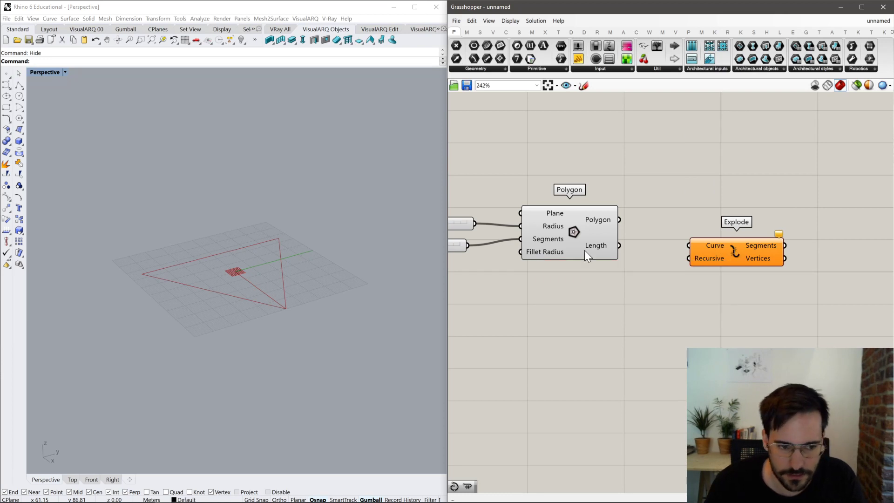
pyautogui.moveTo(619, 221); pyautogui.dragTo(719, 229)
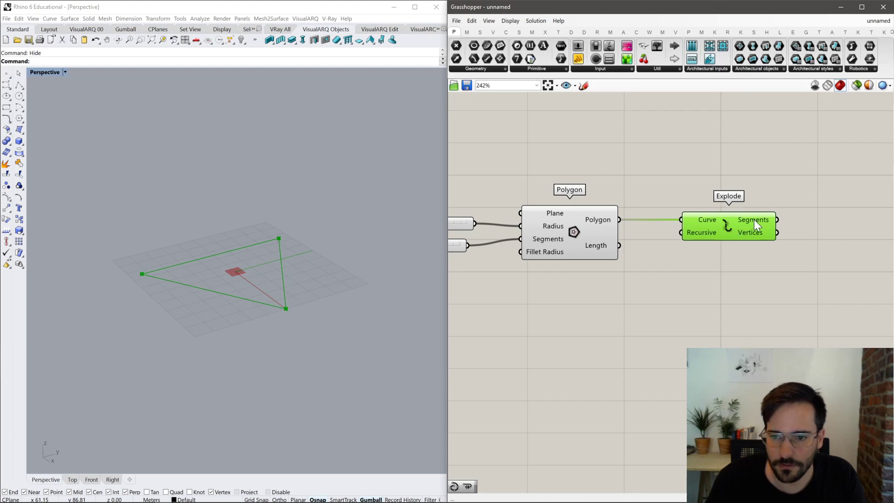
# Duplicate the Polygon component past the Explode component and feed the copy's Plane input from the Vertices output.
pyautogui.moveTo(764, 238)
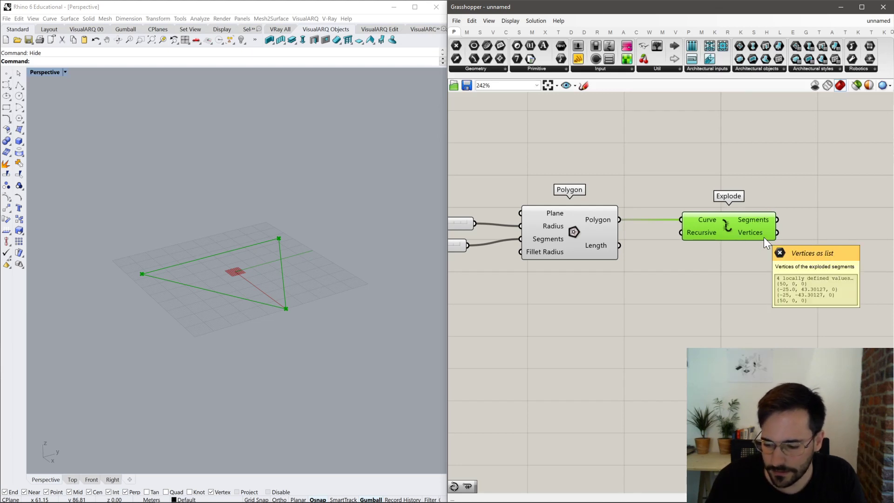
pyautogui.moveTo(768, 235); pyautogui.dragTo(580, 231, button='right')
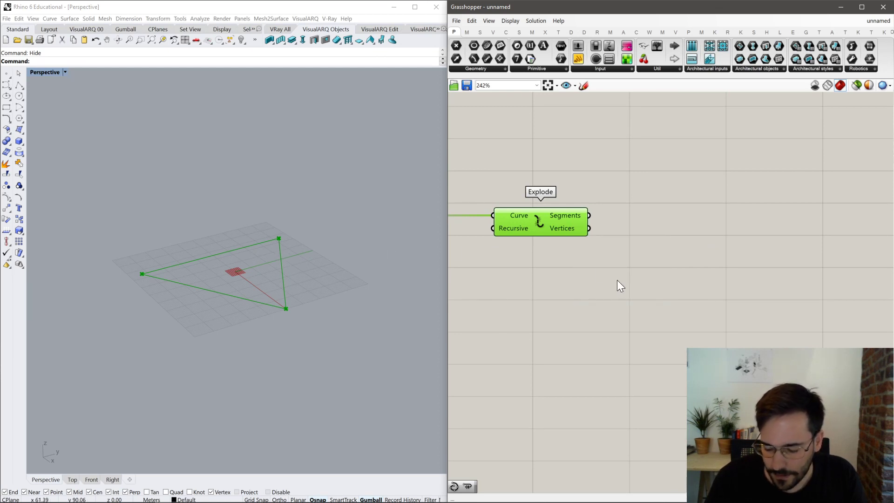
pyautogui.moveTo(615, 284); pyautogui.dragTo(670, 286, button='right')
pyautogui.scroll(-2, 667, 274)
pyautogui.doubleClick(661, 298)
pyautogui.press('Escape')
pyautogui.click(529, 231)
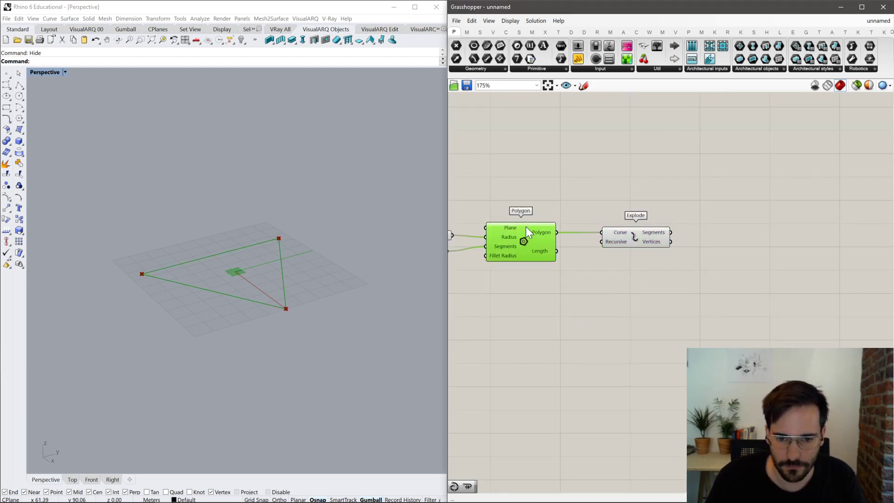
pyautogui.keyDown('alt'); pyautogui.moveTo(524, 247); pyautogui.dragTo(744, 286); pyautogui.keyUp('alt')
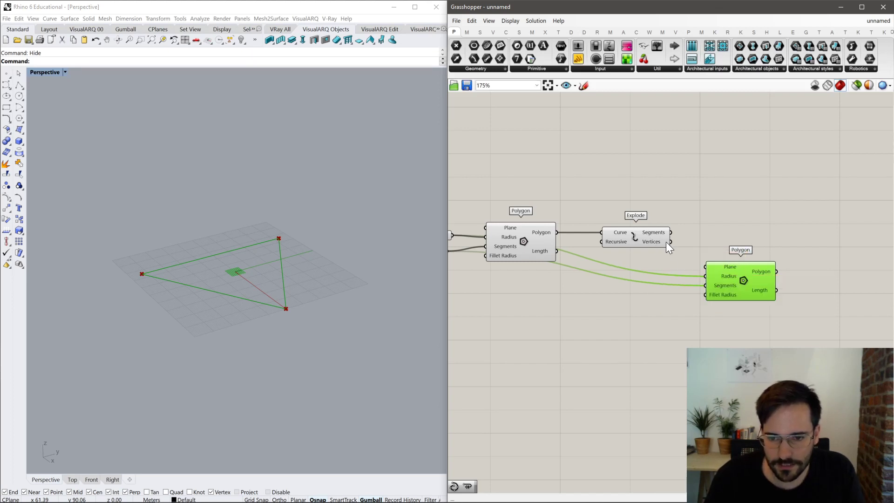
pyautogui.moveTo(637, 269); pyautogui.dragTo(719, 245, button='right')
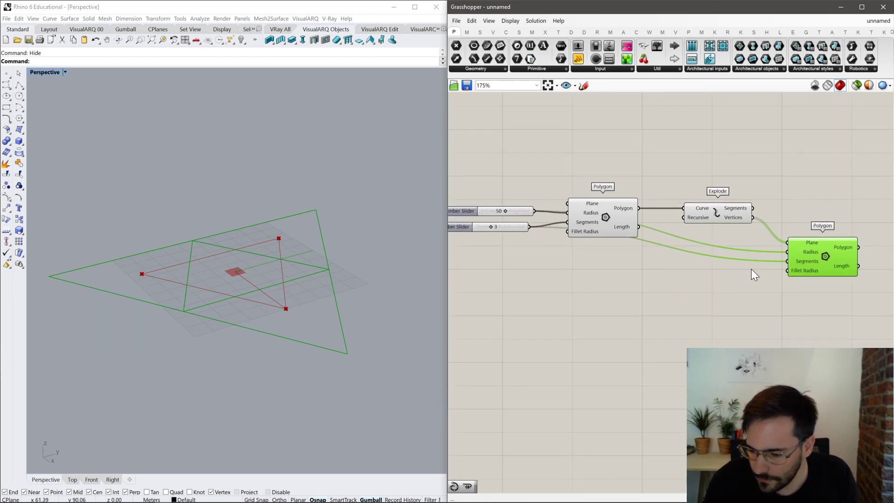
# Add a number slider set to 2 and connect it to the second polygon's Radius input in place of the existing wire.
pyautogui.doubleClick(719, 275)
pyautogui.write('2')
pyautogui.press('Return')
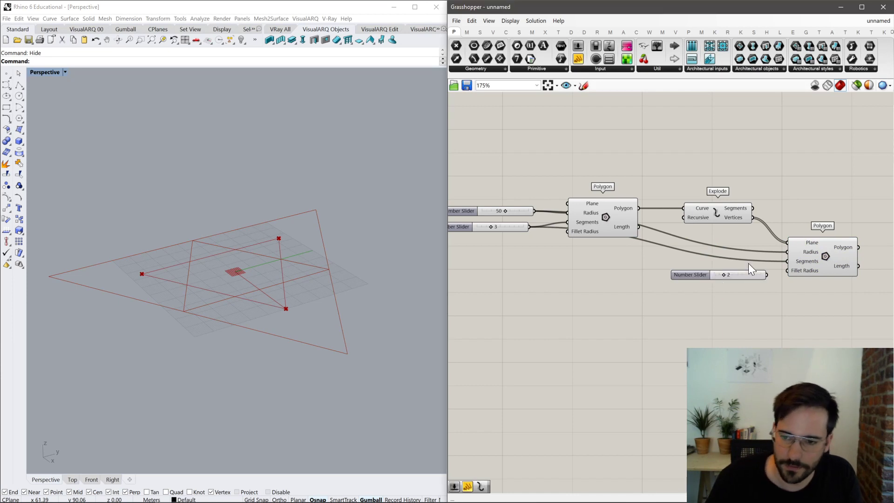
pyautogui.moveTo(775, 275); pyautogui.dragTo(774, 276)
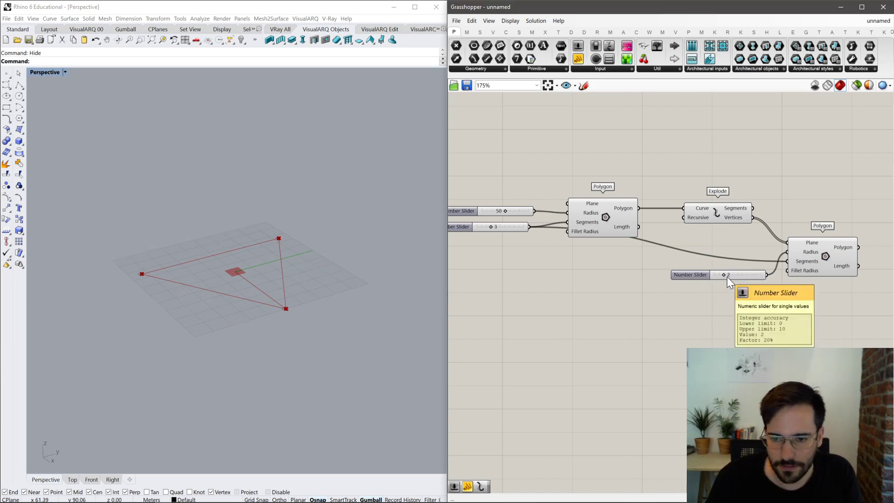
# Set the first polygon's radius slider to 16.
pyautogui.scroll(2, 756, 263)
pyautogui.scroll(2, 601, 230)
pyautogui.scroll(1, 601, 230)
pyautogui.moveTo(621, 233); pyautogui.dragTo(594, 235)
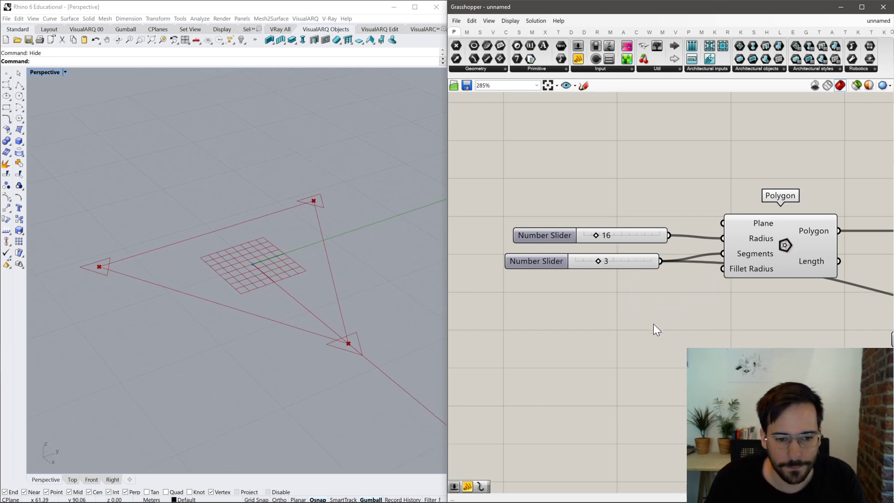
# Switch to the Kikutake Tower reference photo, examine the tower's masts, and return to the Grasshopper definition.
pyautogui.moveTo(671, 328); pyautogui.dragTo(644, 315, button='right')
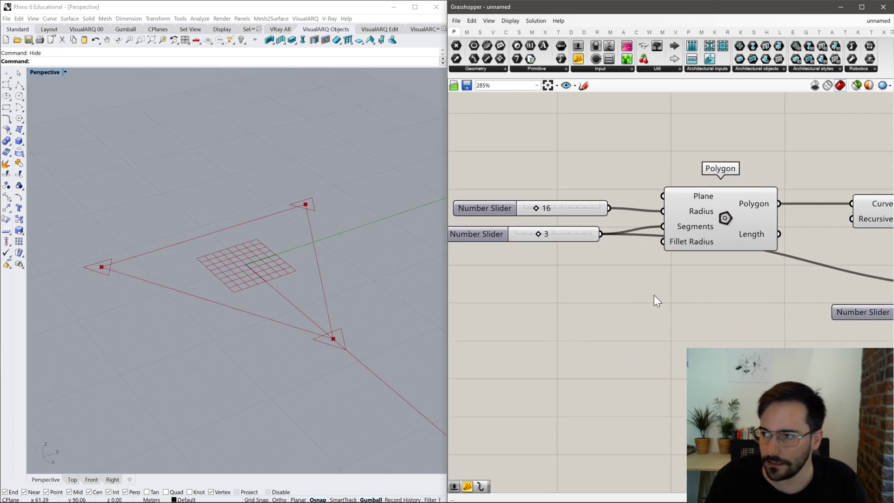
pyautogui.hotkey('alt', 'Tab')
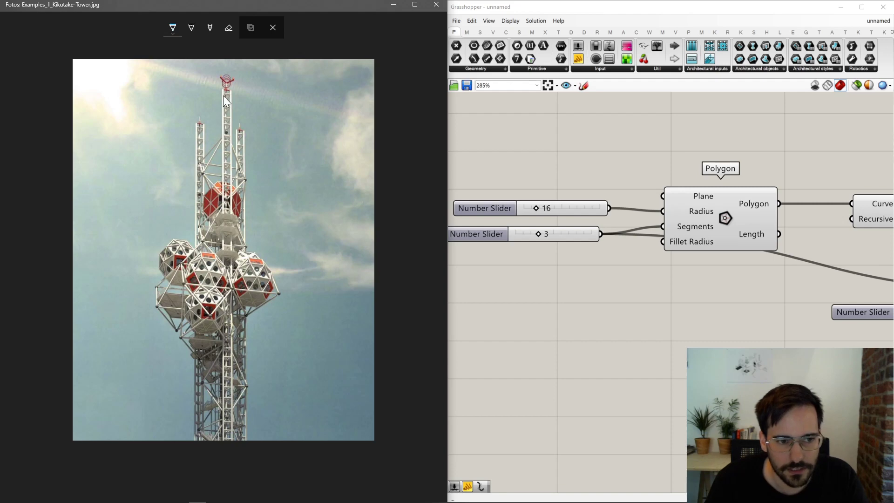
pyautogui.click(480, 138)
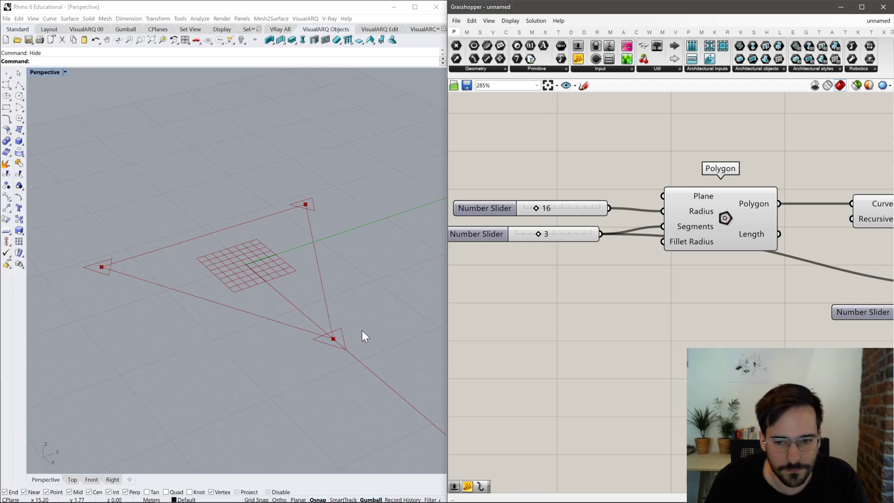
# Add an Area component below the second polygon and feed its Geometry input from that polygon's output.
pyautogui.moveTo(695, 274); pyautogui.dragTo(641, 281, button='right')
pyautogui.doubleClick(642, 277)
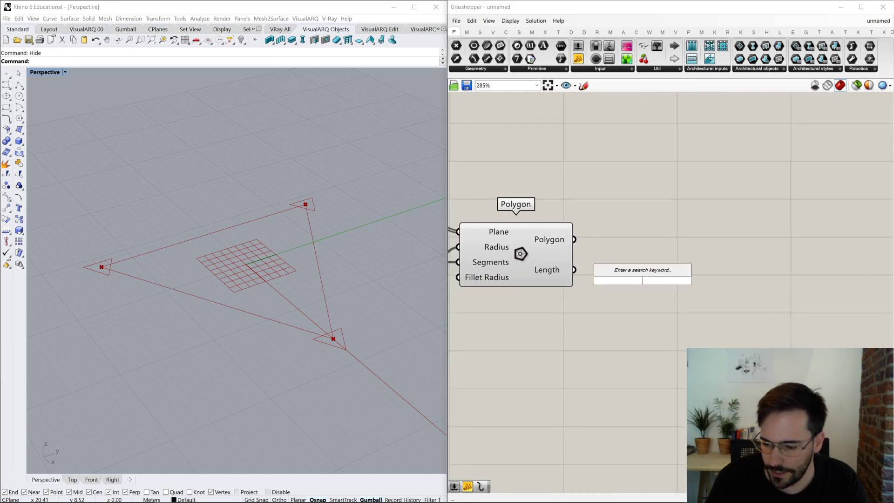
pyautogui.write('are')
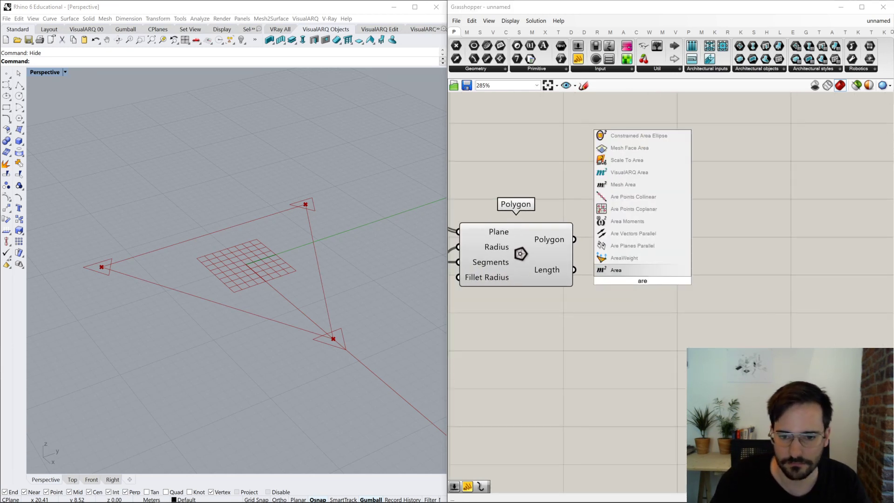
pyautogui.press('Return')
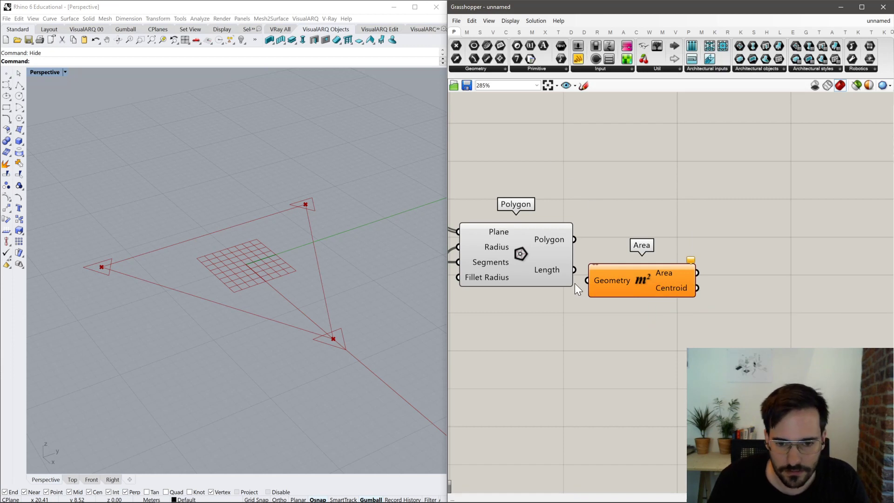
pyautogui.moveTo(579, 270); pyautogui.dragTo(629, 167)
pyautogui.moveTo(683, 170)
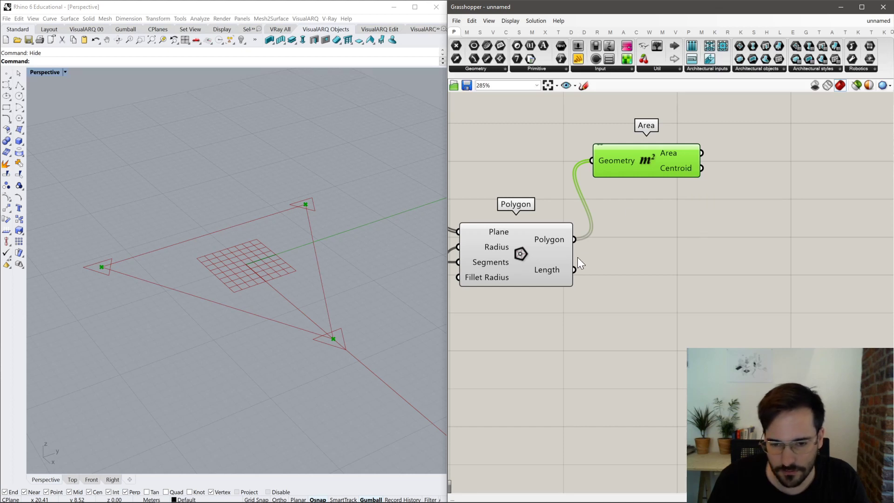
pyautogui.moveTo(554, 247); pyautogui.dragTo(640, 230, button='right')
pyautogui.click(535, 177)
pyautogui.moveTo(723, 135); pyautogui.dragTo(742, 323)
pyautogui.moveTo(768, 345); pyautogui.dragTo(633, 319, button='right')
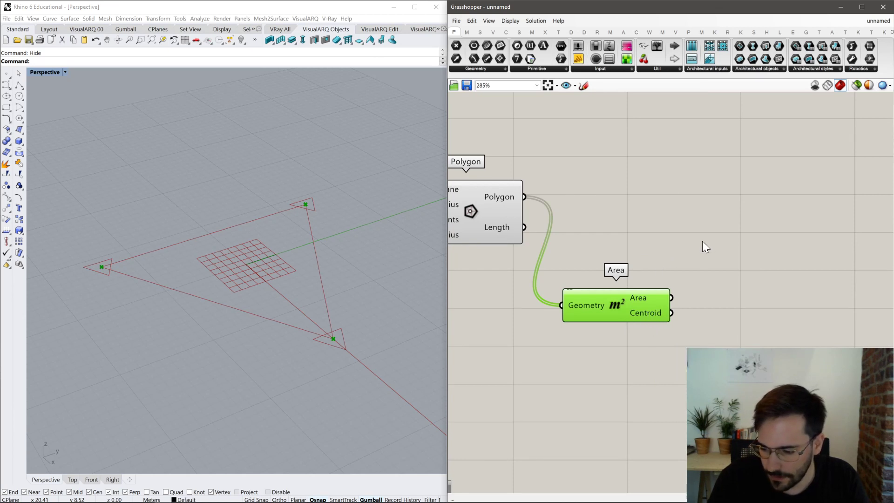
# Add a Pi component and a Division component with a preset divisor of 3 below the Area component.
pyautogui.moveTo(608, 345); pyautogui.dragTo(655, 283, button='right')
pyautogui.doubleClick(613, 329)
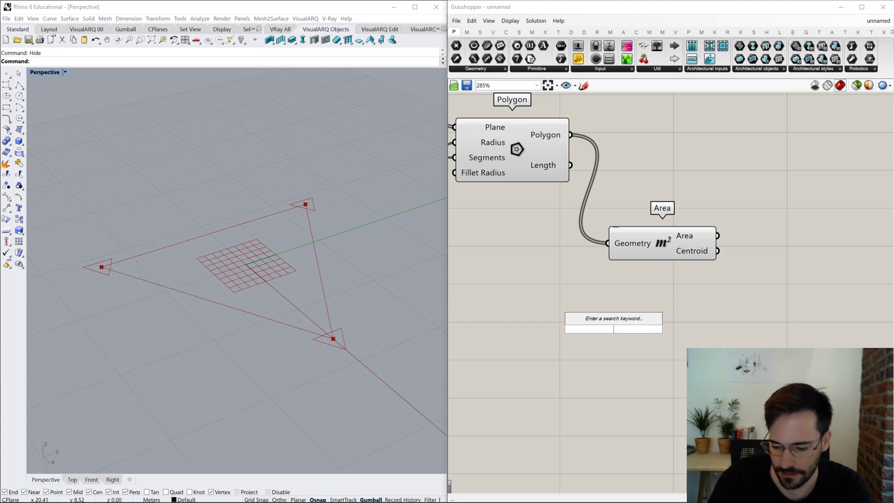
pyautogui.write('i')
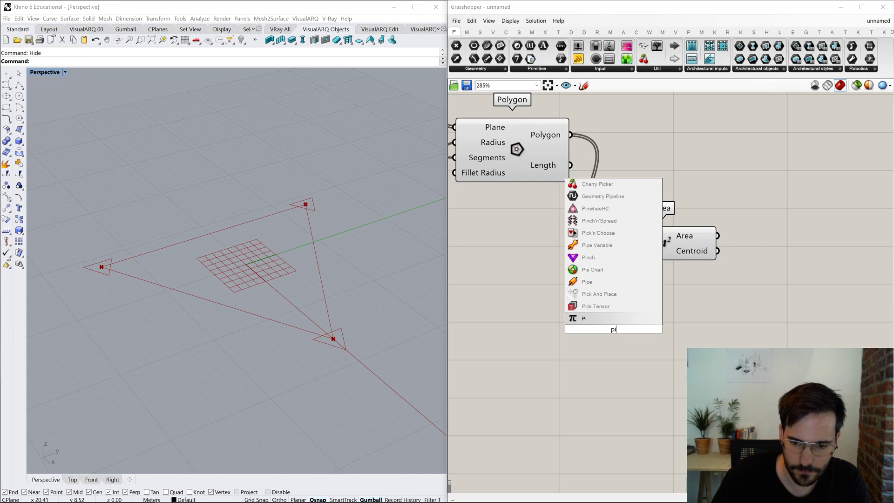
pyautogui.press('Return')
pyautogui.doubleClick(608, 385)
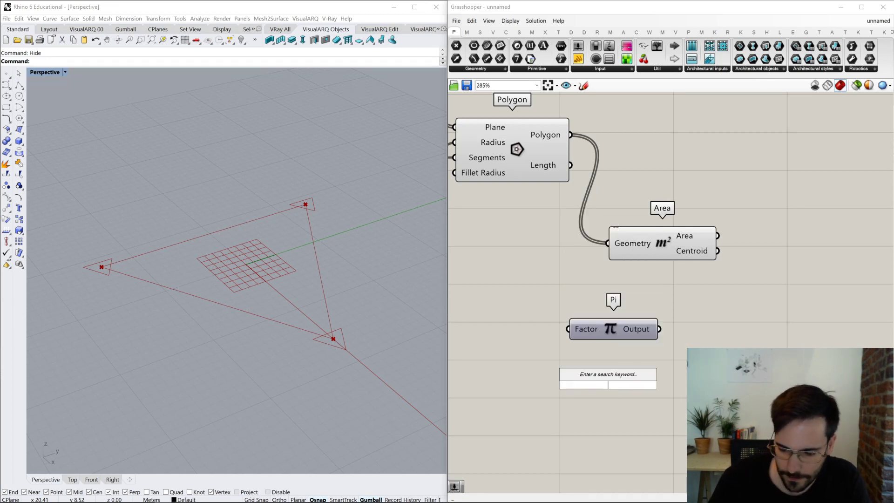
pyautogui.write('/')
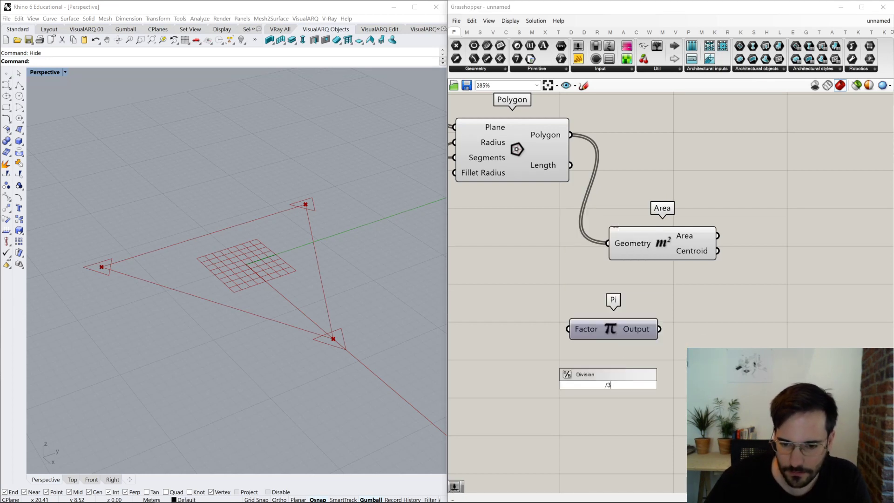
pyautogui.write('3')
pyautogui.press('Return')
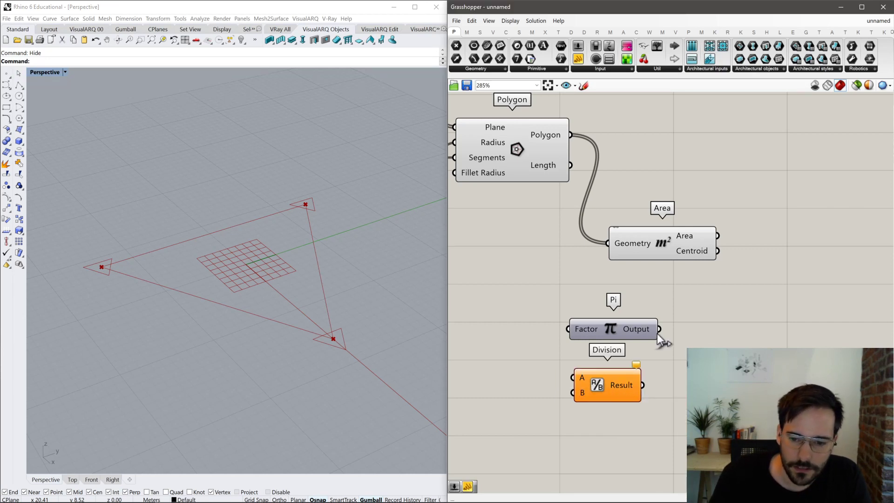
# Connect the Pi output to the Division component's A input and place Division beside Pi.
pyautogui.moveTo(591, 387)
pyautogui.mouseDown()
pyautogui.moveTo(604, 373)
pyautogui.moveTo(596, 391)
pyautogui.mouseUp()
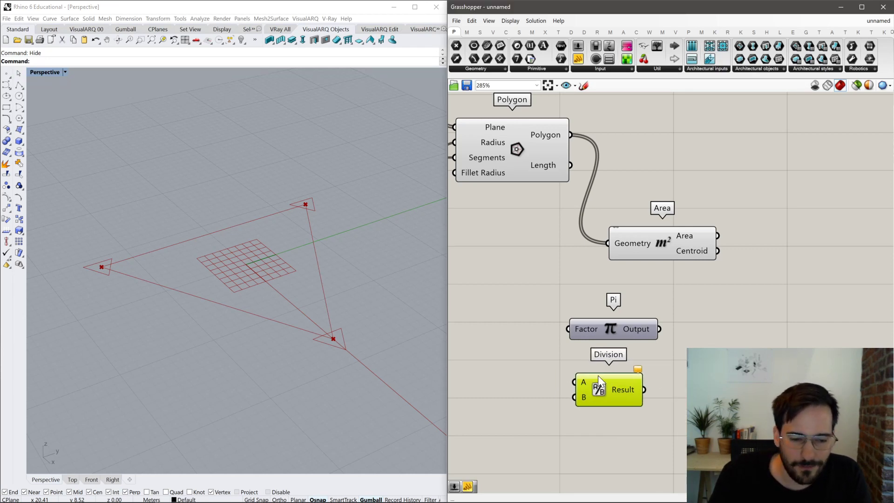
pyautogui.moveTo(659, 328); pyautogui.dragTo(572, 376)
pyautogui.moveTo(644, 389); pyautogui.dragTo(670, 354)
pyautogui.moveTo(745, 339); pyautogui.dragTo(659, 308, button='right')
pyautogui.moveTo(549, 365); pyautogui.dragTo(658, 309)
pyautogui.moveTo(658, 309); pyautogui.dragTo(583, 317, button='right')
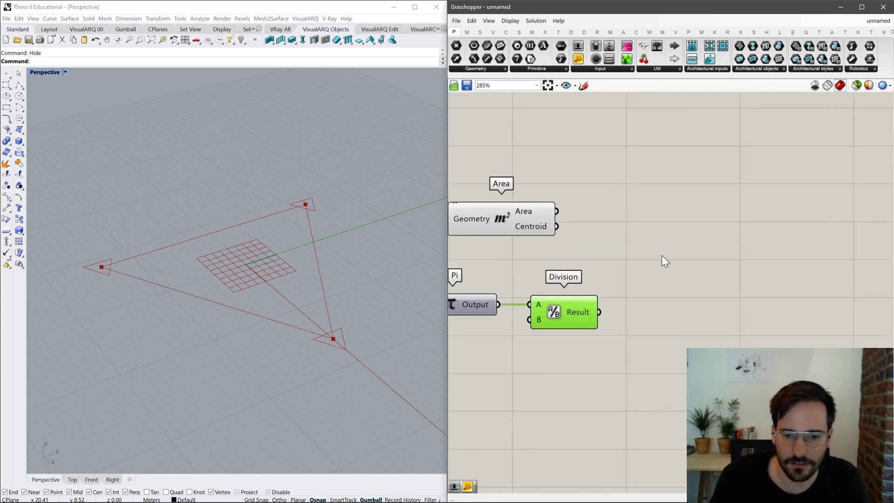
# Add a Rotate component with Geometry, Angle and Plane inputs beyond the Area and Division components.
pyautogui.moveTo(686, 232); pyautogui.dragTo(674, 223, button='right')
pyautogui.click(628, 228)
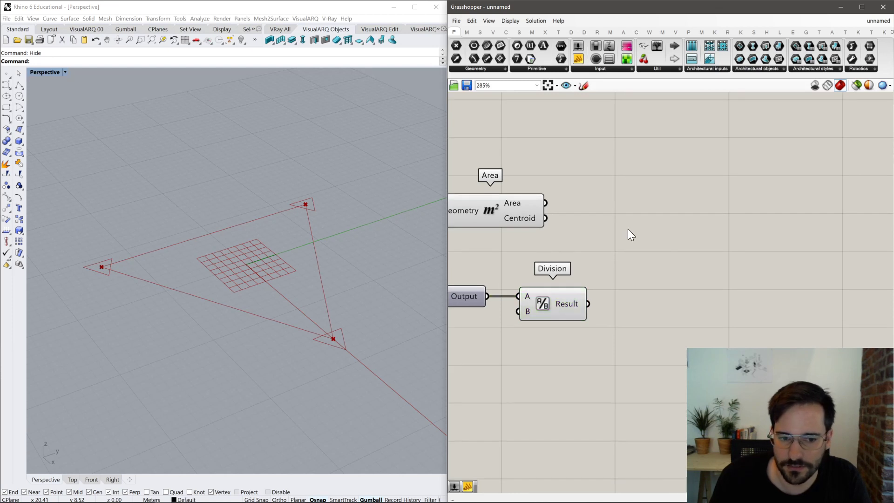
pyautogui.doubleClick(628, 228)
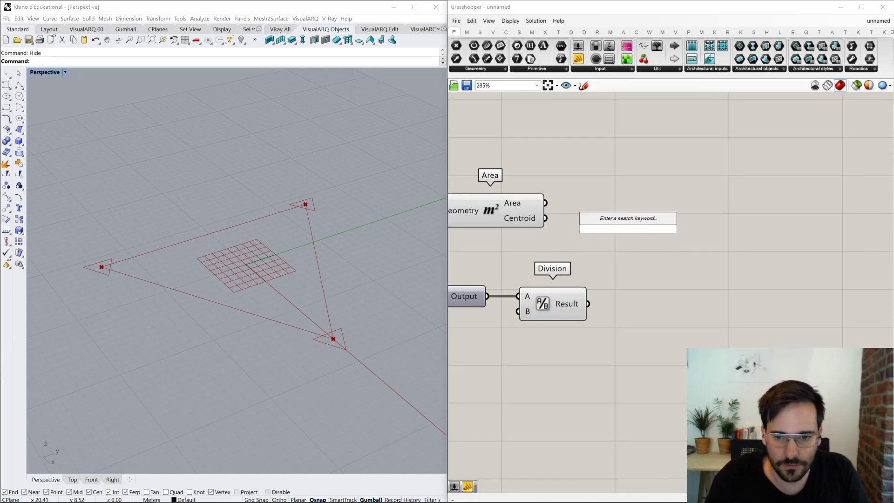
pyautogui.write('rotat')
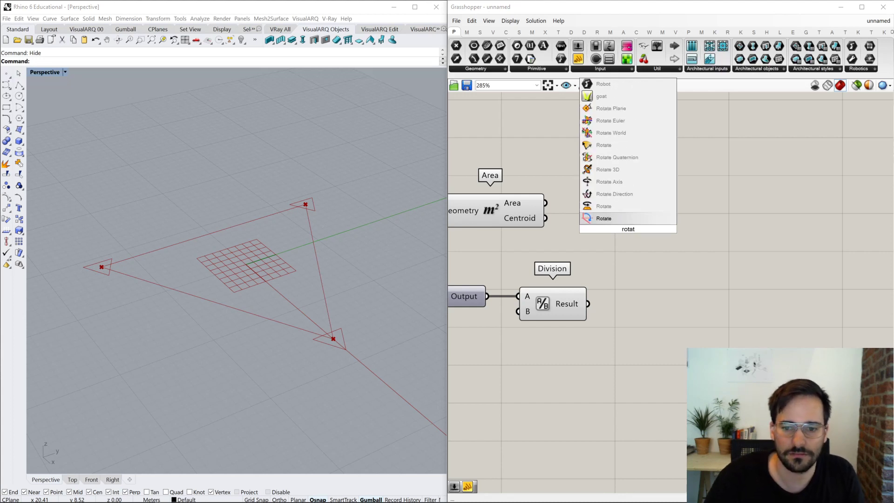
pyautogui.press('Up')
pyautogui.press('Up')
pyautogui.press('Return')
pyautogui.moveTo(608, 242); pyautogui.dragTo(681, 228)
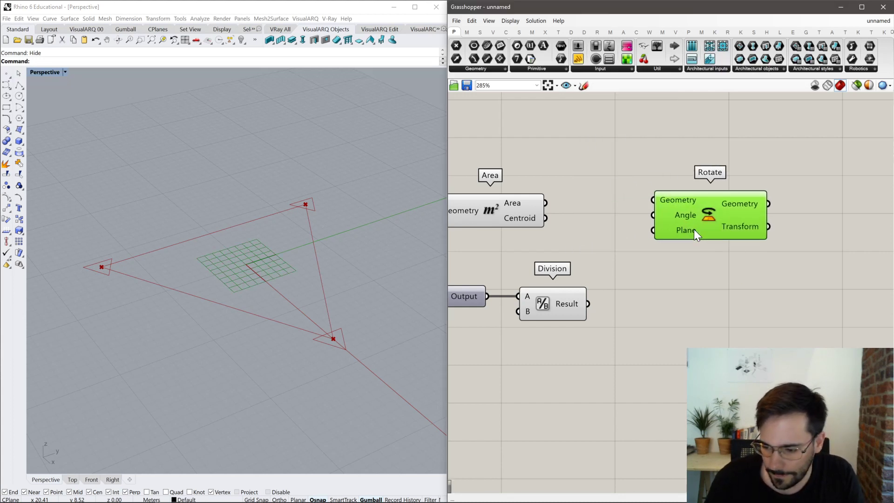
# Feed the Rotate component's Geometry from the second polygon's output and its Angle from the Division result.
pyautogui.moveTo(514, 211); pyautogui.dragTo(619, 228, button='right')
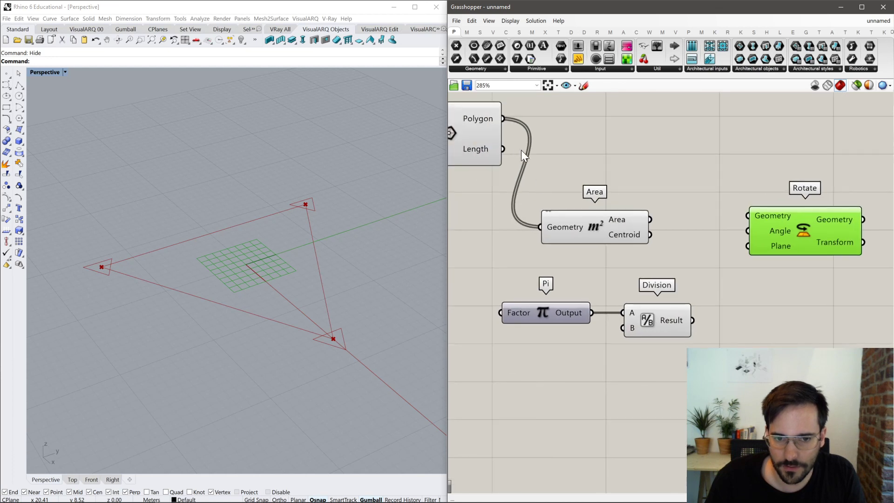
pyautogui.moveTo(502, 118); pyautogui.dragTo(748, 215)
pyautogui.moveTo(794, 255); pyautogui.dragTo(812, 234)
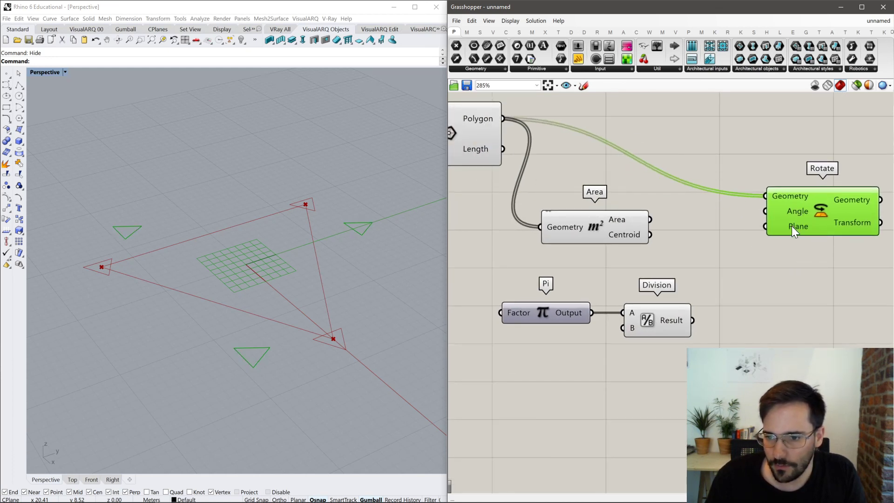
pyautogui.moveTo(794, 210)
pyautogui.moveTo(777, 210); pyautogui.dragTo(693, 319)
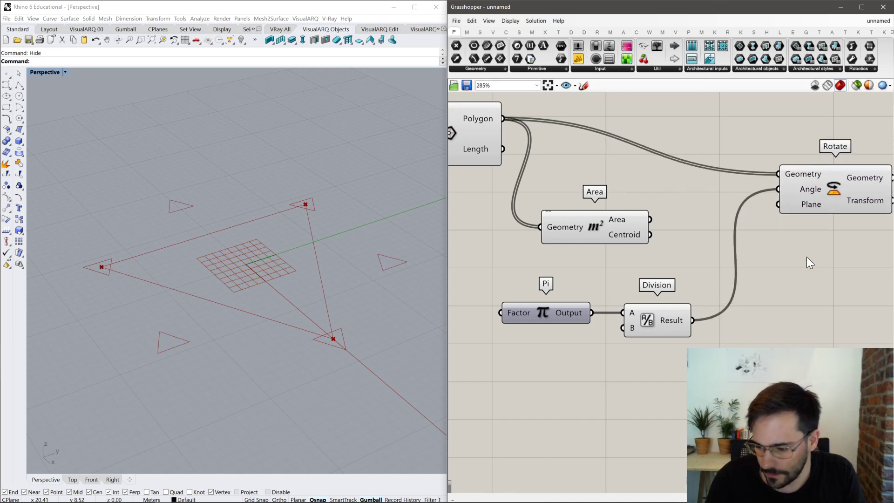
# Graft the second polygon's Polygon output.
pyautogui.moveTo(789, 245); pyautogui.dragTo(767, 293, button='right')
pyautogui.moveTo(493, 166); pyautogui.dragTo(572, 167, button='right')
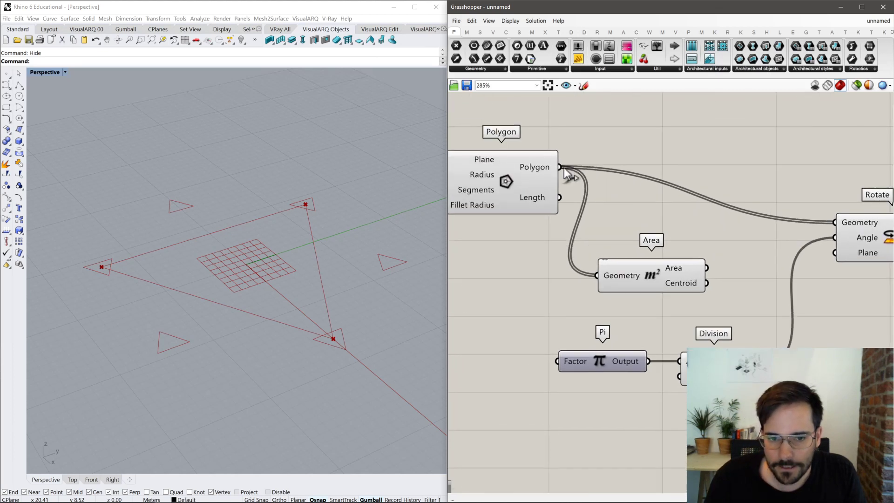
pyautogui.rightClick(532, 170)
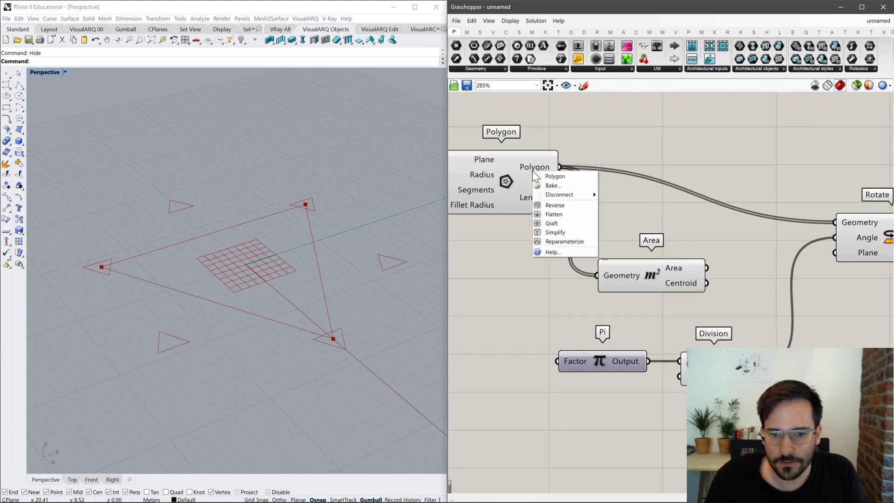
pyautogui.click(560, 225)
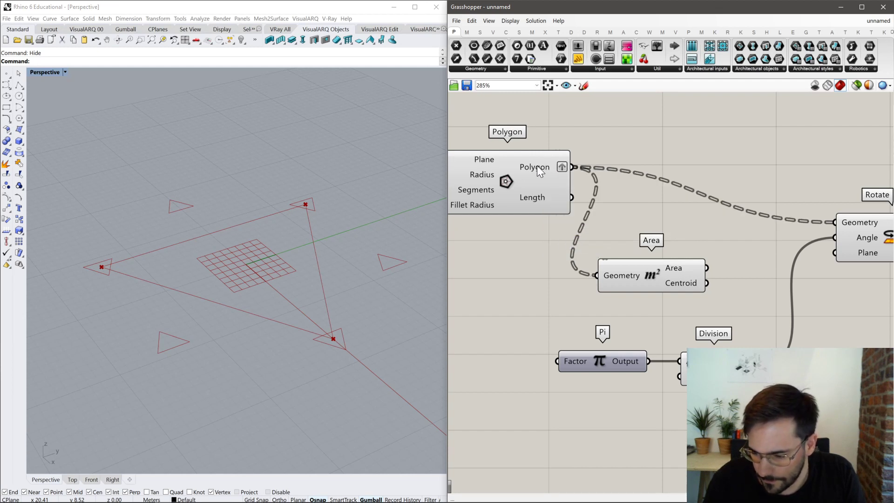
pyautogui.moveTo(510, 169); pyautogui.dragTo(677, 200, button='right')
pyautogui.moveTo(592, 221); pyautogui.dragTo(545, 241, button='right')
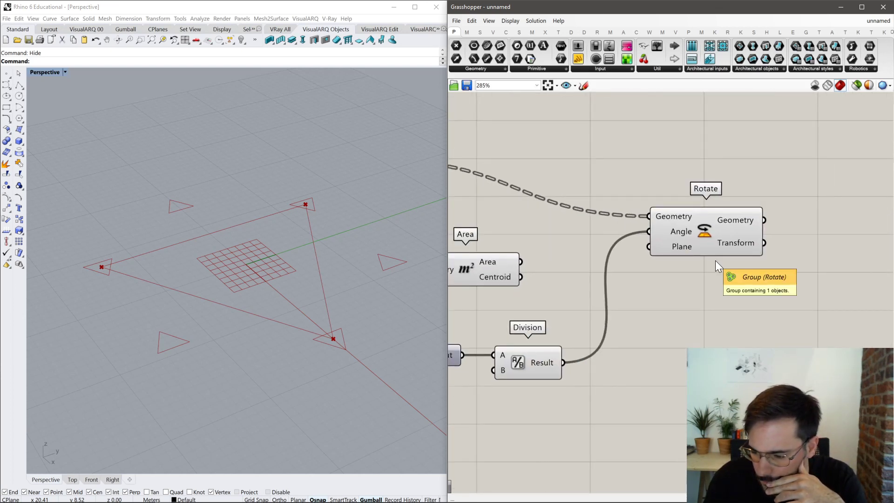
pyautogui.moveTo(692, 259); pyautogui.dragTo(583, 225, button='right')
pyautogui.click(607, 240)
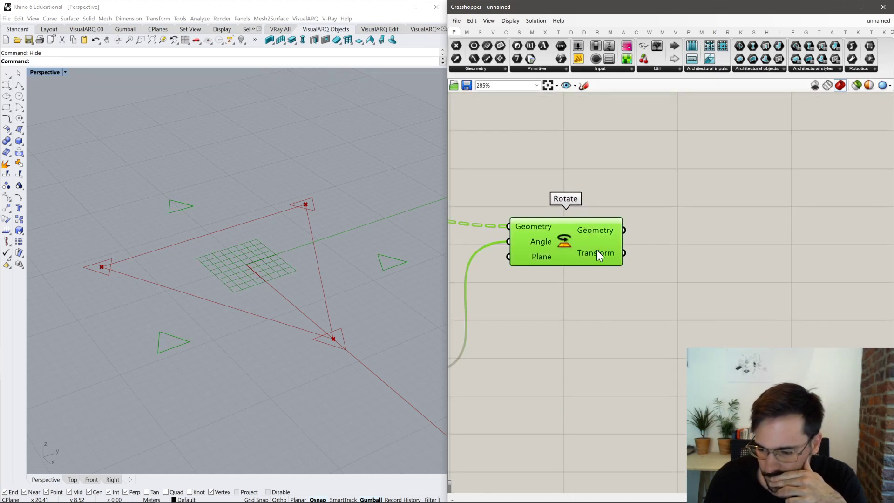
# Feed the Rotate component's Plane input from the Area component's Centroid output.
pyautogui.moveTo(562, 246); pyautogui.dragTo(741, 241, button='right')
pyautogui.moveTo(593, 248); pyautogui.dragTo(695, 239, button='right')
pyautogui.moveTo(544, 233)
pyautogui.mouseDown(button='right')
pyautogui.moveTo(603, 232)
pyautogui.moveTo(580, 212)
pyautogui.mouseUp(button='right')
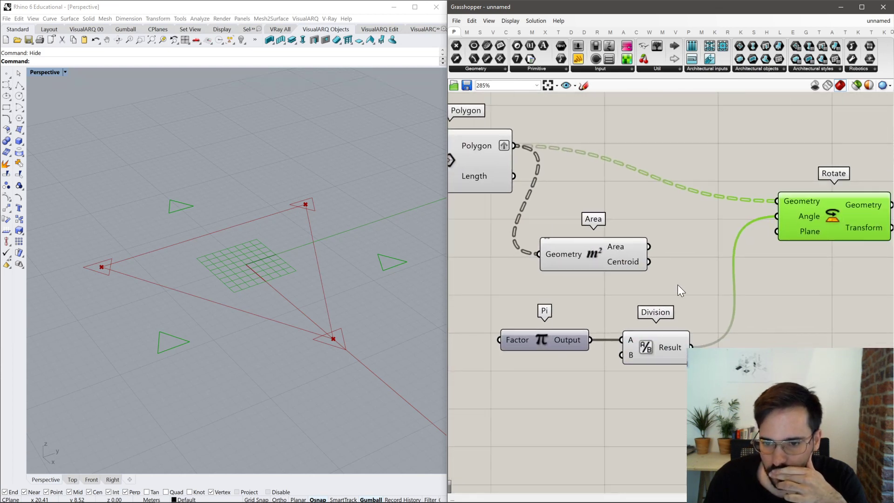
pyautogui.click(619, 252)
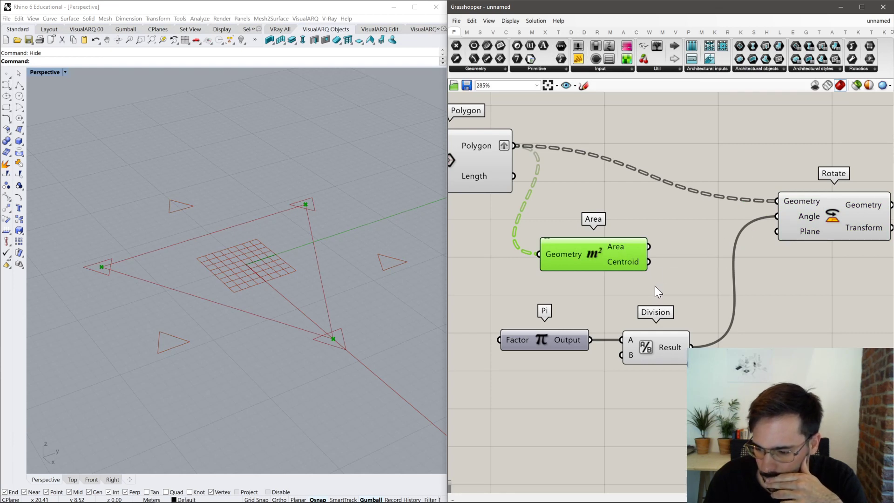
pyautogui.moveTo(665, 256); pyautogui.dragTo(611, 285, button='right')
pyautogui.moveTo(640, 275); pyautogui.dragTo(591, 274)
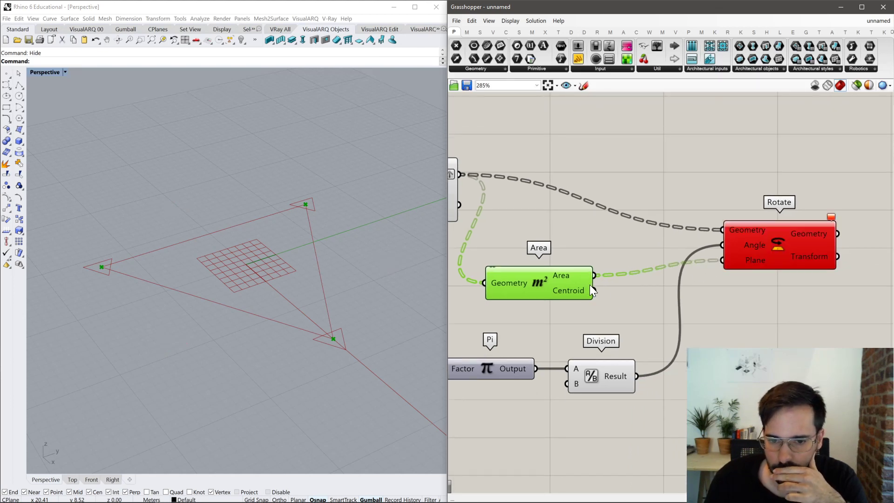
pyautogui.moveTo(685, 264); pyautogui.dragTo(722, 261)
pyautogui.click(793, 248)
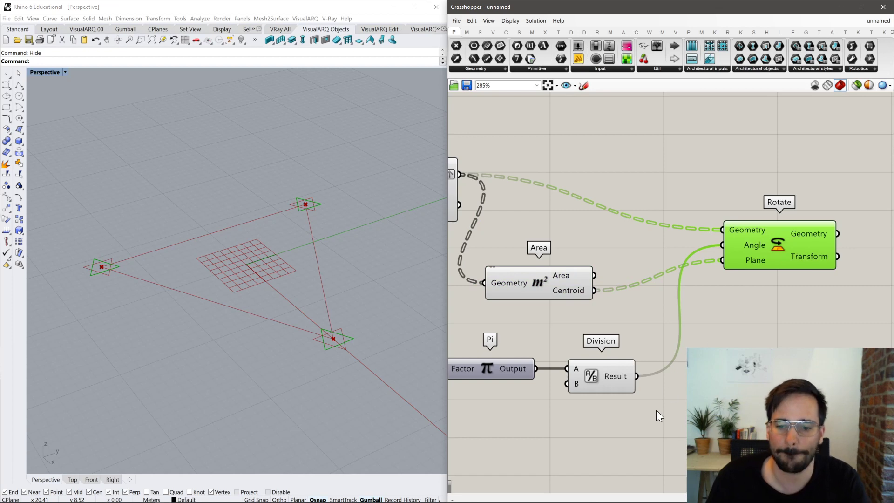
# Turn off the preview of the Area, Pi and Division components and of the second Polygon component.
pyautogui.moveTo(651, 423); pyautogui.dragTo(506, 264)
pyautogui.middleClick(505, 264)
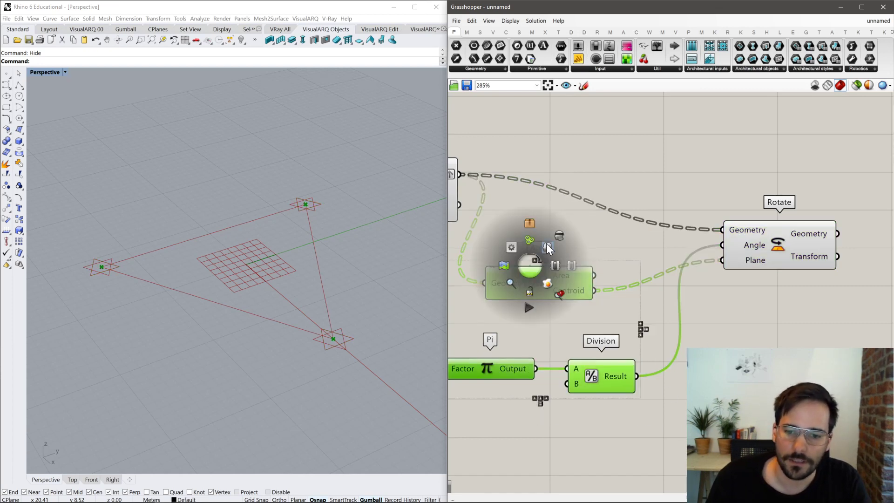
pyautogui.moveTo(508, 200); pyautogui.dragTo(658, 267, button='right')
pyautogui.click(518, 204)
pyautogui.middleClick(518, 205)
pyautogui.click(546, 174)
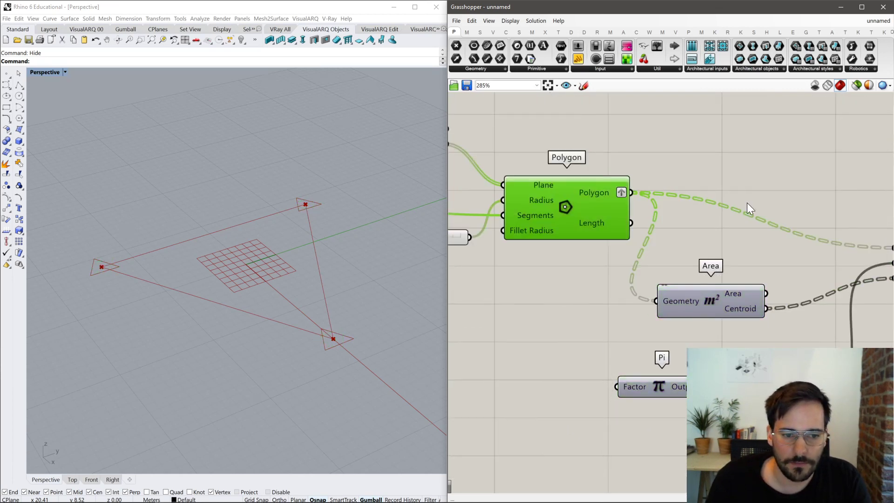
pyautogui.moveTo(808, 220); pyautogui.dragTo(556, 230, button='right')
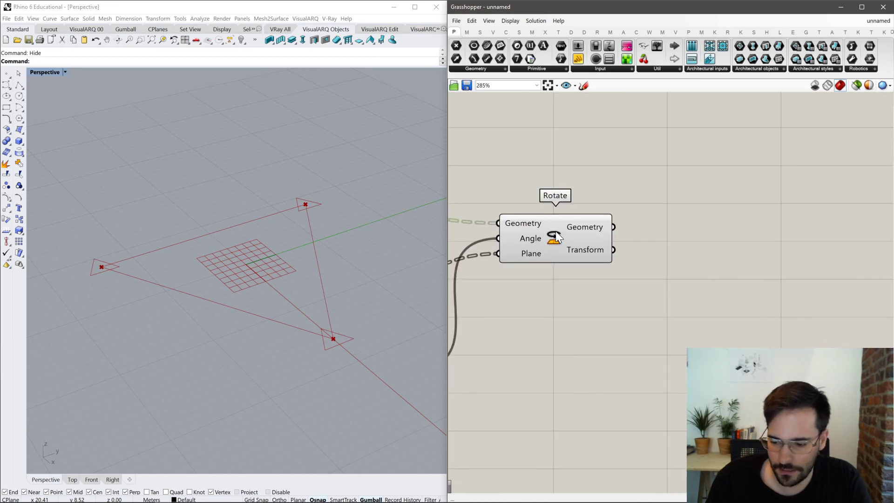
pyautogui.click(556, 231)
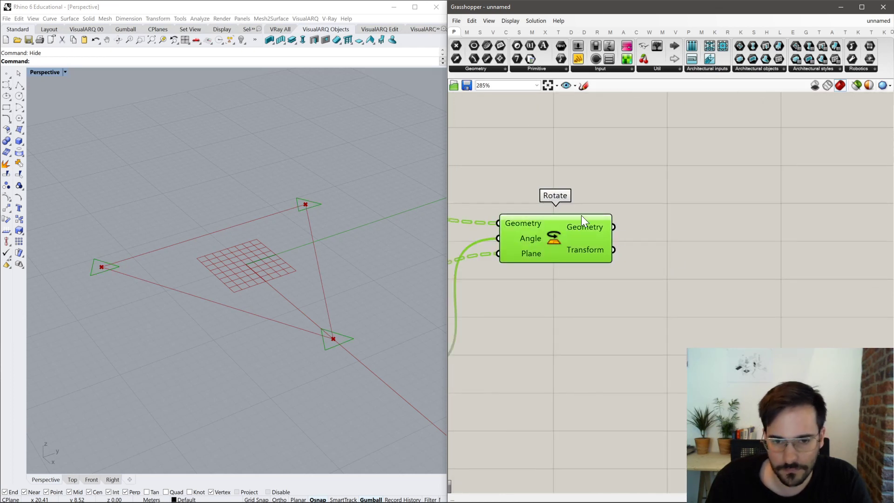
# Add a Move component with Geometry and Motion inputs beyond the Rotate component.
pyautogui.doubleClick(681, 217)
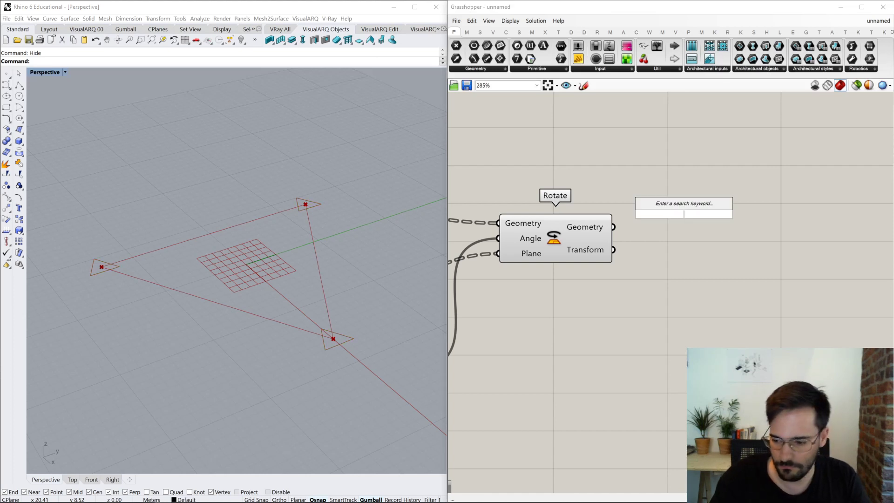
pyautogui.write('move')
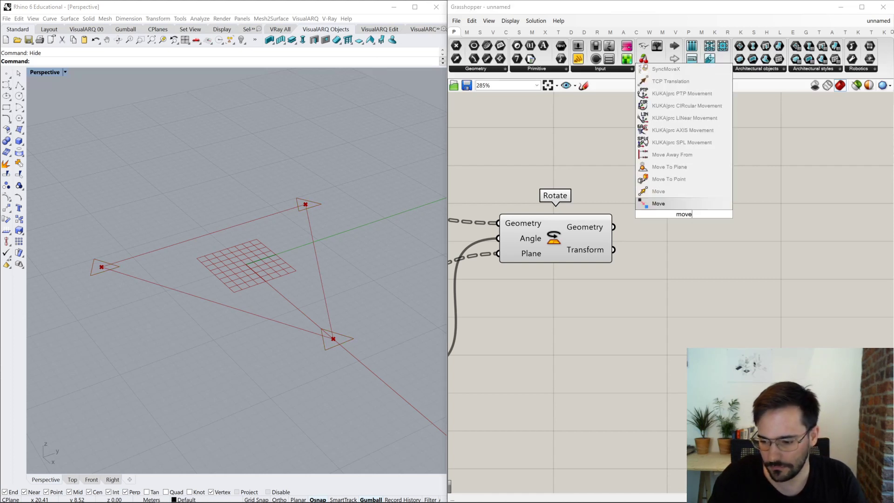
pyautogui.press('Up')
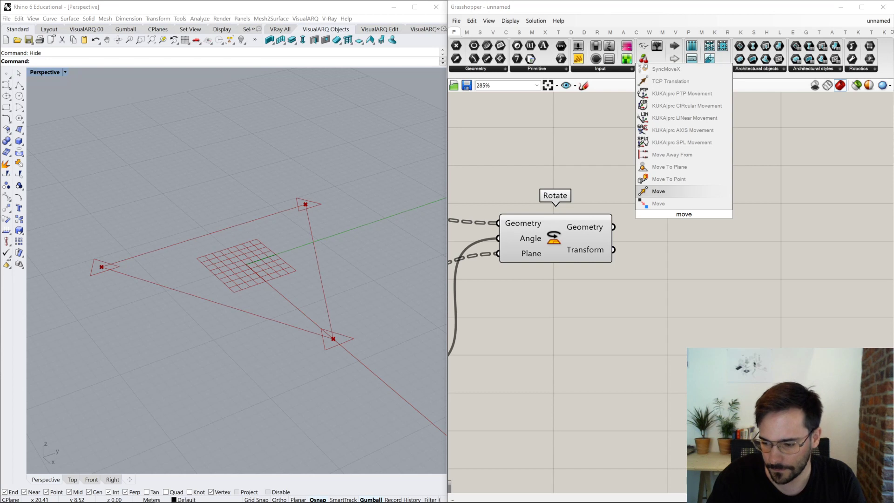
pyautogui.press('Return')
pyautogui.click(696, 196)
pyautogui.moveTo(696, 197); pyautogui.dragTo(796, 125)
pyautogui.moveTo(700, 214); pyautogui.dragTo(564, 266, button='right')
pyautogui.moveTo(353, 338); pyautogui.dragTo(297, 280, button='right')
pyautogui.scroll(-3, 303, 292)
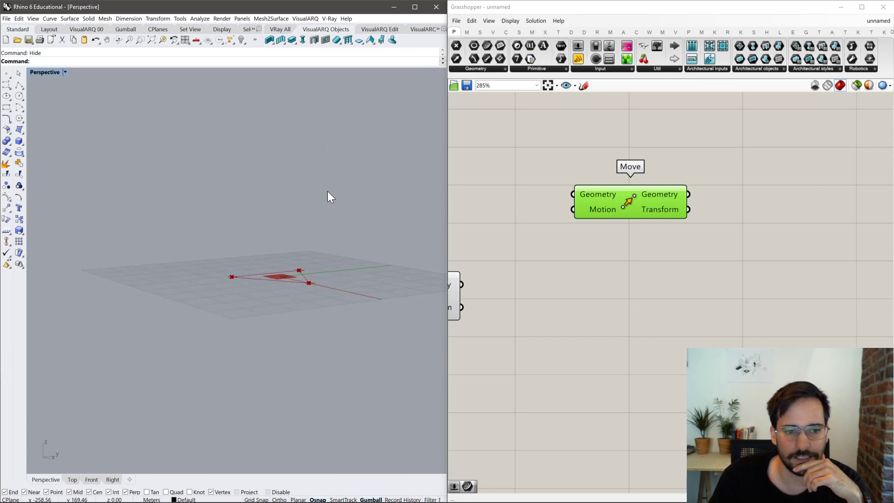
pyautogui.moveTo(309, 164); pyautogui.dragTo(297, 244, button='right')
pyautogui.scroll(4, 328, 314)
pyautogui.moveTo(329, 314); pyautogui.dragTo(361, 299, button='right')
pyautogui.moveTo(676, 291); pyautogui.dragTo(642, 299, button='right')
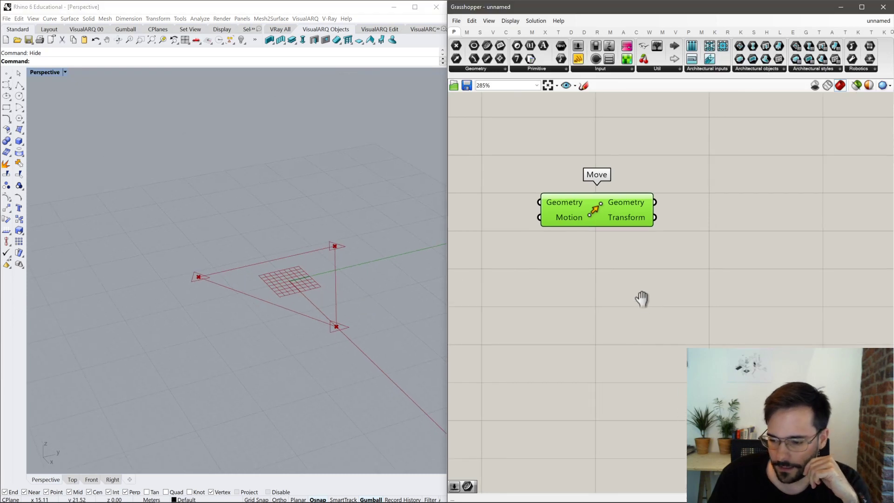
pyautogui.doubleClick(638, 275)
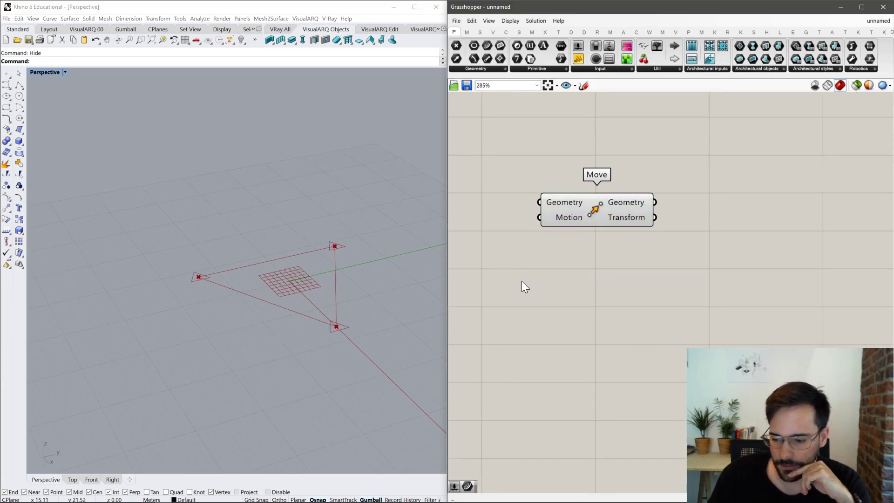
pyautogui.moveTo(523, 283); pyautogui.dragTo(693, 285, button='right')
pyautogui.moveTo(588, 290); pyautogui.dragTo(689, 298, button='right')
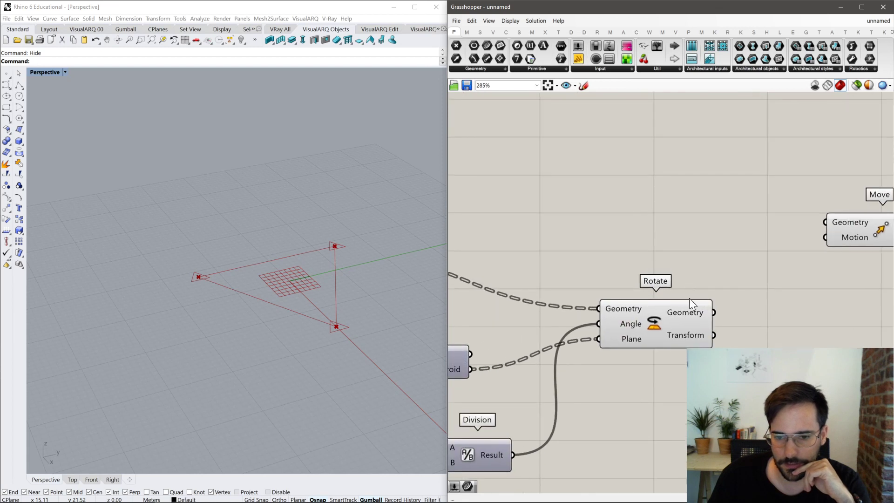
# In Rhino's Front view, draw a vertical polyline 140 m long upward from the origin with Ortho on.
pyautogui.click(21, 87)
pyautogui.click(21, 86)
pyautogui.write('0')
pyautogui.press('Return')
pyautogui.moveTo(169, 193); pyautogui.dragTo(251, 339, button='right')
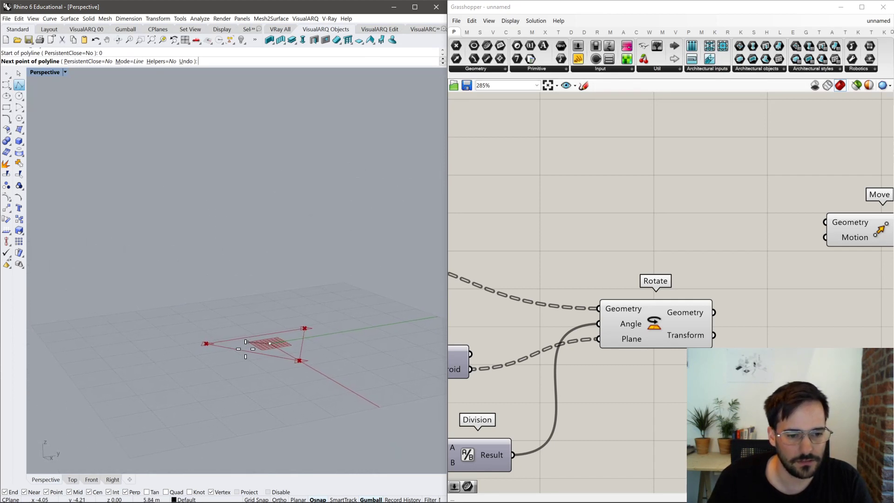
pyautogui.click(92, 480)
pyautogui.scroll(-5, 222, 363)
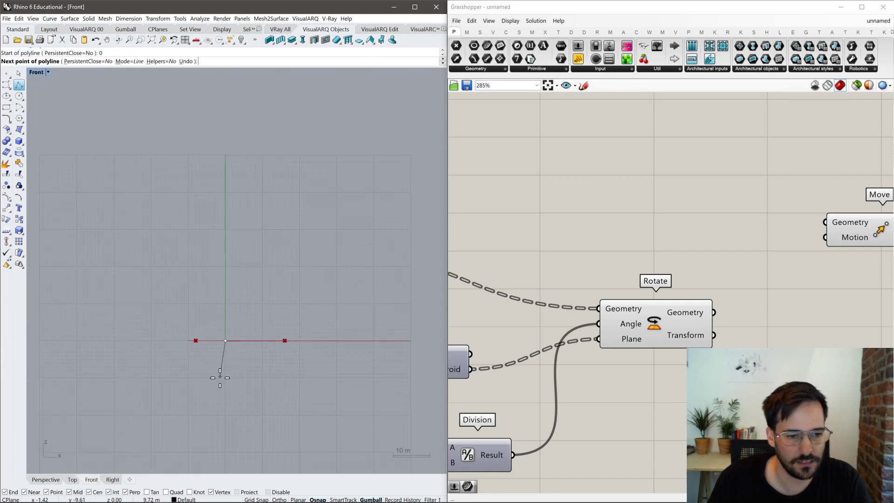
pyautogui.write('140')
pyautogui.press('F8')
pyautogui.press('Return')
pyautogui.press('Return')
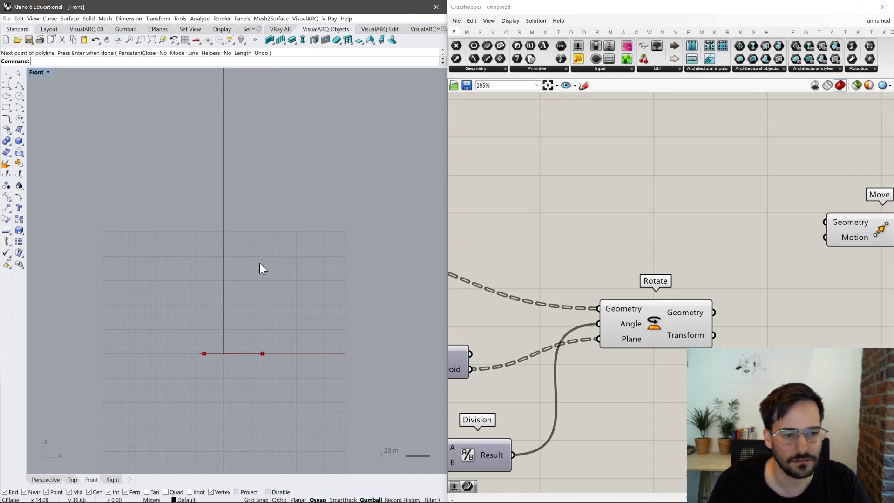
# Add a Curve parameter in Grasshopper and assign the vertical Rhino line to it as its single curve.
pyautogui.click(32, 480)
pyautogui.moveTo(196, 360); pyautogui.dragTo(261, 278, button='right')
pyautogui.moveTo(260, 279); pyautogui.dragTo(173, 331)
pyautogui.doubleClick(522, 243)
pyautogui.write('curve')
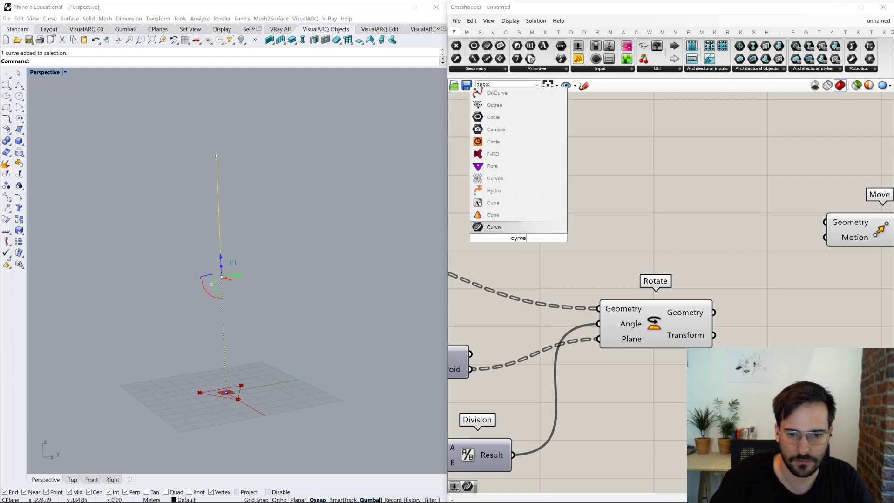
pyautogui.press('Return')
pyautogui.rightClick(517, 237)
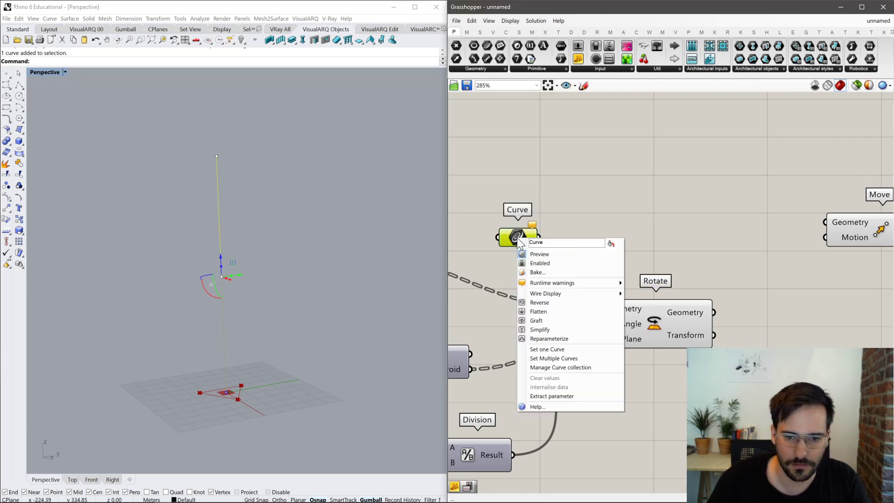
pyautogui.click(563, 347)
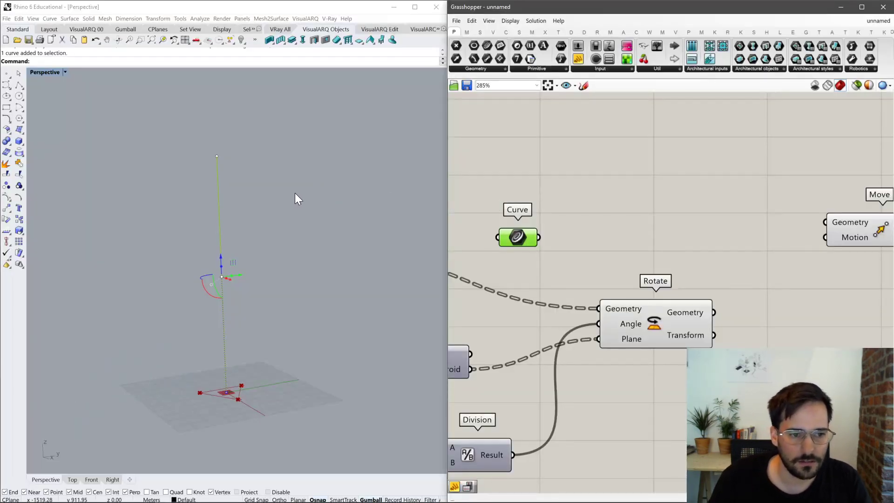
# Hide the original vertical line in Rhino with the Hide command.
pyautogui.click(250, 201)
pyautogui.press('BackSpace')
pyautogui.write('Gh')
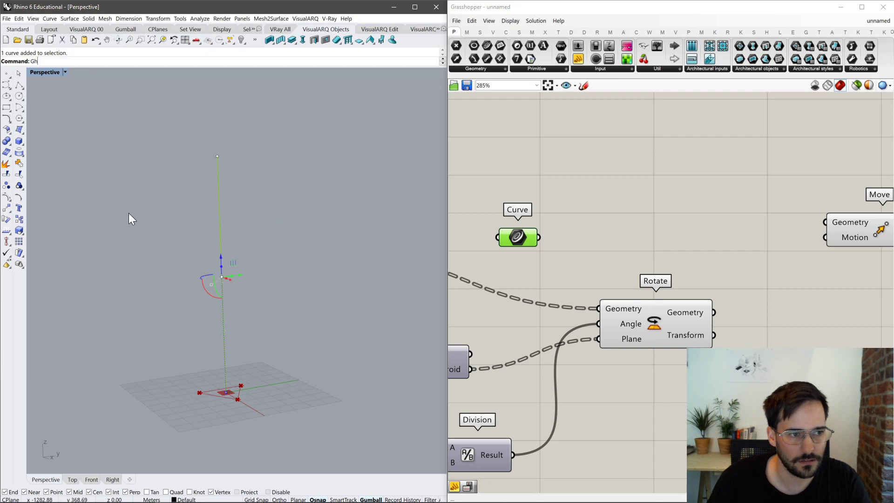
pyautogui.press('BackSpace')
pyautogui.press('BackSpace')
pyautogui.write('Hu')
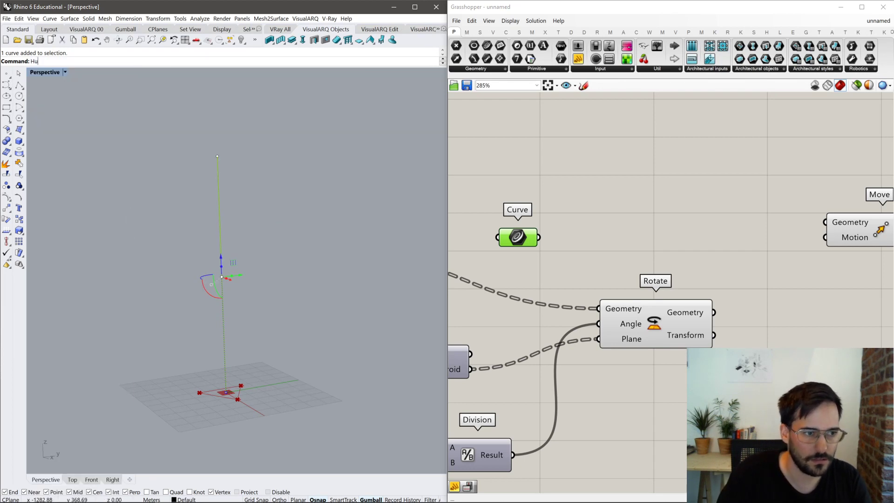
pyautogui.press('BackSpace')
pyautogui.write('ide')
pyautogui.press('Return')
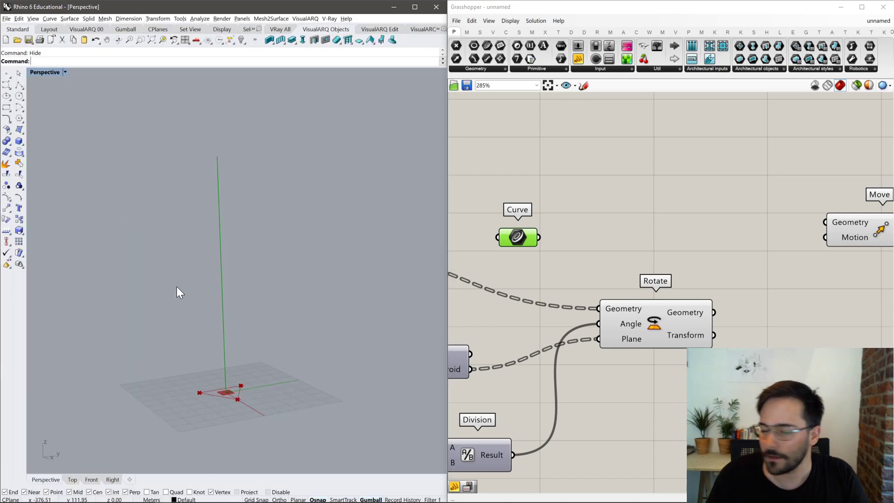
# Move the Curve parameter above the Rotate component and add a Divide Curve component beside it.
pyautogui.moveTo(532, 239); pyautogui.dragTo(519, 137)
pyautogui.moveTo(623, 187); pyautogui.dragTo(600, 257, button='right')
pyautogui.moveTo(549, 225); pyautogui.dragTo(594, 234, button='right')
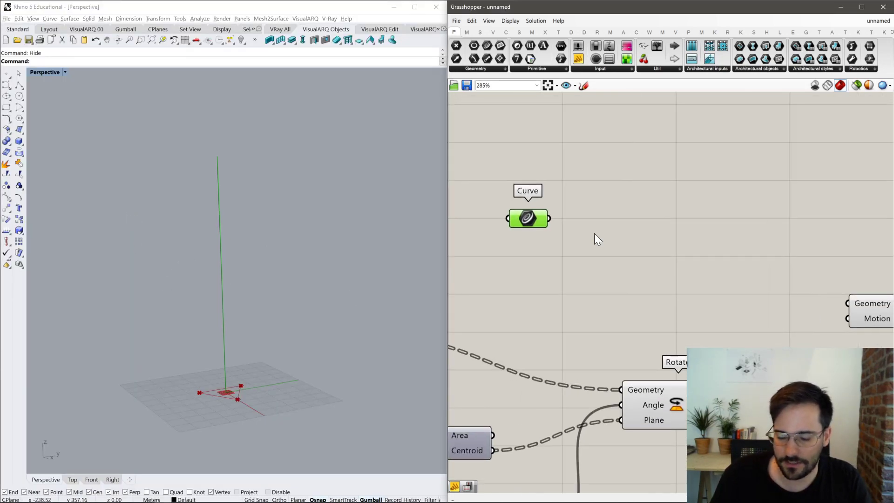
pyautogui.doubleClick(588, 218)
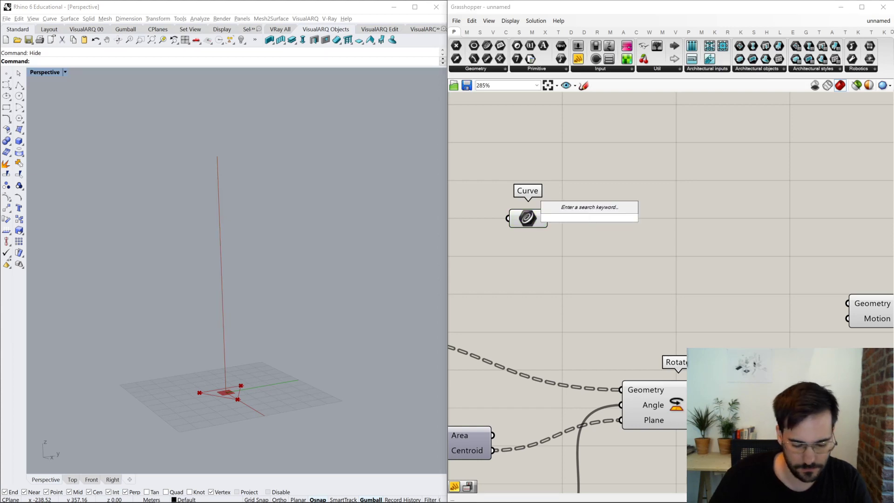
pyautogui.write('c')
pyautogui.press('BackSpace')
pyautogui.write('div')
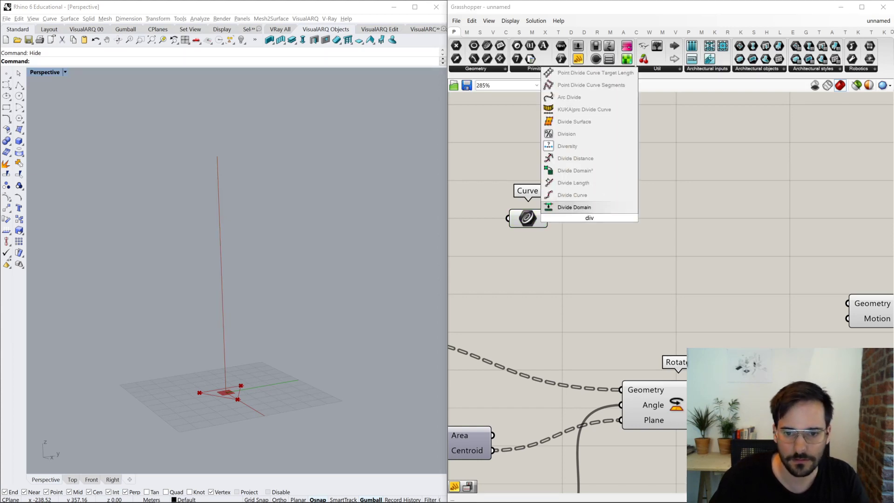
pyautogui.press('Return')
pyautogui.moveTo(541, 194); pyautogui.dragTo(590, 239)
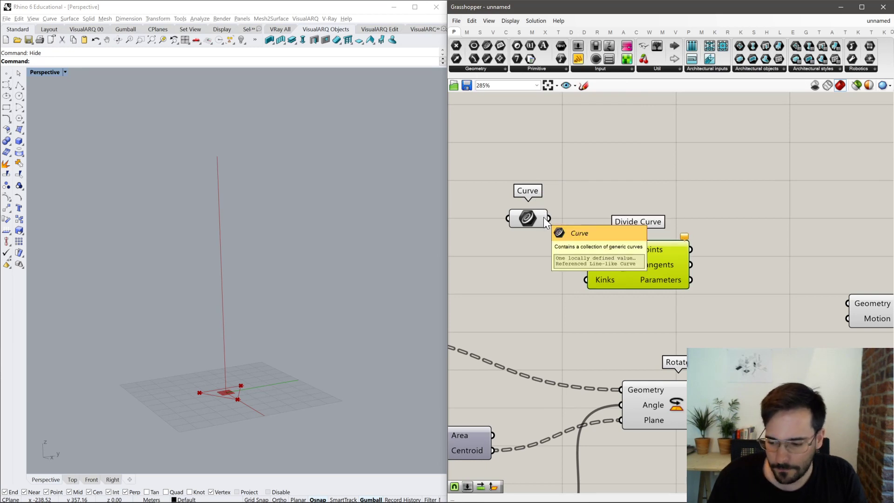
# Wire the Curve parameter into Divide Curve and feed its Count input from a new number slider set to 40.
pyautogui.doubleClick(537, 267)
pyautogui.write('40')
pyautogui.press('Return')
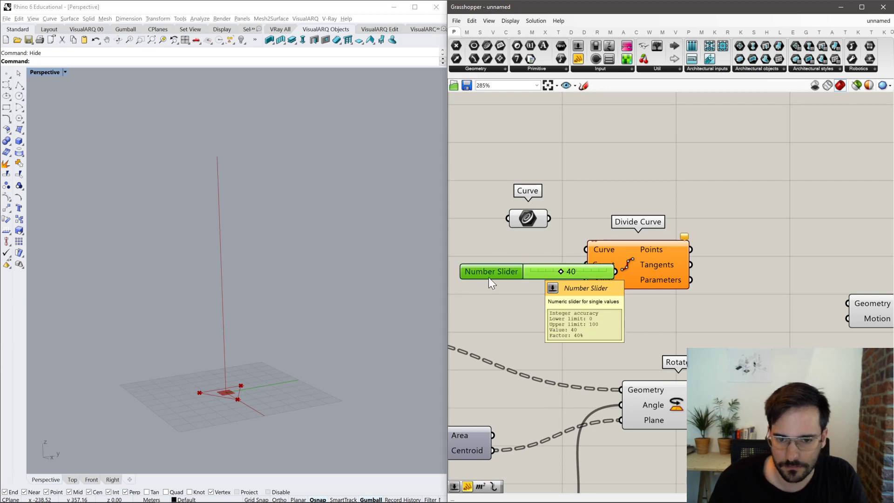
pyautogui.moveTo(513, 276); pyautogui.dragTo(435, 282)
pyautogui.moveTo(592, 248); pyautogui.dragTo(523, 286)
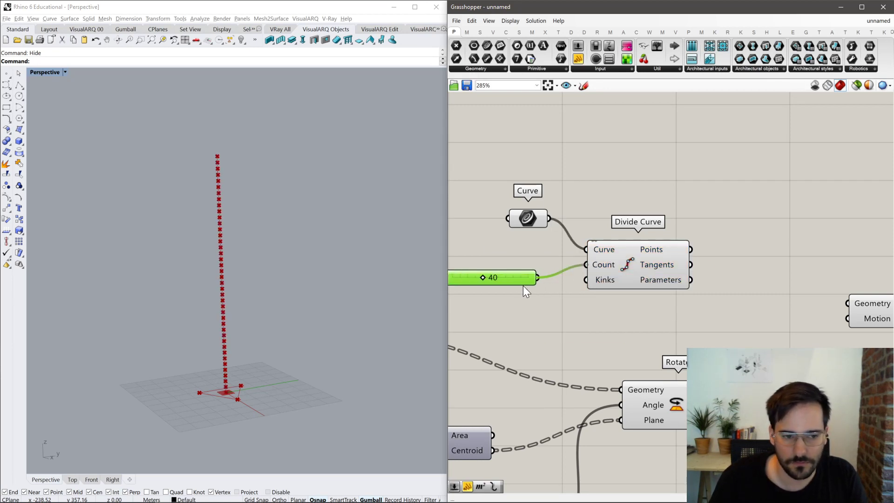
# Examine the Move component's Motion input and its place relative to the Divide Curve and Rotate components.
pyautogui.moveTo(750, 345); pyautogui.dragTo(566, 248, button='right')
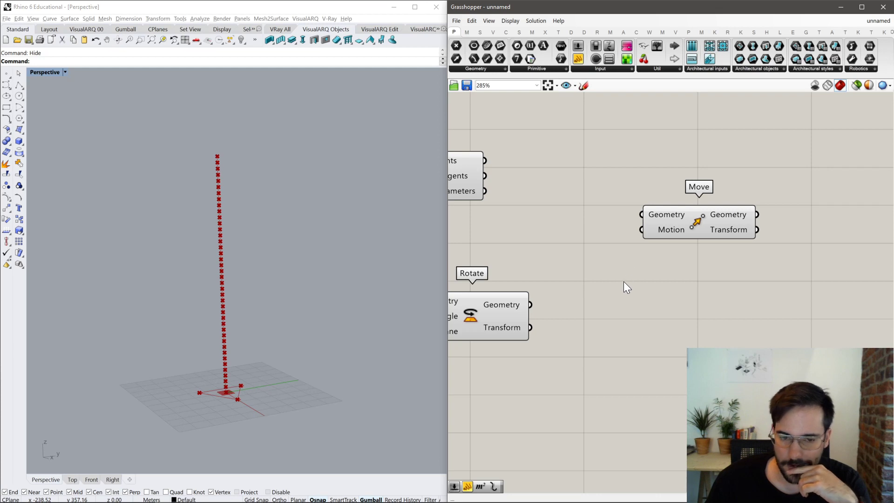
pyautogui.click(693, 222)
pyautogui.moveTo(602, 239); pyautogui.dragTo(633, 265, button='right')
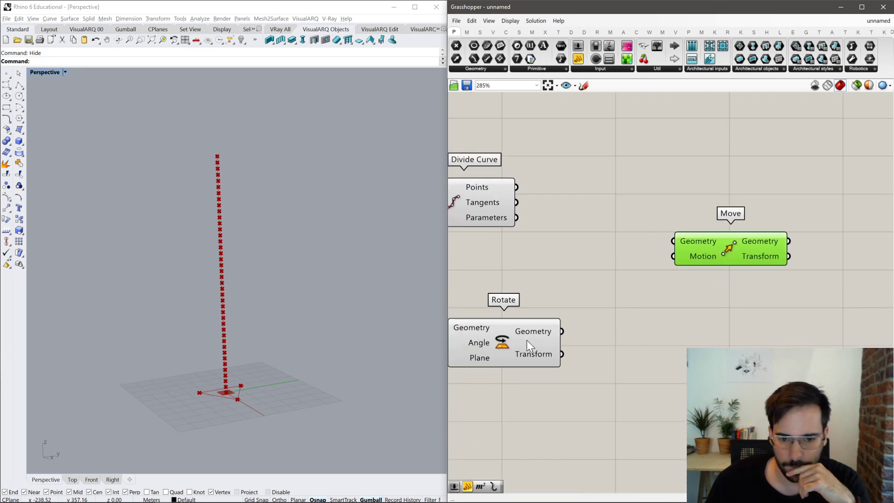
pyautogui.moveTo(544, 346); pyautogui.dragTo(635, 326, button='right')
pyautogui.click(588, 320)
pyautogui.scroll(5, 328, 394)
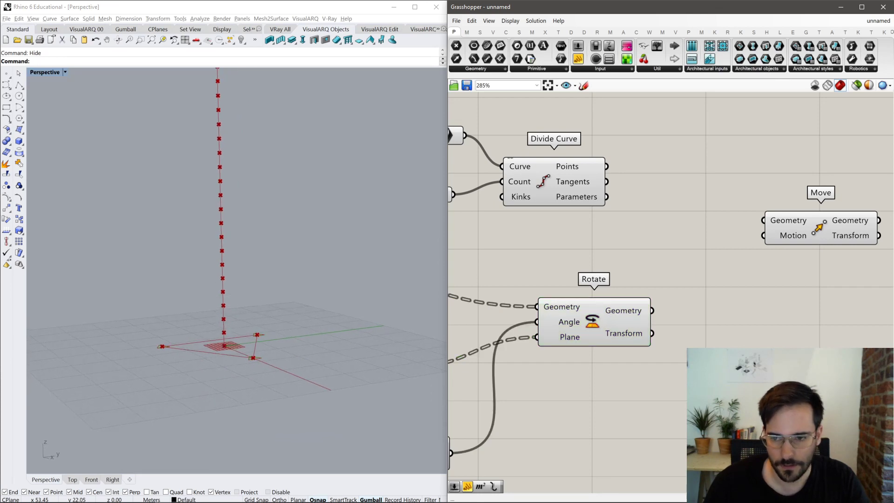
pyautogui.click(827, 223)
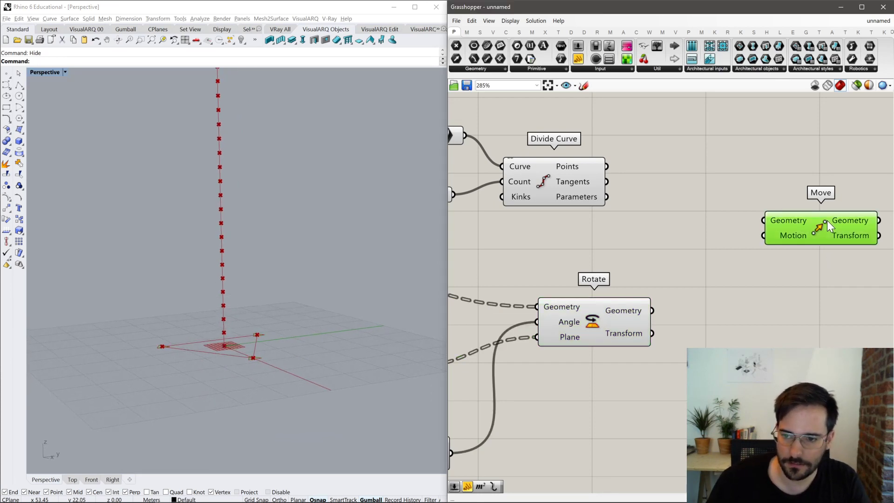
pyautogui.moveTo(827, 220); pyautogui.dragTo(826, 218)
pyautogui.moveTo(800, 234)
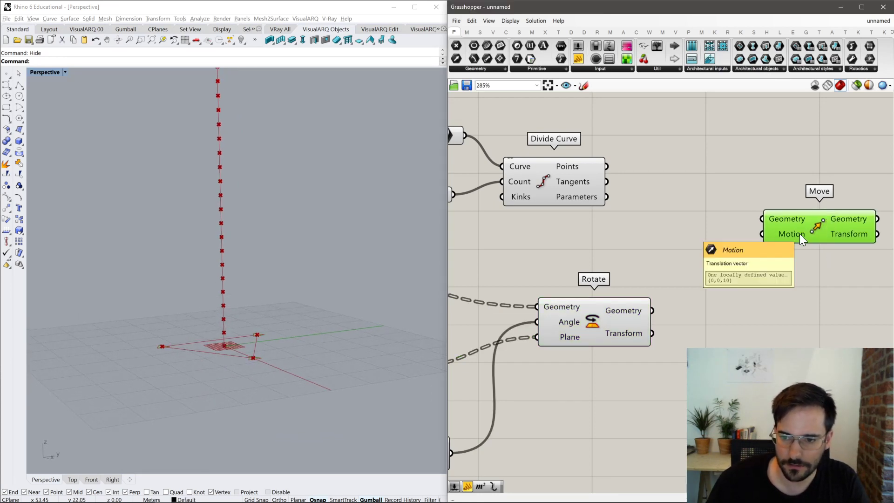
# Wire Divide Curve's Points into Move's Motion input and the rotated triangles into its Geometry input.
pyautogui.scroll(1, 606, 221)
pyautogui.moveTo(602, 185); pyautogui.dragTo(648, 329)
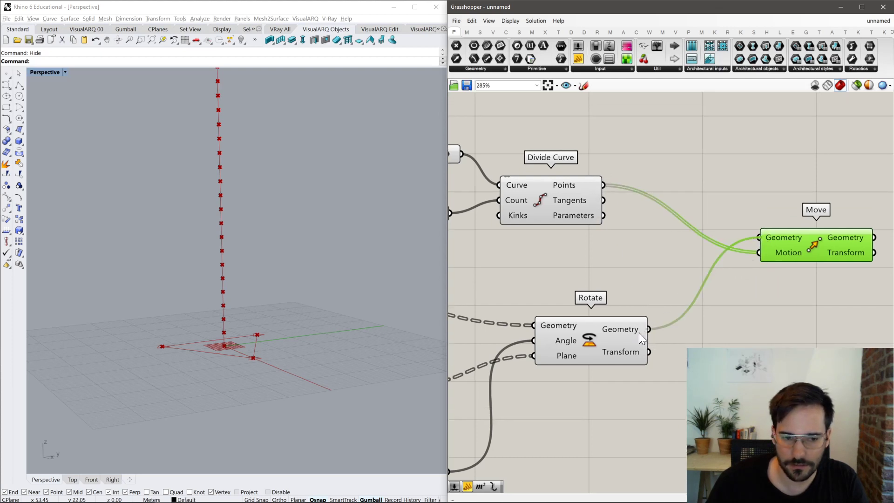
pyautogui.click(774, 326)
pyautogui.moveTo(442, 298); pyautogui.dragTo(426, 294, button='right')
pyautogui.scroll(-5, 427, 293)
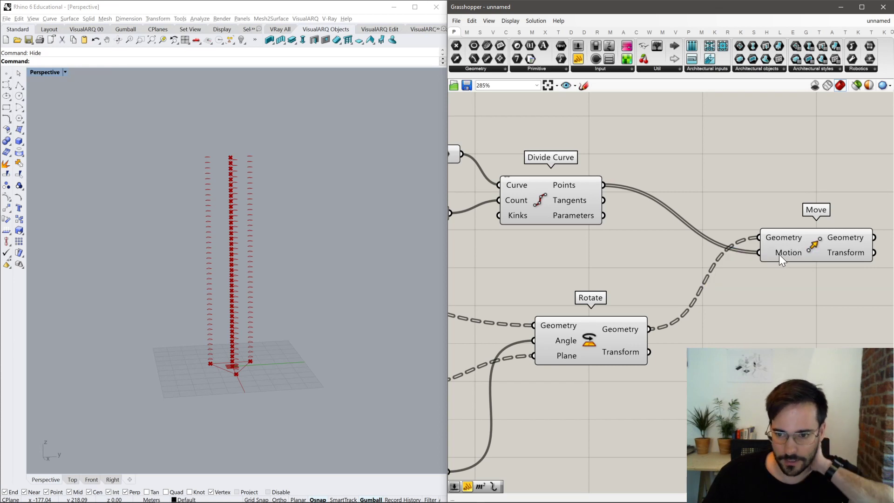
pyautogui.moveTo(778, 254)
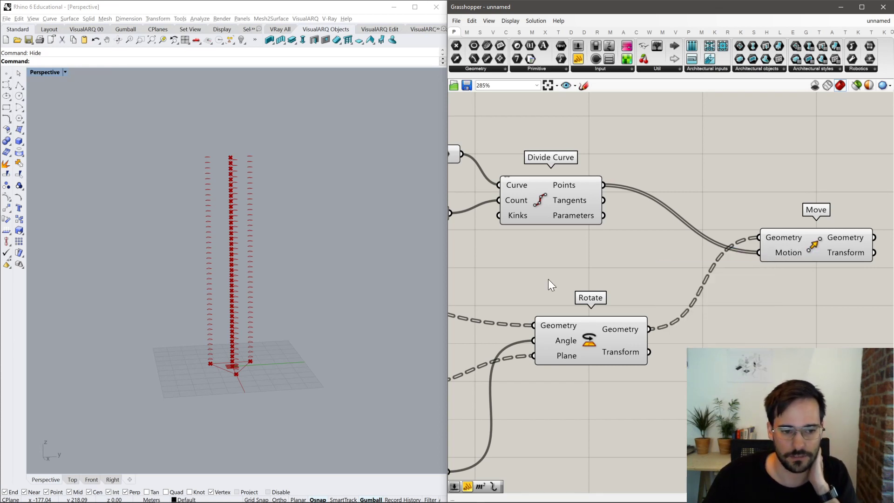
pyautogui.click(585, 189)
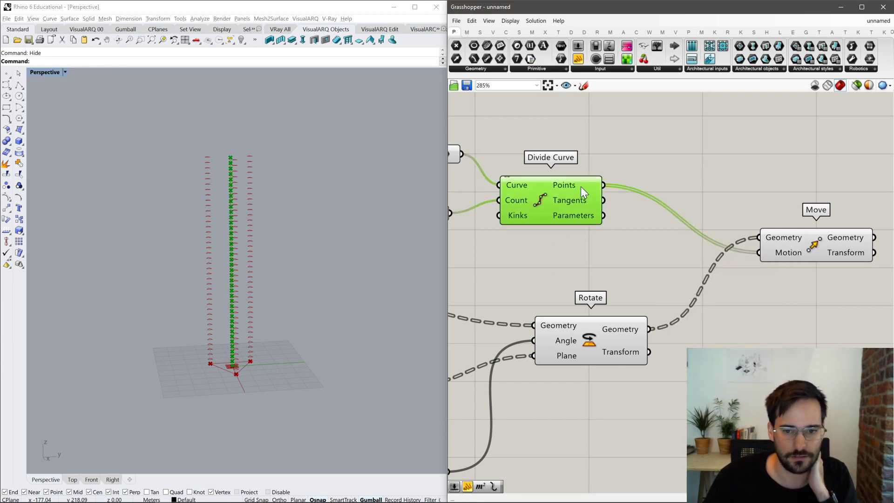
pyautogui.moveTo(580, 187)
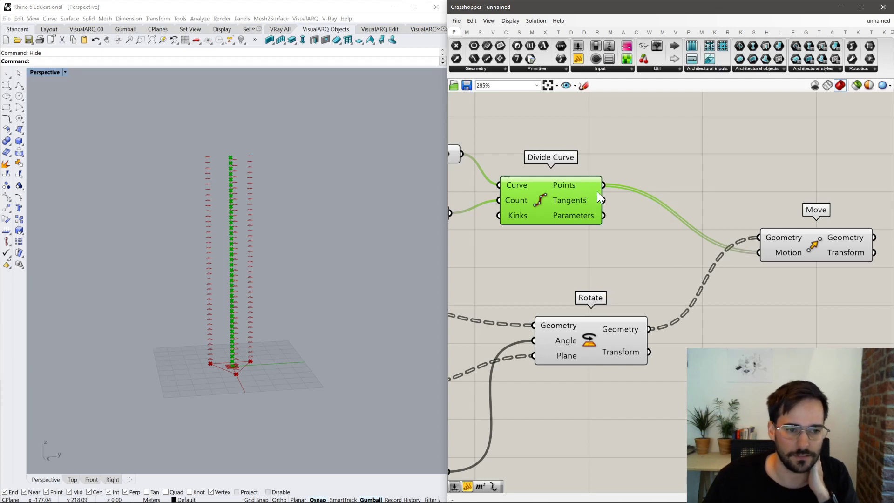
# Add a Vector 2Pt component above and between the Divide Curve and Move components.
pyautogui.doubleClick(694, 153)
pyautogui.write('vect')
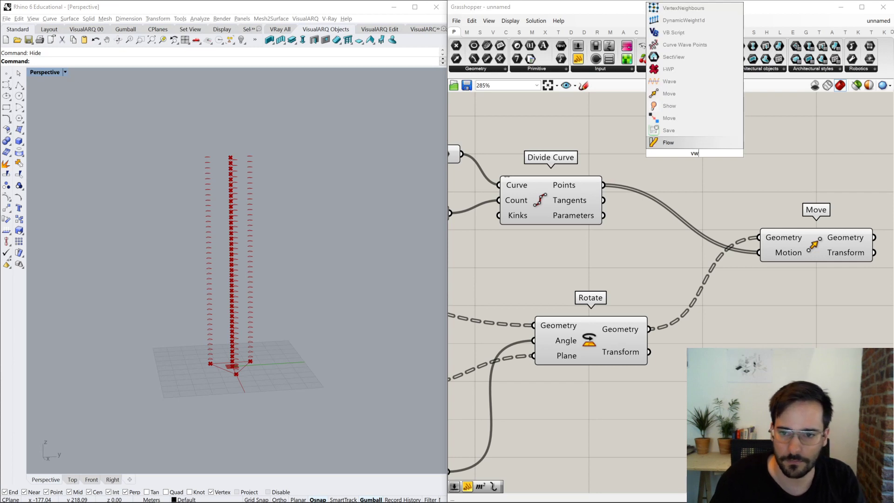
pyautogui.press('Up')
pyautogui.press('Up')
pyautogui.press('Up')
pyautogui.press('Up')
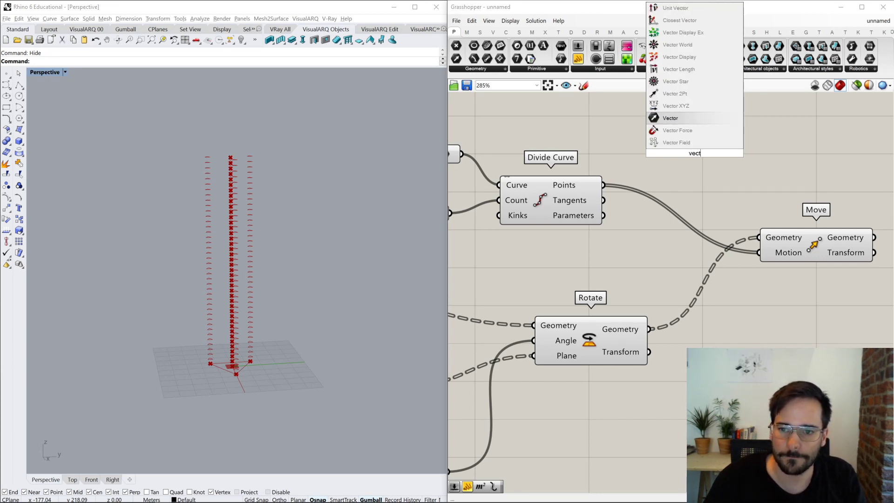
pyautogui.press('Return')
pyautogui.moveTo(694, 153); pyautogui.dragTo(699, 114)
pyautogui.moveTo(745, 174); pyautogui.dragTo(694, 309, button='right')
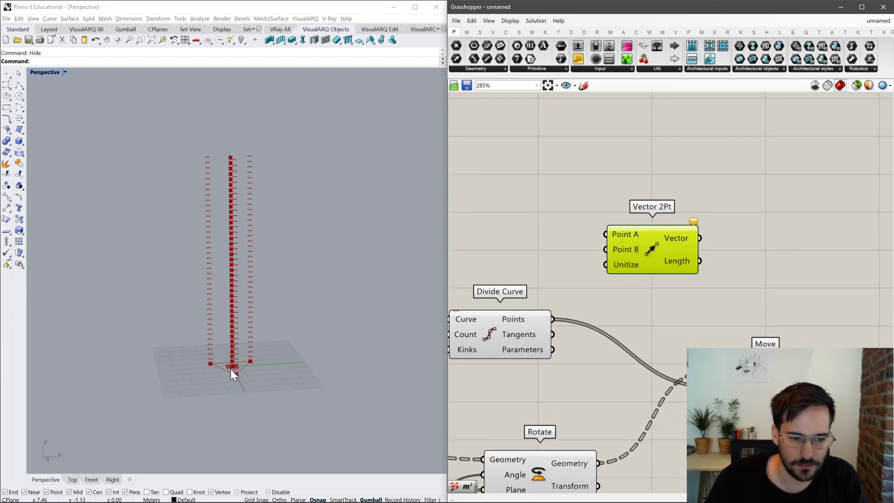
# Add a Construct Point component above Divide Curve, beside the Vector 2Pt component.
pyautogui.doubleClick(502, 261)
pyautogui.write('x')
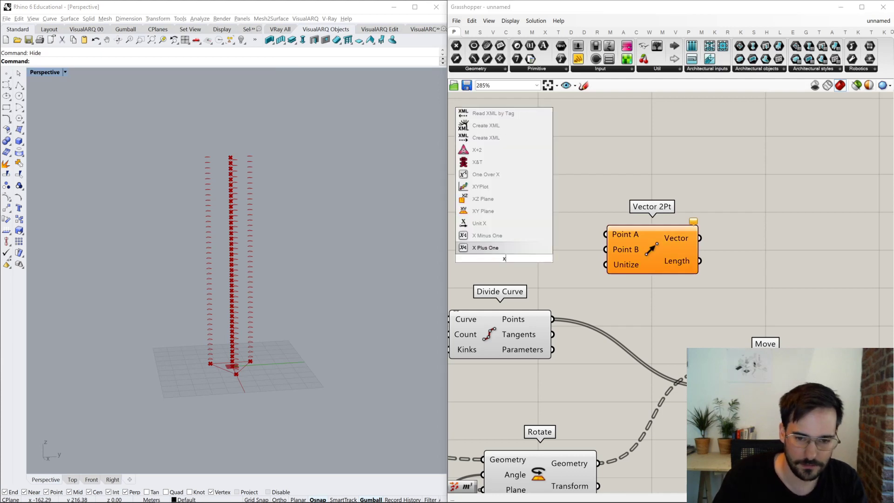
pyautogui.write('yz')
pyautogui.press('Up')
pyautogui.press('Up')
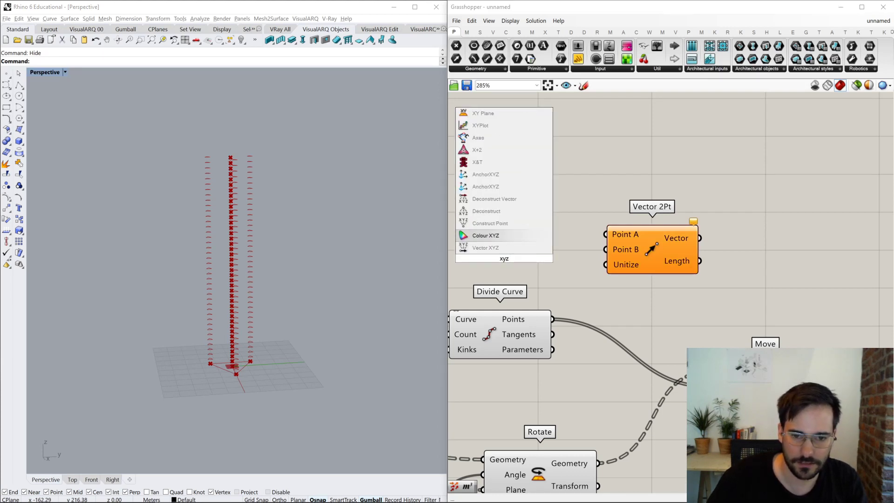
pyautogui.press('Return')
pyautogui.moveTo(509, 255); pyautogui.dragTo(503, 169)
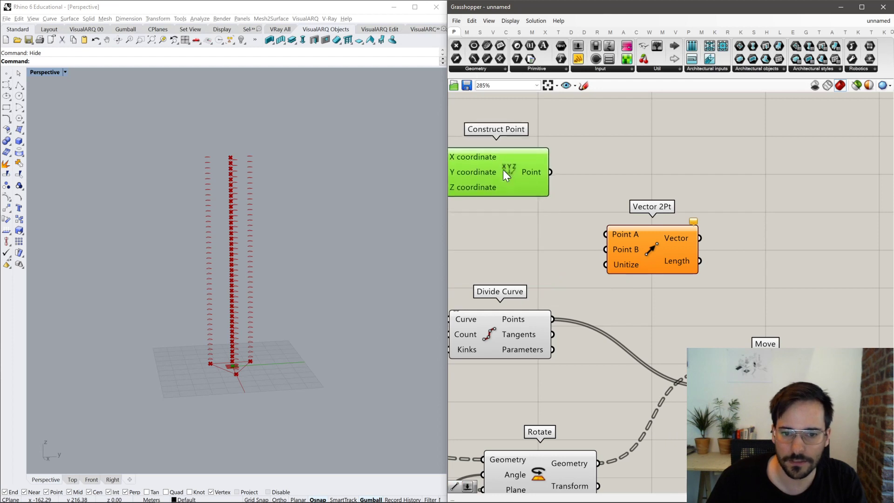
pyautogui.moveTo(531, 175); pyautogui.dragTo(551, 207, button='right')
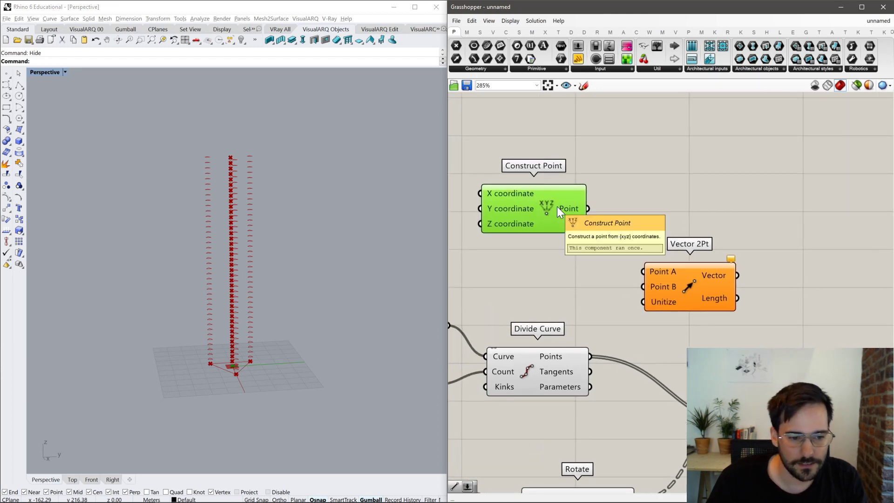
# Connect Construct Point to Point A and the division points to Point B of Vector 2Pt, and try its Vector as Move's Motion.
pyautogui.moveTo(646, 255); pyautogui.dragTo(643, 272)
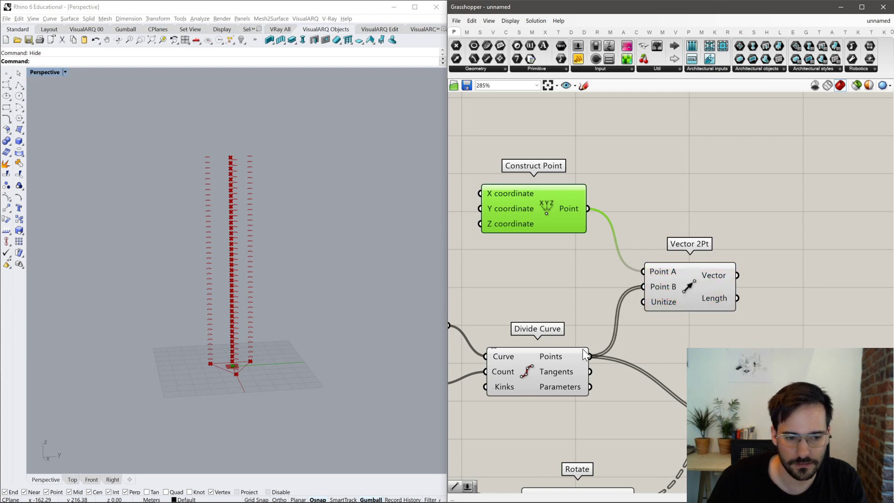
pyautogui.click(697, 289)
pyautogui.moveTo(711, 277)
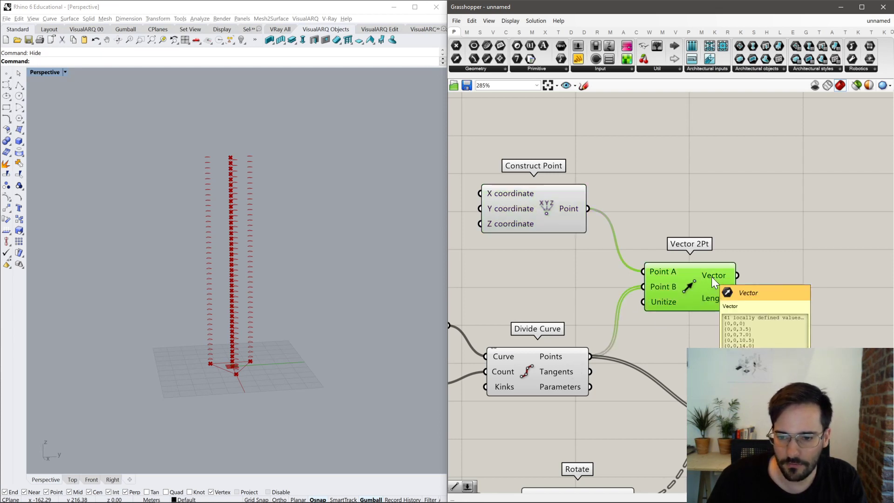
pyautogui.moveTo(711, 277); pyautogui.dragTo(592, 235, button='right')
pyautogui.moveTo(618, 234); pyautogui.dragTo(631, 381)
pyautogui.click(663, 374)
# Reconnect Divide Curve's Points to Move's Motion and delete the Construct Point and Vector 2Pt components.
pyautogui.moveTo(587, 341); pyautogui.dragTo(669, 315, button='right')
pyautogui.moveTo(553, 289); pyautogui.dragTo(708, 341)
pyautogui.moveTo(674, 262); pyautogui.dragTo(730, 314, button='right')
pyautogui.moveTo(801, 289); pyautogui.dragTo(576, 152)
pyautogui.press('Delete')
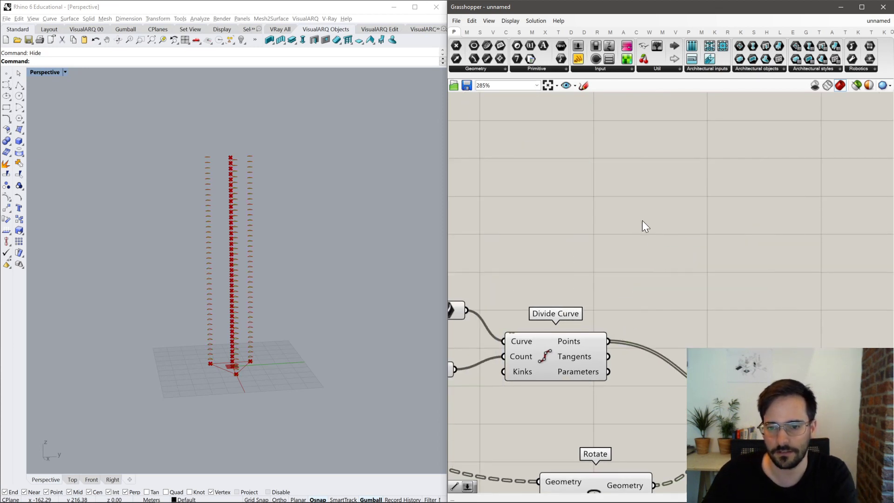
# Add a Pipe component above the Move component.
pyautogui.moveTo(799, 281); pyautogui.dragTo(743, 237, button='right')
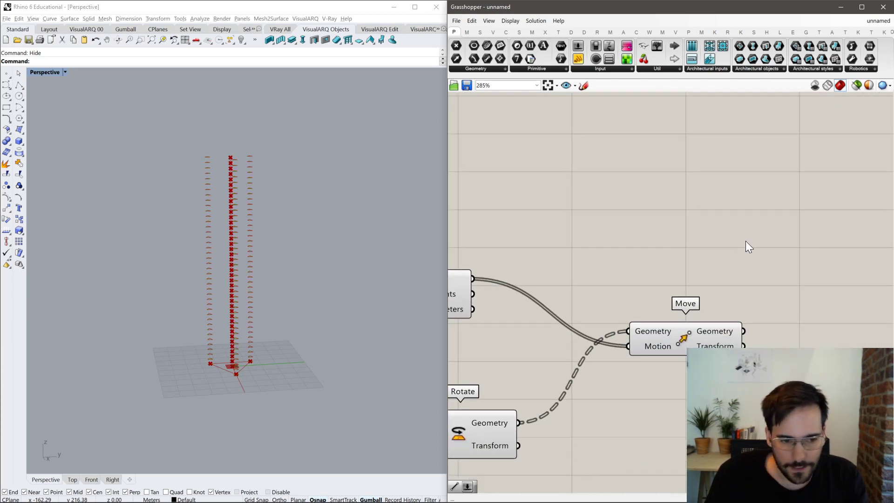
pyautogui.click(351, 286)
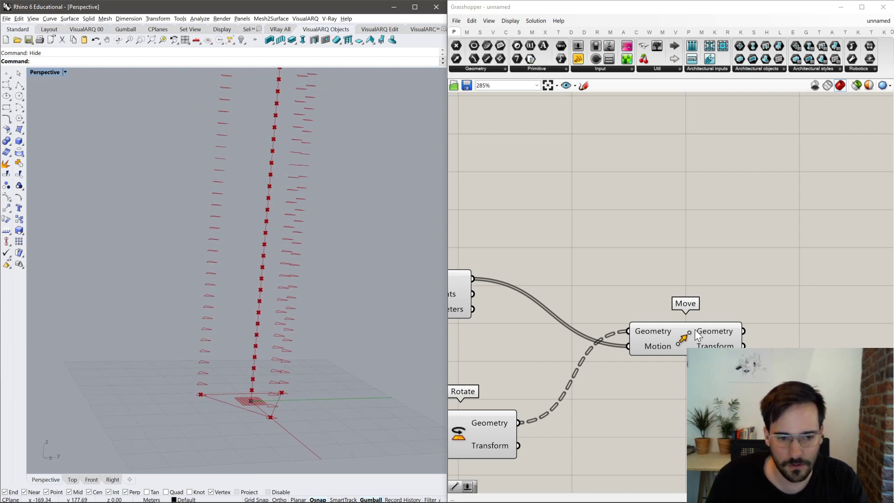
pyautogui.doubleClick(726, 268)
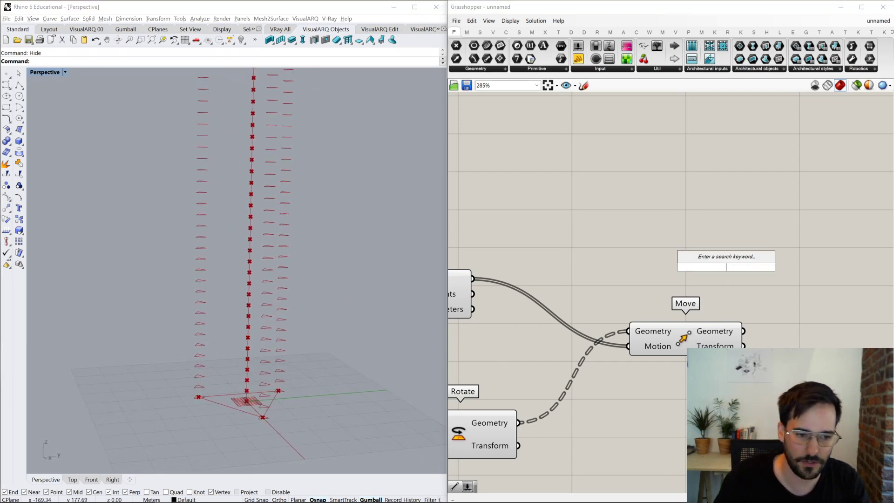
pyautogui.write('pipe')
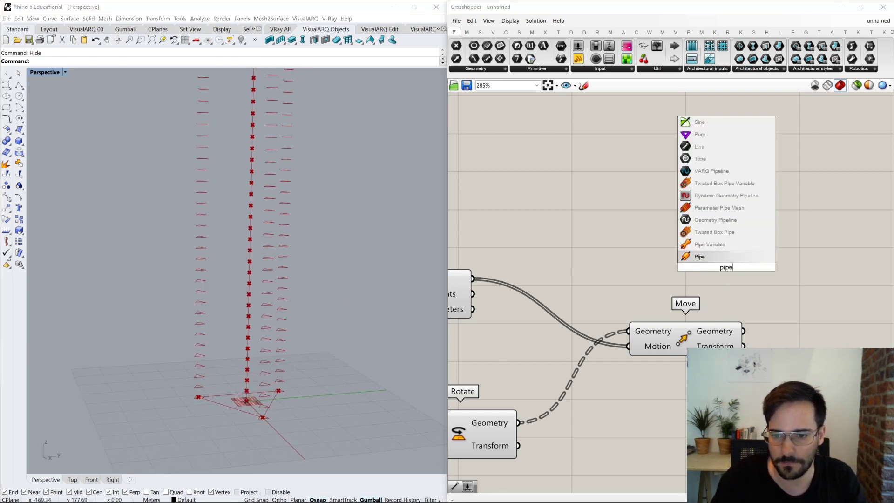
pyautogui.press('Return')
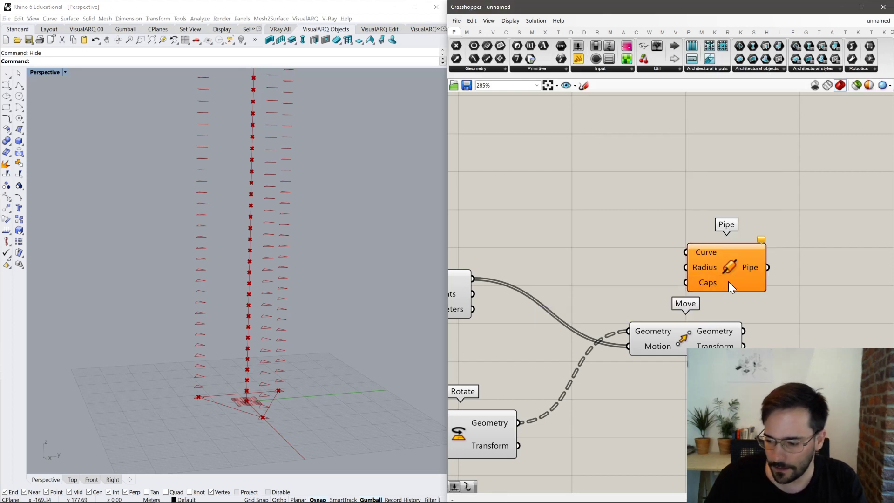
pyautogui.moveTo(730, 273); pyautogui.dragTo(706, 311, button='right')
pyautogui.moveTo(707, 299); pyautogui.dragTo(743, 253)
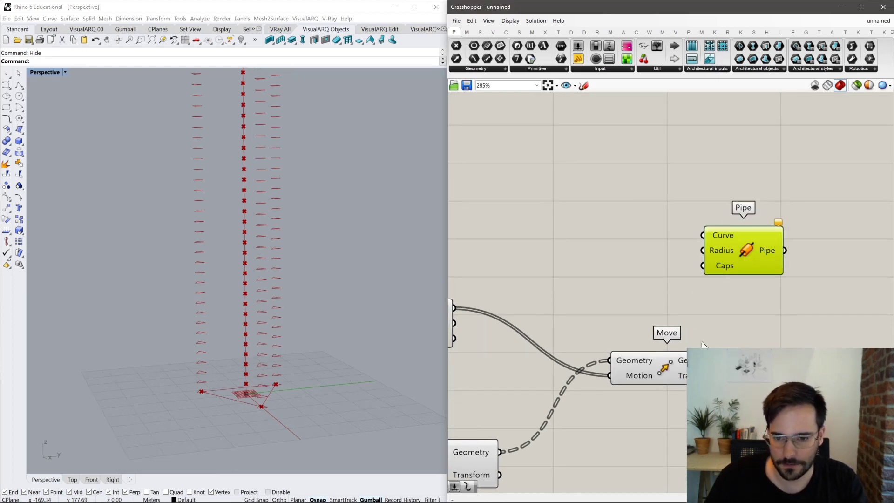
# Wire Move's Geometry output into Pipe's Curve input and shift the Pipe component farther from Move.
pyautogui.click(693, 366)
pyautogui.moveTo(700, 361); pyautogui.dragTo(704, 233)
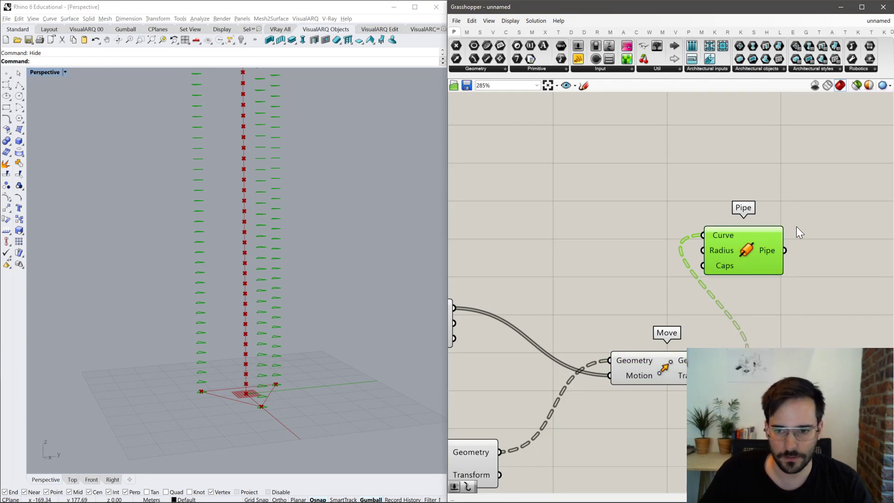
pyautogui.moveTo(775, 255); pyautogui.dragTo(812, 216)
pyautogui.click(772, 247)
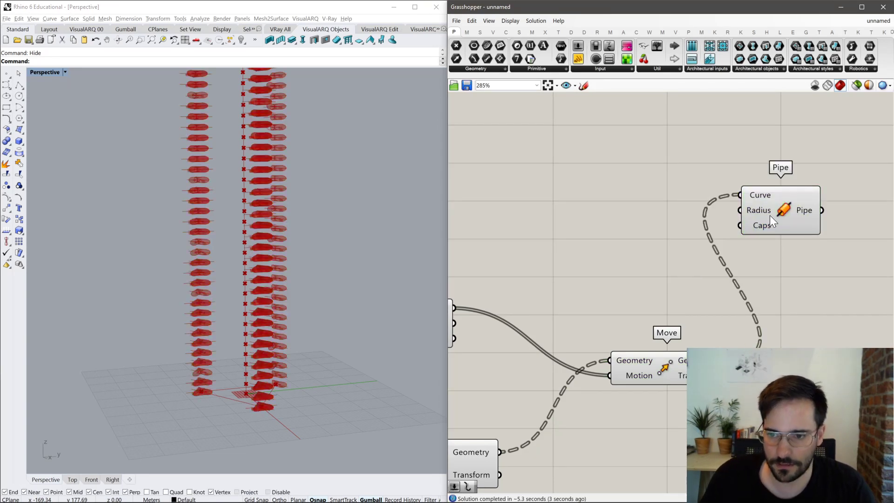
# Feed Pipe's Radius from a new number slider set to 0.3 and compare the model with the Kikutake tower photo.
pyautogui.doubleClick(622, 207)
pyautogui.write('0.3')
pyautogui.press('Return')
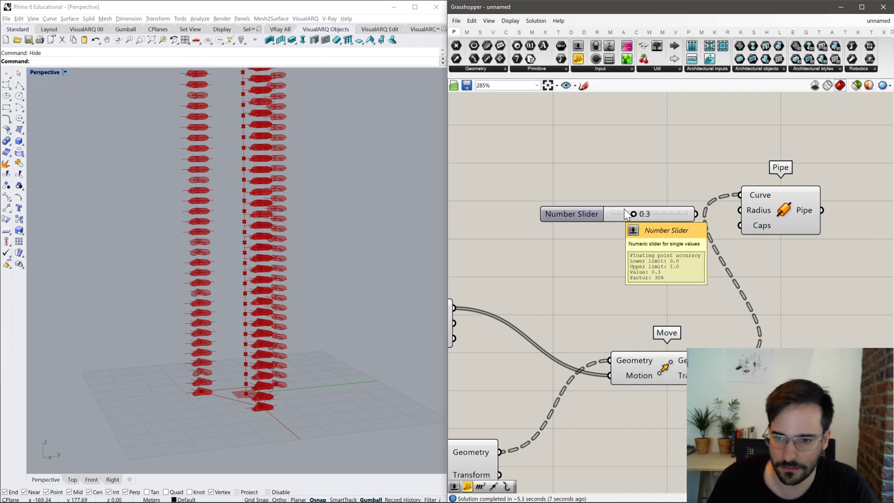
pyautogui.moveTo(695, 213); pyautogui.dragTo(741, 211)
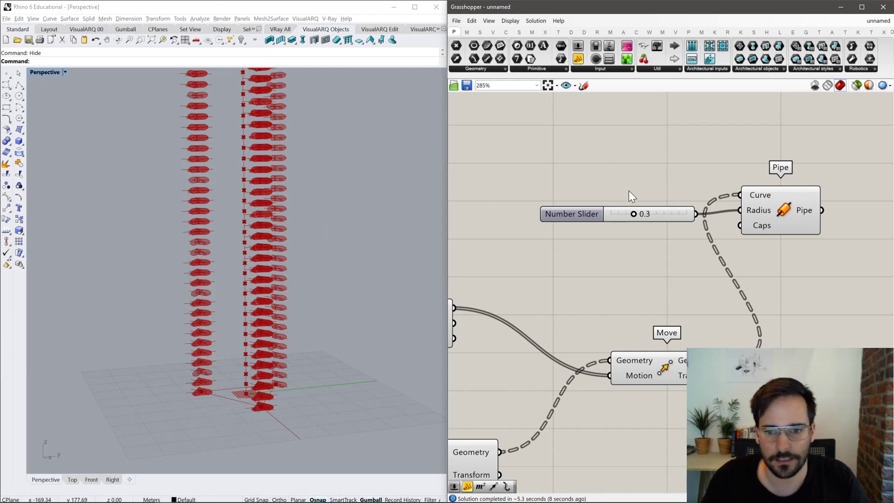
pyautogui.hotkey('alt', 'Tab')
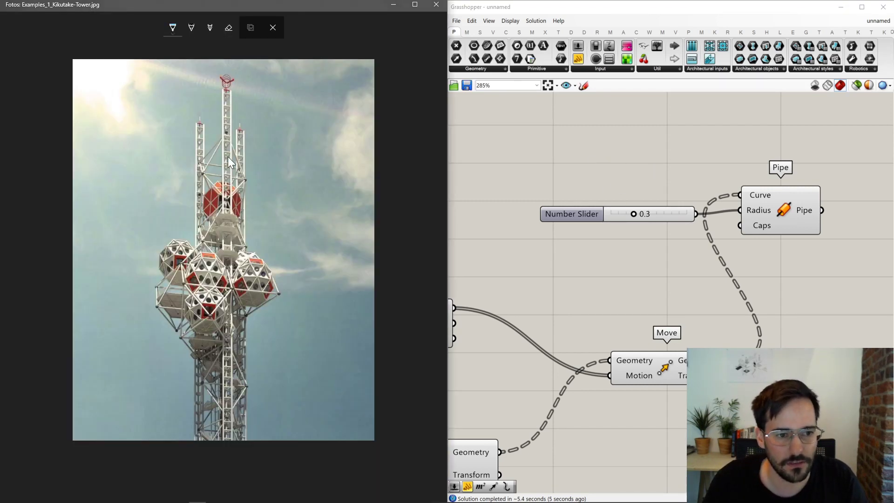
pyautogui.click(394, 8)
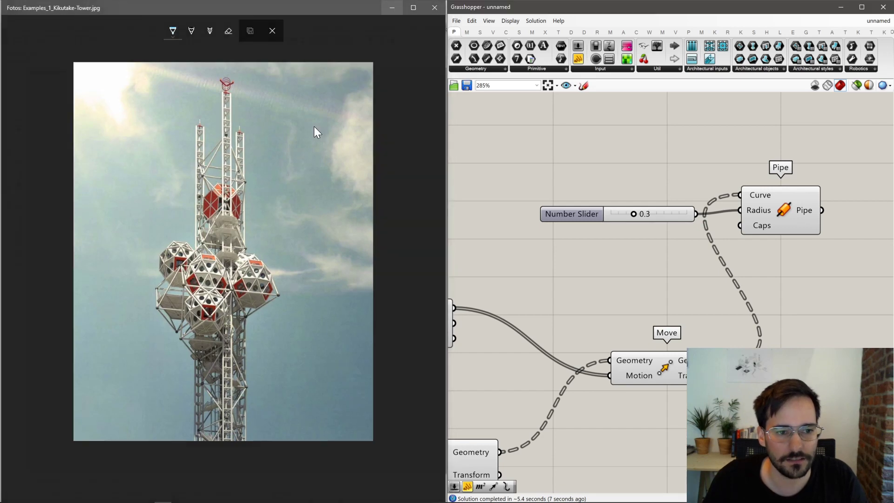
pyautogui.moveTo(237, 277); pyautogui.dragTo(236, 277, button='right')
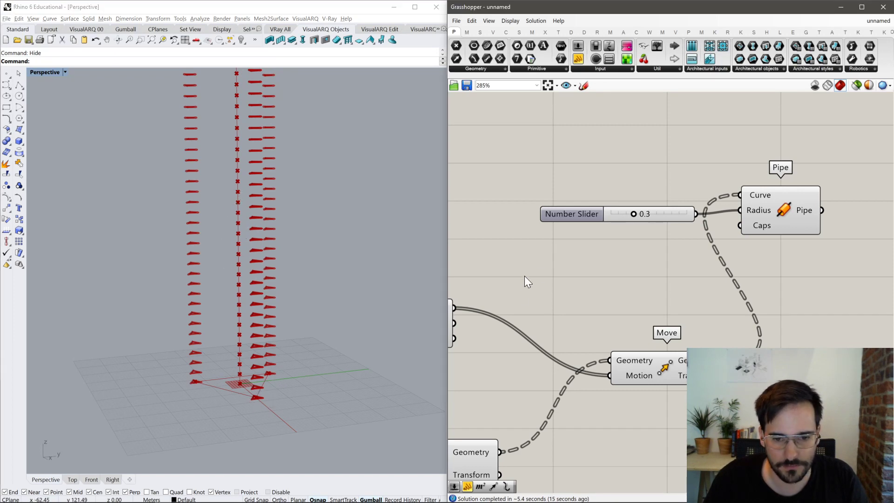
# Add a second Move component below Rotate and wire the vertical axis Curve parameter into its Geometry input.
pyautogui.moveTo(521, 279); pyautogui.dragTo(744, 283, button='right')
pyautogui.scroll(-4, 619, 297)
pyautogui.moveTo(587, 248); pyautogui.dragTo(608, 250, button='right')
pyautogui.doubleClick(684, 290)
pyautogui.write('move')
pyautogui.press('Return')
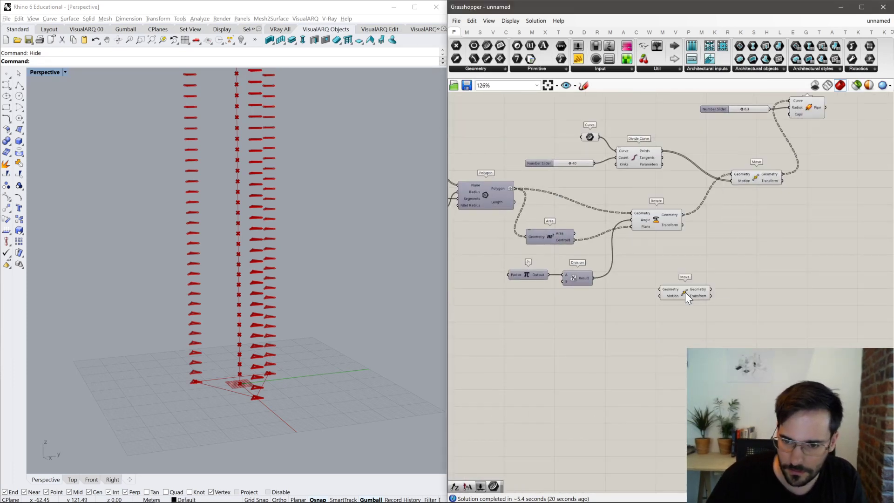
pyautogui.moveTo(658, 273); pyautogui.dragTo(675, 303, button='right')
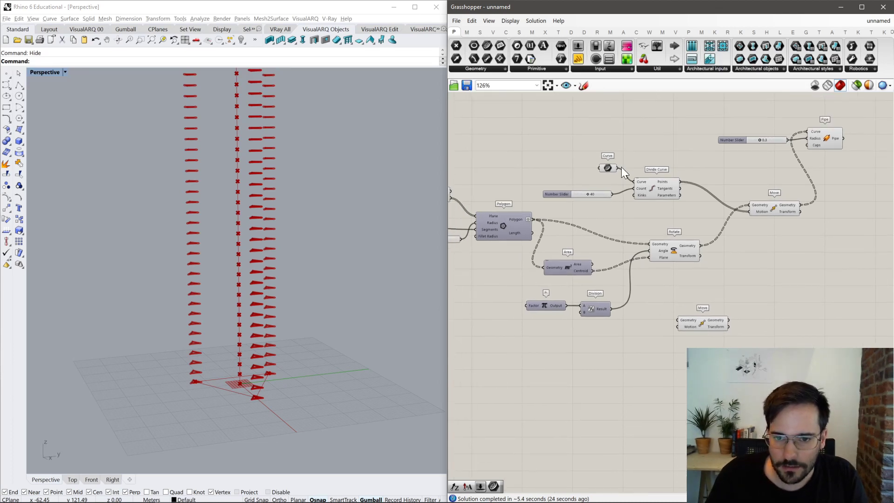
pyautogui.moveTo(617, 167); pyautogui.dragTo(677, 321)
pyautogui.moveTo(693, 326); pyautogui.dragTo(707, 332)
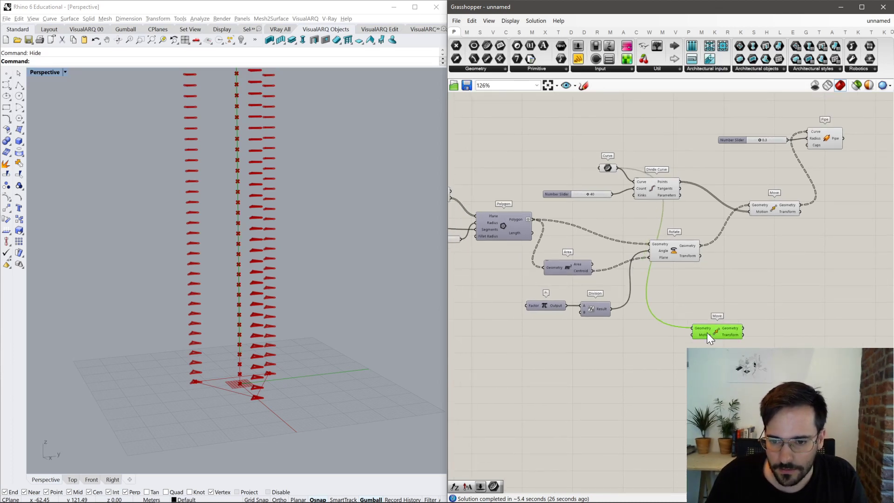
# Check the Division, Area, Polygon, Rotate and first Move components one by one against their geometry in the viewport.
pyautogui.click(579, 269)
pyautogui.click(604, 307)
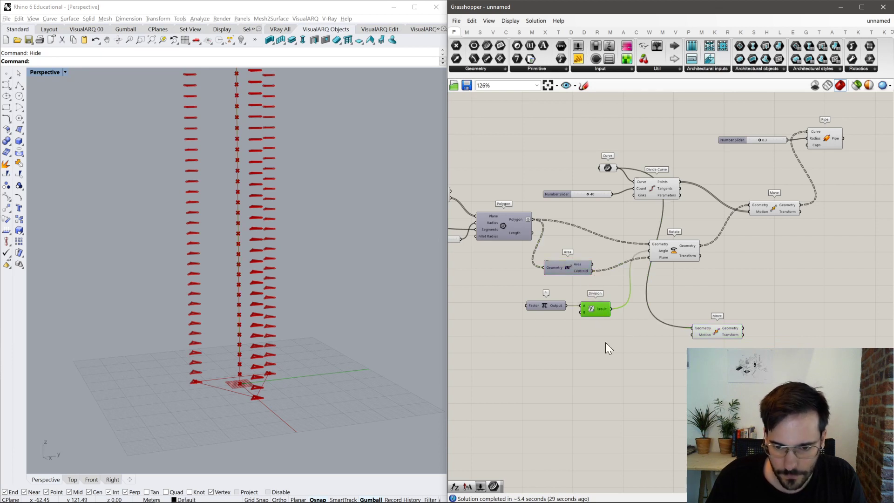
pyautogui.click(563, 270)
pyautogui.click(514, 230)
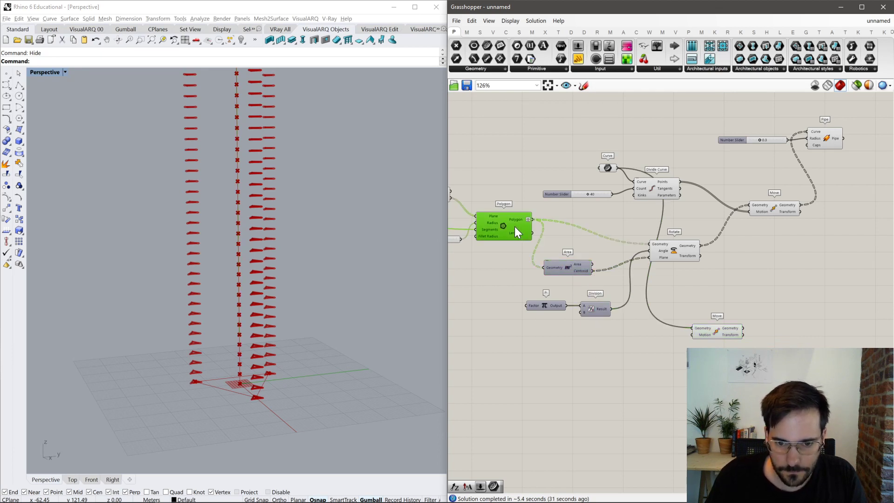
pyautogui.middleClick(516, 222)
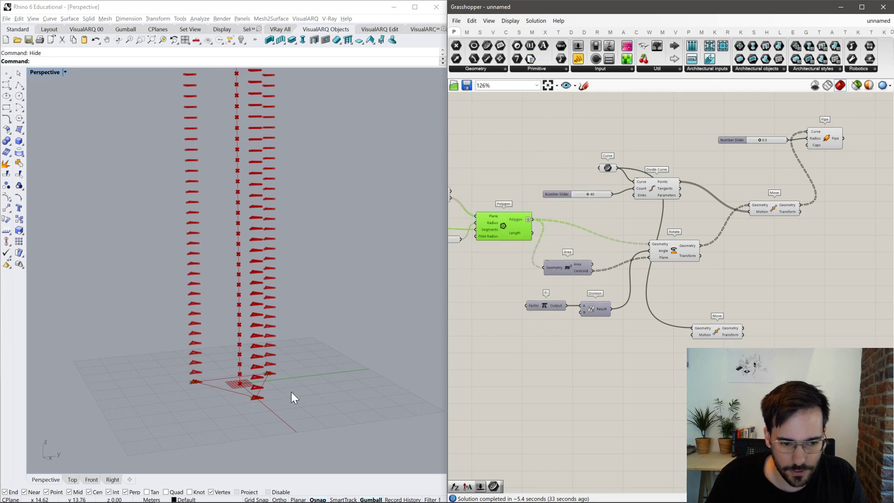
pyautogui.middleClick(501, 229)
pyautogui.click(676, 250)
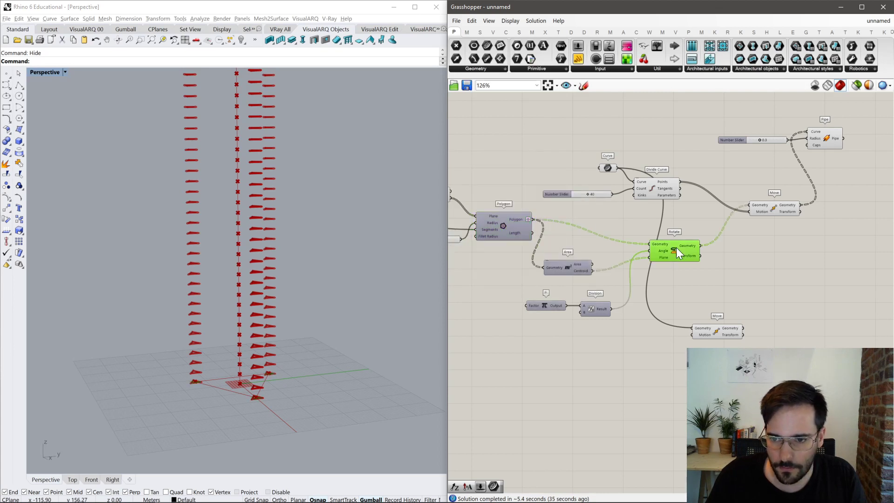
pyautogui.click(781, 208)
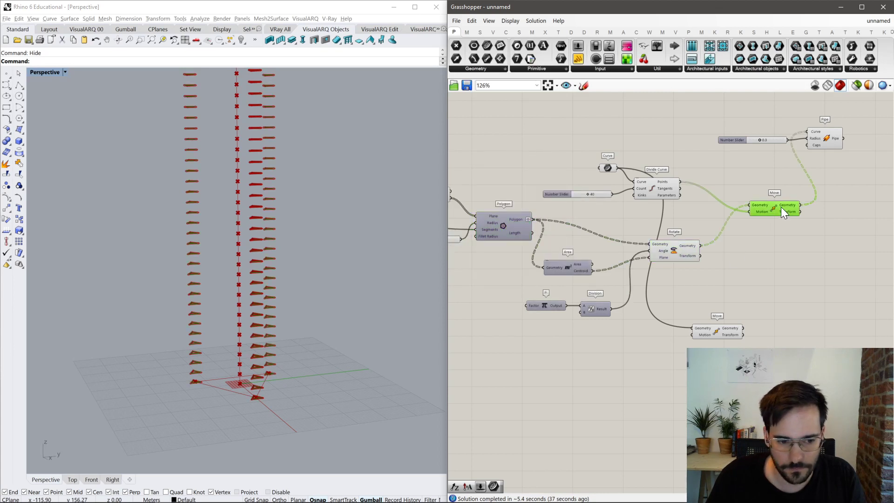
# Reposition the second Move component beyond the first one and add an Explode component beside Rotate.
pyautogui.moveTo(728, 333); pyautogui.dragTo(852, 242)
pyautogui.moveTo(852, 242); pyautogui.dragTo(741, 275, button='right')
pyautogui.click(660, 301)
pyautogui.doubleClick(661, 300)
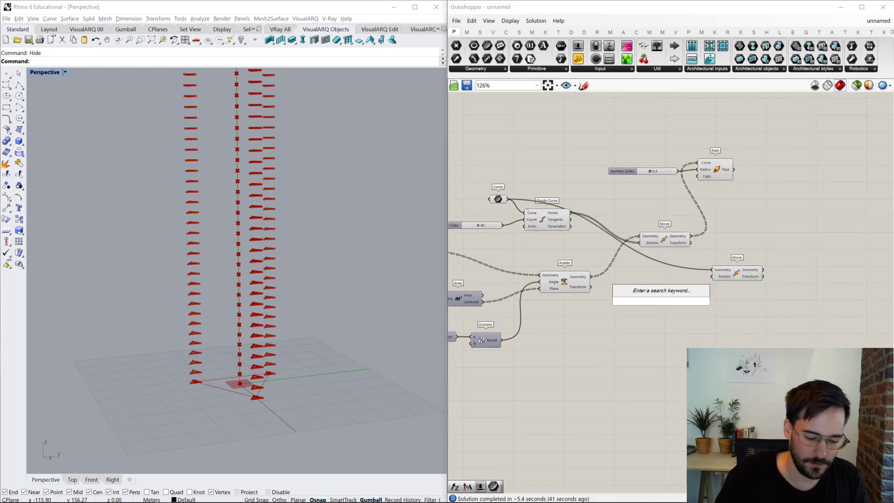
pyautogui.write('deco')
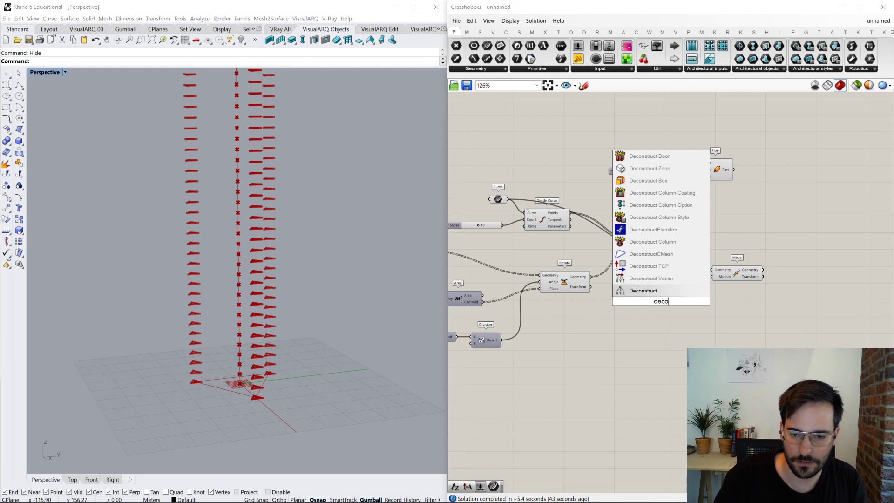
pyautogui.press('BackSpace')
pyautogui.press('BackSpace')
pyautogui.press('BackSpace')
pyautogui.press('BackSpace')
pyautogui.write('ex')
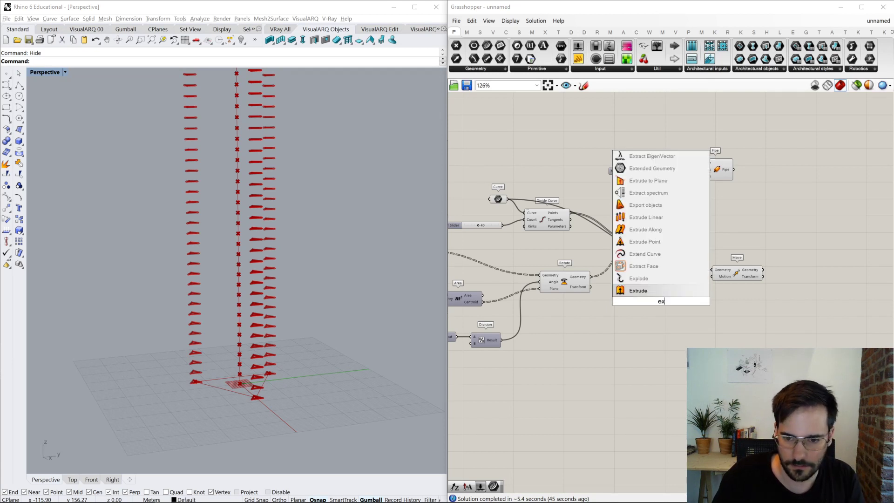
pyautogui.press('Up')
pyautogui.press('Return')
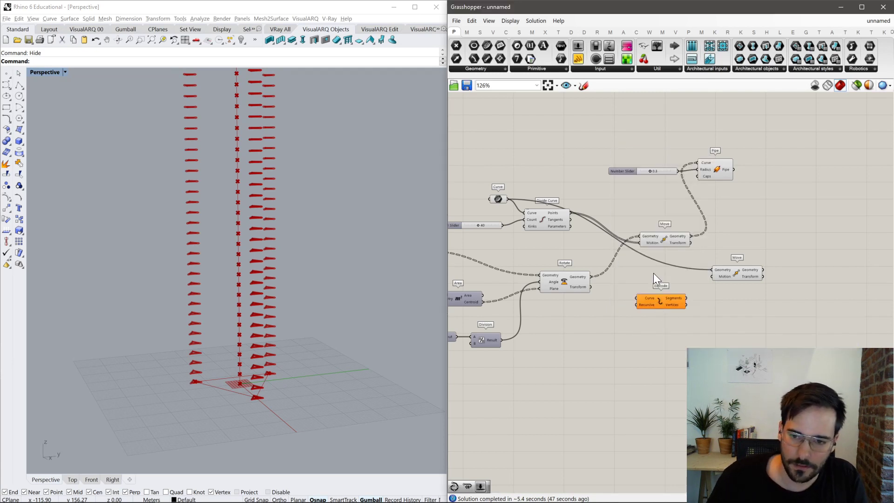
# Wire Rotate's Geometry output into Explode's Curve input and Explode's Vertices into the second Move's Motion input.
pyautogui.moveTo(690, 236); pyautogui.dragTo(652, 287)
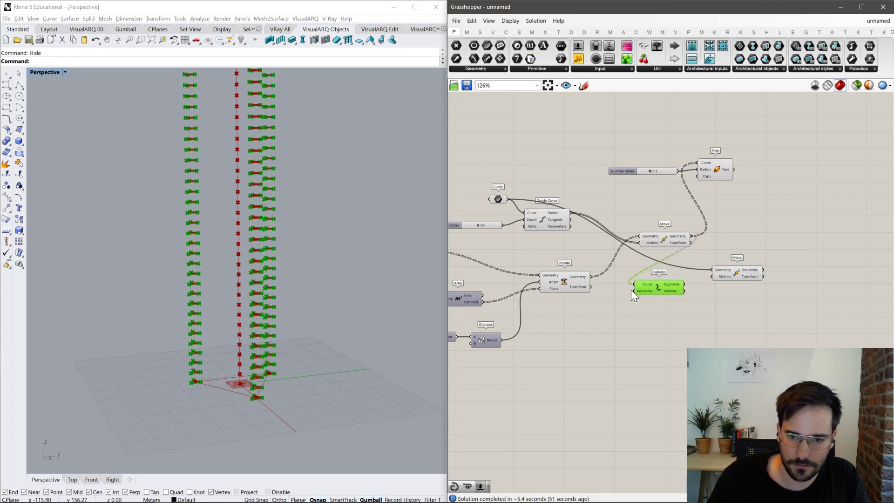
pyautogui.moveTo(589, 277); pyautogui.dragTo(635, 283)
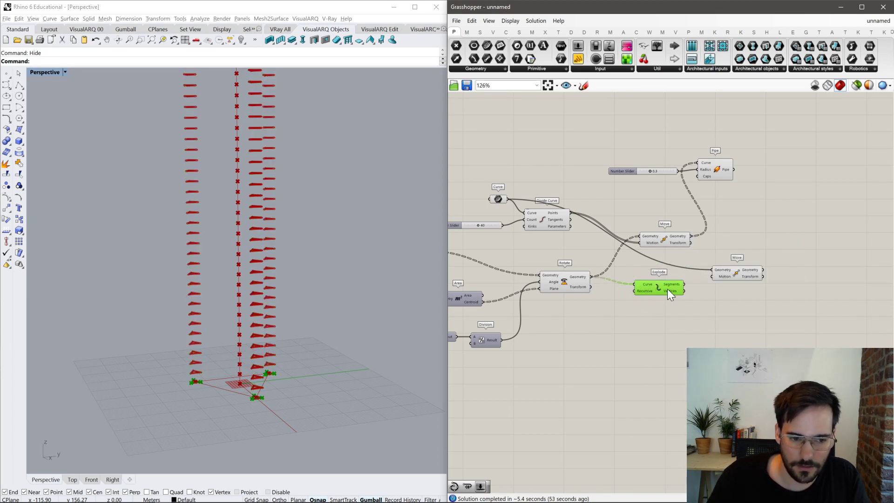
pyautogui.moveTo(667, 289)
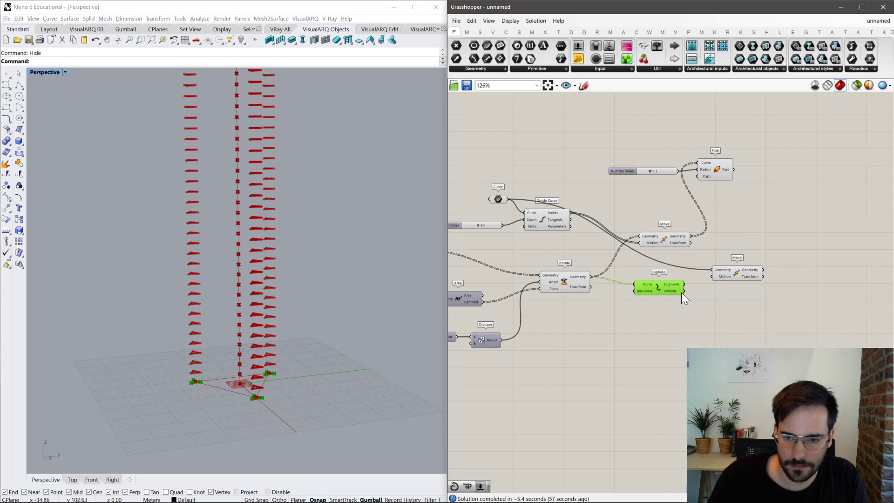
pyautogui.click(727, 274)
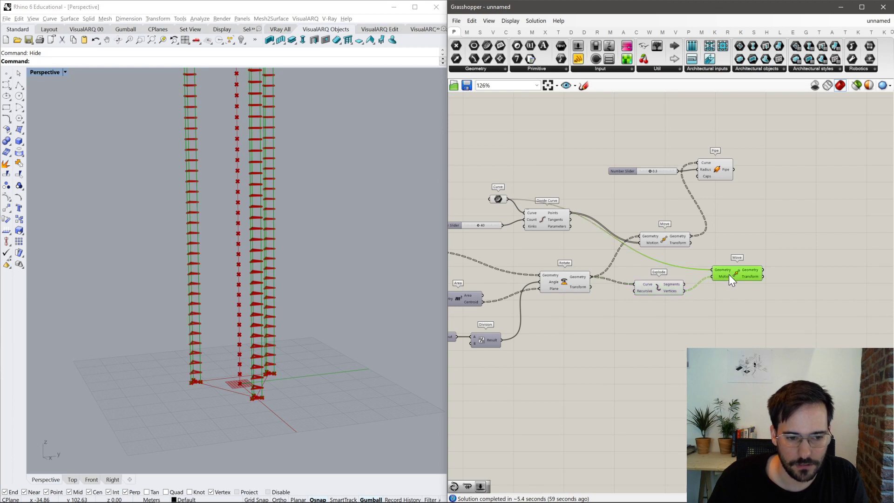
# Examine the vertical members along the full tower height from several angles in the perspective view.
pyautogui.scroll(-5, 341, 275)
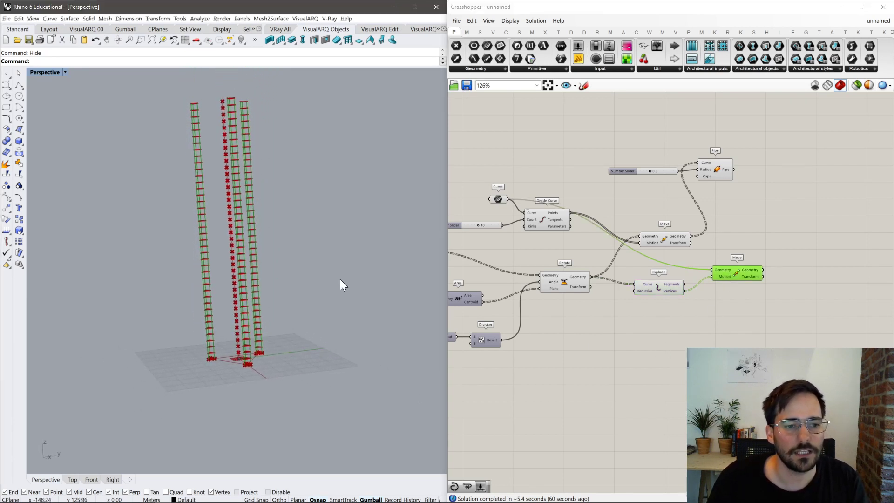
pyautogui.press('Left')
pyautogui.press('Left')
pyautogui.press('Left')
pyautogui.press('Left')
pyautogui.press('Left')
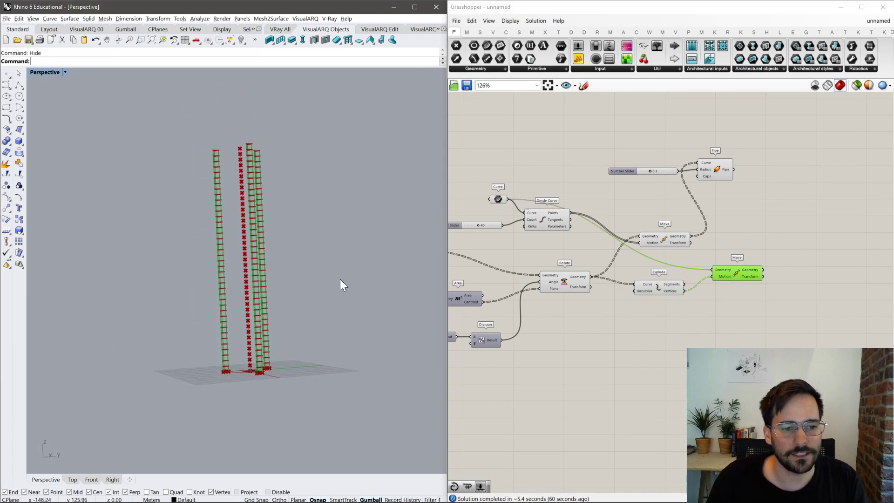
pyautogui.press('Left')
pyautogui.press('Left')
pyautogui.press('Left')
pyautogui.press('Left')
pyautogui.press('Left')
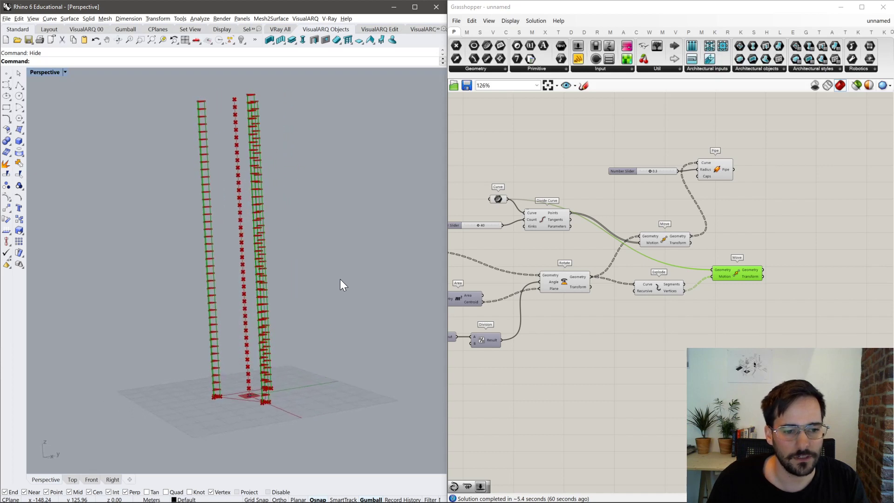
# Delete the Pipe component with its radius slider and line up the two Move components one above the other.
pyautogui.click(721, 169)
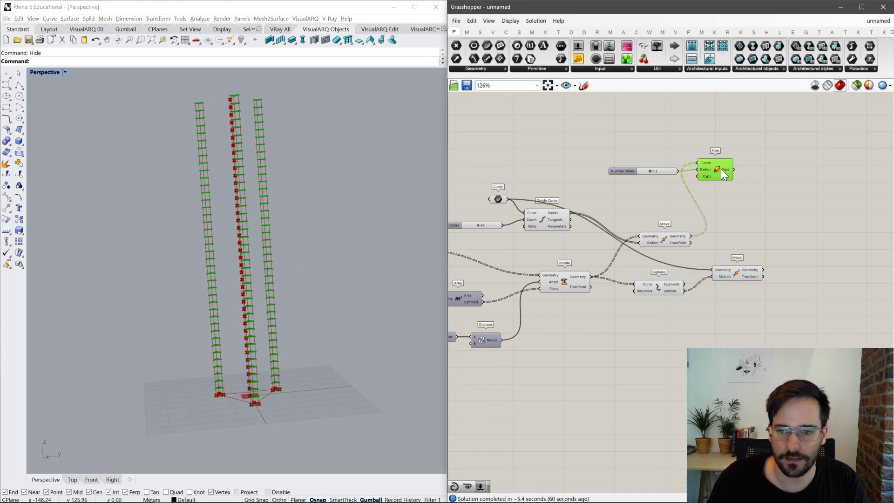
pyautogui.moveTo(737, 128); pyautogui.dragTo(631, 182)
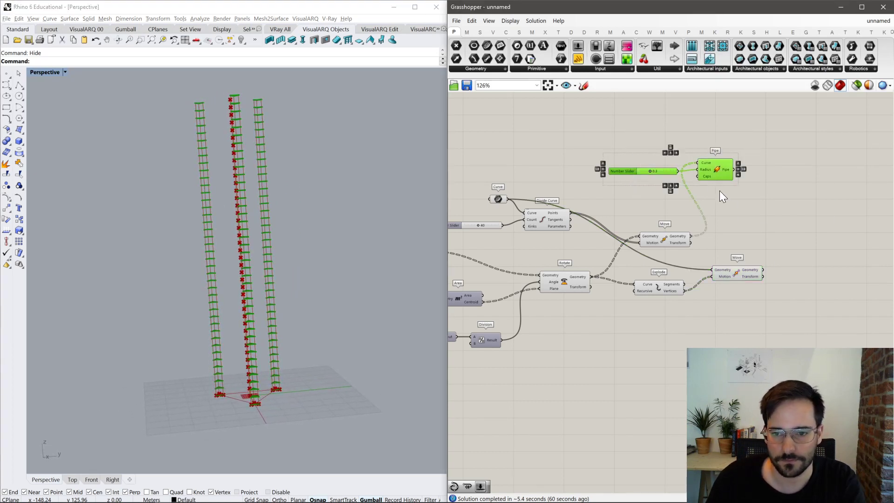
pyautogui.press('Delete')
pyautogui.moveTo(677, 241); pyautogui.dragTo(756, 181)
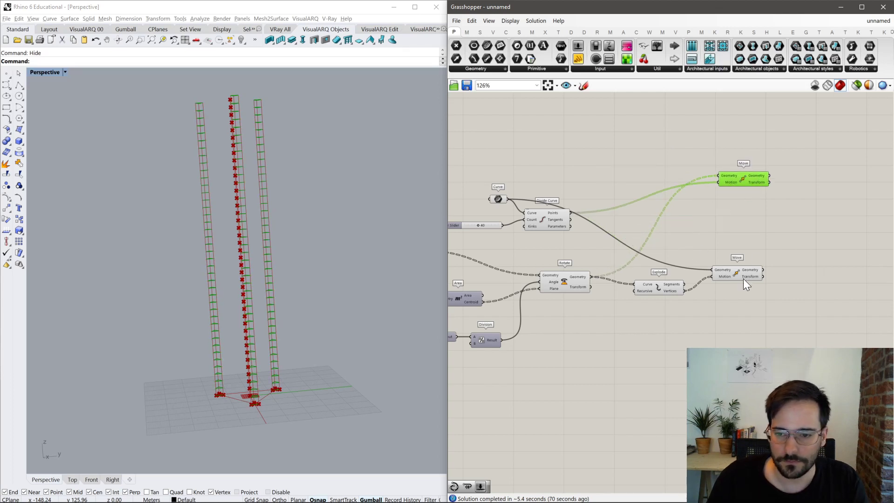
pyautogui.moveTo(752, 271); pyautogui.dragTo(759, 212)
pyautogui.click(770, 249)
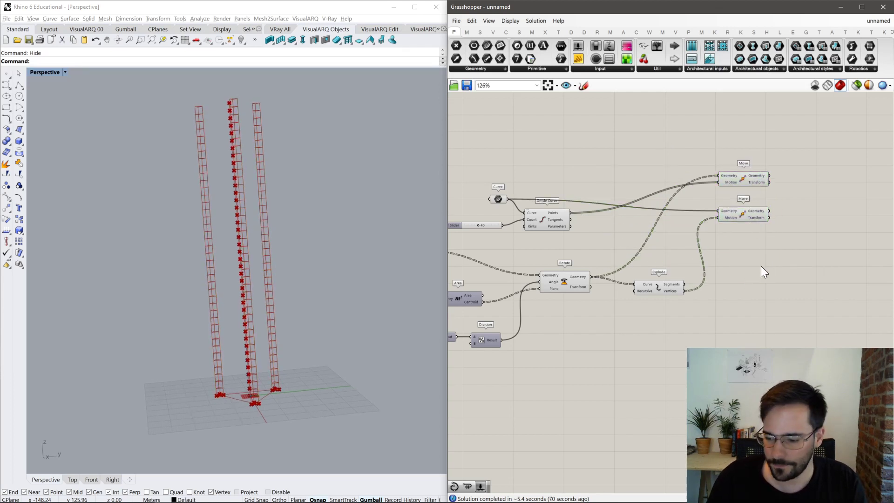
# Compare the model with the Kikutake tower photo and examine the triangles at the tower's base.
pyautogui.click(373, 254)
pyautogui.hotkey('alt', 'Tab')
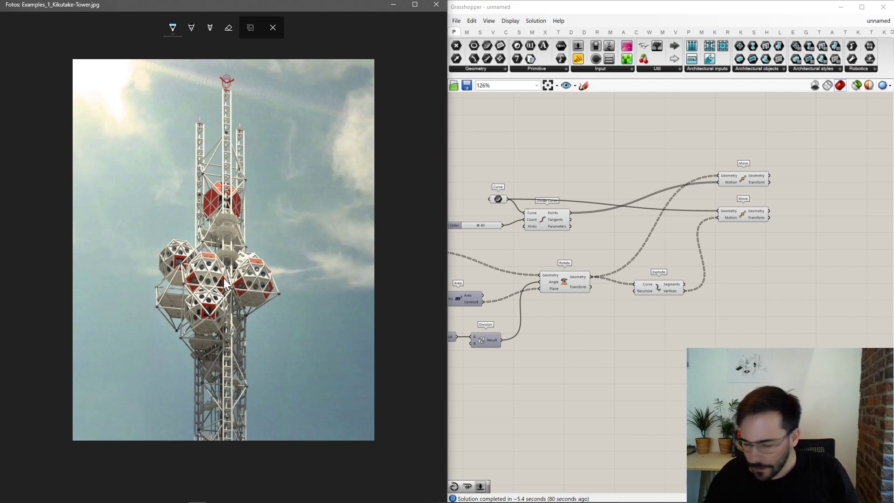
pyautogui.click(479, 240)
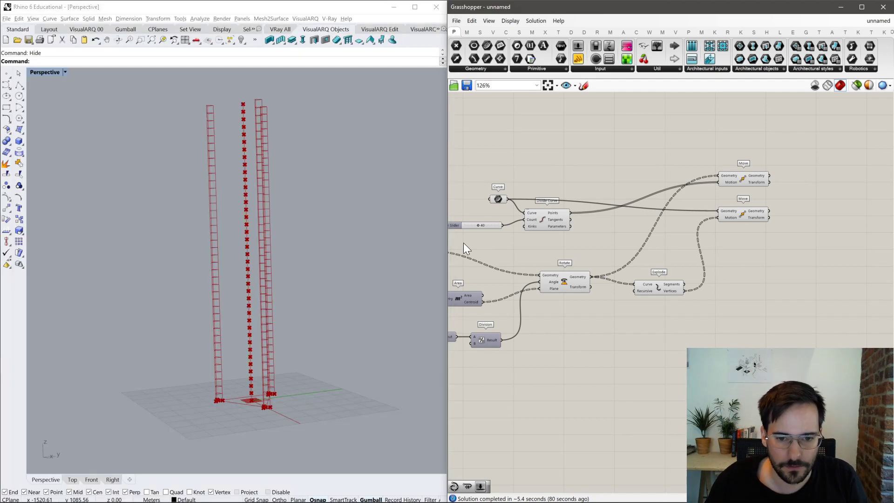
pyautogui.scroll(5, 212, 417)
pyautogui.moveTo(254, 398); pyautogui.dragTo(258, 309, button='right')
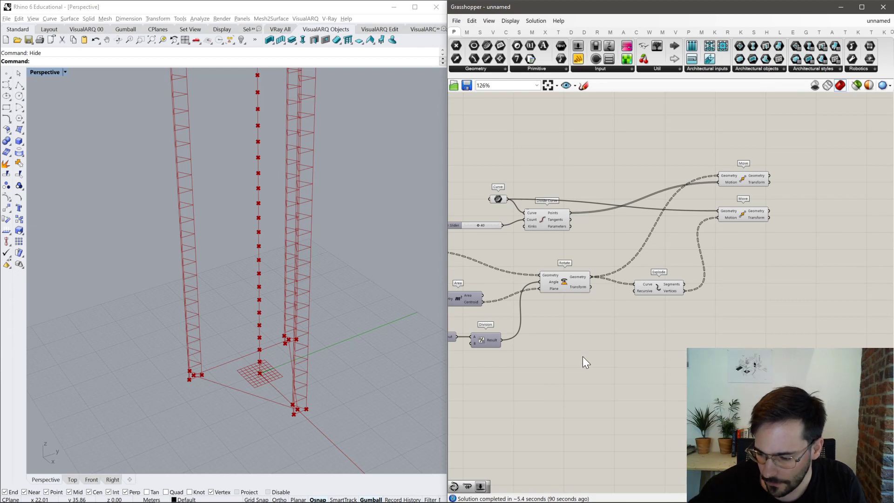
pyautogui.scroll(-3, 541, 337)
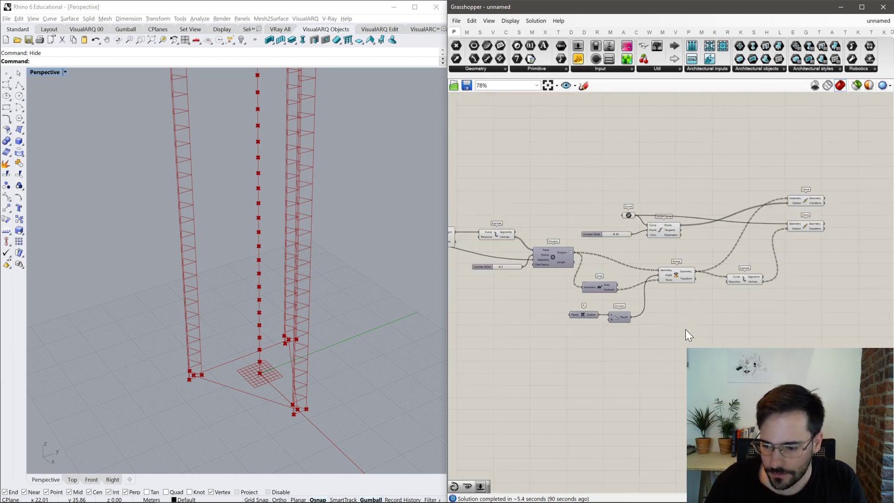
pyautogui.moveTo(587, 320); pyautogui.dragTo(666, 361, button='right')
pyautogui.scroll(5, 289, 407)
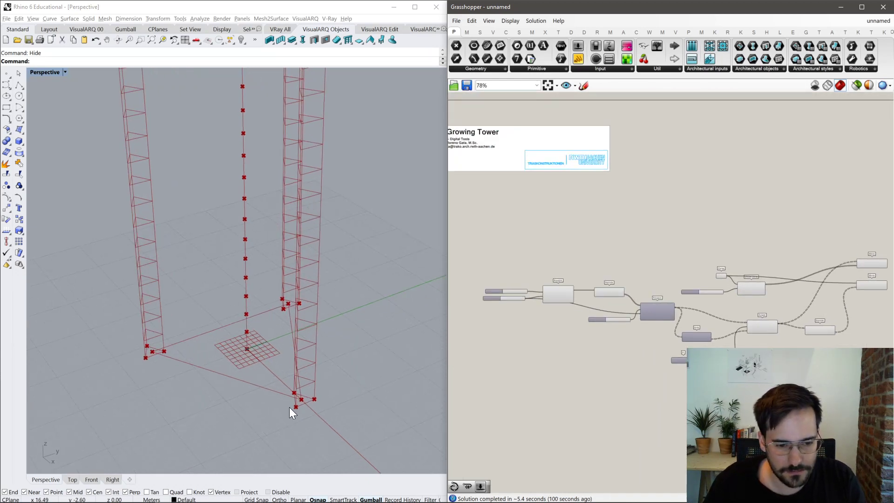
pyautogui.scroll(3, 289, 407)
pyautogui.scroll(-2, 317, 372)
pyautogui.scroll(-1, 317, 372)
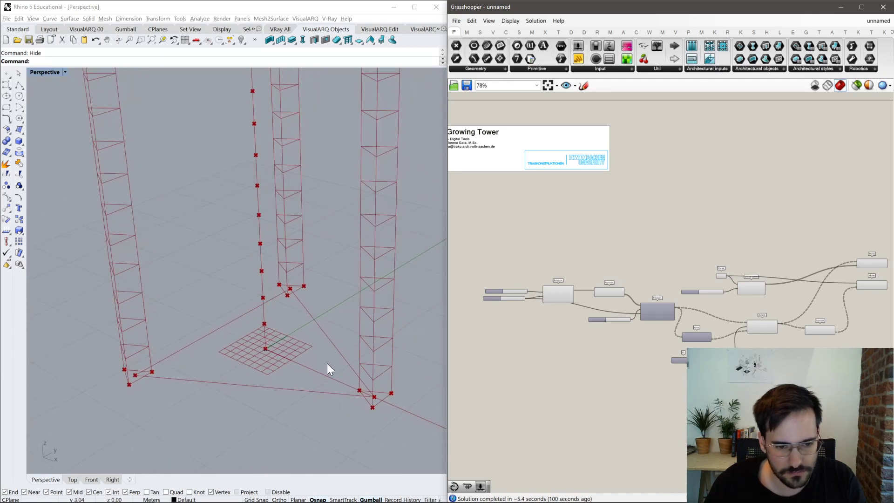
# Add a Scale component below the Polygon components and wire the first Polygon's output into its Geometry input.
pyautogui.doubleClick(583, 395)
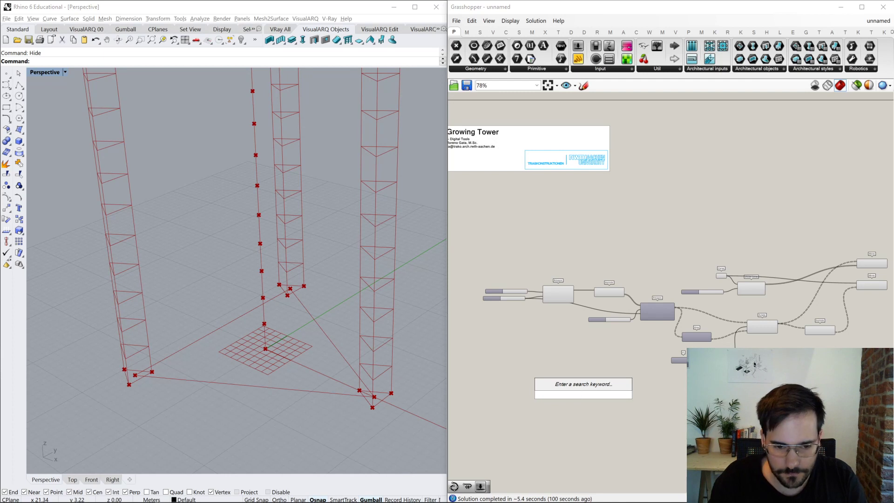
pyautogui.write('sca')
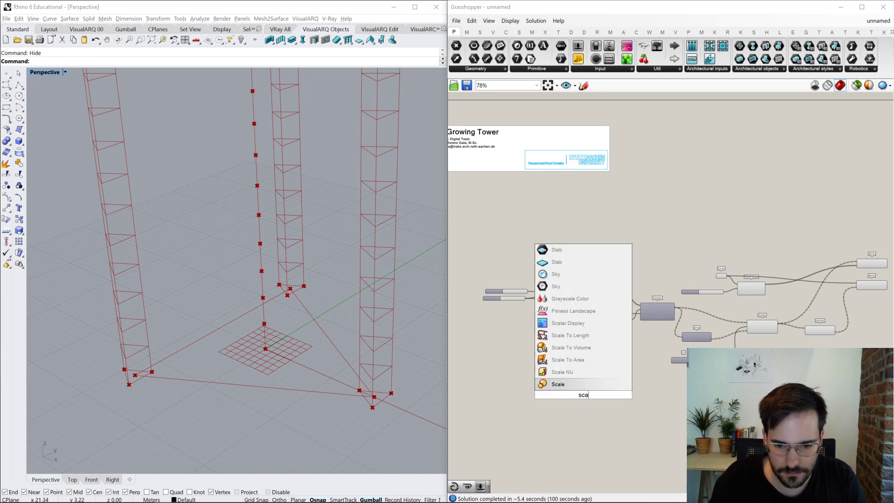
pyautogui.press('Return')
pyautogui.scroll(5, 605, 433)
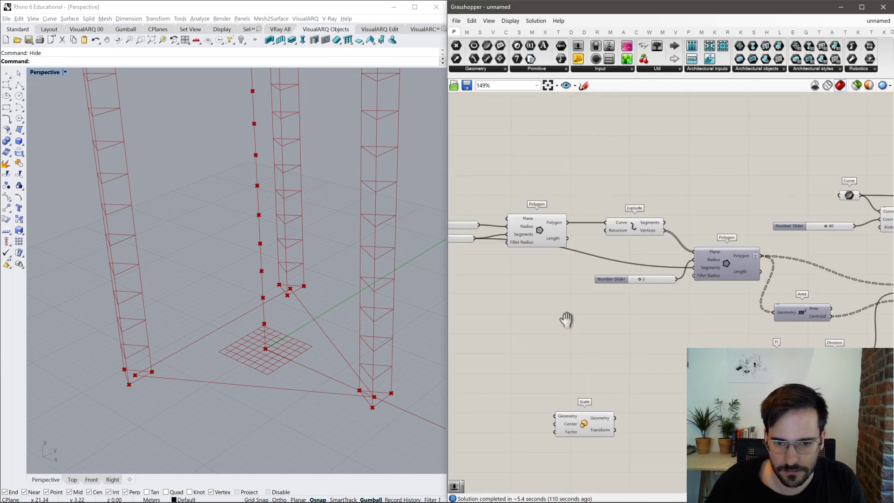
pyautogui.moveTo(542, 155); pyautogui.dragTo(590, 347)
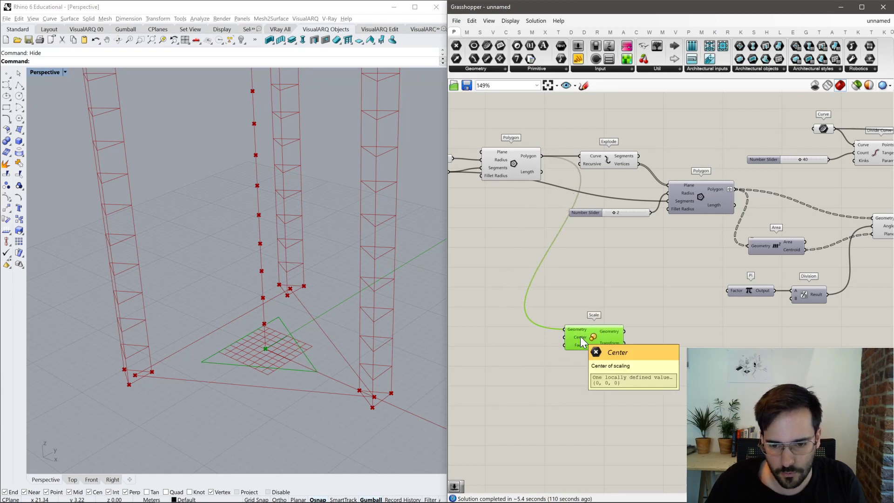
# Feed Scale's Factor from a new number slider set to 0.9, space the two components apart and preview the scaled triangle.
pyautogui.doubleClick(529, 362)
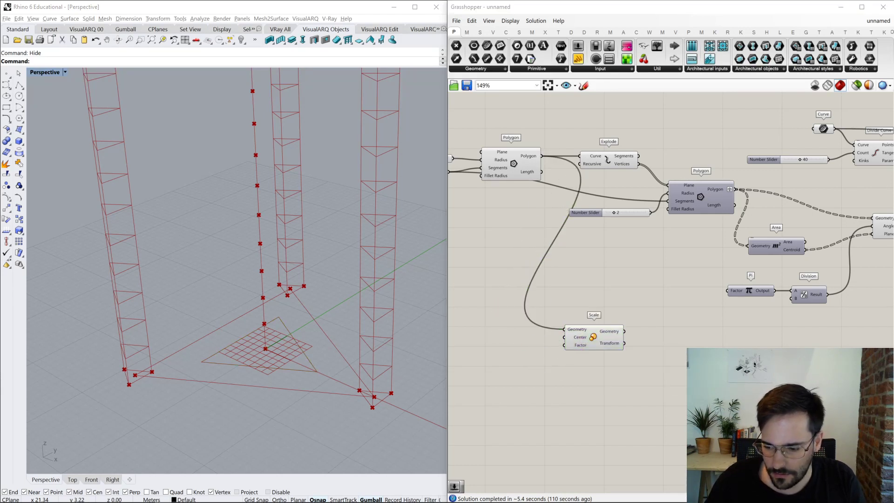
pyautogui.write('robotnumber slider')
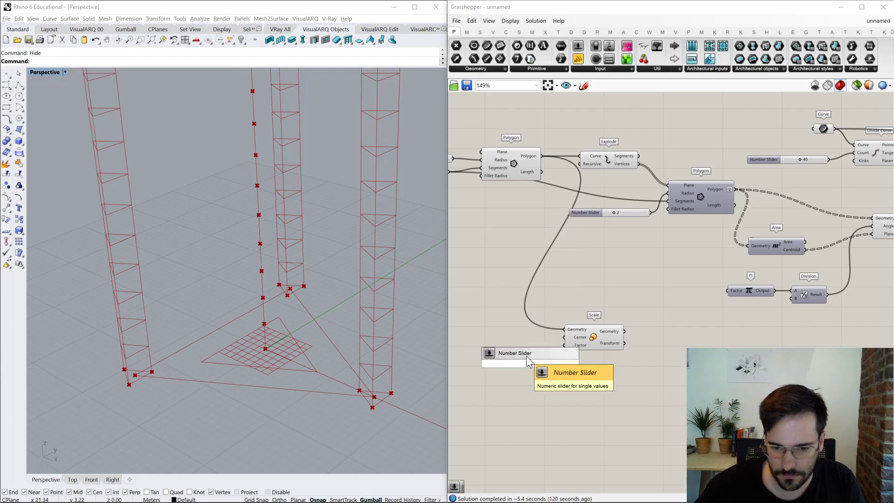
pyautogui.press('Return')
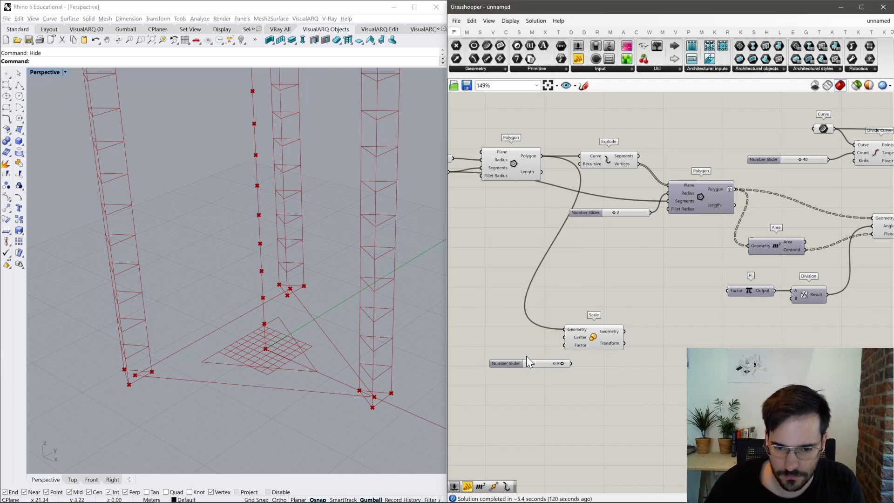
pyautogui.moveTo(571, 351)
pyautogui.mouseDown()
pyautogui.moveTo(564, 345)
pyautogui.moveTo(572, 363)
pyautogui.mouseUp()
pyautogui.moveTo(550, 360); pyautogui.dragTo(516, 339)
pyautogui.click(566, 371)
pyautogui.moveTo(572, 318); pyautogui.dragTo(644, 350)
pyautogui.click(668, 378)
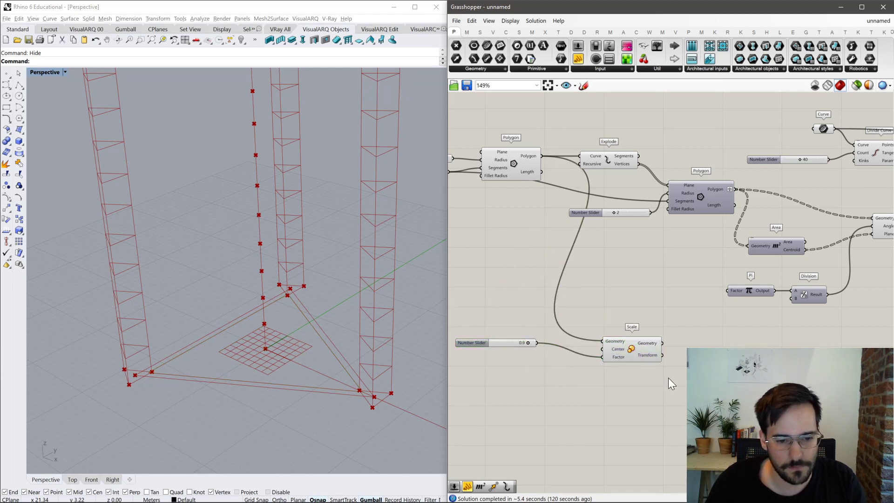
pyautogui.click(635, 351)
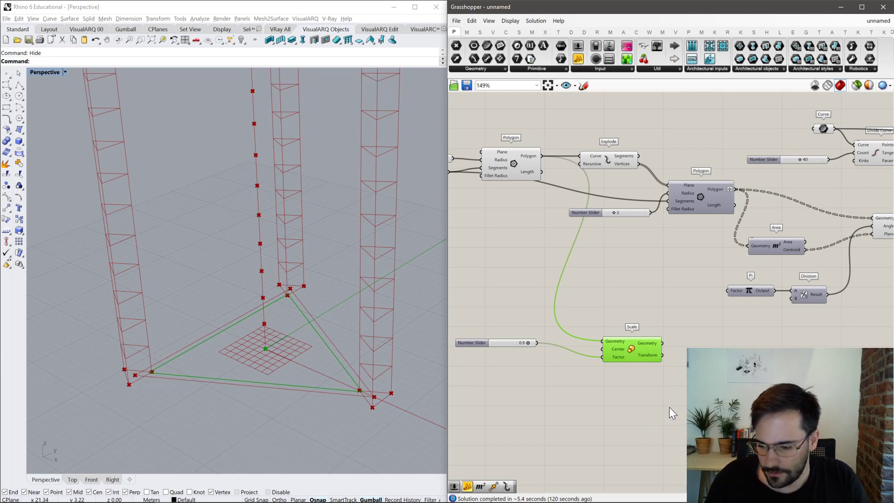
# Add a Move component after Scale and wire Scale's Geometry output into its Geometry input.
pyautogui.moveTo(673, 398); pyautogui.dragTo(622, 373, button='right')
pyautogui.doubleClick(620, 365)
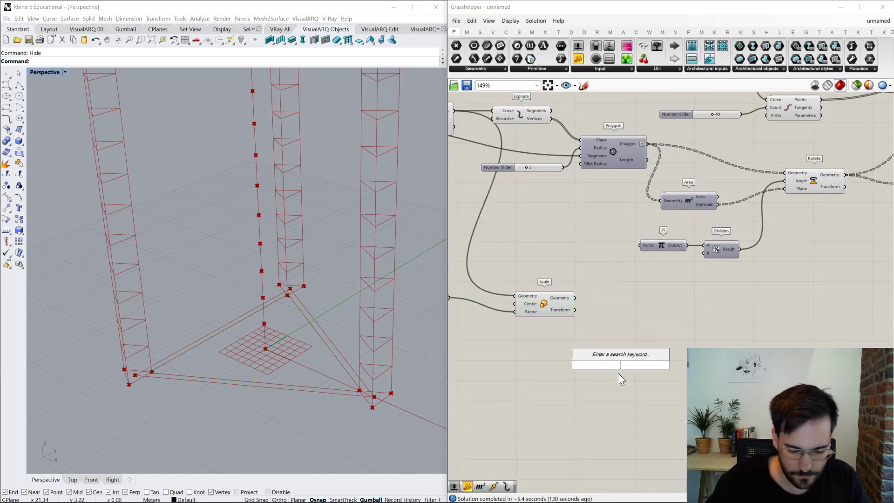
pyautogui.write('move')
pyautogui.press('Return')
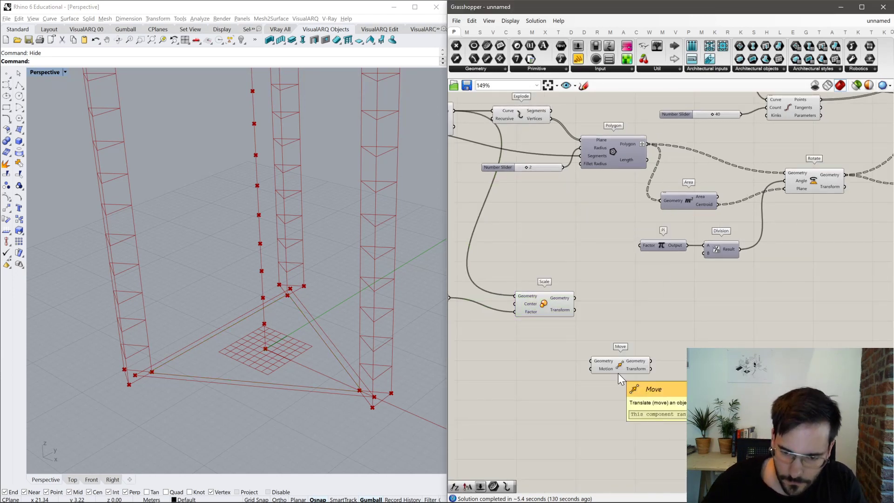
pyautogui.moveTo(588, 341); pyautogui.dragTo(624, 334)
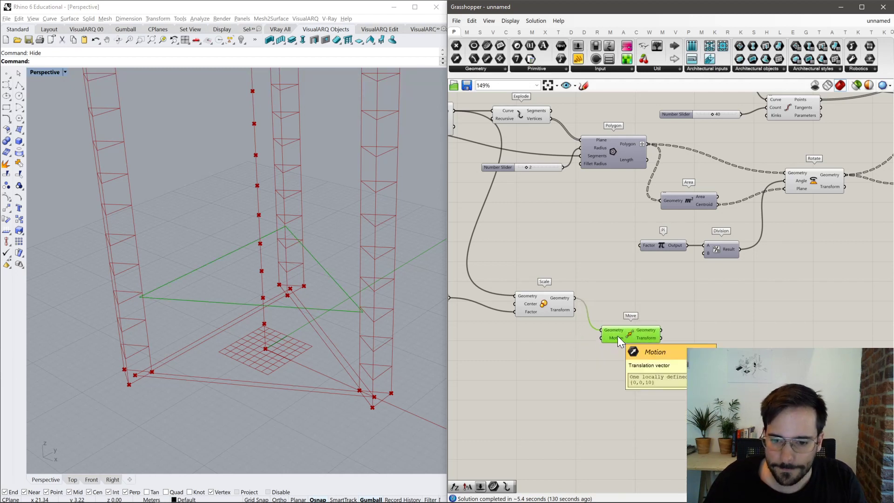
# Add a Unit Z component below Scale and wire its Unit vector output into Move's Motion input.
pyautogui.doubleClick(552, 347)
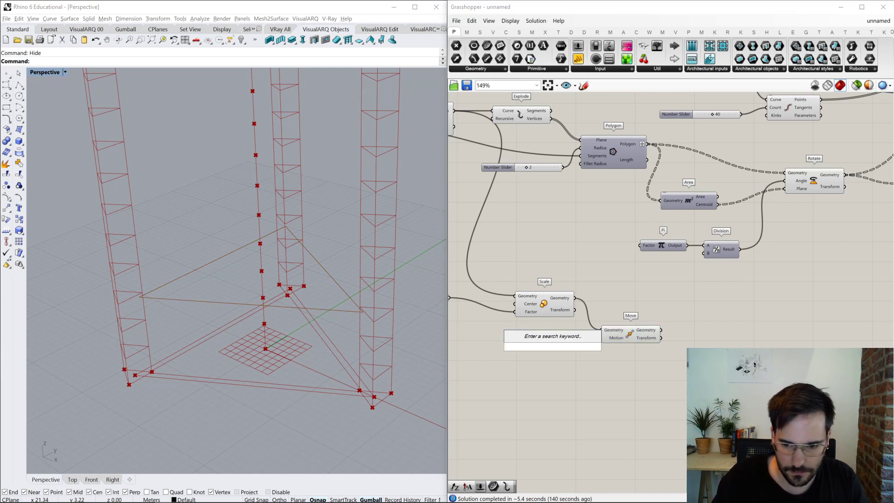
pyautogui.write('z')
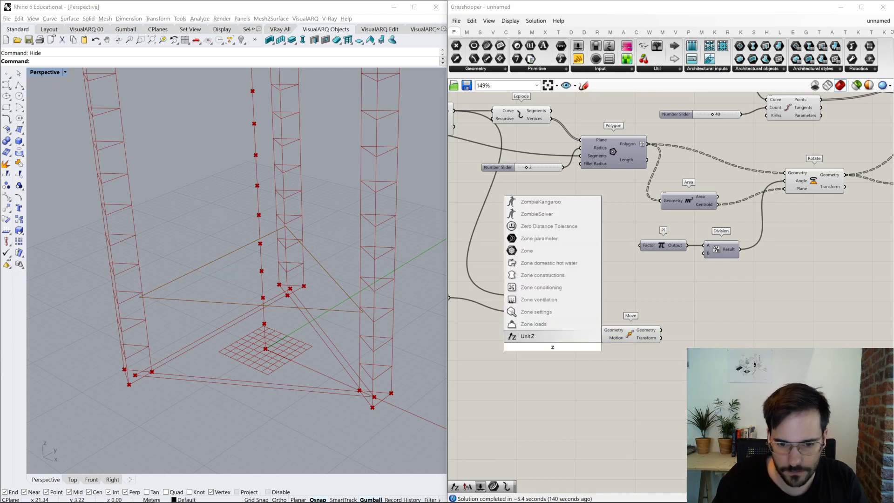
pyautogui.press('Return')
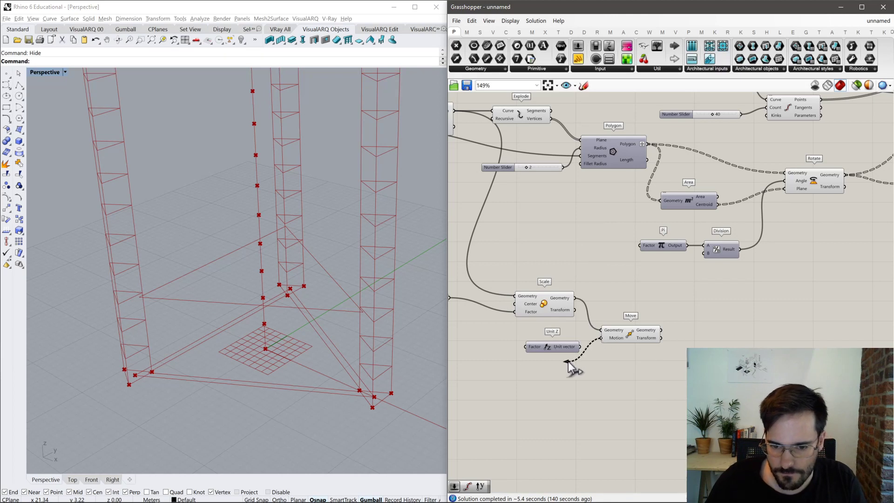
pyautogui.moveTo(566, 348); pyautogui.dragTo(576, 348)
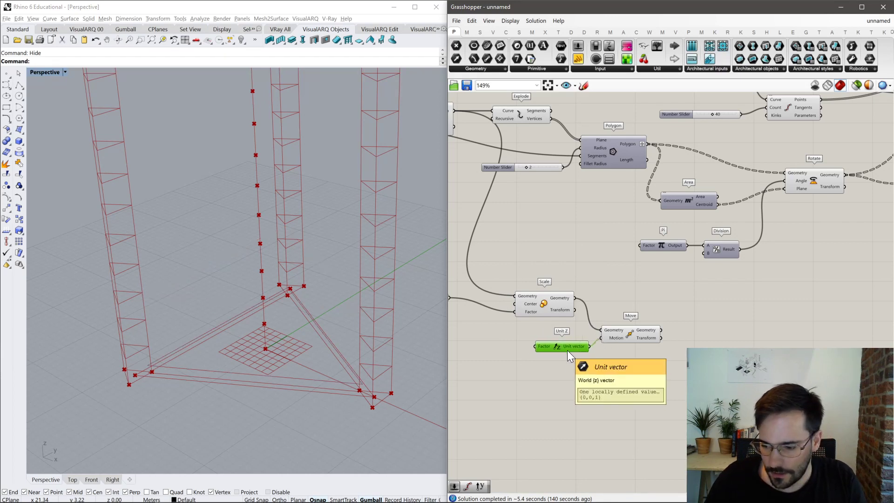
# Feed Unit Z's Factor from a new number slider set to 10.
pyautogui.moveTo(536, 357); pyautogui.dragTo(669, 367, button='right')
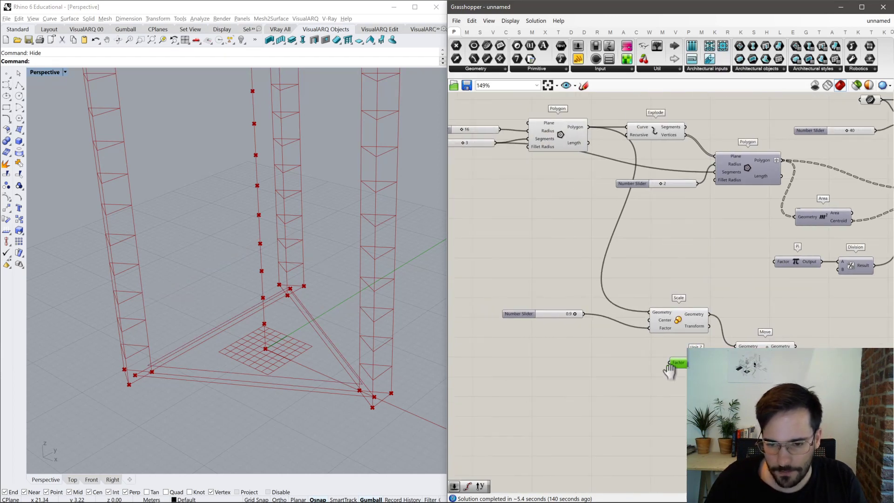
pyautogui.doubleClick(506, 367)
pyautogui.write('10')
pyautogui.press('Return')
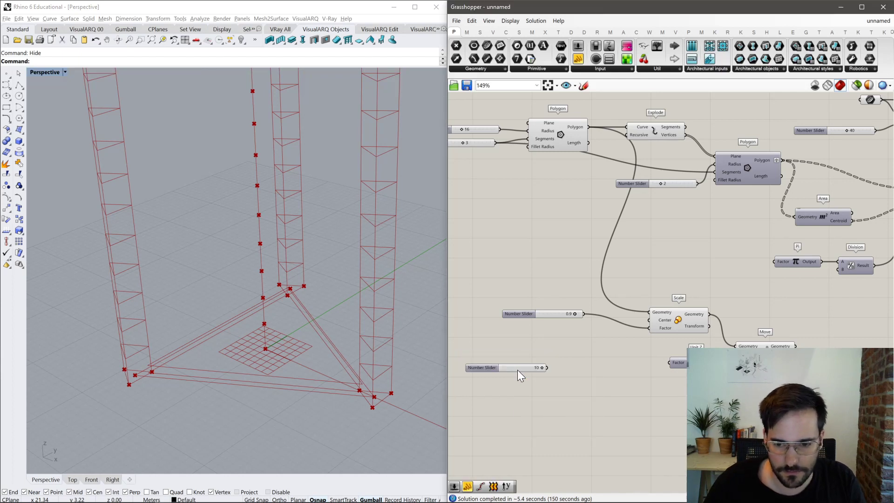
pyautogui.moveTo(547, 368)
pyautogui.mouseDown()
pyautogui.moveTo(670, 361)
pyautogui.moveTo(548, 367)
pyautogui.mouseUp()
pyautogui.click(765, 346)
# Feed Unit Z's Factor from a new number slider set to 20 instead, delete the previous slider and put the new one in its place.
pyautogui.doubleClick(551, 392)
pyautogui.write('20')
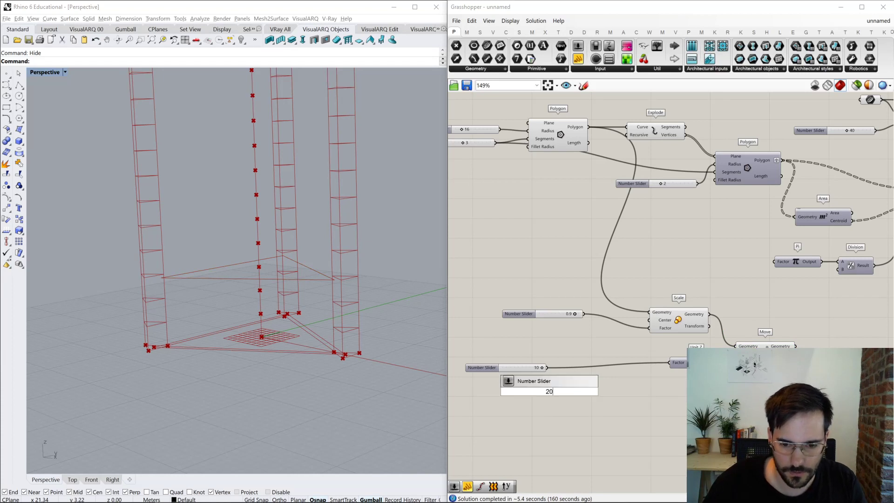
pyautogui.press('Return')
pyautogui.moveTo(590, 392); pyautogui.dragTo(669, 363)
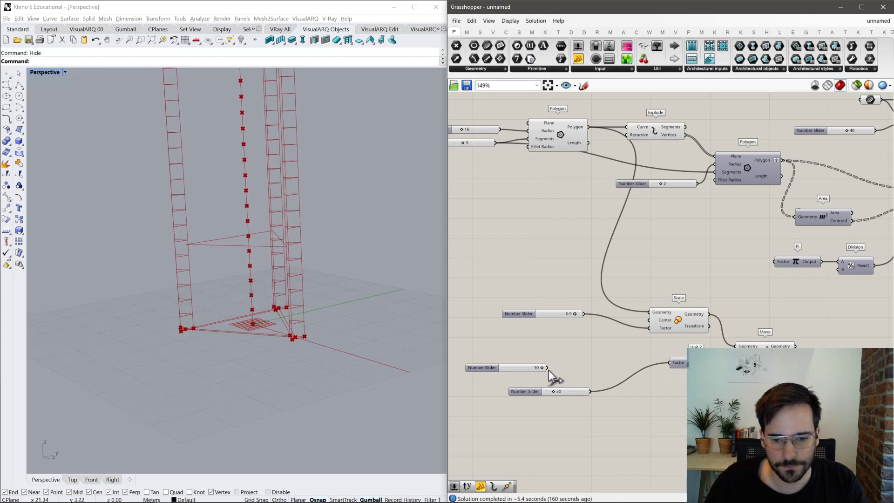
pyautogui.click(561, 390)
pyautogui.moveTo(546, 352); pyautogui.dragTo(479, 376)
pyautogui.press('Delete')
pyautogui.moveTo(548, 390); pyautogui.dragTo(557, 365)
# Set the number slider feeding Divide Curve's Count to 39.
pyautogui.moveTo(847, 284); pyautogui.dragTo(715, 315, button='right')
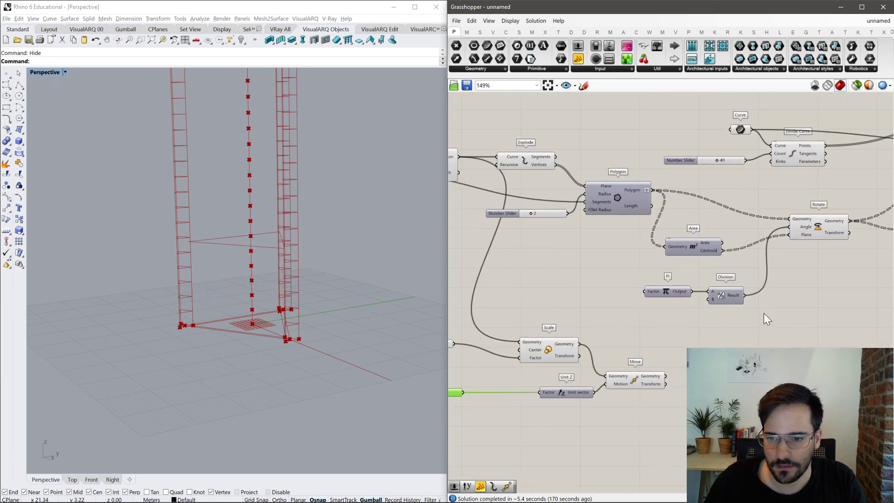
pyautogui.moveTo(862, 262); pyautogui.dragTo(706, 284, button='right')
pyautogui.moveTo(616, 261); pyautogui.dragTo(599, 216, button='right')
pyautogui.scroll(5, 601, 214)
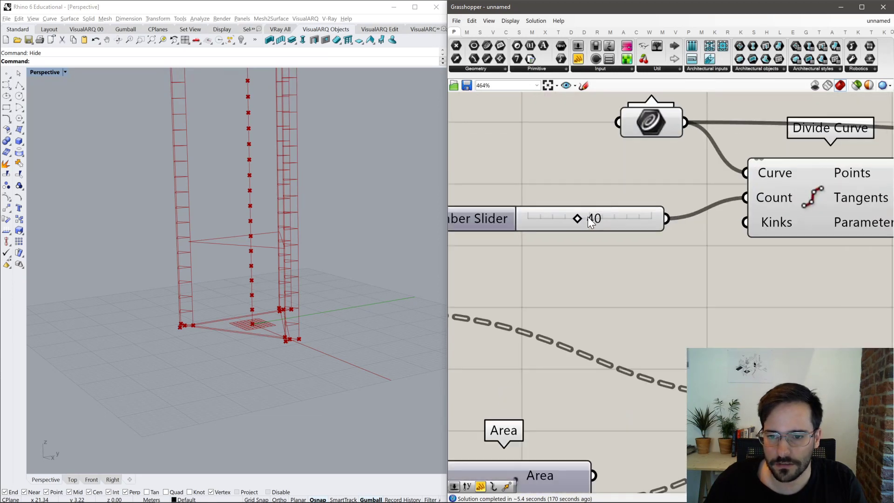
pyautogui.moveTo(576, 221); pyautogui.dragTo(576, 225)
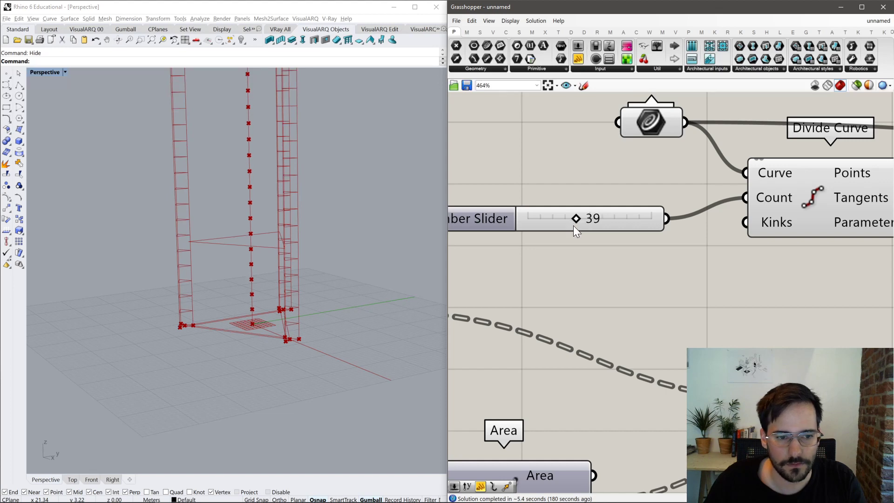
pyautogui.scroll(-5, 770, 214)
# Shift Unit Z away from the Move component and set its Factor slider to 10.
pyautogui.moveTo(560, 348); pyautogui.dragTo(643, 319, button='right')
pyautogui.moveTo(672, 356); pyautogui.dragTo(624, 354)
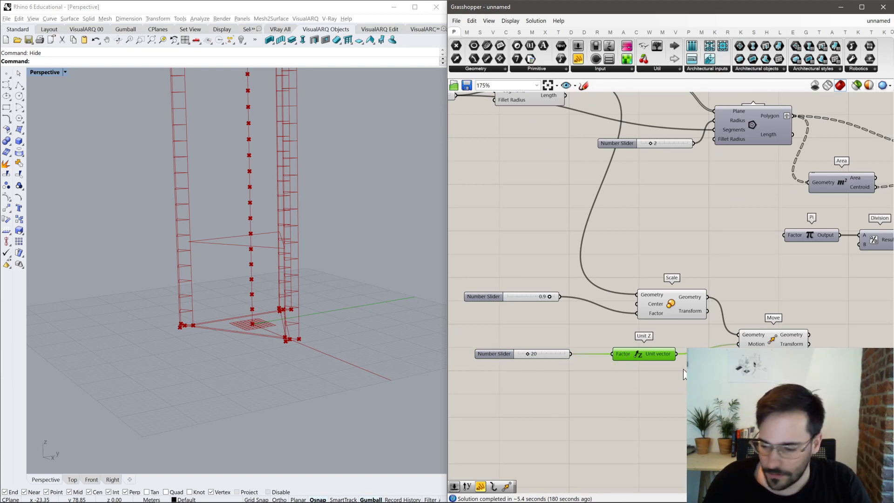
pyautogui.moveTo(783, 367); pyautogui.dragTo(654, 362, button='right')
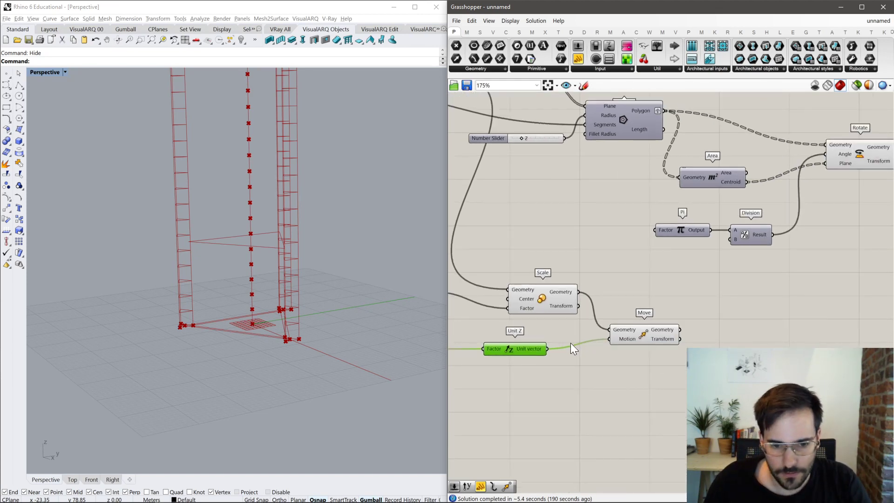
pyautogui.scroll(4, 515, 357)
pyautogui.moveTo(497, 355); pyautogui.dragTo(505, 355)
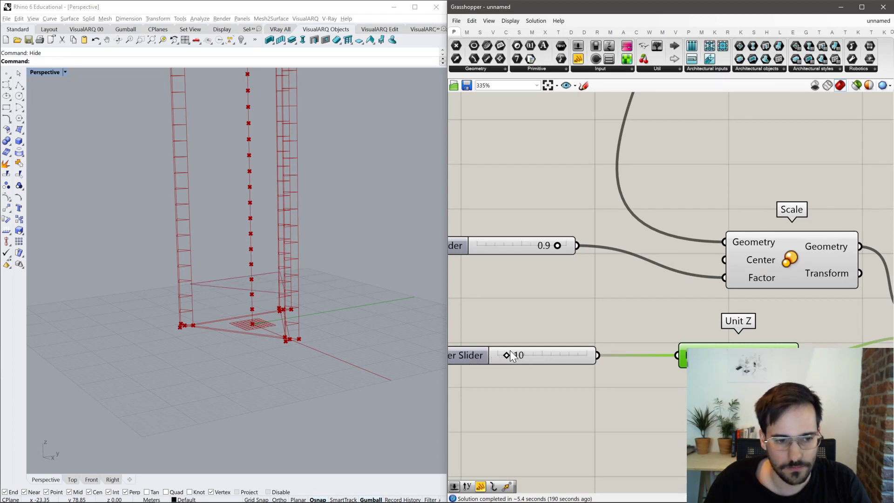
# Add a Rotate component beside the new Move component and wire Move's Geometry output into its Geometry input.
pyautogui.moveTo(504, 354); pyautogui.dragTo(329, 337, button='right')
pyautogui.moveTo(714, 330); pyautogui.dragTo(527, 315, button='right')
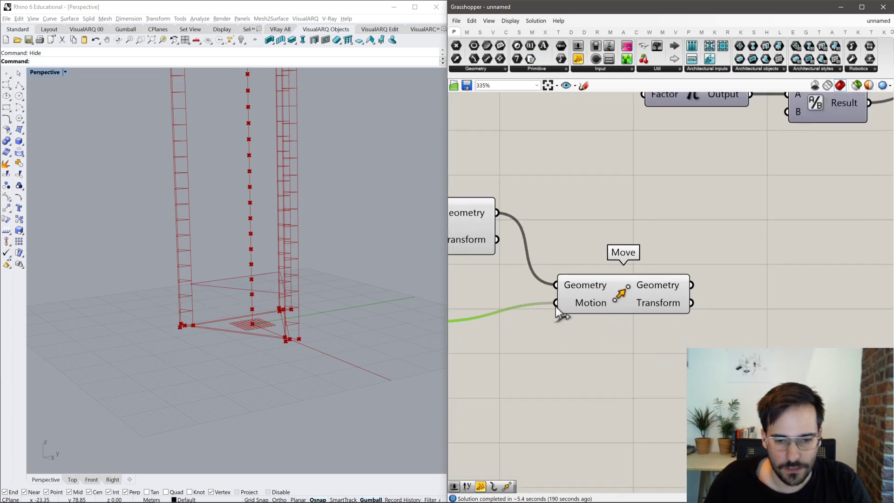
pyautogui.doubleClick(748, 286)
pyautogui.write('r')
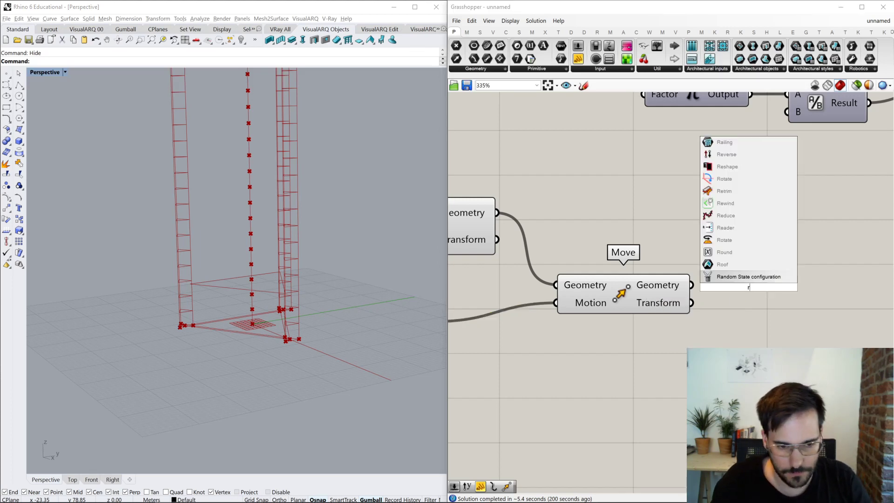
pyautogui.write('otate')
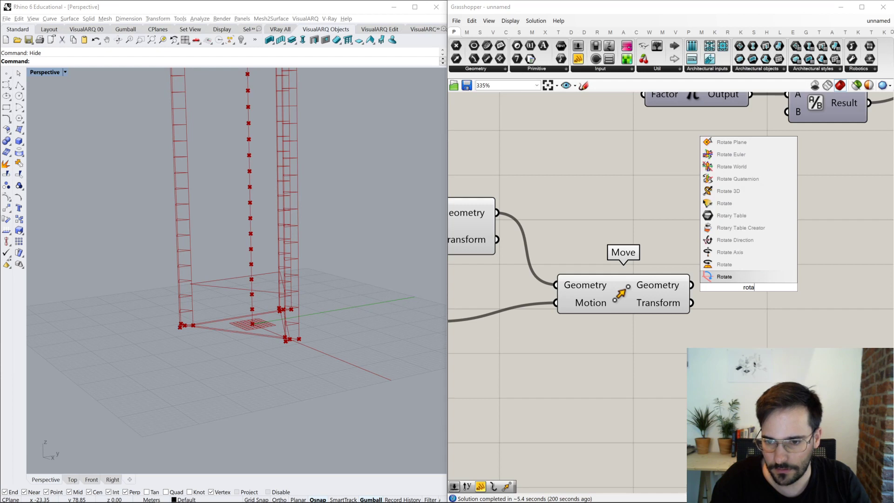
pyautogui.press('Return')
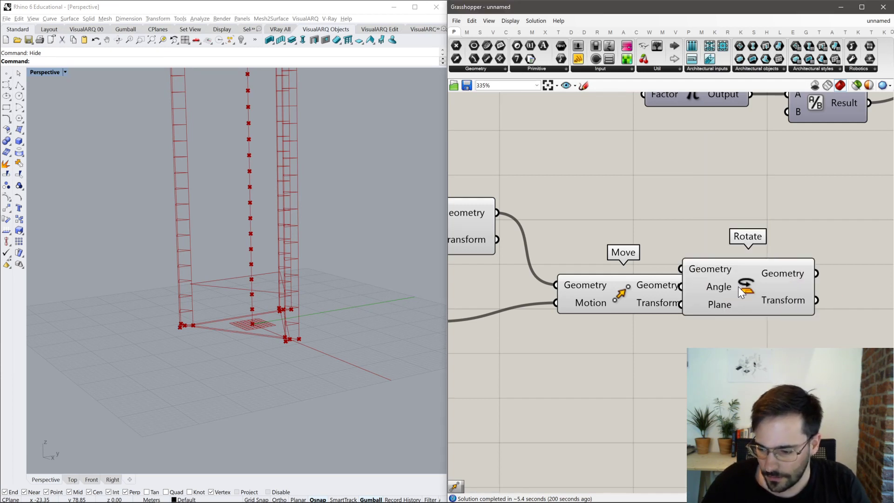
pyautogui.moveTo(748, 287); pyautogui.dragTo(803, 264)
pyautogui.moveTo(738, 259); pyautogui.dragTo(629, 297, button='right')
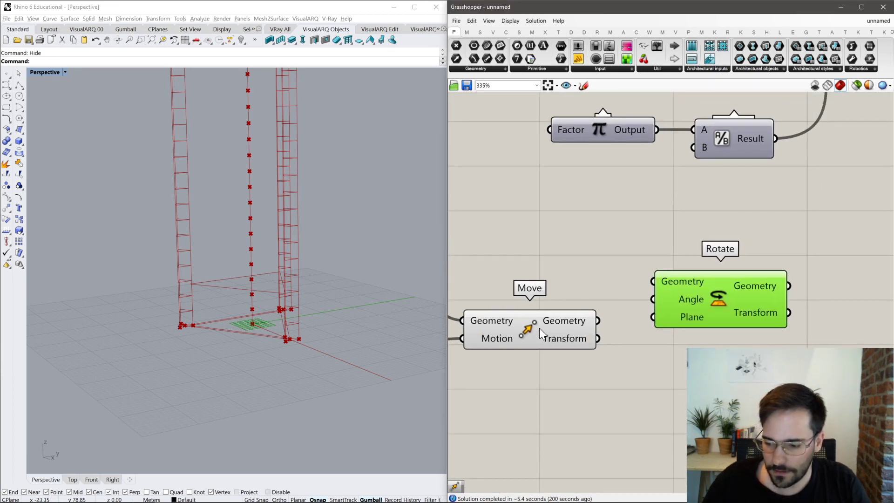
pyautogui.moveTo(652, 282); pyautogui.dragTo(599, 321)
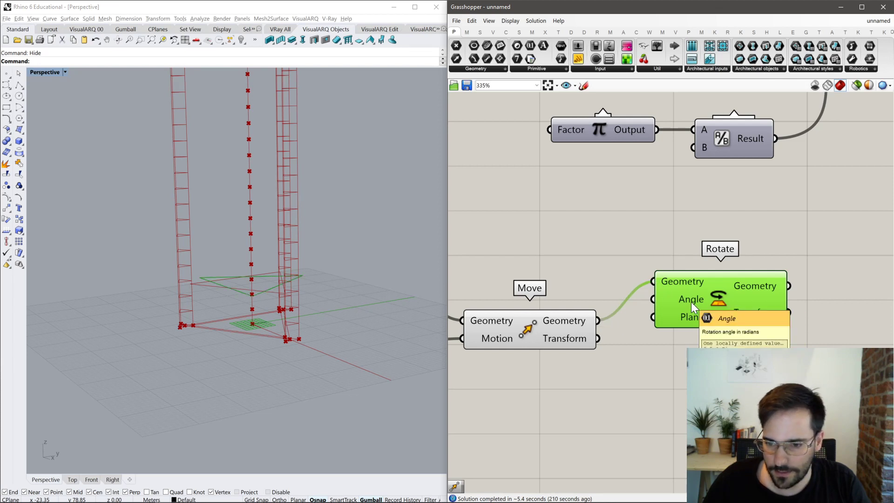
# Wire the Division component's Result into the new Rotate's Angle input and space Rotate apart from Move.
pyautogui.moveTo(653, 299); pyautogui.dragTo(654, 267)
pyautogui.scroll(-4, 554, 381)
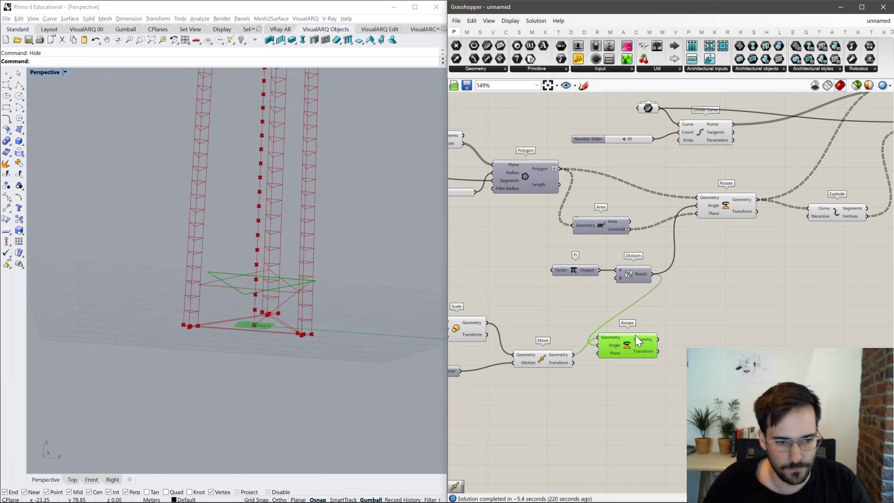
pyautogui.moveTo(645, 353); pyautogui.dragTo(691, 349)
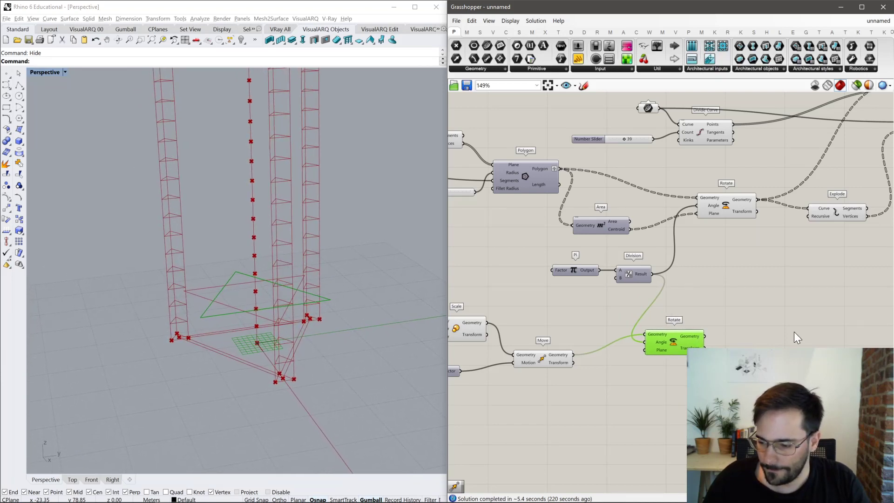
pyautogui.click(745, 308)
# Rearrange the Rotate, Scale and Move components lower on the canvas, with Scale just above Rotate.
pyautogui.moveTo(671, 347); pyautogui.dragTo(625, 459)
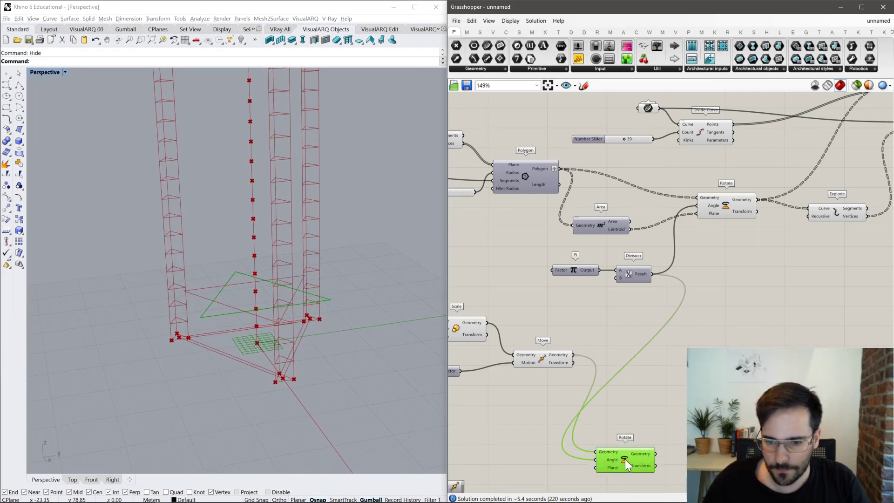
pyautogui.moveTo(479, 329); pyautogui.dragTo(636, 422)
pyautogui.moveTo(636, 423); pyautogui.dragTo(671, 342, button='right')
pyautogui.moveTo(585, 282); pyautogui.dragTo(536, 383)
pyautogui.moveTo(623, 321); pyautogui.dragTo(699, 391)
pyautogui.click(722, 419)
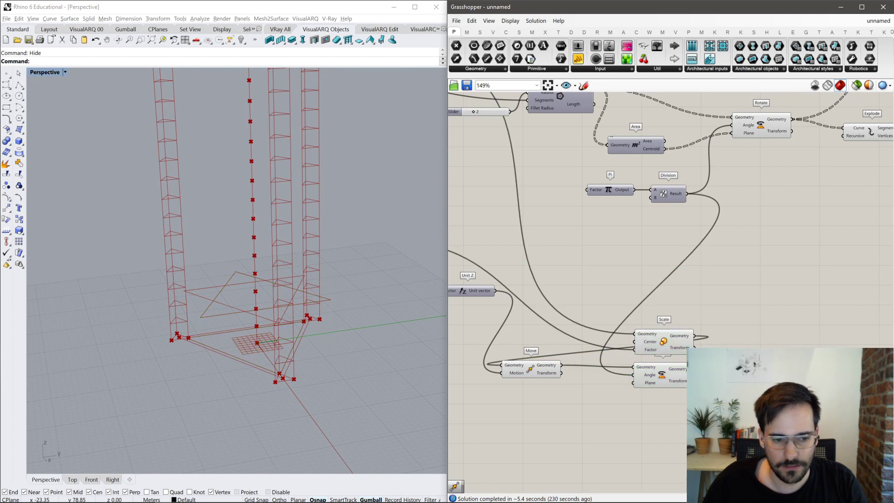
# Preview the scaled and rotated triangles one at a time, and line up the Scale component above Rotate.
pyautogui.click(673, 339)
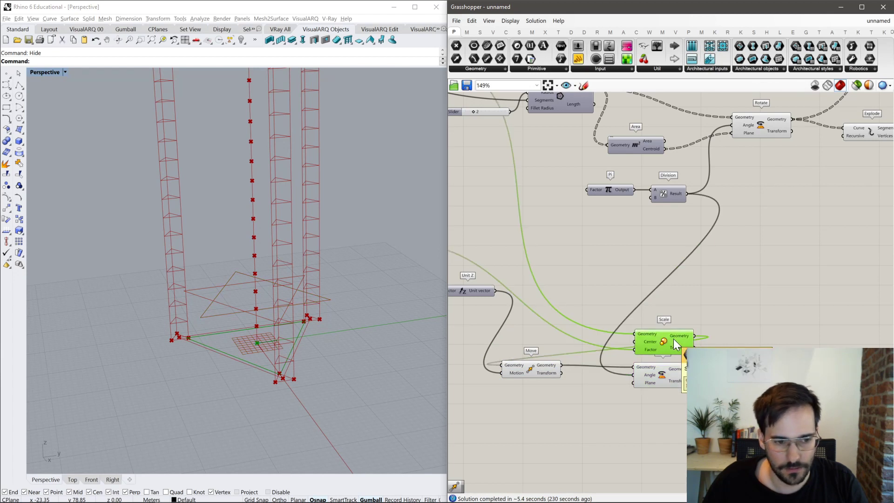
pyautogui.click(658, 372)
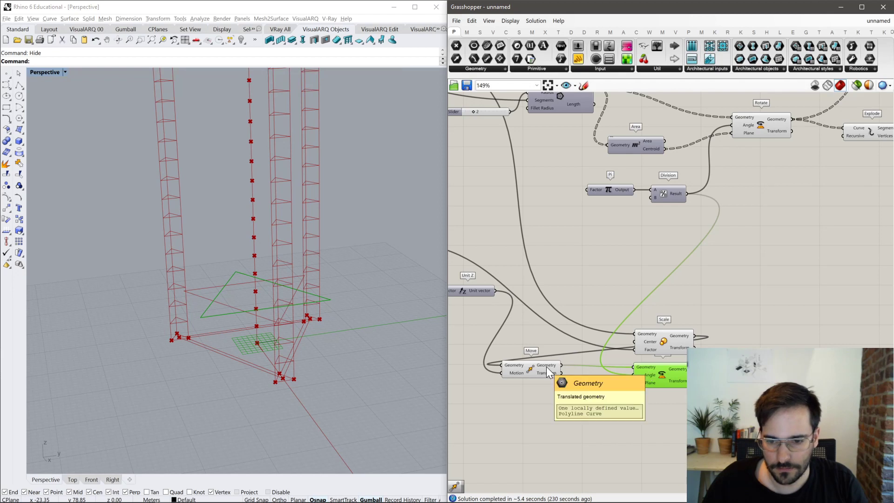
pyautogui.scroll(2, 556, 372)
pyautogui.moveTo(669, 339); pyautogui.dragTo(546, 314)
pyautogui.moveTo(519, 369)
pyautogui.mouseDown()
pyautogui.moveTo(688, 326)
pyautogui.moveTo(511, 379)
pyautogui.mouseUp()
pyautogui.moveTo(561, 317); pyautogui.dragTo(681, 333)
pyautogui.moveTo(761, 351); pyautogui.dragTo(651, 332, button='right')
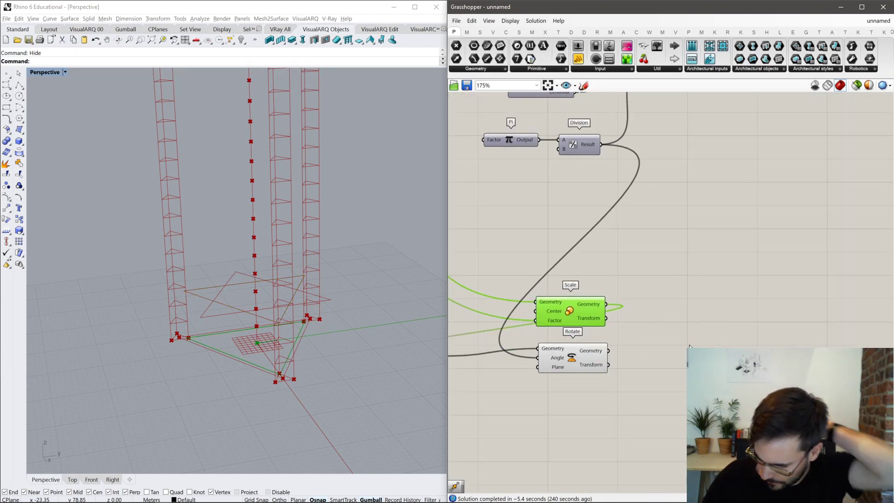
# Add two End Points components, one fed by Scale's Geometry output and the other by Rotate's Geometry output.
pyautogui.doubleClick(708, 300)
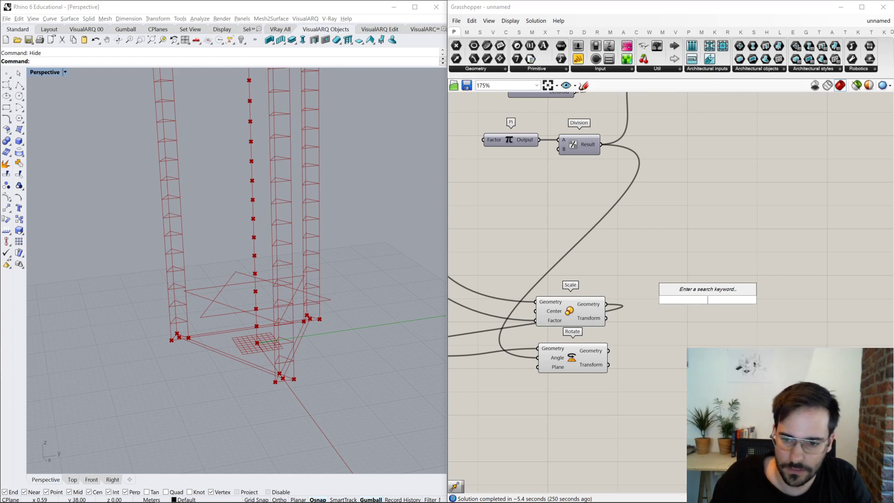
pyautogui.write('end points')
pyautogui.press('Return')
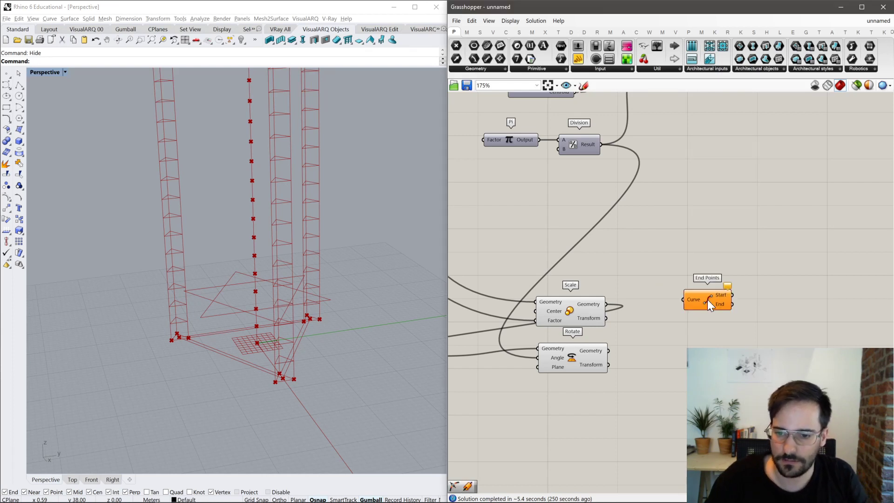
pyautogui.click(599, 306)
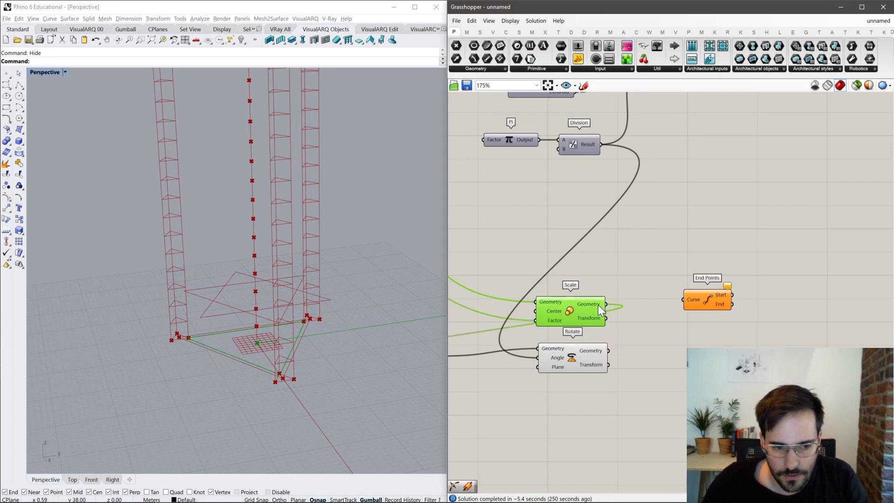
pyautogui.moveTo(603, 304); pyautogui.dragTo(609, 351)
pyautogui.click(705, 303)
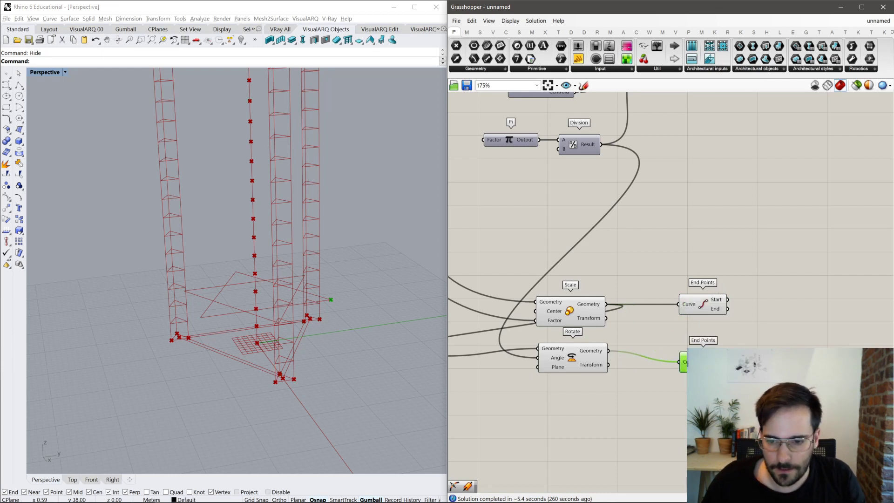
# Add an Explode component beside the lower Scale and Rotate components.
pyautogui.doubleClick(665, 330)
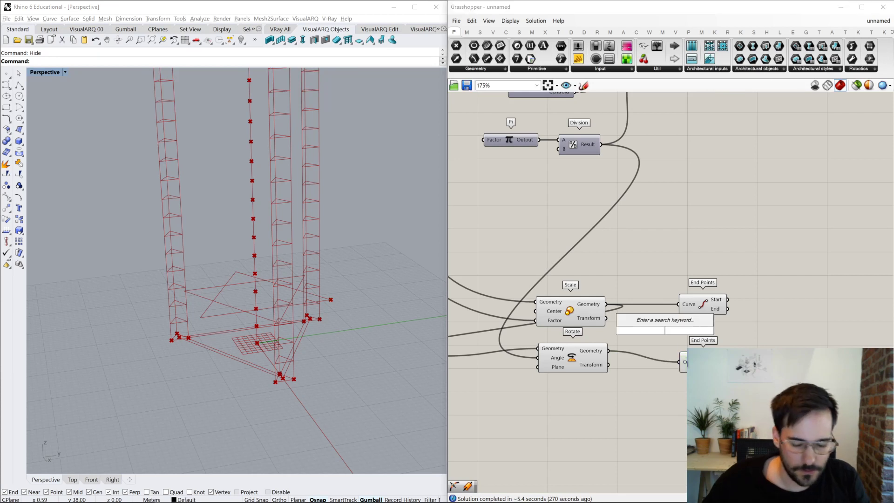
pyautogui.write('ex')
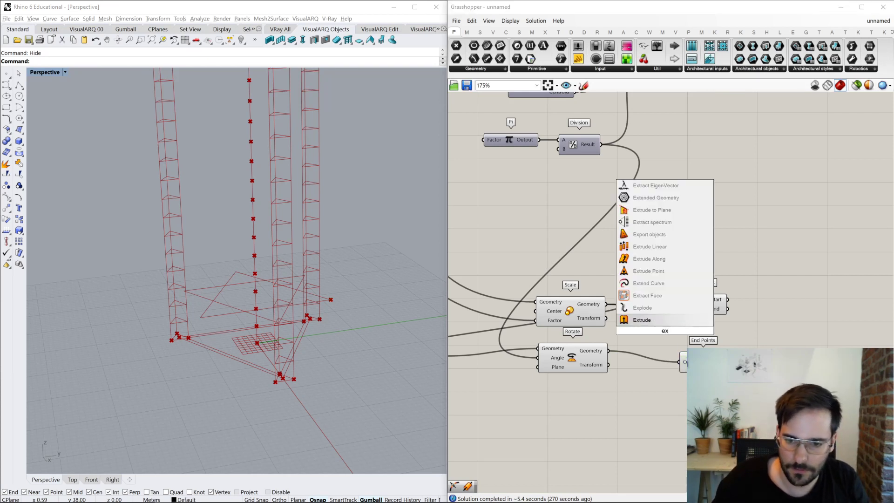
pyautogui.press('Up')
pyautogui.press('Return')
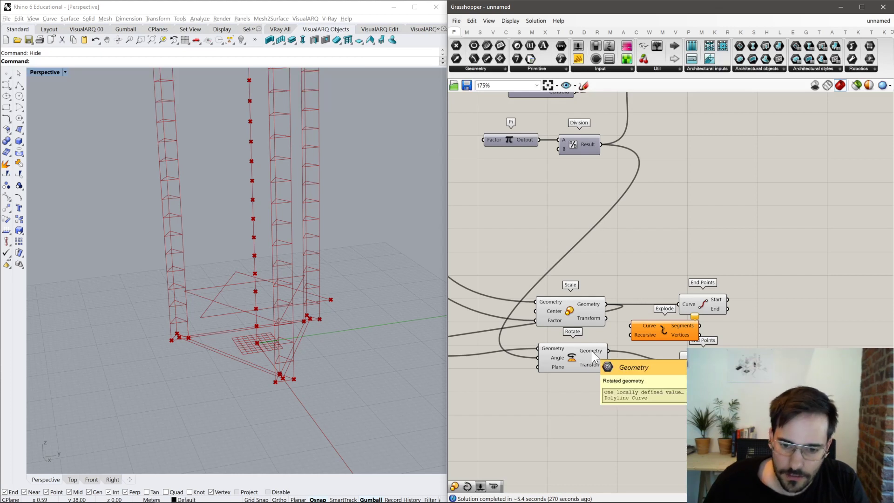
# Turn off the preview of the Move and Unit Z components that feed the lower Rotate.
pyautogui.click(582, 357)
pyautogui.click(586, 301)
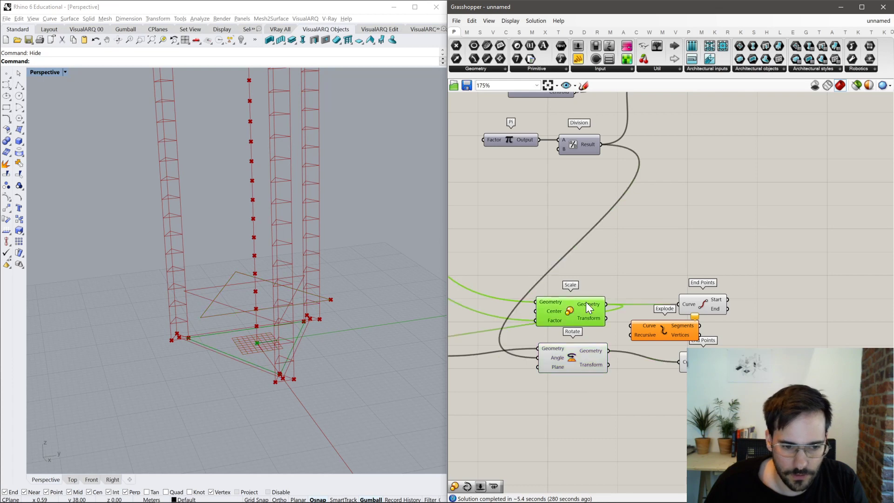
pyautogui.moveTo(585, 302); pyautogui.dragTo(649, 302, button='right')
pyautogui.scroll(-4, 637, 384)
pyautogui.moveTo(638, 397); pyautogui.dragTo(507, 264)
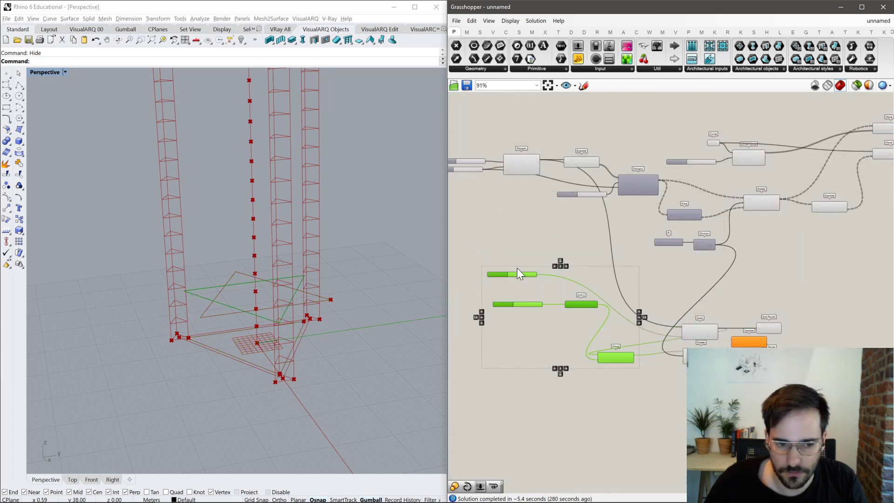
pyautogui.middleClick(533, 265)
# Wire the lower Rotate's Geometry into Explode, feed its Segments to the lower End Points, and reposition both components.
pyautogui.moveTo(697, 300); pyautogui.dragTo(544, 302, button='right')
pyautogui.scroll(3, 525, 326)
pyautogui.moveTo(635, 348); pyautogui.dragTo(641, 401)
pyautogui.moveTo(591, 363); pyautogui.dragTo(628, 408)
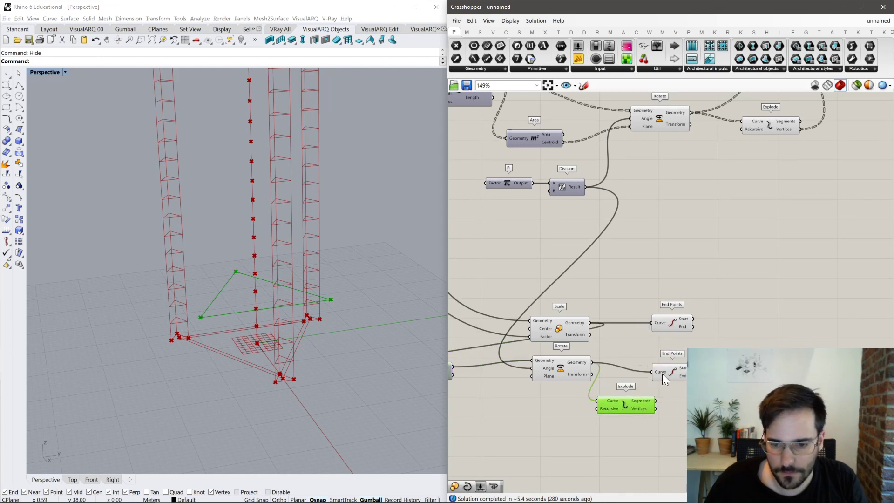
pyautogui.moveTo(655, 382); pyautogui.dragTo(656, 400)
pyautogui.moveTo(663, 400); pyautogui.dragTo(611, 388, button='right')
pyautogui.moveTo(609, 363); pyautogui.dragTo(628, 354)
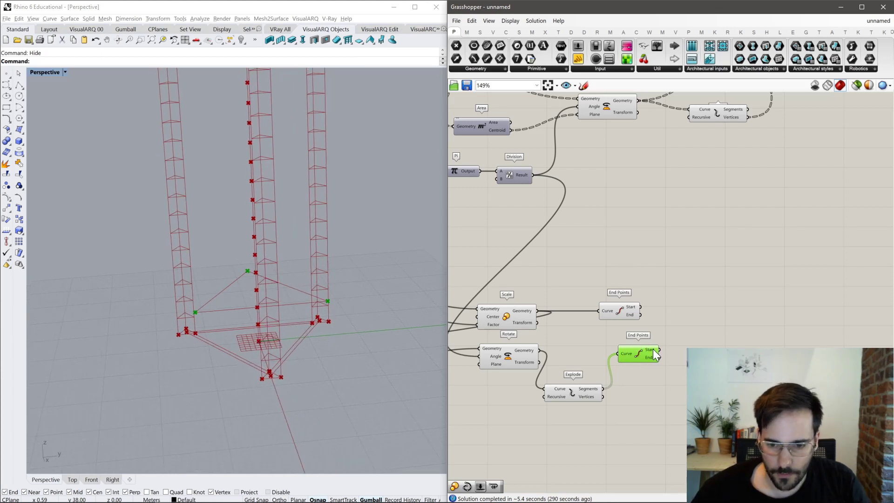
pyautogui.moveTo(654, 352)
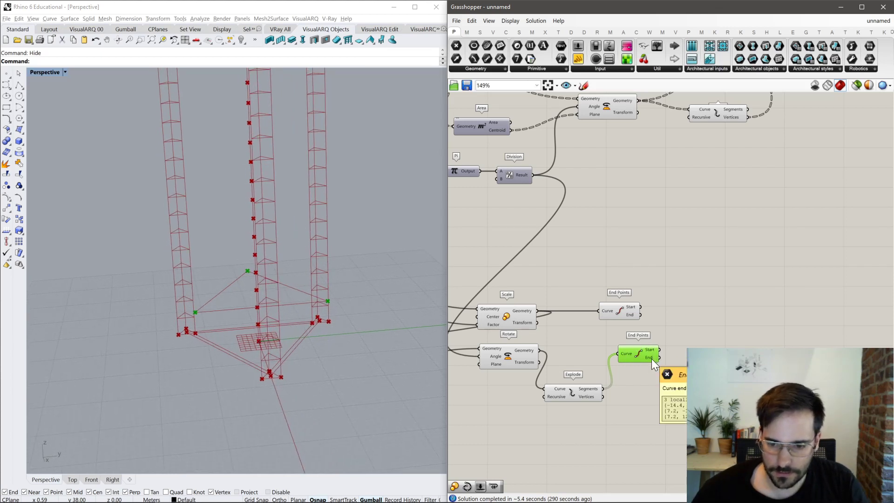
pyautogui.moveTo(646, 359); pyautogui.dragTo(640, 383)
# Place a copy of Explode between Scale and the upper End Points, fed by Scale's Geometry and passing Segments to End Points.
pyautogui.moveTo(620, 309); pyautogui.dragTo(646, 309)
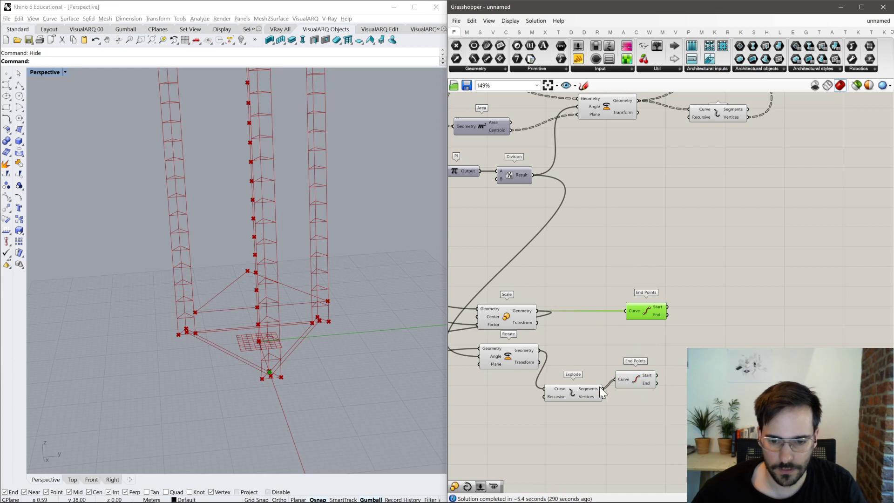
pyautogui.click(566, 393)
pyautogui.moveTo(566, 393); pyautogui.dragTo(585, 336)
pyautogui.moveTo(537, 310); pyautogui.dragTo(569, 321)
pyautogui.moveTo(638, 317); pyautogui.dragTo(658, 308)
pyautogui.moveTo(596, 315); pyautogui.dragTo(591, 325)
# Align the two End Points components on their left edges and move them farther from the Explode components.
pyautogui.moveTo(632, 380); pyautogui.dragTo(625, 406)
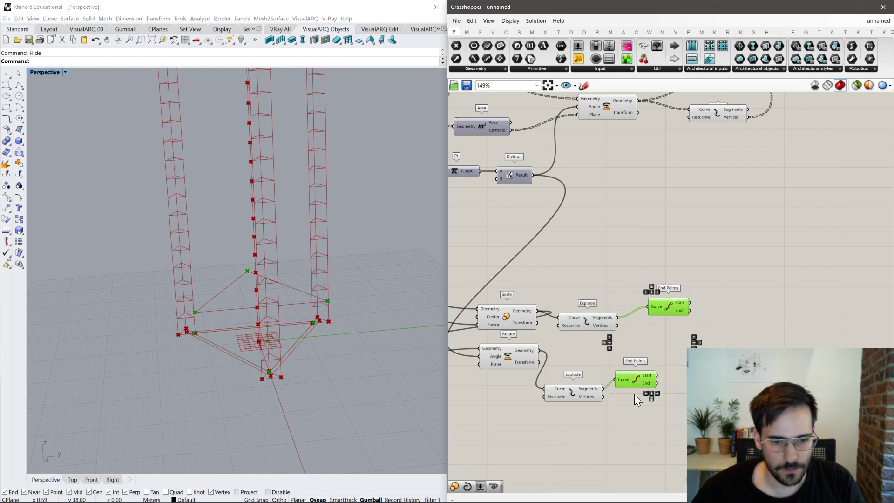
pyautogui.click(645, 292)
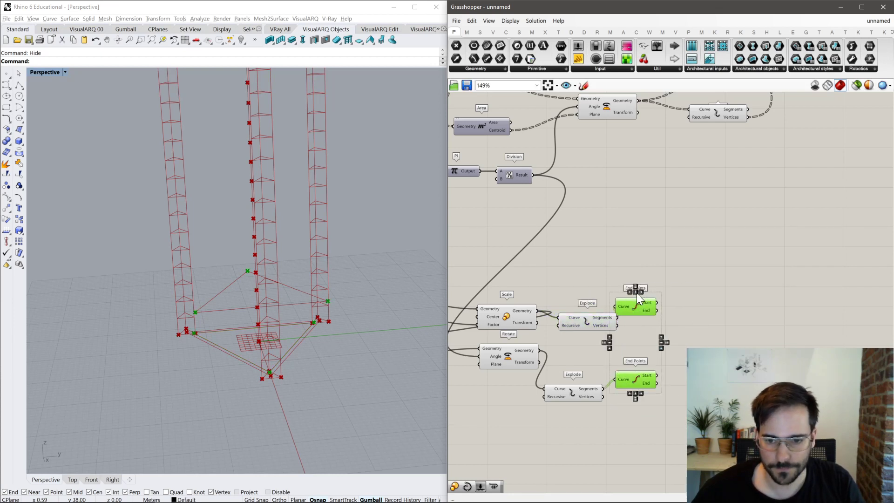
pyautogui.moveTo(624, 385); pyautogui.dragTo(689, 385)
# Turn off the preview of Scale, the lower Rotate and both lower Explode components.
pyautogui.moveTo(653, 422); pyautogui.dragTo(495, 281)
pyautogui.middleClick(543, 281)
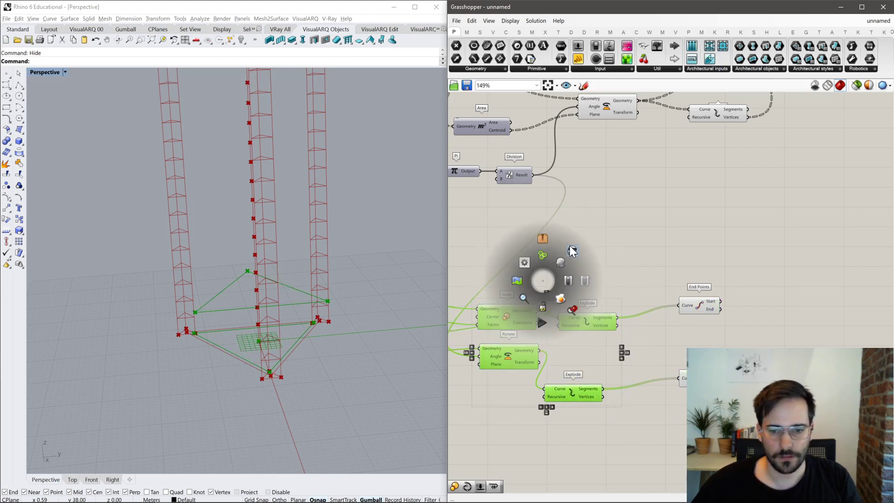
pyautogui.click(572, 250)
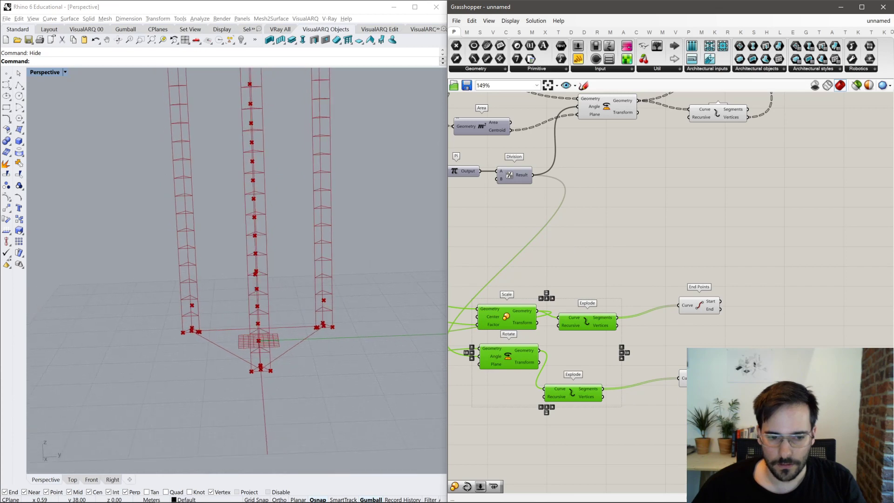
# Add a Line component with the upper End Points' Start as Start Point and the lower End Points as End Point source.
pyautogui.doubleClick(795, 331)
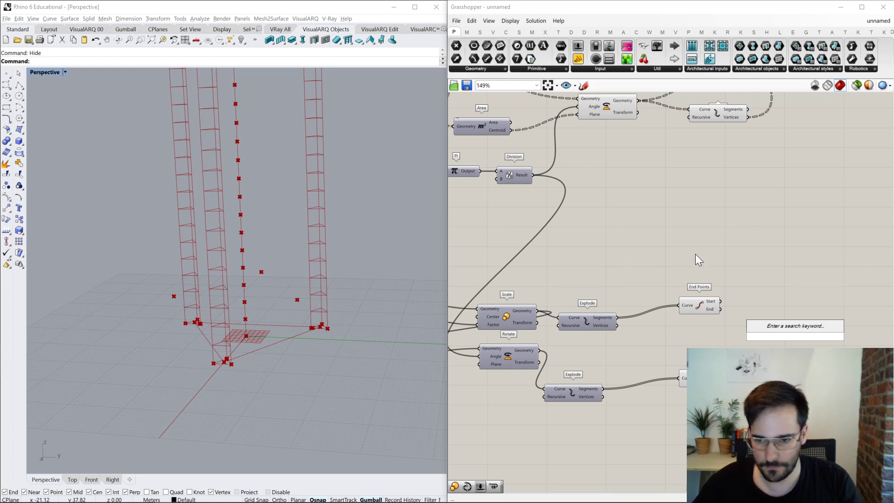
pyautogui.write('line')
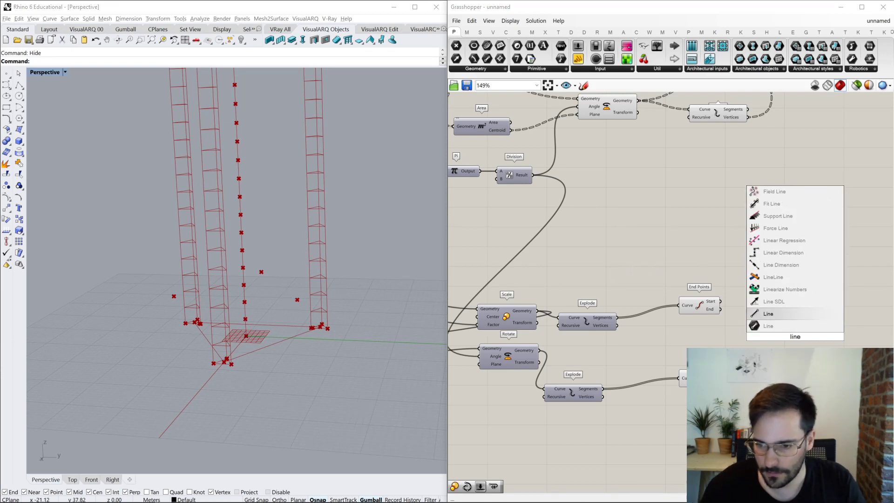
pyautogui.press('Return')
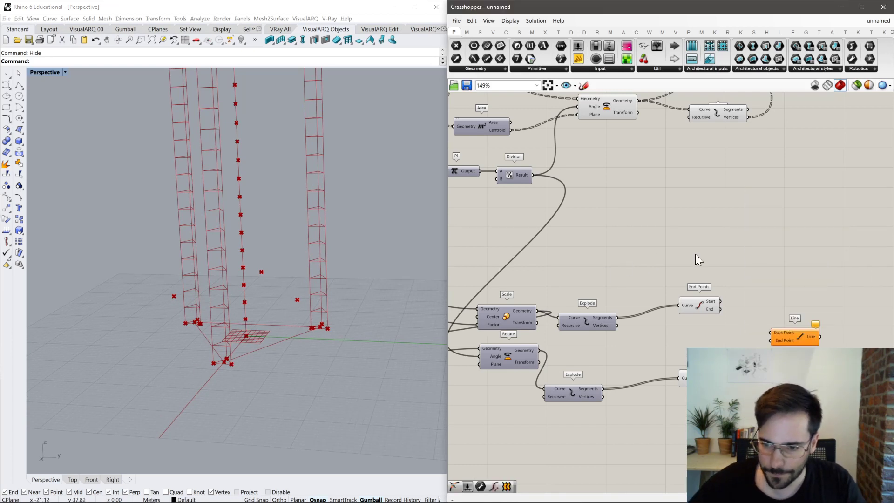
pyautogui.moveTo(720, 301); pyautogui.dragTo(770, 333)
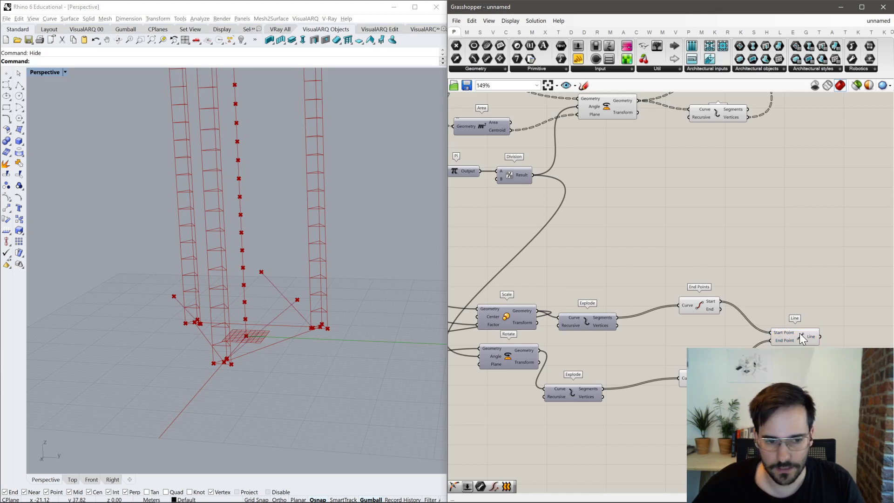
# Duplicate the Line component and wire the upper End Points' End output into the copy's Start Point.
pyautogui.moveTo(800, 335); pyautogui.dragTo(818, 324)
pyautogui.moveTo(718, 310); pyautogui.dragTo(792, 321)
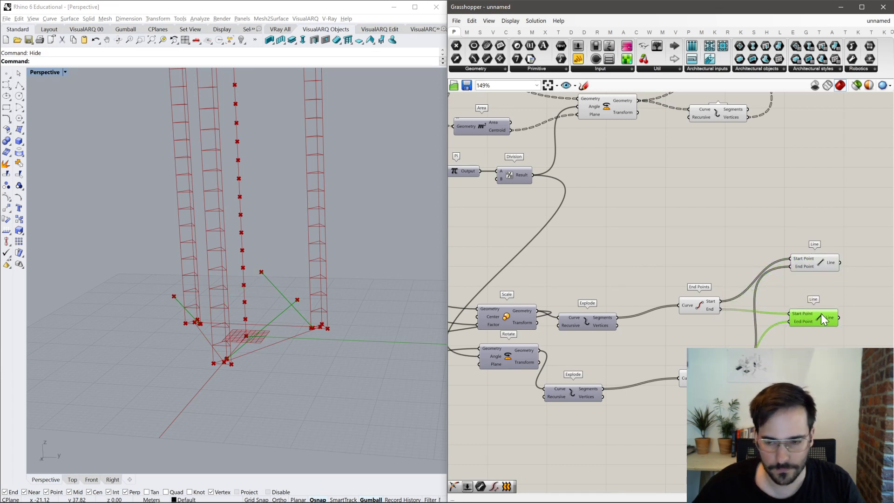
pyautogui.keyDown('shift'); pyautogui.click(817, 260); pyautogui.keyUp('shift')
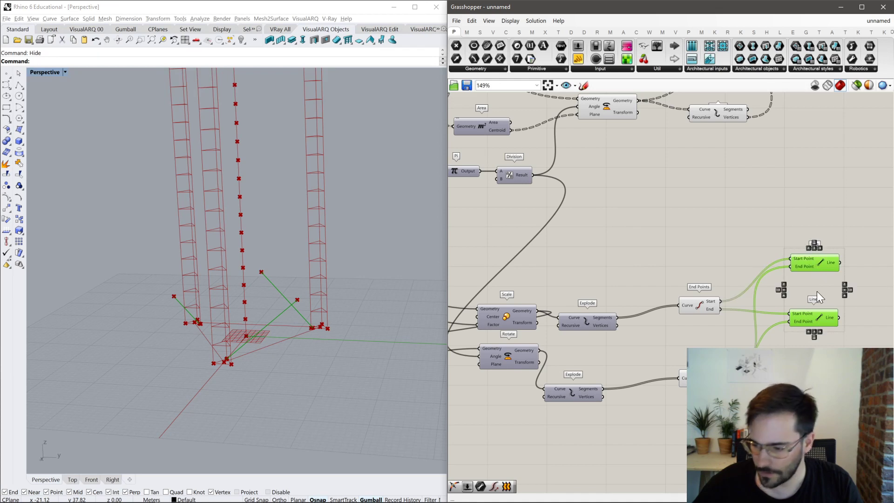
pyautogui.click(815, 285)
pyautogui.moveTo(816, 292); pyautogui.dragTo(777, 303, button='right')
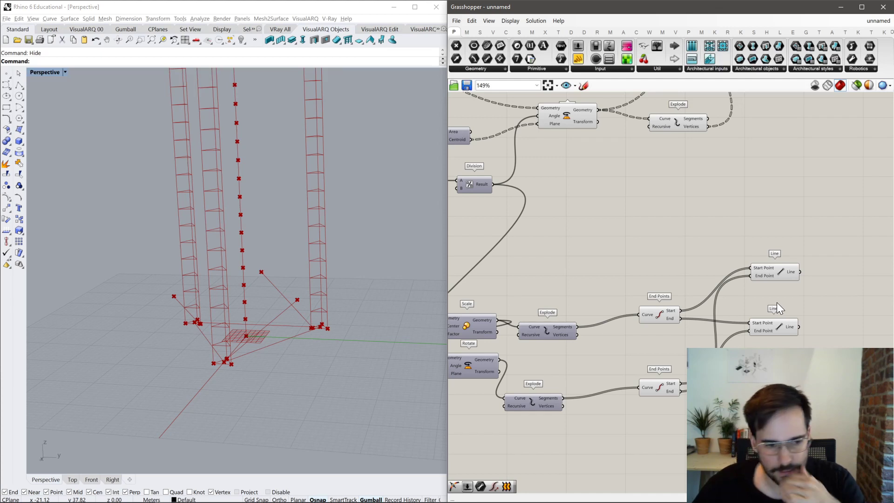
# Delete both Line components.
pyautogui.moveTo(784, 323); pyautogui.dragTo(799, 343)
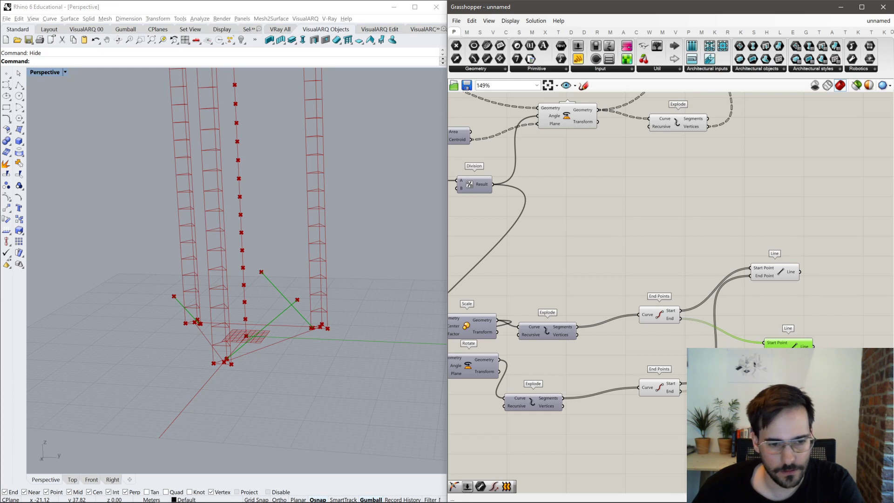
pyautogui.press('Delete')
pyautogui.click(781, 269)
pyautogui.press('Delete')
# Add an Extrude Point component beside the End Points components.
pyautogui.doubleClick(771, 336)
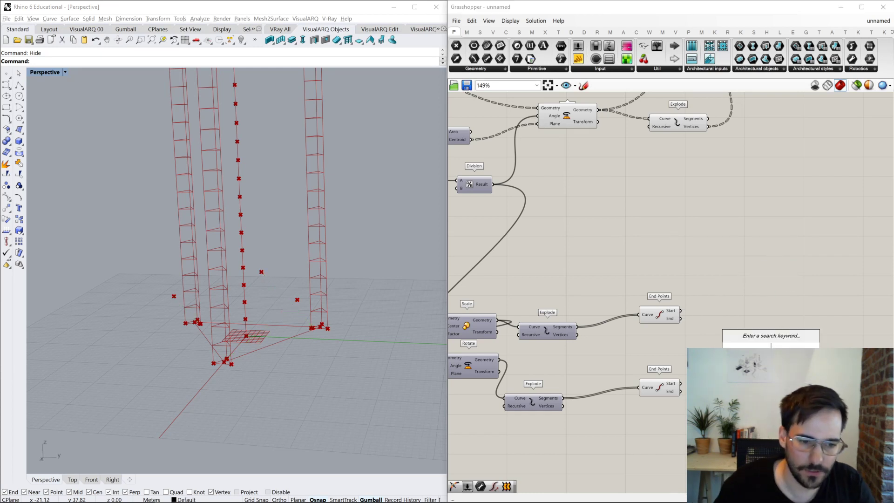
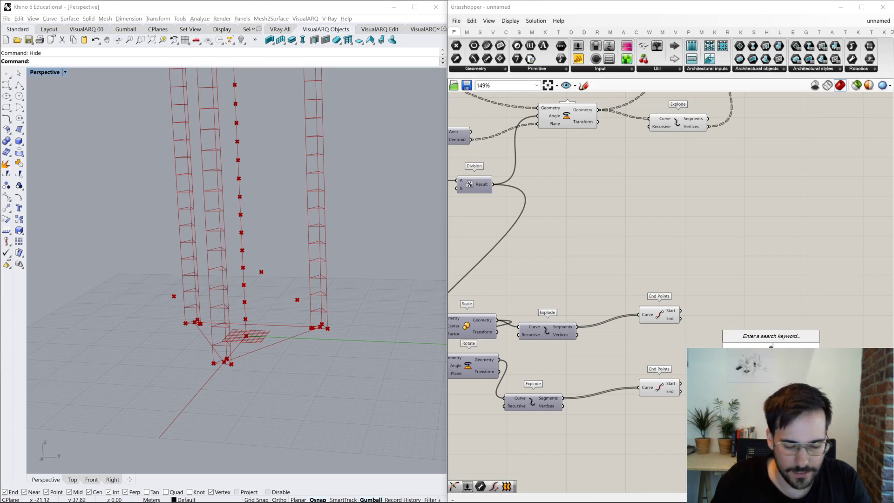
pyautogui.write('extru')
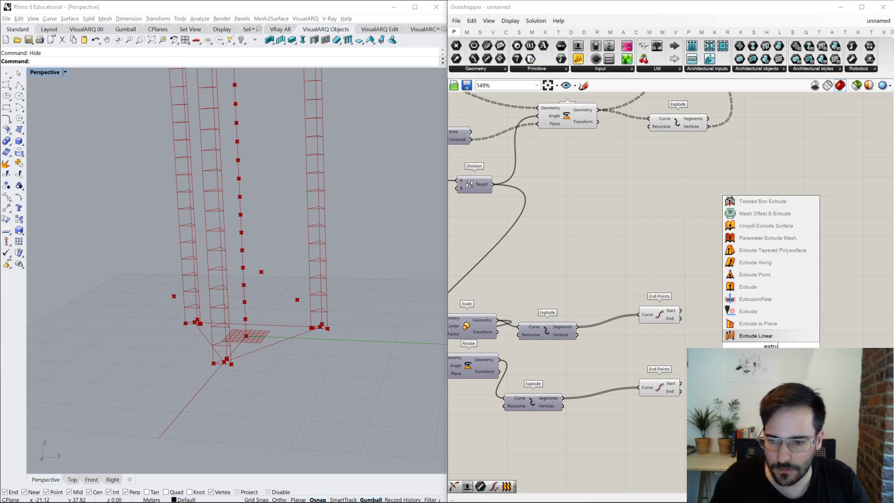
pyautogui.press('Up')
pyautogui.press('Up')
pyautogui.press('Up')
pyautogui.press('Up')
pyautogui.press('Up')
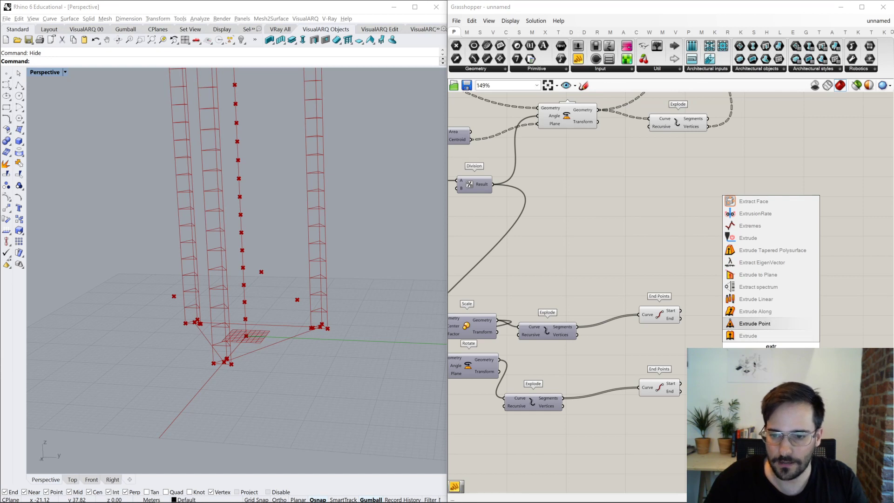
pyautogui.press('Return')
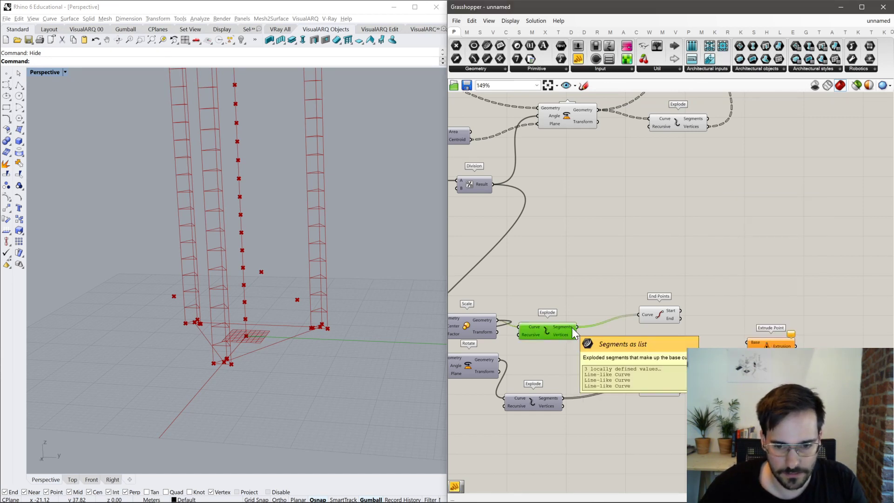
# Wire the upper Explode's Segments into Extrude Point's Base and the lower End Points' Start output into its Point input.
pyautogui.moveTo(577, 326); pyautogui.dragTo(730, 344)
pyautogui.click(660, 317)
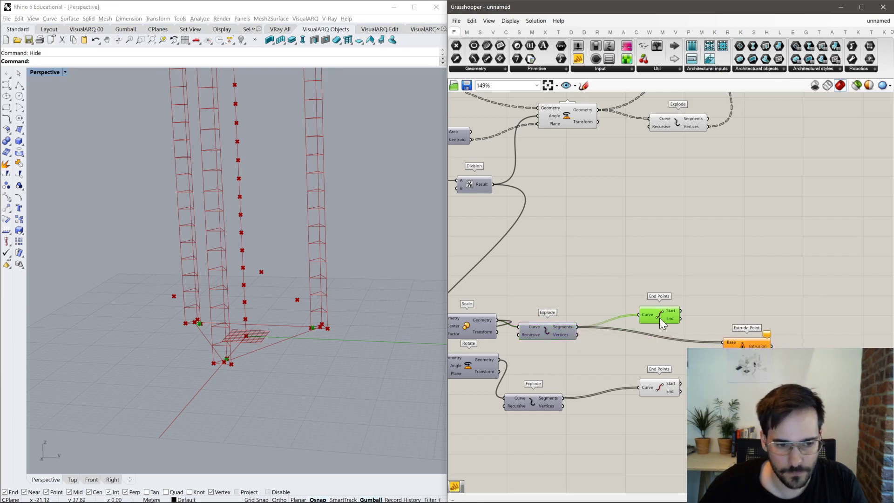
pyautogui.moveTo(563, 327)
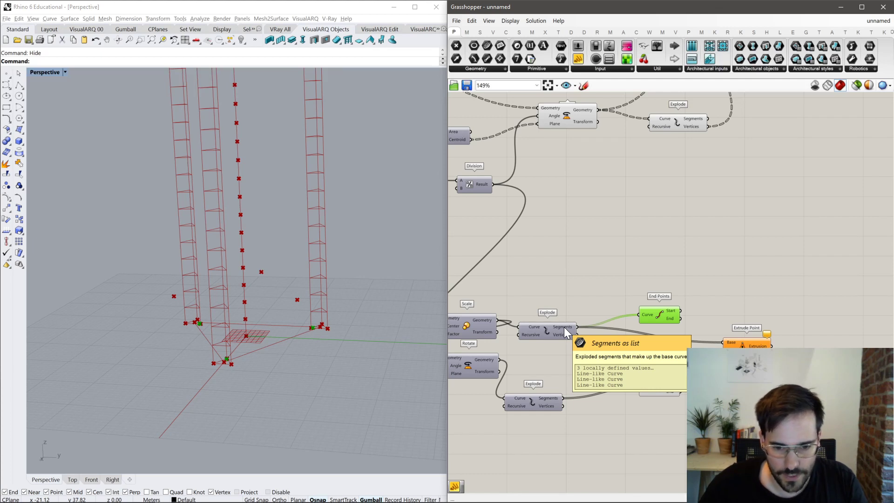
pyautogui.moveTo(679, 383); pyautogui.dragTo(766, 357)
# Duplicate Extrude Point, using the lower Explode's Segments as Base and the upper End Points' End output as Point.
pyautogui.click(743, 349)
pyautogui.hotkey('ctrl', 'c')
pyautogui.hotkey('ctrl', 'v')
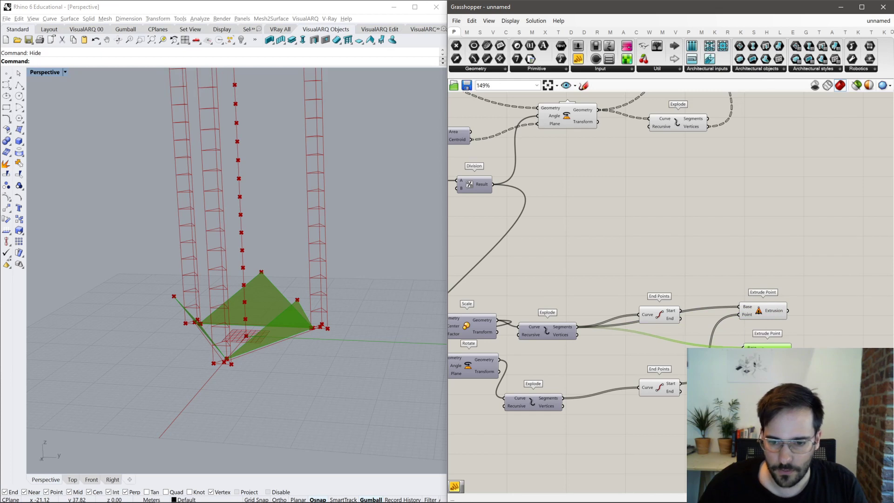
pyautogui.moveTo(698, 354); pyautogui.dragTo(743, 347)
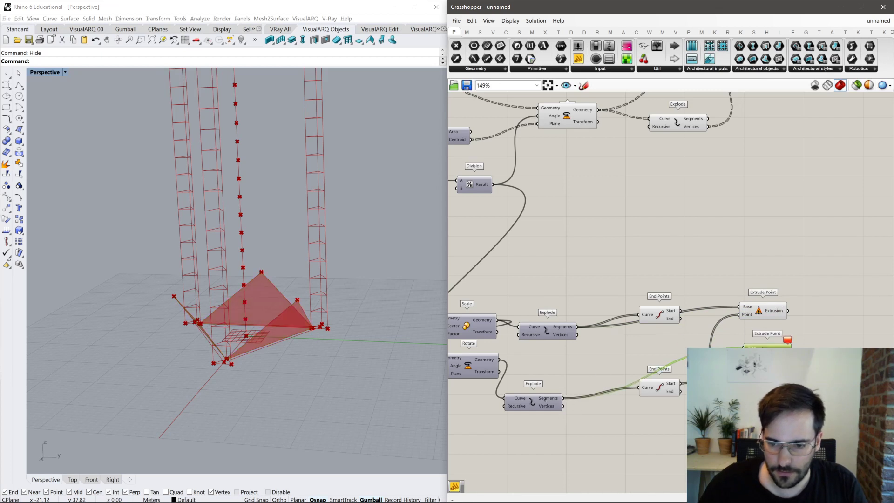
pyautogui.moveTo(681, 310); pyautogui.dragTo(681, 310)
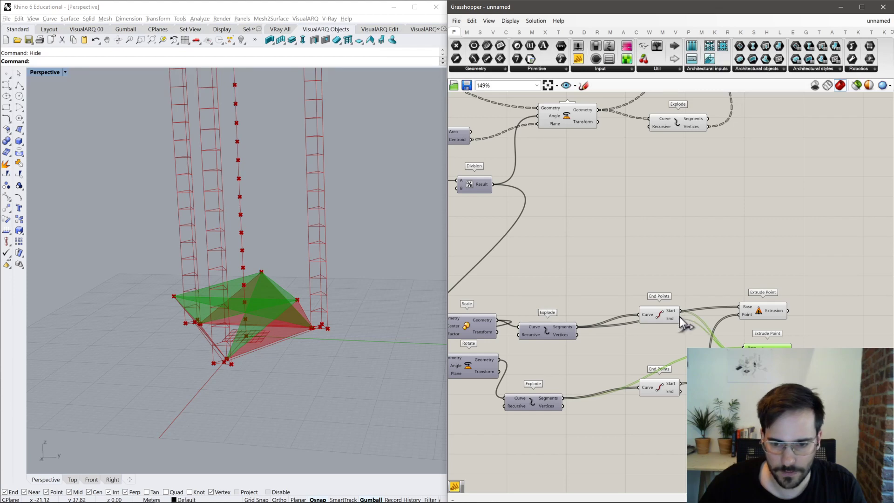
pyautogui.click(691, 272)
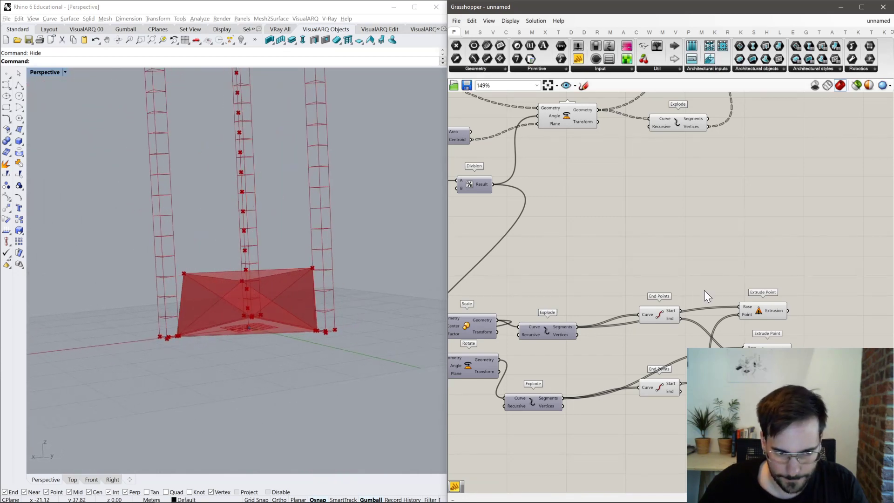
pyautogui.click(769, 309)
pyautogui.click(738, 244)
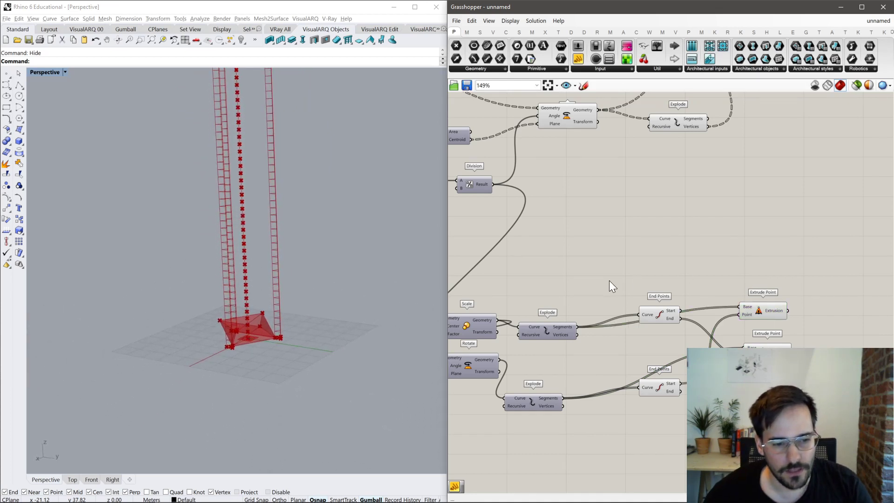
# Sketch two upright mast lines with stacked and surrounding ovals freehand on the canvas, and discard the sketch.
pyautogui.click(583, 85)
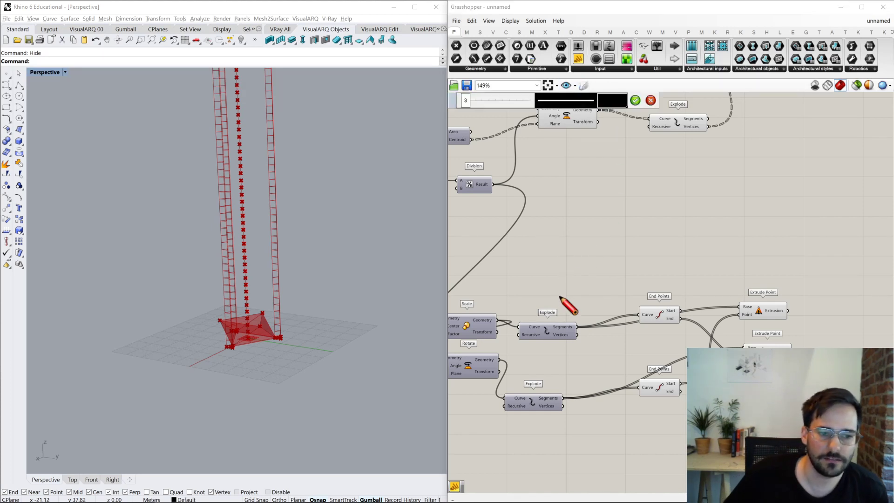
pyautogui.moveTo(564, 318); pyautogui.dragTo(539, 219)
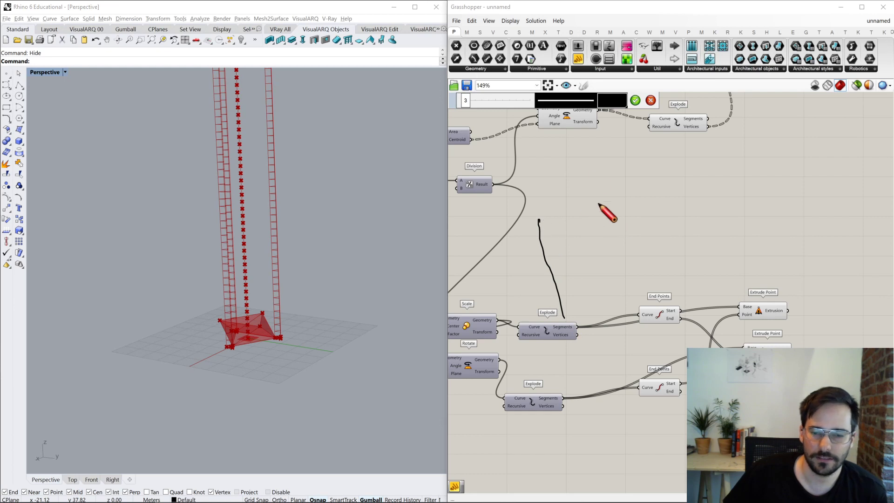
pyautogui.click(647, 102)
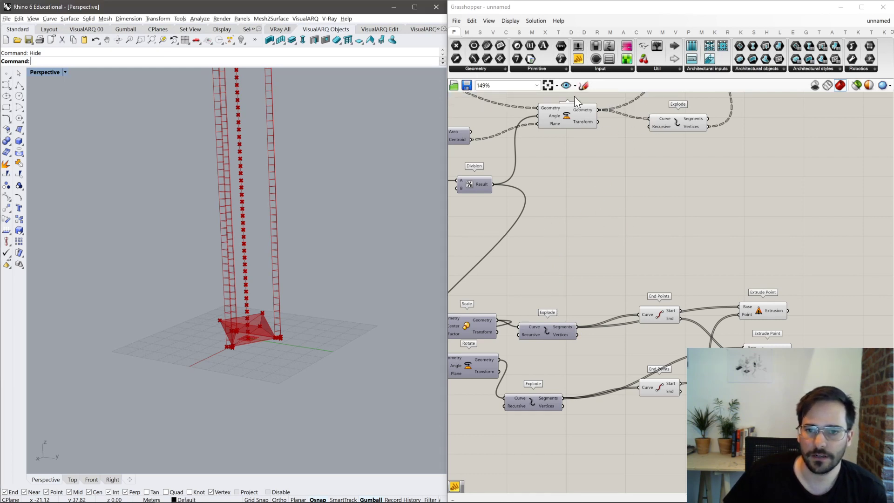
pyautogui.click(583, 86)
pyautogui.moveTo(663, 166)
pyautogui.mouseDown()
pyautogui.moveTo(656, 263)
pyautogui.moveTo(701, 189)
pyautogui.moveTo(697, 171)
pyautogui.mouseUp()
pyautogui.moveTo(691, 250)
pyautogui.mouseDown()
pyautogui.moveTo(684, 255)
pyautogui.moveTo(660, 234)
pyautogui.moveTo(680, 208)
pyautogui.moveTo(674, 199)
pyautogui.moveTo(696, 242)
pyautogui.mouseUp()
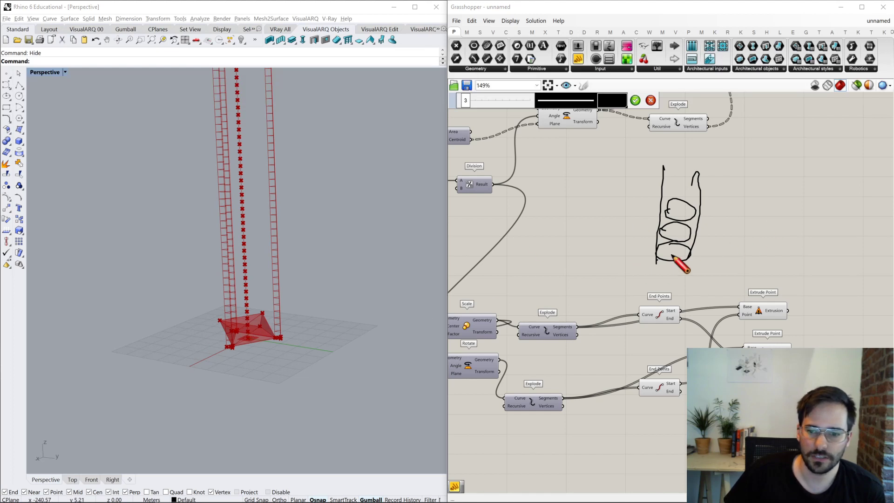
pyautogui.moveTo(647, 256)
pyautogui.mouseDown()
pyautogui.moveTo(635, 260)
pyautogui.moveTo(683, 265)
pyautogui.moveTo(698, 251)
pyautogui.moveTo(688, 253)
pyautogui.mouseUp()
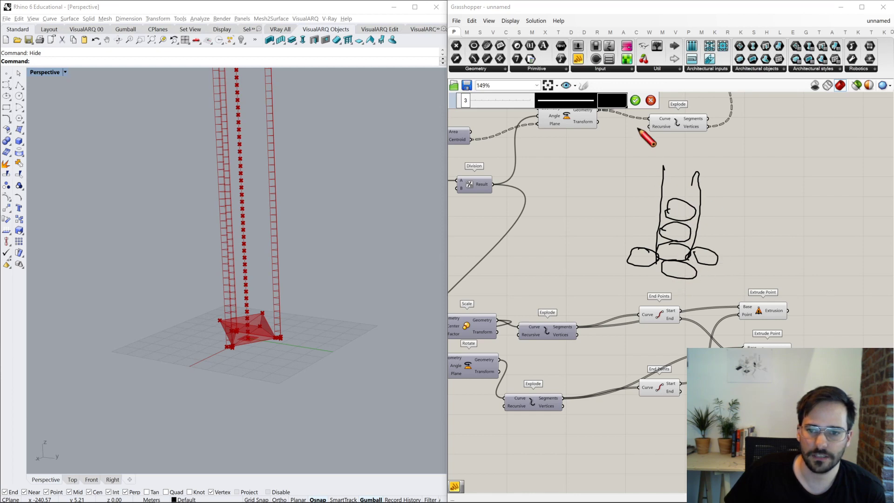
pyautogui.click(650, 100)
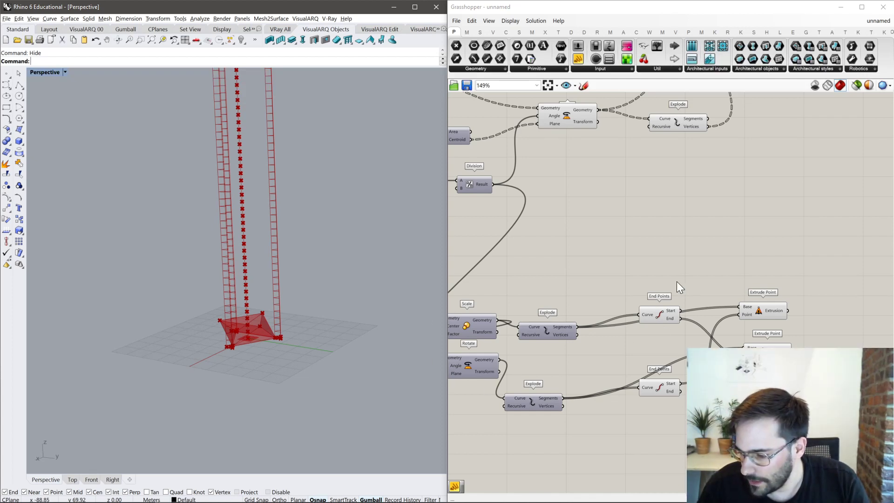
pyautogui.moveTo(817, 327); pyautogui.dragTo(599, 272, button='right')
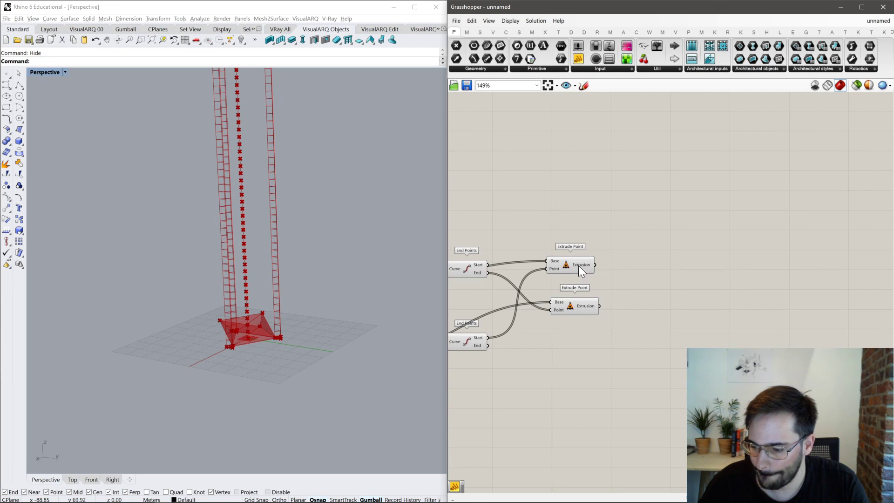
pyautogui.scroll(2, 579, 267)
pyautogui.doubleClick(641, 255)
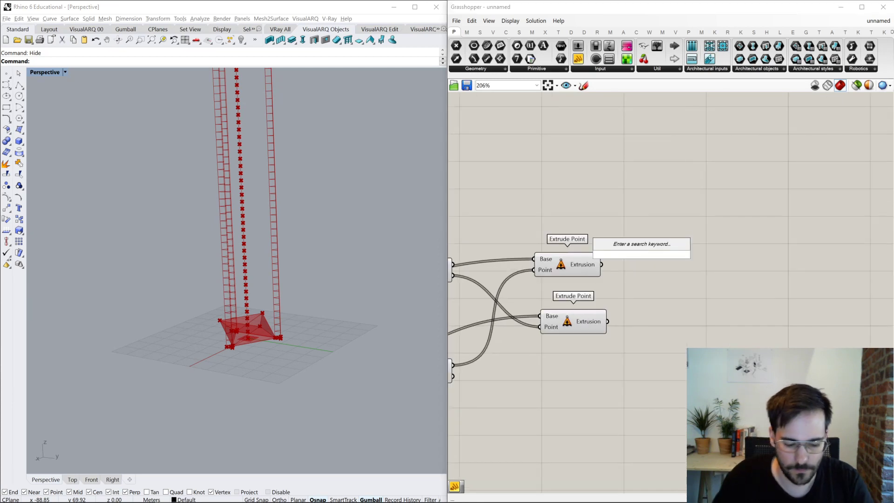
pyautogui.write('joi')
pyautogui.press('Up')
pyautogui.press('Up')
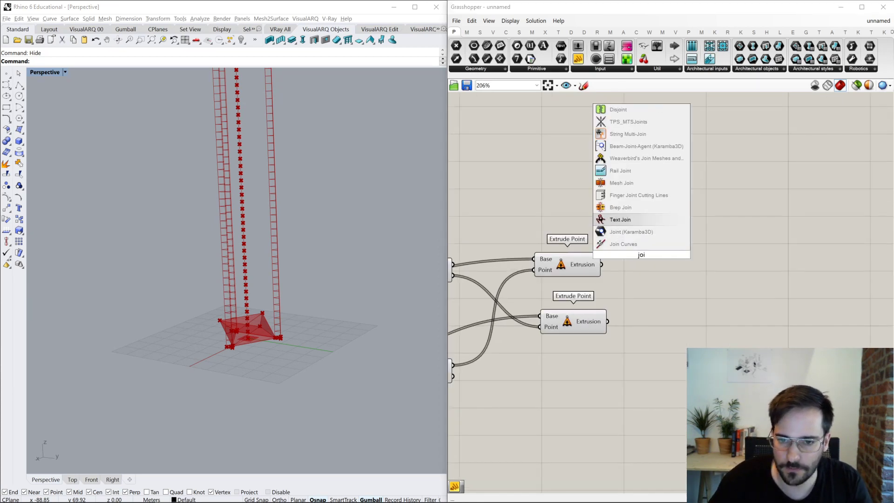
pyautogui.press('Return')
pyautogui.press('Delete')
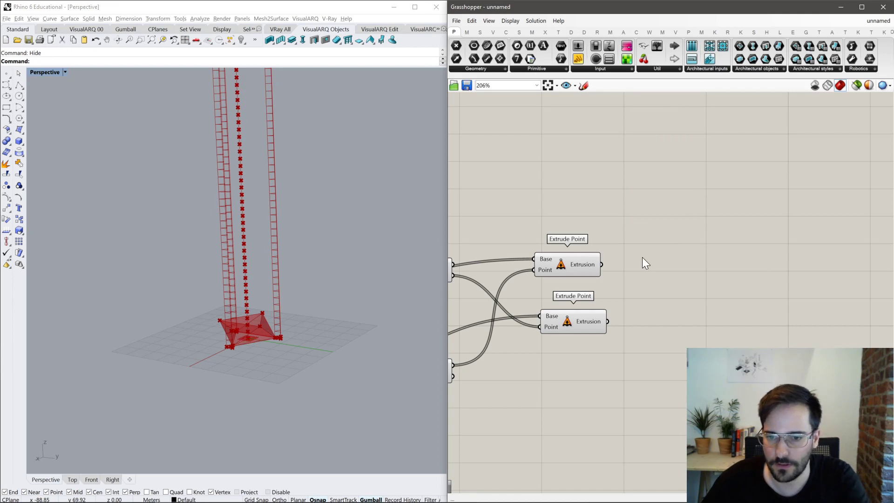
# Add a Brep Join component beside the two Extrude Point components.
pyautogui.doubleClick(642, 257)
pyautogui.write('brep join')
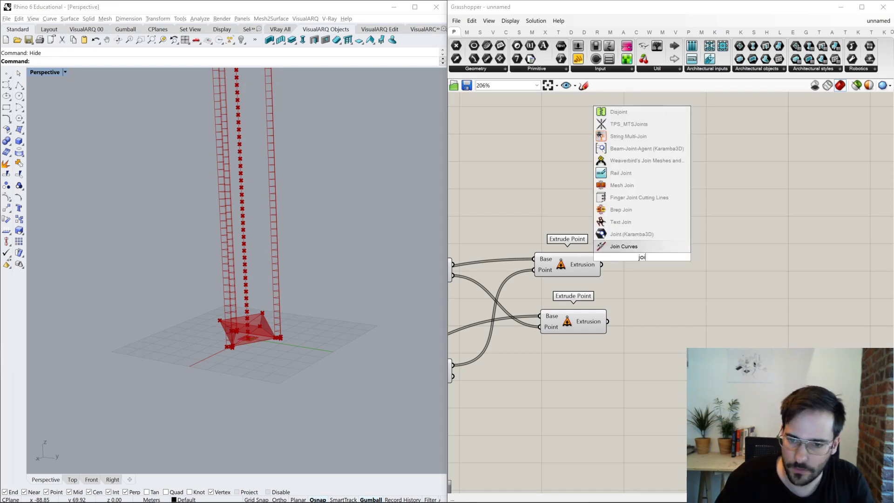
pyautogui.press('Up')
pyautogui.press('Up')
pyautogui.press('Return')
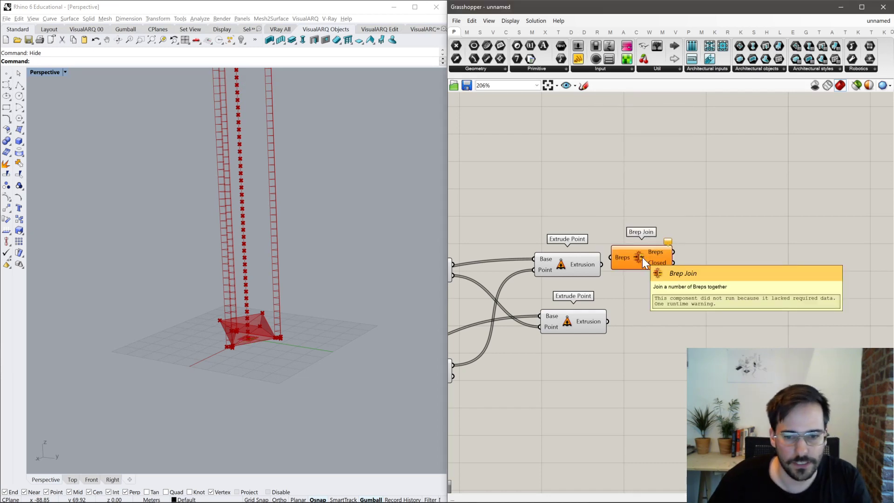
# Wire the Extrusion outputs of both Extrude Point components into Brep Join's Breps input.
pyautogui.click(594, 268)
pyautogui.keyDown('shift'); pyautogui.click(584, 318); pyautogui.keyUp('shift')
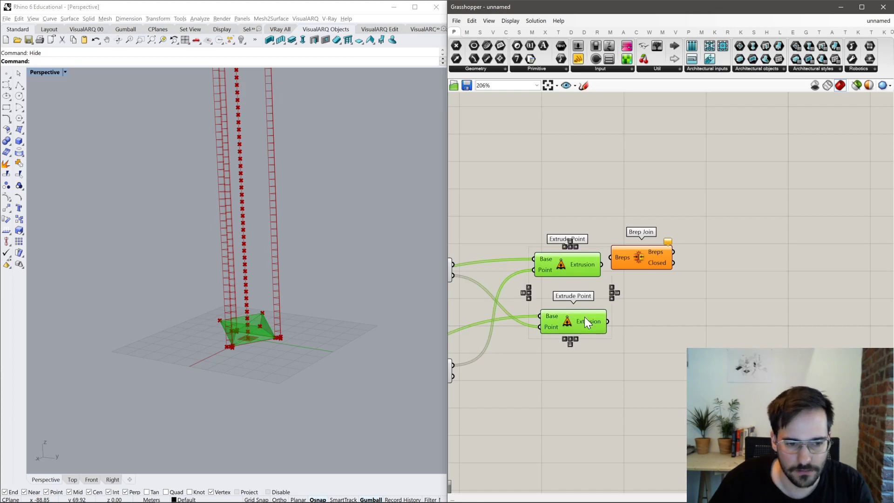
pyautogui.moveTo(608, 321); pyautogui.dragTo(717, 246)
pyautogui.click(641, 261)
# Turn off the preview of both Extrude Point components.
pyautogui.moveTo(648, 385); pyautogui.dragTo(583, 249)
pyautogui.press('space')
pyautogui.click(613, 220)
pyautogui.click(618, 214)
pyautogui.click(714, 243)
pyautogui.click(693, 192)
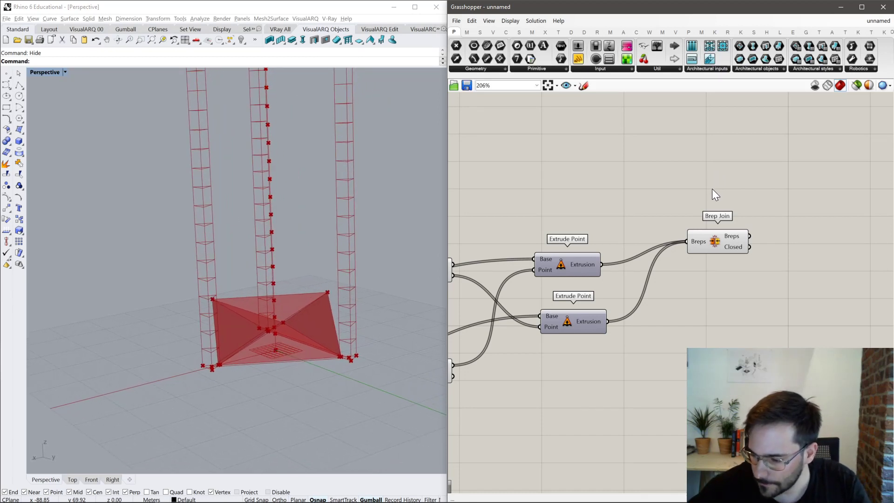
# Add a Move component and place it below and slightly beyond the Brep Join component.
pyautogui.moveTo(731, 285); pyautogui.dragTo(658, 296, button='right')
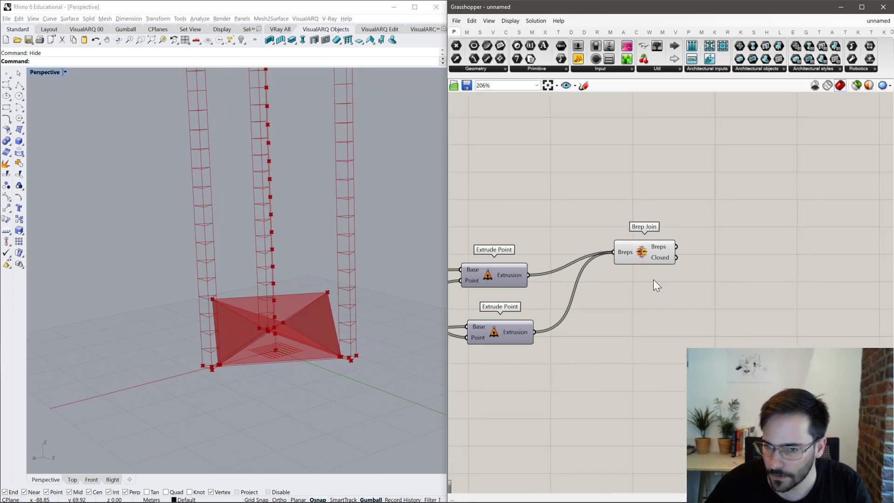
pyautogui.doubleClick(693, 286)
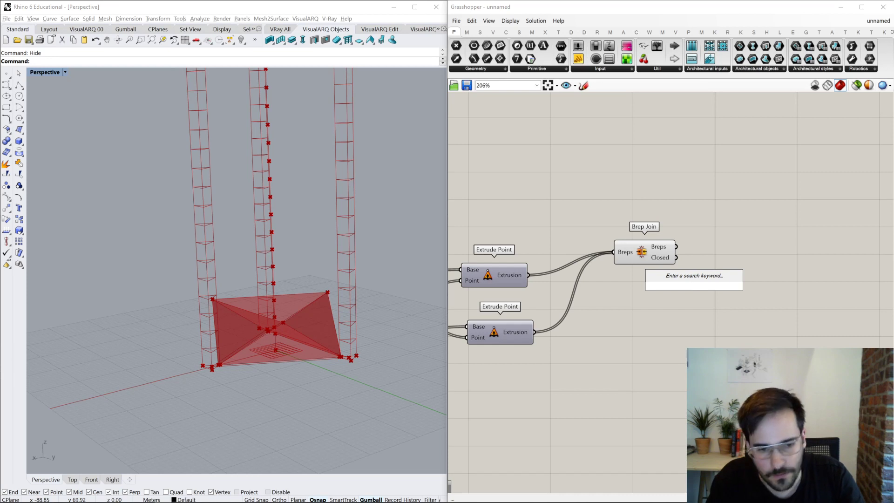
pyautogui.write('move')
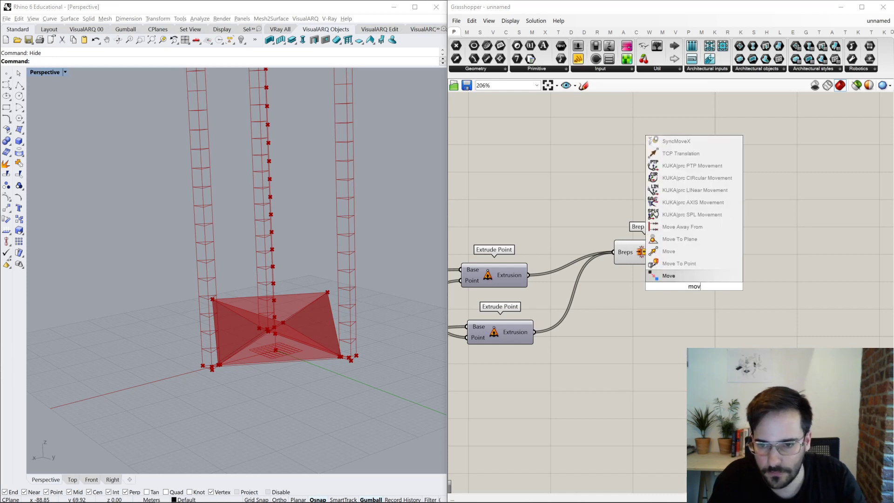
pyautogui.press('Return')
pyautogui.moveTo(695, 291); pyautogui.dragTo(650, 343)
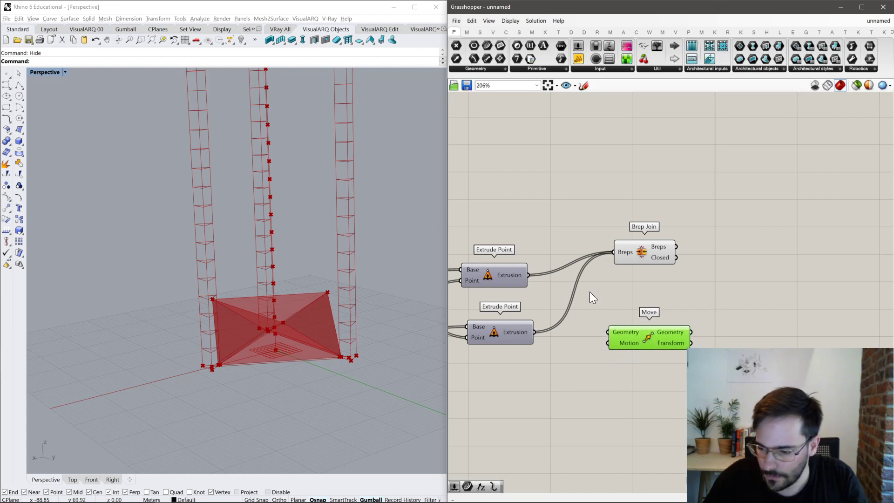
pyautogui.moveTo(590, 292); pyautogui.dragTo(658, 278, button='right')
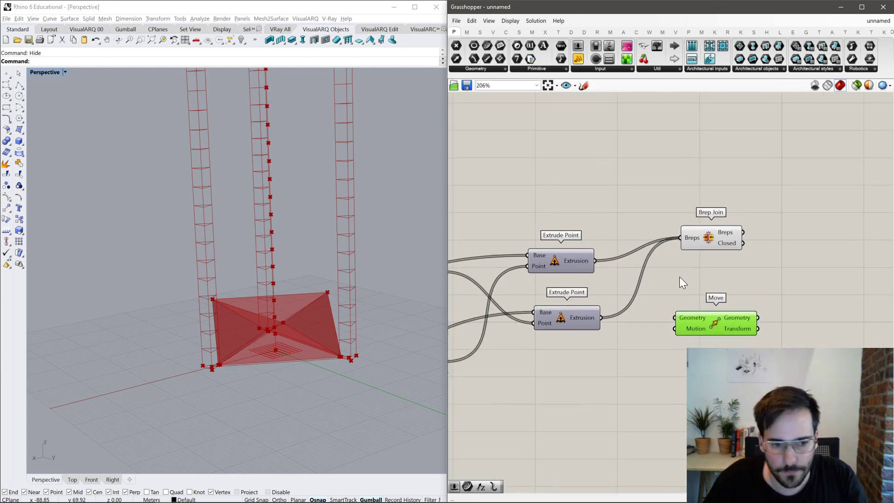
pyautogui.moveTo(721, 333); pyautogui.dragTo(754, 384)
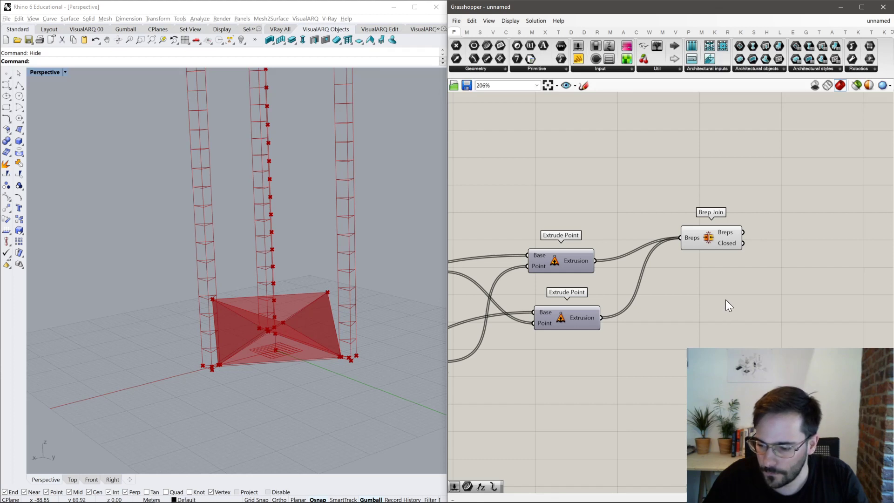
# Add a Vector 2Pt component and place it just before the new Move component.
pyautogui.doubleClick(725, 300)
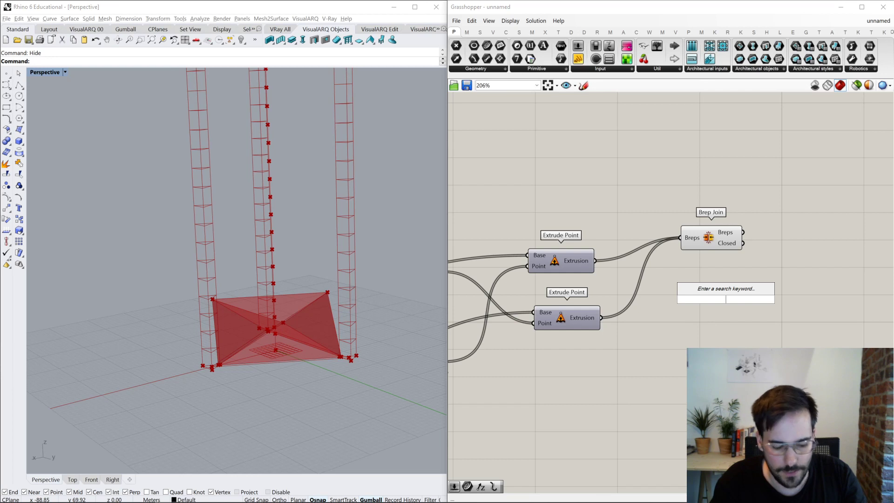
pyautogui.write('vec')
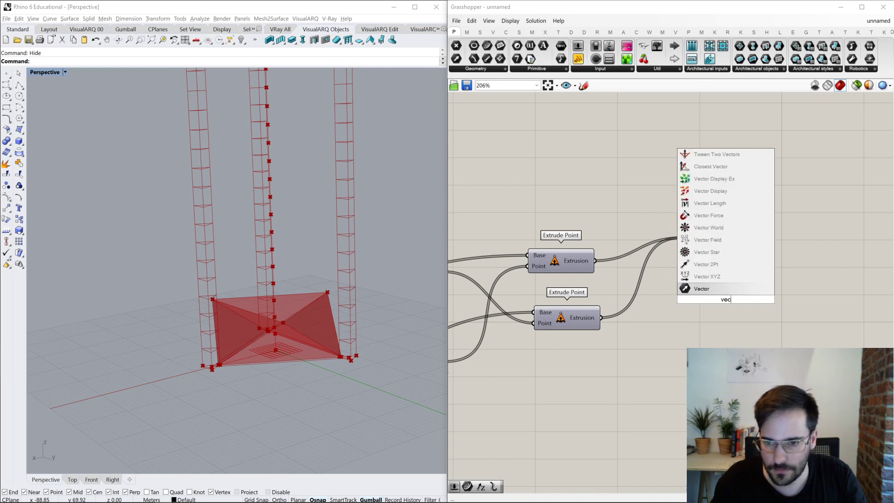
pyautogui.press('Up')
pyautogui.press('Up')
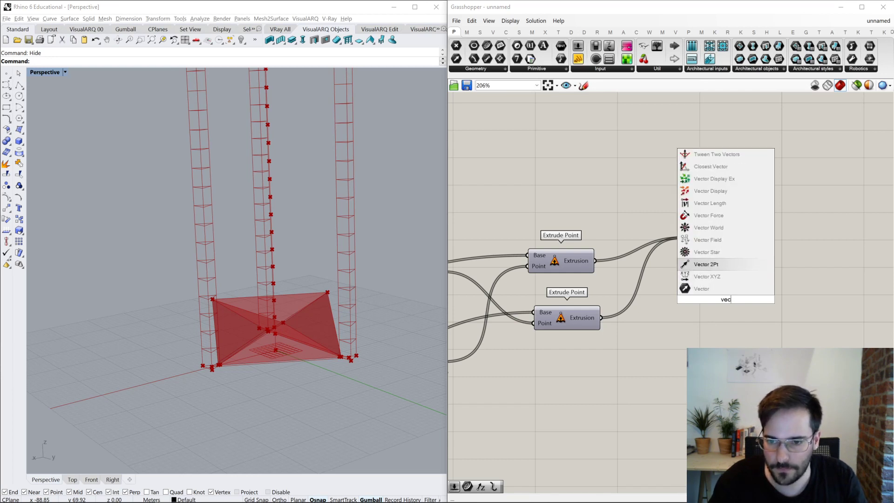
pyautogui.press('Return')
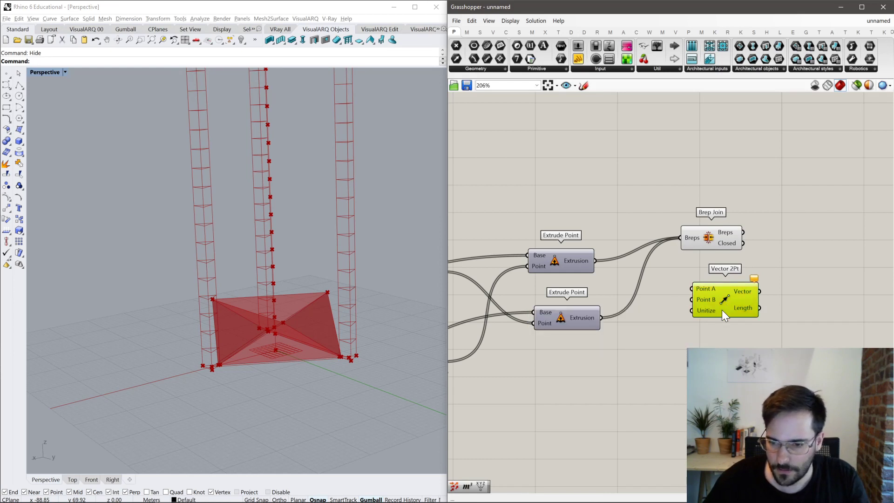
pyautogui.moveTo(725, 300); pyautogui.dragTo(599, 418)
pyautogui.moveTo(584, 350); pyautogui.dragTo(643, 326, button='right')
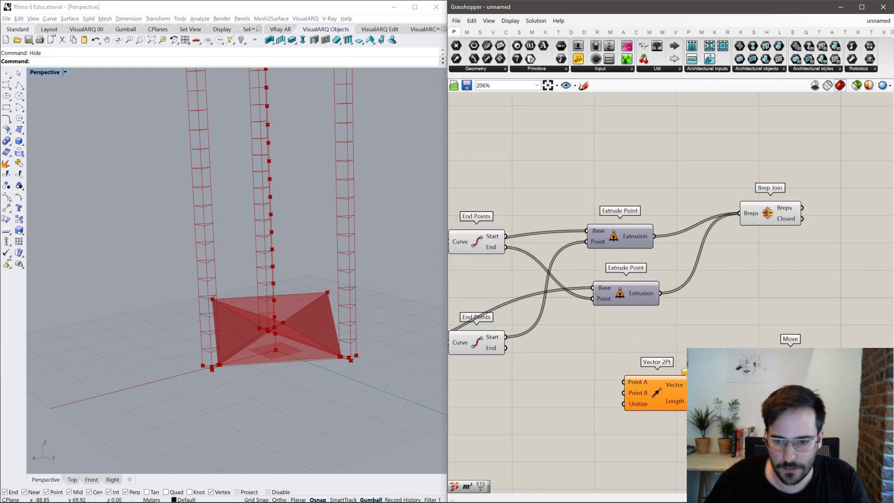
pyautogui.moveTo(658, 385); pyautogui.dragTo(684, 380)
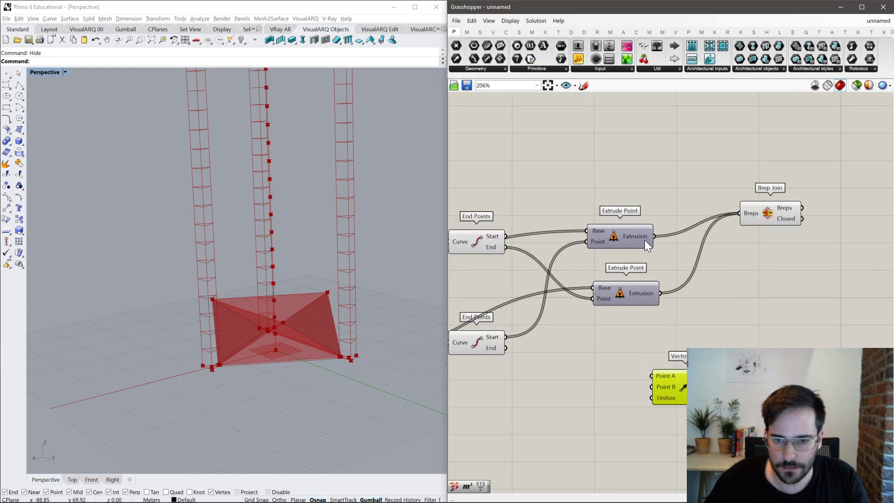
# Add an Area component below the lower End Points component.
pyautogui.click(471, 244)
pyautogui.moveTo(458, 398); pyautogui.dragTo(626, 352, button='right')
pyautogui.doubleClick(626, 349)
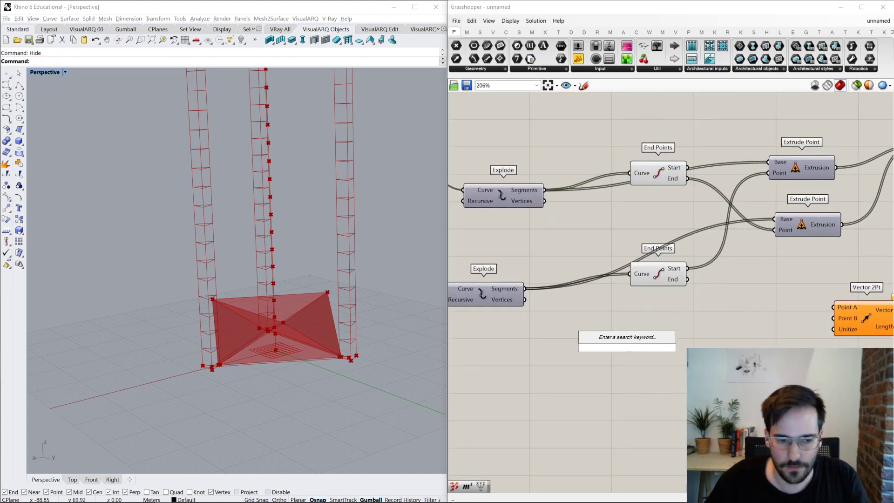
pyautogui.write('c')
pyautogui.press('BackSpace')
pyautogui.write('area')
pyautogui.press('Return')
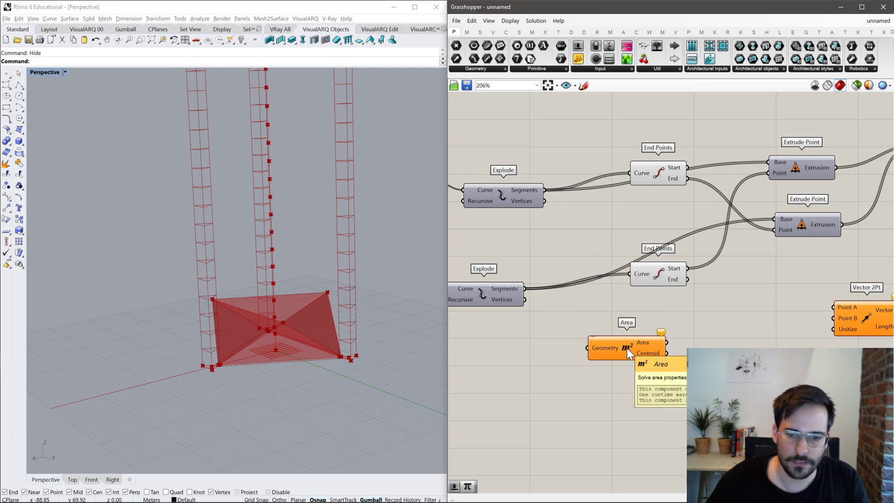
# Wire the Geometry output of the earlier Move, which feeds Rotate, into the new Area's Geometry input.
pyautogui.scroll(-4, 627, 348)
pyautogui.click(513, 255)
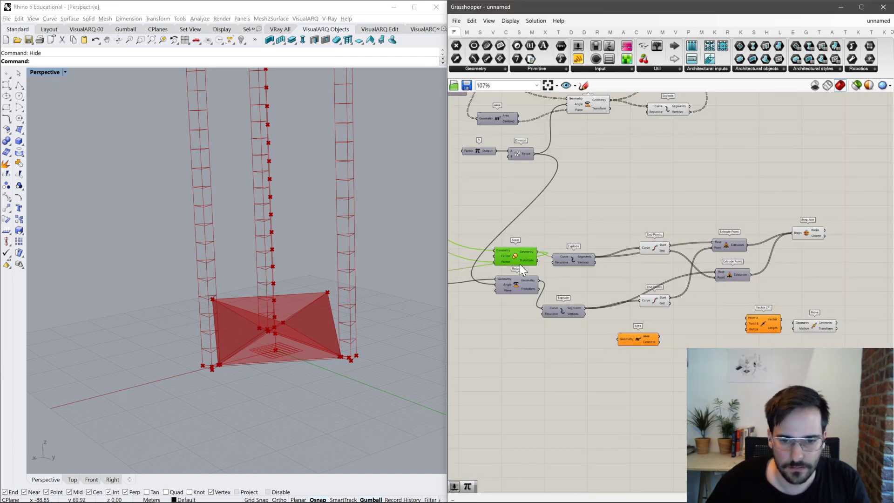
pyautogui.click(575, 260)
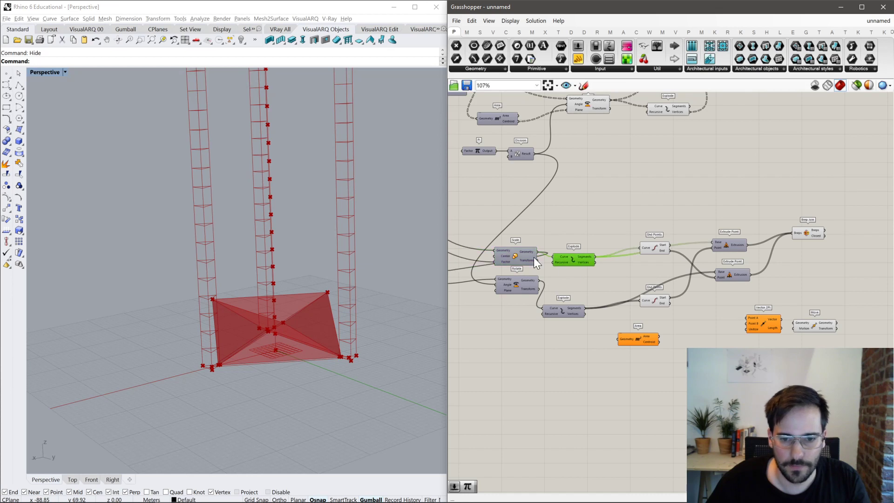
pyautogui.moveTo(536, 285); pyautogui.dragTo(608, 294, button='right')
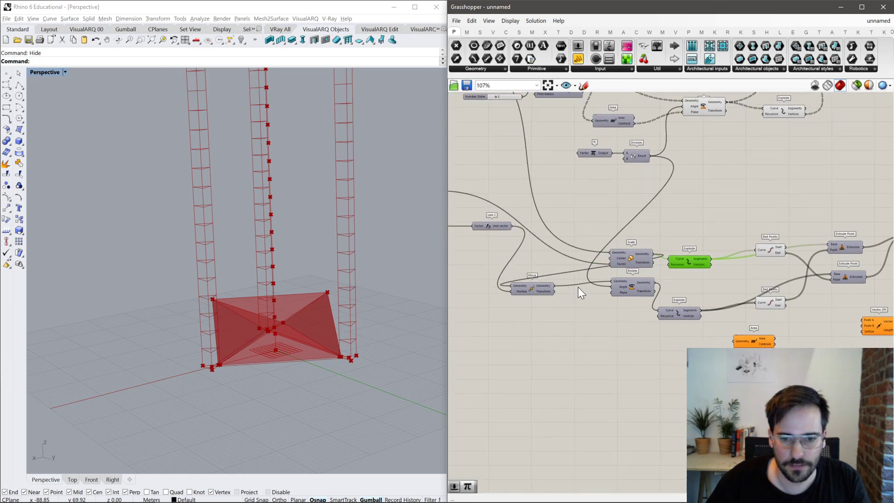
pyautogui.click(539, 289)
pyautogui.middleClick(540, 291)
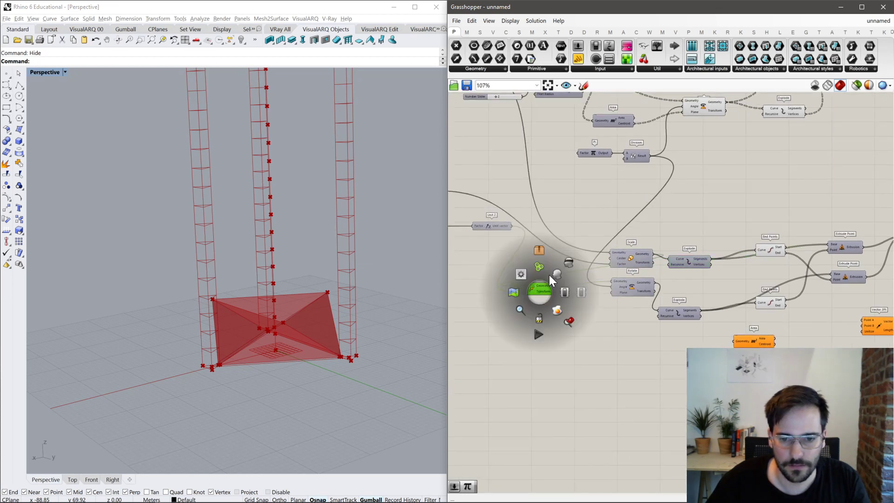
pyautogui.click(557, 276)
pyautogui.middleClick(536, 291)
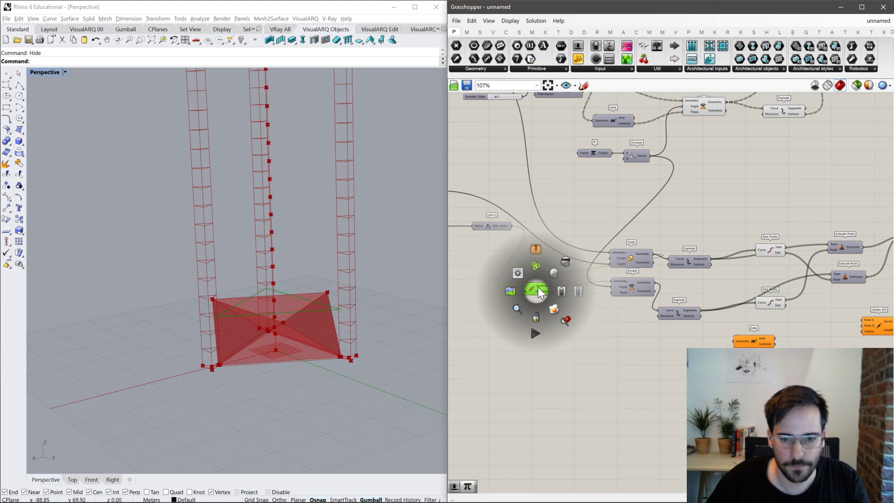
pyautogui.click(562, 292)
pyautogui.moveTo(554, 286); pyautogui.dragTo(734, 342)
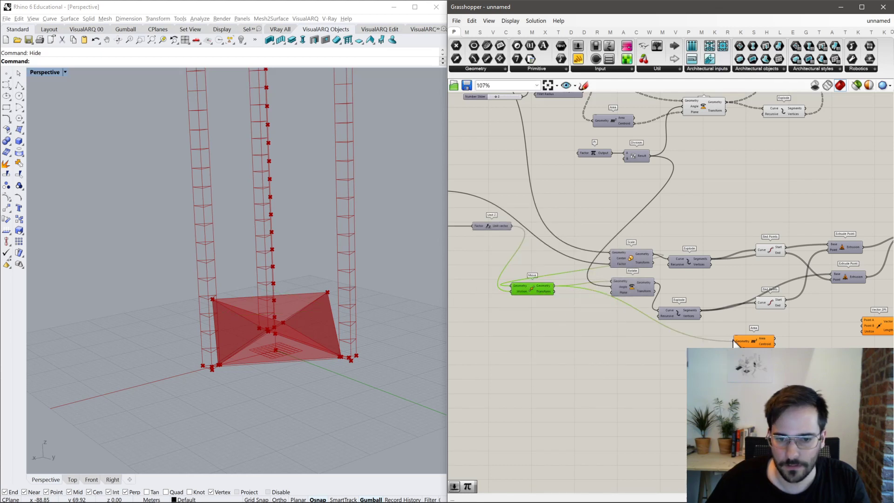
pyautogui.click(767, 344)
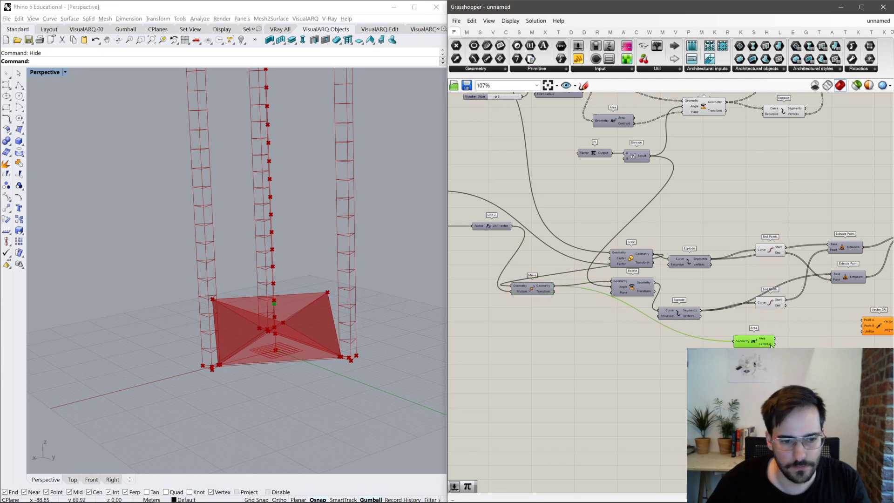
# Add a Construct Point component near the new Area component, before Vector 2Pt.
pyautogui.moveTo(770, 345); pyautogui.dragTo(683, 320, button='right')
pyautogui.doubleClick(665, 336)
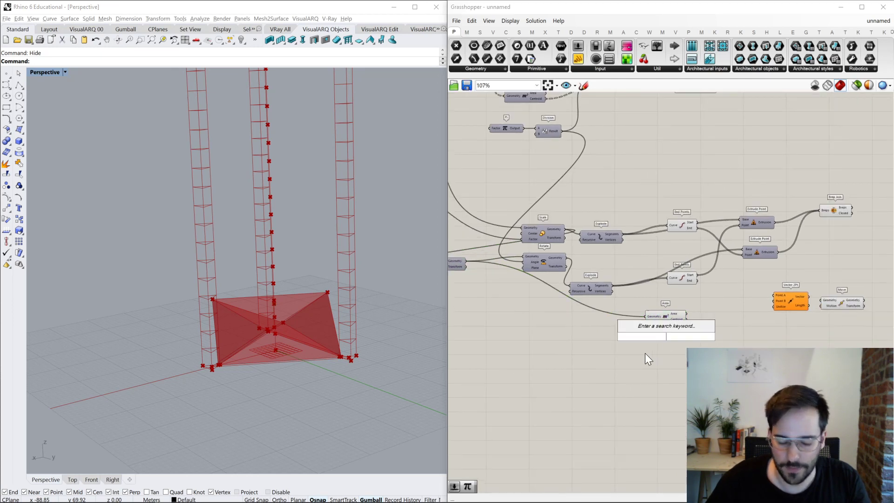
pyautogui.write('xyz')
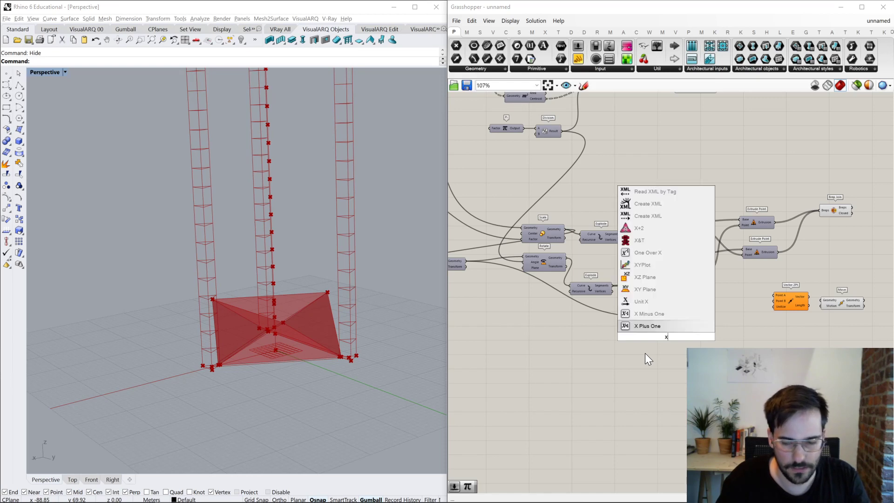
pyautogui.press('Up')
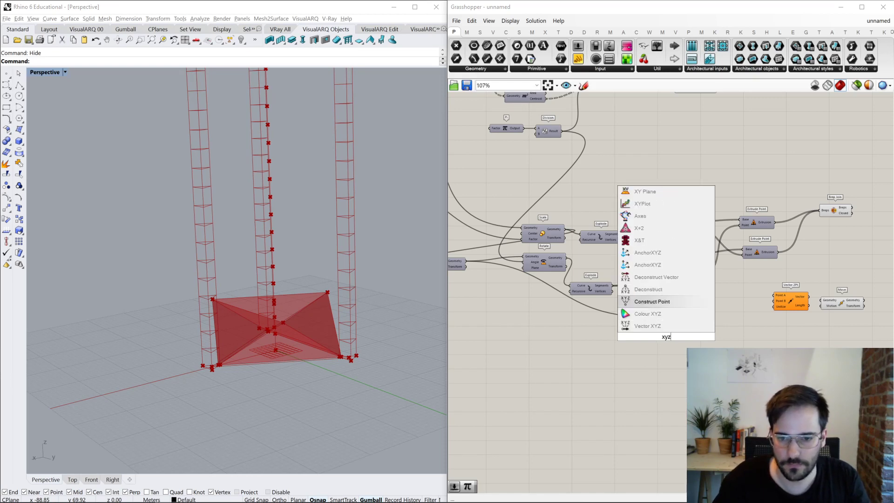
pyautogui.press('Return')
# Arrange the components and wire Construct Point's Point into Vector 2Pt's Point A and the Area's Centroid into Point B.
pyautogui.scroll(3, 778, 308)
pyautogui.moveTo(786, 304); pyautogui.dragTo(685, 357)
pyautogui.moveTo(626, 327); pyautogui.dragTo(622, 402)
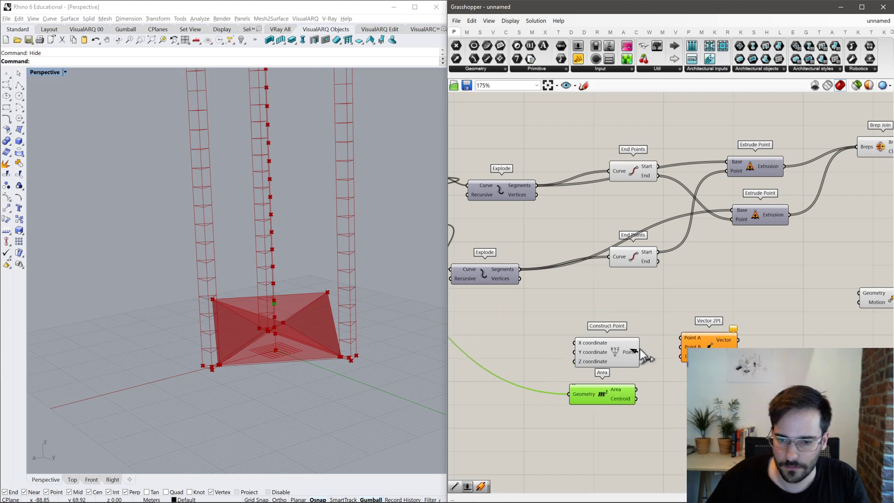
pyautogui.moveTo(639, 389); pyautogui.dragTo(636, 398)
pyautogui.click(712, 345)
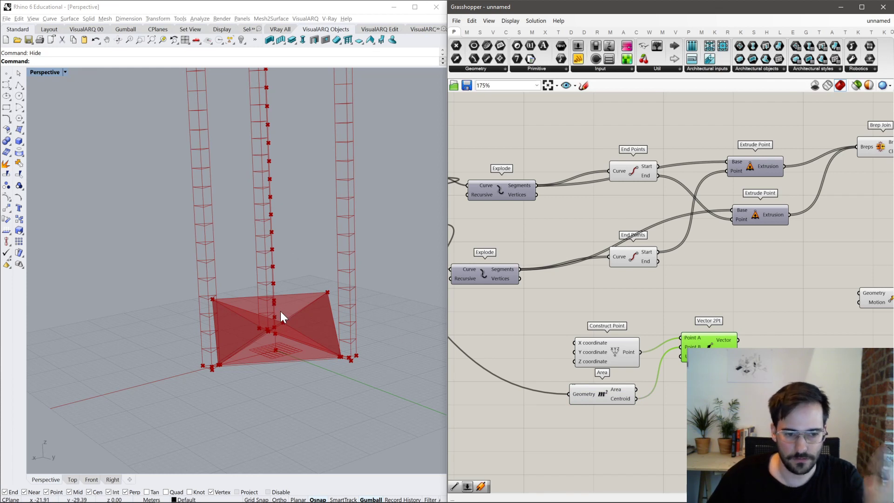
# Wire the Vector output of Vector 2Pt into the new Move's Motion input and Brep Join's Breps into its Geometry input.
pyautogui.moveTo(708, 344); pyautogui.dragTo(539, 345, button='right')
pyautogui.moveTo(569, 340); pyautogui.dragTo(690, 300)
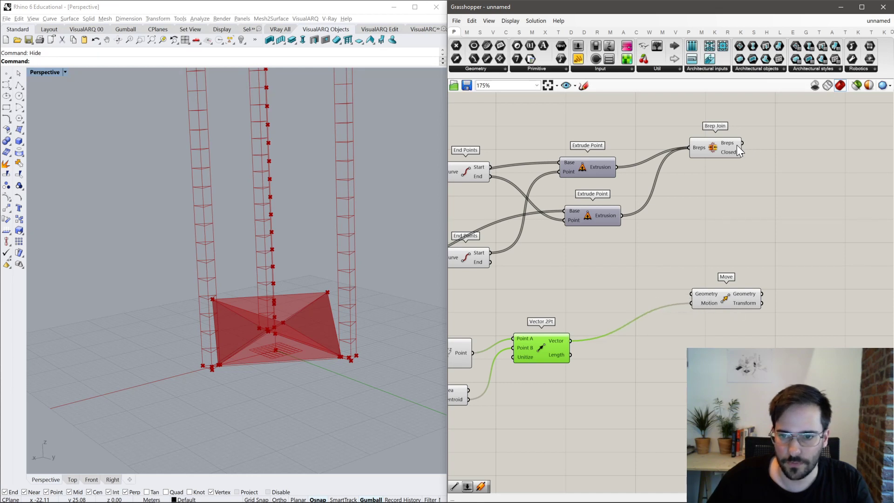
pyautogui.moveTo(742, 144); pyautogui.dragTo(691, 295)
pyautogui.click(725, 298)
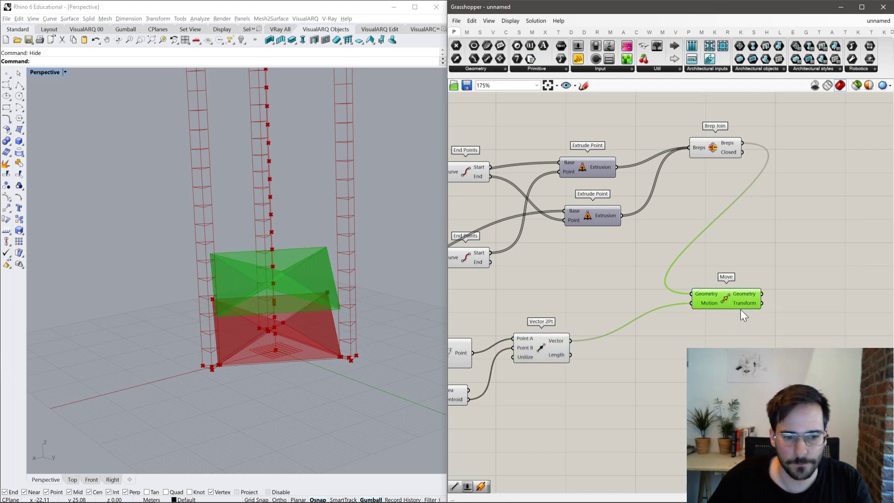
# Add a Rotate component and place it above and just beyond the Move component.
pyautogui.moveTo(733, 330); pyautogui.dragTo(664, 366, button='right')
pyautogui.moveTo(662, 336); pyautogui.dragTo(685, 343)
pyautogui.doubleClick(677, 367)
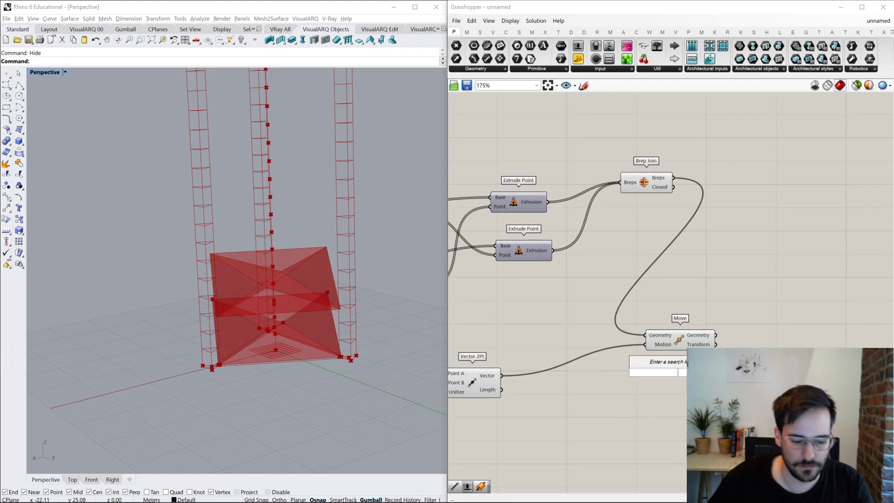
pyautogui.write('tor')
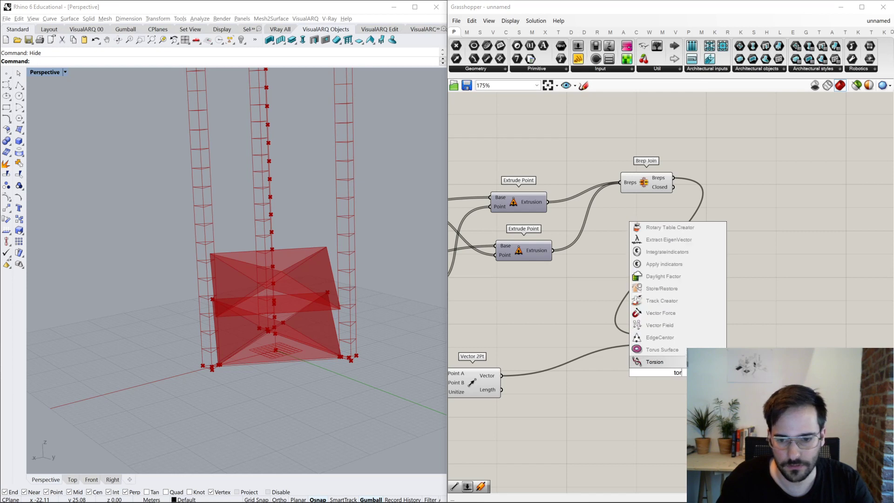
pyautogui.press('BackSpace')
pyautogui.press('BackSpace')
pyautogui.press('BackSpace')
pyautogui.write('rotat')
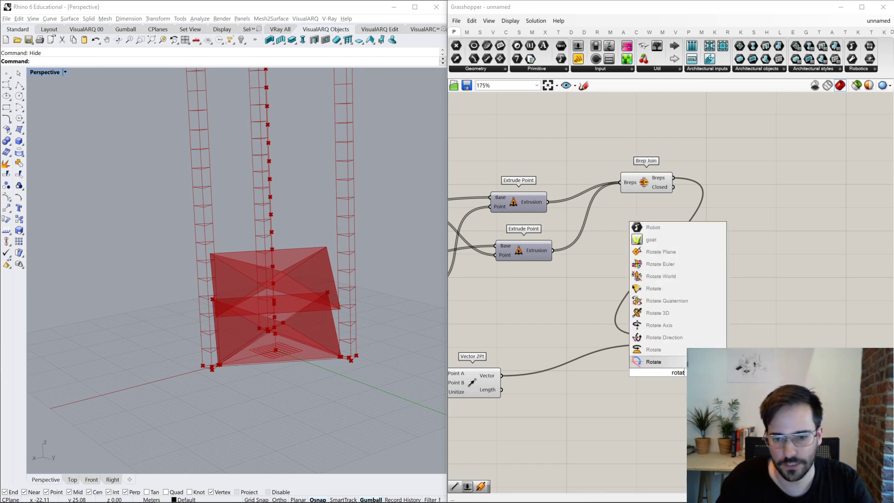
pyautogui.press('Return')
pyautogui.moveTo(677, 372); pyautogui.dragTo(757, 261)
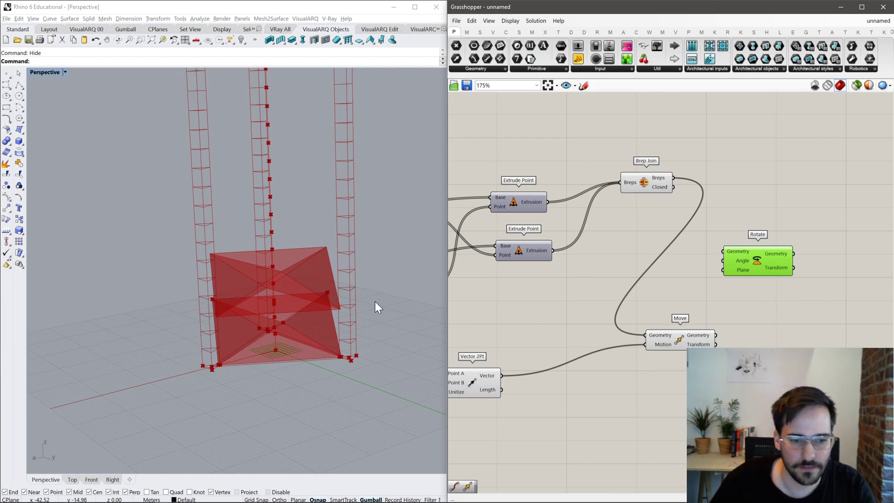
# Wire the Move's Geometry into the new Rotate's Geometry input and the Pi Division's Result into its Angle input.
pyautogui.moveTo(376, 301); pyautogui.dragTo(373, 304, button='right')
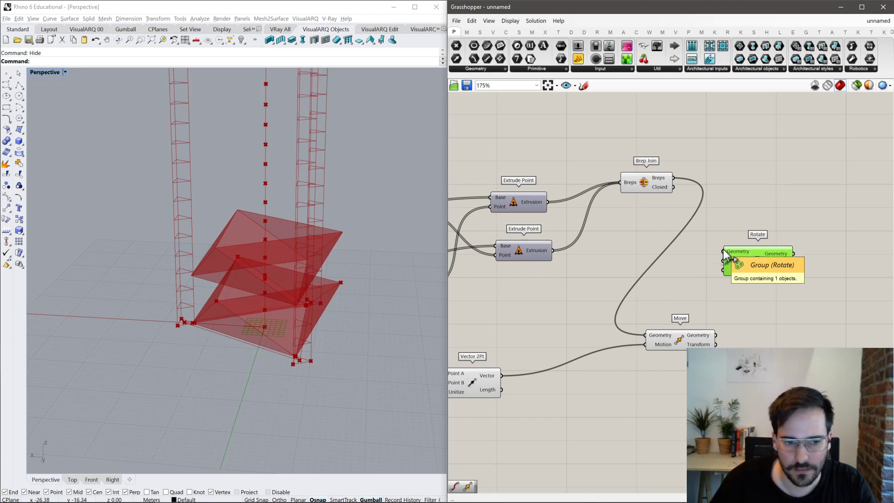
pyautogui.moveTo(723, 251); pyautogui.dragTo(716, 336)
pyautogui.moveTo(716, 326); pyautogui.dragTo(683, 427, button='right')
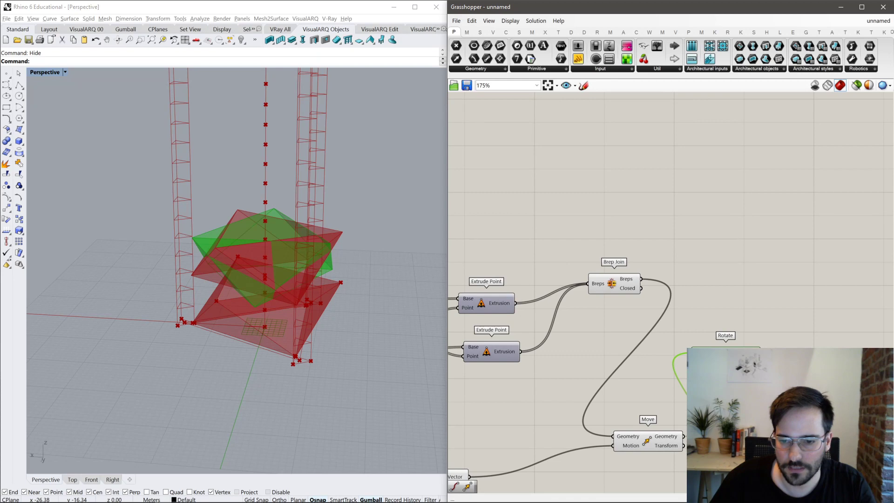
pyautogui.scroll(-5, 809, 348)
pyautogui.scroll(6, 556, 274)
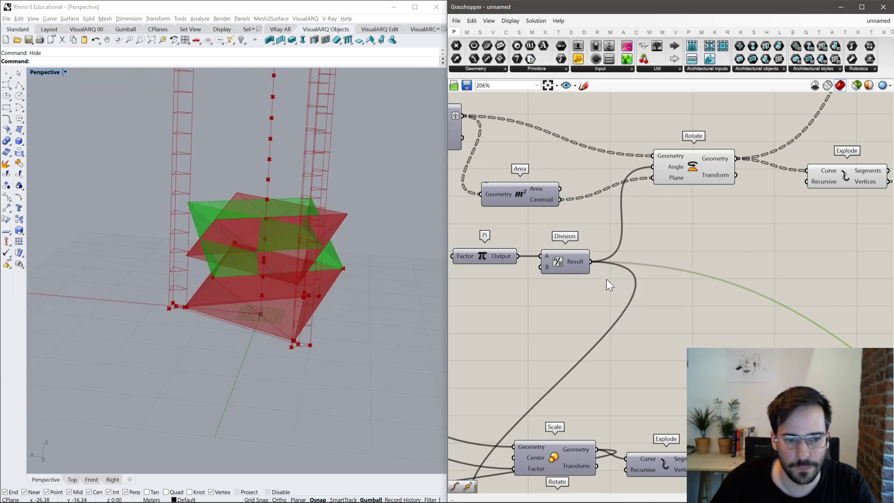
pyautogui.scroll(-4, 607, 280)
# Turn off the preview of the Brep Join and Move components.
pyautogui.moveTo(763, 351); pyautogui.dragTo(658, 290, button='right')
pyautogui.scroll(1, 722, 360)
pyautogui.moveTo(753, 394); pyautogui.dragTo(679, 208)
pyautogui.middleClick(679, 209)
pyautogui.click(715, 178)
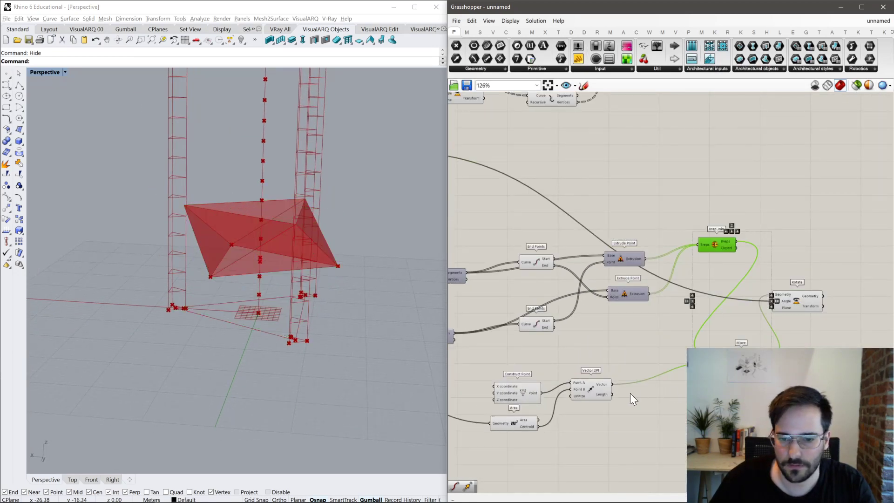
# Turn the preview of the Brep Join component back on.
pyautogui.click(734, 223)
pyautogui.click(722, 250)
pyautogui.middleClick(723, 250)
pyautogui.click(741, 229)
pyautogui.click(740, 219)
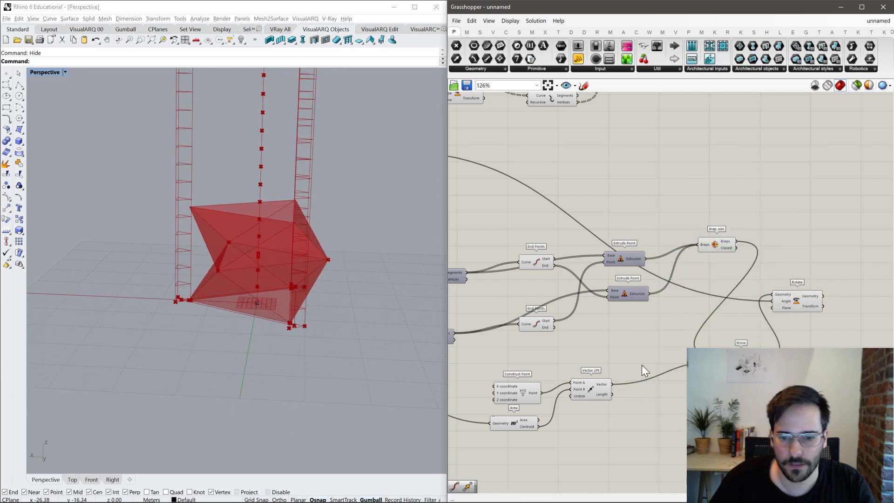
# Turn off the preview of the End Points, Extrude Point, Construct Point, Area and Vector 2Pt components.
pyautogui.moveTo(613, 448); pyautogui.dragTo(506, 228)
pyautogui.middleClick(507, 228)
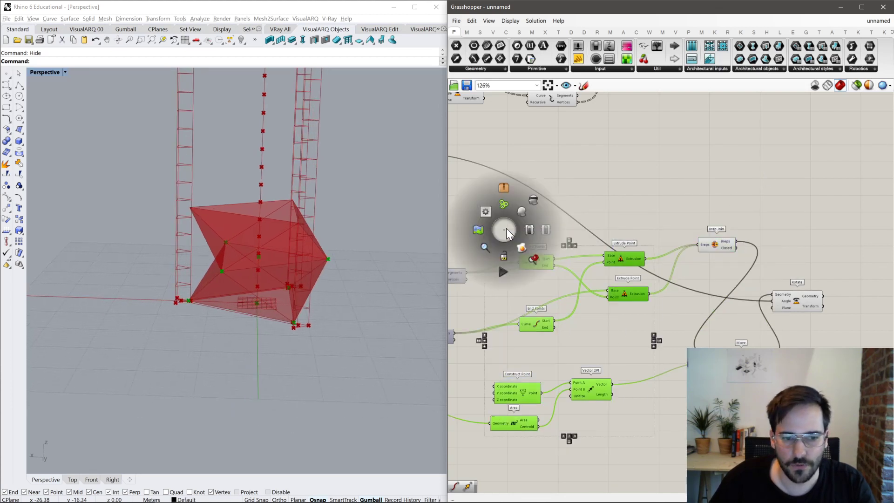
pyautogui.click(533, 201)
pyautogui.click(641, 188)
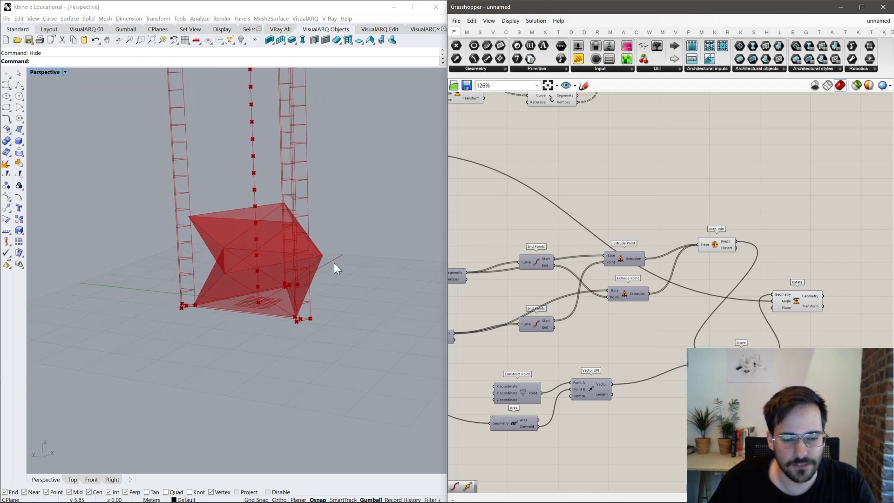
# Reposition the Rotate component farther from Move and shift Brep Join farther from the Extrude Point components.
pyautogui.moveTo(800, 300); pyautogui.dragTo(869, 316)
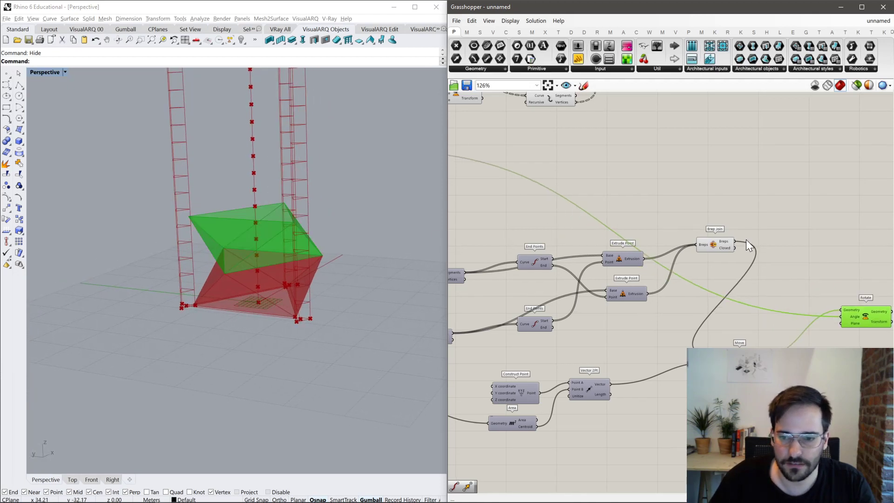
pyautogui.moveTo(708, 248); pyautogui.dragTo(751, 266)
pyautogui.moveTo(789, 291); pyautogui.dragTo(696, 275, button='right')
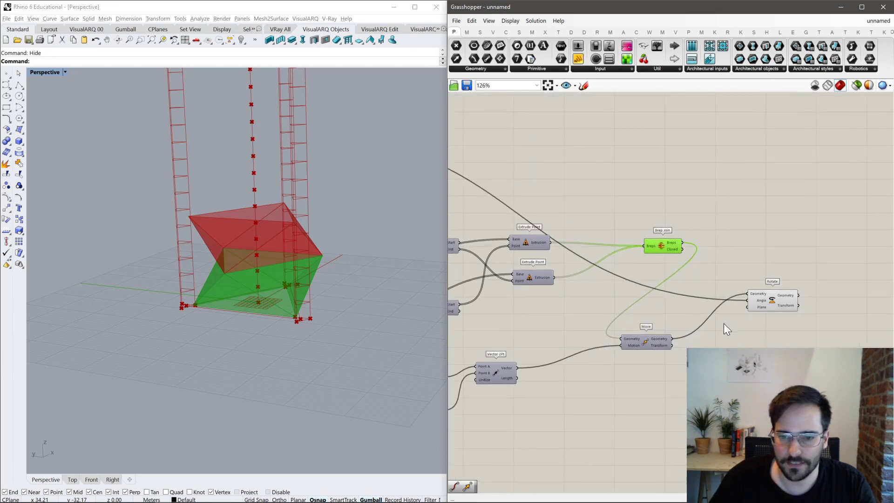
pyautogui.click(689, 314)
pyautogui.moveTo(327, 229); pyautogui.dragTo(321, 254, button='right')
pyautogui.scroll(-5, 320, 253)
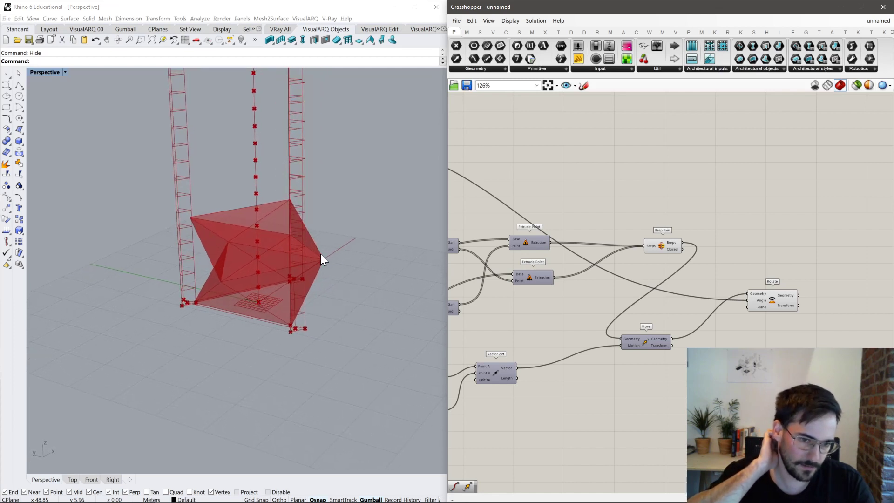
pyautogui.scroll(-5, 320, 253)
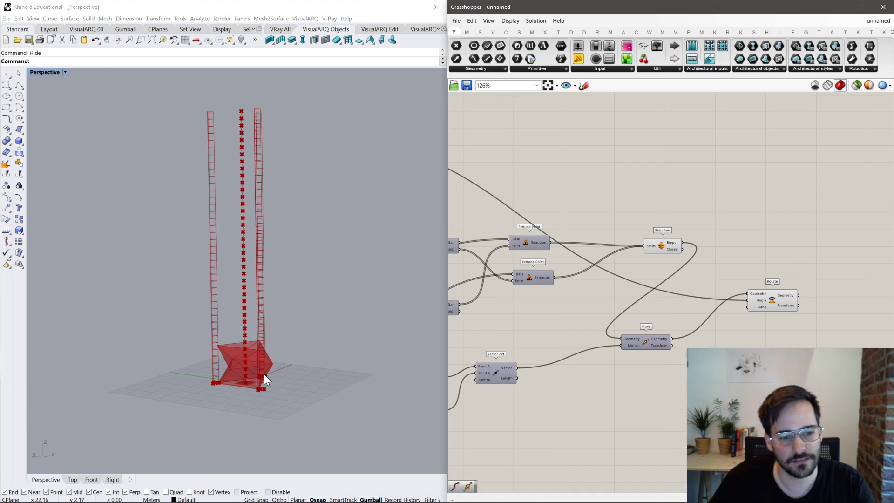
pyautogui.scroll(5, 250, 365)
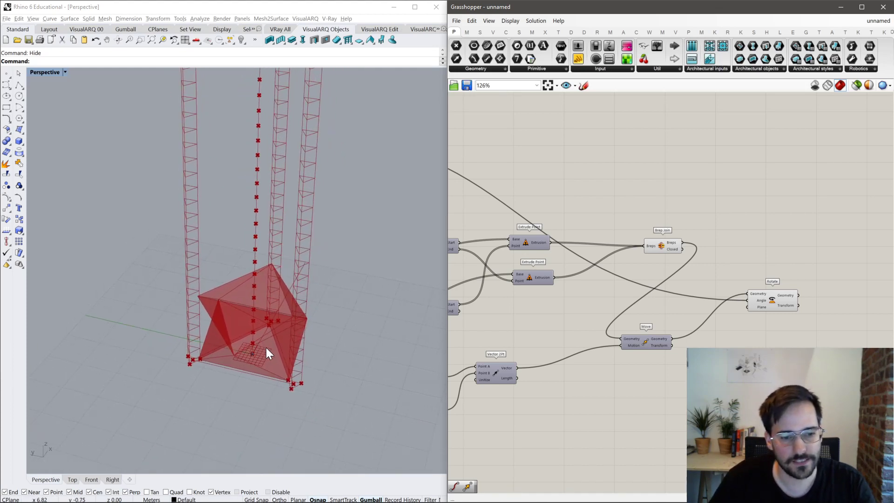
pyautogui.moveTo(267, 342)
pyautogui.mouseDown(button='right')
pyautogui.moveTo(281, 294)
pyautogui.moveTo(278, 334)
pyautogui.moveTo(261, 345)
pyautogui.mouseUp(button='right')
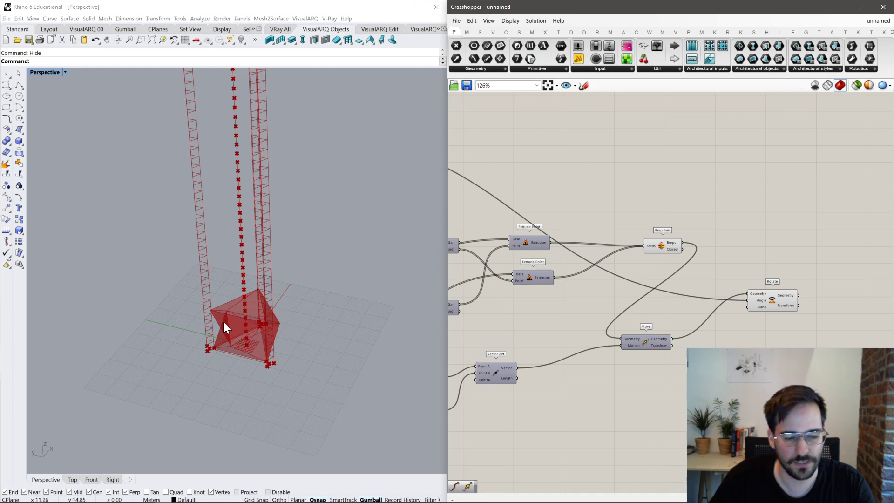
# Move the Brep Join component directly above the Move component on the canvas.
pyautogui.moveTo(665, 245); pyautogui.dragTo(652, 300)
pyautogui.moveTo(647, 303); pyautogui.dragTo(573, 259, button='right')
pyautogui.moveTo(573, 258); pyautogui.dragTo(566, 264)
# Add a Mirror component to the canvas and place it in the free space below the Rotate component.
pyautogui.click(630, 325)
pyautogui.doubleClick(630, 321)
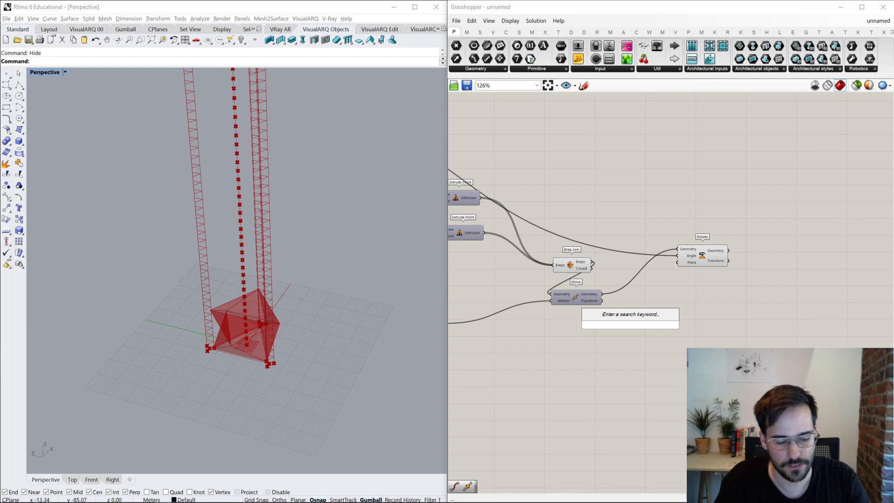
pyautogui.write('mirror')
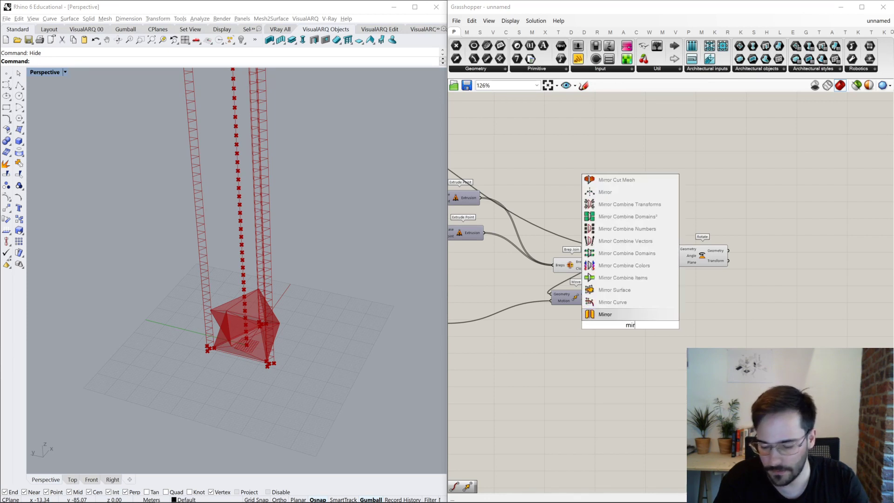
pyautogui.press('Return')
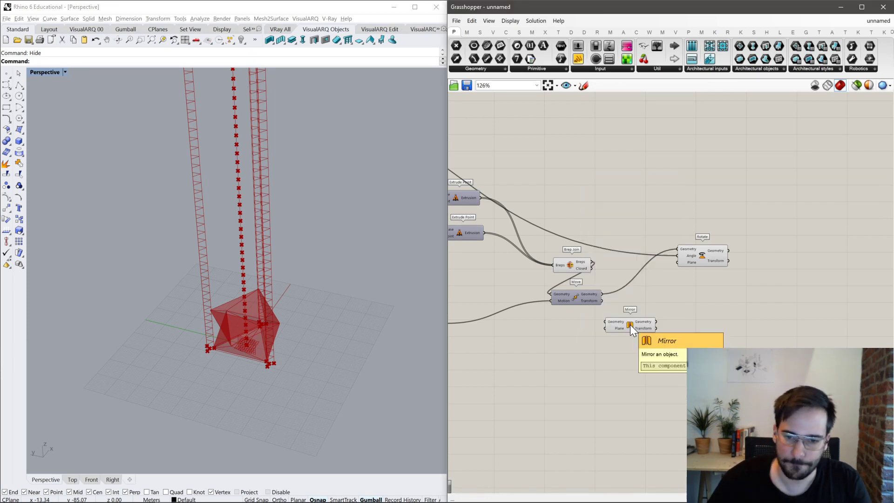
pyautogui.moveTo(637, 331); pyautogui.dragTo(677, 373)
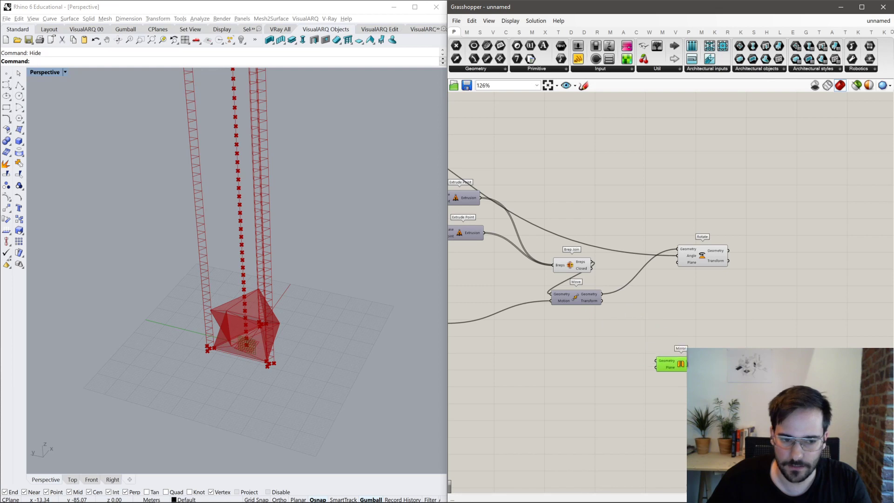
# Add a Merge component after Rotate, feeding the Brep Join breps into D1 and the rotated geometry into D2.
pyautogui.doubleClick(661, 318)
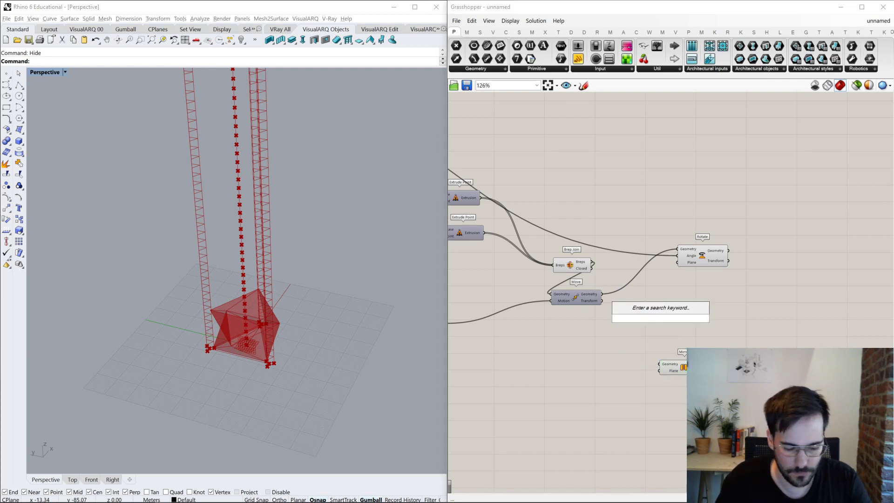
pyautogui.write('merge')
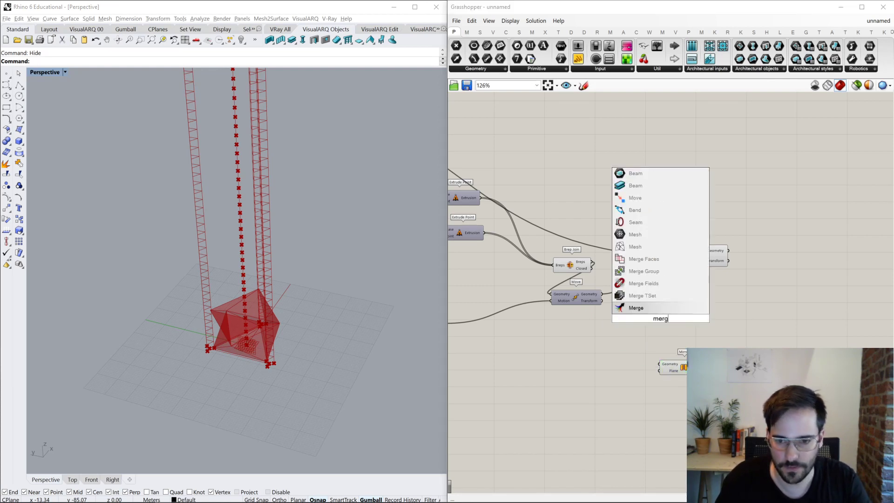
pyautogui.press('Return')
pyautogui.moveTo(600, 269); pyautogui.dragTo(686, 260)
pyautogui.moveTo(670, 318); pyautogui.dragTo(779, 261)
# Turn off the preview of the Brep Join, Move and Rotate components and place Mirror below Merge.
pyautogui.moveTo(714, 302); pyautogui.dragTo(571, 215)
pyautogui.middleClick(608, 199)
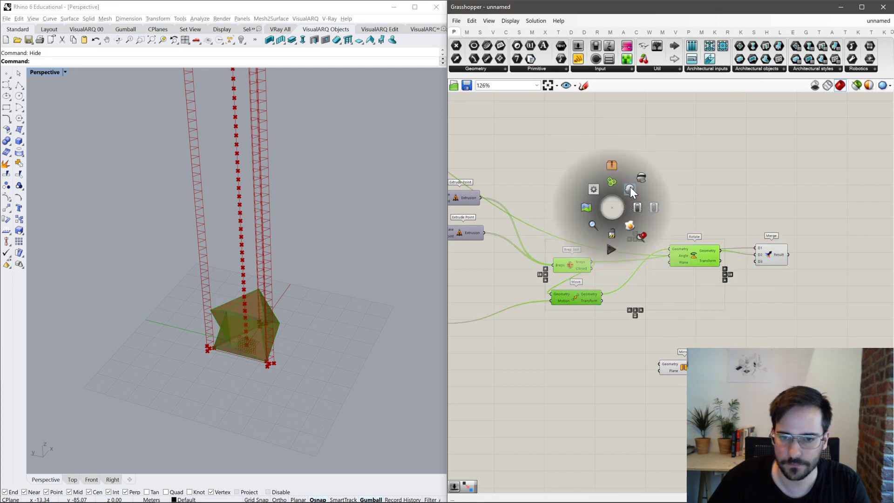
pyautogui.moveTo(688, 364); pyautogui.dragTo(794, 292)
pyautogui.click(800, 252)
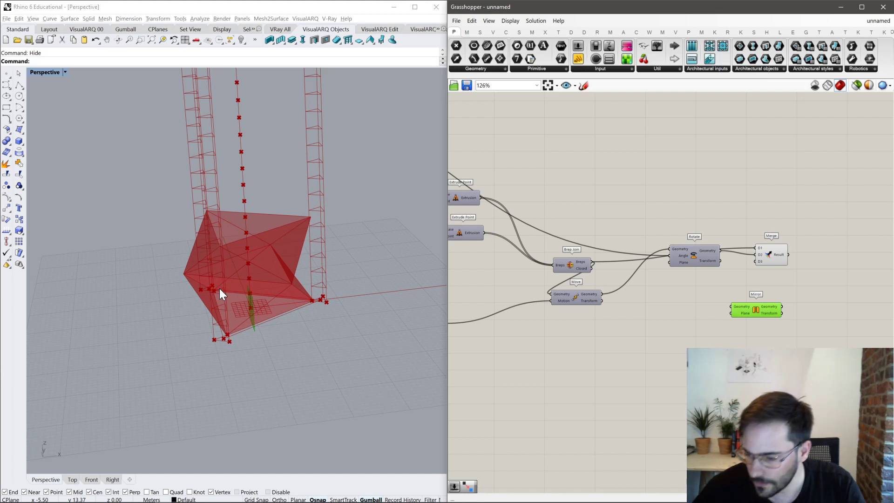
# Add an XZ Plane component ahead of the Mirror component.
pyautogui.click(622, 349)
pyautogui.doubleClick(622, 348)
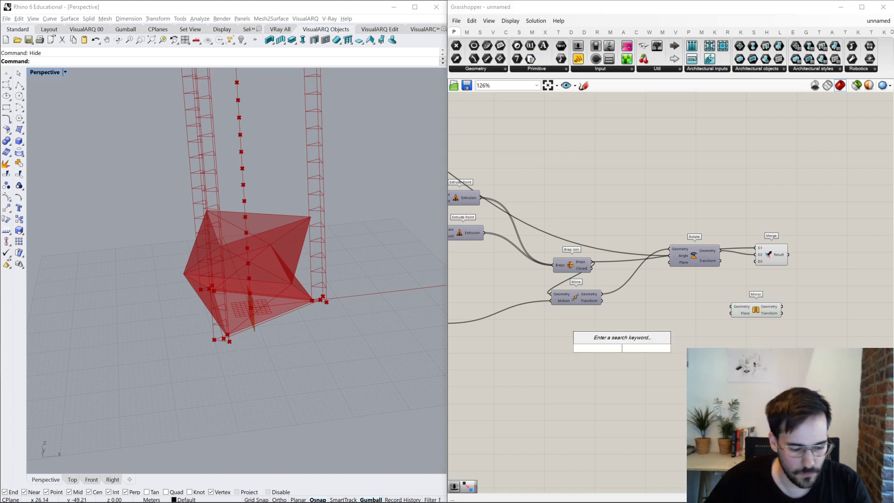
pyautogui.write('oz')
pyautogui.press('BackSpace')
pyautogui.press('BackSpace')
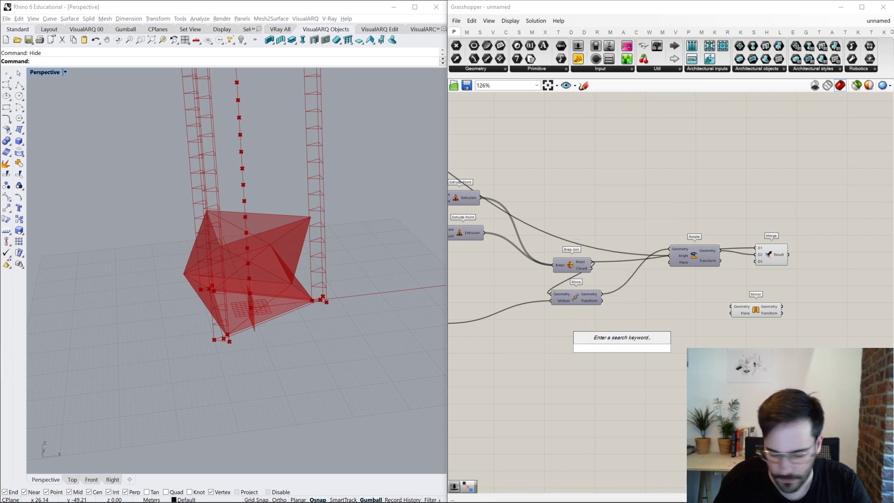
pyautogui.write('xz plane')
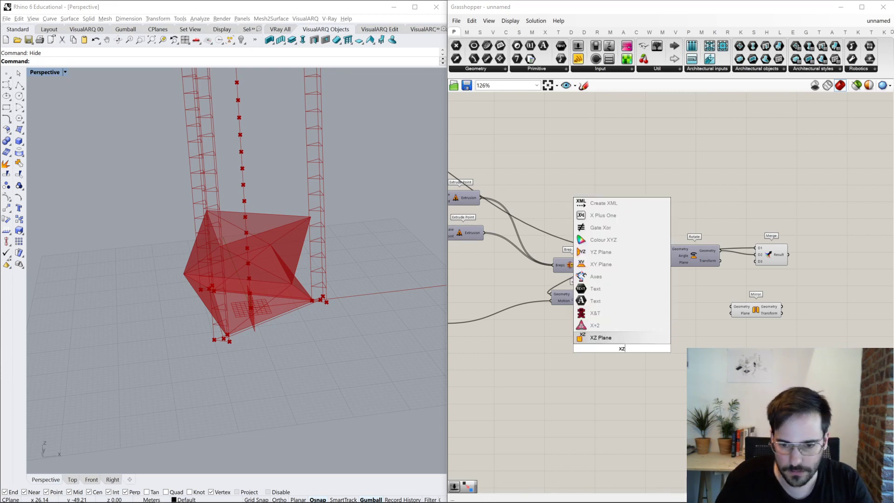
pyautogui.press('Return')
pyautogui.moveTo(632, 353); pyautogui.dragTo(474, 345)
pyautogui.scroll(3, 742, 309)
pyautogui.scroll(1, 742, 309)
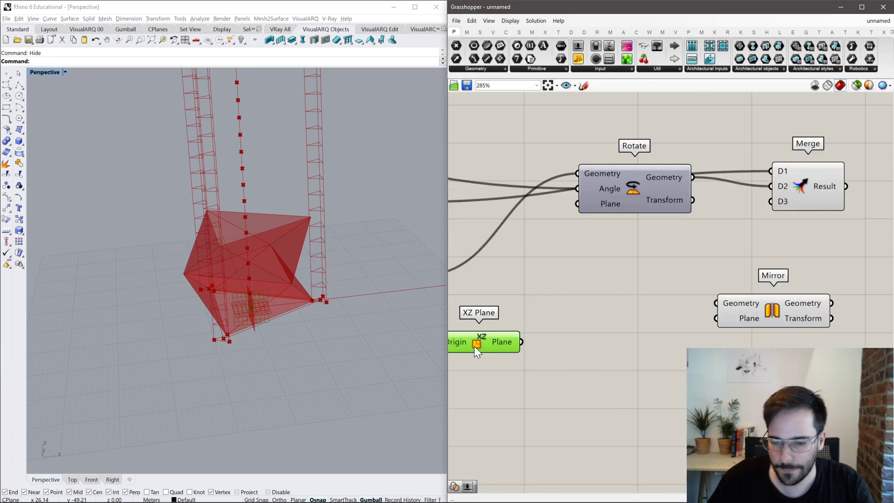
# Wire the Merge result into Mirror's Geometry input and the XZ Plane into its Plane input, then tidy both components' positions.
pyautogui.scroll(4, 276, 311)
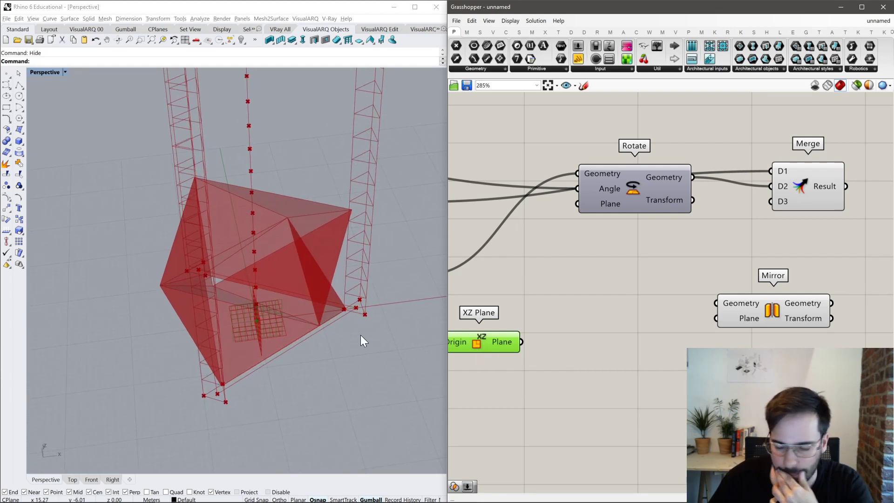
pyautogui.moveTo(522, 342); pyautogui.dragTo(846, 187)
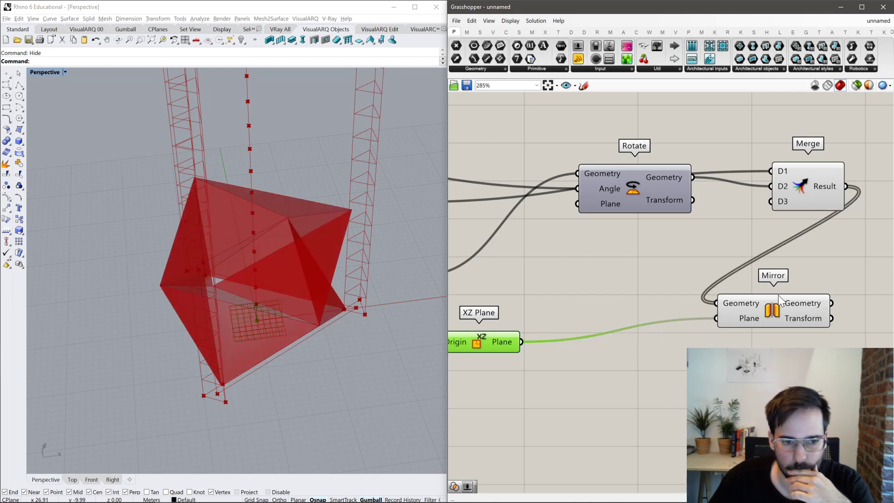
pyautogui.moveTo(769, 314); pyautogui.dragTo(800, 301)
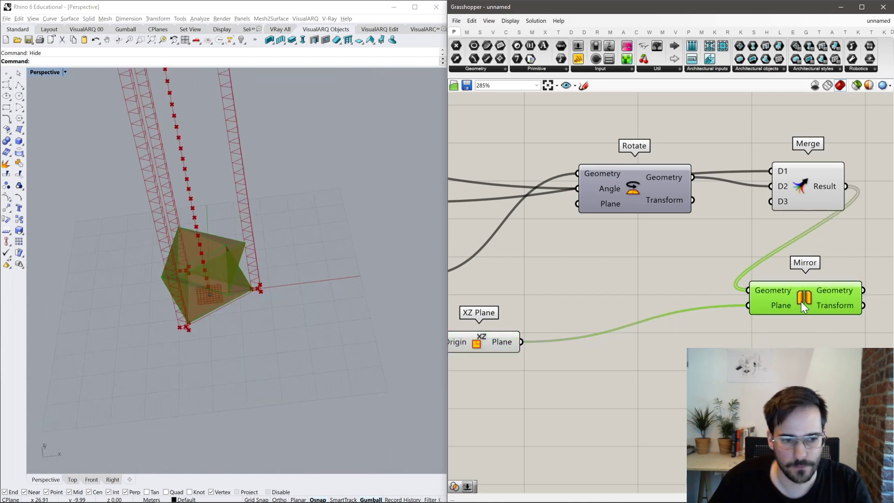
pyautogui.moveTo(496, 343); pyautogui.dragTo(616, 316)
# Add a Construct Plane component below the XZ Plane component.
pyautogui.doubleClick(561, 388)
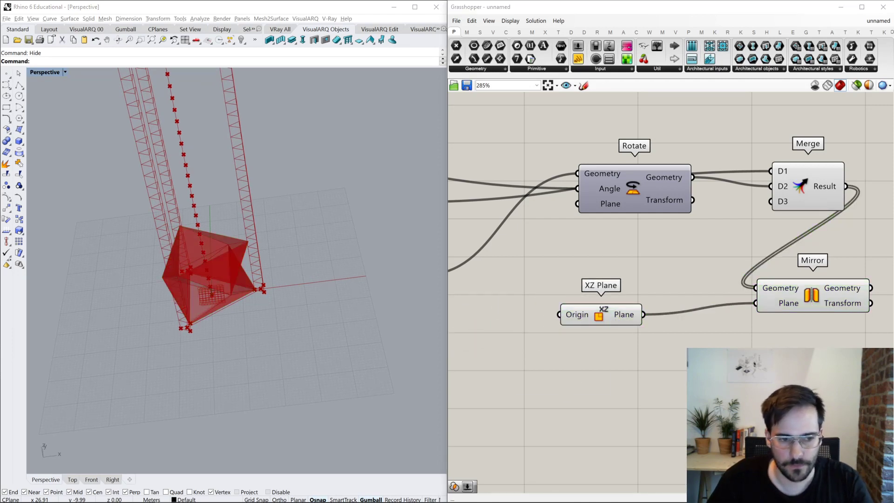
pyautogui.write('co')
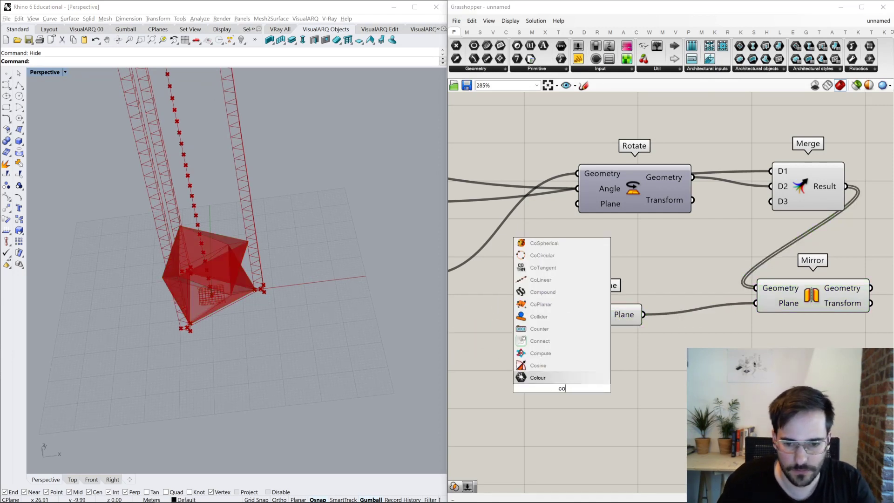
pyautogui.write('nstru')
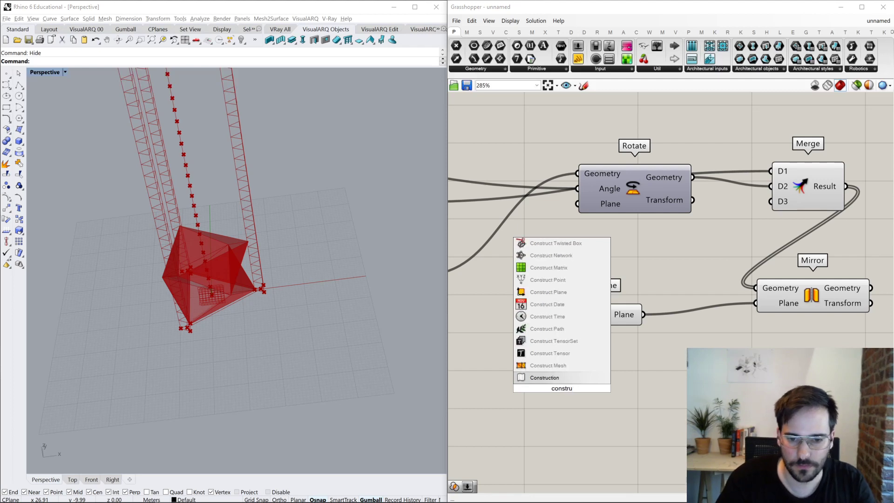
pyautogui.press('Up')
pyautogui.press('Up')
pyautogui.press('Up')
pyautogui.press('Up')
pyautogui.press('Up')
pyautogui.press('Up')
pyautogui.press('Up')
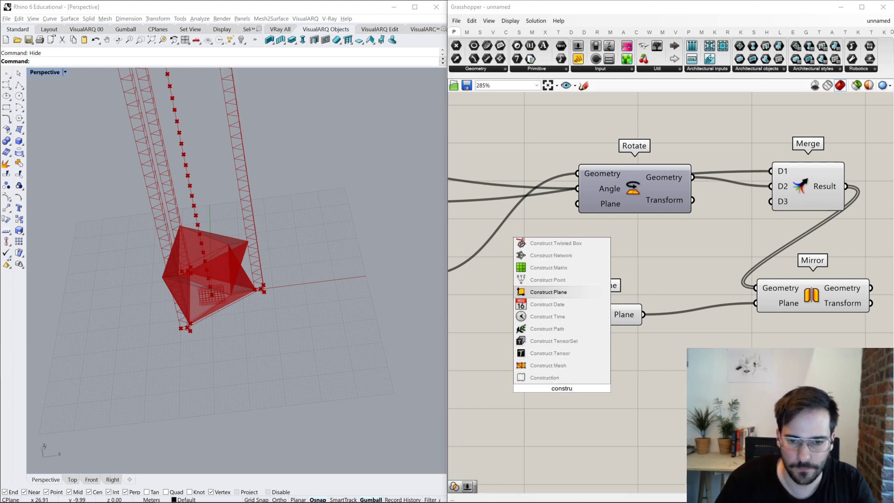
pyautogui.press('Return')
# Delete the XZ Plane and Construct Plane components, checking the Mirror component's geometry in the viewport.
pyautogui.moveTo(642, 252); pyautogui.dragTo(588, 323)
pyautogui.press('Delete')
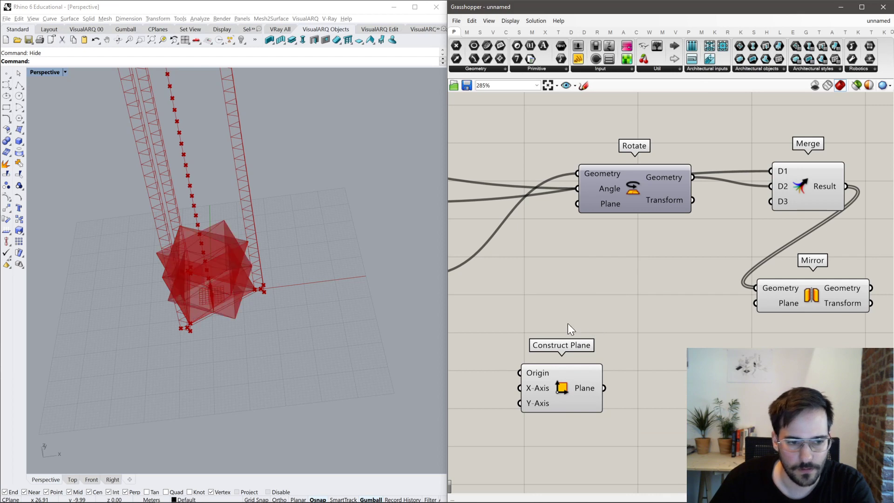
pyautogui.click(825, 294)
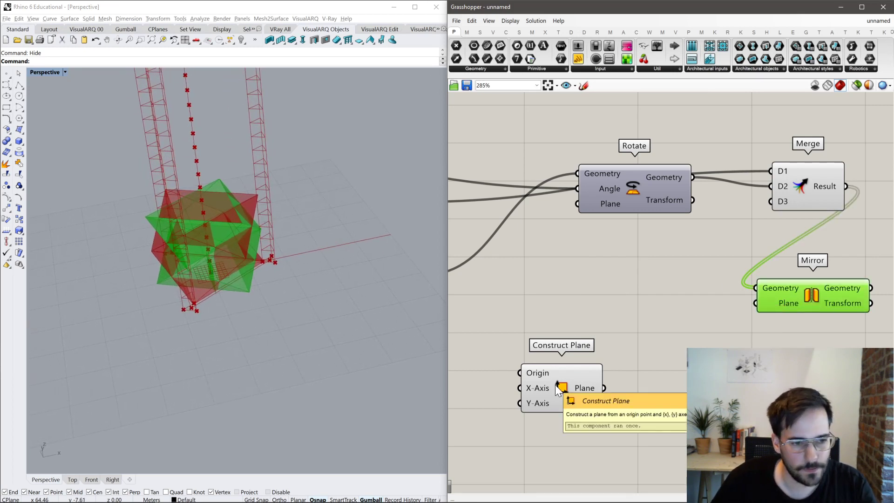
pyautogui.moveTo(578, 303); pyautogui.dragTo(540, 403)
pyautogui.press('Delete')
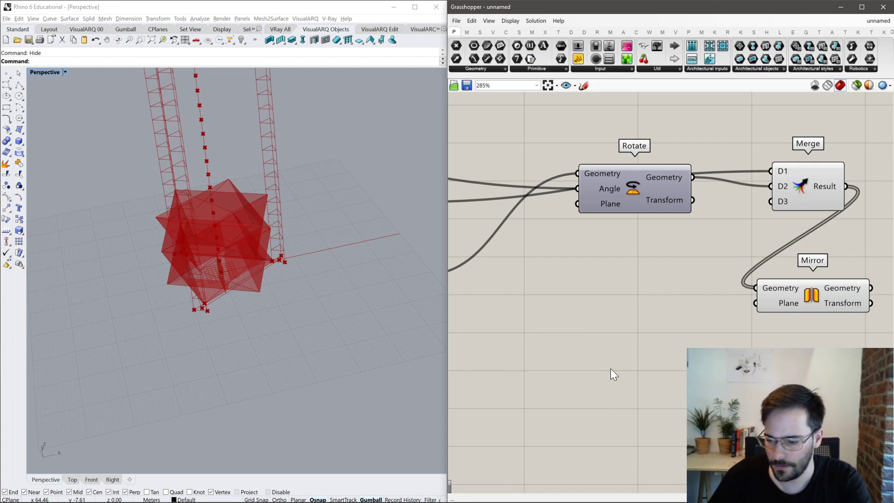
# Add a new XZ Plane component below the existing Rotate component and highlight its plane in the viewport.
pyautogui.doubleClick(612, 354)
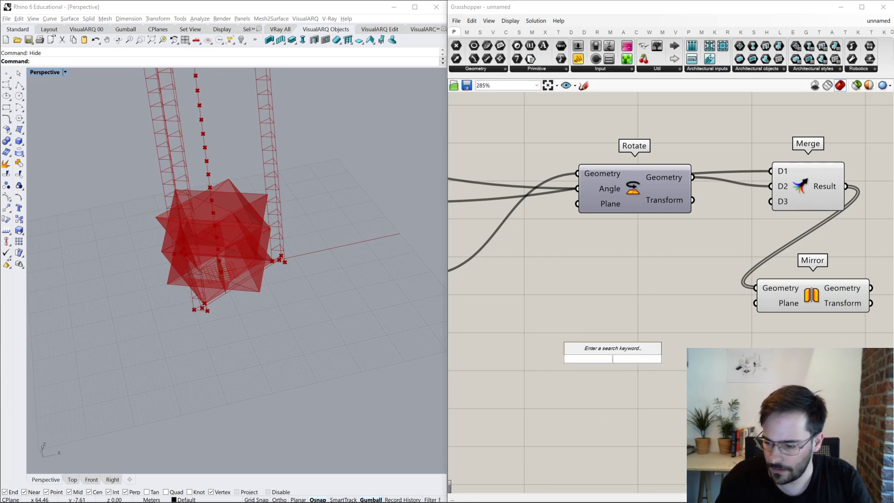
pyautogui.doubleClick(591, 308)
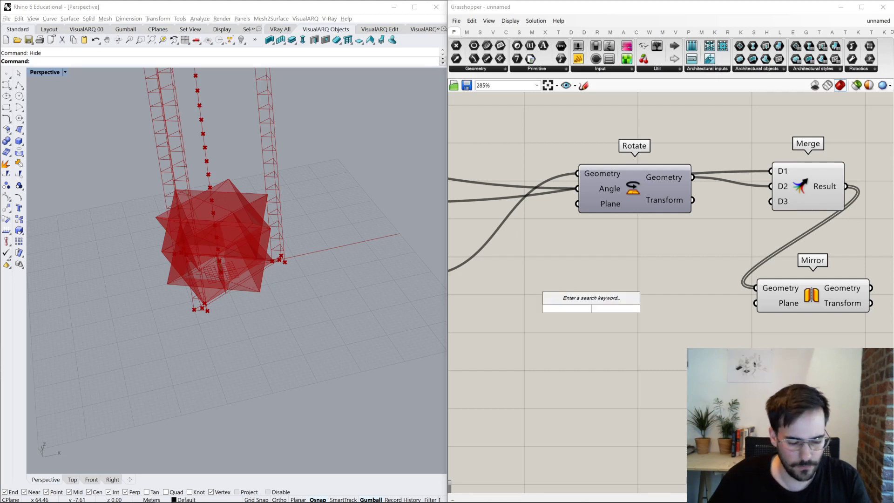
pyautogui.write('o')
pyautogui.press('BackSpace')
pyautogui.write('o')
pyautogui.press('BackSpace')
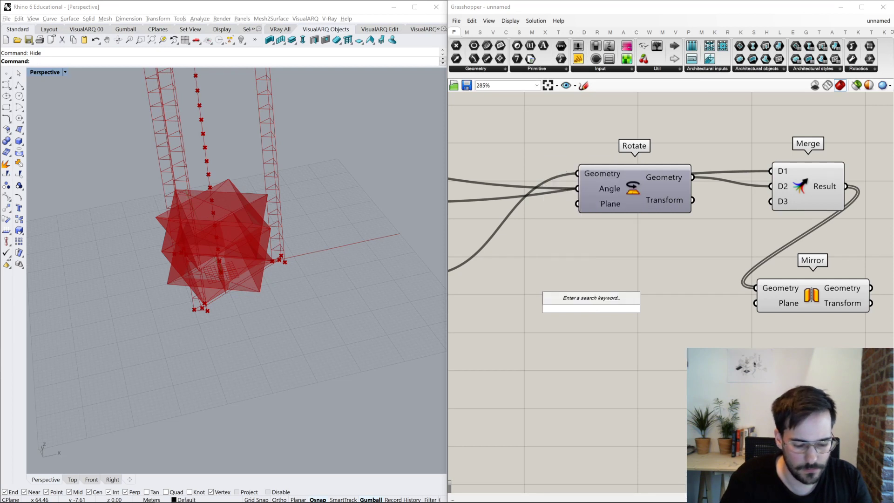
pyautogui.write('o')
pyautogui.press('BackSpace')
pyautogui.write('x')
pyautogui.press('BackSpace')
pyautogui.write('xz')
pyautogui.press('Return')
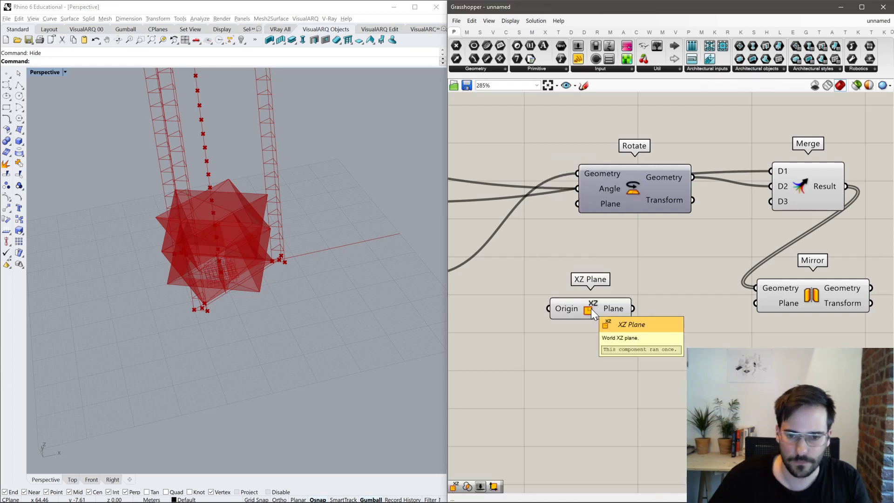
pyautogui.click(591, 308)
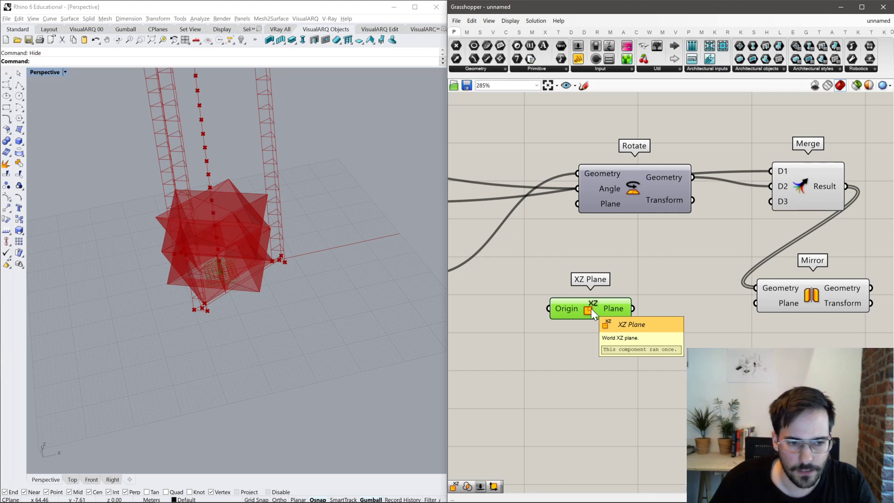
# Add a second Rotate component below the XZ Plane and wire the plane into its Geometry input.
pyautogui.doubleClick(585, 399)
pyautogui.write('r')
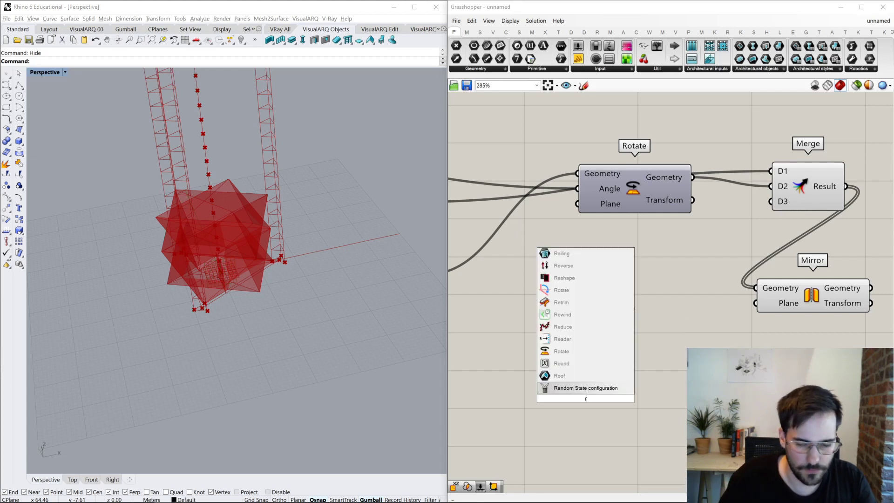
pyautogui.write('o')
pyautogui.press('Up')
pyautogui.press('Up')
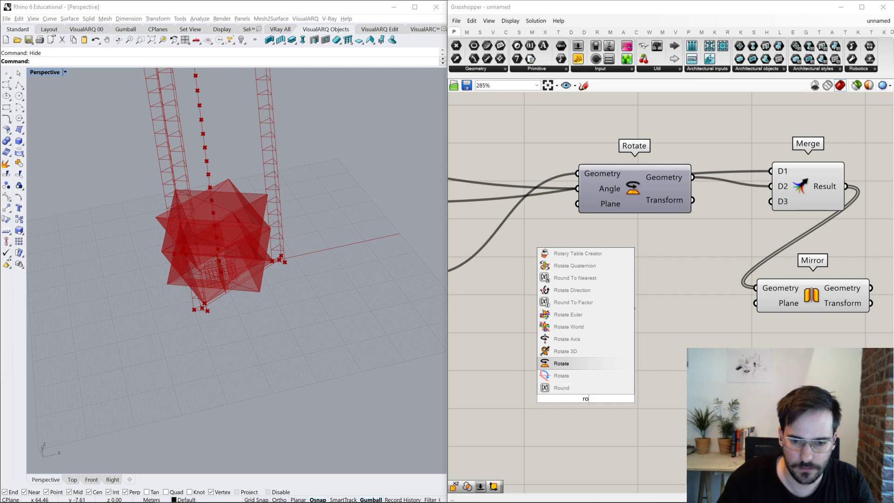
pyautogui.press('Return')
pyautogui.moveTo(633, 308); pyautogui.dragTo(539, 385)
pyautogui.click(550, 400)
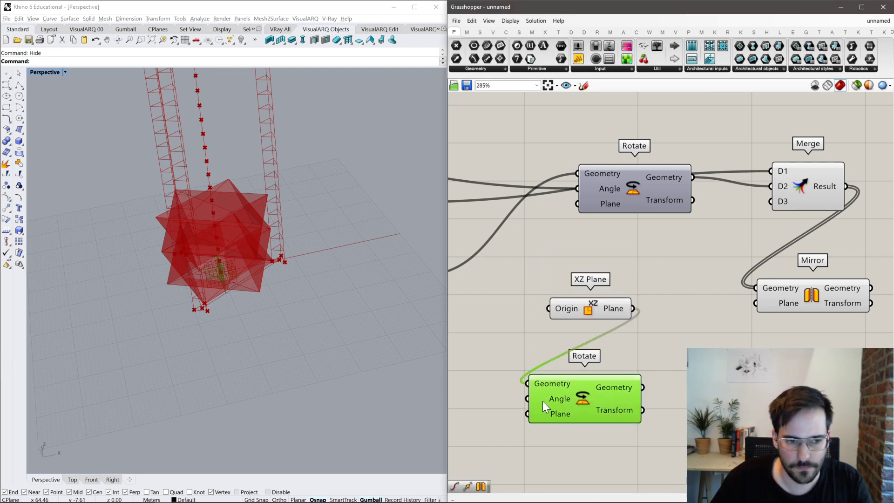
# Wire the upstream rotation angle into the Angle input of the second Rotate component.
pyautogui.scroll(-5, 703, 413)
pyautogui.moveTo(633, 408); pyautogui.dragTo(517, 278)
pyautogui.scroll(-2, 663, 267)
pyautogui.scroll(2, 474, 252)
pyautogui.moveTo(474, 252); pyautogui.dragTo(446, 240, button='right')
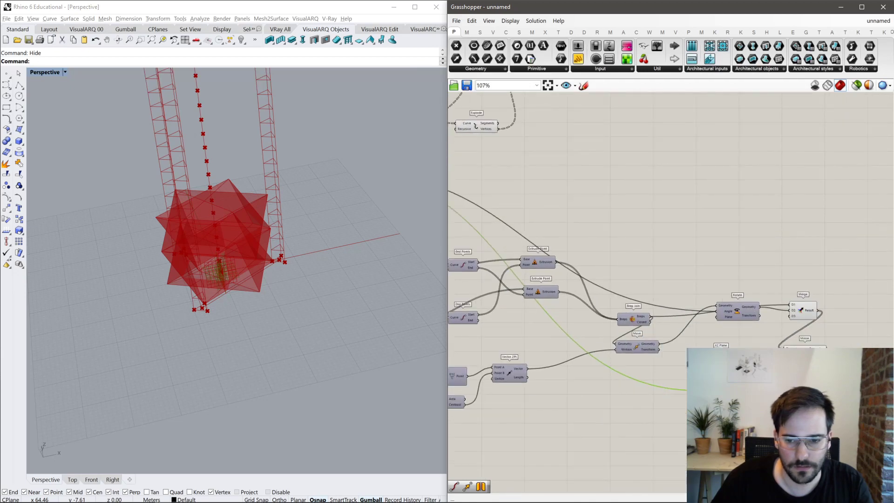
pyautogui.scroll(3, 703, 386)
pyautogui.moveTo(741, 408); pyautogui.dragTo(735, 387)
pyautogui.moveTo(242, 232); pyautogui.dragTo(219, 270, button='right')
pyautogui.scroll(5, 233, 265)
pyautogui.scroll(-5, 219, 270)
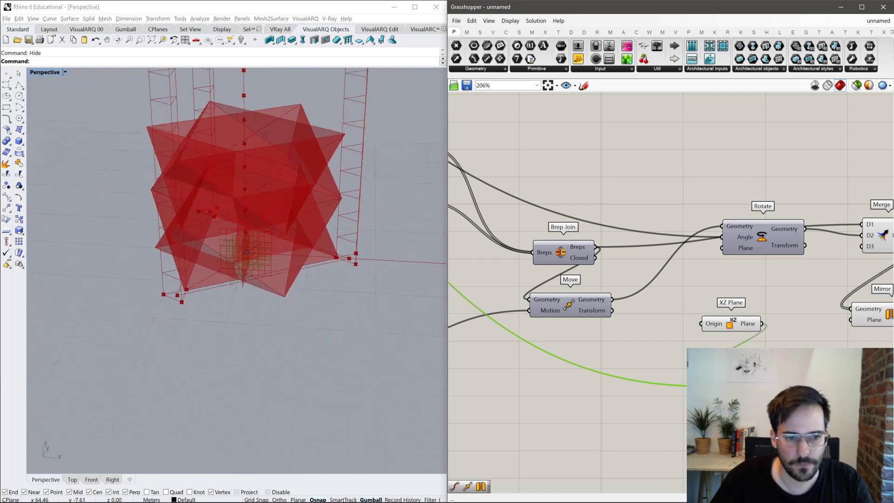
pyautogui.moveTo(767, 397); pyautogui.dragTo(613, 399, button='right')
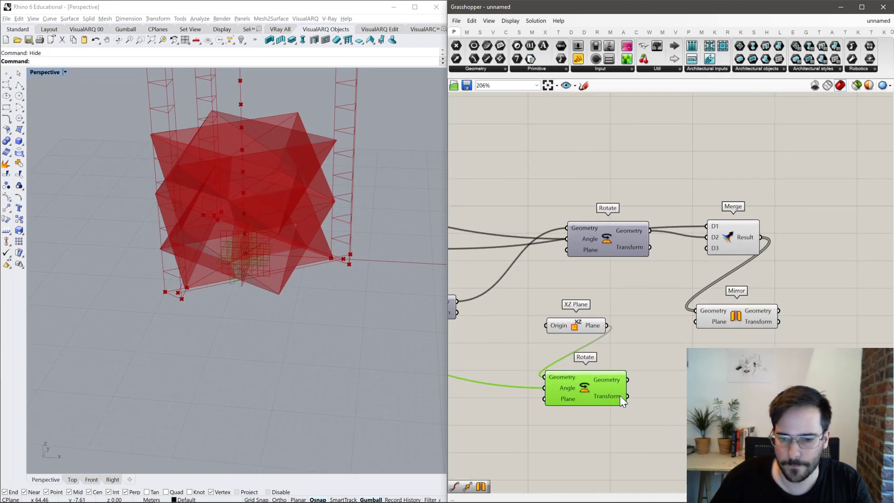
# Try the rotated XZ plane as the Mirror's Plane input, and delete the XZ Plane and second Rotate components.
pyautogui.moveTo(627, 379); pyautogui.dragTo(775, 321)
pyautogui.moveTo(656, 436); pyautogui.dragTo(542, 317)
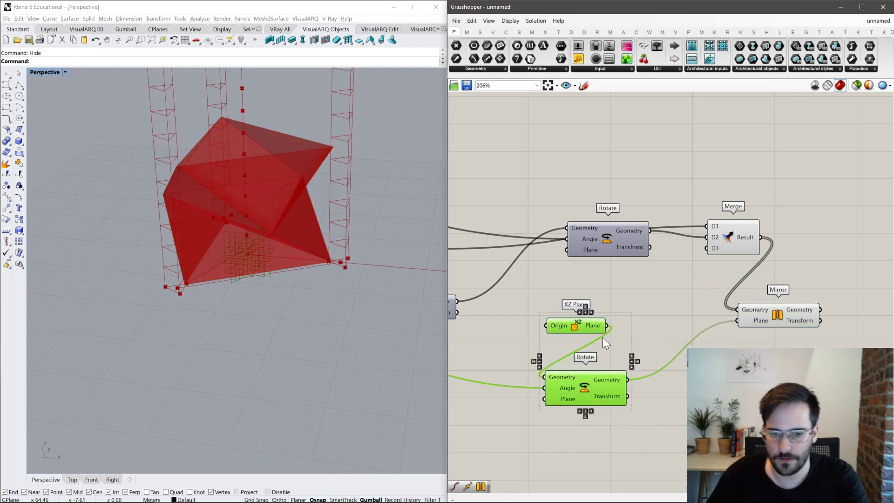
pyautogui.press('Delete')
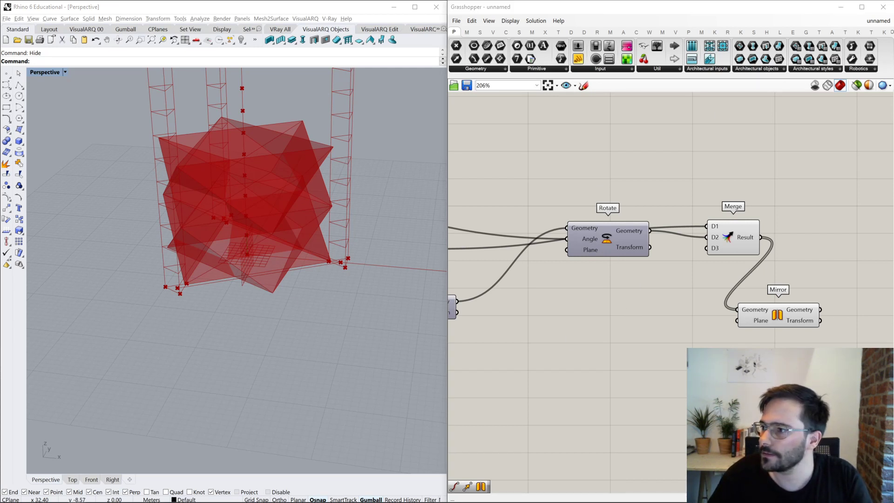
# Switch to the Examples_1_Kikutake-Tower definition and examine how its Cells construction group is wired.
pyautogui.moveTo(893, 361); pyautogui.dragTo(706, 344)
pyautogui.scroll(8, 645, 254)
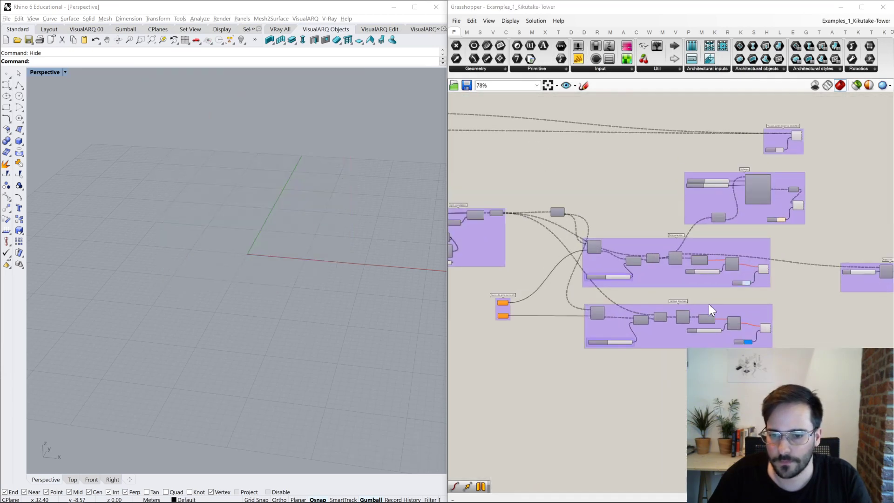
pyautogui.moveTo(596, 278); pyautogui.dragTo(768, 289, button='right')
pyautogui.moveTo(507, 249); pyautogui.dragTo(779, 288, button='right')
pyautogui.moveTo(549, 276); pyautogui.dragTo(706, 281, button='right')
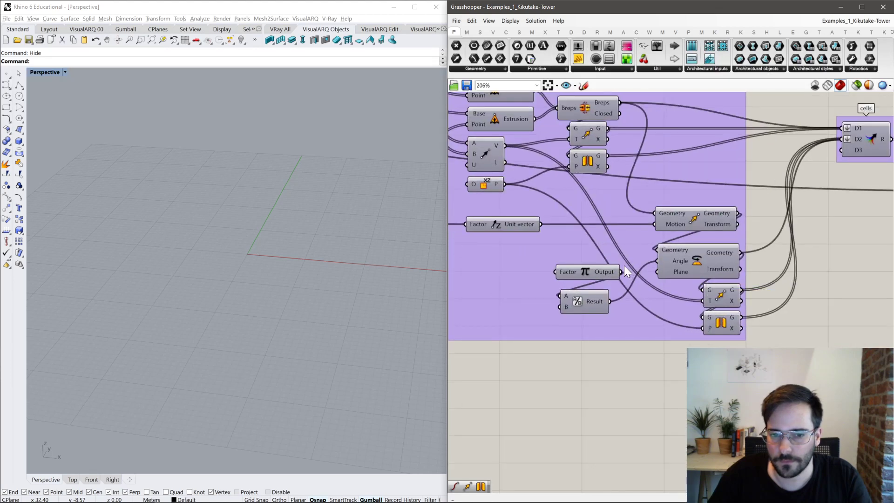
pyautogui.scroll(3, 624, 267)
pyautogui.scroll(-3, 650, 264)
pyautogui.moveTo(554, 276); pyautogui.dragTo(616, 263, button='right')
pyautogui.scroll(-1, 651, 255)
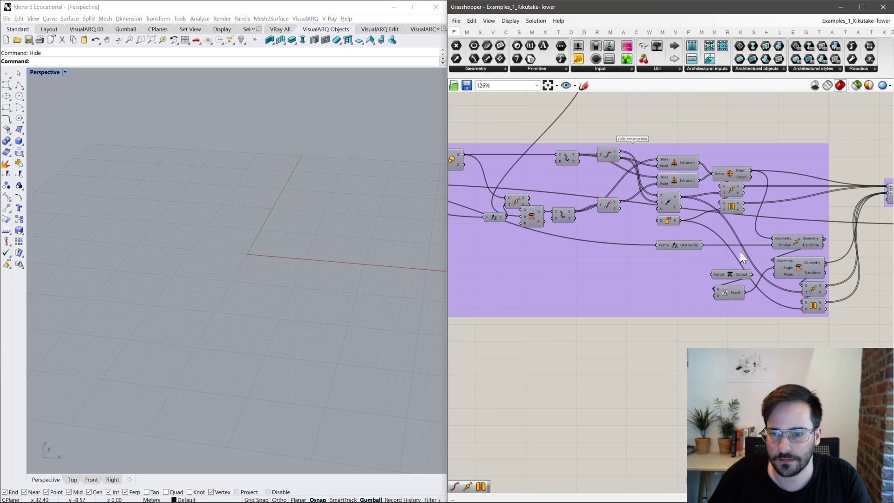
pyautogui.scroll(-3, 727, 251)
pyautogui.moveTo(524, 300); pyautogui.dragTo(828, 169)
pyautogui.scroll(6, 792, 232)
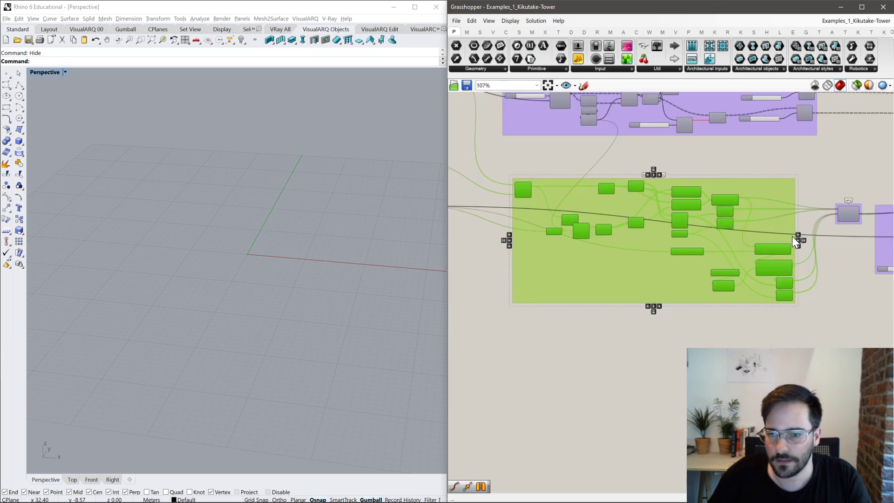
pyautogui.click(808, 328)
pyautogui.scroll(2, 764, 337)
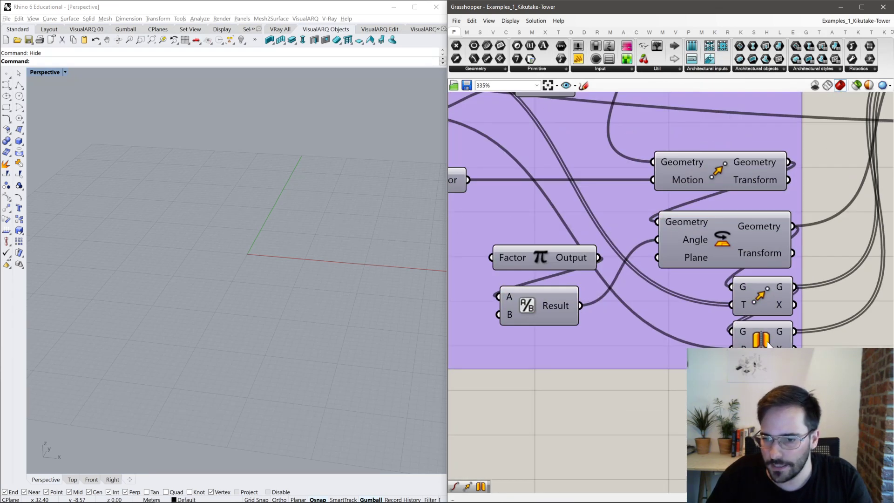
# Trace the connections of the lower Mirror component in the Cells construction group through to the cells Merge.
pyautogui.click(766, 342)
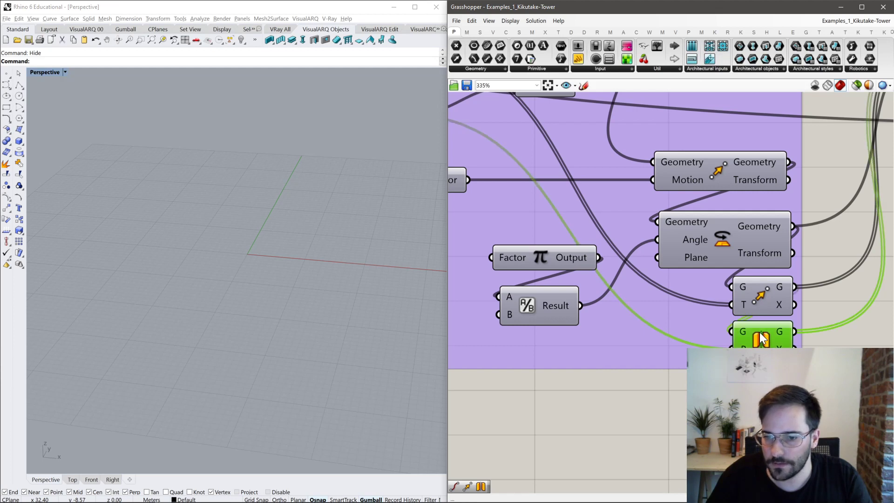
pyautogui.scroll(-6, 760, 339)
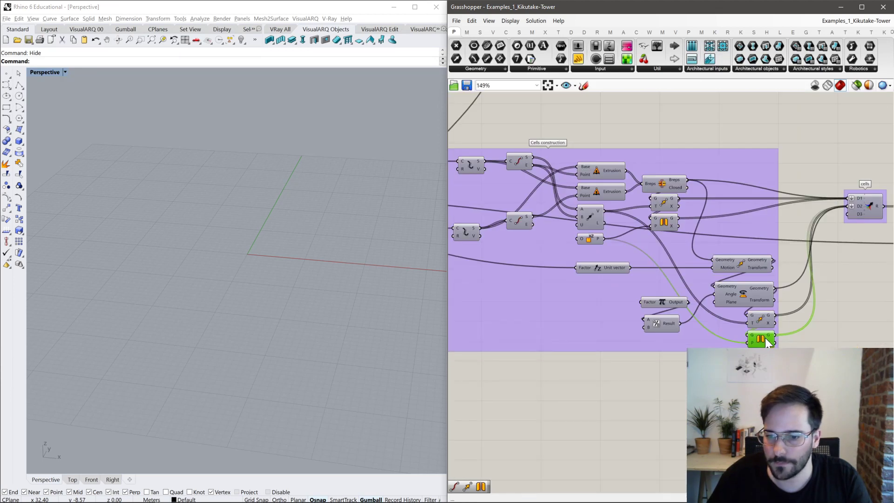
pyautogui.scroll(5, 765, 338)
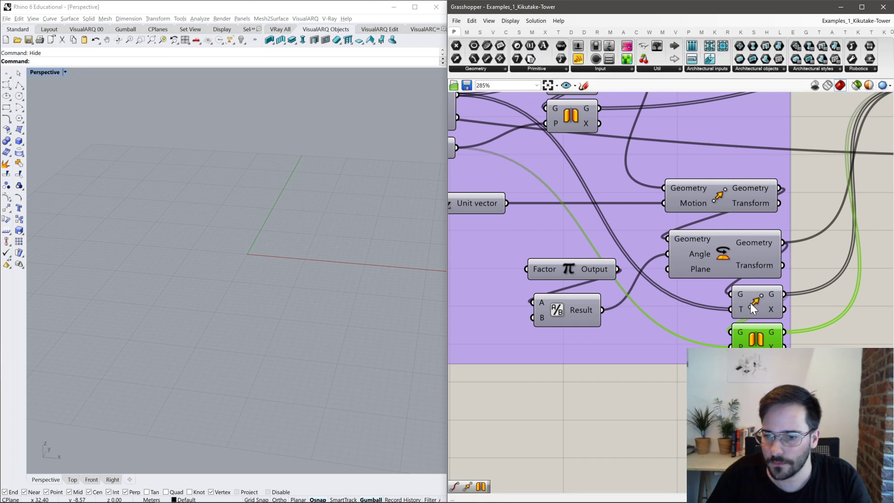
pyautogui.moveTo(748, 340); pyautogui.dragTo(639, 426, button='right')
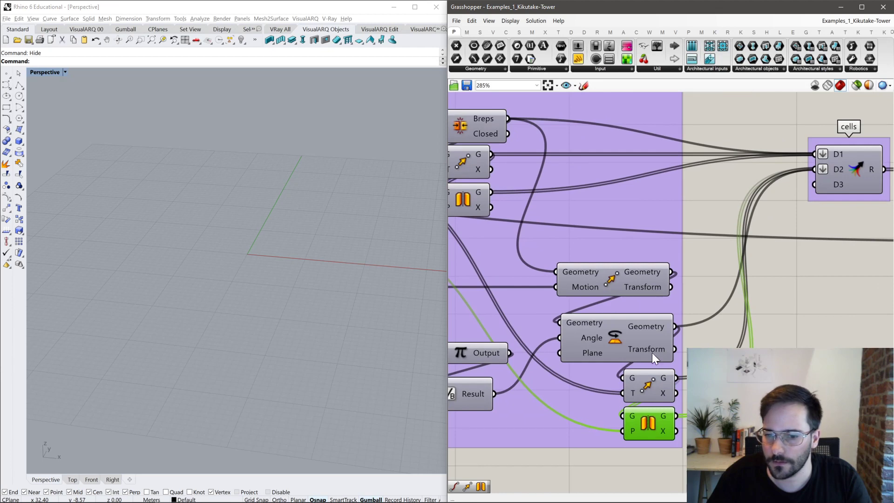
# Examine the Cells population group and how the merged cells feed its Move component.
pyautogui.moveTo(668, 337); pyautogui.dragTo(560, 297, button='right')
pyautogui.scroll(-4, 605, 284)
pyautogui.scroll(4, 663, 222)
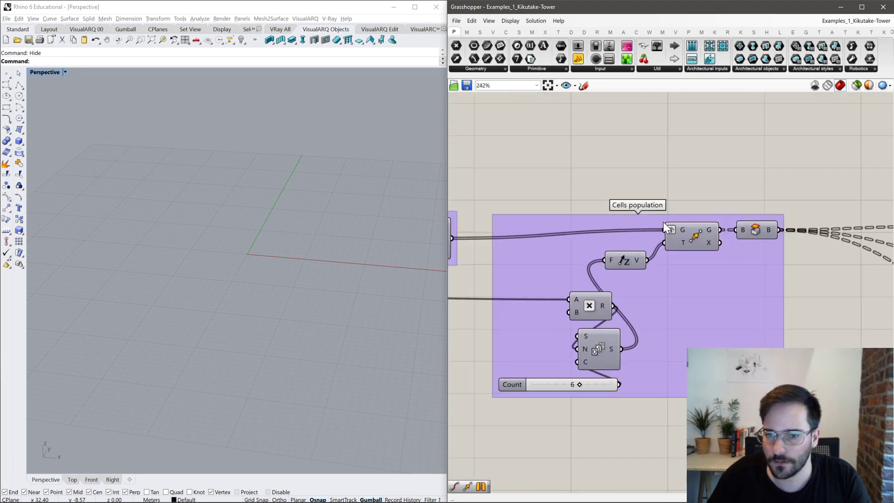
pyautogui.moveTo(593, 255); pyautogui.dragTo(604, 249, button='right')
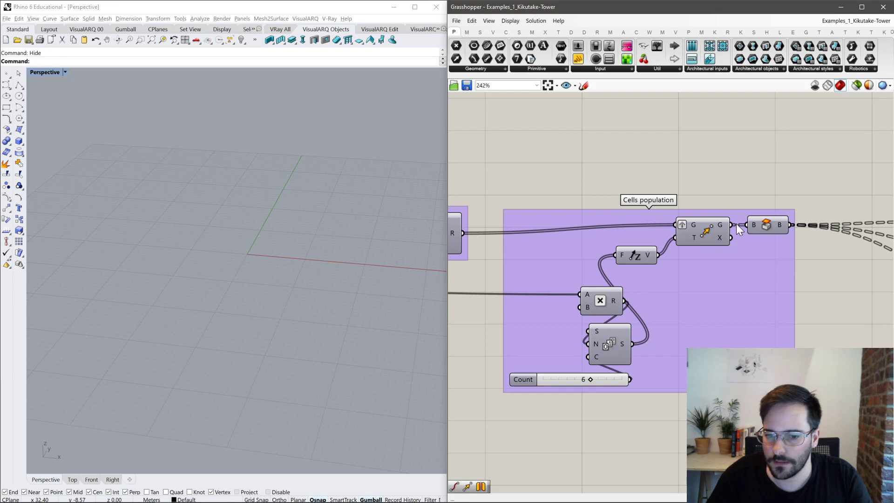
pyautogui.scroll(-3, 712, 219)
pyautogui.scroll(1, 693, 210)
pyautogui.moveTo(615, 257)
pyautogui.mouseDown(button='right')
pyautogui.moveTo(731, 217)
pyautogui.moveTo(617, 239)
pyautogui.mouseUp(button='right')
pyautogui.scroll(1, 654, 231)
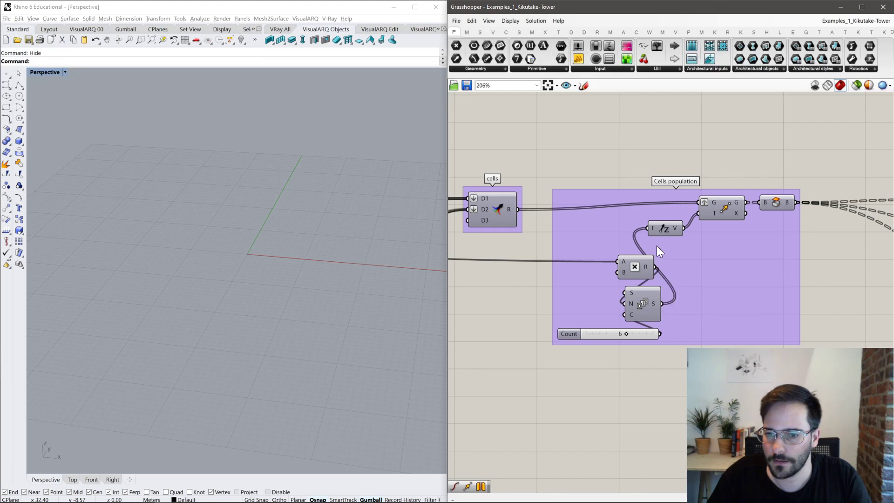
# Enable the preview of the cells Merge component and inspect the complete cell arrangement from several angles.
pyautogui.click(492, 214)
pyautogui.middleClick(491, 214)
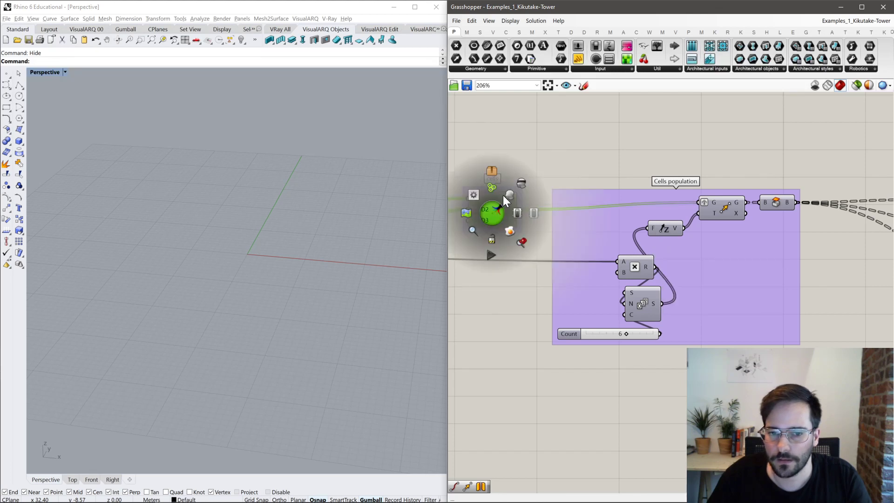
pyautogui.click(511, 193)
pyautogui.moveTo(491, 209); pyautogui.dragTo(720, 230, button='right')
pyautogui.moveTo(372, 201); pyautogui.dragTo(393, 236, button='right')
pyautogui.press('Down')
pyautogui.press('Down')
pyautogui.press('Down')
pyautogui.press('Down')
pyautogui.press('Down')
pyautogui.press('Down')
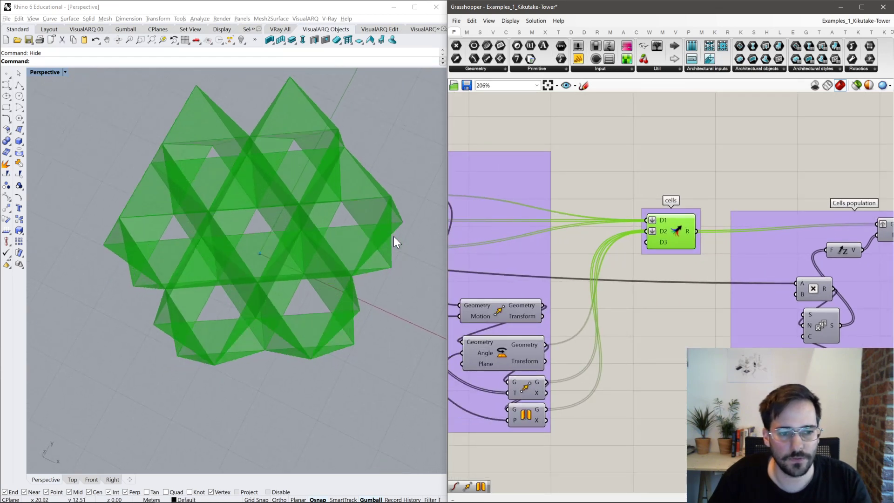
# Select the lower Move component in the Cells construction group and restrict the preview to selected objects only.
pyautogui.moveTo(592, 249); pyautogui.dragTo(680, 242, button='right')
pyautogui.click(706, 303)
pyautogui.click(707, 337)
pyautogui.click(860, 89)
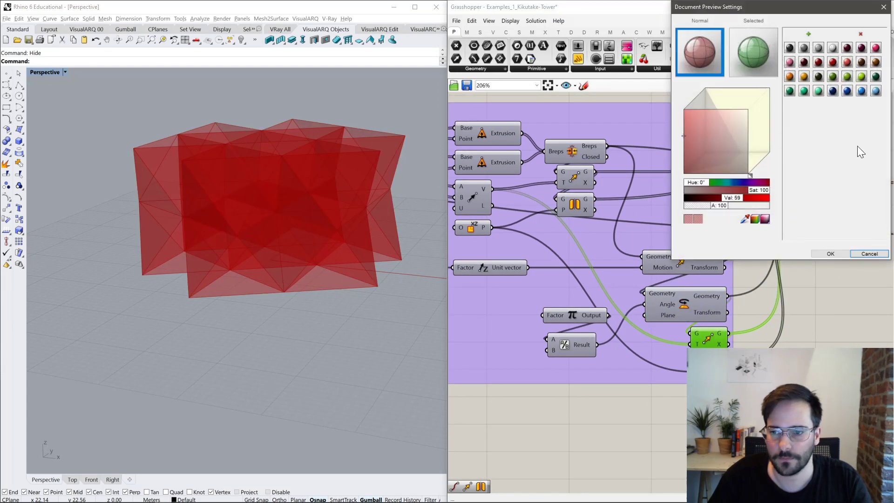
pyautogui.click(865, 255)
pyautogui.click(857, 87)
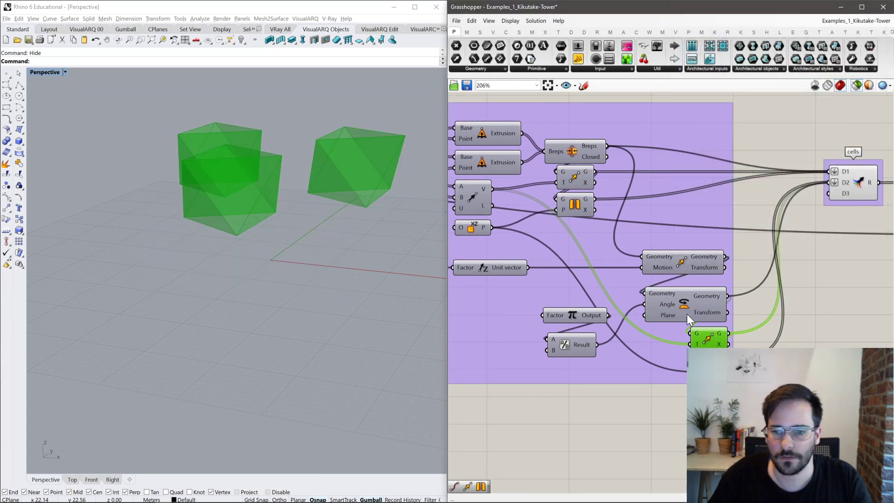
# Inspect the Brep Join geometry from above, adding the Move component below it to compare the base cell with its copies.
pyautogui.click(686, 313)
pyautogui.click(581, 148)
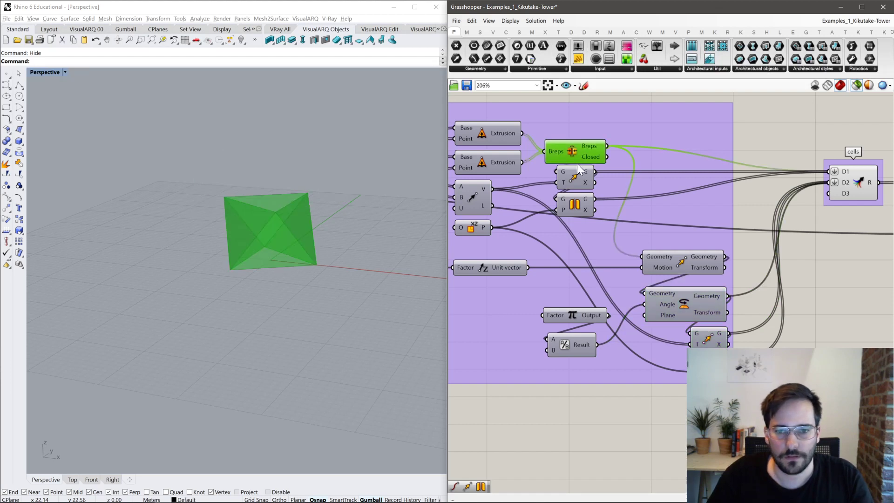
pyautogui.moveTo(356, 206); pyautogui.dragTo(373, 236, button='right')
pyautogui.scroll(4, 289, 253)
pyautogui.scroll(-5, 373, 236)
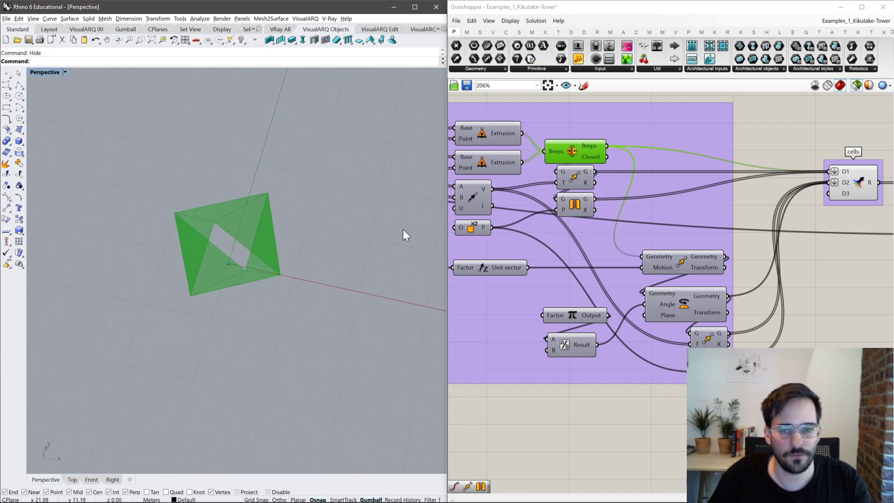
pyautogui.keyDown('shift'); pyautogui.click(578, 178); pyautogui.keyUp('shift')
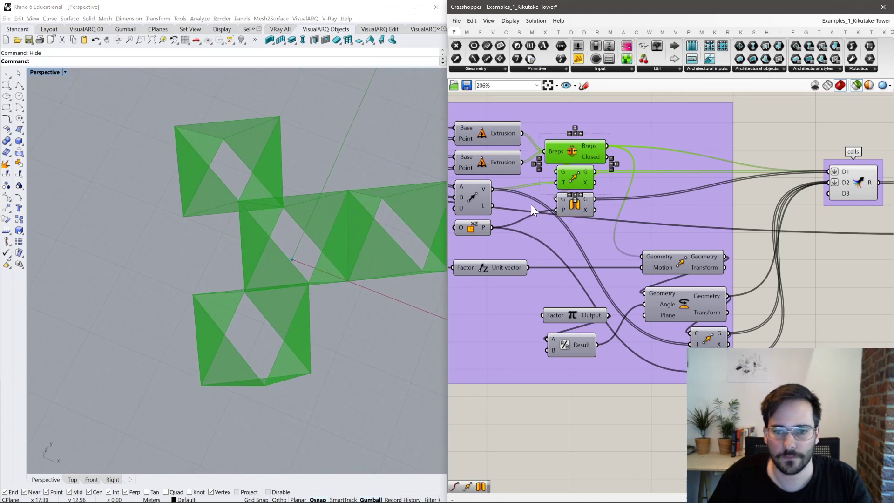
# Examine how the End Points and Vector 2Pt components supply the motion for the upper Move component's cell copies.
pyautogui.click(758, 135)
pyautogui.click(577, 183)
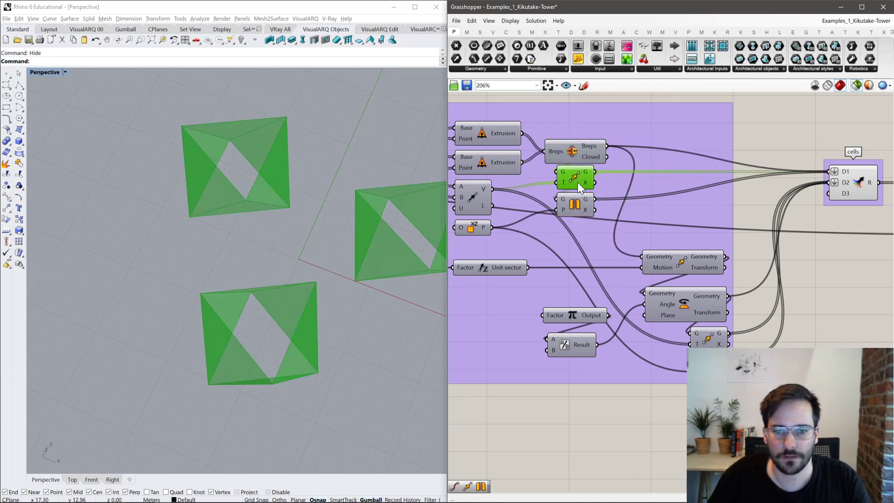
pyautogui.keyDown('shift'); pyautogui.click(469, 194); pyautogui.keyUp('shift')
pyautogui.moveTo(485, 194); pyautogui.dragTo(604, 198, button='right')
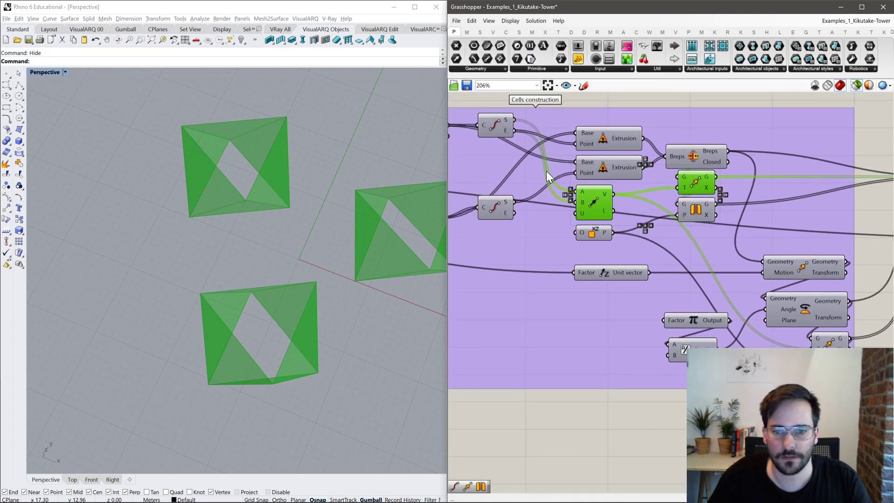
pyautogui.click(497, 125)
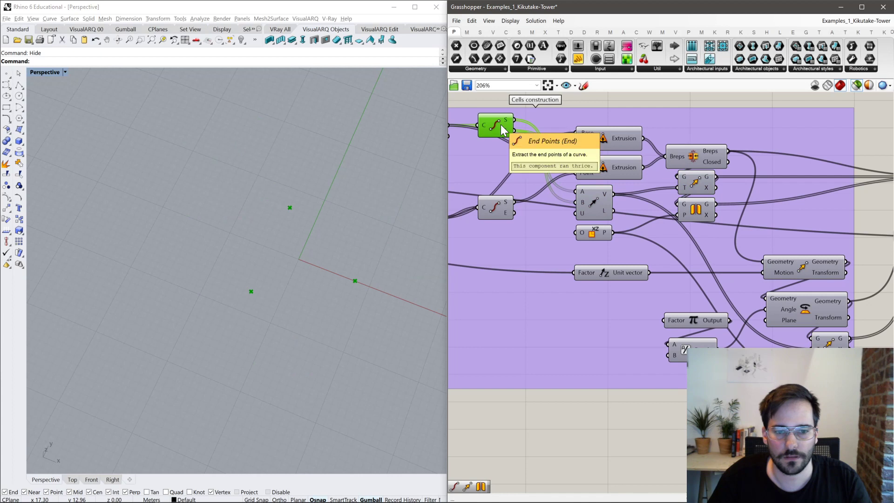
pyautogui.moveTo(590, 202); pyautogui.dragTo(597, 202)
pyautogui.keyDown('shift'); pyautogui.click(505, 125); pyautogui.keyUp('shift')
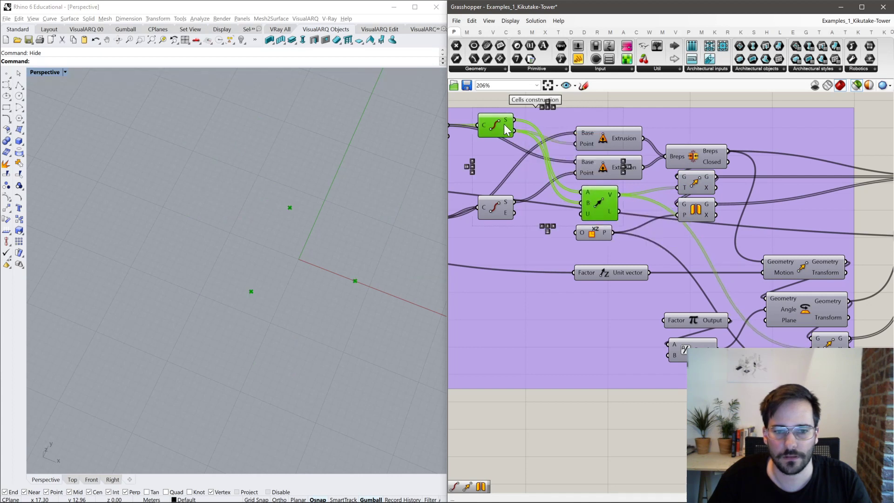
pyautogui.keyDown('shift'); pyautogui.click(694, 185); pyautogui.keyUp('shift')
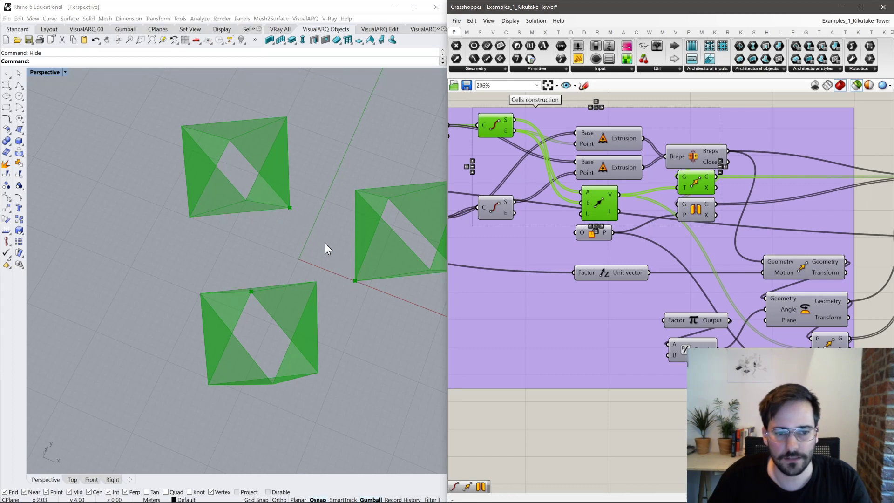
# Return to the unnamed definition and delete the Mirror component connected to the Merge result.
pyautogui.click(855, 21)
pyautogui.click(832, 110)
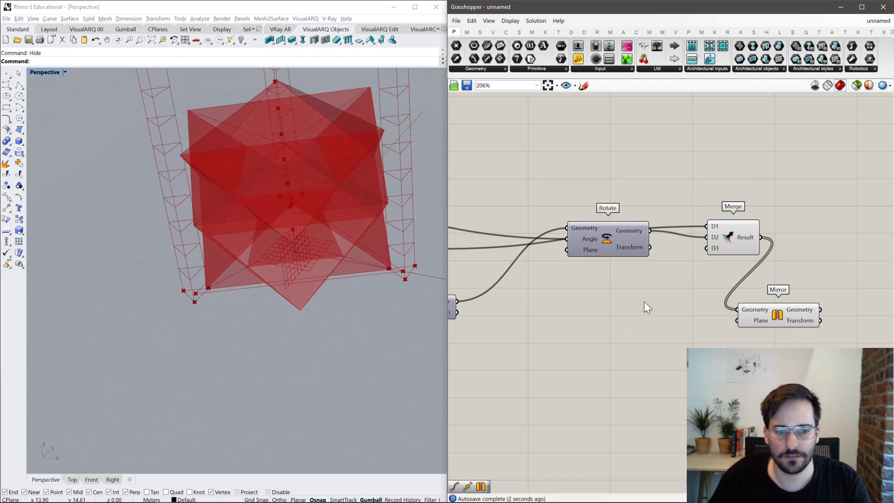
pyautogui.moveTo(802, 348); pyautogui.dragTo(740, 319)
pyautogui.press('Delete')
# Add a Vector 2Pt component below the Rotate component.
pyautogui.moveTo(647, 308); pyautogui.dragTo(706, 313, button='right')
pyautogui.moveTo(407, 306); pyautogui.dragTo(645, 322, button='right')
pyautogui.doubleClick(661, 334)
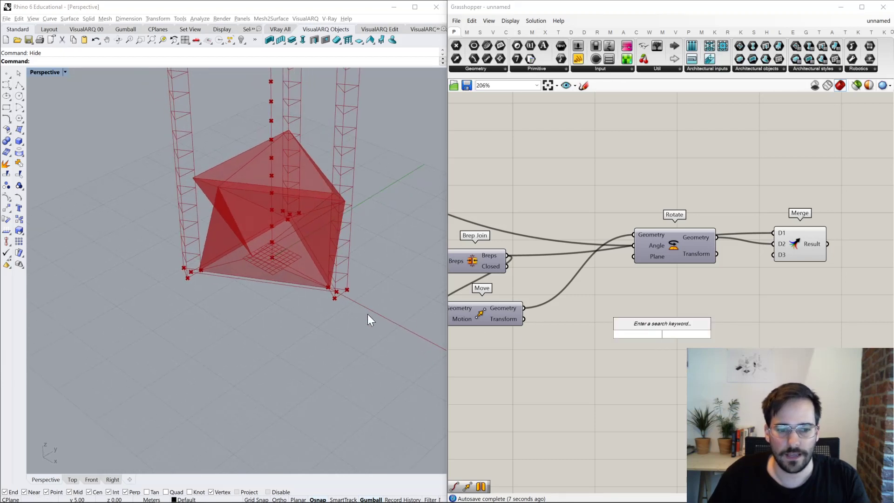
pyautogui.write('vec')
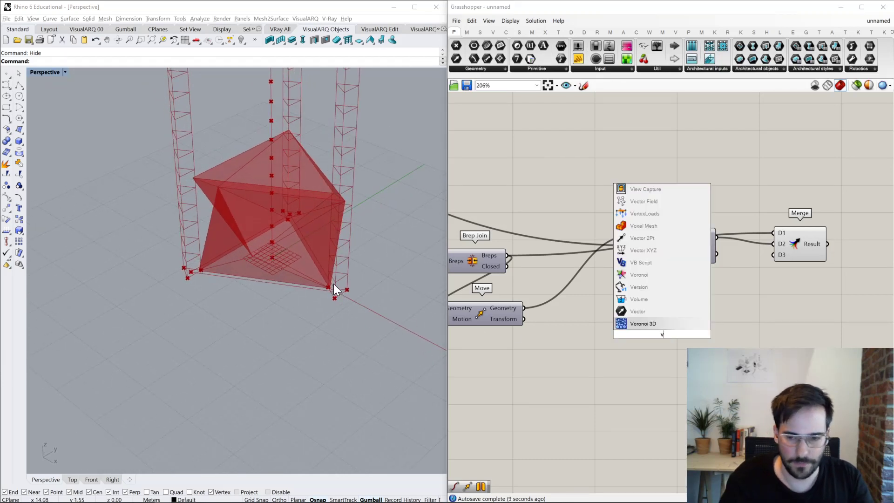
pyautogui.press('Up')
pyautogui.press('Up')
pyautogui.press('Return')
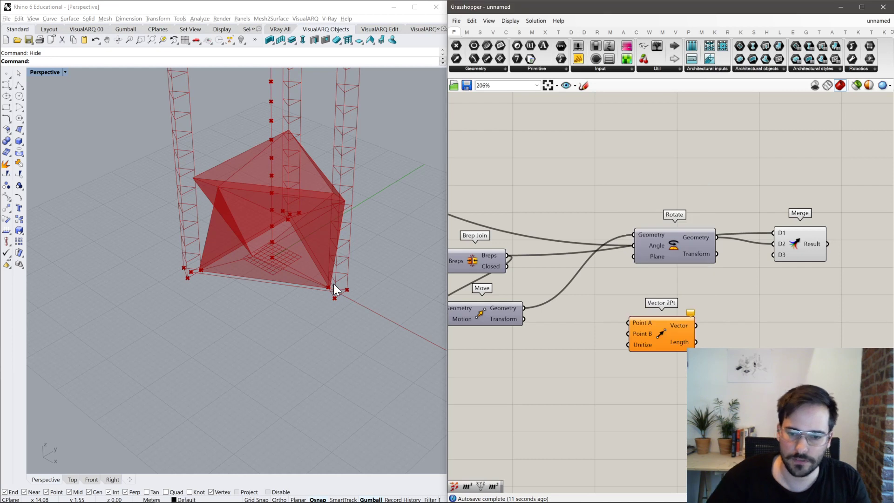
# Locate the upper End Points component feeding the Extrude Point components and enable its preview.
pyautogui.click(488, 318)
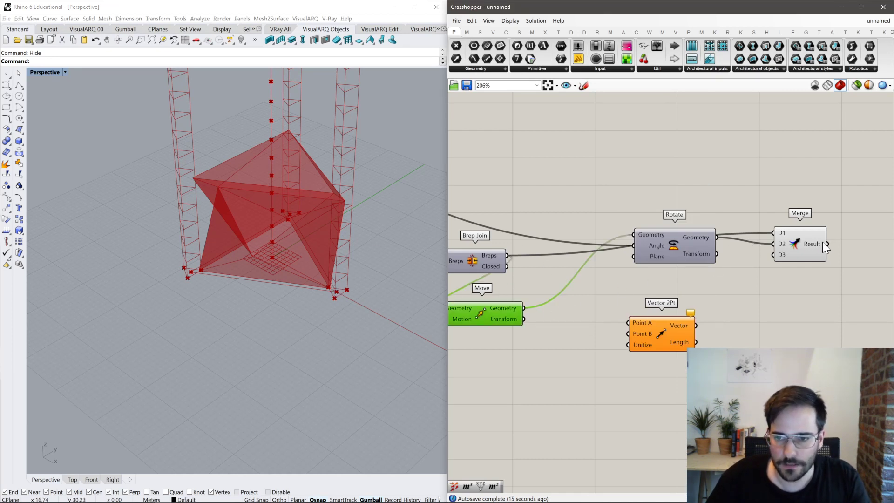
pyautogui.moveTo(826, 244); pyautogui.dragTo(630, 324)
pyautogui.scroll(-3, 630, 324)
pyautogui.click(747, 322)
pyautogui.moveTo(579, 305); pyautogui.dragTo(727, 292, button='right')
pyautogui.scroll(-2, 727, 292)
pyautogui.moveTo(567, 281); pyautogui.dragTo(687, 266, button='right')
pyautogui.click(594, 207)
pyautogui.click(678, 196)
pyautogui.moveTo(698, 197); pyautogui.dragTo(583, 191, button='right')
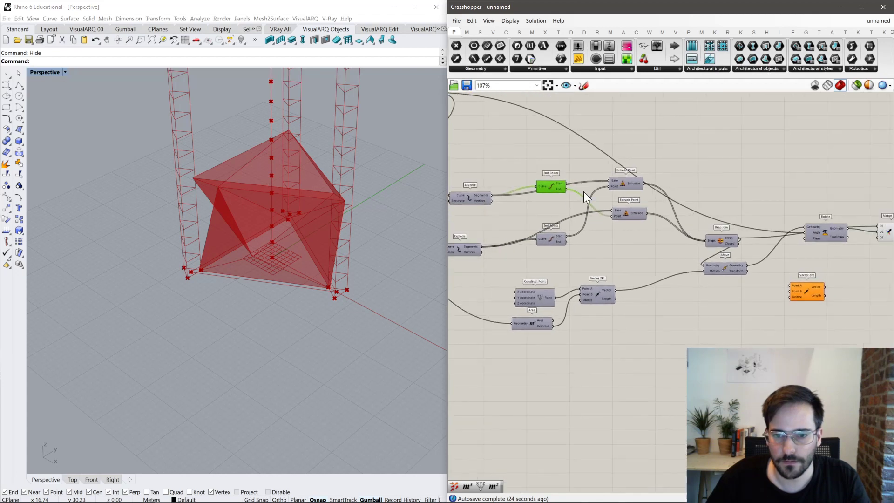
pyautogui.middleClick(550, 186)
pyautogui.click(573, 170)
# Bring the new Vector 2Pt closer and wire the upper End Points component's Start and End into Point A and Point B.
pyautogui.moveTo(797, 294); pyautogui.dragTo(689, 309)
pyautogui.moveTo(618, 235); pyautogui.dragTo(683, 302)
pyautogui.moveTo(608, 222); pyautogui.dragTo(566, 189)
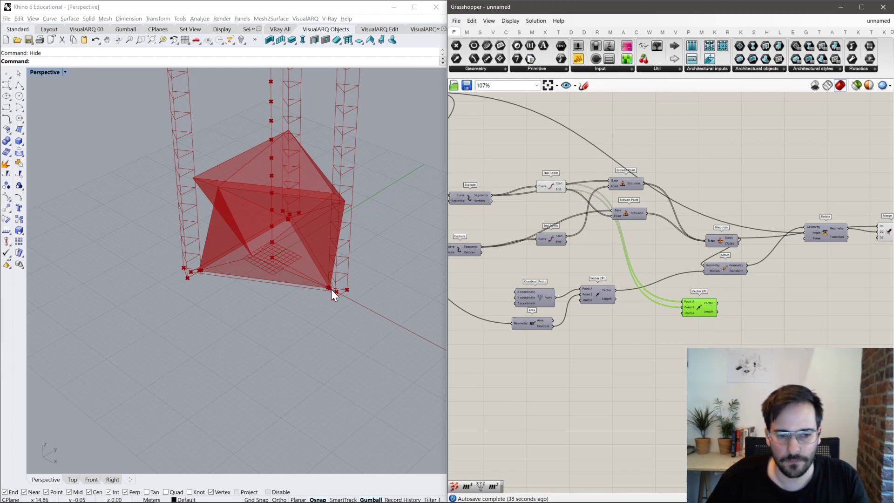
# Place Vector 2Pt below Merge and add a Move component taking the Merge result as Geometry and the vector as Motion.
pyautogui.moveTo(663, 289); pyautogui.dragTo(466, 289, button='right')
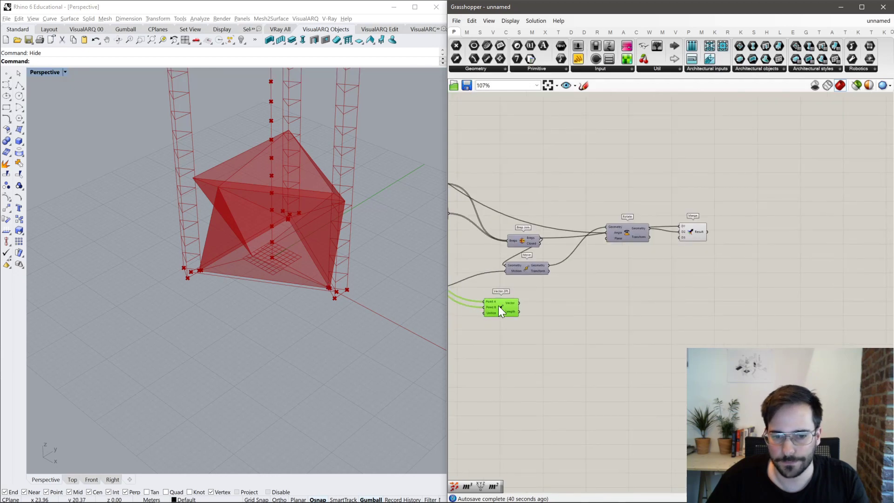
pyautogui.moveTo(498, 306); pyautogui.dragTo(668, 286)
pyautogui.scroll(3, 713, 250)
pyautogui.click(693, 245)
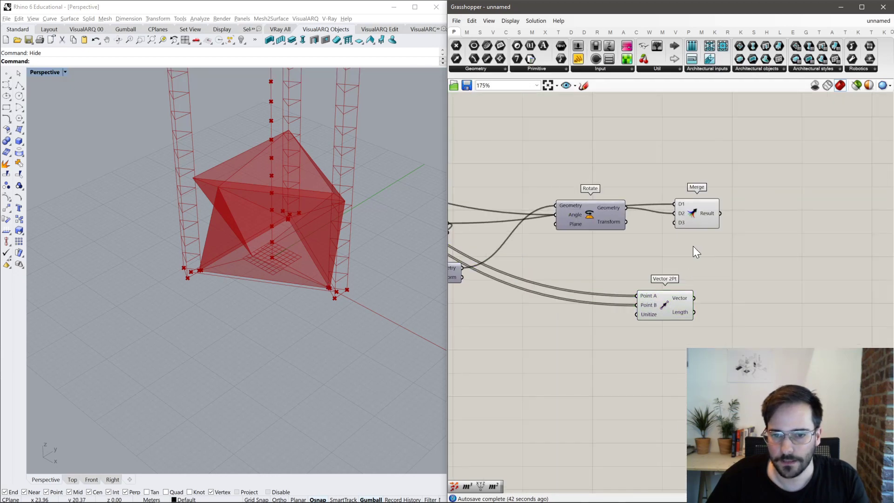
pyautogui.doubleClick(693, 247)
pyautogui.write('v')
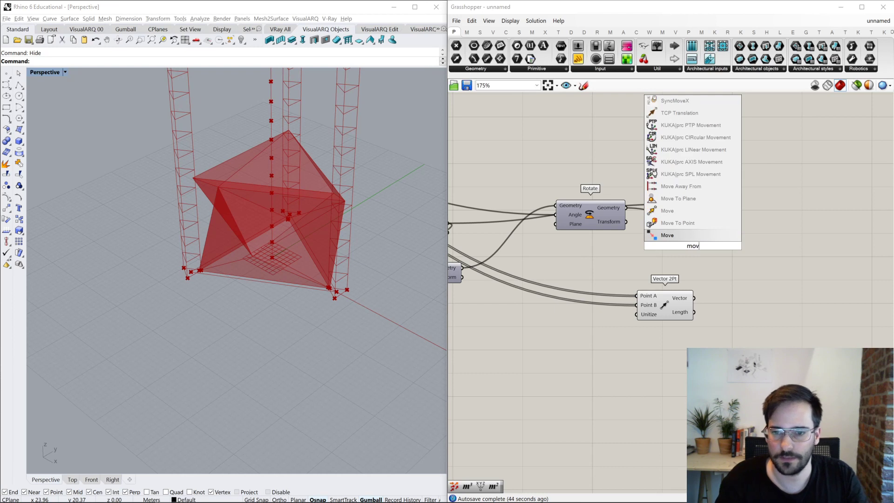
pyautogui.click(689, 210)
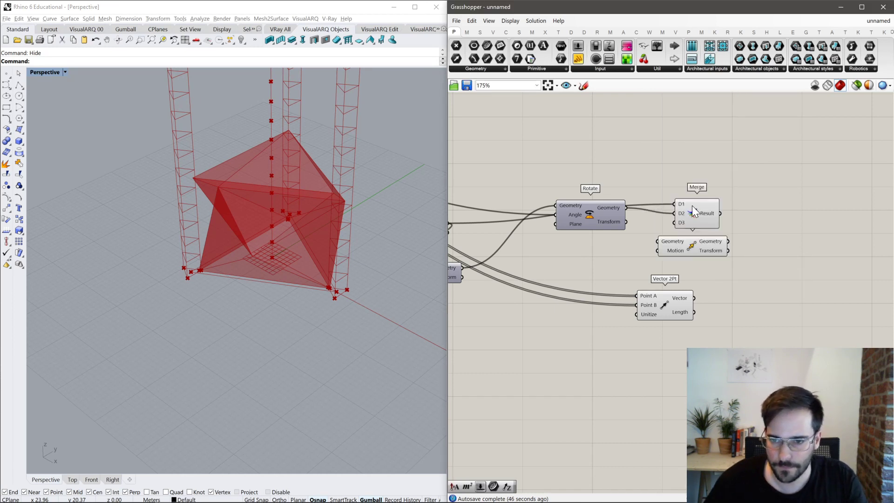
pyautogui.moveTo(721, 213)
pyautogui.mouseDown()
pyautogui.moveTo(657, 241)
pyautogui.moveTo(696, 281)
pyautogui.moveTo(695, 299)
pyautogui.mouseUp()
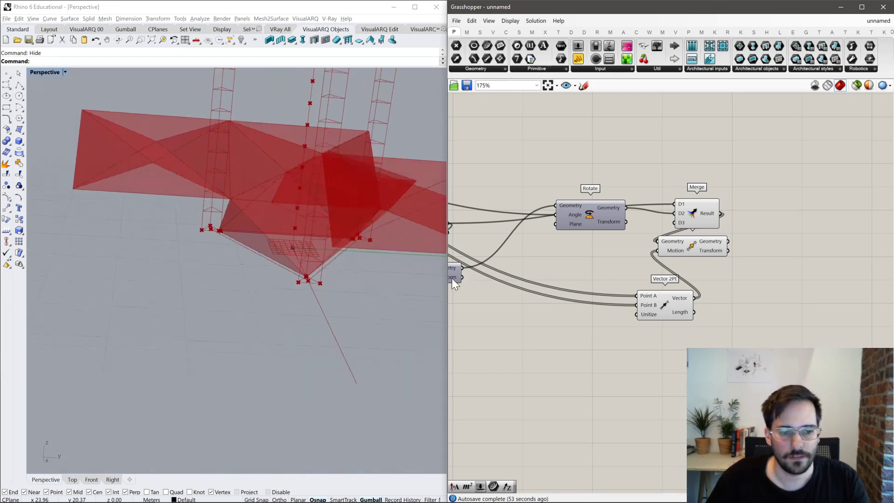
# Graft the new Move component's Geometry input and space out the Merge and Move components.
pyautogui.moveTo(690, 207); pyautogui.dragTo(664, 174)
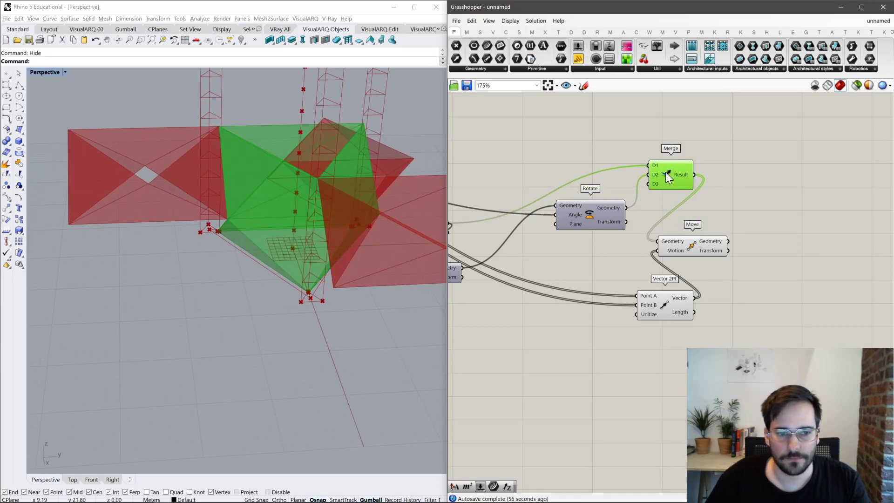
pyautogui.rightClick(674, 242)
pyautogui.click(700, 300)
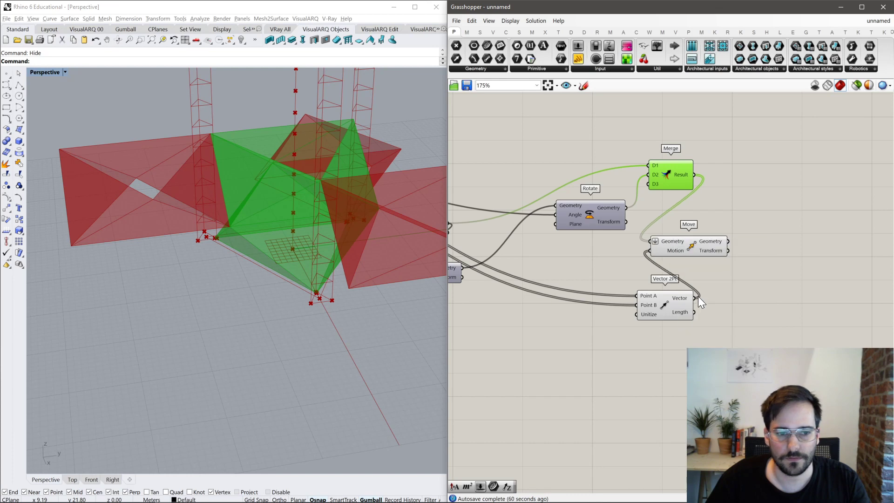
pyautogui.moveTo(678, 248); pyautogui.dragTo(755, 252)
# Insert a Brep Join component between Merge and Move, feeding its Breps into the Move component's Geometry, and tidy the layout.
pyautogui.click(662, 167)
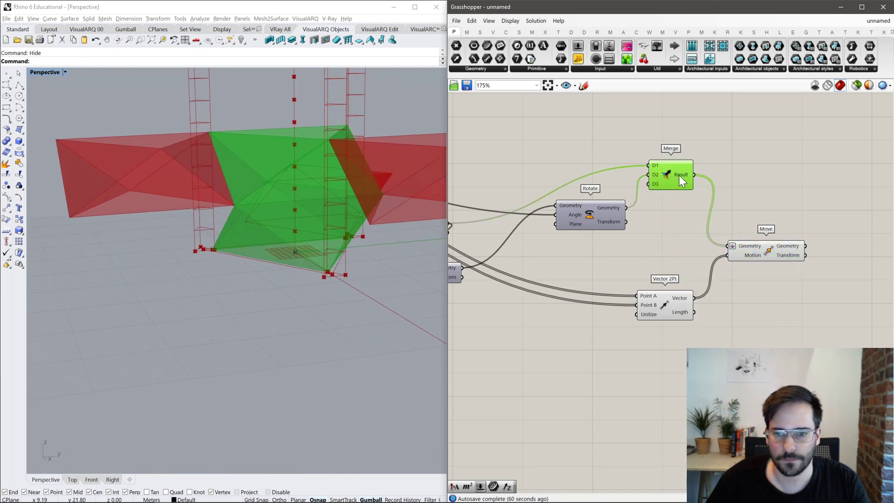
pyautogui.doubleClick(629, 231)
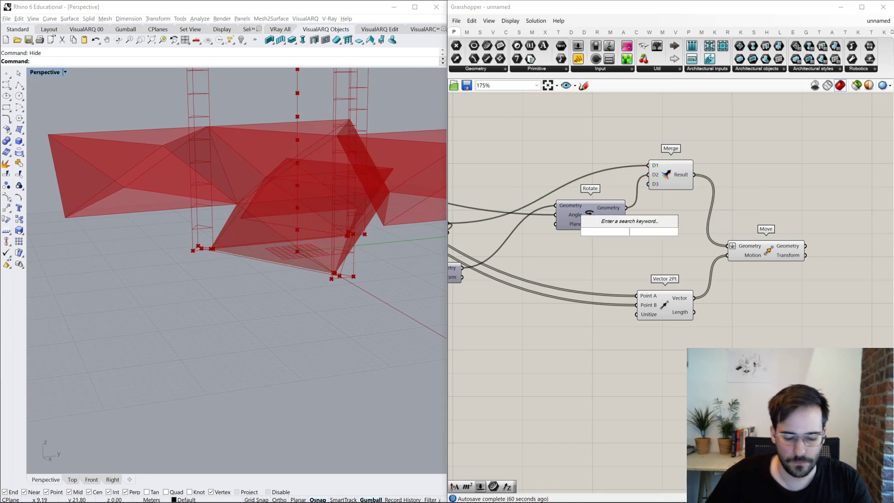
pyautogui.write('joi')
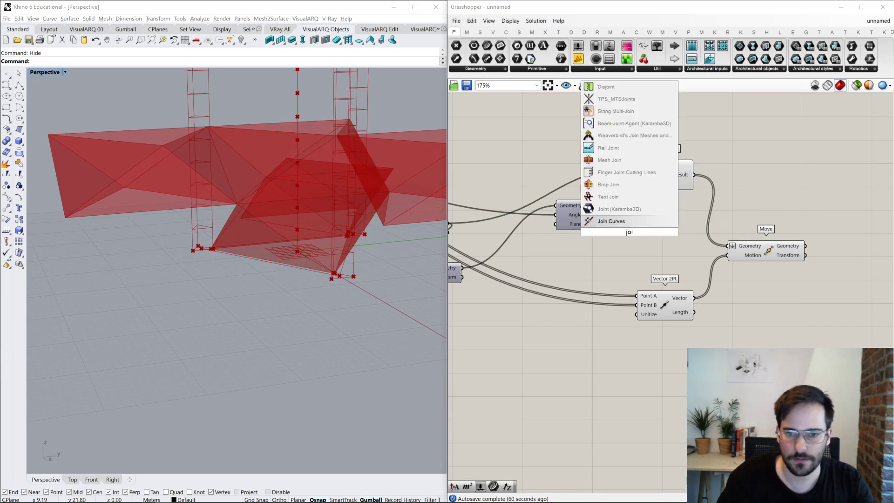
pyautogui.press('Up')
pyautogui.press('Up')
pyautogui.press('Up')
pyautogui.press('Return')
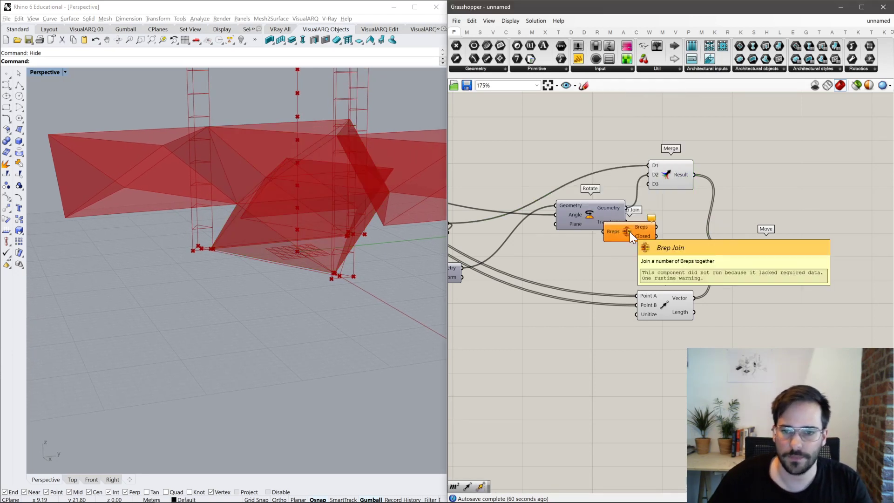
pyautogui.moveTo(630, 231); pyautogui.dragTo(677, 227)
pyautogui.moveTo(693, 175); pyautogui.dragTo(830, 225)
pyautogui.click(808, 283)
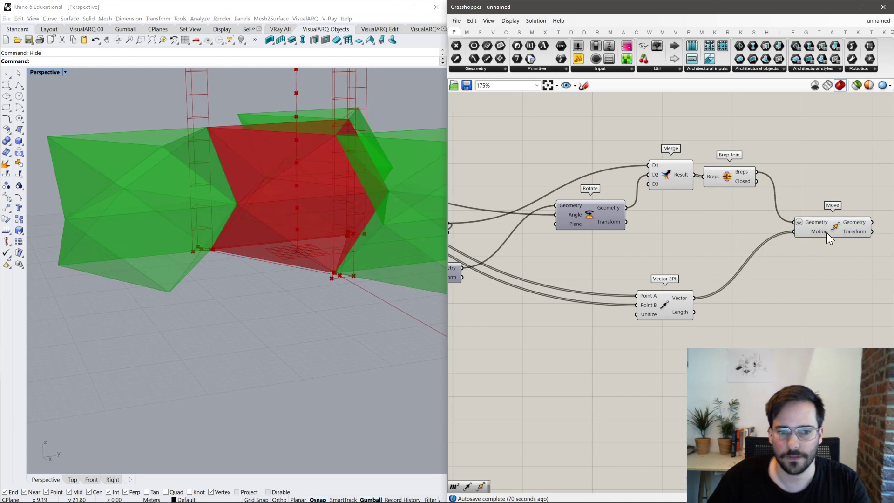
pyautogui.click(827, 233)
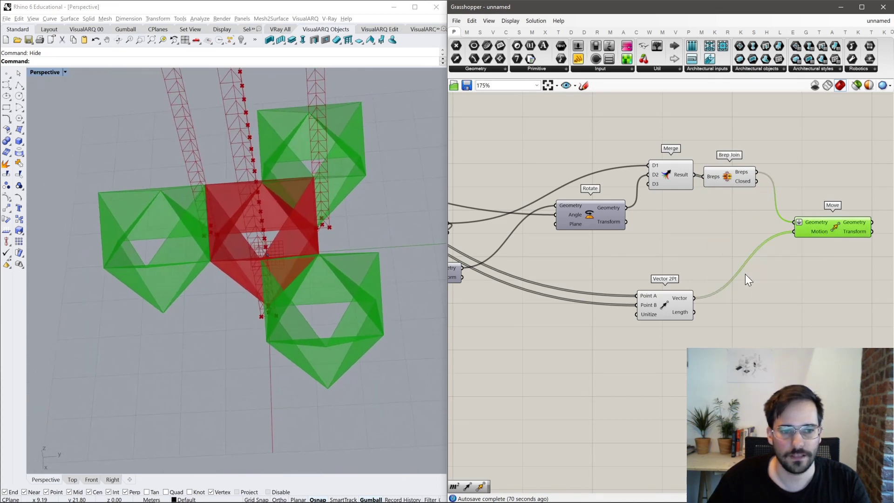
pyautogui.moveTo(675, 292); pyautogui.dragTo(681, 254)
# Add a Mirror component and an XZ Plane component below Vector 2Pt.
pyautogui.doubleClick(627, 299)
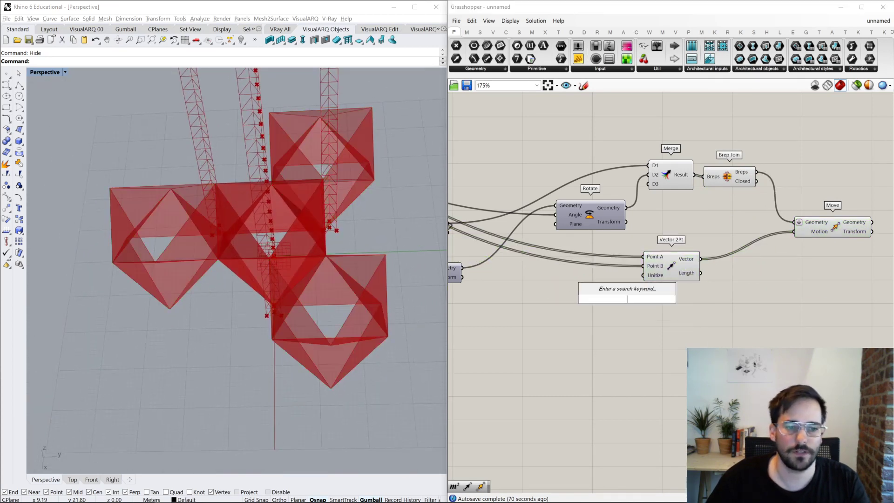
pyautogui.write('mirror')
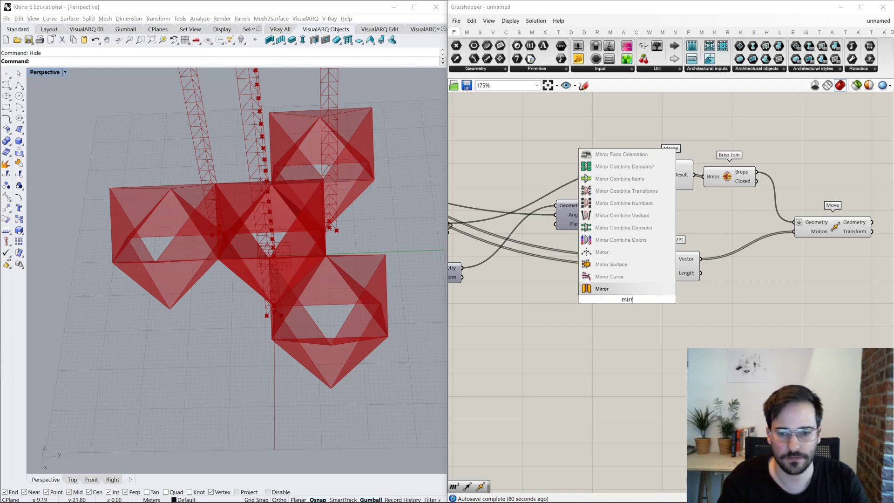
pyautogui.press('Return')
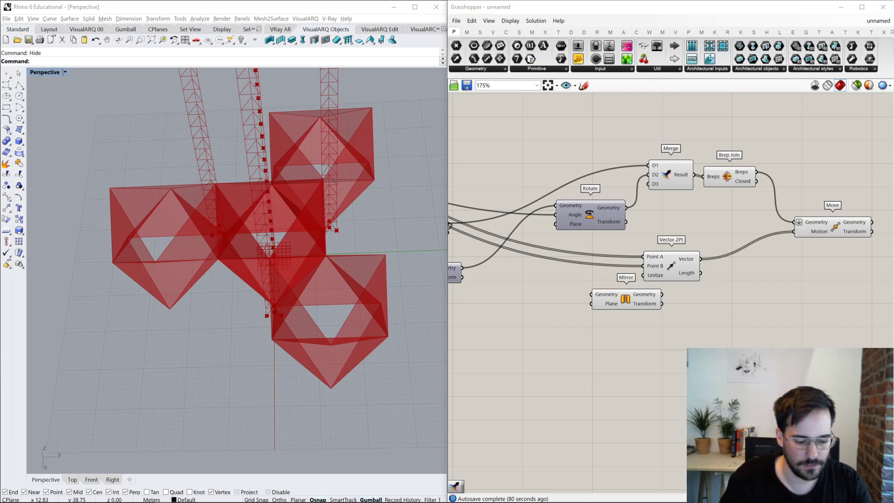
pyautogui.write('xz')
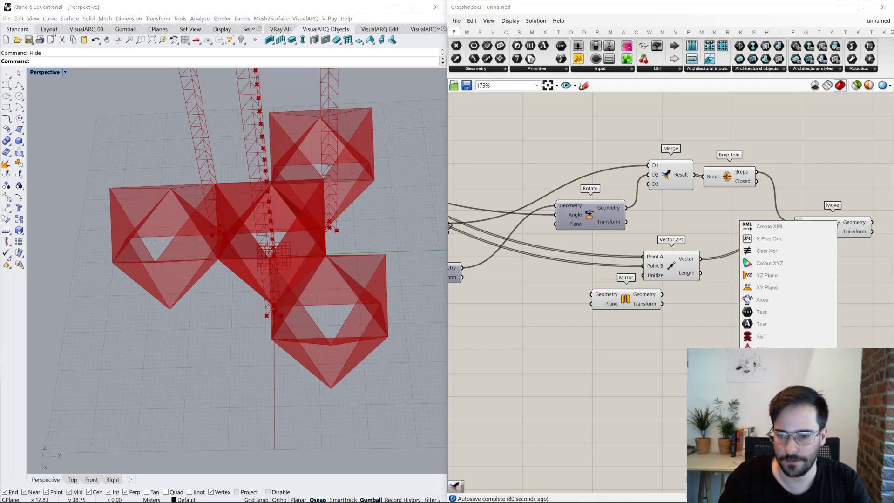
pyautogui.press('Return')
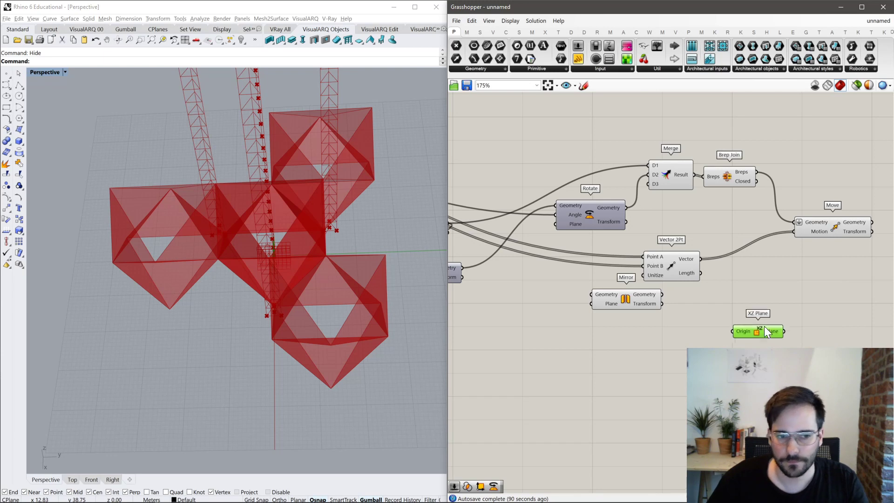
# Mirror the moved cells by wiring the Move component's Geometry and the XZ Plane into the Mirror component.
pyautogui.moveTo(767, 339); pyautogui.dragTo(743, 313)
pyautogui.moveTo(643, 303); pyautogui.dragTo(802, 287)
pyautogui.click(856, 225)
pyautogui.moveTo(871, 222); pyautogui.dragTo(750, 282)
pyautogui.moveTo(766, 318); pyautogui.dragTo(765, 317)
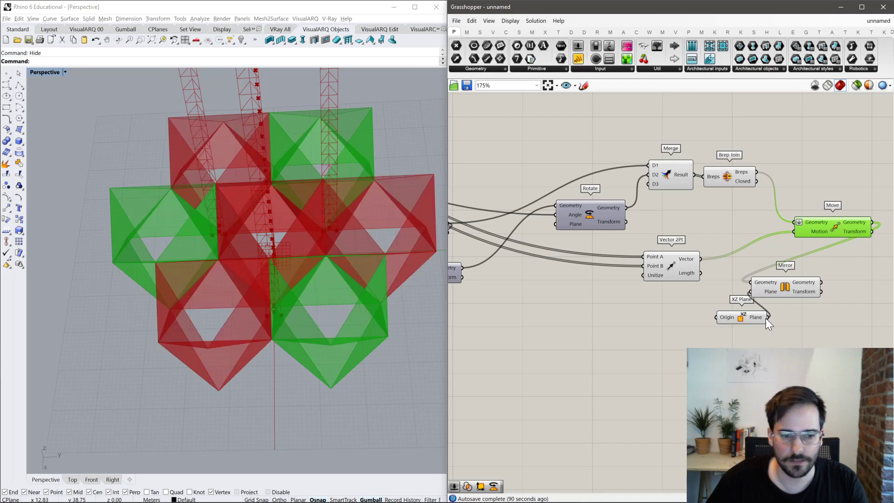
pyautogui.click(791, 327)
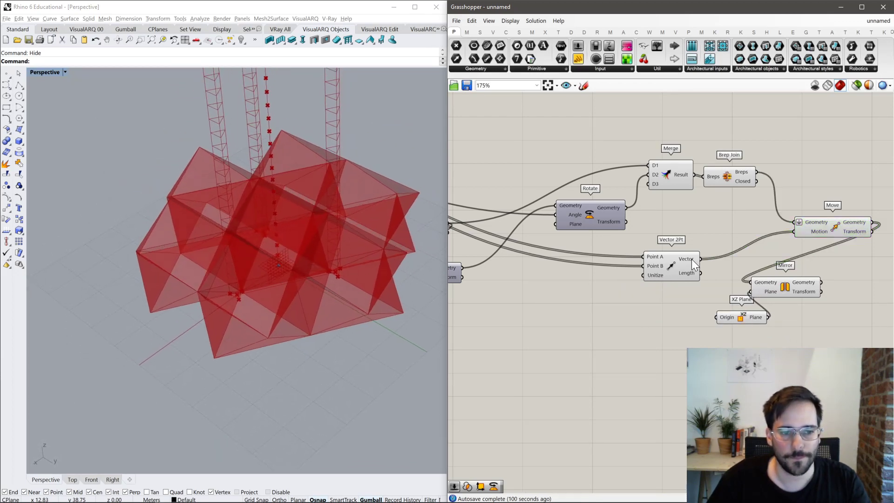
# Add a second Move component beyond the existing one, ready for stacking the cell cluster.
pyautogui.moveTo(692, 260)
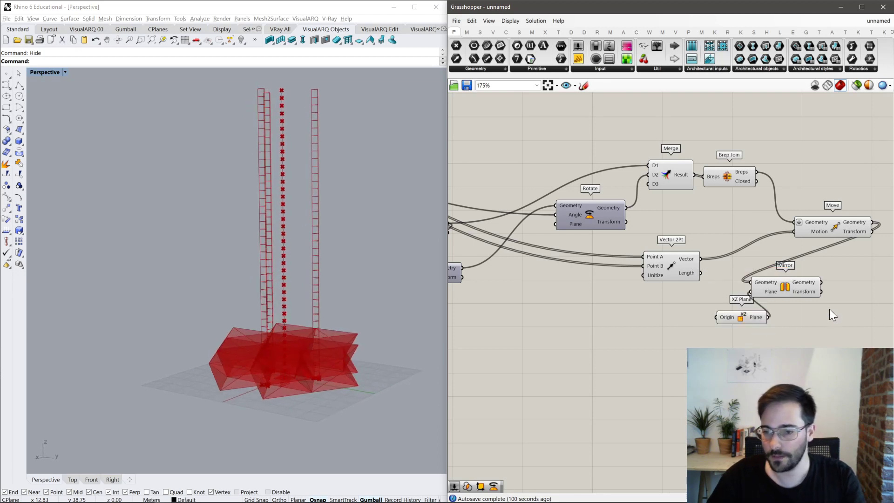
pyautogui.click(790, 287)
pyautogui.moveTo(790, 321); pyautogui.dragTo(587, 319, button='right')
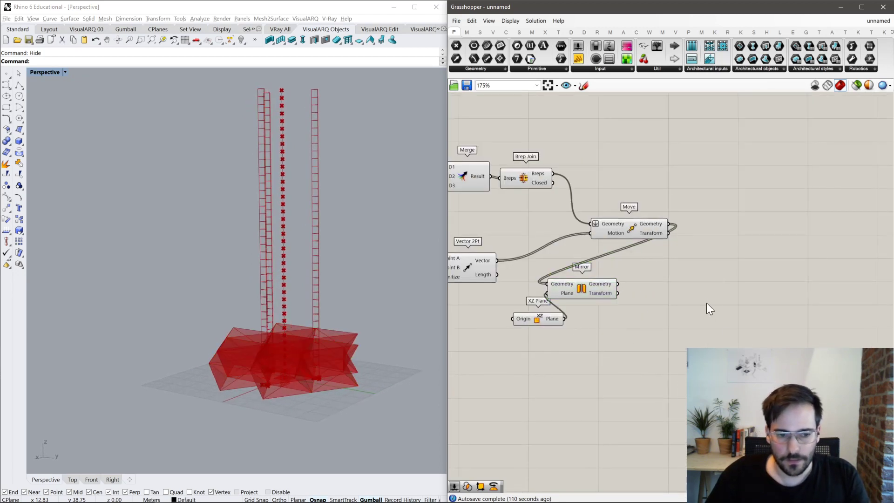
pyautogui.doubleClick(558, 327)
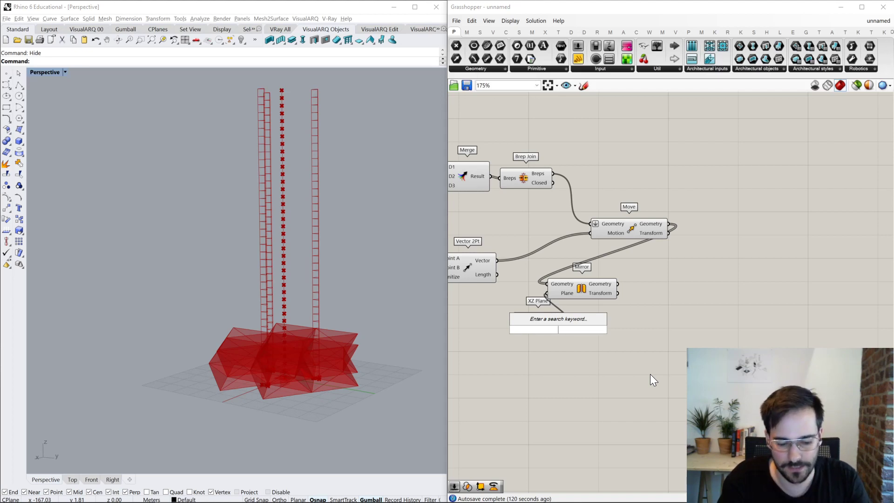
pyautogui.write('mo')
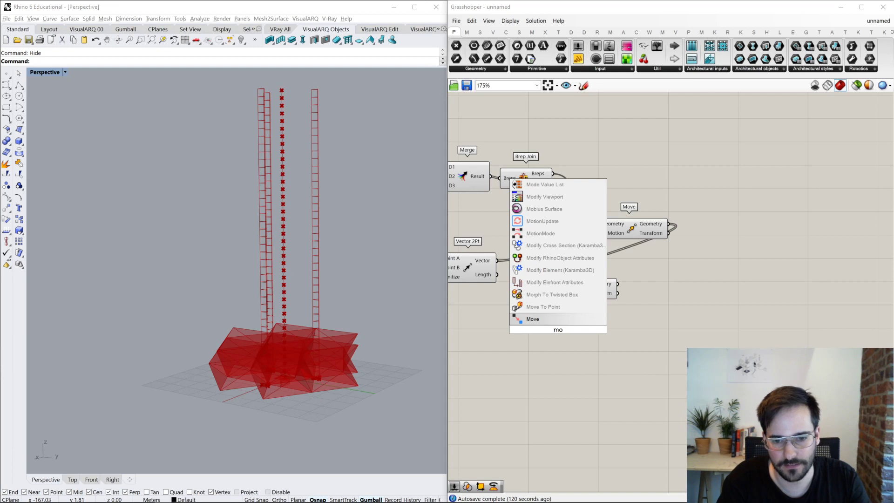
pyautogui.write('ve')
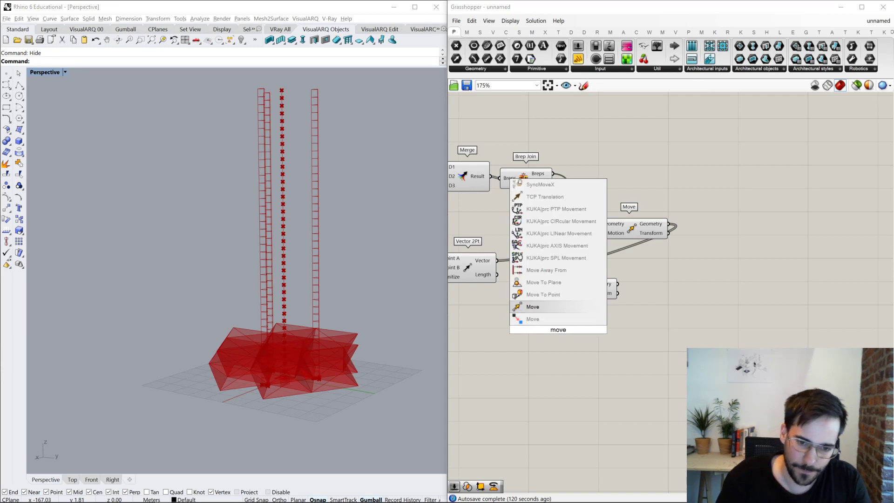
pyautogui.press('Return')
pyautogui.moveTo(560, 325); pyautogui.dragTo(753, 218)
# Select the Mirror, Move and Brep Join components together to examine the cell cluster from different angles.
pyautogui.doubleClick(633, 306)
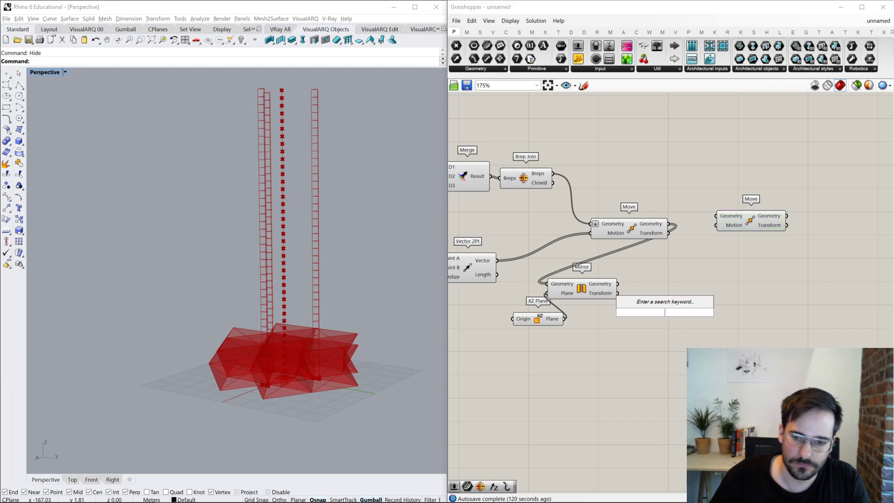
pyautogui.click(631, 272)
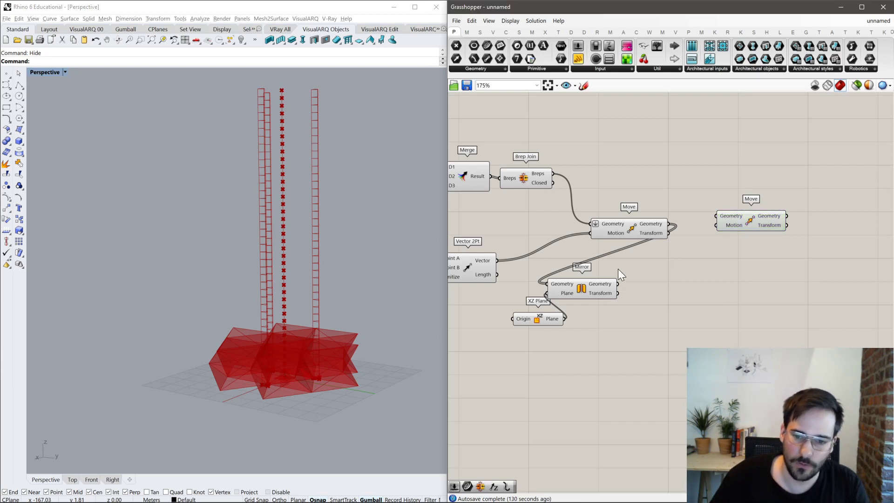
pyautogui.click(599, 293)
pyautogui.keyDown('shift'); pyautogui.click(635, 223); pyautogui.keyUp('shift')
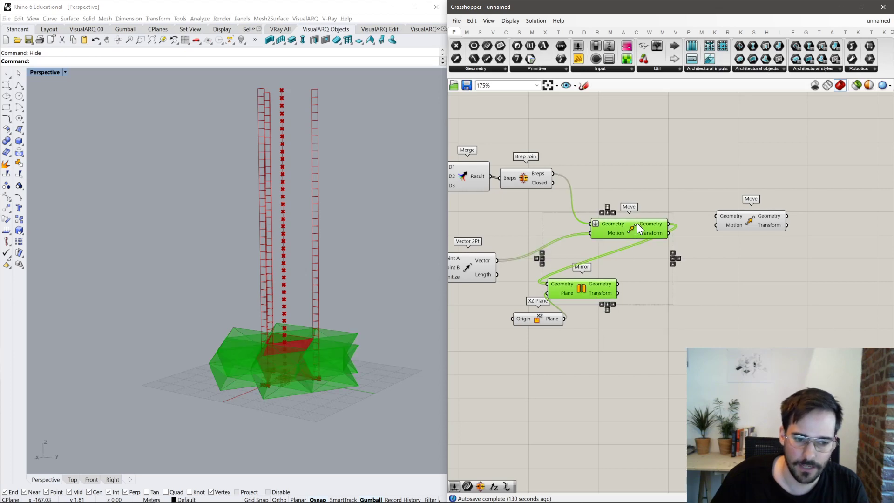
pyautogui.press('Down')
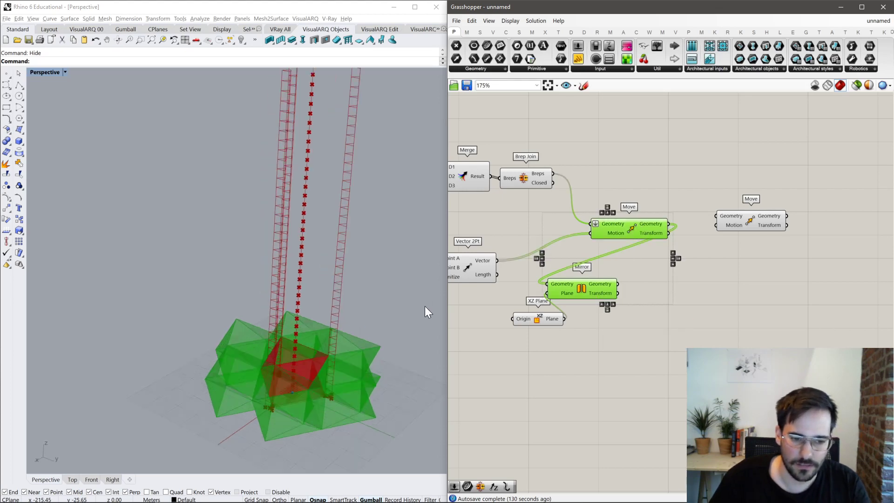
pyautogui.press('Down')
pyautogui.press('Down')
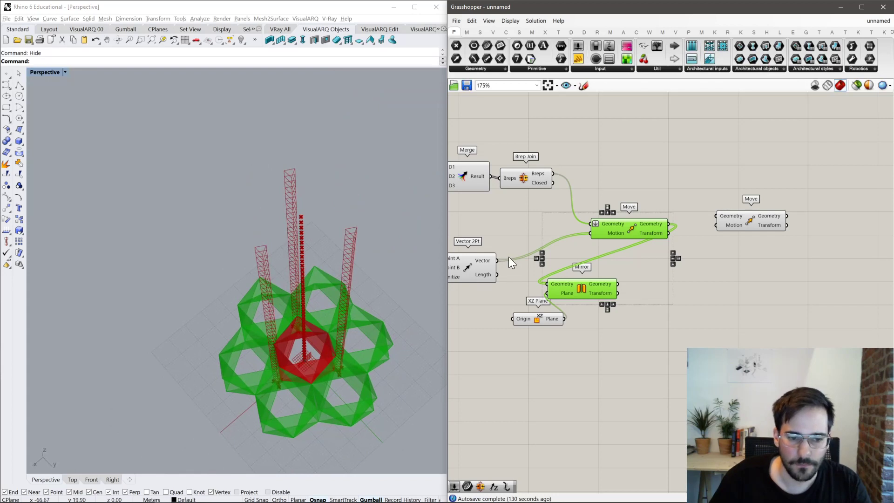
pyautogui.keyDown('shift'); pyautogui.click(535, 181); pyautogui.keyUp('shift')
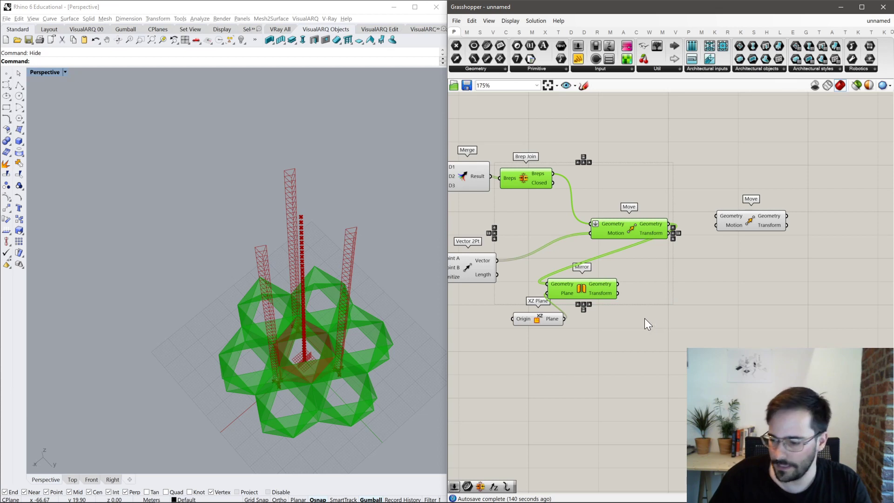
pyautogui.moveTo(669, 313); pyautogui.dragTo(611, 320, button='right')
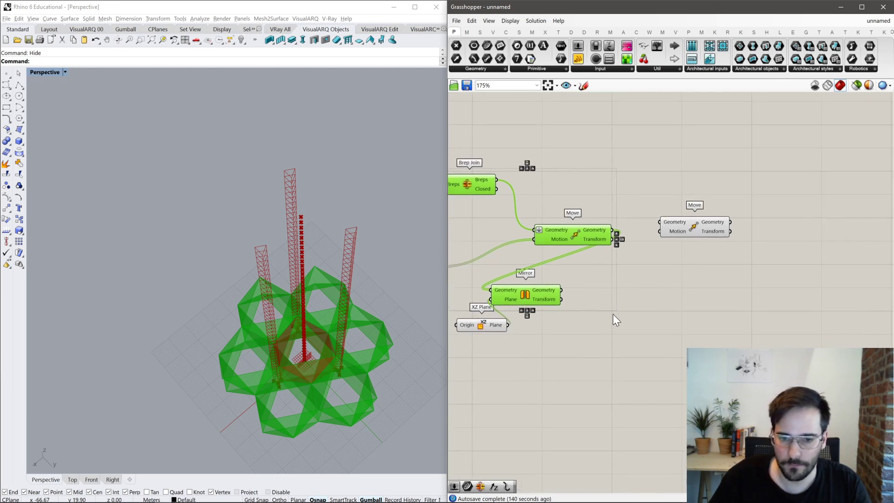
# Wire the outputs of Brep Join, the first Move and Mirror together into the second Move's Geometry input.
pyautogui.moveTo(562, 289); pyautogui.dragTo(495, 180)
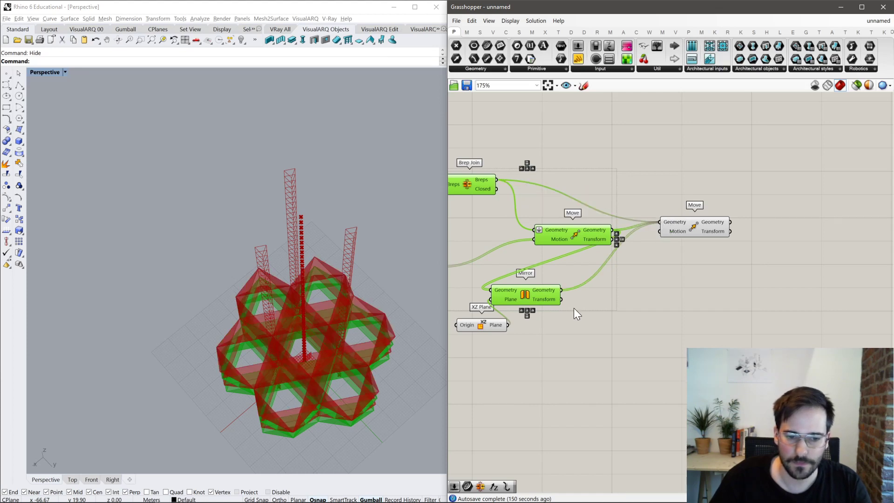
pyautogui.click(594, 332)
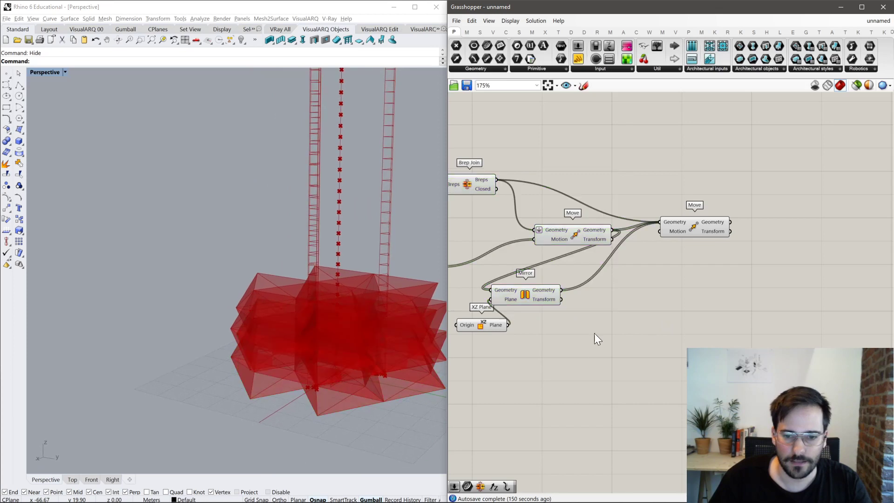
# Hide the preview of the components upstream of the second Move and set that Move farther apart from them.
pyautogui.scroll(-6, 643, 323)
pyautogui.scroll(-4, 683, 335)
pyautogui.moveTo(685, 339); pyautogui.dragTo(491, 283)
pyautogui.middleClick(599, 321)
pyautogui.click(624, 289)
pyautogui.scroll(3, 689, 317)
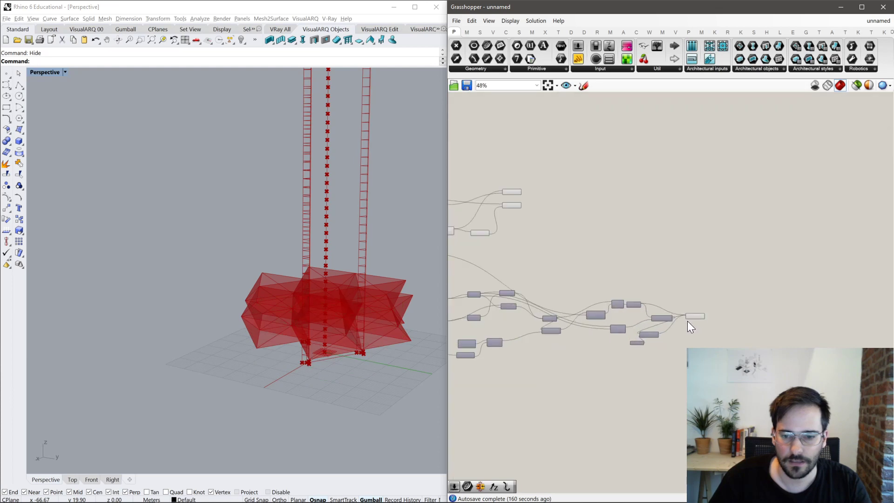
pyautogui.scroll(3, 687, 321)
pyautogui.moveTo(694, 314); pyautogui.dragTo(736, 275)
pyautogui.moveTo(736, 275); pyautogui.dragTo(666, 280, button='right')
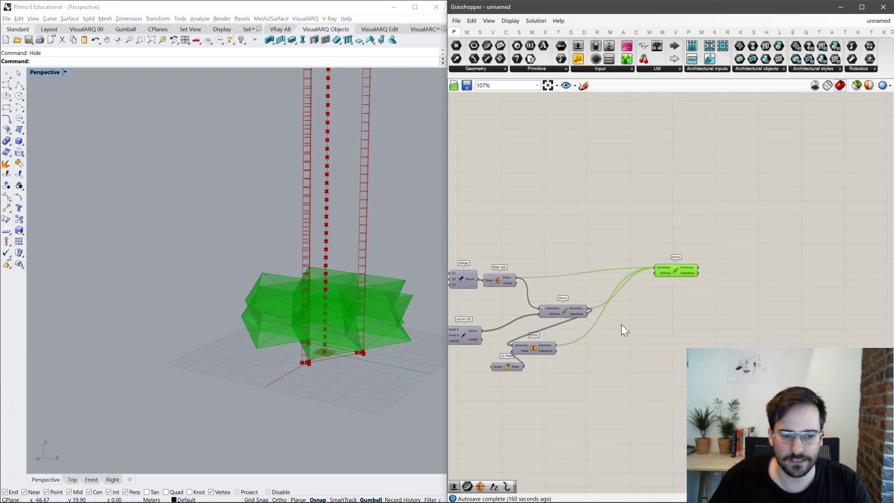
pyautogui.moveTo(382, 357); pyautogui.dragTo(318, 334, button='right')
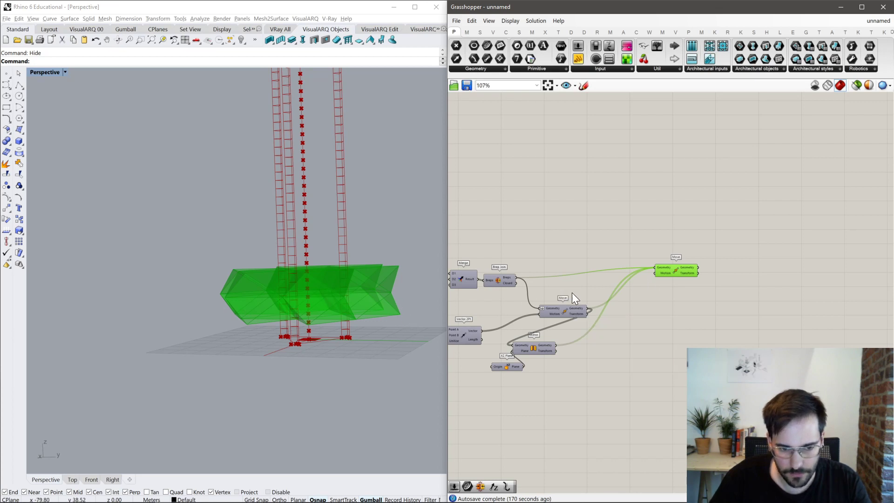
# Add a Unit Z component and wire its vector into the second Move's Motion input.
pyautogui.doubleClick(630, 311)
pyautogui.write('unit z')
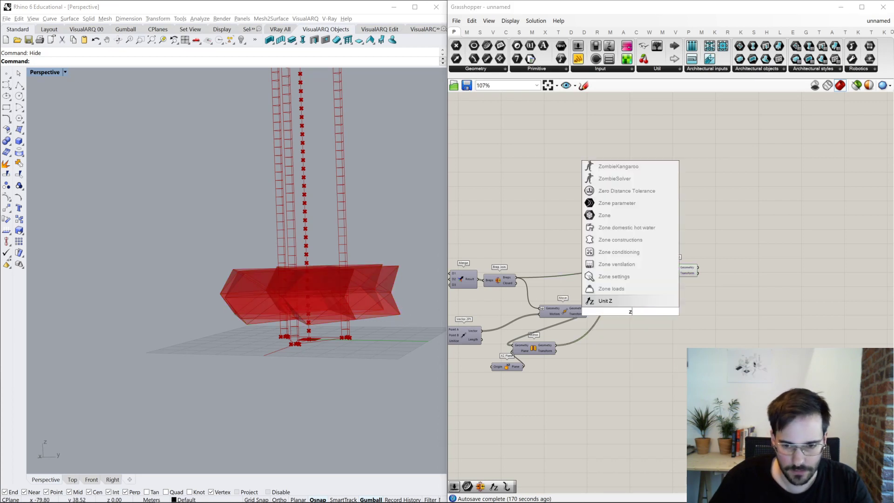
pyautogui.press('Return')
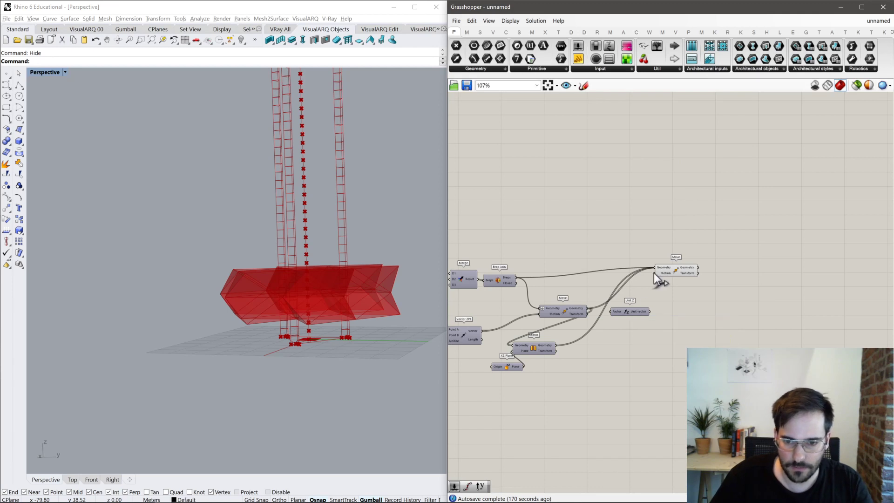
pyautogui.moveTo(656, 313); pyautogui.dragTo(655, 317)
# Add a Number Slider to Unit Z's Factor input and set it to 5 to try the vertical offset.
pyautogui.doubleClick(633, 346)
pyautogui.write('slider')
pyautogui.press('Return')
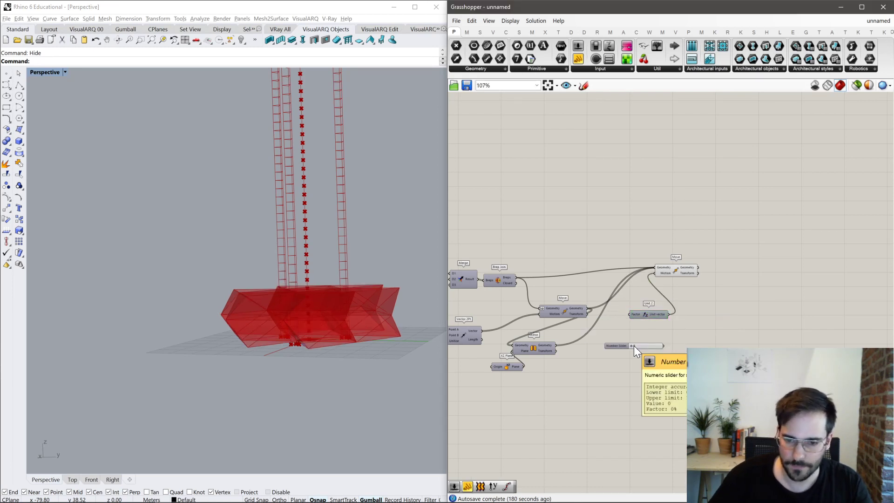
pyautogui.scroll(3, 677, 296)
pyautogui.moveTo(583, 331); pyautogui.dragTo(649, 391)
pyautogui.click(686, 240)
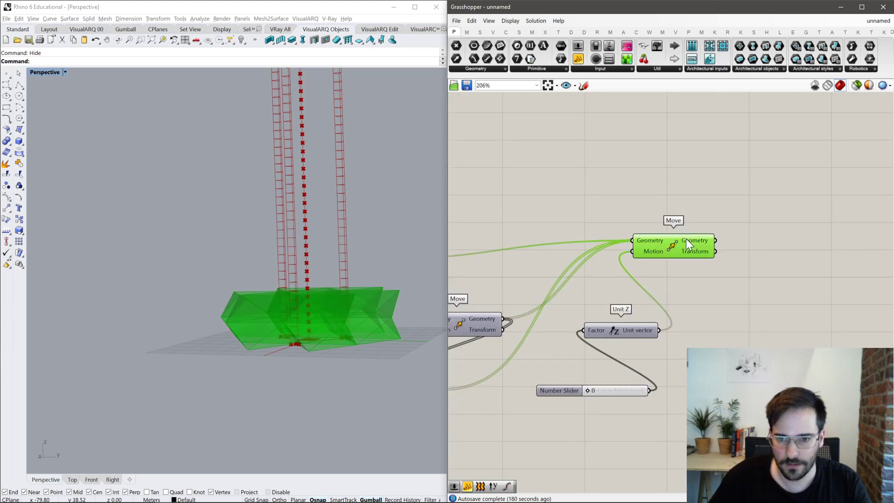
pyautogui.moveTo(679, 244); pyautogui.dragTo(699, 246)
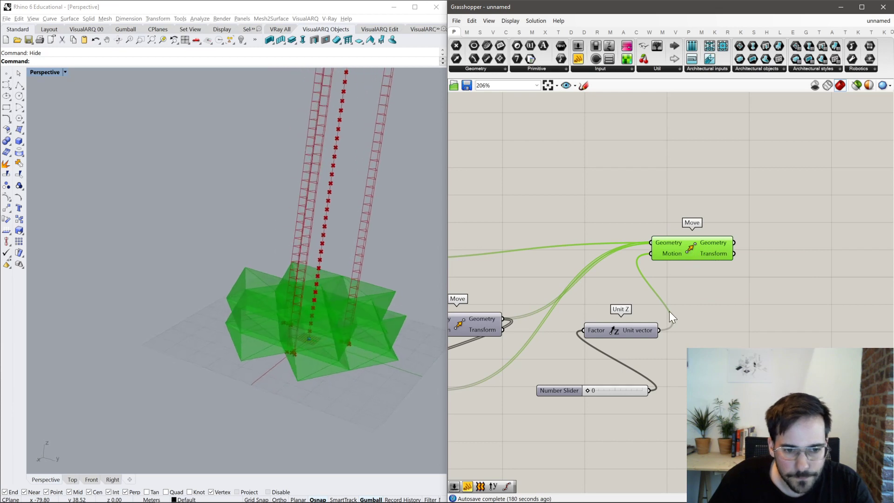
pyautogui.moveTo(588, 390)
pyautogui.mouseDown()
pyautogui.moveTo(641, 384)
pyautogui.moveTo(583, 391)
pyautogui.moveTo(590, 390)
pyautogui.mouseUp()
# Add a Series component below the Unit Z slider and wire its output into a Panel.
pyautogui.doubleClick(661, 363)
pyautogui.moveTo(621, 329); pyautogui.dragTo(635, 343)
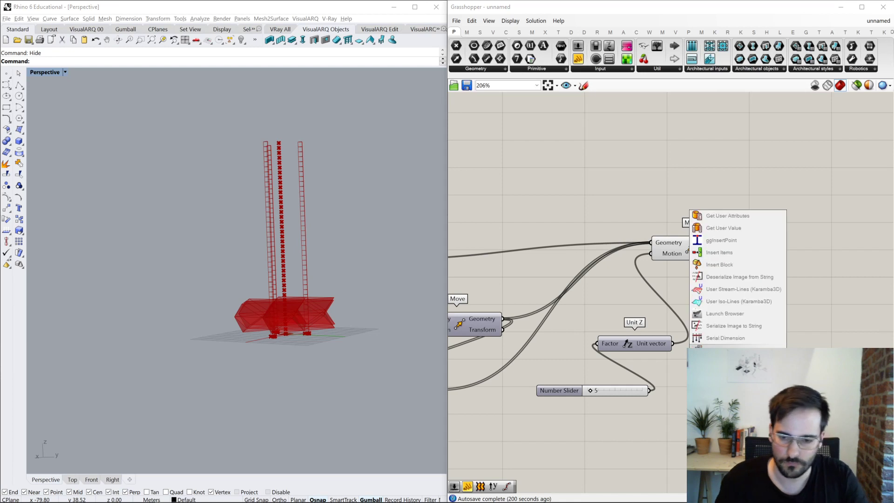
pyautogui.press('Return')
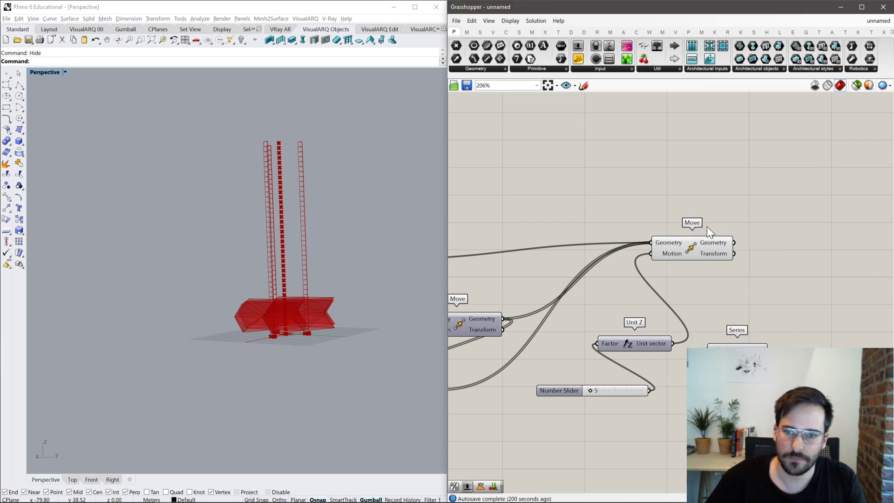
pyautogui.moveTo(726, 354); pyautogui.dragTo(684, 431)
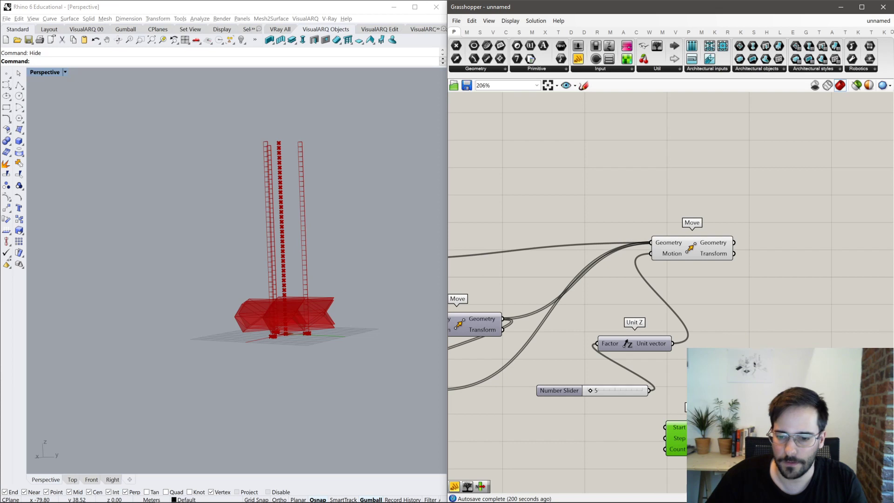
pyautogui.moveTo(754, 393); pyautogui.dragTo(692, 273, button='right')
pyautogui.moveTo(719, 341); pyautogui.dragTo(752, 339)
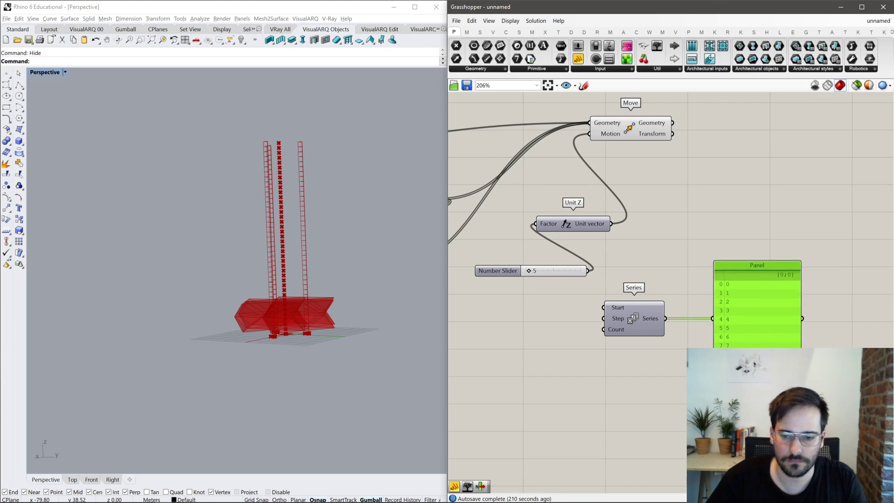
# Add a Number Slider, wire it into the Series' Start input and set it to 0.
pyautogui.doubleClick(498, 308)
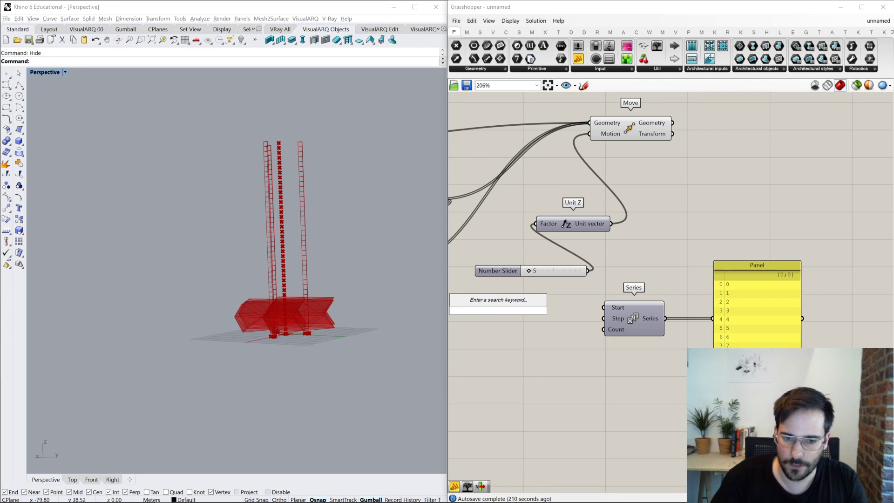
pyautogui.write('number slider')
pyautogui.press('Return')
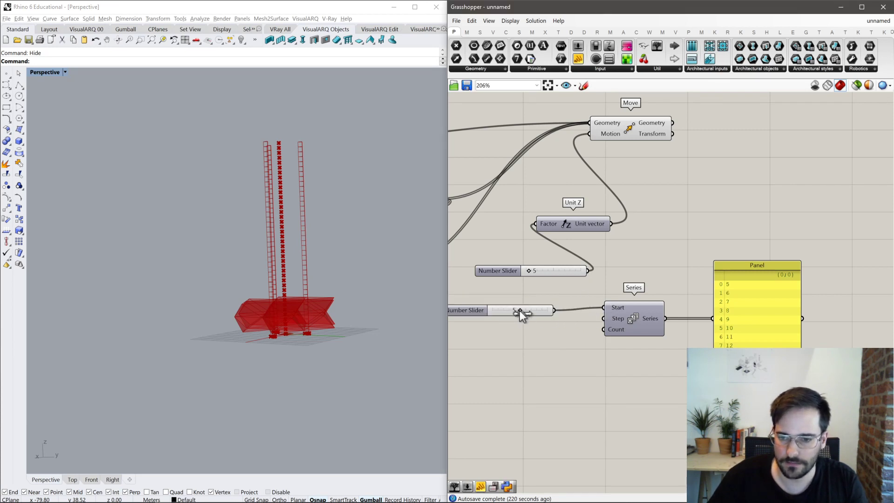
pyautogui.moveTo(502, 309); pyautogui.dragTo(532, 302)
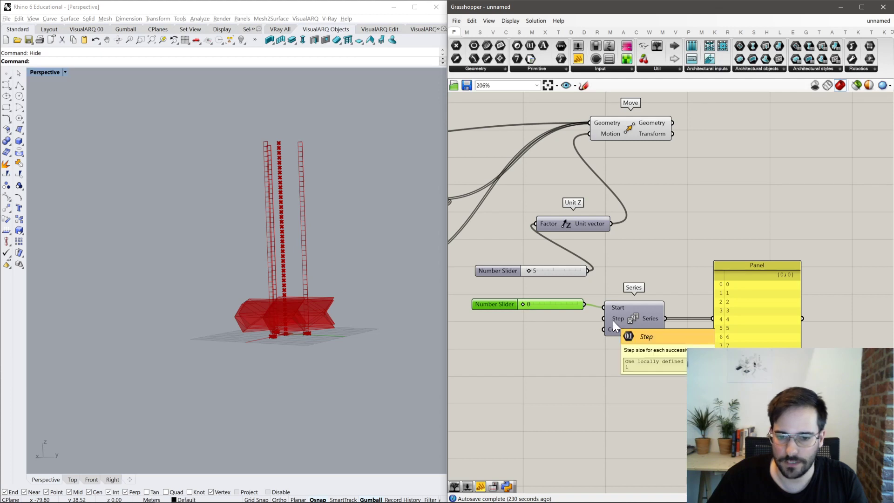
# Add a Multiplication component below the Start slider, beside the Series component.
pyautogui.scroll(-1, 634, 318)
pyautogui.click(624, 316)
pyautogui.doubleClick(521, 326)
pyautogui.write('*')
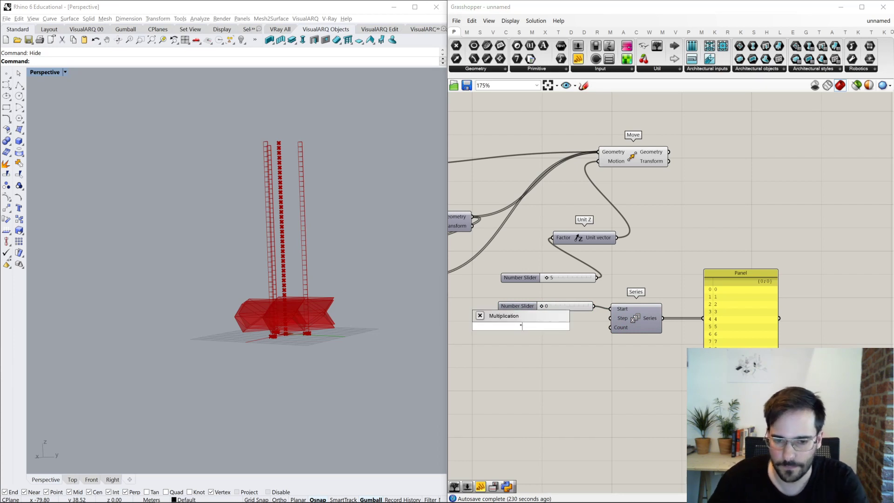
pyautogui.press('Return')
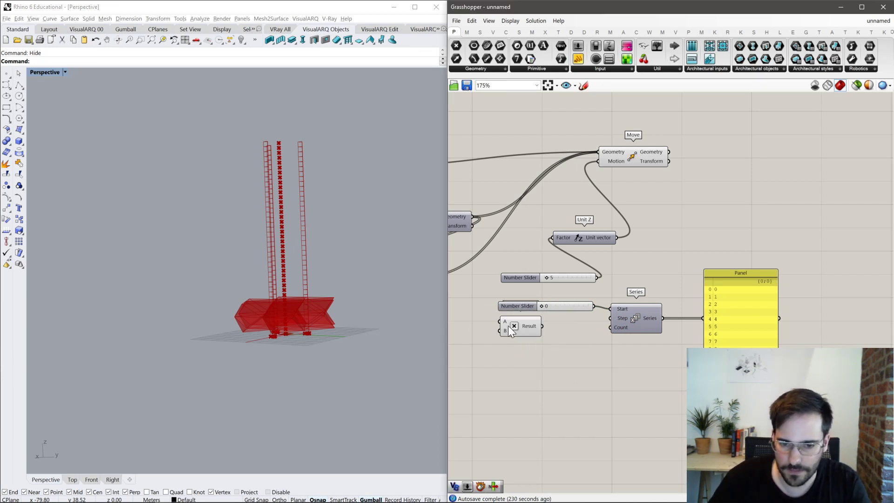
# Wire the upstream Number Slider of 10 that drives the earlier Unit Z into the Multiplication's A input.
pyautogui.moveTo(523, 328); pyautogui.dragTo(694, 336, button='right')
pyautogui.scroll(-5, 791, 335)
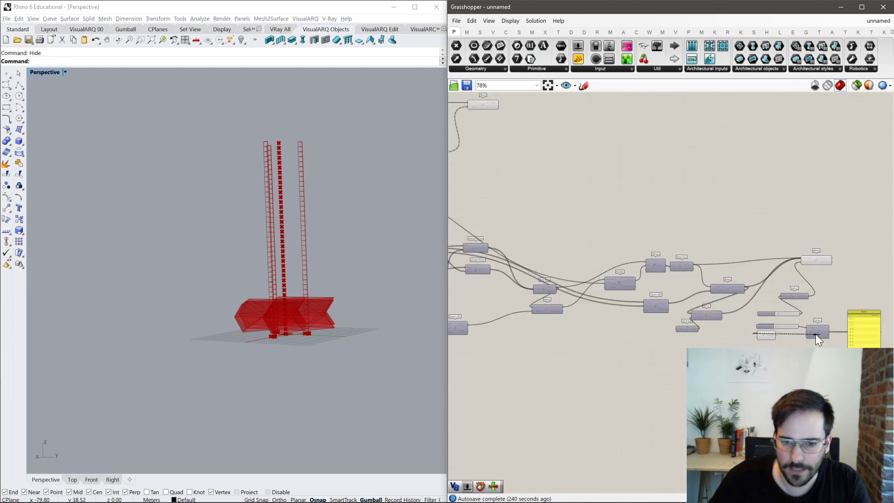
pyautogui.scroll(3, 572, 284)
pyautogui.moveTo(583, 265); pyautogui.dragTo(533, 306)
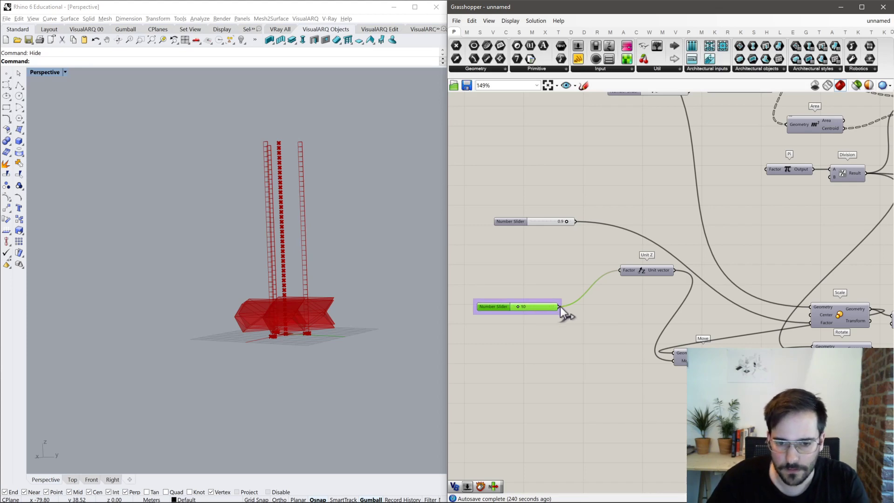
pyautogui.moveTo(559, 307); pyautogui.dragTo(862, 297)
pyautogui.scroll(-3, 500, 263)
pyautogui.scroll(5, 864, 319)
pyautogui.moveTo(862, 297); pyautogui.dragTo(671, 319, button='right')
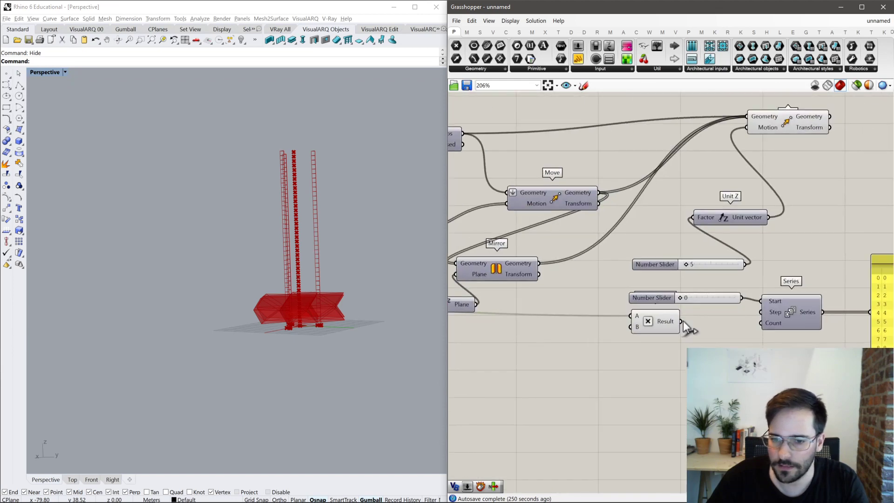
# Wire the Multiplication's Result into the Series' Step input and shift the Series slightly toward the Panel.
pyautogui.scroll(3, 654, 323)
pyautogui.moveTo(606, 320); pyautogui.dragTo(461, 325, button='right')
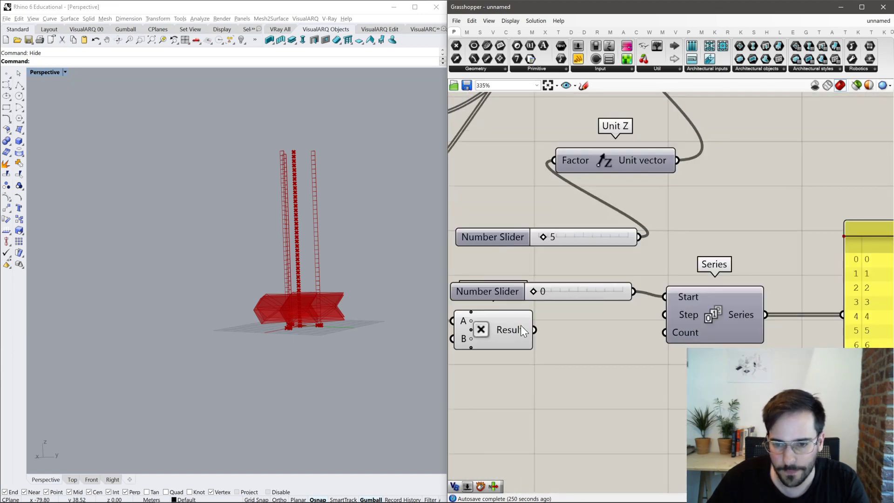
pyautogui.moveTo(535, 328); pyautogui.dragTo(661, 317)
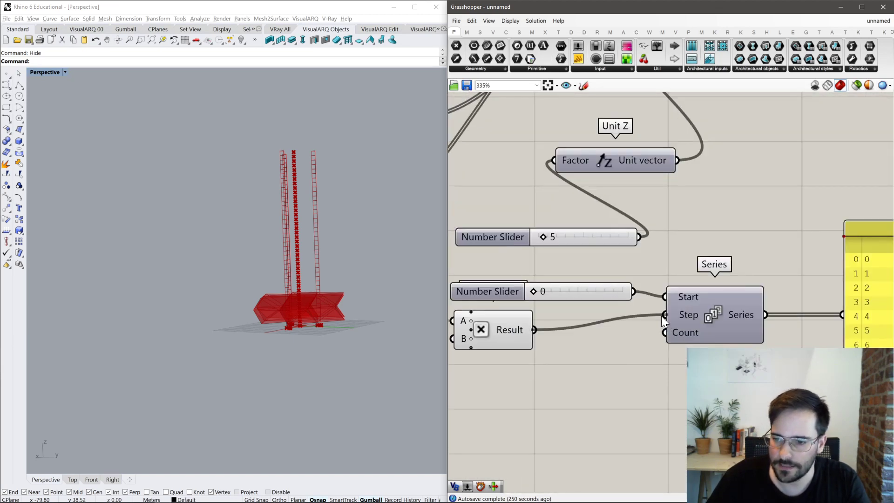
pyautogui.moveTo(747, 340); pyautogui.dragTo(585, 331, button='right')
pyautogui.click(578, 311)
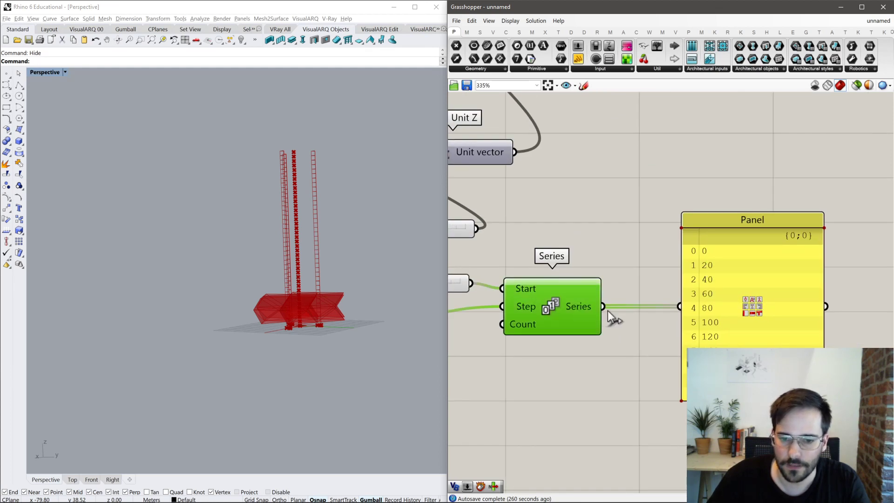
pyautogui.moveTo(565, 308); pyautogui.dragTo(575, 311)
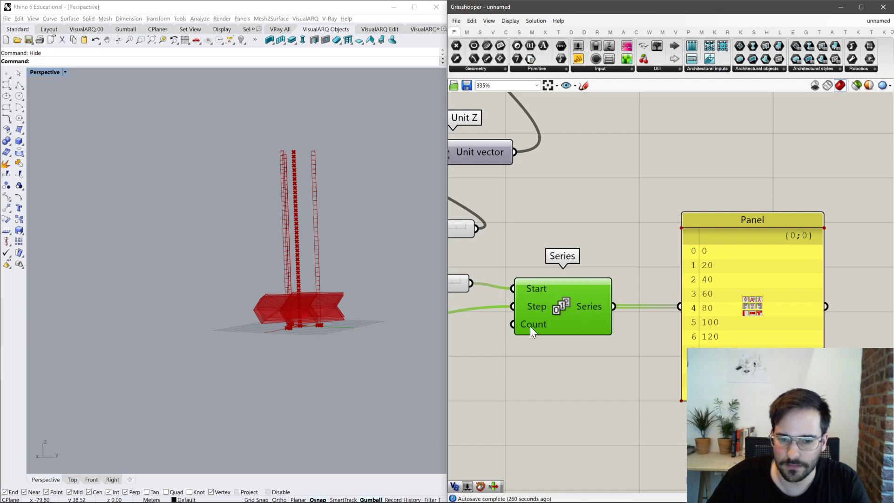
# Add a Number Slider with the value 5 and wire it into the Series' Count input.
pyautogui.moveTo(530, 326)
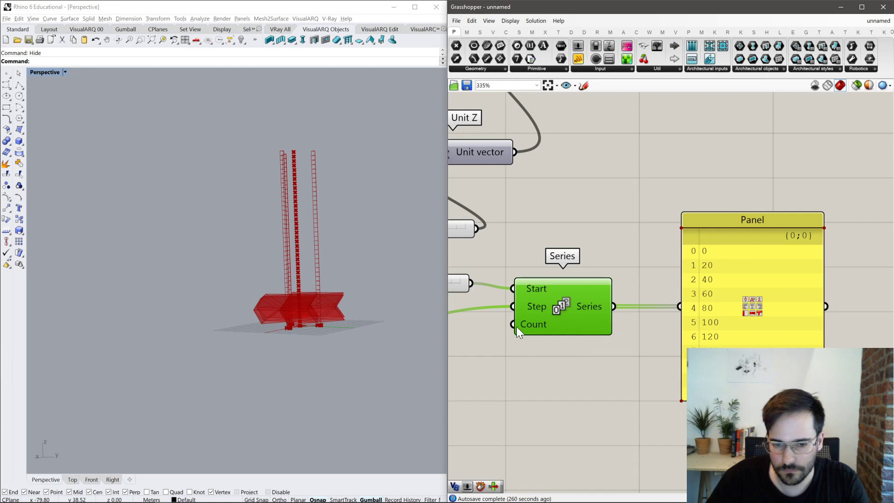
pyautogui.moveTo(518, 324); pyautogui.dragTo(611, 311, button='right')
pyautogui.doubleClick(549, 357)
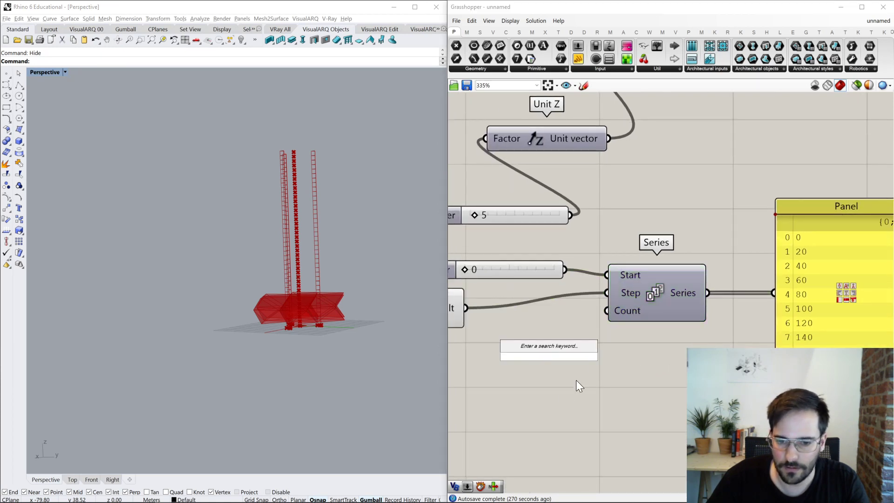
pyautogui.write('5')
pyautogui.press('Return')
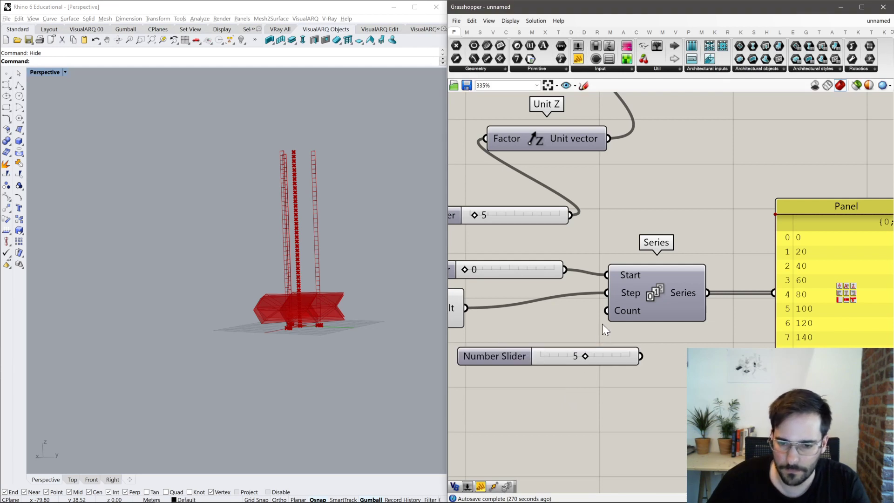
pyautogui.moveTo(679, 292); pyautogui.dragTo(593, 366, button='right')
pyautogui.moveTo(480, 433); pyautogui.dragTo(416, 443)
# Set the second Move component farther away from Unit Z to make room in the layout.
pyautogui.moveTo(619, 295); pyautogui.dragTo(657, 348, button='right')
pyautogui.moveTo(612, 145); pyautogui.dragTo(584, 180, button='right')
pyautogui.click(583, 138)
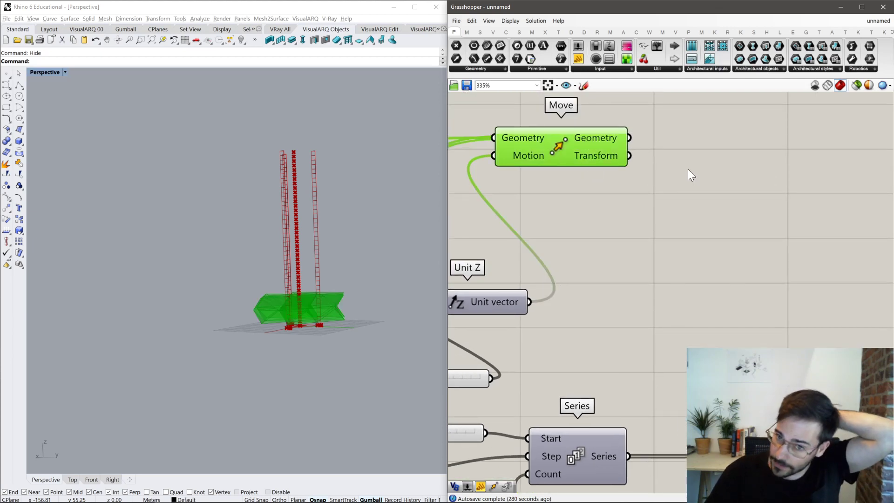
pyautogui.moveTo(609, 148)
pyautogui.moveTo(605, 146); pyautogui.dragTo(695, 155, button='right')
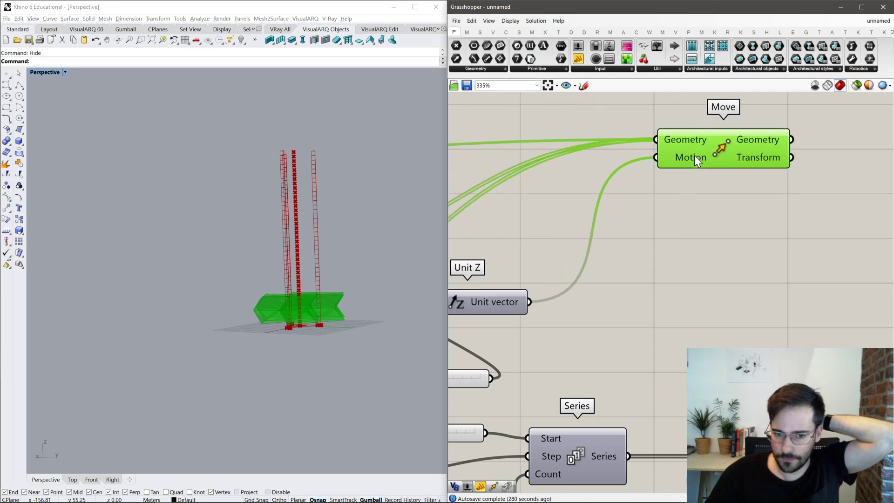
pyautogui.moveTo(530, 224); pyautogui.dragTo(629, 194, button='right')
pyautogui.moveTo(781, 121)
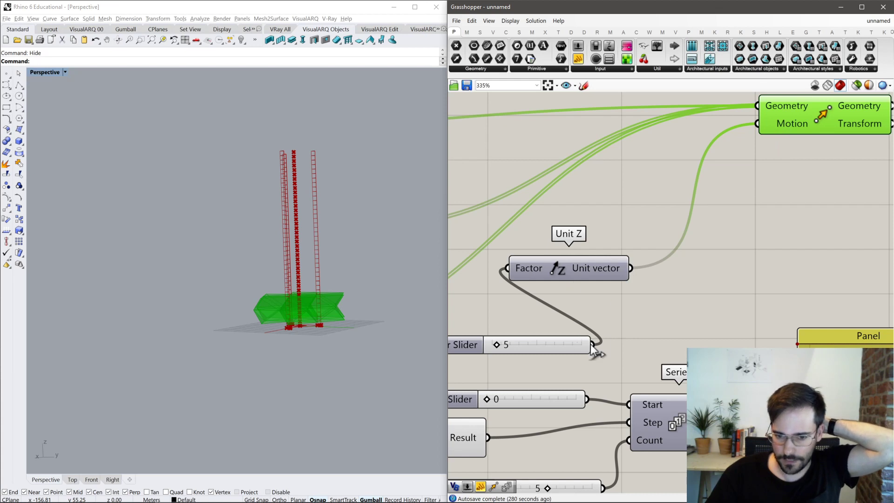
# Replace the Number Slider on Unit Z's Factor input with the Series output, placing Unit Z below the second Move.
pyautogui.click(551, 342)
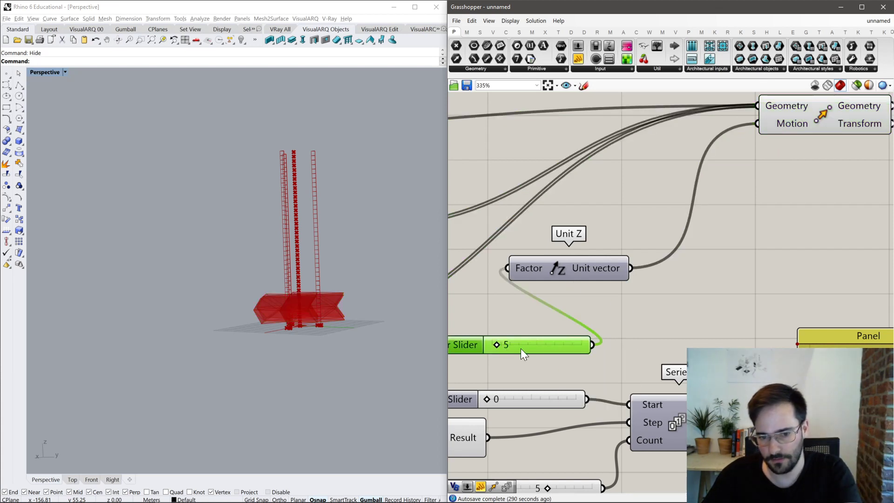
pyautogui.press('Delete')
pyautogui.moveTo(551, 266); pyautogui.dragTo(733, 253)
pyautogui.moveTo(738, 248); pyautogui.dragTo(671, 234, button='right')
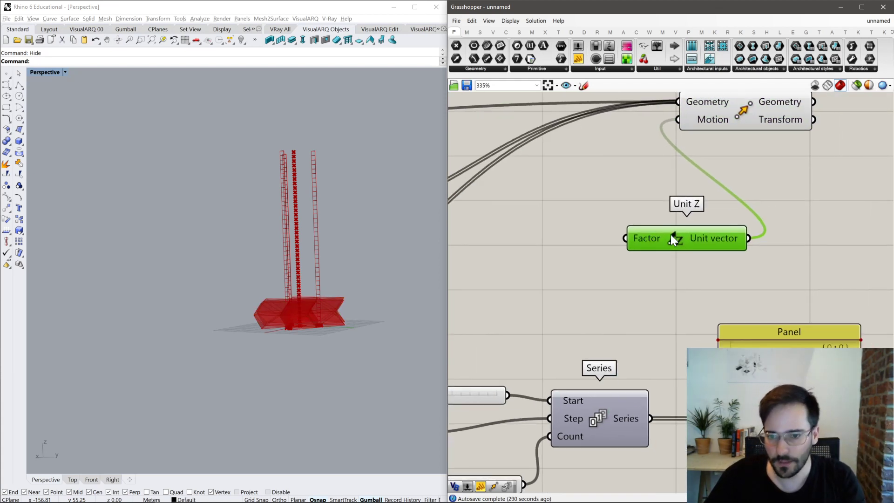
pyautogui.scroll(-3, 593, 307)
pyautogui.moveTo(629, 376); pyautogui.dragTo(615, 265)
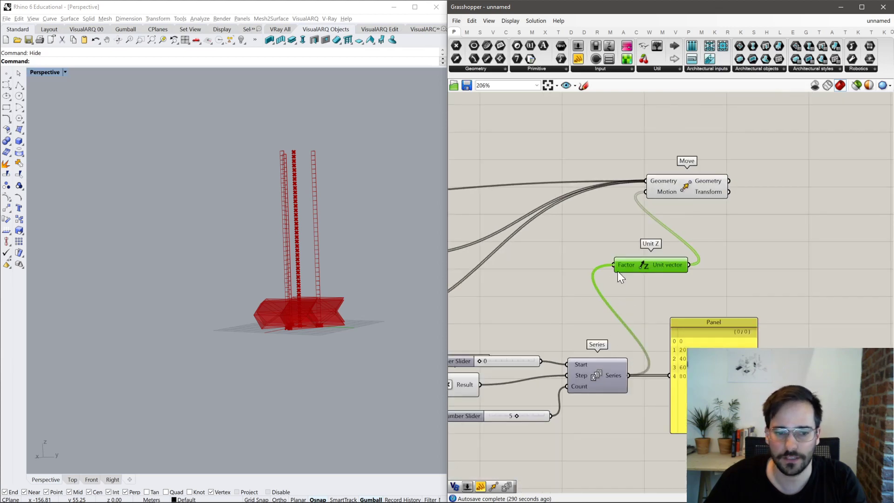
# Graft the Motion input of the second Move component.
pyautogui.rightClick(663, 181)
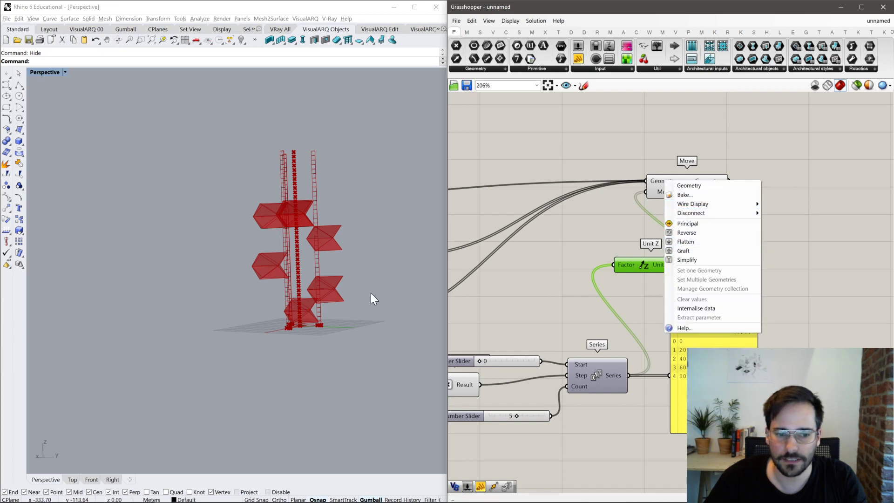
pyautogui.click(601, 259)
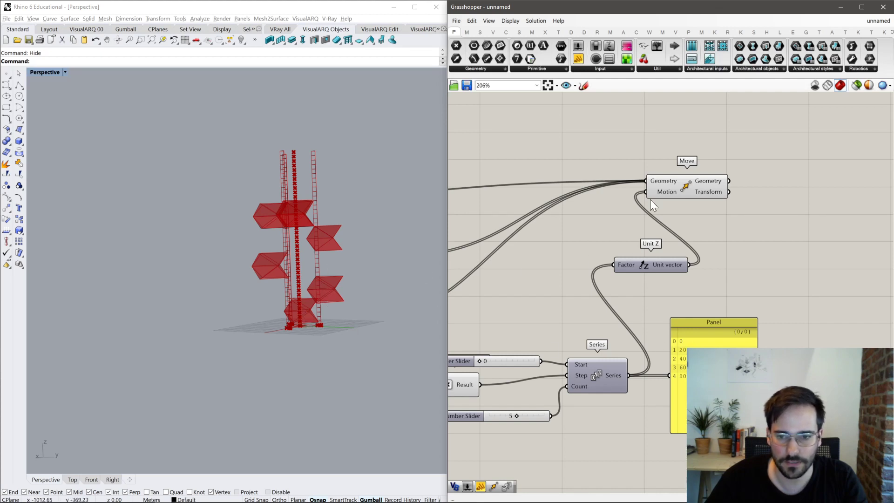
pyautogui.moveTo(664, 181)
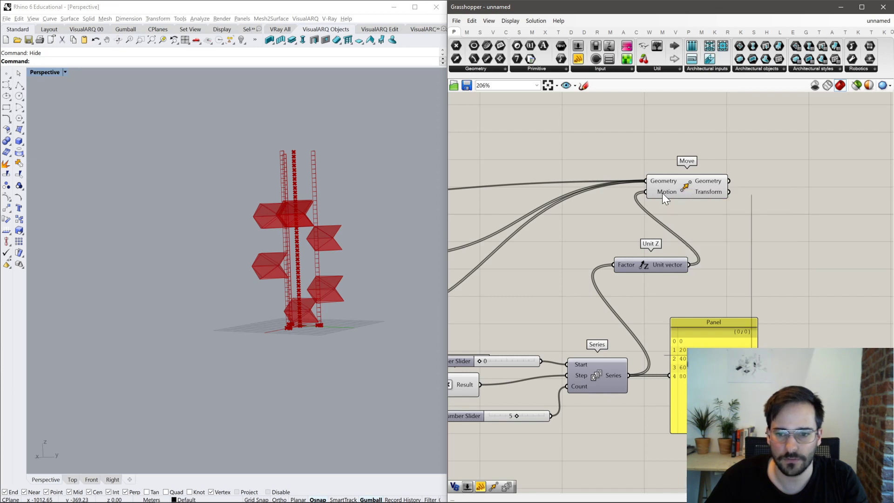
pyautogui.rightClick(662, 193)
pyautogui.click(693, 251)
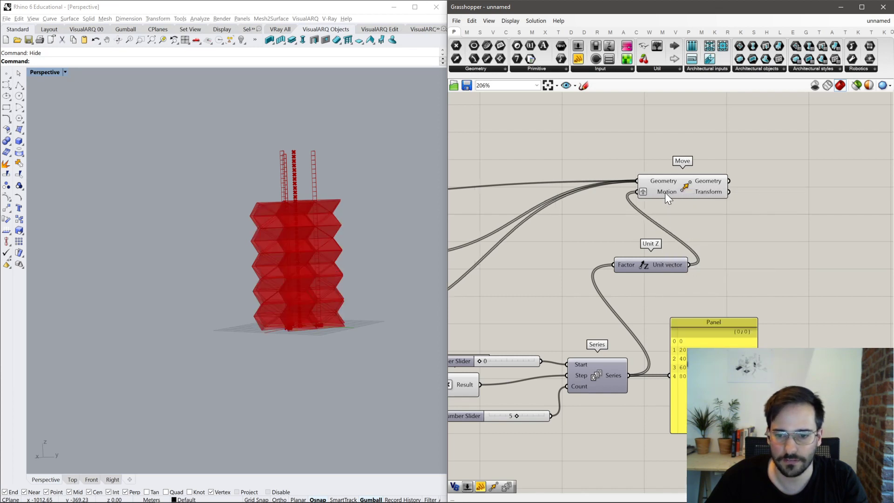
pyautogui.moveTo(666, 189)
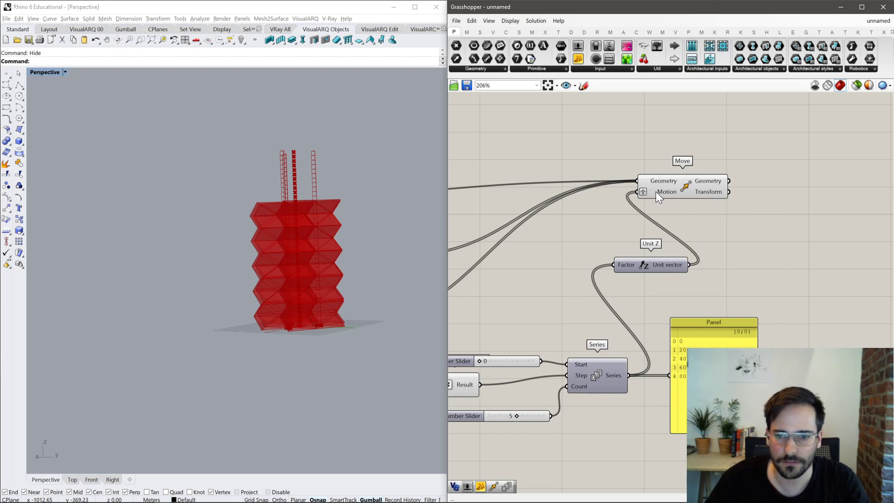
# Duplicate the Series' Panel above the original and remove the graft from the second Move's Motion input.
pyautogui.moveTo(680, 324); pyautogui.dragTo(703, 231)
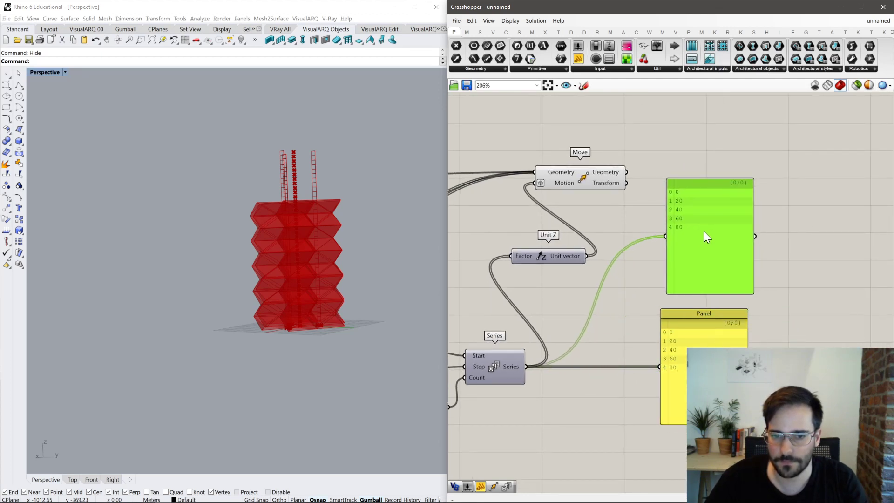
pyautogui.click(624, 226)
pyautogui.rightClick(547, 185)
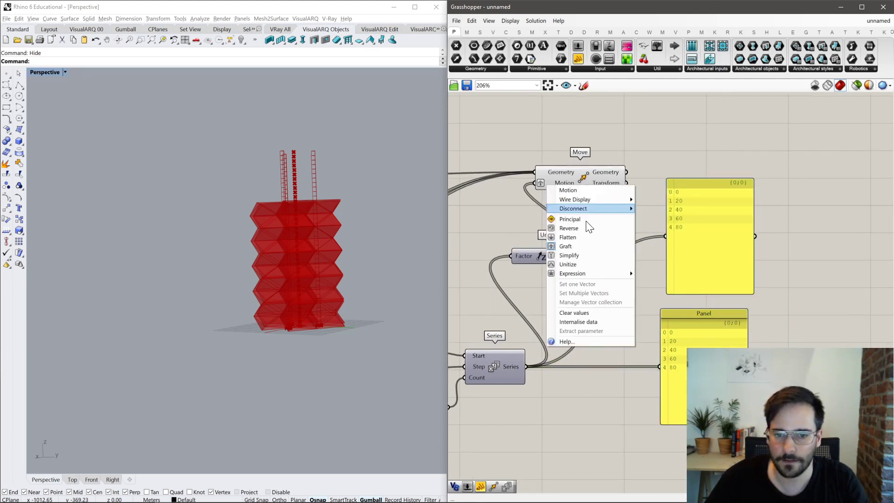
pyautogui.click(583, 247)
# Add a Graft Tree component, wire the Series output into its Tree input, and shift Unit Z slightly aside.
pyautogui.doubleClick(565, 300)
pyautogui.write('g')
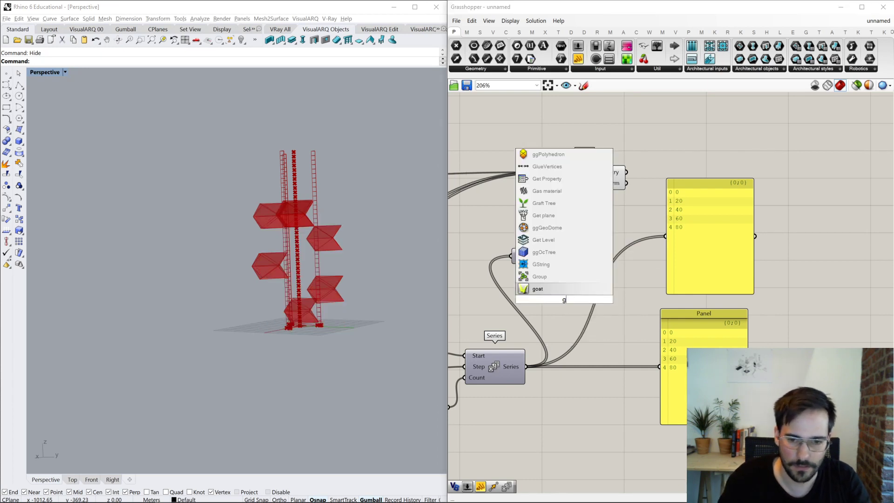
pyautogui.write('raft')
pyautogui.press('Return')
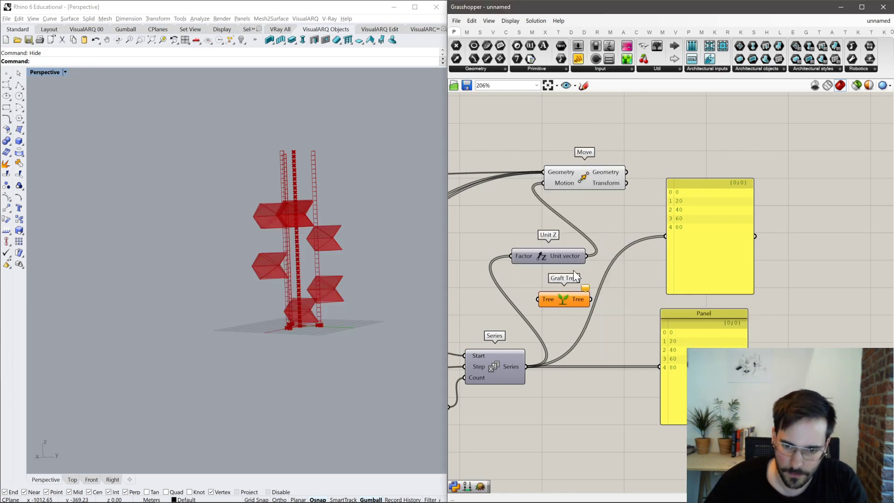
pyautogui.moveTo(586, 256); pyautogui.dragTo(538, 299)
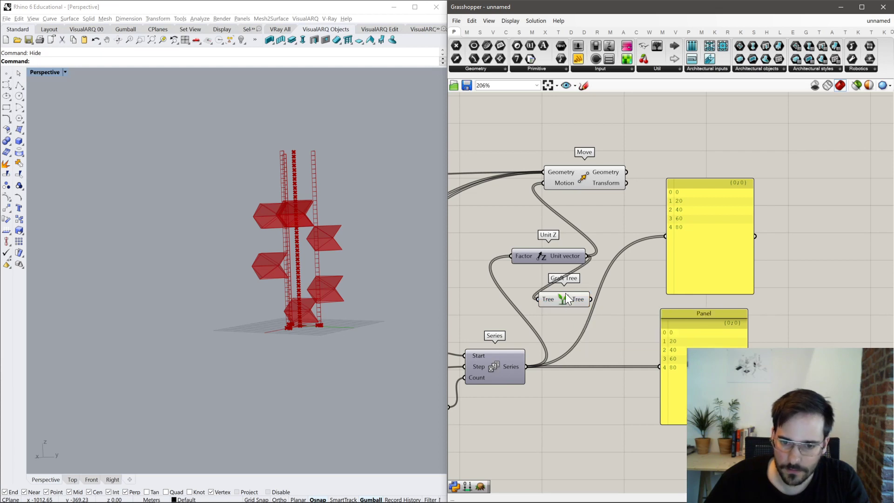
pyautogui.moveTo(547, 253); pyautogui.dragTo(517, 264)
pyautogui.moveTo(570, 299); pyautogui.dragTo(528, 367)
# Space the two Panels apart, place Graft Tree beside the Series, and wire its output into the duplicated Panel in place of the Series.
pyautogui.scroll(-3, 529, 369)
pyautogui.click(652, 352)
pyautogui.scroll(2, 657, 339)
pyautogui.scroll(1, 658, 344)
pyautogui.moveTo(655, 210); pyautogui.dragTo(641, 250)
pyautogui.moveTo(621, 293); pyautogui.dragTo(646, 256, button='right')
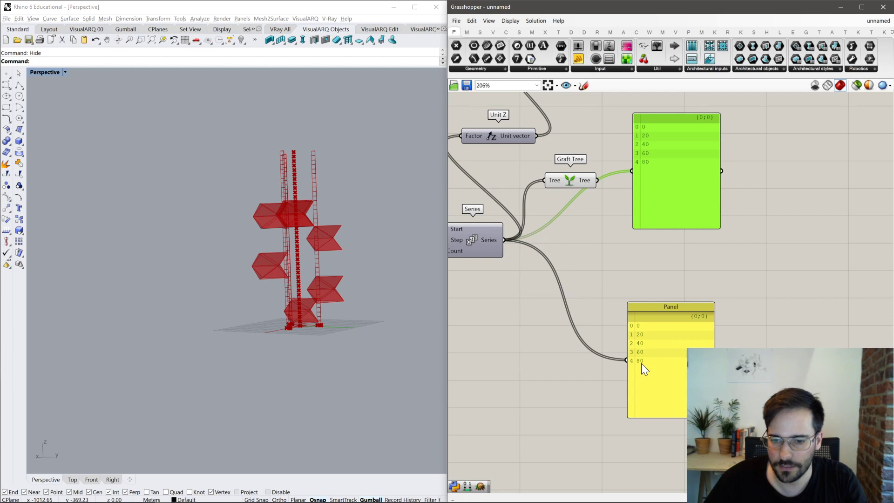
pyautogui.moveTo(571, 183); pyautogui.dragTo(634, 170)
pyautogui.moveTo(666, 196); pyautogui.dragTo(694, 208)
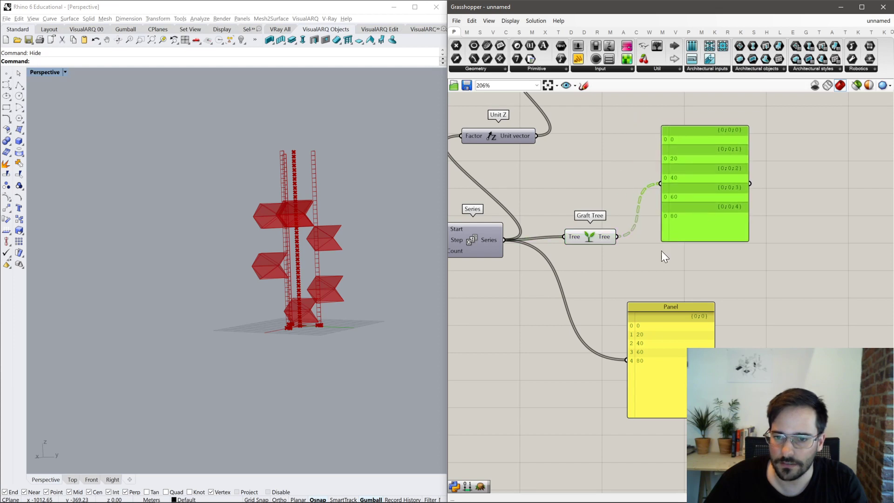
# Replace the Series wire on Unit Z's Factor input with the Graft Tree output.
pyautogui.moveTo(685, 185); pyautogui.dragTo(634, 211, button='right')
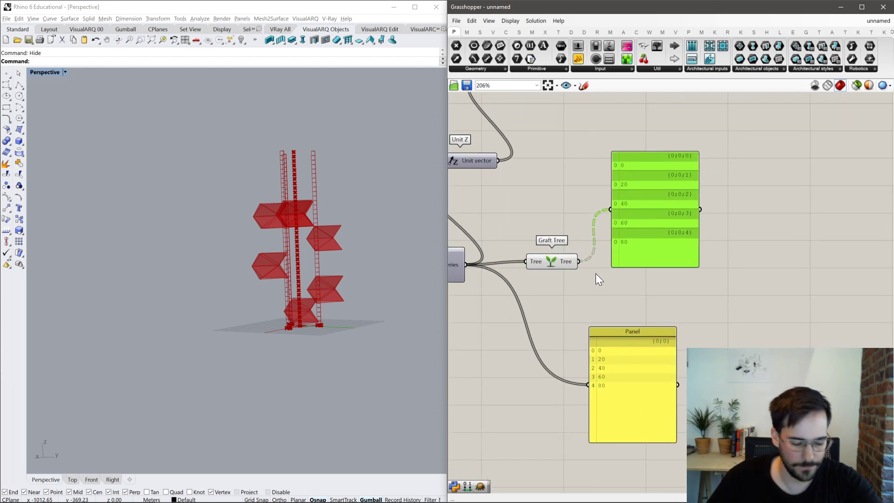
pyautogui.moveTo(599, 232); pyautogui.dragTo(606, 253, button='right')
pyautogui.scroll(-3, 607, 253)
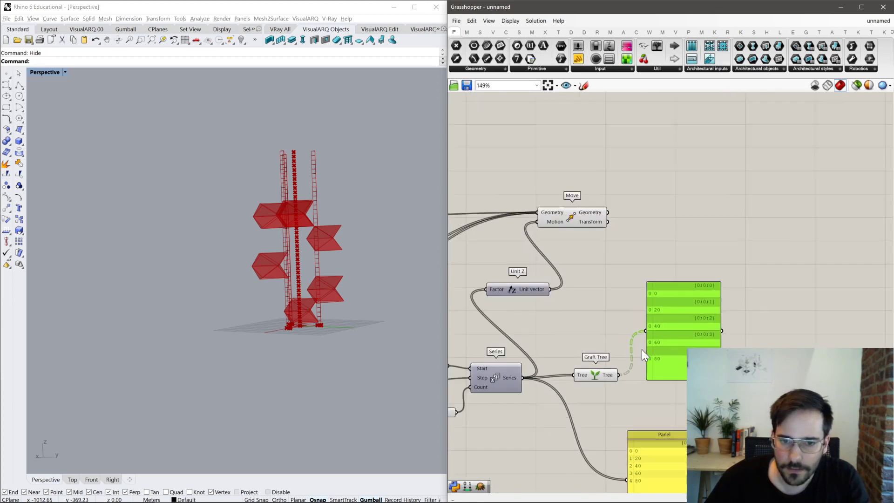
pyautogui.moveTo(622, 372); pyautogui.dragTo(517, 297)
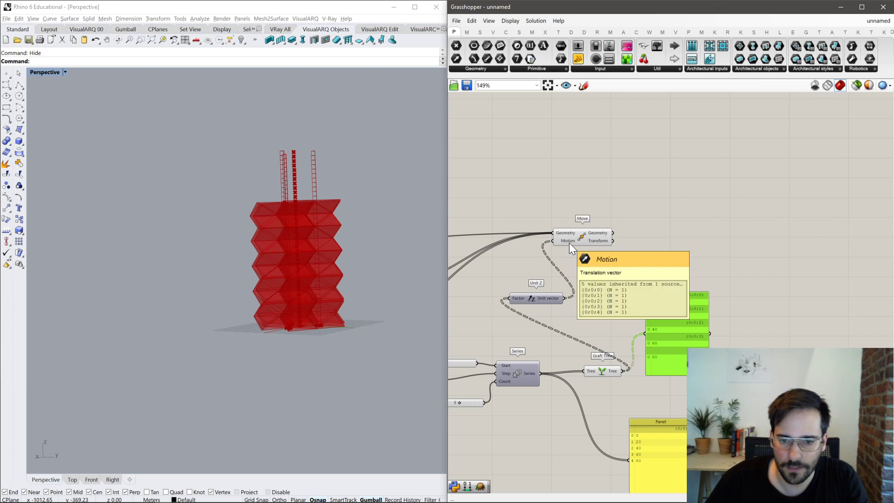
pyautogui.moveTo(547, 300)
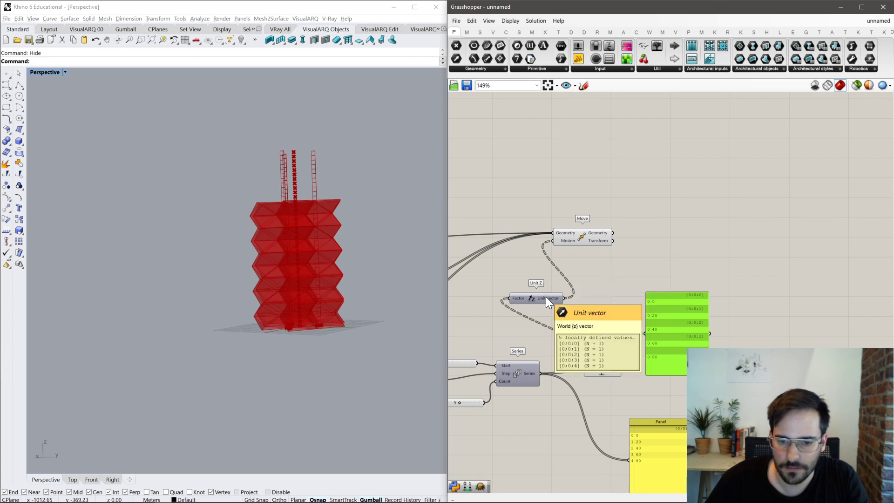
pyautogui.moveTo(571, 235)
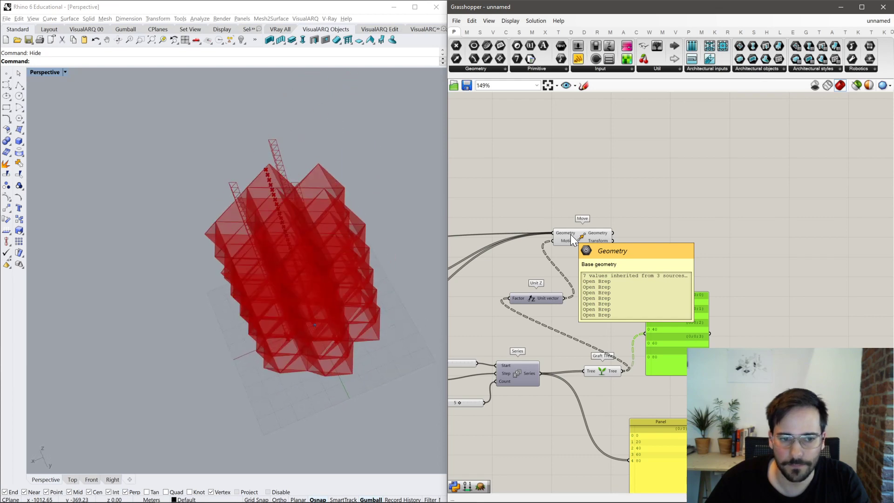
# Set the Number Slider feeding the Series' Count input to 7.
pyautogui.scroll(5, 672, 239)
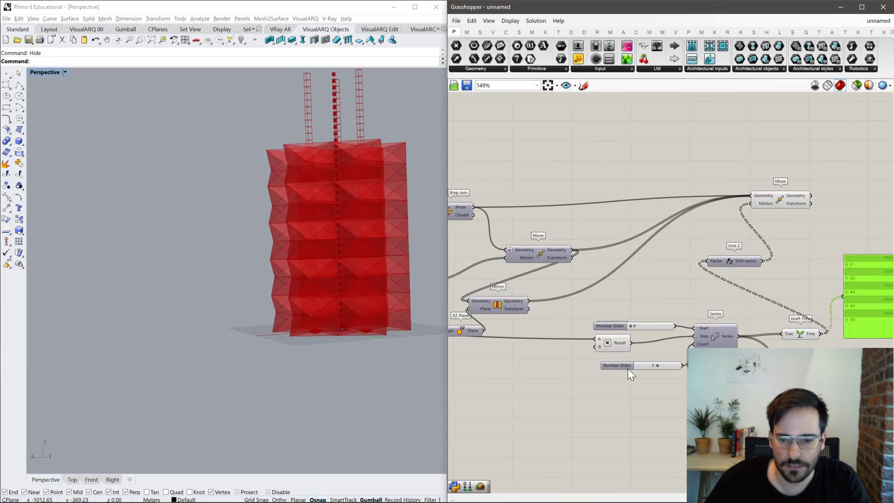
pyautogui.moveTo(653, 364); pyautogui.dragTo(666, 363)
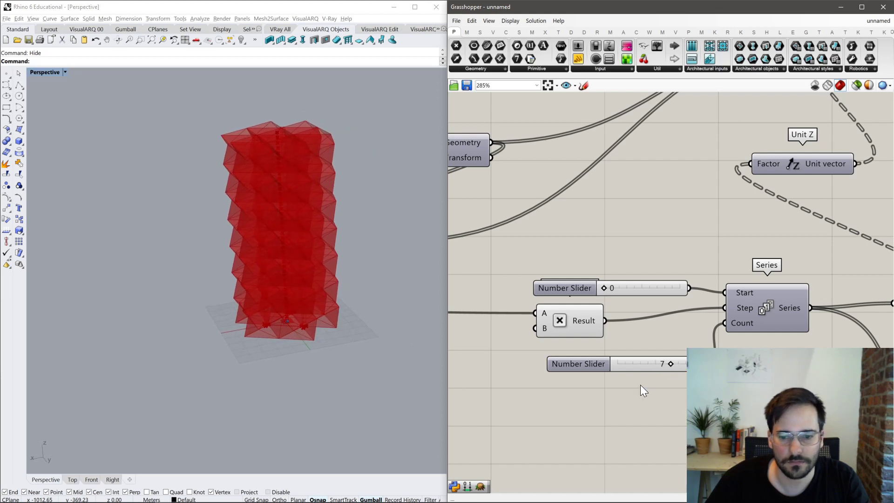
pyautogui.moveTo(735, 300); pyautogui.dragTo(703, 300, button='right')
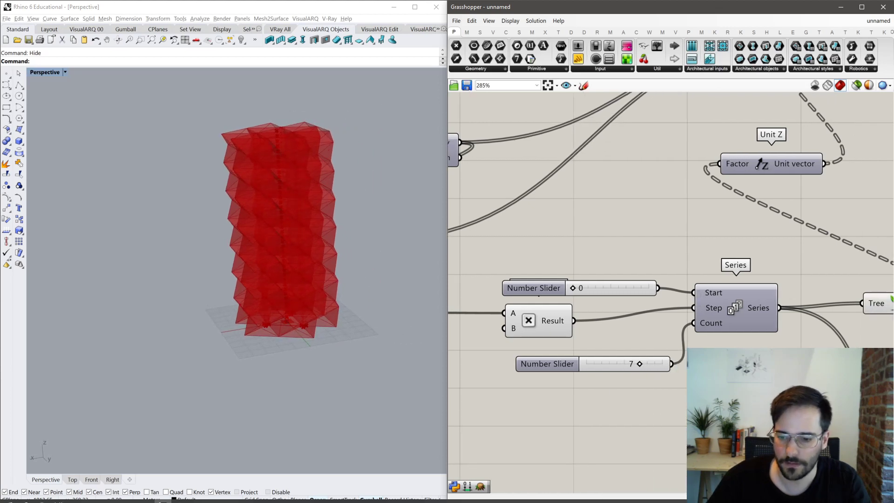
pyautogui.scroll(-3, 579, 236)
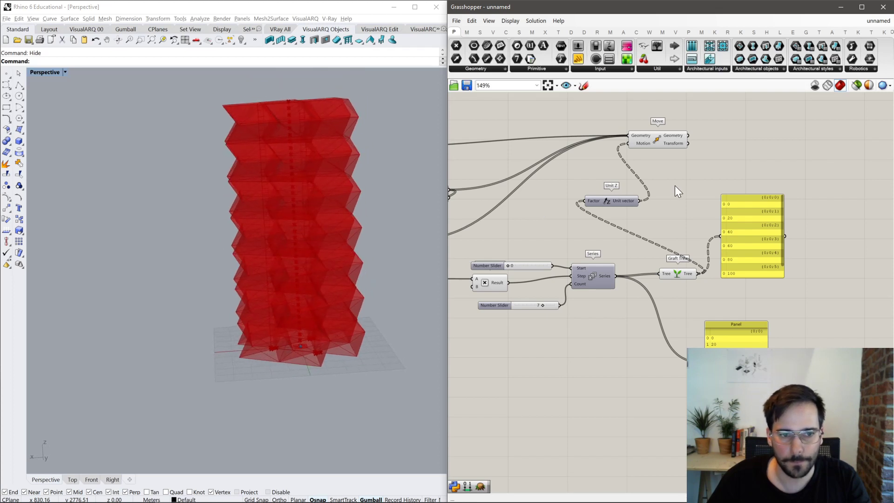
# Examine the upstream Rotate and Brep Join components and how their output feeds the second Move.
pyautogui.moveTo(318, 140); pyautogui.dragTo(526, 188, button='right')
pyautogui.moveTo(447, 180); pyautogui.dragTo(598, 199, button='right')
pyautogui.moveTo(426, 169); pyautogui.dragTo(627, 189, button='right')
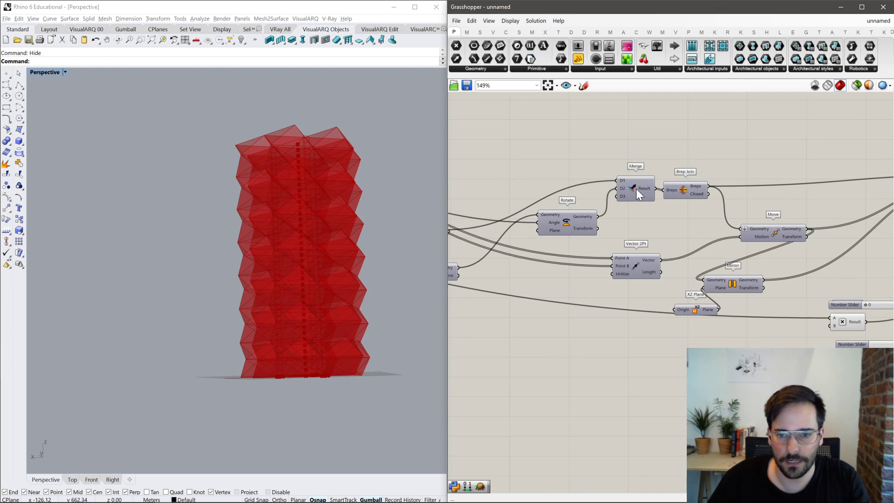
pyautogui.click(578, 227)
pyautogui.middleClick(576, 217)
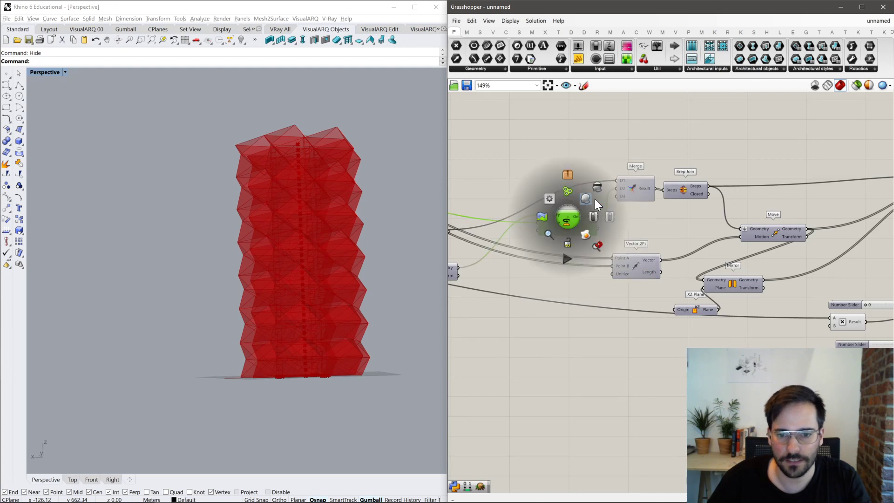
pyautogui.moveTo(692, 192); pyautogui.dragTo(548, 246, button='right')
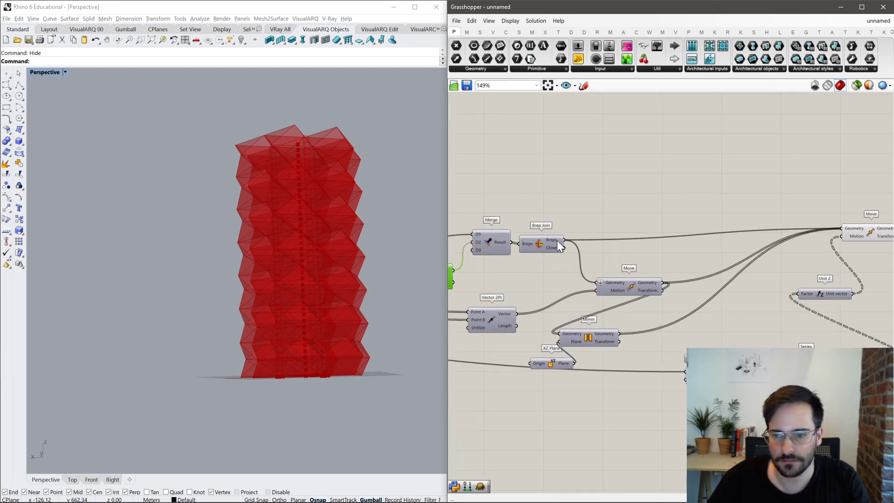
pyautogui.click(556, 240)
pyautogui.scroll(-2, 568, 234)
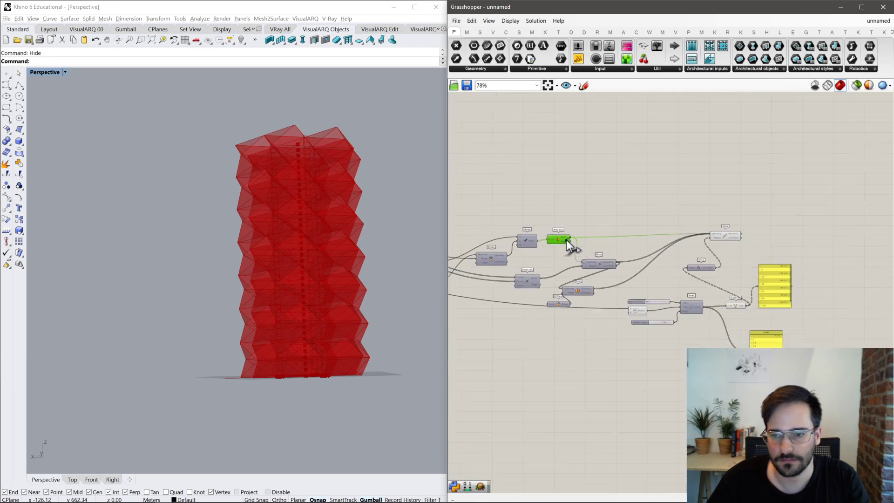
pyautogui.moveTo(555, 242); pyautogui.dragTo(398, 234, button='right')
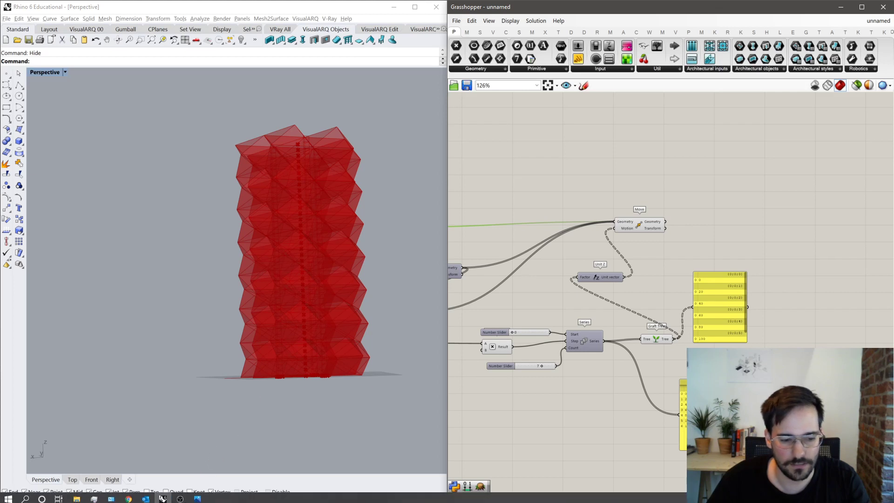
# Compare the stacked tower in Rhino with the Examples_1_Kikutake-Tower.jpg reference photo in Photos.
pyautogui.click(197, 495)
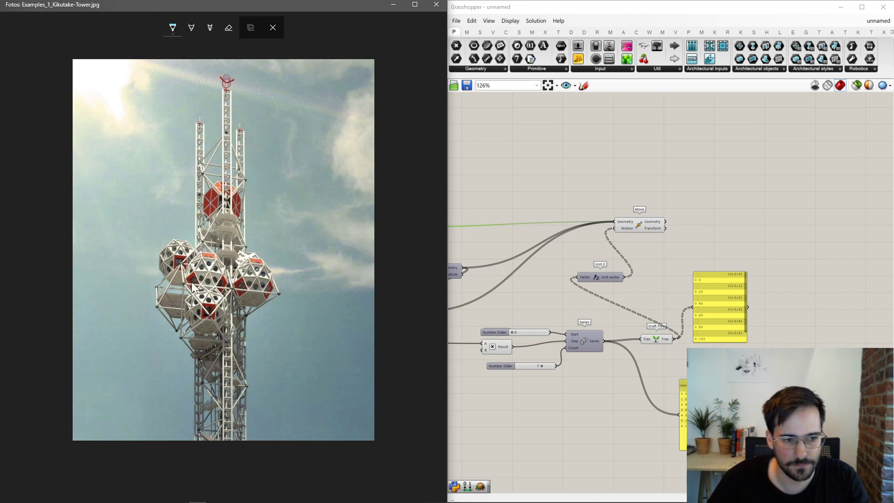
pyautogui.click(459, 239)
pyautogui.moveTo(377, 243); pyautogui.dragTo(709, 220, button='right')
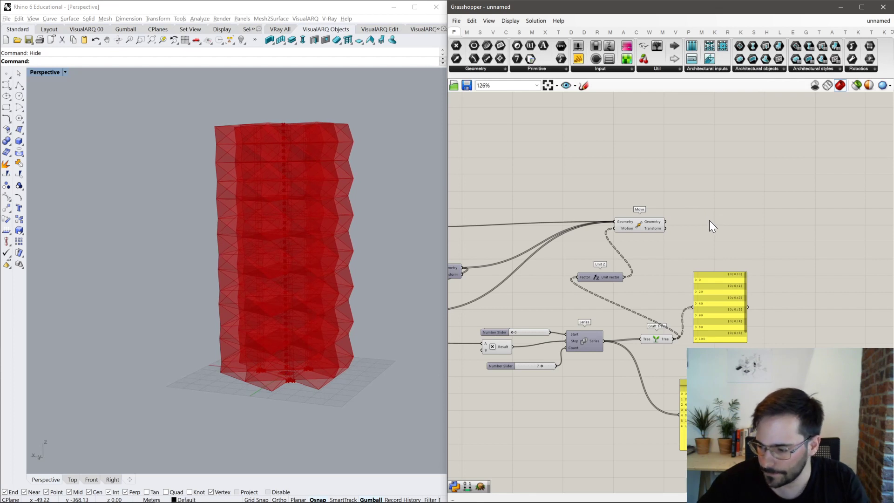
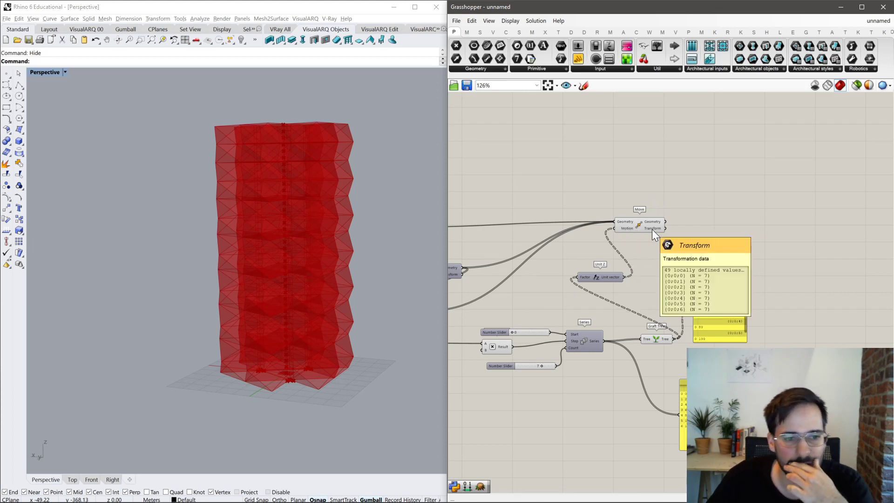
pyautogui.moveTo(300, 147); pyautogui.dragTo(291, 239, button='right')
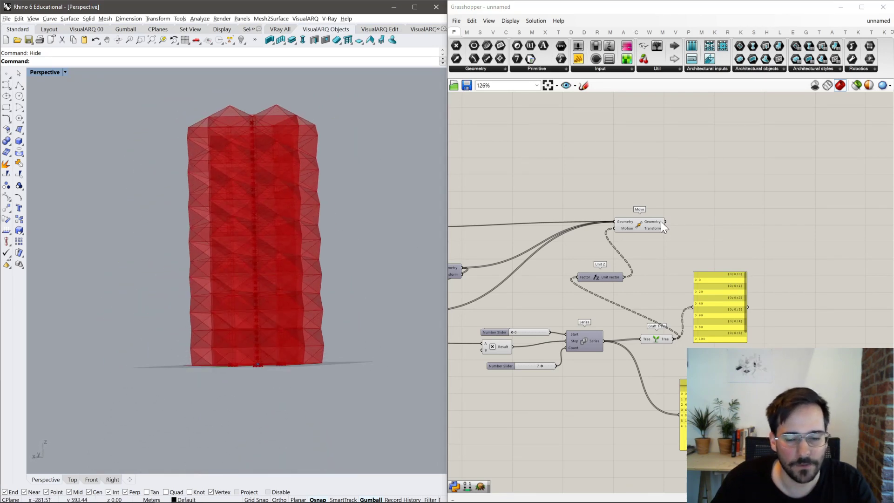
# Add a Volume component, wire the second Move's Geometry output into it, and flatten that output.
pyautogui.click(635, 228)
pyautogui.doubleClick(700, 185)
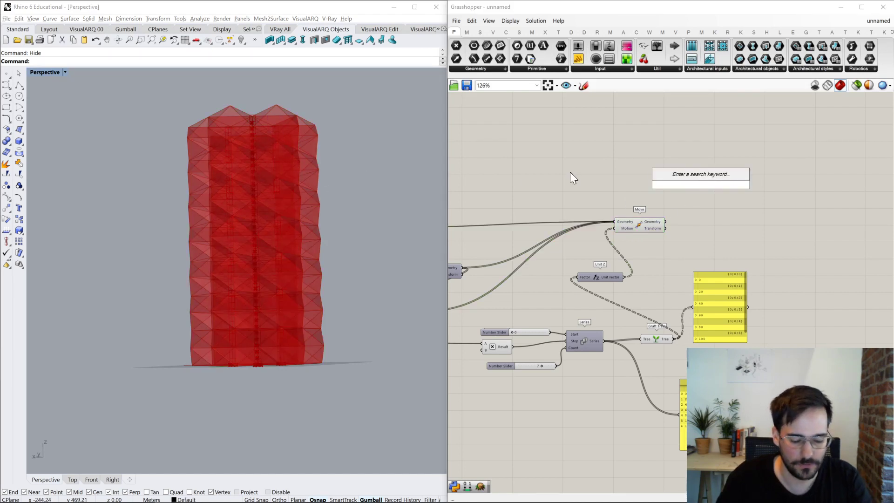
pyautogui.write('vol')
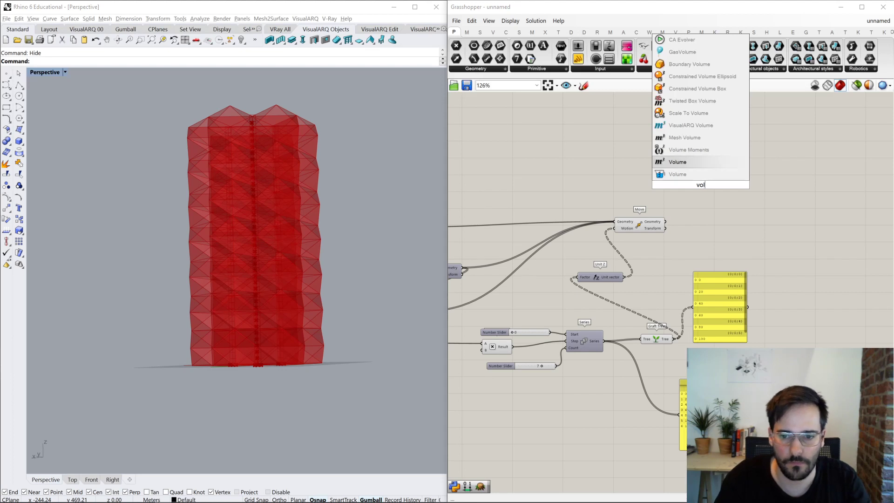
pyautogui.press('Return')
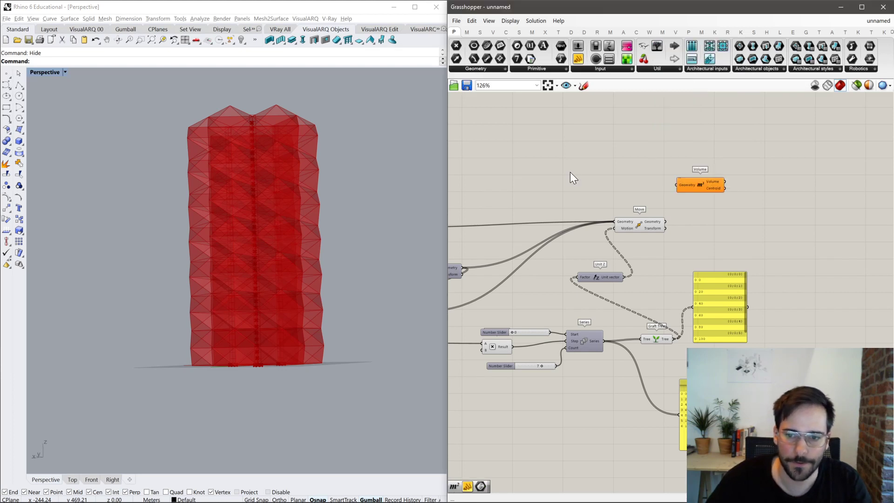
pyautogui.moveTo(666, 222); pyautogui.dragTo(708, 202)
pyautogui.rightClick(626, 237)
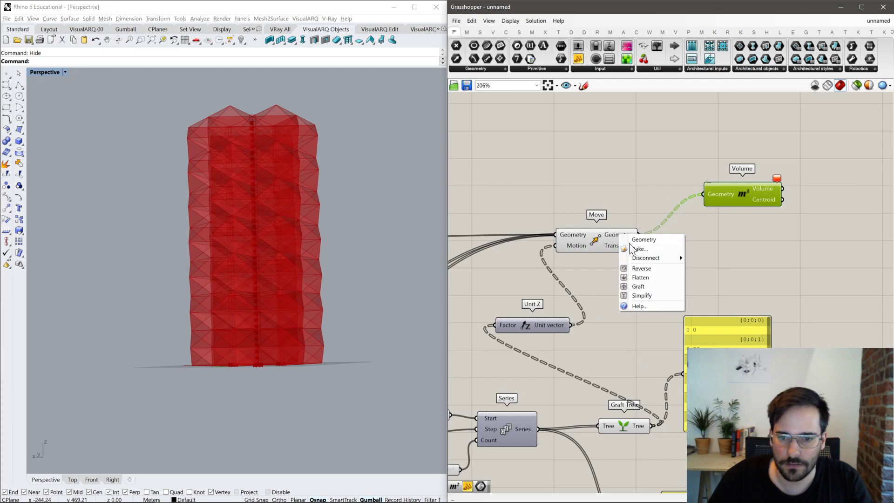
pyautogui.click(635, 280)
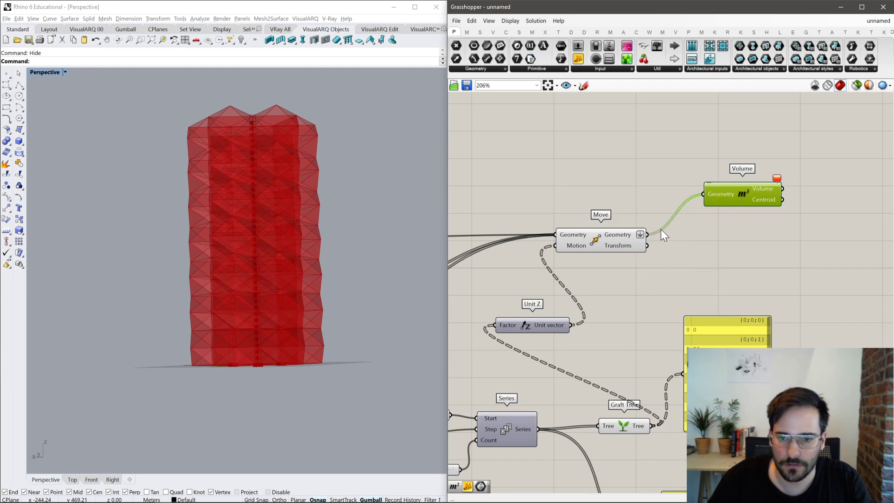
# Unflatten the second Move's Geometry output and add a copied panel that reads this output.
pyautogui.rightClick(626, 236)
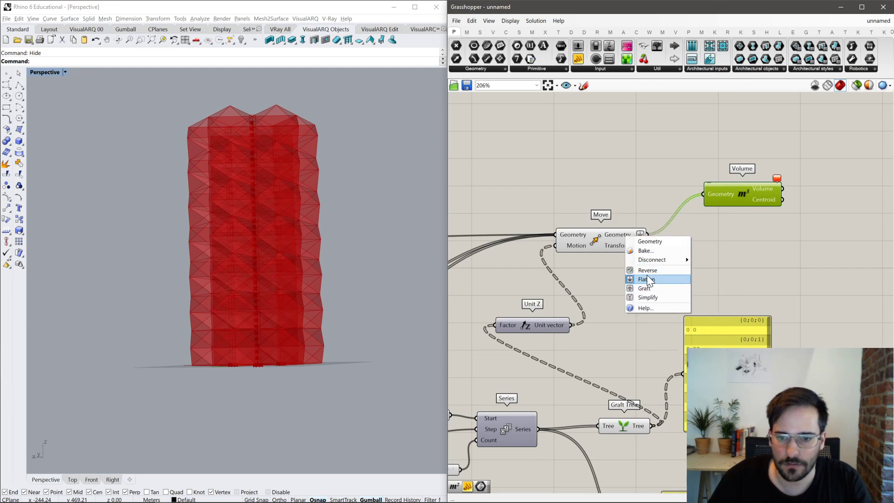
pyautogui.click(647, 276)
pyautogui.click(613, 236)
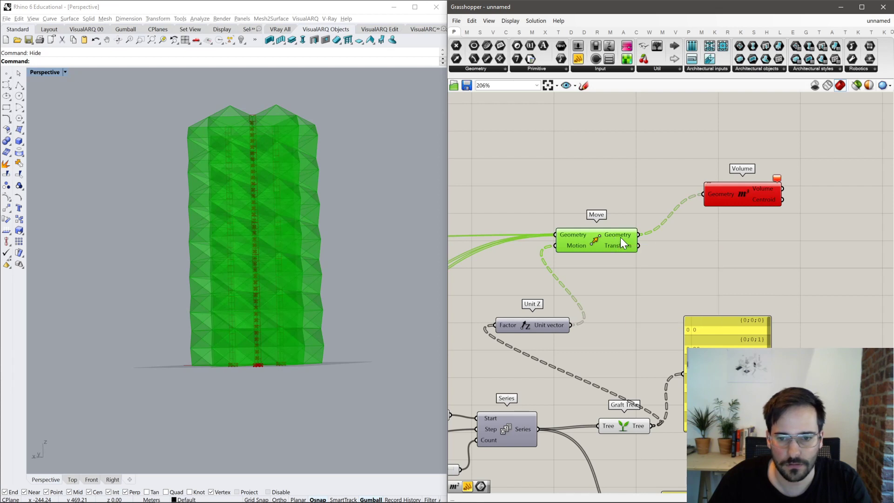
pyautogui.moveTo(620, 237)
pyautogui.click(693, 338)
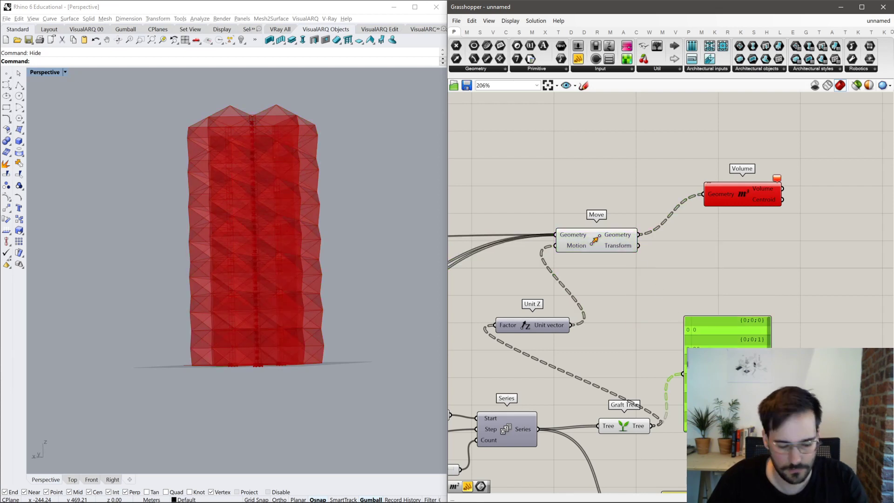
pyautogui.moveTo(639, 234); pyautogui.dragTo(824, 255)
pyautogui.moveTo(825, 255); pyautogui.dragTo(732, 274, button='right')
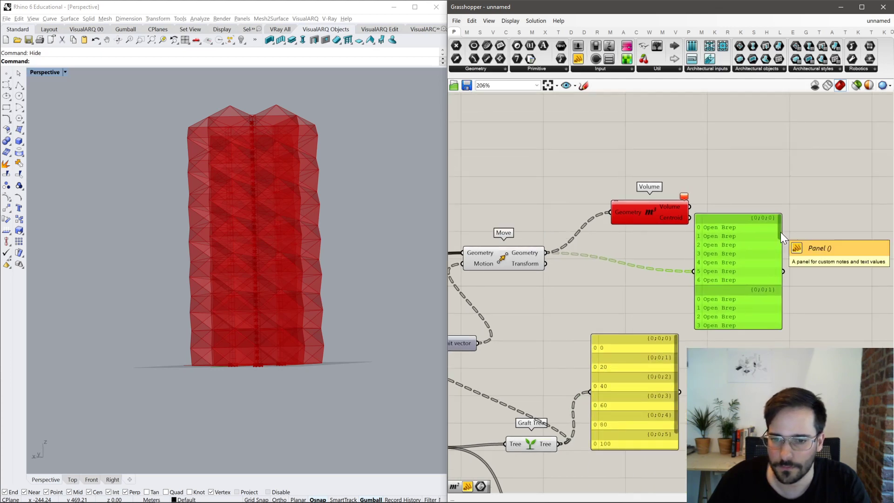
# Try flattening the Volume component's Geometry input, then revert that setting.
pyautogui.rightClick(633, 212)
pyautogui.click(651, 273)
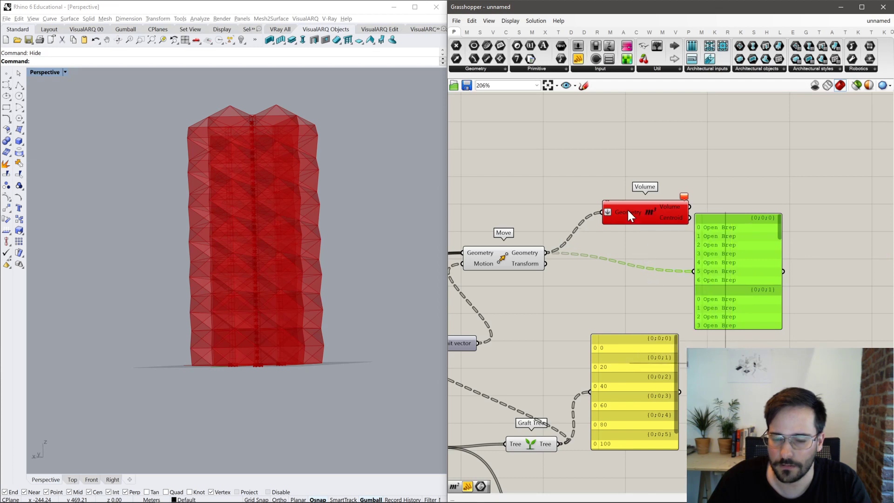
pyautogui.rightClick(627, 211)
pyautogui.click(662, 279)
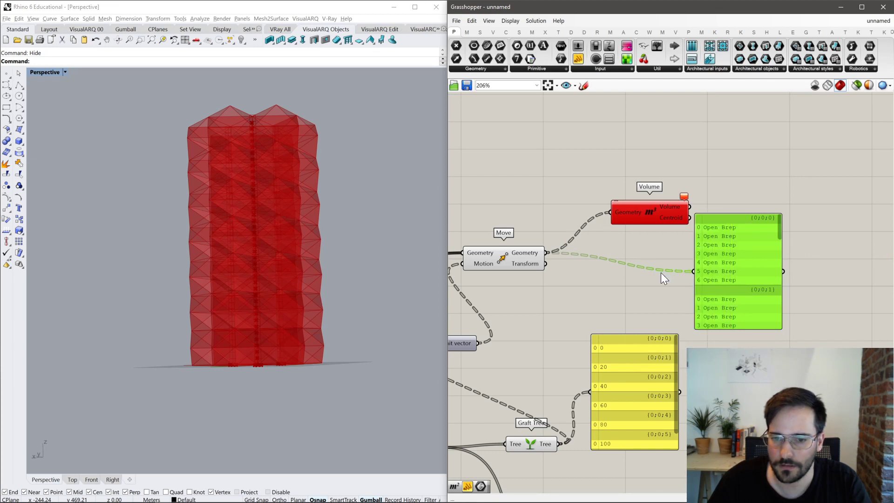
# Flatten the second Move's Geometry output and shift its panel clear of the Volume component.
pyautogui.click(523, 254)
pyautogui.moveTo(532, 252)
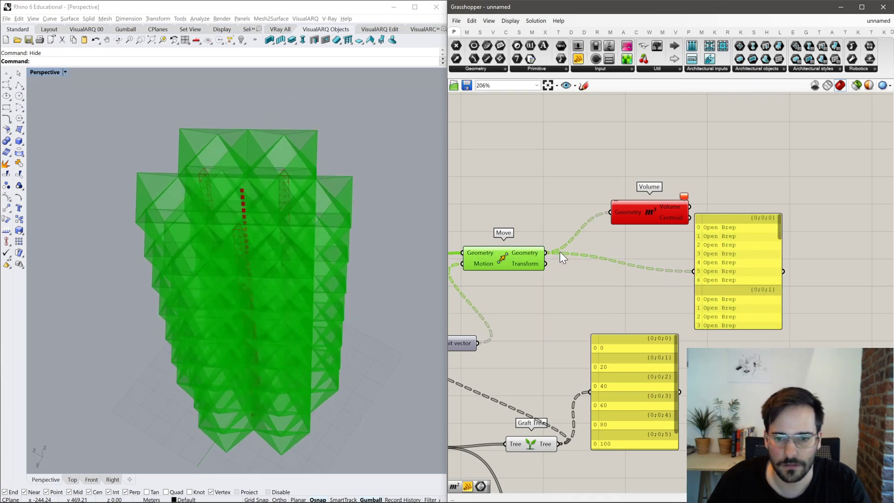
pyautogui.rightClick(532, 253)
pyautogui.click(555, 299)
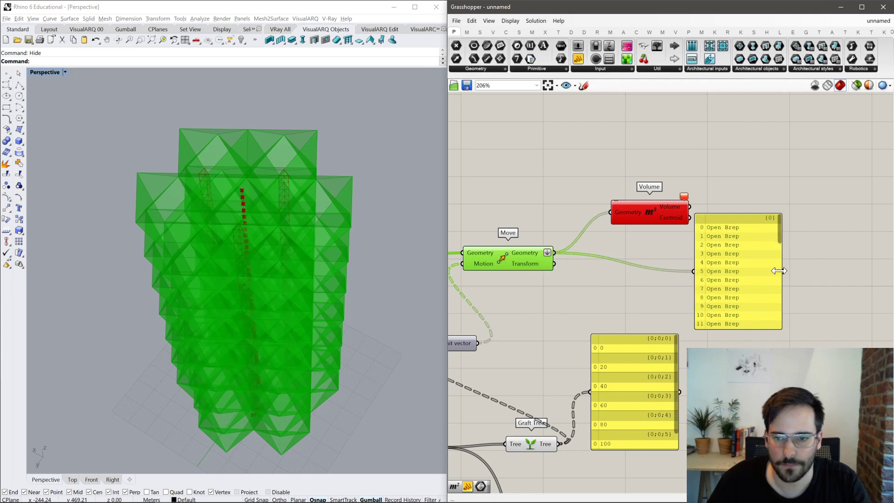
pyautogui.moveTo(777, 230); pyautogui.dragTo(786, 220)
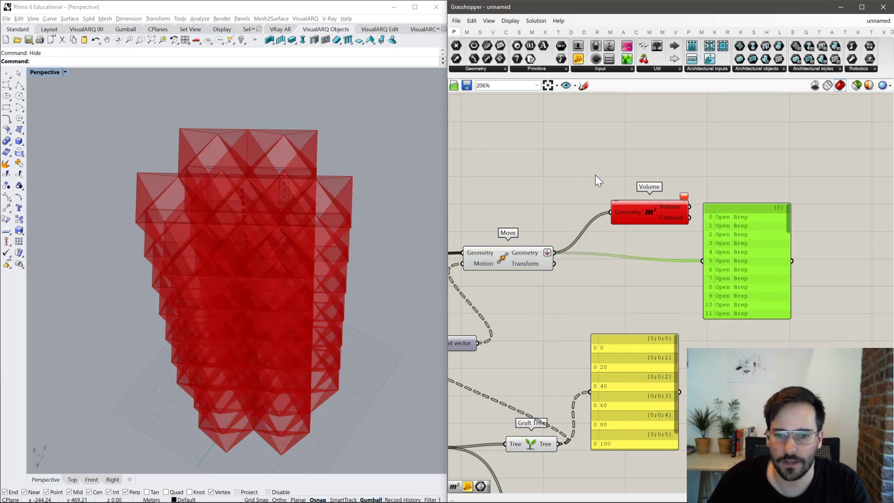
# Insert a Cap Holes component between the second Move's Geometry output and the Volume component's Geometry input.
pyautogui.doubleClick(596, 156)
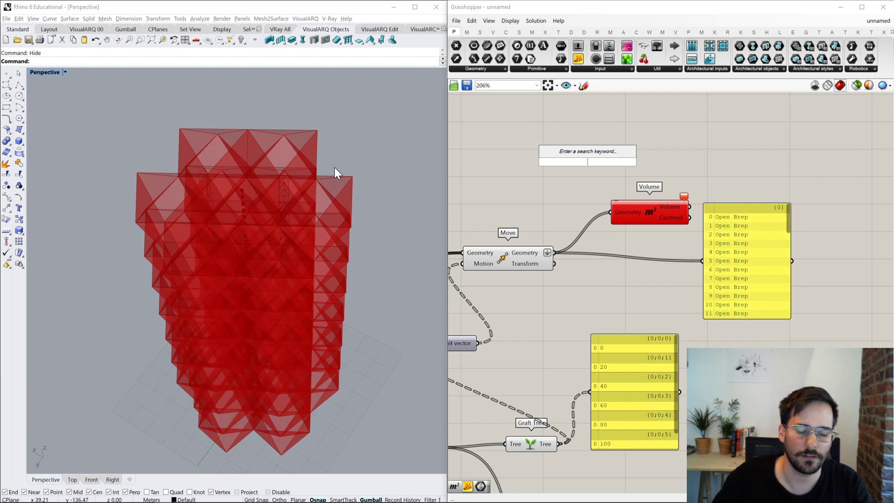
pyautogui.write('ca')
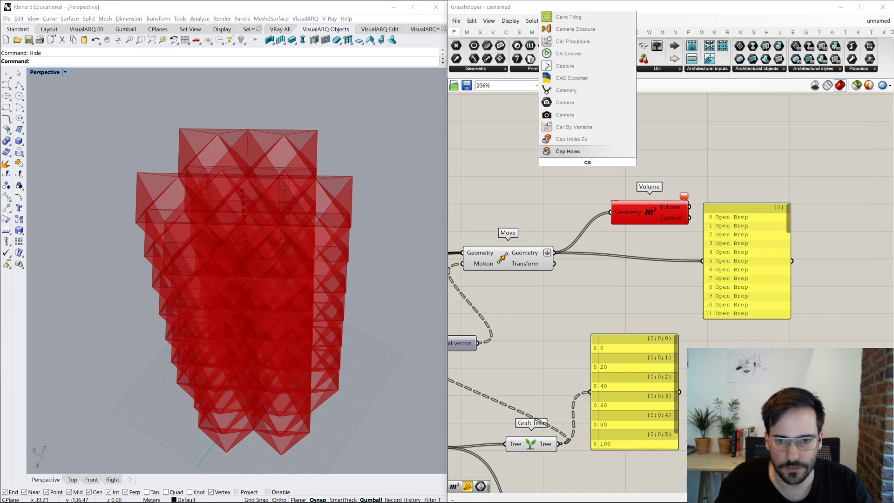
pyautogui.press('Return')
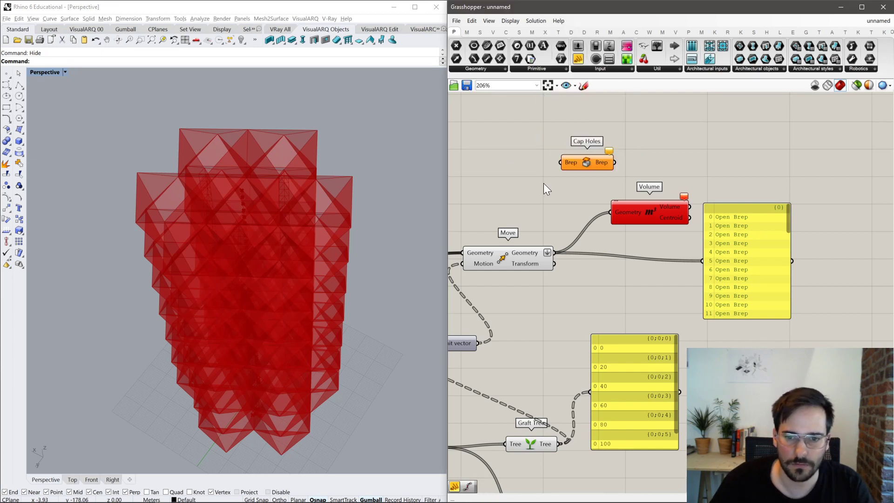
pyautogui.moveTo(561, 162); pyautogui.dragTo(555, 252)
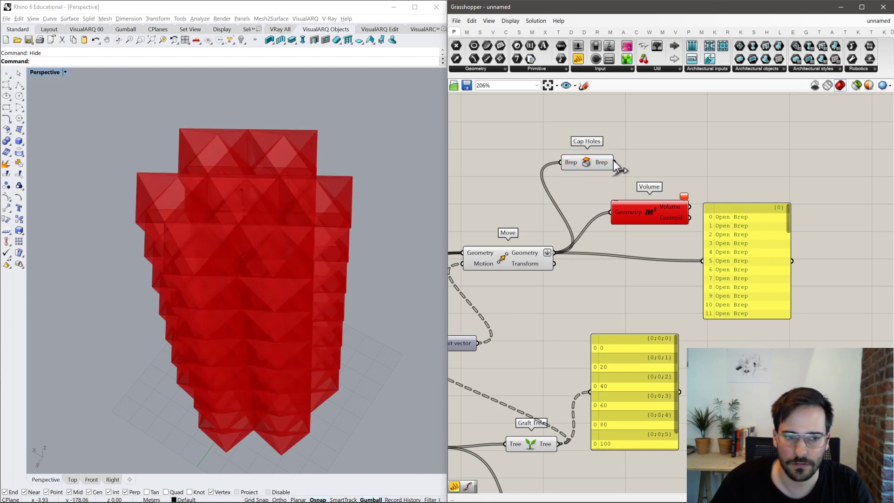
pyautogui.click(588, 164)
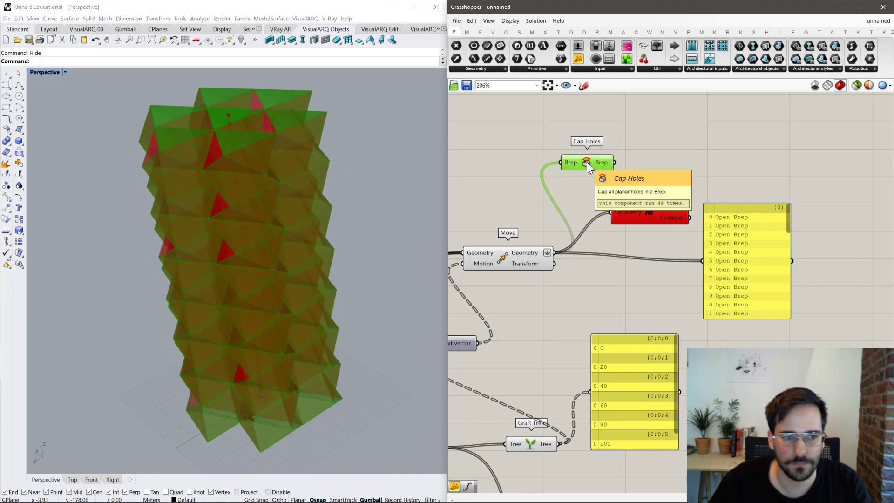
pyautogui.moveTo(607, 206); pyautogui.dragTo(703, 149)
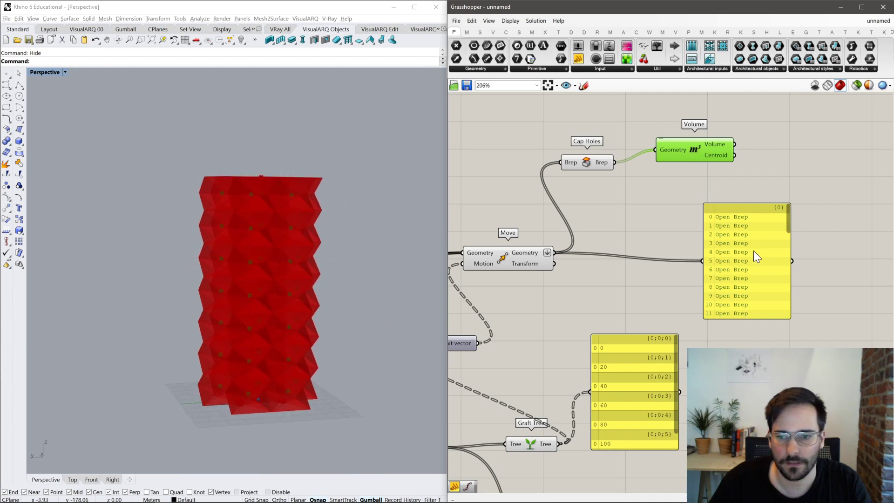
# Delete the panel reading the second Move's geometry and reposition the Volume component beside Cap Holes.
pyautogui.click(738, 251)
pyautogui.press('Delete')
pyautogui.moveTo(677, 149); pyautogui.dragTo(684, 152)
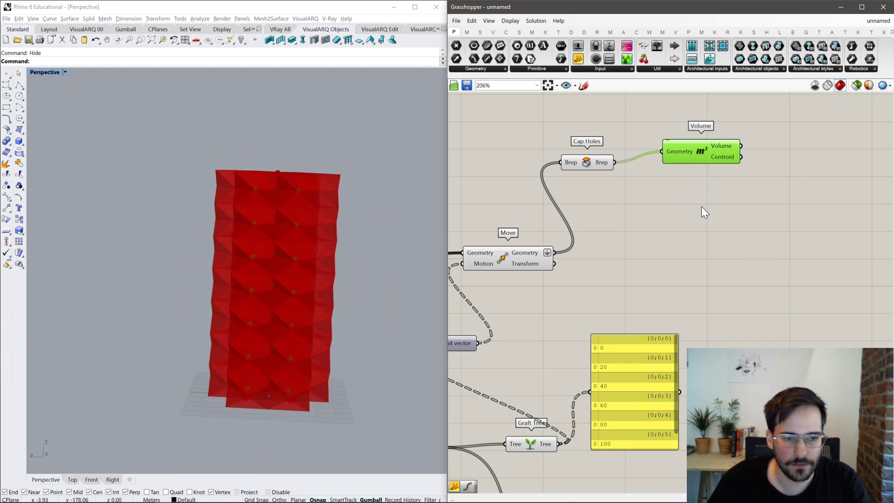
# Select the upstream Brep Join component and restrict the Rhino preview to selected components only.
pyautogui.moveTo(650, 224); pyautogui.dragTo(634, 209, button='right')
pyautogui.scroll(-3, 586, 219)
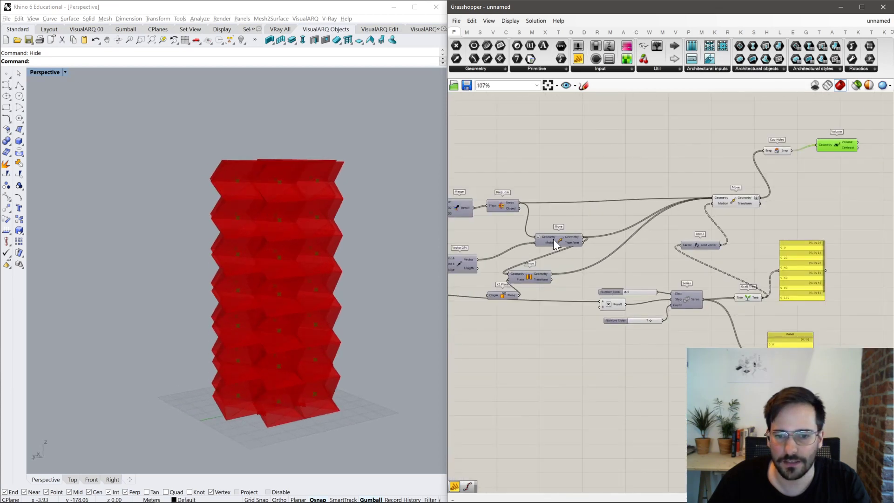
pyautogui.click(551, 230)
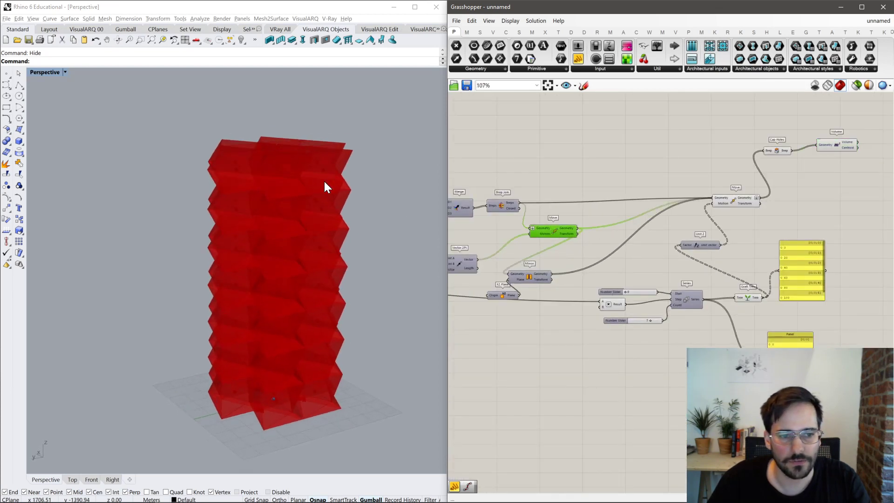
pyautogui.scroll(2, 283, 170)
pyautogui.moveTo(502, 261); pyautogui.dragTo(594, 238, button='right')
pyautogui.click(602, 185)
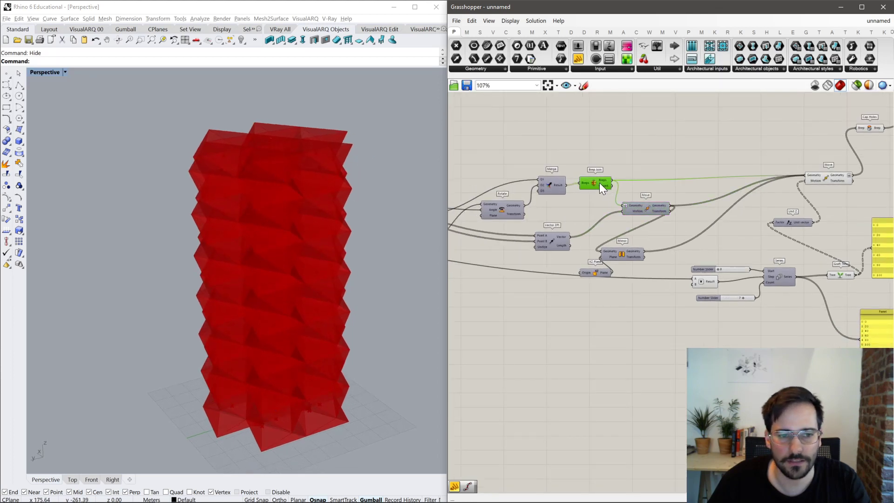
pyautogui.click(855, 85)
# Inspect the geometry of the Merge, Brep Join and Rotate components and the data in Merge's Result.
pyautogui.click(544, 186)
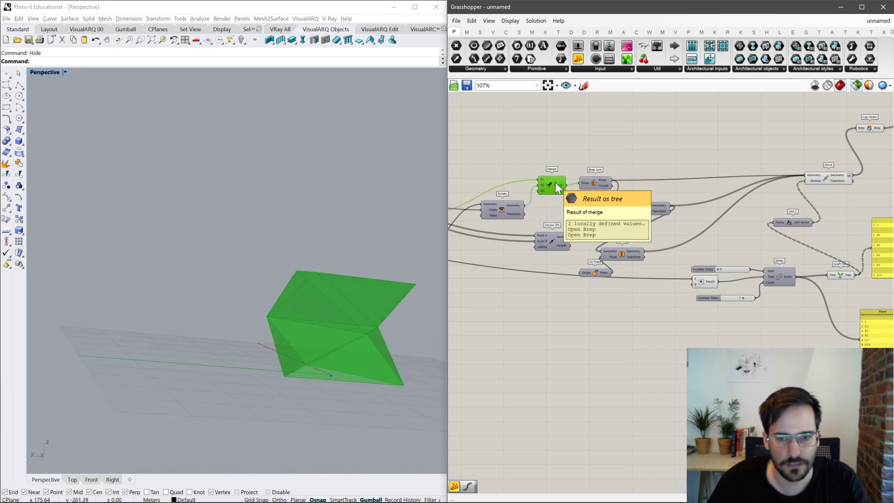
pyautogui.click(594, 183)
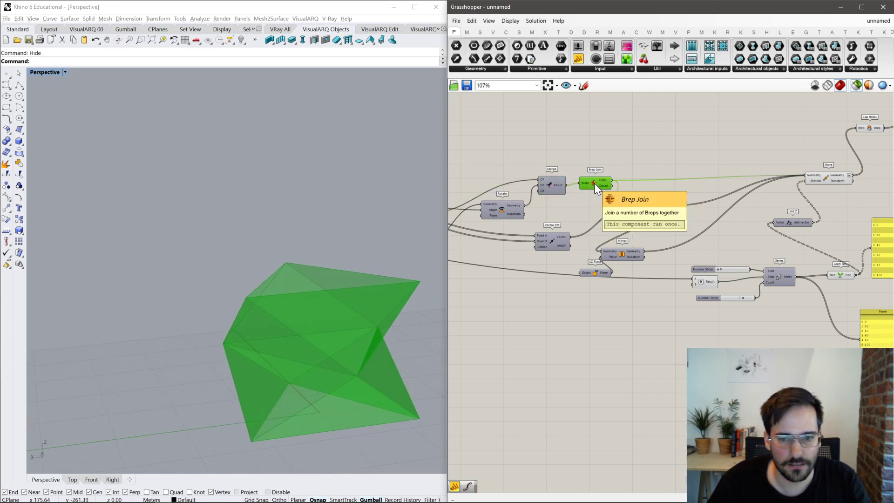
pyautogui.moveTo(594, 183); pyautogui.dragTo(602, 185)
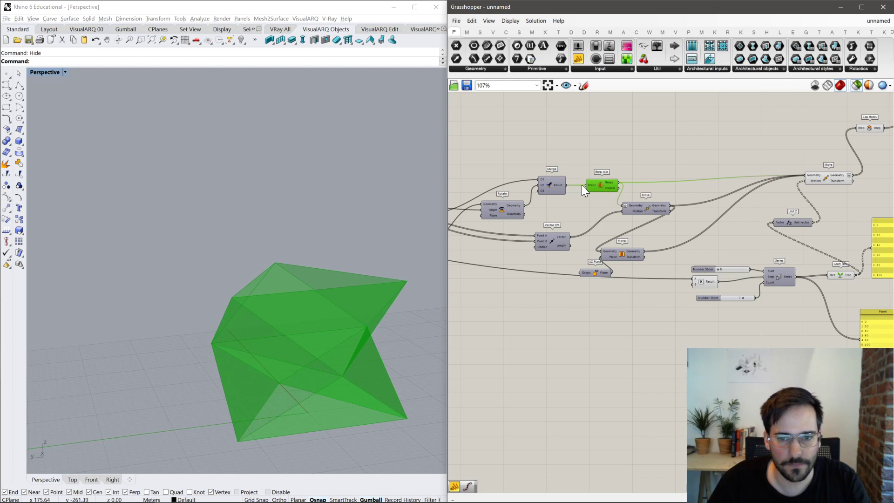
pyautogui.click(508, 211)
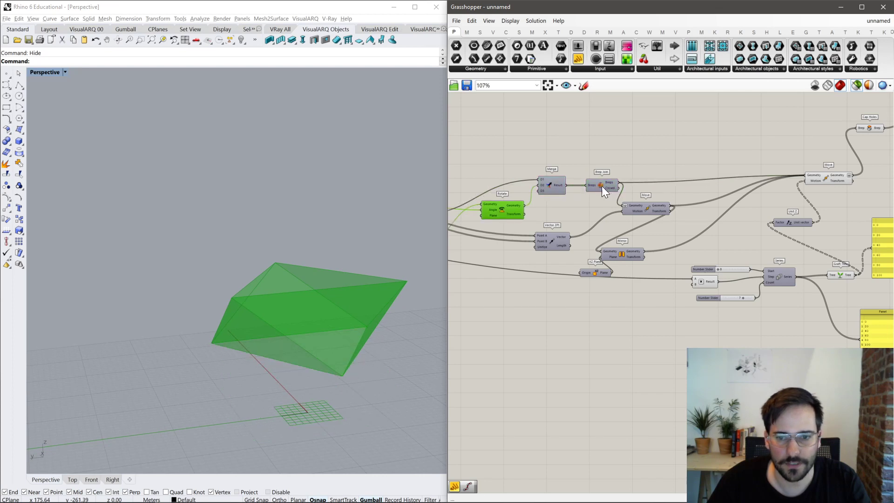
pyautogui.scroll(3, 602, 186)
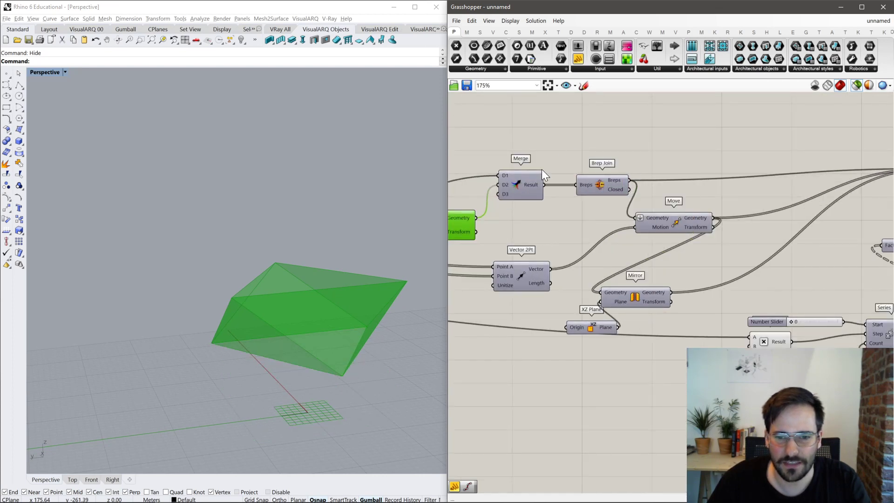
pyautogui.moveTo(531, 186)
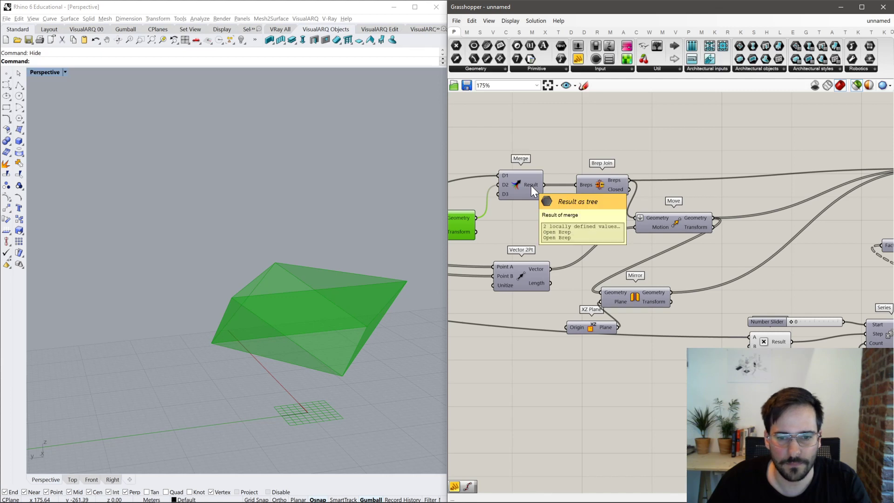
# Add a second Cap Holes component near Merge and wire Merge's Result into its Brep input.
pyautogui.doubleClick(533, 102)
pyautogui.write('cap')
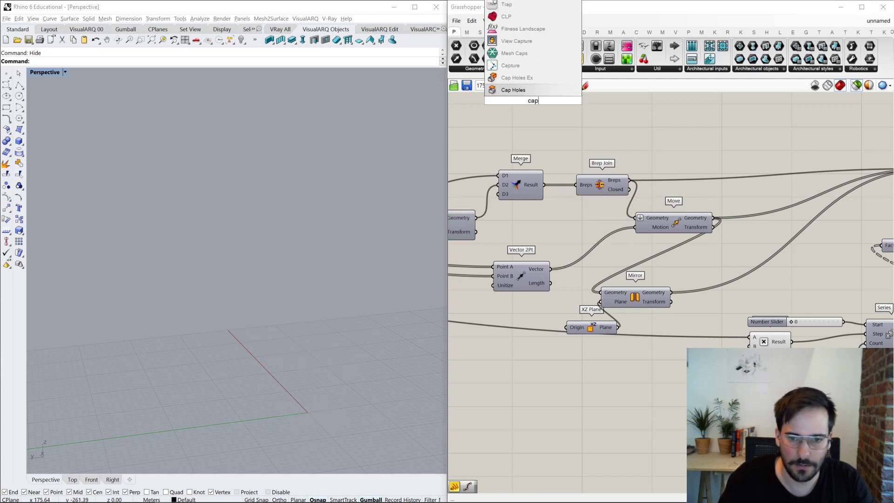
pyautogui.press('Return')
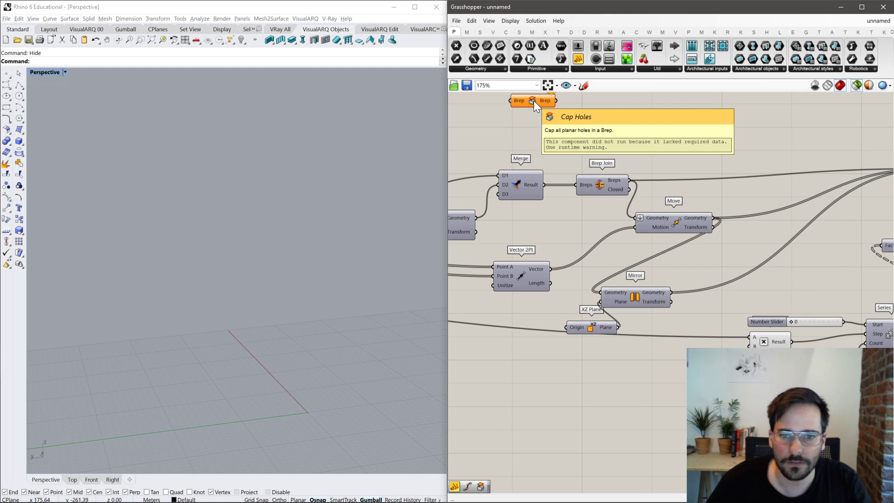
pyautogui.moveTo(533, 101); pyautogui.dragTo(567, 139)
pyautogui.moveTo(544, 185); pyautogui.dragTo(563, 152)
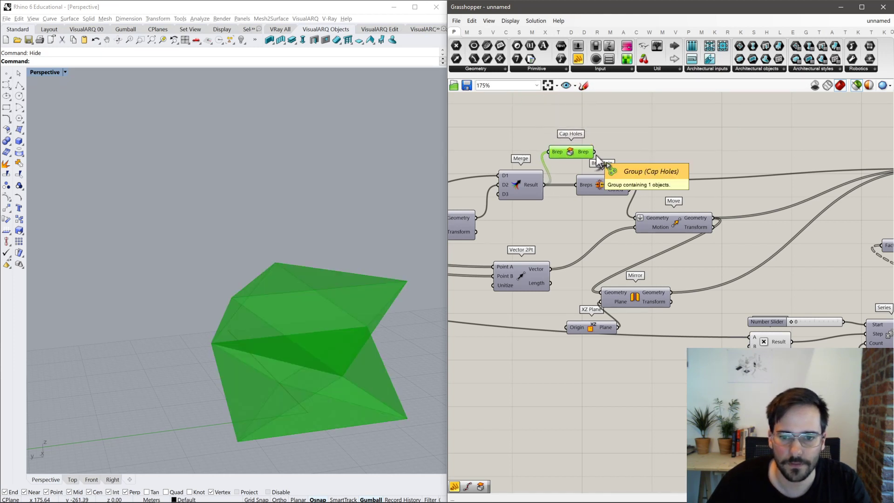
# Transfer Brep Join's outgoing Breps wires to the new Cap Holes output and delete Brep Join.
pyautogui.moveTo(594, 186); pyautogui.dragTo(624, 169)
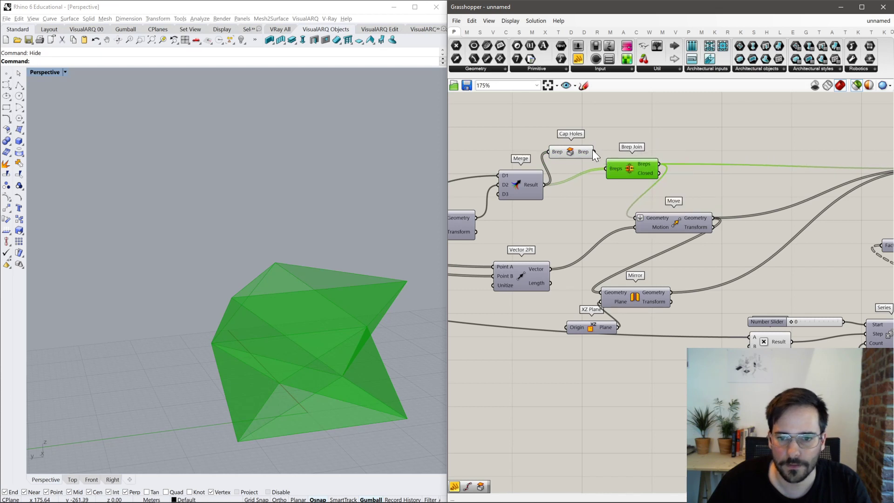
pyautogui.click(577, 151)
pyautogui.moveTo(588, 150); pyautogui.dragTo(609, 197)
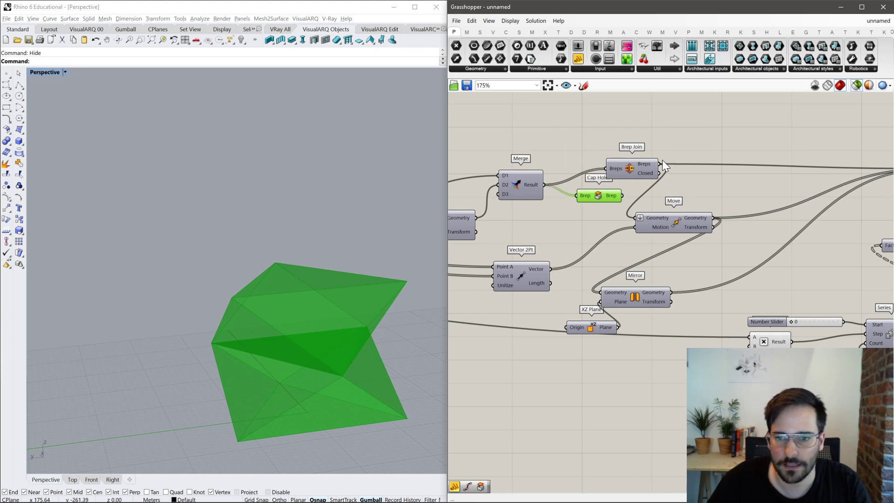
pyautogui.keyDown('ctrl'); pyautogui.keyDown('shift'); pyautogui.moveTo(660, 164); pyautogui.dragTo(620, 195); pyautogui.keyUp('shift'); pyautogui.keyUp('ctrl')
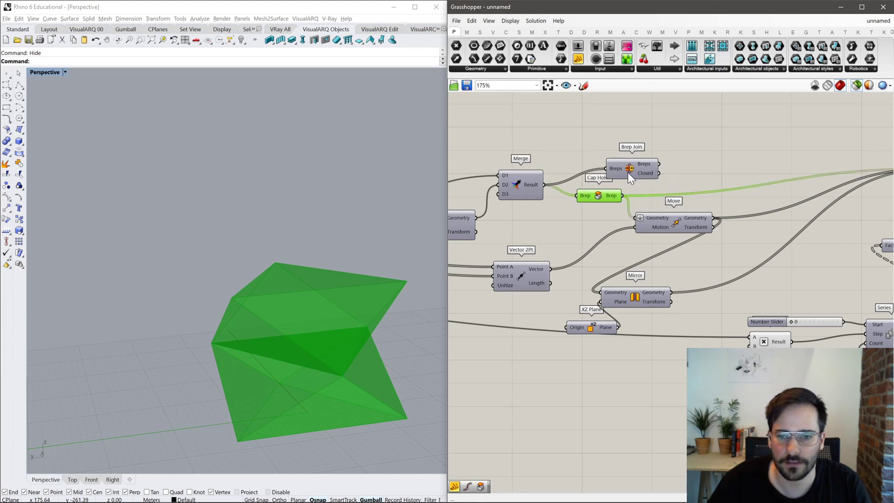
pyautogui.click(627, 164)
pyautogui.press('Delete')
# Examine the previews of the Cap Holes before Volume, the upstream Cap Holes and the Merge component for open faces.
pyautogui.scroll(-3, 752, 186)
pyautogui.moveTo(752, 185); pyautogui.dragTo(591, 191, button='right')
pyautogui.scroll(3, 591, 192)
pyautogui.click(632, 160)
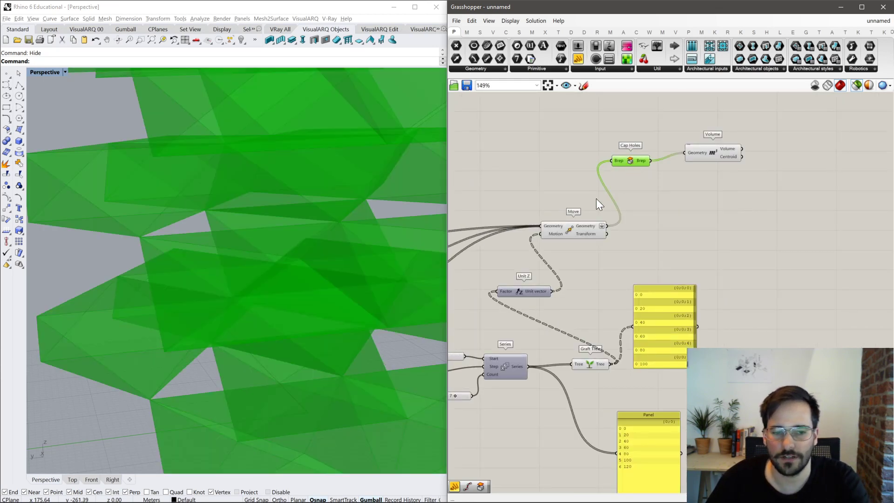
pyautogui.scroll(-5, 402, 209)
pyautogui.moveTo(402, 208); pyautogui.dragTo(577, 246, button='right')
pyautogui.scroll(2, 577, 245)
pyautogui.click(535, 225)
pyautogui.moveTo(536, 224); pyautogui.dragTo(581, 216, button='right')
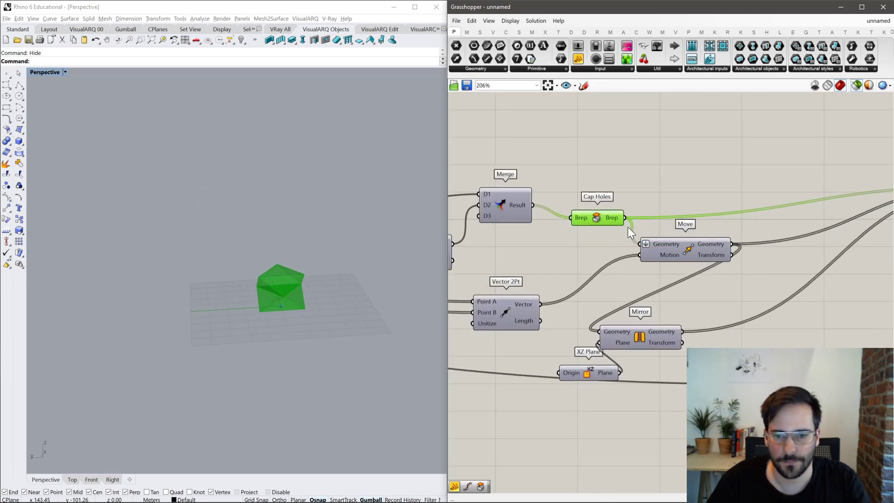
pyautogui.rightClick(668, 230)
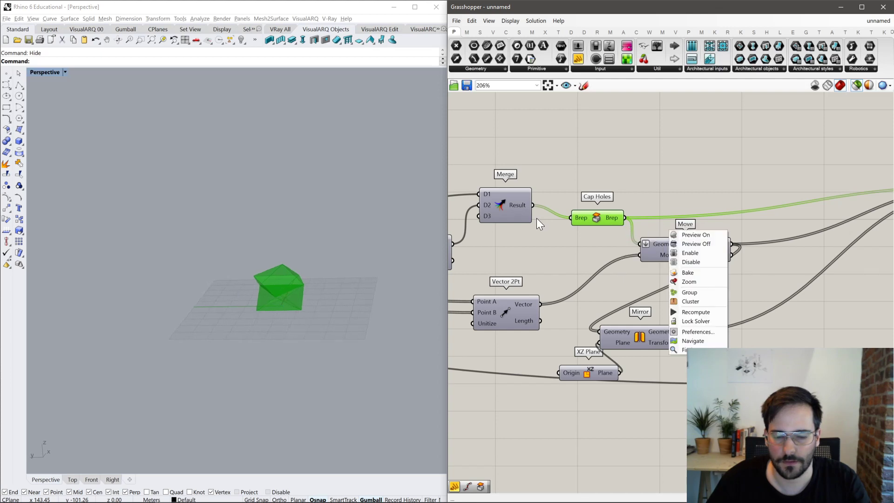
pyautogui.click(540, 230)
pyautogui.click(519, 206)
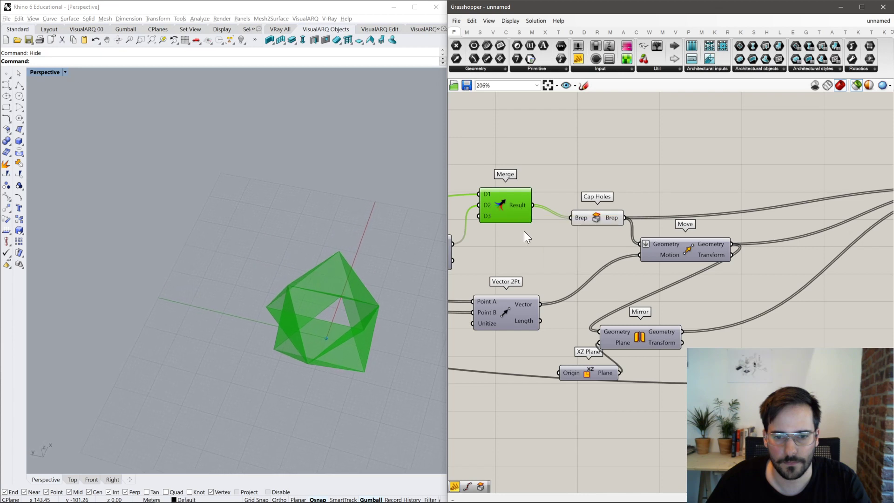
# Try grafting the Brep output of the Cap Holes after Merge and compare Move's resulting preview.
pyautogui.click(645, 219)
pyautogui.moveTo(647, 221); pyautogui.dragTo(606, 215, button='right')
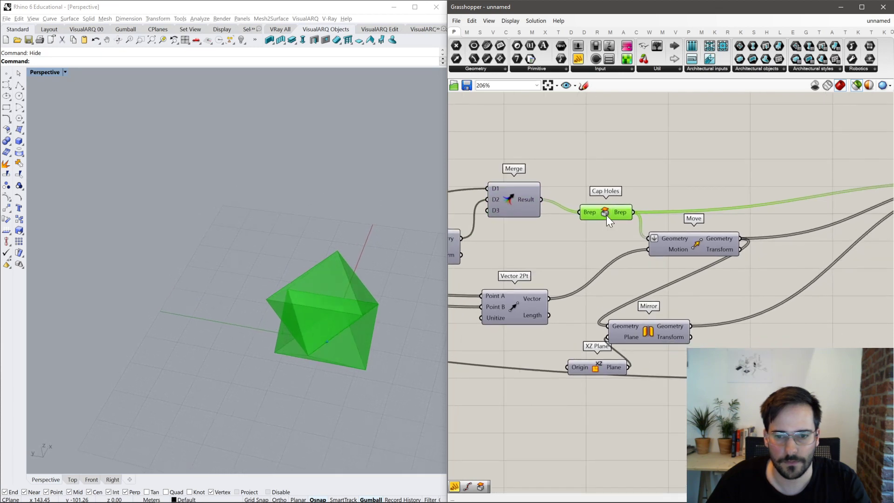
pyautogui.rightClick(619, 211)
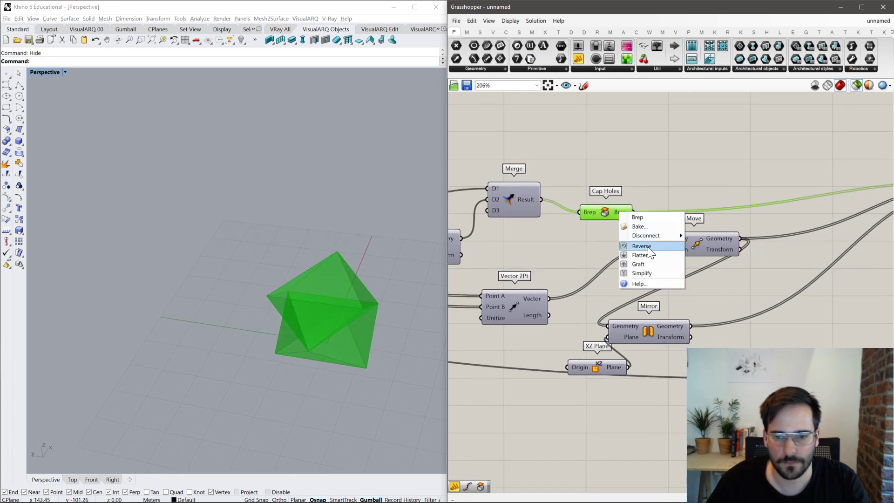
pyautogui.click(645, 264)
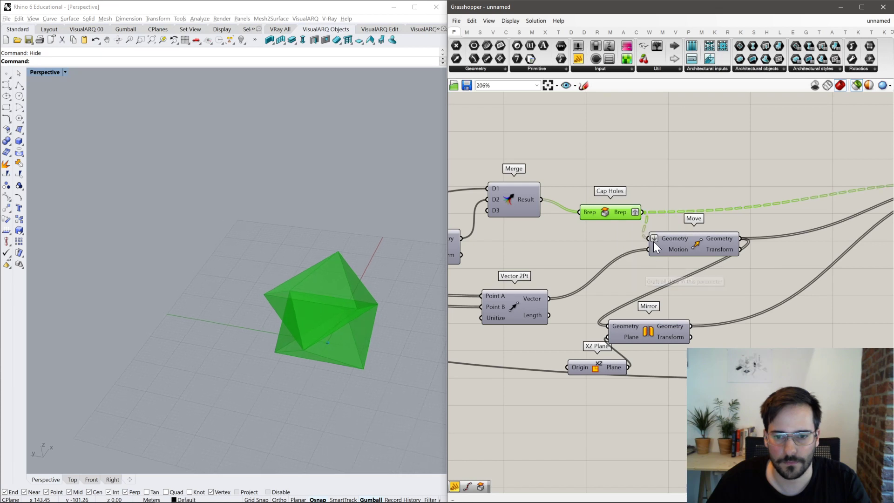
pyautogui.click(704, 245)
pyautogui.rightClick(624, 212)
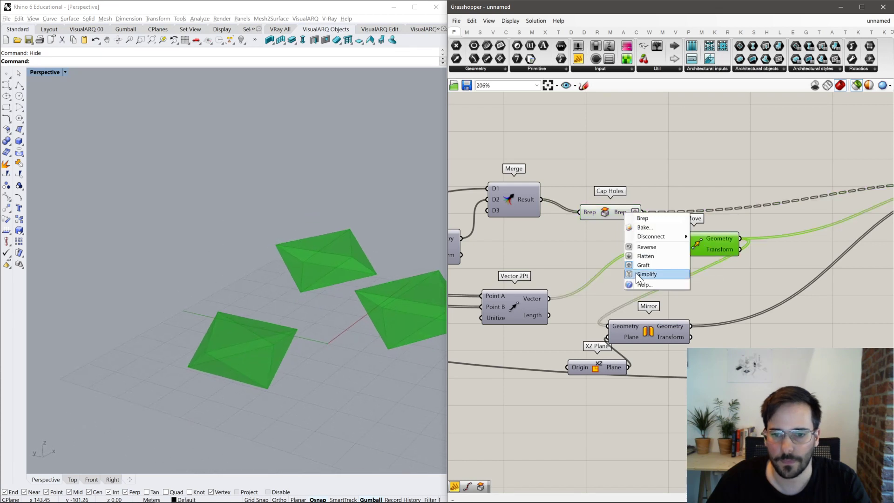
pyautogui.click(643, 265)
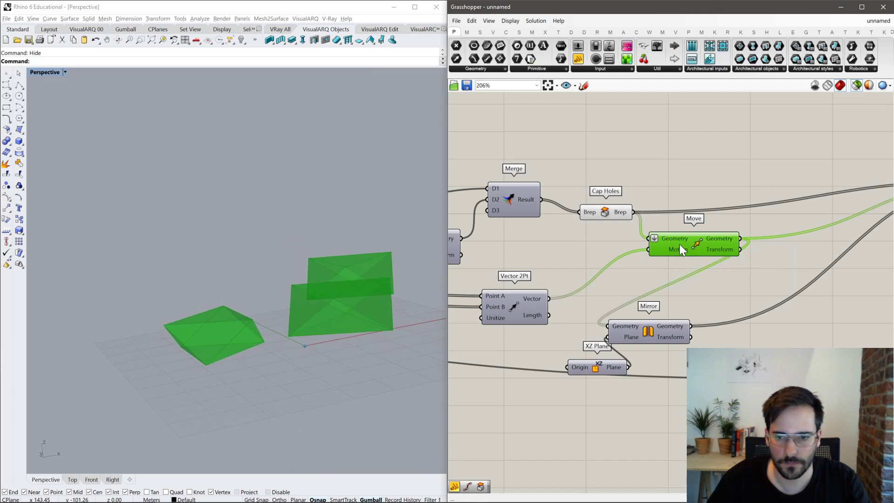
# Remove the Flatten option from Move's Geometry input and reposition the Move and Cap Holes components.
pyautogui.rightClick(661, 238)
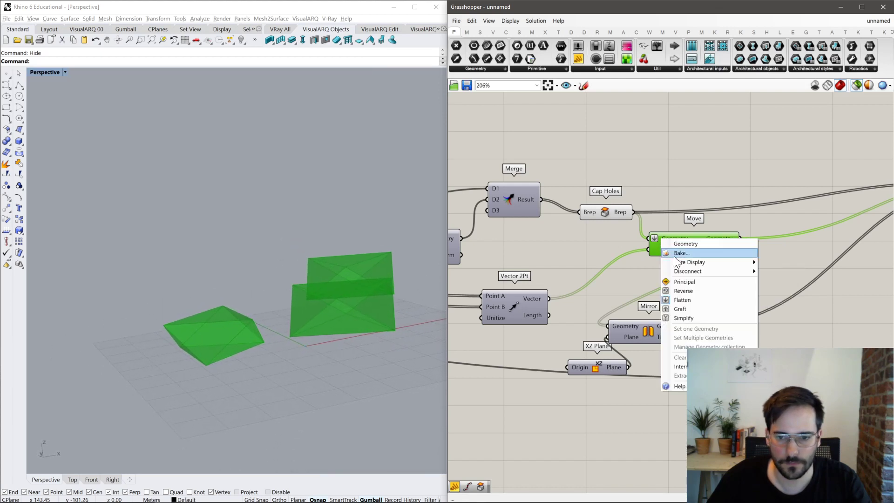
pyautogui.click(674, 300)
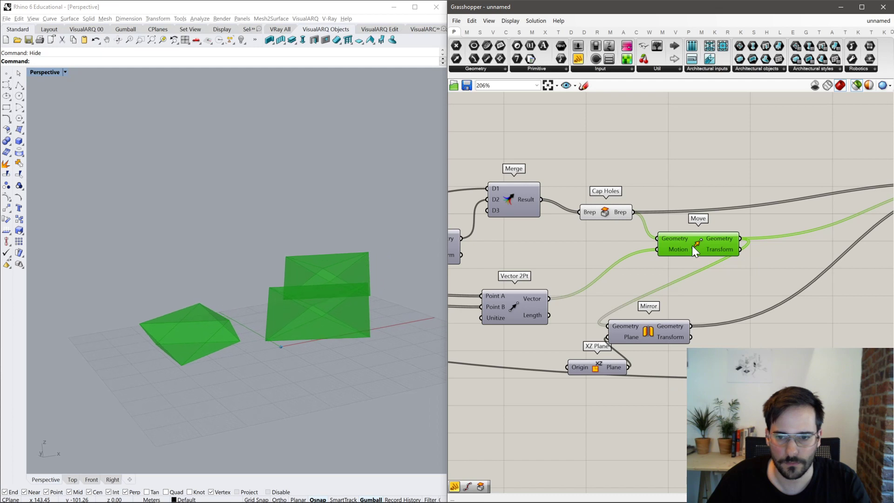
pyautogui.moveTo(692, 245); pyautogui.dragTo(679, 256)
pyautogui.click(609, 210)
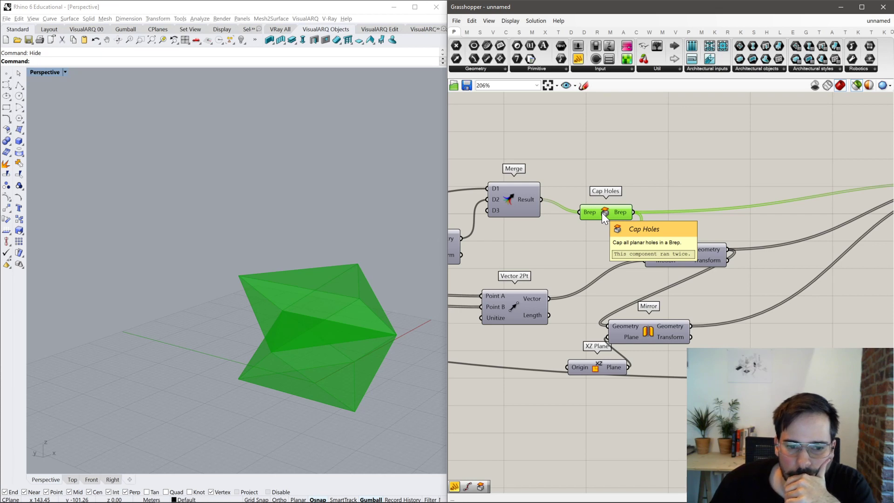
pyautogui.moveTo(602, 213); pyautogui.dragTo(599, 202)
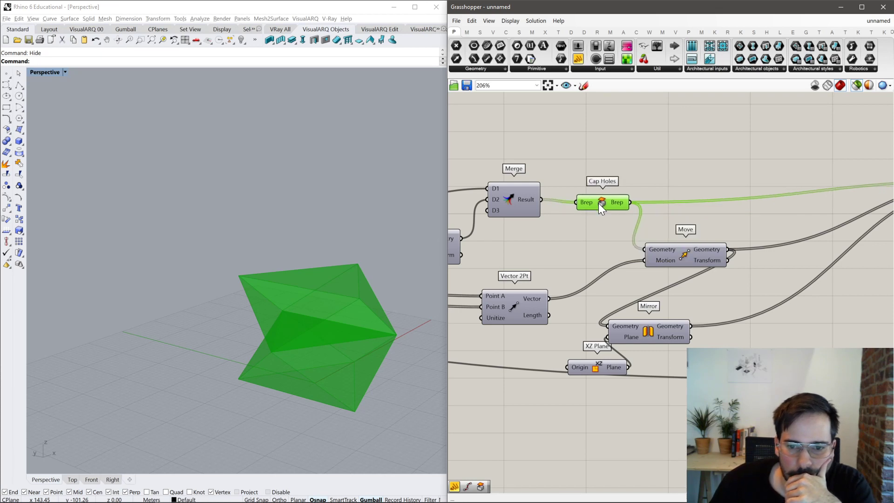
# Add a panel above Move to read Cap Holes' Brep output, and rewire it to Vector 2Pt's Vector output.
pyautogui.click(528, 201)
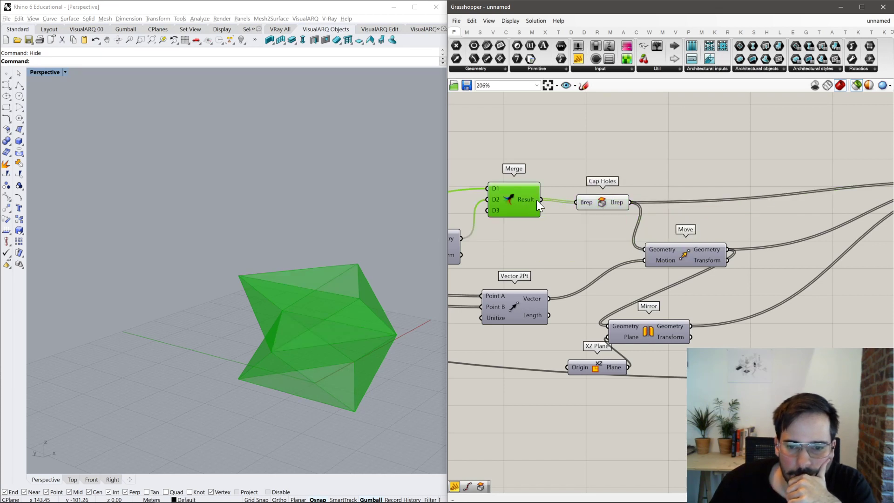
pyautogui.moveTo(577, 58); pyautogui.dragTo(584, 194)
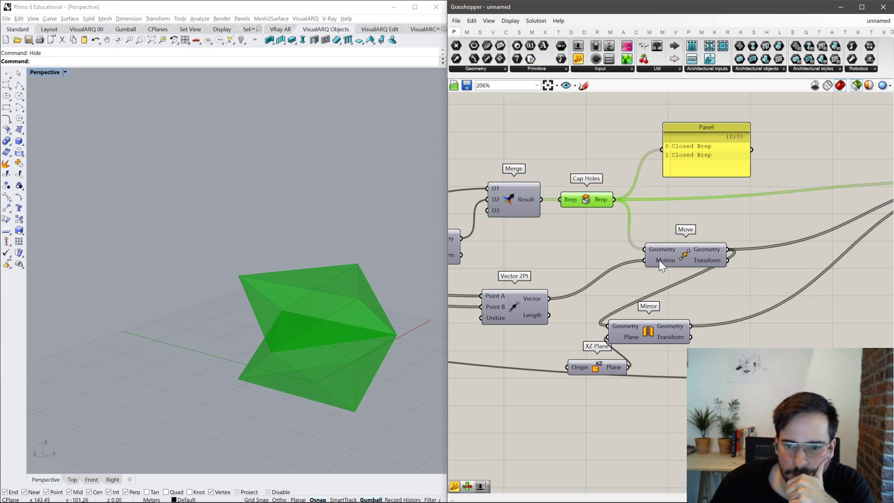
pyautogui.moveTo(548, 298); pyautogui.dragTo(672, 151)
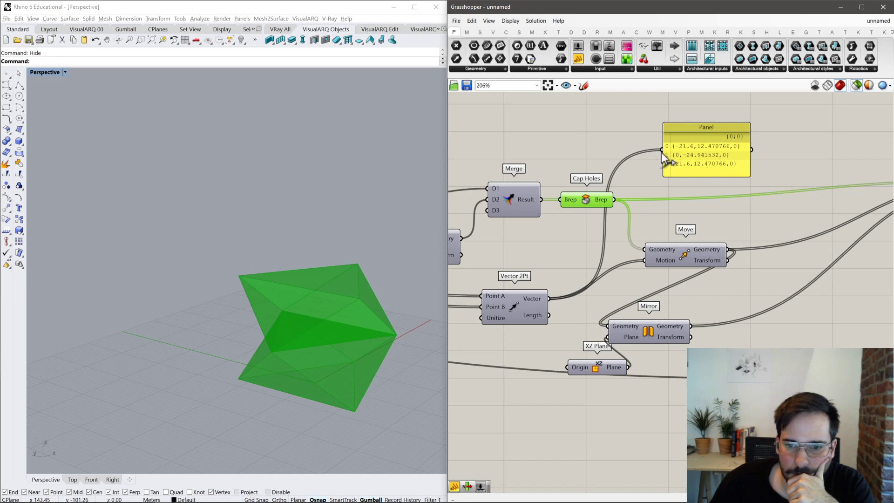
pyautogui.moveTo(550, 298); pyautogui.dragTo(669, 258)
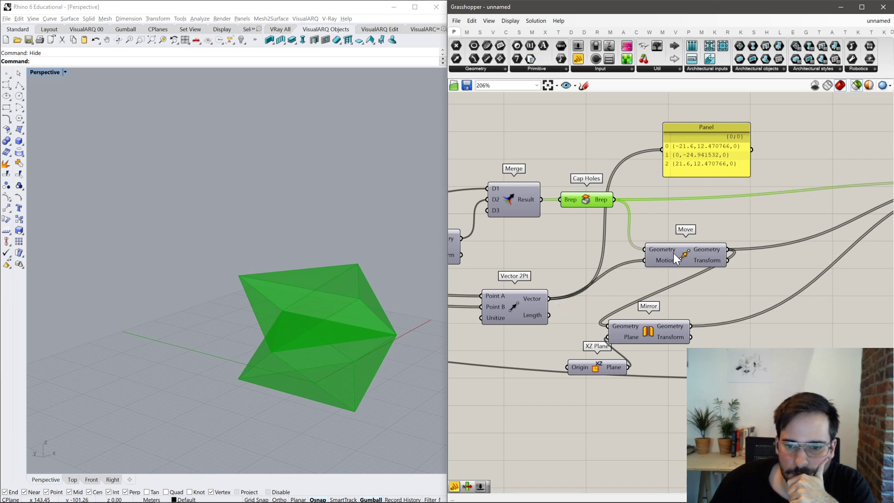
# Examine the data and previews of Move, Mirror and Merge, shifting Mirror closer to Move.
pyautogui.click(678, 227)
pyautogui.scroll(-4, 575, 219)
pyautogui.scroll(2, 575, 219)
pyautogui.click(557, 226)
pyautogui.scroll(1, 557, 228)
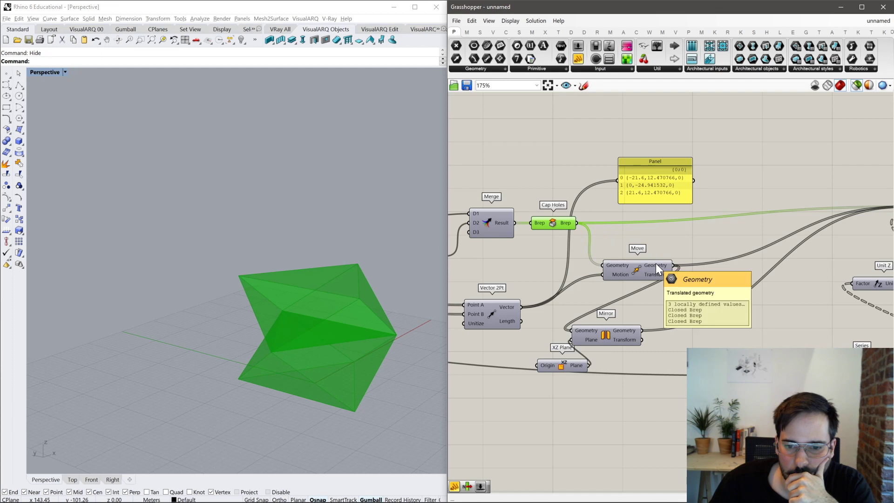
pyautogui.click(613, 329)
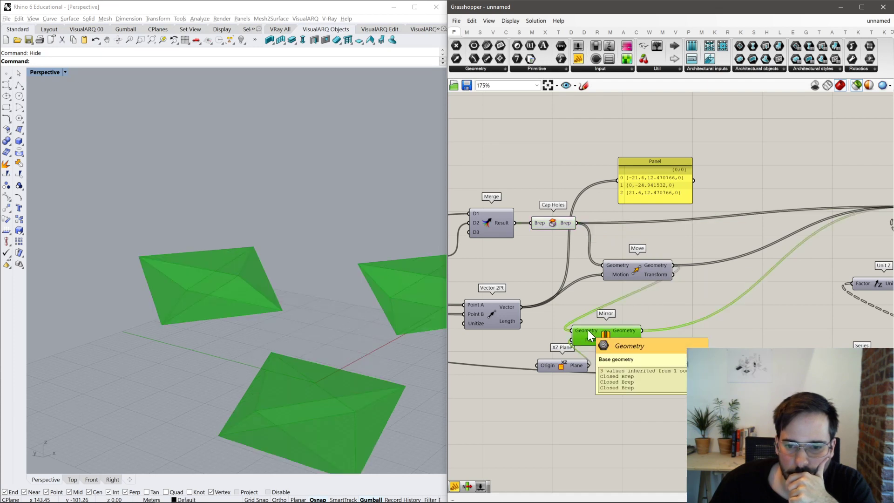
pyautogui.moveTo(576, 262); pyautogui.dragTo(608, 263, button='right')
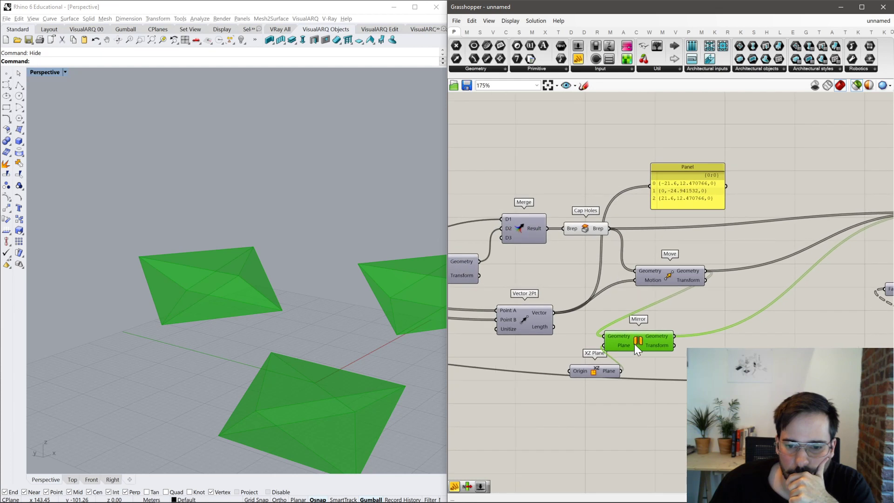
pyautogui.moveTo(634, 340); pyautogui.dragTo(661, 329)
pyautogui.click(675, 277)
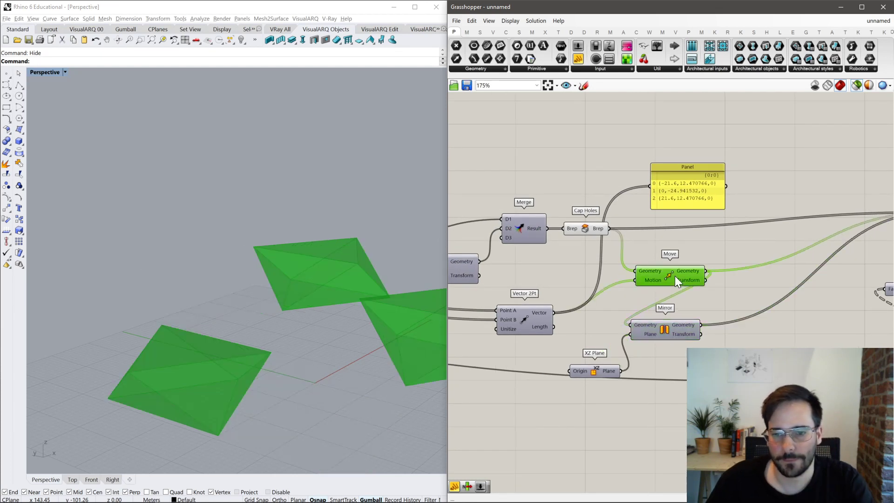
pyautogui.click(538, 229)
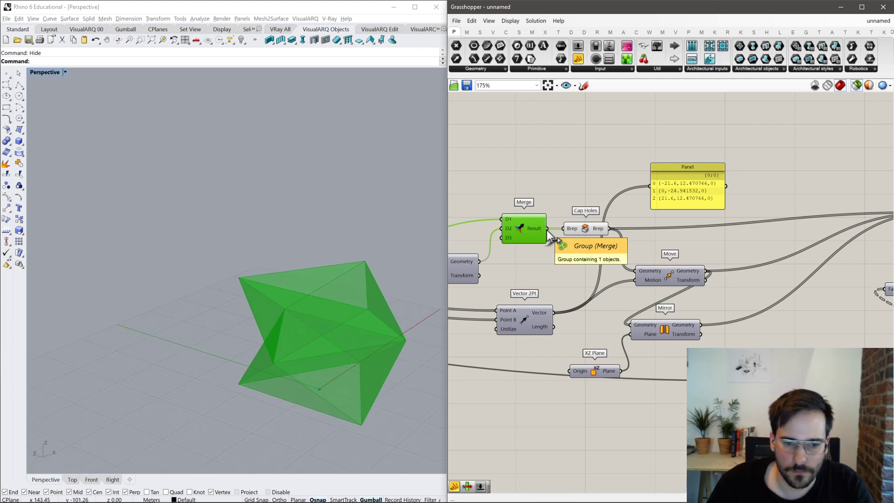
# Add a Brep Join component above Cap Holes and wire Merge's Result into its Breps input.
pyautogui.doubleClick(580, 186)
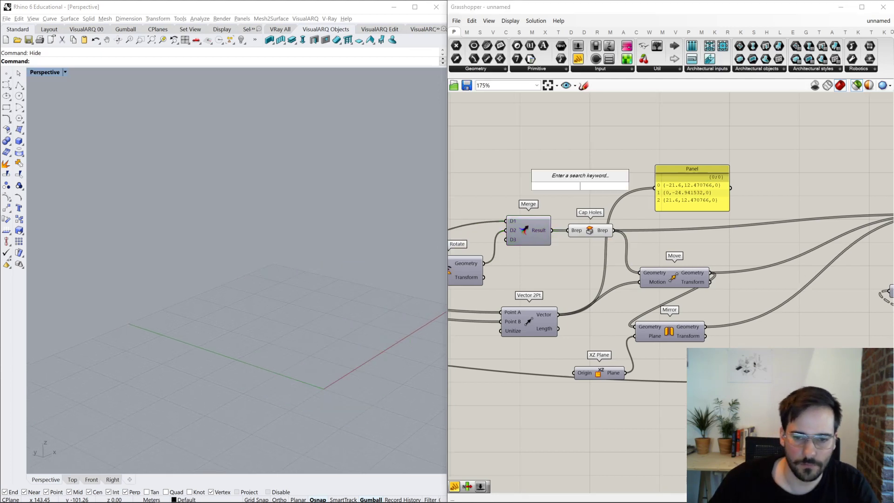
pyautogui.write('jo')
pyautogui.press('Up')
pyautogui.press('Up')
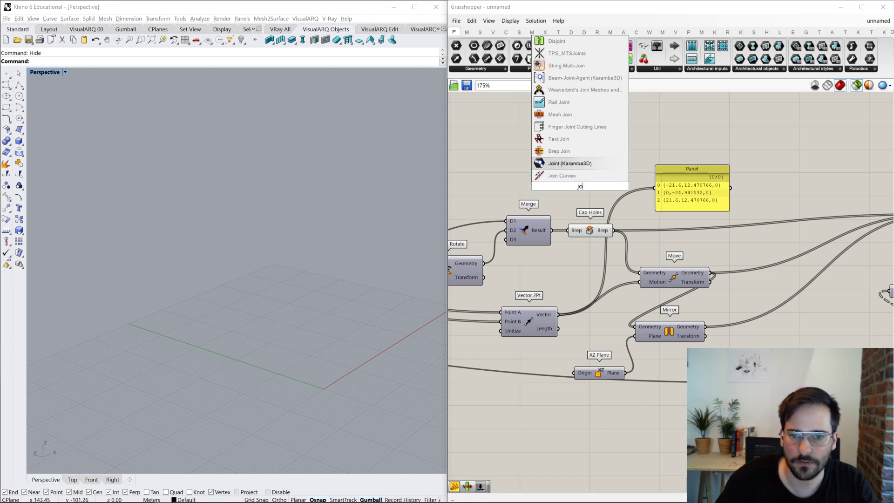
pyautogui.press('Return')
pyautogui.moveTo(552, 230); pyautogui.dragTo(554, 186)
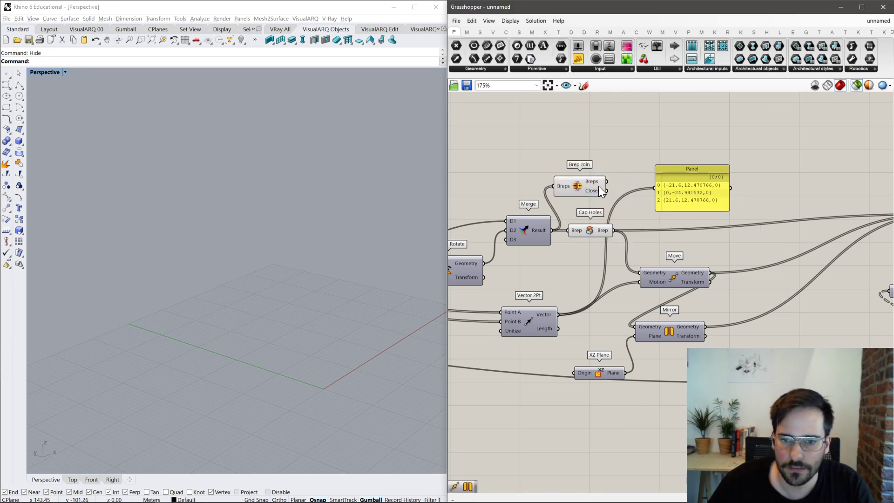
# Transfer Cap Holes' outgoing wires to Brep Join's Breps output, delete that Cap Holes and put Brep Join in its place.
pyautogui.click(598, 186)
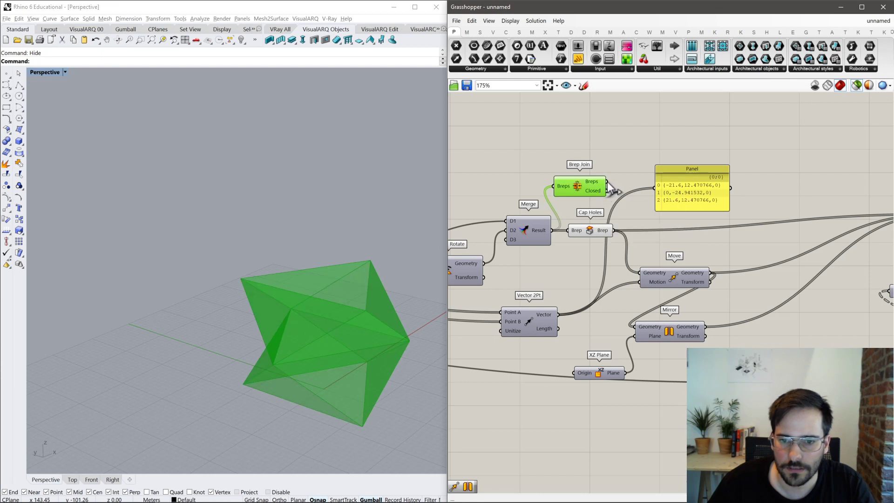
pyautogui.moveTo(610, 232)
pyautogui.keyDown('ctrl'); pyautogui.keyDown('shift'); pyautogui.mouseDown()
pyautogui.moveTo(608, 188)
pyautogui.moveTo(602, 241)
pyautogui.mouseUp(); pyautogui.keyUp('shift'); pyautogui.keyUp('ctrl')
pyautogui.click(597, 236)
pyautogui.press('Delete')
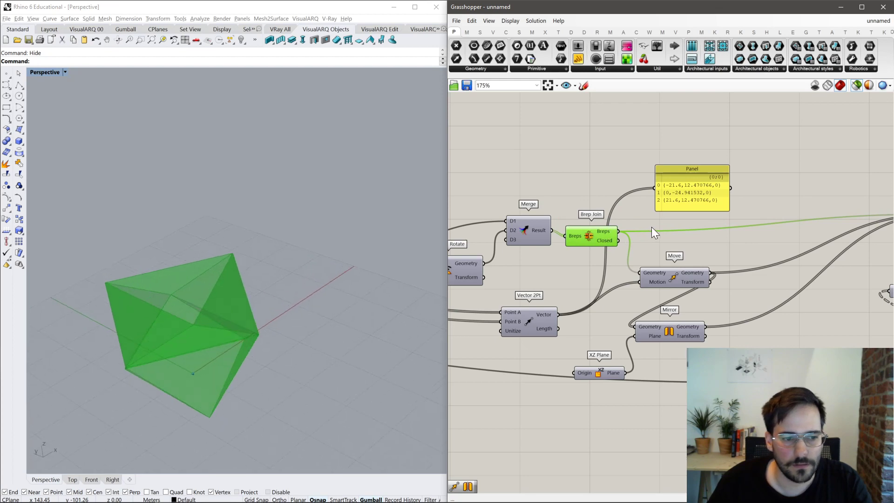
# Examine the previews of the Volume centroids and of the Cap Holes feeding Volume.
pyautogui.moveTo(684, 218); pyautogui.dragTo(602, 201, button='right')
pyautogui.scroll(-5, 601, 201)
pyautogui.scroll(5, 701, 197)
pyautogui.click(706, 223)
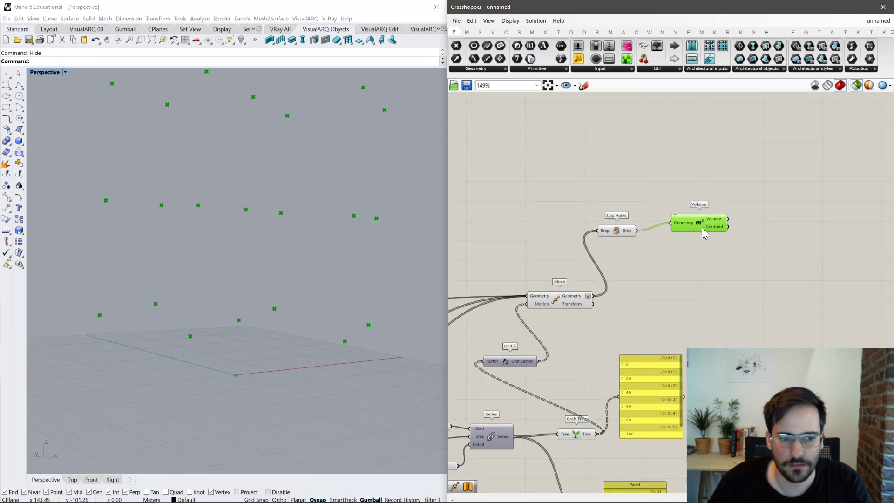
pyautogui.click(615, 231)
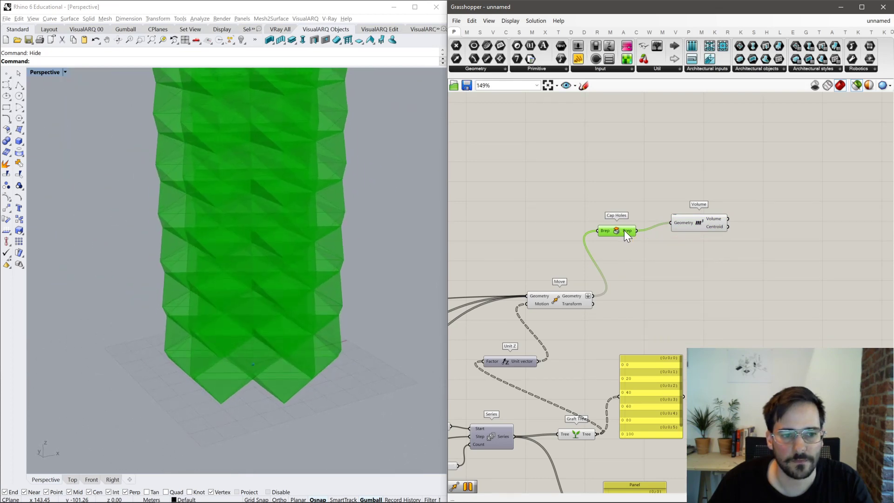
pyautogui.click(706, 270)
pyautogui.doubleClick(706, 270)
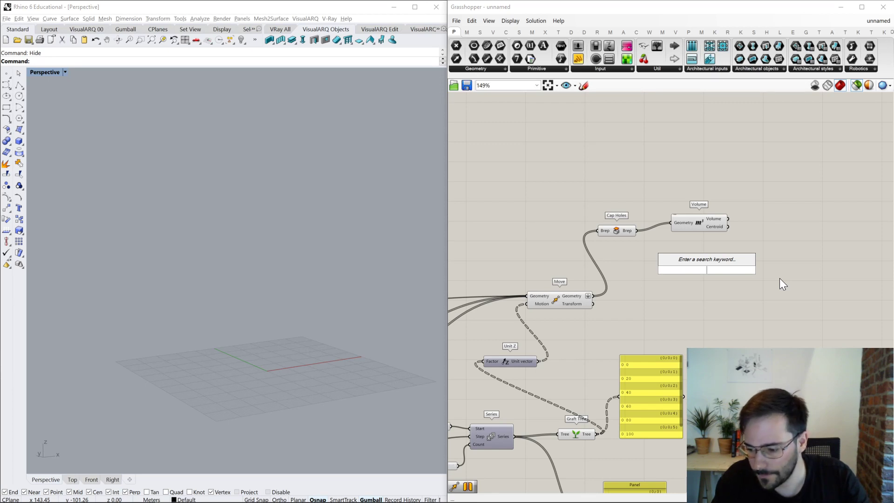
pyautogui.click(715, 229)
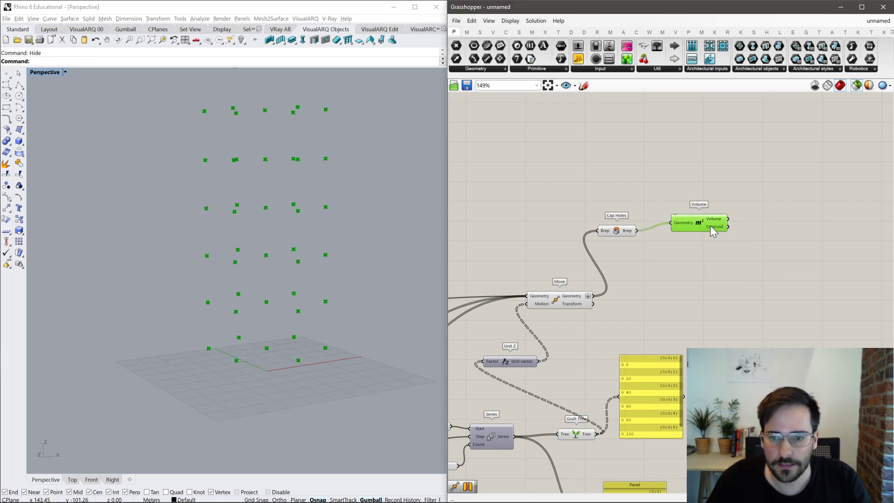
# Draw a vertical polyline 120 m high from the origin in Rhino's Front view, and return to the Perspective view.
pyautogui.click(19, 84)
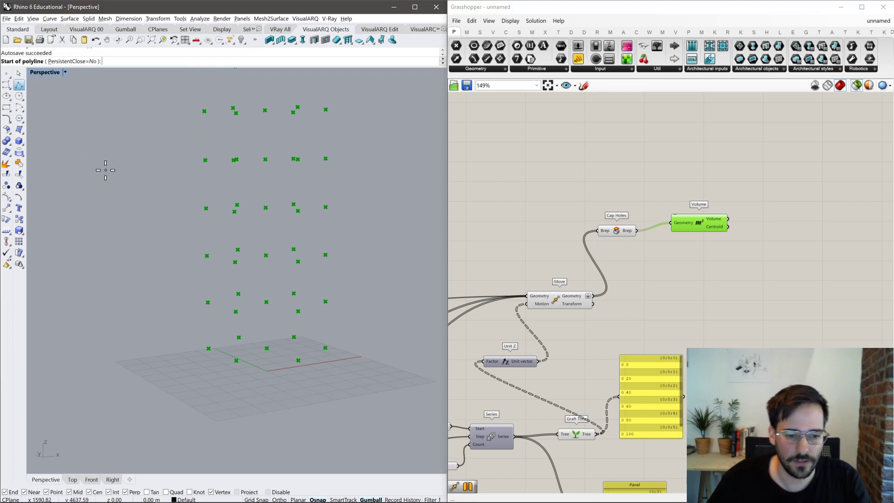
pyautogui.write('0')
pyautogui.press('Return')
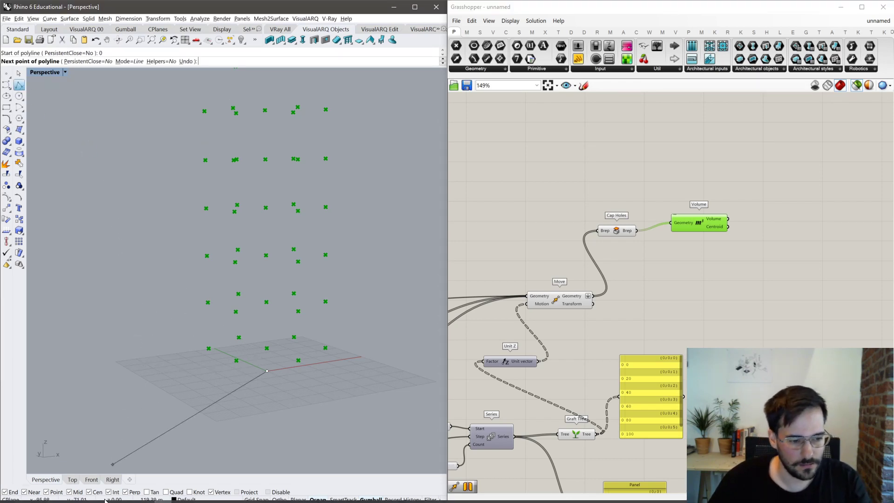
pyautogui.click(93, 479)
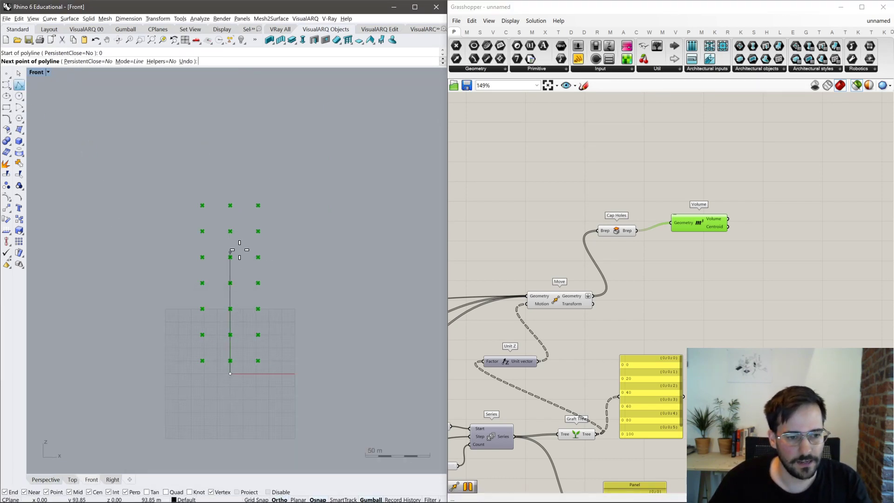
pyautogui.write('14')
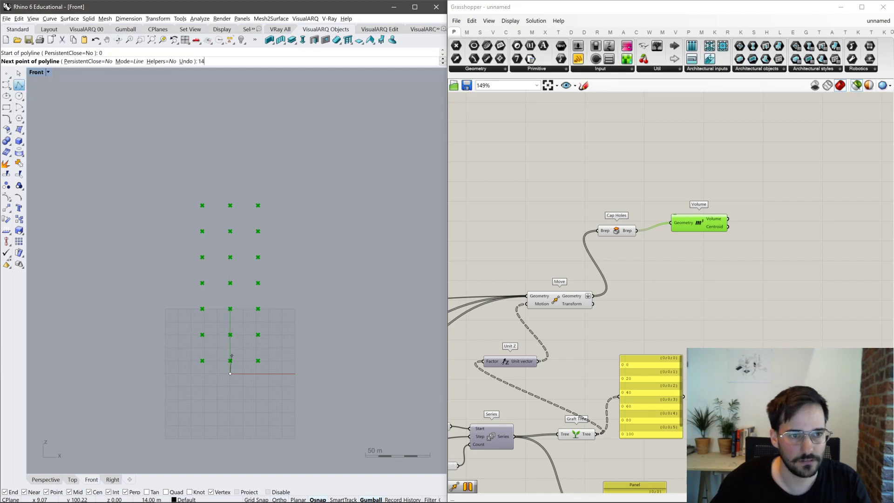
pyautogui.press('BackSpace')
pyautogui.write('20')
pyautogui.press('Return')
pyautogui.click(235, 224)
pyautogui.press('Return')
pyautogui.click(45, 479)
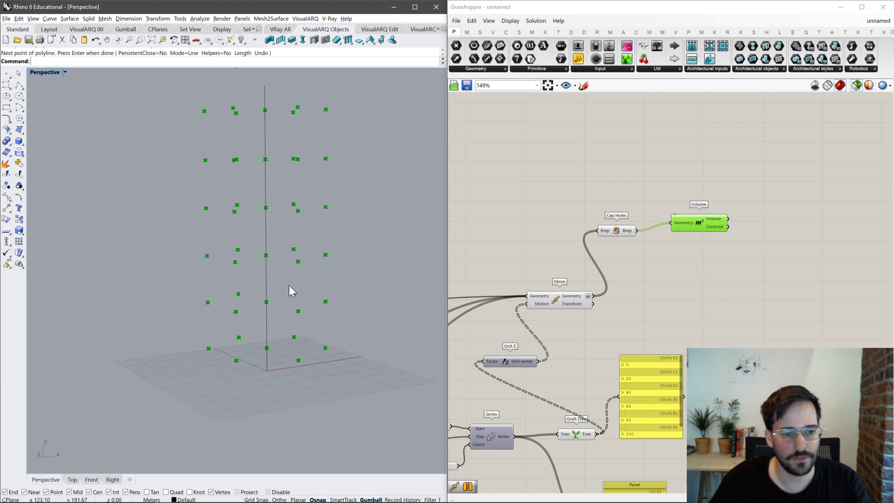
# Select the vertical line in the Perspective view and compare it with the centroid points of Volume.
pyautogui.moveTo(309, 280); pyautogui.dragTo(313, 276, button='right')
pyautogui.click(268, 276)
pyautogui.moveTo(238, 326); pyautogui.dragTo(302, 216, button='right')
pyautogui.click(543, 219)
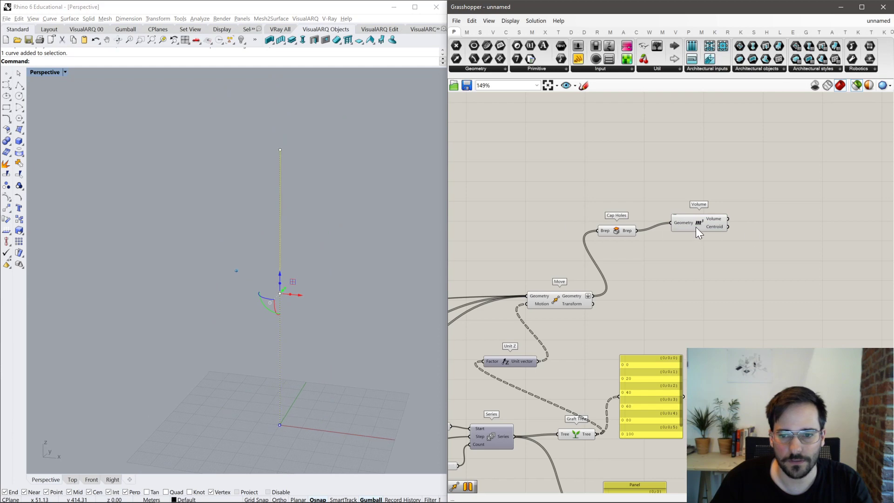
pyautogui.moveTo(759, 254); pyautogui.dragTo(713, 244, button='right')
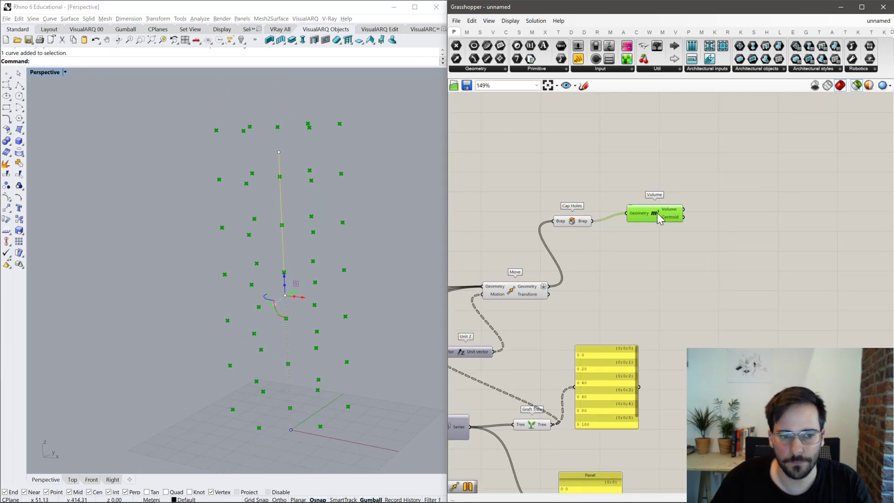
# Turn off the preview of the Move component before Cap Holes and its neighbouring upstream components.
pyautogui.click(728, 196)
pyautogui.scroll(-5, 700, 303)
pyautogui.moveTo(667, 402); pyautogui.dragTo(482, 152)
pyautogui.middleClick(559, 175)
pyautogui.click(587, 142)
pyautogui.click(656, 152)
pyautogui.scroll(3, 773, 171)
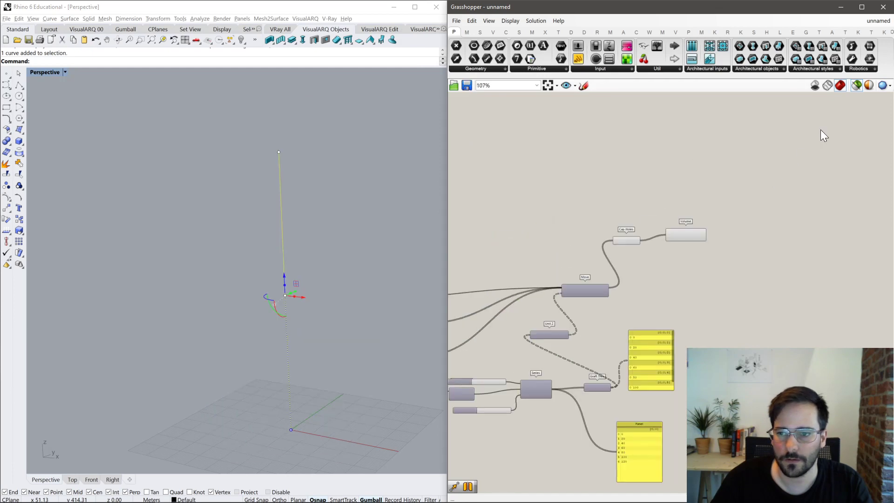
# Show the previews of all components instead of only the selected ones.
pyautogui.click(856, 86)
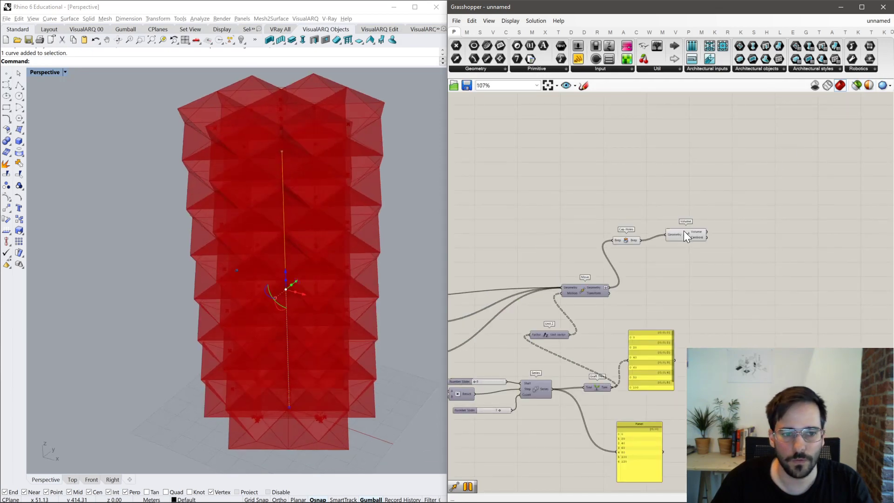
pyautogui.doubleClick(708, 296)
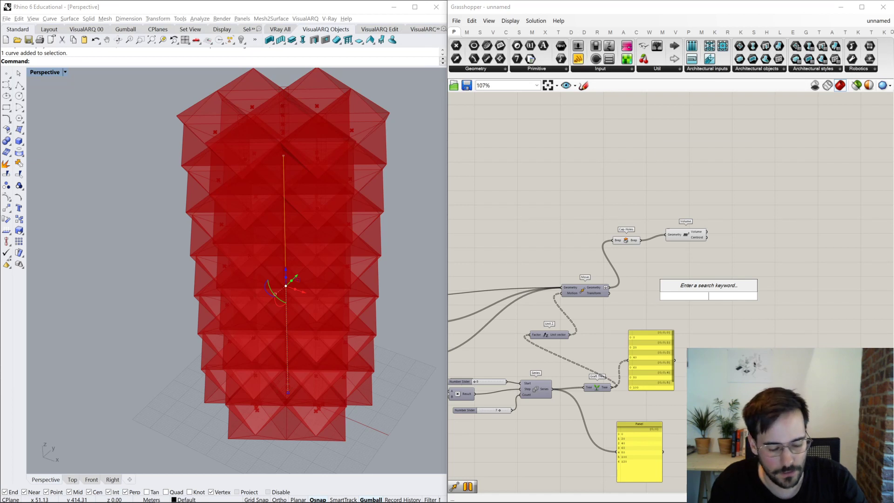
pyautogui.write('cull')
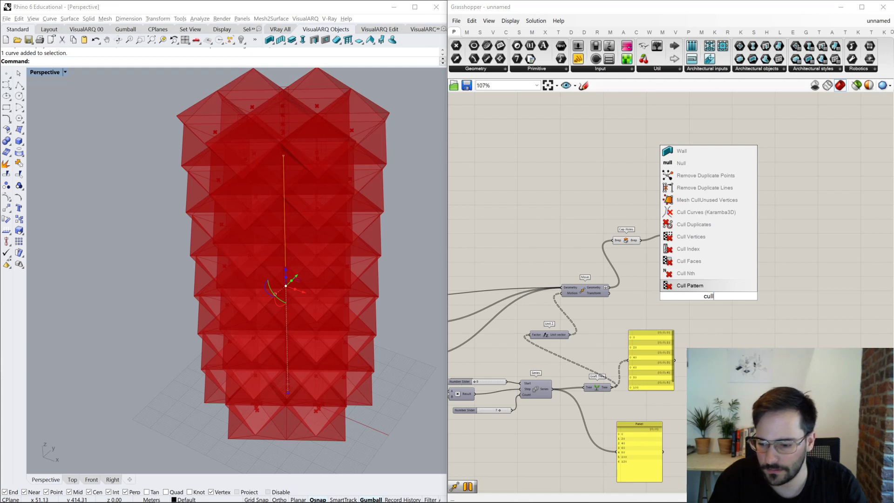
pyautogui.press('Up')
pyautogui.press('Up')
pyautogui.press('Up')
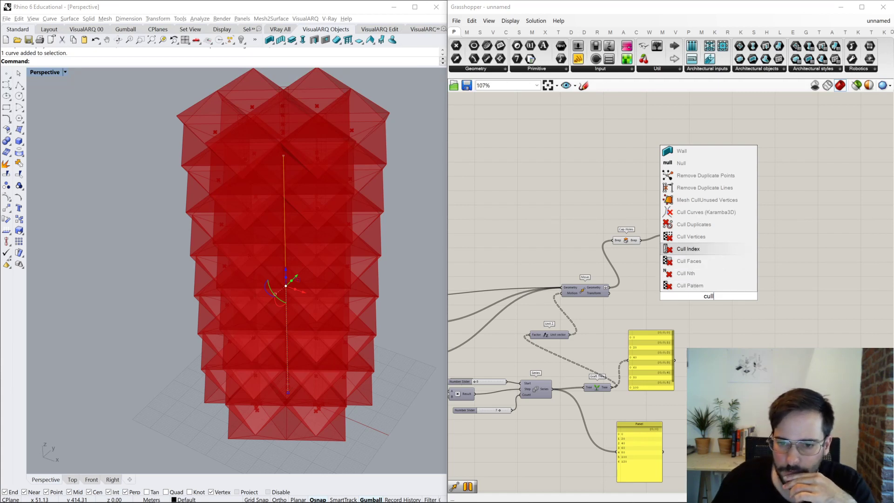
pyautogui.press('Return')
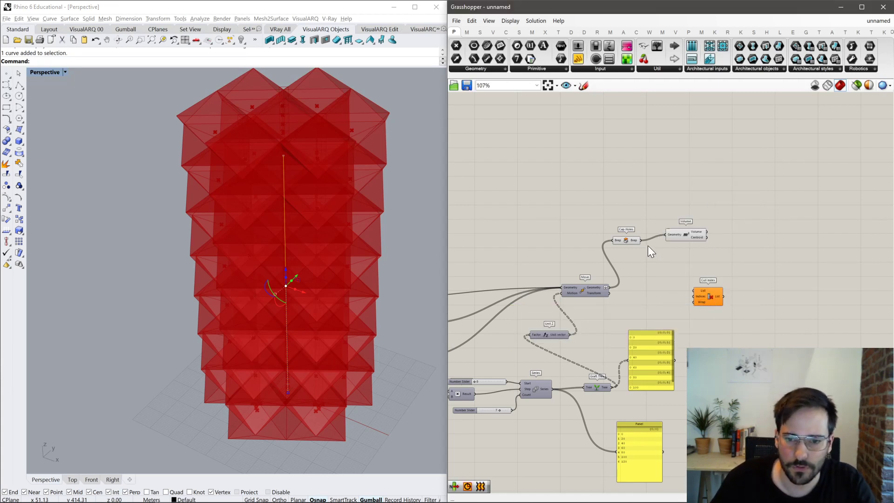
pyautogui.click(630, 239)
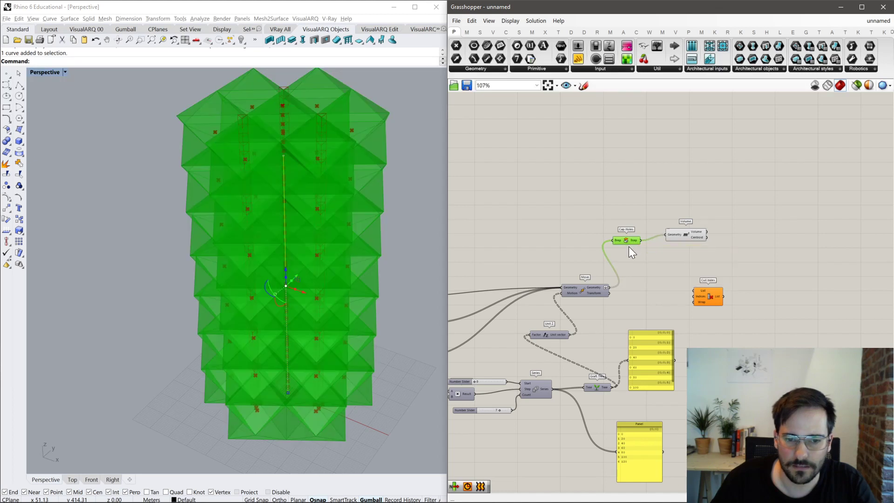
pyautogui.moveTo(632, 241); pyautogui.dragTo(642, 244)
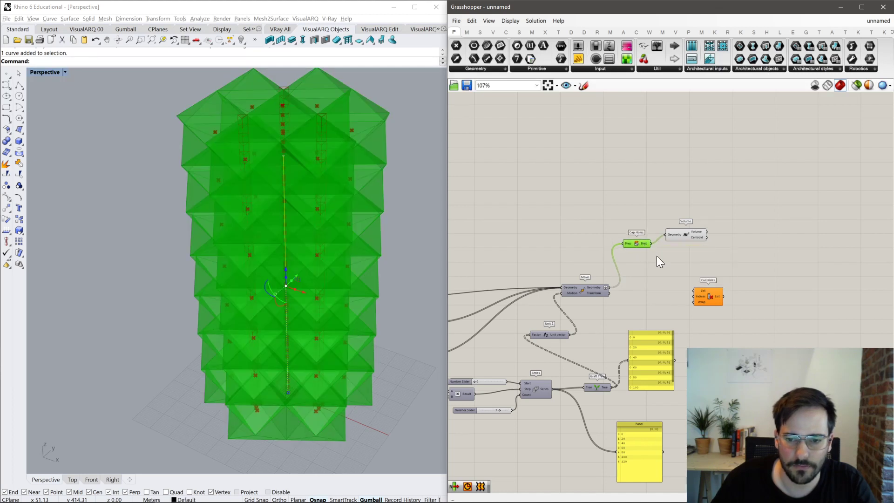
pyautogui.click(711, 298)
pyautogui.press('Delete')
# Add a Cull Pattern component to the right of Move and feed the Cap Holes Brep output into its List input.
pyautogui.doubleClick(710, 298)
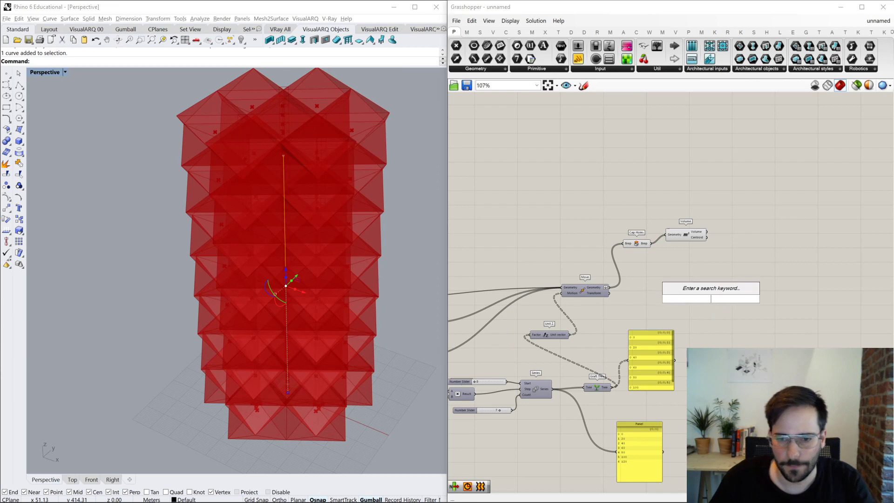
pyautogui.write('cull')
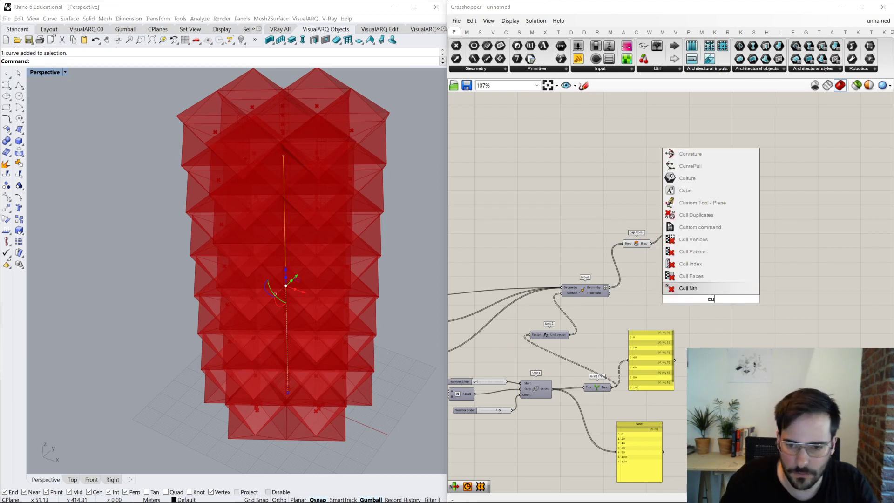
pyautogui.press('Return')
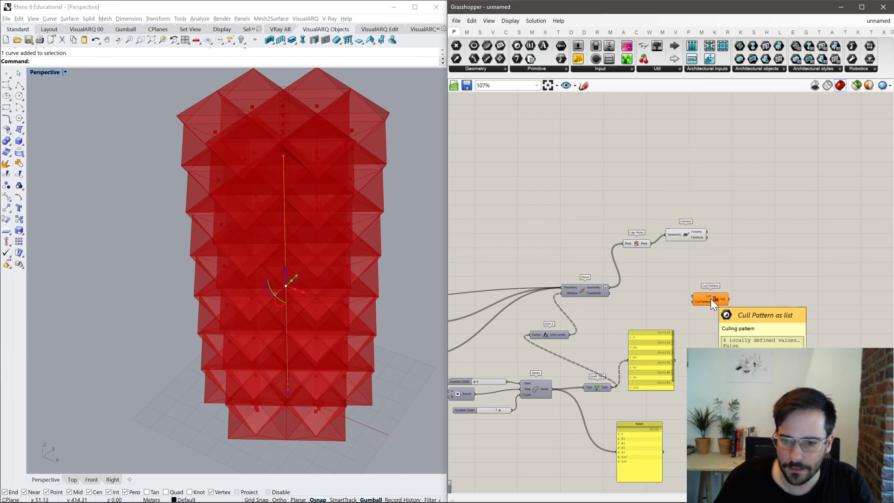
pyautogui.scroll(2, 710, 298)
pyautogui.moveTo(636, 229); pyautogui.dragTo(693, 302)
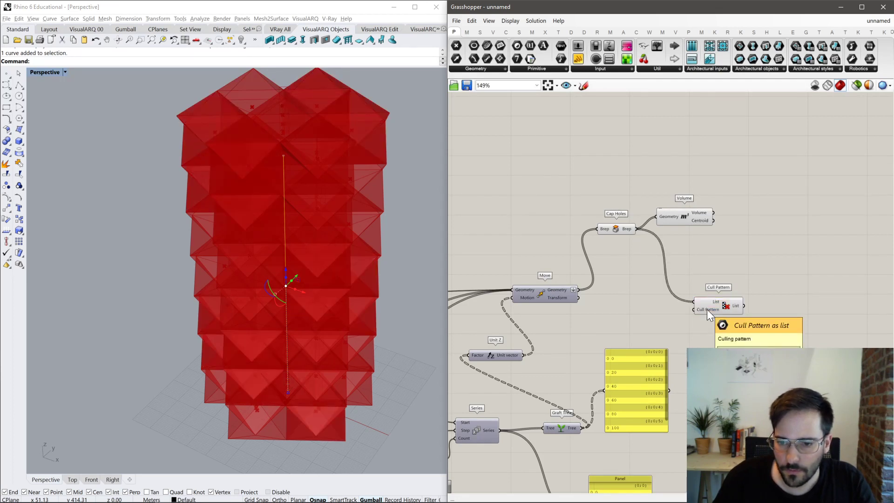
pyautogui.click(707, 309)
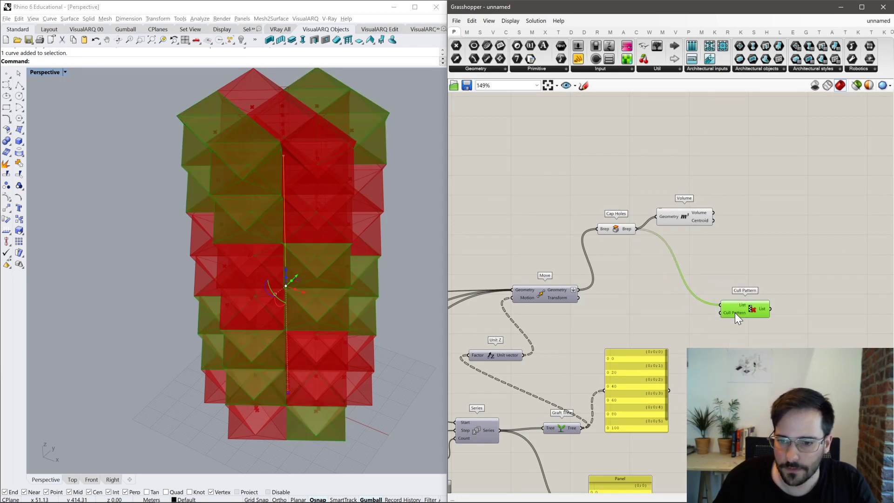
pyautogui.scroll(3, 736, 313)
pyautogui.moveTo(736, 312); pyautogui.dragTo(665, 263, button='right')
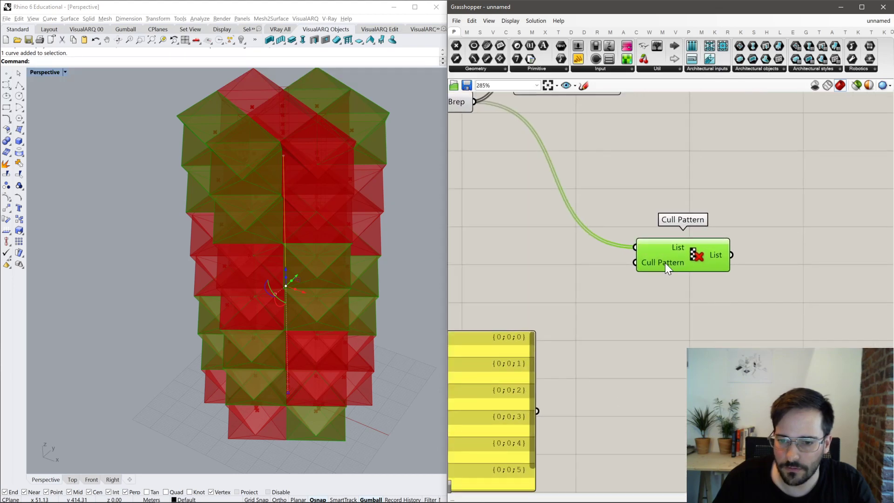
pyautogui.moveTo(478, 278); pyautogui.dragTo(712, 268, button='right')
# Delete the two yellow panels that read out the Series and Graft Tree values.
pyautogui.doubleClick(712, 267)
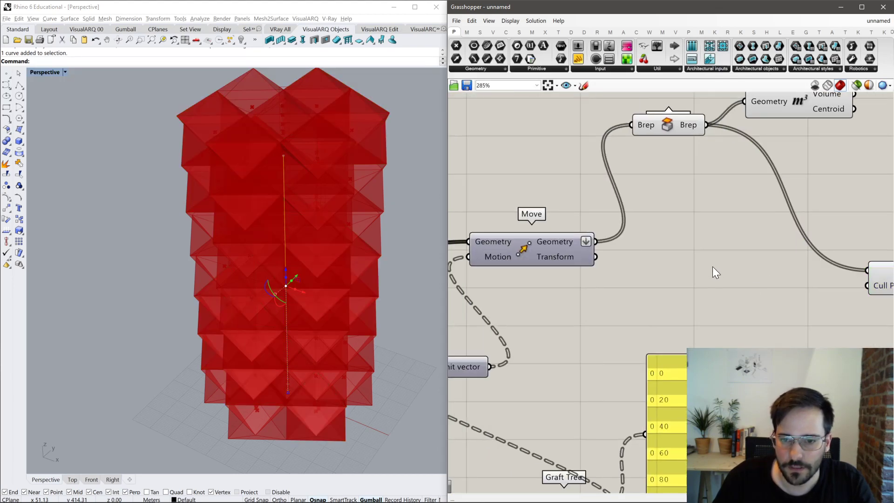
pyautogui.scroll(-2, 694, 321)
pyautogui.click(689, 344)
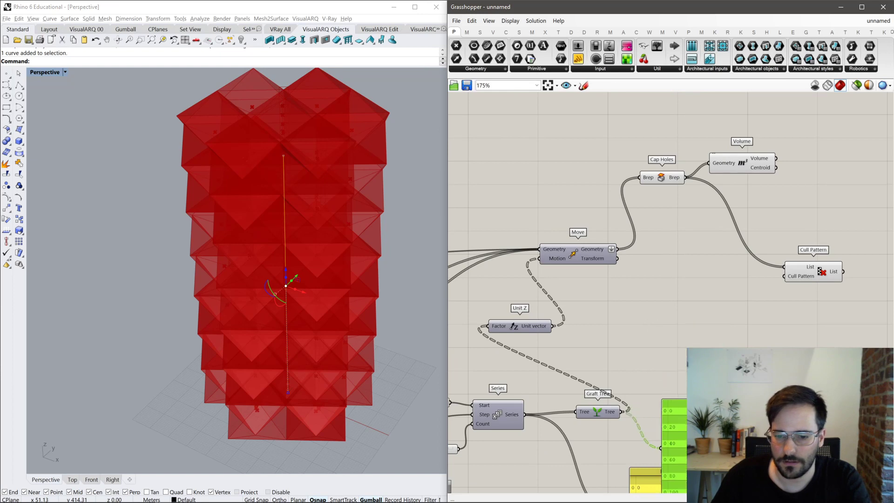
pyautogui.press('Delete')
pyautogui.moveTo(698, 436); pyautogui.dragTo(659, 319, button='right')
pyautogui.moveTo(659, 319); pyautogui.dragTo(623, 422)
pyautogui.press('Delete')
pyautogui.moveTo(636, 278); pyautogui.dragTo(645, 375, button='right')
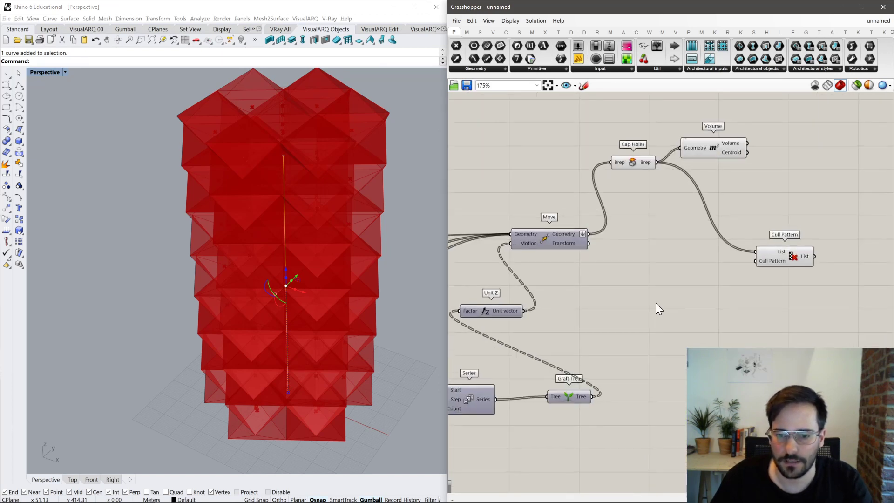
# Add a Smaller Than component below Cull Pattern, leaving free canvas space in front of it.
pyautogui.doubleClick(657, 302)
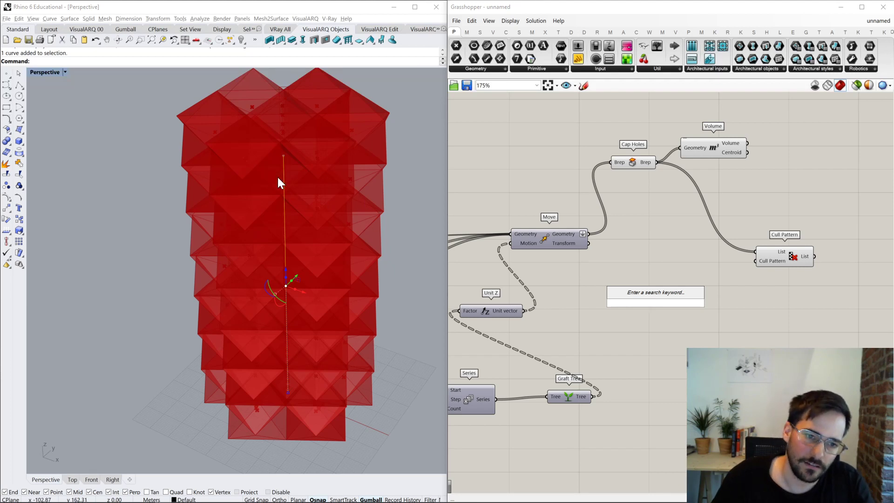
pyautogui.moveTo(273, 183); pyautogui.dragTo(294, 127, button='right')
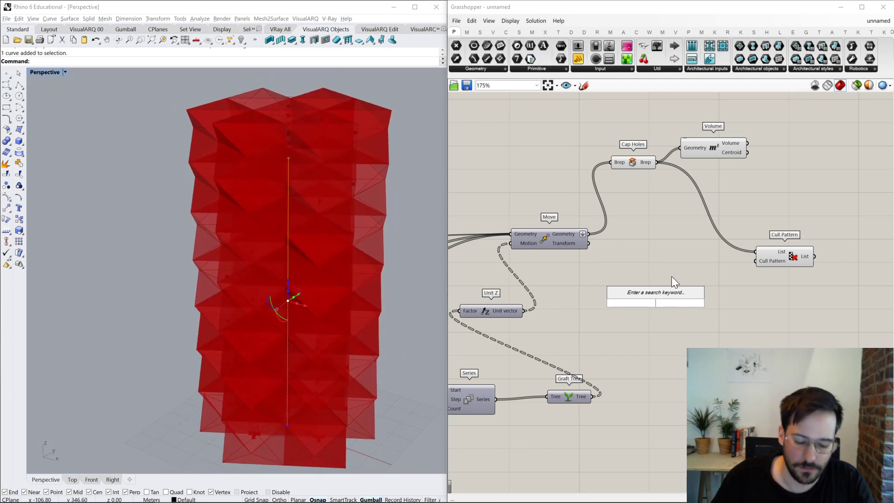
pyautogui.write('smaller')
pyautogui.press('Return')
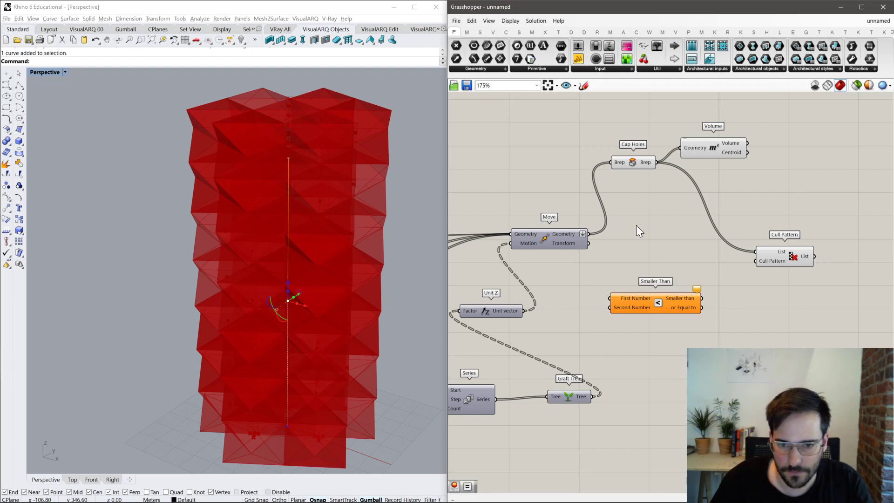
pyautogui.moveTo(621, 308); pyautogui.dragTo(699, 336)
pyautogui.click(650, 315)
pyautogui.doubleClick(650, 315)
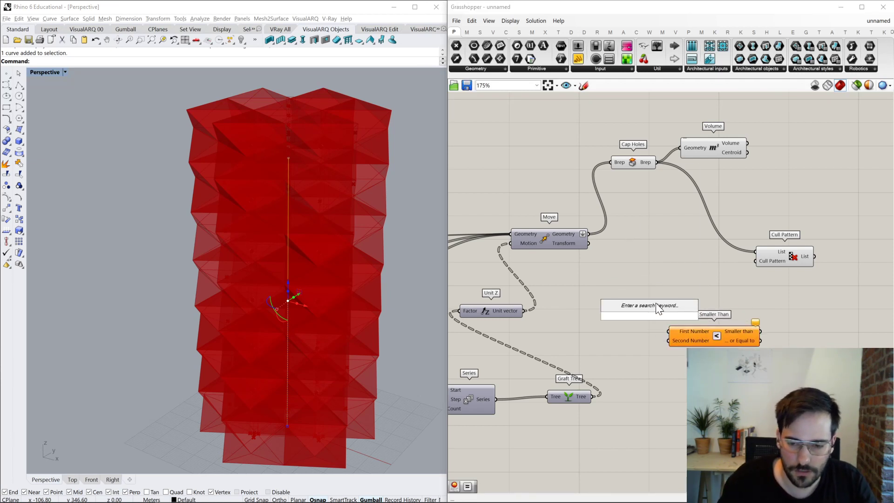
pyautogui.write('l')
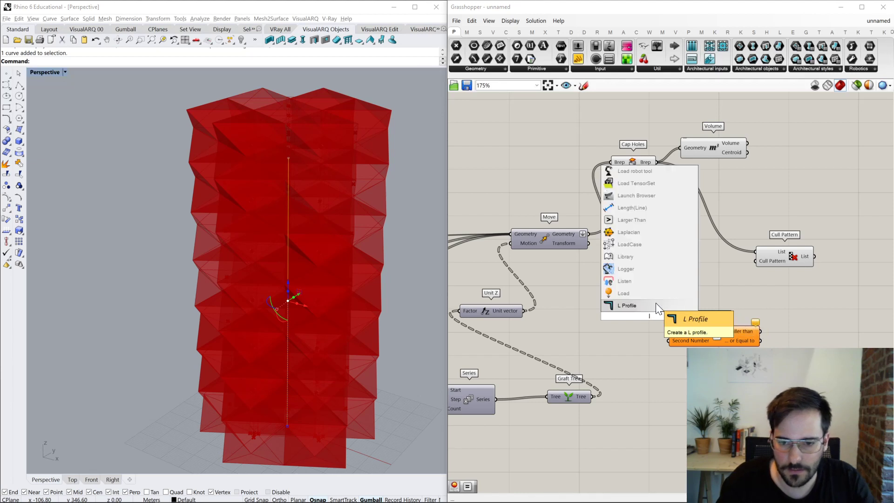
pyautogui.press('BackSpace')
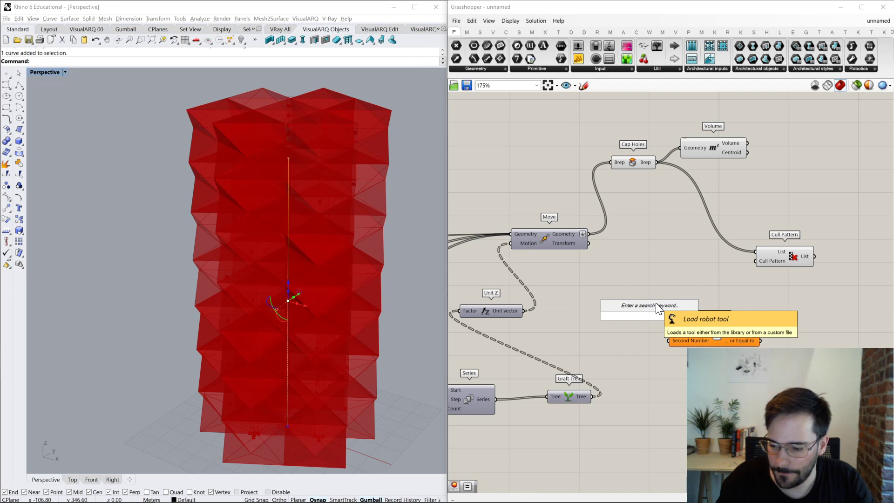
pyautogui.write('d')
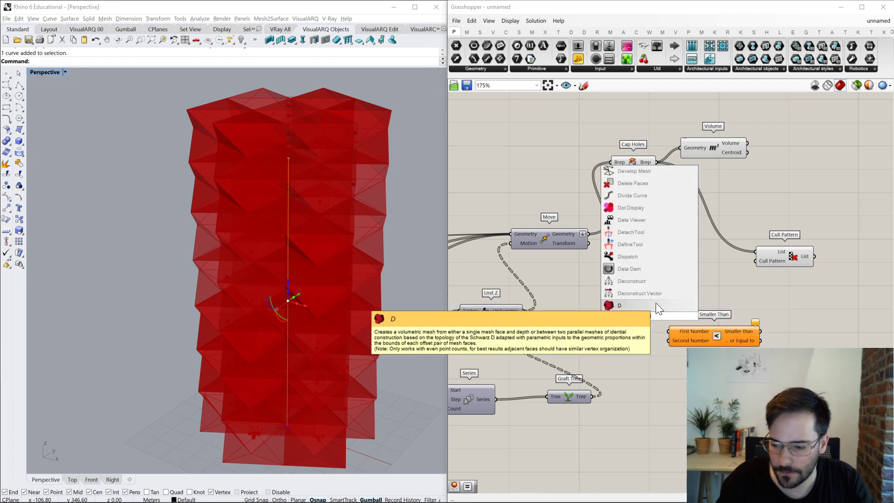
pyautogui.press('BackSpace')
pyautogui.write('closes')
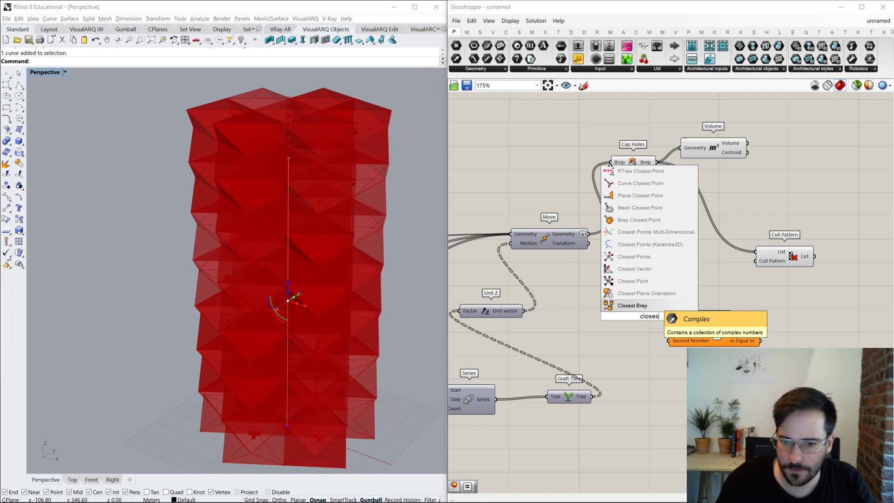
pyautogui.press('BackSpace')
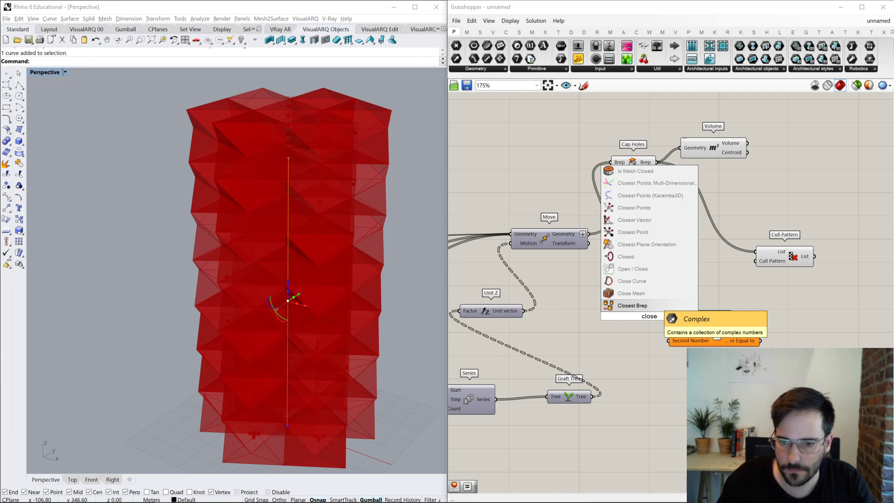
pyautogui.write('t point')
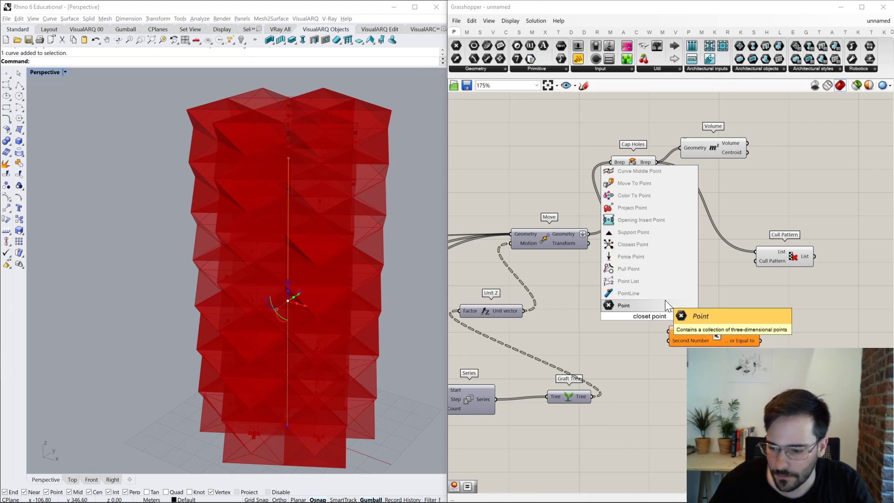
pyautogui.press('Escape')
# Shift Smaller Than further away and add a Curve Closest Point component directly below Cull Pattern.
pyautogui.moveTo(610, 296); pyautogui.dragTo(572, 263, button='right')
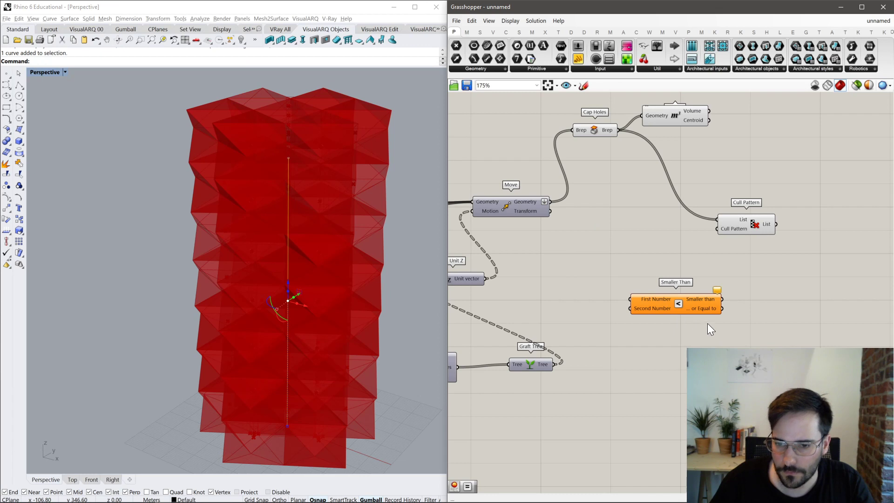
pyautogui.moveTo(686, 302); pyautogui.dragTo(814, 367)
pyautogui.doubleClick(697, 303)
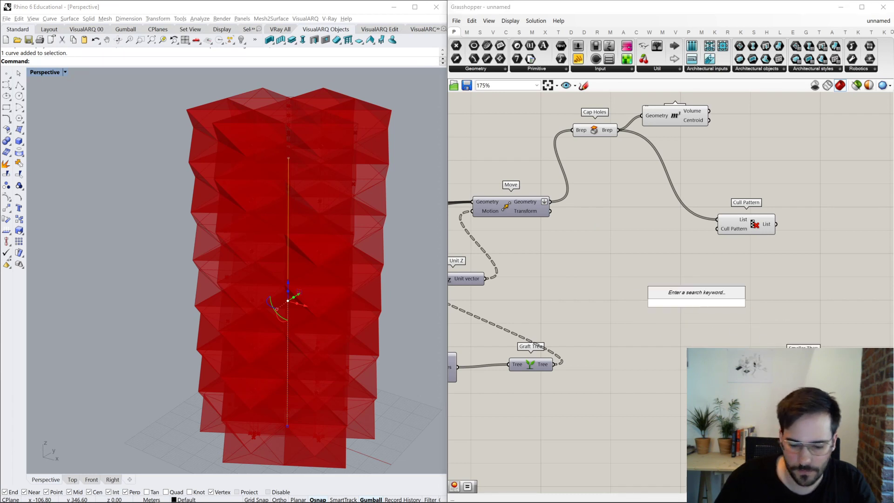
pyautogui.write('clos')
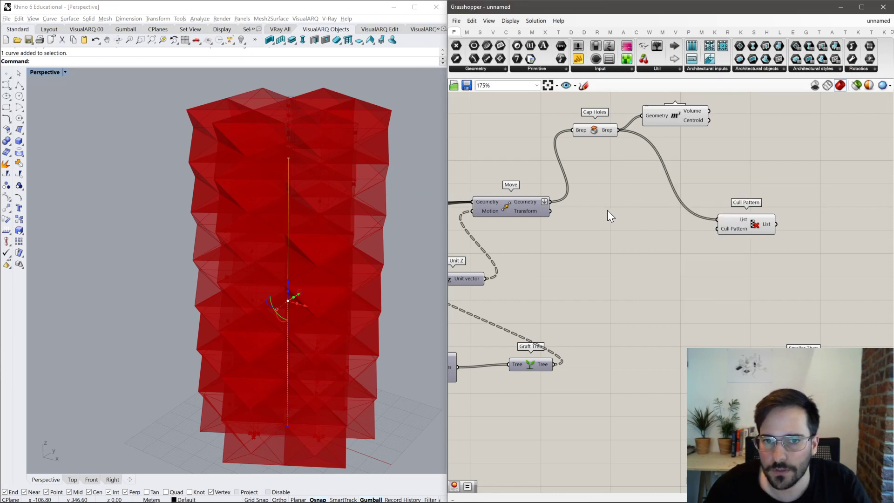
pyautogui.click(504, 32)
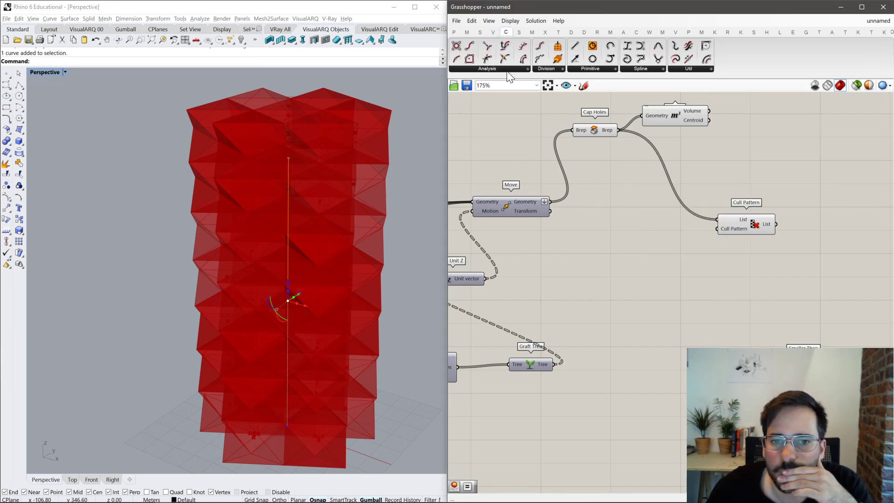
pyautogui.click(507, 70)
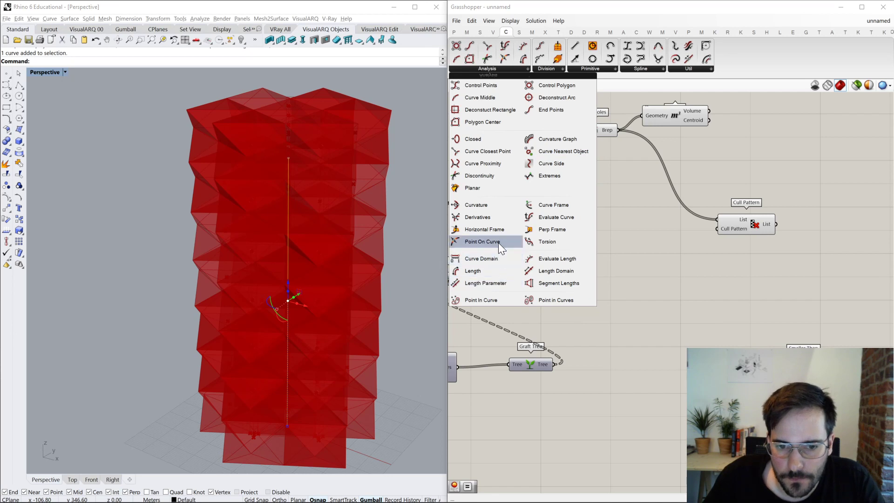
pyautogui.click(490, 152)
pyautogui.click(624, 255)
pyautogui.moveTo(625, 256); pyautogui.dragTo(744, 286)
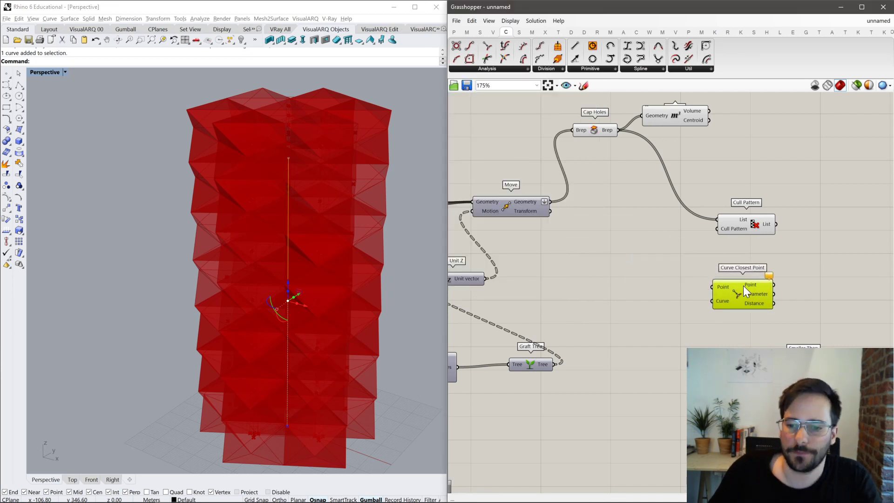
# Add a Curve parameter below Graft Tree and set it to the vertical axis line in the Rhino model.
pyautogui.moveTo(744, 286); pyautogui.dragTo(657, 261, button='right')
pyautogui.click(574, 231)
pyautogui.moveTo(574, 231); pyautogui.dragTo(573, 317, button='right')
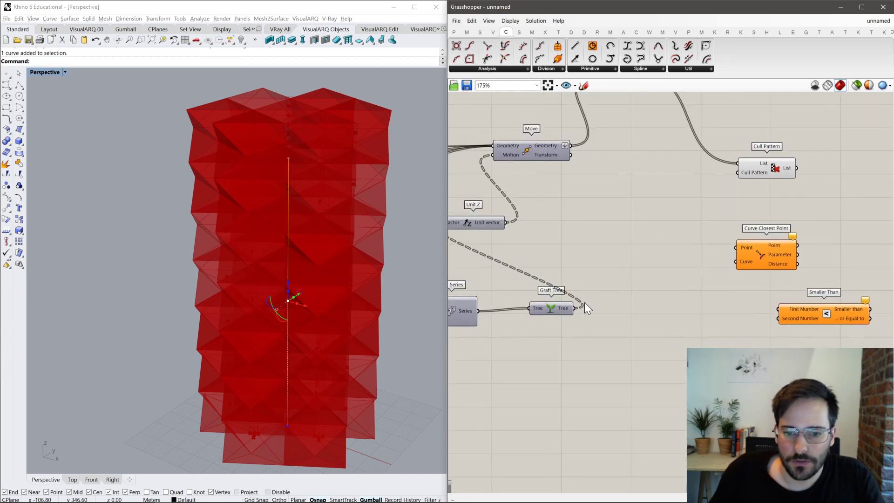
pyautogui.scroll(-3, 577, 321)
pyautogui.doubleClick(593, 340)
pyautogui.write('curve')
pyautogui.press('Return')
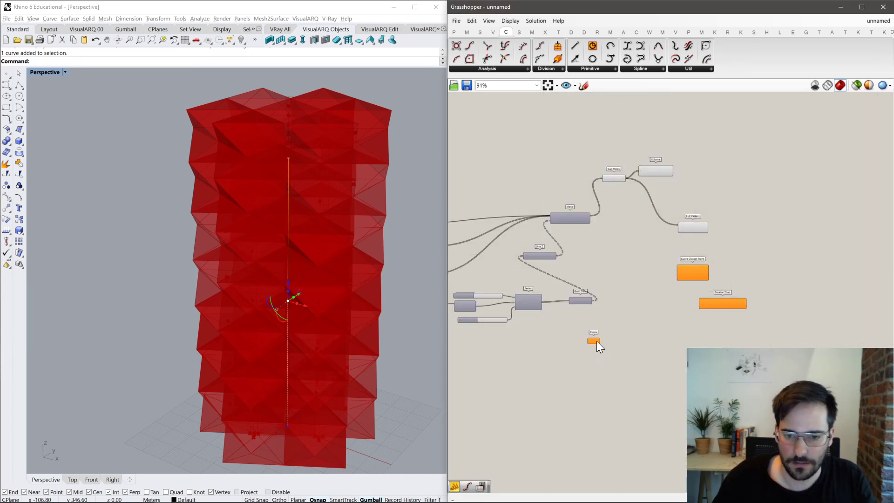
pyautogui.rightClick(596, 342)
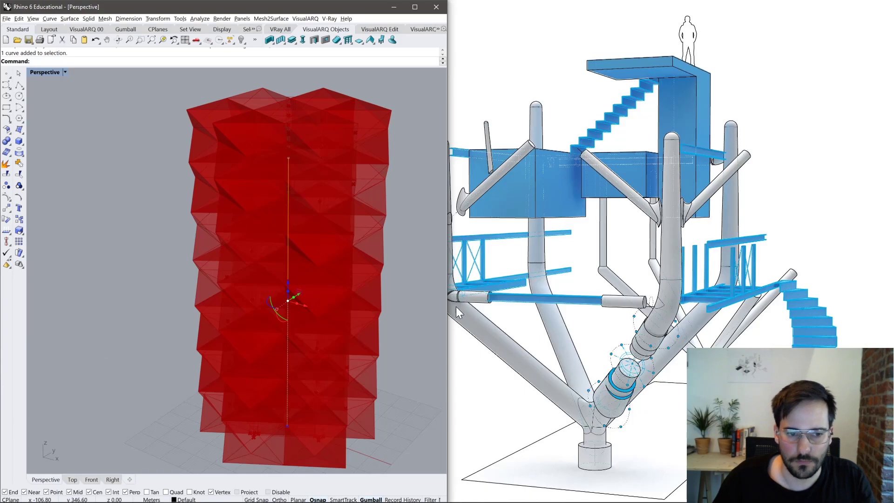
pyautogui.scroll(2, 573, 321)
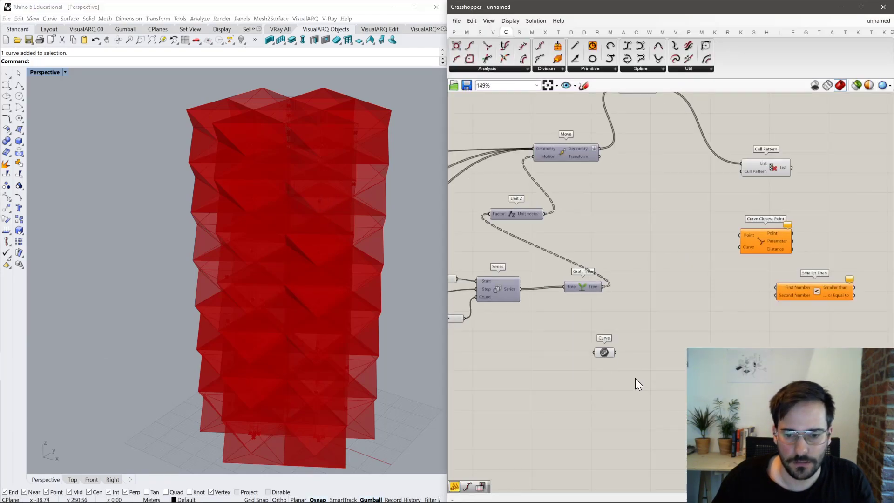
# Place Curve Closest Point beside the Curve parameter, feeding the axis curve into Curve and the Volume centroids into Point.
pyautogui.moveTo(666, 381); pyautogui.dragTo(557, 355, button='right')
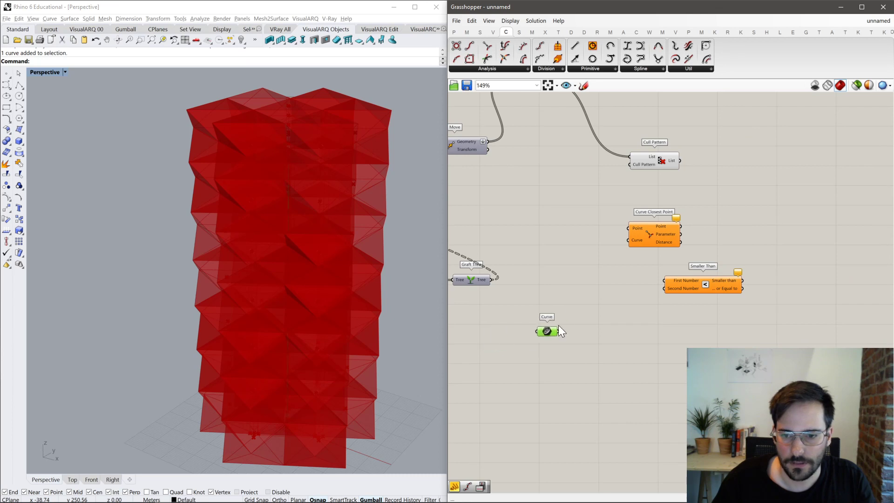
pyautogui.moveTo(655, 231); pyautogui.dragTo(648, 302)
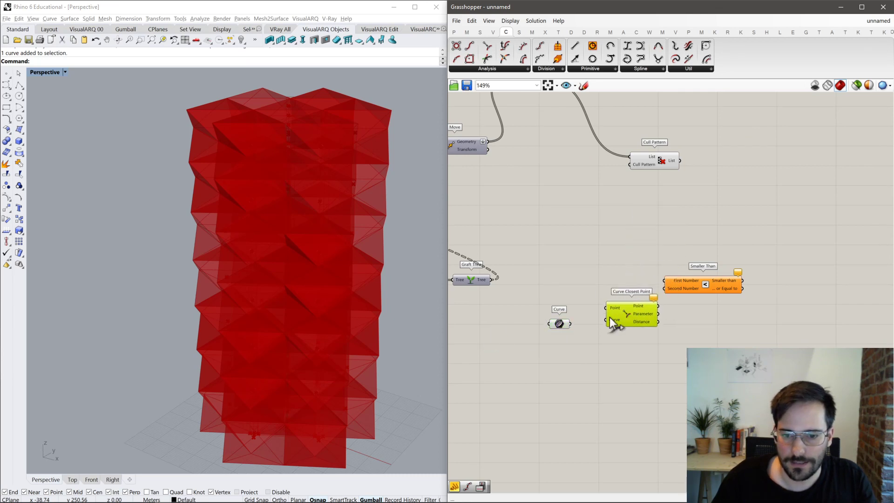
pyautogui.scroll(-1, 597, 217)
pyautogui.moveTo(608, 105); pyautogui.dragTo(605, 137, button='right')
pyautogui.click(608, 132)
pyautogui.moveTo(616, 132); pyautogui.dragTo(638, 345)
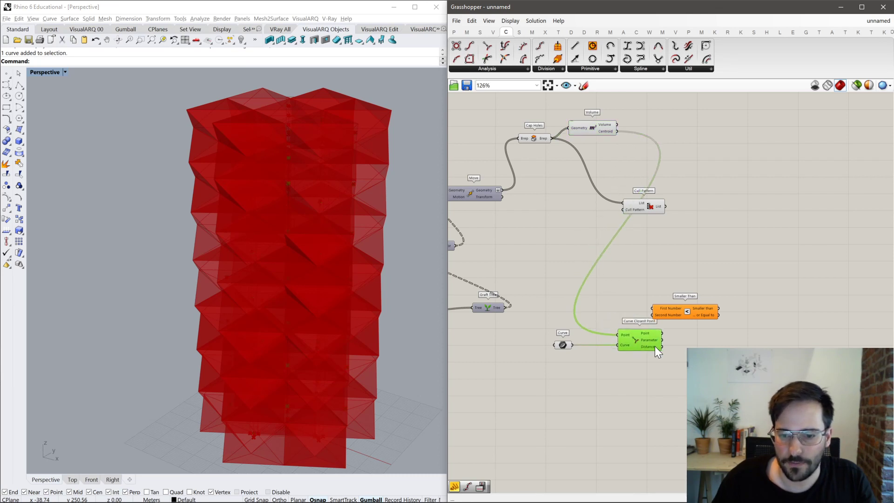
# Add a panel fed by the Distance output of Curve Closest Point and enlarge it to list more values.
pyautogui.moveTo(655, 345); pyautogui.dragTo(547, 256, button='right')
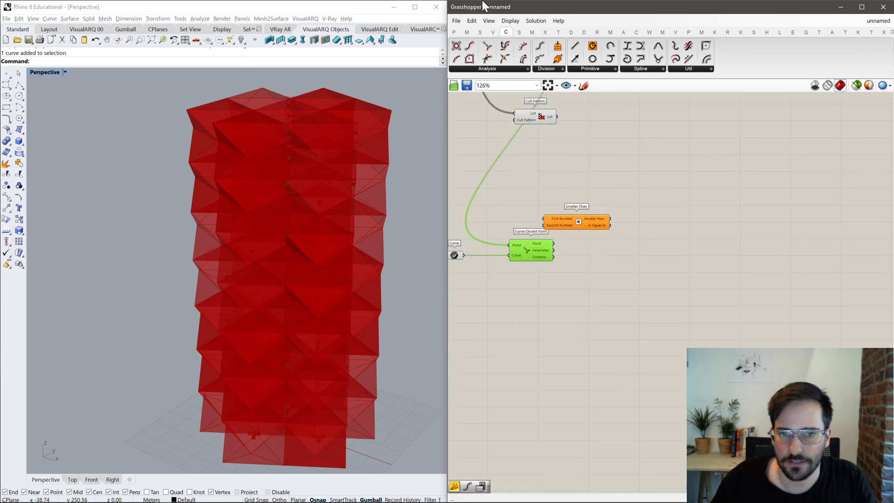
pyautogui.click(452, 32)
pyautogui.moveTo(597, 278); pyautogui.dragTo(598, 277)
pyautogui.scroll(5, 503, 254)
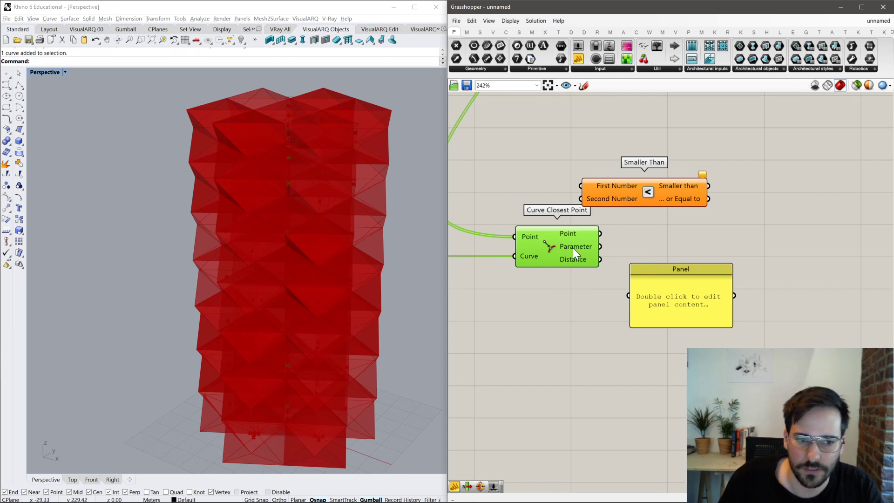
pyautogui.moveTo(601, 260); pyautogui.dragTo(641, 266)
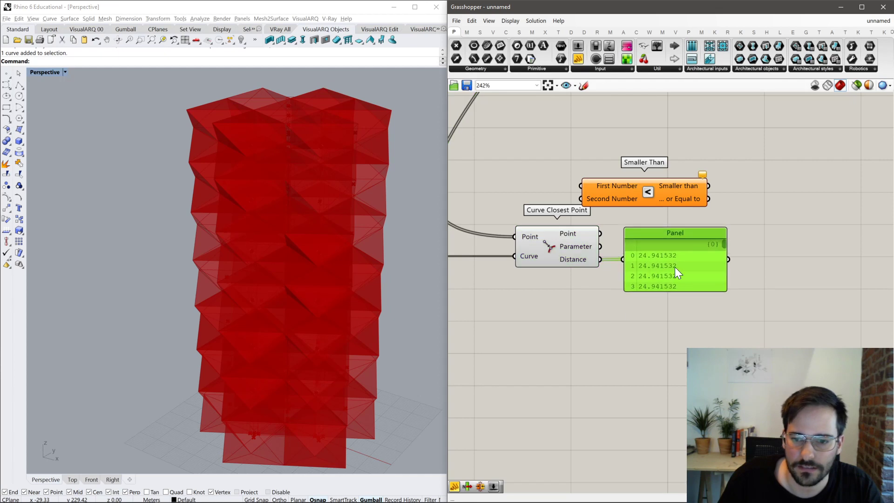
pyautogui.moveTo(695, 285); pyautogui.dragTo(695, 435)
pyautogui.moveTo(680, 350); pyautogui.dragTo(688, 307)
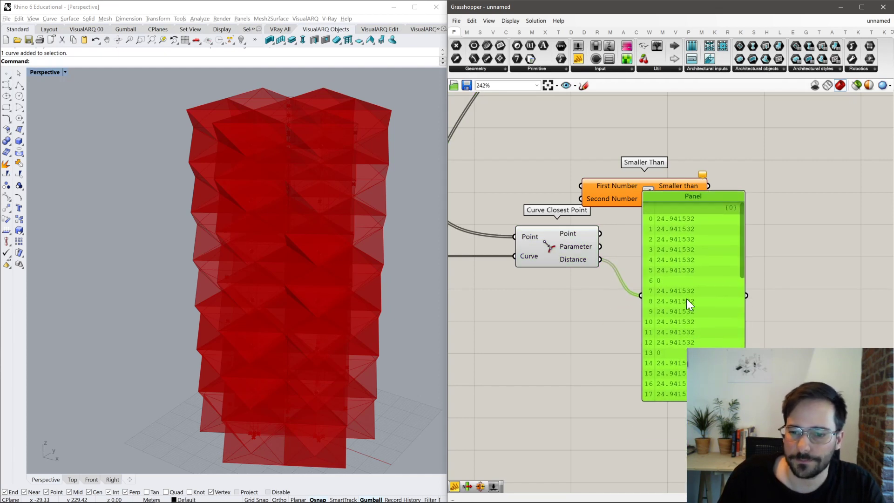
# Examine the listed centroid distances to find a suitable culling threshold.
pyautogui.moveTo(688, 307); pyautogui.dragTo(670, 329, button='right')
pyautogui.moveTo(673, 333)
pyautogui.mouseDown()
pyautogui.moveTo(681, 323)
pyautogui.moveTo(664, 335)
pyautogui.mouseUp()
pyautogui.scroll(-10, 661, 395)
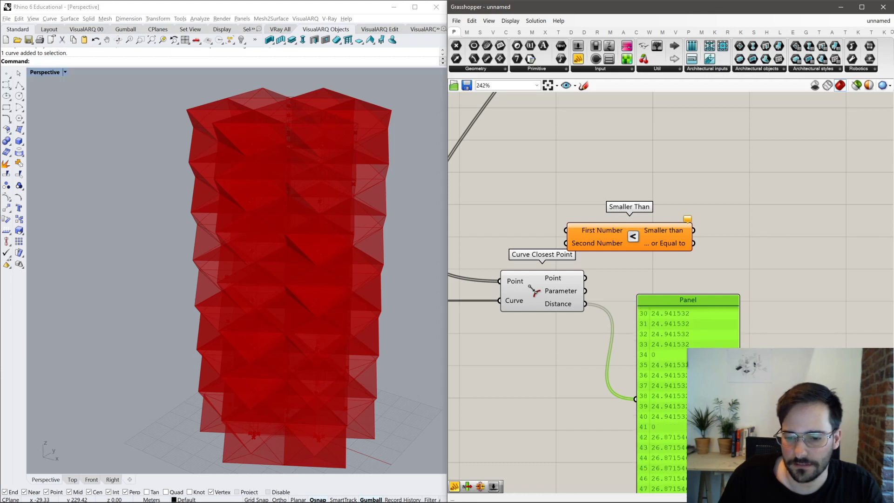
pyautogui.scroll(10, 733, 327)
pyautogui.moveTo(667, 333); pyautogui.dragTo(646, 272, button='right')
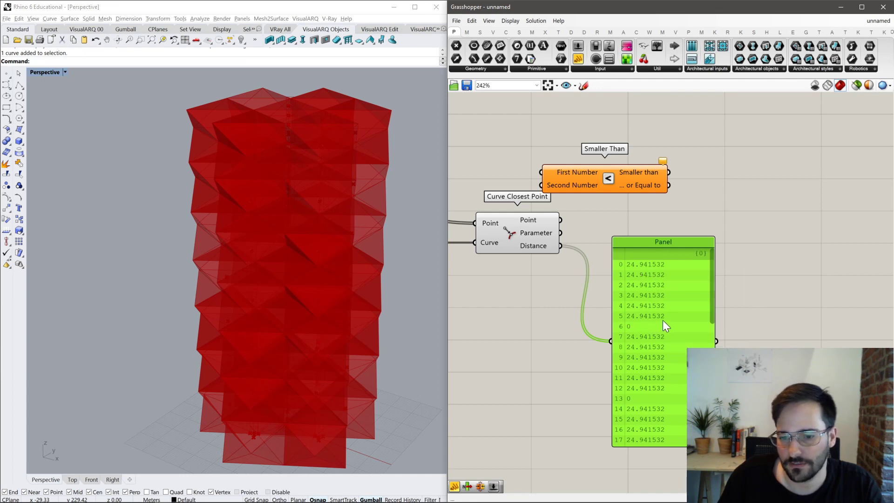
pyautogui.scroll(-10, 715, 307)
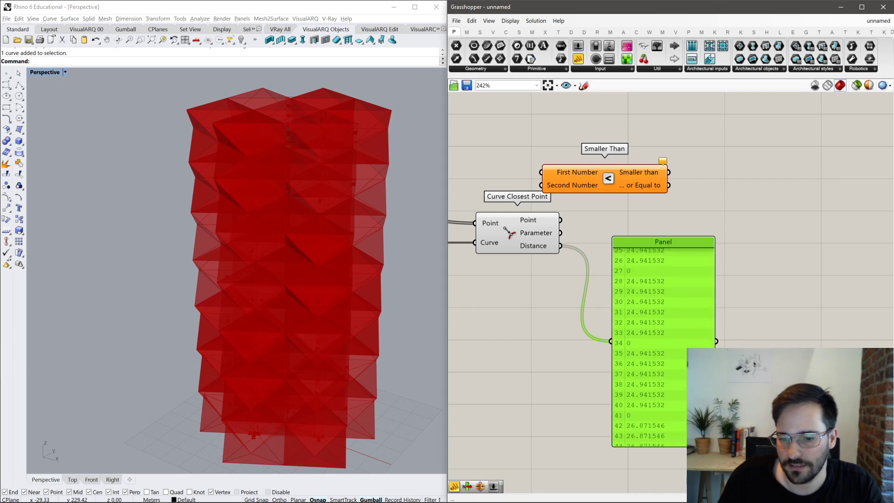
# Delete the distance panel and move Smaller Than beside Curve Closest Point.
pyautogui.moveTo(664, 284); pyautogui.dragTo(678, 336, button='right')
pyautogui.press('Delete')
pyautogui.moveTo(620, 231); pyautogui.dragTo(648, 276)
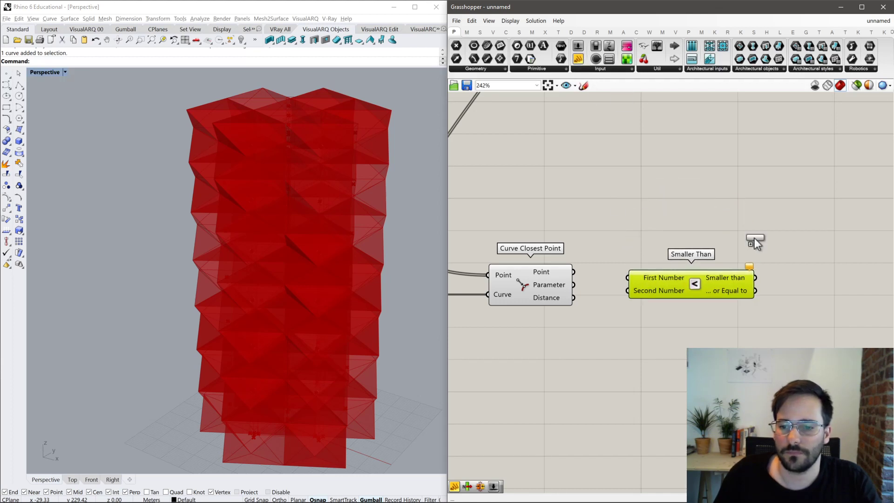
# Add an empty panel behind Smaller Than and feed the Distance output into the First Number input, aligning the components.
pyautogui.moveTo(733, 215); pyautogui.dragTo(820, 274)
pyautogui.moveTo(630, 278); pyautogui.dragTo(576, 297)
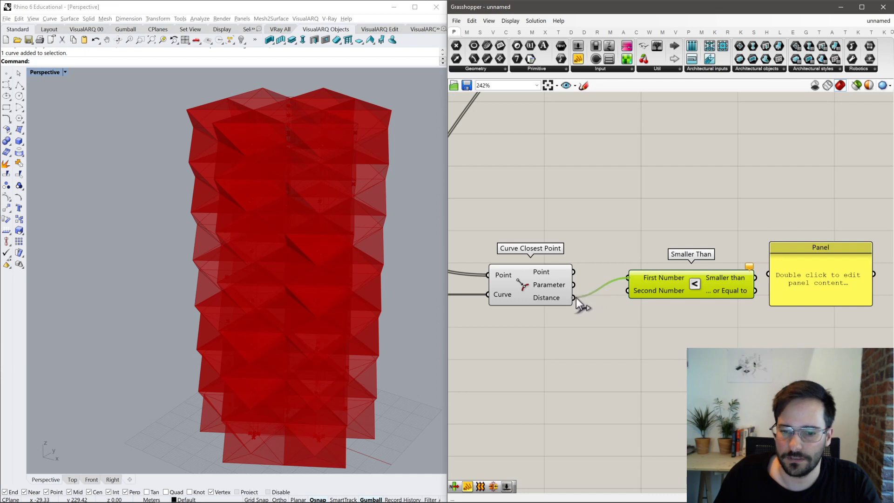
pyautogui.moveTo(667, 285); pyautogui.dragTo(649, 304)
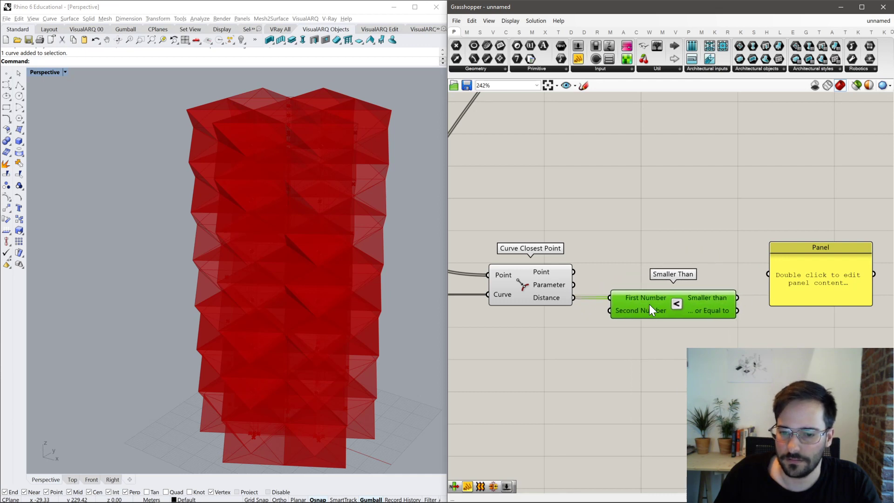
pyautogui.doubleClick(560, 355)
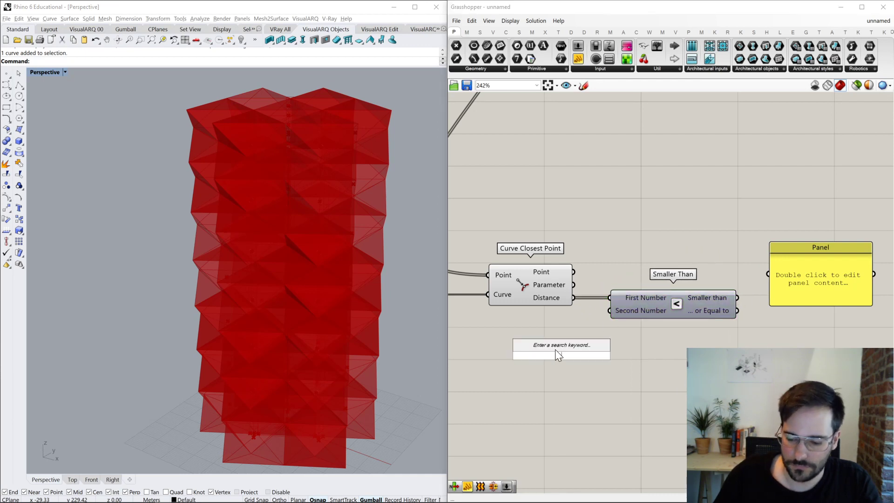
pyautogui.write('number slider')
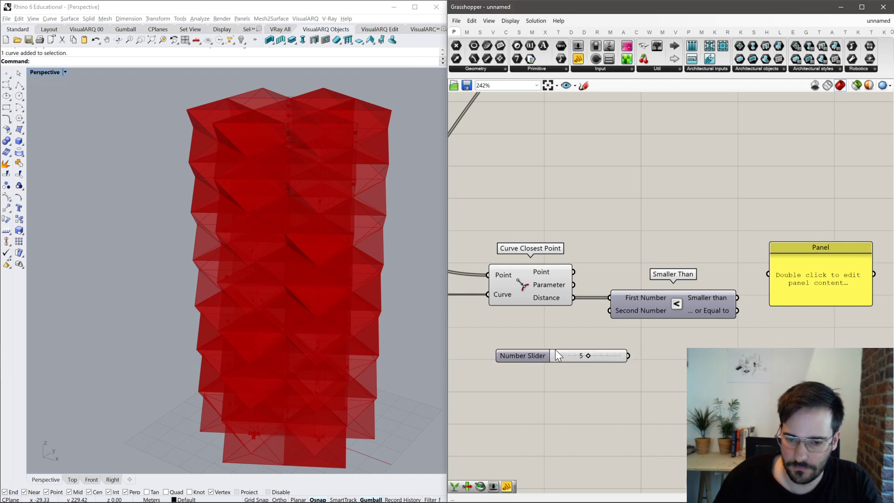
pyautogui.press('Return')
pyautogui.hotkey('ctrl', 'z')
# Feed a new number slider of 25 into Smaller Than's Second Number and connect its Smaller than output to the panel.
pyautogui.doubleClick(569, 359)
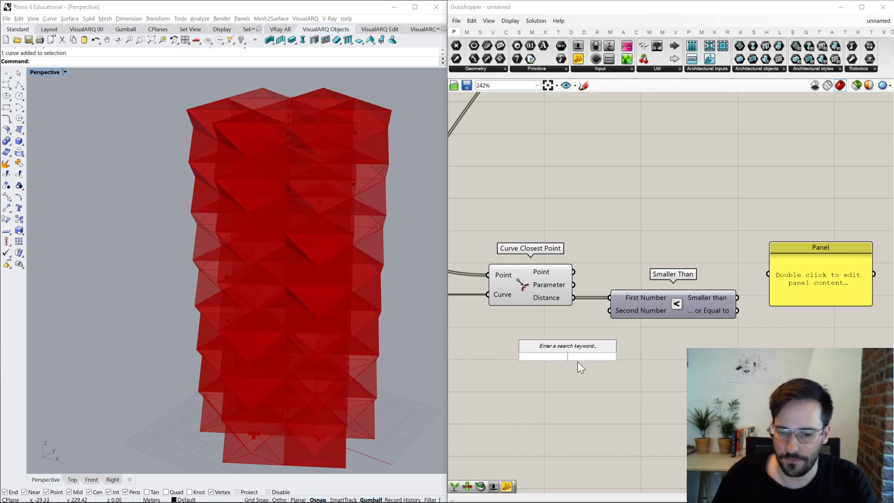
pyautogui.write('25')
pyautogui.press('Return')
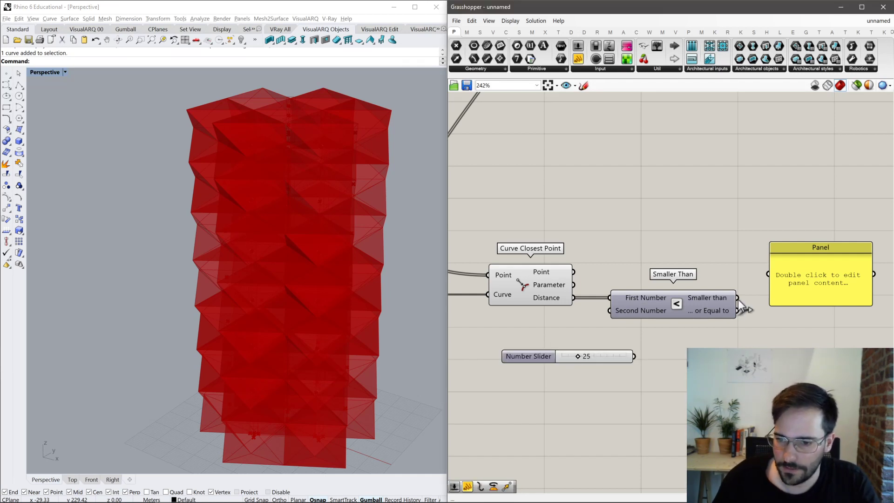
pyautogui.moveTo(770, 269); pyautogui.dragTo(769, 274)
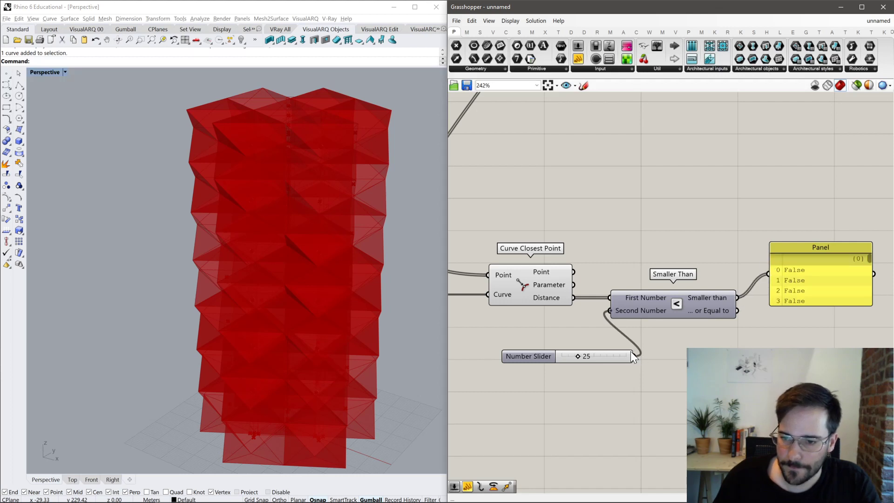
pyautogui.moveTo(572, 356); pyautogui.dragTo(520, 352)
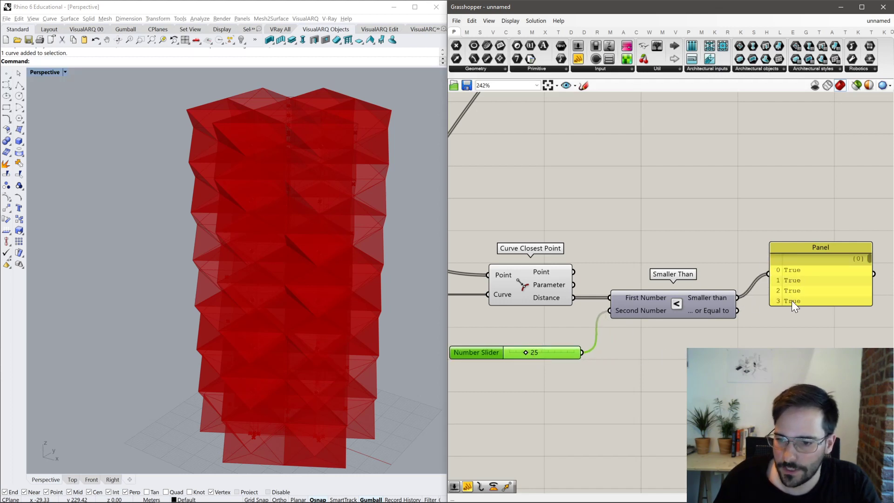
# Enlarge the True/False panel and set the threshold slider to 10.
pyautogui.moveTo(793, 305); pyautogui.dragTo(809, 321)
pyautogui.moveTo(638, 311)
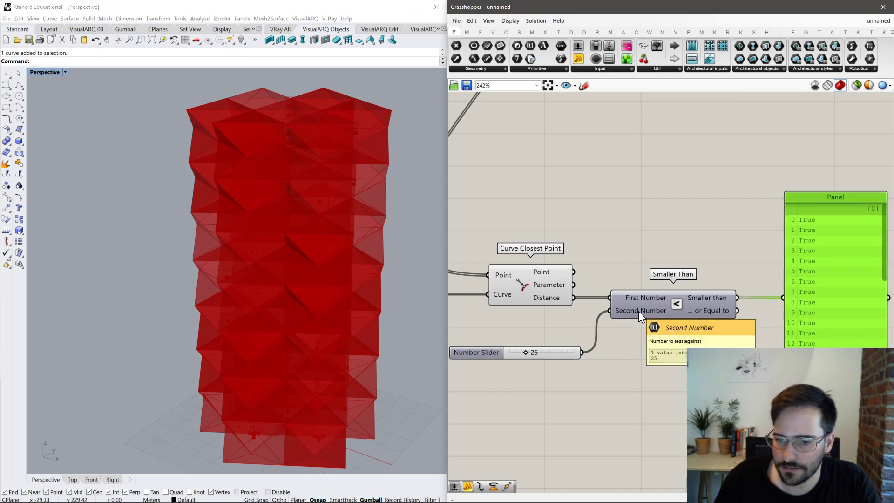
pyautogui.moveTo(525, 352); pyautogui.dragTo(512, 364)
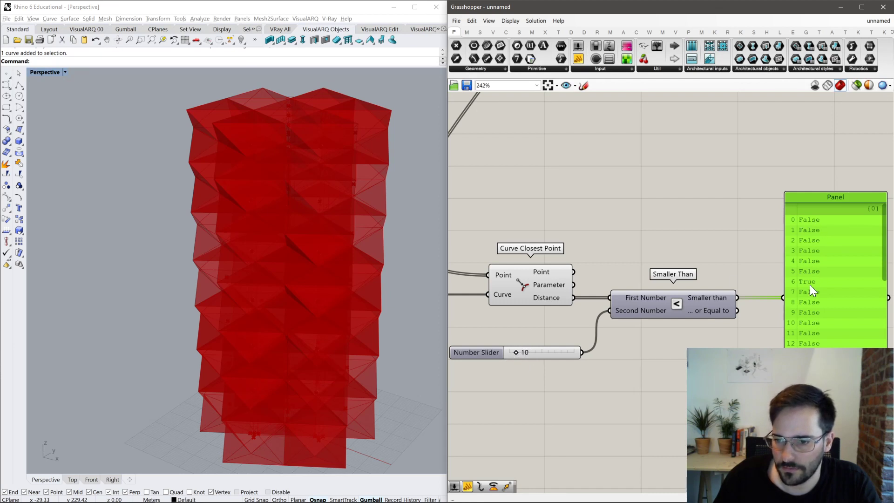
# Connect the Smaller than output to the Cull Pattern input of the Cull Pattern component.
pyautogui.scroll(-3, 675, 225)
pyautogui.moveTo(536, 195); pyautogui.dragTo(650, 370)
pyautogui.click(696, 236)
pyautogui.click(669, 246)
pyautogui.scroll(-3, 646, 199)
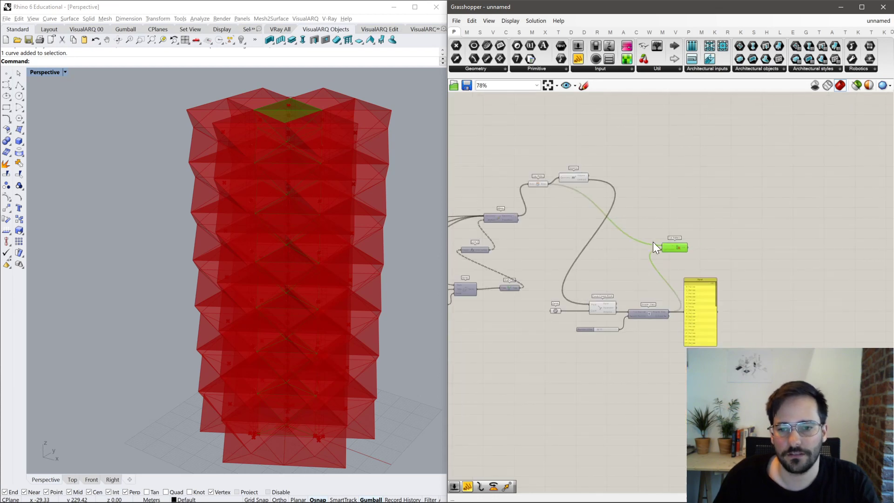
# Turn off the preview of Cap Holes, Volume, Curve and Curve Closest Point, keeping only the culled cells displayed.
pyautogui.moveTo(618, 374); pyautogui.dragTo(523, 182)
pyautogui.middleClick(543, 189)
pyautogui.click(576, 157)
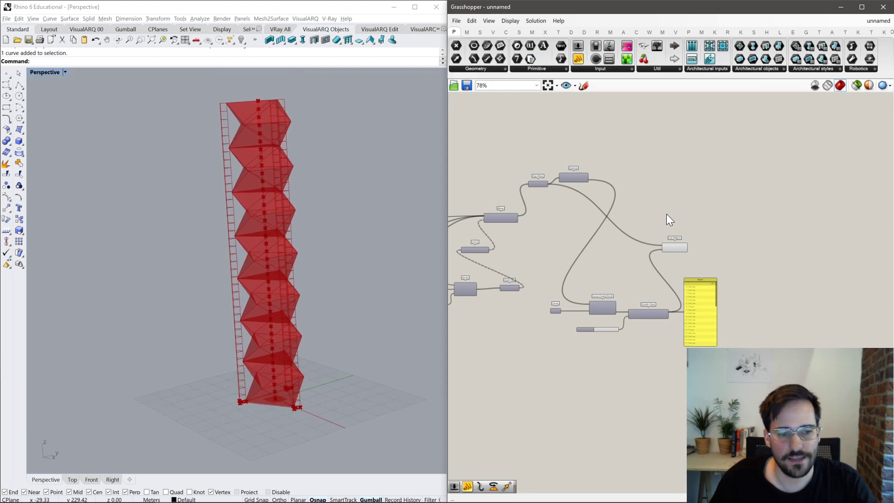
# Compare with the reference photo Examples_1_Kikutake-Tower.jpg and return to the Rhino model.
pyautogui.hotkey('alt', 'Tab')
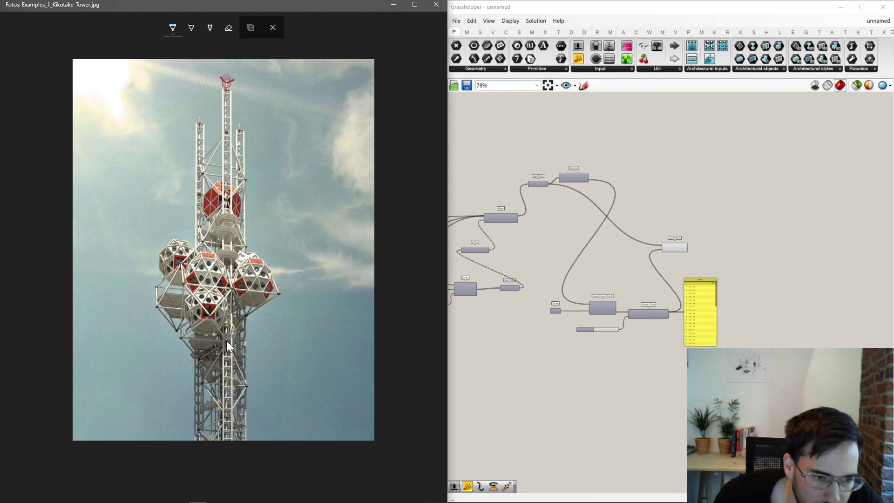
pyautogui.hotkey('alt', 'Tab')
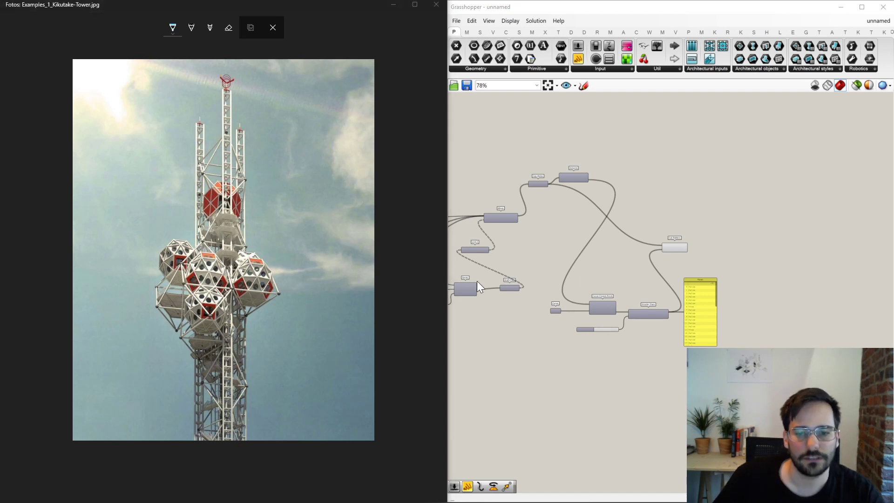
pyautogui.doubleClick(705, 208)
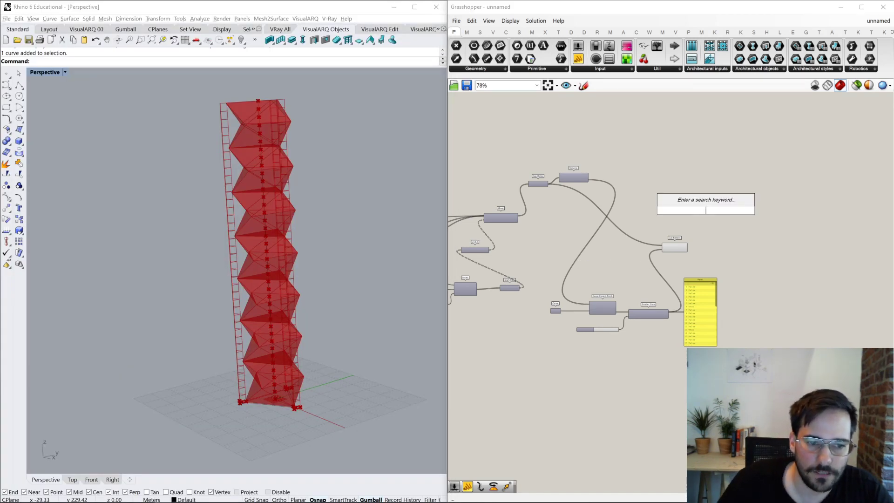
pyautogui.click(396, 201)
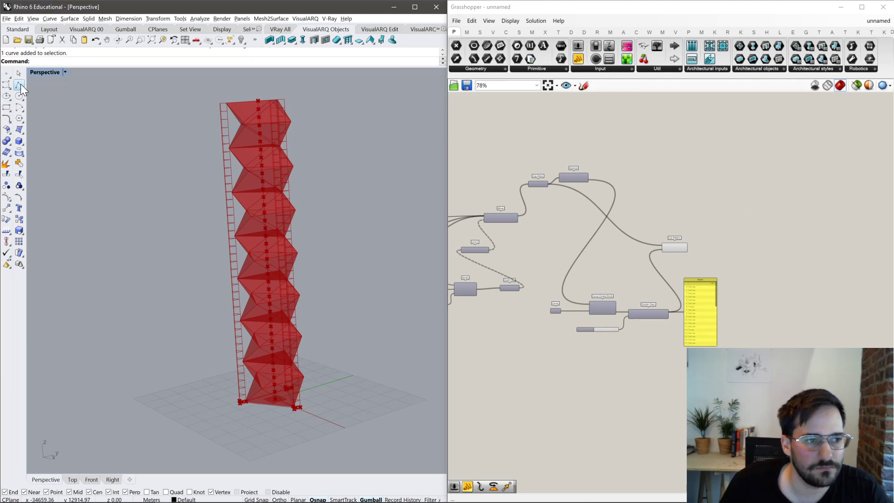
# Draw a degree-3 control-point curve from the base up the tower's axis, ending it outside the tower in the Front view.
pyautogui.click(7, 91)
pyautogui.click(275, 399)
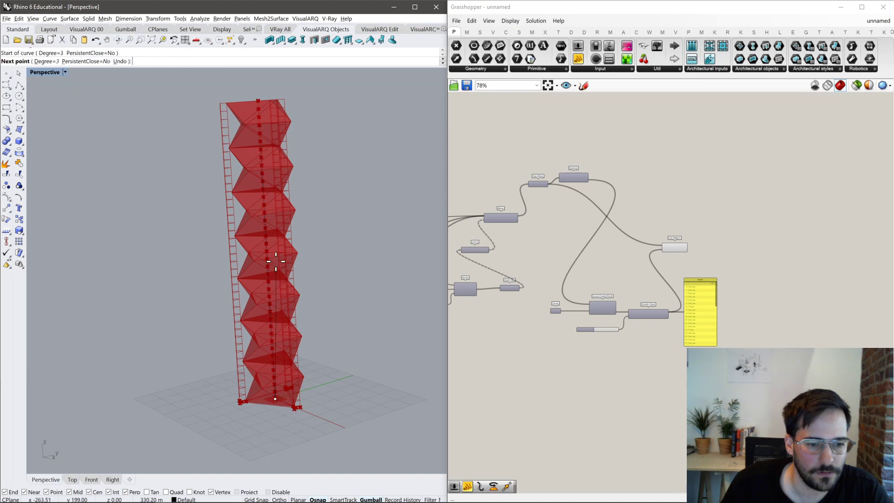
pyautogui.click(266, 240)
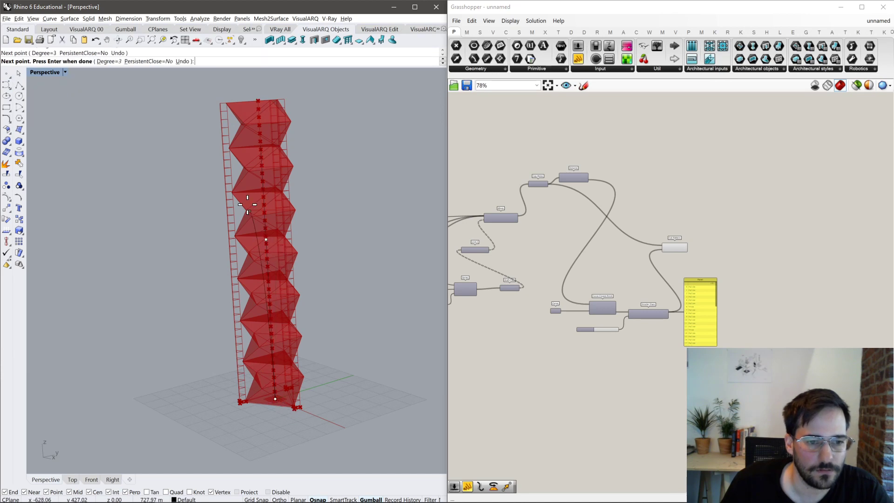
pyautogui.click(260, 154)
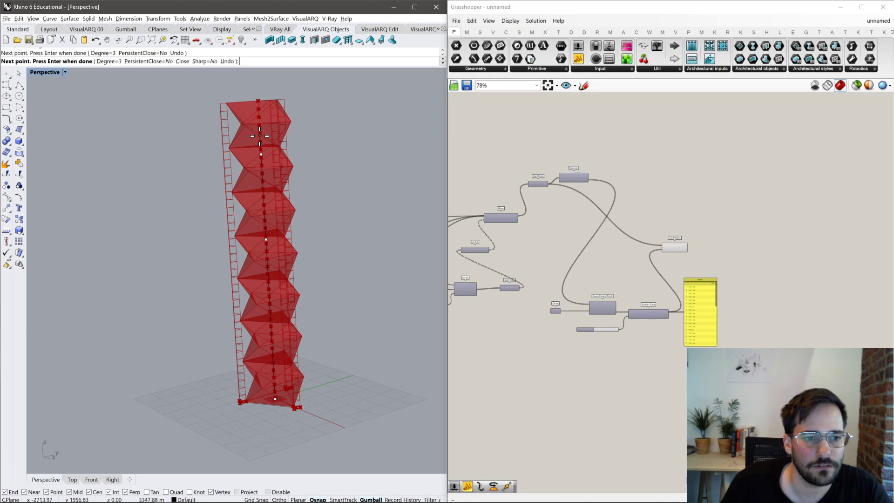
pyautogui.click(92, 480)
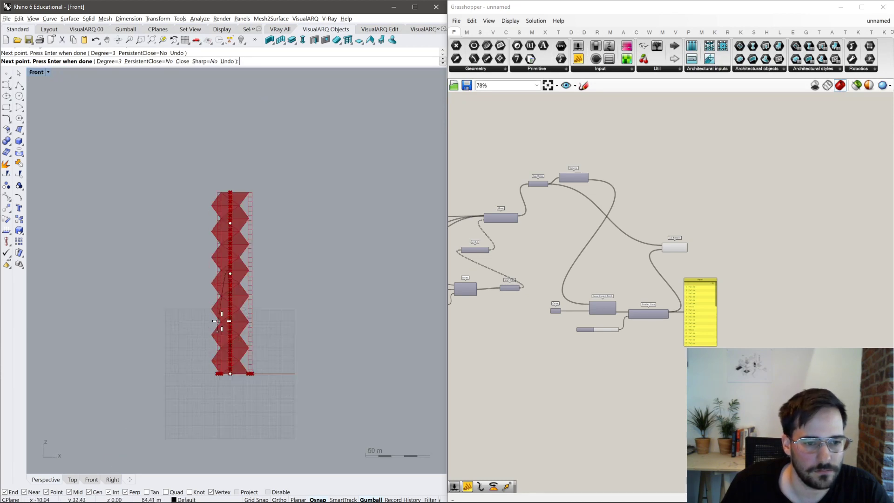
pyautogui.scroll(3, 269, 243)
pyautogui.click(259, 238)
pyautogui.press('Return')
pyautogui.click(255, 238)
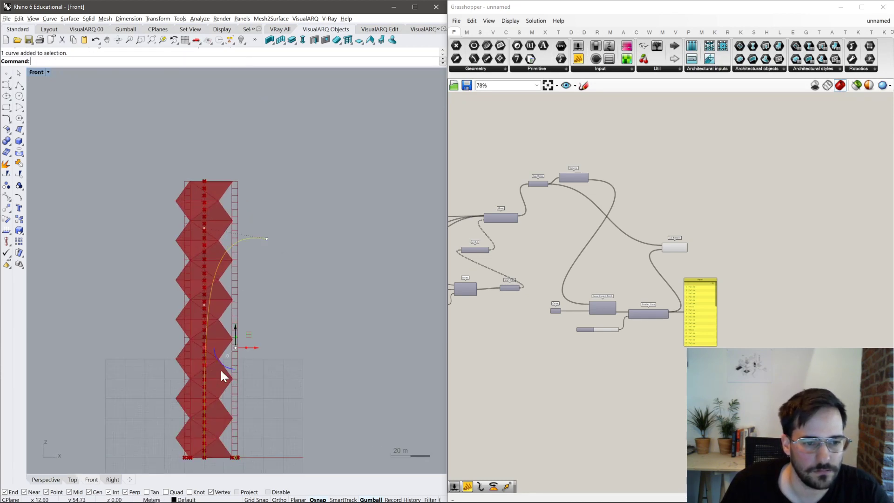
# Shift a middle control point of the new curve sideways in the Perspective view.
pyautogui.click(46, 479)
pyautogui.moveTo(272, 315); pyautogui.dragTo(187, 231, button='right')
pyautogui.click(243, 257)
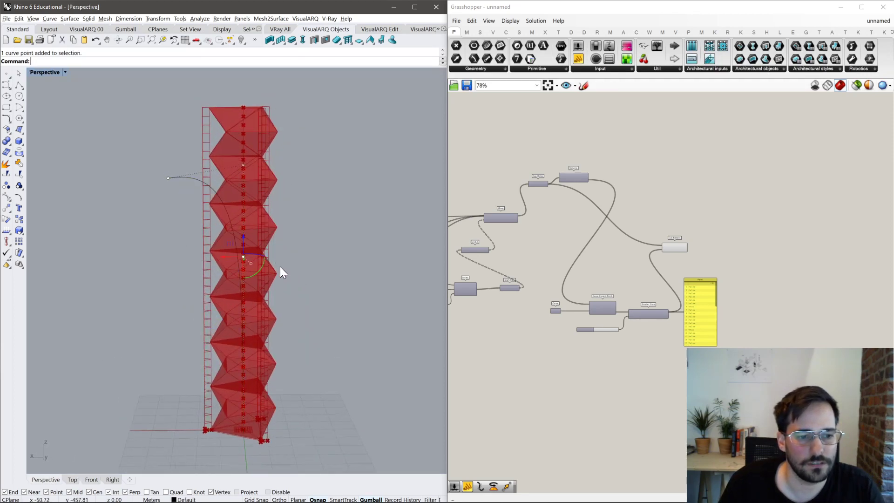
pyautogui.moveTo(225, 256); pyautogui.dragTo(254, 263)
pyautogui.moveTo(253, 263); pyautogui.dragTo(277, 241, button='right')
pyautogui.click(271, 237)
pyautogui.moveTo(283, 185); pyautogui.dragTo(340, 233, button='right')
# Duplicate the Curve, Curve Closest Point, Smaller Than, slider, panel and Cull Pattern group and place the copy below the original.
pyautogui.moveTo(590, 257); pyautogui.dragTo(677, 258, button='right')
pyautogui.scroll(3, 653, 286)
pyautogui.moveTo(652, 286); pyautogui.dragTo(657, 168, button='right')
pyautogui.moveTo(802, 299); pyautogui.dragTo(546, 111)
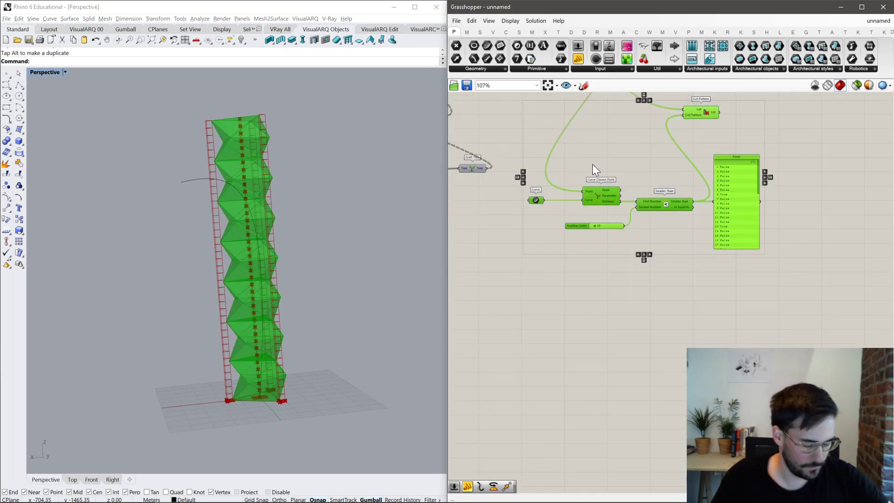
pyautogui.hotkey('ctrl', 'c')
pyautogui.hotkey('ctrl', 'v')
pyautogui.moveTo(710, 206); pyautogui.dragTo(732, 406)
pyautogui.click(646, 353)
# Reference the newly drawn Rhino curve in the duplicated Curve parameter.
pyautogui.rightClick(557, 400)
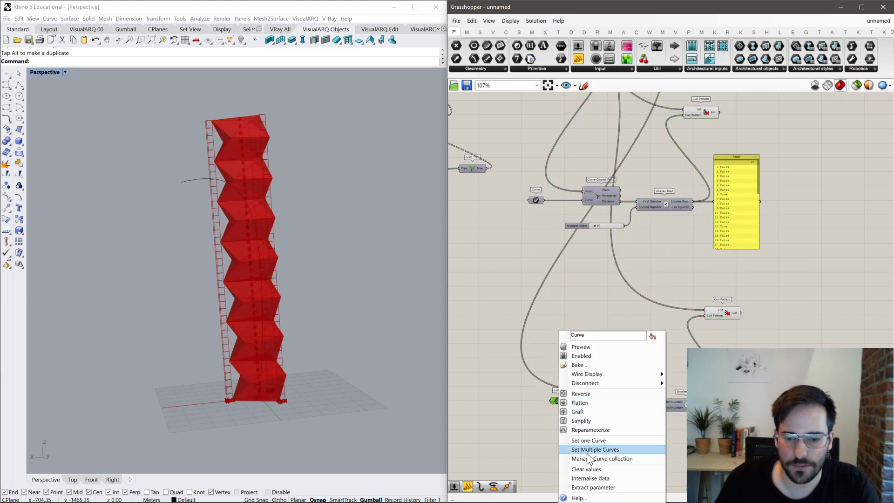
pyautogui.click(592, 441)
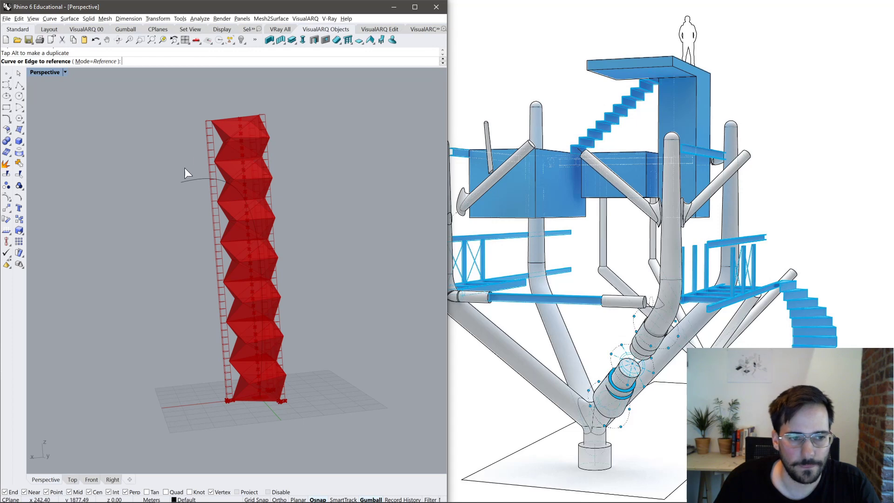
pyautogui.click(185, 180)
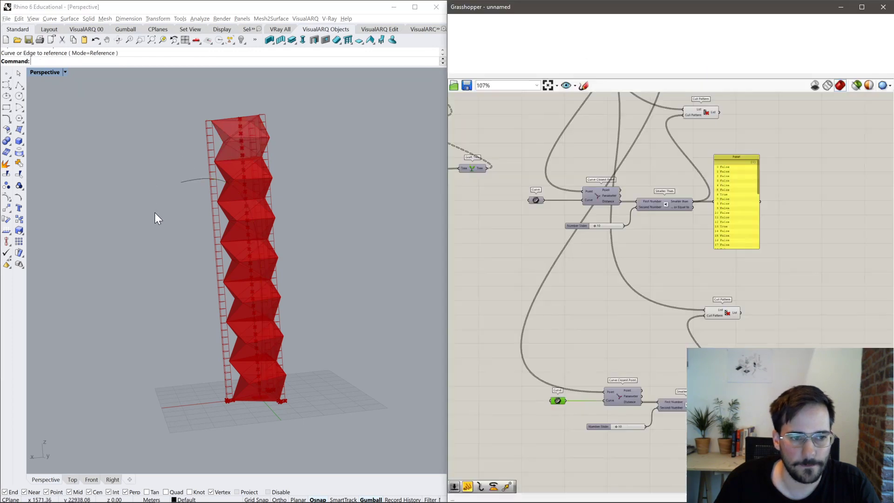
# Check the duplicated Cull Pattern's cells in the model and set the duplicated distance slider to 23.
pyautogui.click(724, 313)
pyautogui.scroll(3, 621, 441)
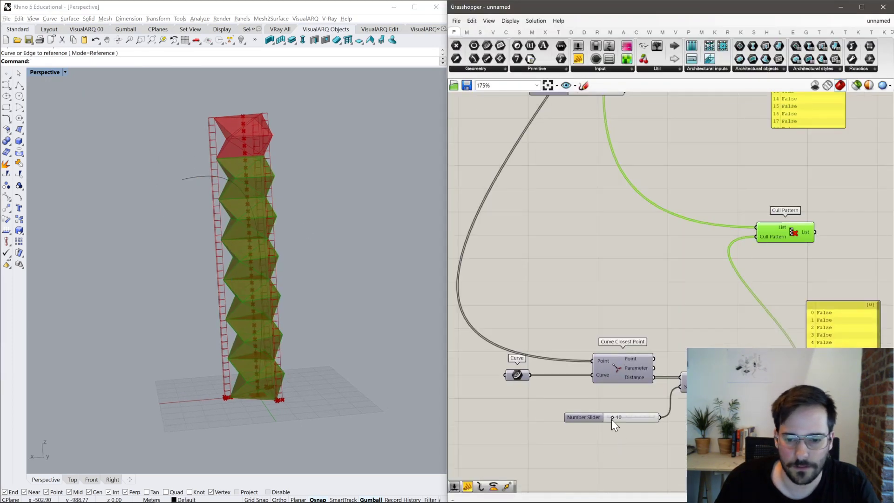
pyautogui.moveTo(613, 417); pyautogui.dragTo(618, 417)
pyautogui.click(635, 376)
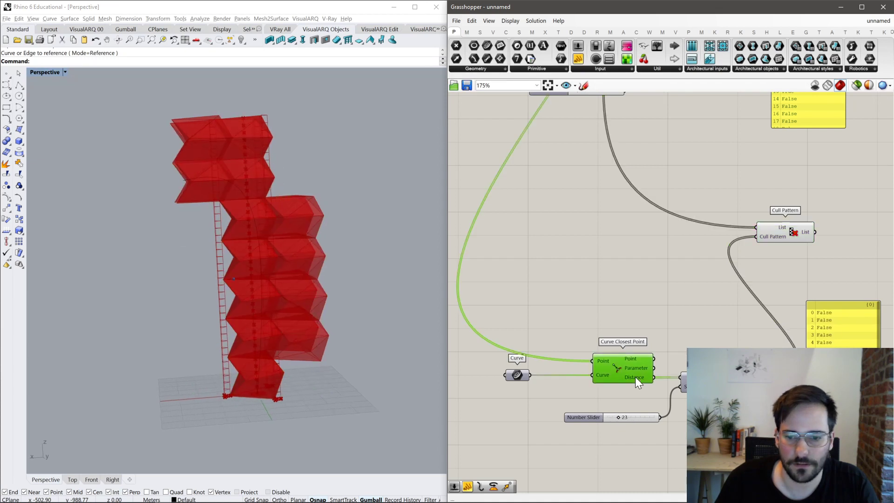
pyautogui.scroll(3, 622, 418)
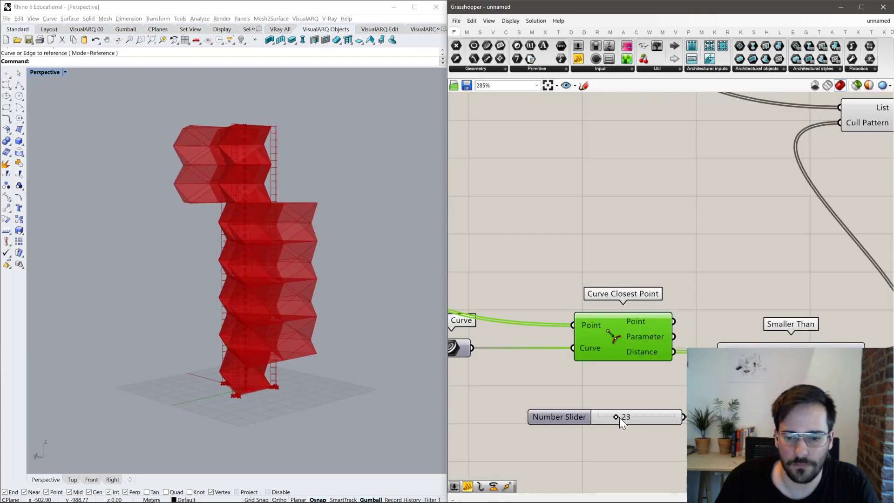
# Move the second curve's upper control points sideways and lower its outer end so the cantilevered cells shift down the tower.
pyautogui.moveTo(219, 208); pyautogui.dragTo(203, 108, button='right')
pyautogui.click(229, 178)
pyautogui.moveTo(203, 108); pyautogui.dragTo(282, 185)
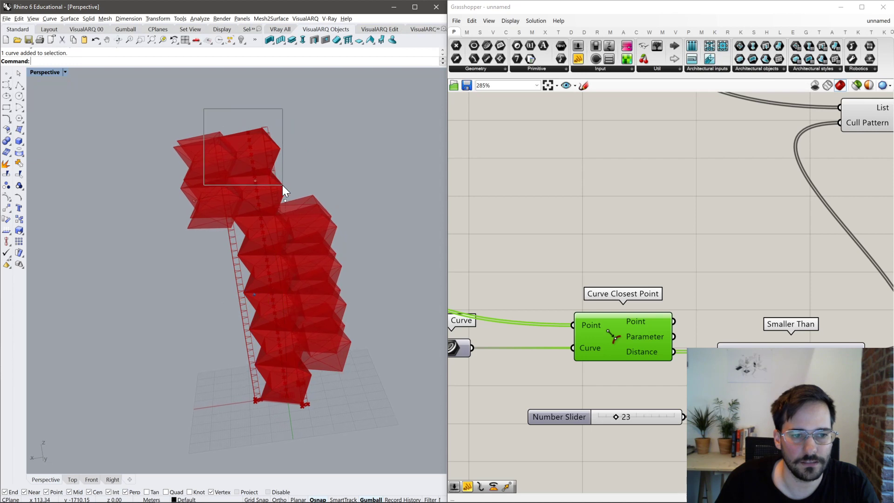
pyautogui.moveTo(282, 185); pyautogui.dragTo(279, 205, button='right')
pyautogui.moveTo(256, 199); pyautogui.dragTo(267, 198)
pyautogui.moveTo(212, 211); pyautogui.dragTo(217, 245)
pyautogui.moveTo(217, 245); pyautogui.dragTo(291, 199, button='right')
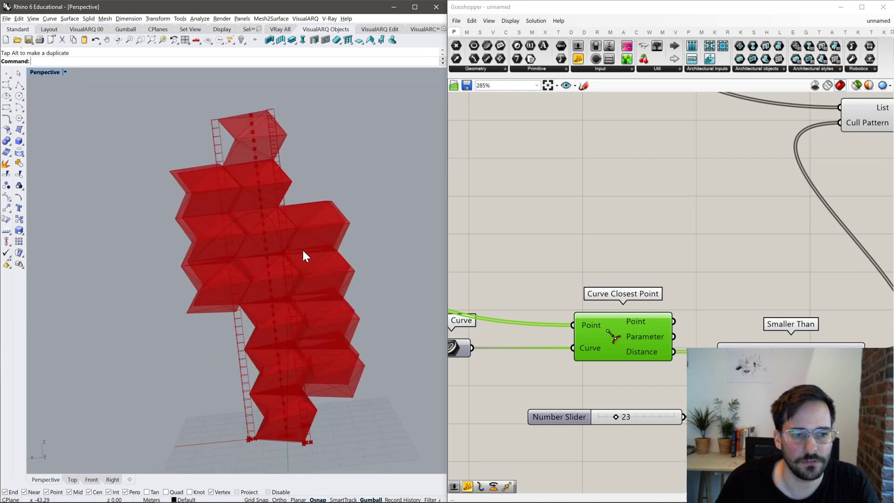
# Reshape the second curve further by raising one control point and moving another one outward.
pyautogui.moveTo(306, 246); pyautogui.dragTo(264, 205, button='right')
pyautogui.click(265, 251)
pyautogui.moveTo(265, 205); pyautogui.dragTo(255, 144)
pyautogui.moveTo(254, 144); pyautogui.dragTo(278, 217, button='right')
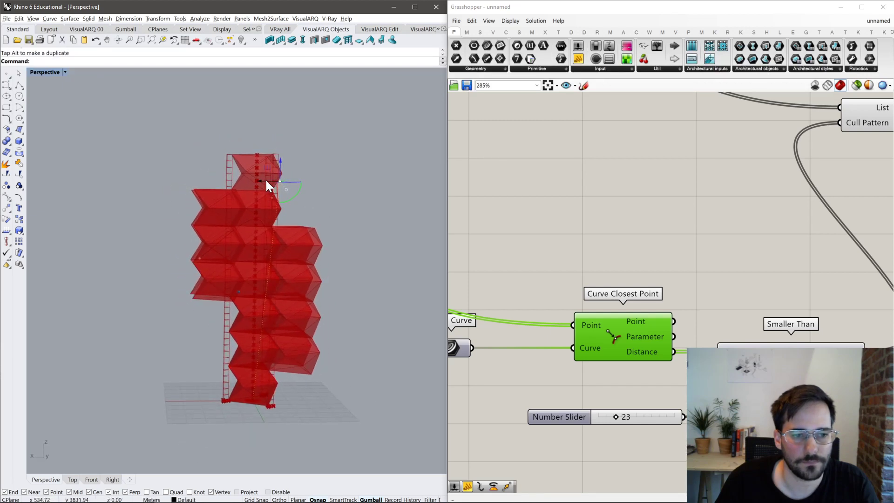
pyautogui.moveTo(233, 191); pyautogui.dragTo(274, 285, button='right')
pyautogui.click(271, 305)
pyautogui.moveTo(285, 275); pyautogui.dragTo(304, 259)
pyautogui.moveTo(304, 259); pyautogui.dragTo(361, 230, button='right')
# Move both Cull Pattern components close together beside the upper True/False panel.
pyautogui.click(552, 217)
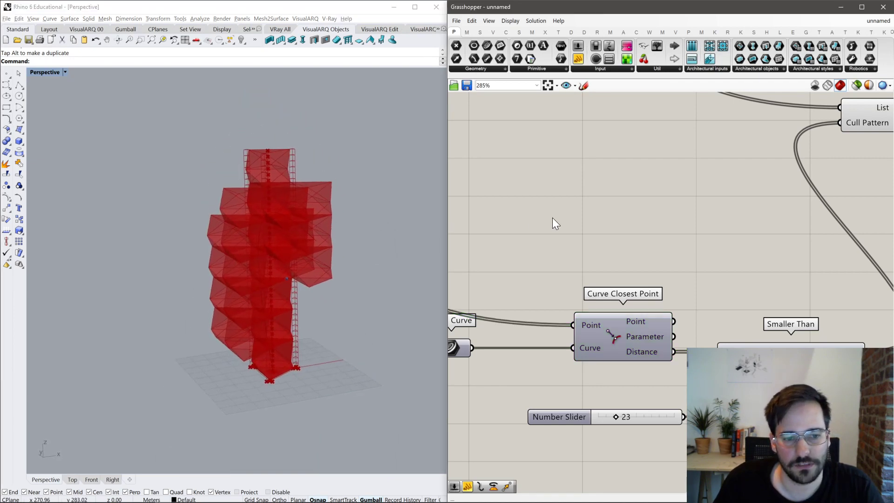
pyautogui.scroll(-1, 553, 217)
pyautogui.scroll(-4, 639, 220)
pyautogui.scroll(3, 629, 197)
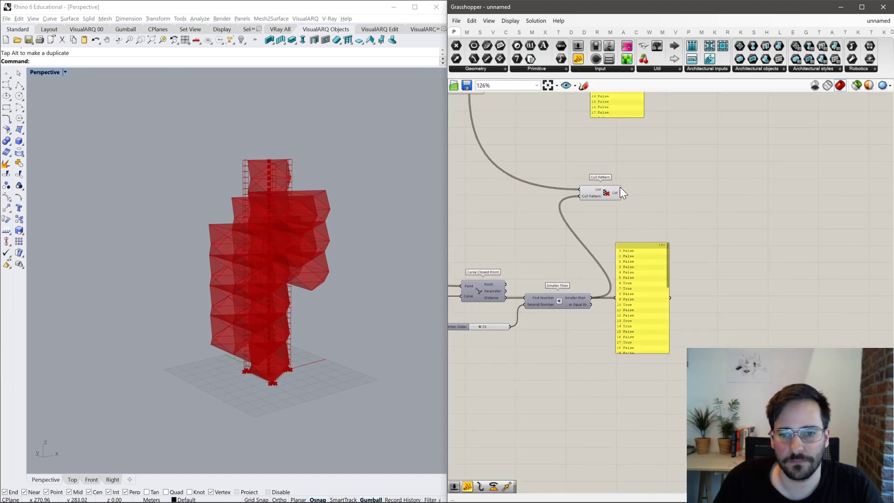
pyautogui.scroll(-2, 579, 317)
pyautogui.click(642, 266)
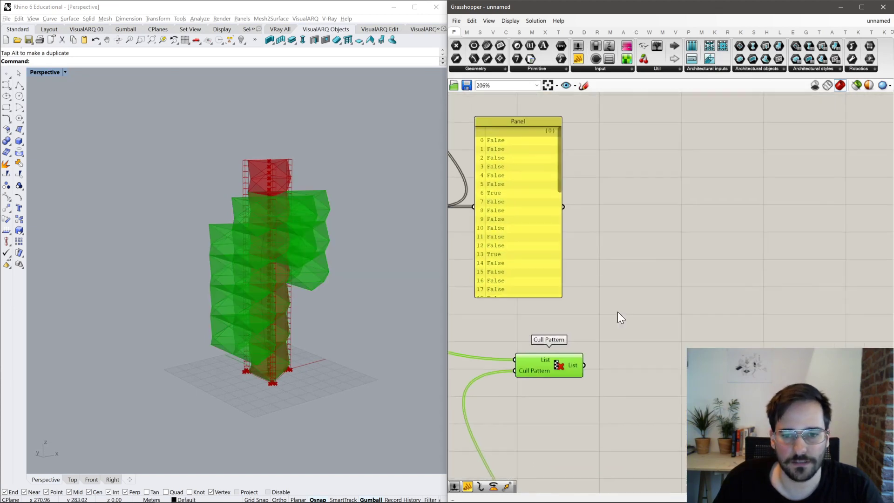
pyautogui.scroll(-3, 617, 313)
pyautogui.moveTo(518, 135); pyautogui.dragTo(609, 139)
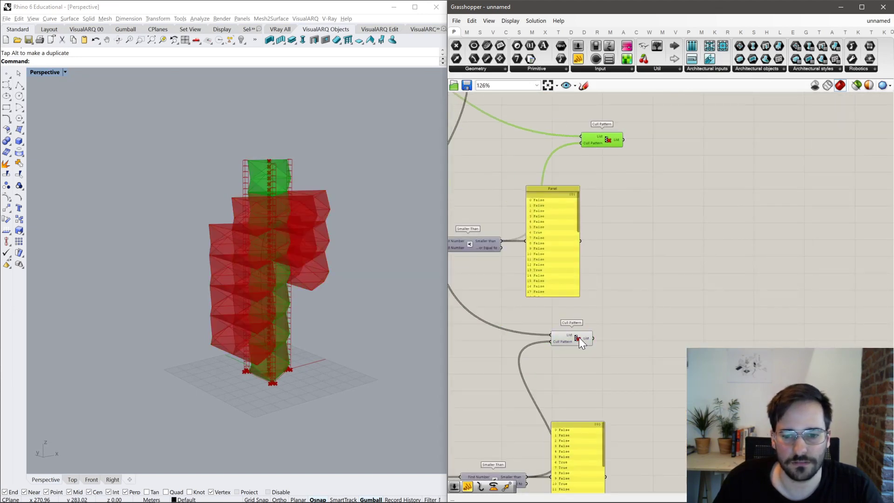
pyautogui.moveTo(579, 335); pyautogui.dragTo(628, 235)
# Open a component search beside the two Cull Pattern components and try the keyword "bre".
pyautogui.doubleClick(692, 225)
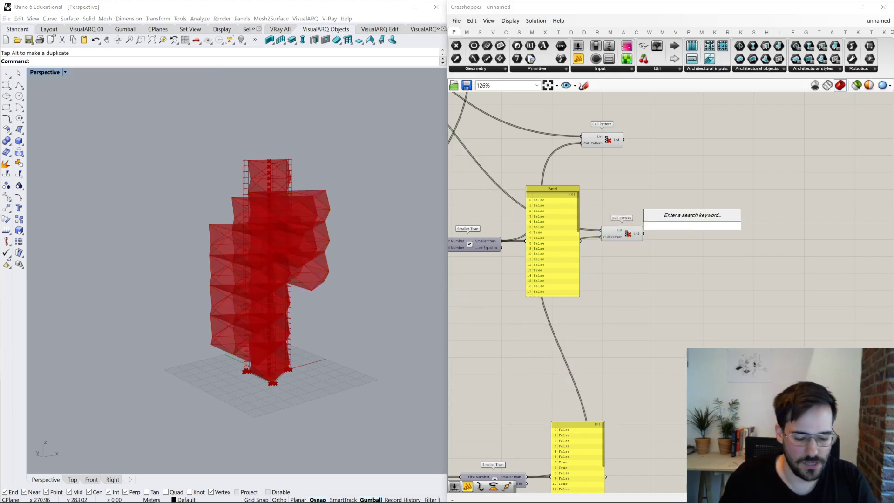
pyautogui.write('b')
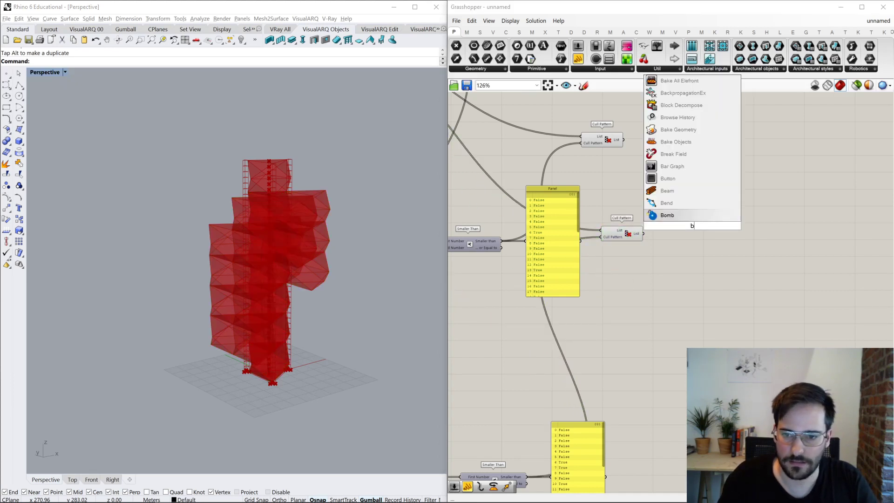
pyautogui.write('re')
pyautogui.press('BackSpace')
pyautogui.press('BackSpace')
pyautogui.press('BackSpace')
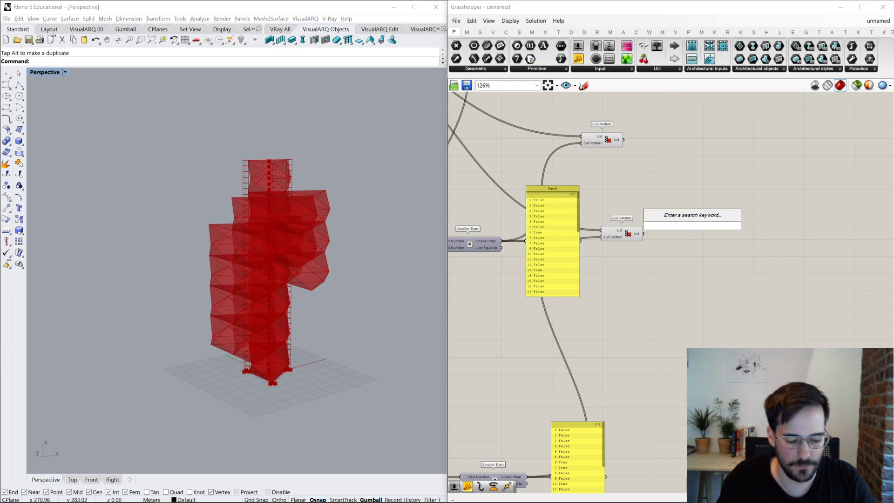
pyautogui.write('deconstr')
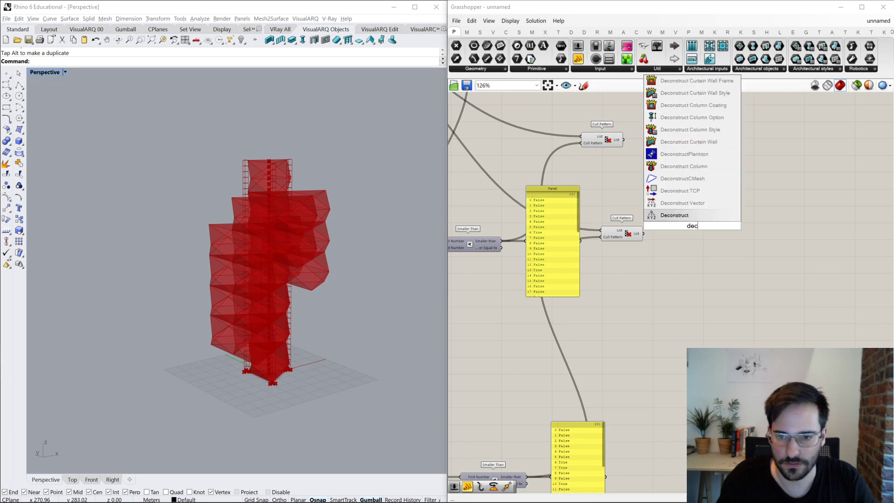
pyautogui.press('Up')
pyautogui.press('Up')
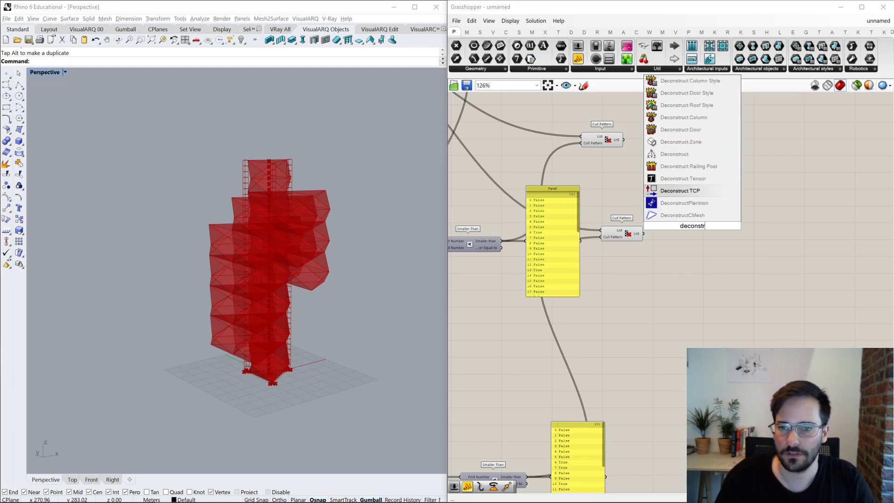
pyautogui.press('BackSpace')
pyautogui.press('BackSpace')
pyautogui.press('BackSpace')
pyautogui.press('BackSpace')
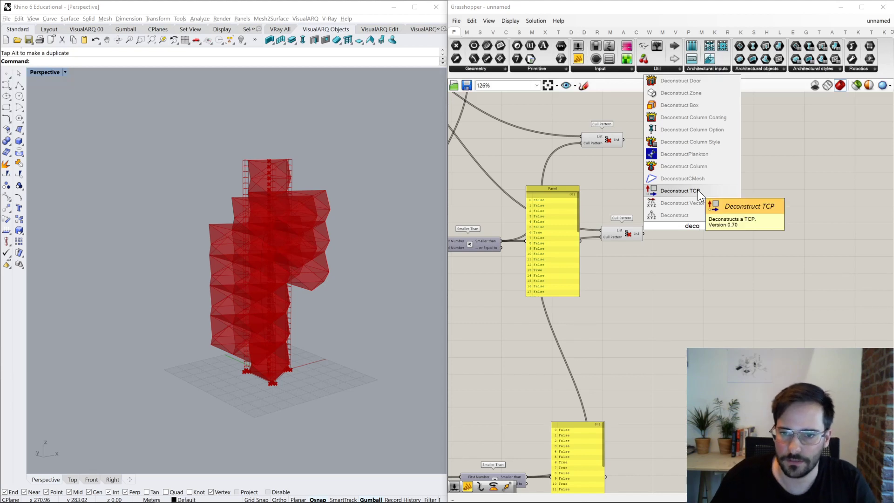
pyautogui.write('nst')
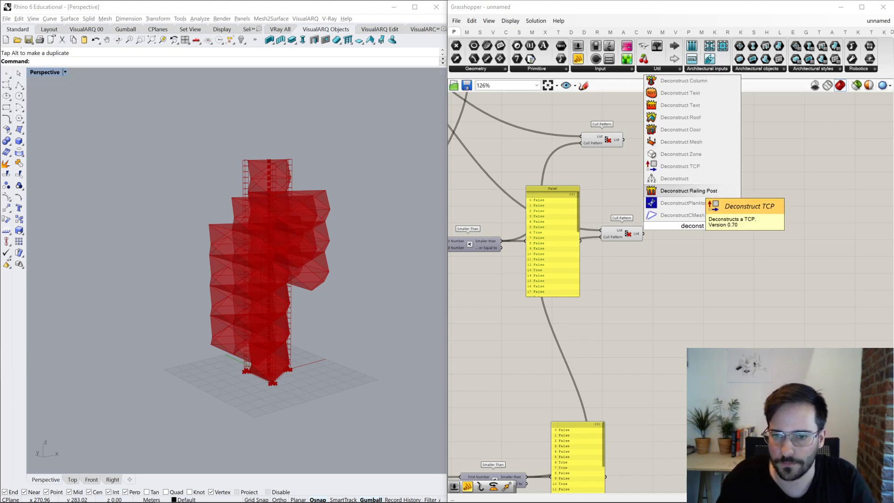
pyautogui.press('BackSpace')
pyautogui.press('BackSpace')
pyautogui.press('BackSpace')
pyautogui.press('BackSpace')
pyautogui.press('BackSpace')
pyautogui.press('BackSpace')
pyautogui.press('BackSpace')
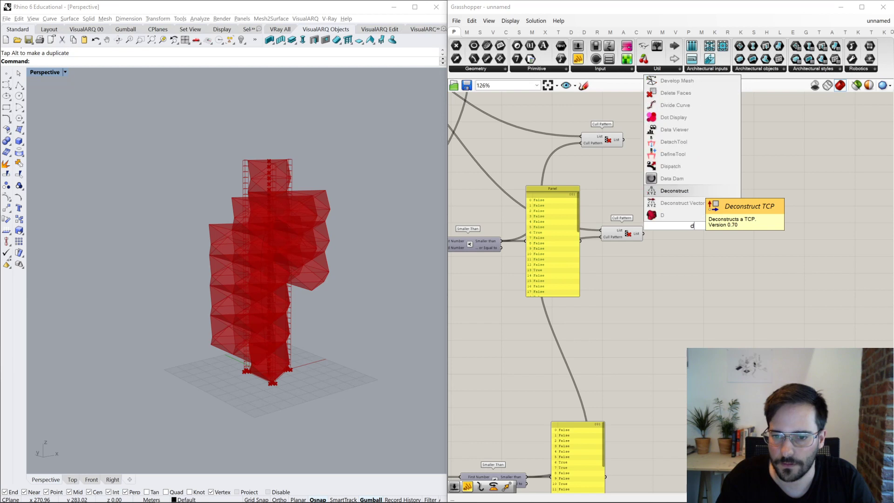
# Add a Deconstruct Brep component beside the upper Cull Pattern and connect that Cull Pattern's List output to its Brep input.
pyautogui.write('debr')
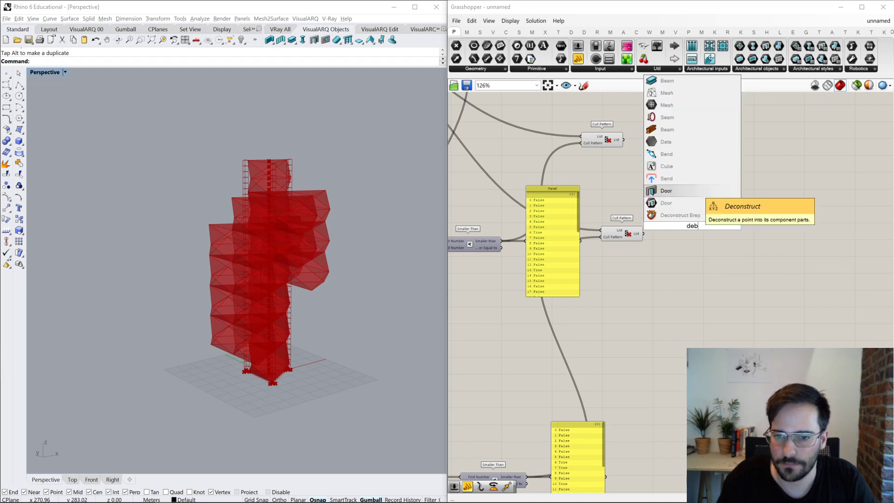
pyautogui.press('BackSpace')
pyautogui.click(683, 205)
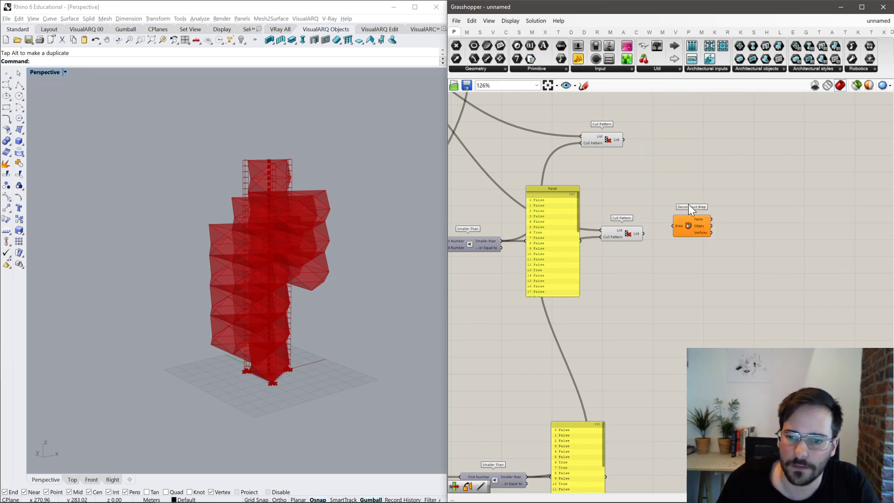
pyautogui.moveTo(623, 146); pyautogui.dragTo(672, 128)
pyautogui.moveTo(681, 224); pyautogui.dragTo(746, 121)
pyautogui.moveTo(744, 131); pyautogui.dragTo(671, 213, button='right')
# Add a Line parameter after Deconstruct Brep and connect the Edges output to it.
pyautogui.scroll(3, 697, 207)
pyautogui.doubleClick(752, 213)
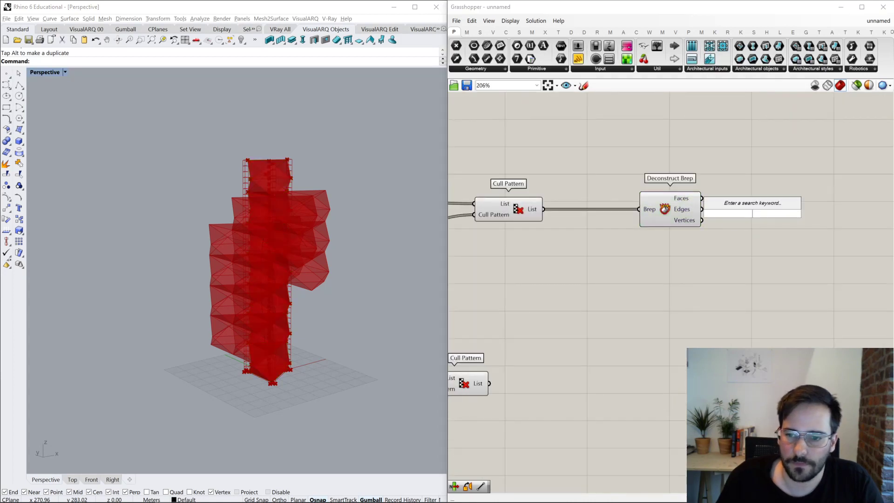
pyautogui.write('lin')
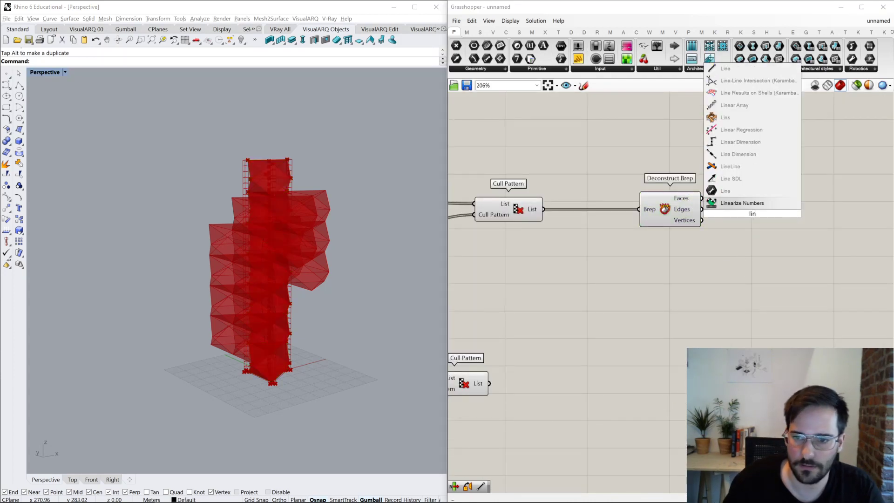
pyautogui.click(726, 191)
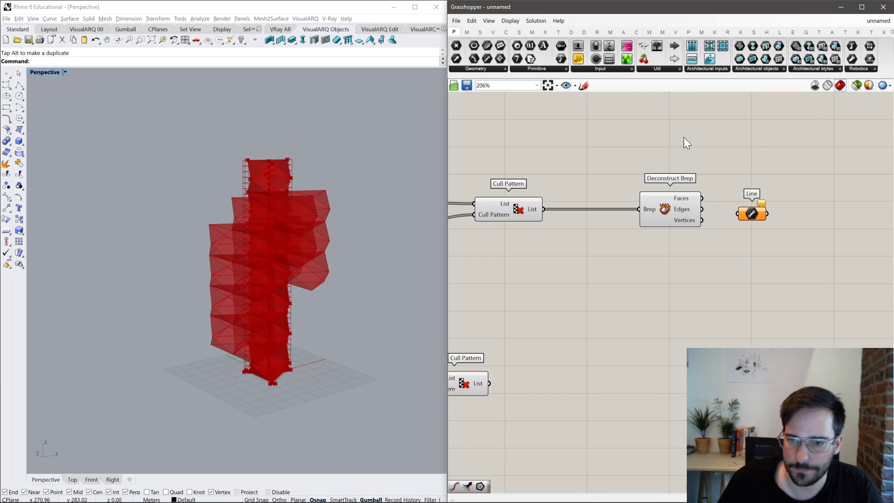
pyautogui.moveTo(703, 210); pyautogui.dragTo(752, 217)
# Turn off the preview of the components around the Cull Patterns and Deconstruct Brep, leaving the Line parameter's preview on.
pyautogui.scroll(-10, 764, 191)
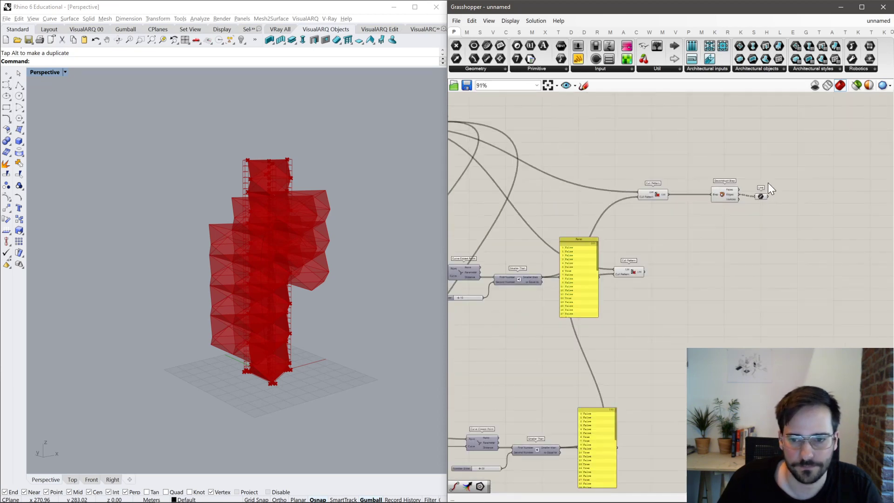
pyautogui.moveTo(719, 344); pyautogui.dragTo(552, 159)
pyautogui.middleClick(551, 159)
pyautogui.click(574, 131)
pyautogui.click(703, 135)
pyautogui.scroll(6, 791, 240)
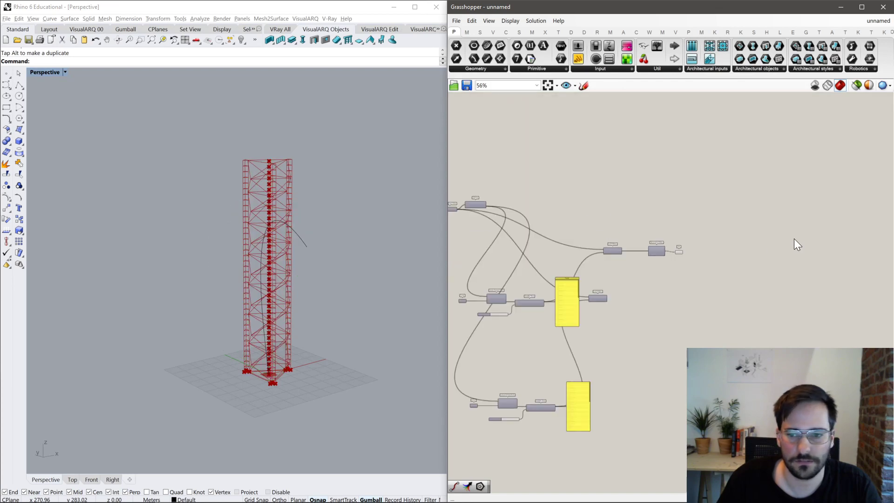
# Hide the freeform guide curve in the Rhino viewport and select the Line parameter to highlight its segments on the tower.
pyautogui.moveTo(368, 166); pyautogui.dragTo(225, 281)
pyautogui.hotkey('ctrl', 'h')
pyautogui.moveTo(373, 224); pyautogui.dragTo(385, 228, button='right')
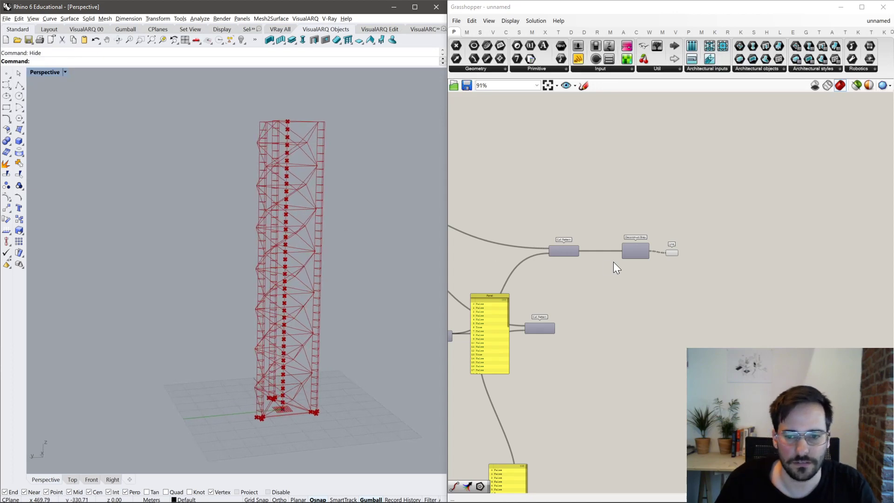
pyautogui.moveTo(646, 250); pyautogui.dragTo(777, 220, button='right')
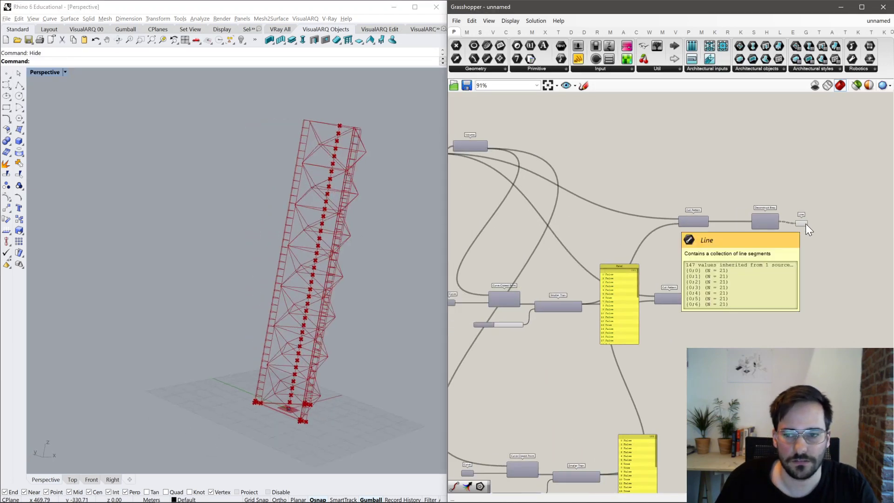
pyautogui.click(798, 222)
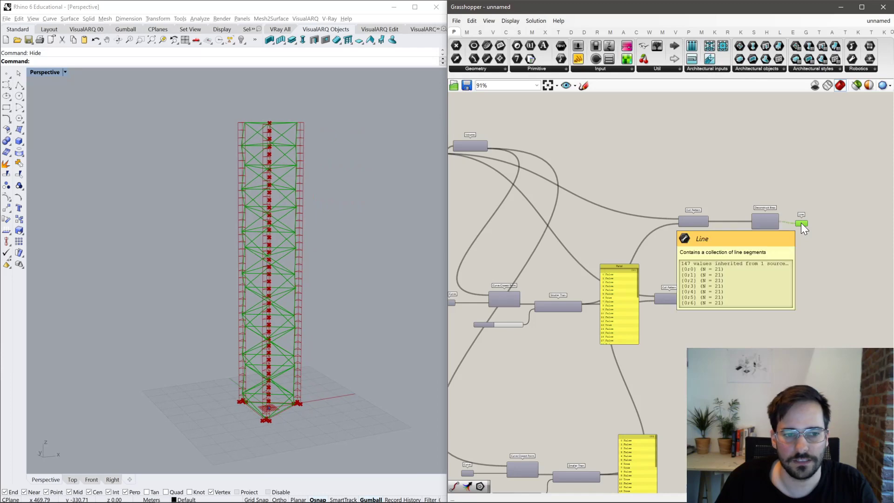
# Turn off the preview of the upstream components that draw the points along the tower's central axis.
pyautogui.scroll(-8, 806, 247)
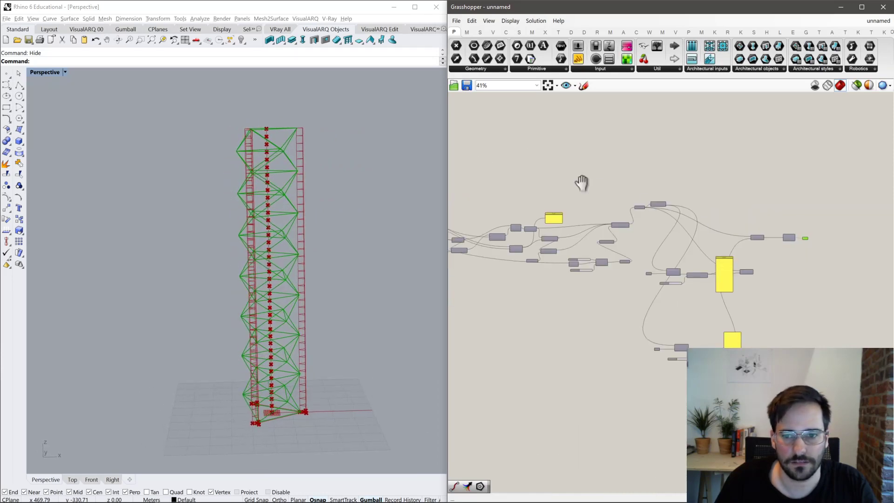
pyautogui.moveTo(593, 304); pyautogui.dragTo(504, 247)
pyautogui.middleClick(477, 264)
pyautogui.click(505, 232)
pyautogui.moveTo(731, 268); pyautogui.dragTo(621, 211, button='right')
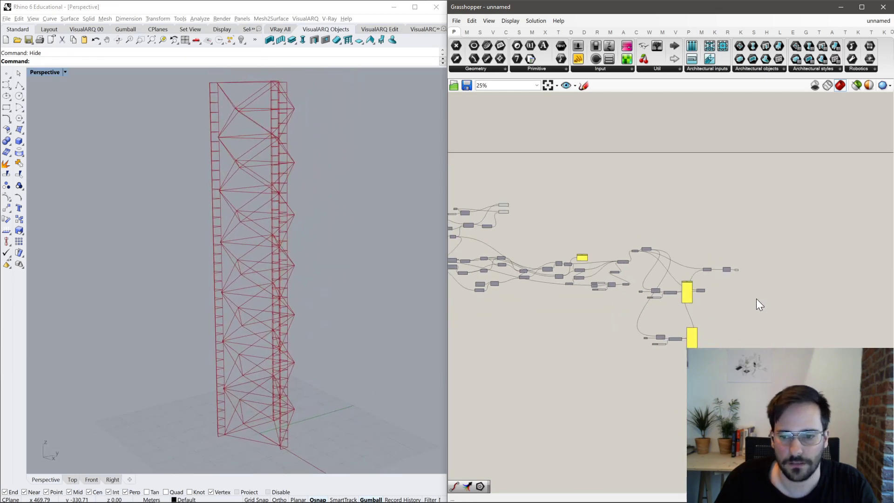
# Duplicate Deconstruct Brep with its Line parameter and connect the lower Cull Pattern's List output to the copy's Brep input.
pyautogui.scroll(8, 749, 279)
pyautogui.scroll(2, 664, 251)
pyautogui.click(664, 251)
pyautogui.keyDown('shift'); pyautogui.click(689, 263); pyautogui.keyUp('shift')
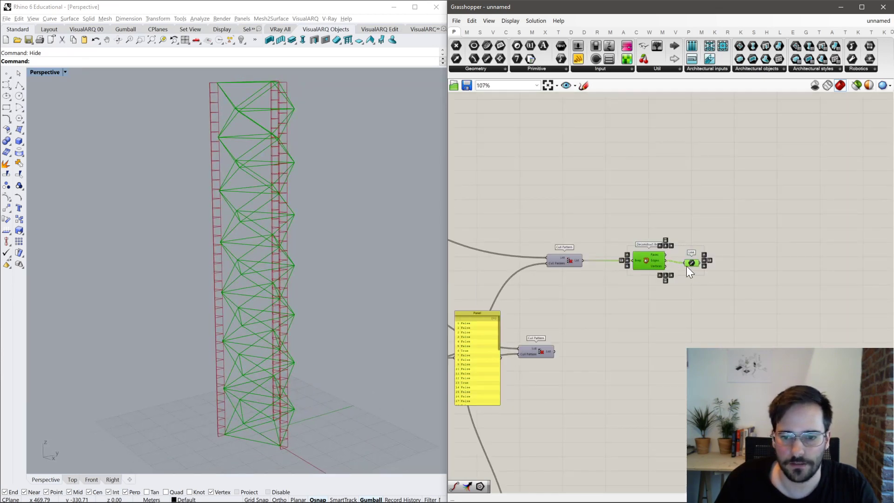
pyautogui.click(656, 302)
pyautogui.moveTo(646, 317); pyautogui.dragTo(652, 231, button='right')
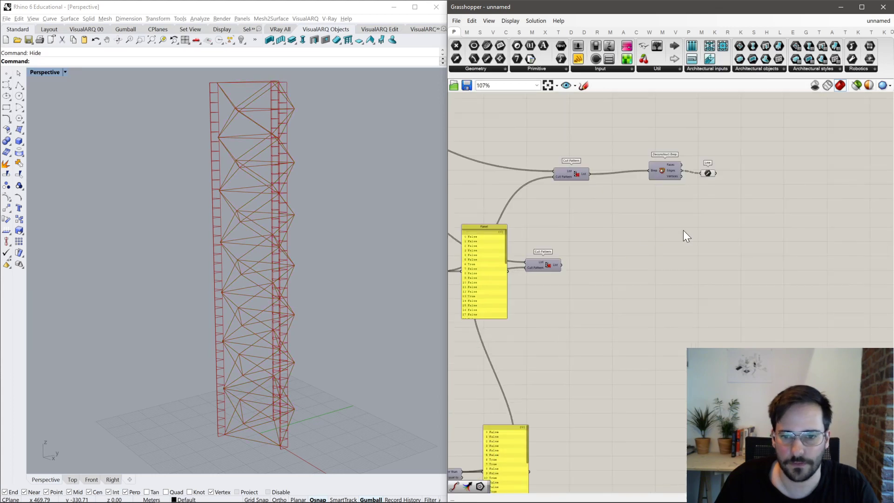
pyautogui.moveTo(731, 207); pyautogui.dragTo(651, 131)
pyautogui.keyDown('alt'); pyautogui.moveTo(666, 162); pyautogui.dragTo(642, 273); pyautogui.keyUp('alt')
pyautogui.moveTo(560, 264); pyautogui.dragTo(626, 280)
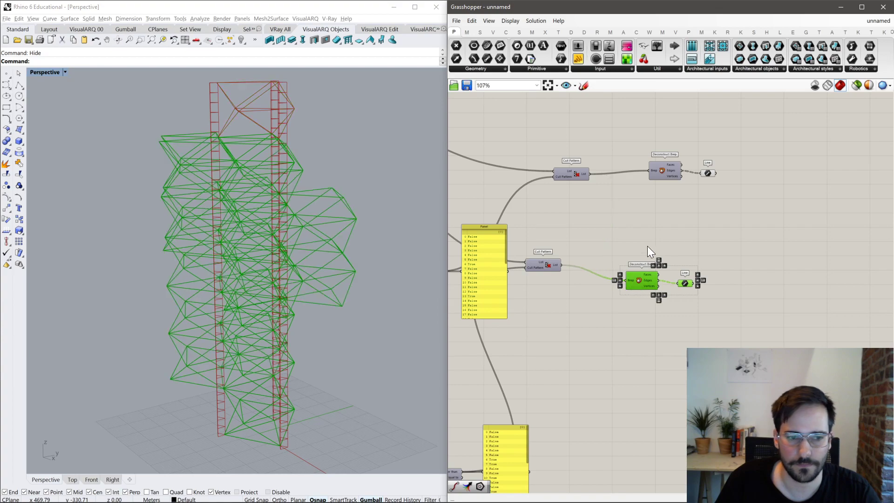
# Highlight the lower Line parameter's segments in the viewport and compare the structure with the Kikutake tower reference photo.
pyautogui.click(684, 252)
pyautogui.click(684, 283)
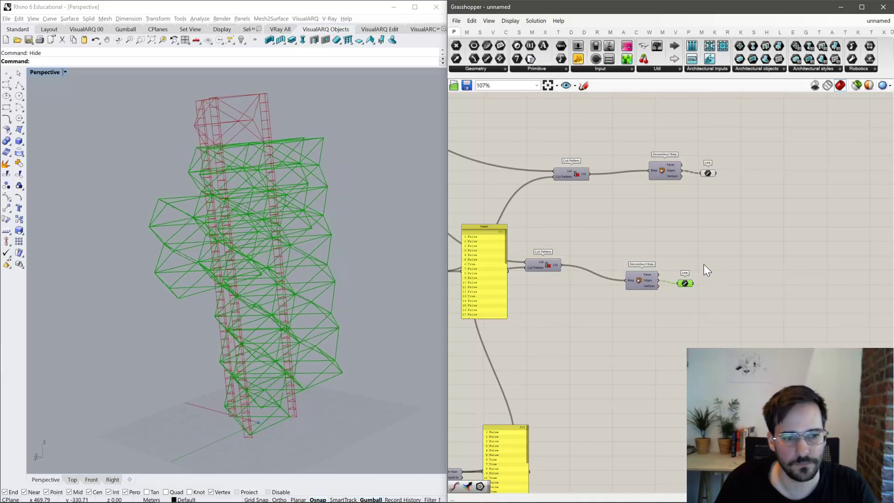
pyautogui.click(720, 253)
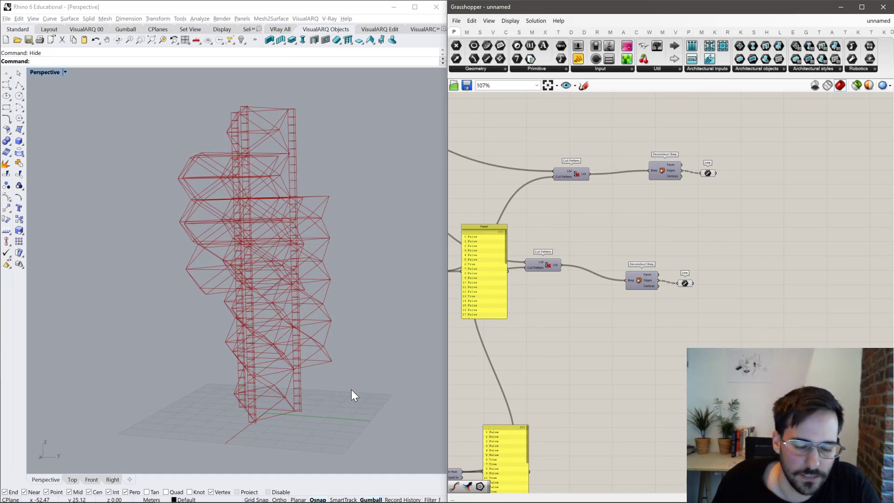
pyautogui.hotkey('alt', 'Tab')
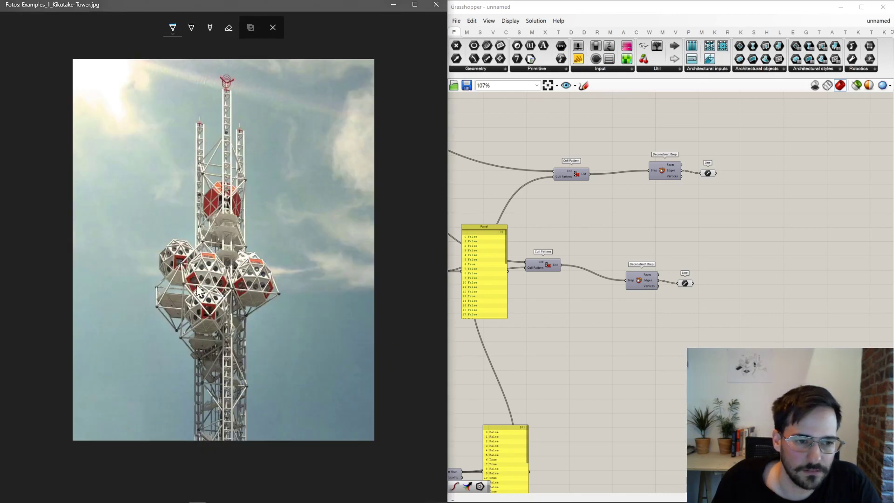
pyautogui.hotkey('alt', 'Tab')
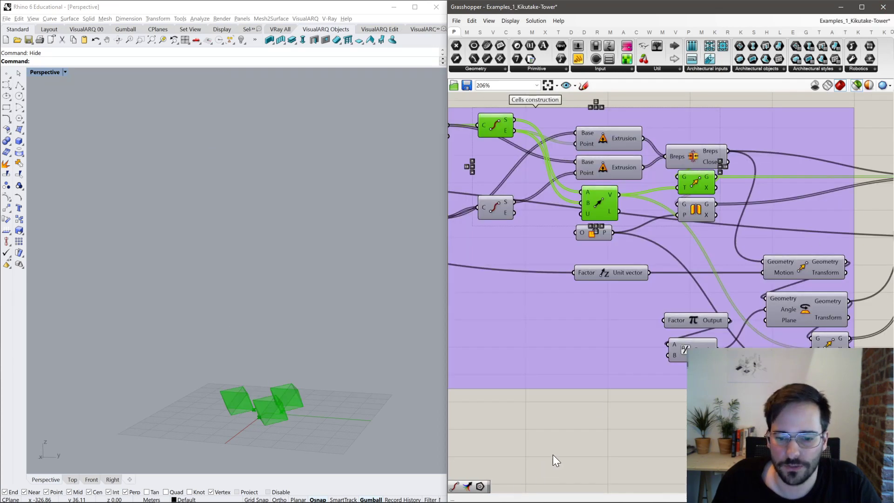
# With the Examples_1_Kikutake-Tower definition shown, open Examples_1_Kikutake-Tower.3dm in Rhino without saving the changes to the untitled model.
pyautogui.click(552, 454)
pyautogui.scroll(-3, 582, 270)
pyautogui.scroll(-3, 601, 278)
pyautogui.moveTo(523, 290); pyautogui.dragTo(613, 241, button='right')
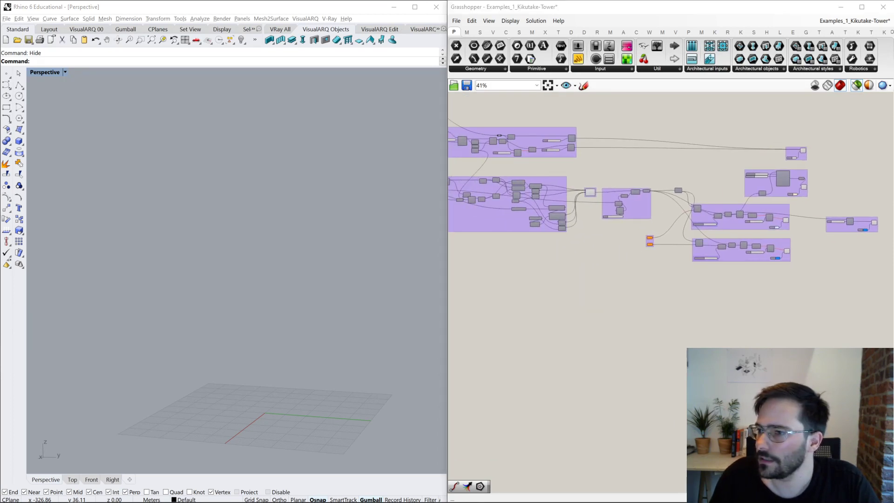
pyautogui.moveTo(405, 322); pyautogui.dragTo(336, 332)
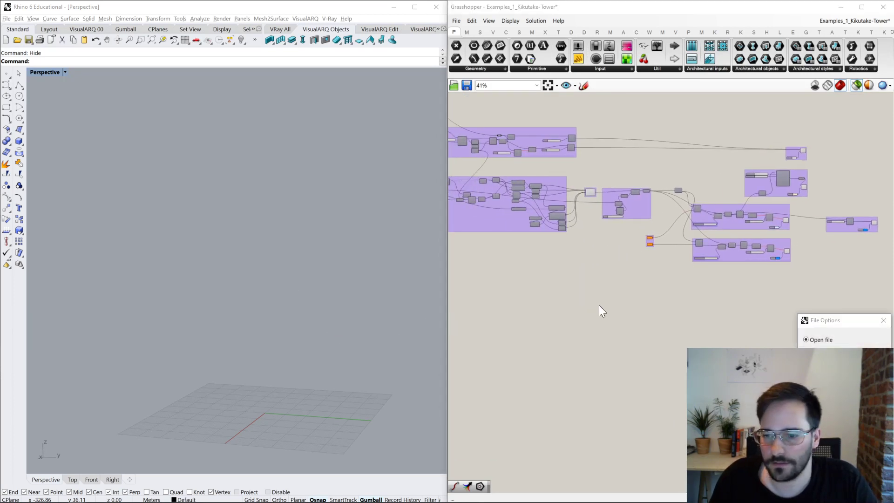
pyautogui.press('Return')
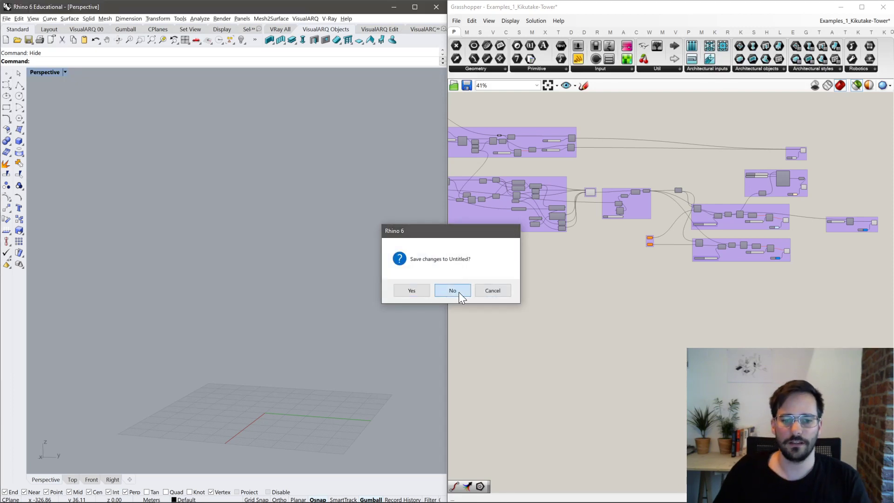
pyautogui.click(459, 292)
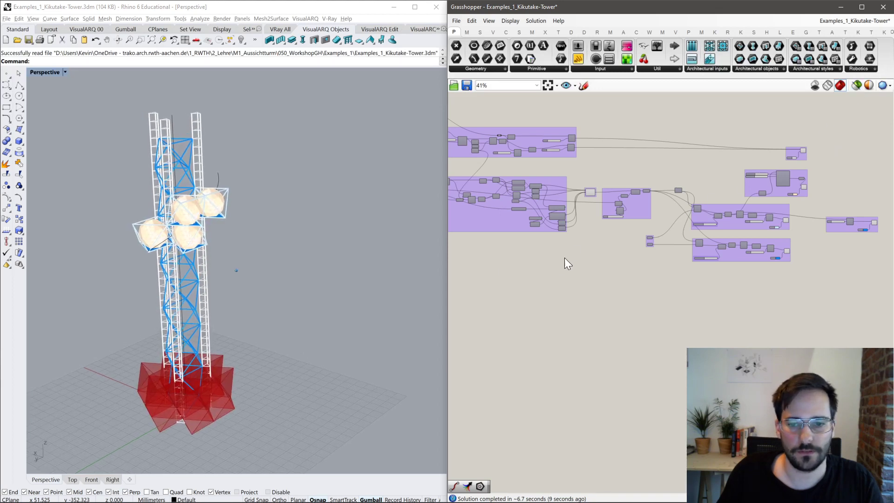
# Turn off the preview of the components in the Cells construction group.
pyautogui.moveTo(568, 252); pyautogui.dragTo(737, 222, button='right')
pyautogui.scroll(-4, 737, 222)
pyautogui.moveTo(575, 275); pyautogui.dragTo(667, 206)
pyautogui.middleClick(667, 206)
pyautogui.click(696, 179)
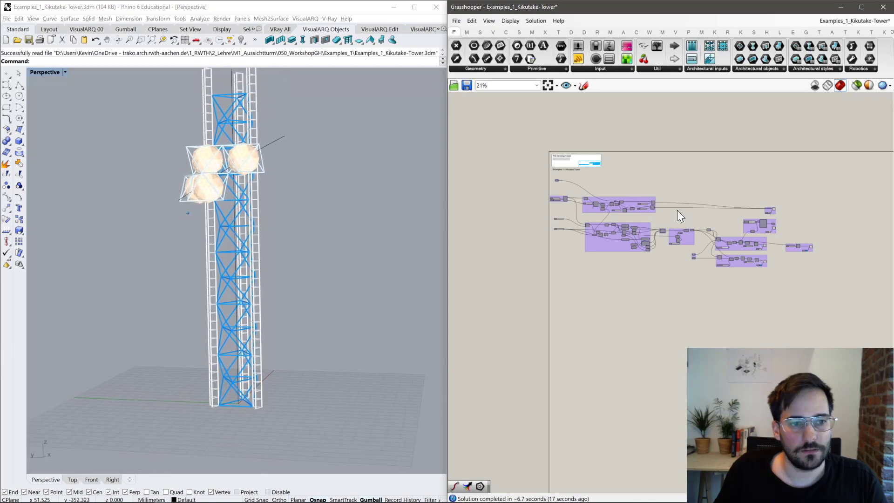
# Examine the Spheres group's component that outputs curves and look up its source in the GeomGym BullAnt component list.
pyautogui.scroll(4, 247, 178)
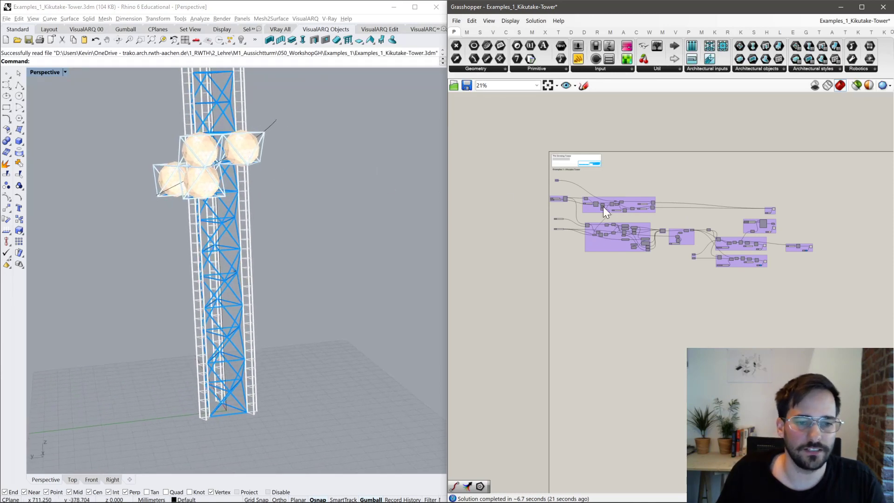
pyautogui.moveTo(745, 224); pyautogui.dragTo(602, 206, button='right')
pyautogui.scroll(10, 602, 206)
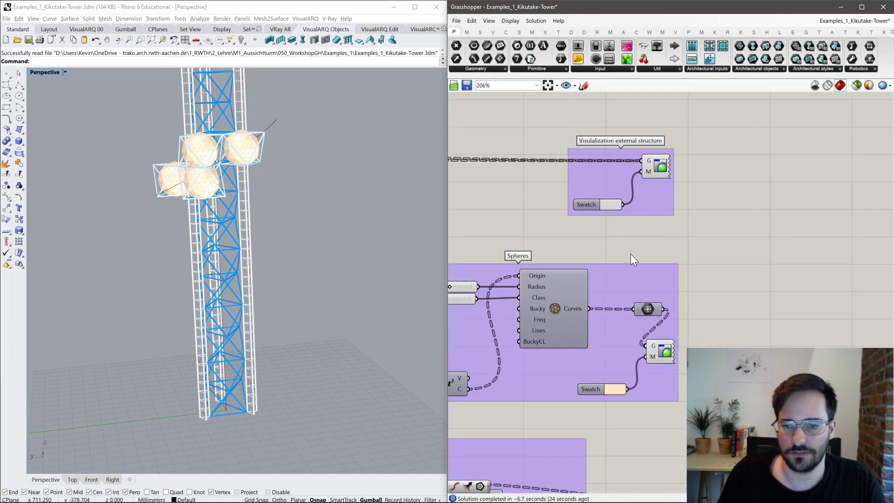
pyautogui.moveTo(728, 202); pyautogui.dragTo(739, 197, button='right')
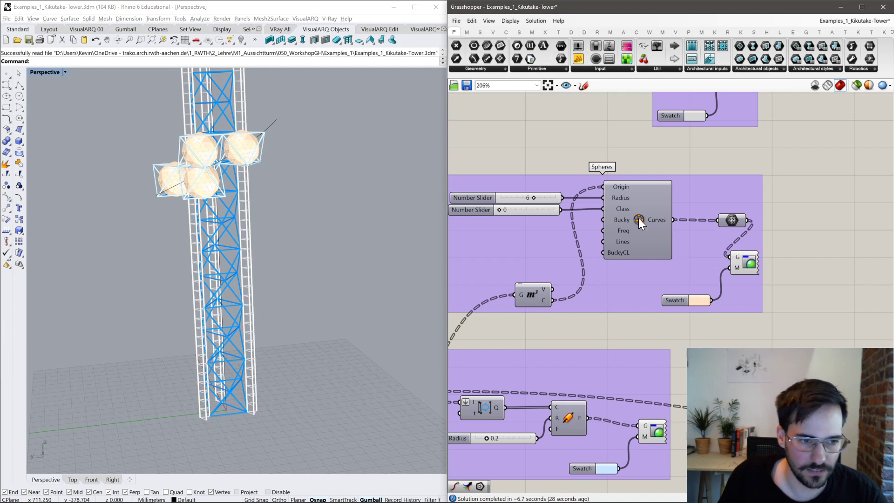
pyautogui.click(624, 224)
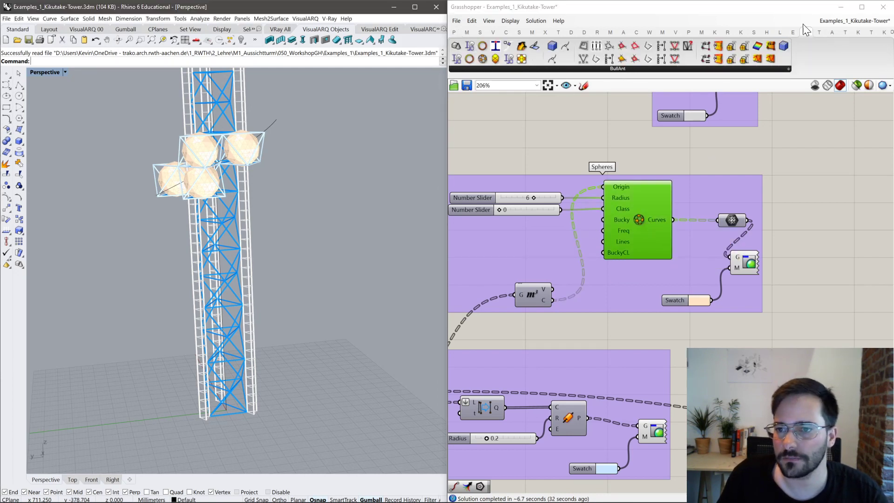
pyautogui.moveTo(805, 35)
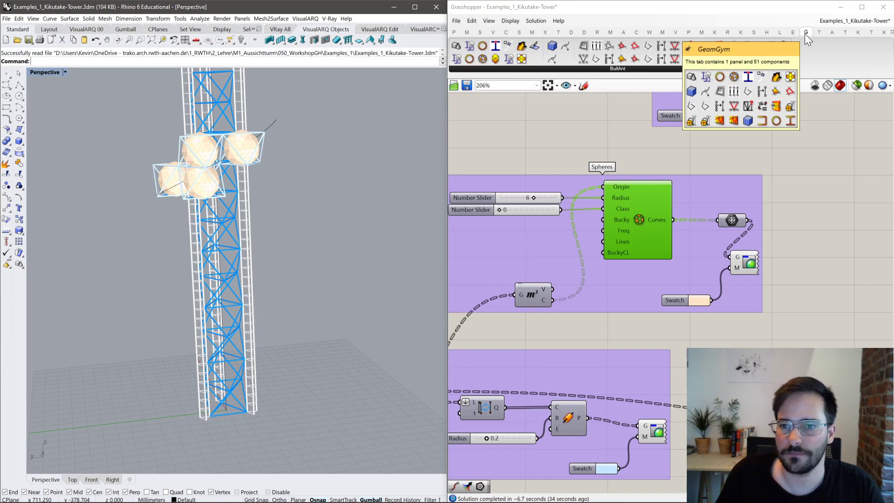
pyautogui.click(510, 70)
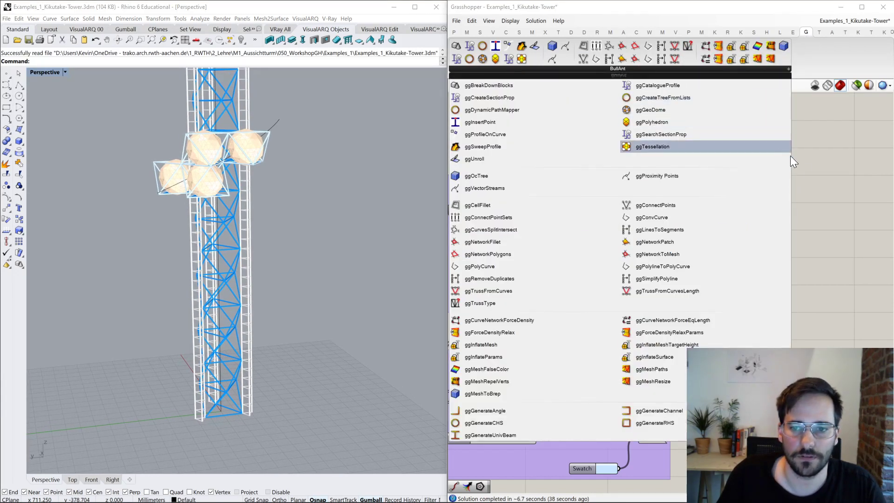
# Close the component list and turn on the preview of the cull component in the Cells selection group.
pyautogui.click(644, 238)
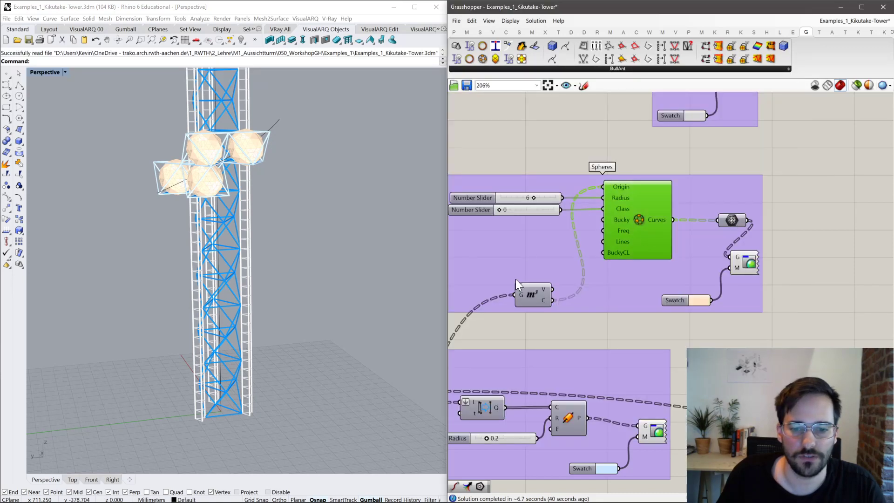
pyautogui.moveTo(518, 267); pyautogui.dragTo(658, 196, button='right')
pyautogui.click(516, 313)
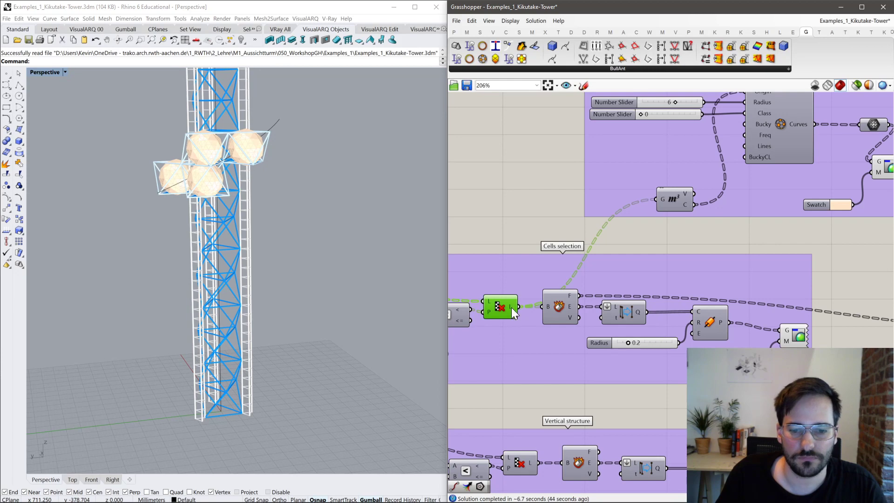
pyautogui.middleClick(511, 307)
pyautogui.click(530, 285)
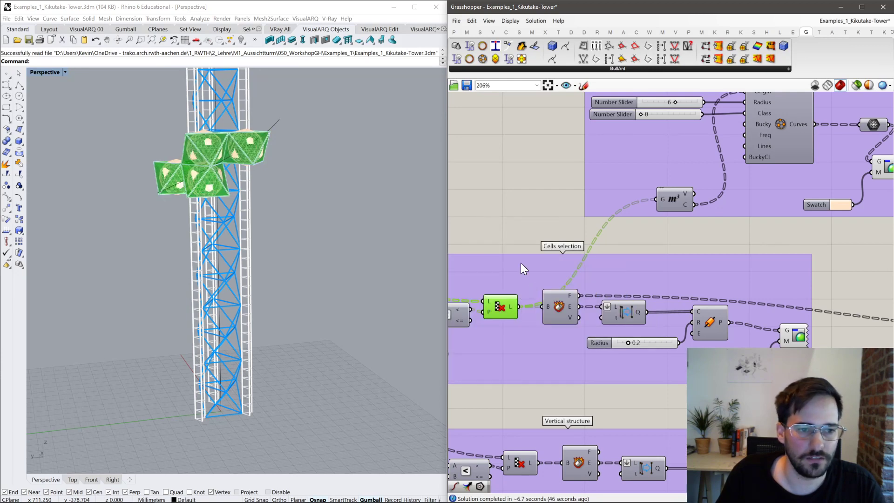
# Move the slanted curve that crosses the cells up the tower and set the Cells selection group's Second Number to 22.
pyautogui.click(280, 112)
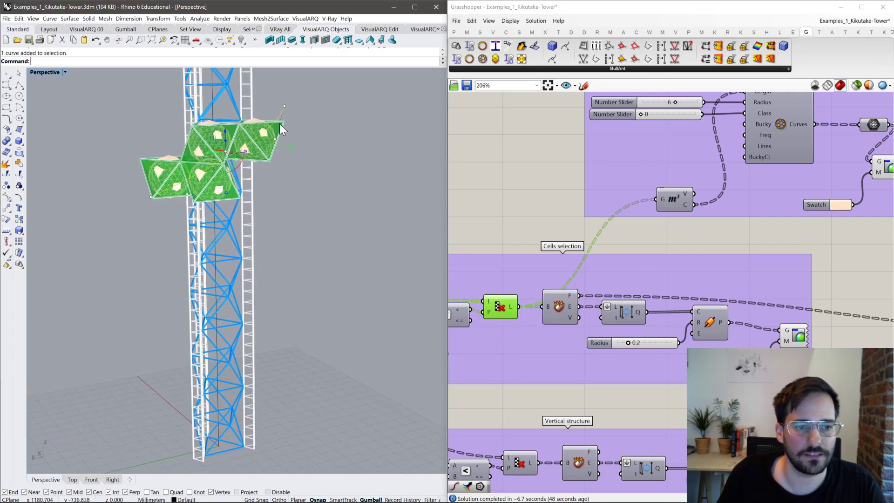
pyautogui.click(276, 150)
pyautogui.moveTo(278, 133); pyautogui.dragTo(252, 85)
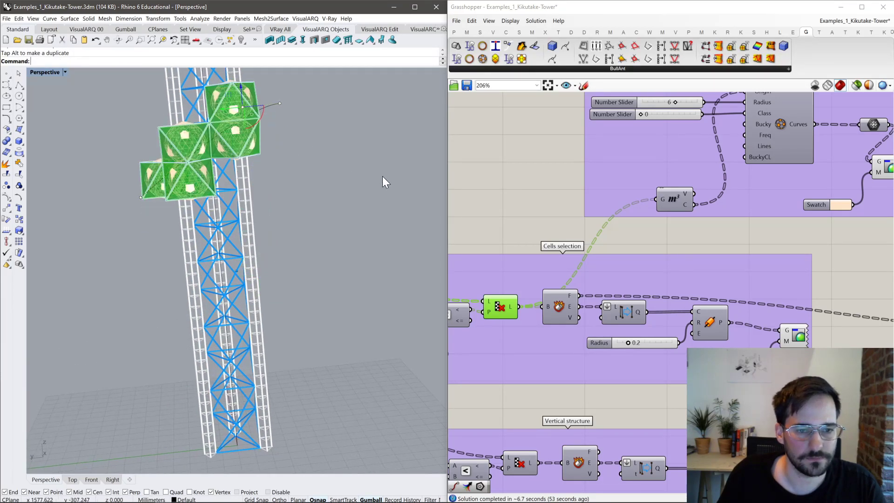
pyautogui.moveTo(529, 261); pyautogui.dragTo(691, 222, button='right')
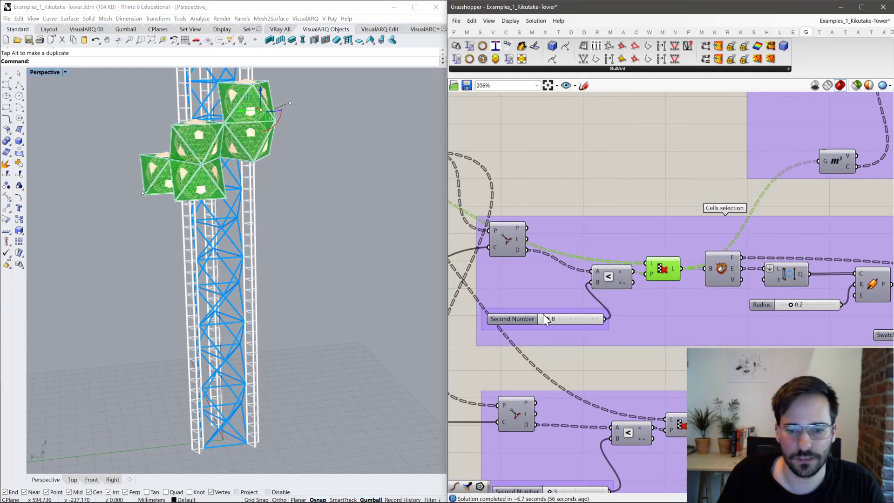
pyautogui.moveTo(549, 320); pyautogui.dragTo(552, 303)
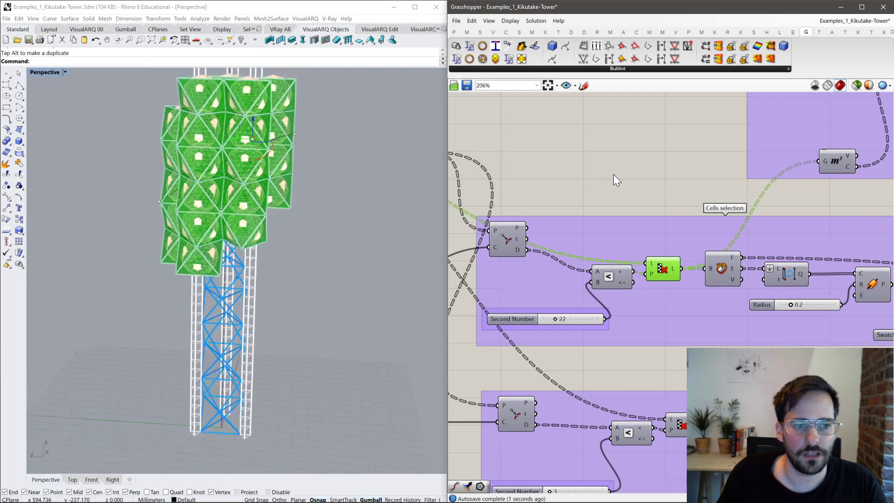
pyautogui.click(642, 183)
# Turn off the preview of the cull component in the Cells selection group.
pyautogui.moveTo(744, 262); pyautogui.dragTo(597, 244, button='right')
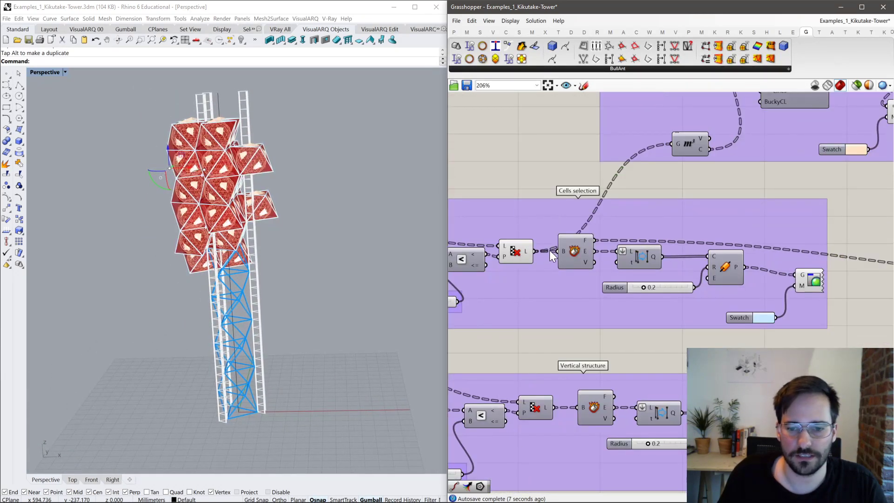
pyautogui.click(577, 253)
pyautogui.click(518, 251)
pyautogui.middleClick(520, 249)
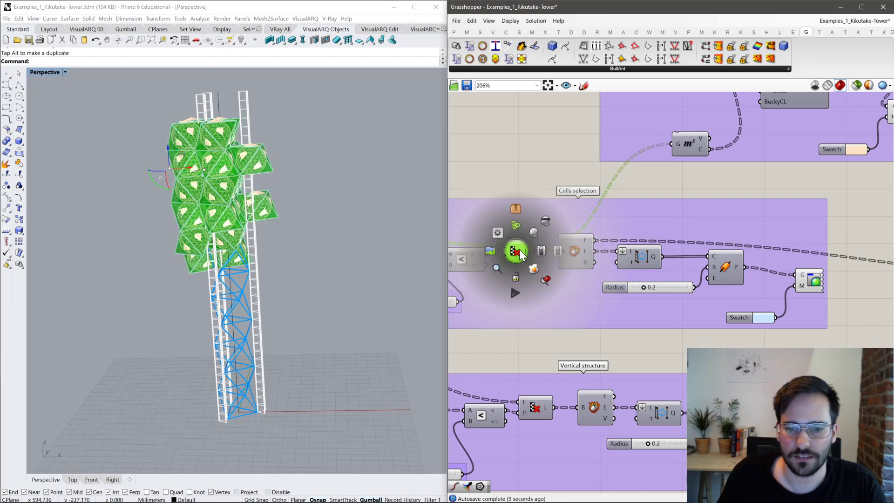
pyautogui.click(549, 219)
# Turn on the Volume component's preview and check its centroids by temporarily drawing preview geometry only for selected objects.
pyautogui.moveTo(642, 201); pyautogui.dragTo(590, 234, button='right')
pyautogui.click(642, 177)
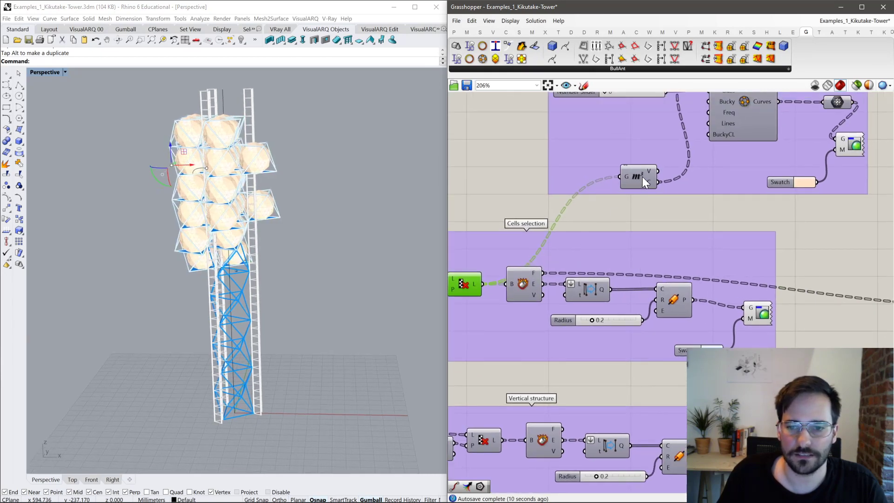
pyautogui.middleClick(641, 178)
pyautogui.click(659, 160)
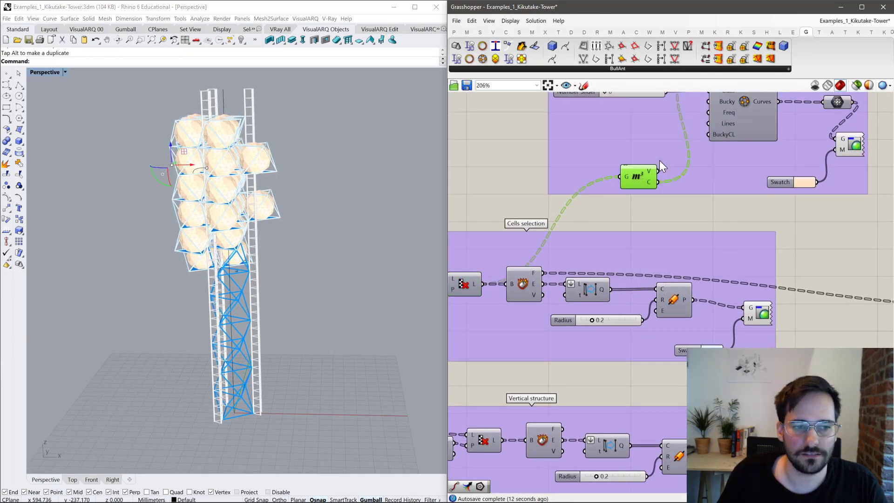
pyautogui.click(859, 87)
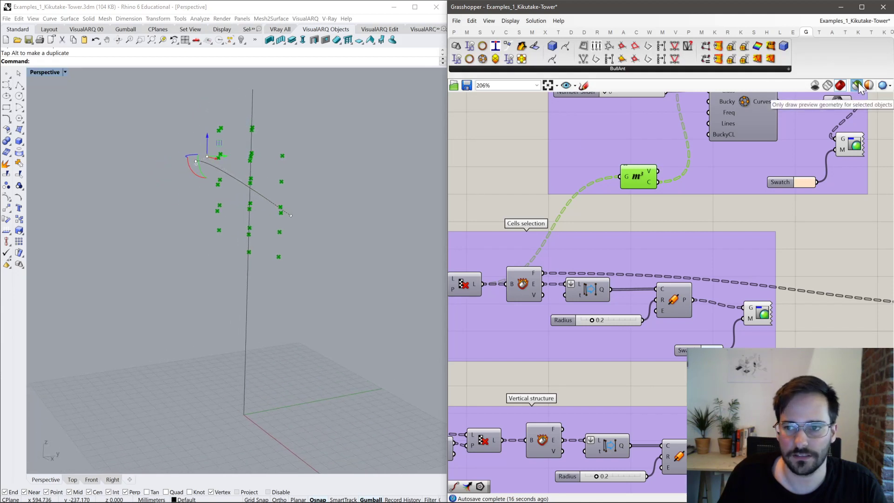
pyautogui.click(857, 88)
# Examine how the cell centroids feed the Origin input of the sphere component in the Spheres group.
pyautogui.moveTo(739, 126); pyautogui.dragTo(649, 246, button='right')
pyautogui.click(648, 212)
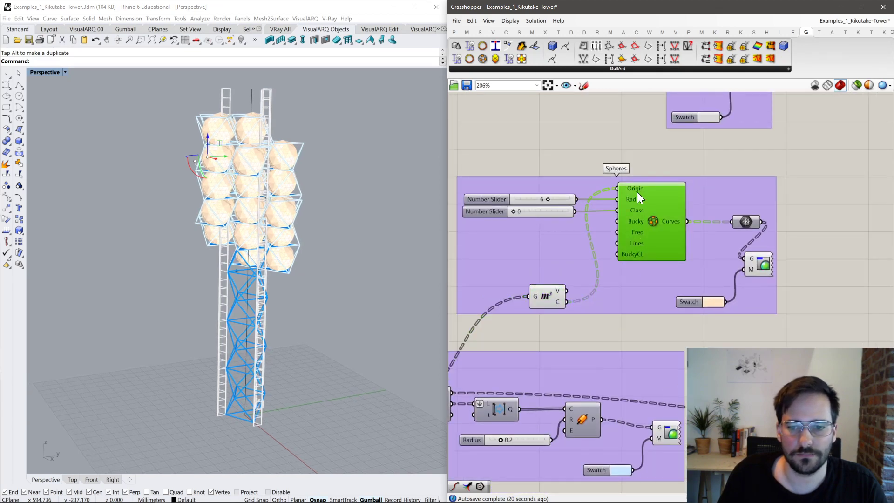
pyautogui.moveTo(638, 189)
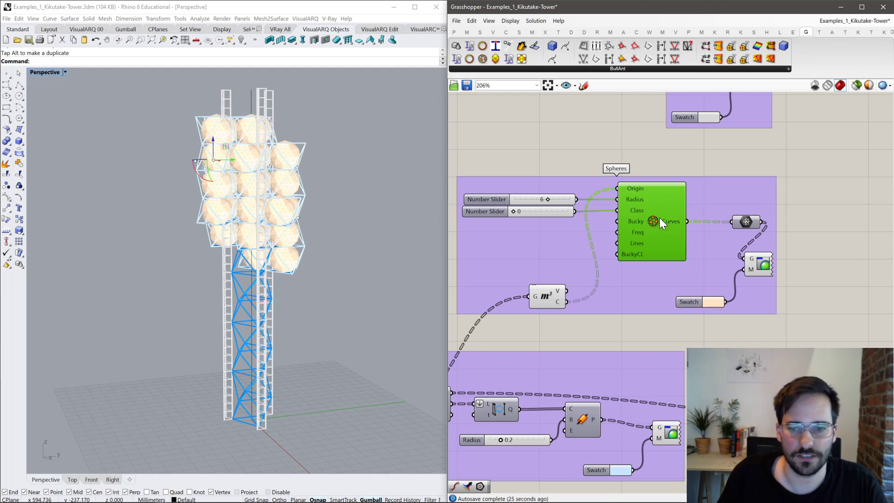
# Look over the remaining groups and the overall layout of the Kikutake-Tower definition.
pyautogui.click(798, 281)
pyautogui.scroll(-6, 582, 207)
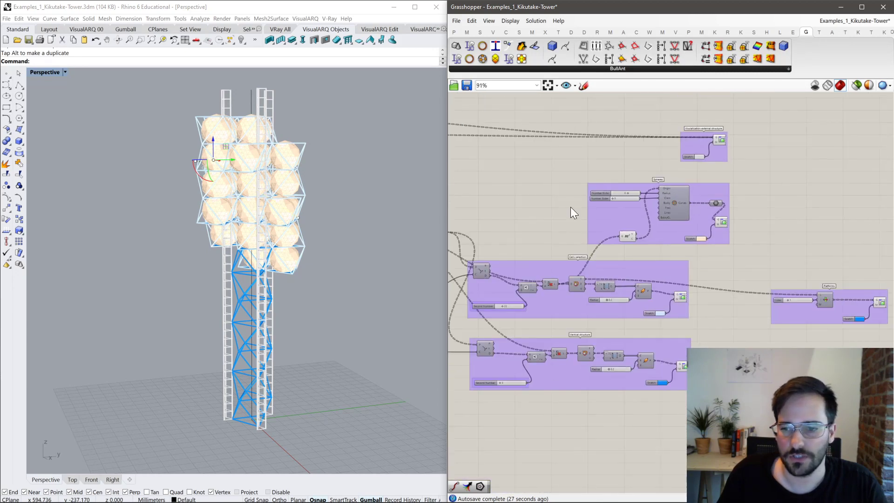
pyautogui.scroll(2, 711, 250)
pyautogui.moveTo(733, 240); pyautogui.dragTo(613, 318)
pyautogui.click(605, 323)
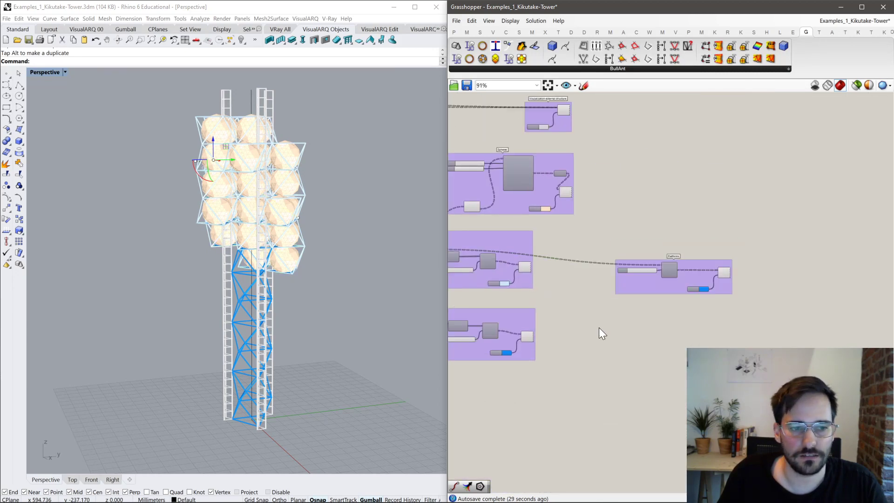
pyautogui.moveTo(644, 230); pyautogui.dragTo(745, 228, button='right')
pyautogui.scroll(-10, 694, 238)
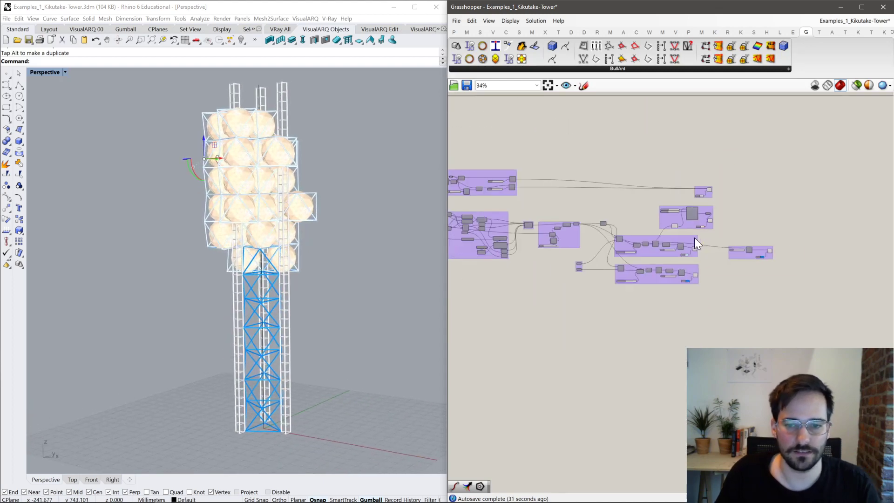
pyautogui.scroll(4, 602, 245)
pyautogui.scroll(2, 563, 225)
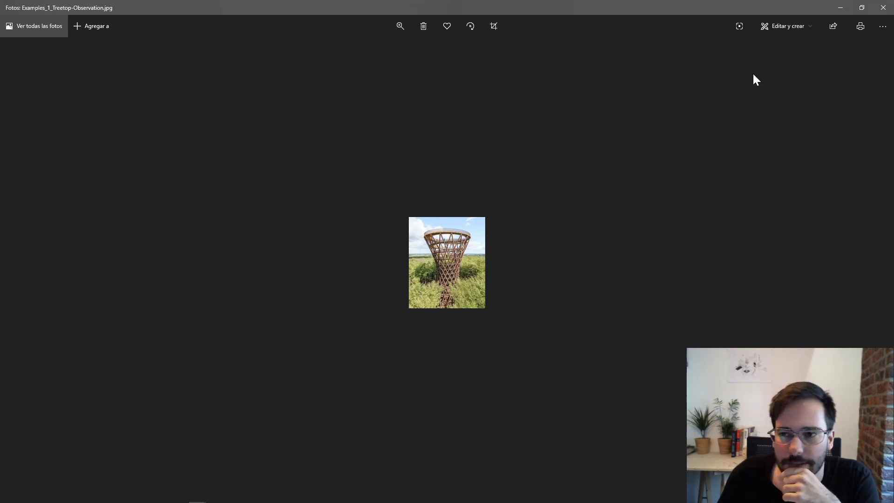
# Close the Treetop-Observation photo and open Examples_1_Treetop-Observation.3dm in Rhino without saving the Kikutake-Tower model.
pyautogui.click(880, 9)
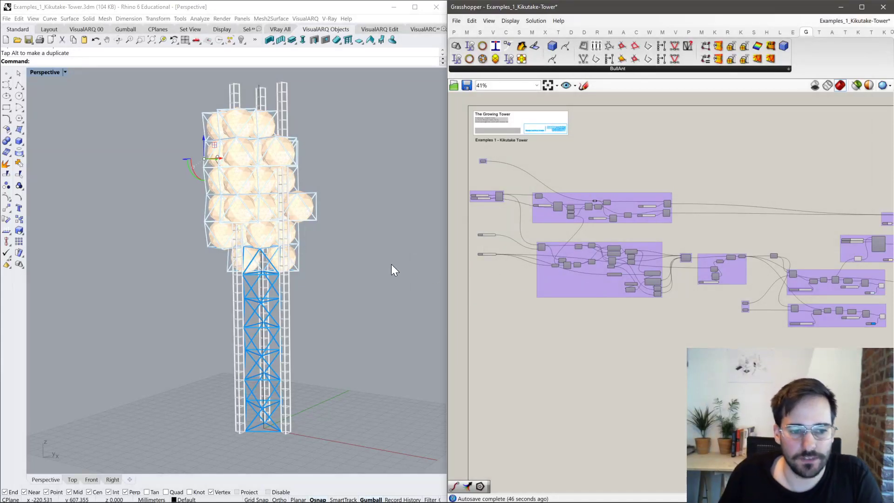
pyautogui.scroll(-4, 400, 264)
pyautogui.moveTo(376, 102); pyautogui.dragTo(217, 379)
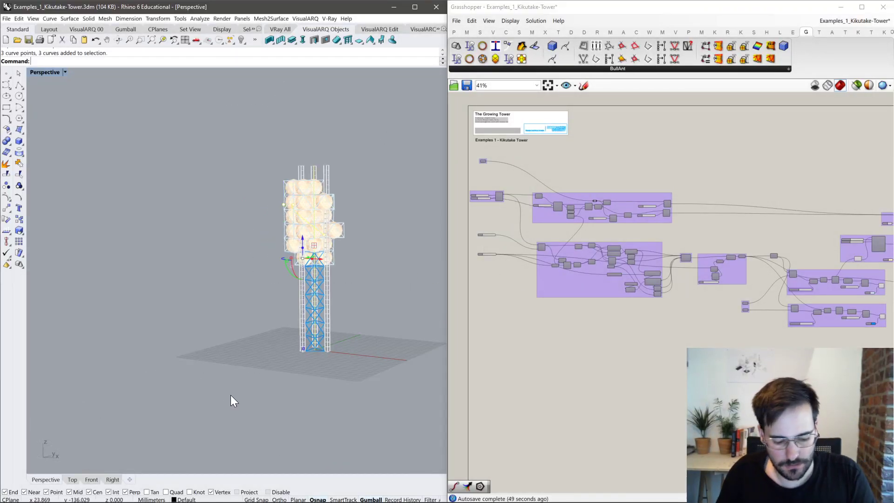
pyautogui.press('Escape')
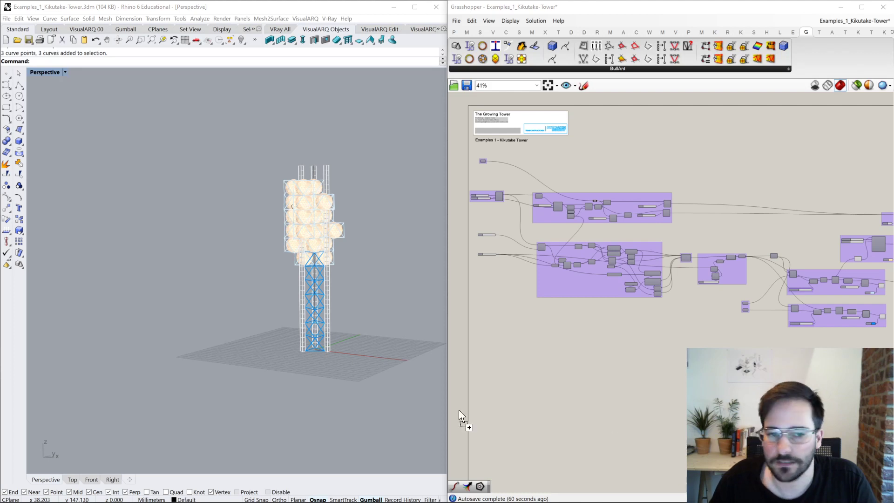
pyautogui.click(821, 339)
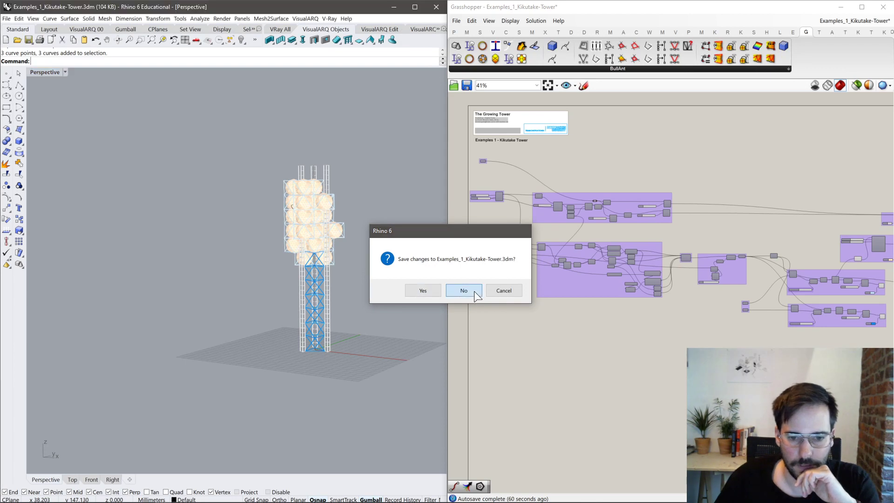
pyautogui.click(474, 291)
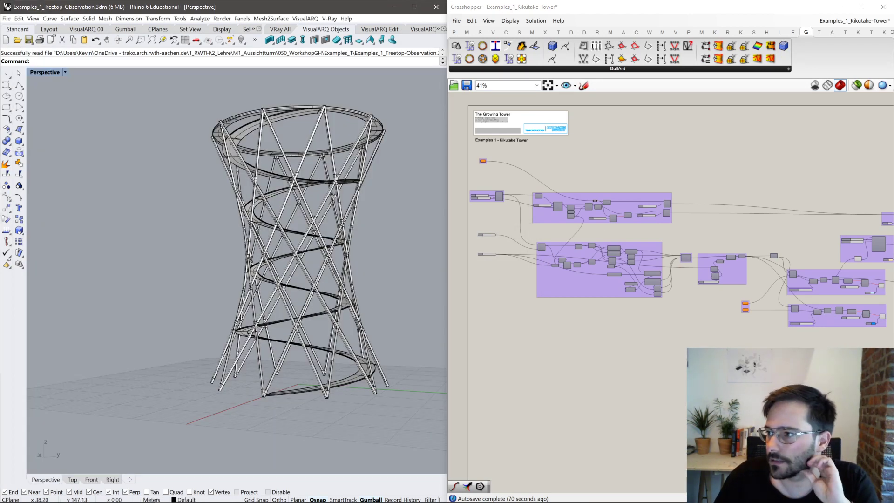
# Close the Kikutake tower photo, open the Examples_1_Treetop-Observation definition in Grasshopper and dismiss the tower's rendered image.
pyautogui.hotkey('alt', 'Tab')
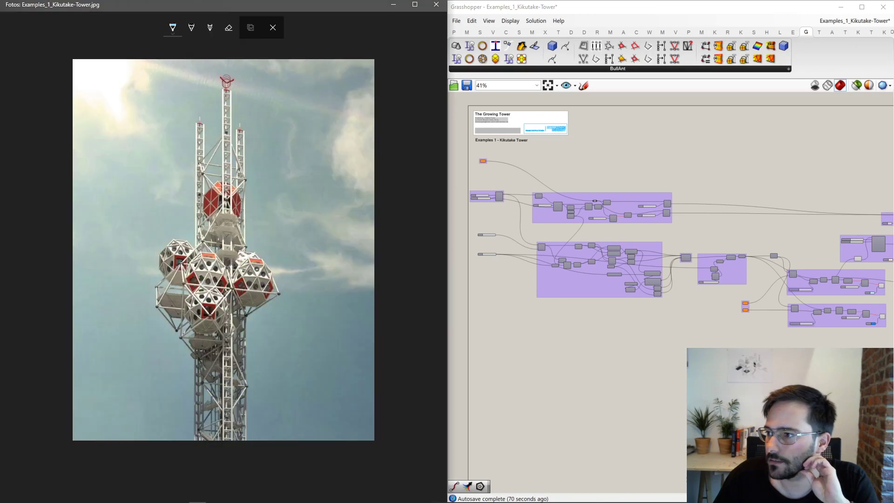
pyautogui.click(436, 4)
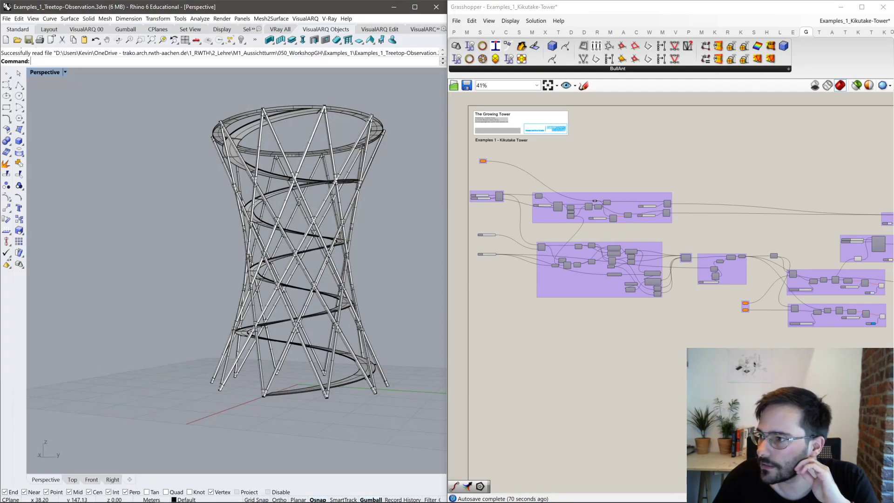
pyautogui.moveTo(555, 502); pyautogui.dragTo(554, 325)
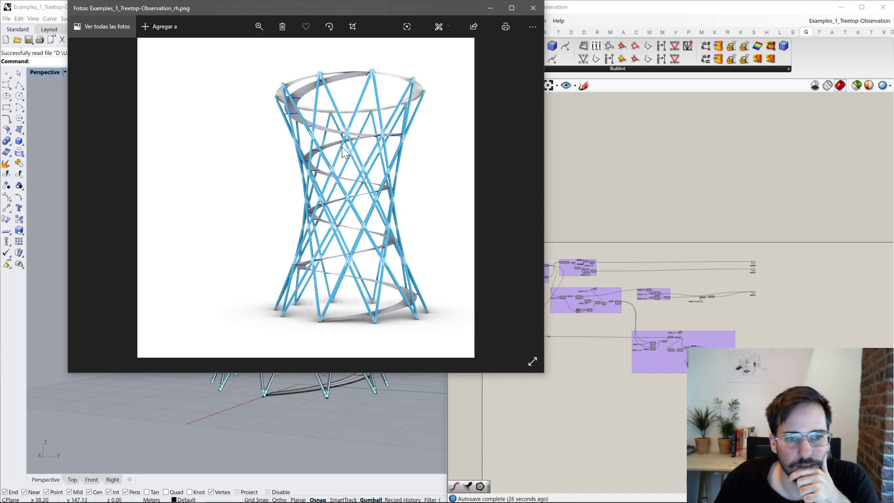
pyautogui.click(533, 8)
# Hide all the baked Treetop-Observation tower geometry in the Rhino viewport.
pyautogui.moveTo(488, 253); pyautogui.dragTo(524, 127, button='right')
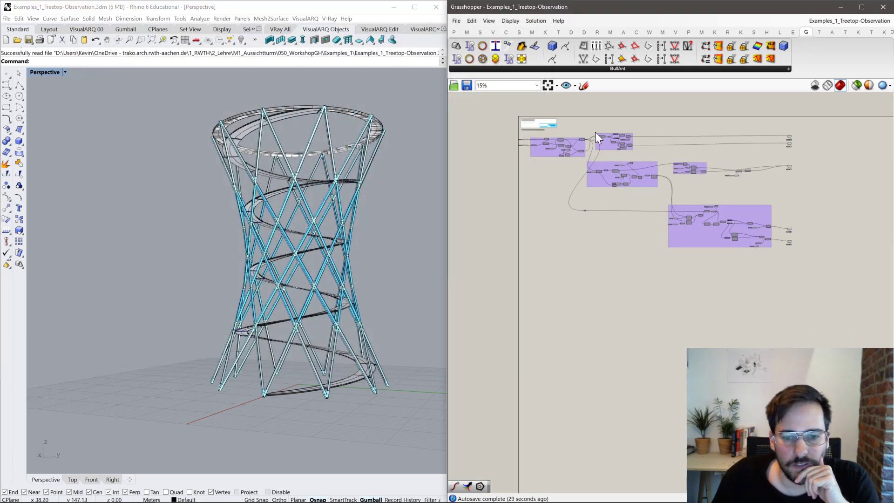
pyautogui.hotkey('ctrl', 'a')
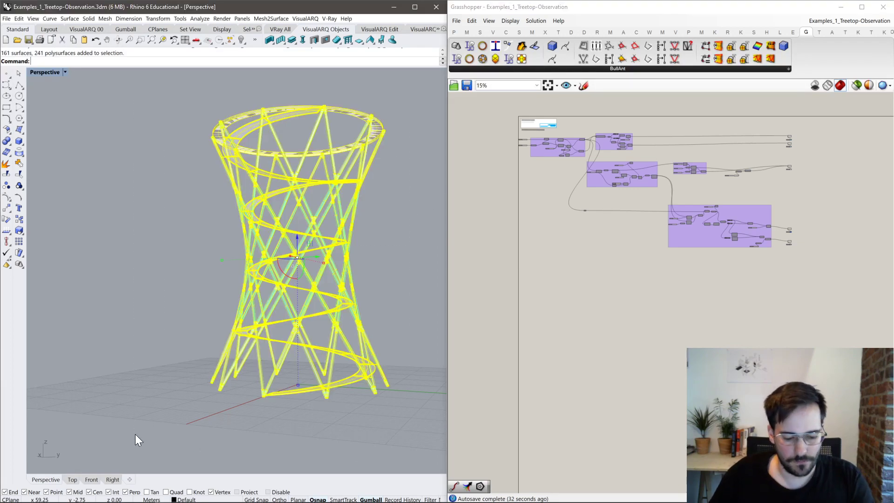
pyautogui.hotkey('ctrl', 'h')
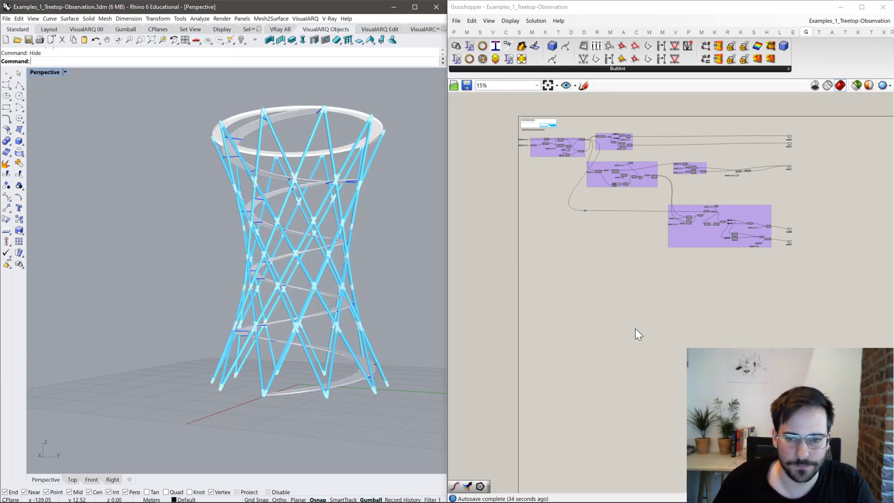
# Turn off the preview of the definition's final output components and close the image viewer.
pyautogui.moveTo(802, 273); pyautogui.dragTo(756, 113)
pyautogui.press('space')
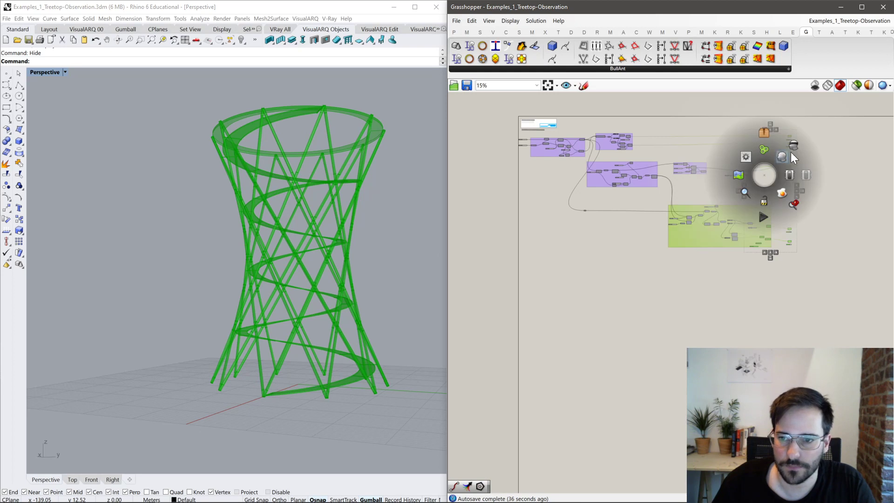
pyautogui.click(791, 150)
pyautogui.click(615, 286)
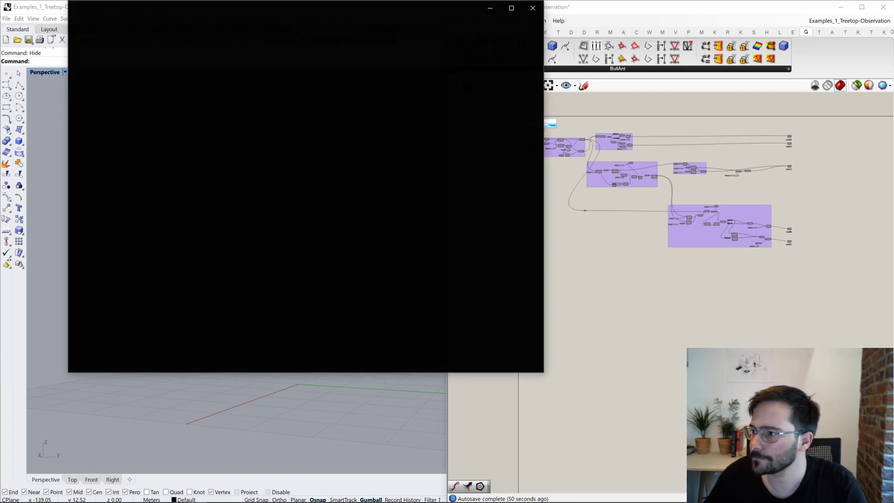
pyautogui.hotkey('alt', 'F4')
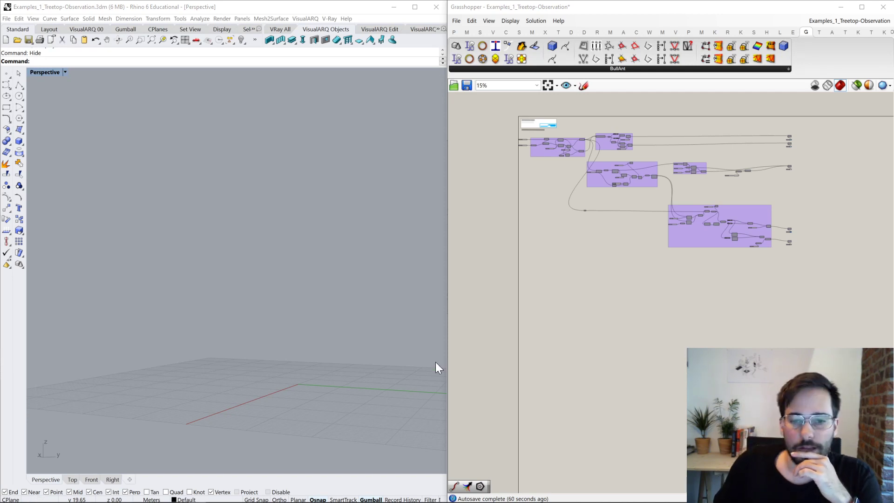
# Add a Circle component in the empty canvas area below the Treetop-Observation groups.
pyautogui.moveTo(613, 325); pyautogui.dragTo(649, 260, button='right')
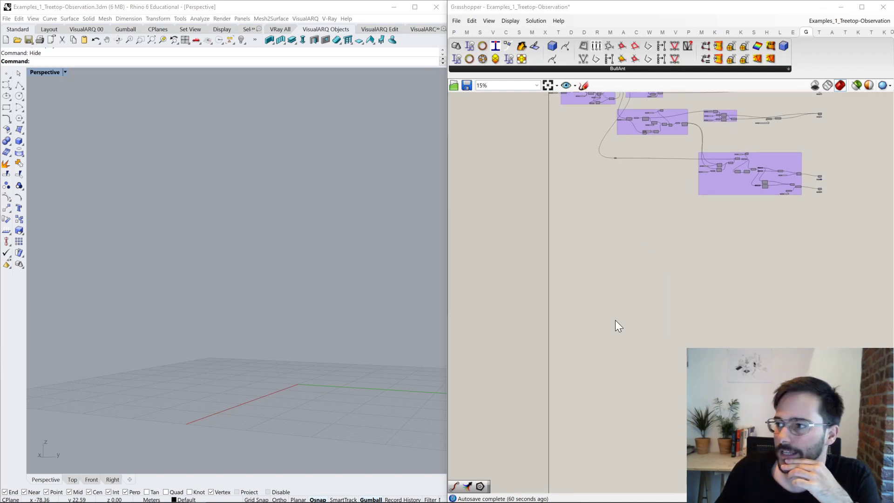
pyautogui.doubleClick(630, 240)
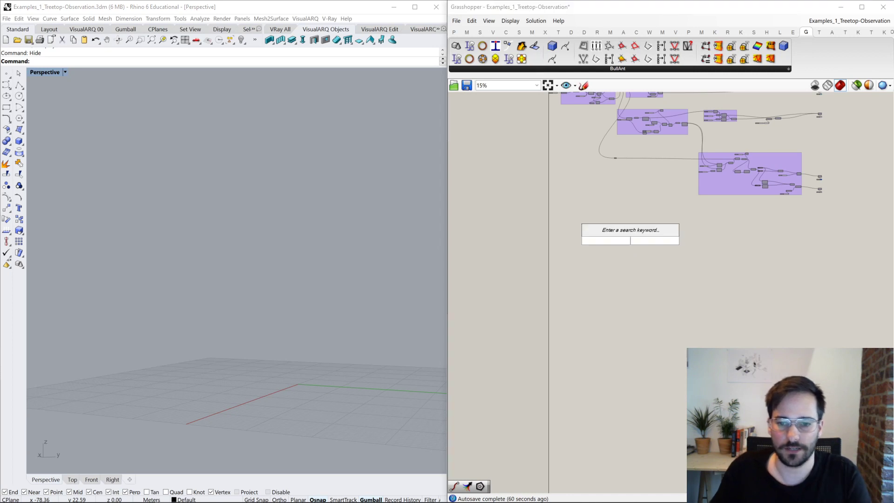
pyautogui.write('curve')
pyautogui.press('Return')
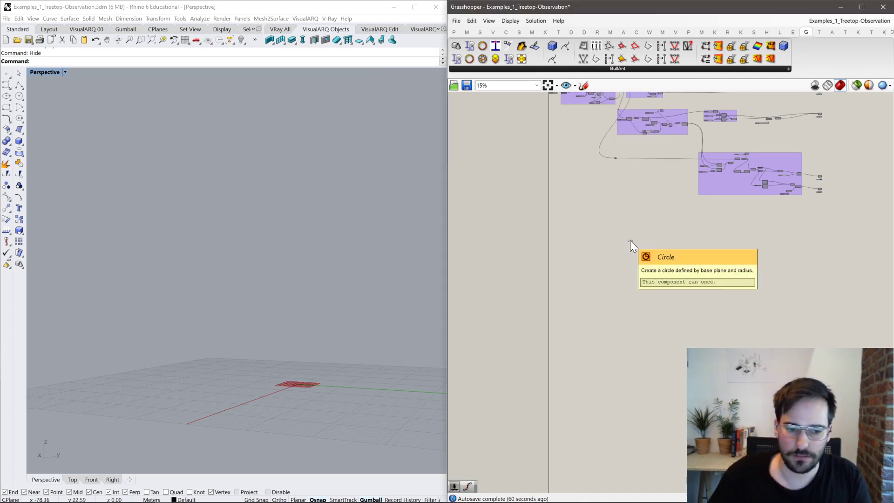
# Add a number slider set to 20 and connect it to the Circle component's Radius input.
pyautogui.scroll(5, 633, 251)
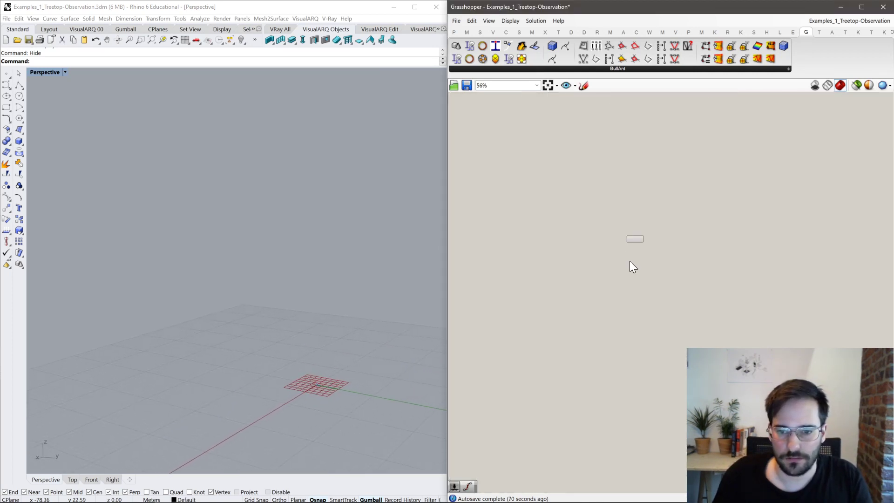
pyautogui.moveTo(635, 241); pyautogui.dragTo(555, 265)
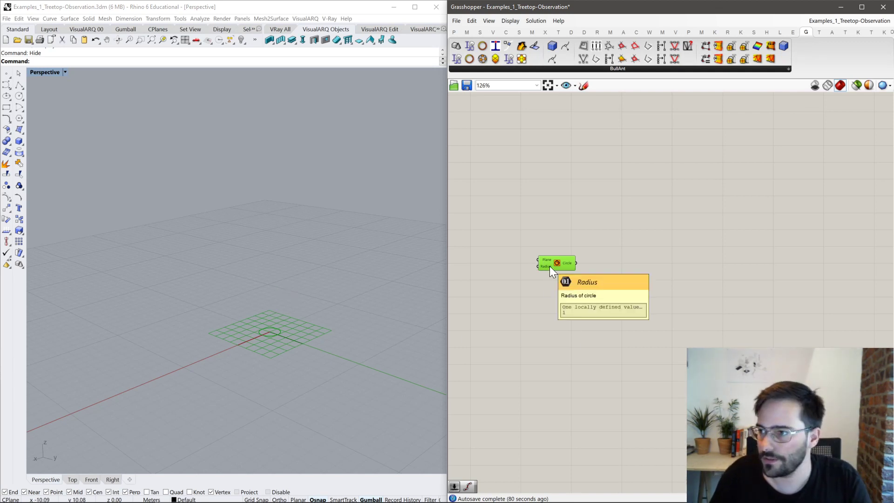
pyautogui.doubleClick(532, 291)
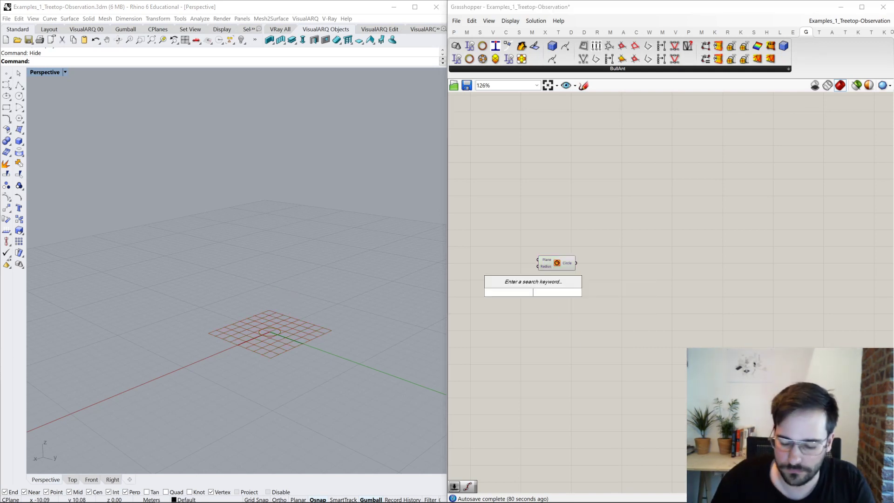
pyautogui.write('20')
pyautogui.press('Return')
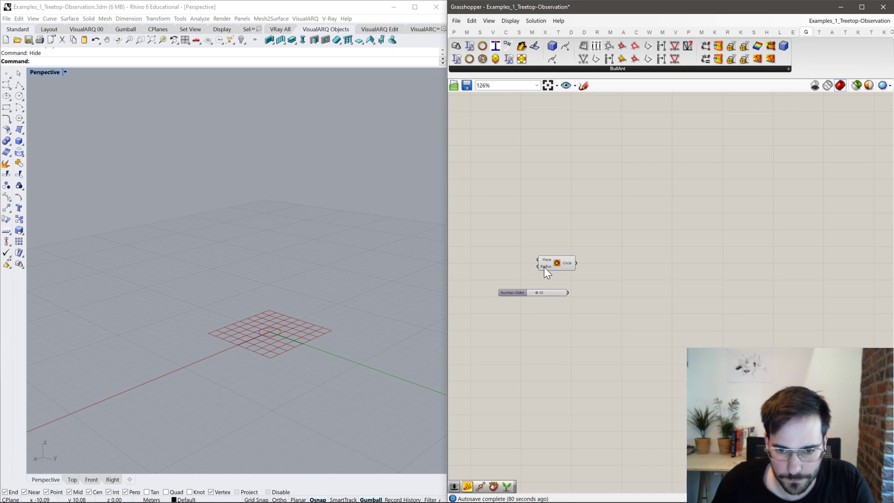
pyautogui.moveTo(571, 296); pyautogui.dragTo(655, 246)
pyautogui.click(655, 299)
pyautogui.scroll(-5, 254, 326)
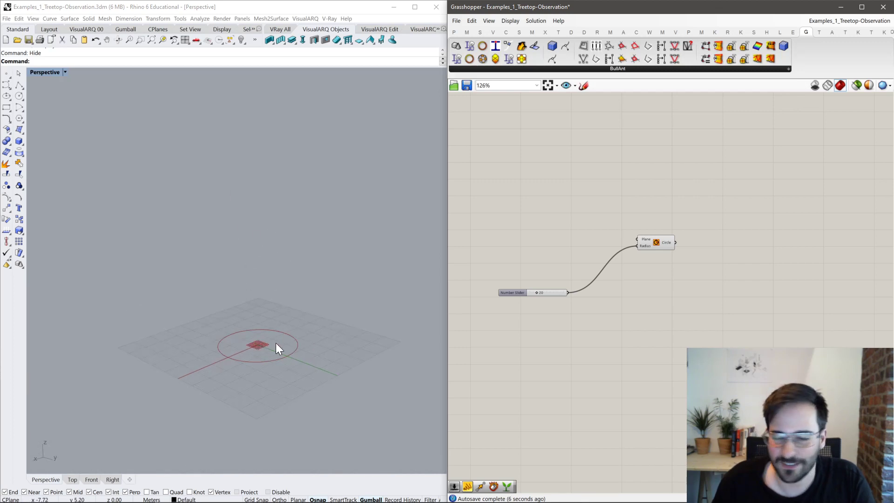
# Add a Move component below the Circle and turn on name labels above the components.
pyautogui.moveTo(768, 324); pyautogui.dragTo(740, 337, button='right')
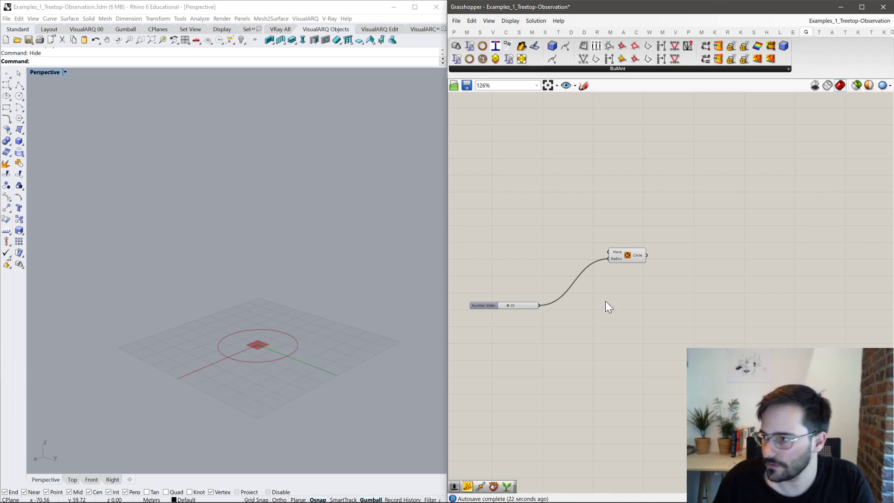
pyautogui.moveTo(638, 256); pyautogui.dragTo(636, 297)
pyautogui.doubleClick(606, 343)
pyautogui.write('mov')
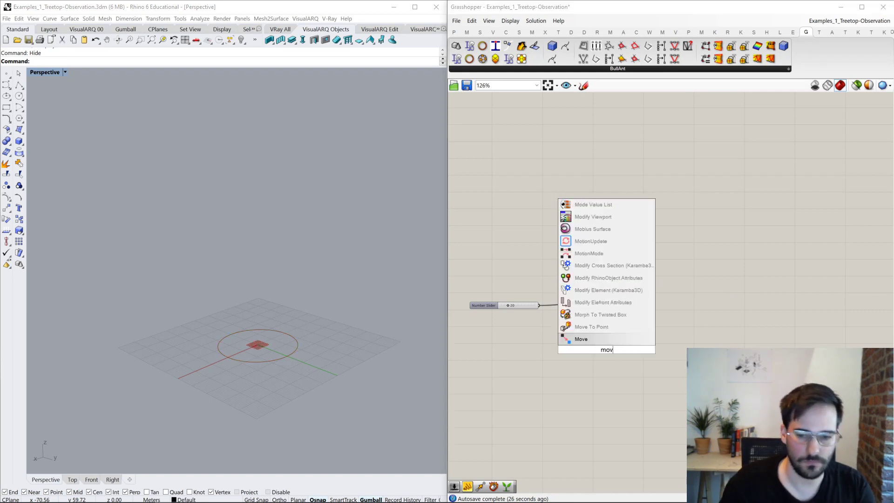
pyautogui.press('Return')
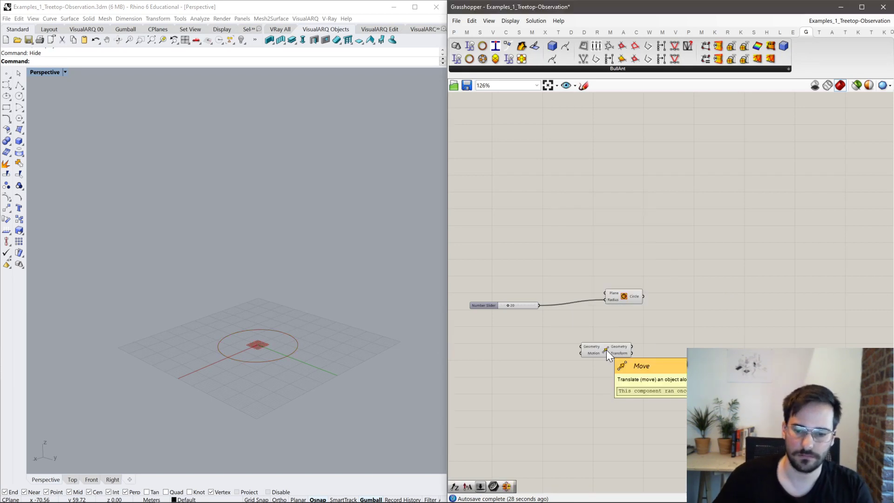
pyautogui.click(454, 31)
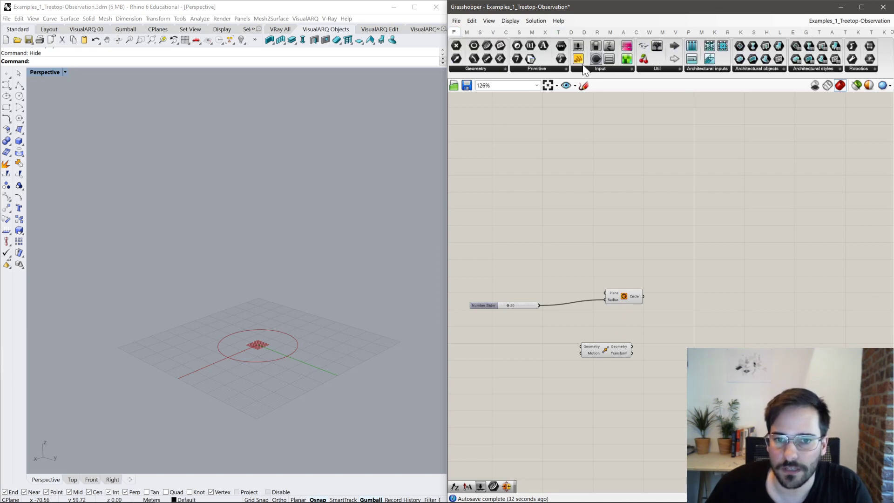
pyautogui.moveTo(475, 113); pyautogui.dragTo(471, 112)
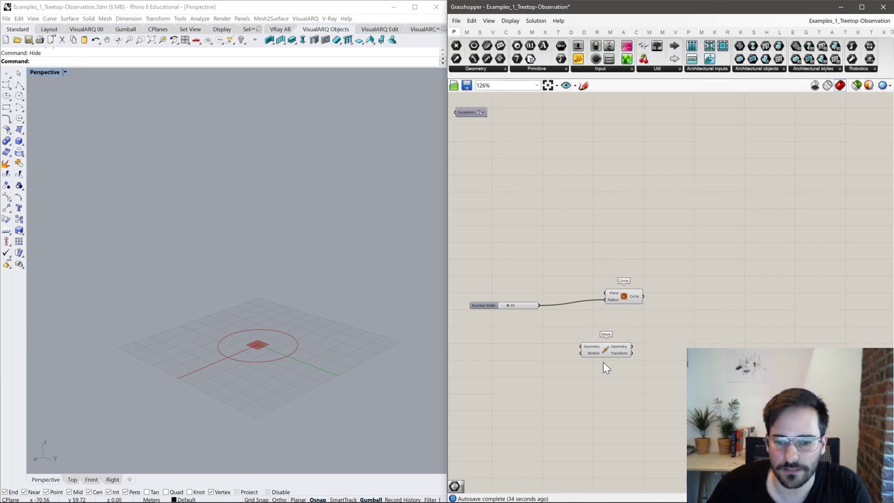
# Reposition the Move component and connect the Circle output to its Geometry input.
pyautogui.moveTo(601, 361); pyautogui.dragTo(606, 322, button='right')
pyautogui.scroll(3, 605, 322)
pyautogui.click(621, 286)
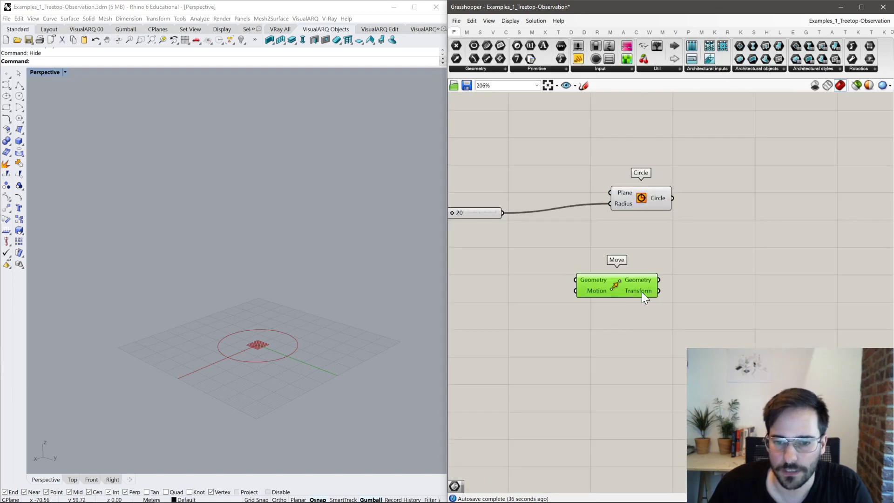
pyautogui.moveTo(621, 286); pyautogui.dragTo(688, 304)
pyautogui.moveTo(672, 198); pyautogui.dragTo(653, 285)
# Drive the Move's Motion input with a Unit Z vector whose Factor comes from a number slider of 60.
pyautogui.doubleClick(602, 291)
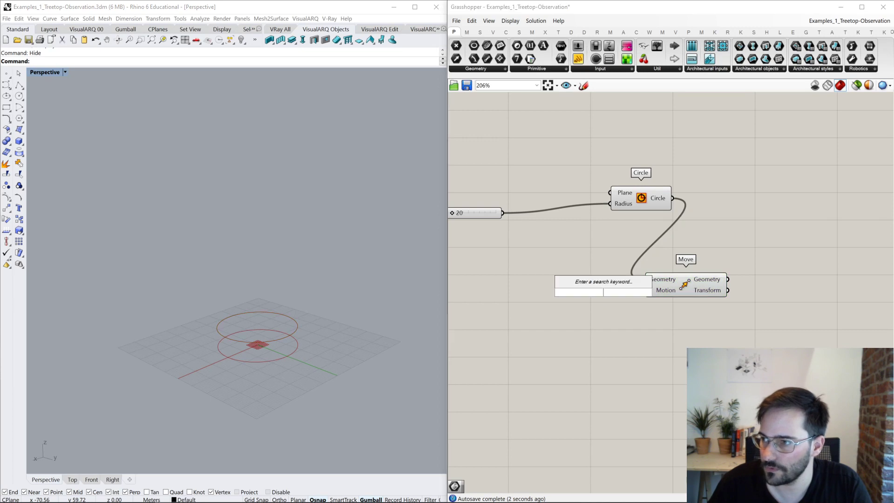
pyautogui.write('unit z')
pyautogui.press('Return')
pyautogui.moveTo(640, 292); pyautogui.dragTo(560, 292)
pyautogui.doubleClick(482, 306)
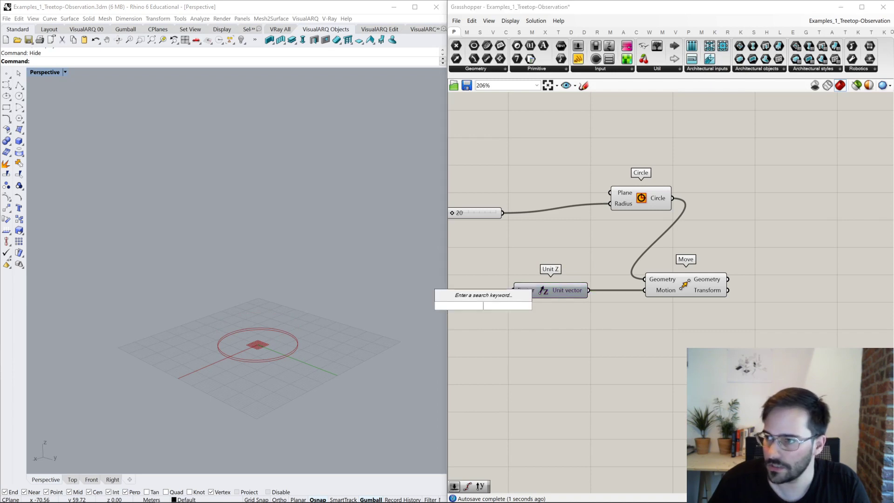
pyautogui.write('60')
pyautogui.press('Return')
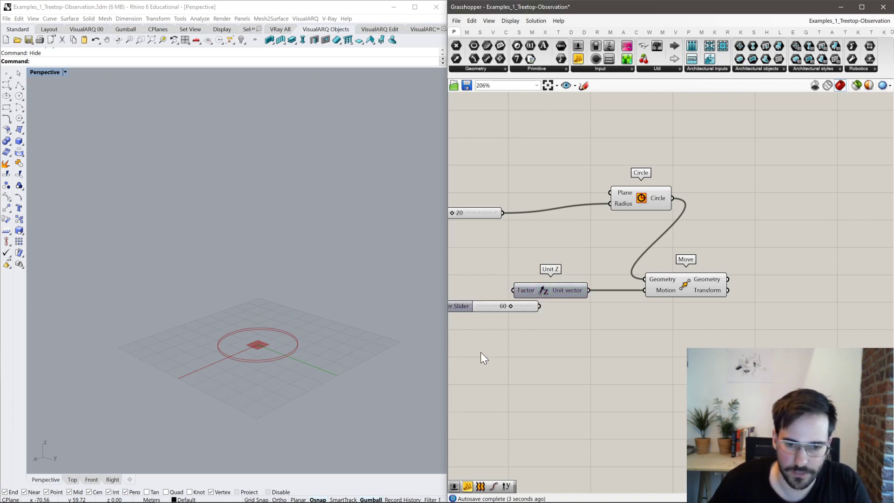
pyautogui.moveTo(512, 290); pyautogui.dragTo(539, 306)
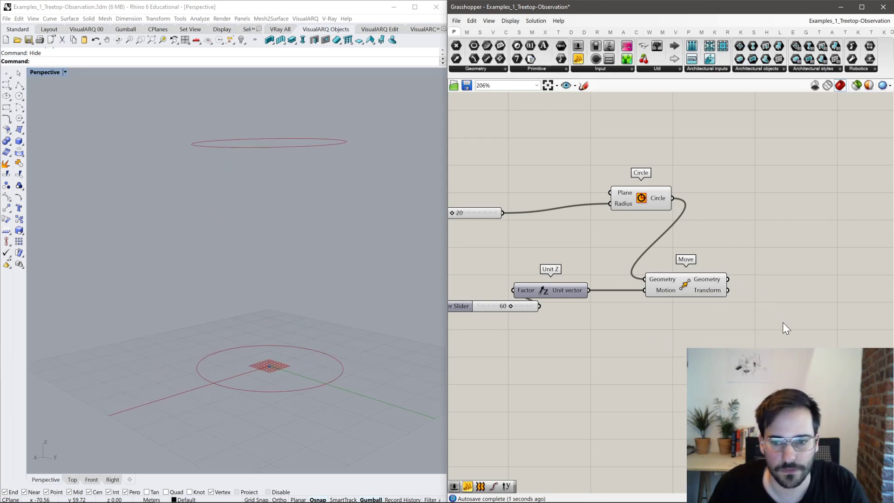
# Add a Divide Curve component and connect the base Circle output to its Curve input.
pyautogui.doubleClick(747, 199)
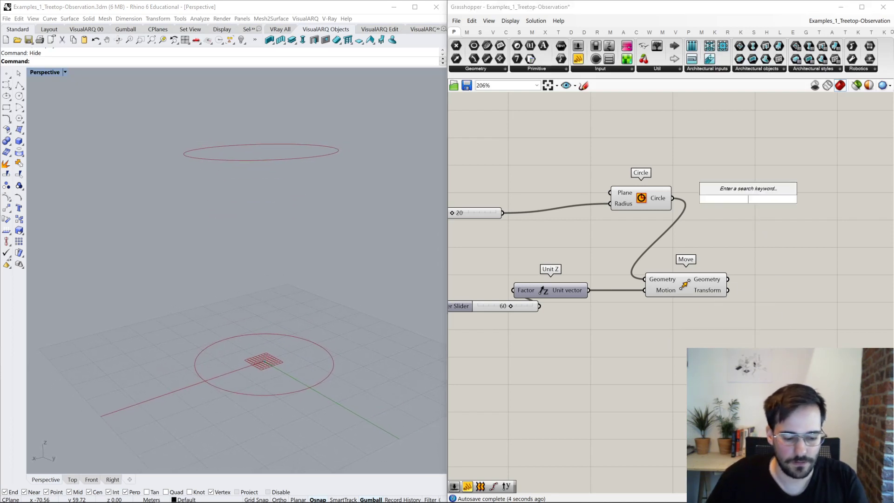
pyautogui.write('divi')
pyautogui.press('Return')
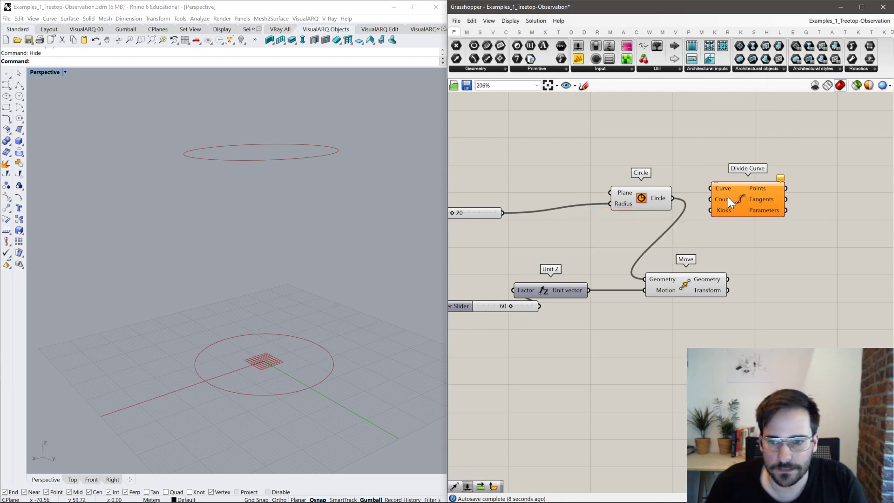
pyautogui.moveTo(728, 197); pyautogui.dragTo(808, 194)
pyautogui.moveTo(672, 197); pyautogui.dragTo(724, 191)
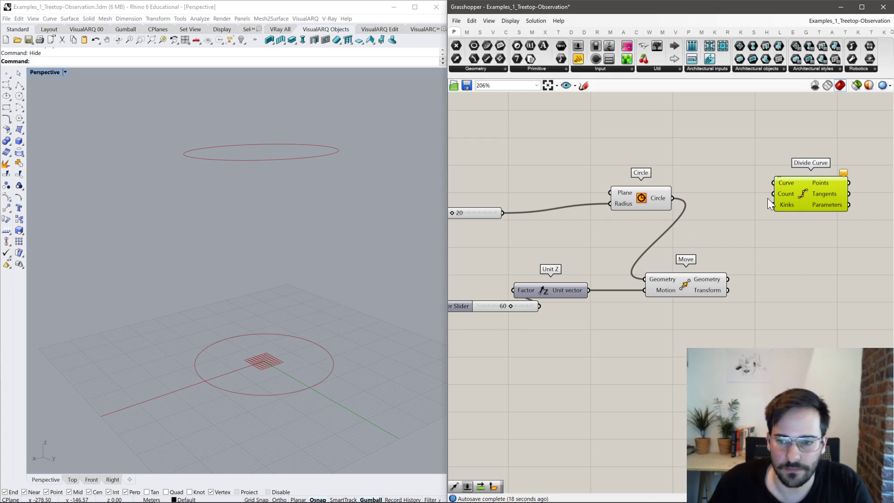
pyautogui.moveTo(775, 180); pyautogui.dragTo(669, 198)
# Duplicate the Divide Curve component below the first and connect the Move's Geometry output to the copy's Curve input.
pyautogui.moveTo(804, 211); pyautogui.dragTo(828, 288)
pyautogui.keyDown('shift'); pyautogui.moveTo(727, 279); pyautogui.dragTo(817, 292); pyautogui.keyUp('shift')
pyautogui.click(769, 334)
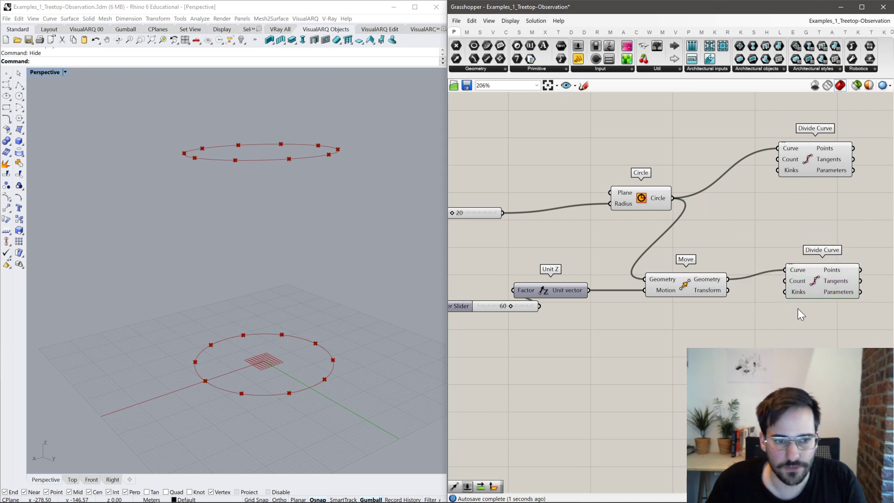
pyautogui.moveTo(807, 320); pyautogui.dragTo(608, 319, button='right')
pyautogui.click(495, 281)
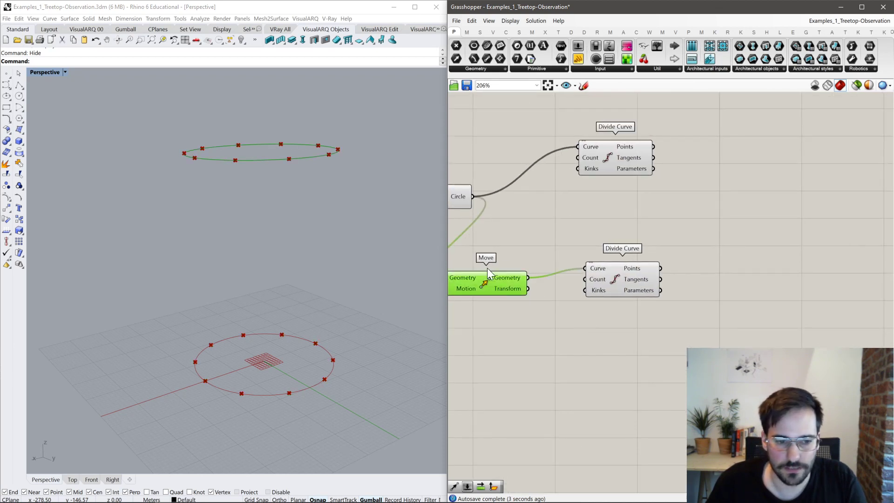
pyautogui.moveTo(459, 202); pyautogui.dragTo(529, 177, button='right')
pyautogui.click(702, 144)
pyautogui.click(688, 149)
pyautogui.click(722, 267)
pyautogui.moveTo(722, 267); pyautogui.dragTo(768, 271)
# Add a Line component with the base circle's division points as Start Point and the moved circle's as End Point.
pyautogui.doubleClick(817, 222)
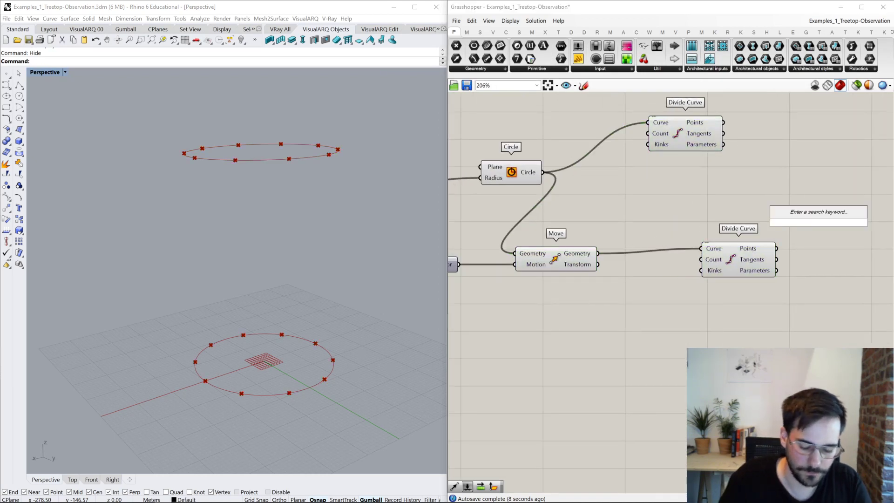
pyautogui.write('lone')
pyautogui.press('Up')
pyautogui.press('Up')
pyautogui.press('Up')
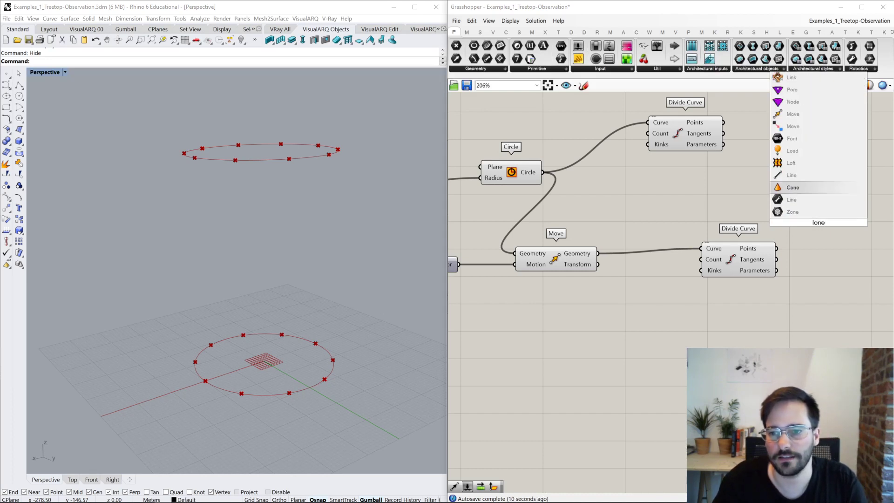
pyautogui.press('Return')
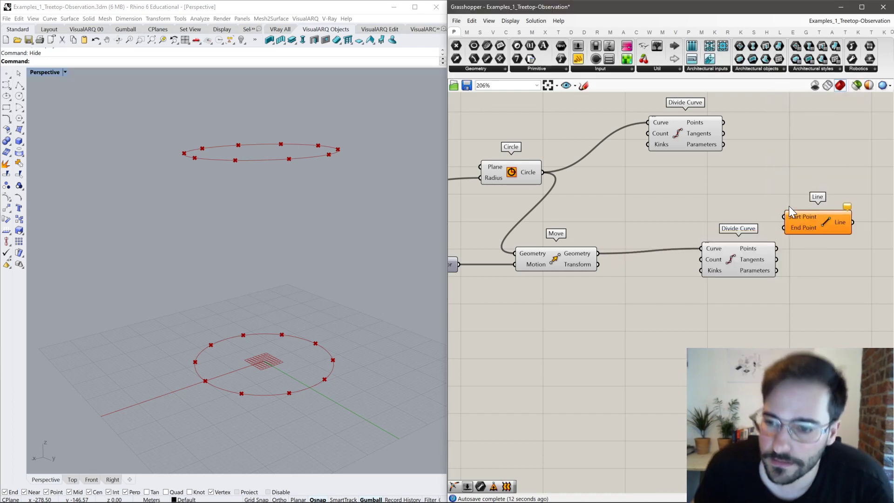
pyautogui.moveTo(775, 198); pyautogui.dragTo(724, 122)
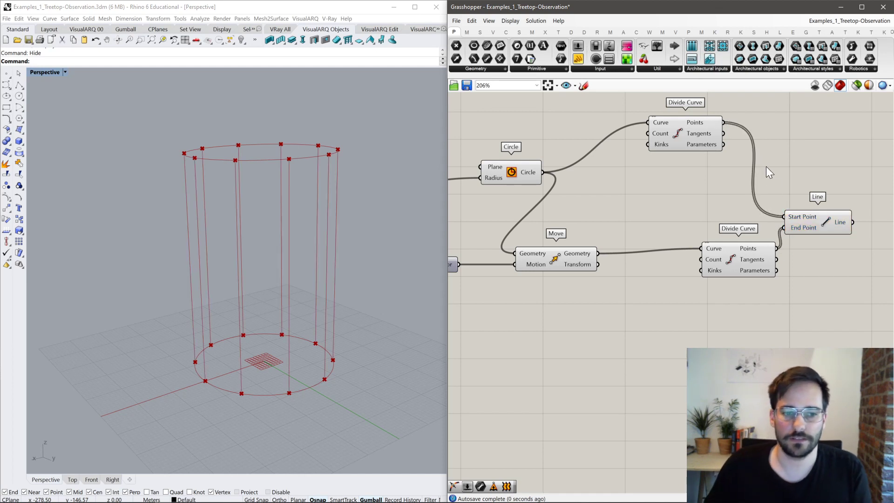
pyautogui.moveTo(811, 226); pyautogui.dragTo(826, 144)
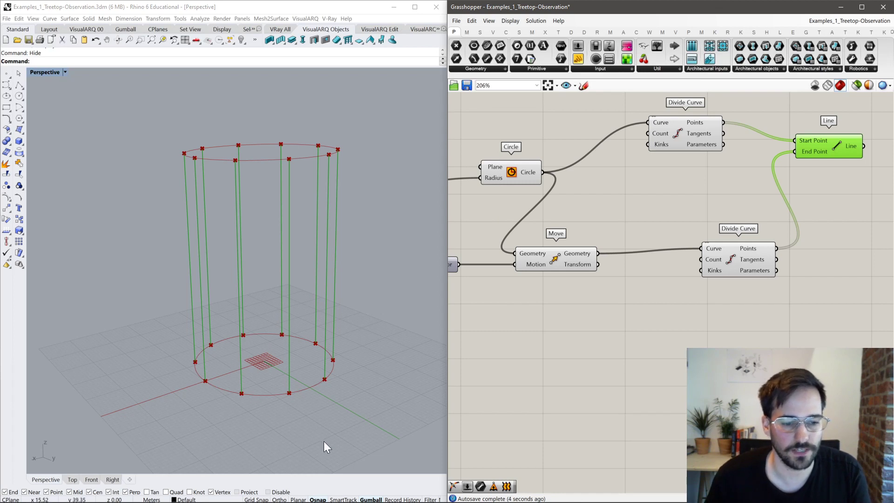
# Insert a Rotate component between the Move's Geometry output and the lower Divide Curve's Curve input.
pyautogui.doubleClick(582, 362)
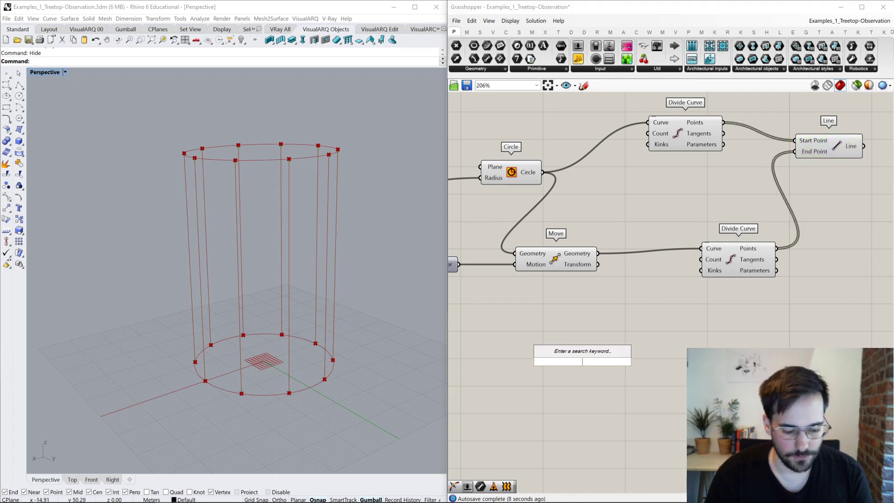
pyautogui.write('rotate')
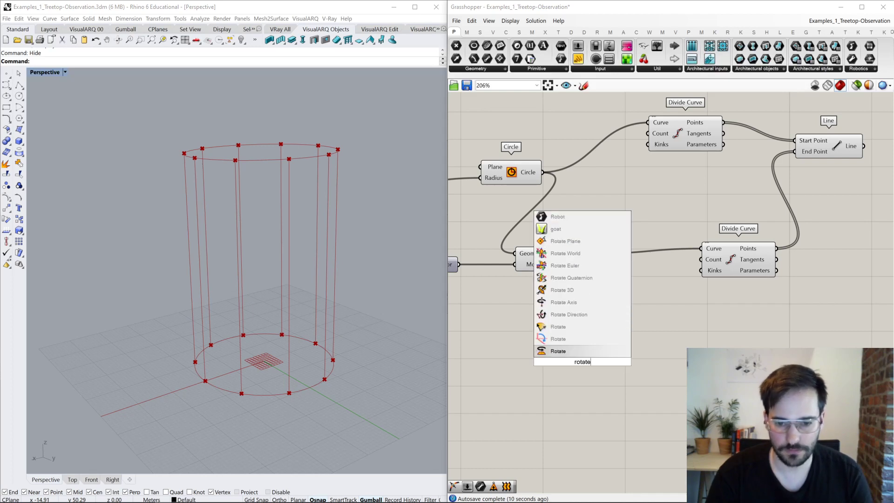
pyautogui.press('Up')
pyautogui.press('Return')
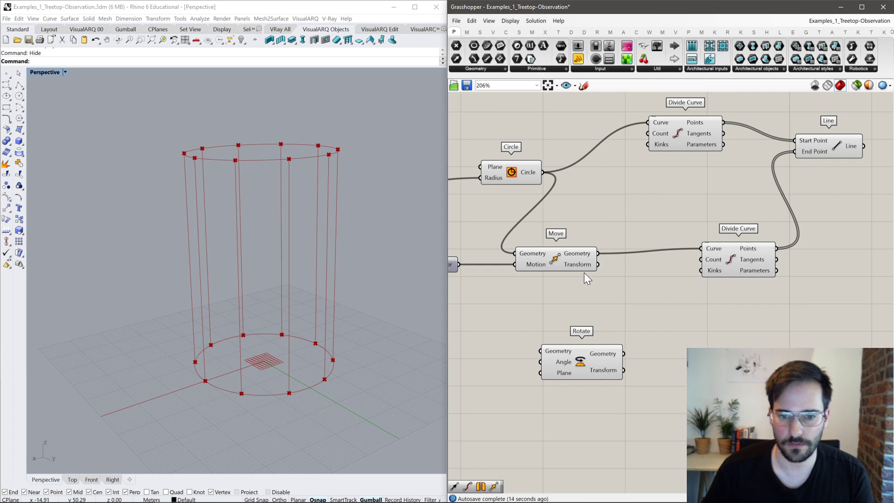
pyautogui.moveTo(598, 254); pyautogui.dragTo(540, 351)
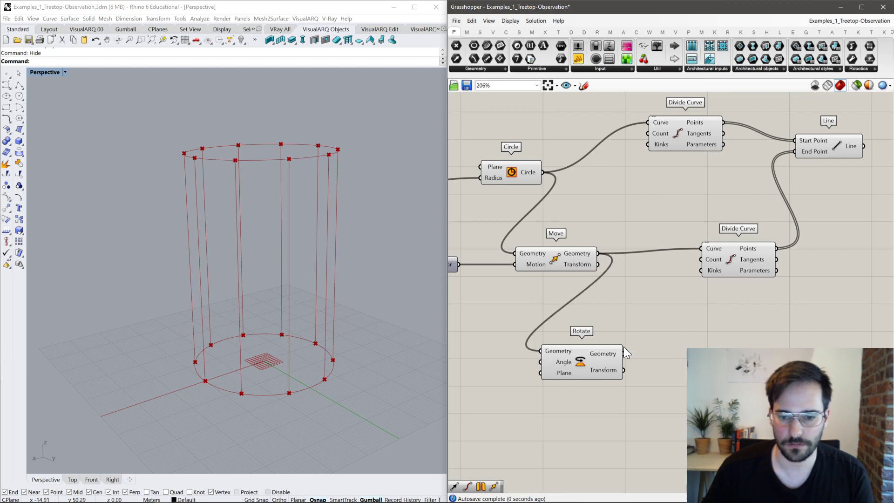
pyautogui.keyDown('shift'); pyautogui.moveTo(623, 354); pyautogui.dragTo(702, 248); pyautogui.keyUp('shift')
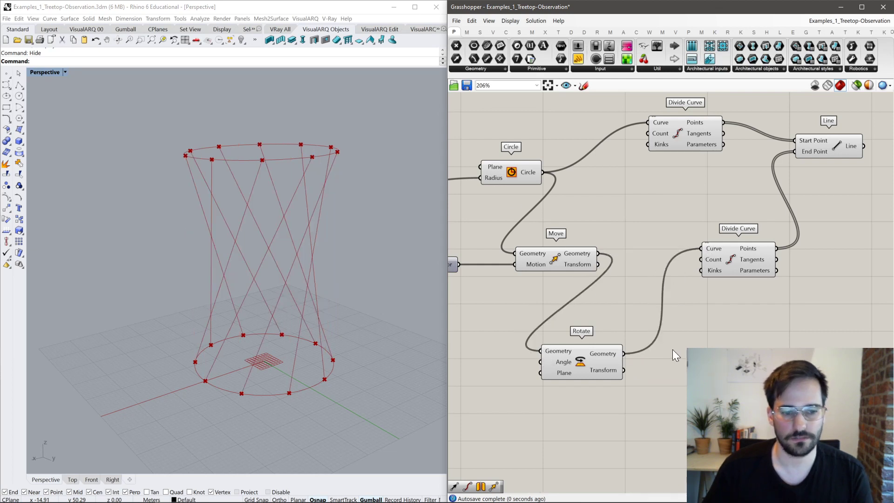
# Add a Radians conversion component and connect its output to the Rotate's Angle input.
pyautogui.doubleClick(504, 387)
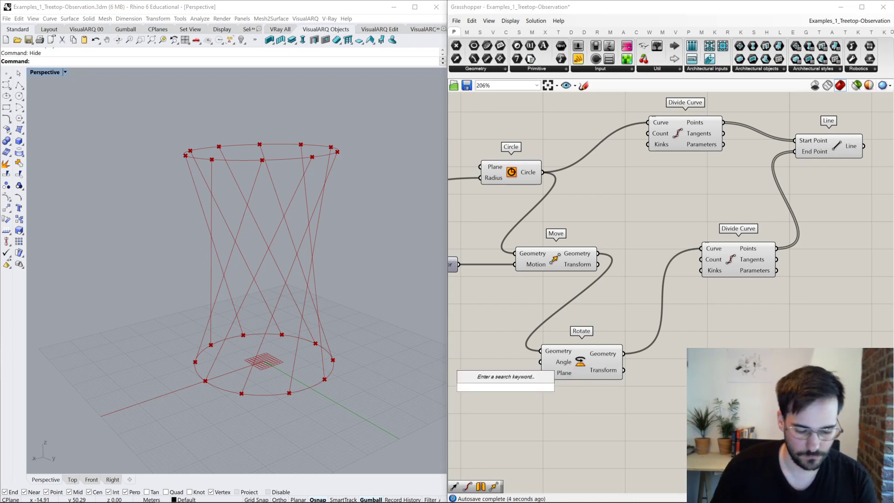
pyautogui.write('d')
pyautogui.press('BackSpace')
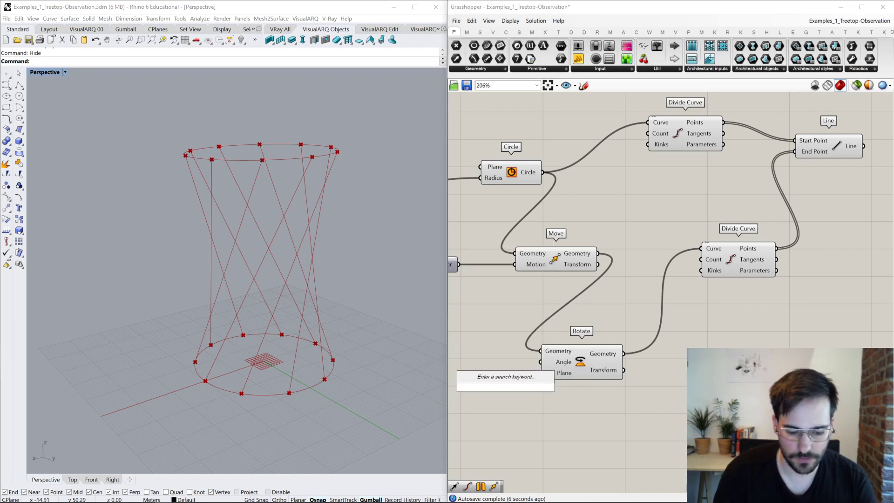
pyautogui.write('rad')
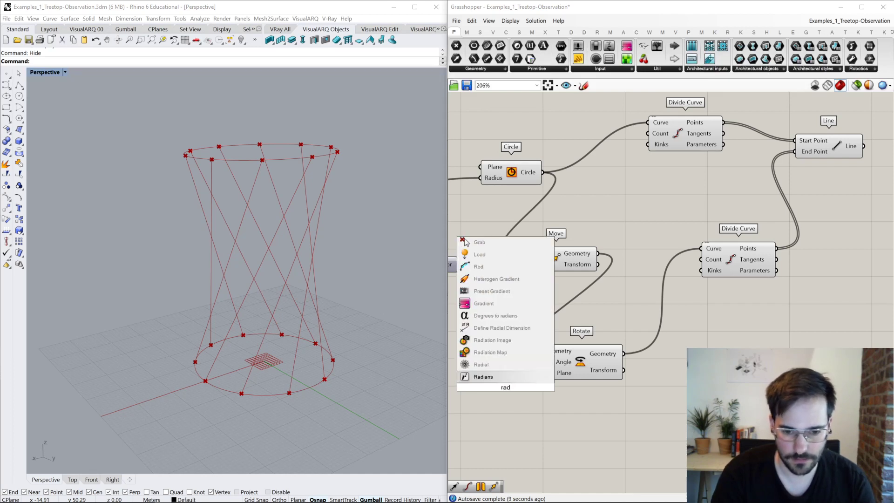
pyautogui.press('Return')
pyautogui.moveTo(504, 387); pyautogui.dragTo(639, 325, button='right')
pyautogui.moveTo(639, 324); pyautogui.dragTo(609, 327)
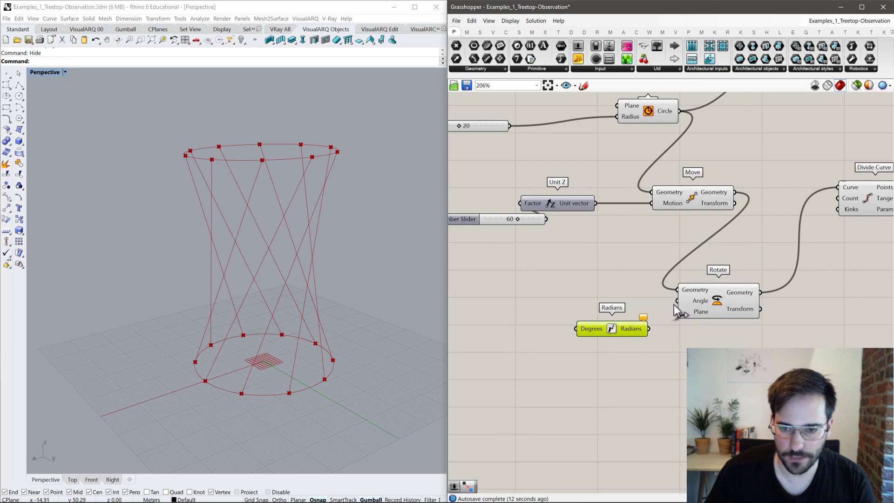
pyautogui.moveTo(678, 301); pyautogui.dragTo(647, 334)
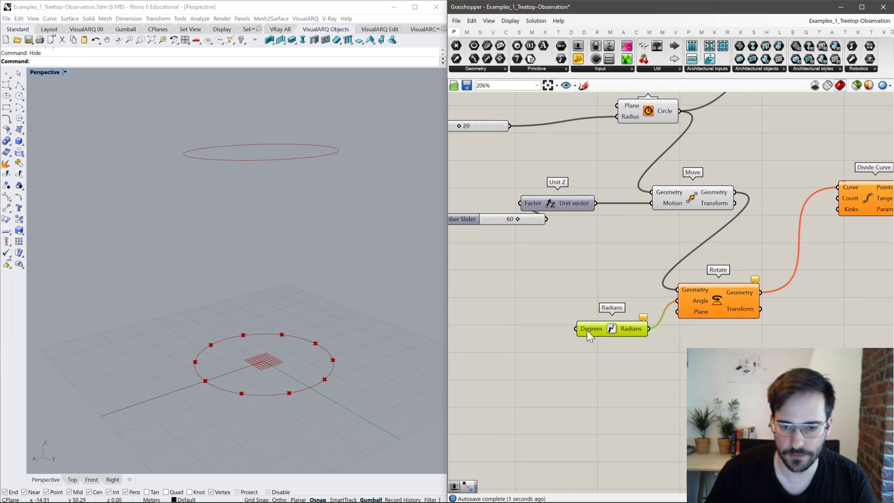
# Add a number slider ranging from 0 to 360, connect it to the Radians component's Degrees input, and raise its value to twist the lines.
pyautogui.doubleClick(485, 328)
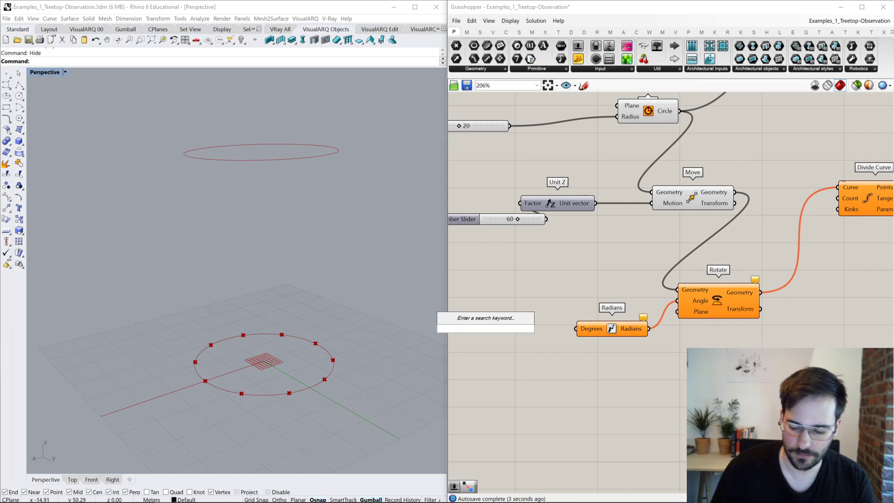
pyautogui.write('0<36')
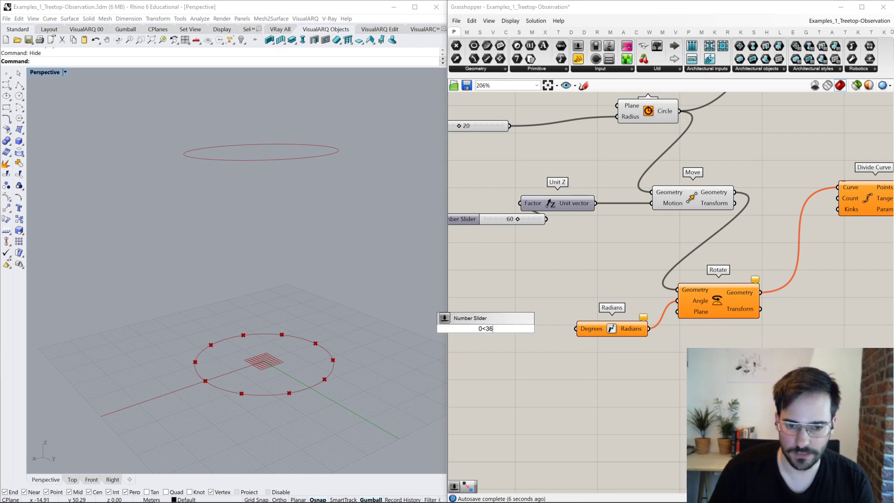
pyautogui.press('Return')
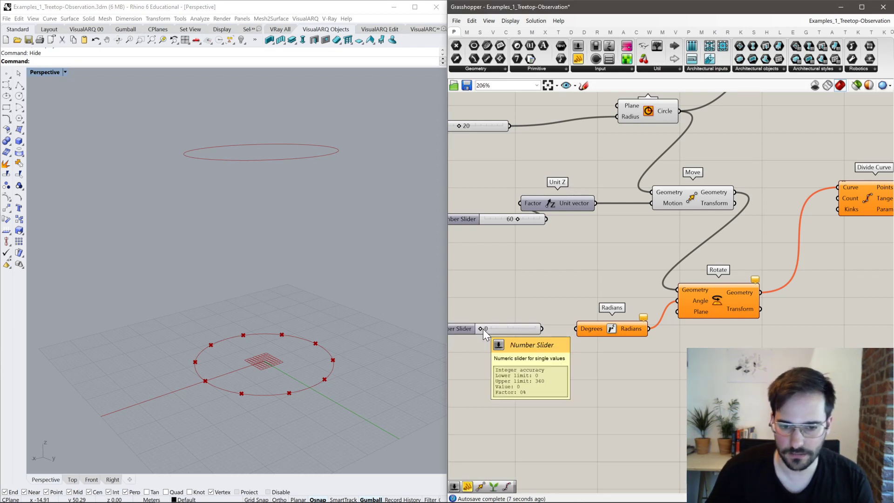
pyautogui.moveTo(541, 328); pyautogui.dragTo(582, 331)
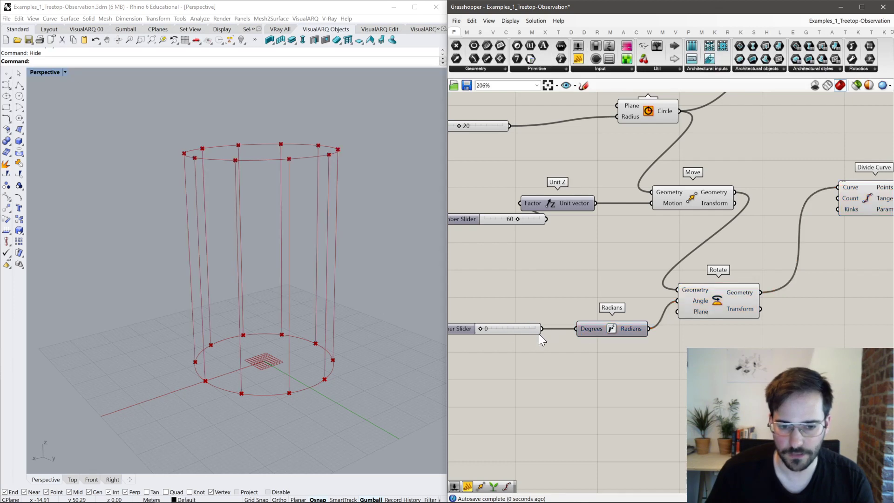
pyautogui.moveTo(482, 327); pyautogui.dragTo(500, 322)
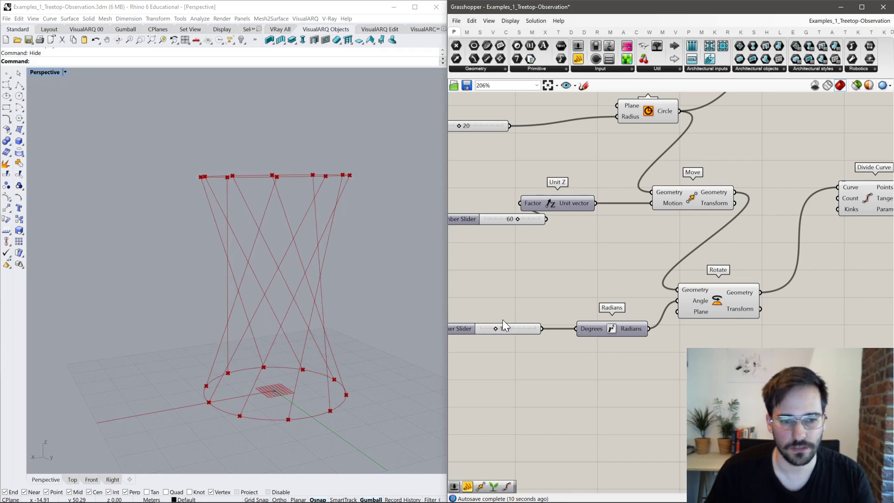
# Shift the Circle component and its radius slider away from the Move component to give the definition more room.
pyautogui.scroll(-4, 525, 269)
pyautogui.moveTo(669, 282); pyautogui.dragTo(655, 271, button='right')
pyautogui.moveTo(603, 195); pyautogui.dragTo(451, 133)
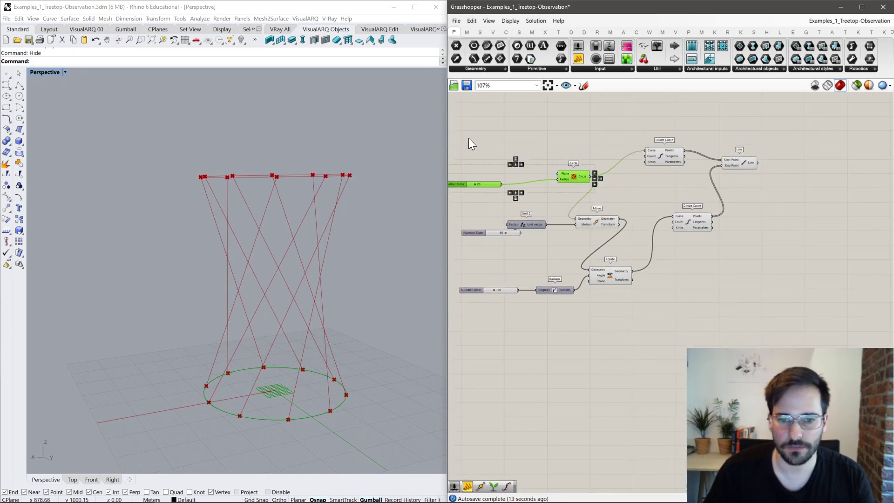
pyautogui.moveTo(580, 175); pyautogui.dragTo(500, 157)
pyautogui.click(528, 173)
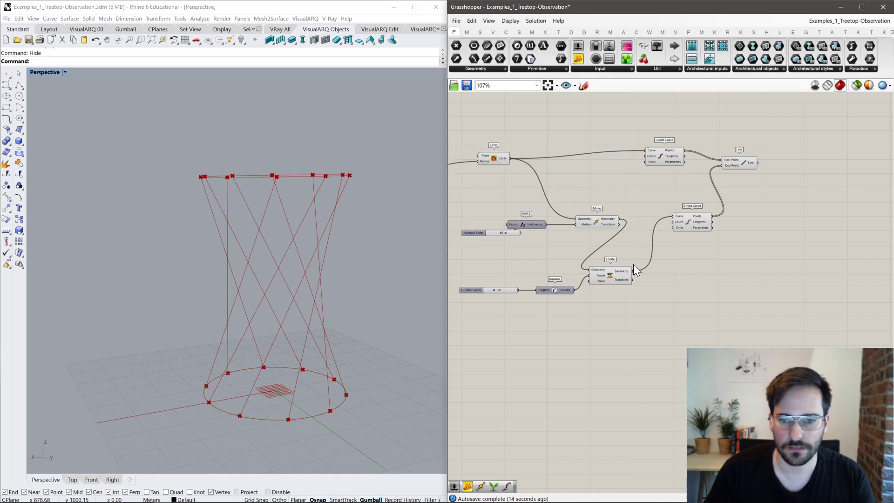
# Add a Shift List component and rewire the lower Divide Curve's Curve input directly to the Move's Geometry output, bypassing the Rotate.
pyautogui.doubleClick(701, 316)
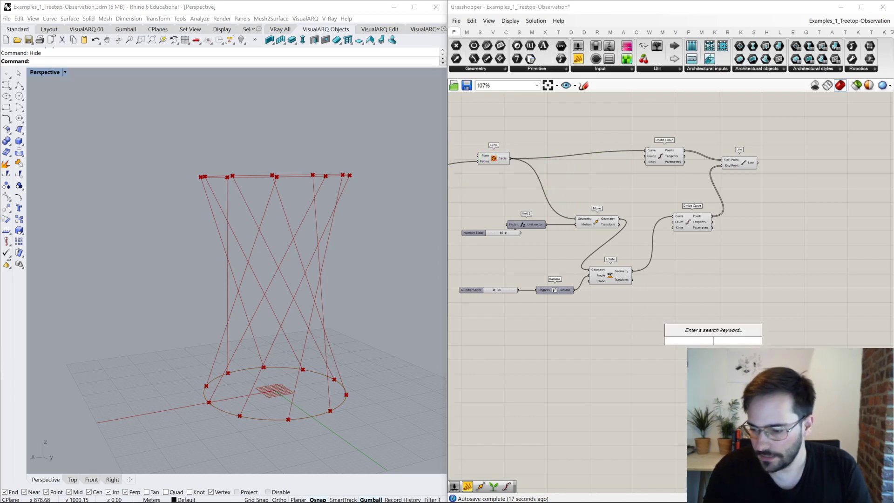
pyautogui.write('shi')
pyautogui.click(691, 317)
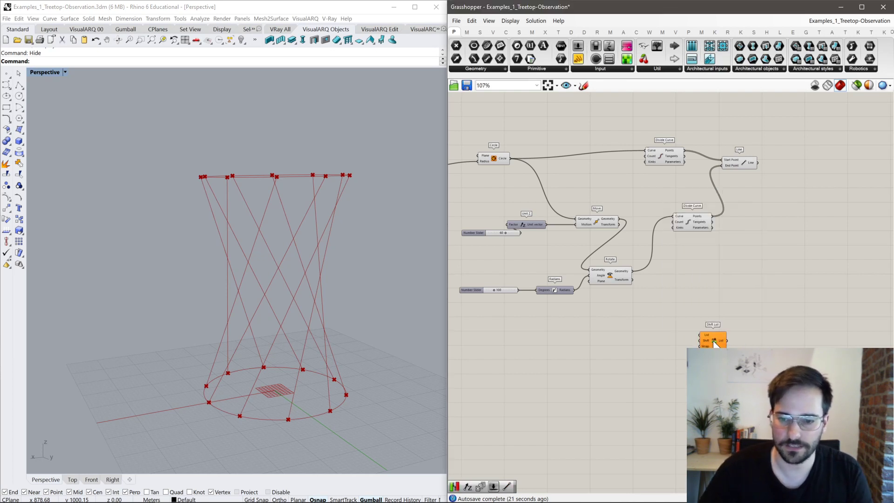
pyautogui.moveTo(698, 231); pyautogui.dragTo(627, 270)
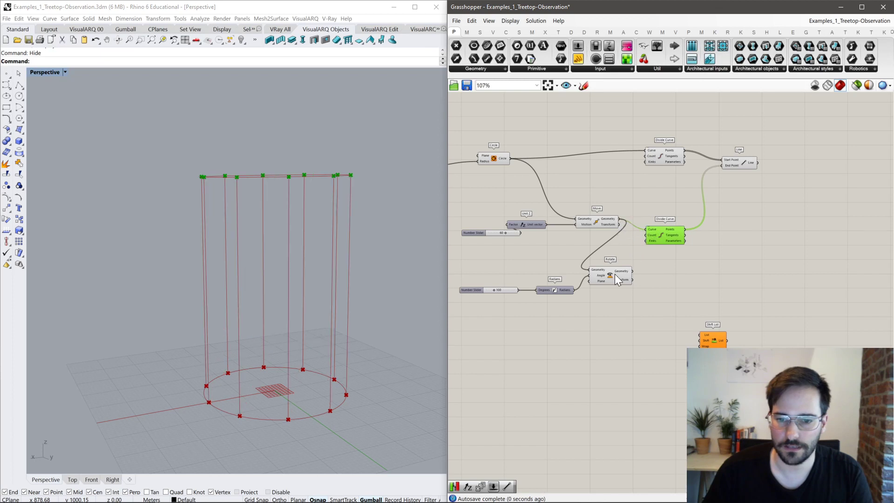
pyautogui.moveTo(724, 297); pyautogui.dragTo(640, 303, button='right')
# Place the Shift List between the lower Divide Curve and the Line, and connect the Divide Curve's Points output to its List input.
pyautogui.click(630, 350)
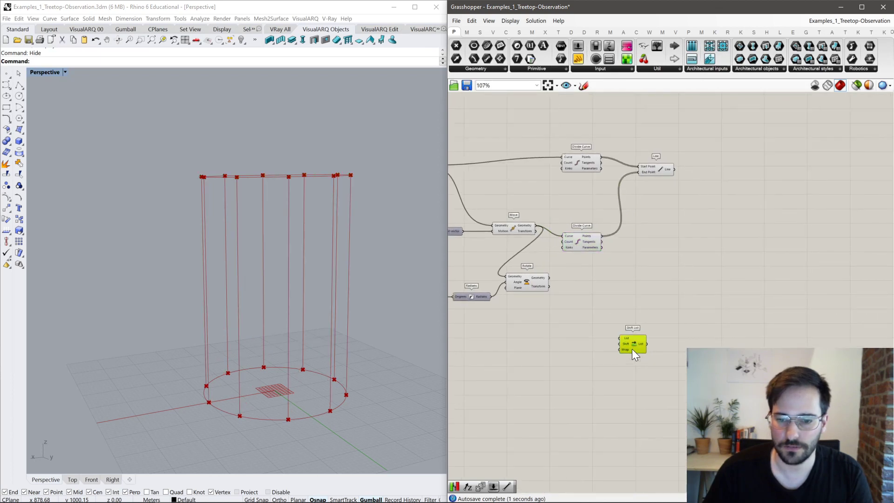
pyautogui.moveTo(655, 169); pyautogui.dragTo(745, 162)
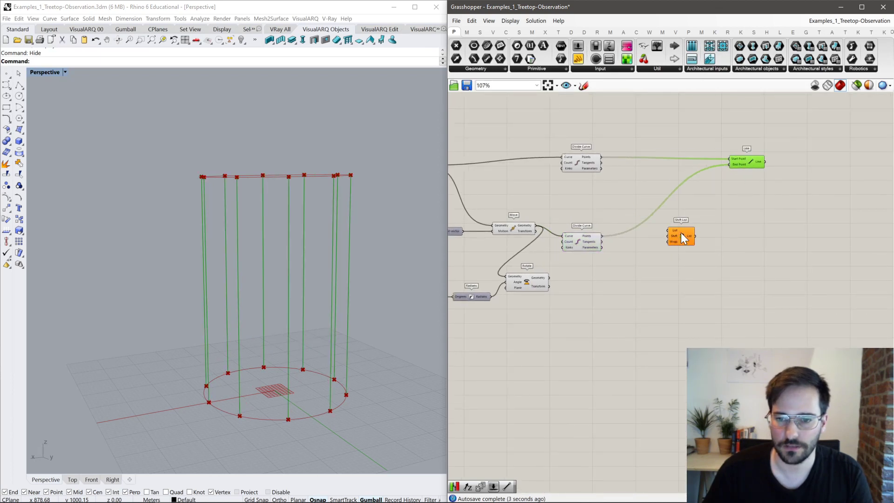
pyautogui.moveTo(678, 233); pyautogui.dragTo(669, 248)
pyautogui.moveTo(601, 236); pyautogui.dragTo(660, 245)
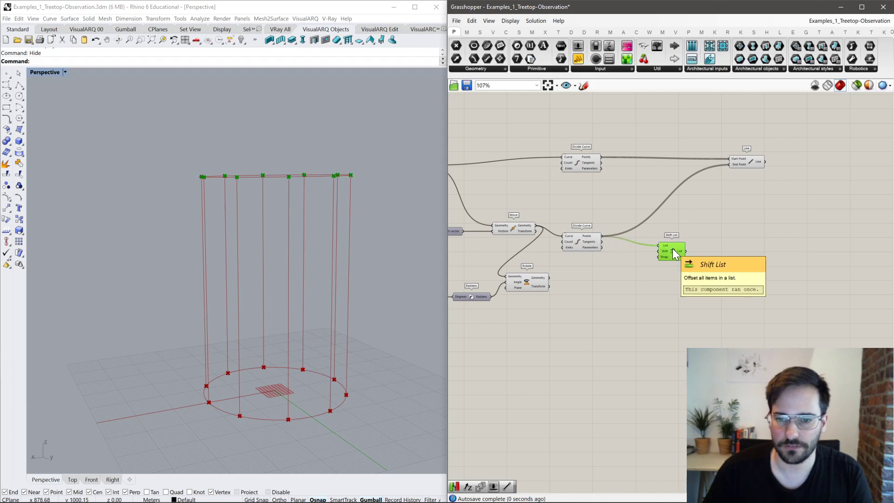
# Add a number slider with value 3 for the Shift List's Shift input and connect its List output to the Line's End Point.
pyautogui.scroll(2, 677, 255)
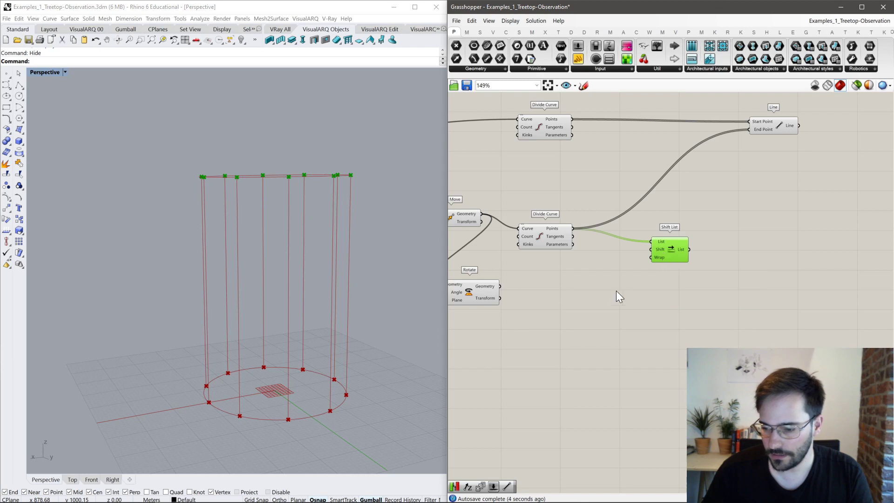
pyautogui.doubleClick(620, 309)
pyautogui.write('2')
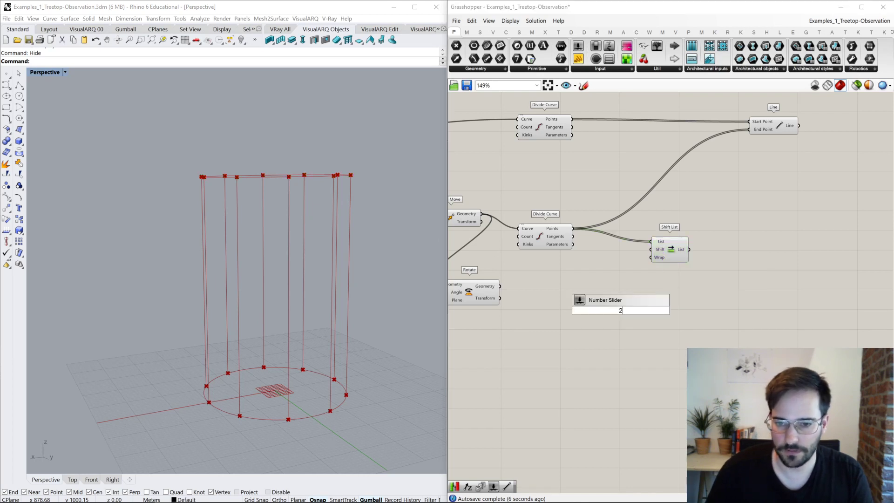
pyautogui.press('Return')
pyautogui.moveTo(687, 254); pyautogui.dragTo(749, 130)
pyautogui.moveTo(663, 288); pyautogui.dragTo(630, 310)
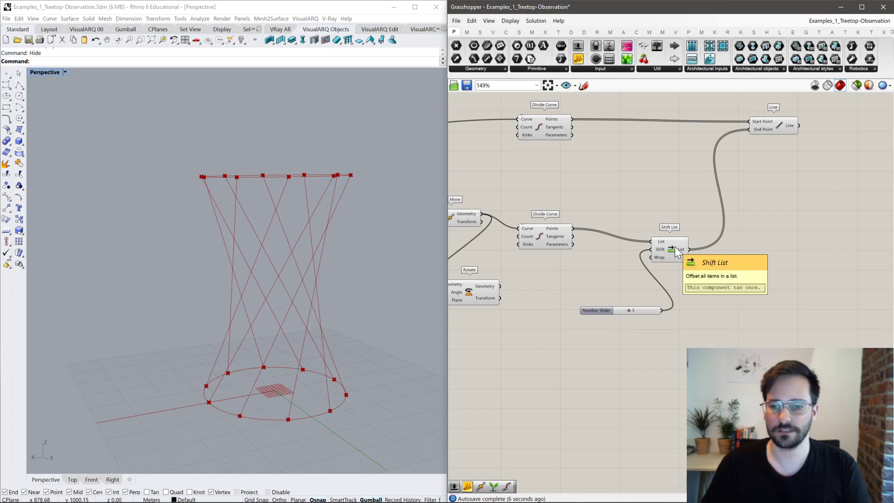
# Add a Panel connected to the Shift List's List output and examine the order of the shifted points.
pyautogui.moveTo(578, 58); pyautogui.dragTo(740, 295)
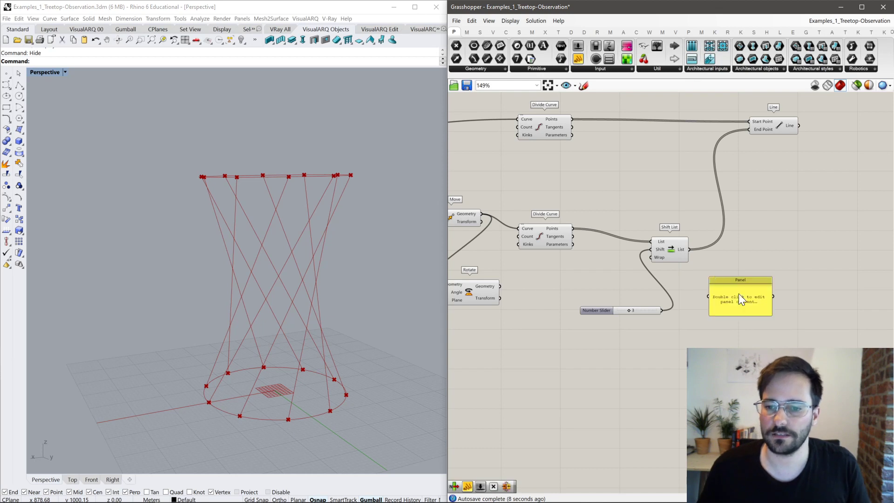
pyautogui.moveTo(689, 249); pyautogui.dragTo(760, 370)
pyautogui.moveTo(732, 305); pyautogui.dragTo(771, 211)
pyautogui.scroll(3, 770, 211)
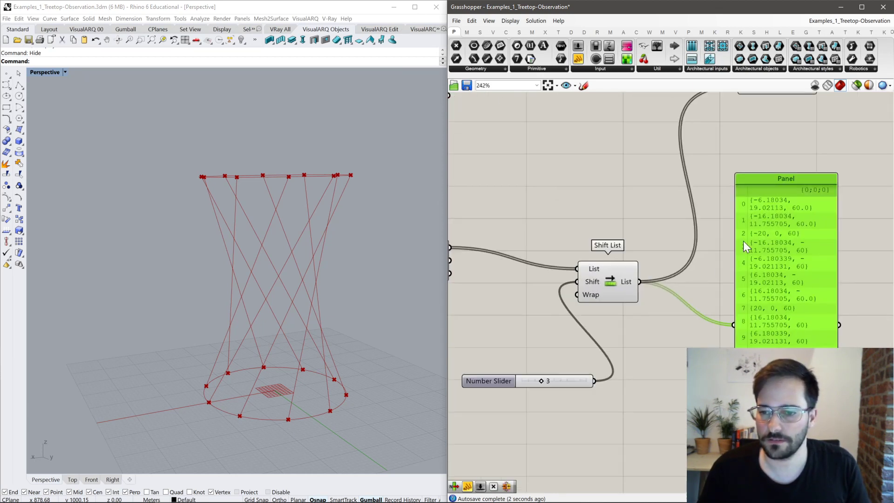
# Test the shift slider at 0 and 1, set it to 3, and place it beside the Shift List's Shift input.
pyautogui.moveTo(542, 379); pyautogui.dragTo(521, 385)
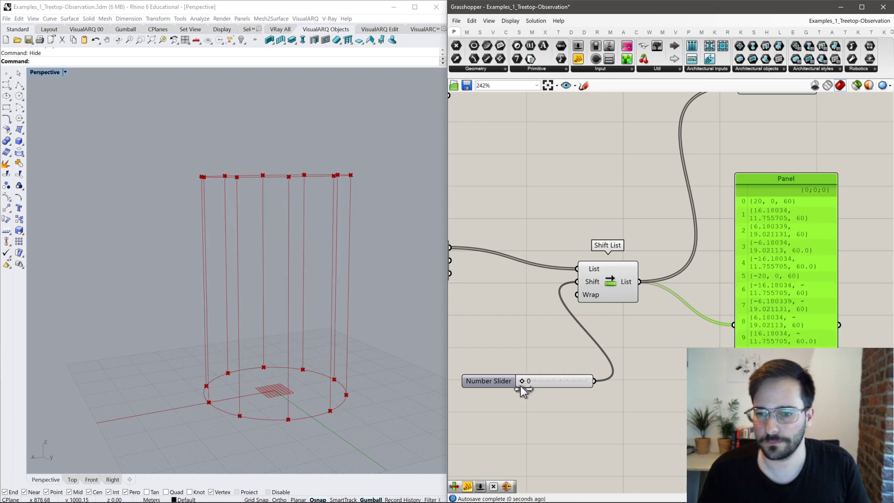
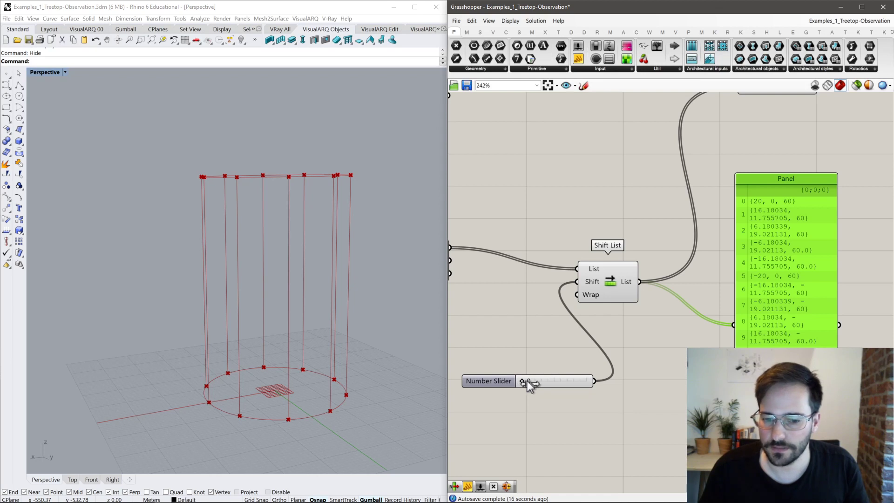
pyautogui.moveTo(526, 381); pyautogui.dragTo(528, 381)
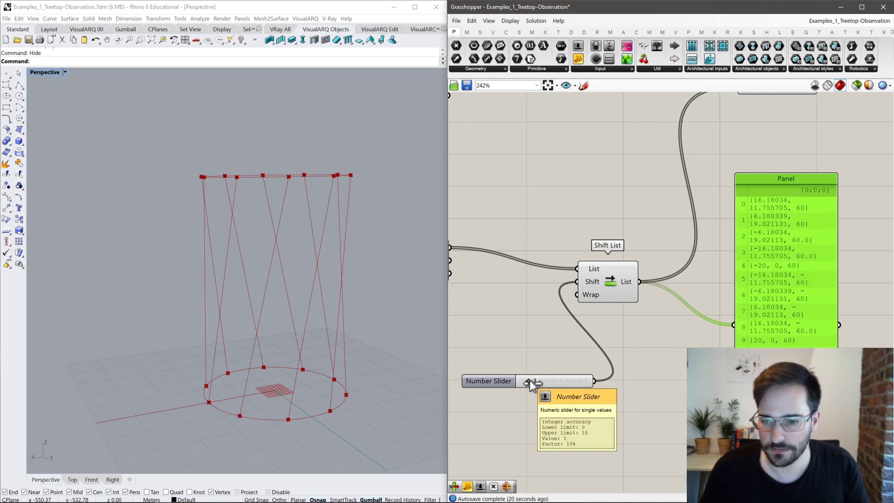
pyautogui.moveTo(530, 381); pyautogui.dragTo(531, 284)
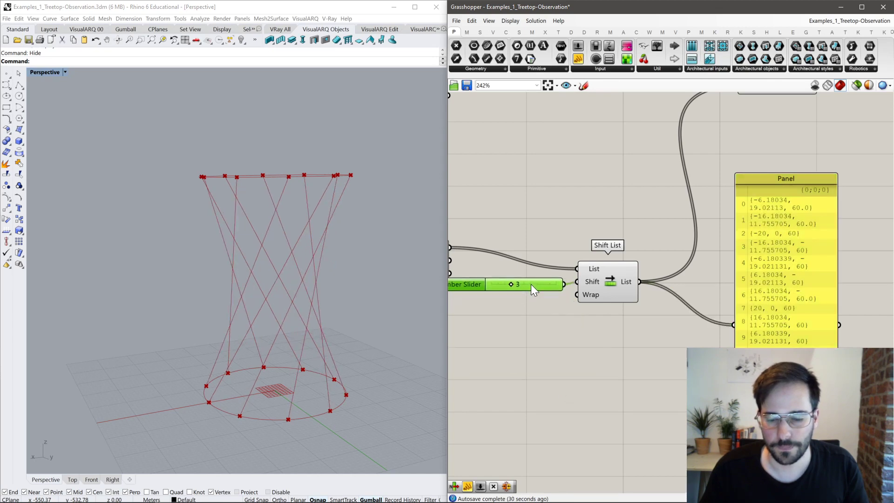
# Move the Shift List and its slider lower on the canvas and delete the Panel.
pyautogui.click(585, 318)
pyautogui.scroll(-3, 585, 317)
pyautogui.moveTo(614, 398); pyautogui.dragTo(548, 348)
pyautogui.moveTo(616, 376); pyautogui.dragTo(613, 408)
pyautogui.click(598, 340)
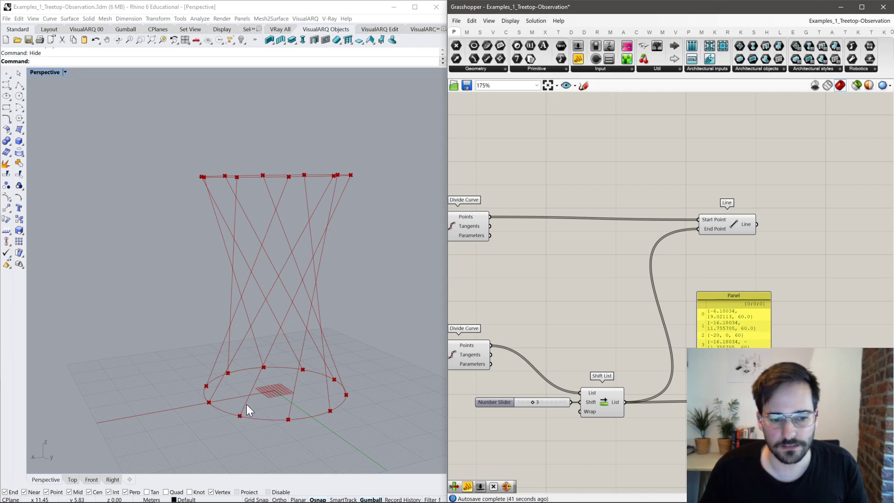
pyautogui.click(733, 321)
pyautogui.press('Delete')
# Add a second Line component below the existing one.
pyautogui.moveTo(749, 350); pyautogui.dragTo(674, 299, button='right')
pyautogui.doubleClick(676, 285)
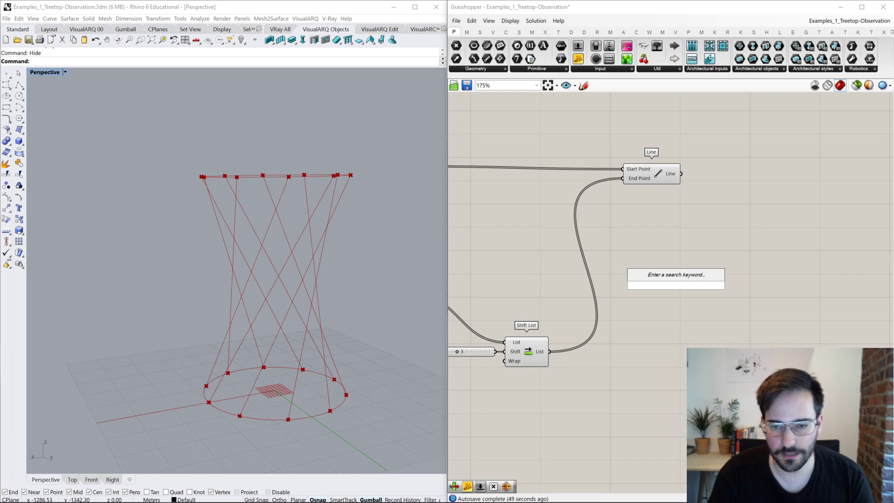
pyautogui.write('line')
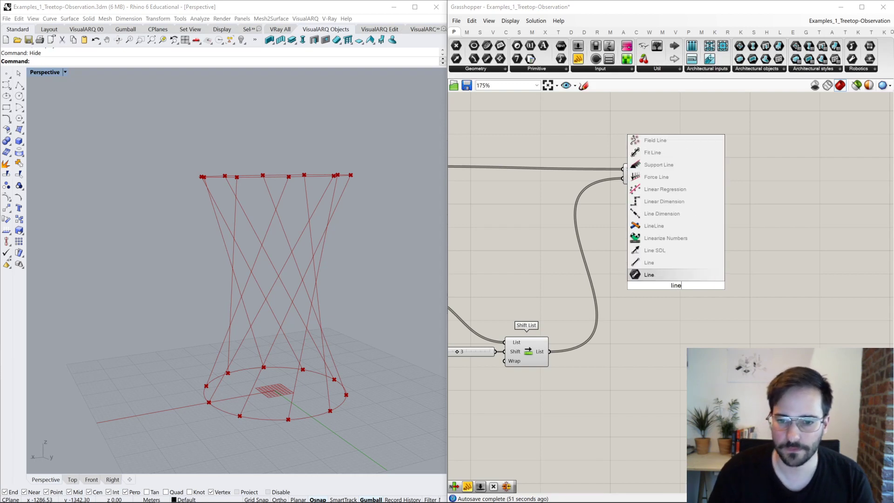
pyautogui.press('Return')
pyautogui.moveTo(676, 285); pyautogui.dragTo(737, 258, button='right')
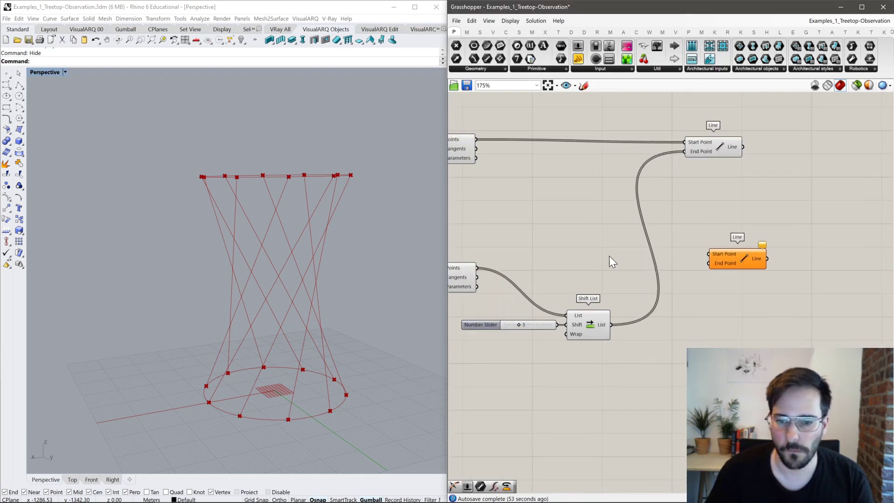
# Duplicate the Shift List together with its number slider directly below the originals.
pyautogui.click(464, 271)
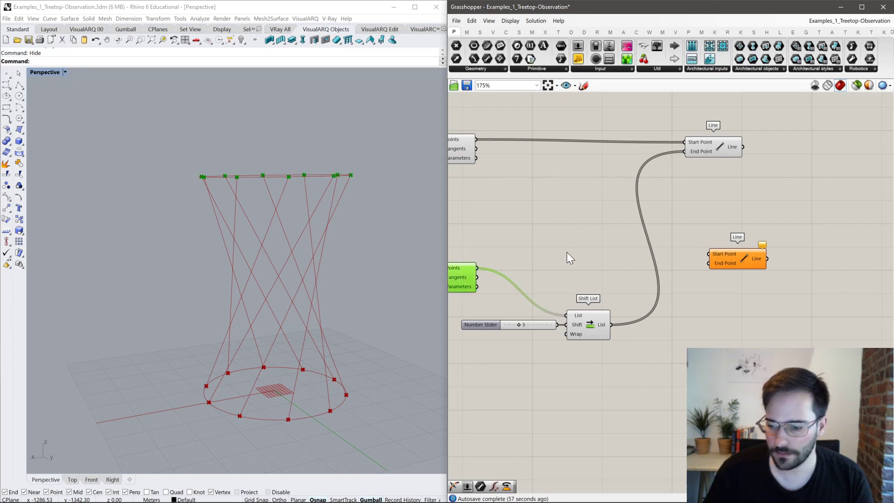
pyautogui.moveTo(575, 228); pyautogui.dragTo(607, 194, button='right')
pyautogui.moveTo(658, 281); pyautogui.dragTo(551, 237)
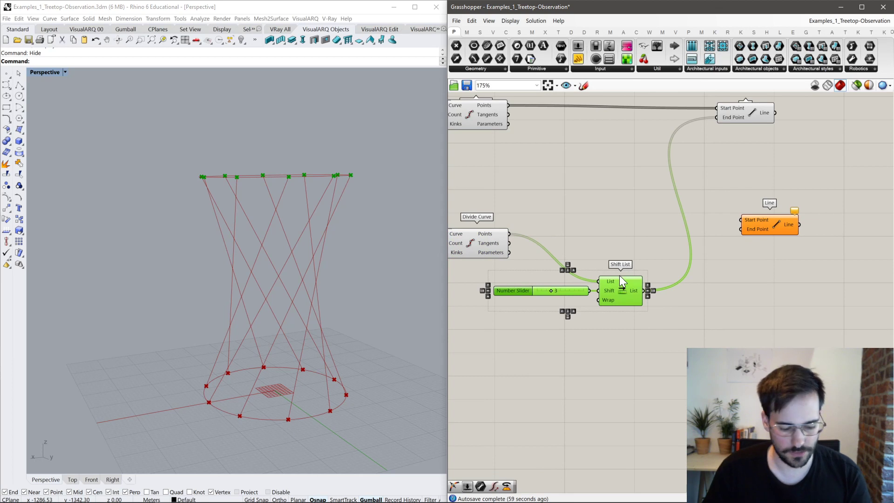
pyautogui.keyDown('alt'); pyautogui.moveTo(626, 289); pyautogui.dragTo(593, 397); pyautogui.keyUp('alt')
pyautogui.click(594, 397)
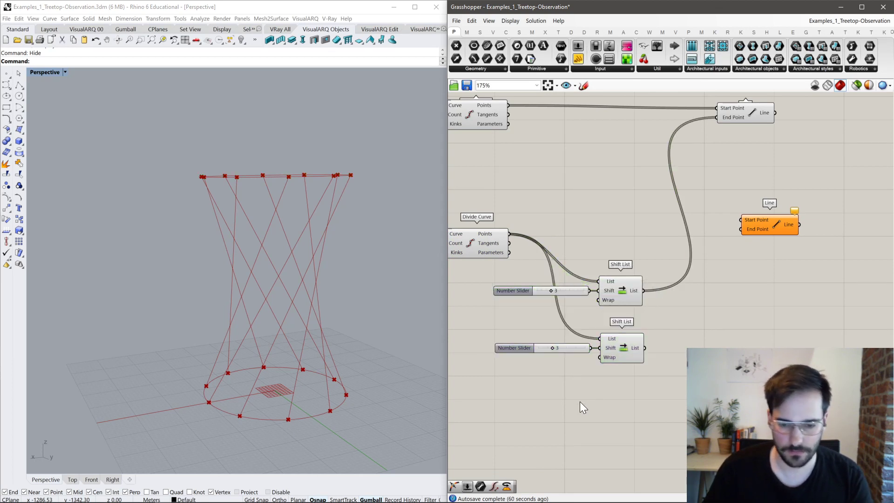
# Add a Negative component, feed it from the duplicated slider, and connect its Result to the lower Shift List's Shift input.
pyautogui.doubleClick(576, 400)
pyautogui.write('neg')
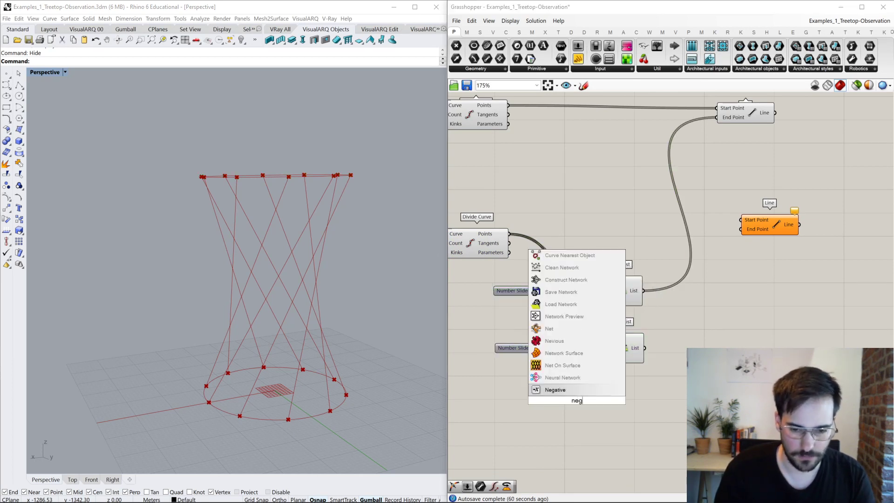
pyautogui.press('Return')
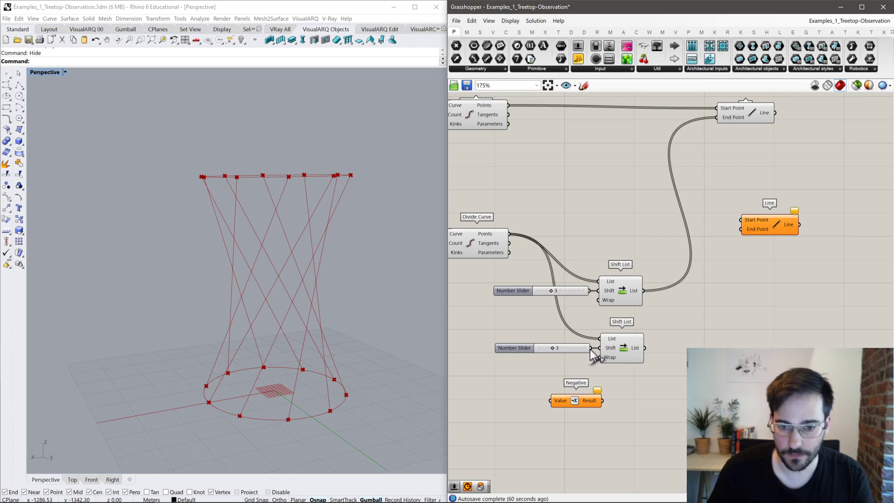
pyautogui.moveTo(551, 400); pyautogui.dragTo(602, 401)
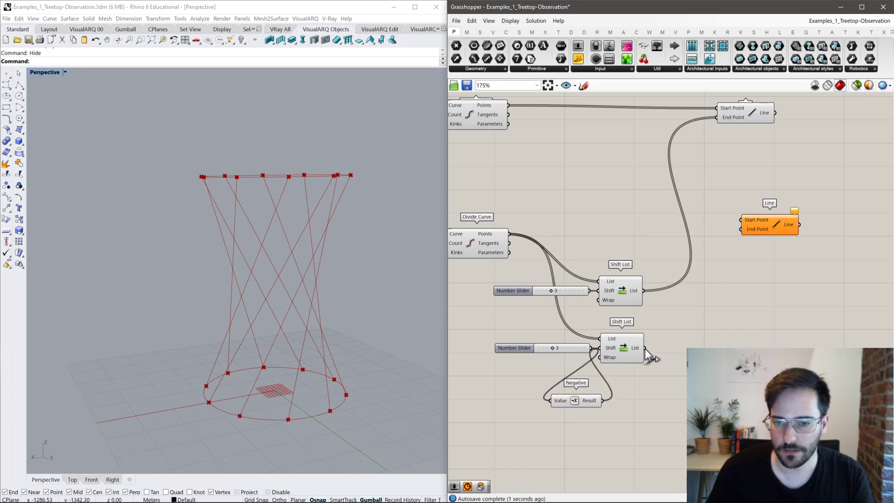
# Connect the lower Shift List to the second Line's End Point and the base circle's division points to its Start Point, and compare both line sets.
pyautogui.moveTo(644, 348); pyautogui.dragTo(510, 106)
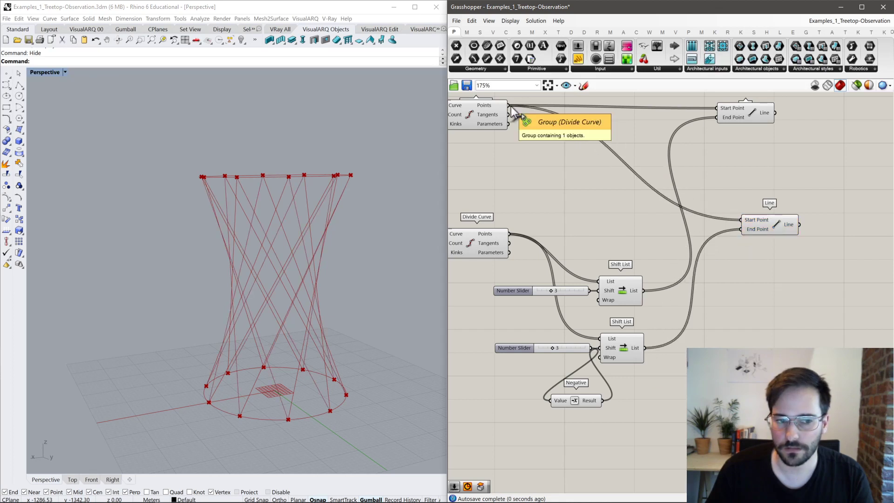
pyautogui.click(775, 223)
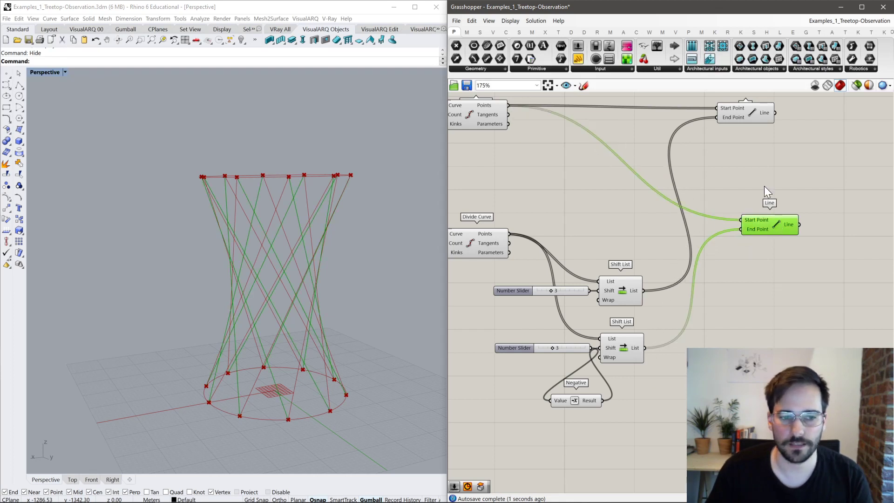
pyautogui.keyDown('shift'); pyautogui.click(750, 108); pyautogui.keyUp('shift')
pyautogui.click(753, 132)
pyautogui.click(750, 108)
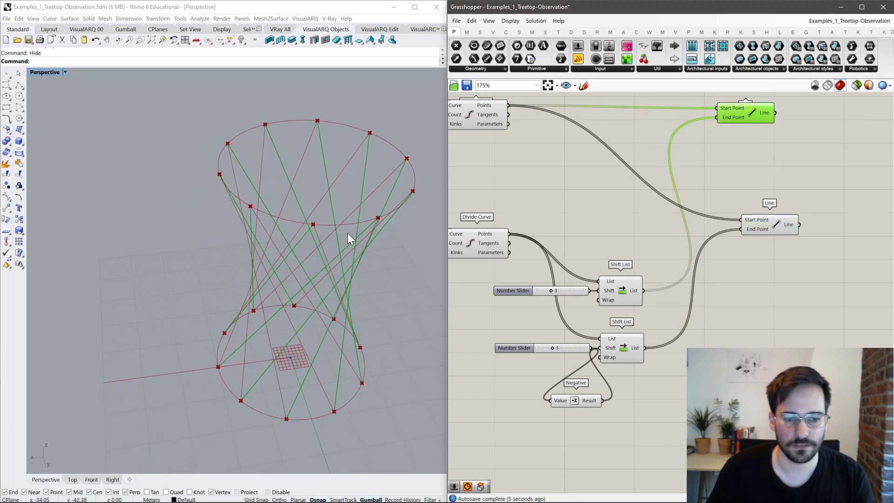
# Highlight the second line set for inspection, and place its Line component directly below the first one.
pyautogui.click(769, 221)
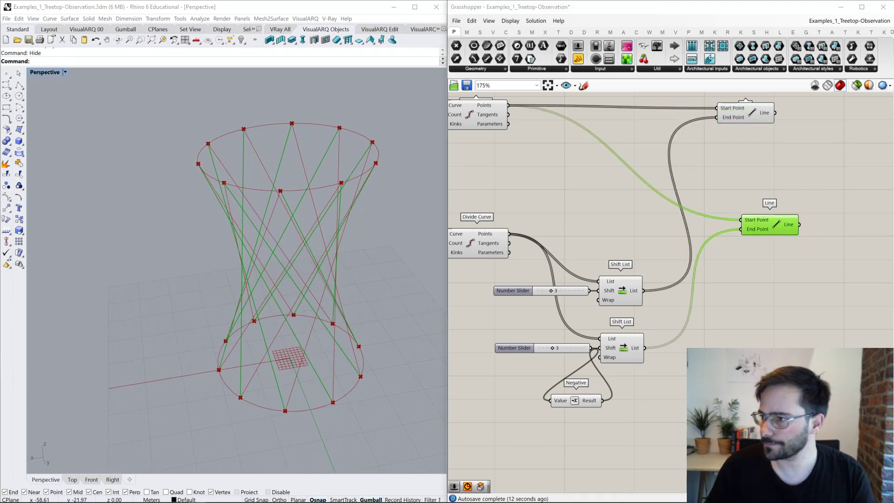
pyautogui.click(577, 258)
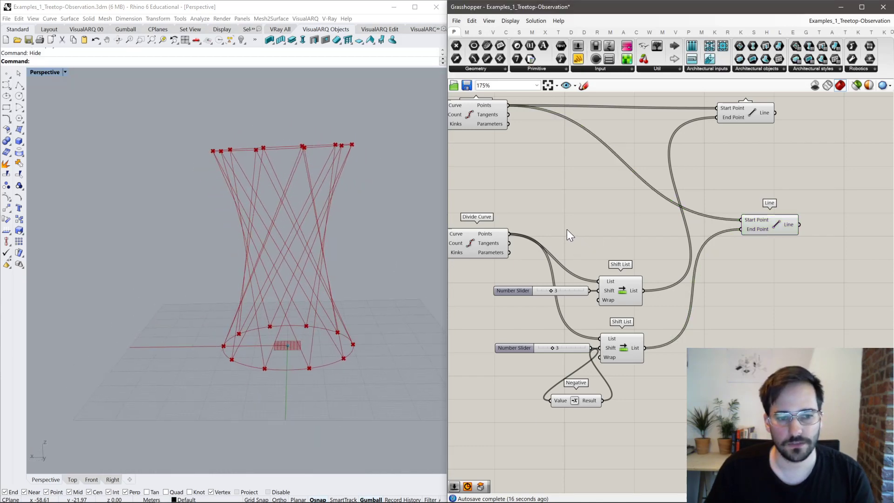
pyautogui.moveTo(768, 120); pyautogui.dragTo(574, 141, button='right')
pyautogui.click(599, 147)
pyautogui.moveTo(573, 239); pyautogui.dragTo(578, 184)
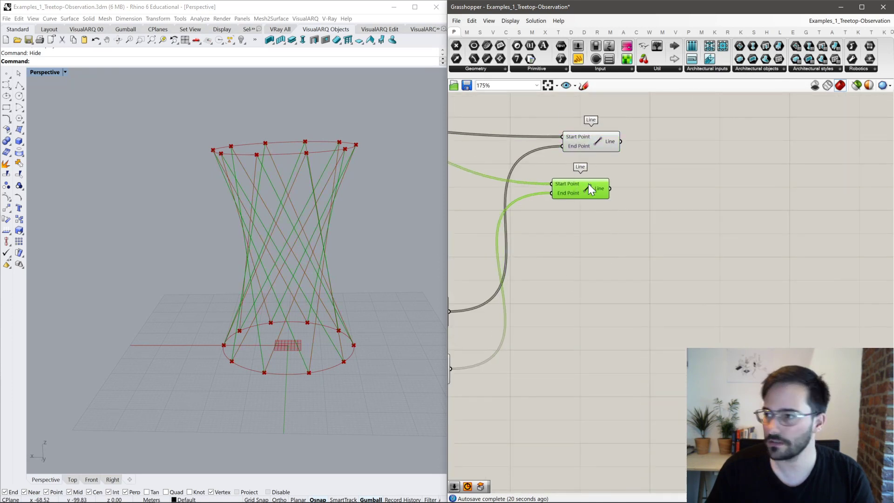
# Add a Karamba3D Line-Line Intersection component beside the two Line components.
pyautogui.doubleClick(699, 161)
pyautogui.write('inter')
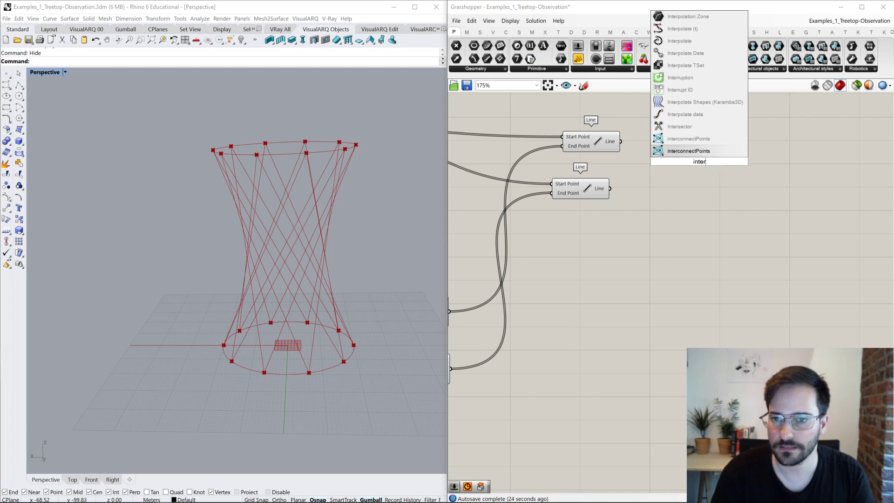
pyautogui.press('BackSpace')
pyautogui.write('rsec')
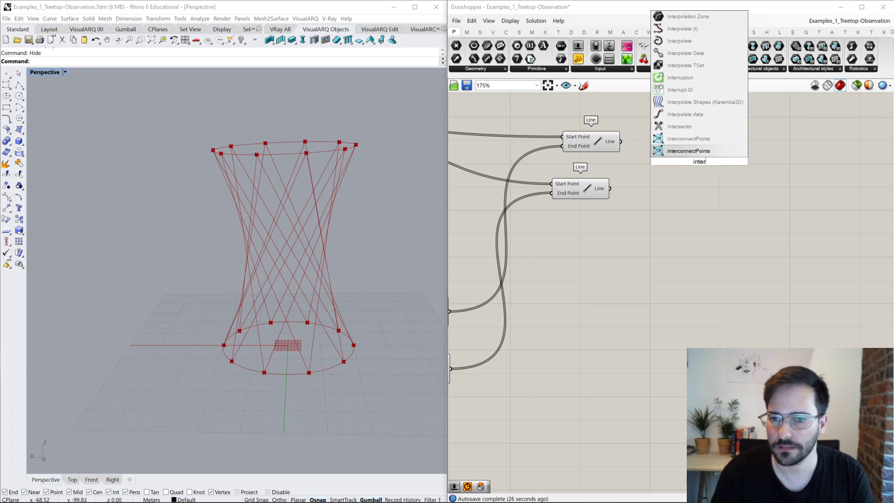
pyautogui.write('ti')
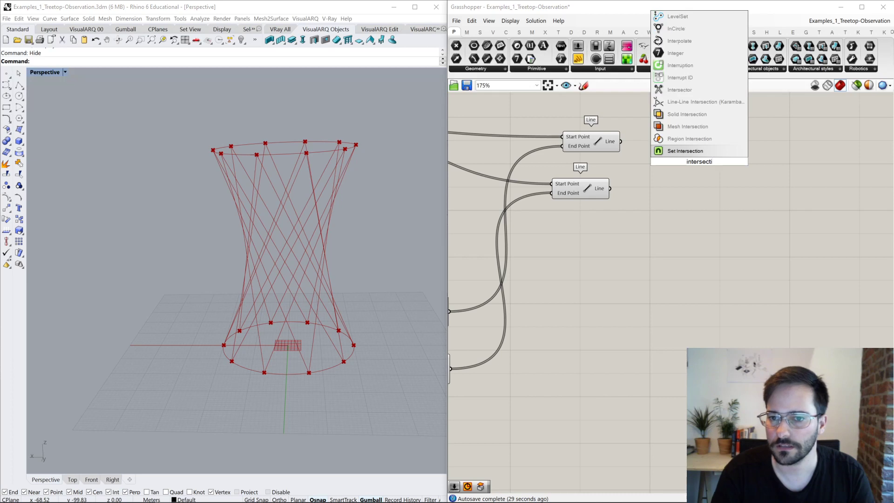
pyautogui.click(689, 102)
pyautogui.moveTo(700, 156); pyautogui.dragTo(733, 157)
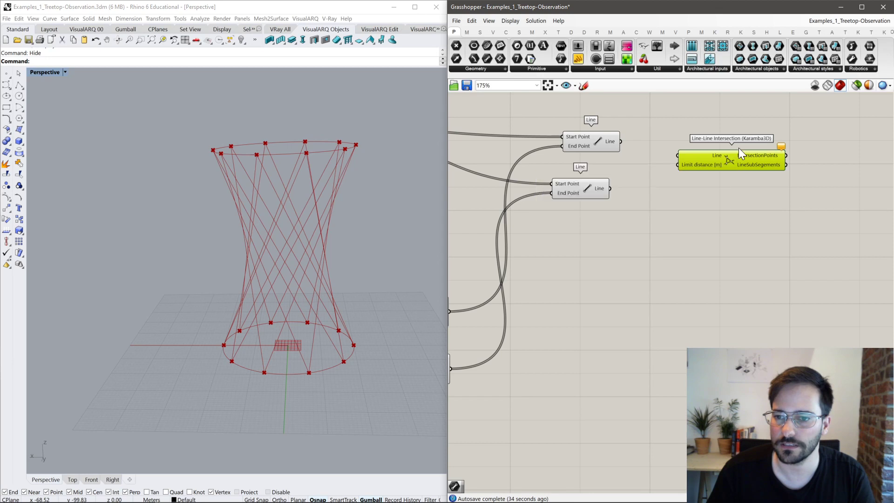
# Connect both Line outputs to the Line-Line Intersection's Line input and align the component with the upper Line.
pyautogui.moveTo(671, 158); pyautogui.dragTo(676, 157)
pyautogui.keyDown('shift'); pyautogui.moveTo(613, 188); pyautogui.dragTo(610, 189); pyautogui.keyUp('shift')
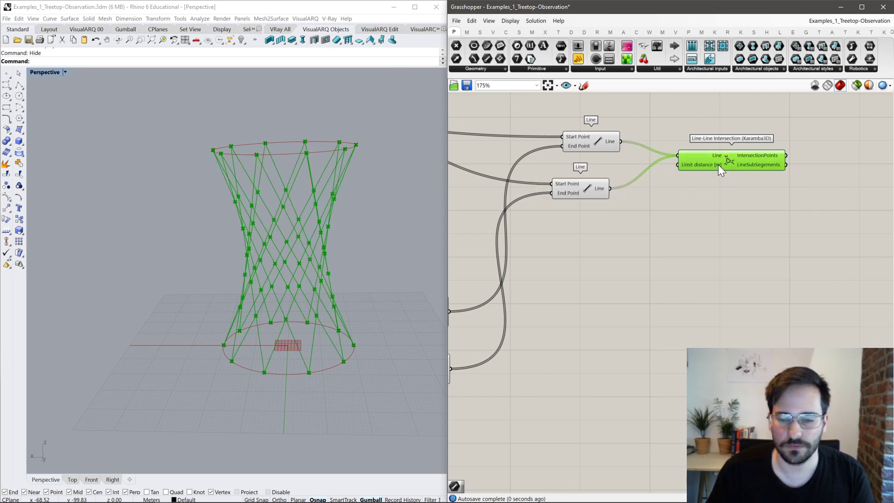
pyautogui.moveTo(714, 169); pyautogui.dragTo(717, 156)
pyautogui.click(736, 133)
pyautogui.click(744, 141)
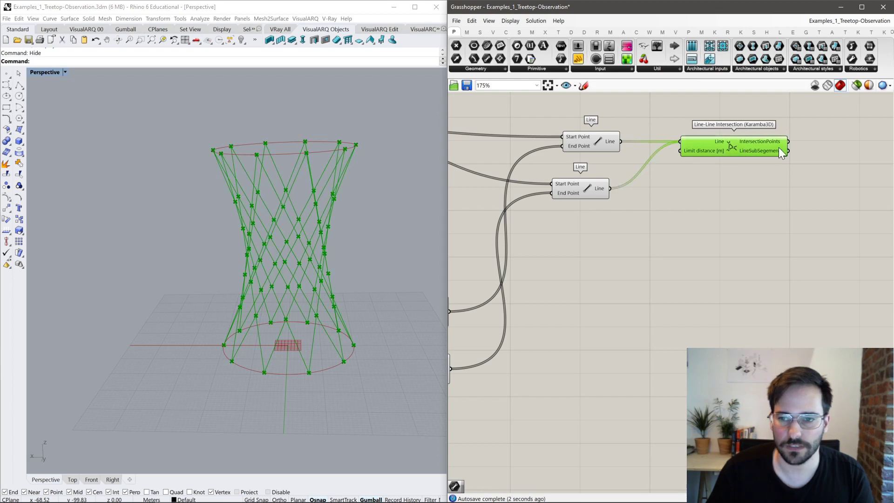
pyautogui.moveTo(778, 141); pyautogui.dragTo(619, 173, button='right')
pyautogui.click(690, 194)
pyautogui.write('Line')
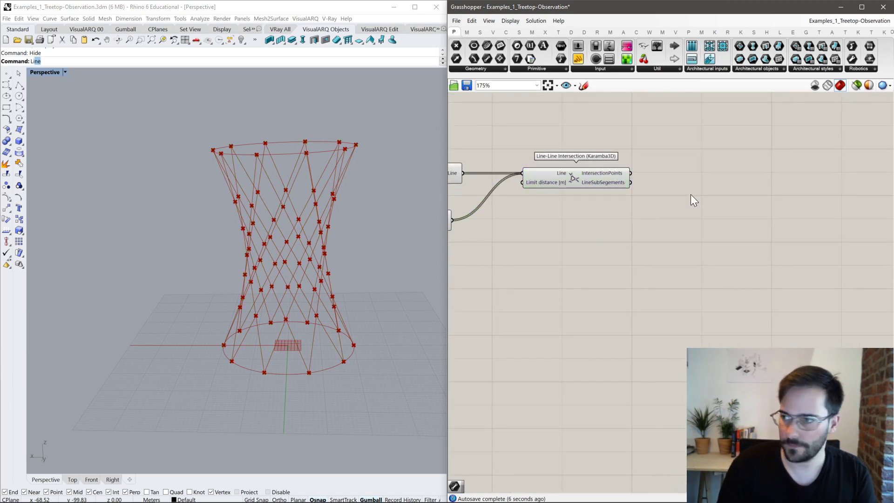
pyautogui.press('Return')
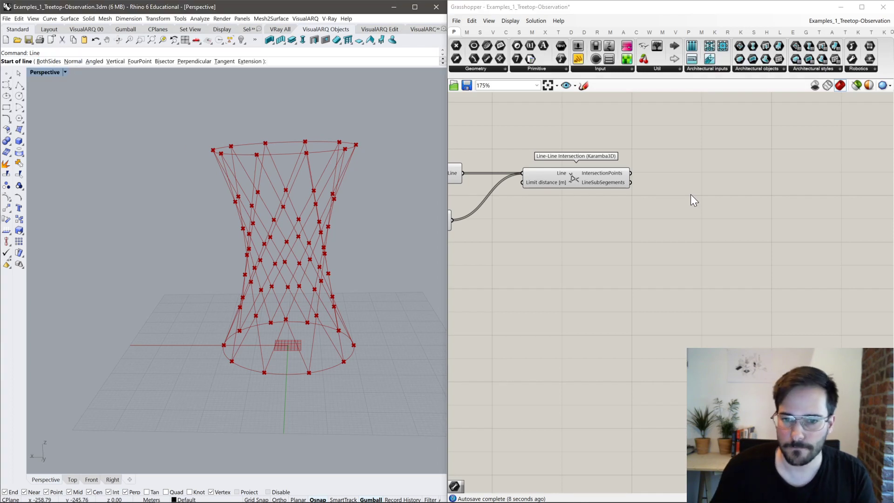
# Try collecting the intersection's LineSubSegments output in a Line parameter, and delete that parameter.
pyautogui.doubleClick(676, 239)
pyautogui.write('lin')
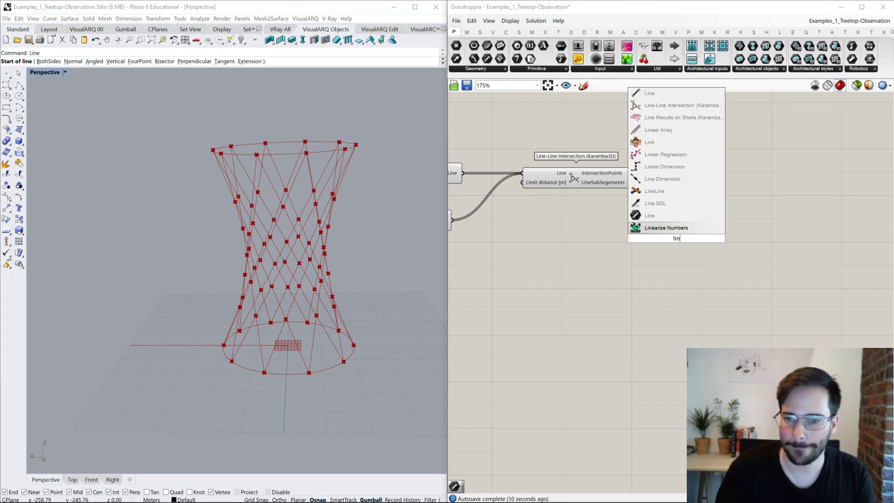
pyautogui.press('Up')
pyautogui.press('Return')
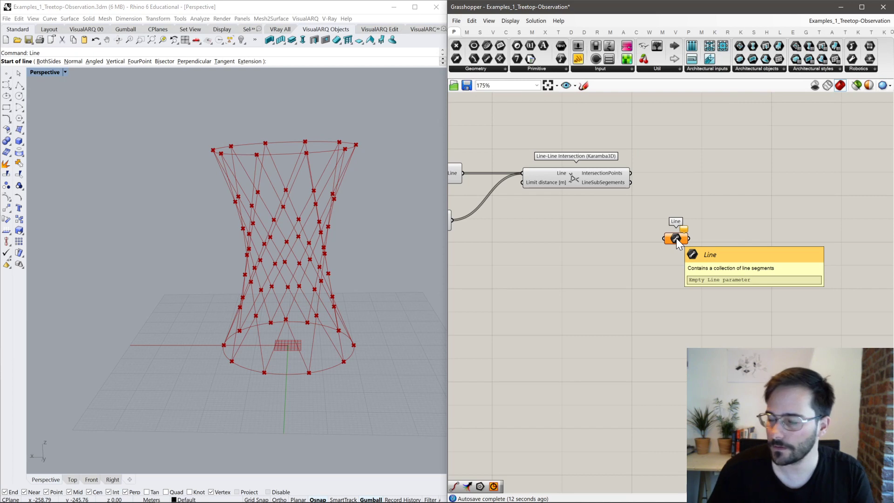
pyautogui.moveTo(664, 238); pyautogui.dragTo(626, 181)
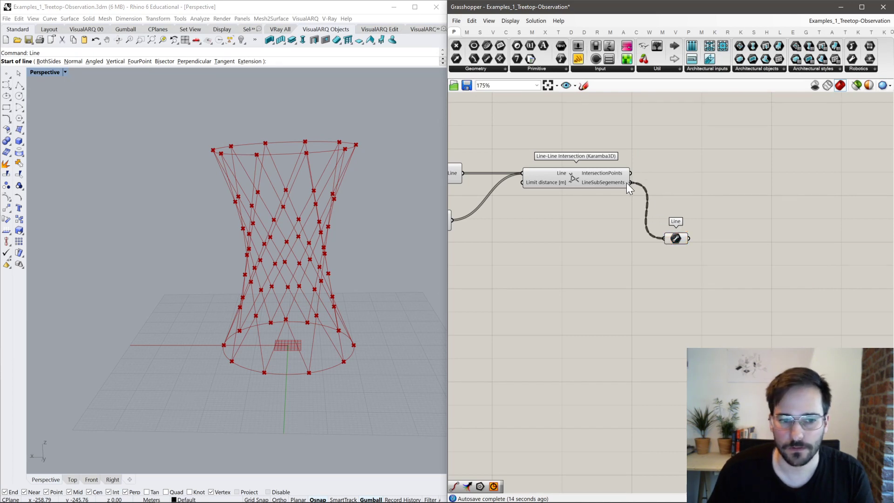
pyautogui.moveTo(681, 228); pyautogui.dragTo(680, 200)
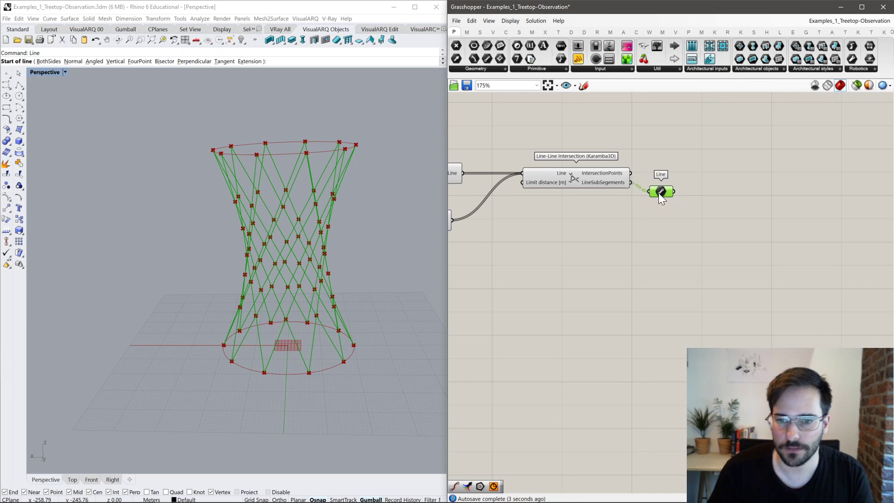
pyautogui.press('Delete')
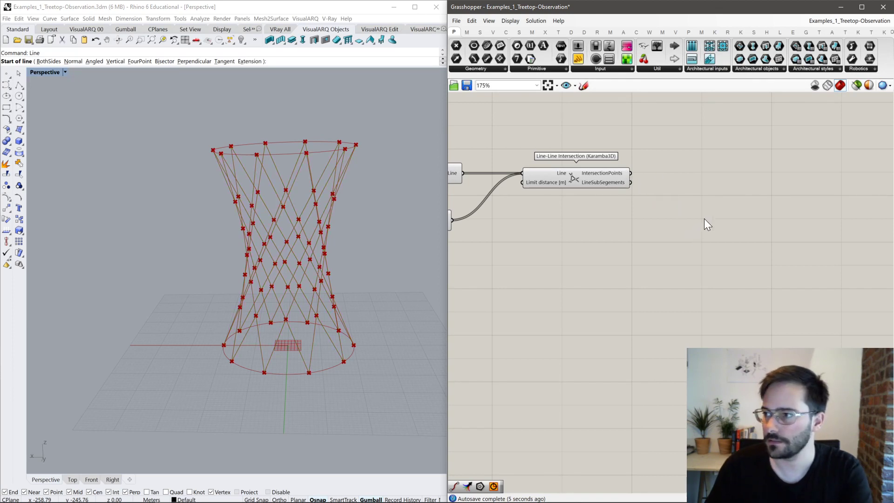
# Add a Line parameter fed by the intersection's LineSubSegments output, and cancel the pending Line command in Rhino.
pyautogui.doubleClick(717, 171)
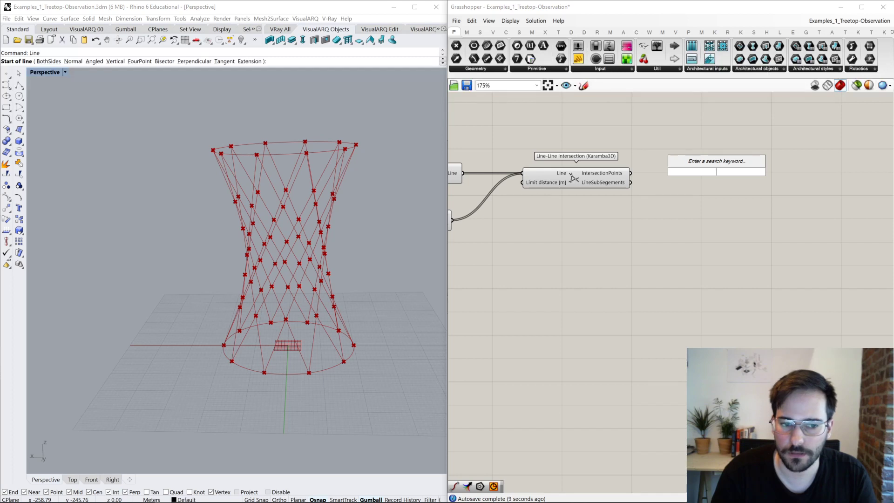
pyautogui.click(607, 176)
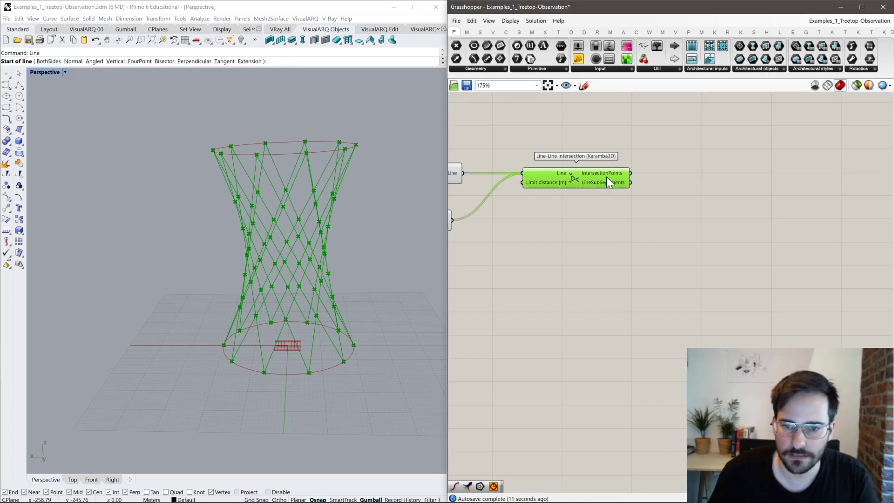
pyautogui.click(652, 244)
pyautogui.doubleClick(652, 243)
pyautogui.write('line')
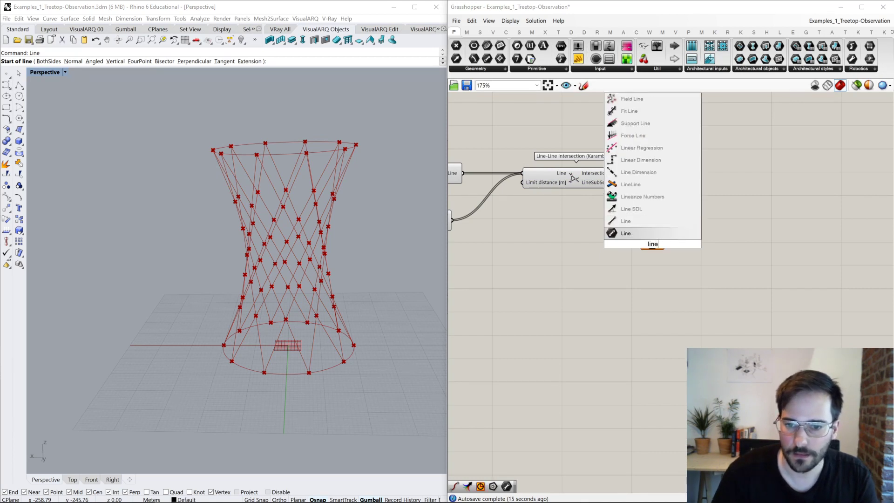
pyautogui.press('Return')
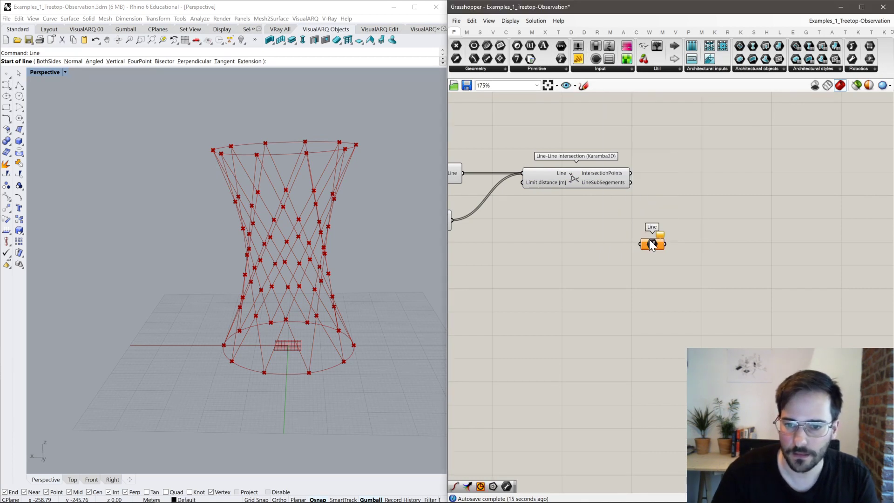
pyautogui.moveTo(631, 182); pyautogui.dragTo(678, 223)
pyautogui.doubleClick(767, 201)
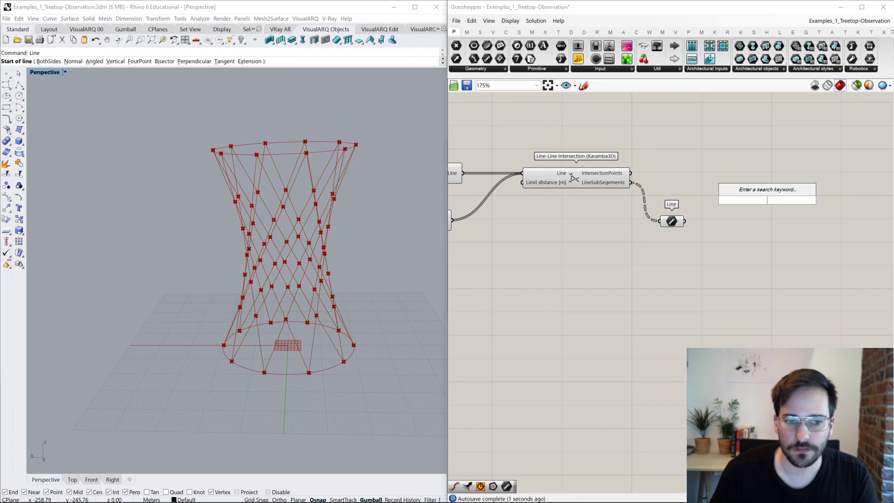
pyautogui.click(690, 151)
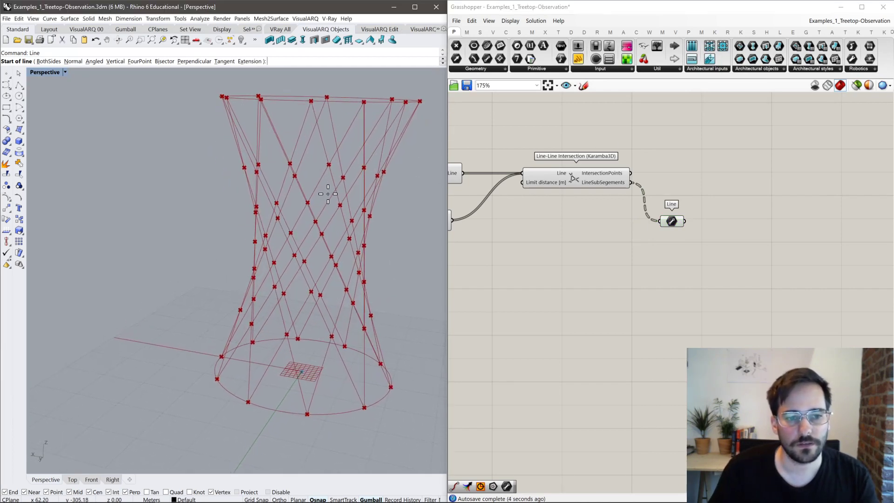
pyautogui.press('Escape')
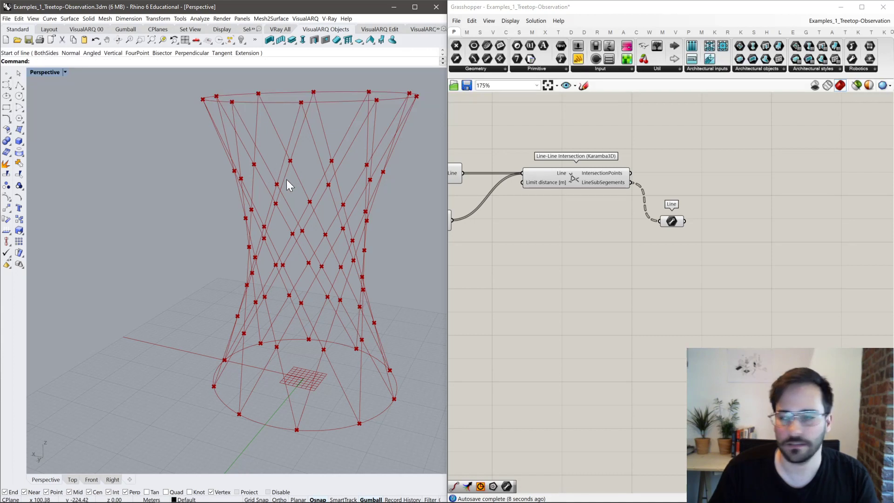
# Add a Point On Curve component, connect the Line parameter to it, and place it just beside that parameter.
pyautogui.doubleClick(812, 160)
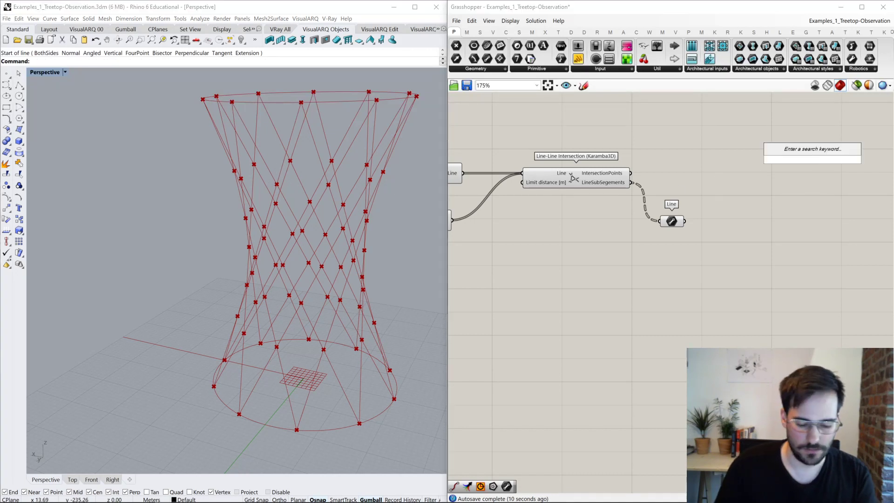
pyautogui.write('point')
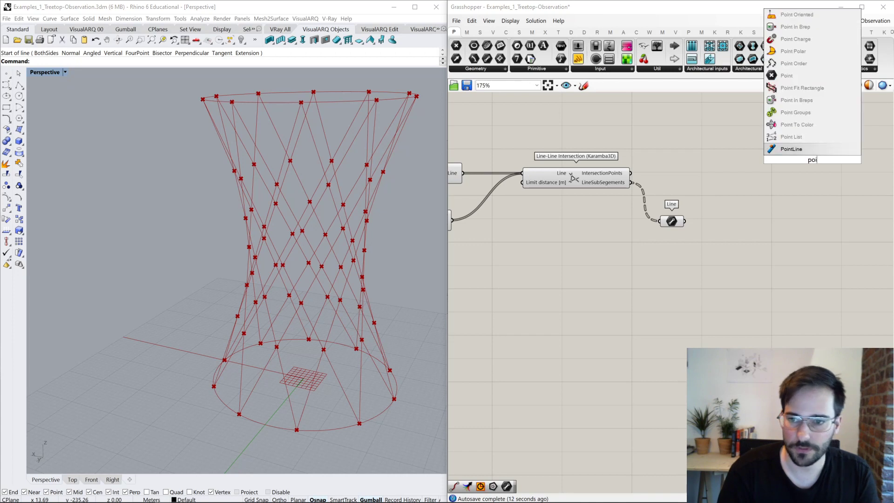
pyautogui.press('BackSpace')
pyautogui.press('BackSpace')
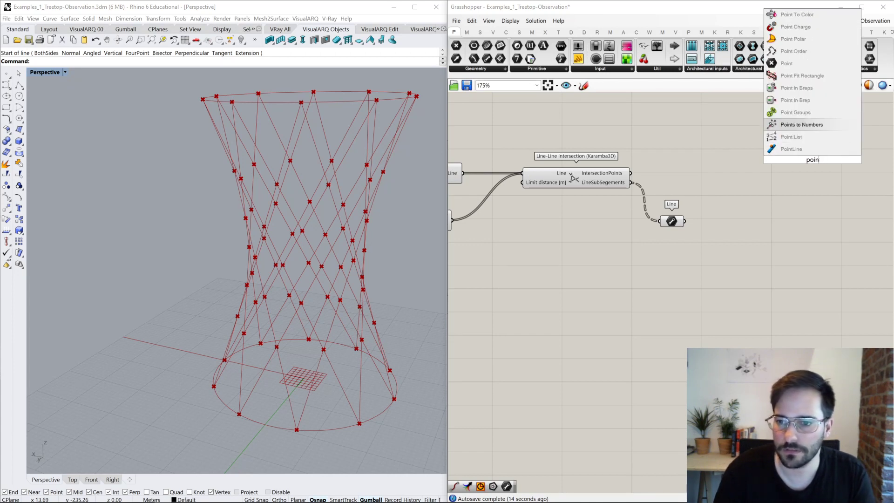
pyautogui.write('nt on cu')
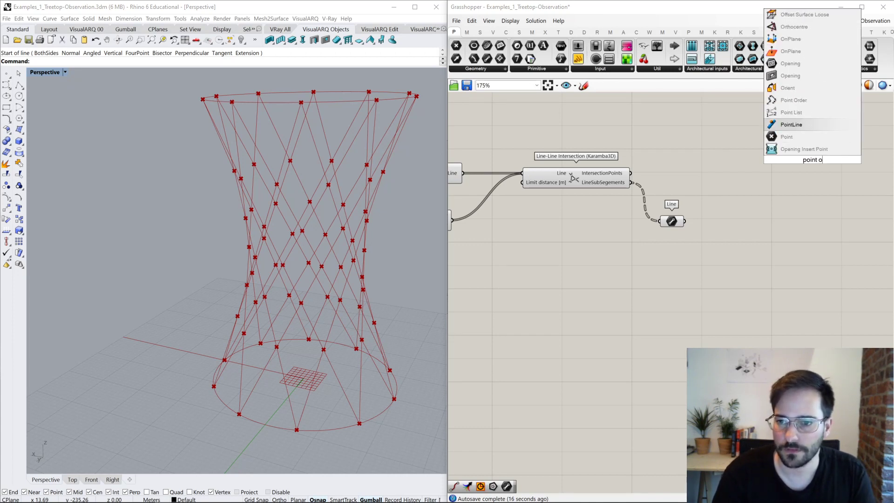
pyautogui.press('Down')
pyautogui.press('Down')
pyautogui.press('Return')
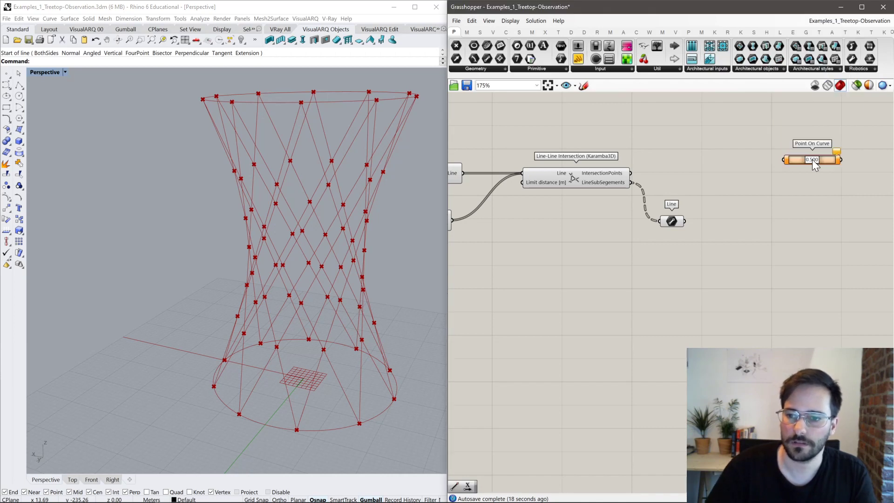
pyautogui.moveTo(784, 159); pyautogui.dragTo(684, 221)
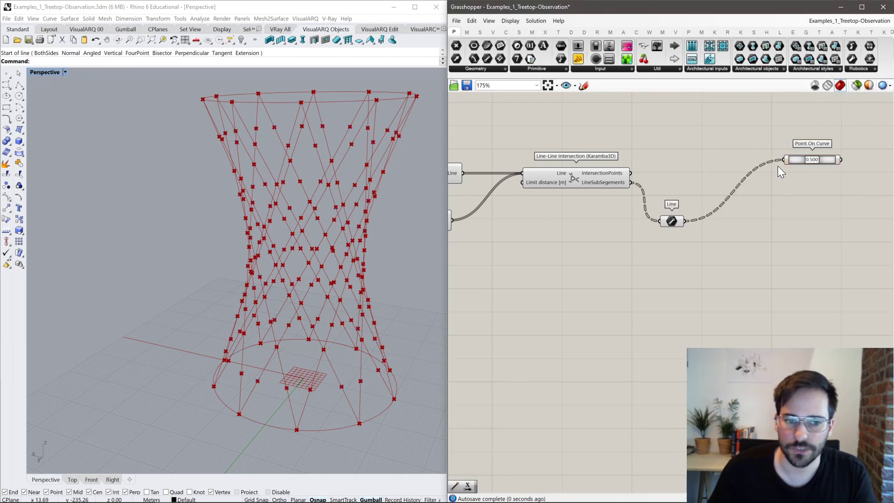
pyautogui.moveTo(778, 167); pyautogui.dragTo(714, 220)
# Turn off the preview of the Line-Line Intersection component and the Line parameter.
pyautogui.moveTo(662, 127); pyautogui.dragTo(577, 223)
pyautogui.press('space')
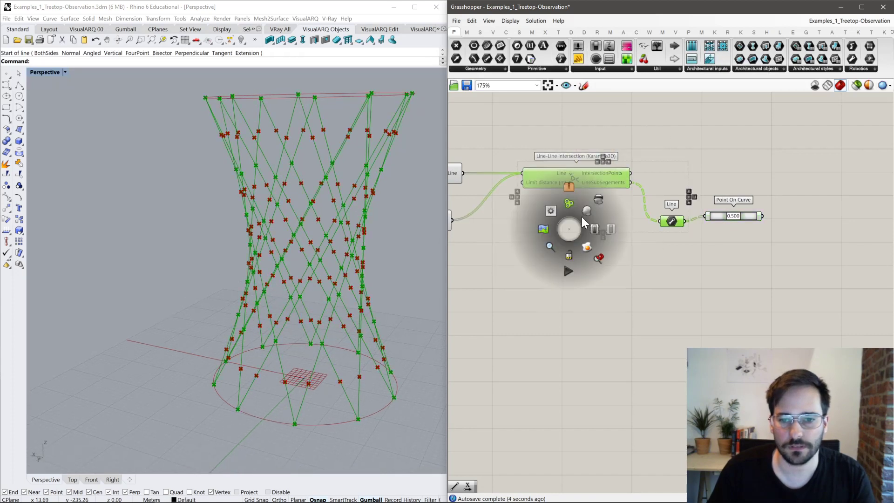
pyautogui.click(595, 205)
pyautogui.click(657, 172)
# Duplicate the Point On Curve component and wire the pair to the Start Point and End Point of a new Line component.
pyautogui.moveTo(725, 216); pyautogui.dragTo(728, 236)
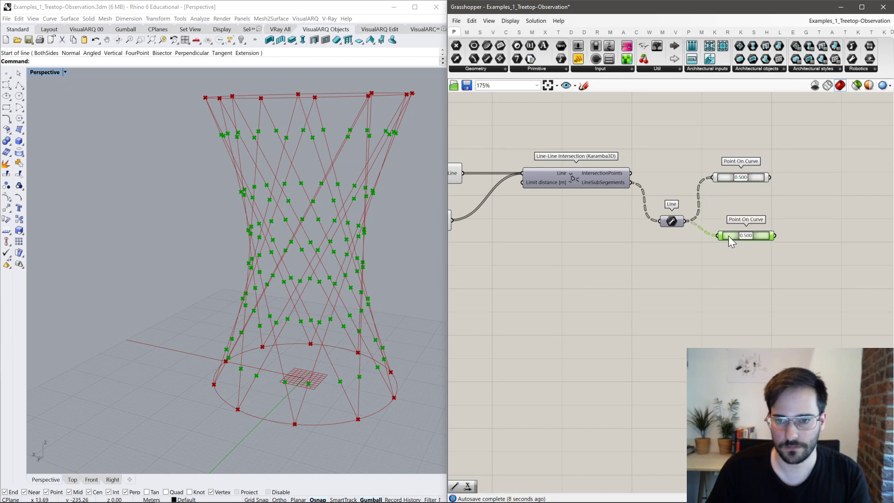
pyautogui.doubleClick(811, 210)
pyautogui.write('line')
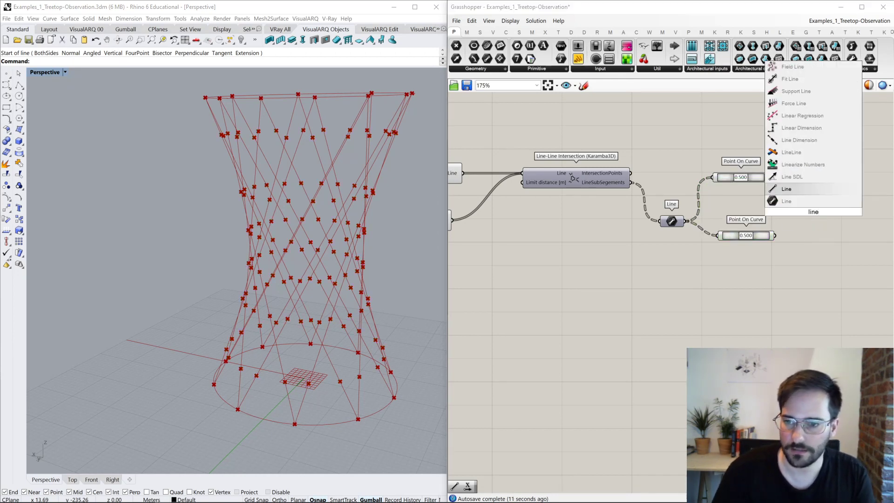
pyautogui.press('Return')
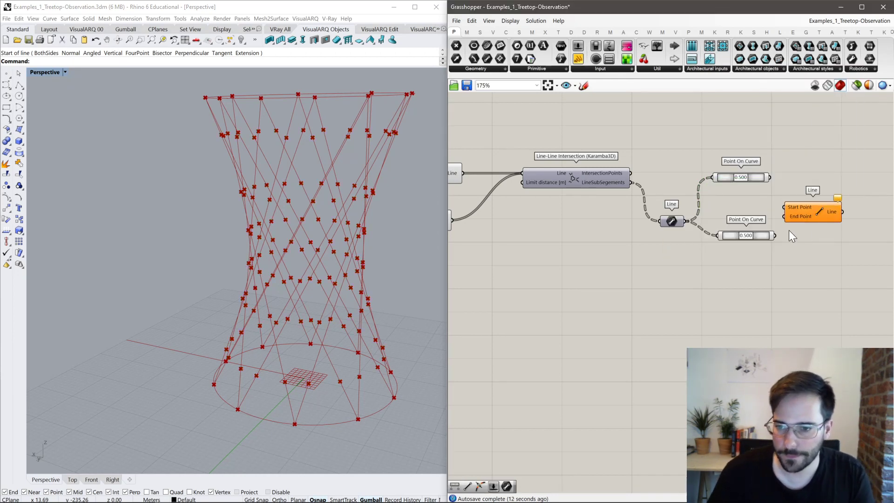
pyautogui.moveTo(784, 207); pyautogui.dragTo(769, 176)
# Turn off the preview of all upstream components, from the circles through to the Line-Line Intersection.
pyautogui.scroll(1, 777, 232)
pyautogui.scroll(-6, 763, 257)
pyautogui.moveTo(723, 362); pyautogui.dragTo(509, 187)
pyautogui.middleClick(536, 201)
pyautogui.click(563, 179)
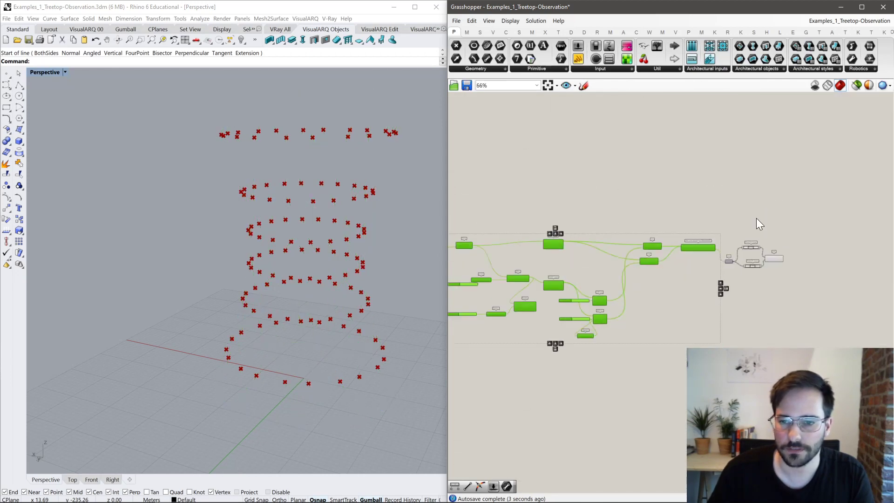
# Set the lower Point On Curve to 0.167 and the upper one to 0.891.
pyautogui.scroll(10, 768, 251)
pyautogui.moveTo(663, 298); pyautogui.dragTo(638, 303)
pyautogui.moveTo(657, 170); pyautogui.dragTo(686, 172)
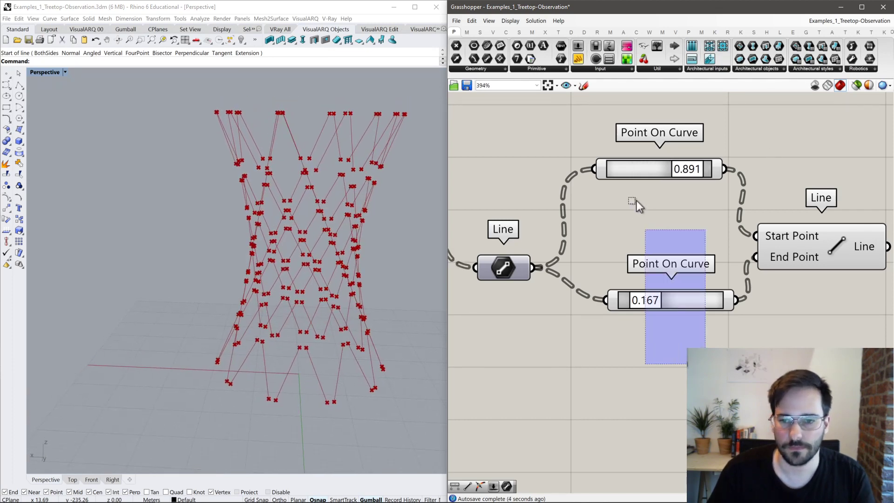
# Turn off the preview of both Point On Curve components and select the Line component they feed.
pyautogui.moveTo(643, 222); pyautogui.dragTo(661, 186)
pyautogui.middleClick(663, 188)
pyautogui.click(663, 175)
pyautogui.click(780, 194)
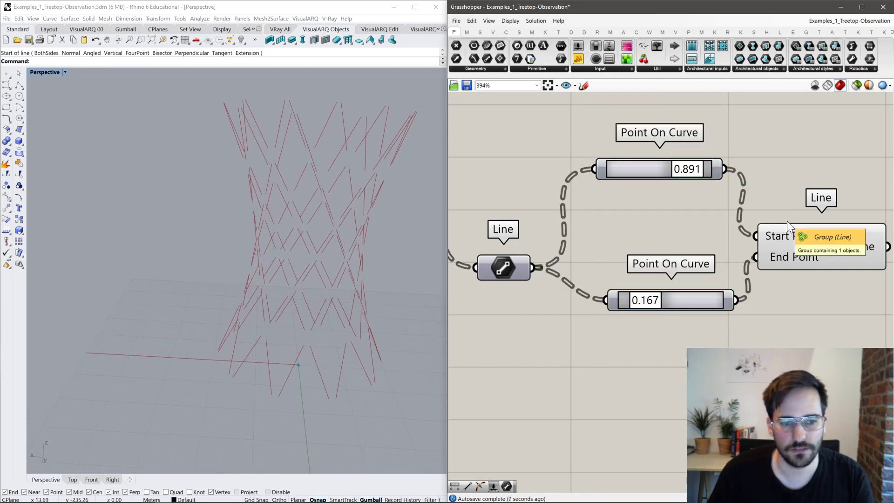
pyautogui.click(808, 253)
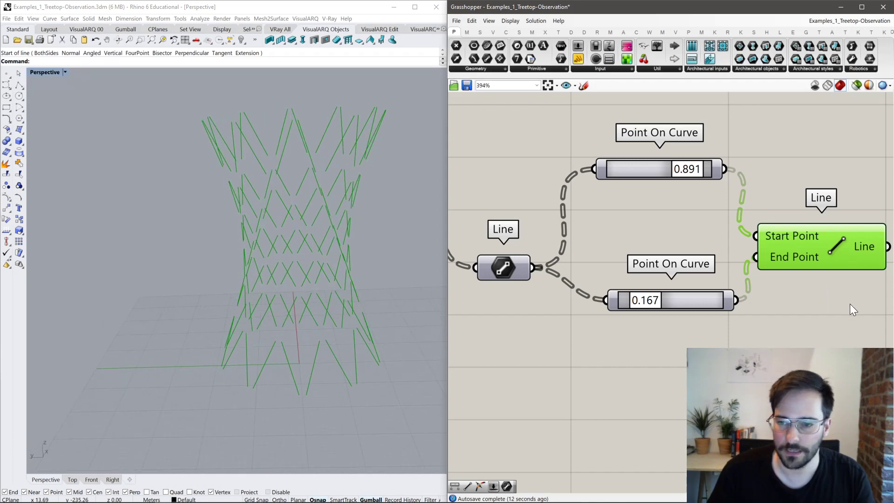
pyautogui.moveTo(850, 303); pyautogui.dragTo(681, 317, button='right')
pyautogui.doubleClick(742, 292)
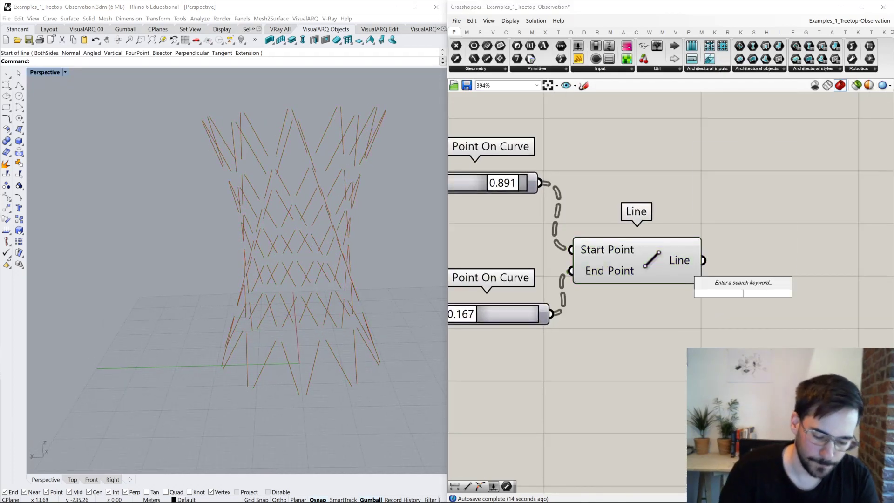
pyautogui.write('pipe')
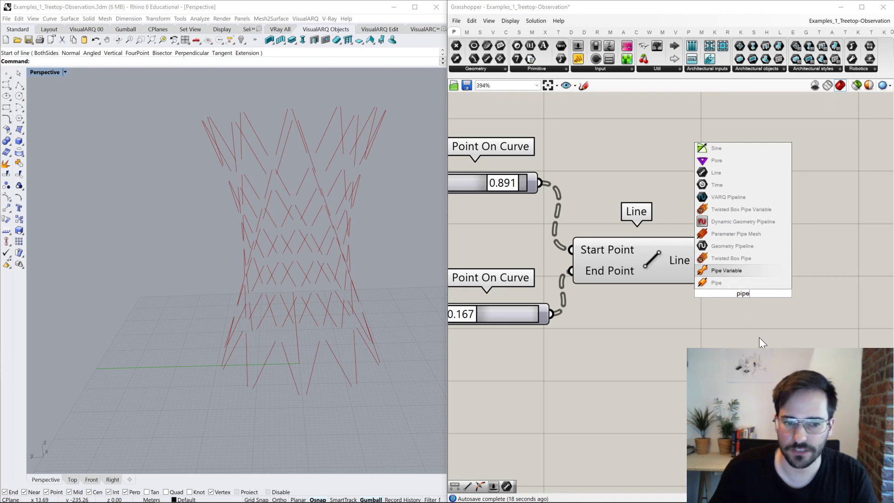
pyautogui.click(632, 354)
pyautogui.doubleClick(632, 354)
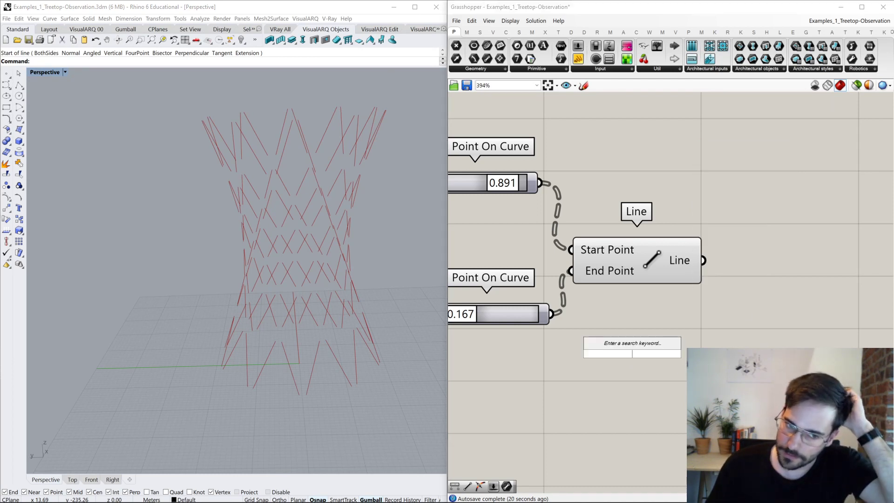
pyautogui.click(574, 381)
pyautogui.doubleClick(596, 354)
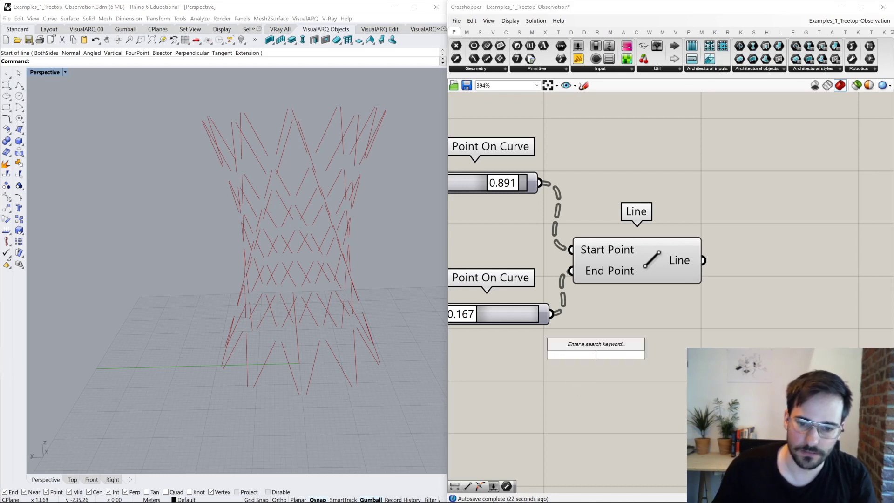
# Add an End Points component below the lower Point On Curve component.
pyautogui.moveTo(584, 314); pyautogui.dragTo(703, 251, button='right')
pyautogui.doubleClick(618, 315)
pyautogui.write('end')
pyautogui.press('Return')
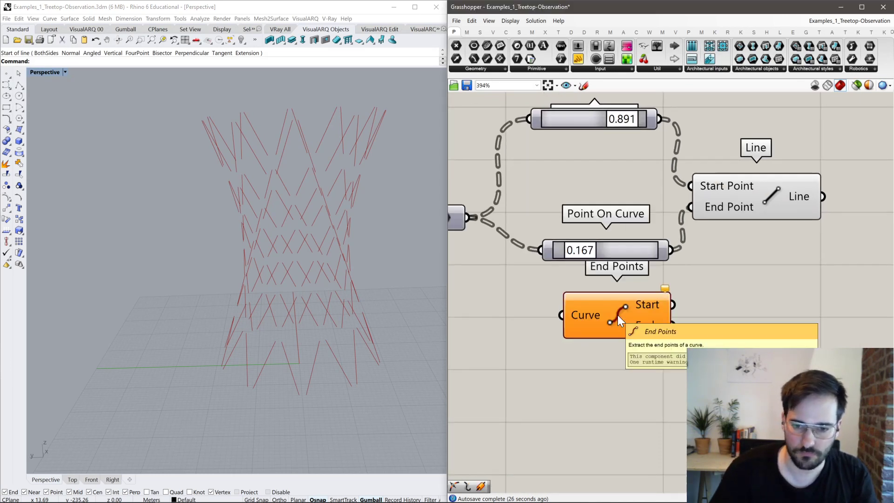
pyautogui.moveTo(618, 315); pyautogui.dragTo(594, 385)
# Duplicate the Line component, feed the sub-segment lines into End Points, and wire the Start output to the copy's Start Point.
pyautogui.click(748, 210)
pyautogui.keyDown('alt'); pyautogui.moveTo(748, 210); pyautogui.dragTo(786, 368); pyautogui.keyUp('alt')
pyautogui.moveTo(519, 342); pyautogui.dragTo(584, 275, button='right')
pyautogui.moveTo(534, 150); pyautogui.dragTo(604, 318)
pyautogui.moveTo(665, 337); pyautogui.dragTo(601, 336)
pyautogui.moveTo(656, 309); pyautogui.dragTo(793, 275)
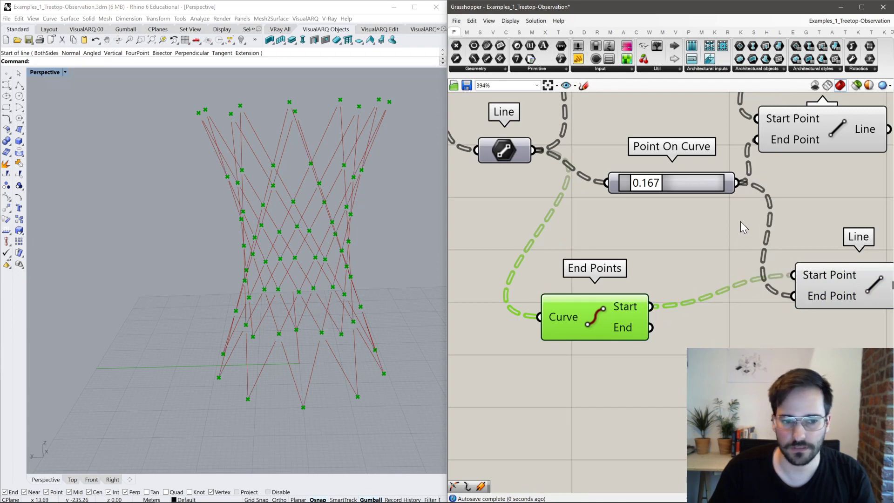
# Duplicate the second Line component and wire the End output to its Start Point and the 0.891 Point On Curve to its End Point.
pyautogui.click(842, 284)
pyautogui.moveTo(852, 280); pyautogui.dragTo(728, 268, button='right')
pyautogui.keyDown('alt'); pyautogui.moveTo(728, 267); pyautogui.dragTo(741, 338); pyautogui.keyUp('alt')
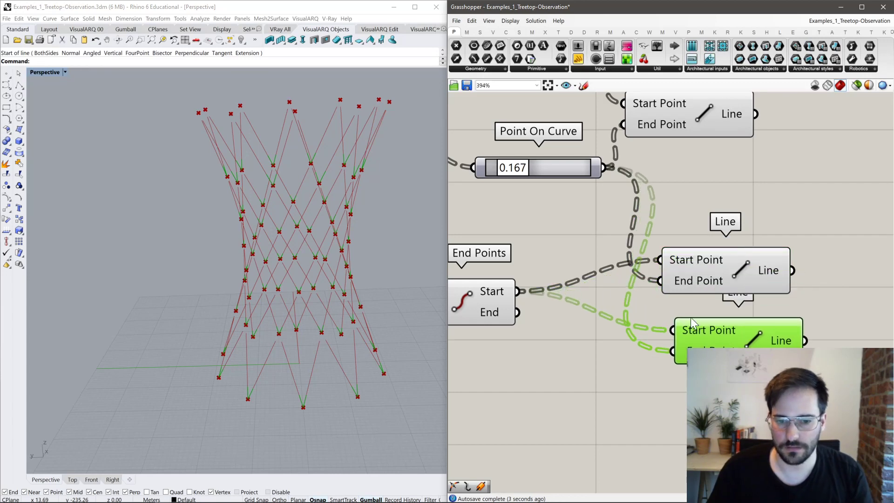
pyautogui.moveTo(518, 318); pyautogui.dragTo(672, 330)
pyautogui.moveTo(674, 362); pyautogui.dragTo(623, 154)
# Space the two new Line components apart vertically and move them farther from the End Points component.
pyautogui.scroll(-3, 669, 342)
pyautogui.click(709, 340)
pyautogui.moveTo(710, 343); pyautogui.dragTo(707, 370)
pyautogui.keyDown('shift'); pyautogui.click(701, 301); pyautogui.keyUp('shift')
pyautogui.moveTo(701, 301); pyautogui.dragTo(790, 314)
# Examine the short end-piece lines around the tower's intersection points in the Rhino viewport.
pyautogui.moveTo(767, 315); pyautogui.dragTo(607, 300, button='right')
pyautogui.scroll(1, 607, 301)
pyautogui.scroll(3, 607, 301)
pyautogui.moveTo(393, 348); pyautogui.dragTo(336, 359, button='right')
pyautogui.scroll(5, 336, 359)
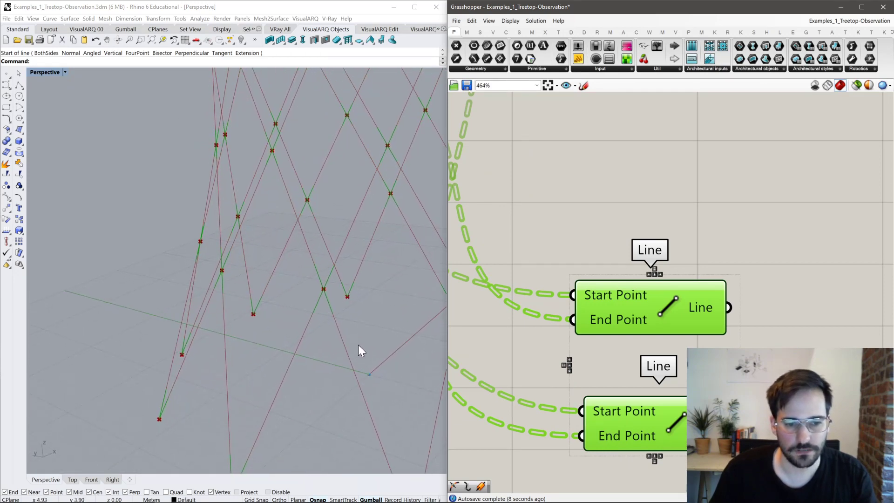
pyautogui.scroll(-6, 358, 350)
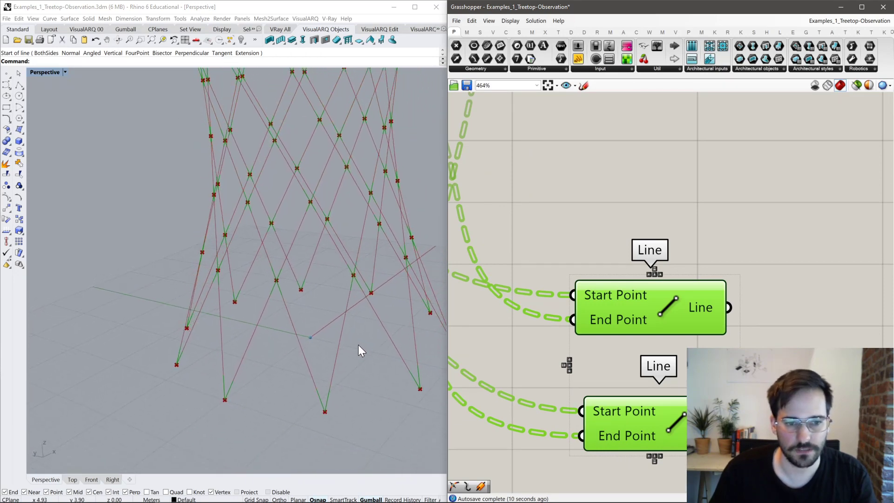
pyautogui.scroll(-4, 320, 234)
pyautogui.scroll(-4, 627, 338)
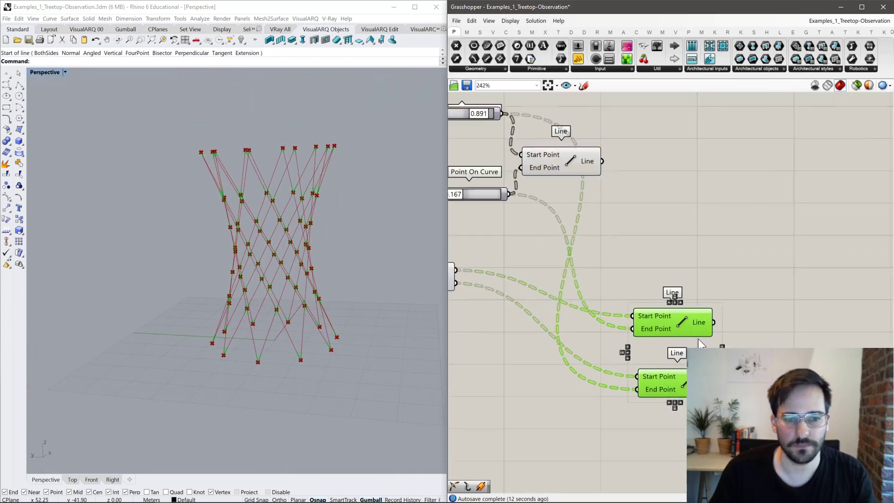
# Align the three Line components in one column downstream of the Point On Curve and End Points components.
pyautogui.moveTo(576, 186); pyautogui.dragTo(712, 179)
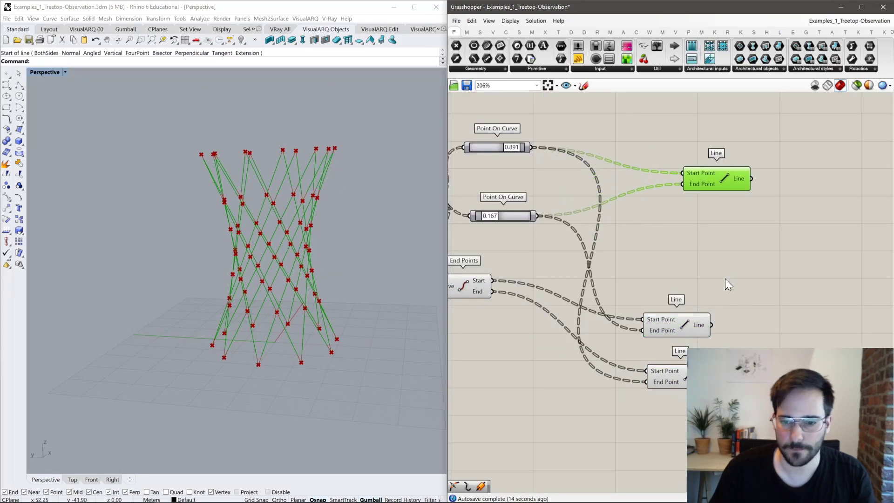
pyautogui.moveTo(727, 274); pyautogui.dragTo(642, 391)
pyautogui.moveTo(685, 328); pyautogui.dragTo(719, 265)
pyautogui.click(719, 178)
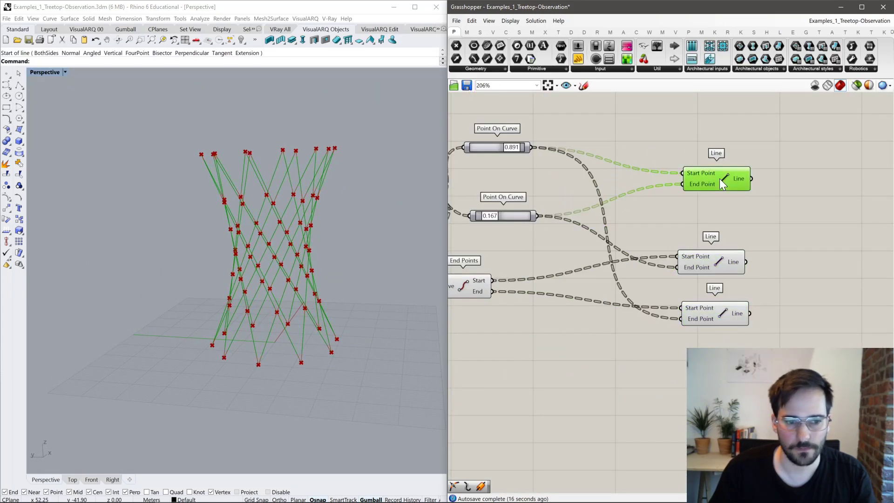
pyautogui.click(738, 122)
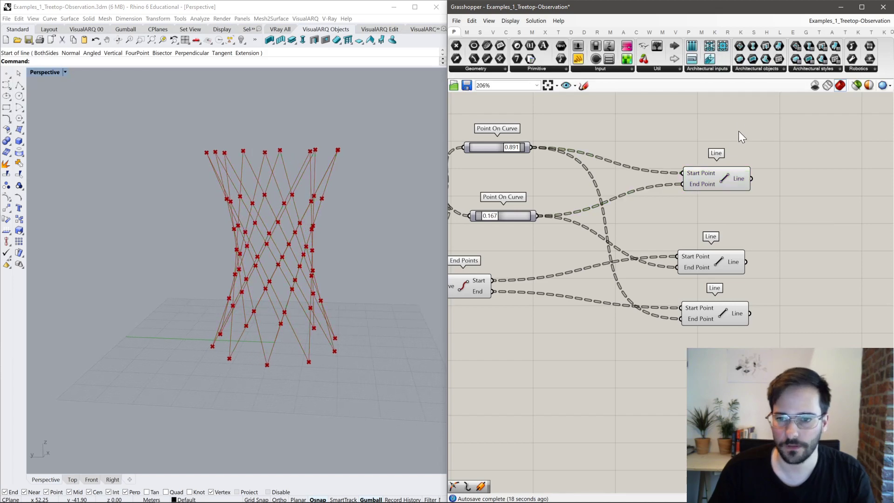
# Turn off the preview of the End Points component and the three downstream Line components.
pyautogui.scroll(-3, 772, 165)
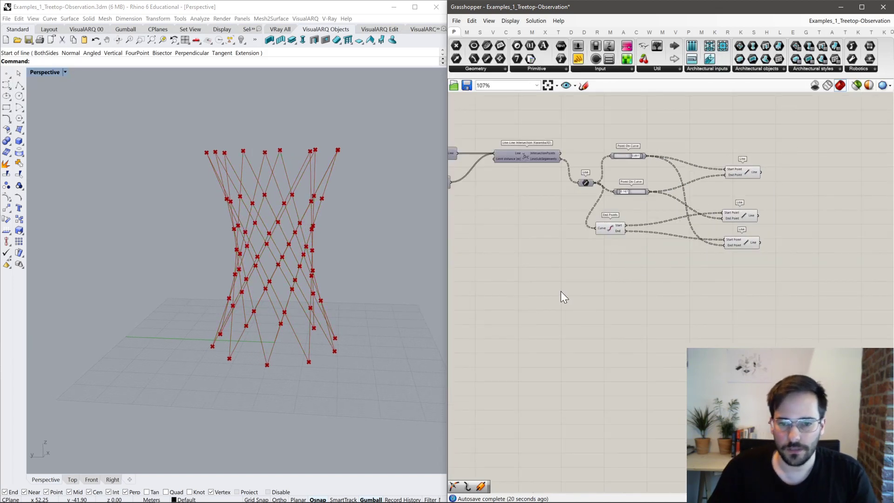
pyautogui.moveTo(320, 253); pyautogui.dragTo(252, 387, button='right')
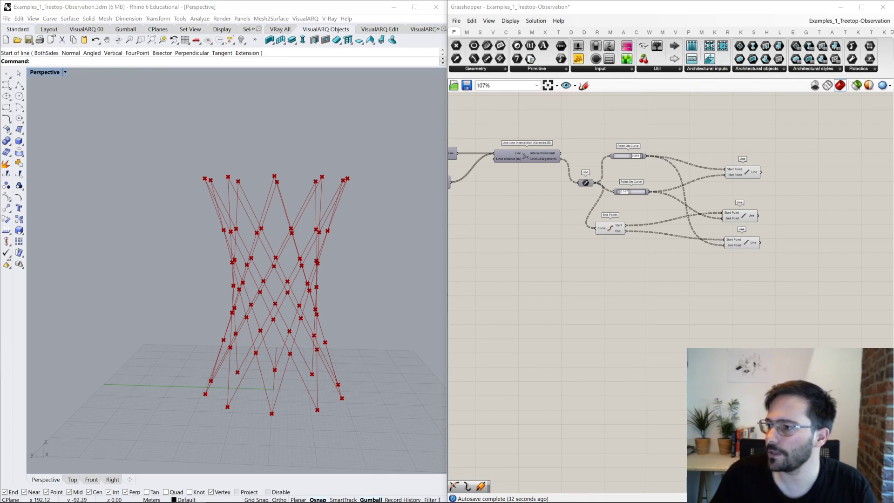
pyautogui.doubleClick(552, 279)
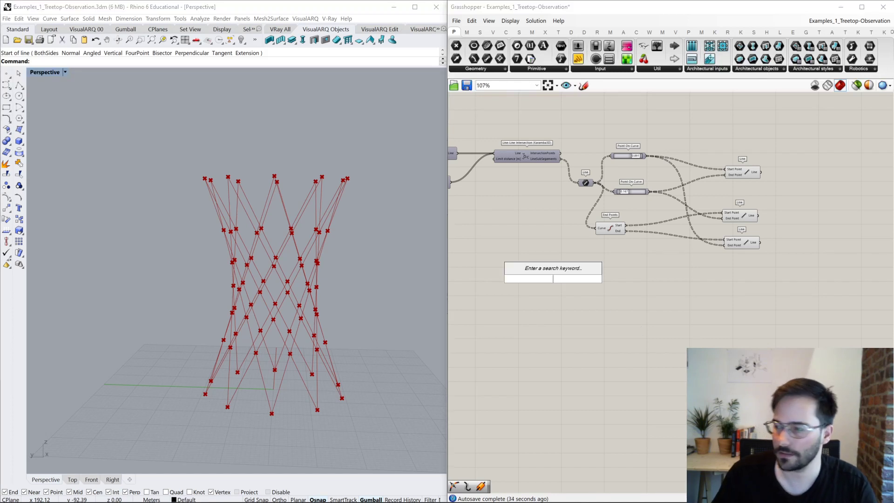
pyautogui.click(800, 298)
pyautogui.moveTo(797, 267); pyautogui.dragTo(613, 102)
pyautogui.press('space')
pyautogui.click(645, 191)
# Offset the upper Line component feeding the Line-Line Intersection slightly and turn its preview back on.
pyautogui.scroll(5, 571, 238)
pyautogui.click(563, 216)
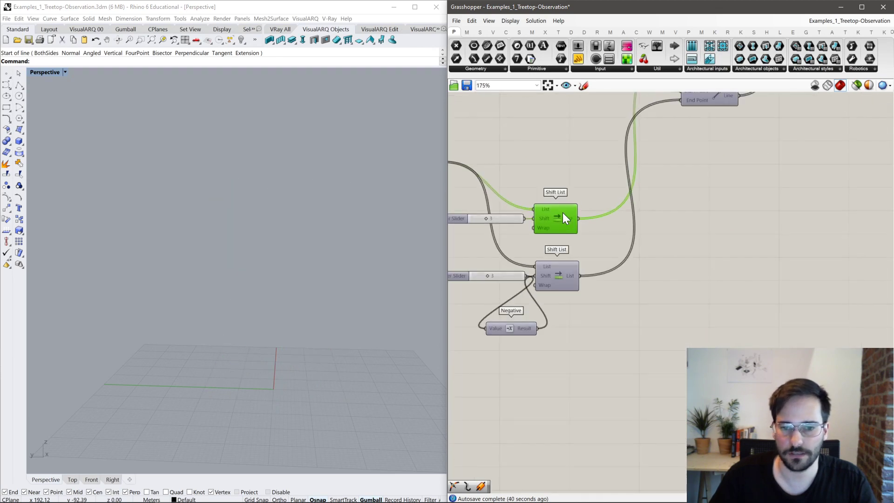
pyautogui.scroll(-5, 569, 228)
pyautogui.moveTo(716, 181); pyautogui.dragTo(586, 196, button='right')
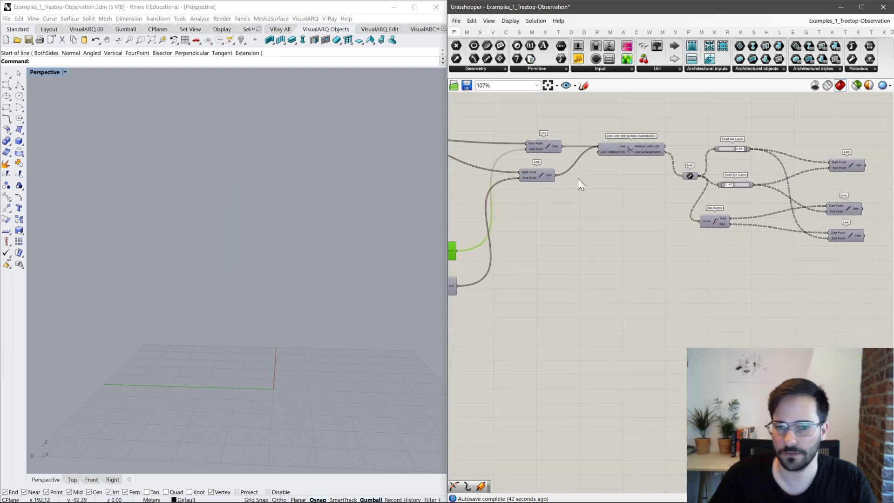
pyautogui.click(538, 147)
pyautogui.moveTo(546, 147); pyautogui.dragTo(532, 147)
pyautogui.middleClick(532, 147)
pyautogui.click(547, 130)
pyautogui.click(568, 253)
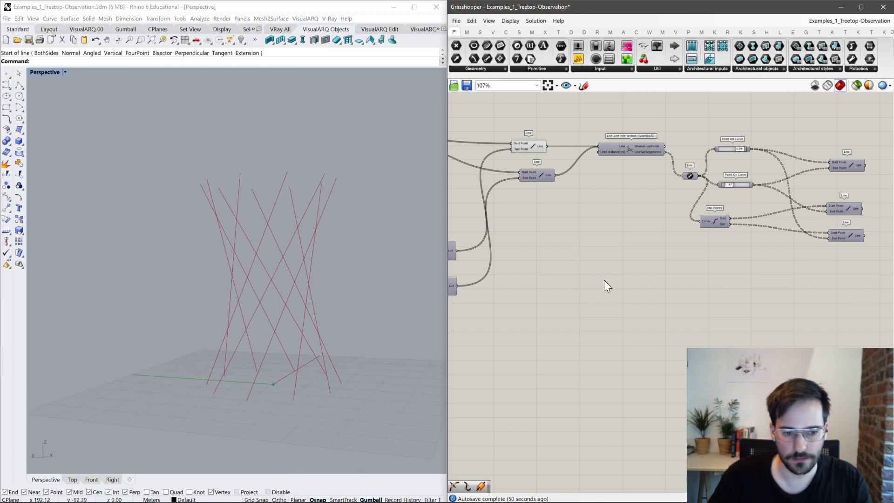
pyautogui.doubleClick(604, 331)
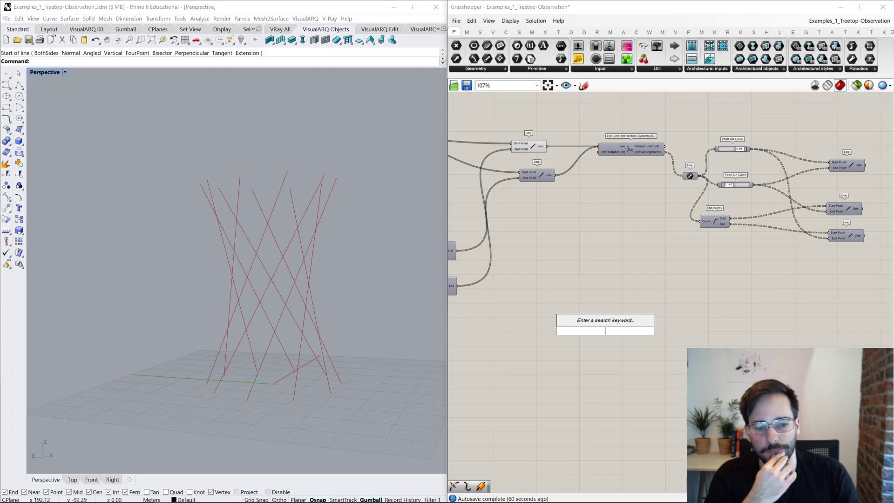
pyautogui.write('co')
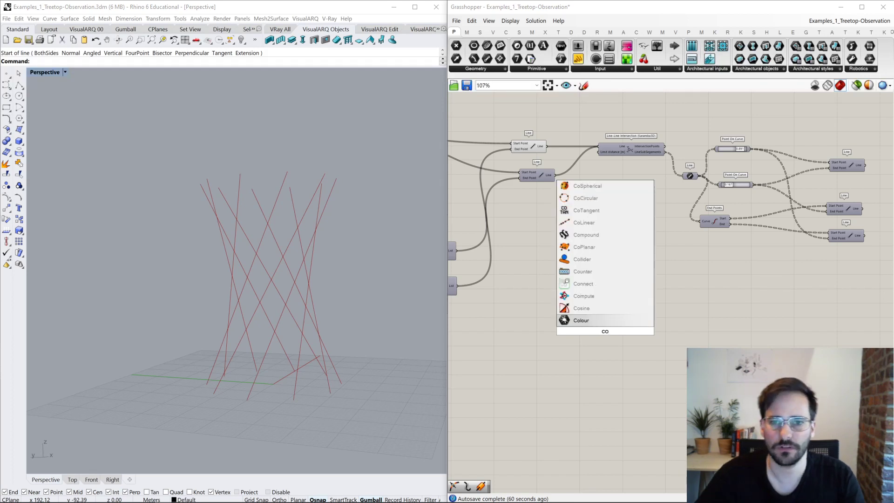
pyautogui.press('Escape')
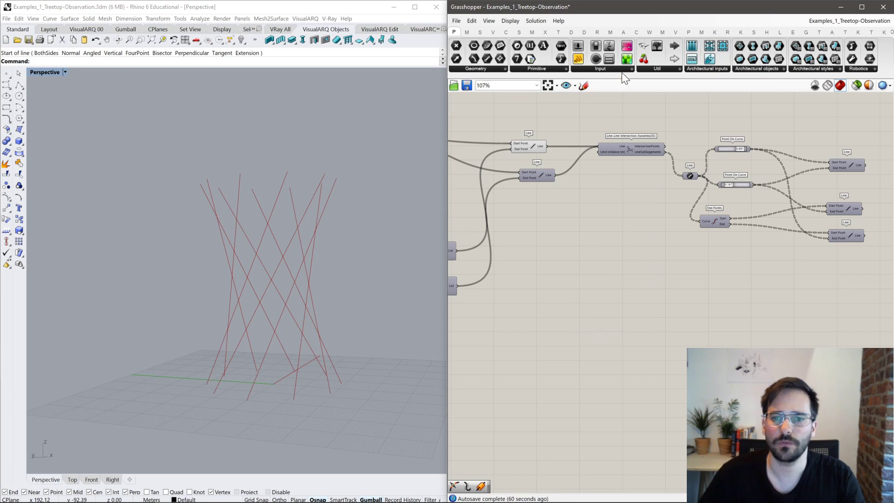
# Browse the physical intersection components in the Intersect category for one that suits the tower's lines.
pyautogui.moveTo(574, 35)
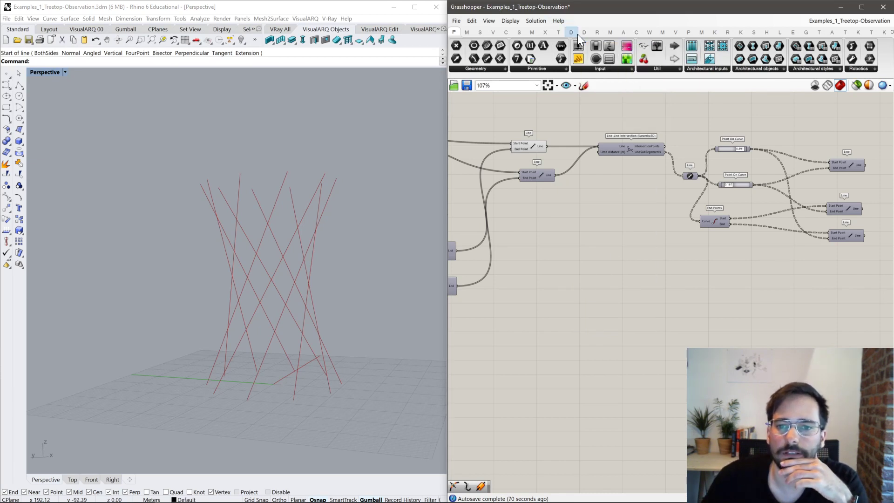
pyautogui.click(558, 33)
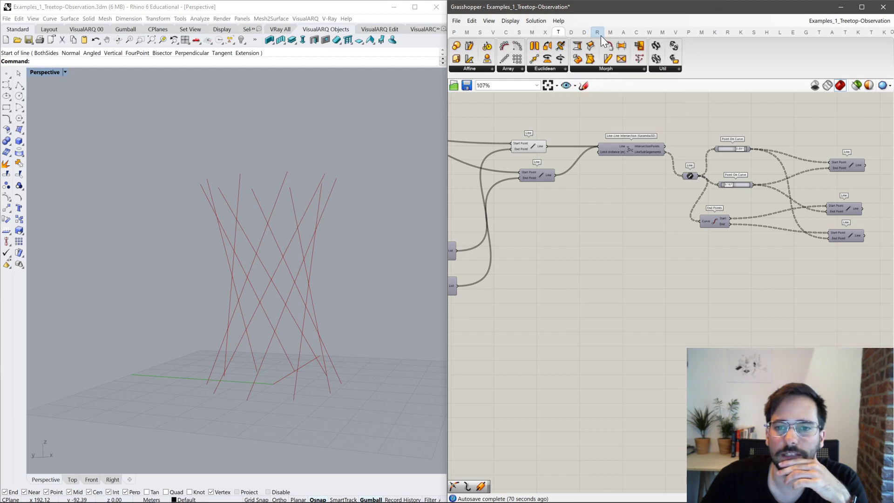
pyautogui.click(544, 32)
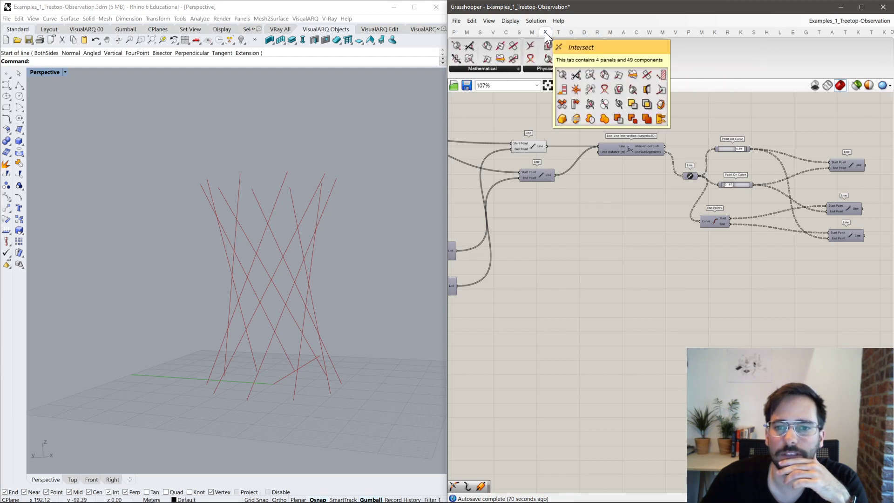
pyautogui.click(533, 68)
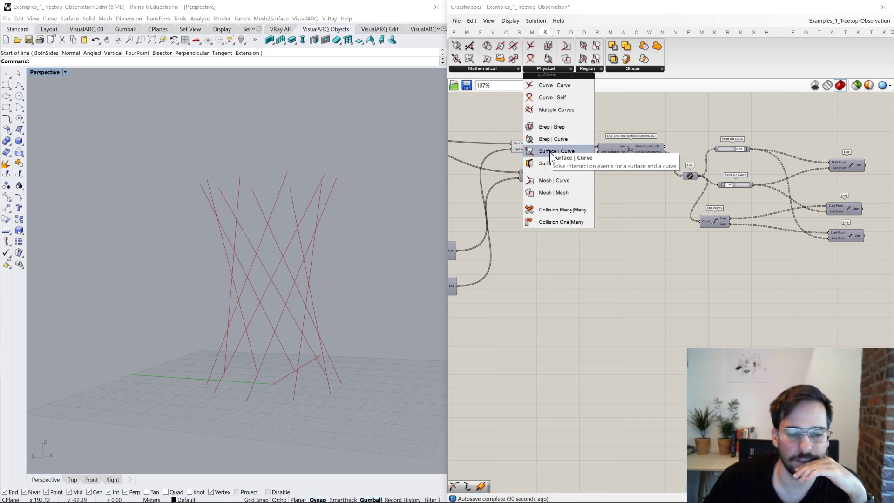
pyautogui.doubleClick(662, 242)
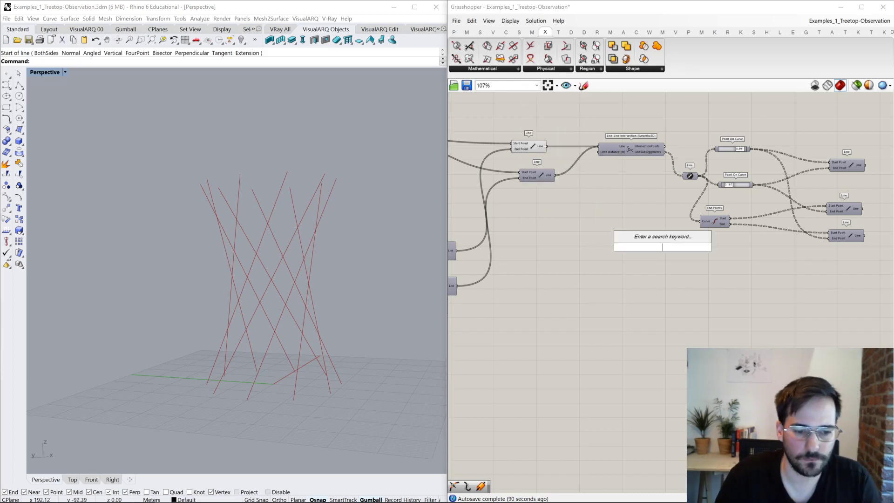
pyautogui.write('s')
pyautogui.press('BackSpace')
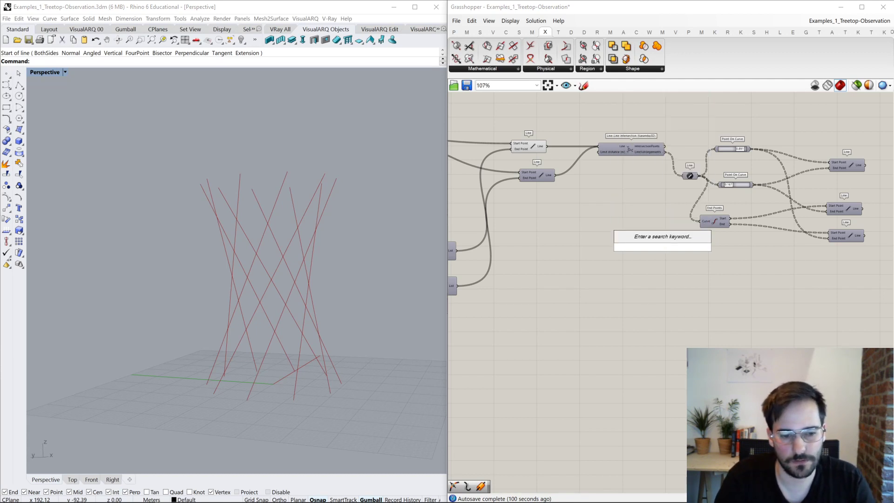
pyautogui.write('s')
pyautogui.press('BackSpace')
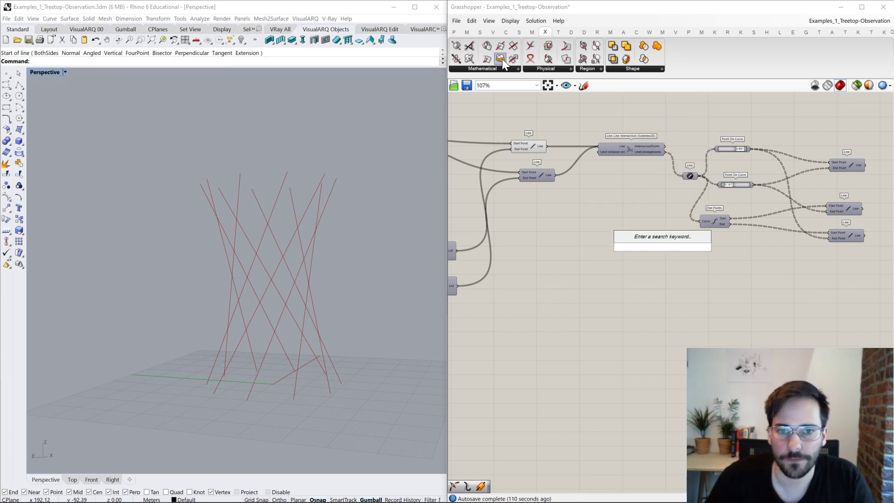
# Place a Surface | Curve intersection component in the empty canvas area below the Line-Line Intersection.
pyautogui.click(515, 68)
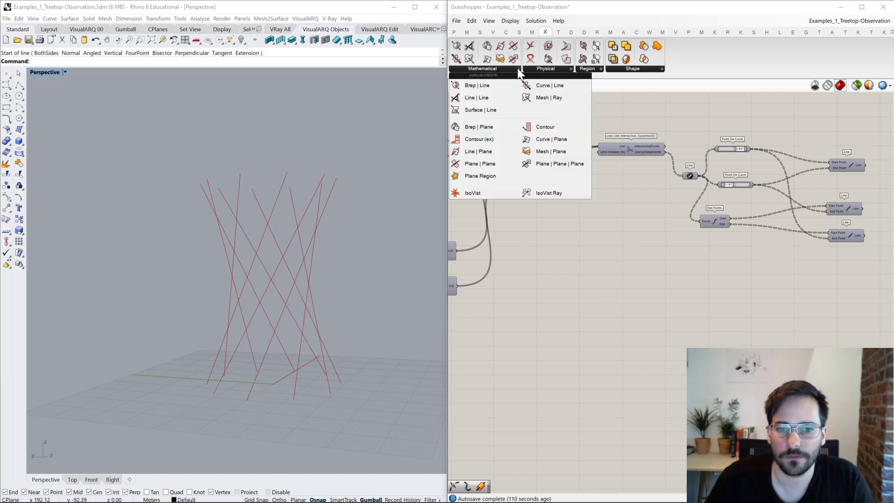
pyautogui.click(545, 69)
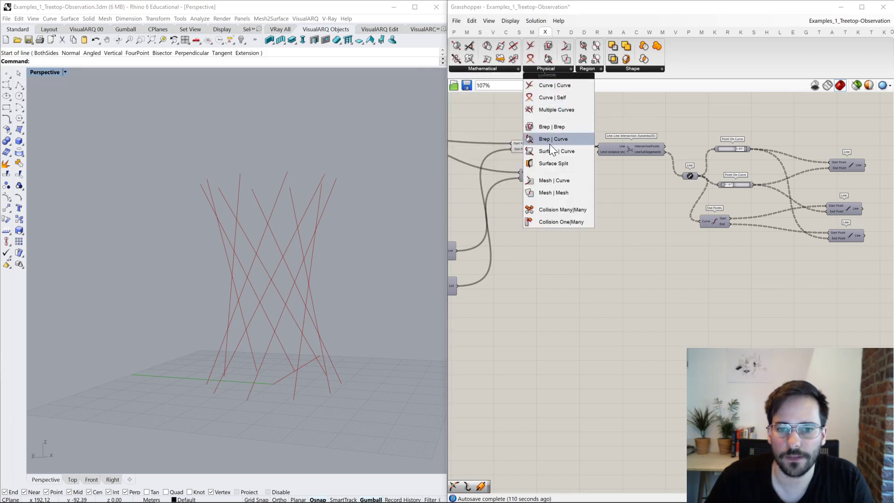
pyautogui.click(558, 155)
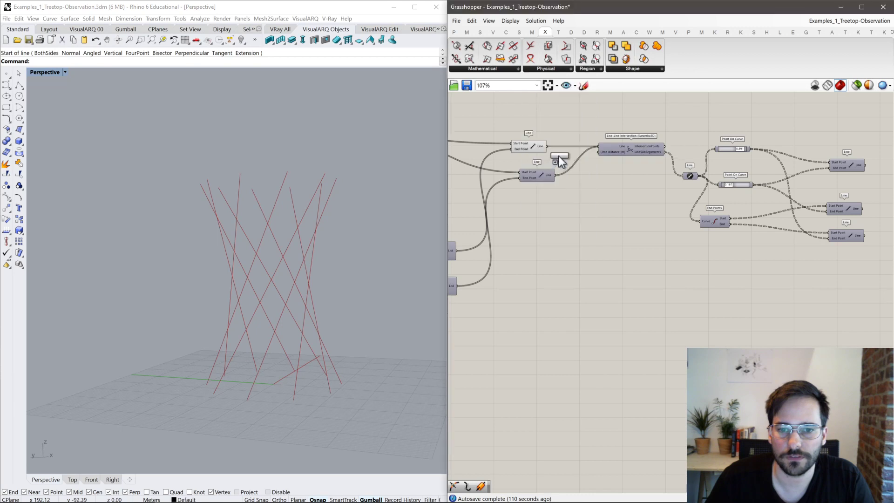
pyautogui.click(549, 69)
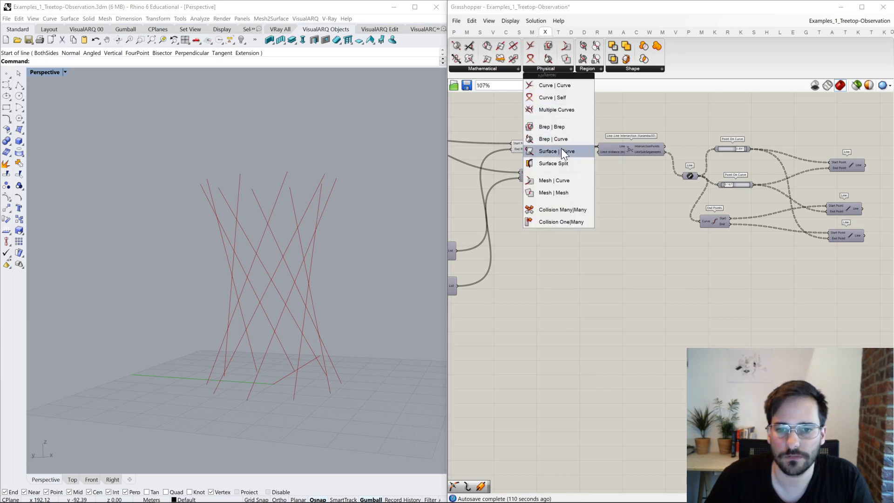
pyautogui.moveTo(560, 148); pyautogui.dragTo(618, 350)
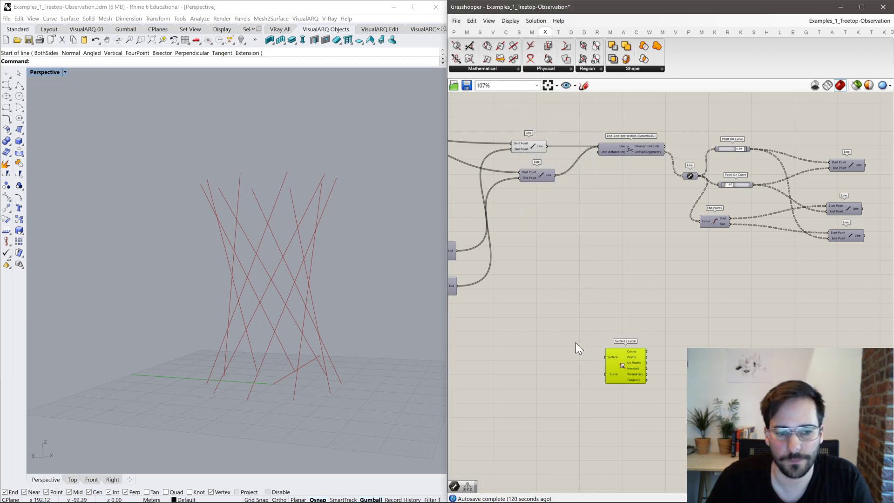
# Add a Divide Curve component and feed its Curve input from the upper Line component's output.
pyautogui.scroll(3, 582, 354)
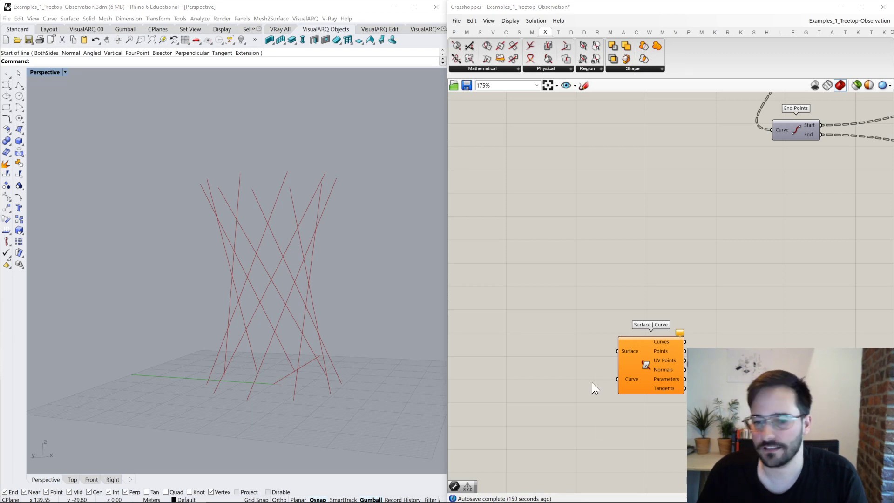
pyautogui.doubleClick(592, 294)
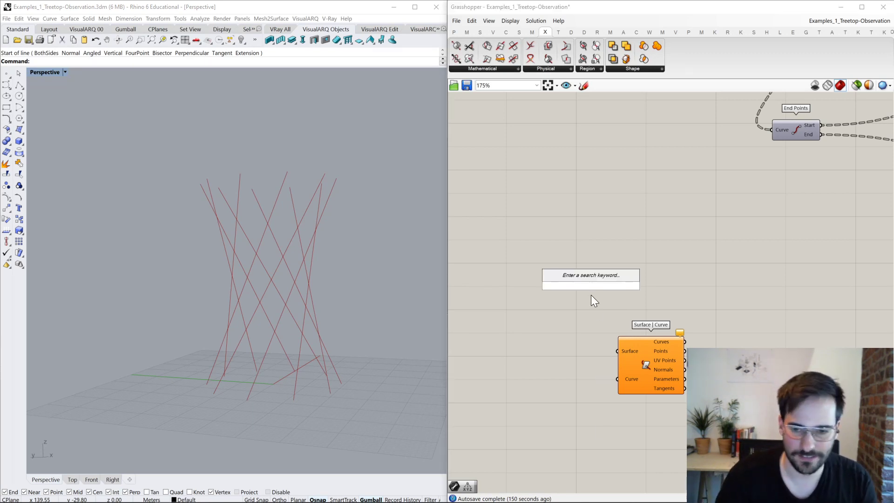
pyautogui.write('div')
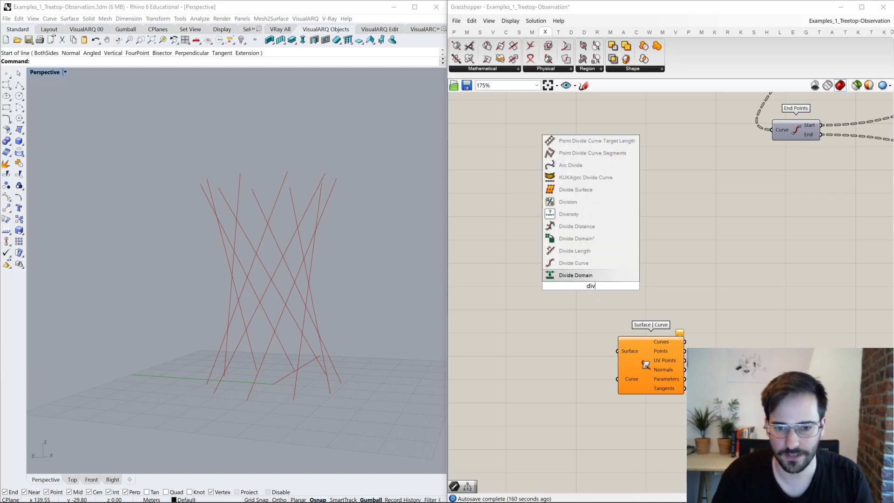
pyautogui.press('Up')
pyautogui.press('Return')
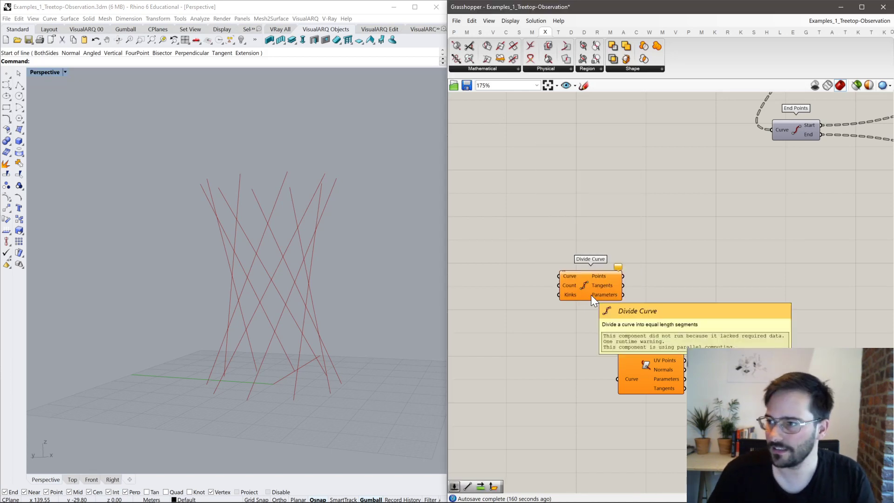
pyautogui.scroll(-3, 571, 218)
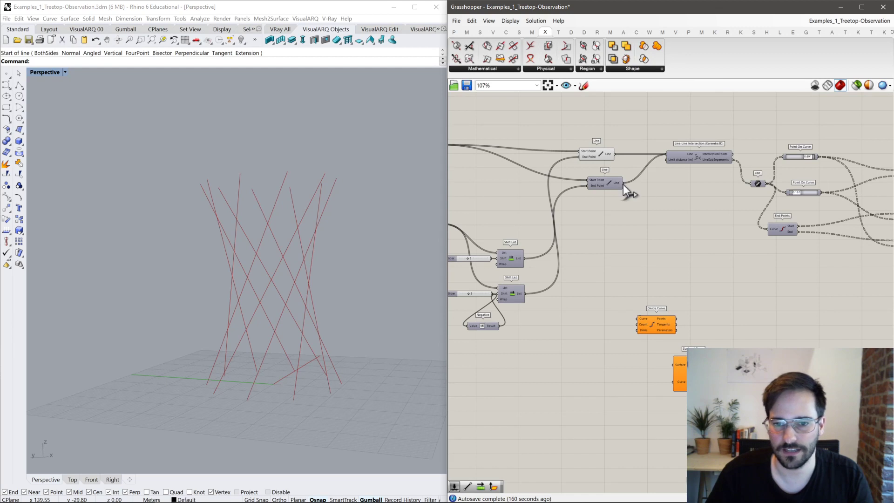
pyautogui.moveTo(616, 155); pyautogui.dragTo(702, 377)
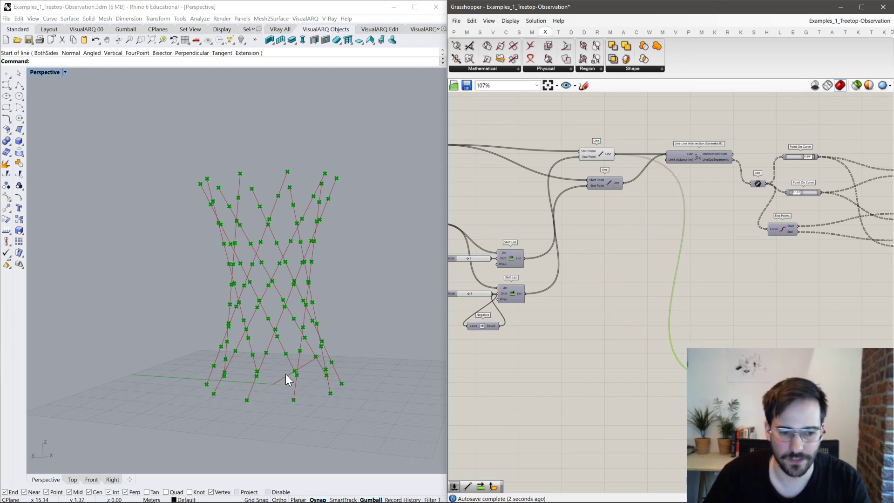
pyautogui.moveTo(329, 373); pyautogui.dragTo(309, 277, button='right')
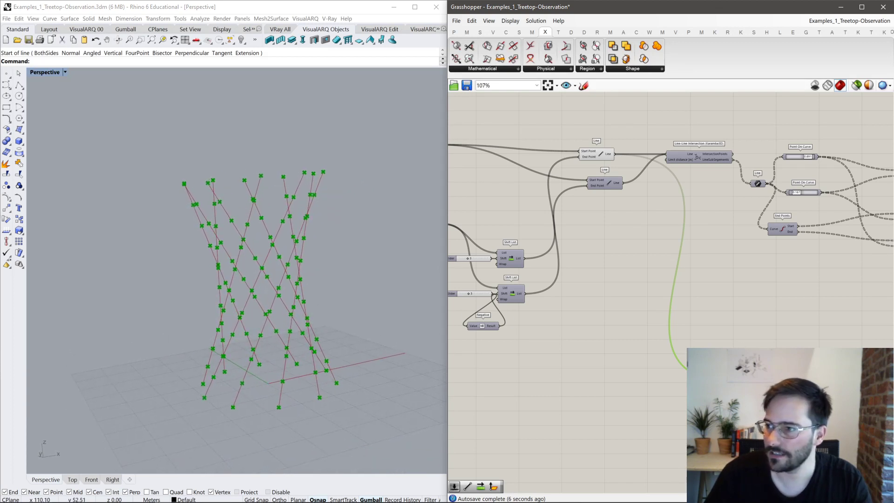
pyautogui.doubleClick(647, 378)
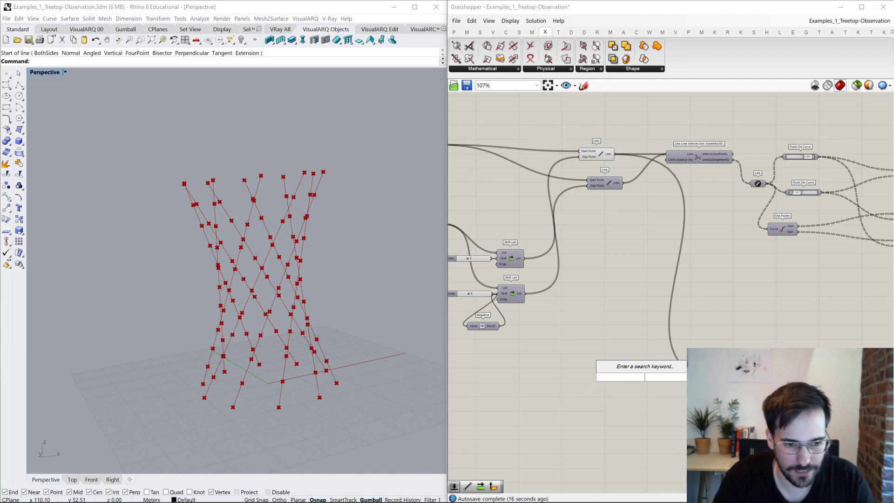
pyautogui.write('i')
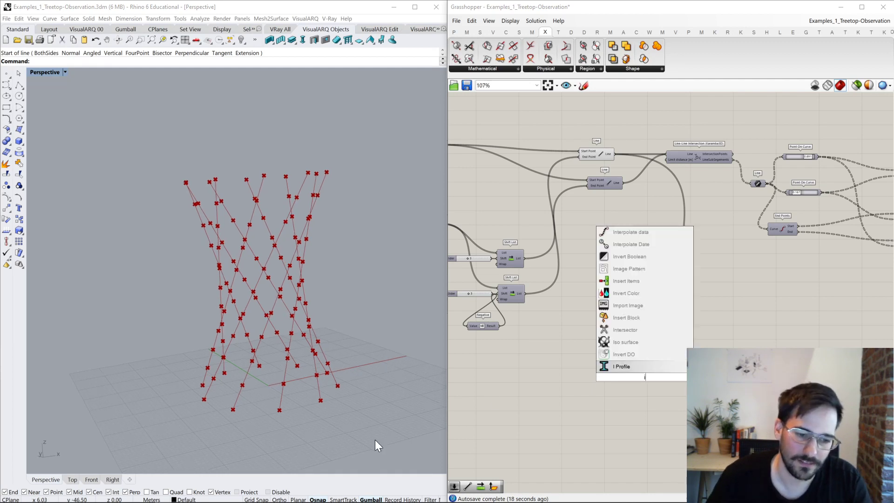
pyautogui.press('Escape')
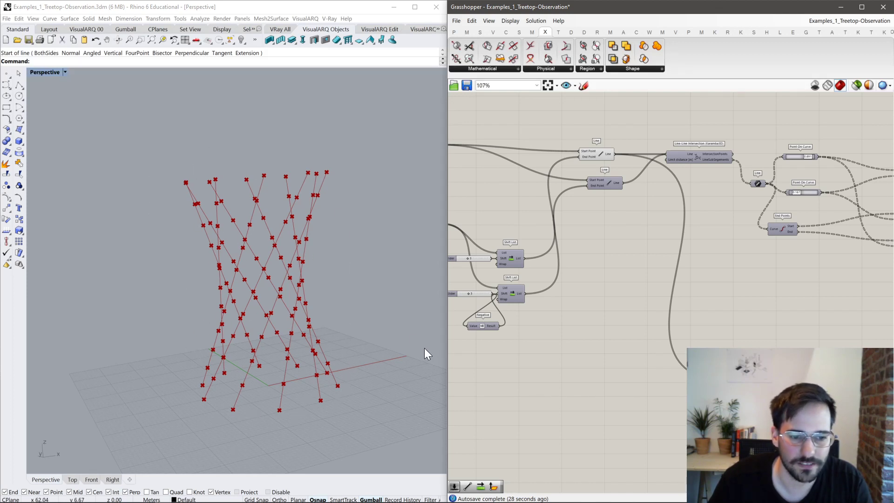
pyautogui.moveTo(343, 342); pyautogui.dragTo(273, 287, button='right')
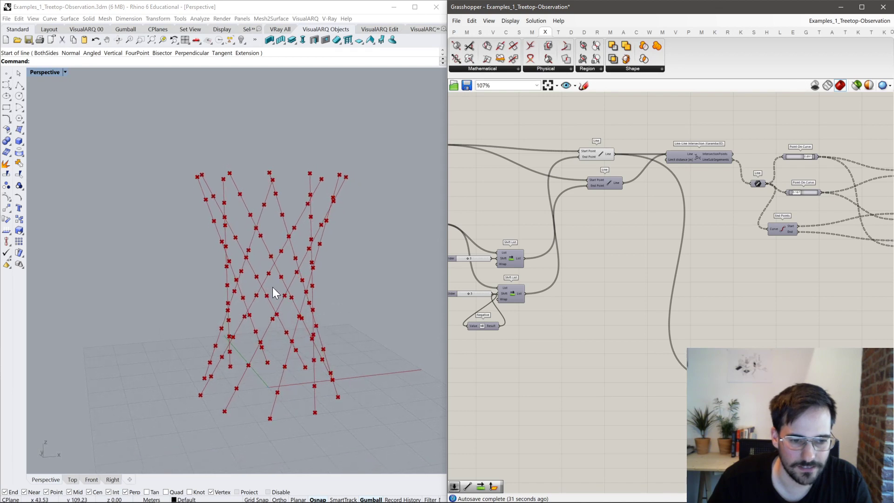
# Add an Interpolate curve component and arrange it downstream of the repositioned Divide Curve component.
pyautogui.doubleClick(778, 327)
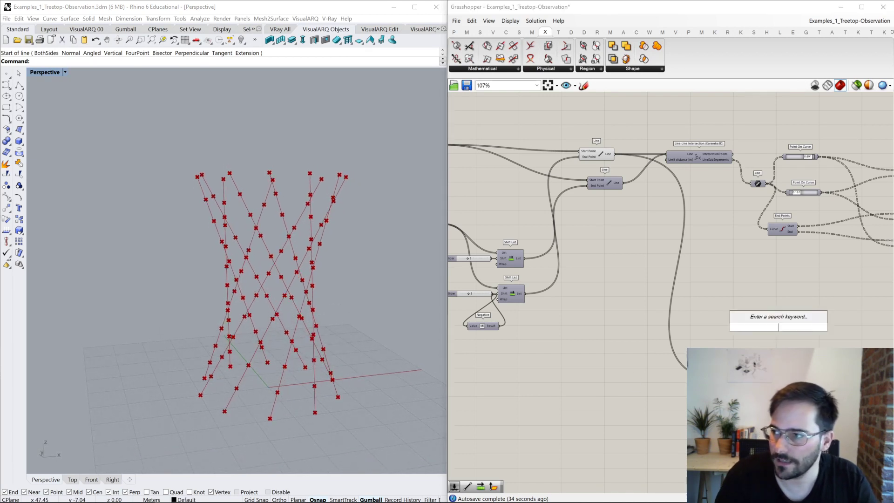
pyautogui.write('int')
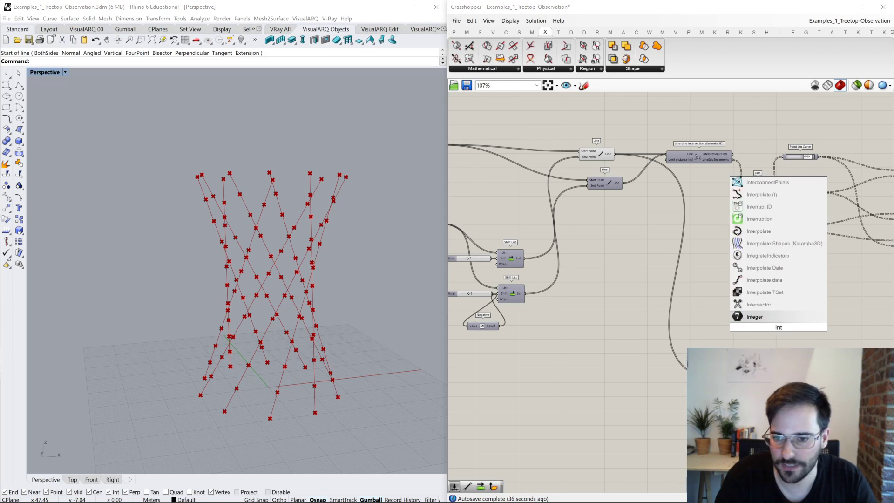
pyautogui.write('er')
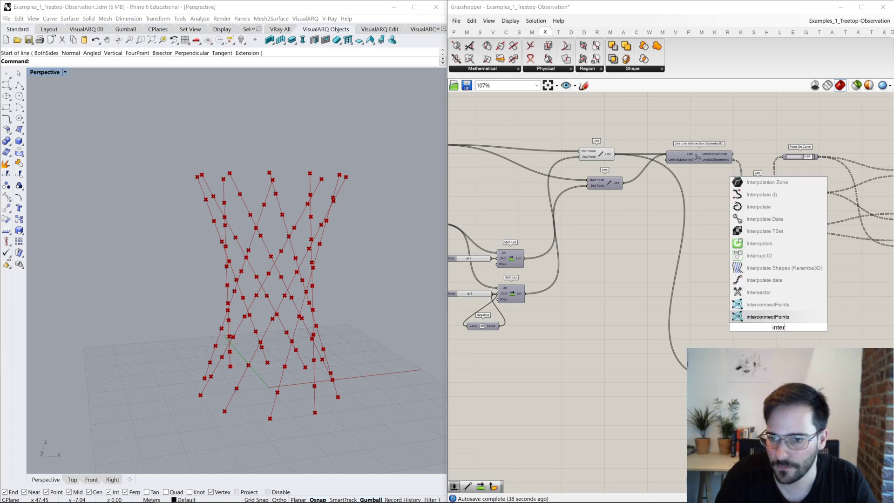
pyautogui.click(770, 211)
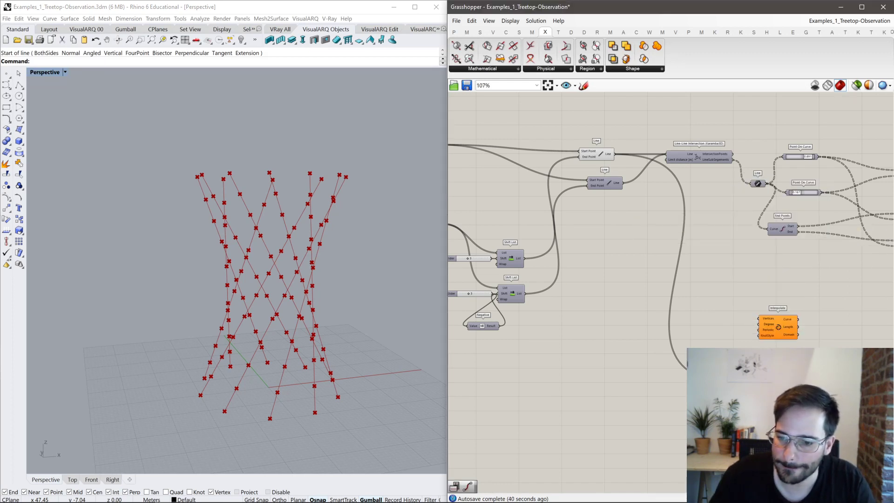
pyautogui.moveTo(719, 391); pyautogui.dragTo(649, 339)
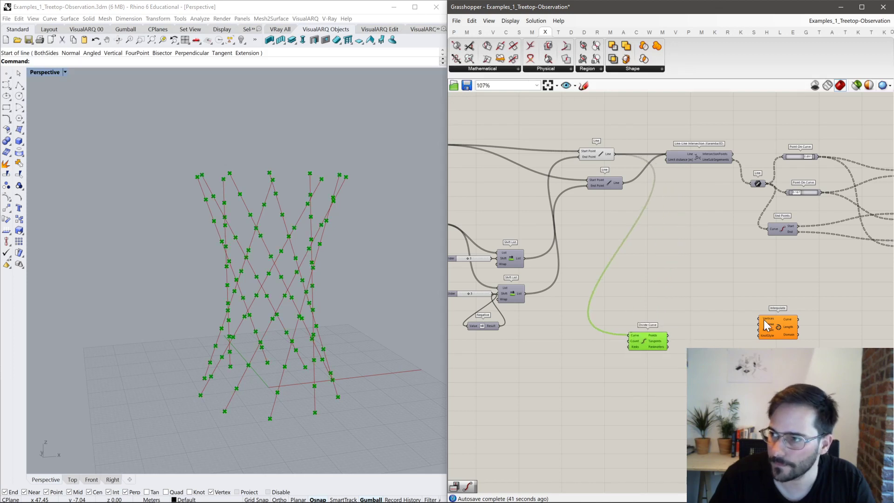
pyautogui.moveTo(778, 329); pyautogui.dragTo(766, 367)
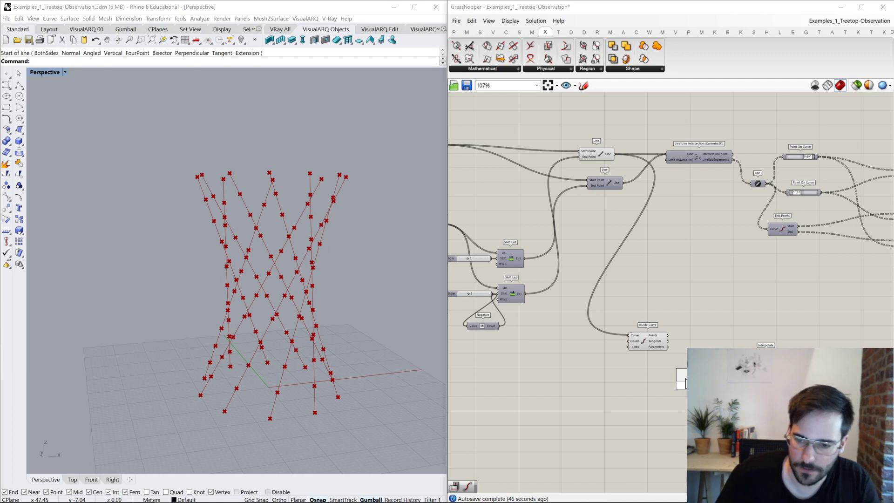
# Route the Divide Curve points through a new Flip Matrix component into the Vertices input of Interpolate.
pyautogui.write('flip')
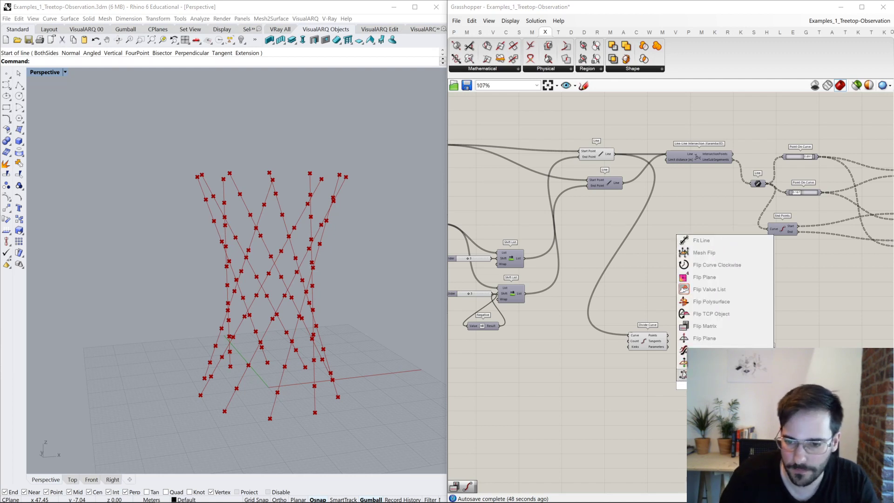
pyautogui.press('Escape')
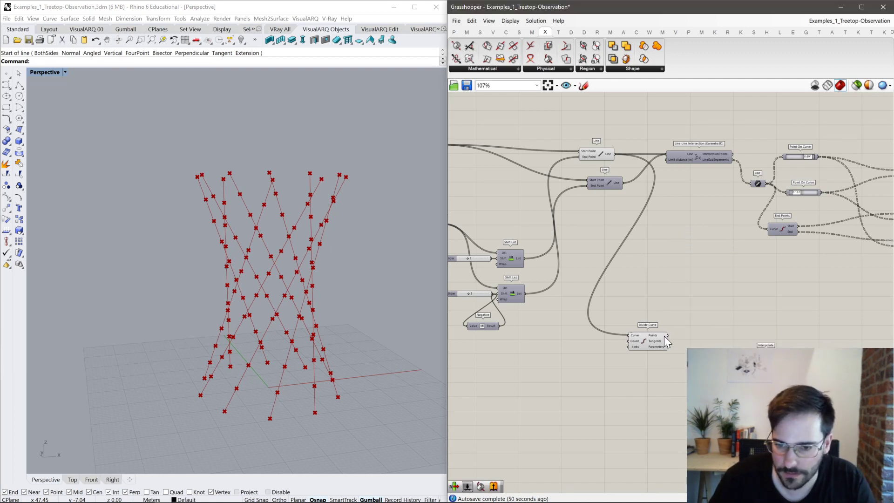
pyautogui.moveTo(667, 335); pyautogui.dragTo(773, 334)
pyautogui.moveTo(279, 279)
pyautogui.mouseDown(button='right')
pyautogui.moveTo(298, 266)
pyautogui.moveTo(261, 288)
pyautogui.moveTo(289, 279)
pyautogui.mouseUp(button='right')
pyautogui.moveTo(269, 215); pyautogui.dragTo(220, 239, button='right')
# Add a List Item component and feed its List input from Interpolate's Curve output, flattened.
pyautogui.scroll(3, 766, 349)
pyautogui.moveTo(892, 298); pyautogui.dragTo(752, 339, button='right')
pyautogui.doubleClick(752, 339)
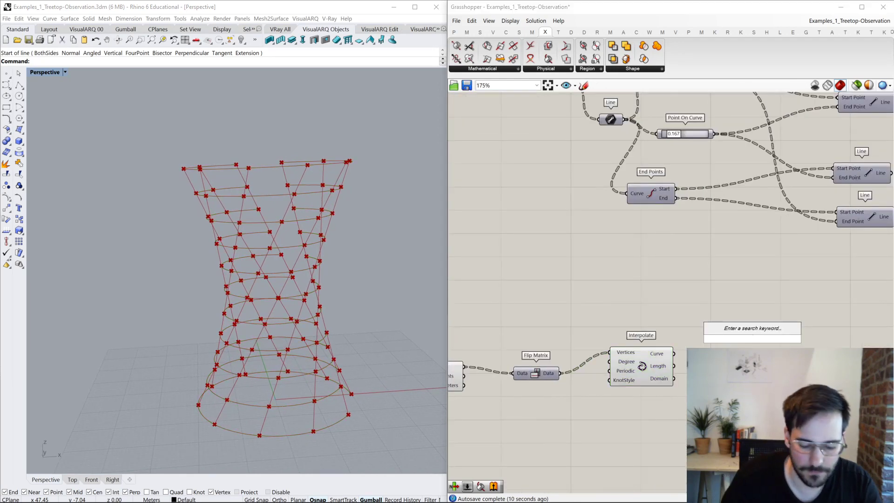
pyautogui.write('list item')
pyautogui.press('Return')
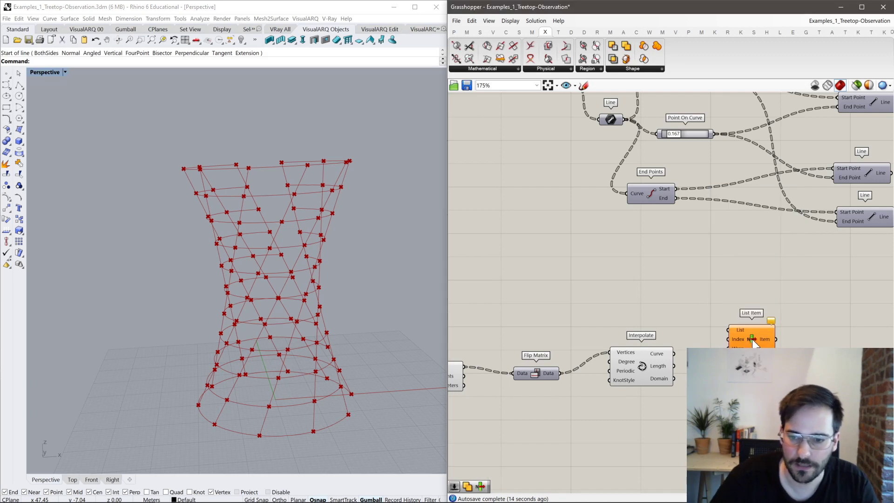
pyautogui.moveTo(703, 335); pyautogui.dragTo(745, 333)
pyautogui.scroll(1, 656, 353)
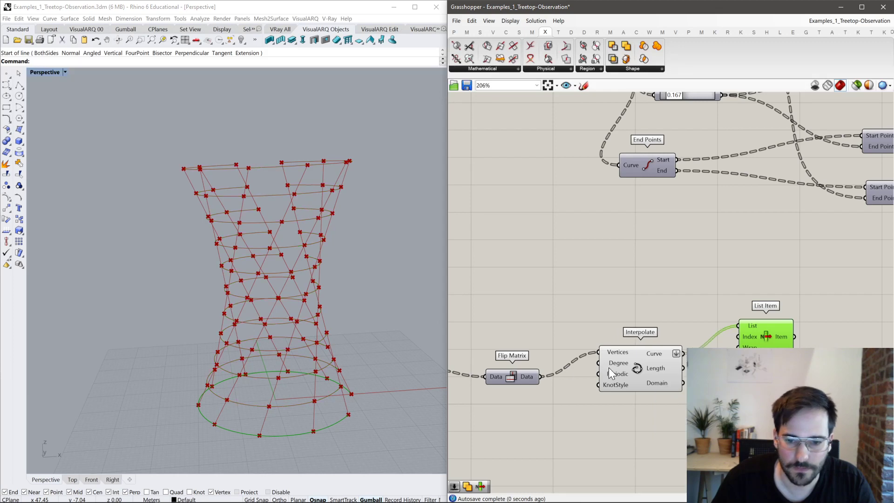
# Set the Interpolate component's Periodic boolean so that the interpolated rings close.
pyautogui.scroll(3, 597, 367)
pyautogui.rightClick(621, 382)
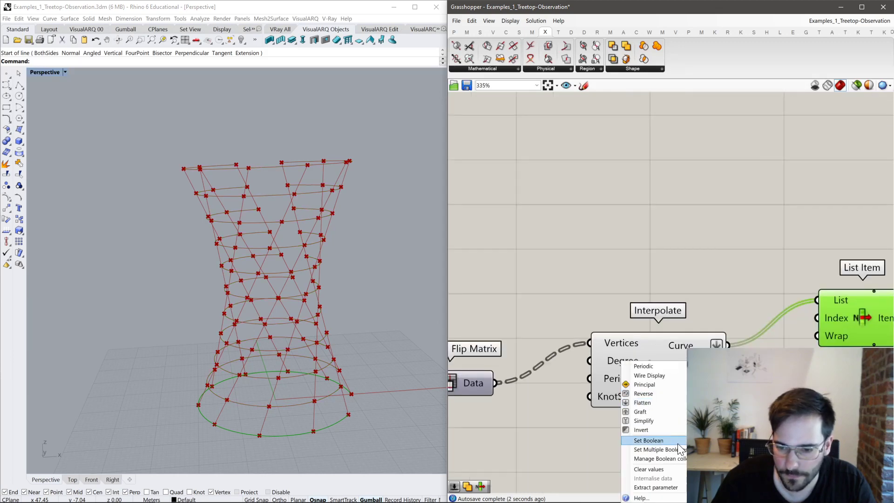
pyautogui.press('Escape')
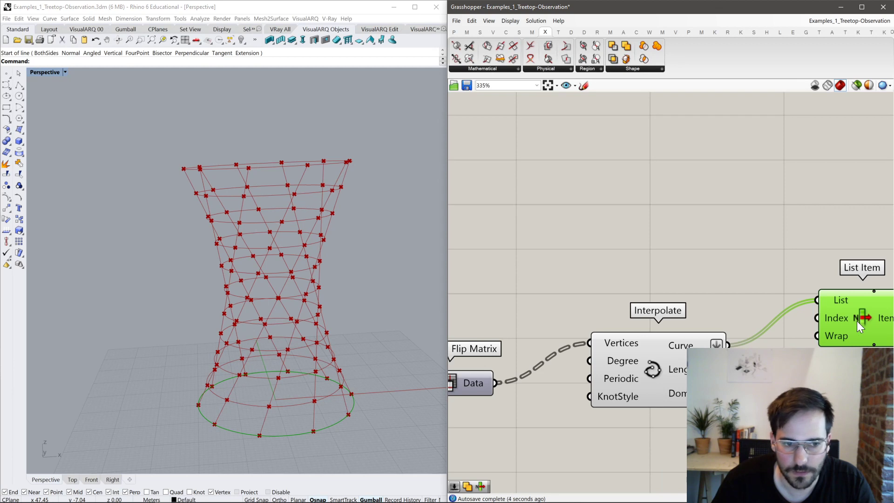
# Add a -1 item output to the List Item component and shift the component slightly beside Interpolate.
pyautogui.moveTo(857, 320); pyautogui.dragTo(692, 326, button='right')
pyautogui.scroll(1, 653, 338)
pyautogui.scroll(1, 683, 319)
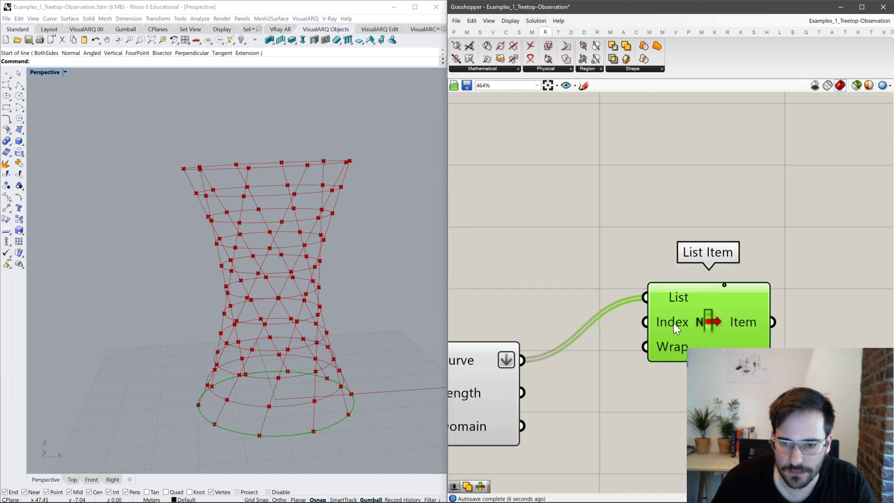
pyautogui.rightClick(674, 324)
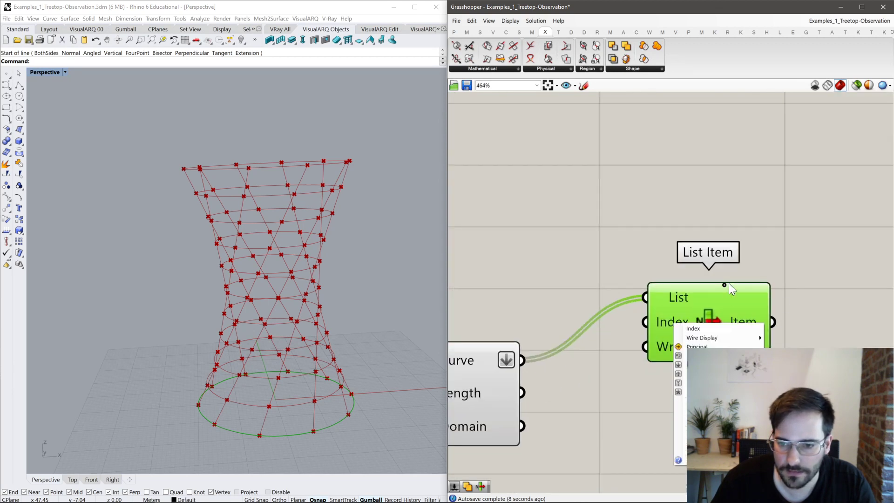
pyautogui.click(724, 285)
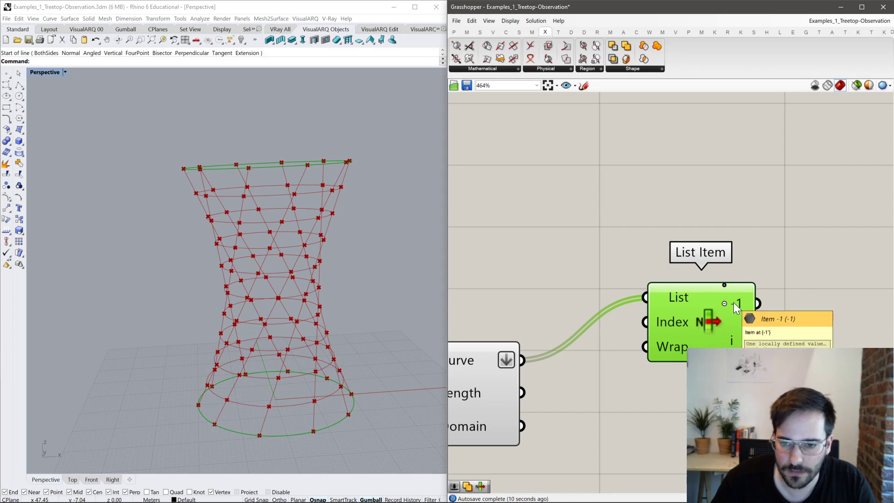
pyautogui.moveTo(733, 303); pyautogui.dragTo(582, 367, button='right')
pyautogui.scroll(-4, 583, 367)
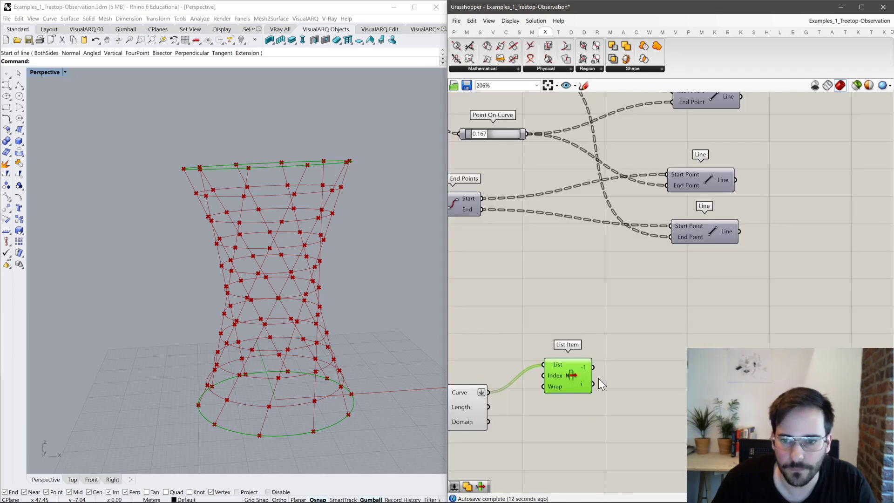
pyautogui.scroll(-2, 591, 374)
pyautogui.moveTo(571, 379); pyautogui.dragTo(586, 396)
# Add an Offset Curve component, feed its Curve input from List Item's -1 output, and move it farther away from List Item.
pyautogui.doubleClick(709, 353)
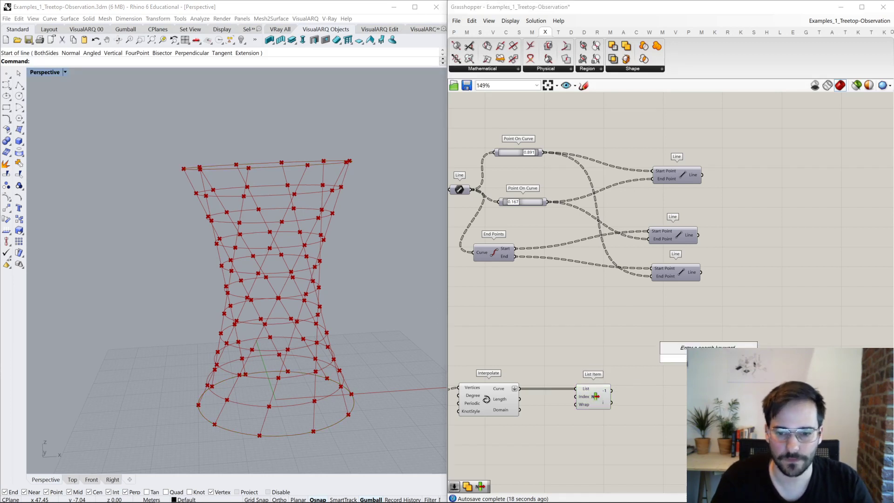
pyautogui.write('offset')
pyautogui.write('loft')
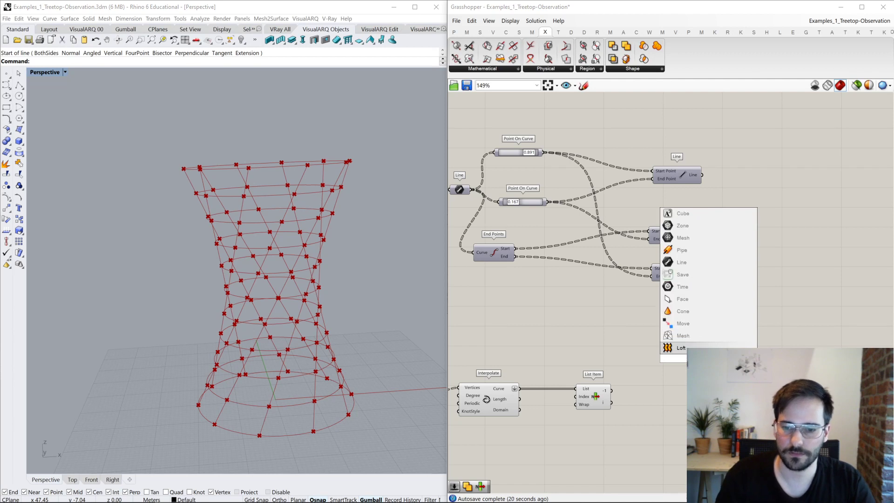
pyautogui.press('BackSpace')
pyautogui.write('set')
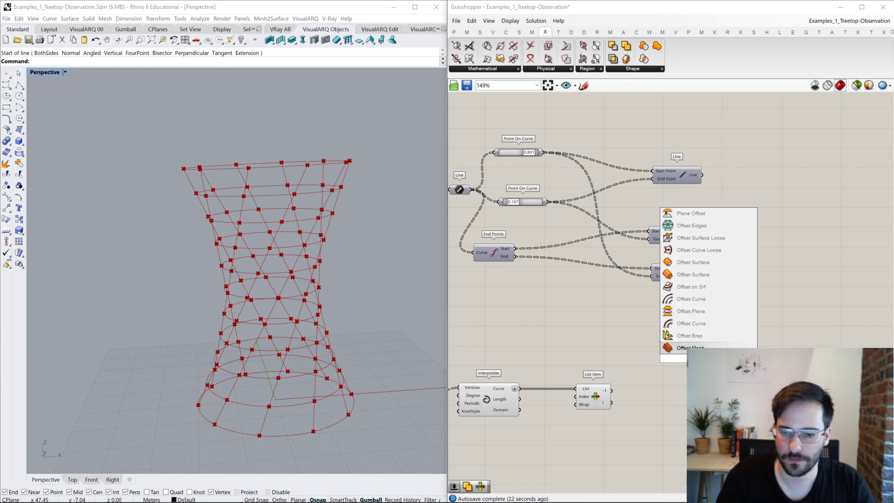
pyautogui.press('Up')
pyautogui.press('Return')
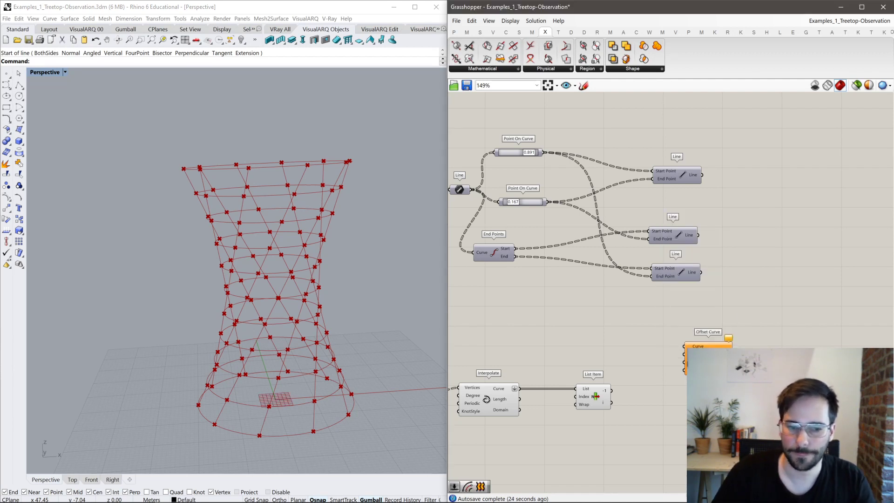
pyautogui.moveTo(611, 390); pyautogui.dragTo(630, 385)
pyautogui.moveTo(682, 354); pyautogui.dragTo(685, 347)
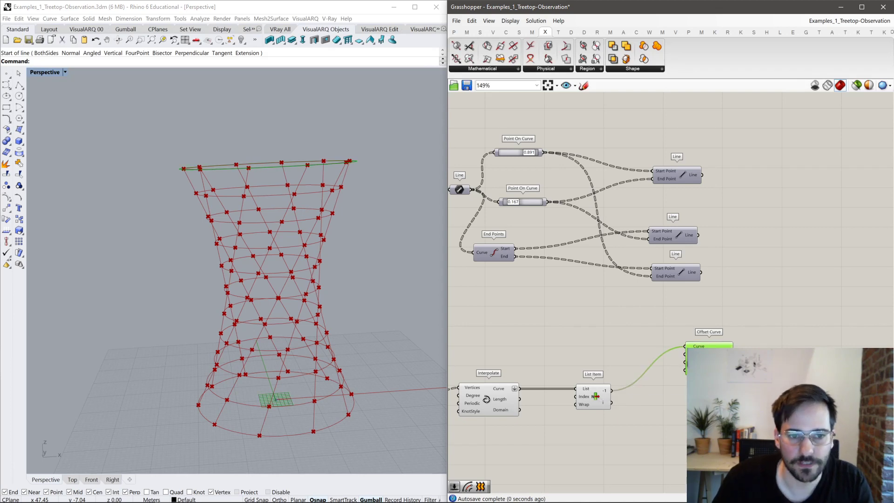
pyautogui.scroll(2, 703, 364)
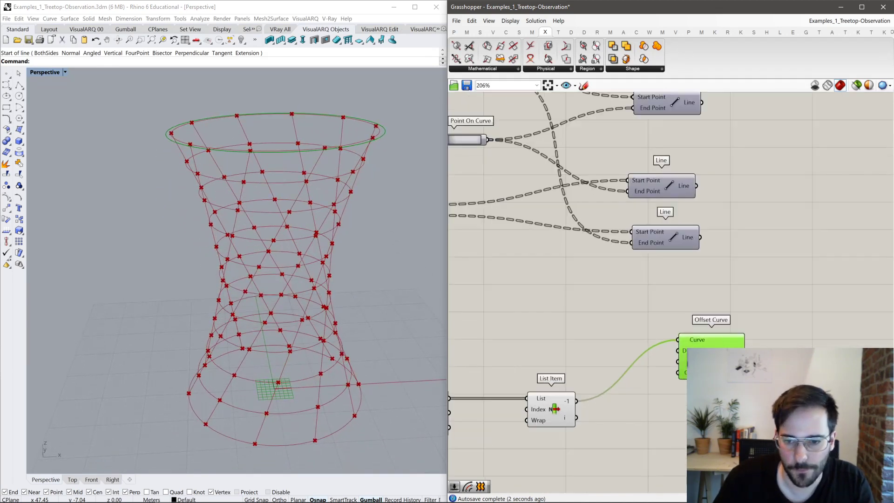
pyautogui.moveTo(692, 349); pyautogui.dragTo(766, 346)
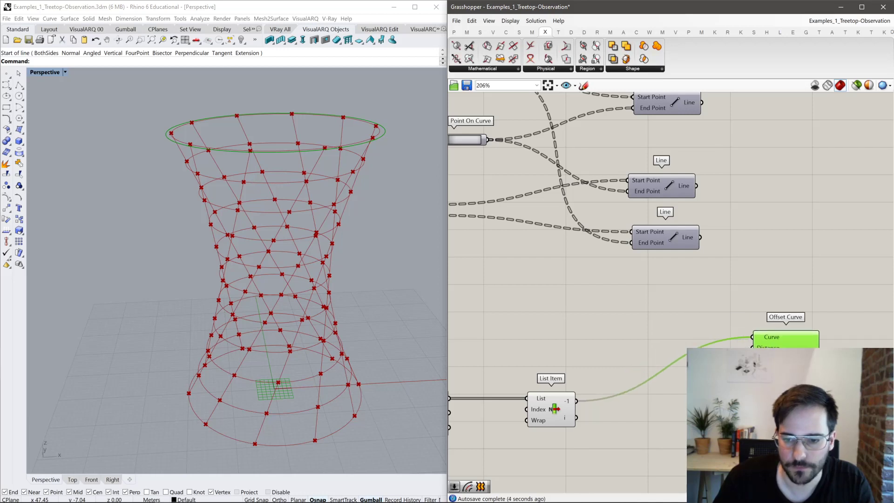
# Add a 1.0 number slider between the List Item and Offset Curve components.
pyautogui.click(694, 375)
pyautogui.doubleClick(694, 375)
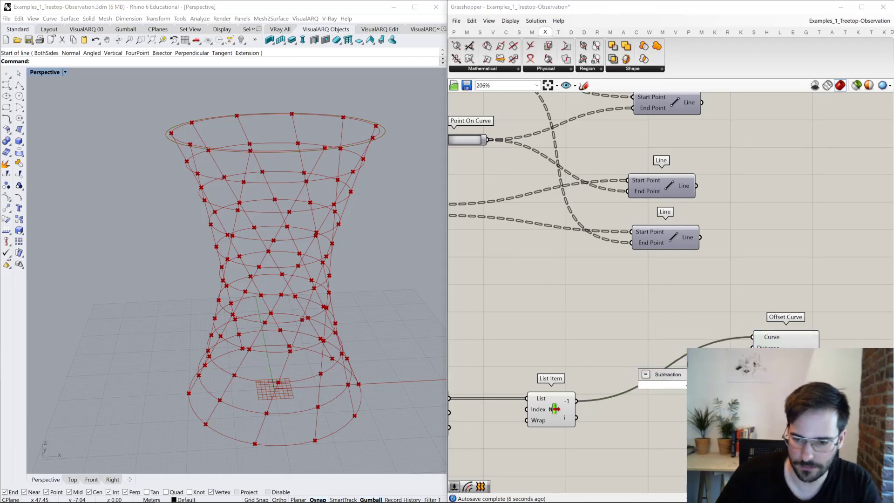
pyautogui.press('BackSpace')
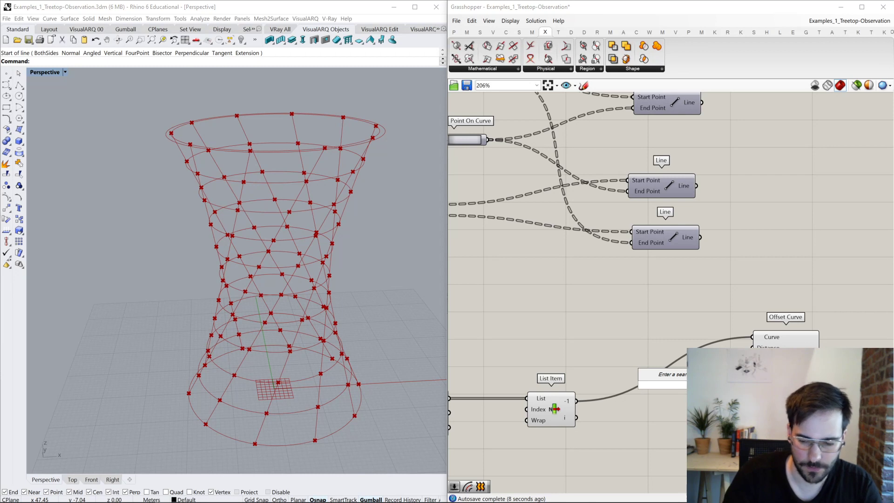
pyautogui.write('1')
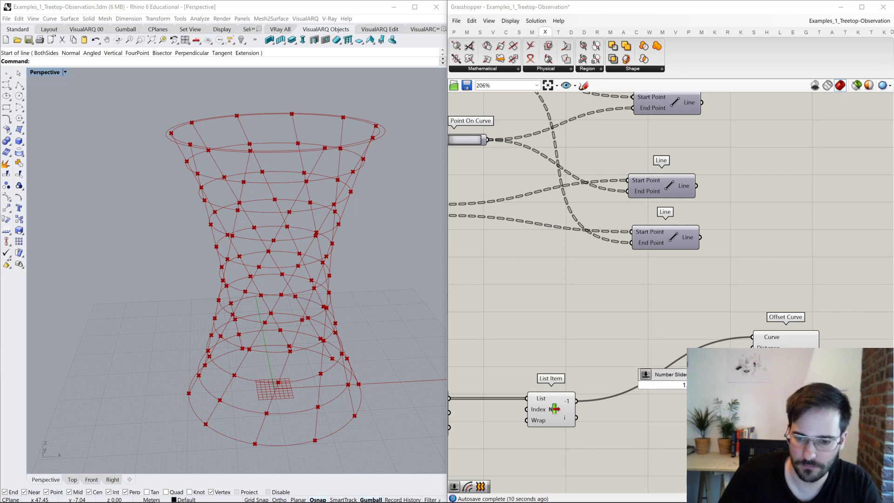
pyautogui.press('Return')
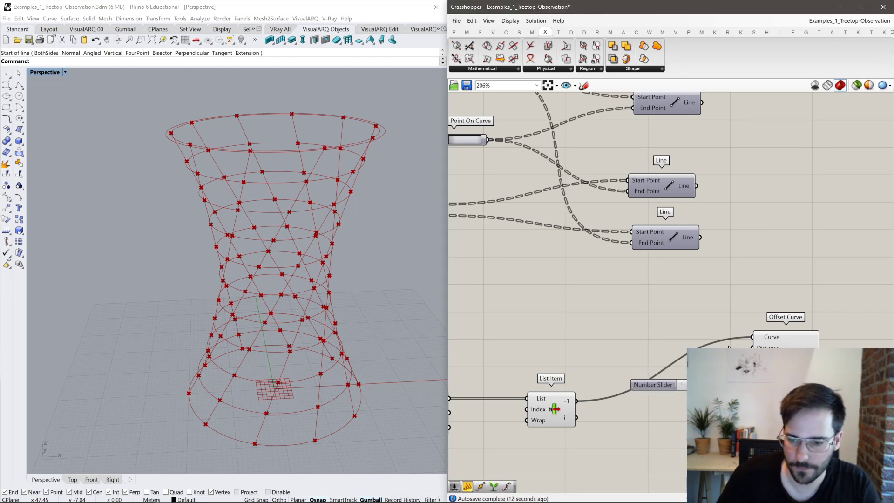
# Add a Negative component fed by the number slider and connect its Result to Offset Curve's Distance input.
pyautogui.doubleClick(728, 348)
pyautogui.write('neg')
pyautogui.press('Return')
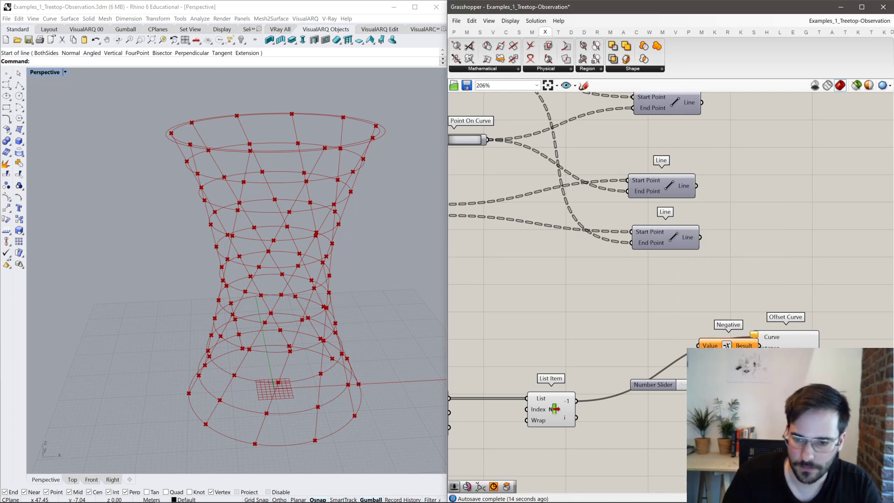
pyautogui.moveTo(748, 368); pyautogui.dragTo(789, 322)
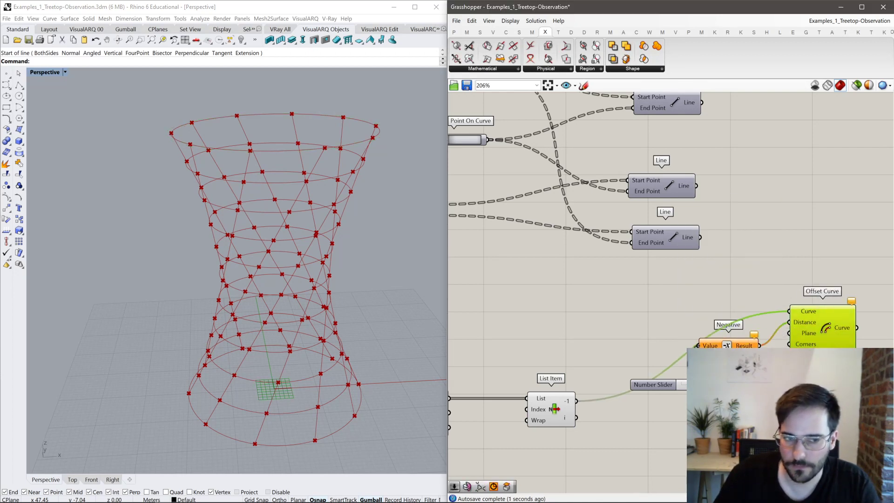
# Raise the number slider's maximum and set the offset distance to 3.0.
pyautogui.doubleClick(660, 384)
pyautogui.click(648, 409)
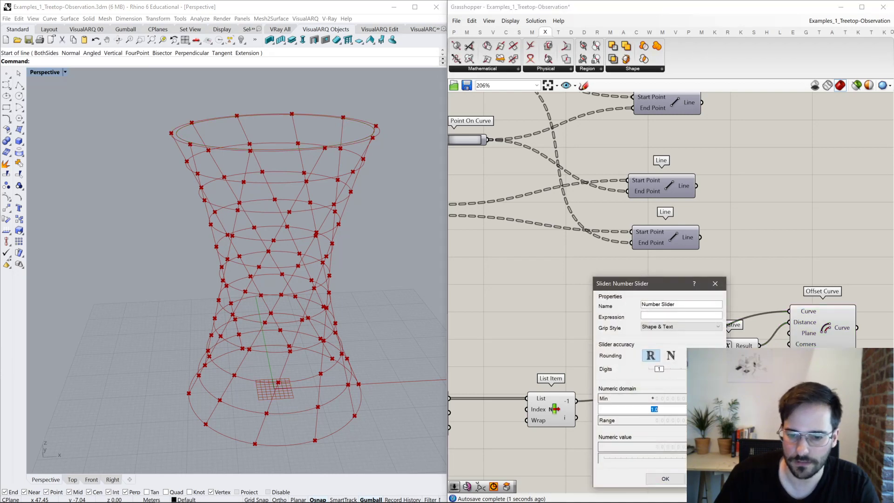
pyautogui.press('Return')
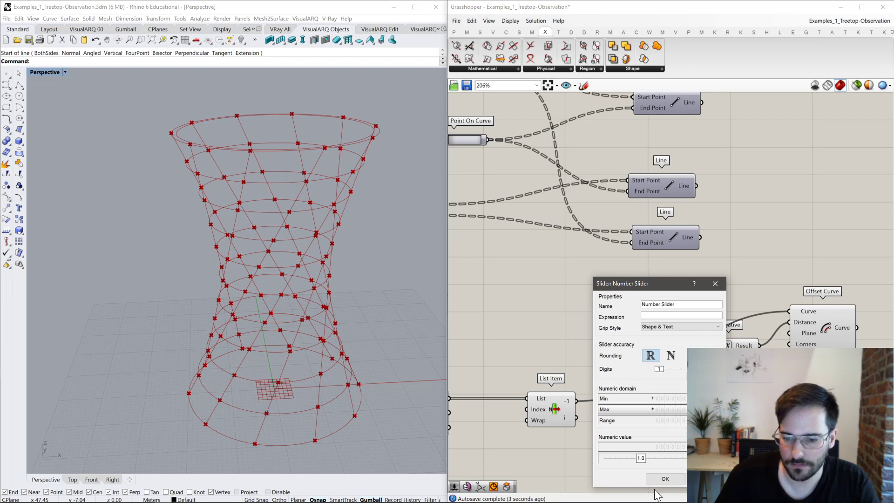
pyautogui.click(665, 478)
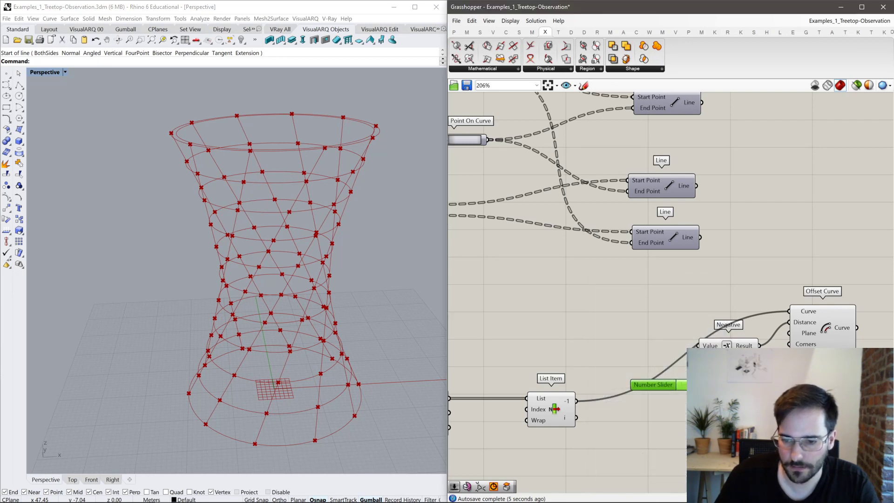
# Add a Loft component and feed its flattened Curves input from the offset curve and List Item's -1 output.
pyautogui.click(836, 325)
pyautogui.doubleClick(824, 413)
pyautogui.write('lof')
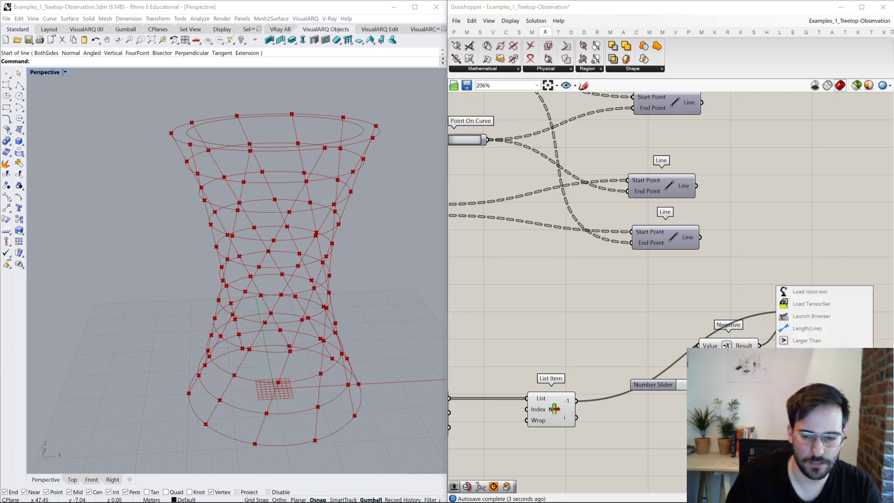
pyautogui.press('Return')
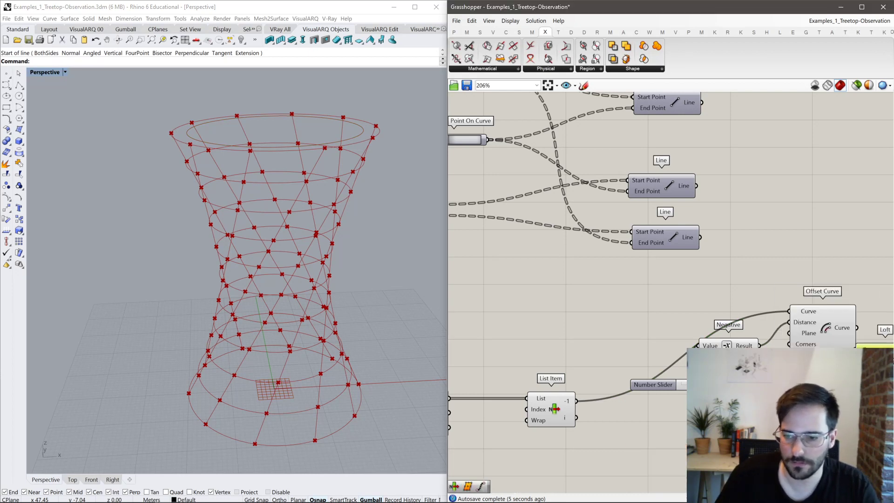
pyautogui.moveTo(686, 418); pyautogui.dragTo(671, 419, button='right')
pyautogui.moveTo(561, 400); pyautogui.dragTo(848, 286)
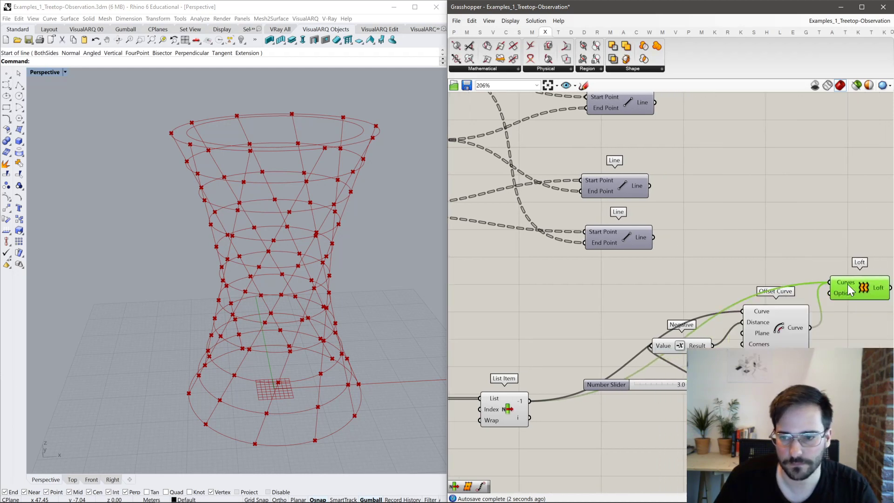
pyautogui.rightClick(848, 285)
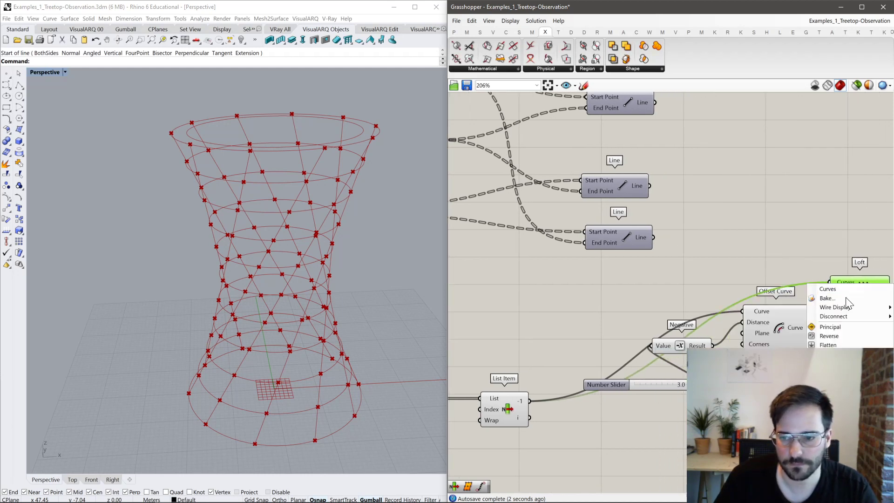
pyautogui.click(832, 344)
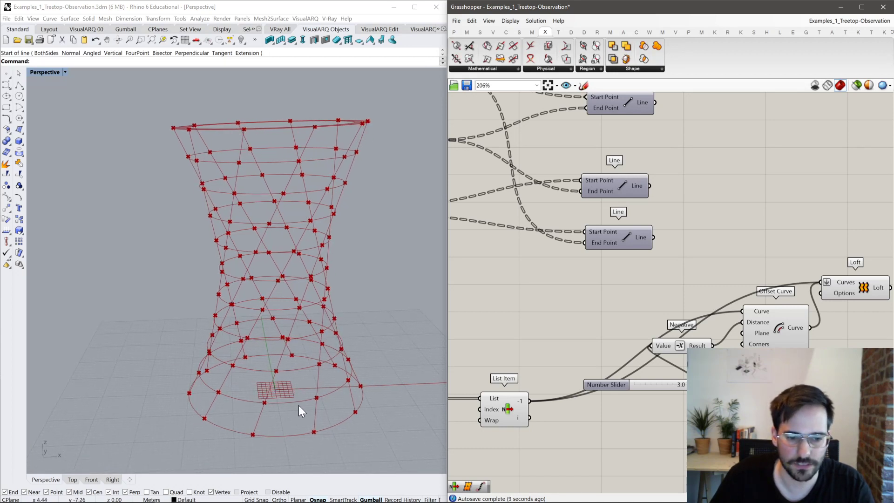
# Add a Shift List component and place it in the empty area below List Item.
pyautogui.moveTo(558, 445); pyautogui.dragTo(630, 351, button='right')
pyautogui.doubleClick(630, 351)
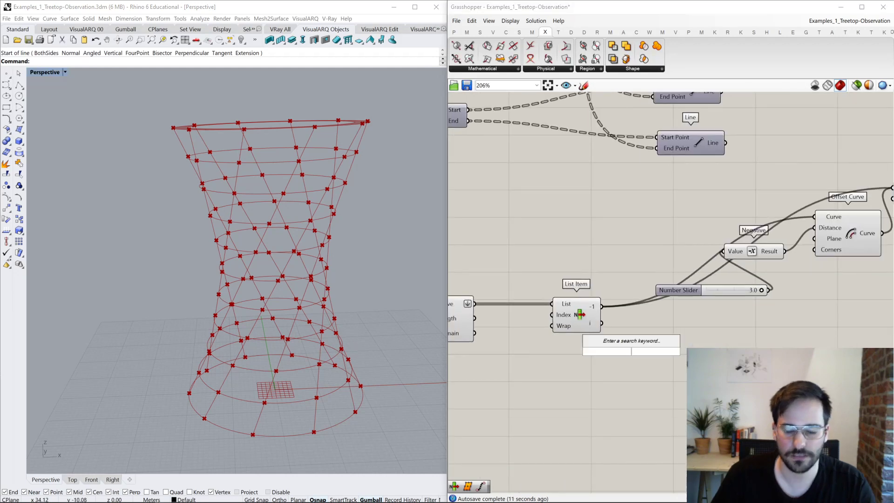
pyautogui.write('si')
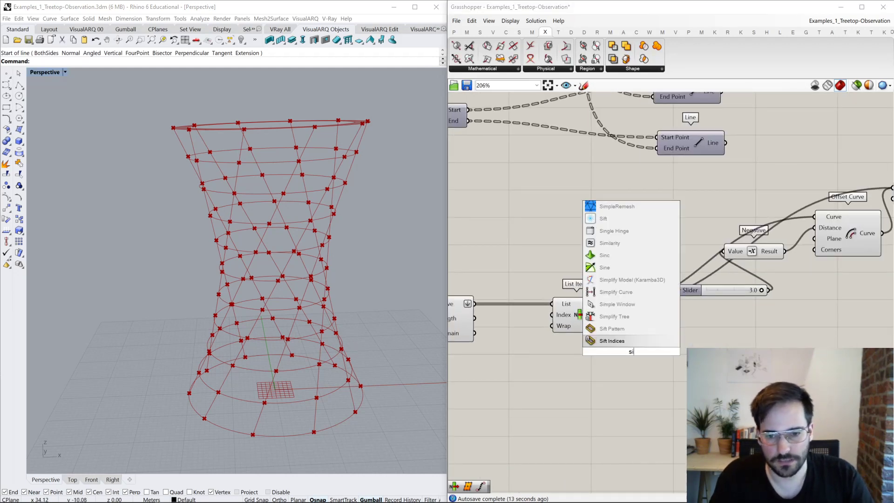
pyautogui.press('BackSpace')
pyautogui.write('hi')
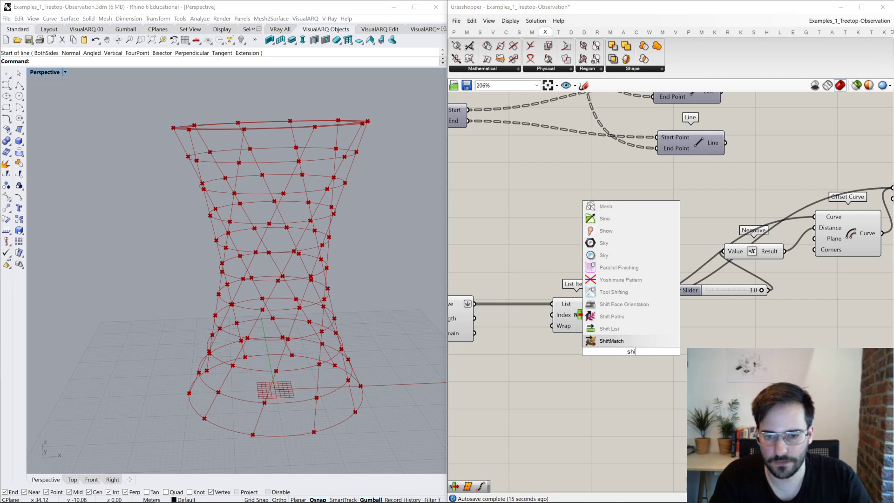
pyautogui.press('Up')
pyautogui.press('Return')
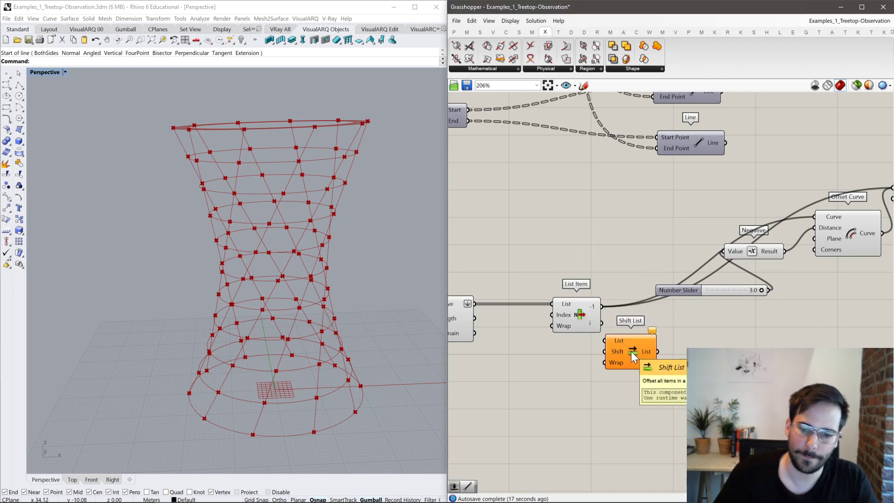
pyautogui.moveTo(631, 351); pyautogui.dragTo(630, 458)
# Turn off the preview of the Interpolate component that draws the rings.
pyautogui.moveTo(507, 376); pyautogui.dragTo(661, 278, button='right')
pyautogui.click(605, 218)
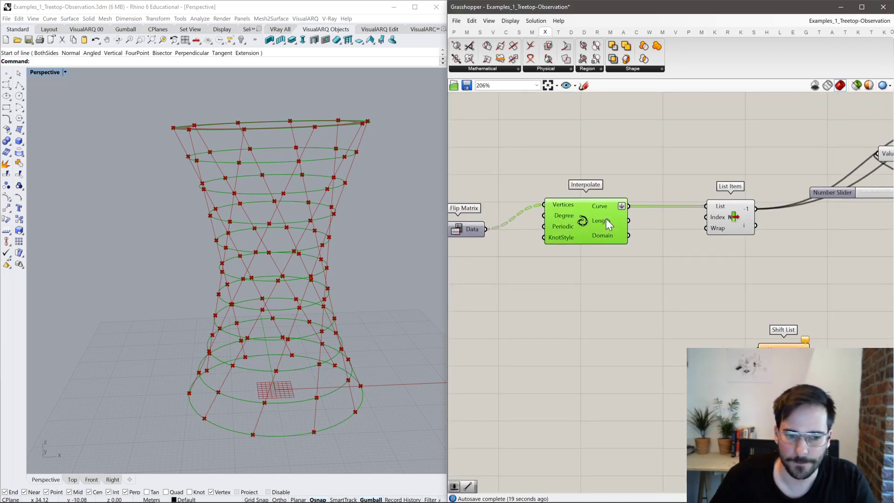
pyautogui.middleClick(603, 219)
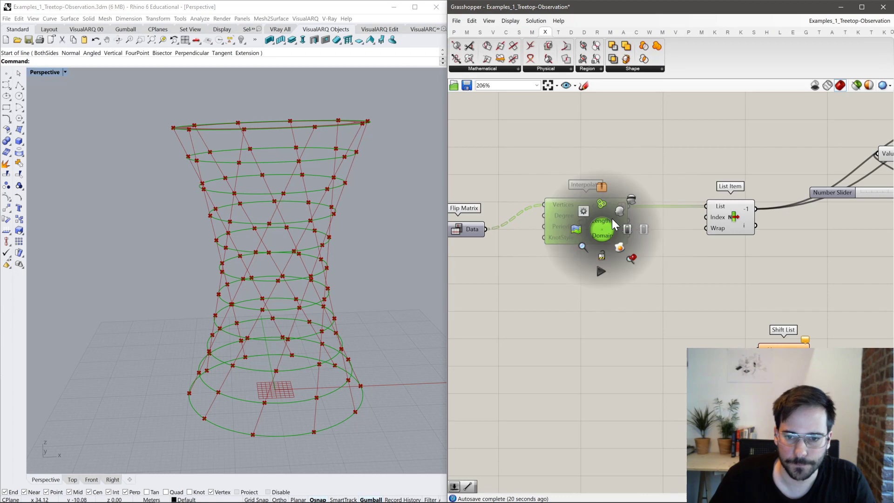
pyautogui.click(630, 195)
pyautogui.moveTo(604, 235); pyautogui.dragTo(614, 238, button='right')
pyautogui.click(500, 193)
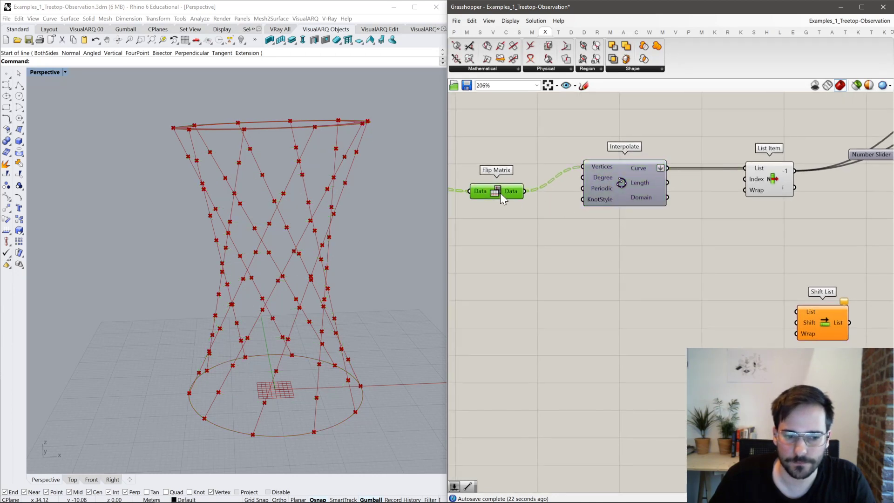
pyautogui.doubleClick(589, 290)
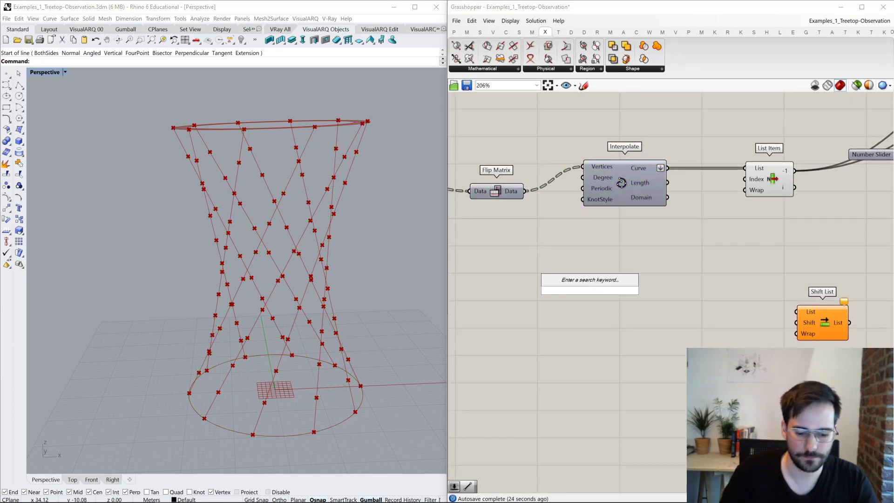
pyautogui.write('P')
pyautogui.press('BackSpace')
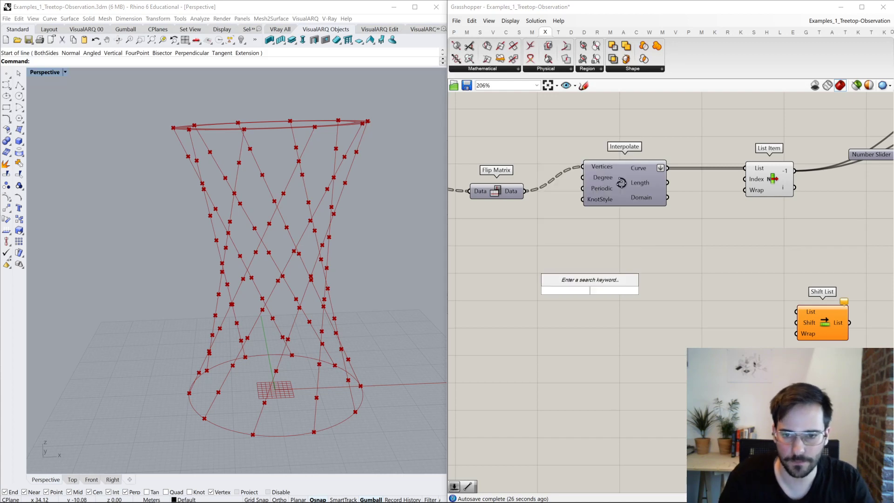
pyautogui.press('Escape')
# Duplicate the Interpolate component below the original and place Shift List just before the copy.
pyautogui.click(621, 182)
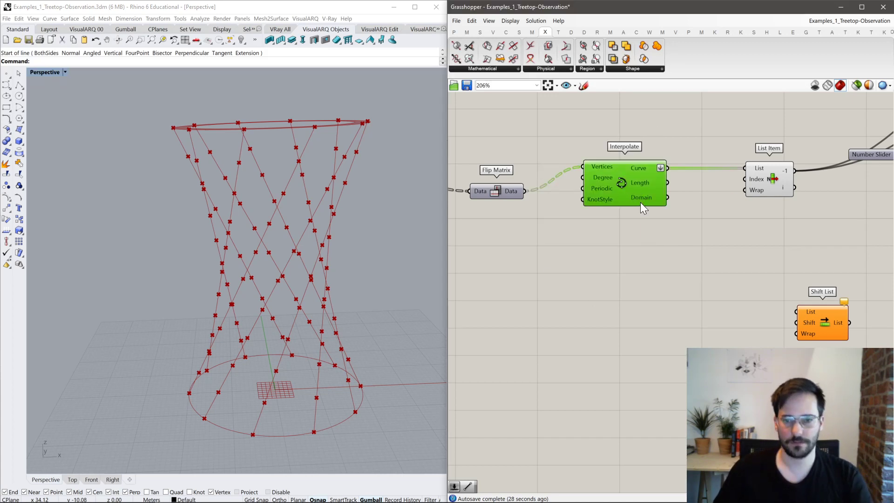
pyautogui.keyDown('alt'); pyautogui.moveTo(639, 201); pyautogui.dragTo(722, 305); pyautogui.keyUp('alt')
pyautogui.moveTo(662, 265); pyautogui.dragTo(685, 284)
pyautogui.moveTo(802, 319); pyautogui.dragTo(548, 299)
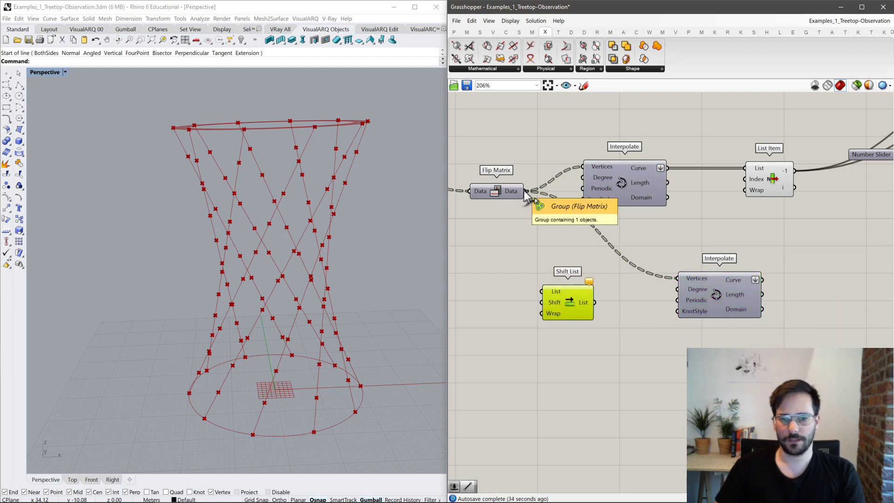
# Route Flip Matrix's Data output through Shift List into the copied Interpolate's Vertices input, flattening Shift List's output.
pyautogui.moveTo(526, 191); pyautogui.dragTo(542, 292)
pyautogui.moveTo(601, 300); pyautogui.dragTo(733, 286)
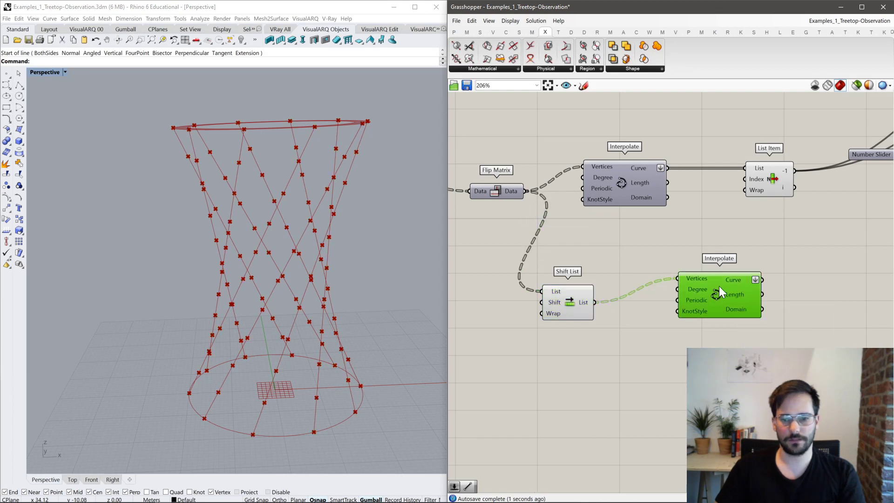
pyautogui.rightClick(586, 301)
pyautogui.click(608, 344)
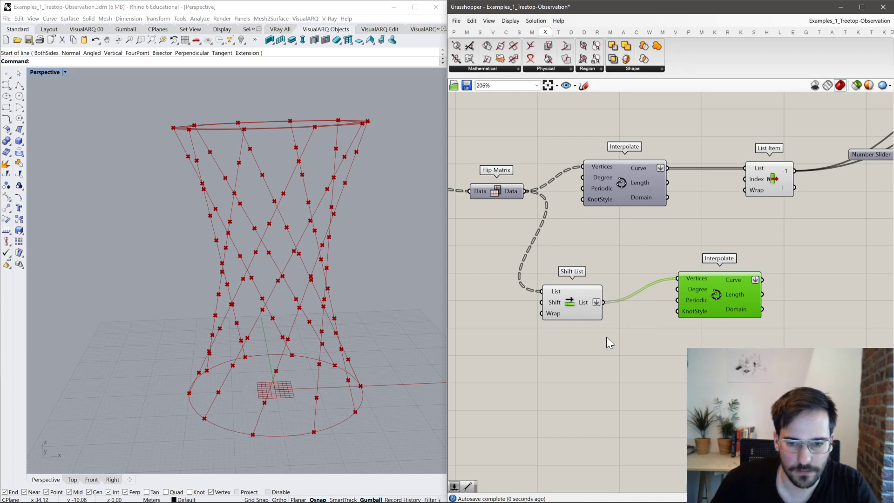
pyautogui.click(580, 304)
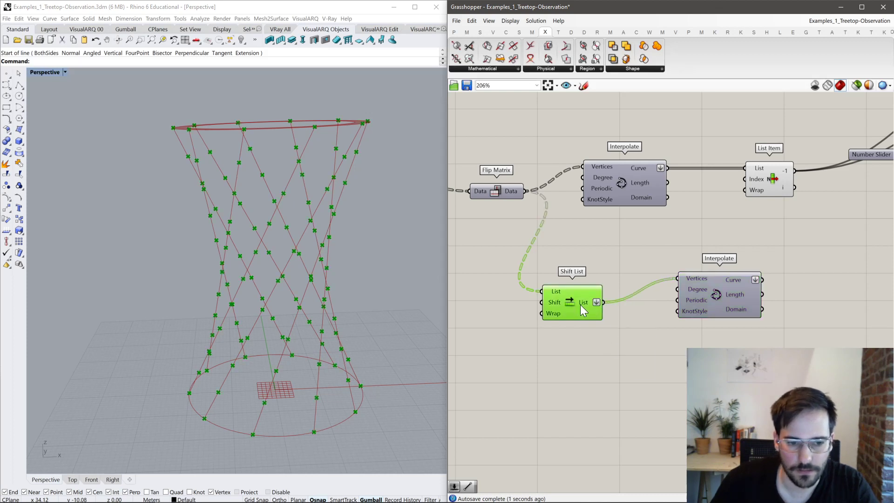
# Add a List Item component below Shift List and try wiring it between Shift List's output and the copied Interpolate's Vertices input.
pyautogui.doubleClick(602, 369)
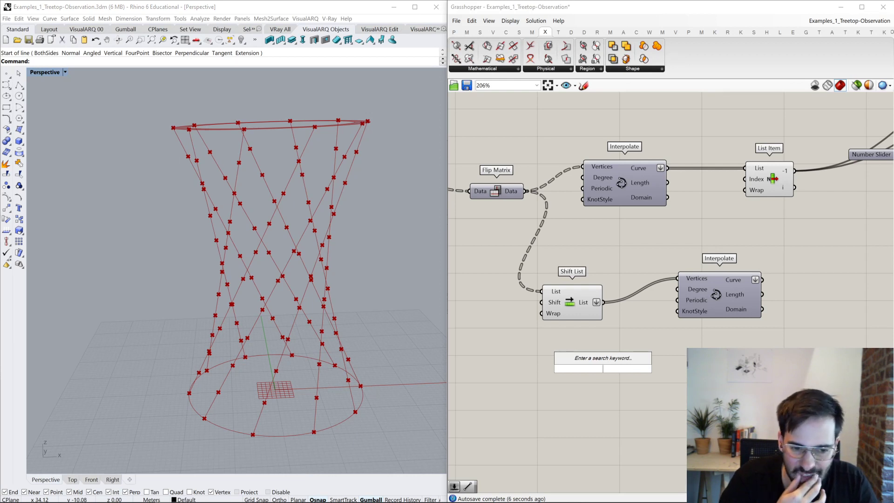
pyautogui.write('list')
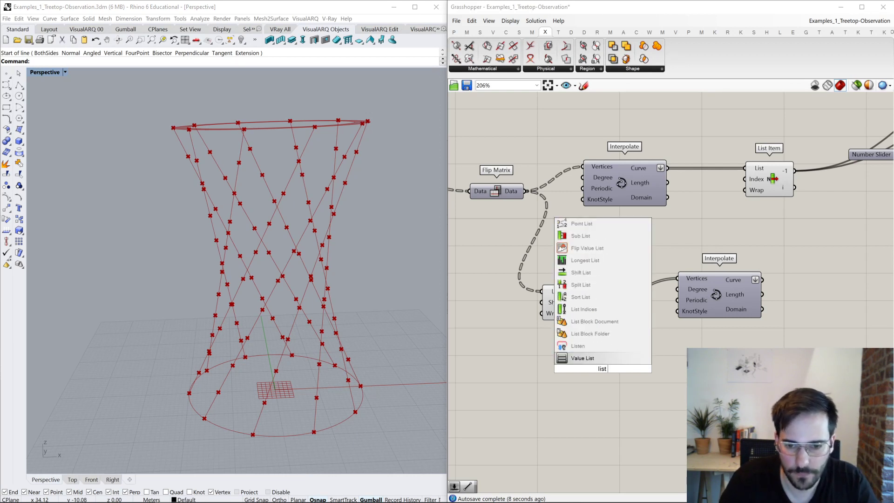
pyautogui.write(' it')
pyautogui.press('Return')
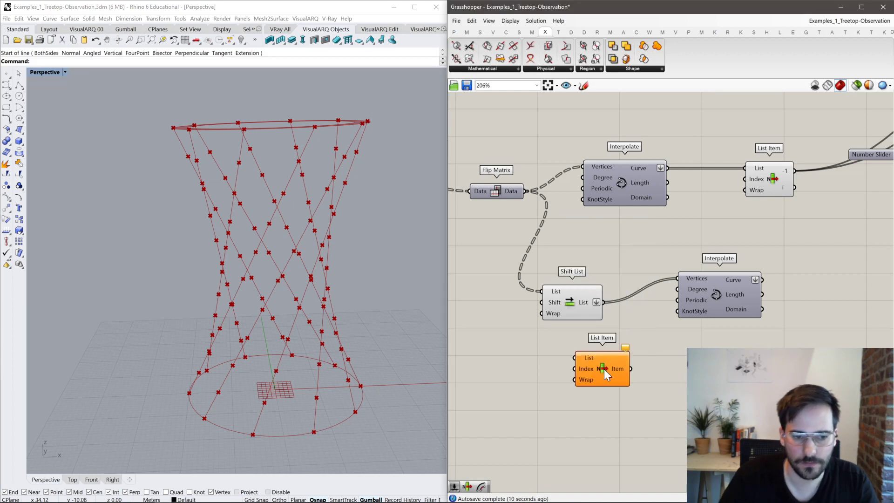
pyautogui.moveTo(604, 302); pyautogui.dragTo(574, 358)
pyautogui.keyDown('shift'); pyautogui.moveTo(631, 369); pyautogui.dragTo(678, 279); pyautogui.keyUp('shift')
# Remove the flattening from Shift List's output and place List Item ahead of it, so Flip Matrix feeds Shift List through List Item.
pyautogui.rightClick(591, 303)
pyautogui.click(607, 352)
pyautogui.moveTo(605, 354); pyautogui.dragTo(537, 347)
pyautogui.click(699, 300)
pyautogui.moveTo(531, 309); pyautogui.dragTo(555, 294)
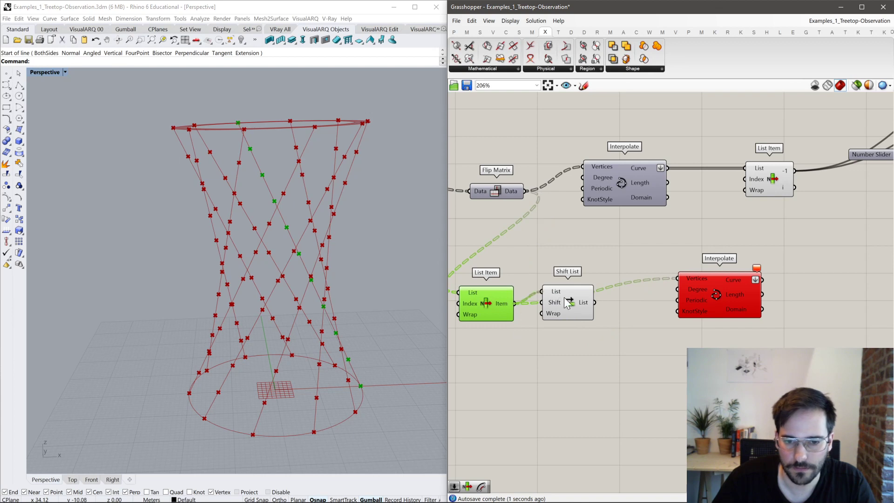
pyautogui.moveTo(718, 291); pyautogui.dragTo(740, 307)
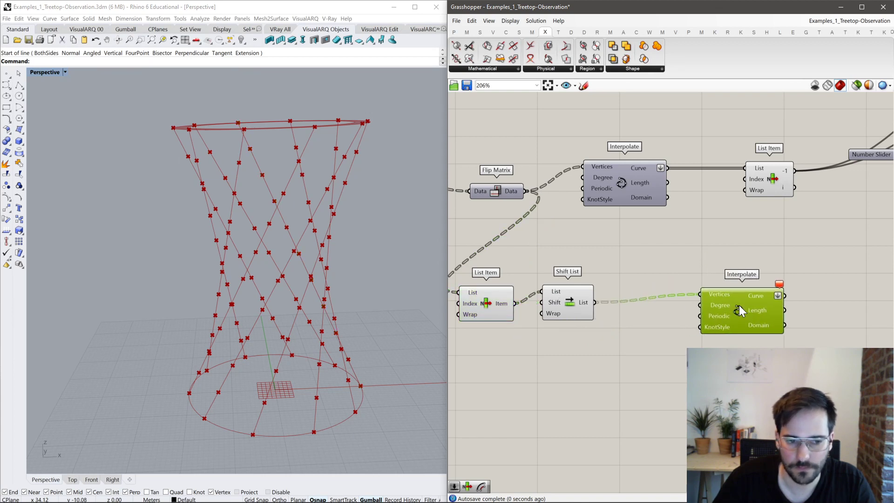
pyautogui.moveTo(575, 305); pyautogui.dragTo(623, 307)
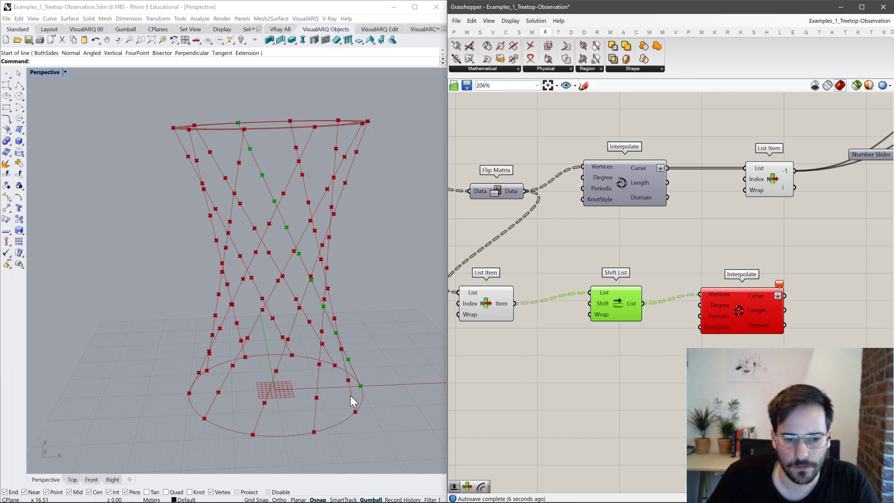
# Place a Point List component below Shift List and connect Flip Matrix's Data output to it.
pyautogui.moveTo(372, 353); pyautogui.dragTo(311, 372, button='right')
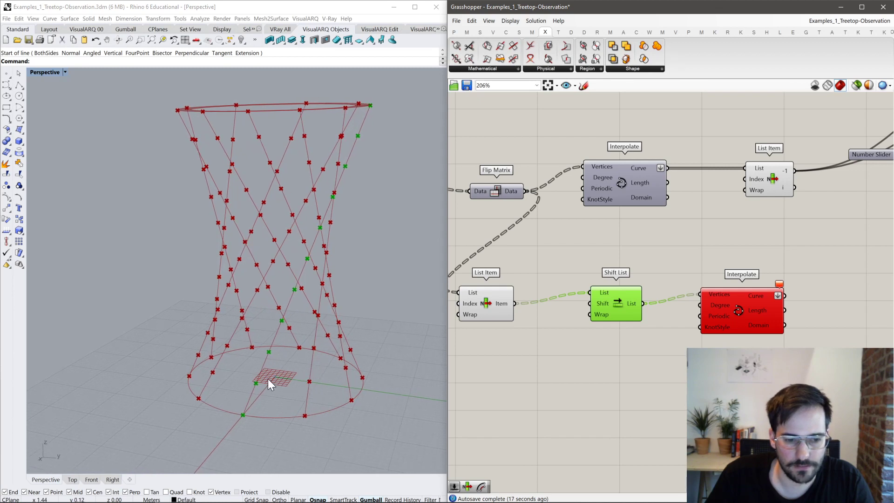
pyautogui.moveTo(312, 378); pyautogui.dragTo(329, 382, button='right')
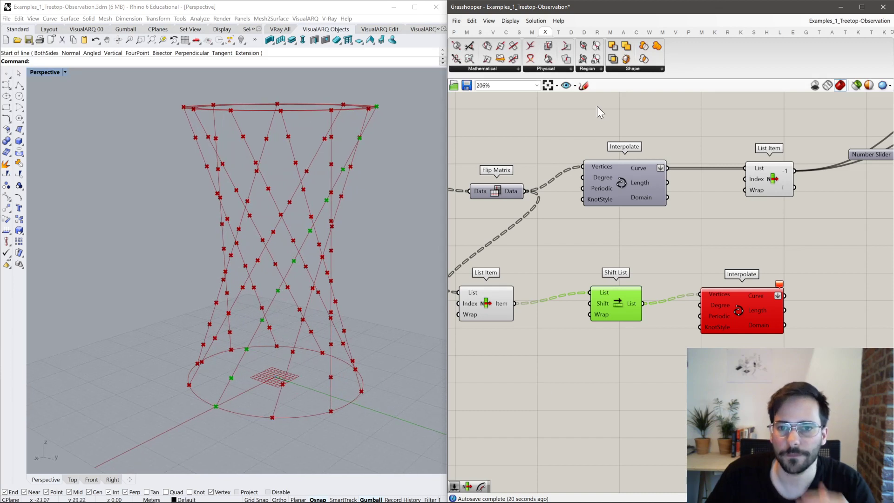
pyautogui.click(533, 32)
pyautogui.click(480, 32)
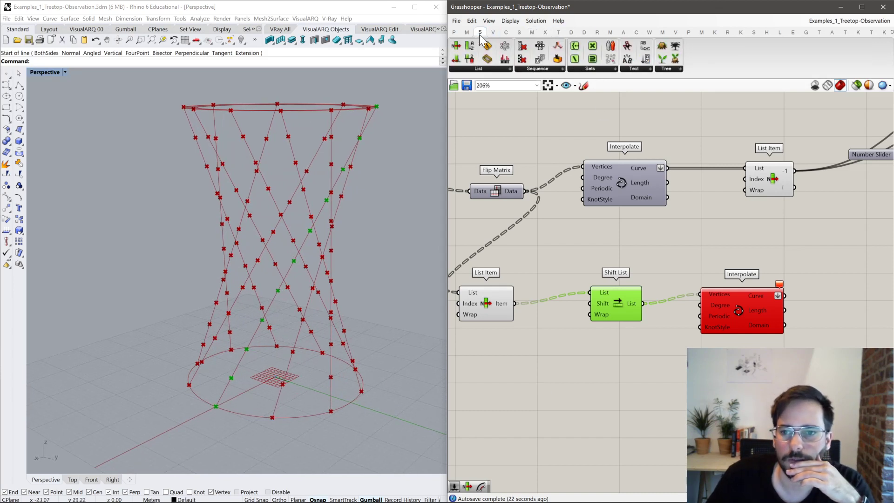
pyautogui.click(586, 32)
pyautogui.click(571, 32)
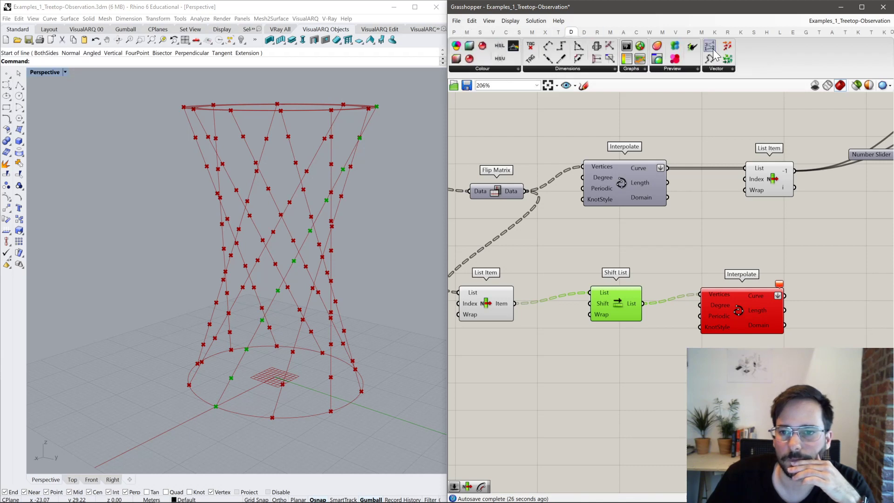
pyautogui.moveTo(713, 49); pyautogui.dragTo(582, 413)
pyautogui.moveTo(540, 381); pyautogui.dragTo(601, 256, button='right')
pyautogui.moveTo(628, 157); pyautogui.dragTo(670, 380)
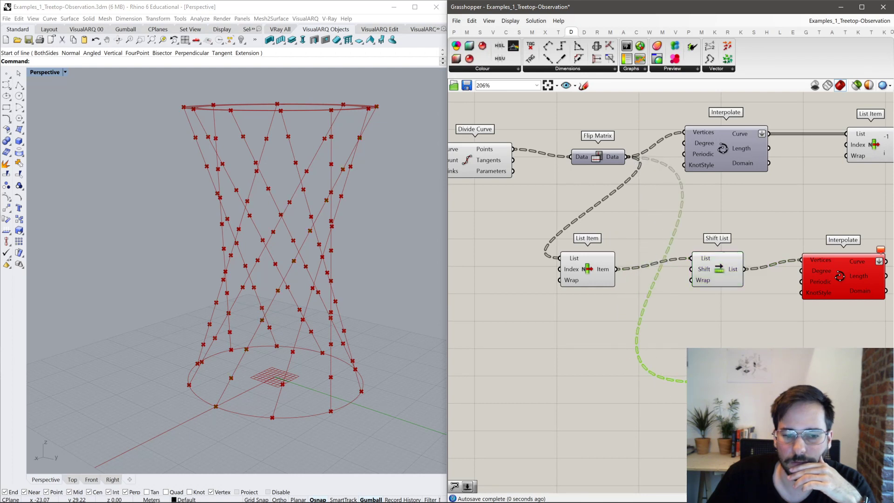
# Add a number slider for Point List's text size and set it to 3.
pyautogui.doubleClick(652, 402)
pyautogui.write('slider')
pyautogui.press('Return')
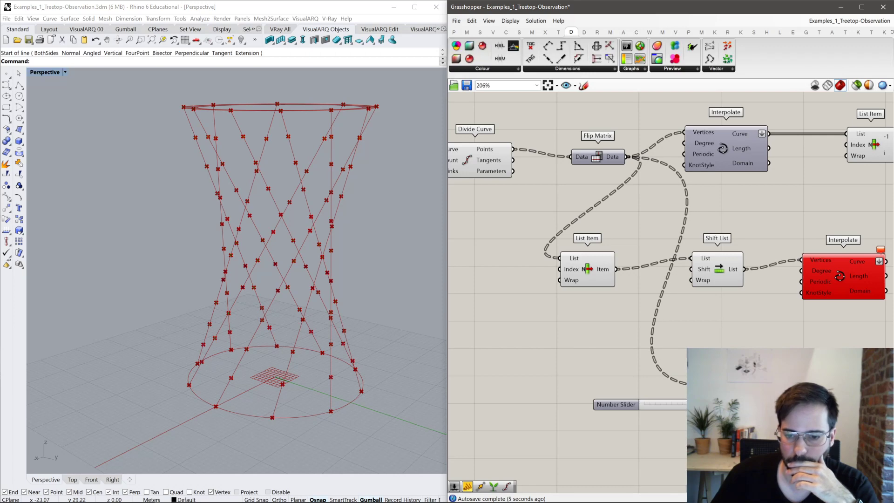
pyautogui.moveTo(767, 396); pyautogui.dragTo(767, 361)
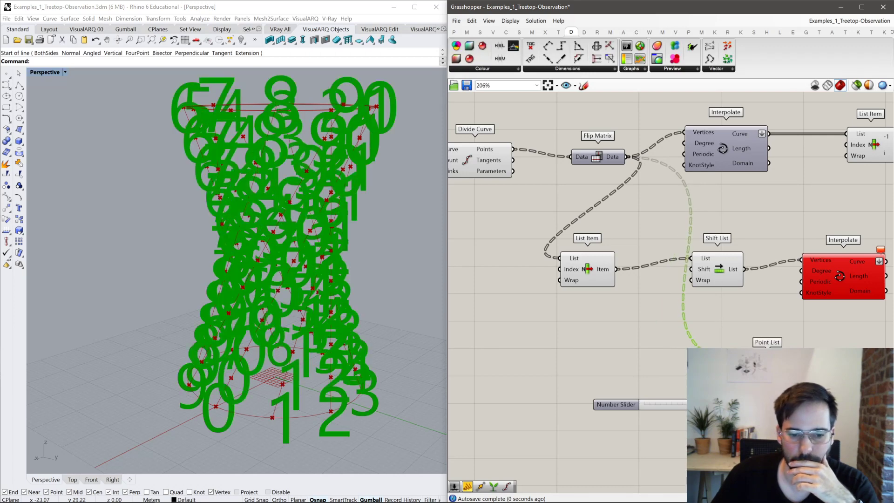
pyautogui.moveTo(699, 404); pyautogui.dragTo(664, 419)
pyautogui.click(663, 422)
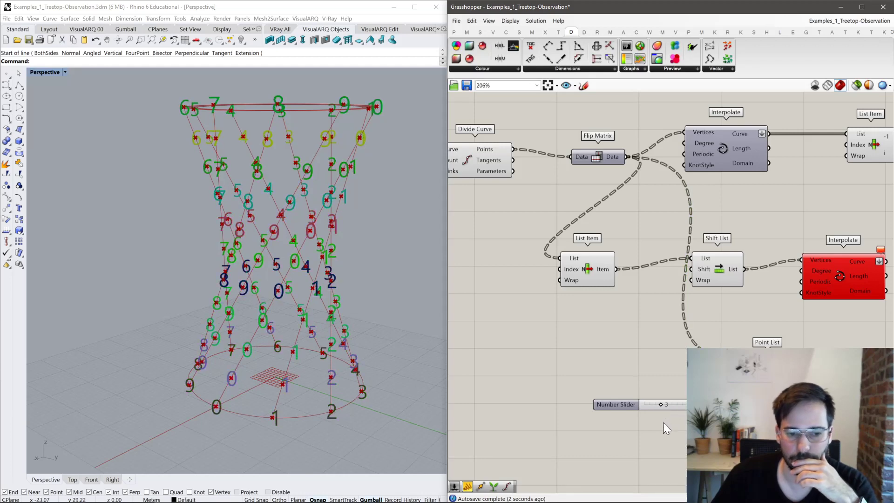
pyautogui.moveTo(284, 450); pyautogui.dragTo(220, 409, button='right')
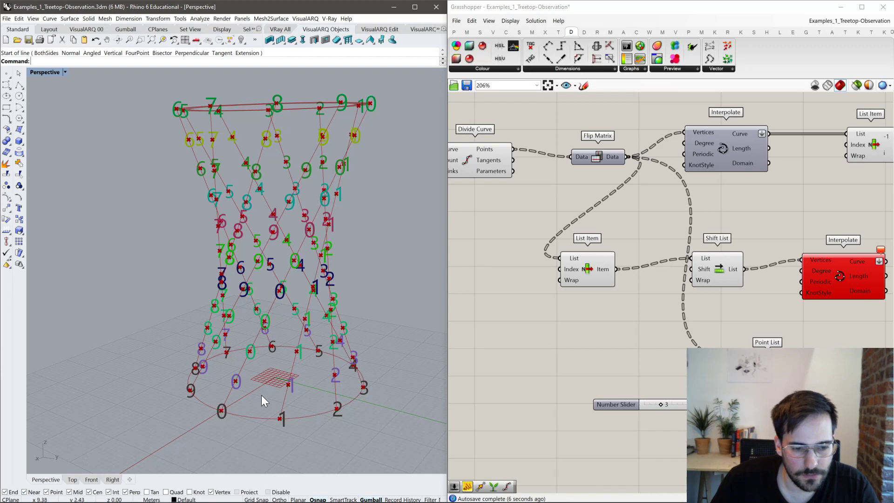
pyautogui.moveTo(288, 384); pyautogui.dragTo(333, 311, button='right')
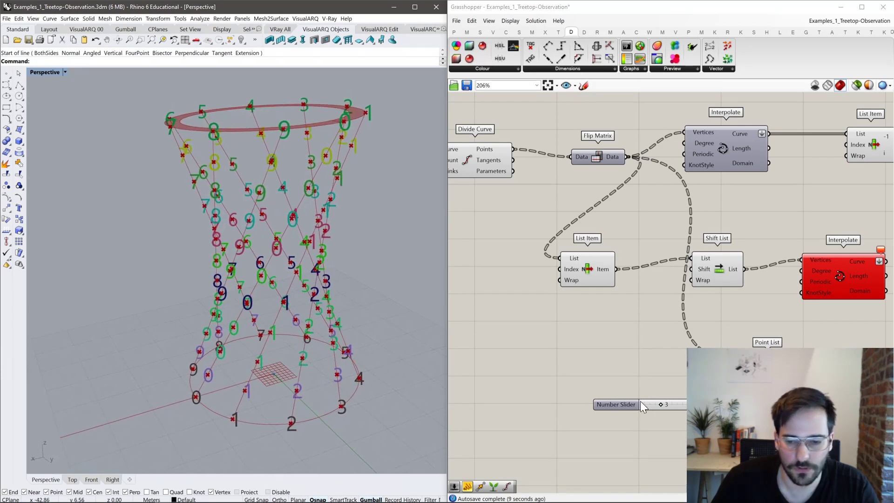
# Add a Series component below List Item and connect its Series output to Shift List's Shift input.
pyautogui.doubleClick(634, 356)
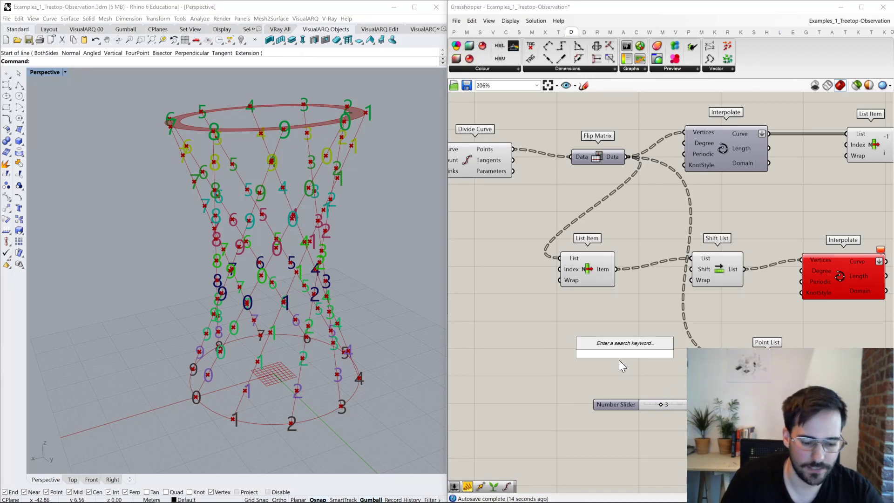
pyautogui.write('series')
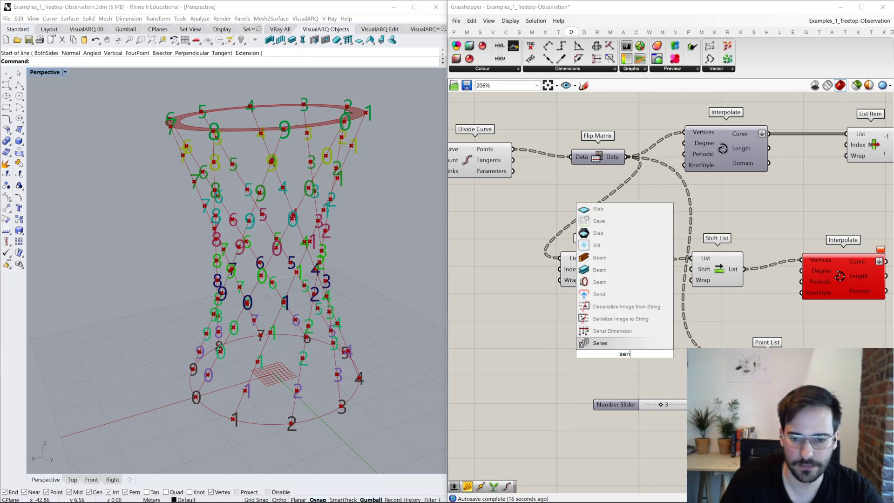
pyautogui.press('Return')
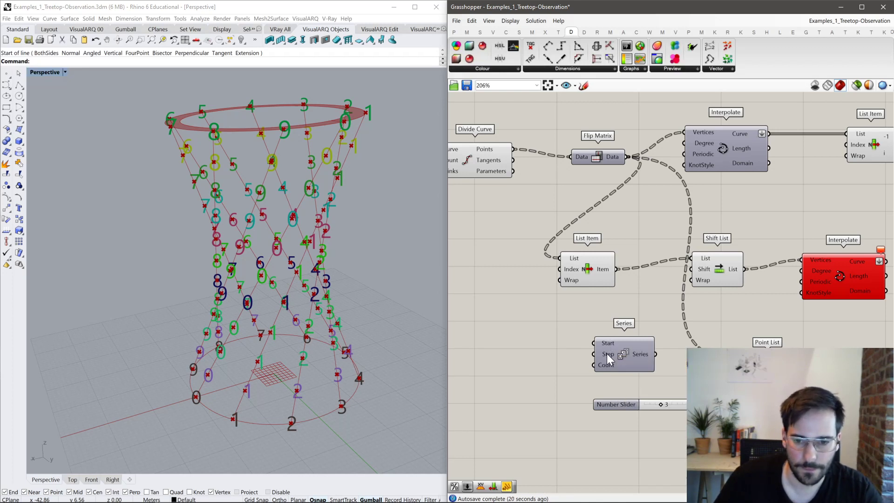
pyautogui.moveTo(646, 358); pyautogui.dragTo(578, 335)
pyautogui.moveTo(628, 300); pyautogui.dragTo(691, 268)
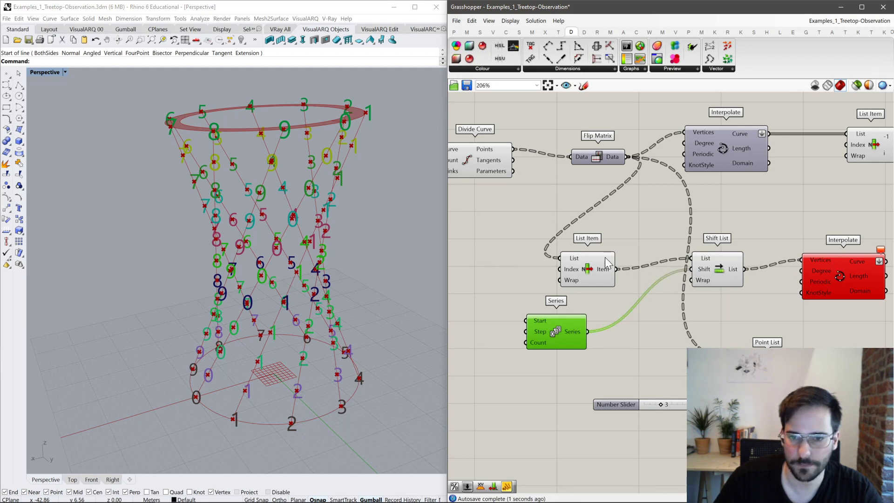
# Connect Flip Matrix's Data output directly to Shift List's List input and delete the List Item between them.
pyautogui.moveTo(606, 277); pyautogui.dragTo(594, 265)
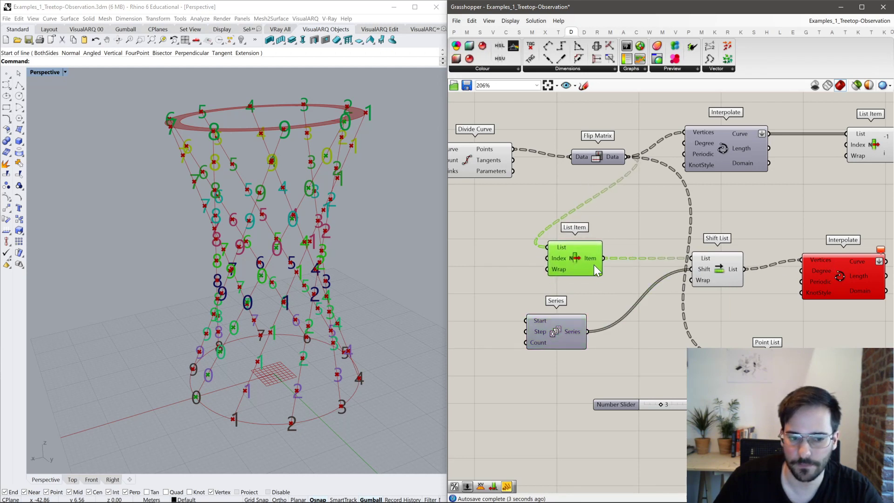
pyautogui.click(731, 279)
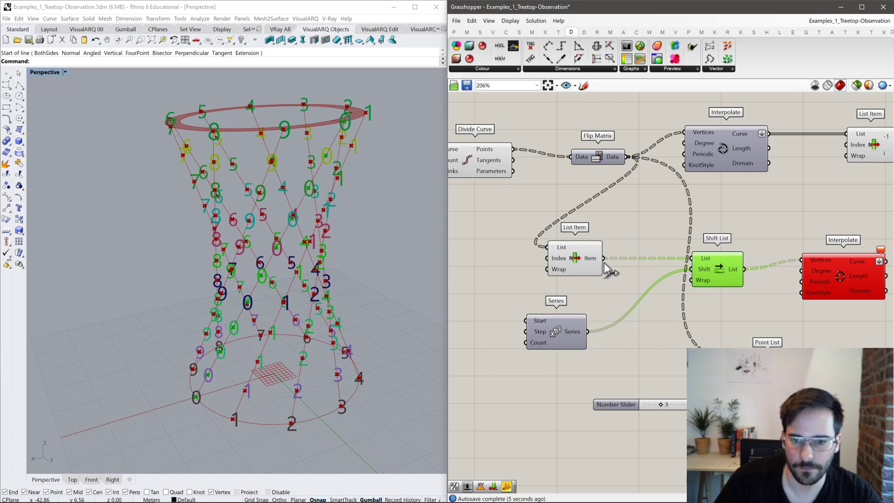
pyautogui.moveTo(628, 157); pyautogui.dragTo(688, 258)
pyautogui.click(587, 266)
pyautogui.press('Delete')
pyautogui.click(852, 280)
pyautogui.press('space')
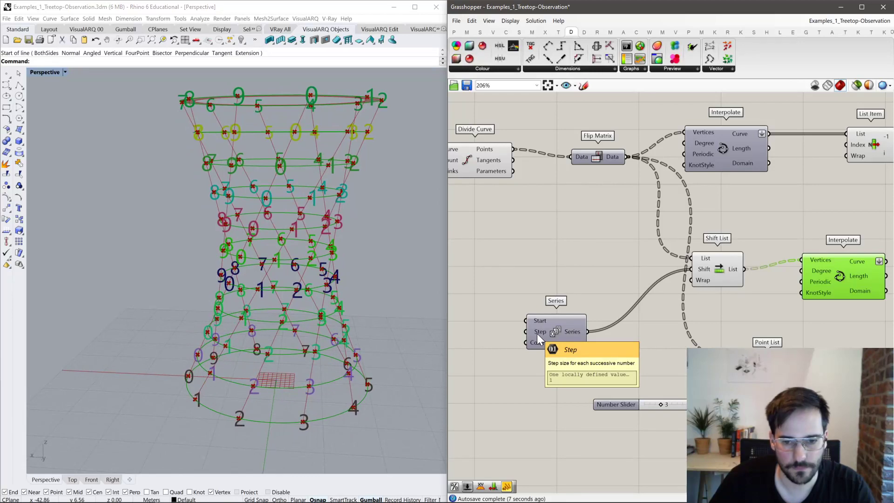
# Add a number slider, connect it to the Series Step input, and set it to 3.
pyautogui.doubleClick(523, 356)
pyautogui.write('2')
pyautogui.press('Return')
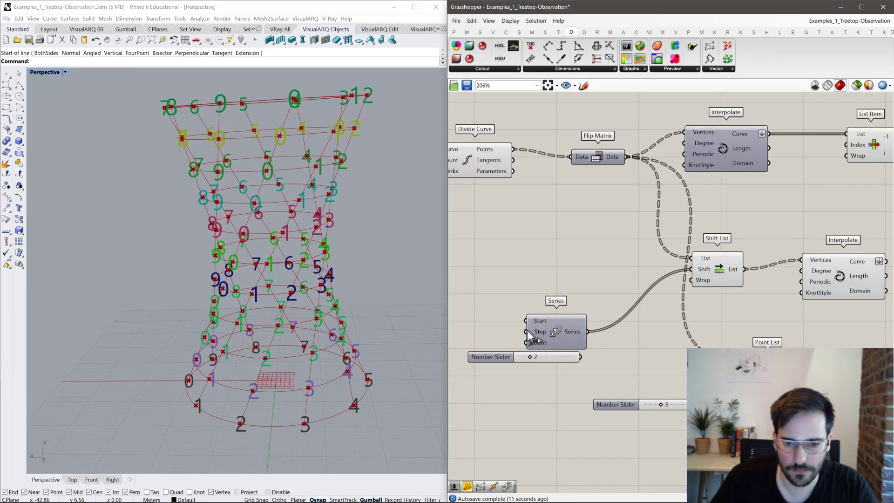
pyautogui.moveTo(580, 357); pyautogui.dragTo(489, 355)
pyautogui.click(862, 267)
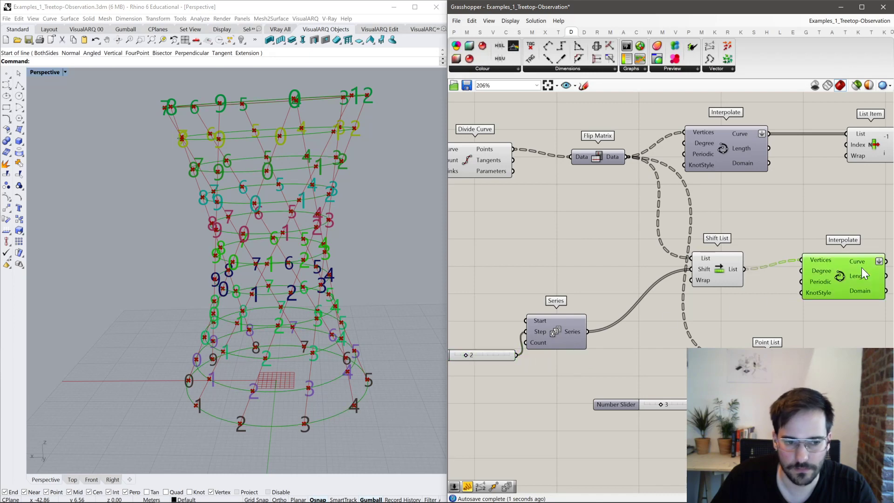
pyautogui.moveTo(475, 354); pyautogui.dragTo(471, 354)
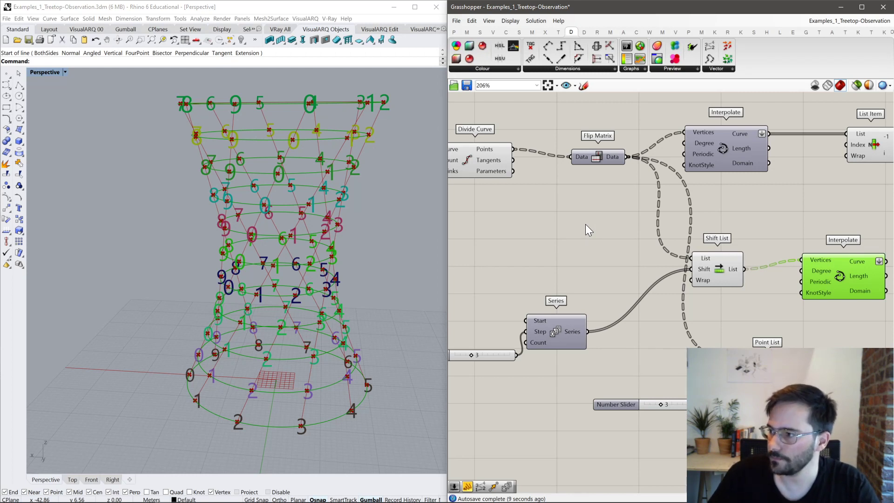
# Graft the Shift input of Shift List.
pyautogui.rightClick(700, 272)
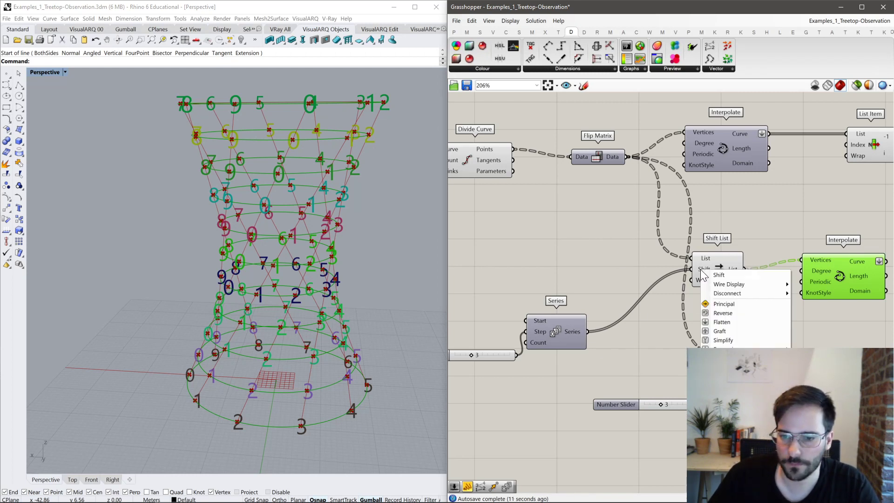
pyautogui.click(717, 329)
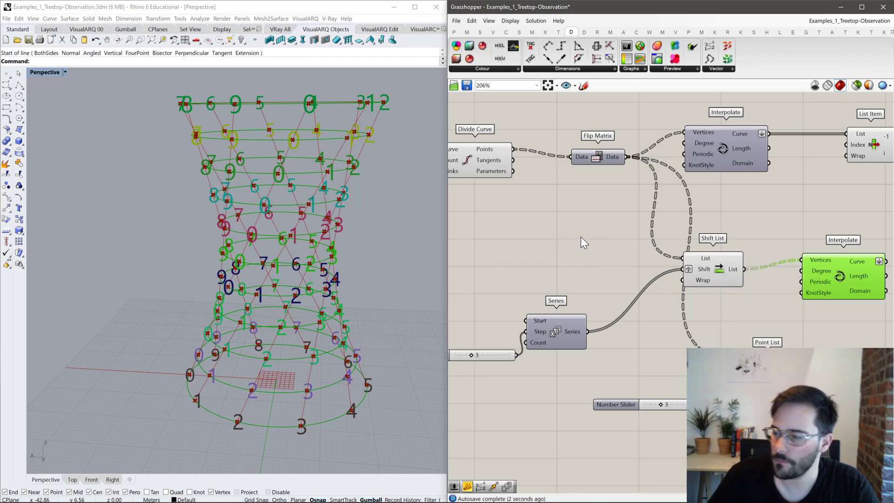
pyautogui.moveTo(579, 238); pyautogui.dragTo(600, 239, button='right')
pyautogui.doubleClick(605, 239)
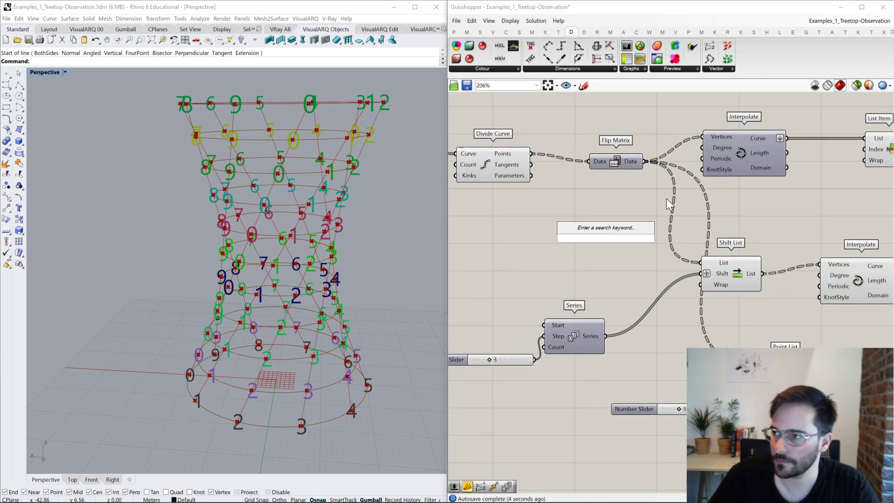
pyautogui.click(688, 167)
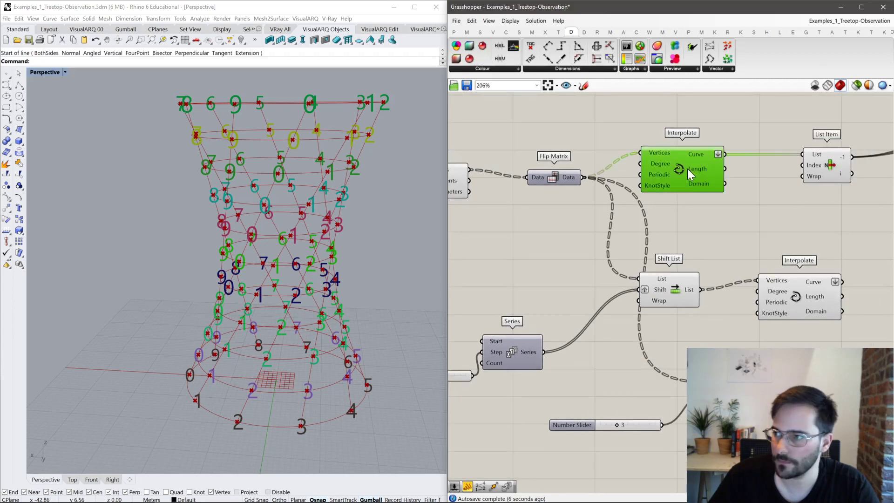
pyautogui.moveTo(688, 164)
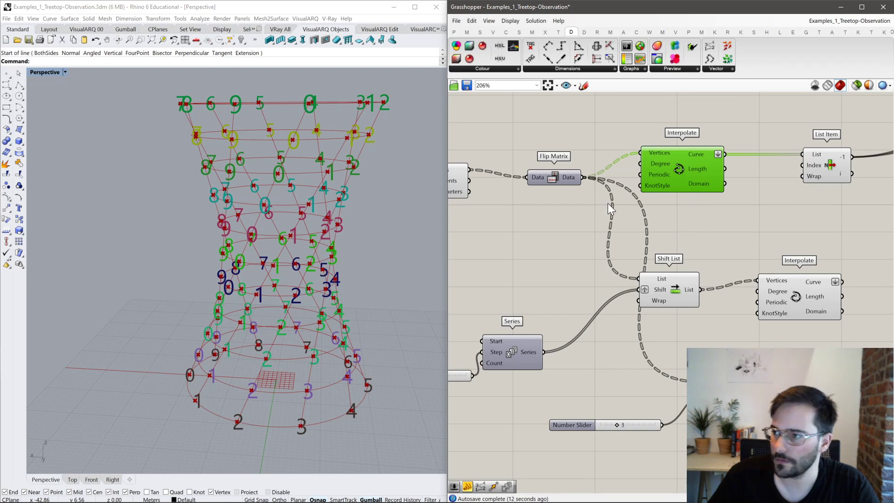
pyautogui.moveTo(608, 203); pyautogui.dragTo(565, 200, button='right')
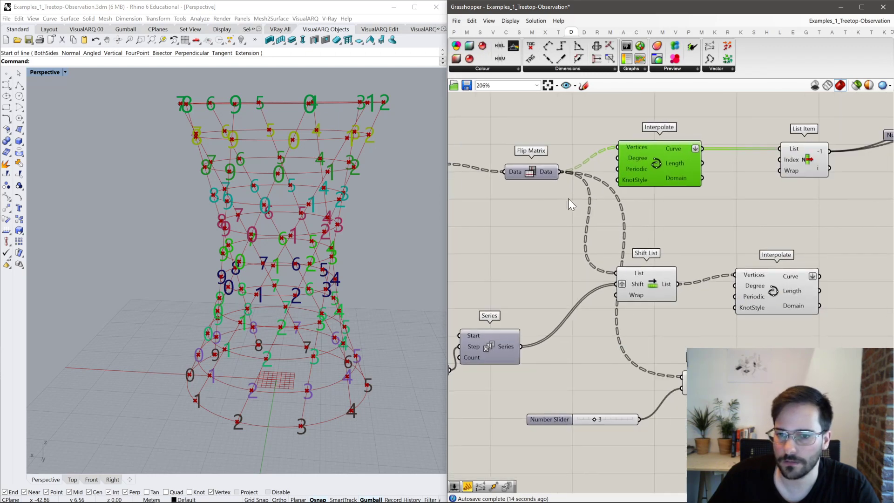
# Add a Divide Curve component between the two Interpolate components.
pyautogui.doubleClick(700, 230)
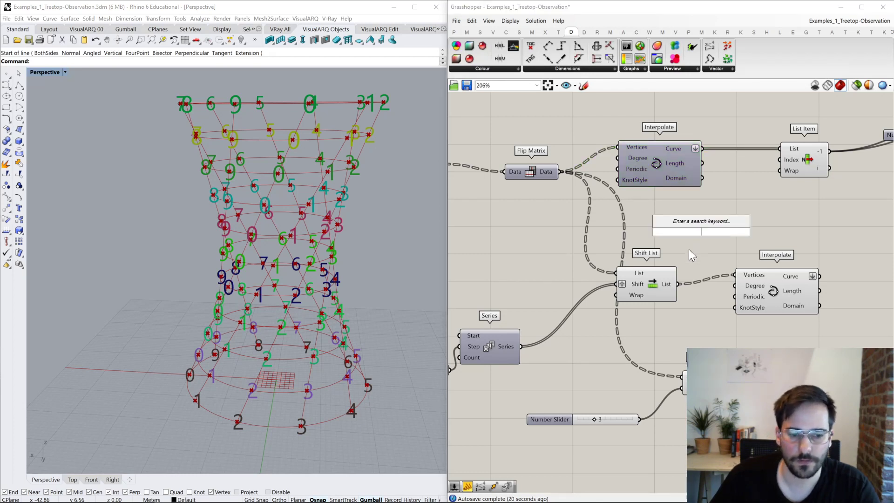
pyautogui.write('div')
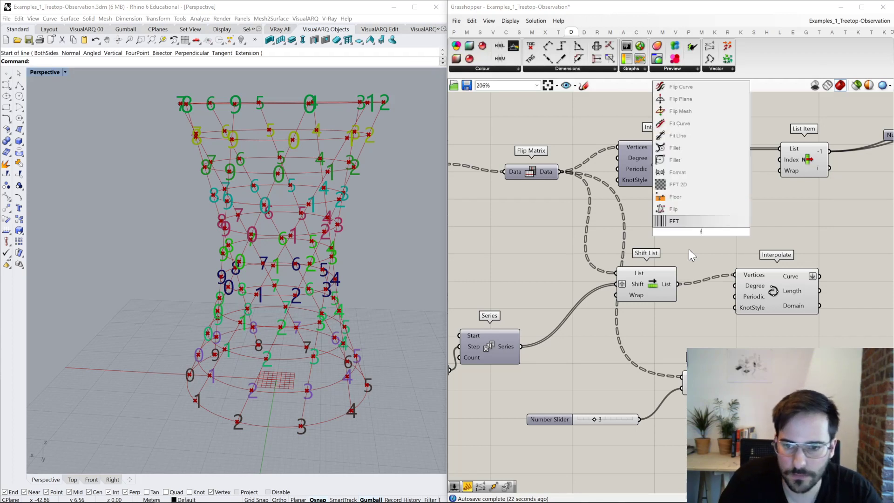
pyautogui.press('Return')
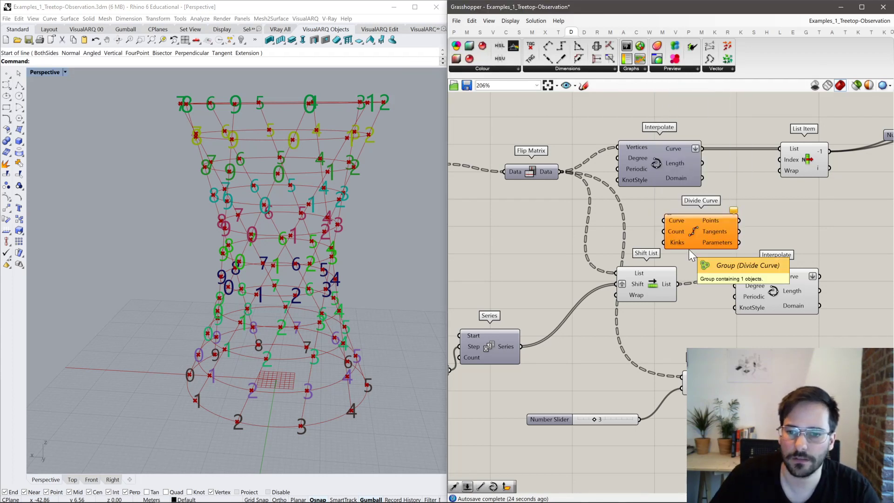
# Connect the first Interpolate's Curve output to the new Divide Curve's Curve input and reposition Divide Curve below it.
pyautogui.click(658, 151)
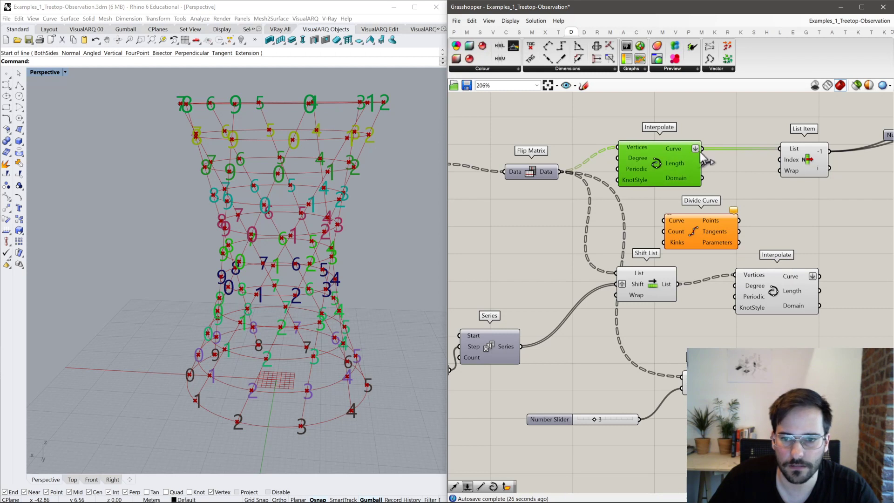
pyautogui.moveTo(703, 148); pyautogui.dragTo(706, 219)
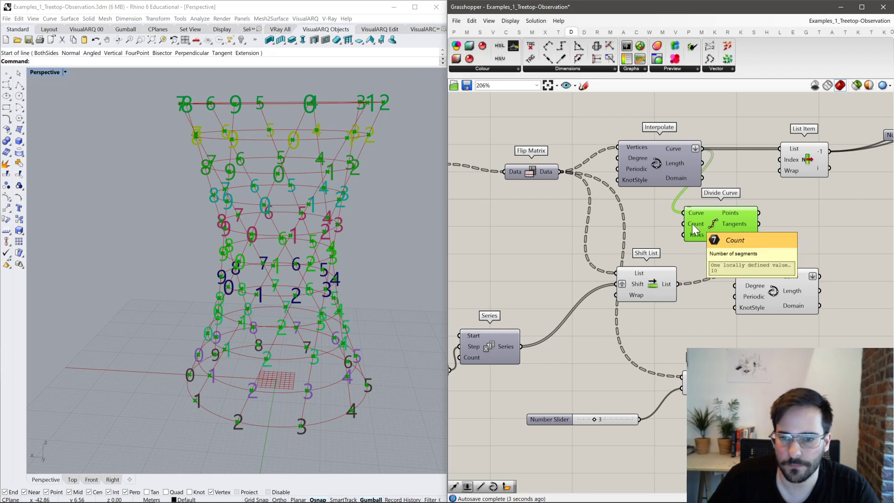
pyautogui.moveTo(698, 222); pyautogui.dragTo(667, 220)
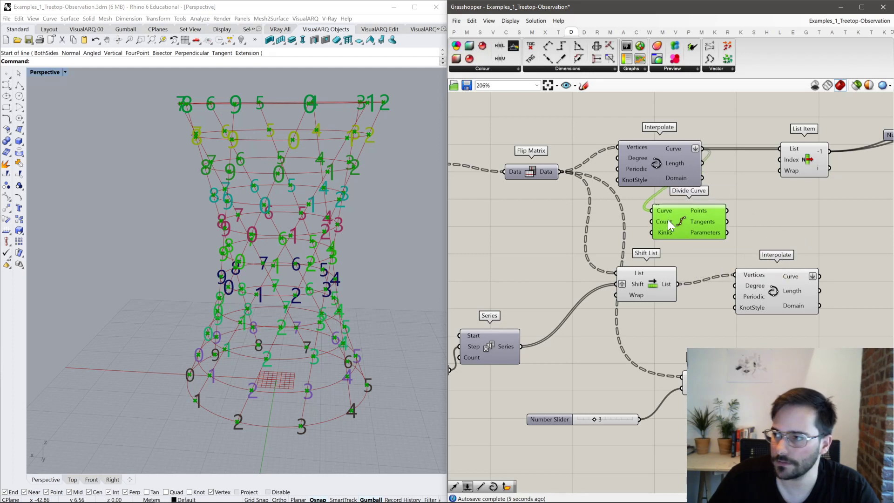
# Feed Divide Curve's Points into Shift List's List input, move Shift List beside it, and delete the second Interpolate.
pyautogui.moveTo(727, 210); pyautogui.dragTo(617, 273)
pyautogui.moveTo(670, 283); pyautogui.dragTo(798, 244)
pyautogui.moveTo(789, 297); pyautogui.dragTo(848, 288)
pyautogui.moveTo(818, 291); pyautogui.dragTo(736, 292, button='right')
pyautogui.moveTo(779, 292); pyautogui.dragTo(785, 293)
pyautogui.press('Delete')
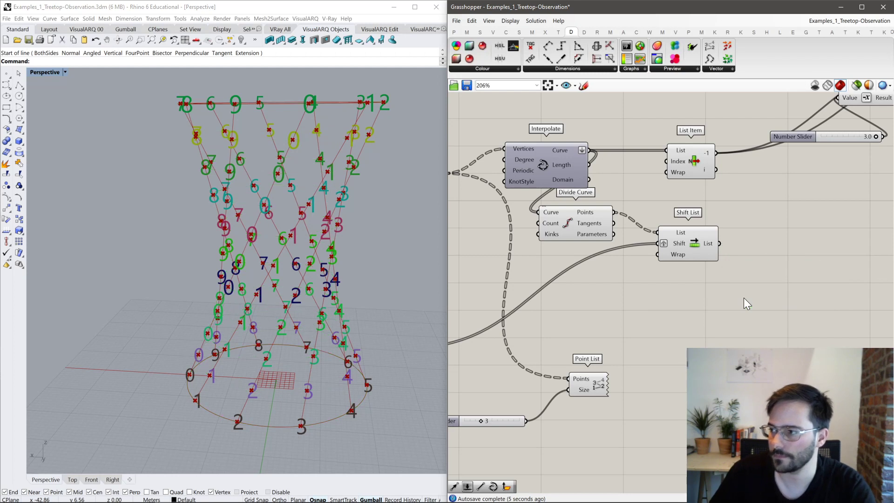
# Add a List Item component and connect Shift List's output to its List input.
pyautogui.doubleClick(744, 293)
pyautogui.write('list it')
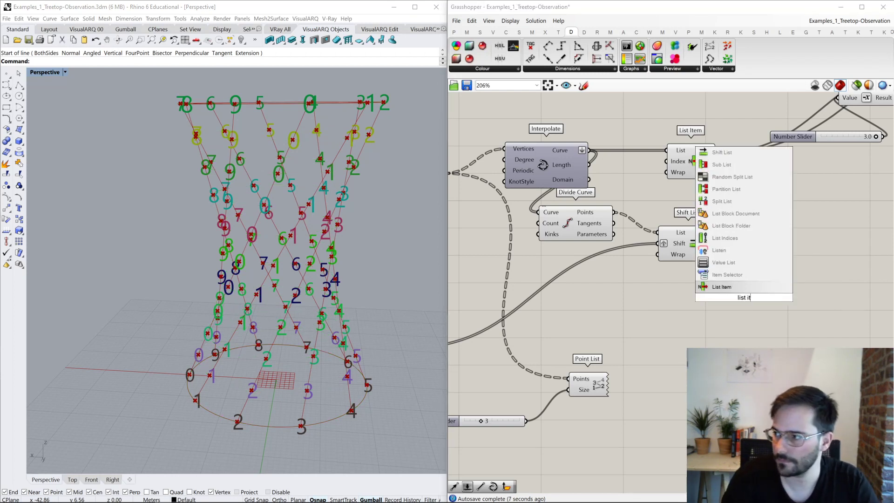
pyautogui.press('Return')
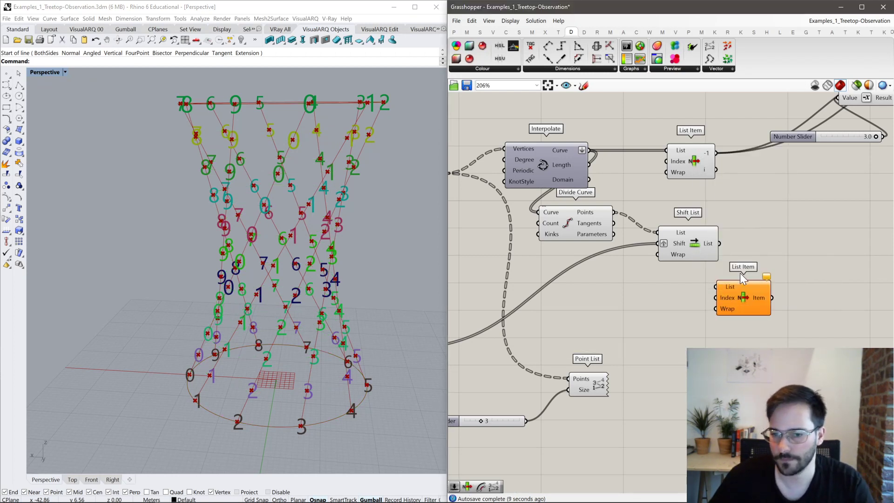
pyautogui.moveTo(719, 243); pyautogui.dragTo(770, 287)
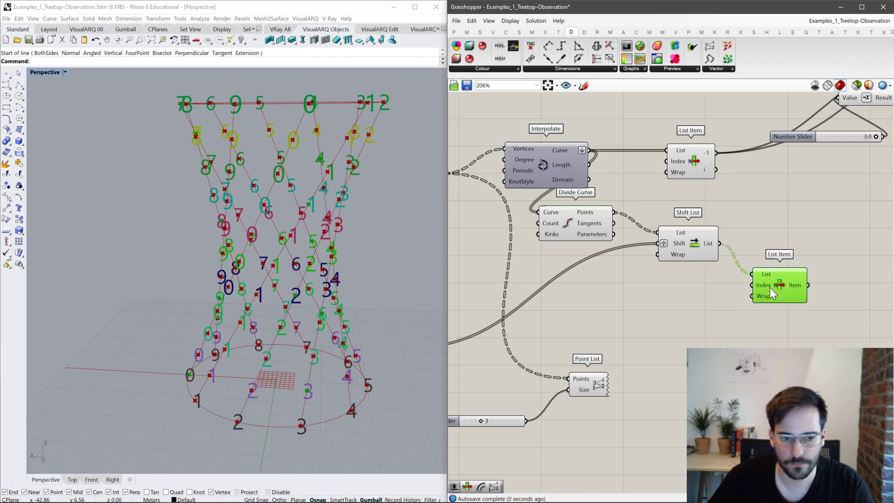
# Inspect the points from the new List Item and Divide Curve in isolation, using the selected-only preview.
pyautogui.moveTo(691, 311); pyautogui.dragTo(767, 315, button='right')
pyautogui.scroll(-4, 767, 314)
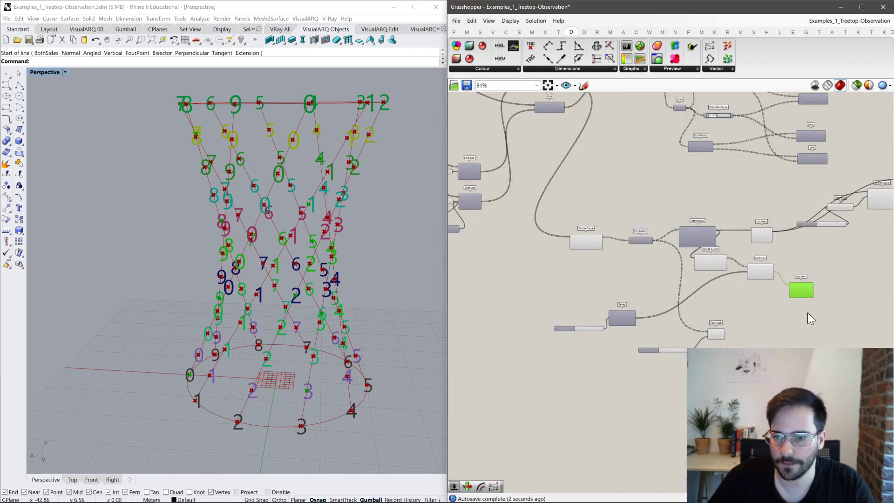
pyautogui.click(856, 85)
pyautogui.scroll(3, 733, 284)
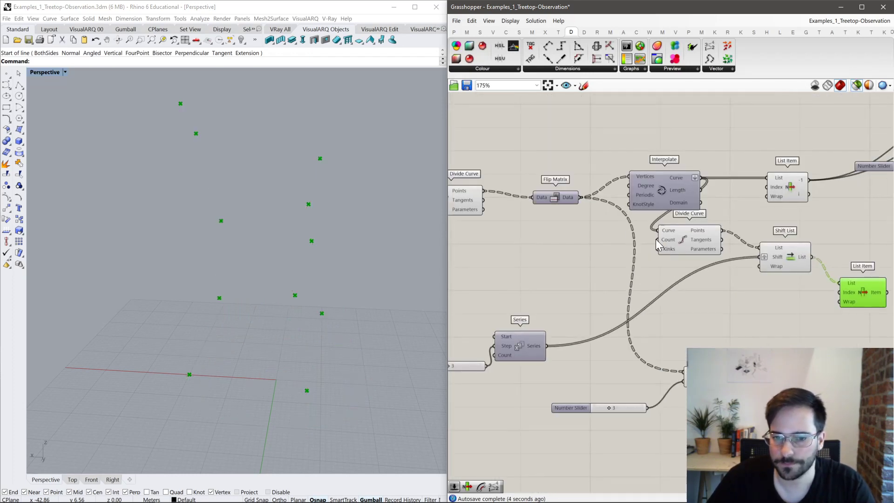
pyautogui.click(690, 238)
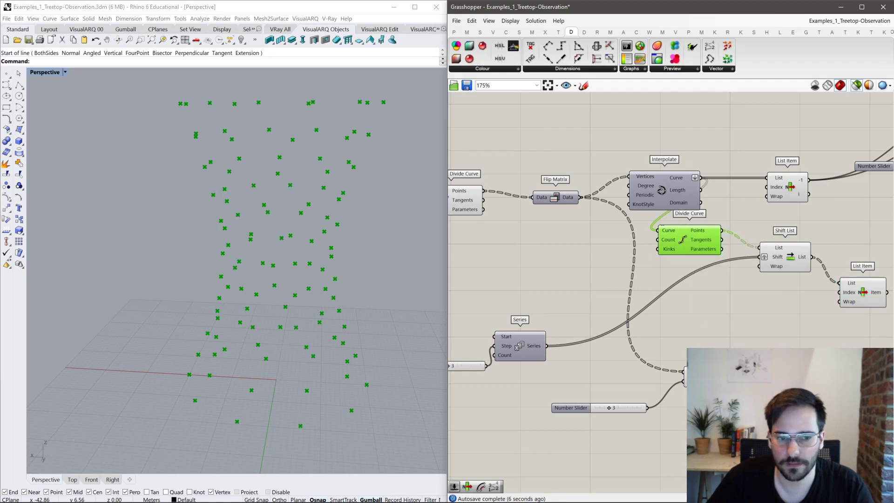
pyautogui.click(693, 377)
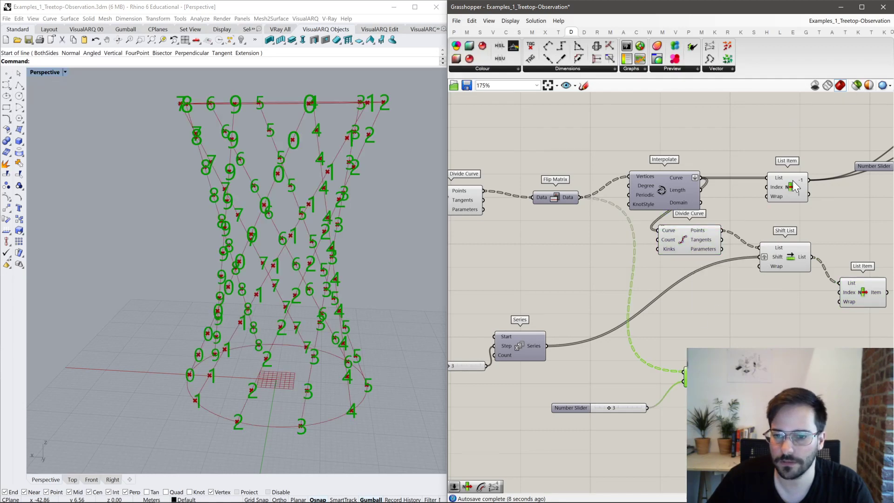
# Hide the preview of the division, shift and point-list components, leaving the new List Item's points displayed.
pyautogui.scroll(-4, 792, 196)
pyautogui.moveTo(766, 298); pyautogui.dragTo(531, 178)
pyautogui.middleClick(638, 214)
pyautogui.click(668, 185)
pyautogui.moveTo(805, 297); pyautogui.dragTo(711, 311, button='right')
pyautogui.click(711, 311)
pyautogui.scroll(-1, 413, 328)
pyautogui.scroll(3, 412, 328)
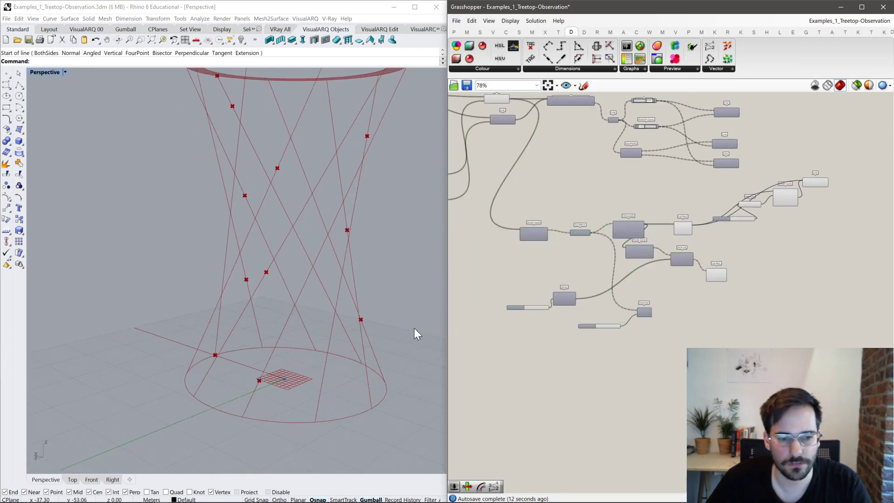
# Arrange the second Divide Curve below Interpolate and the new List Item below Shift List.
pyautogui.scroll(5, 639, 251)
pyautogui.click(616, 237)
pyautogui.moveTo(617, 240); pyautogui.dragTo(612, 258)
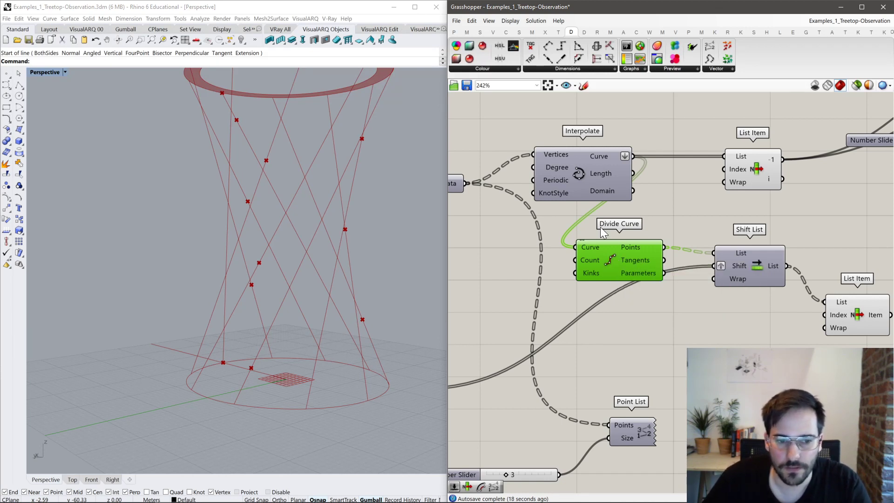
pyautogui.moveTo(545, 229); pyautogui.dragTo(651, 232, button='right')
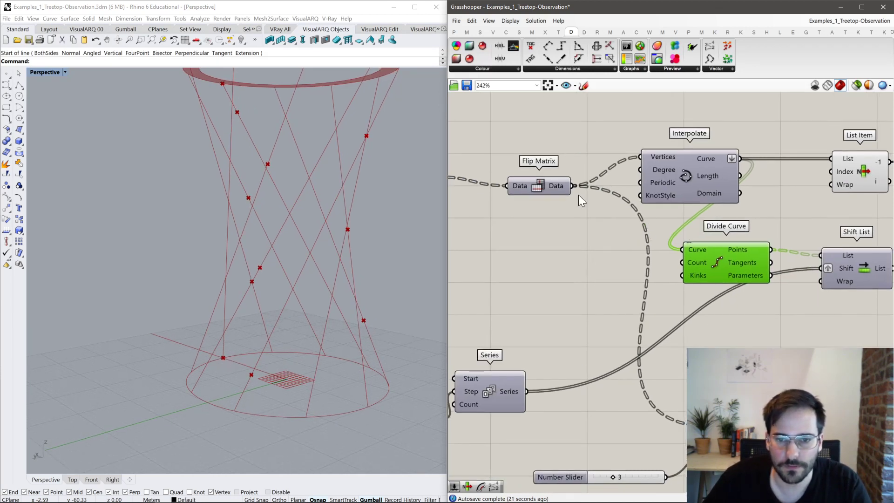
pyautogui.moveTo(542, 190)
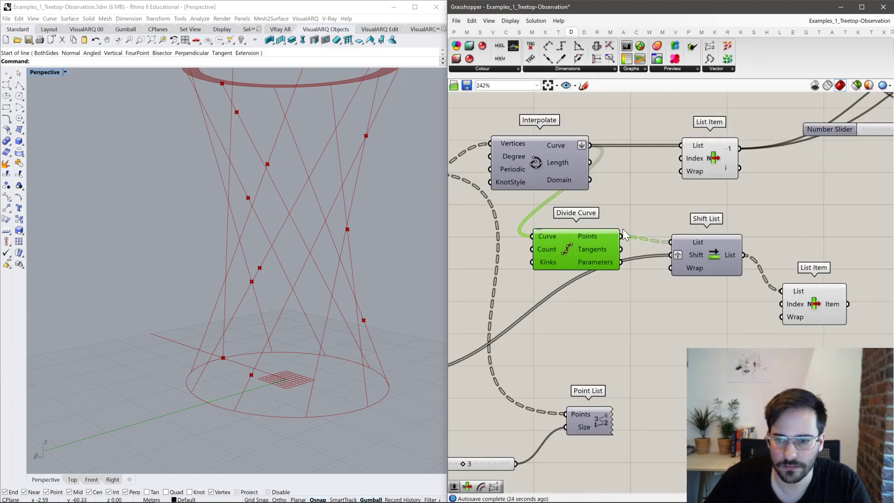
pyautogui.moveTo(824, 310); pyautogui.dragTo(834, 321)
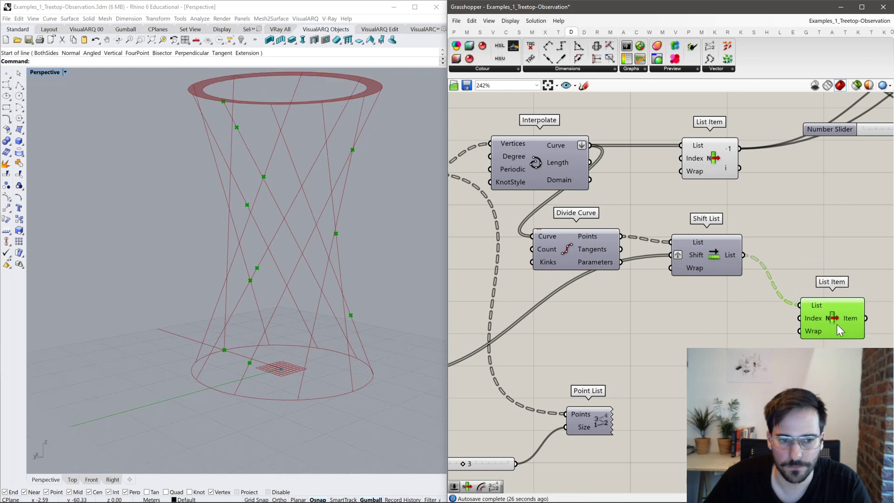
# Add a number slider with the value 30 below the second Divide Curve.
pyautogui.doubleClick(606, 301)
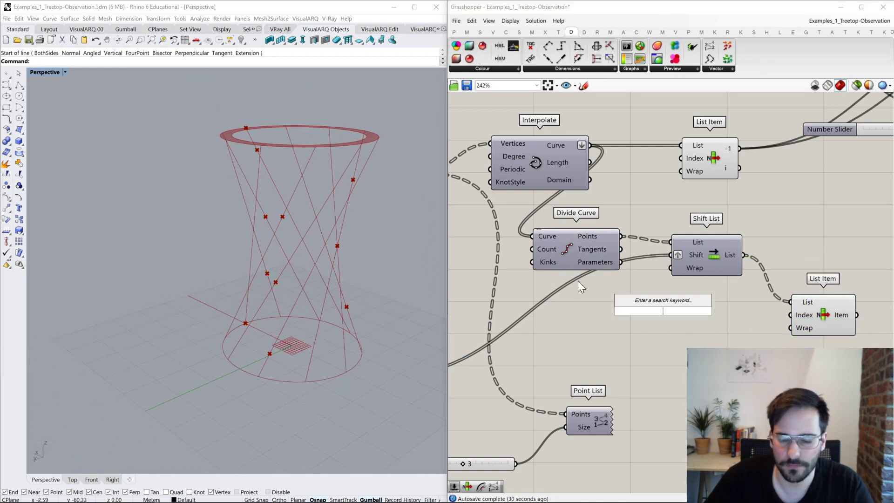
pyautogui.write('30')
pyautogui.press('Return')
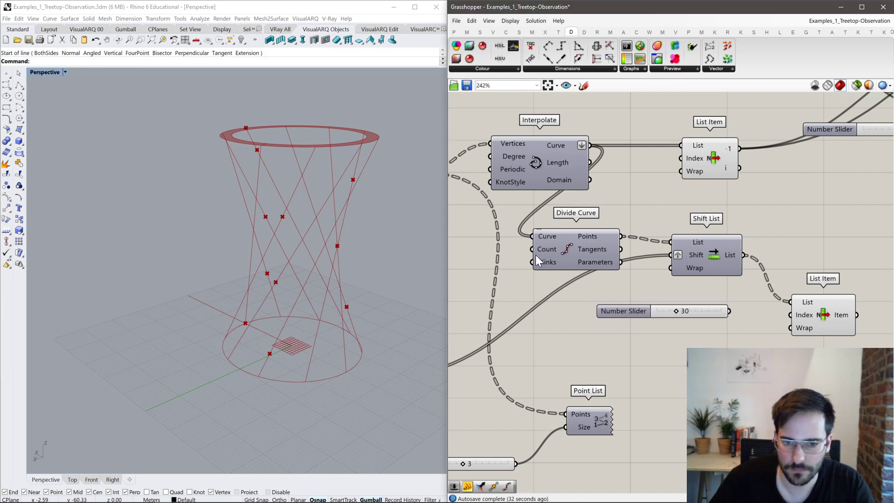
# Wire the unconnected number slider into the Count input of the Divide Curve below Interpolate and set it to 26.
pyautogui.moveTo(532, 250); pyautogui.dragTo(530, 282)
pyautogui.moveTo(798, 335); pyautogui.dragTo(599, 309, button='right')
pyautogui.doubleClick(775, 296)
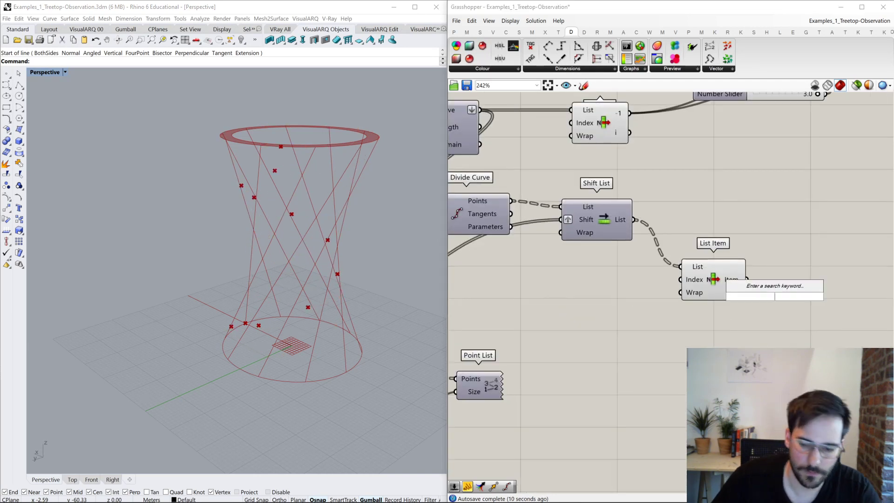
pyautogui.write('inter')
pyautogui.press('Up')
pyautogui.press('Up')
pyautogui.press('Up')
pyautogui.press('Up')
pyautogui.press('Up')
pyautogui.press('Up')
pyautogui.press('Up')
pyautogui.press('Up')
pyautogui.press('Up')
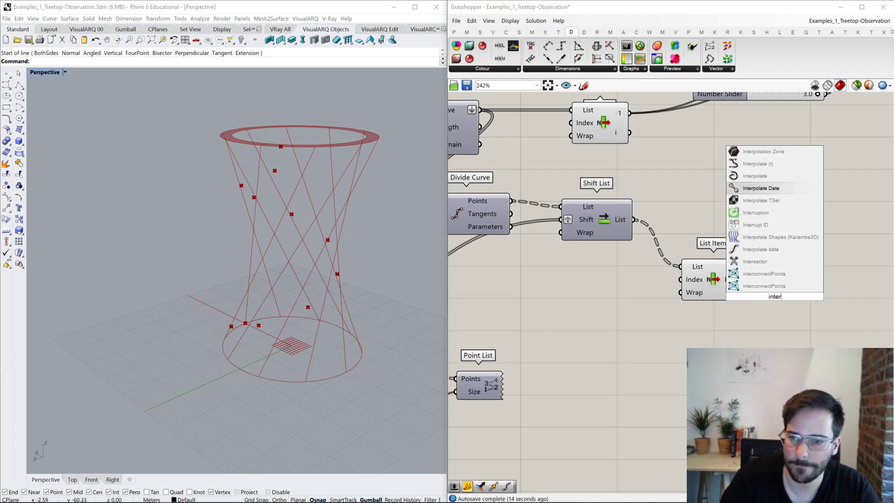
pyautogui.press('Return')
pyautogui.press('Delete')
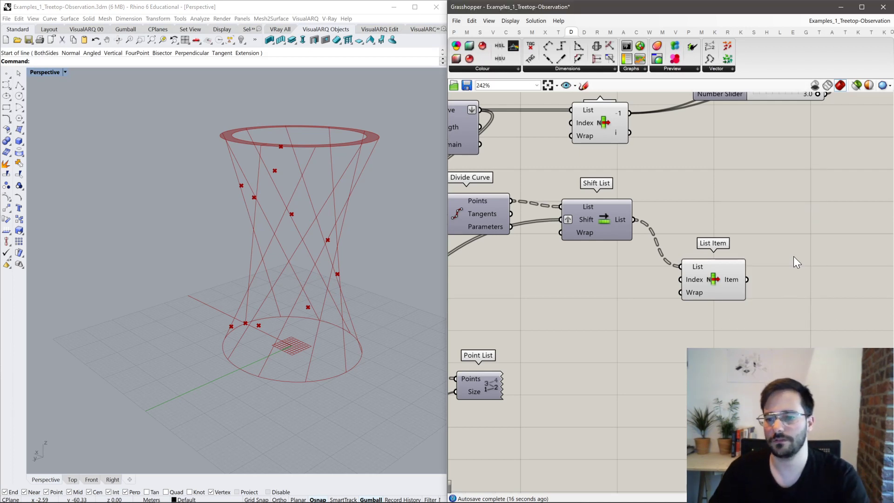
# Add an Interpolate component, flatten the Item output of the List Item after Shift List, and wire it into Vertices.
pyautogui.doubleClick(793, 256)
pyautogui.write('inter')
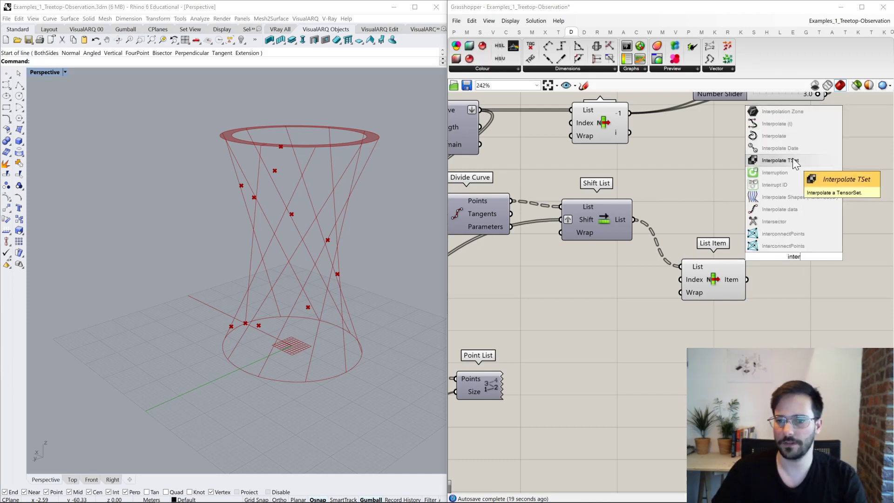
pyautogui.click(785, 135)
pyautogui.moveTo(747, 280); pyautogui.dragTo(814, 293)
pyautogui.rightClick(737, 280)
pyautogui.click(763, 324)
pyautogui.moveTo(835, 298); pyautogui.dragTo(845, 300)
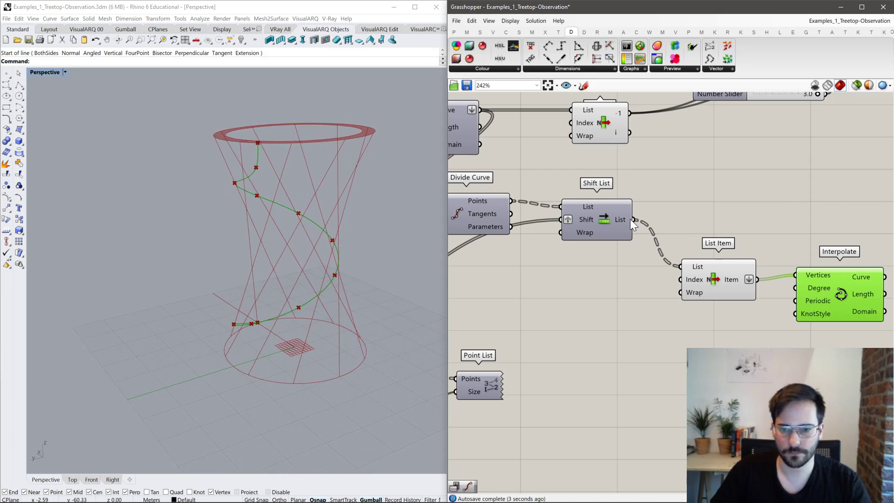
# Add an Addition component that adds 1 and wire its Result into the Series component's Count input.
pyautogui.moveTo(634, 224); pyautogui.dragTo(739, 215, button='right')
pyautogui.scroll(-3, 540, 267)
pyautogui.scroll(3, 546, 270)
pyautogui.click(529, 279)
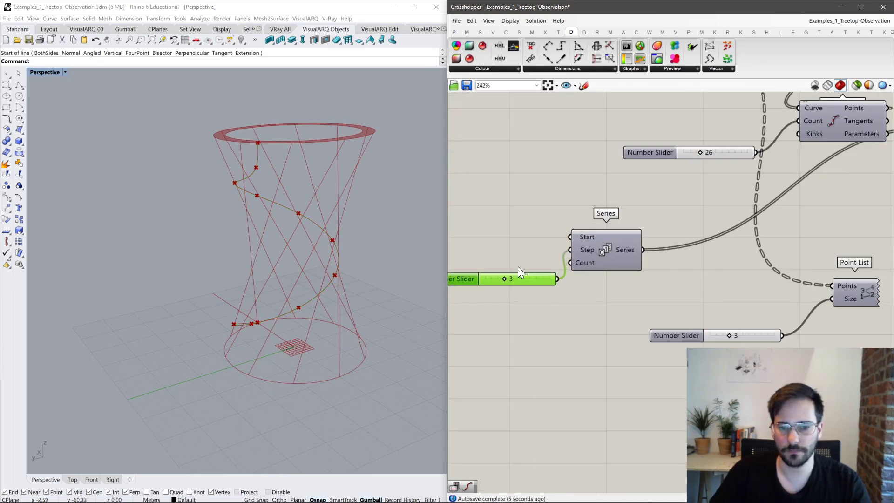
pyautogui.moveTo(527, 278); pyautogui.dragTo(502, 240)
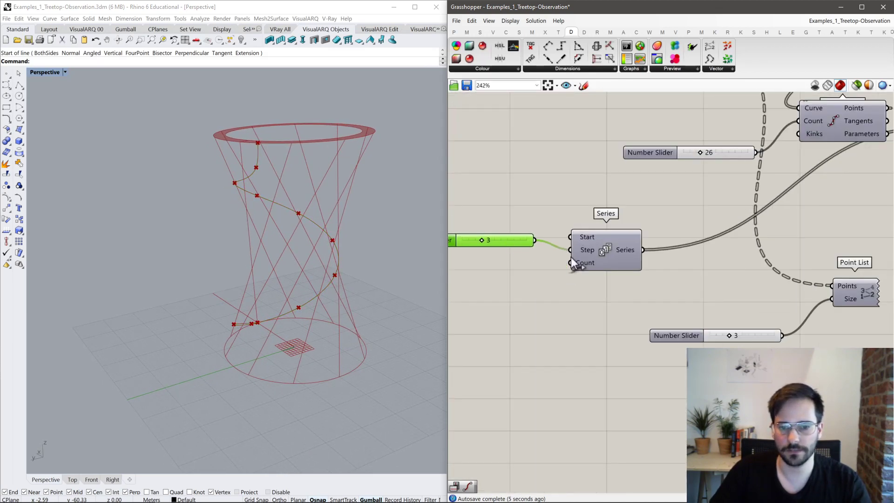
pyautogui.doubleClick(540, 294)
pyautogui.write('+1')
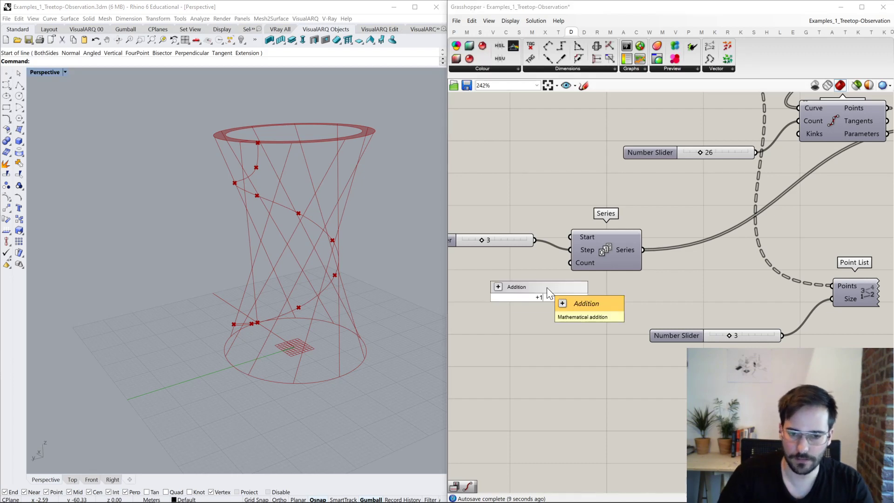
pyautogui.press('Return')
pyautogui.moveTo(574, 280); pyautogui.dragTo(570, 262)
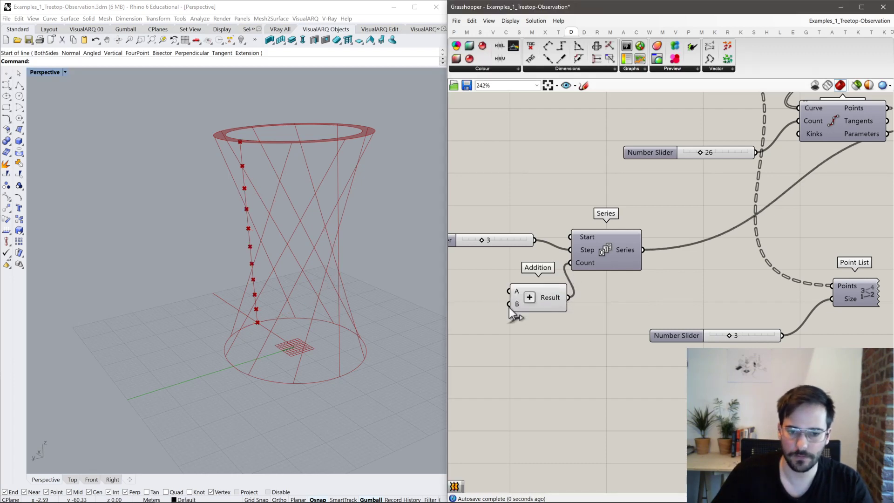
# Add a number slider set to 10 and wire it into the Count of the Divide Curve before Flip Matrix and Addition's A input.
pyautogui.scroll(-5, 790, 311)
pyautogui.moveTo(512, 290); pyautogui.dragTo(601, 274)
pyautogui.scroll(3, 591, 255)
pyautogui.scroll(2, 600, 274)
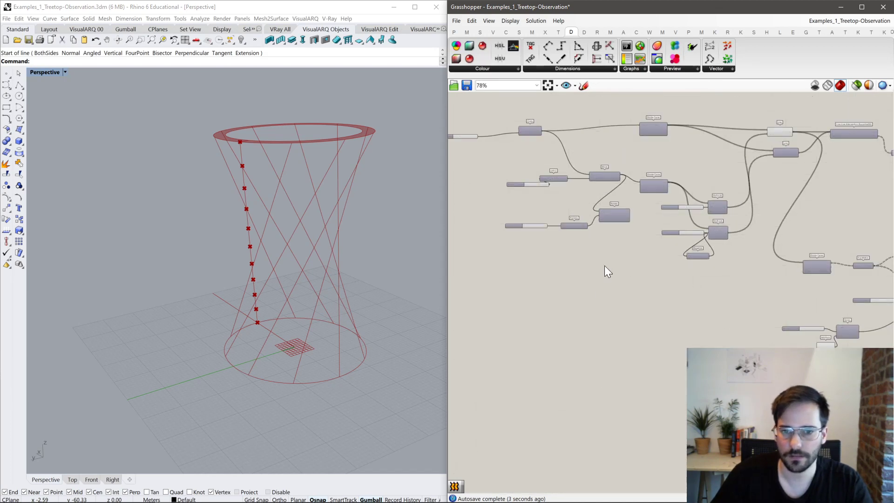
pyautogui.scroll(2, 744, 284)
pyautogui.moveTo(744, 284); pyautogui.dragTo(500, 239, button='right')
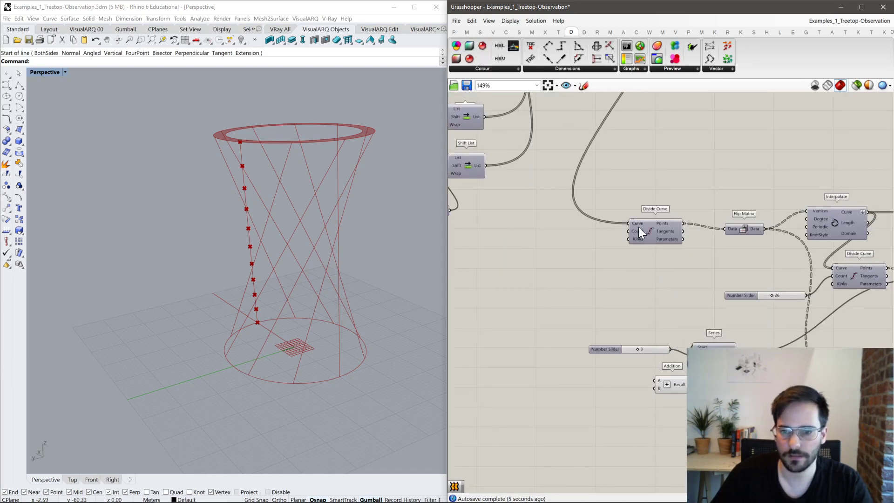
pyautogui.doubleClick(532, 266)
pyautogui.write('1')
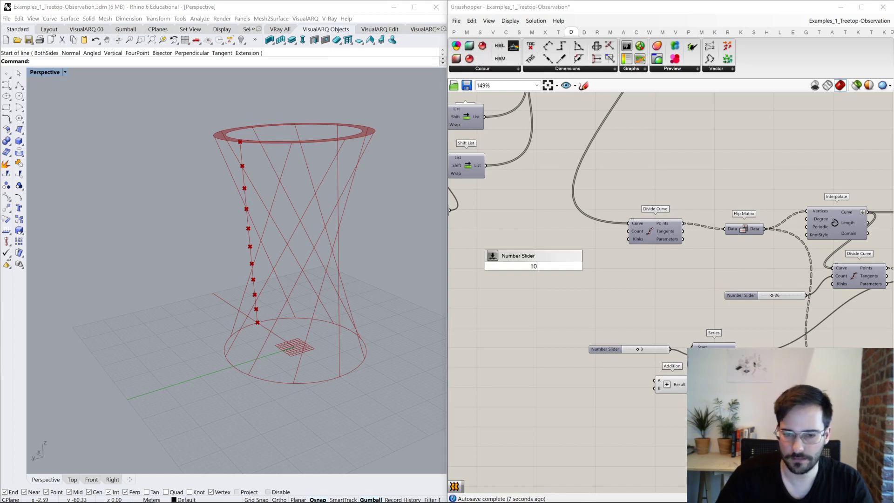
pyautogui.write('0')
pyautogui.press('Return')
pyautogui.moveTo(573, 266); pyautogui.dragTo(611, 325)
pyautogui.moveTo(598, 267); pyautogui.dragTo(657, 381)
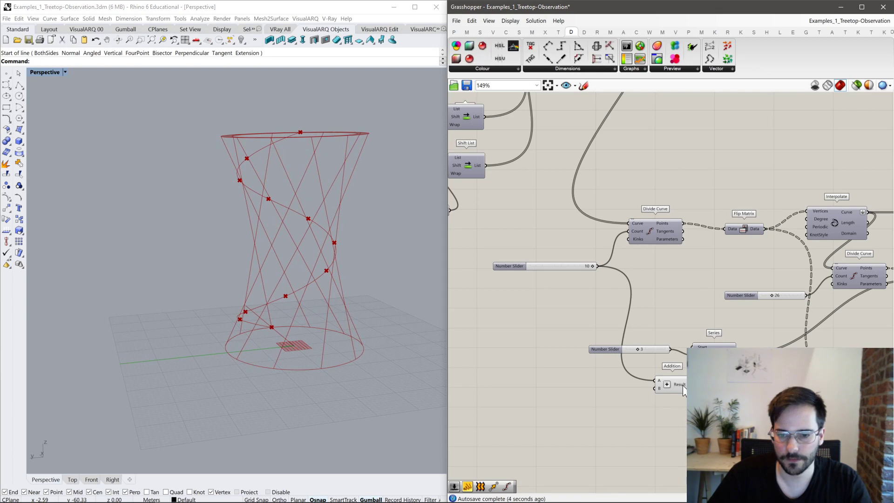
# Add a Panel above Flip Matrix, feed it the flipped data, and enlarge it to show more entries.
pyautogui.click(683, 384)
pyautogui.scroll(5, 675, 243)
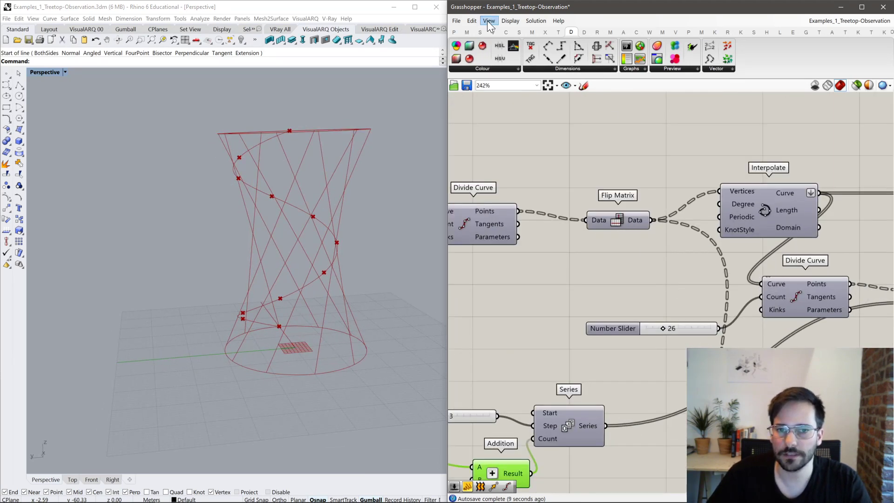
pyautogui.click(454, 32)
pyautogui.moveTo(577, 59); pyautogui.dragTo(651, 128)
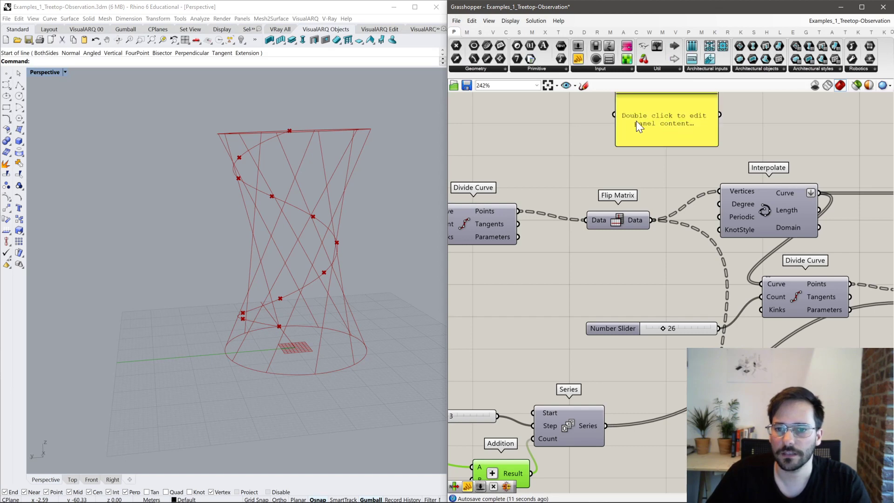
pyautogui.moveTo(658, 212); pyautogui.dragTo(652, 219)
pyautogui.moveTo(700, 142); pyautogui.dragTo(646, 196, button='right')
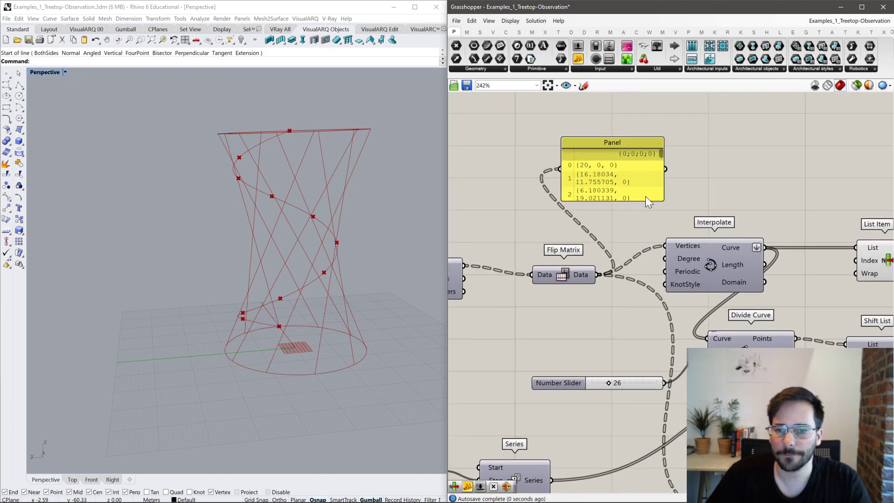
pyautogui.moveTo(643, 202); pyautogui.dragTo(642, 382)
pyautogui.moveTo(633, 293); pyautogui.dragTo(702, 146)
# Turn on the preview of the Divide Curve component that feeds Flip Matrix.
pyautogui.moveTo(614, 187); pyautogui.dragTo(699, 241, button='right')
pyautogui.click(507, 336)
pyautogui.middleClick(508, 334)
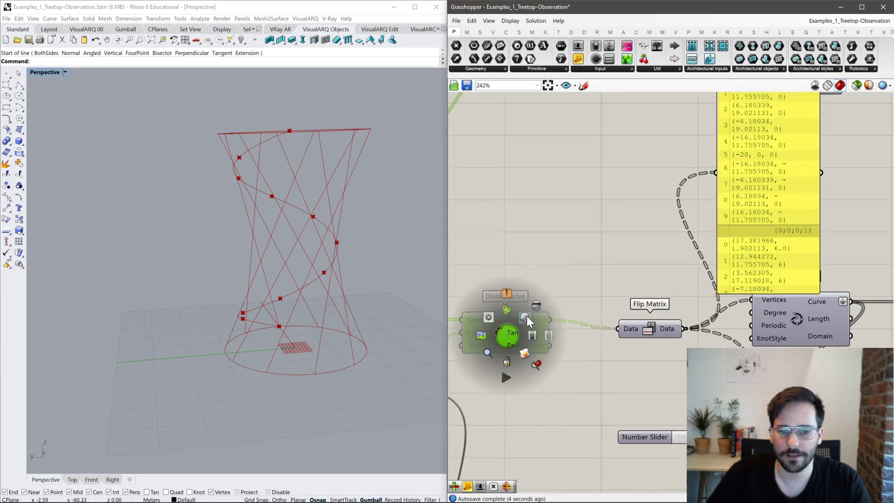
pyautogui.click(532, 308)
pyautogui.moveTo(437, 370); pyautogui.dragTo(445, 342, button='right')
pyautogui.scroll(-5, 628, 182)
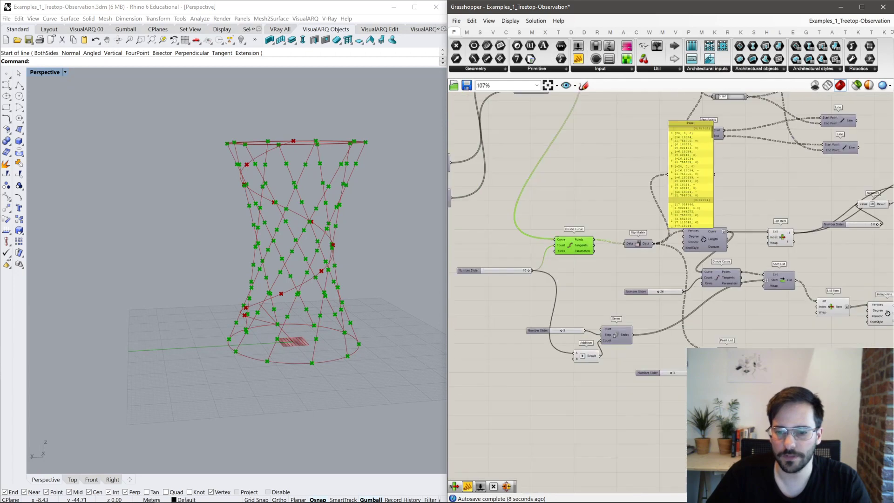
# Wire the first Divide Curve's Points directly into Point List, turn on its preview, and examine the point numbering along the tower.
pyautogui.moveTo(712, 347); pyautogui.dragTo(601, 239)
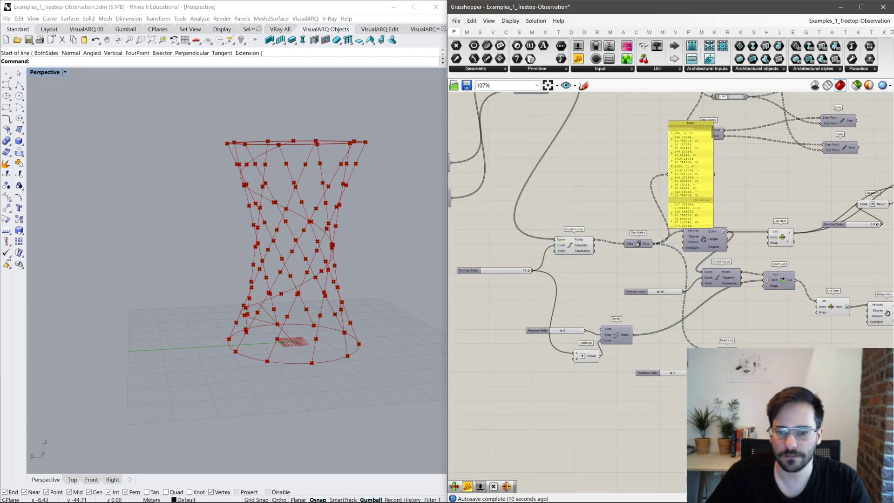
pyautogui.click(725, 342)
pyautogui.middleClick(753, 336)
pyautogui.click(752, 339)
pyautogui.scroll(5, 394, 371)
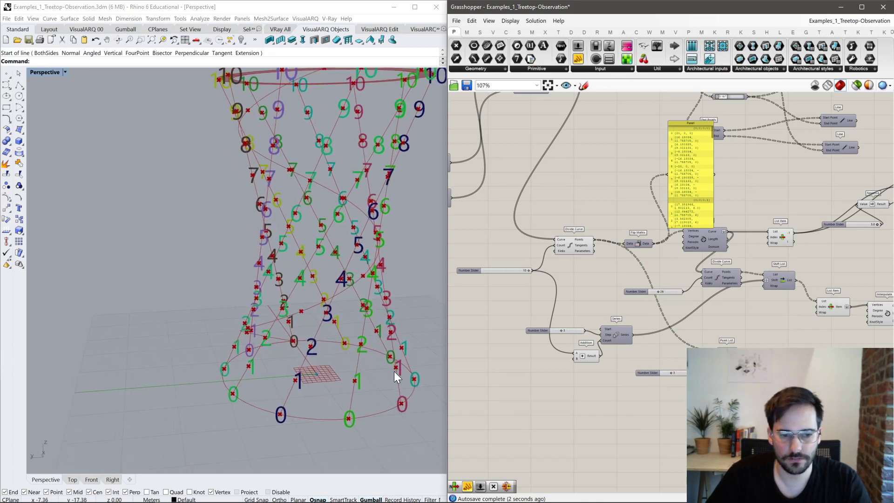
pyautogui.moveTo(394, 370); pyautogui.dragTo(326, 346, button='right')
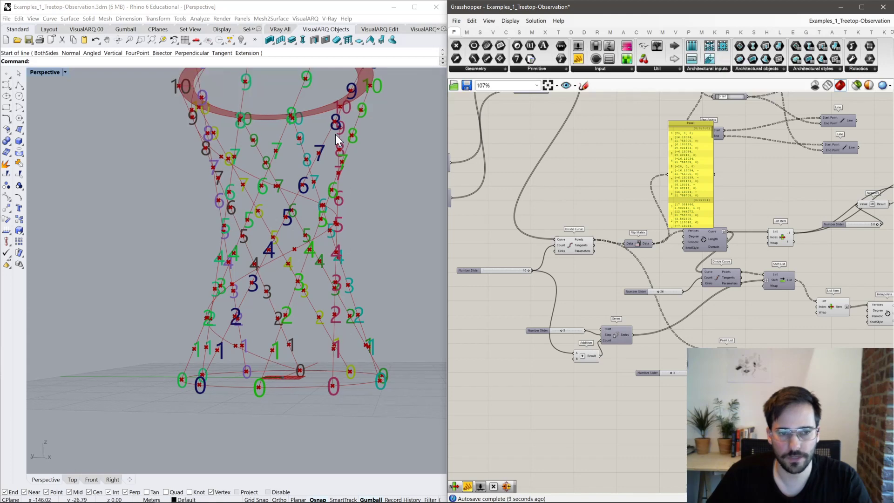
pyautogui.scroll(-3, 428, 277)
pyautogui.moveTo(362, 228); pyautogui.dragTo(350, 125, button='right')
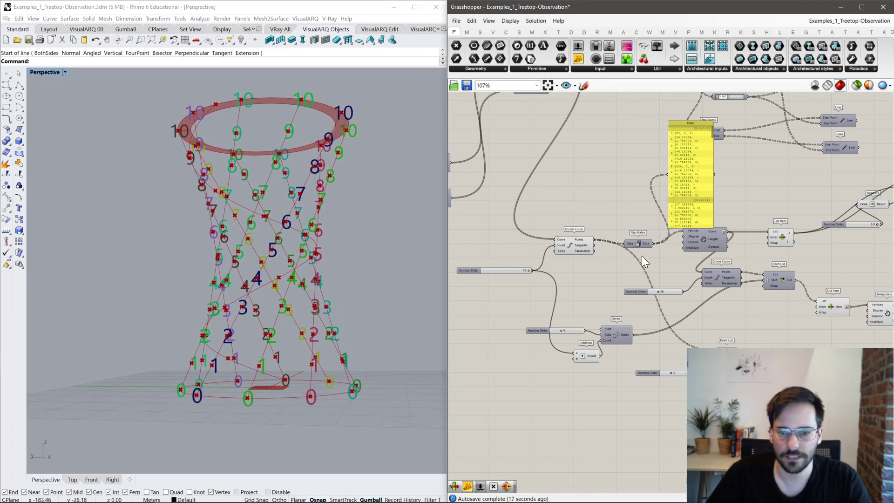
# Feed Point List from the Flip Matrix output instead and examine the point numbering around each level of the tower.
pyautogui.moveTo(644, 243)
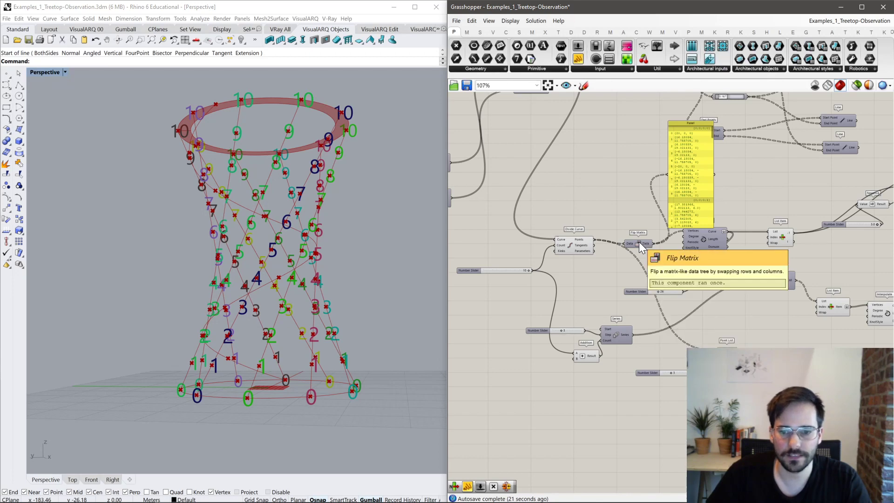
pyautogui.moveTo(639, 244); pyautogui.dragTo(688, 360)
pyautogui.scroll(1, 619, 233)
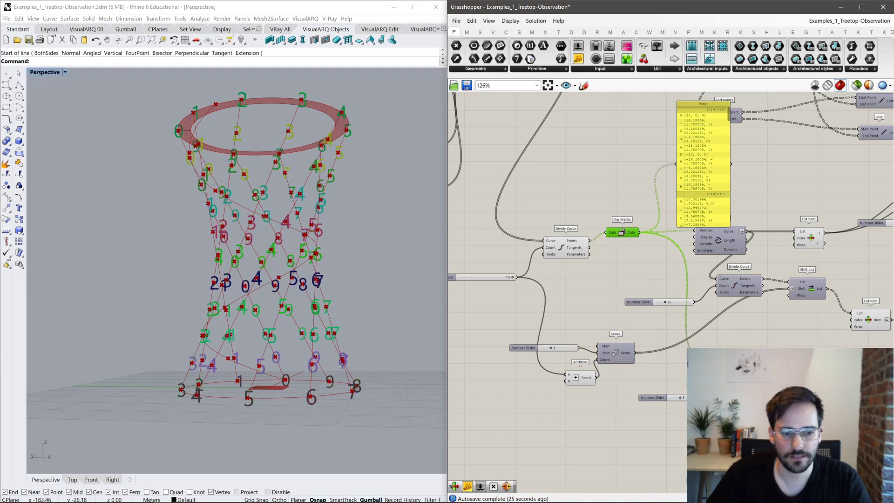
pyautogui.moveTo(385, 376)
pyautogui.mouseDown(button='right')
pyautogui.moveTo(407, 358)
pyautogui.moveTo(379, 384)
pyautogui.mouseUp(button='right')
pyautogui.moveTo(298, 398); pyautogui.dragTo(336, 195, button='right')
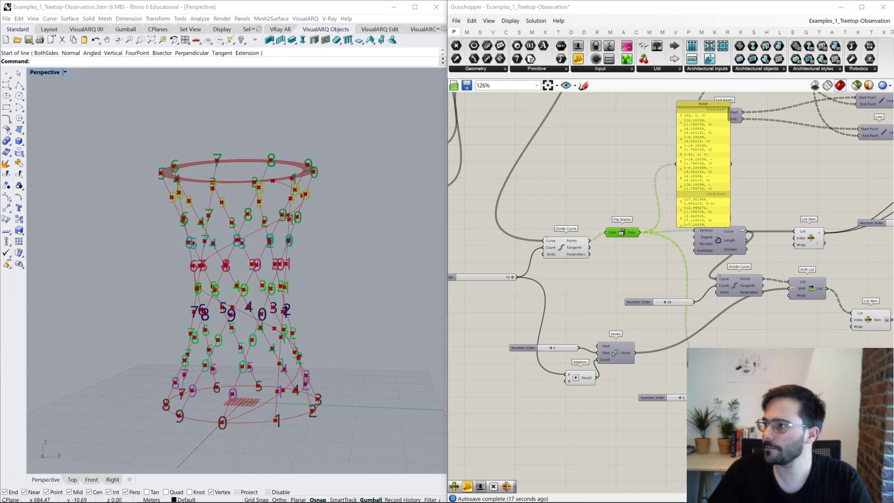
# Move the Point List component farther along the canvas, away from Series, and examine the numbered points on the tower.
pyautogui.click(742, 323)
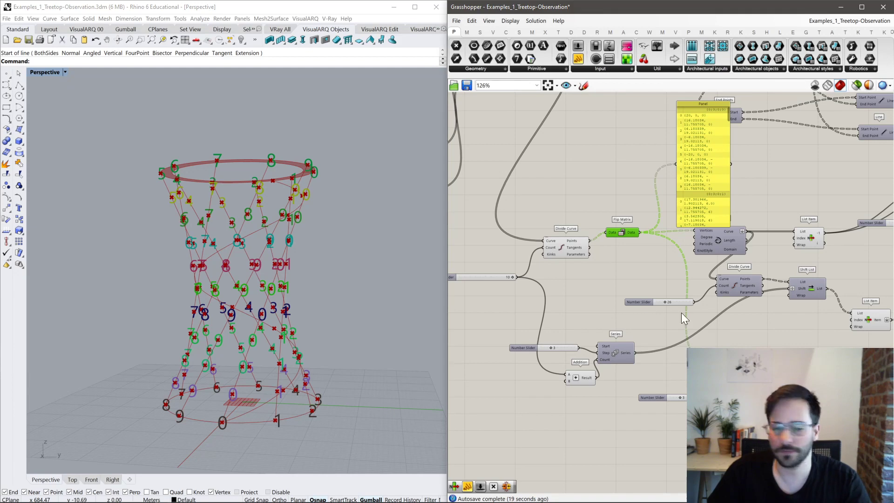
pyautogui.click(747, 375)
pyautogui.moveTo(766, 374); pyautogui.dragTo(681, 389, button='right')
pyautogui.click(680, 390)
pyautogui.click(664, 391)
pyautogui.moveTo(663, 391); pyautogui.dragTo(750, 386)
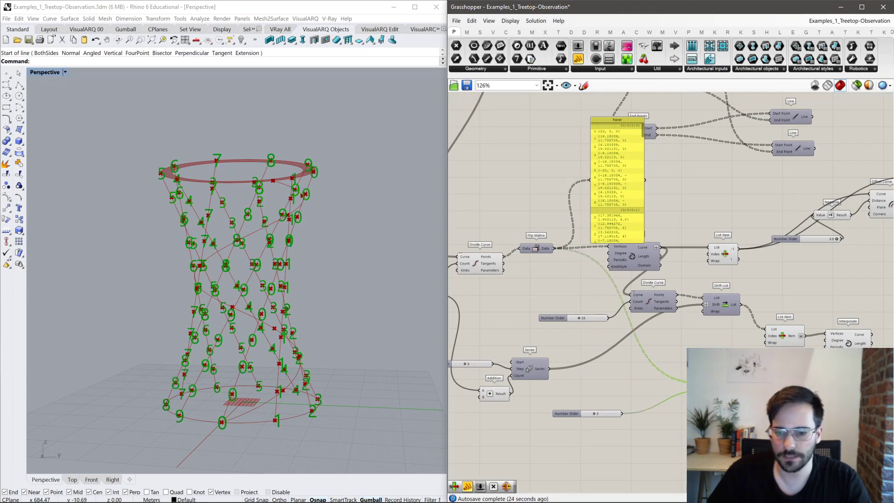
pyautogui.click(716, 419)
pyautogui.moveTo(325, 401); pyautogui.dragTo(316, 410, button='right')
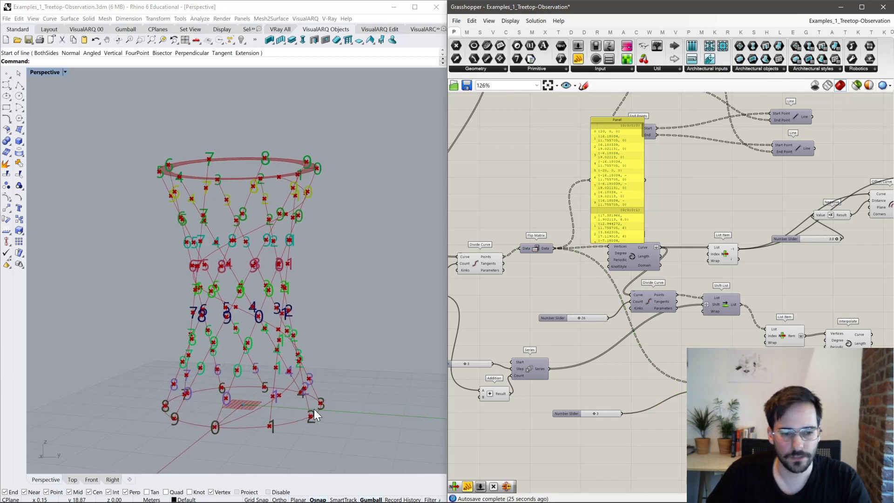
pyautogui.moveTo(703, 345); pyautogui.dragTo(676, 315, button='right')
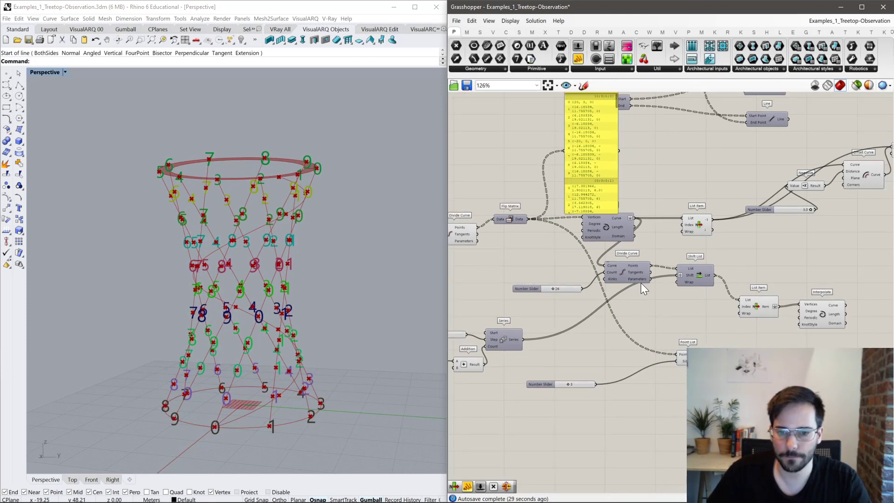
pyautogui.moveTo(277, 392); pyautogui.dragTo(267, 417, button='right')
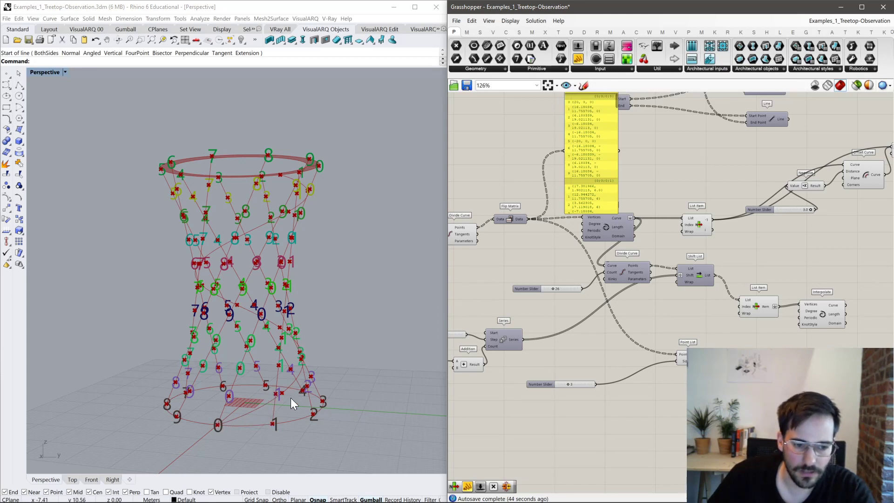
# Duplicate the data panel below the Point List component and wire the Series output into the copy.
pyautogui.click(598, 156)
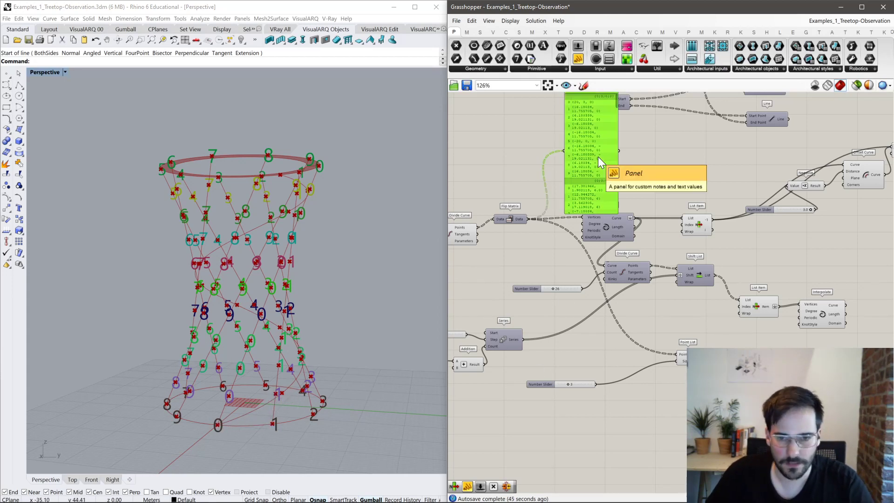
pyautogui.keyDown('alt'); pyautogui.moveTo(598, 156); pyautogui.dragTo(633, 283); pyautogui.keyUp('alt')
pyautogui.moveTo(638, 360); pyautogui.dragTo(559, 421)
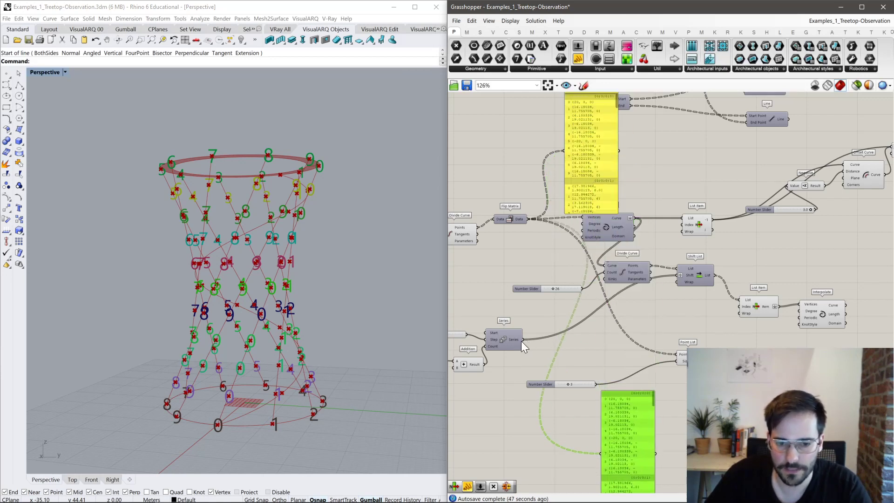
pyautogui.moveTo(523, 339); pyautogui.dragTo(629, 403)
pyautogui.scroll(4, 630, 401)
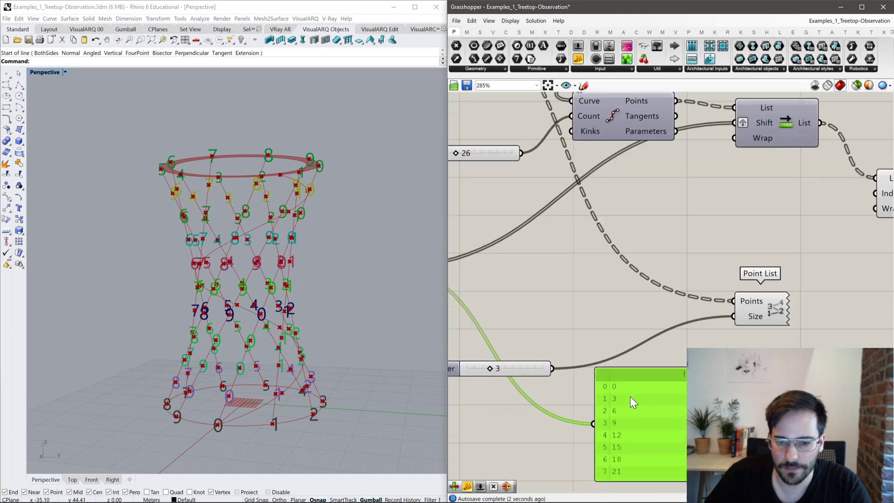
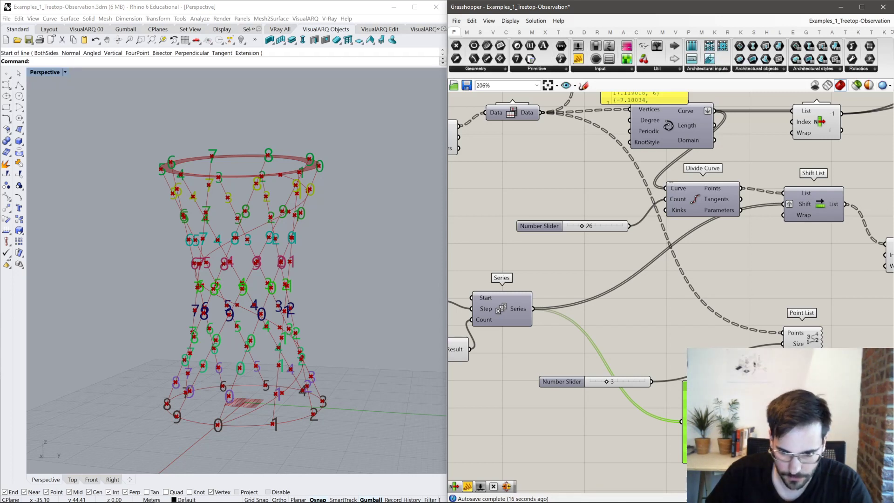
# Move the panel listing the Series values farther along the canvas, clear of the Point List component.
pyautogui.moveTo(807, 234); pyautogui.dragTo(675, 280, button='right')
pyautogui.click(695, 255)
pyautogui.click(775, 300)
pyautogui.moveTo(774, 300); pyautogui.dragTo(719, 237, button='right')
pyautogui.click(610, 327)
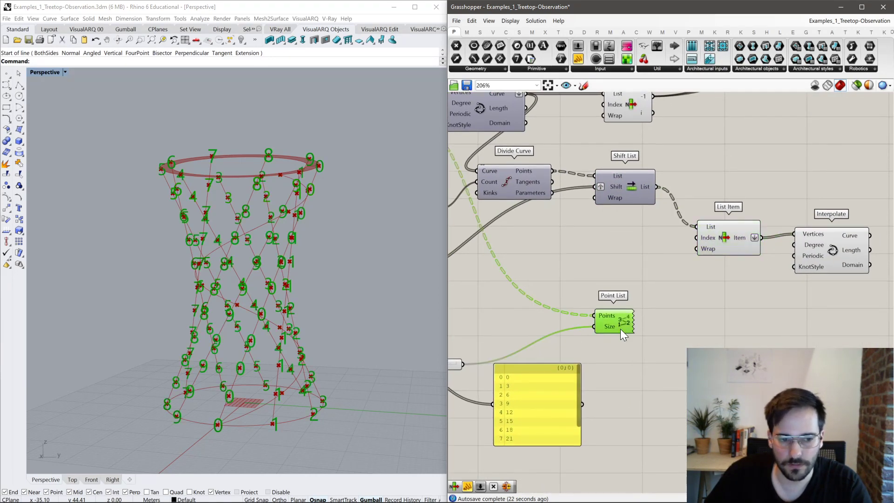
pyautogui.click(644, 345)
pyautogui.moveTo(541, 411); pyautogui.dragTo(706, 397)
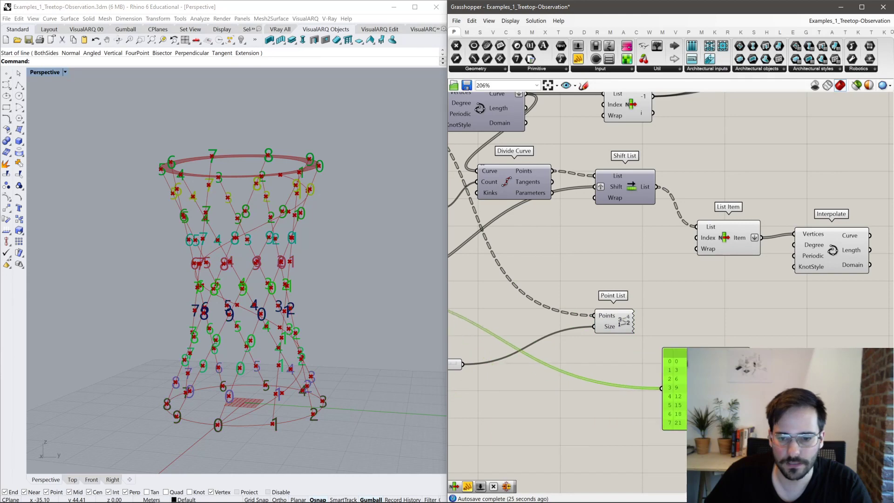
# Move the number slider that feeds the Series step to a spot just below the Point List component.
pyautogui.scroll(-3, 675, 316)
pyautogui.scroll(2, 675, 315)
pyautogui.moveTo(678, 326); pyautogui.dragTo(643, 317, button='right')
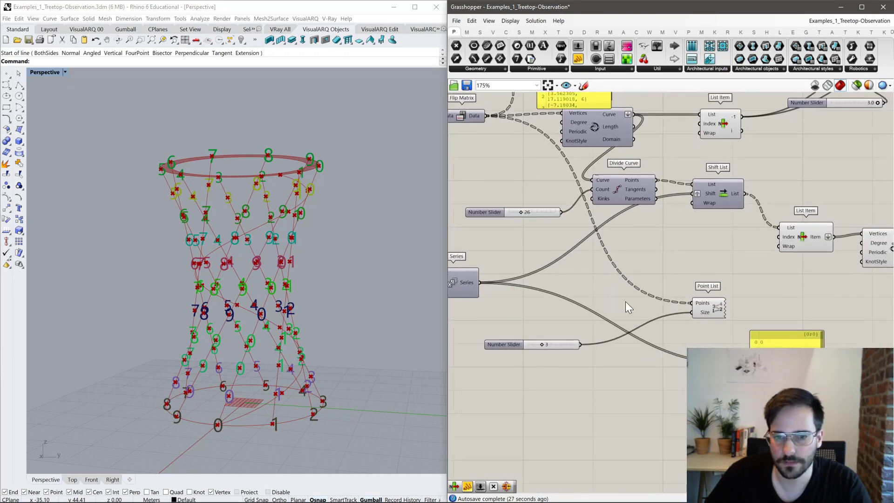
pyautogui.moveTo(570, 242); pyautogui.dragTo(678, 222, button='right')
pyautogui.moveTo(477, 261); pyautogui.dragTo(653, 367)
pyautogui.scroll(2, 652, 366)
pyautogui.moveTo(653, 367); pyautogui.dragTo(602, 412, button='right')
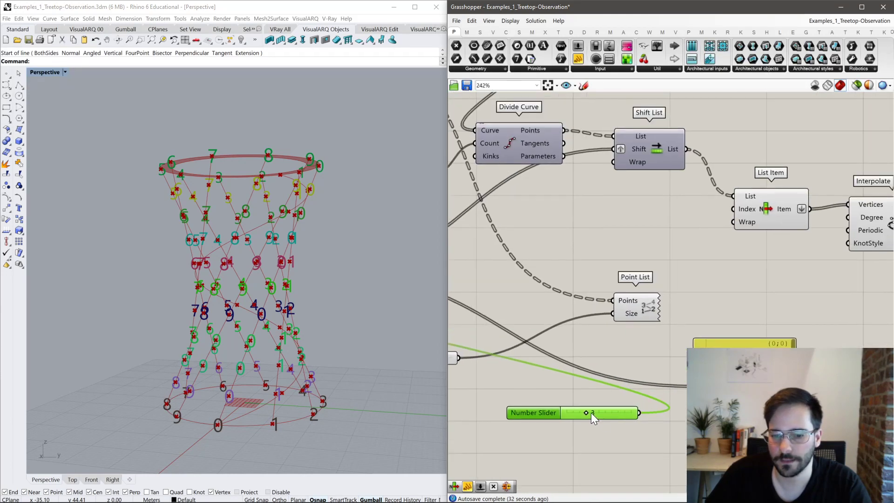
# Set the Series step to 0 and wire the Shift List output into Point List's Points input.
pyautogui.moveTo(585, 412); pyautogui.dragTo(564, 414)
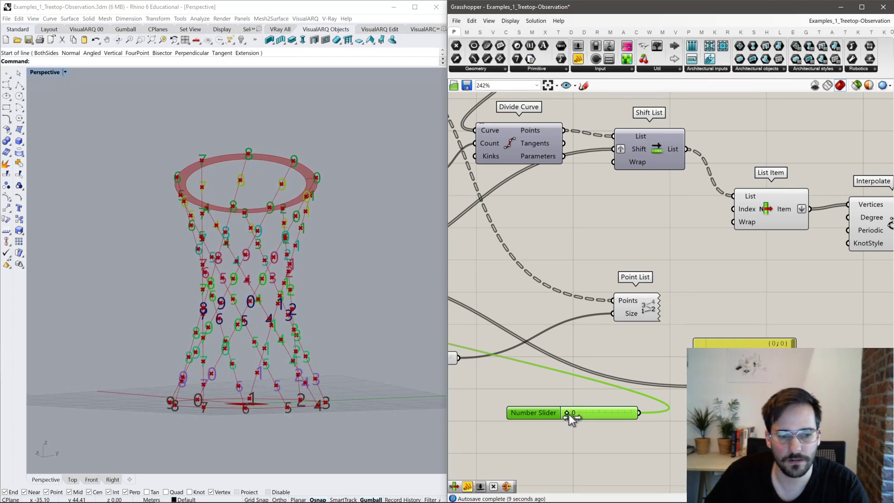
pyautogui.moveTo(571, 413); pyautogui.dragTo(572, 414)
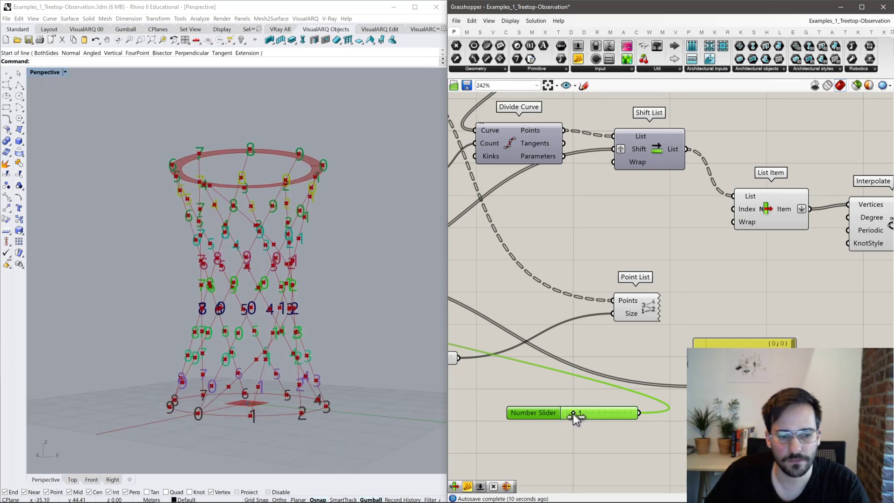
pyautogui.moveTo(572, 413); pyautogui.dragTo(569, 410)
pyautogui.moveTo(641, 308); pyautogui.dragTo(661, 357, button='right')
pyautogui.moveTo(632, 346); pyautogui.dragTo(705, 197)
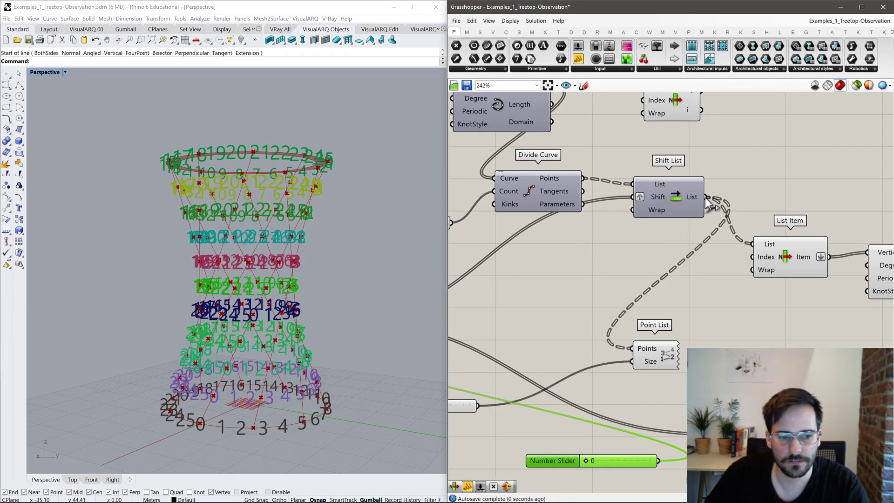
pyautogui.moveTo(650, 435); pyautogui.dragTo(666, 415, button='right')
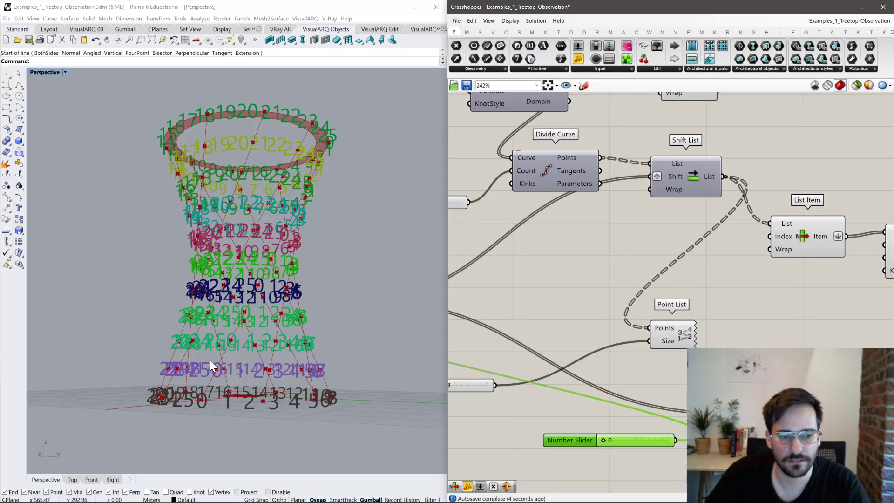
# Try counts of 1 and 10 on the second Divide Curve and examine the shifted point numbering around the tower.
pyautogui.moveTo(508, 224); pyautogui.dragTo(638, 252, button='right')
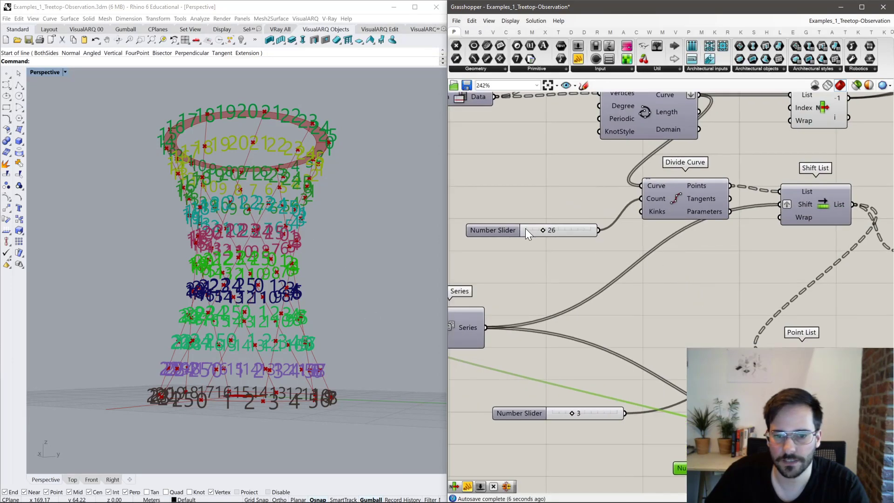
pyautogui.moveTo(542, 230)
pyautogui.mouseDown()
pyautogui.moveTo(516, 229)
pyautogui.moveTo(527, 229)
pyautogui.mouseUp()
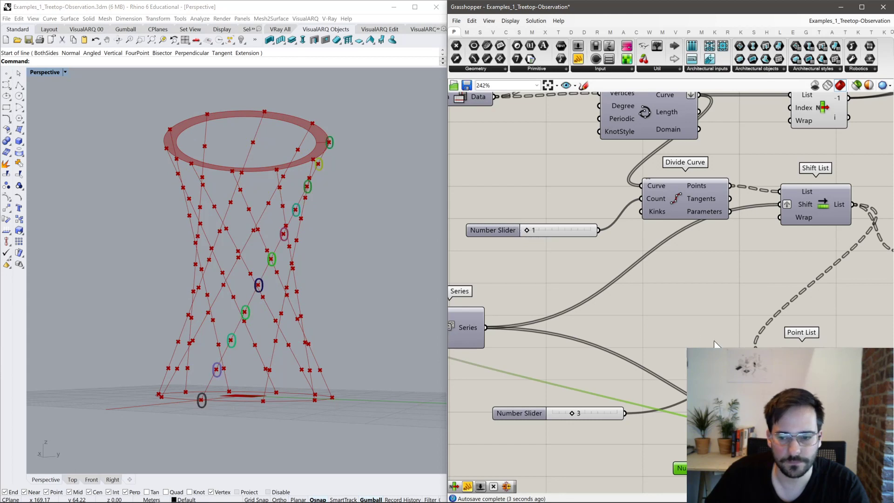
pyautogui.moveTo(765, 473); pyautogui.dragTo(679, 433, button='right')
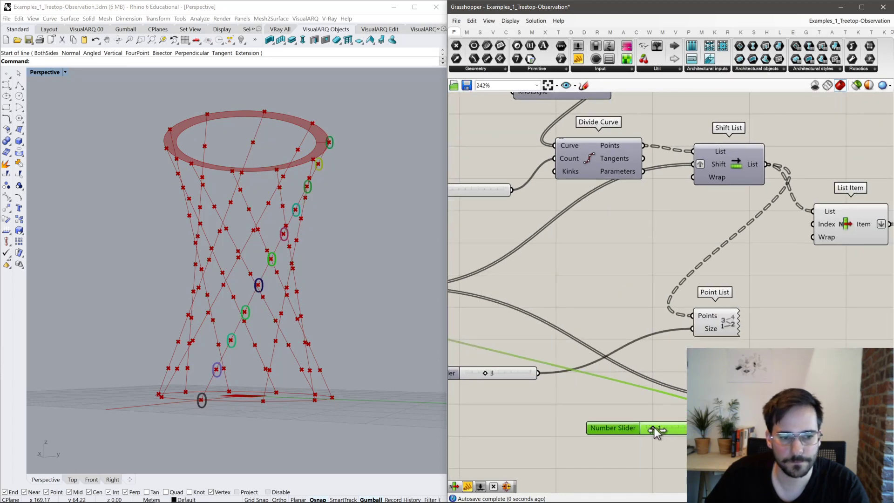
pyautogui.moveTo(446, 195); pyautogui.dragTo(522, 231, button='right')
pyautogui.moveTo(516, 225); pyautogui.dragTo(522, 227)
pyautogui.moveTo(303, 419); pyautogui.dragTo(259, 415, button='right')
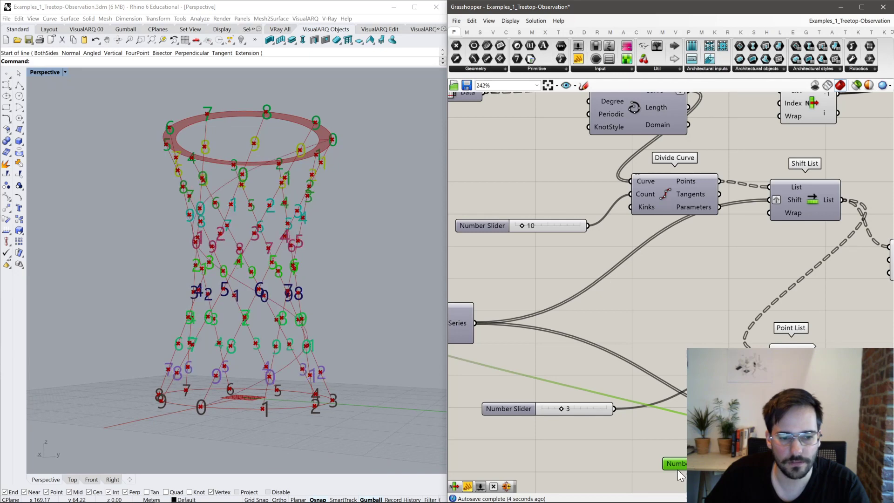
pyautogui.moveTo(277, 373); pyautogui.dragTo(251, 354, button='right')
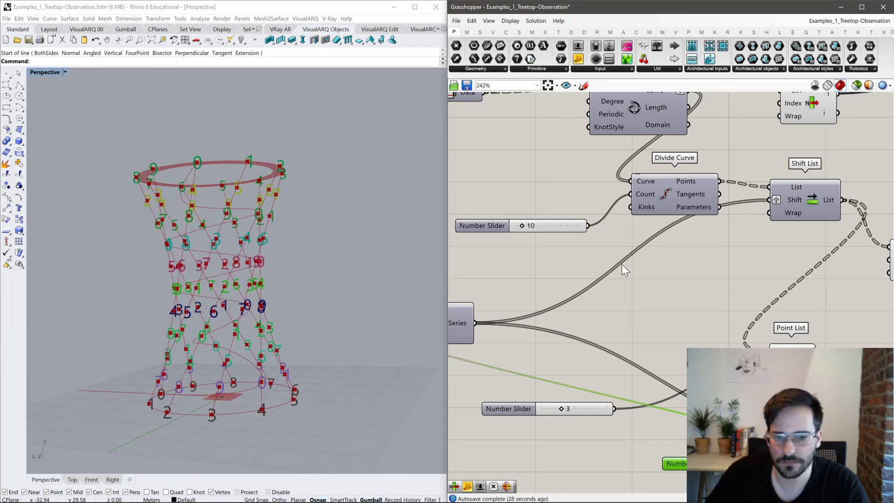
# Set the second Divide Curve's count to 29 and turn off the preview of Point List.
pyautogui.moveTo(529, 225); pyautogui.dragTo(536, 226)
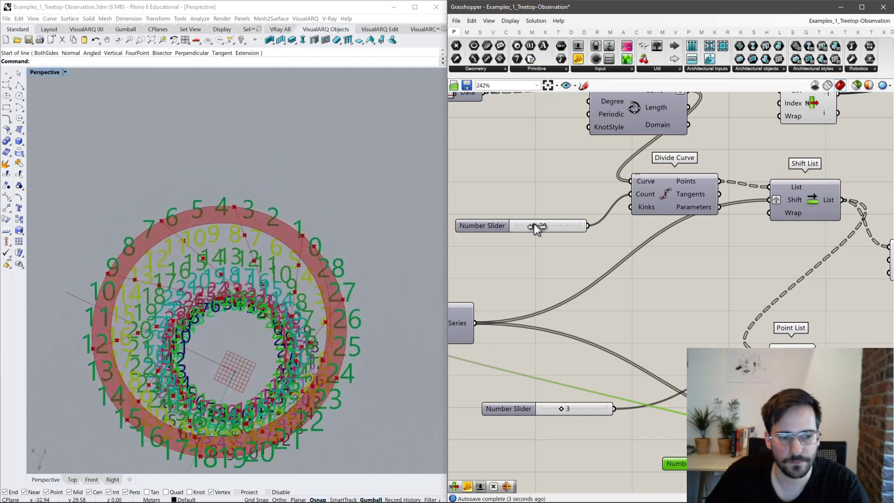
pyautogui.click(796, 347)
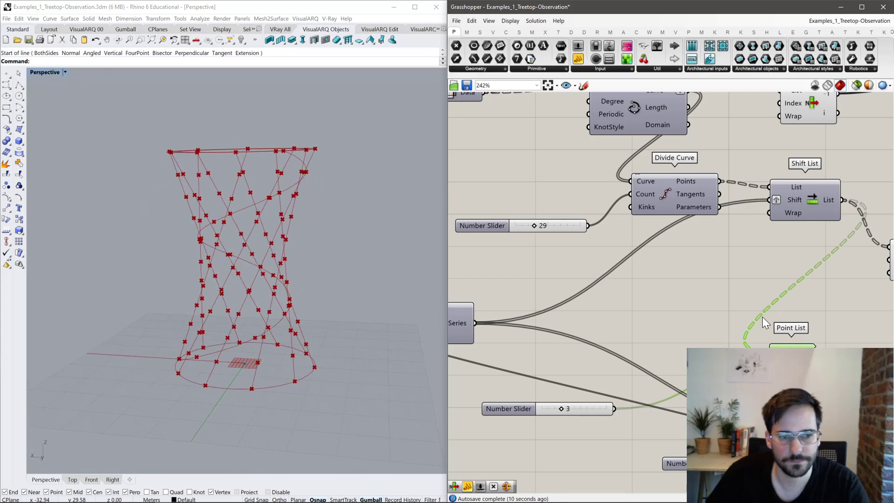
pyautogui.moveTo(750, 307); pyautogui.dragTo(746, 306, button='right')
pyautogui.scroll(-4, 746, 306)
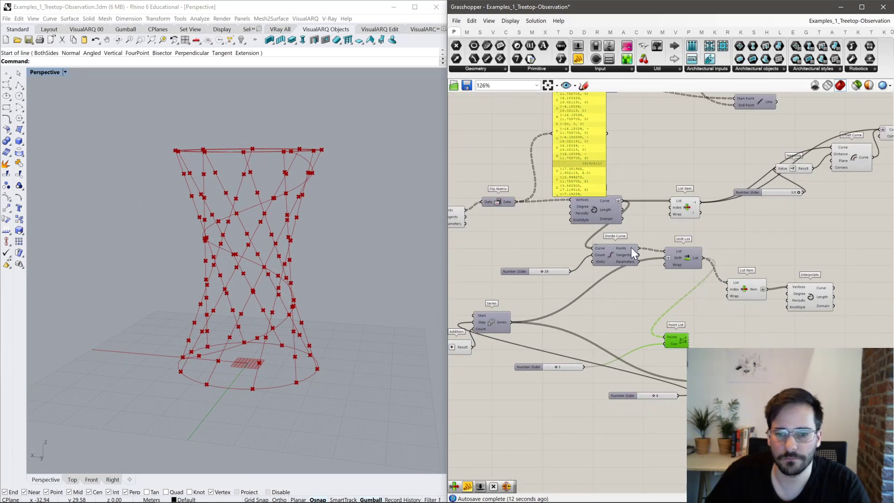
# Turn off the preview of the first Divide Curve so its points no longer show on the tower.
pyautogui.moveTo(537, 230); pyautogui.dragTo(619, 247, button='right')
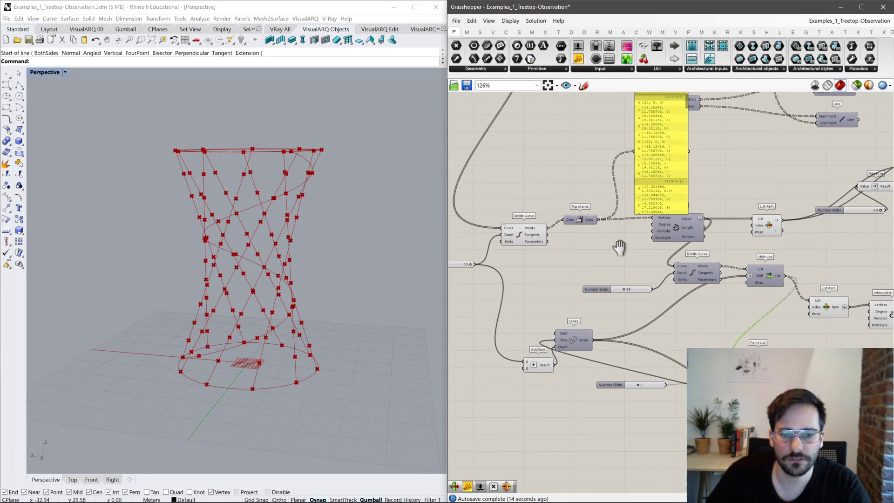
pyautogui.click(689, 275)
pyautogui.click(522, 234)
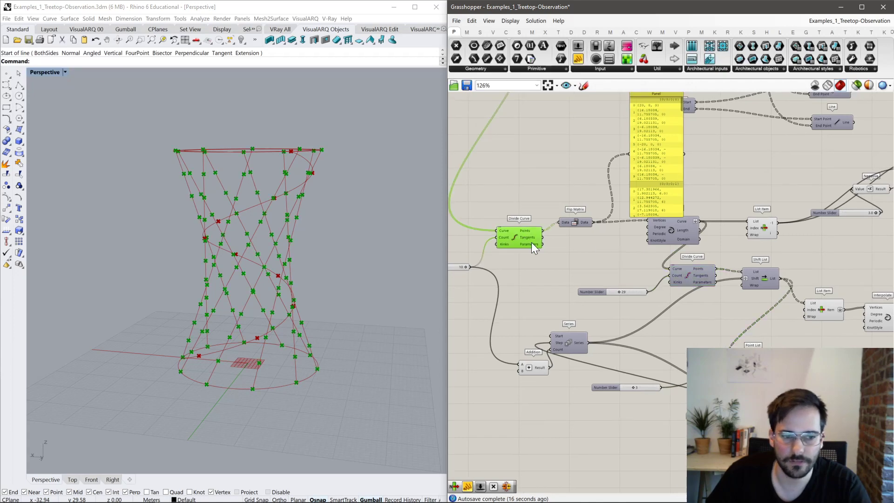
pyautogui.keyDown('shift'); pyautogui.moveTo(716, 309); pyautogui.dragTo(546, 222); pyautogui.keyUp('shift')
pyautogui.middleClick(546, 223)
pyautogui.click(538, 186)
pyautogui.click(702, 205)
# Space Interpolate and its preceding List Item farther apart from Shift List, and turn off the List Item preview.
pyautogui.moveTo(724, 235); pyautogui.dragTo(533, 243, button='right')
pyautogui.click(752, 320)
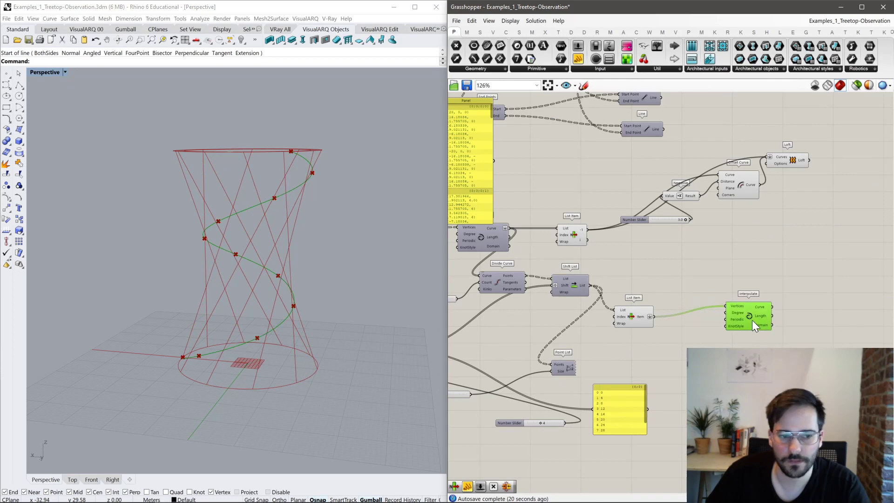
pyautogui.moveTo(631, 322); pyautogui.dragTo(666, 308)
pyautogui.middleClick(671, 308)
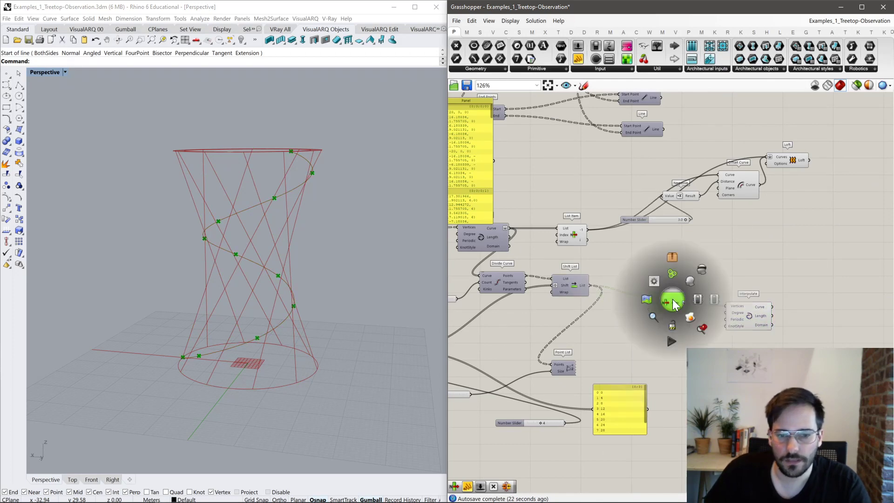
pyautogui.click(705, 269)
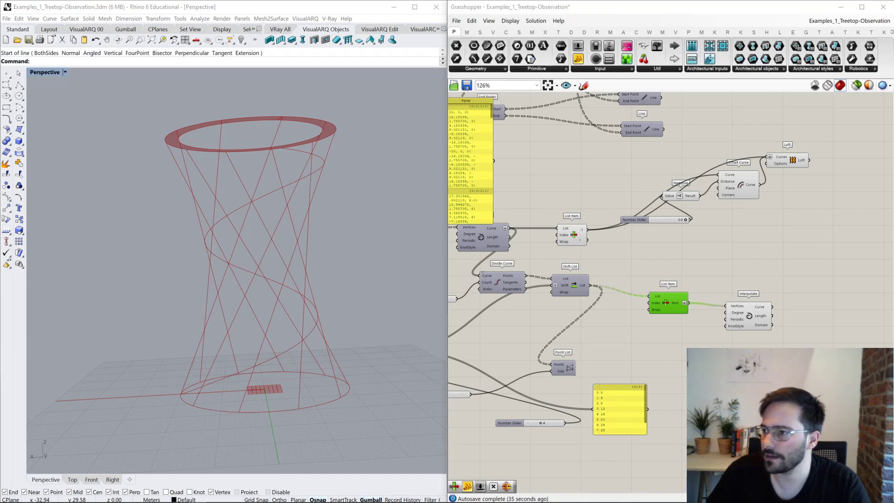
# Turn off the preview of all components in the ungrouped tower definition beneath the purple groups.
pyautogui.scroll(-5, 764, 280)
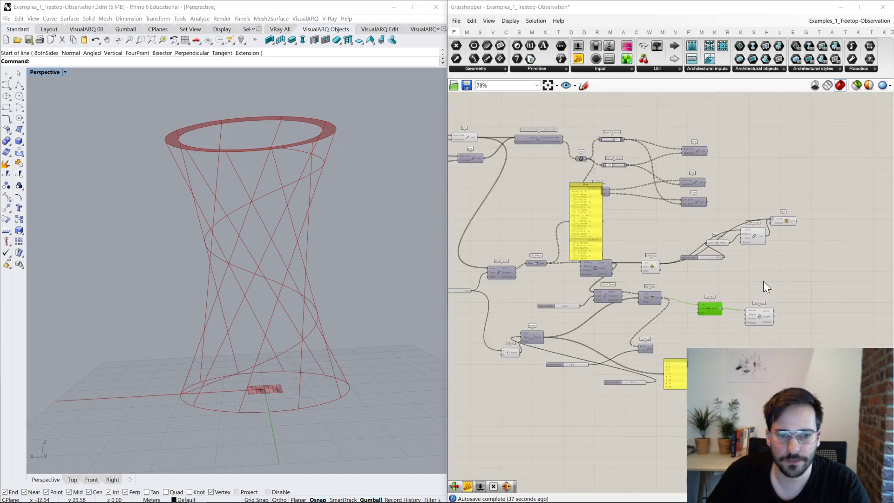
pyautogui.scroll(-6, 732, 319)
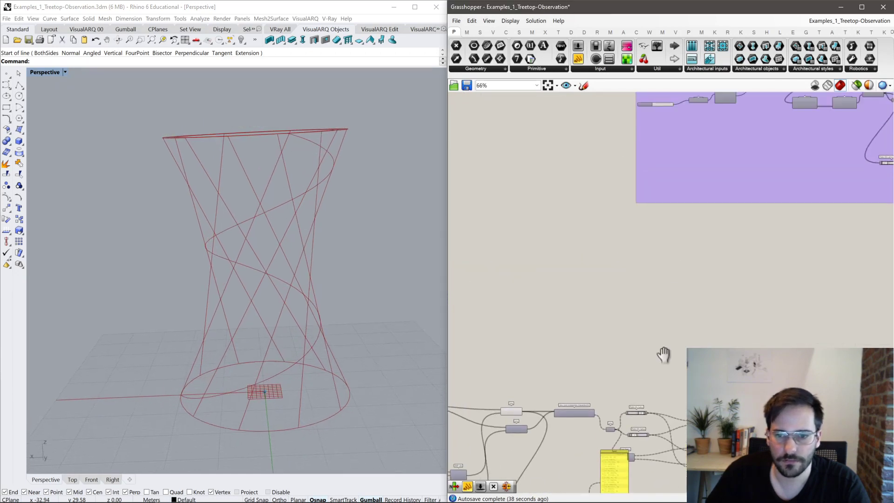
pyautogui.scroll(-1, 627, 328)
pyautogui.moveTo(684, 353); pyautogui.dragTo(491, 447)
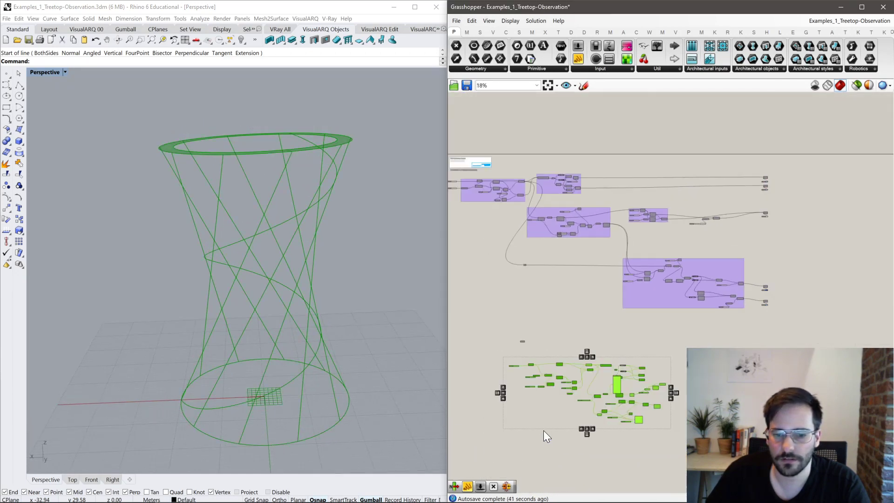
pyautogui.middleClick(549, 426)
pyautogui.click(580, 395)
pyautogui.click(746, 320)
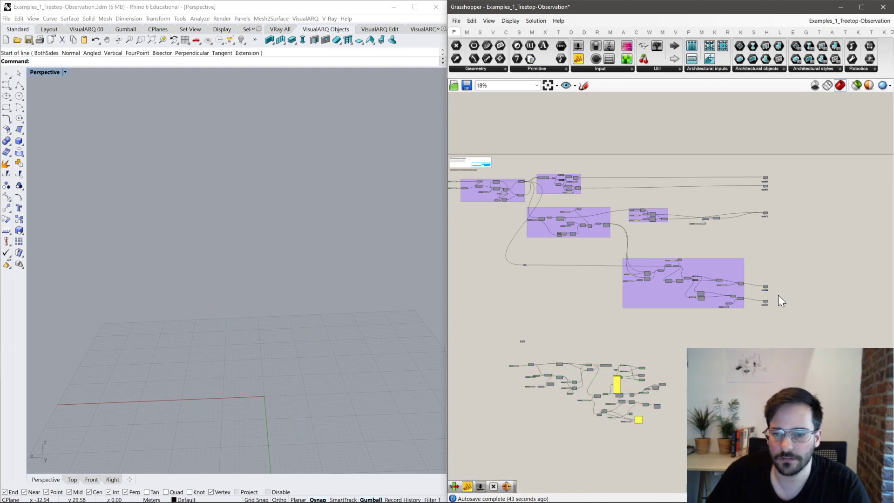
# Restrict the viewport preview to selected components and select the purple group's final component that outputs the spiral curve.
pyautogui.moveTo(775, 320); pyautogui.dragTo(758, 220)
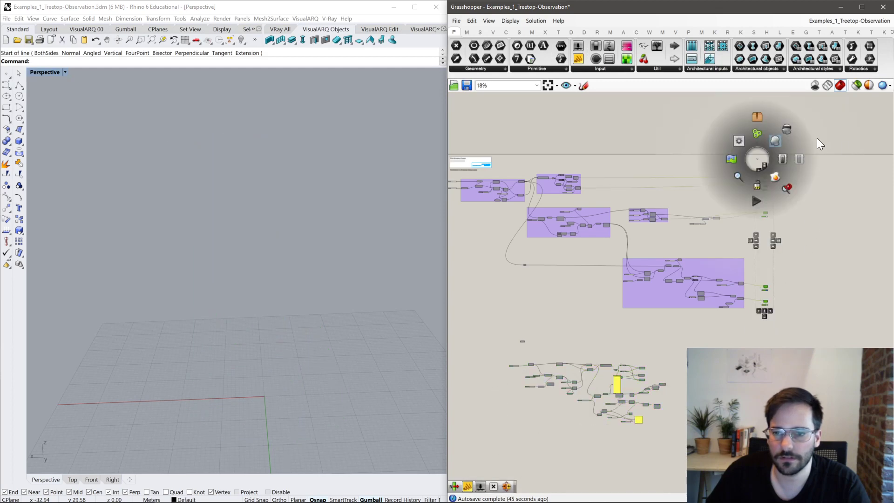
pyautogui.click(857, 85)
pyautogui.scroll(4, 622, 208)
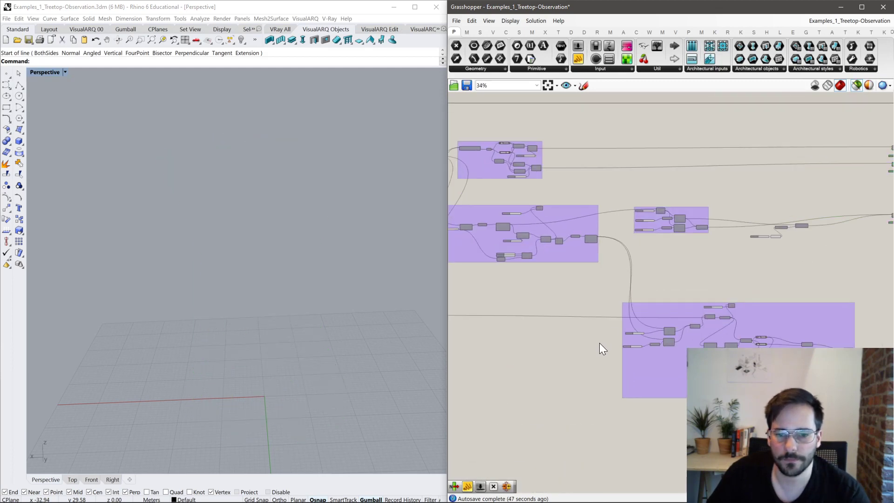
pyautogui.scroll(3, 596, 279)
pyautogui.click(590, 218)
pyautogui.moveTo(624, 292); pyautogui.dragTo(551, 202, button='right')
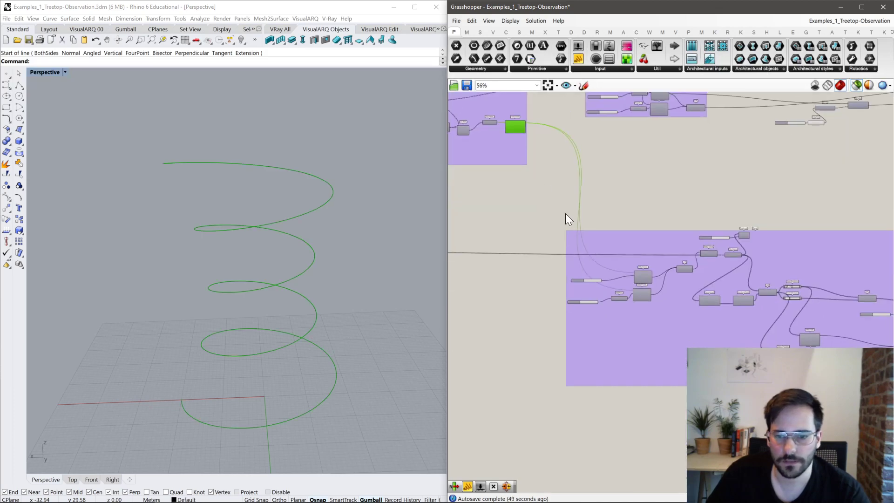
# Select both Offset Curve components in the large purple group and examine the offset spirals from different angles.
pyautogui.scroll(5, 652, 281)
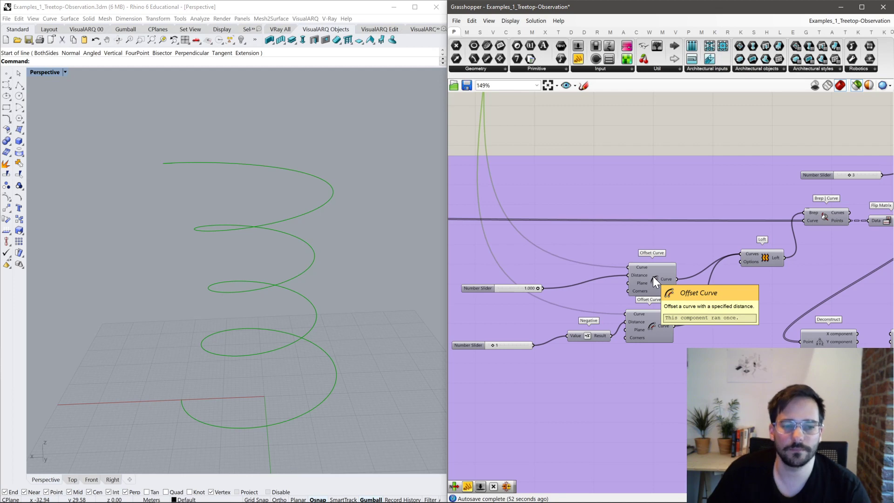
pyautogui.click(652, 276)
pyautogui.keyDown('shift'); pyautogui.click(656, 332); pyautogui.keyUp('shift')
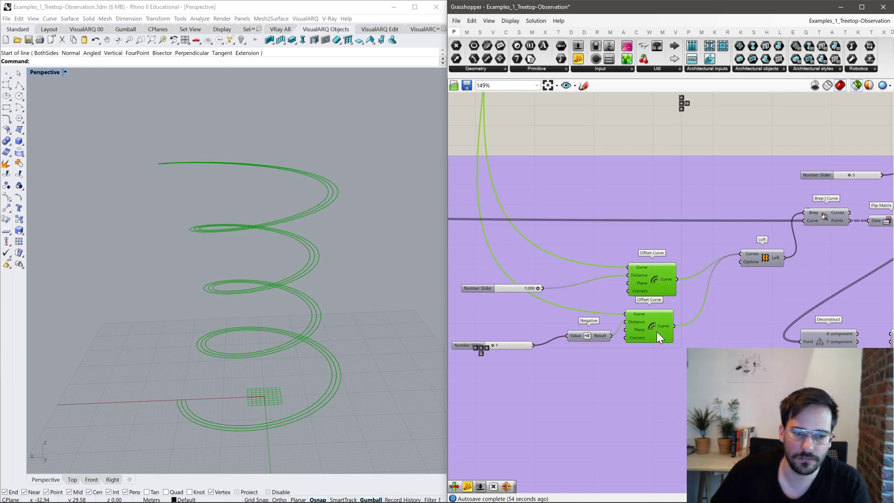
pyautogui.moveTo(395, 266)
pyautogui.mouseDown(button='right')
pyautogui.moveTo(349, 280)
pyautogui.moveTo(349, 261)
pyautogui.moveTo(403, 277)
pyautogui.mouseUp(button='right')
pyautogui.press('Up')
pyautogui.press('Up')
pyautogui.press('Up')
pyautogui.press('Up')
pyautogui.press('Up')
pyautogui.press('Up')
pyautogui.press('Up')
pyautogui.press('Up')
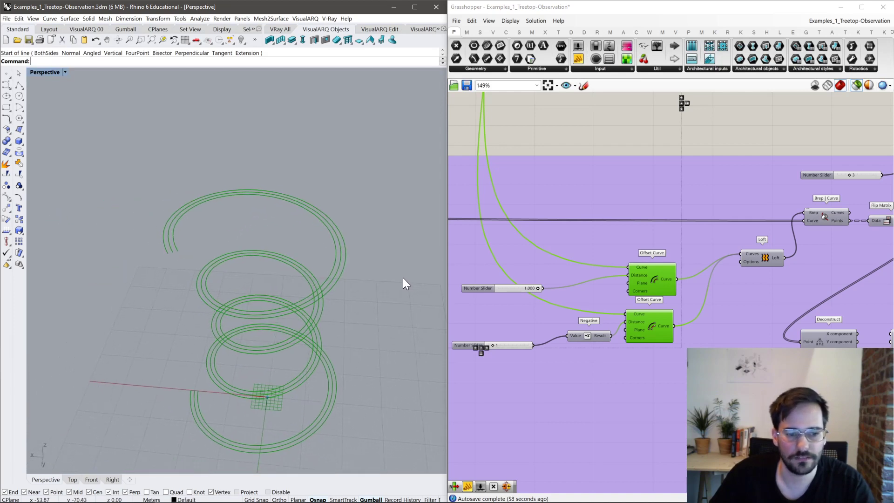
pyautogui.press('Down')
pyautogui.press('Down')
pyautogui.press('Down')
pyautogui.press('Down')
pyautogui.press('Down')
pyautogui.press('Down')
pyautogui.press('Down')
pyautogui.press('Down')
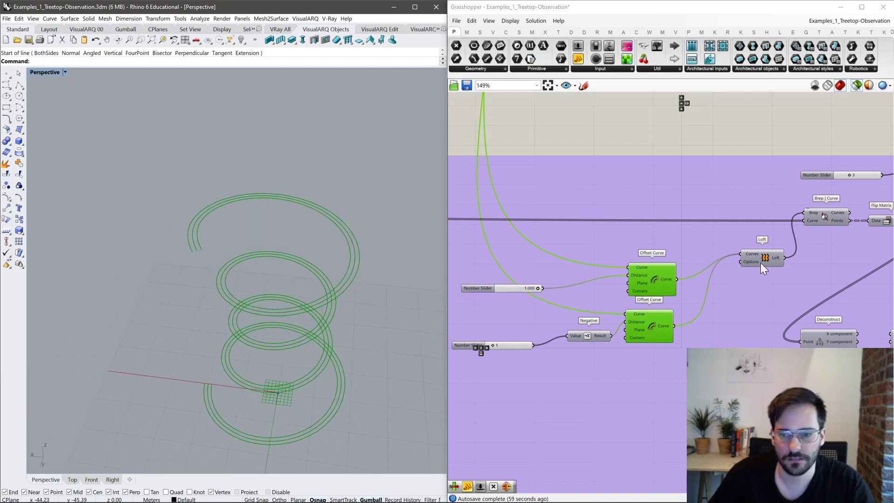
# Examine the lofted spiral ramp surface from Loft and the intersection points from Brep | Curve.
pyautogui.click(764, 256)
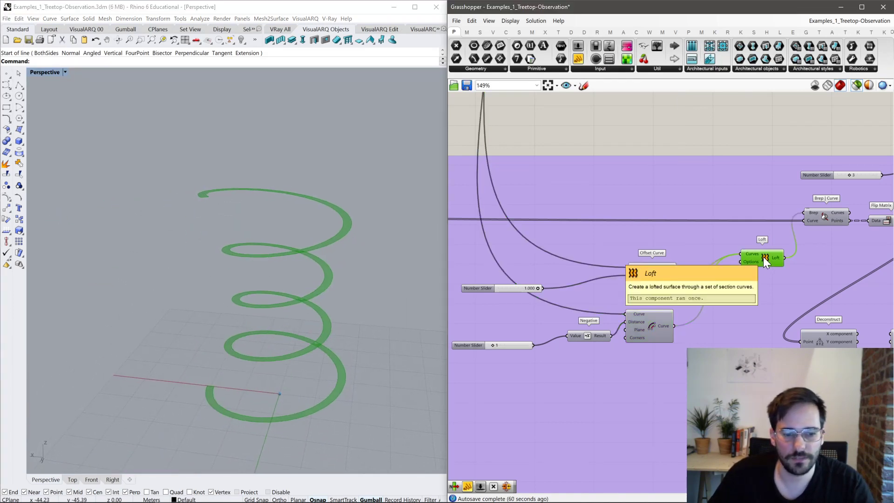
pyautogui.moveTo(809, 276); pyautogui.dragTo(639, 267, button='right')
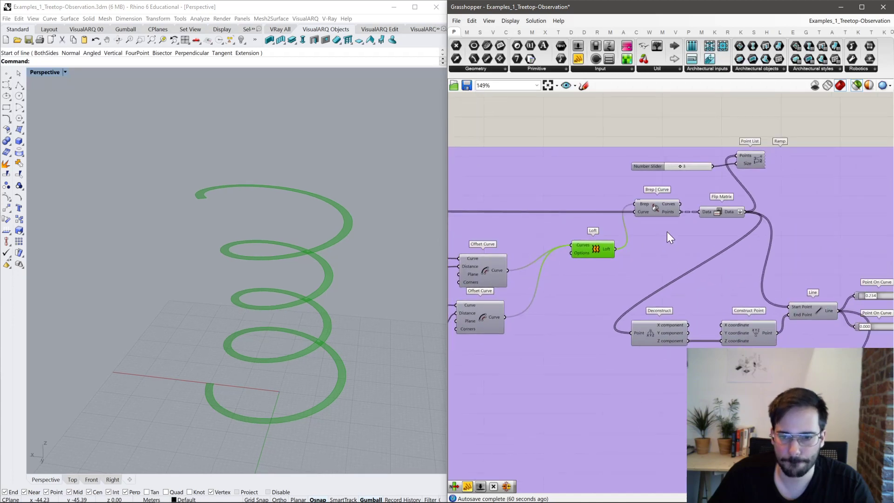
pyautogui.click(655, 209)
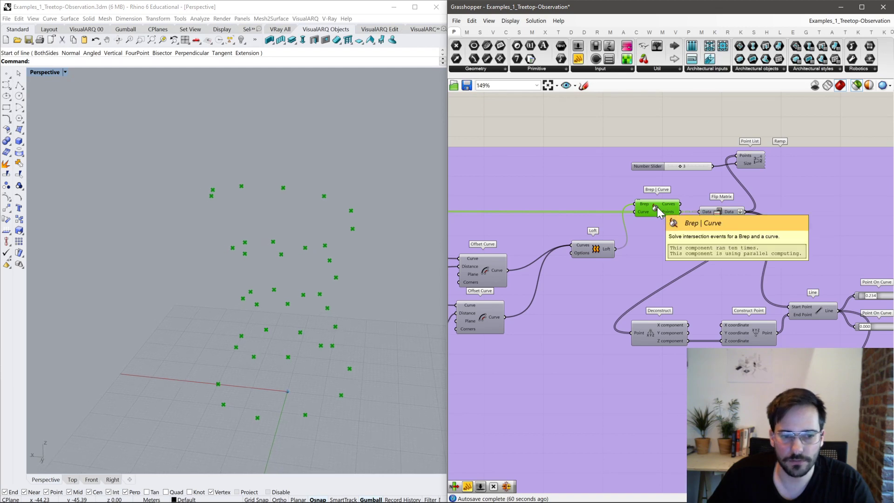
# Examine the purple group's chain from Brep | Curve and Flip Matrix through Line and Point On Curve to the Pipe component.
pyautogui.scroll(-4, 657, 207)
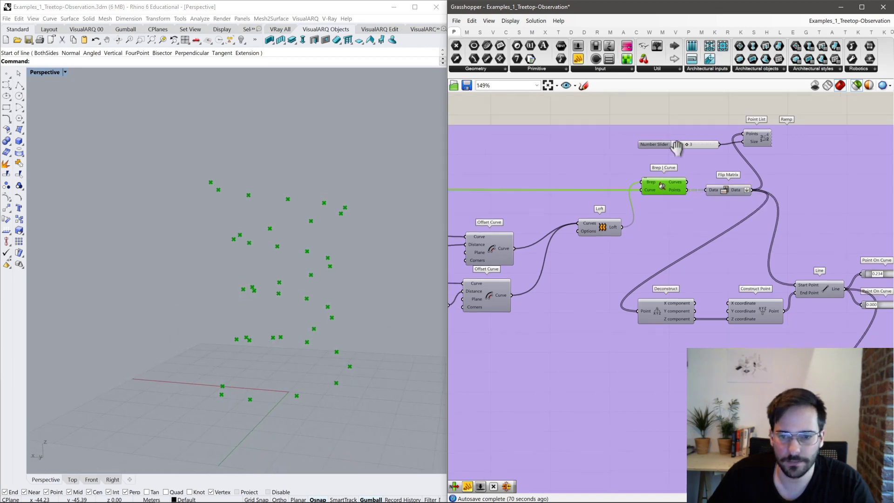
pyautogui.scroll(5, 675, 144)
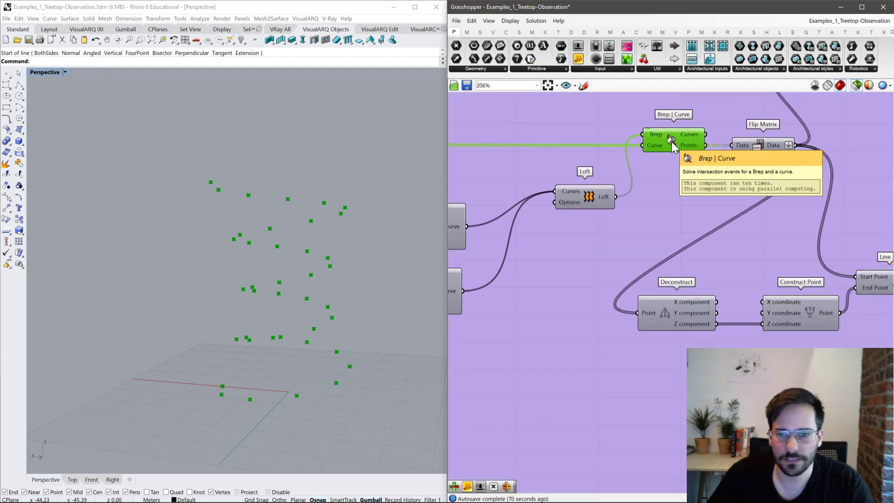
pyautogui.moveTo(652, 145)
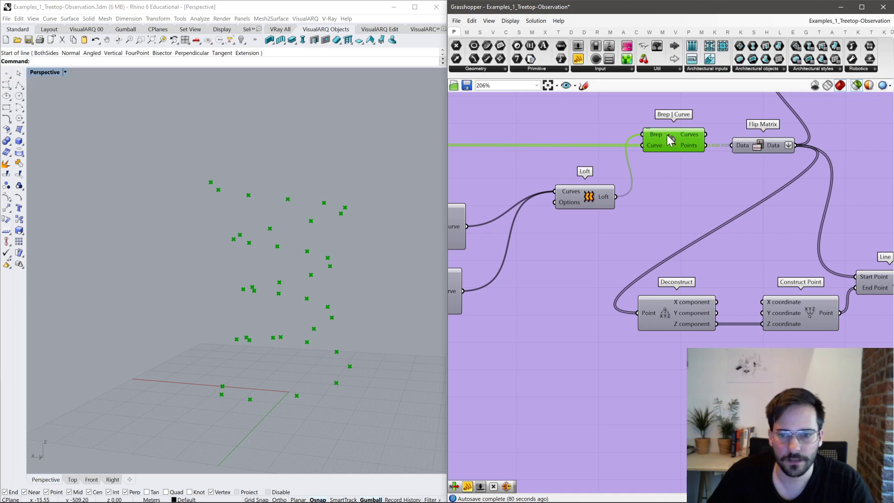
pyautogui.moveTo(695, 145)
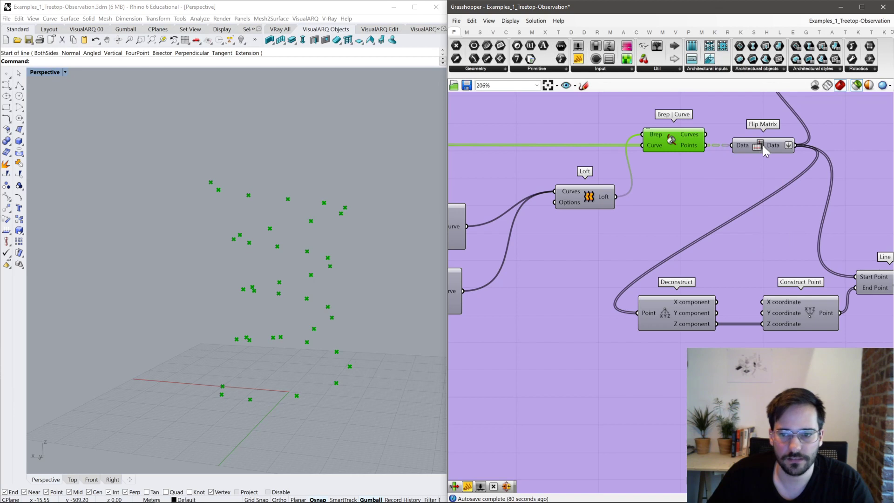
pyautogui.moveTo(776, 194); pyautogui.dragTo(609, 219, button='right')
pyautogui.click(723, 305)
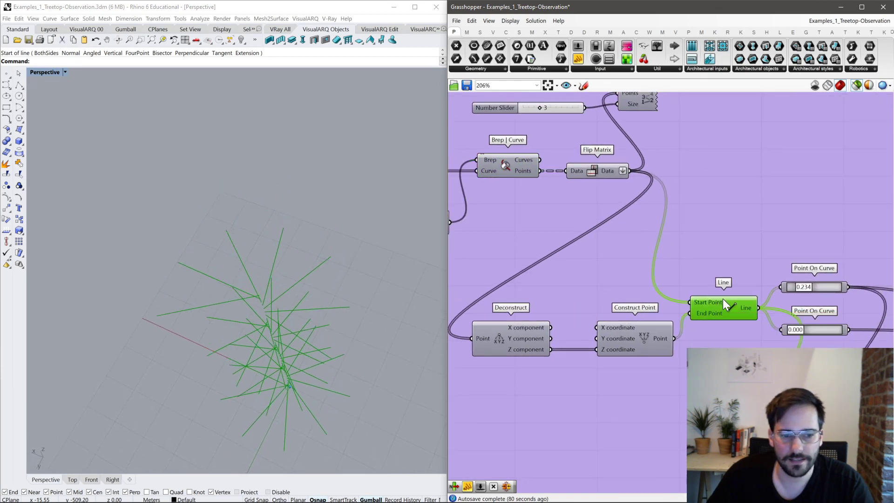
pyautogui.scroll(-3, 771, 299)
pyautogui.click(726, 349)
pyautogui.click(727, 378)
pyautogui.moveTo(837, 330); pyautogui.dragTo(663, 311, button='right')
pyautogui.click(658, 253)
pyautogui.click(793, 272)
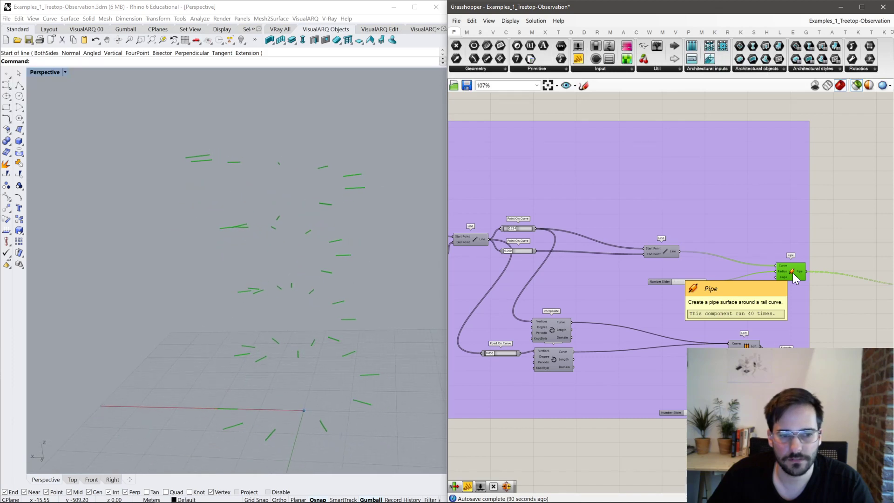
# Preview the spiral curve of the Interpolate component in the ungrouped definition beneath the purple groups.
pyautogui.click(867, 210)
pyautogui.scroll(-4, 785, 141)
pyautogui.scroll(3, 664, 248)
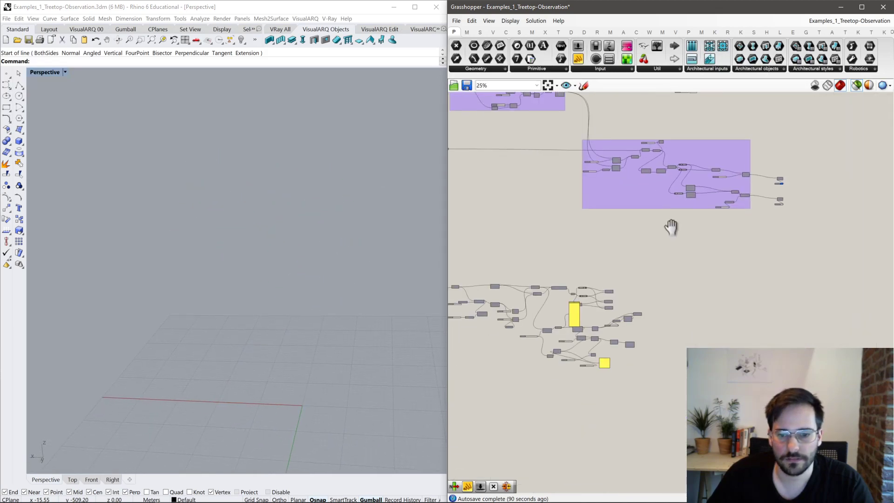
pyautogui.click(581, 281)
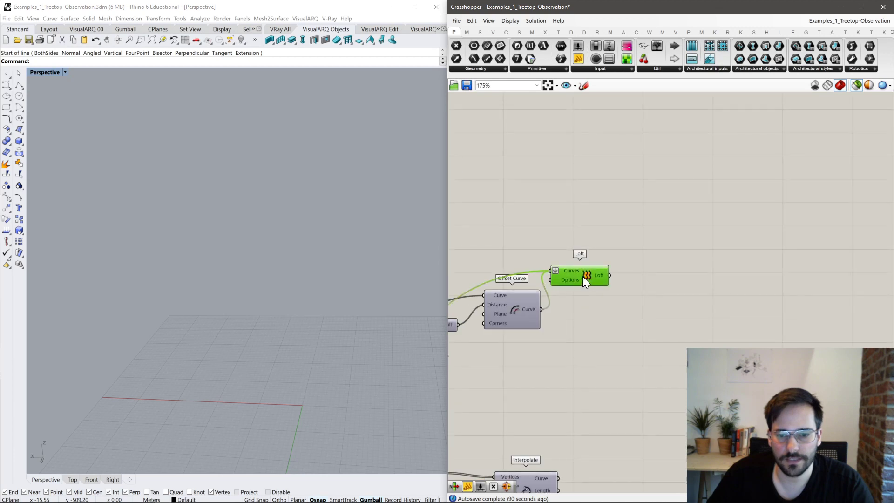
pyautogui.scroll(4, 594, 365)
pyautogui.moveTo(544, 490); pyautogui.dragTo(729, 440)
pyautogui.moveTo(804, 381); pyautogui.dragTo(674, 309, button='right')
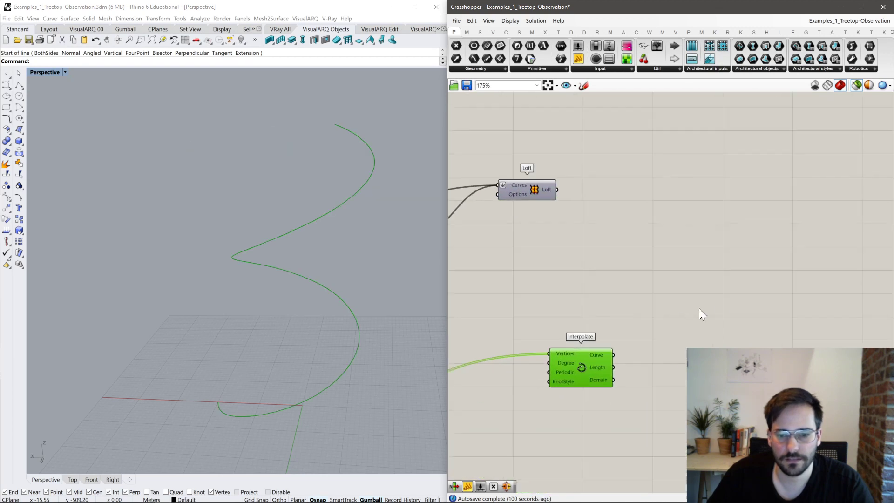
# Add an Offset Curve component, feed it the Interpolate curve and preview both spirals together.
pyautogui.doubleClick(719, 300)
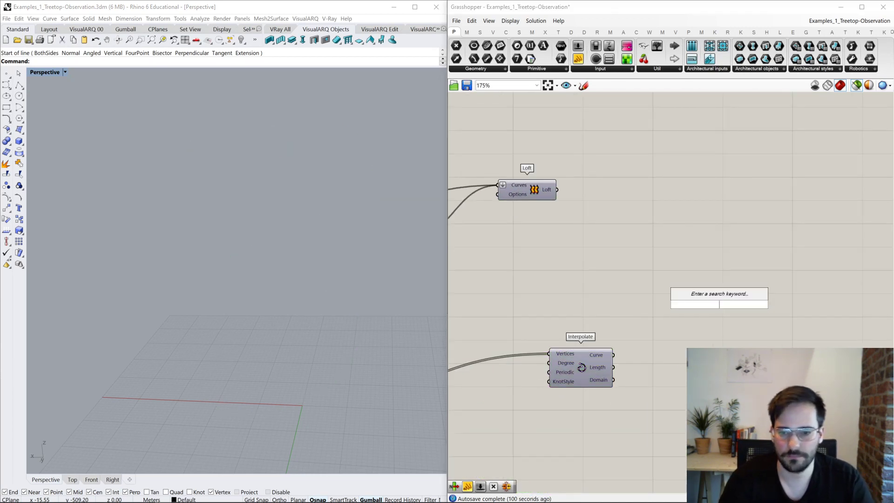
pyautogui.write('ofset')
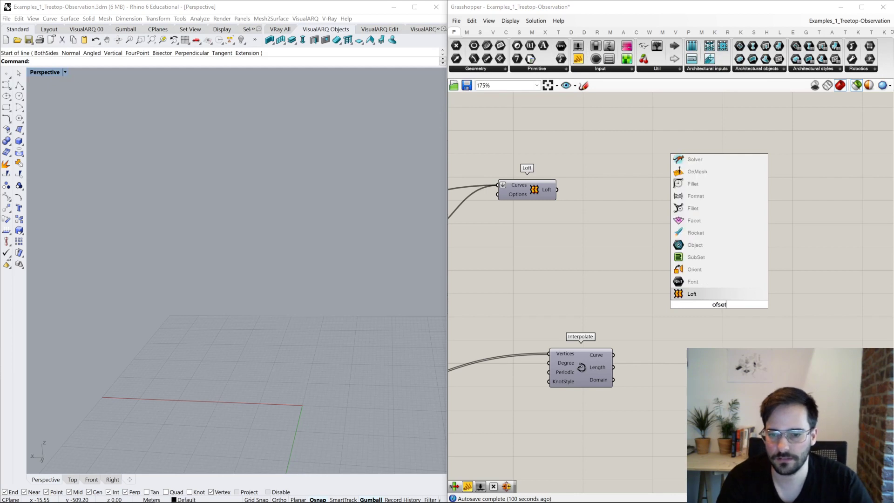
pyautogui.write('f')
pyautogui.press('Up')
pyautogui.press('Up')
pyautogui.press('Return')
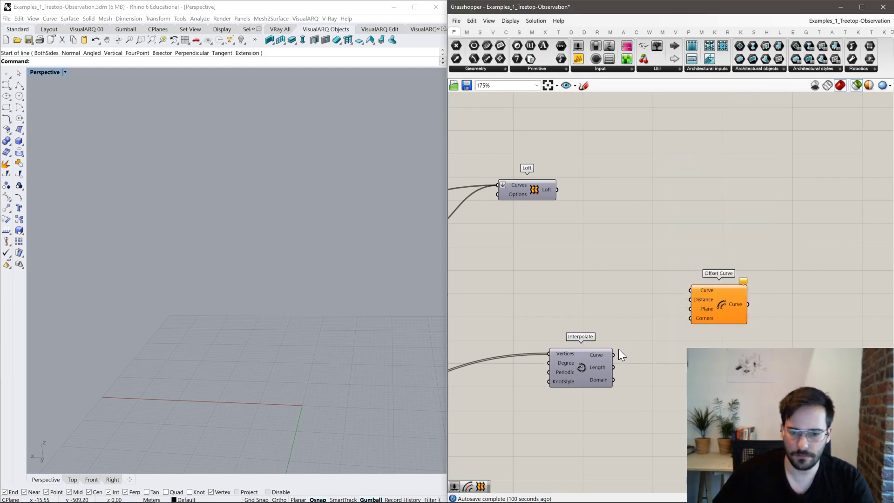
pyautogui.moveTo(613, 356)
pyautogui.mouseDown()
pyautogui.moveTo(694, 281)
pyautogui.moveTo(700, 292)
pyautogui.moveTo(615, 357)
pyautogui.mouseUp()
pyautogui.moveTo(734, 316); pyautogui.dragTo(735, 406)
pyautogui.keyDown('shift'); pyautogui.click(595, 359); pyautogui.keyUp('shift')
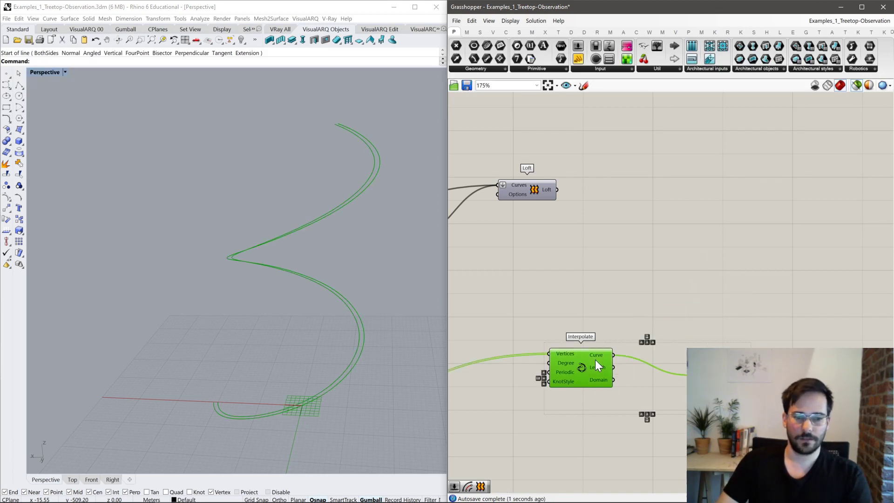
# Add a Loft component and connect both the Interpolate curve and the Offset Curve result to its Curves input.
pyautogui.doubleClick(670, 296)
pyautogui.write('flot')
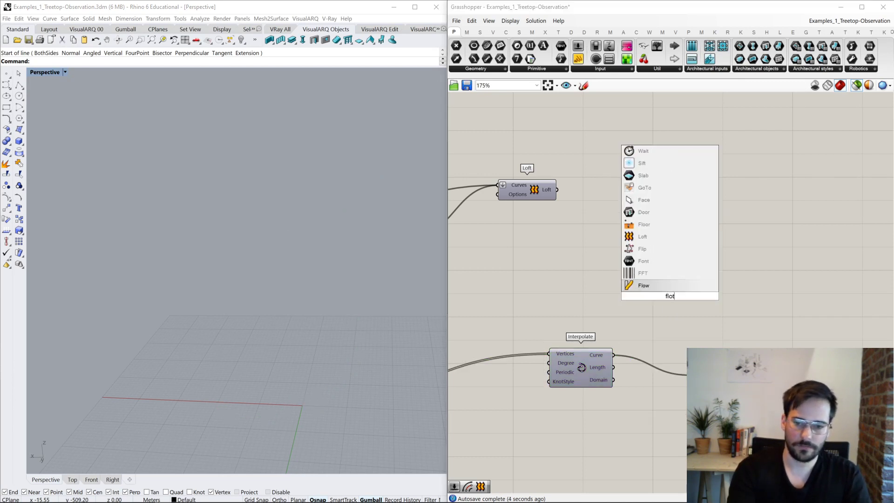
pyautogui.press('BackSpace')
pyautogui.press('BackSpace')
pyautogui.press('BackSpace')
pyautogui.press('BackSpace')
pyautogui.write('l o')
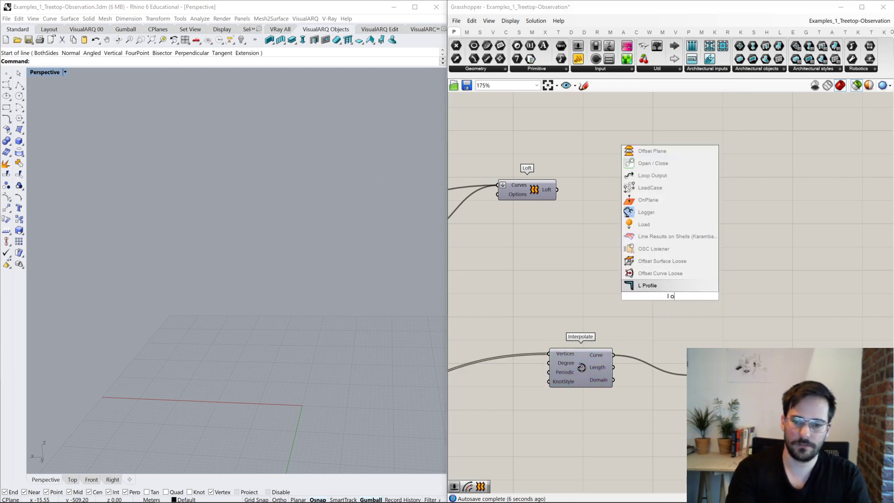
pyautogui.write('ft')
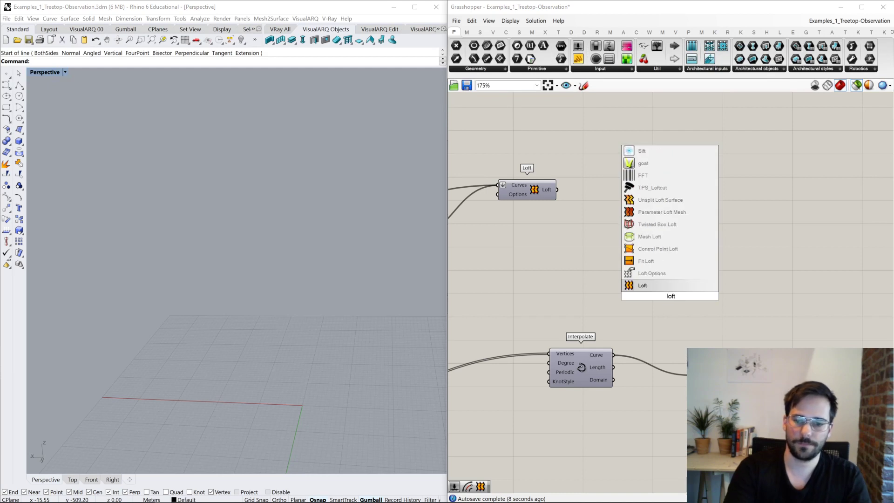
pyautogui.press('Return')
pyautogui.moveTo(611, 355); pyautogui.dragTo(847, 308)
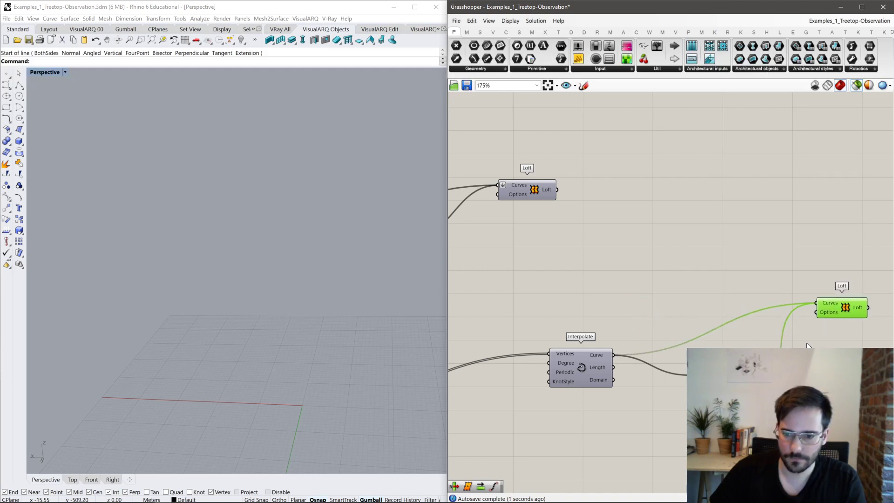
# Try grafting the Curves input of the new Loft component.
pyautogui.rightClick(833, 302)
pyautogui.press('Escape')
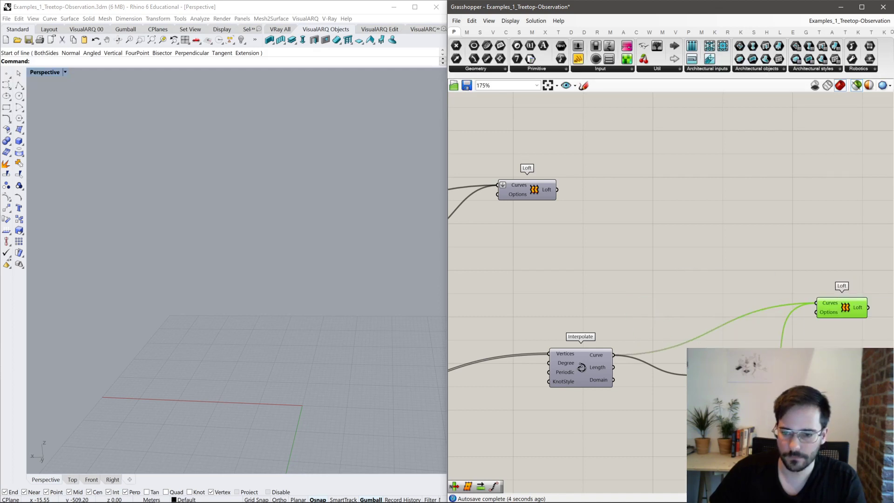
pyautogui.middleClick(862, 303)
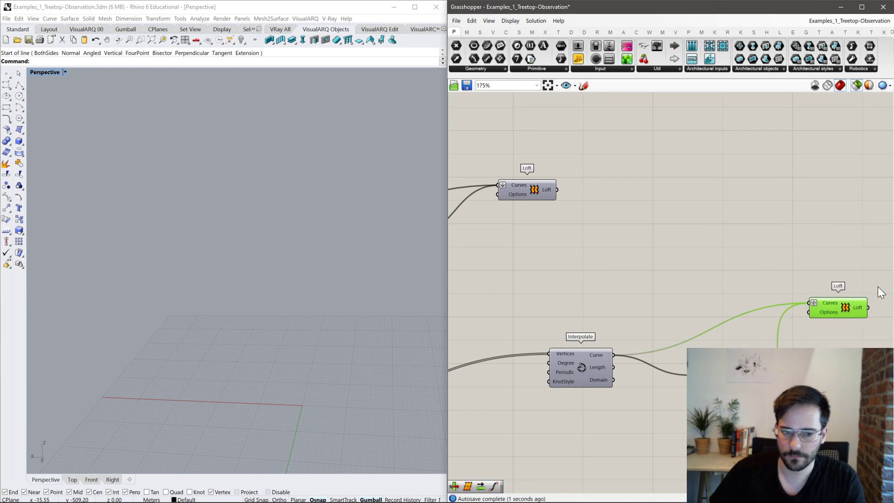
pyautogui.moveTo(880, 292); pyautogui.dragTo(754, 277, button='right')
pyautogui.rightClick(716, 287)
pyautogui.click(673, 323)
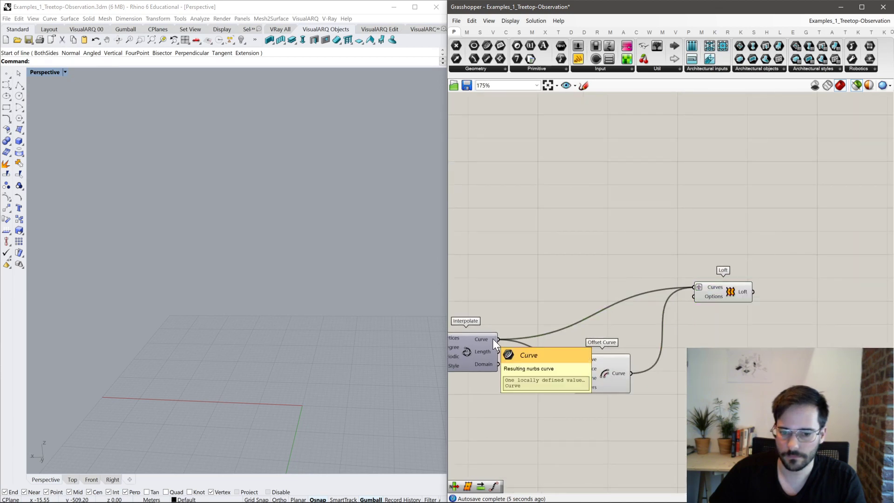
# Flatten the Curves input of the new Loft component and preview the spiral ramp surface.
pyautogui.rightClick(708, 292)
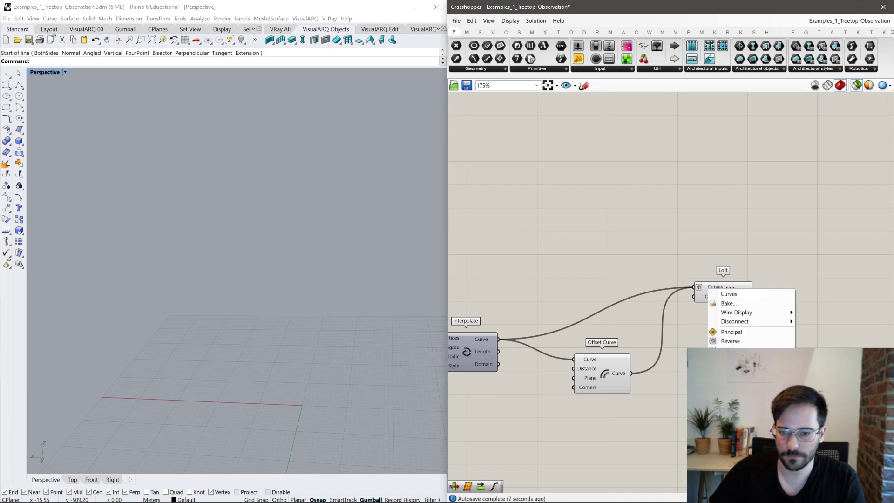
pyautogui.click(729, 347)
pyautogui.click(731, 291)
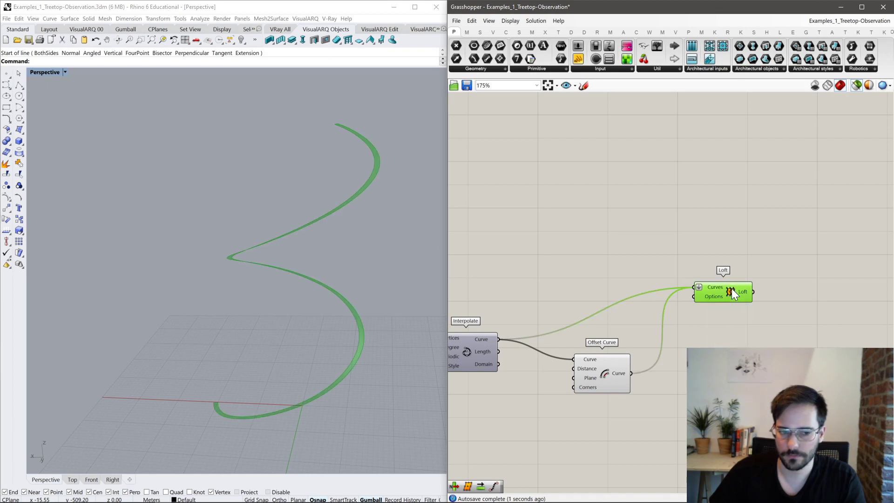
pyautogui.moveTo(716, 296); pyautogui.dragTo(747, 280, button='right')
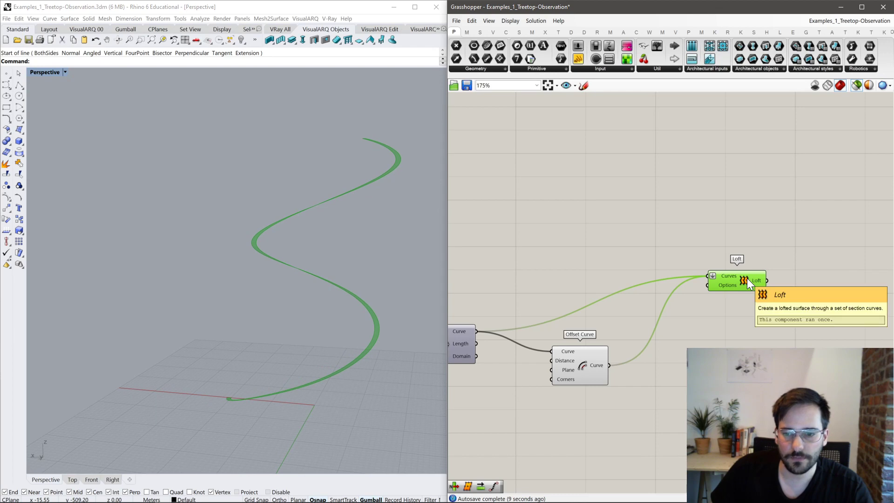
# Preview the first Line component's slanted tower lines together with the lofted spiral ramp.
pyautogui.scroll(-8, 761, 289)
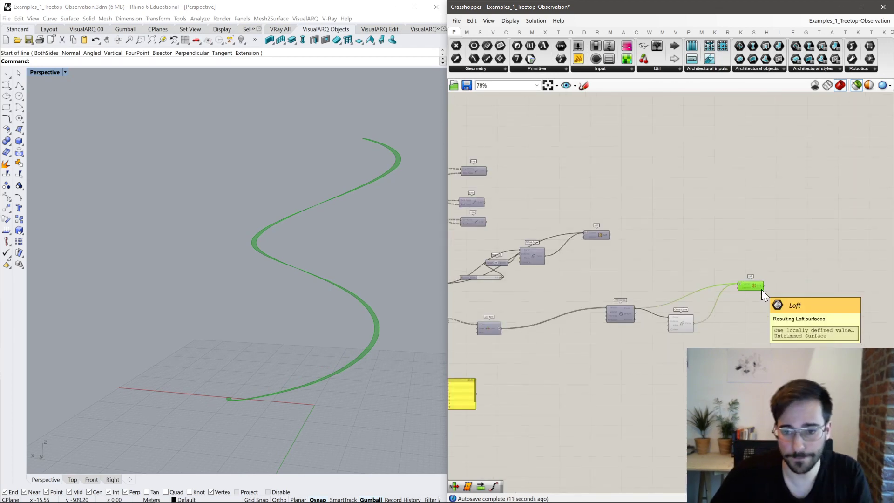
pyautogui.scroll(5, 515, 236)
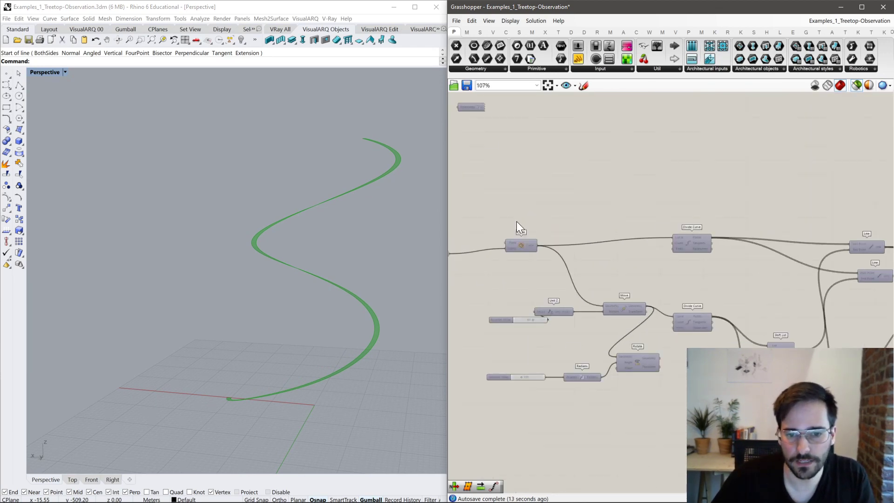
pyautogui.moveTo(726, 334); pyautogui.dragTo(586, 183, button='right')
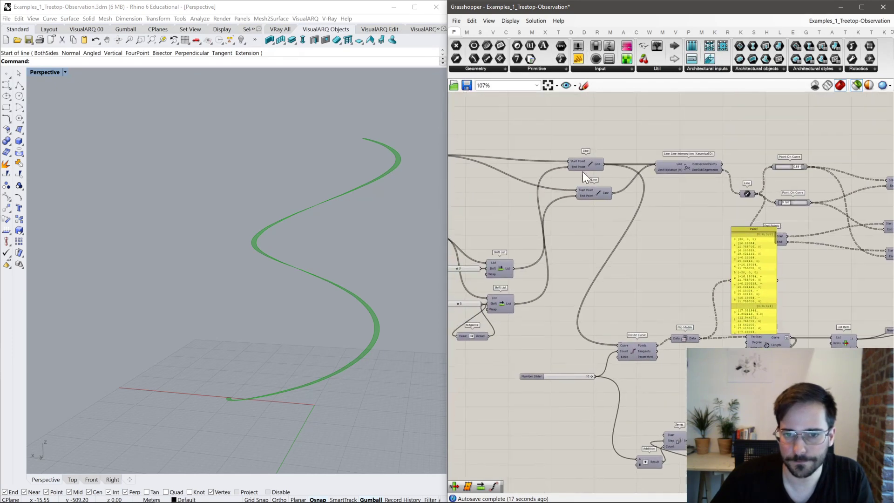
pyautogui.click(599, 164)
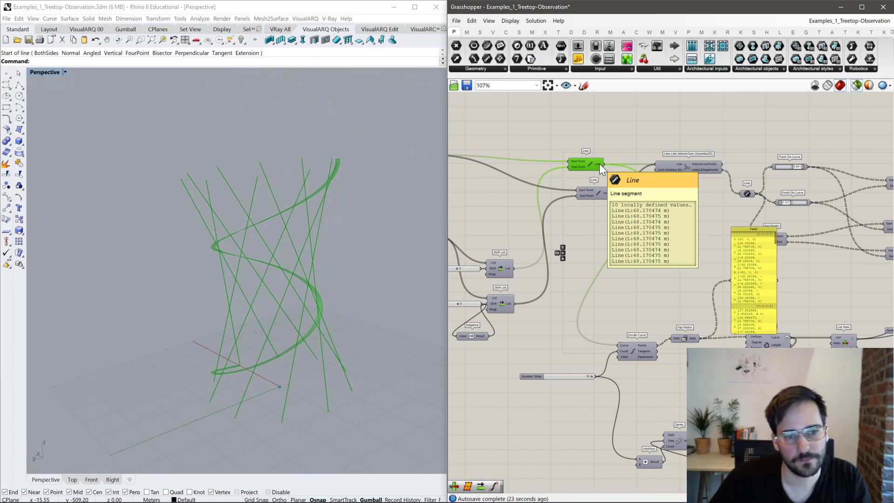
# Add a Brep | Line intersection component below the new Loft component.
pyautogui.moveTo(784, 247); pyautogui.dragTo(649, 209, button='right')
pyautogui.scroll(-3, 650, 208)
pyautogui.moveTo(741, 280); pyautogui.dragTo(637, 246, button='right')
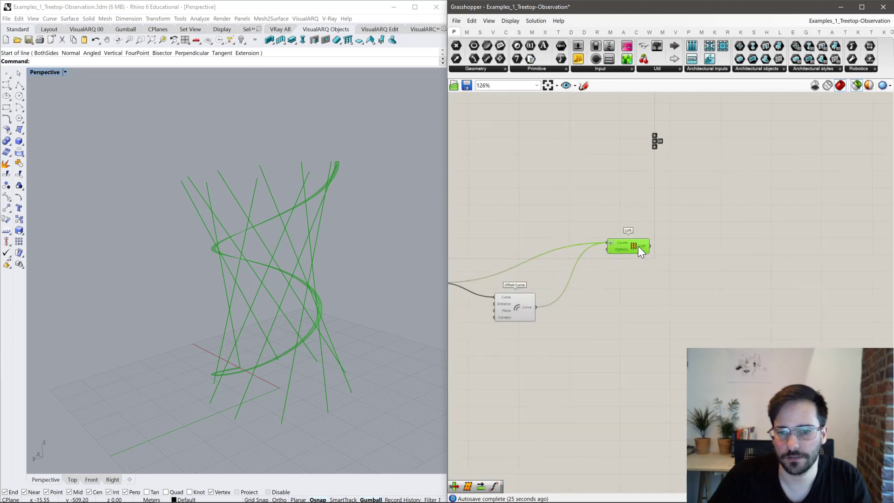
pyautogui.scroll(5, 649, 308)
pyautogui.click(649, 308)
pyautogui.doubleClick(649, 309)
pyautogui.write('br')
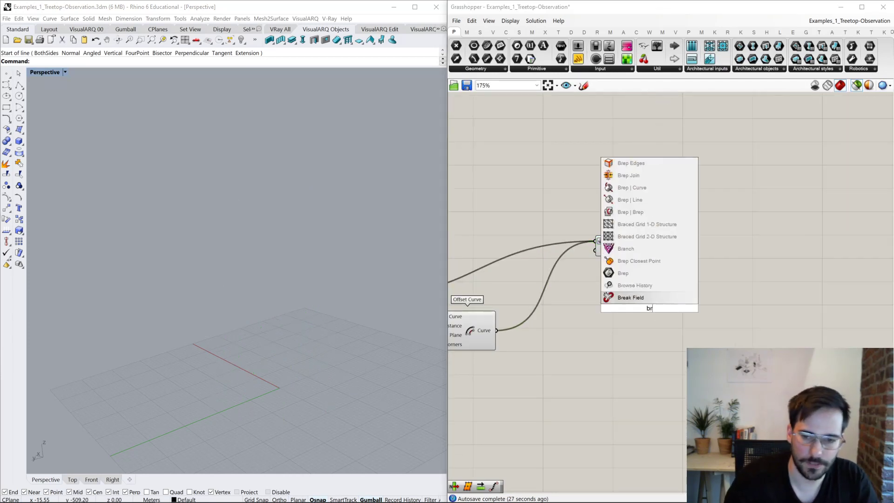
pyautogui.write('ep intersect')
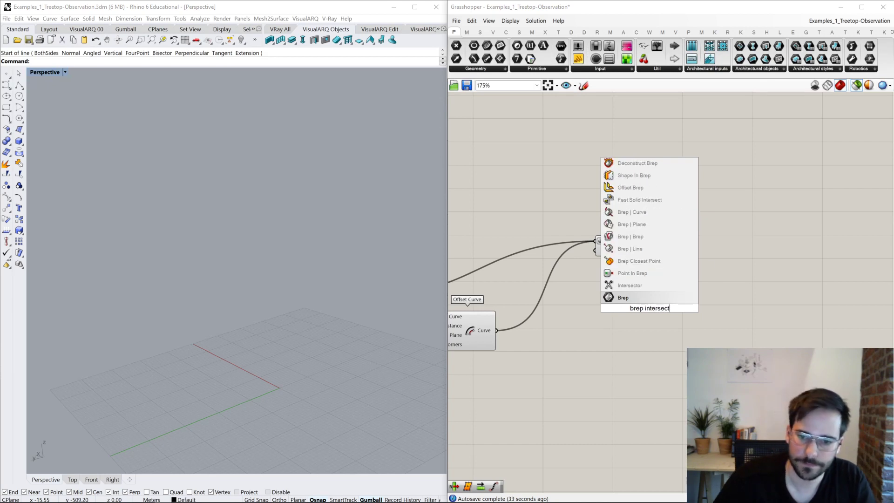
pyautogui.click(659, 247)
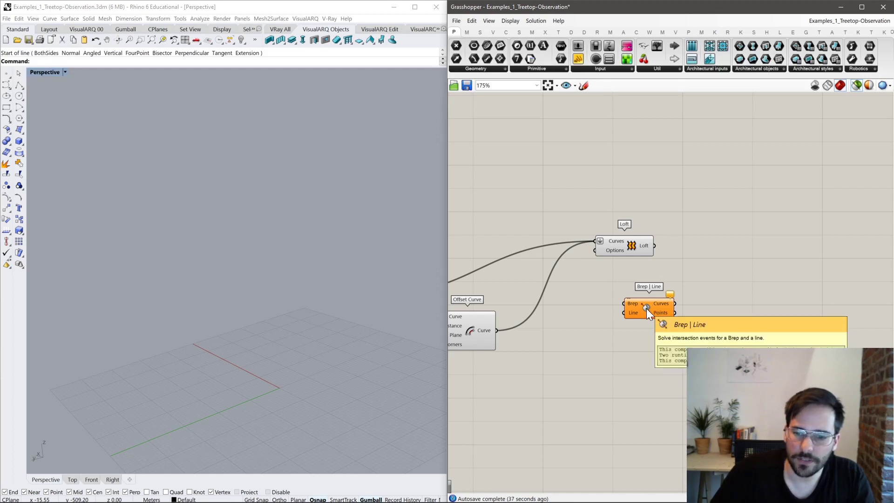
# Show the Intersect component set and reposition Brep | Line slightly further along from the Loft component.
pyautogui.moveTo(646, 308); pyautogui.dragTo(649, 302)
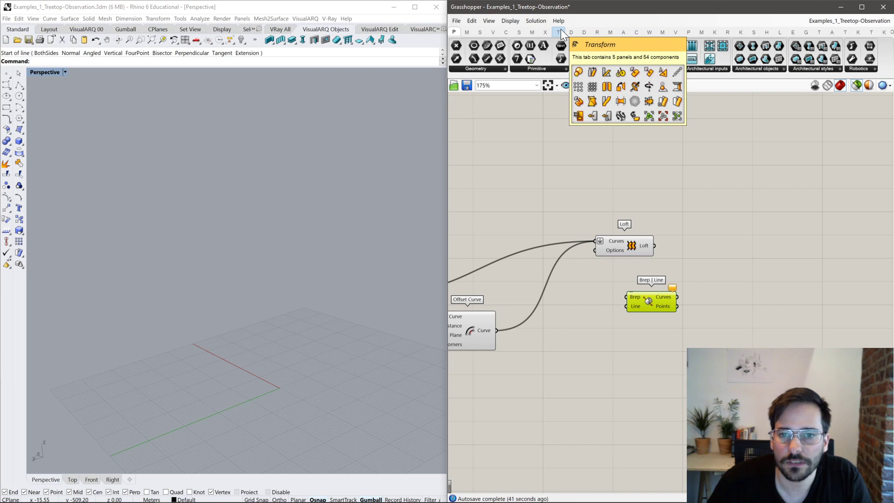
pyautogui.moveTo(580, 33)
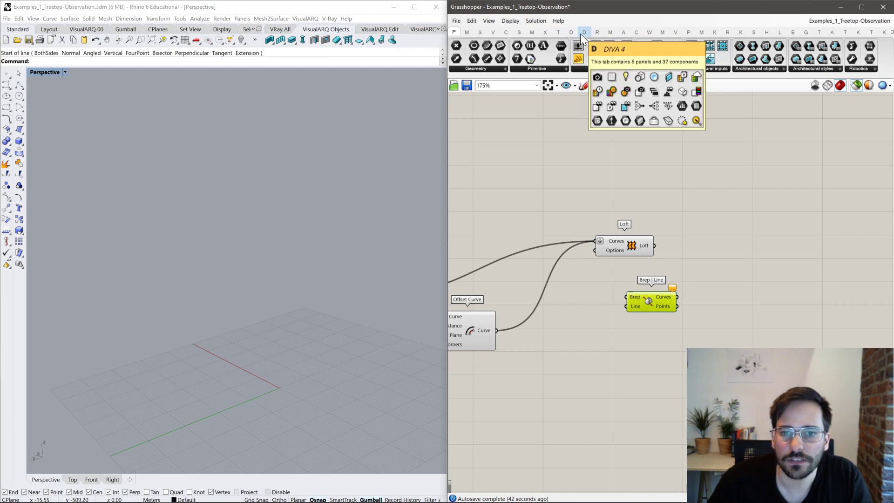
pyautogui.click(547, 32)
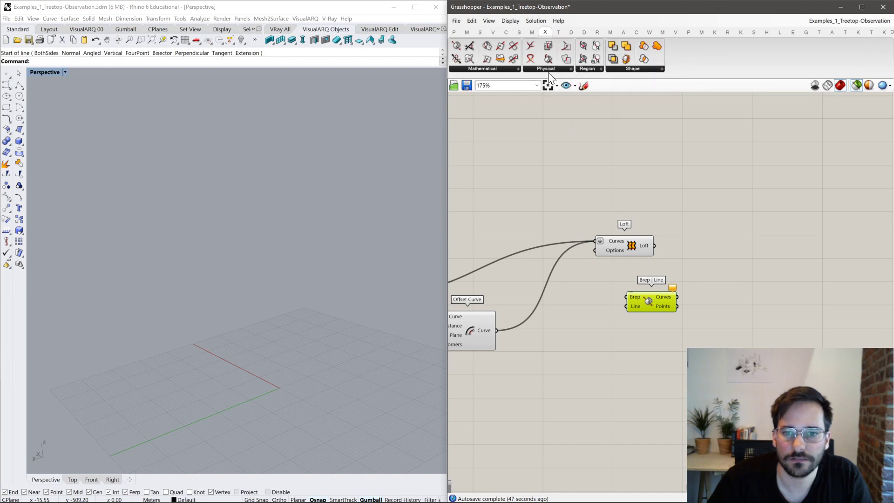
pyautogui.moveTo(667, 307); pyautogui.dragTo(671, 306)
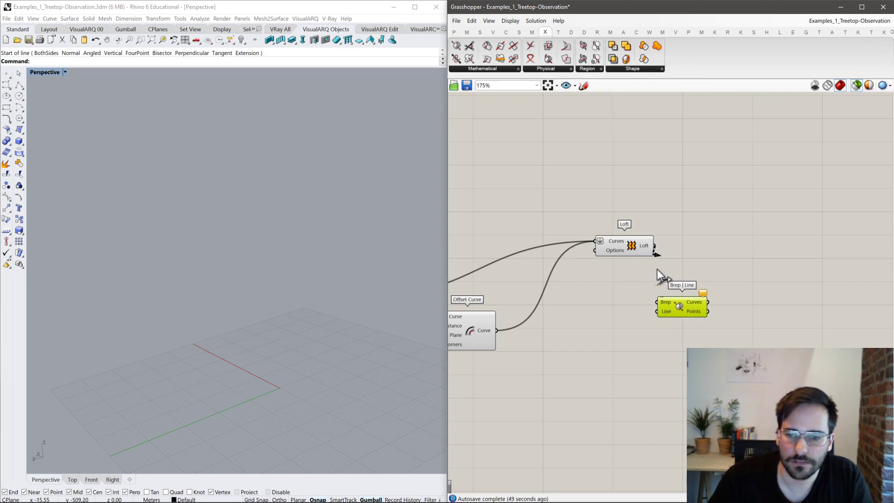
# Connect the lofted ramp and the tower lines to the Brep | Line inputs and preview the intersection points.
pyautogui.scroll(-5, 707, 303)
pyautogui.moveTo(659, 311); pyautogui.dragTo(543, 152)
pyautogui.scroll(-2, 758, 294)
pyautogui.scroll(4, 735, 312)
pyautogui.scroll(3, 535, 195)
pyautogui.scroll(-4, 544, 152)
pyautogui.moveTo(544, 153); pyautogui.dragTo(535, 209, button='right')
pyautogui.scroll(6, 668, 258)
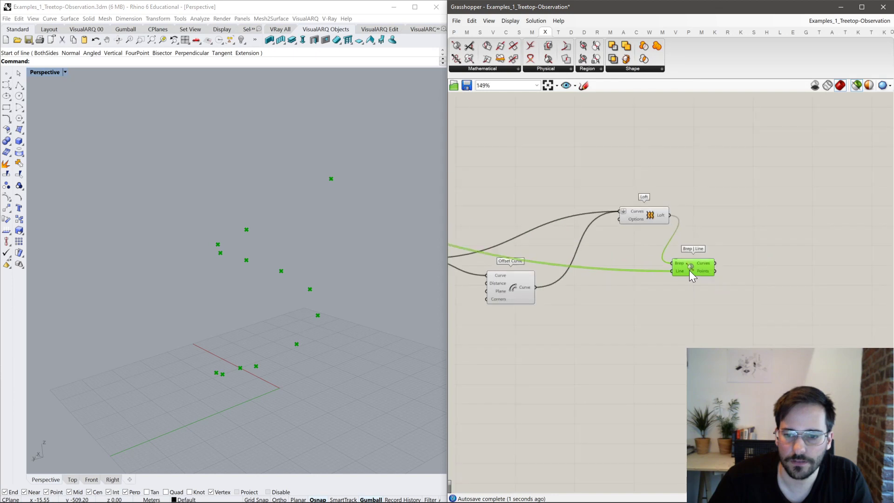
pyautogui.moveTo(744, 259)
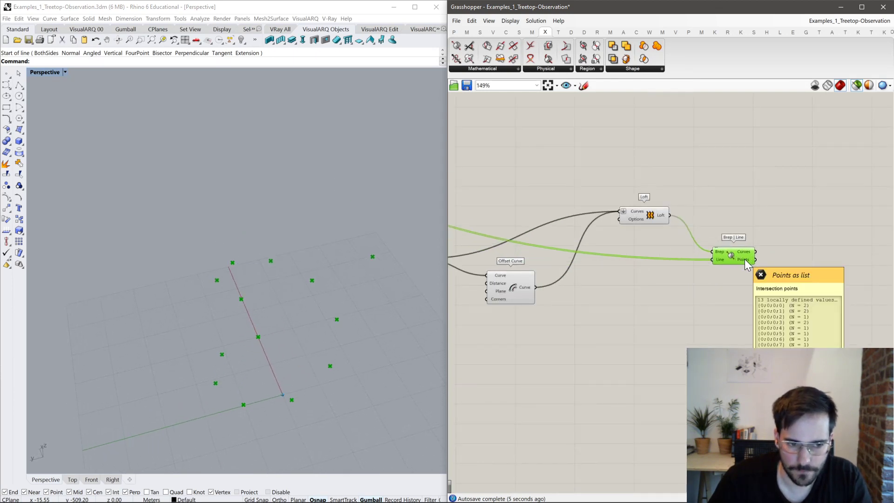
# Preview the offset spiral curve, the lofted ramp surface and the Brep | Line intersection points one after another.
pyautogui.click(508, 287)
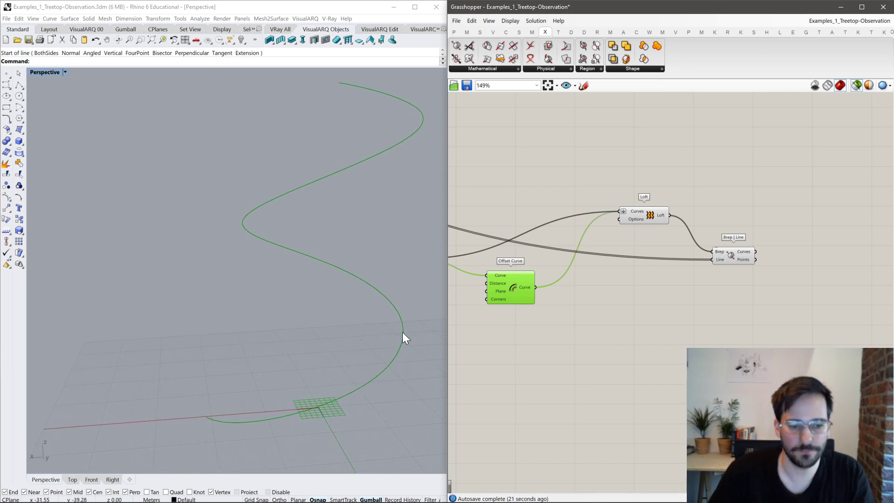
pyautogui.click(498, 352)
pyautogui.doubleClick(601, 365)
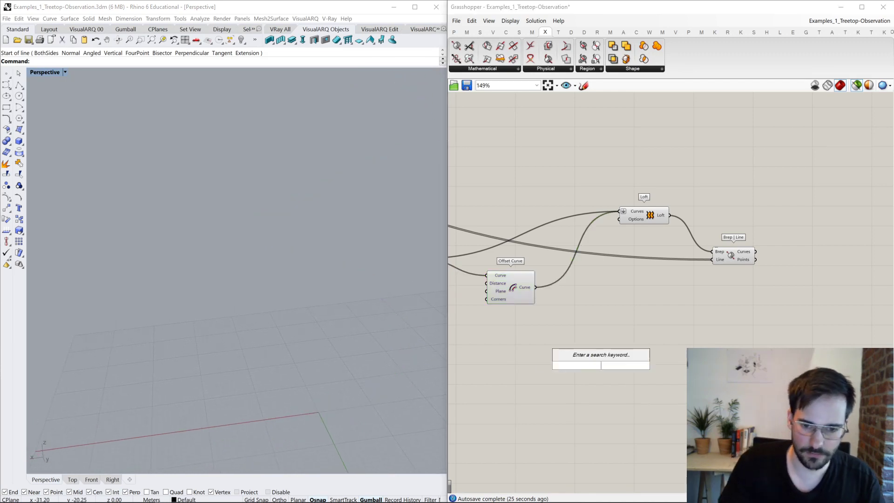
pyautogui.press('Escape')
pyautogui.click(650, 217)
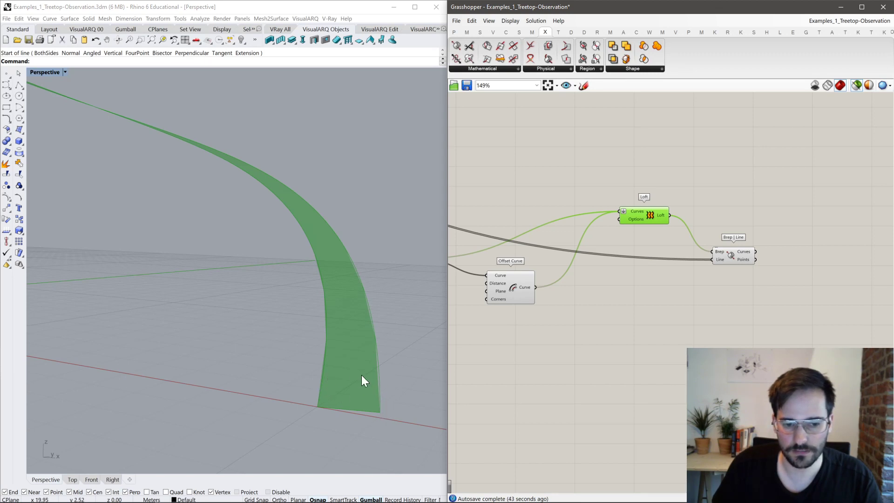
pyautogui.click(605, 358)
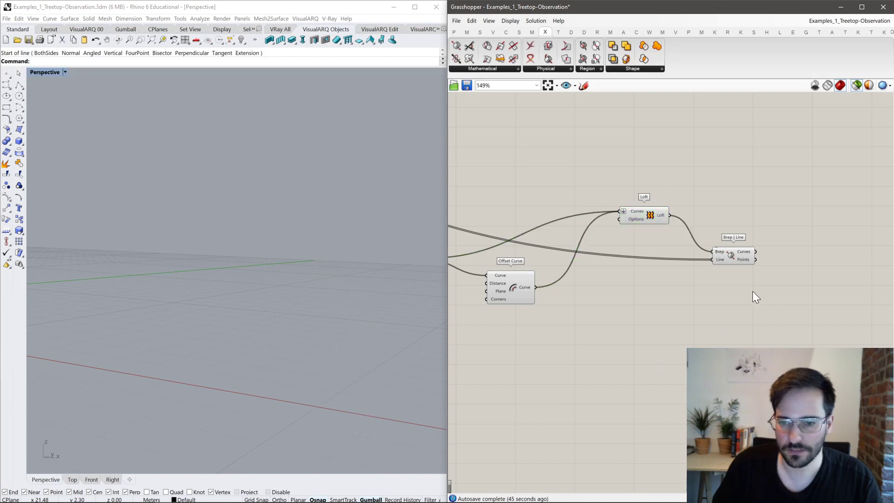
pyautogui.click(730, 254)
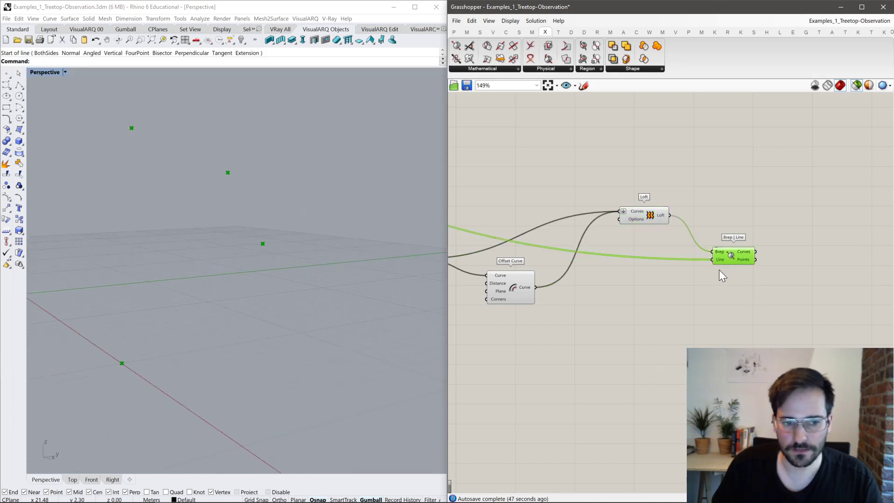
pyautogui.doubleClick(683, 301)
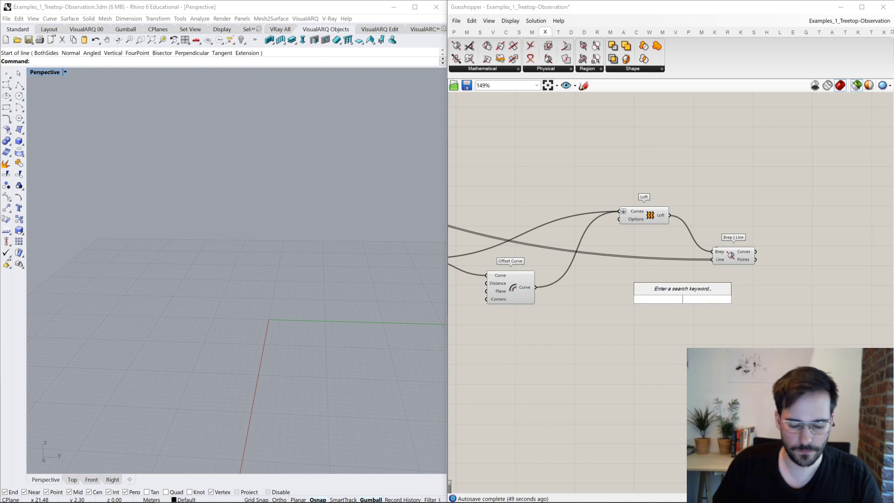
pyautogui.write('line')
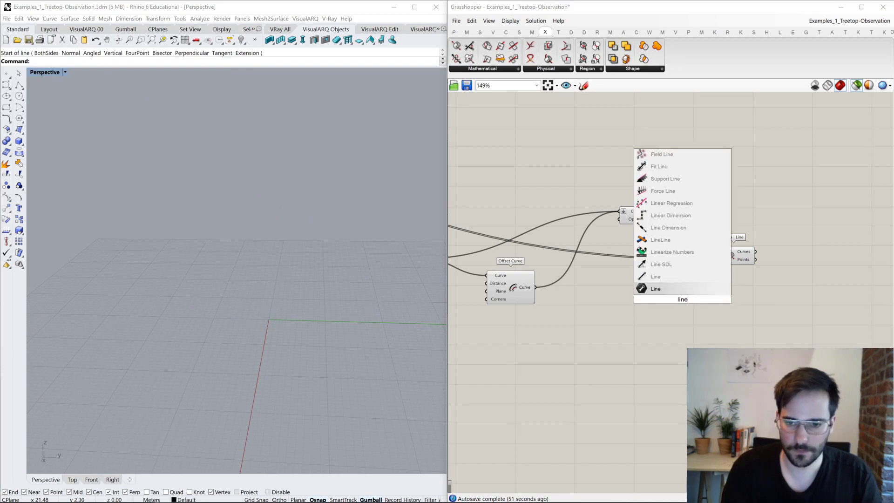
pyautogui.press('Up')
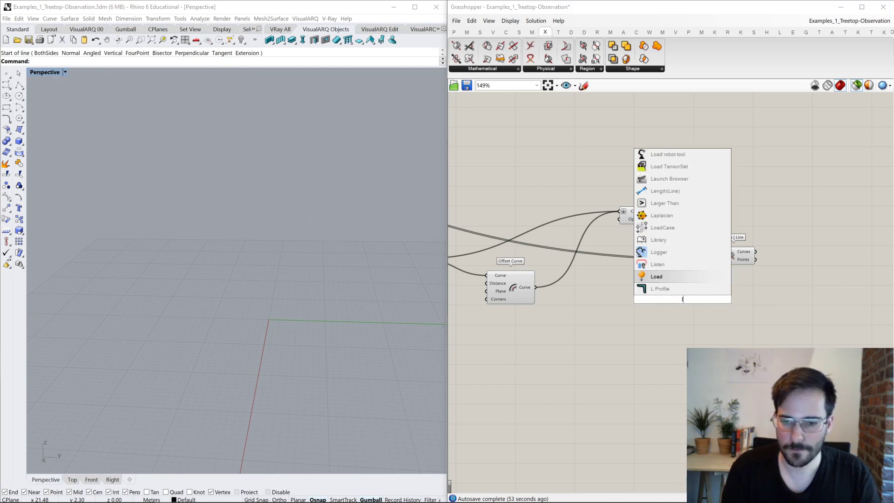
pyautogui.press('Escape')
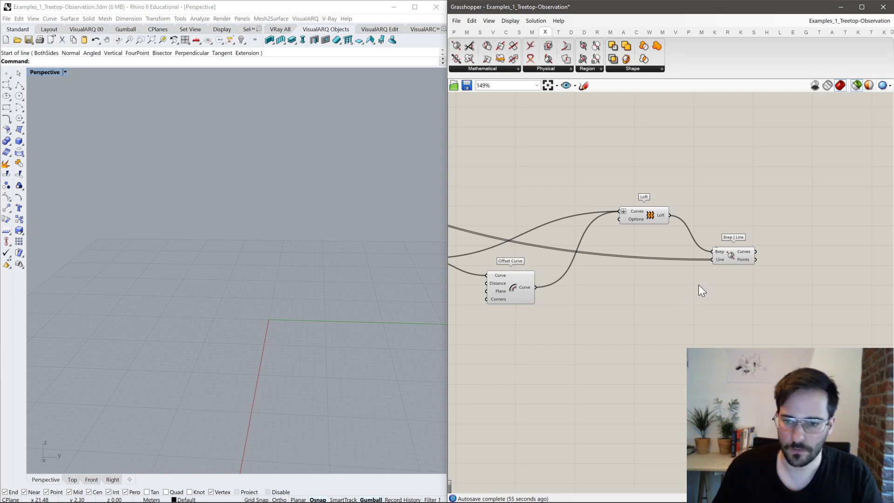
# Add a Deconstruct component below Brep | Line and feed the intersection points into its Point input.
pyautogui.doubleClick(712, 289)
pyautogui.write('deco')
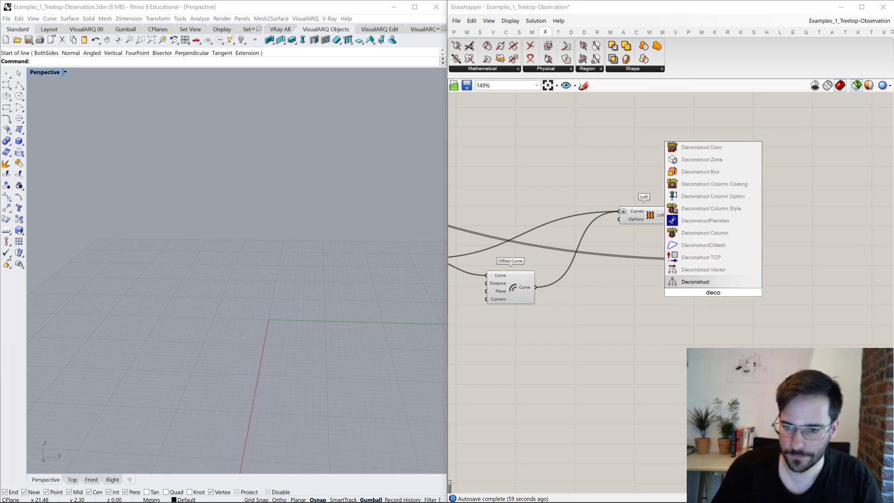
pyautogui.click(719, 282)
pyautogui.moveTo(751, 259); pyautogui.dragTo(773, 300)
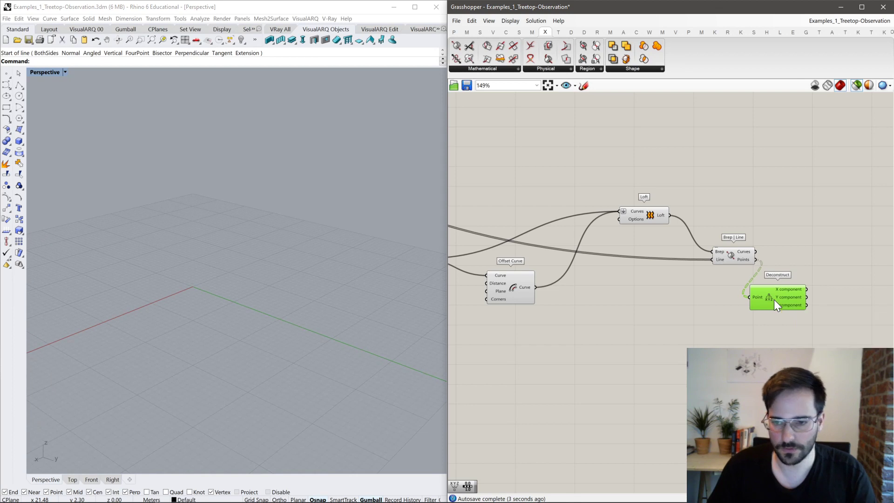
pyautogui.hotkey('ctrl', 'c')
pyautogui.hotkey('ctrl', 'v')
pyautogui.press('Delete')
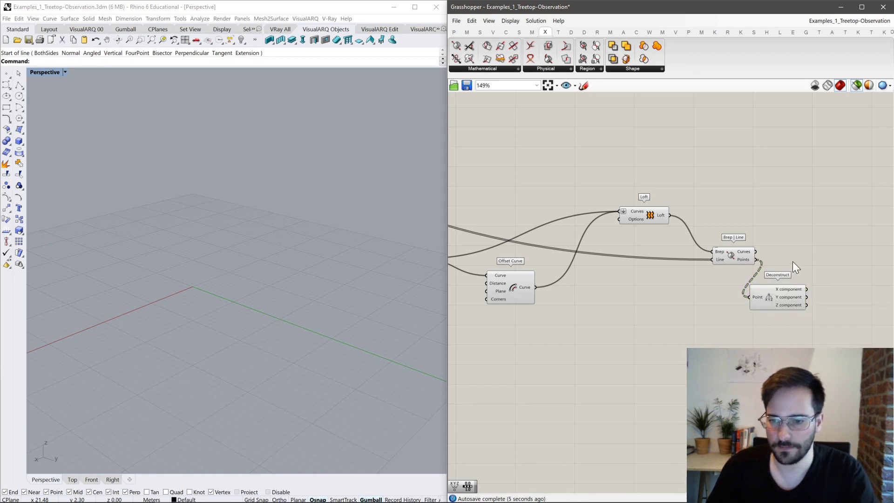
# Add a Construct Point component driven only by Deconstruct's Z component and preview its points together with the intersection points.
pyautogui.doubleClick(792, 261)
pyautogui.write('xyz')
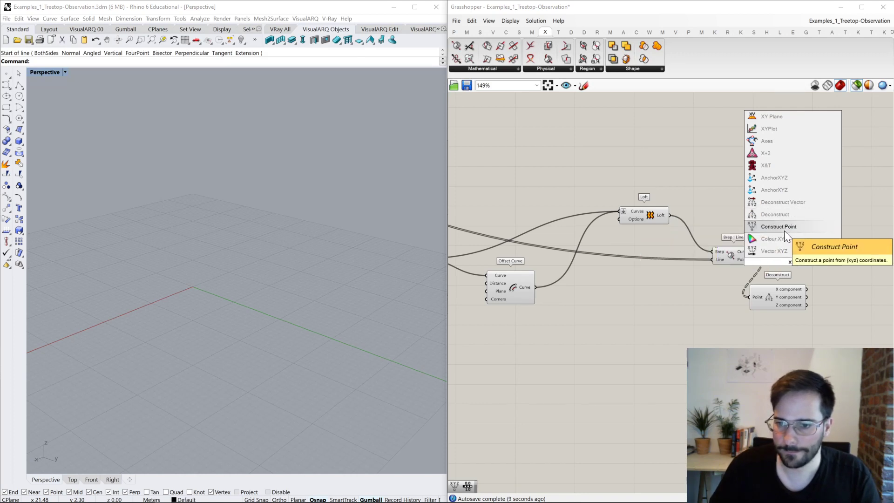
pyautogui.click(783, 226)
pyautogui.moveTo(820, 308); pyautogui.dragTo(842, 300)
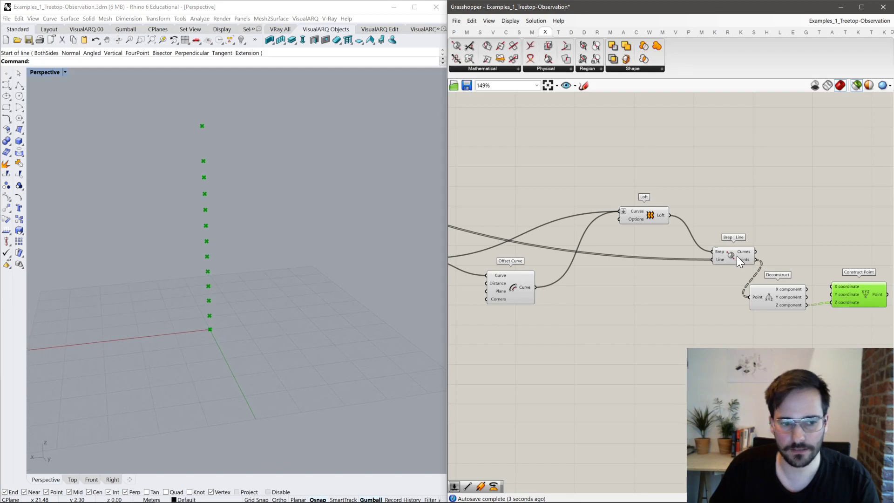
pyautogui.moveTo(859, 303); pyautogui.dragTo(856, 308)
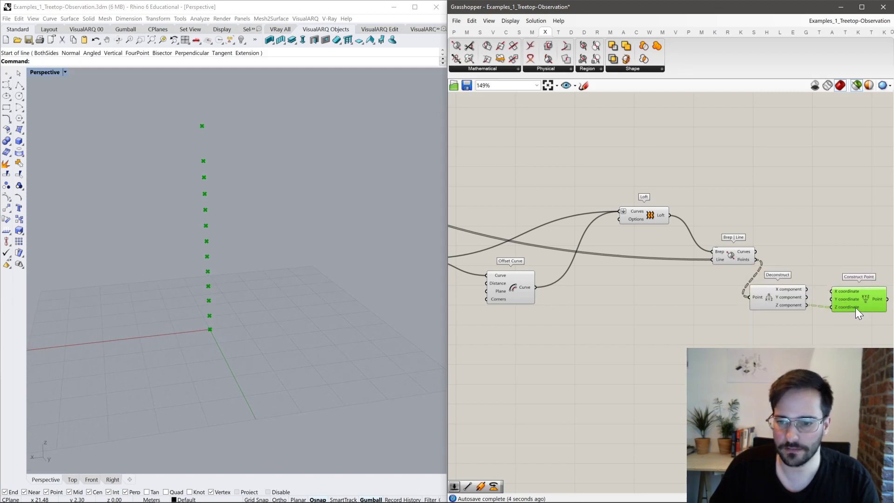
pyautogui.click(739, 257)
pyautogui.moveTo(739, 257)
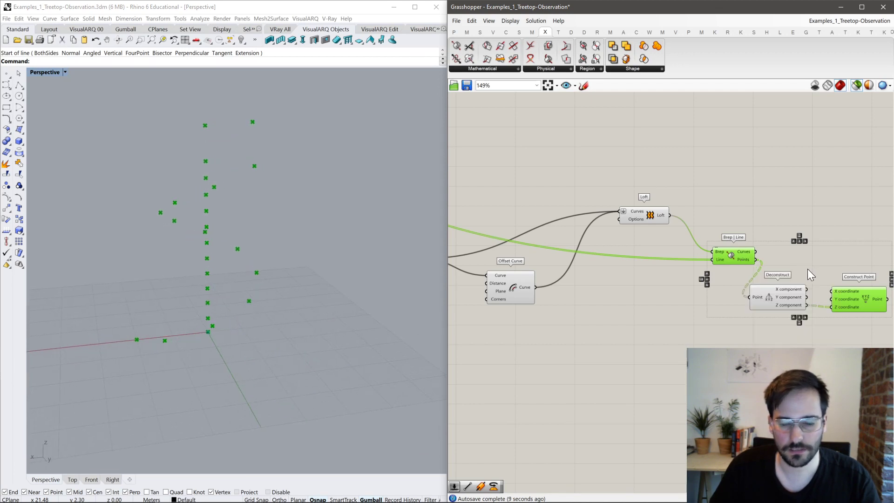
# Add a Line component running from the Brep | Line intersection points to the constructed axis points.
pyautogui.moveTo(810, 270); pyautogui.dragTo(764, 261, button='right')
pyautogui.doubleClick(764, 261)
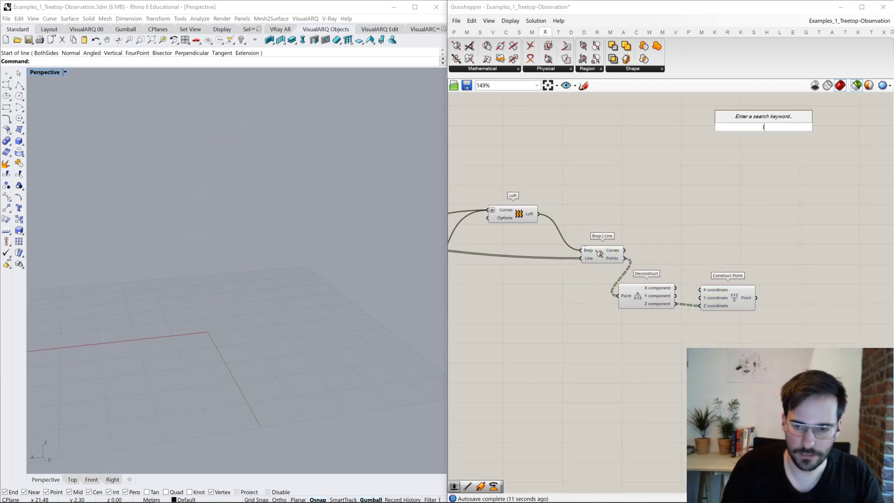
pyautogui.write('line')
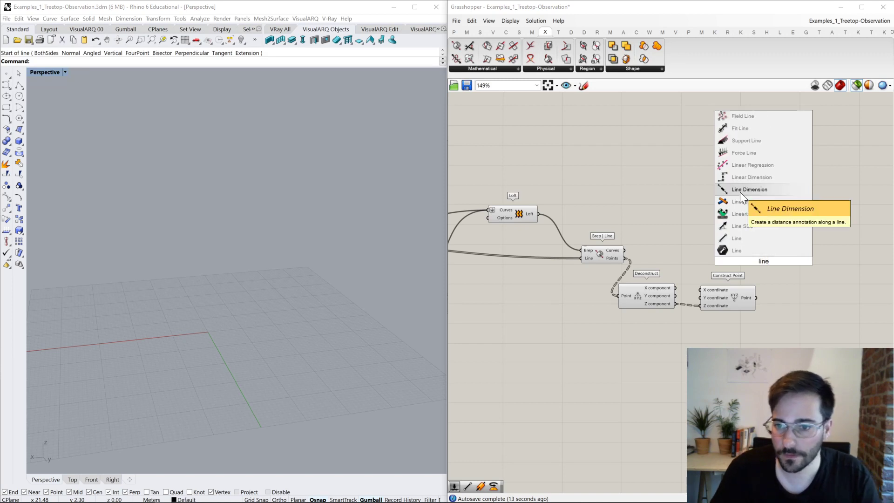
pyautogui.click(737, 238)
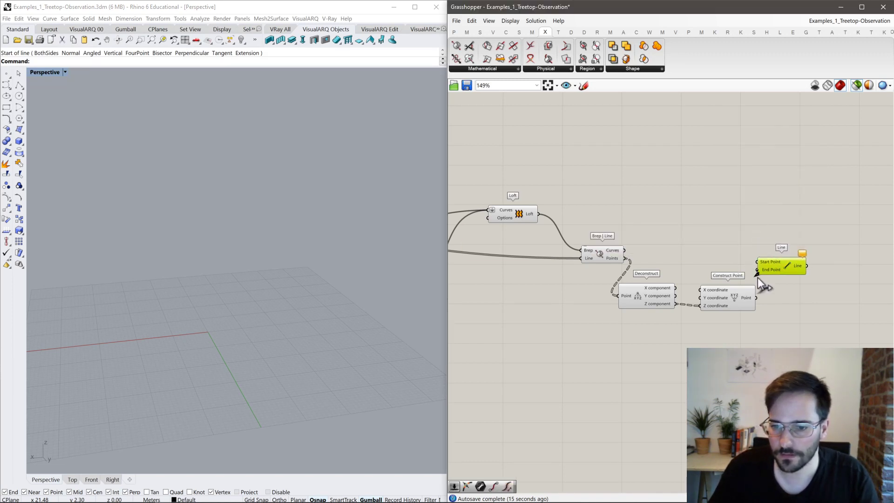
pyautogui.moveTo(760, 262); pyautogui.dragTo(625, 258)
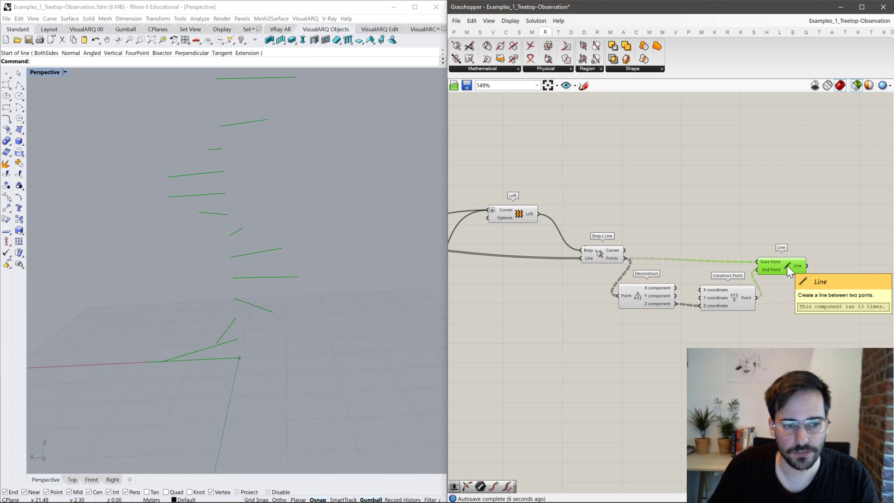
pyautogui.moveTo(787, 266); pyautogui.dragTo(819, 264)
# Add a Point On Curve component above the new Line component and feed the horizontal lines into it.
pyautogui.doubleClick(810, 227)
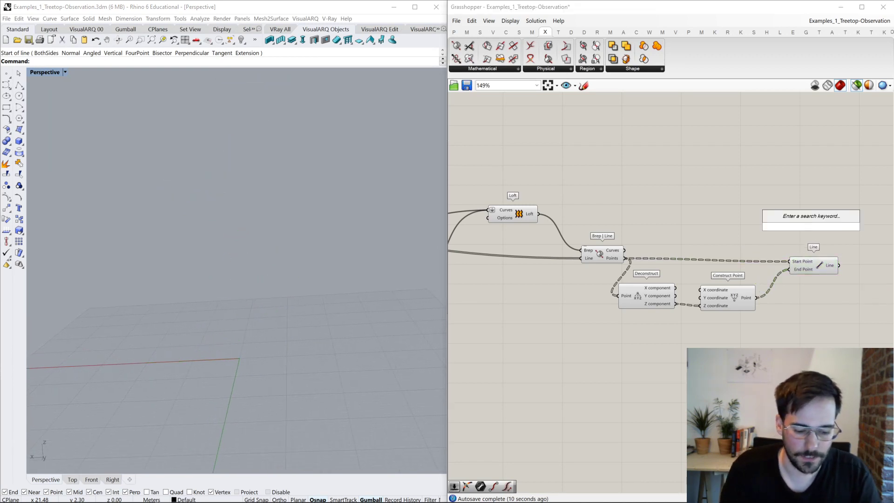
pyautogui.write('po')
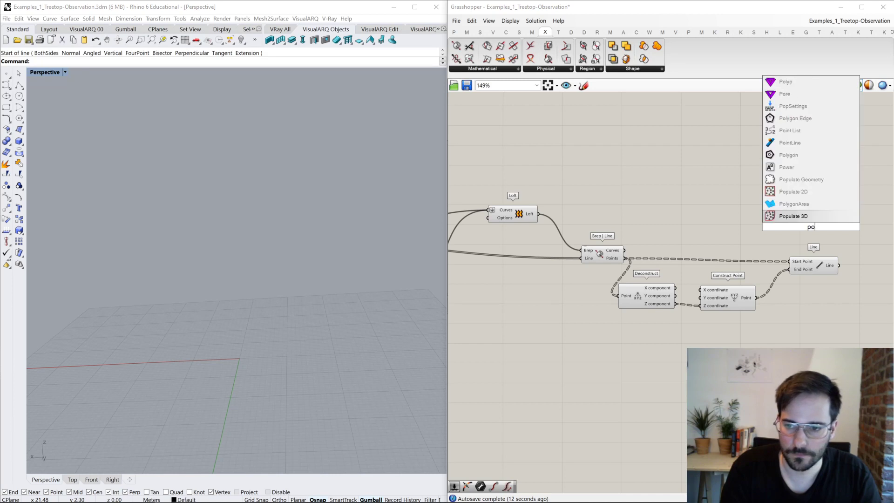
pyautogui.write('in')
pyautogui.press('BackSpace')
pyautogui.press('BackSpace')
pyautogui.write('int on curve')
pyautogui.press('Return')
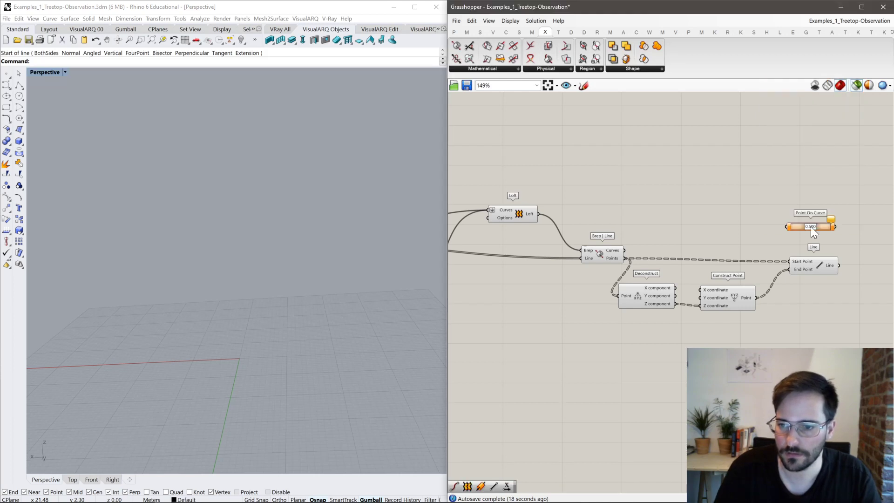
pyautogui.moveTo(786, 227); pyautogui.dragTo(840, 265)
# Duplicate the Point On Curve component with its parameter at 0.000, and set the original one to 0.221.
pyautogui.moveTo(827, 231); pyautogui.dragTo(754, 256)
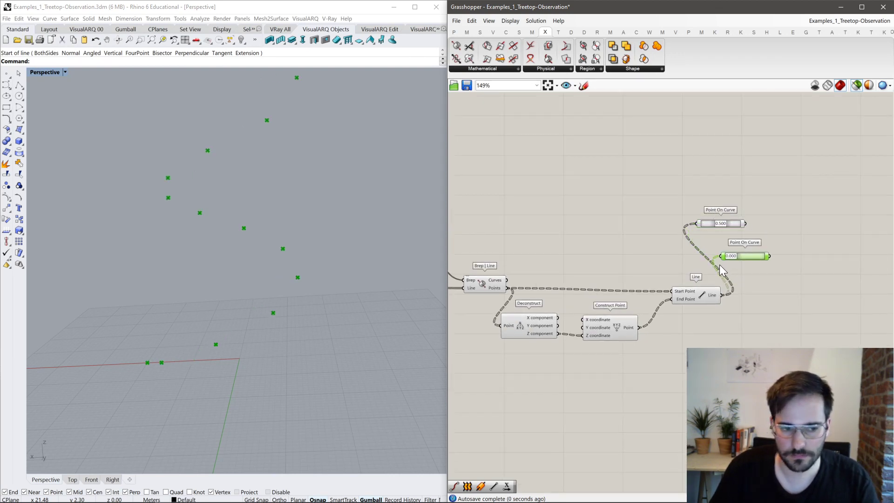
pyautogui.moveTo(719, 225)
pyautogui.mouseDown()
pyautogui.moveTo(738, 226)
pyautogui.moveTo(711, 226)
pyautogui.mouseUp()
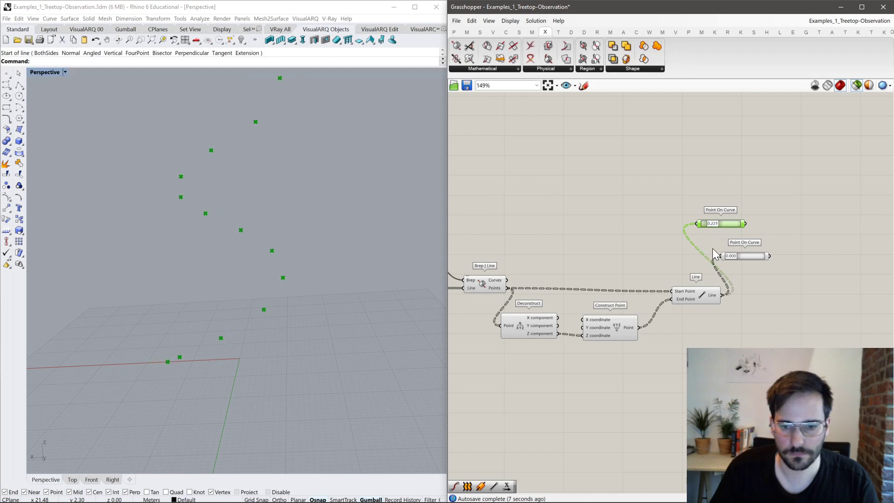
# Duplicate the Line component and connect the 0.221 curve points as its start and the 0.000 curve points as its end.
pyautogui.click(703, 294)
pyautogui.keyDown('alt'); pyautogui.moveTo(699, 294); pyautogui.dragTo(781, 259); pyautogui.keyUp('alt')
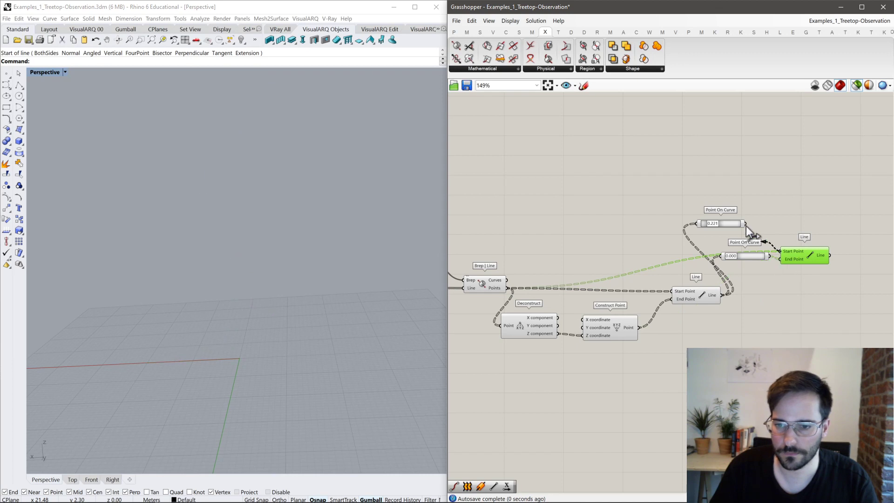
pyautogui.moveTo(744, 223); pyautogui.dragTo(812, 225)
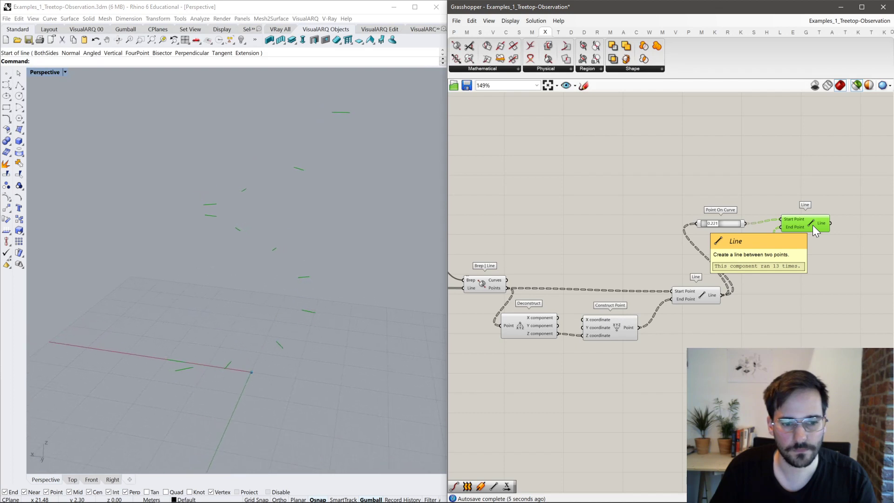
pyautogui.doubleClick(812, 282)
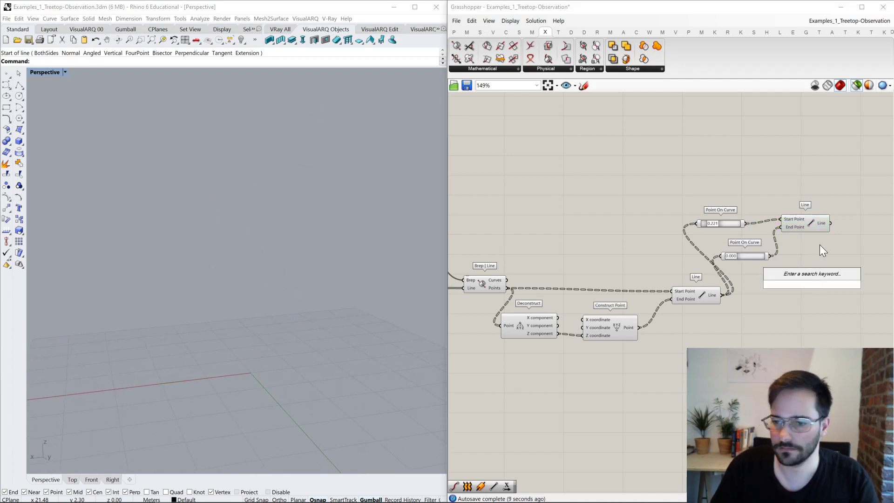
pyautogui.press('Escape')
pyautogui.click(813, 224)
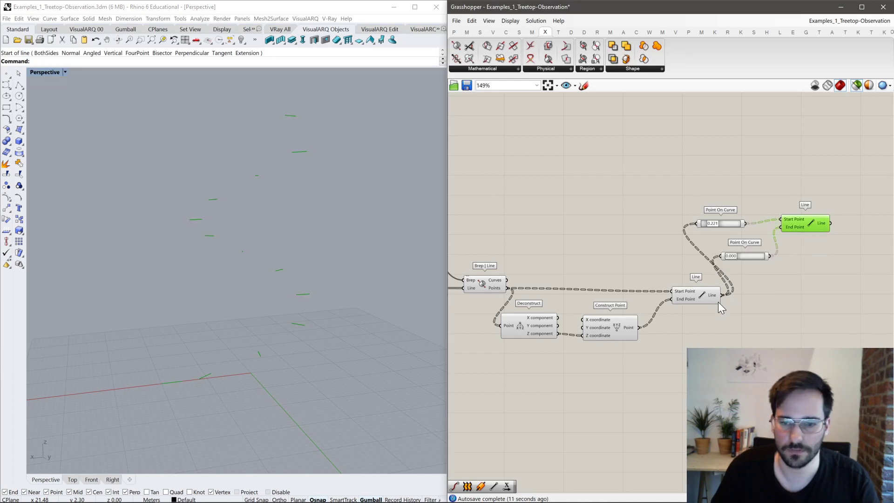
# Preview the short lines together with the lofted ramp and examine how they sit along the spiral.
pyautogui.moveTo(826, 256); pyautogui.dragTo(687, 281, button='right')
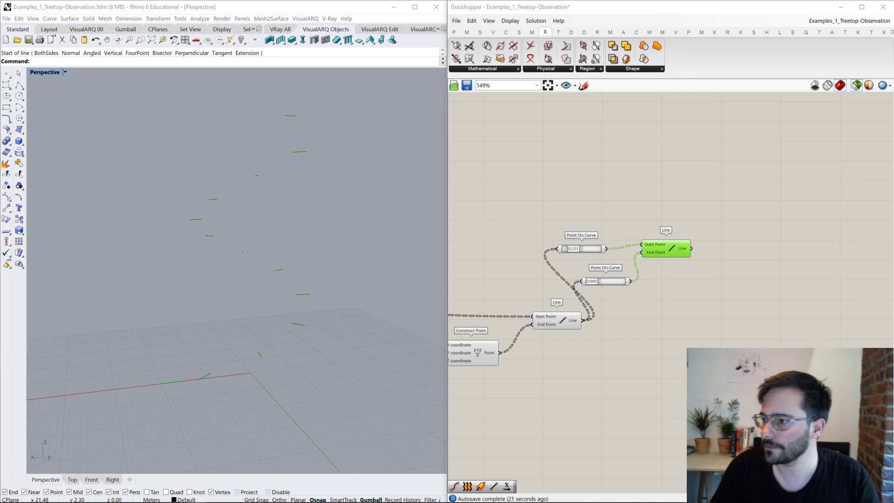
pyautogui.moveTo(636, 337); pyautogui.dragTo(683, 312, button='right')
pyautogui.click(505, 216)
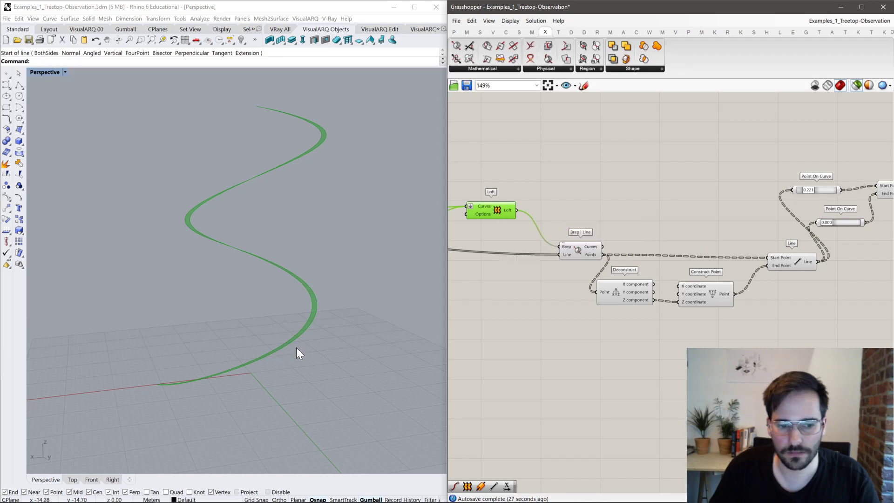
pyautogui.moveTo(798, 263); pyautogui.dragTo(634, 285, button='right')
pyautogui.click(742, 214)
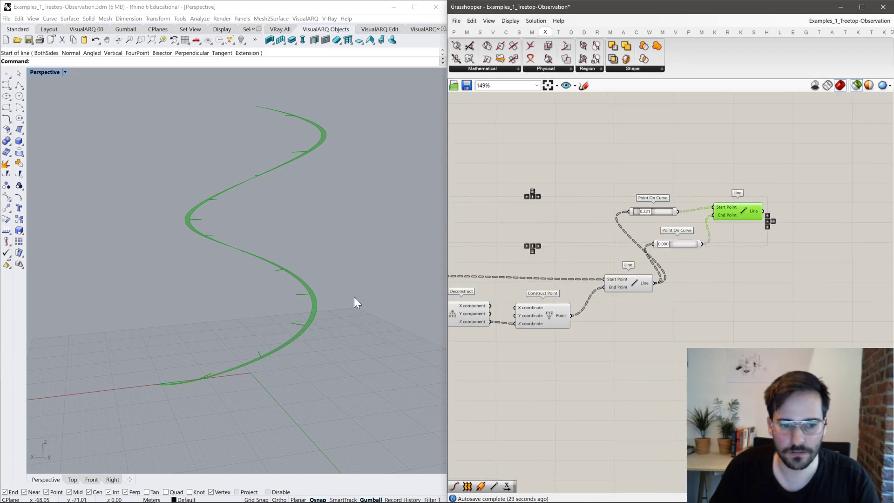
pyautogui.moveTo(323, 336); pyautogui.dragTo(404, 350, button='right')
pyautogui.scroll(10, 402, 343)
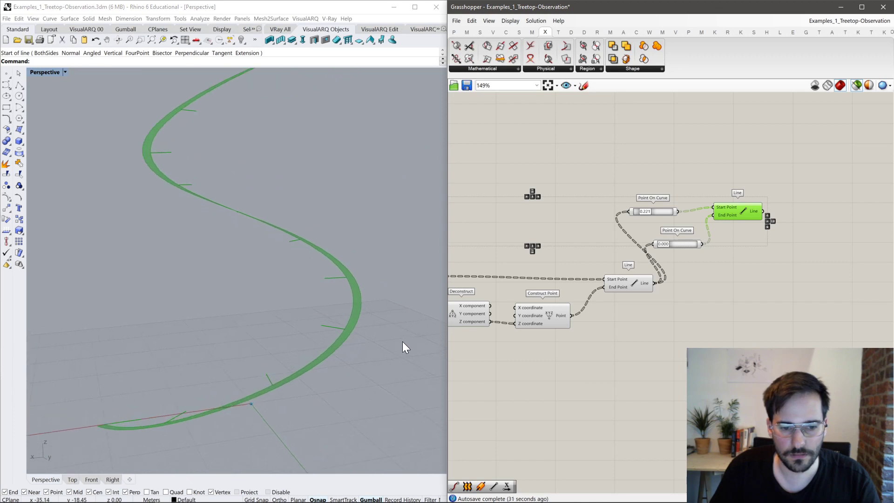
# Set the parameter of the Point On Curve that feeds the short lines' start points to 0.677.
pyautogui.scroll(-8, 402, 341)
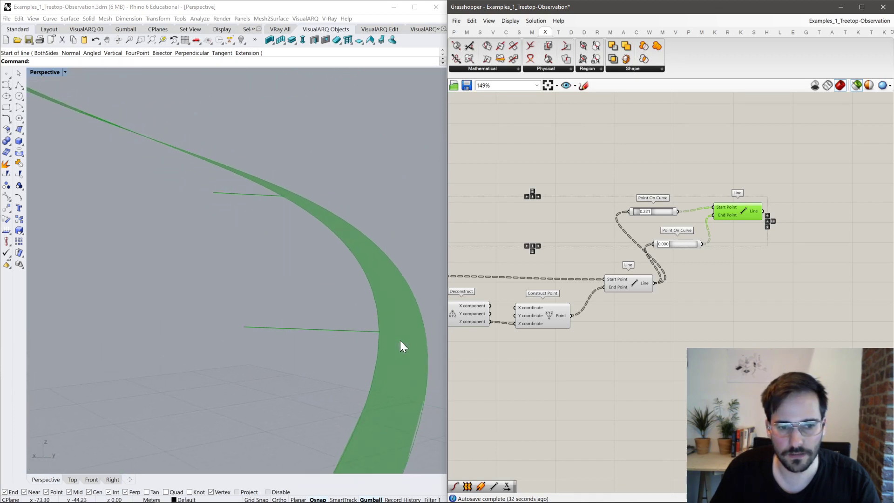
pyautogui.scroll(-8, 401, 341)
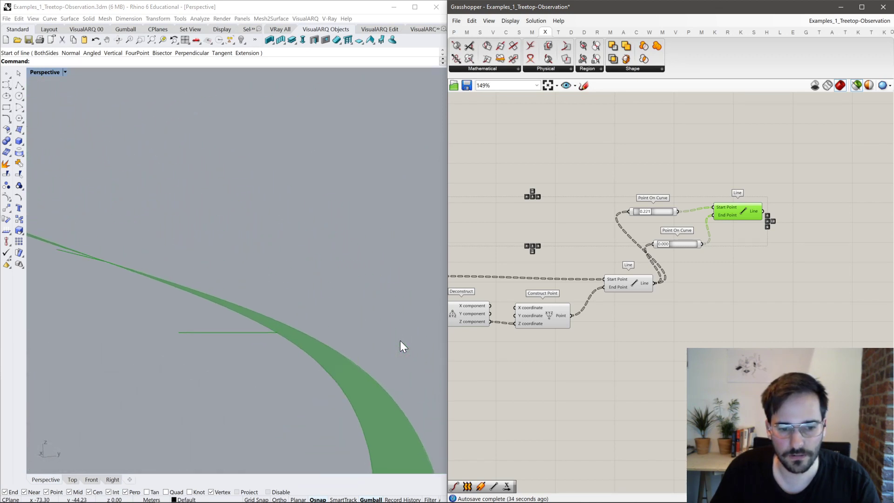
pyautogui.scroll(-5, 400, 344)
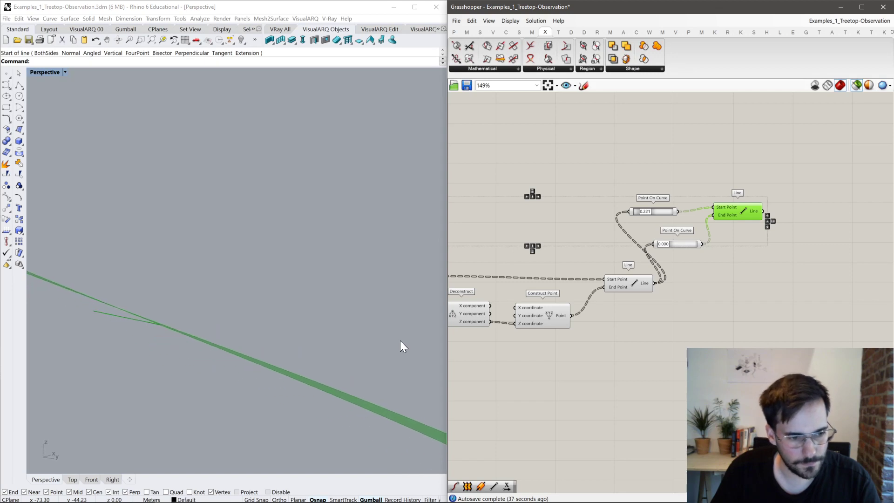
pyautogui.scroll(10, 396, 328)
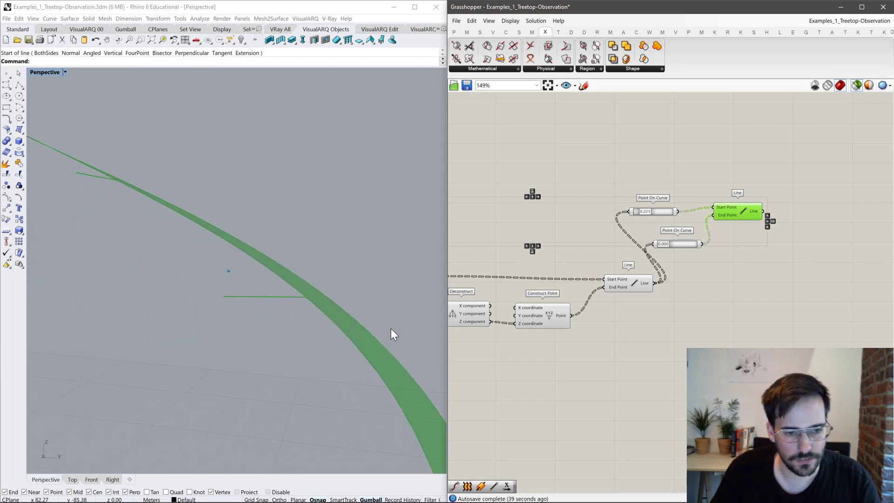
pyautogui.scroll(5, 731, 253)
pyautogui.moveTo(655, 226); pyautogui.dragTo(670, 226)
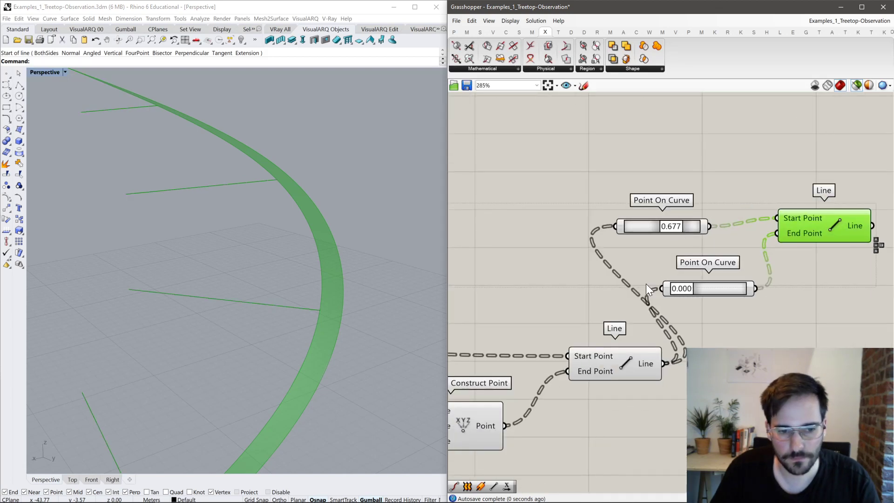
# Add a number slider with value 2 and connect it to the Distance input of the Offset Curve component.
pyautogui.scroll(-3, 745, 275)
pyautogui.moveTo(684, 286); pyautogui.dragTo(613, 254, button='right')
pyautogui.scroll(3, 696, 235)
pyautogui.scroll(-3, 667, 264)
pyautogui.scroll(2, 630, 286)
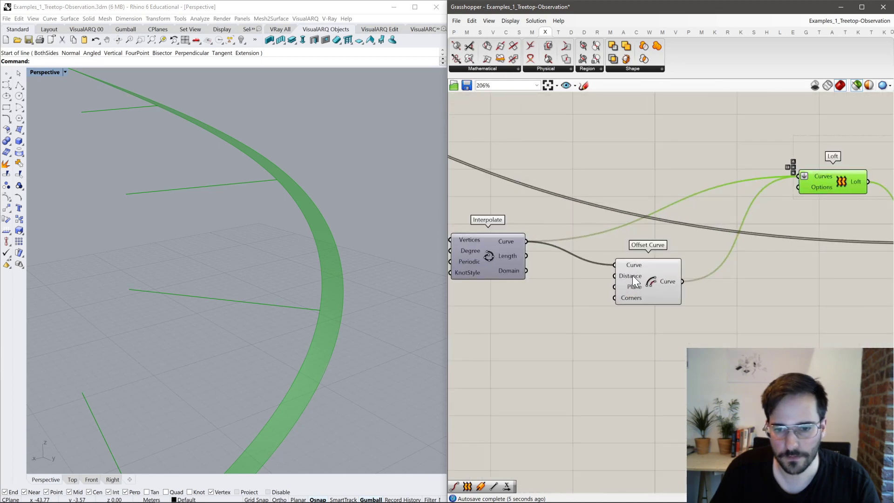
pyautogui.doubleClick(576, 318)
pyautogui.write('2')
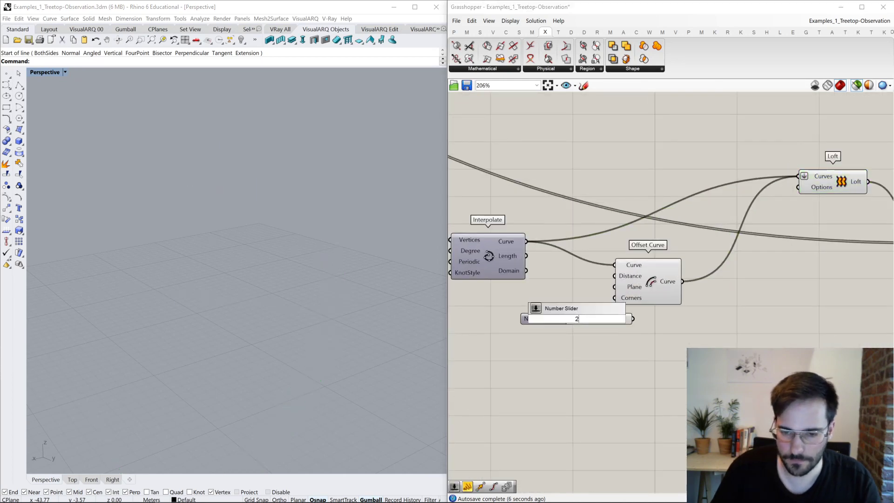
pyautogui.press('Return')
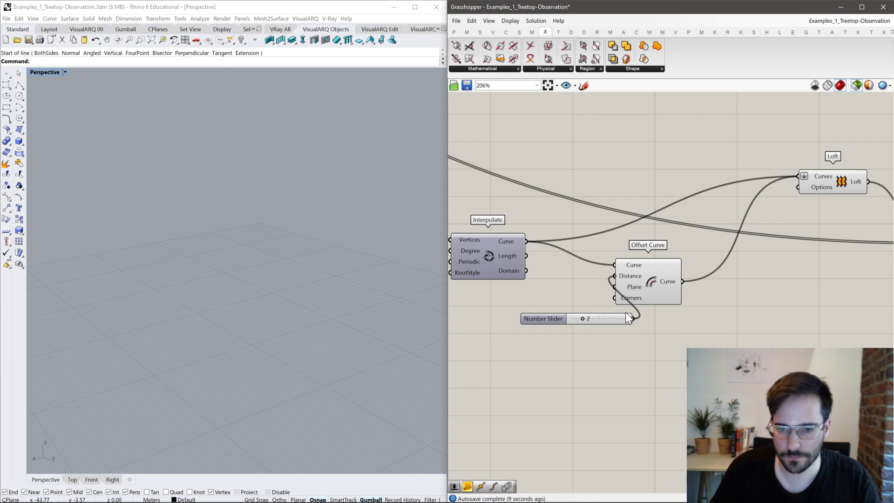
# Preview the lofted ramp together with the short lines and examine how they meet along the spiral.
pyautogui.scroll(-5, 665, 279)
pyautogui.click(681, 240)
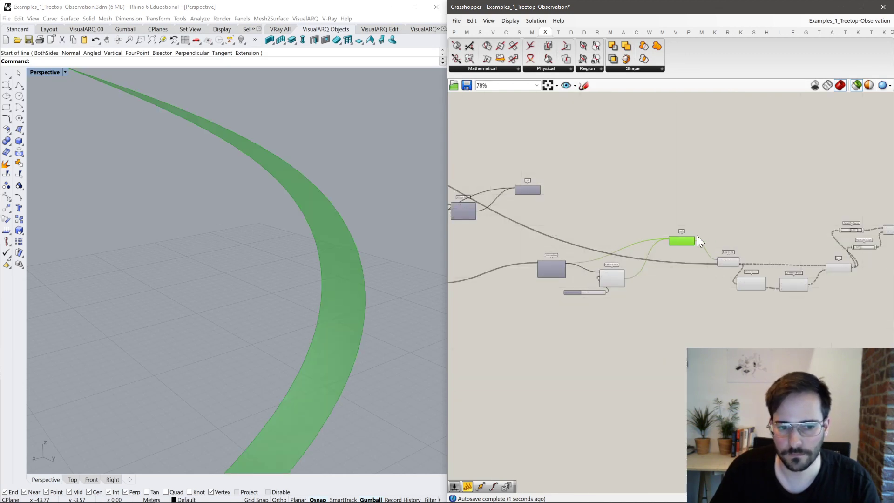
pyautogui.scroll(4, 735, 224)
pyautogui.keyDown('shift'); pyautogui.click(829, 226); pyautogui.keyUp('shift')
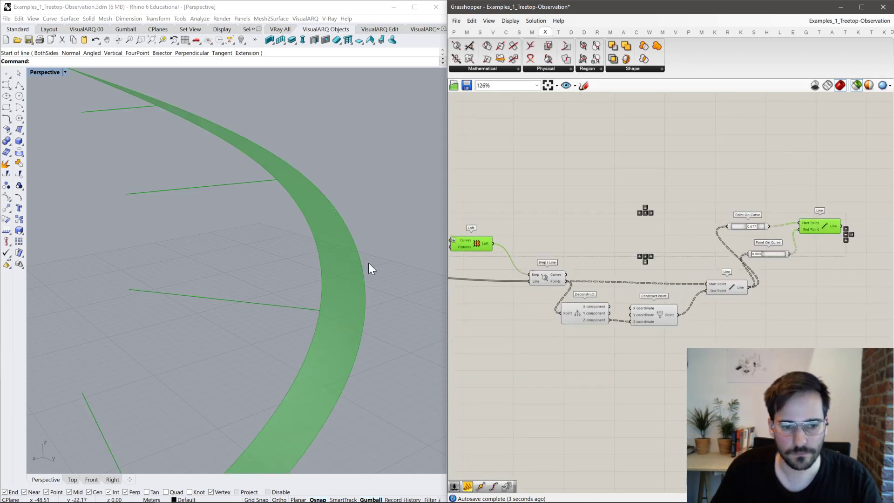
pyautogui.press('Left')
pyautogui.press('Left')
pyautogui.press('Left')
pyautogui.press('Left')
pyautogui.press('Left')
pyautogui.press('Left')
pyautogui.press('Left')
pyautogui.press('Left')
pyautogui.press('Left')
pyautogui.press('Left')
pyautogui.press('Left')
pyautogui.press('Left')
pyautogui.press('Left')
pyautogui.press('Left')
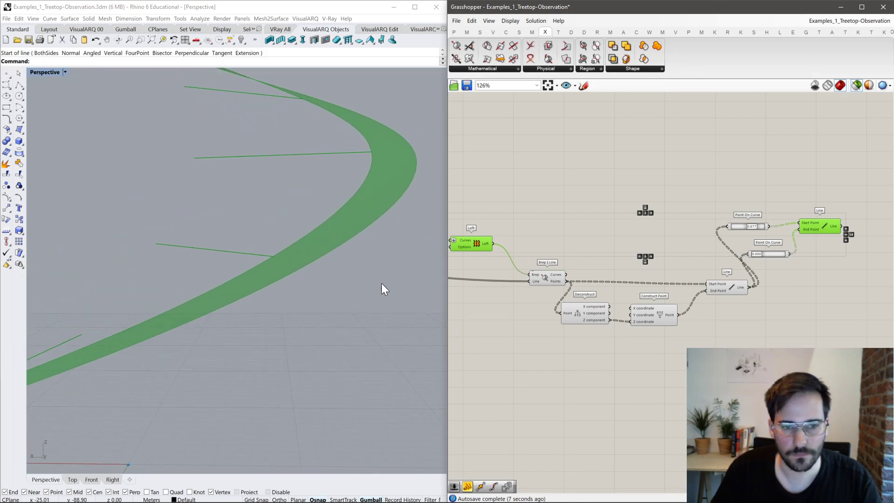
pyautogui.press('Left')
pyautogui.press('Left')
pyautogui.press('Left')
pyautogui.press('Left')
pyautogui.press('Left')
pyautogui.press('Left')
pyautogui.moveTo(438, 322); pyautogui.dragTo(637, 352, button='right')
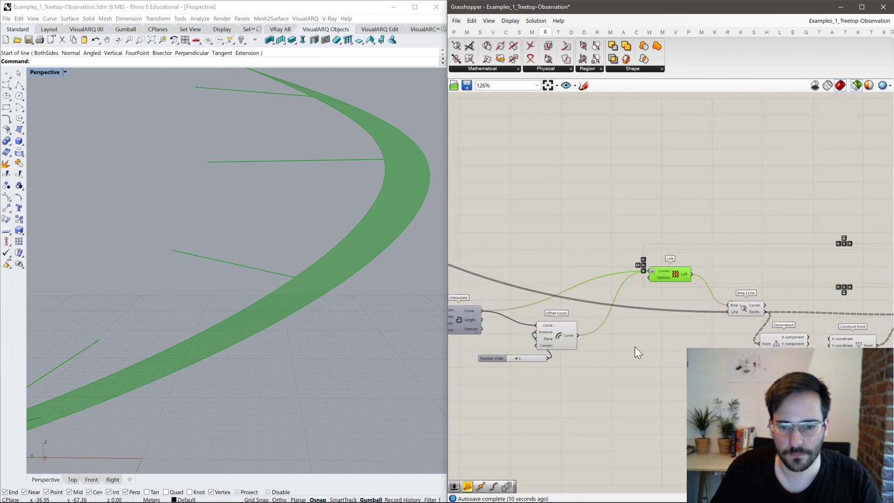
# Add a Negative component to the canvas beside the Offset Curve component.
pyautogui.doubleClick(635, 346)
pyautogui.write('negative')
pyautogui.press('Return')
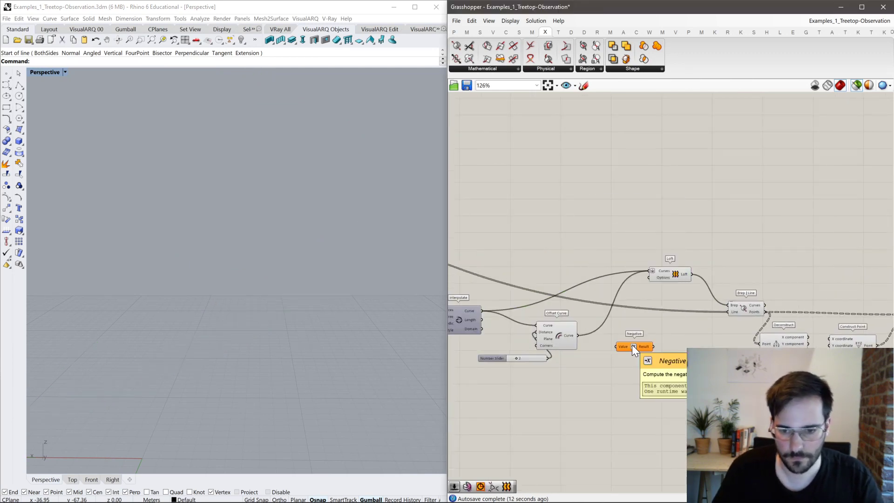
# Add the Offset Curve component with a Both Sides input and feed it the Interpolate curve and the distance slider.
pyautogui.doubleClick(535, 382)
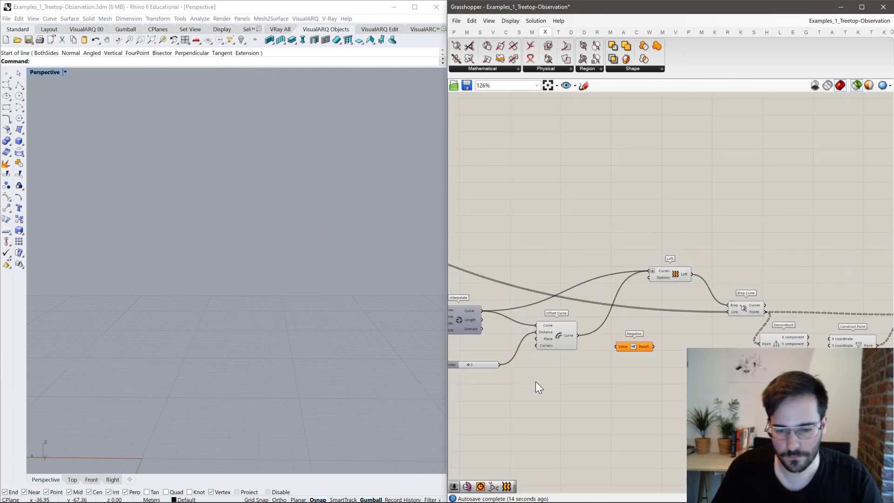
pyautogui.write('of')
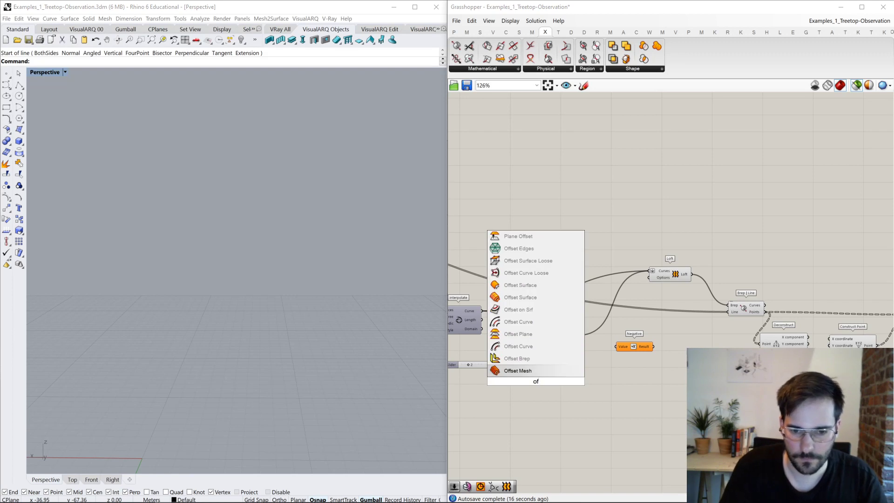
pyautogui.press('Up')
pyautogui.press('Up')
pyautogui.press('Up')
pyautogui.press('Up')
pyautogui.press('Return')
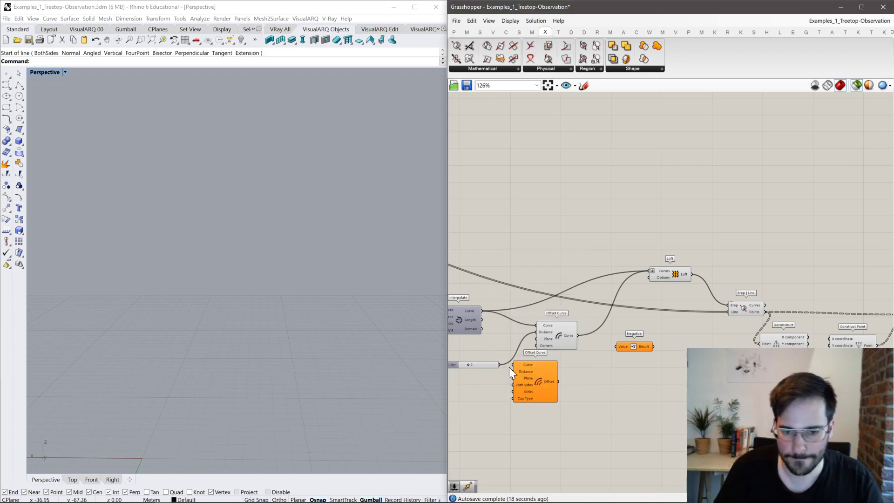
pyautogui.scroll(2, 502, 359)
pyautogui.moveTo(473, 289); pyautogui.dragTo(516, 363)
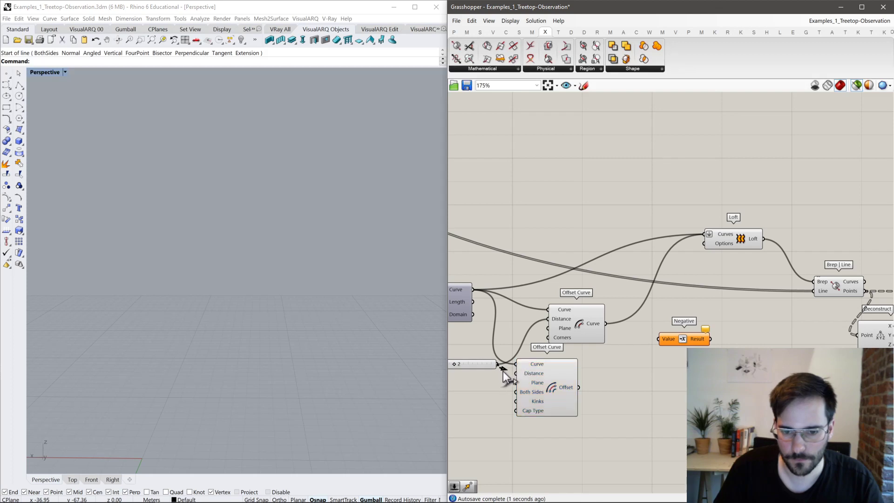
pyautogui.moveTo(495, 392); pyautogui.dragTo(516, 373)
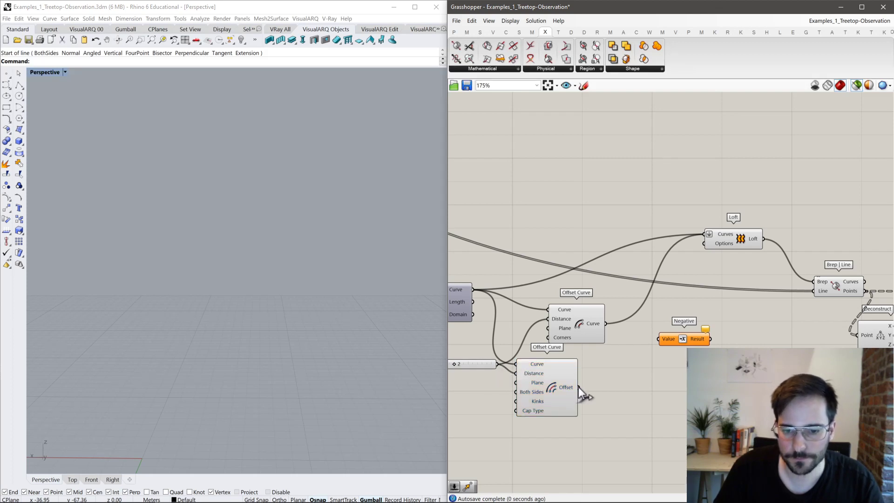
# Feed the Loft from the both-sides Offset Curve, turn off Flatten on its Curves input and disconnect the Interpolate curve.
pyautogui.keyDown('ctrl'); pyautogui.keyDown('shift'); pyautogui.moveTo(605, 323); pyautogui.dragTo(594, 376); pyautogui.keyUp('shift'); pyautogui.keyUp('ctrl')
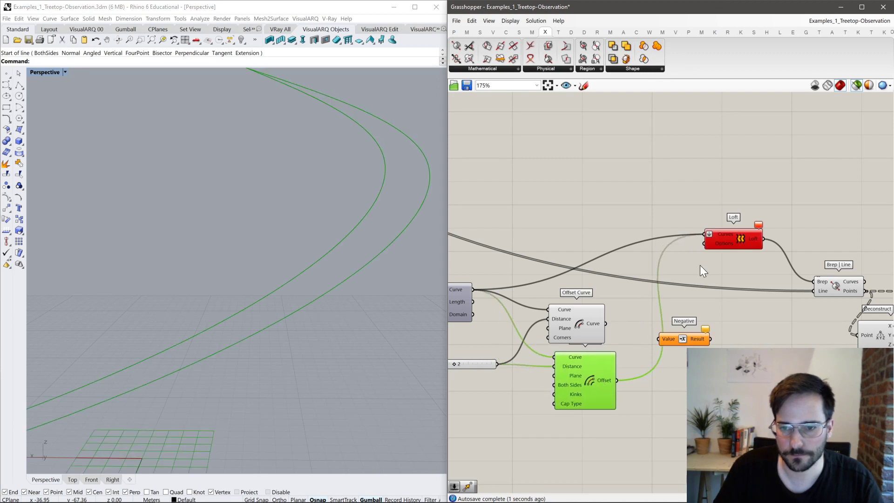
pyautogui.rightClick(716, 236)
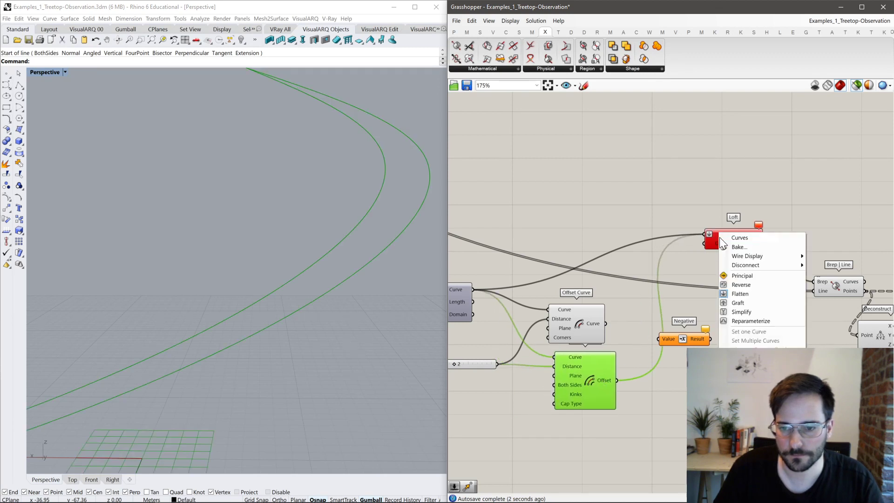
pyautogui.click(738, 294)
pyautogui.keyDown('ctrl'); pyautogui.moveTo(711, 239); pyautogui.dragTo(473, 289); pyautogui.keyUp('ctrl')
# Flatten the Loft's Curves input and switch the preview from selected components only to all components.
pyautogui.click(842, 286)
pyautogui.moveTo(842, 286); pyautogui.dragTo(779, 286, button='right')
pyautogui.rightClick(658, 240)
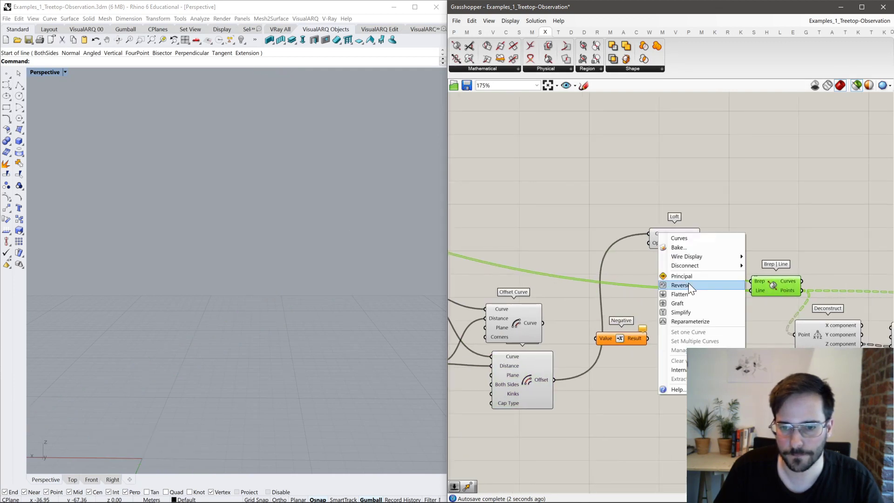
pyautogui.click(688, 283)
pyautogui.middleClick(685, 239)
pyautogui.click(859, 86)
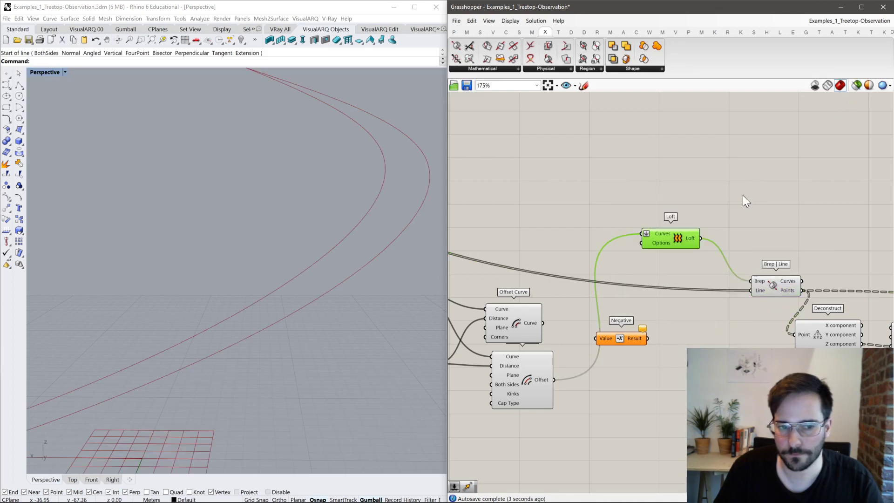
# Flatten the output of the both-sides Offset Curve and set its Both Sides input to True.
pyautogui.rightClick(547, 379)
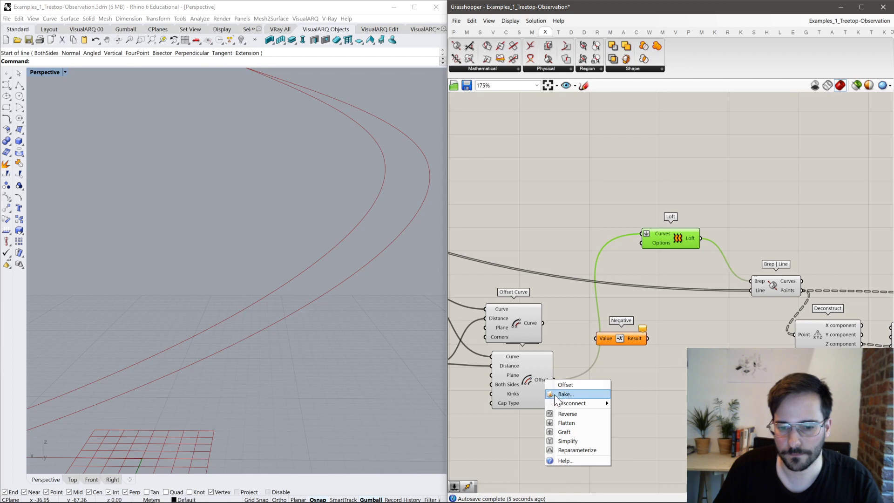
pyautogui.click(567, 422)
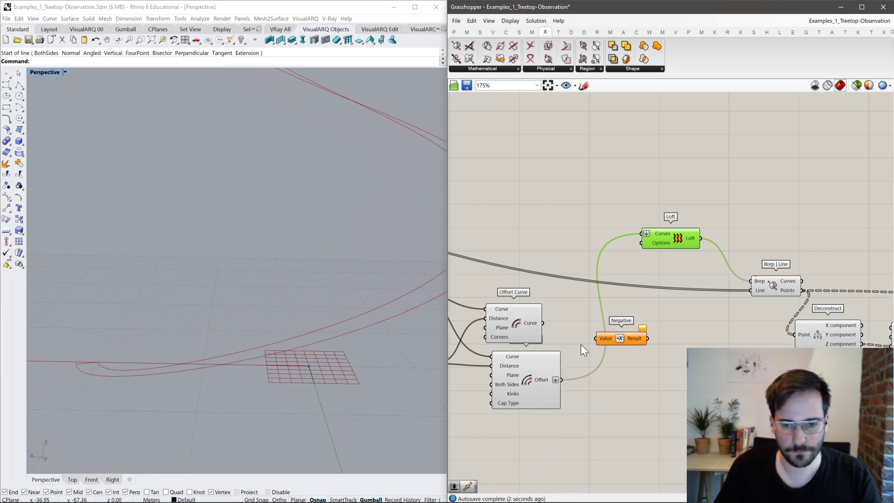
pyautogui.rightClick(515, 385)
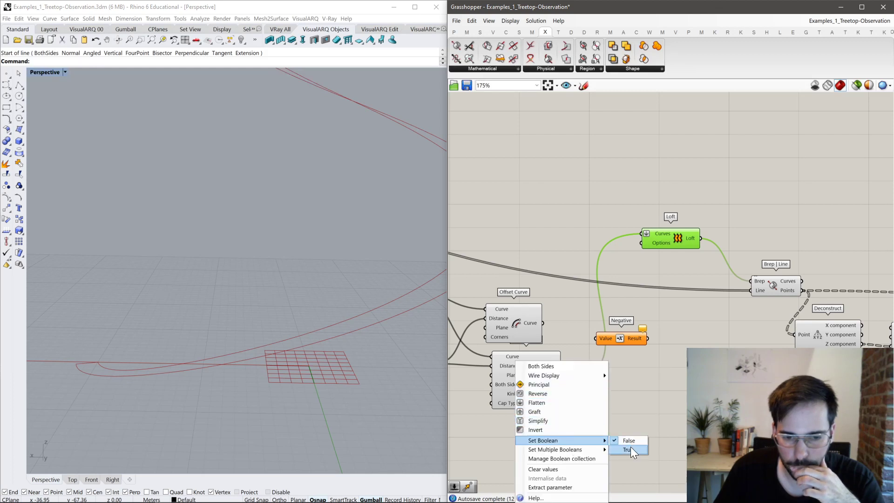
pyautogui.click(631, 447)
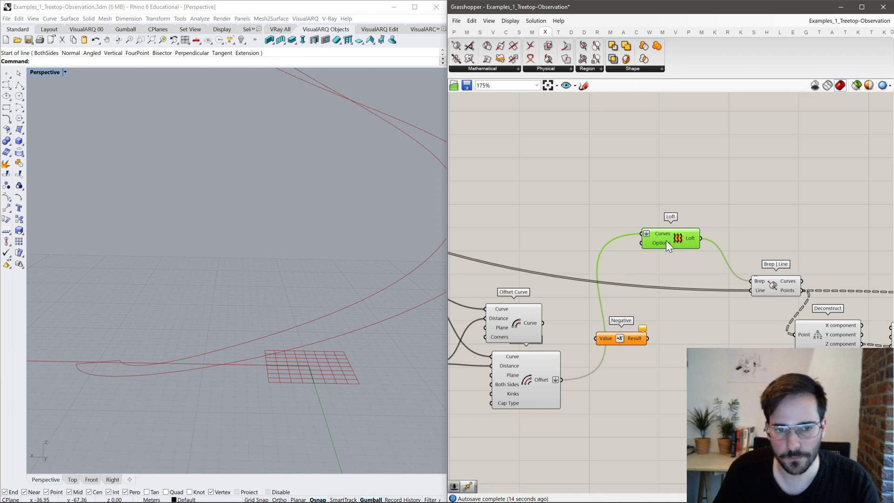
pyautogui.doubleClick(680, 325)
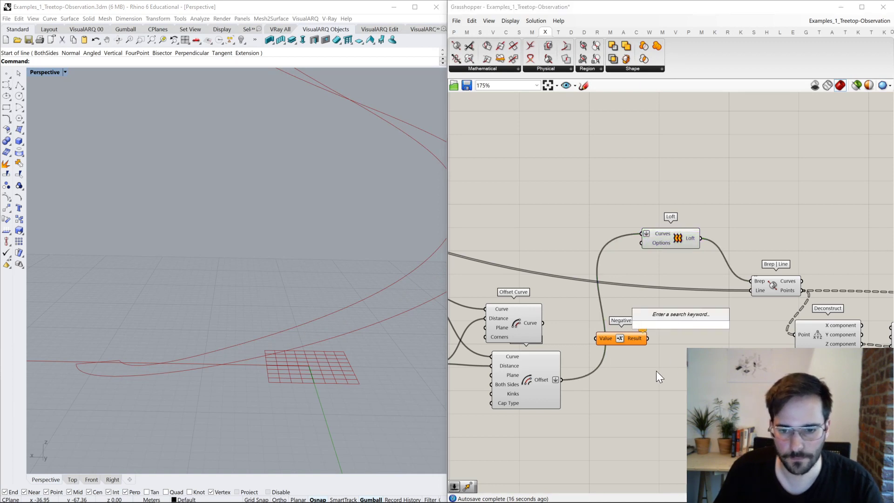
pyautogui.doubleClick(630, 395)
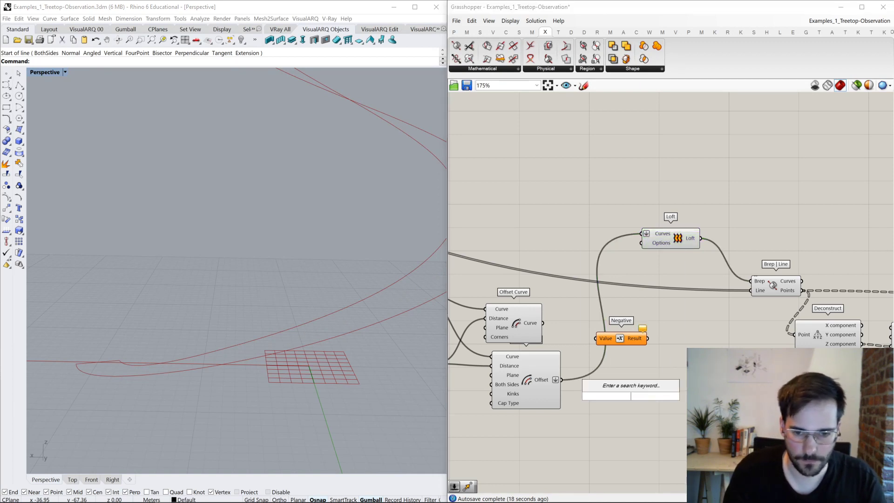
pyautogui.write('decon')
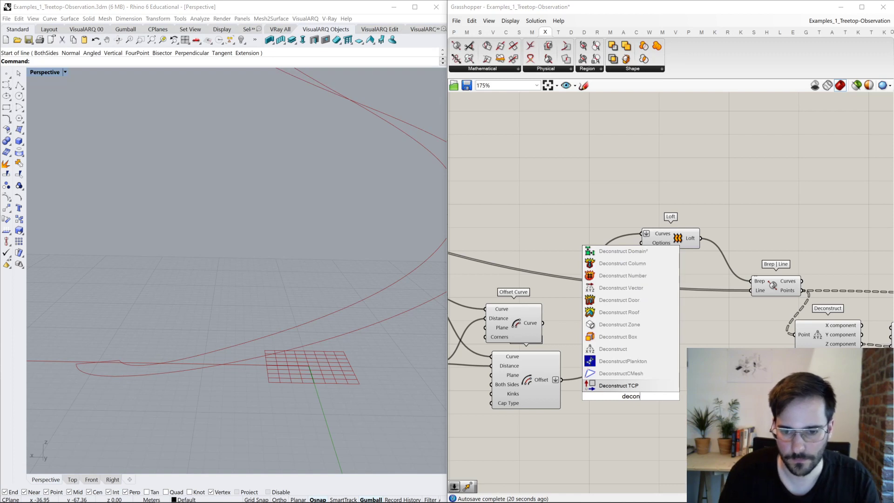
pyautogui.click(675, 236)
# Try a Patch component on the flattened offset curves and remove it from the canvas.
pyautogui.doubleClick(660, 381)
pyautogui.write('pat')
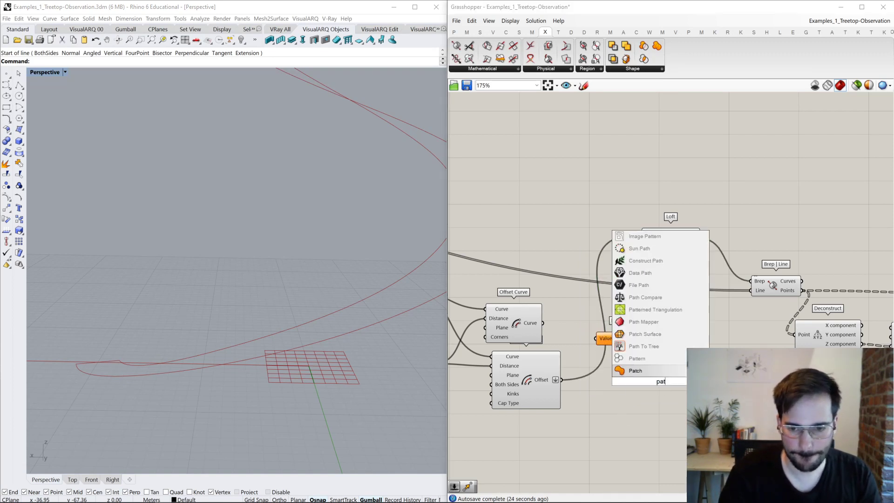
pyautogui.press('Return')
pyautogui.moveTo(562, 379); pyautogui.dragTo(660, 408)
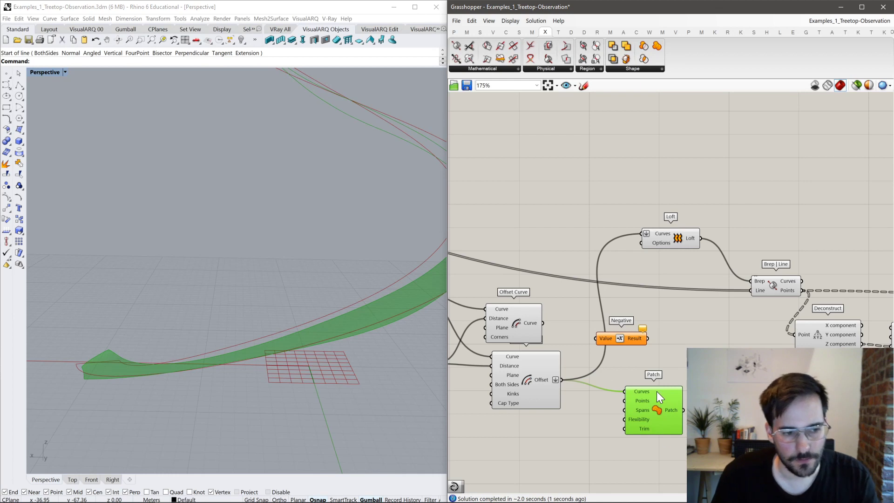
pyautogui.press('Delete')
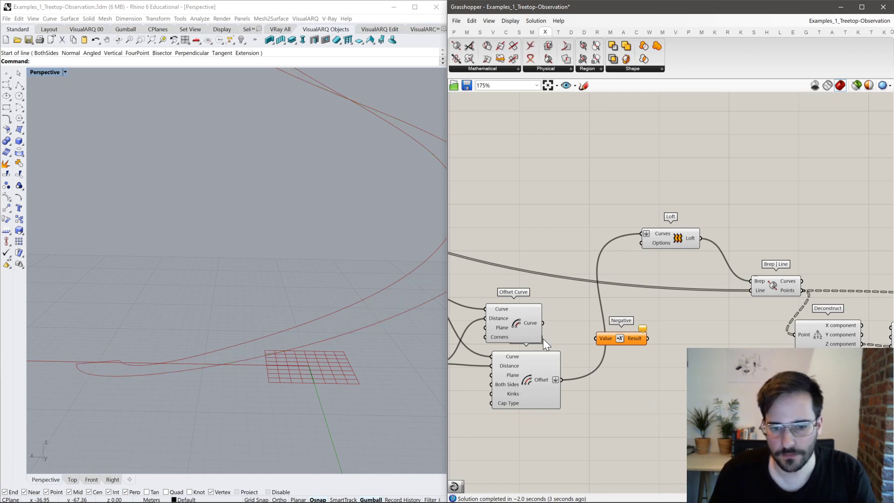
# Connect the original Offset Curve to the Loft's Curves input and delete the both-sides Offset Curve component.
pyautogui.moveTo(544, 323); pyautogui.dragTo(646, 233)
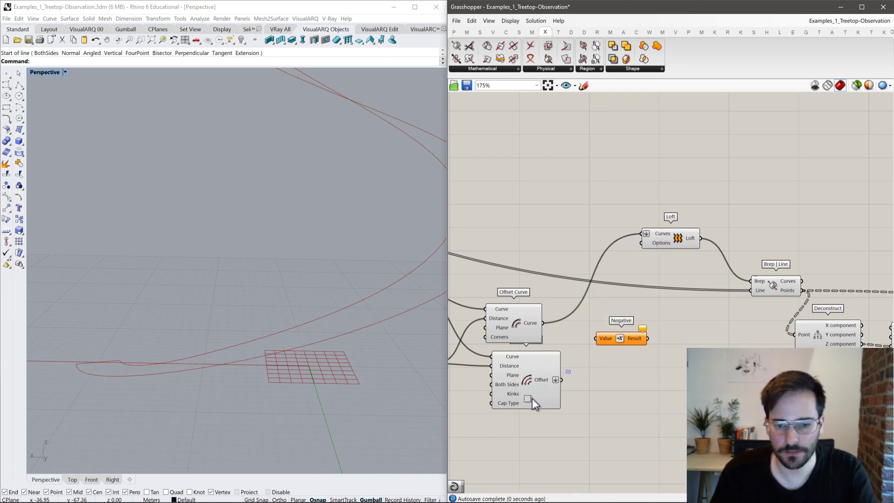
pyautogui.click(527, 403)
pyautogui.press('Delete')
# Enable the preview of the Line joining the two curve points and set its End Point's Point On Curve to 0.149.
pyautogui.moveTo(628, 355); pyautogui.dragTo(663, 327, button='right')
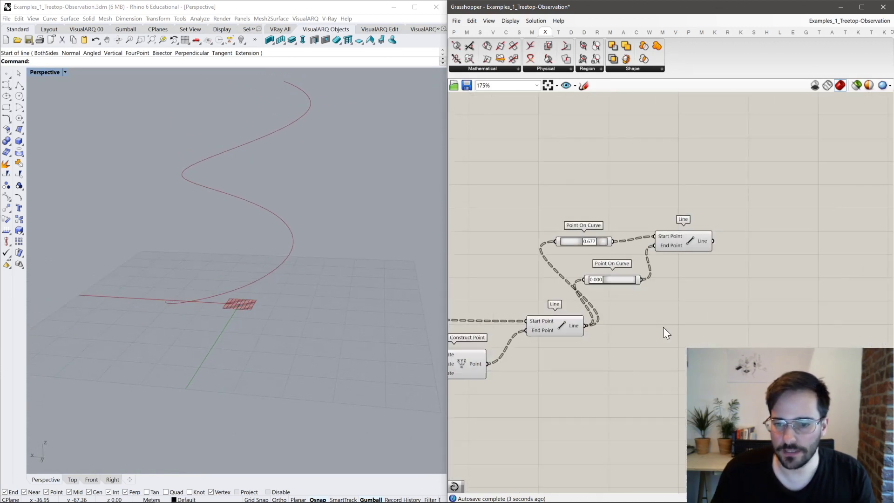
pyautogui.click(687, 236)
pyautogui.press('space')
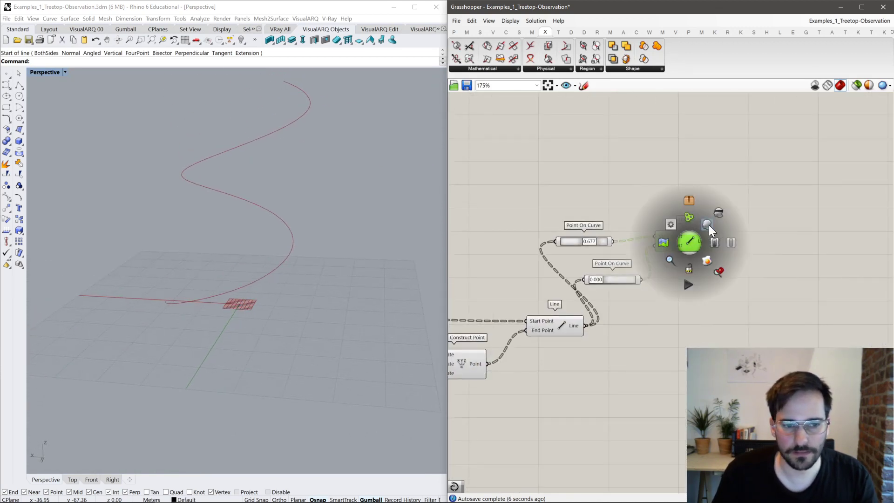
pyautogui.click(708, 225)
pyautogui.moveTo(557, 319); pyautogui.dragTo(642, 306, button='right')
pyautogui.click(631, 316)
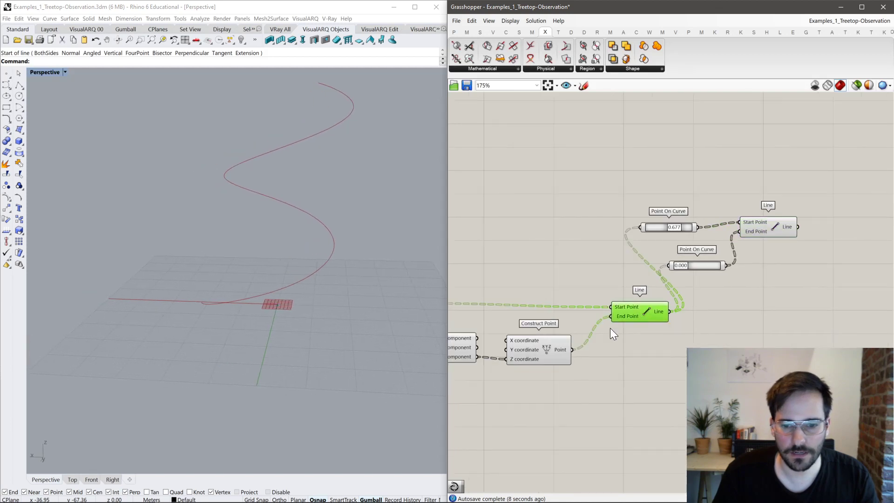
pyautogui.scroll(3, 694, 259)
pyautogui.moveTo(668, 275); pyautogui.dragTo(678, 275)
pyautogui.click(823, 202)
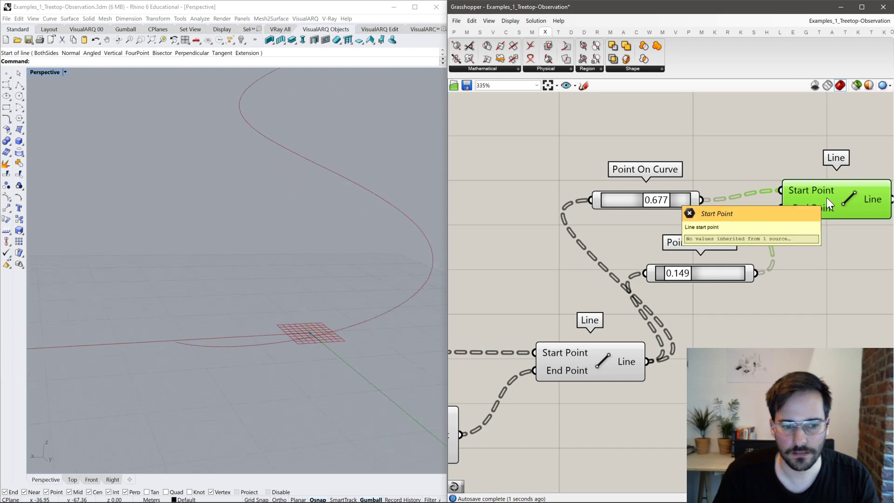
# Limit the viewport preview to selected components only.
pyautogui.scroll(-6, 768, 279)
pyautogui.scroll(6, 592, 325)
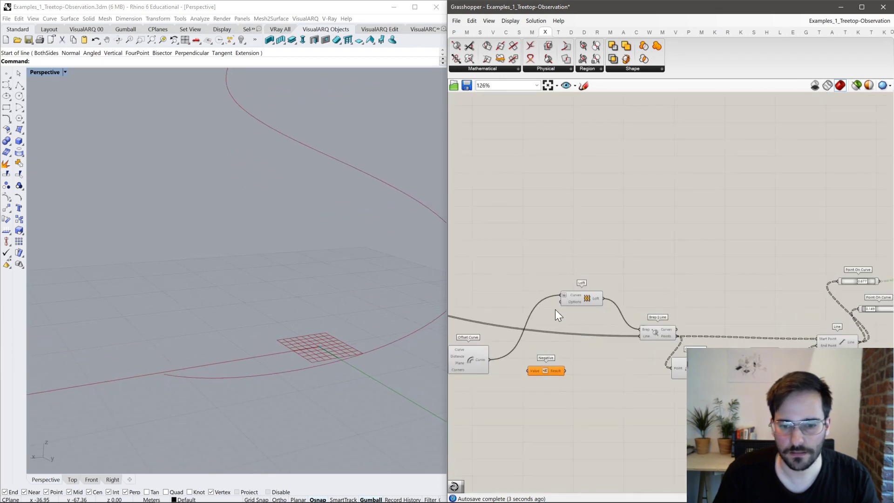
pyautogui.moveTo(493, 364); pyautogui.dragTo(487, 365)
pyautogui.scroll(-5, 508, 362)
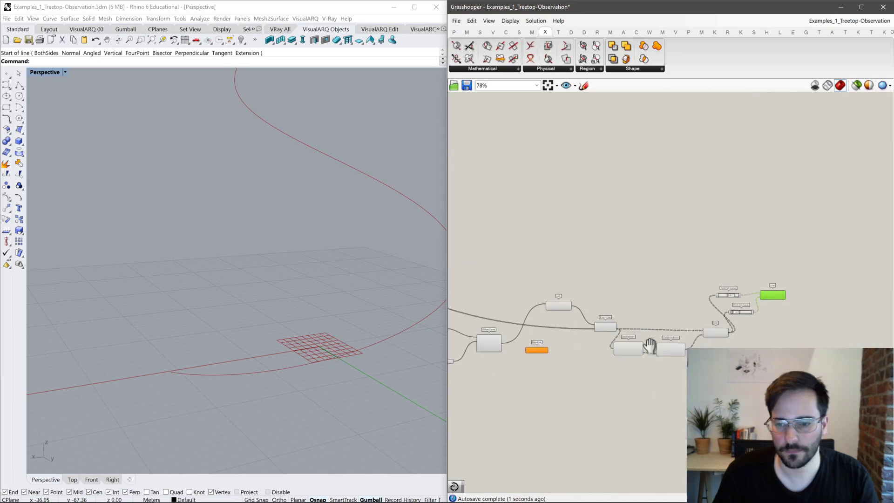
pyautogui.moveTo(681, 221); pyautogui.dragTo(485, 375)
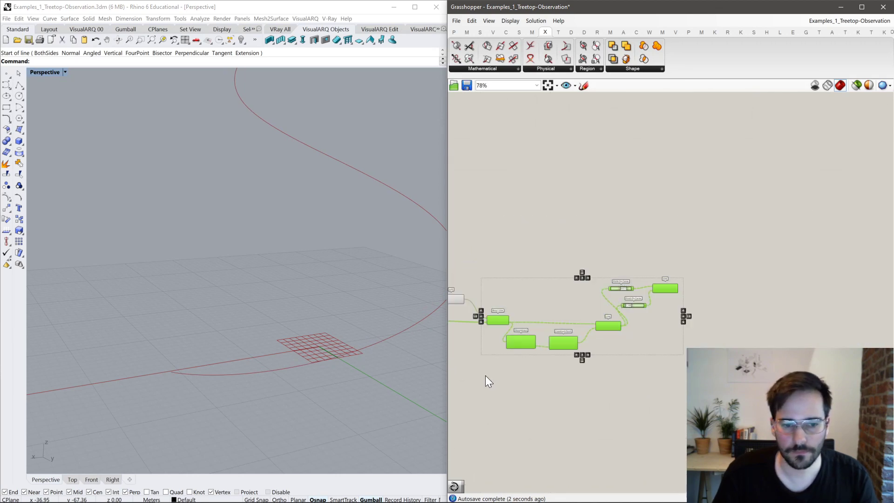
pyautogui.click(855, 87)
pyautogui.scroll(4, 652, 257)
pyautogui.click(566, 275)
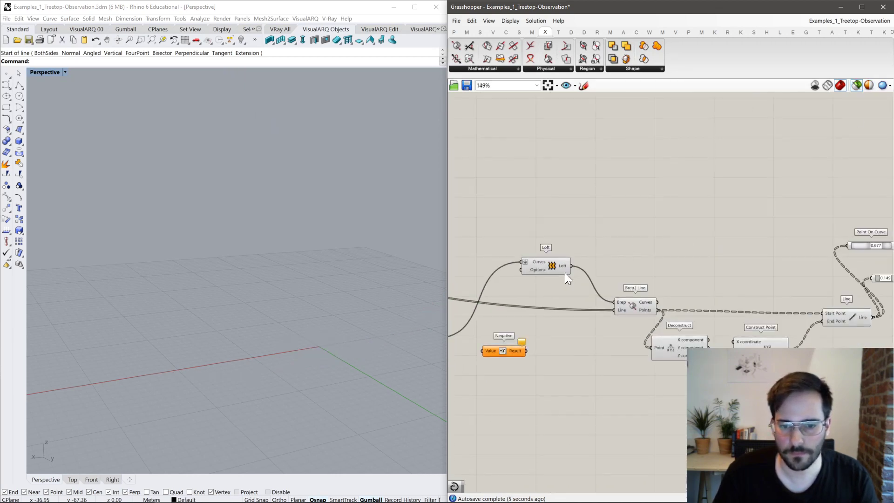
# Undo the recent Patch, Loft and Offset Curve changes and preview the Line joining the two Point On Curve components.
pyautogui.scroll(3, 648, 237)
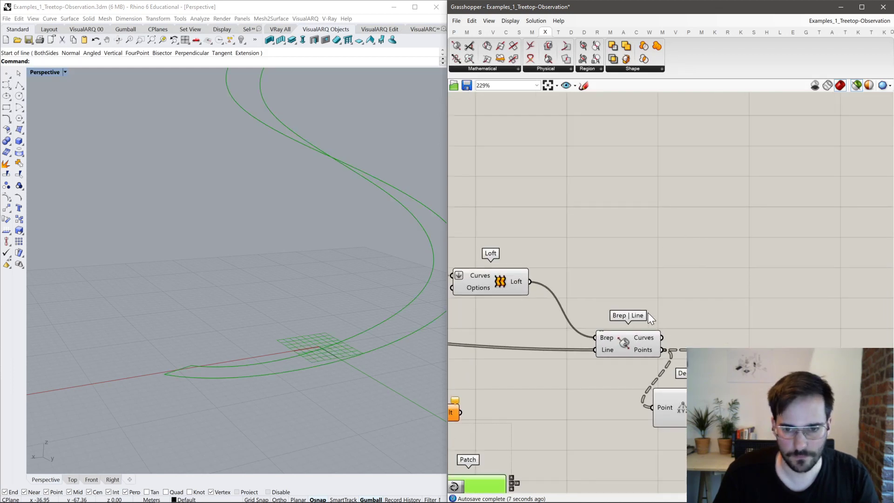
pyautogui.scroll(-4, 649, 264)
pyautogui.moveTo(692, 288); pyautogui.dragTo(591, 271, button='right')
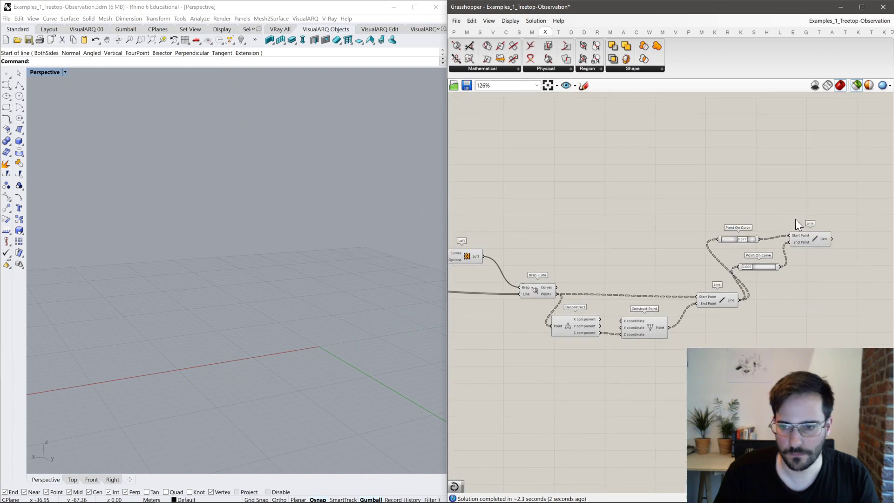
pyautogui.moveTo(792, 263); pyautogui.dragTo(793, 262)
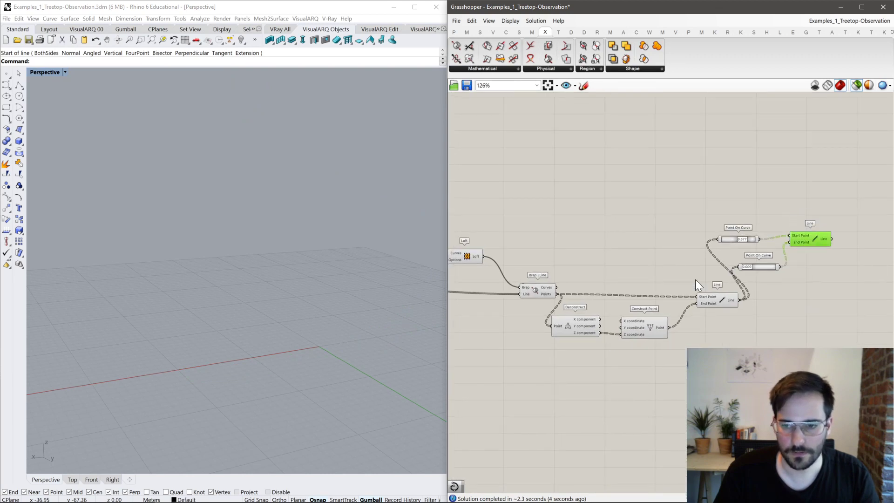
pyautogui.moveTo(666, 274); pyautogui.dragTo(705, 261, button='right')
pyautogui.moveTo(593, 273); pyautogui.dragTo(689, 260, button='right')
pyautogui.hotkey('ctrl', 'z')
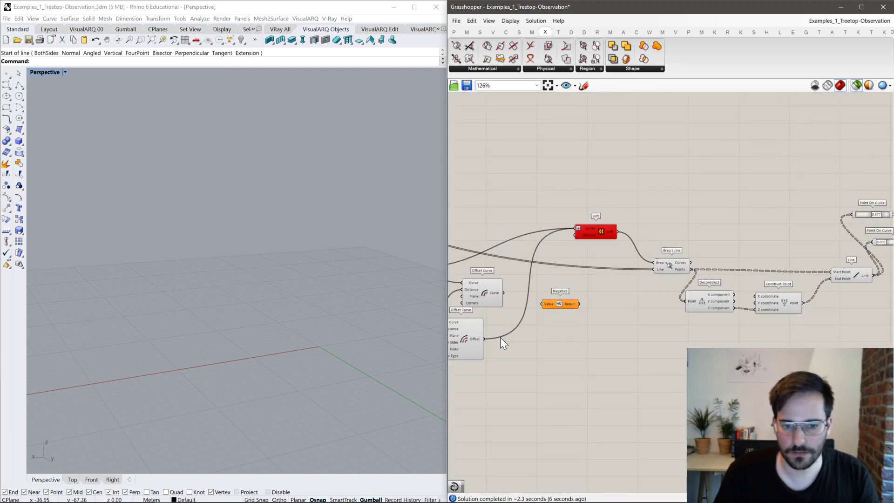
pyautogui.moveTo(658, 341); pyautogui.dragTo(514, 361, button='right')
pyautogui.moveTo(742, 288); pyautogui.dragTo(616, 339, button='right')
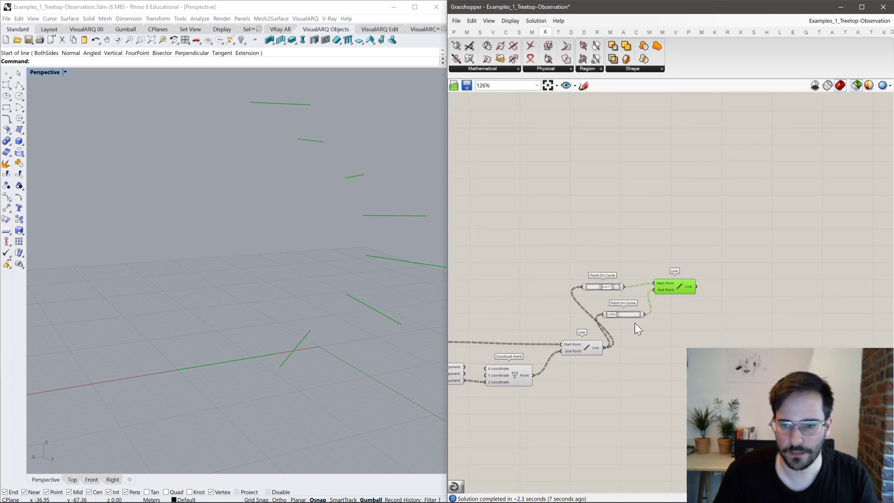
pyautogui.scroll(3, 681, 292)
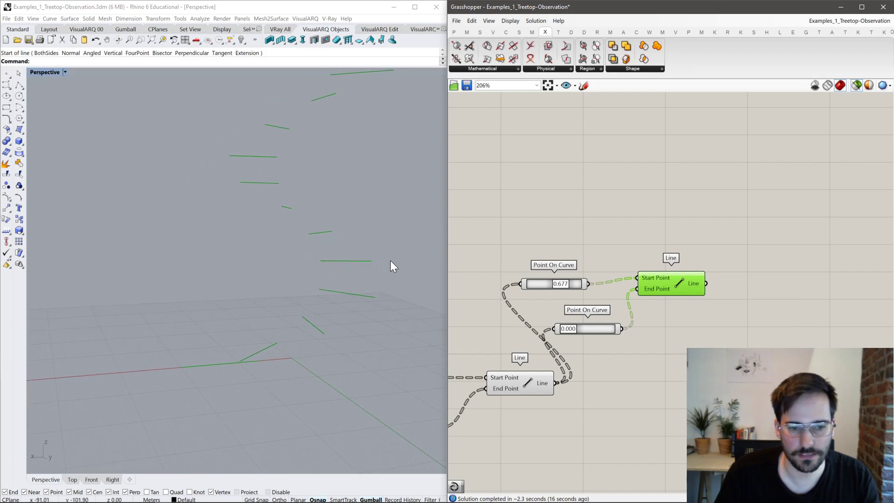
# Add an End Points component fed by the final Line, flatten its Start and End outputs, and place it beside the Line.
pyautogui.doubleClick(705, 334)
pyautogui.write('end')
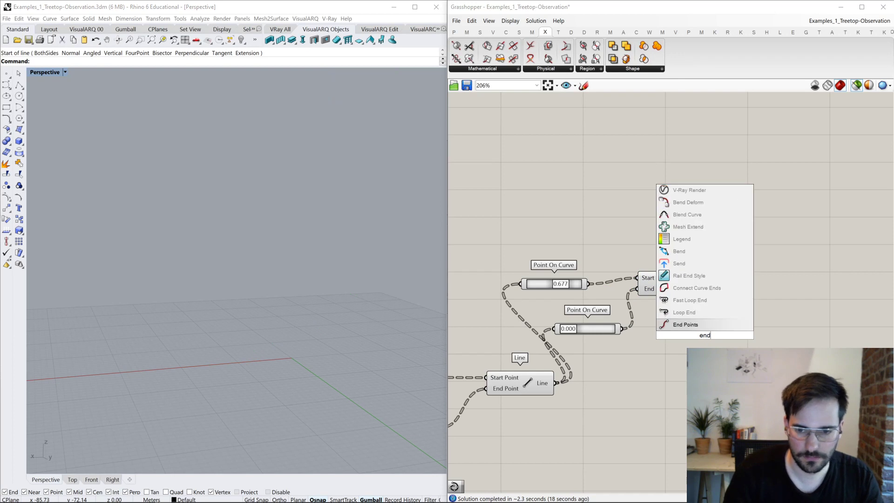
pyautogui.press('Return')
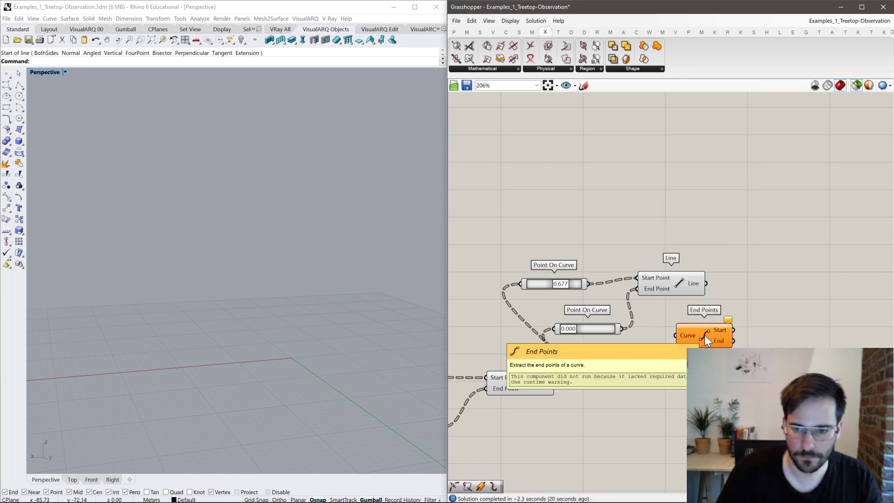
pyautogui.moveTo(707, 283); pyautogui.dragTo(673, 331)
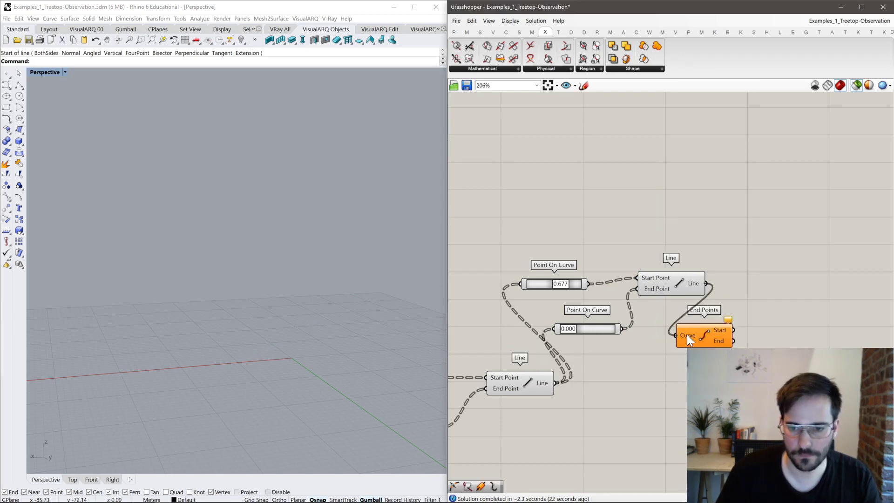
pyautogui.rightClick(719, 331)
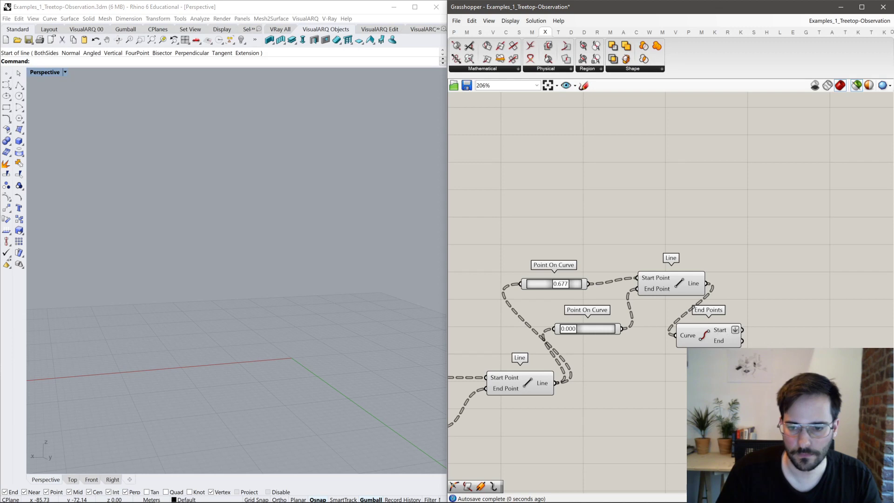
pyautogui.click(744, 417)
pyautogui.moveTo(715, 341); pyautogui.dragTo(756, 310)
pyautogui.click(779, 393)
pyautogui.doubleClick(778, 394)
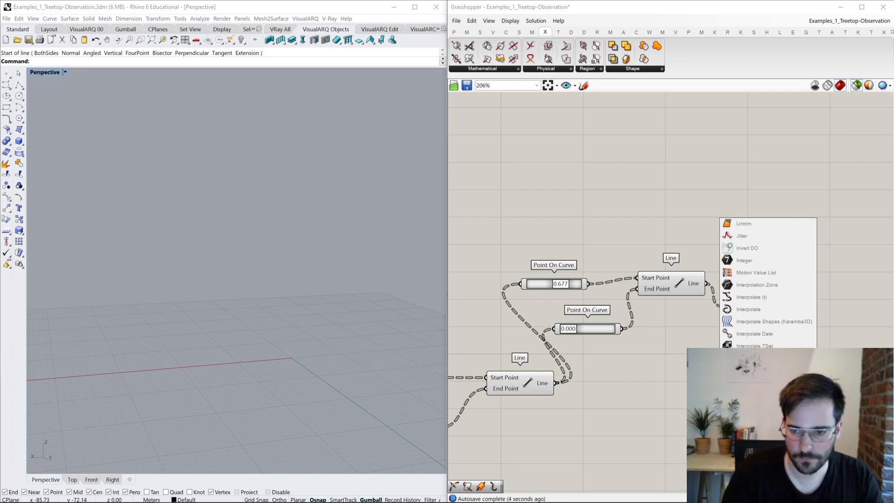
pyautogui.press('Escape')
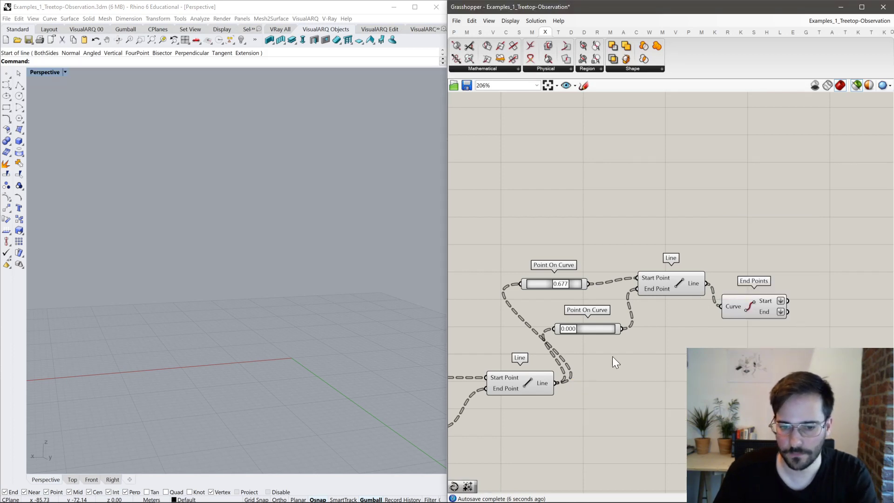
# Add an Interpolate component, connect the End Points' Start output to its Vertices input, and place it beyond End Points.
pyautogui.doubleClick(638, 350)
pyautogui.write('interpo')
pyautogui.click(689, 300)
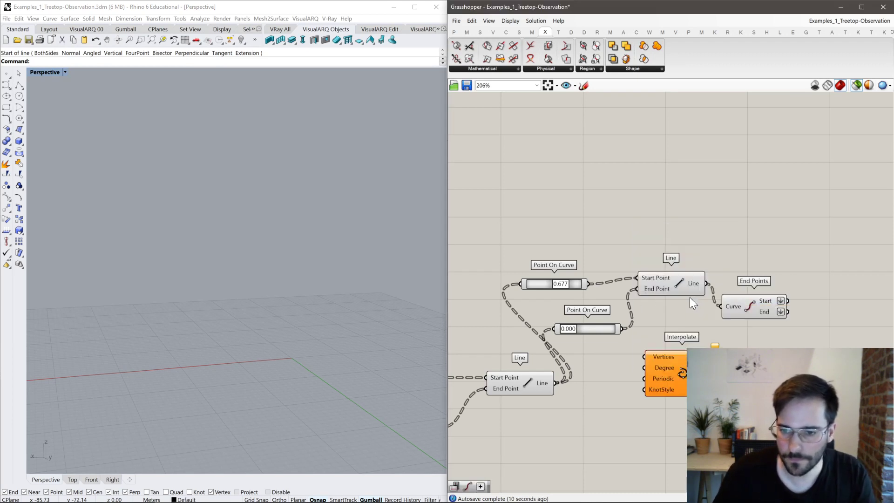
pyautogui.moveTo(643, 357); pyautogui.dragTo(785, 300)
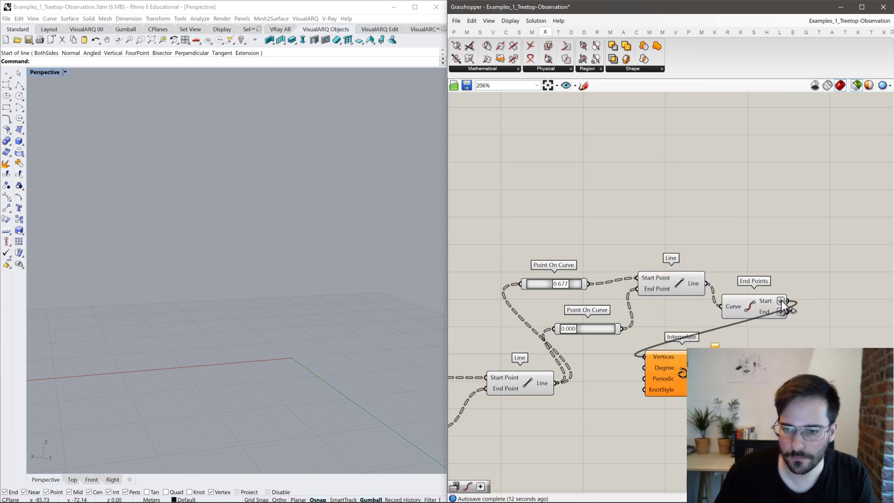
pyautogui.moveTo(673, 379); pyautogui.dragTo(813, 267)
# Turn off Flatten on the End Points' Start output and preview the interpolated curve.
pyautogui.moveTo(809, 280); pyautogui.dragTo(664, 317, button='right')
pyautogui.moveTo(664, 317); pyautogui.dragTo(738, 323)
pyautogui.scroll(2, 664, 357)
pyautogui.rightClick(635, 342)
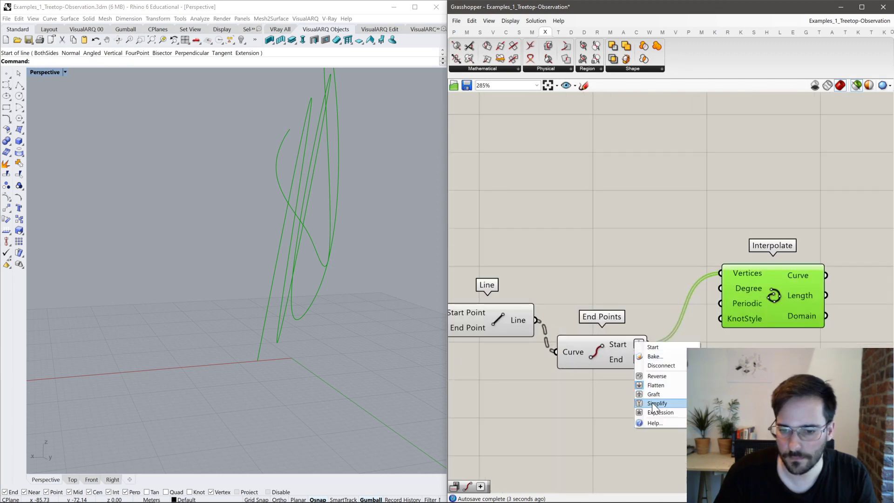
pyautogui.click(654, 386)
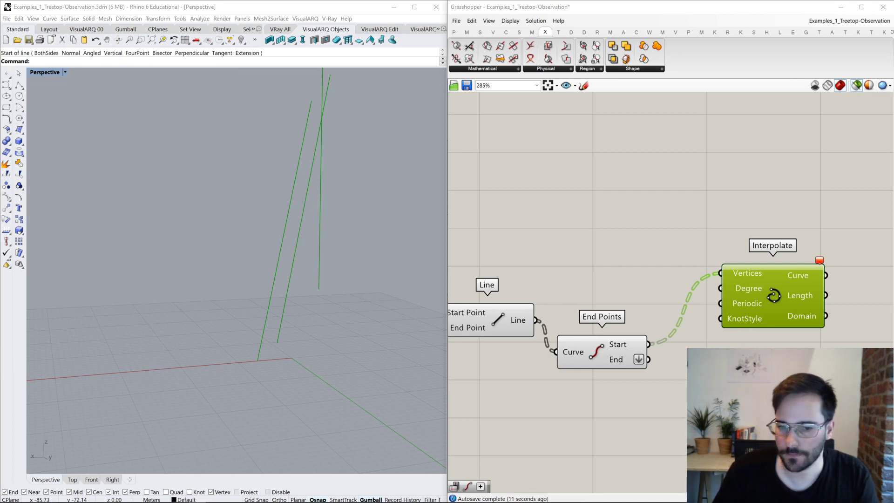
# Move Interpolate below the Line, feed its Vertices from the 0.677 Point On Curve instead, and flatten the Vertices input.
pyautogui.moveTo(764, 309); pyautogui.dragTo(692, 412)
pyautogui.moveTo(572, 307); pyautogui.dragTo(714, 239, button='right')
pyautogui.moveTo(555, 240); pyautogui.dragTo(679, 342)
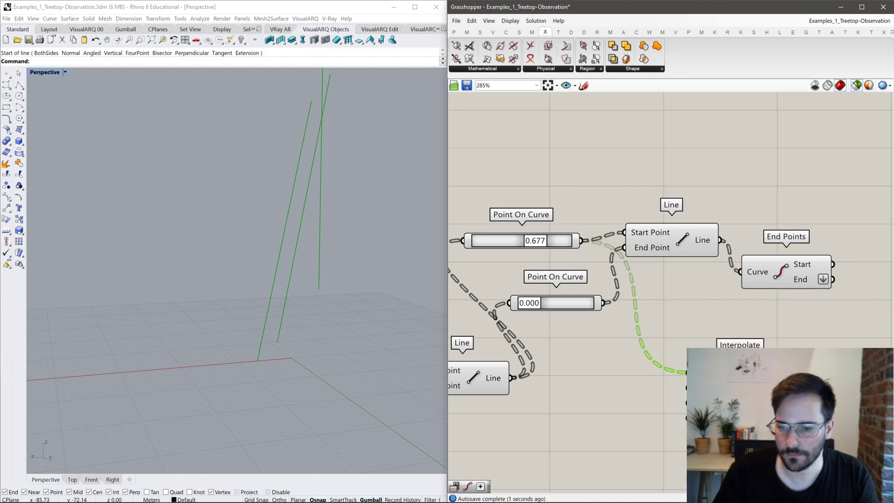
pyautogui.click(564, 236)
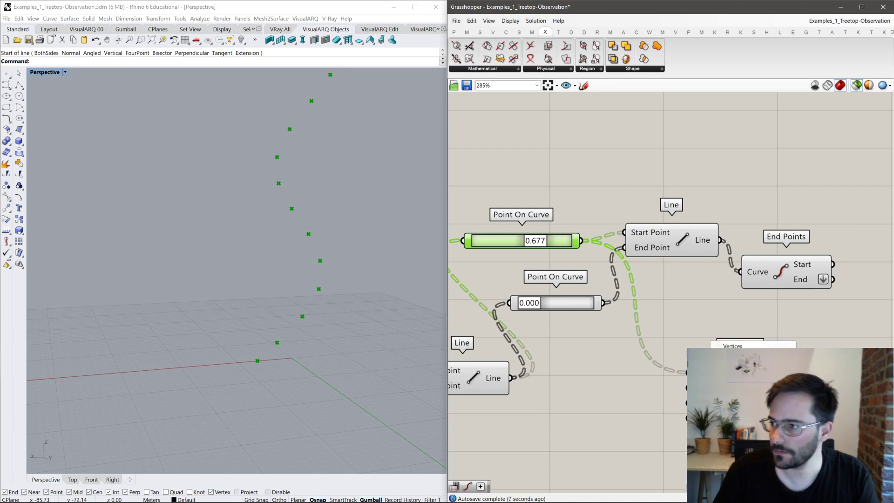
pyautogui.moveTo(693, 396); pyautogui.dragTo(683, 396)
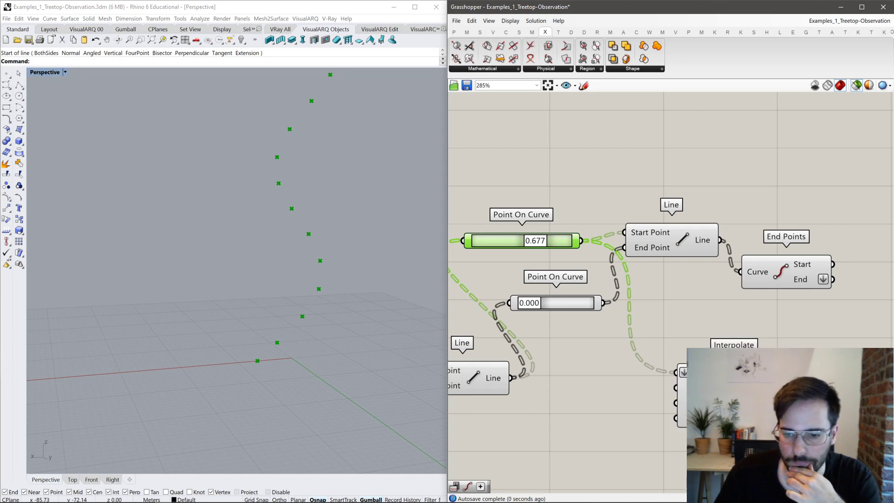
pyautogui.click(682, 396)
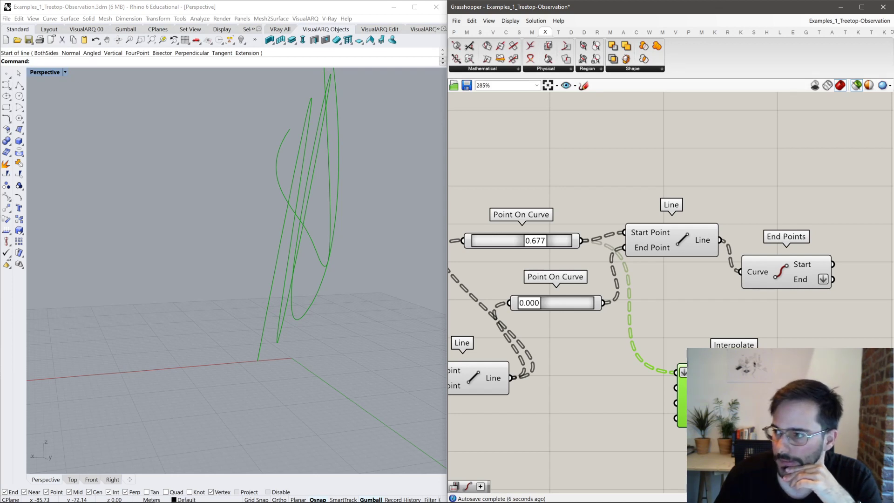
# Connect the 0.000 Point On Curve to Interpolate's Vertices instead, and preview its points and their source Line.
pyautogui.moveTo(601, 363); pyautogui.dragTo(681, 337, button='right')
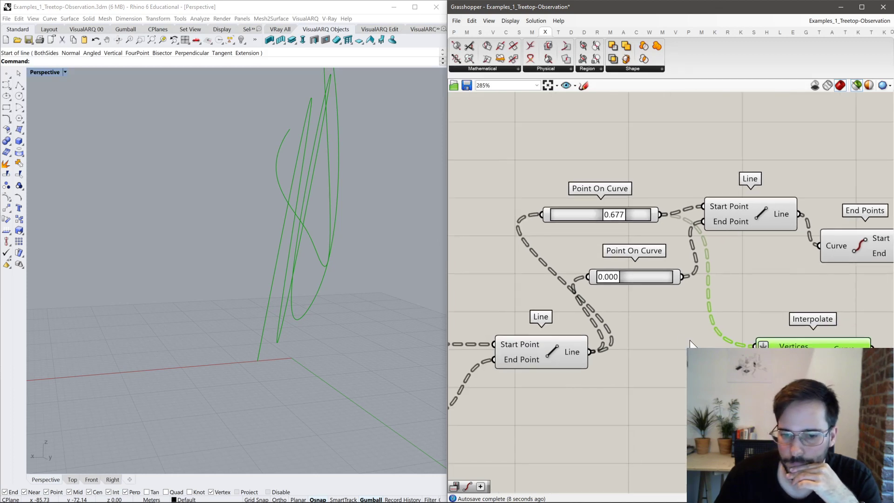
pyautogui.moveTo(812, 356); pyautogui.dragTo(810, 381)
pyautogui.click(643, 216)
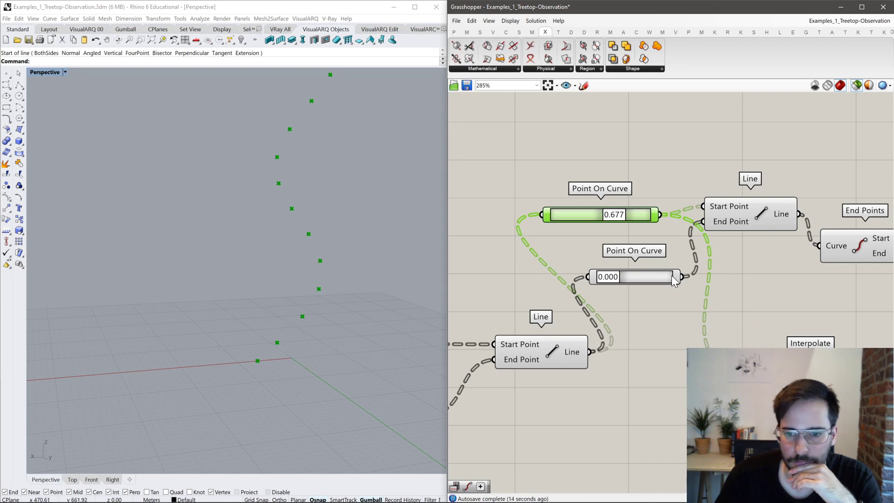
pyautogui.moveTo(681, 277); pyautogui.dragTo(786, 368)
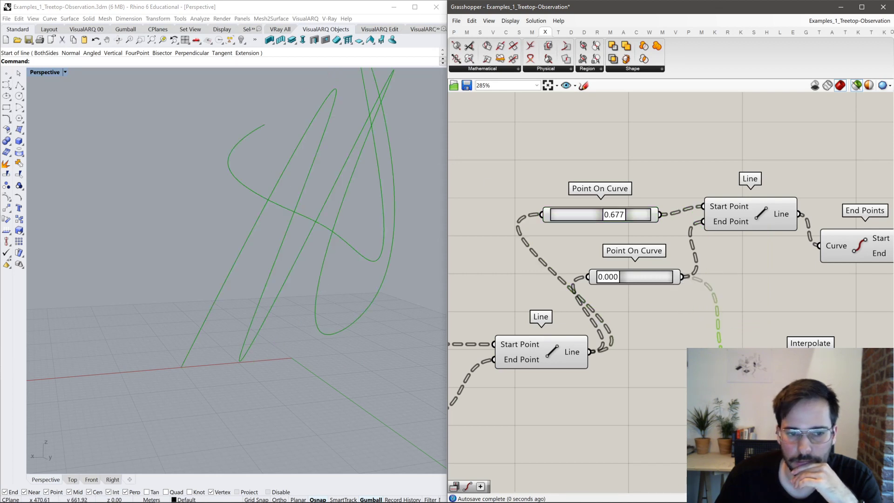
pyautogui.click(660, 278)
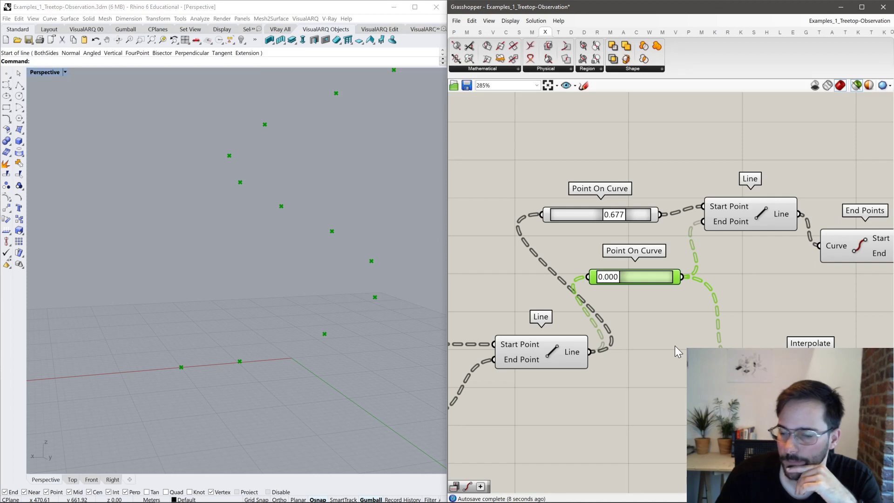
pyautogui.click(570, 356)
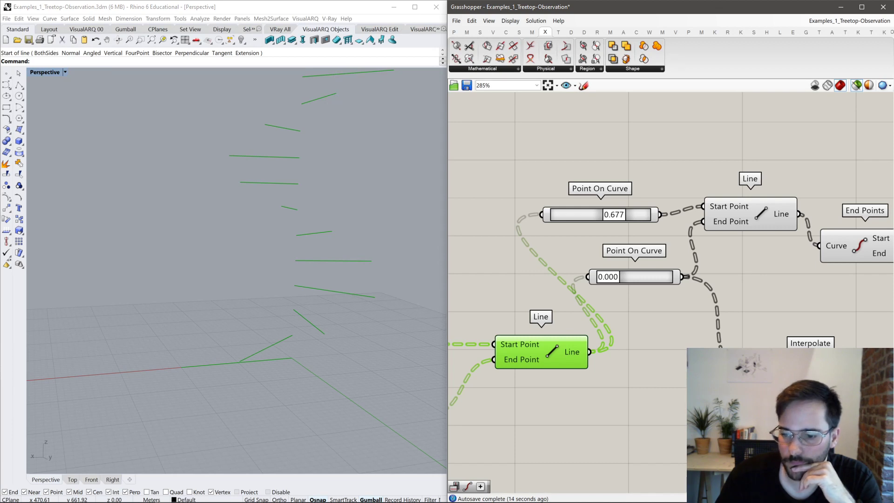
# Preview the curve of the Interpolate fed by the 0.000 Point On Curve, and check the options of its Periodic and Degree inputs.
pyautogui.moveTo(646, 339); pyautogui.dragTo(463, 294, button='right')
pyautogui.click(635, 340)
pyautogui.rightClick(588, 354)
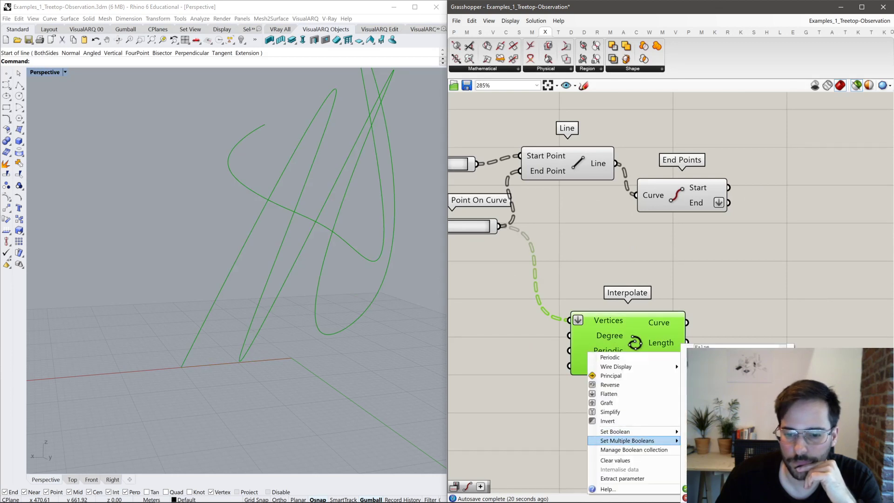
pyautogui.click(513, 400)
pyautogui.rightClick(596, 339)
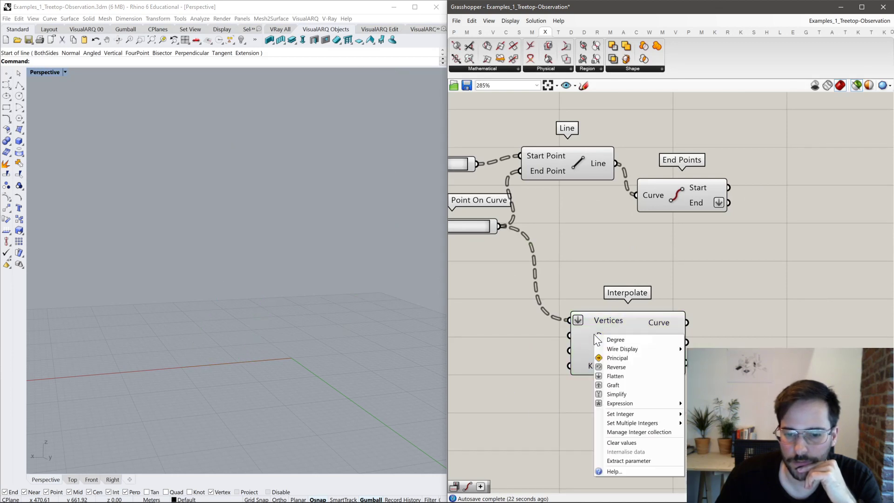
pyautogui.click(596, 263)
# Trace the Ramp group's definition back from the lower Interpolate through the 0.053 Point On Curve and Line to Flip Matrix.
pyautogui.scroll(-5, 626, 317)
pyautogui.scroll(3, 631, 395)
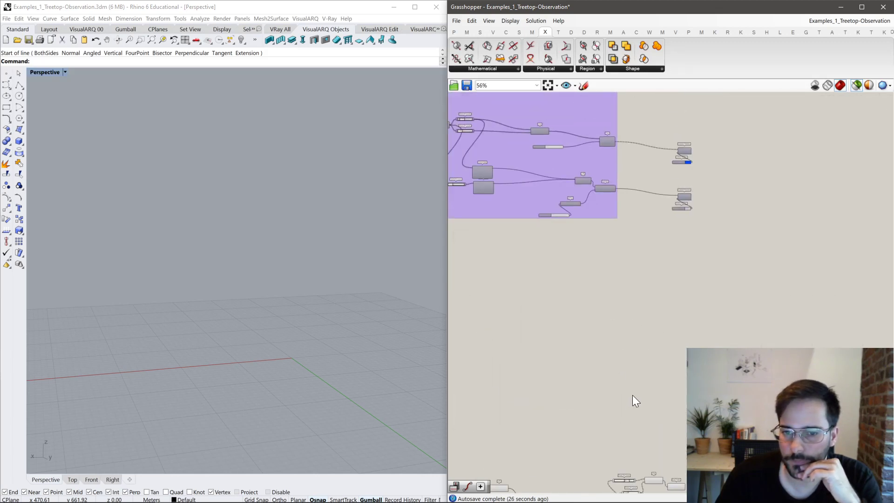
pyautogui.scroll(3, 563, 275)
pyautogui.click(543, 287)
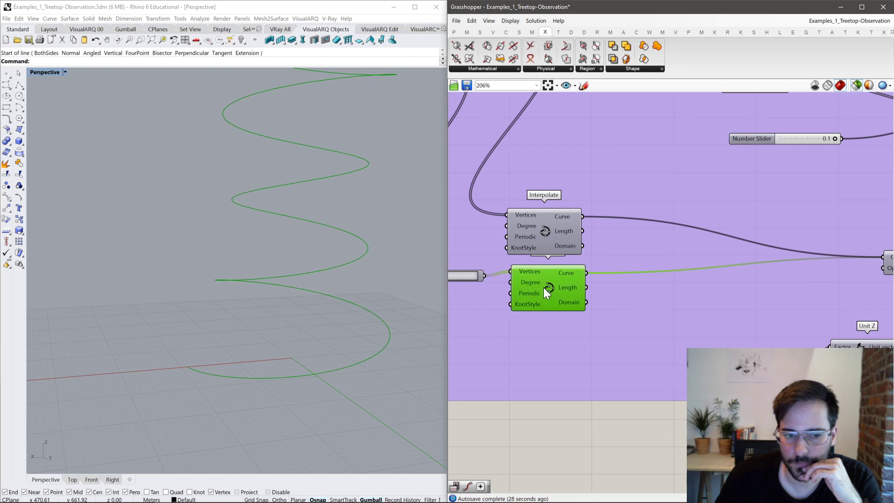
pyautogui.moveTo(546, 292); pyautogui.dragTo(628, 286, button='right')
pyautogui.click(577, 276)
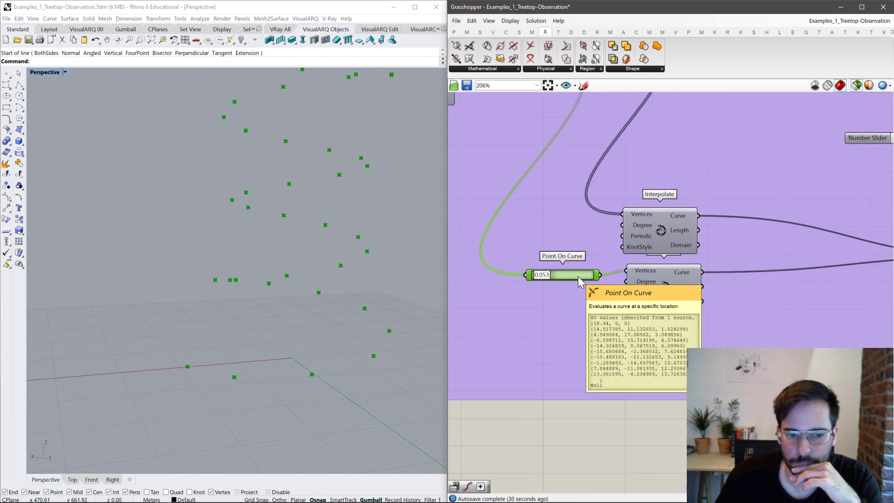
pyautogui.click(654, 286)
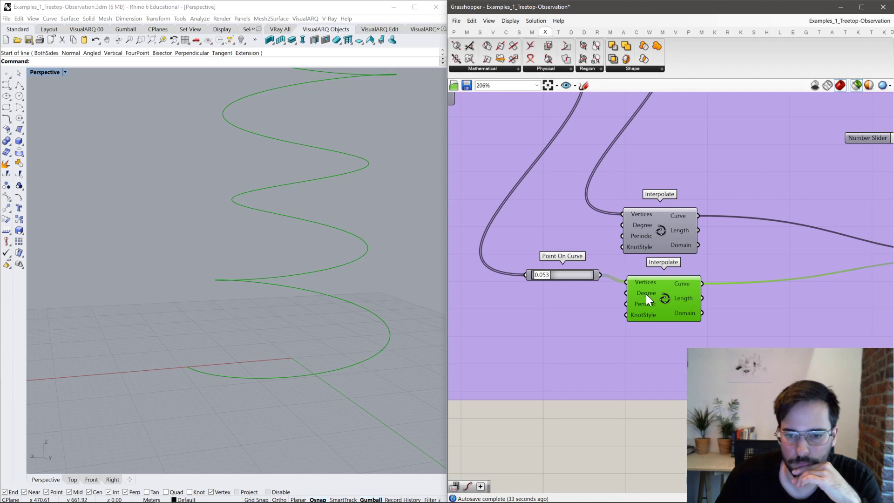
pyautogui.moveTo(646, 294); pyautogui.dragTo(647, 361, button='right')
pyautogui.click(544, 184)
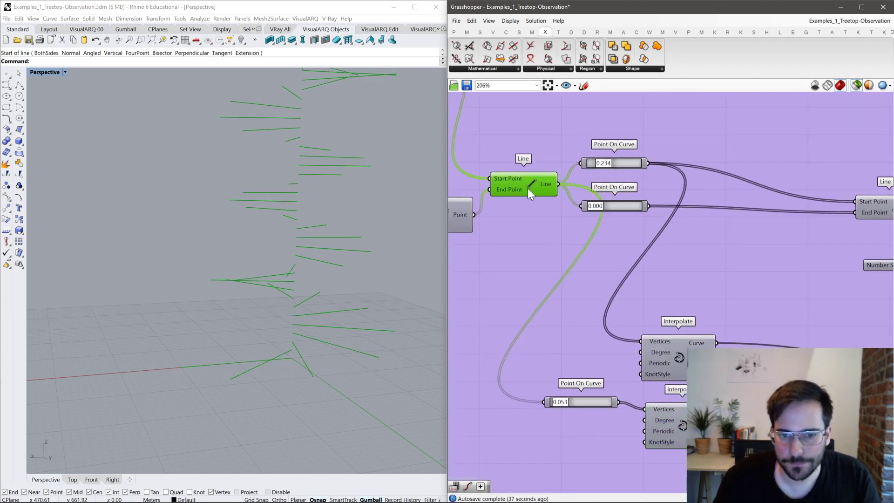
pyautogui.moveTo(543, 188); pyautogui.dragTo(675, 250, button='right')
pyautogui.scroll(-2, 675, 250)
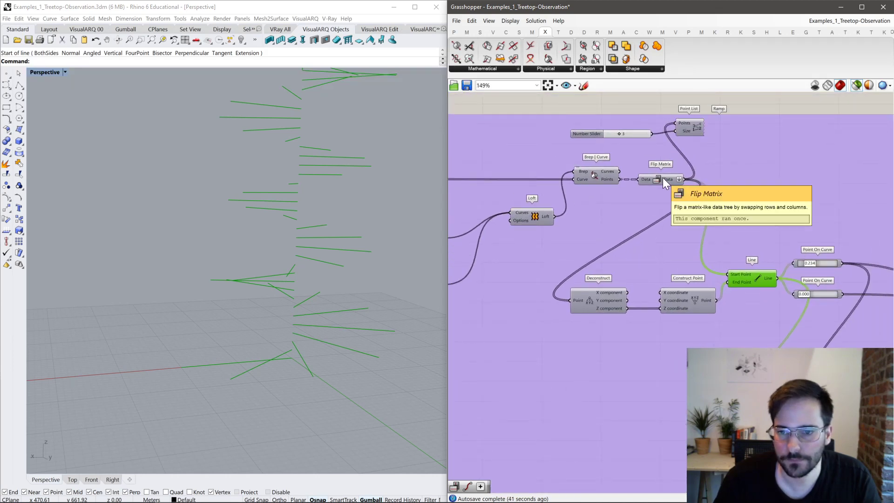
pyautogui.click(662, 177)
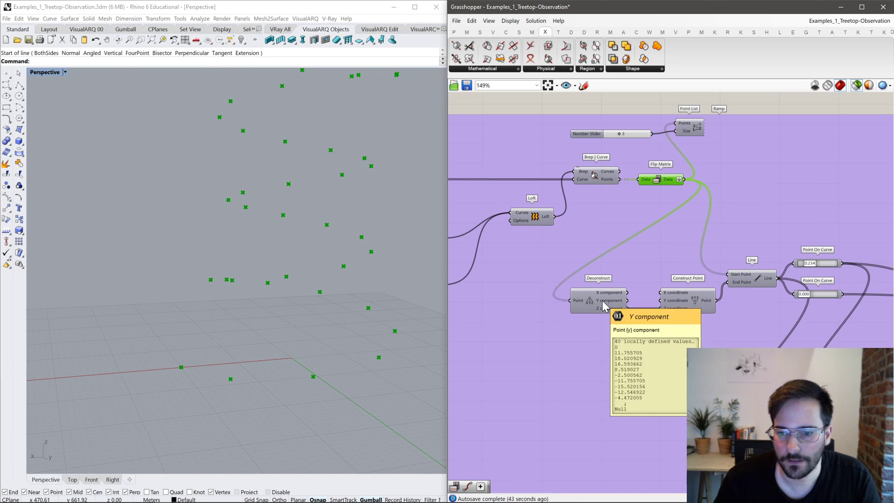
pyautogui.moveTo(710, 230); pyautogui.dragTo(678, 200, button='right')
# Add a Flip Matrix component in the trial definition, below the Interpolate and its Number Slider.
pyautogui.scroll(-5, 619, 168)
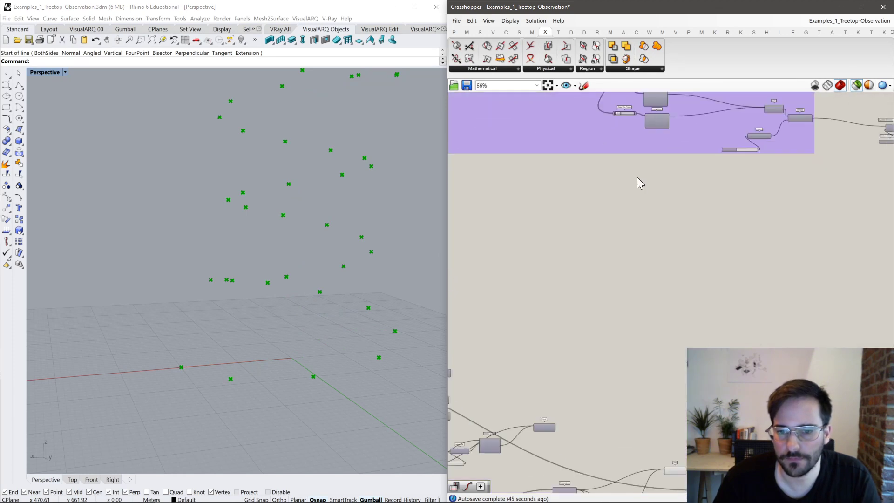
pyautogui.scroll(-1, 668, 278)
pyautogui.scroll(5, 650, 330)
pyautogui.doubleClick(562, 373)
pyautogui.write('flip')
pyautogui.press('Up')
pyautogui.press('Up')
pyautogui.press('Return')
pyautogui.moveTo(562, 373); pyautogui.dragTo(747, 336, button='right')
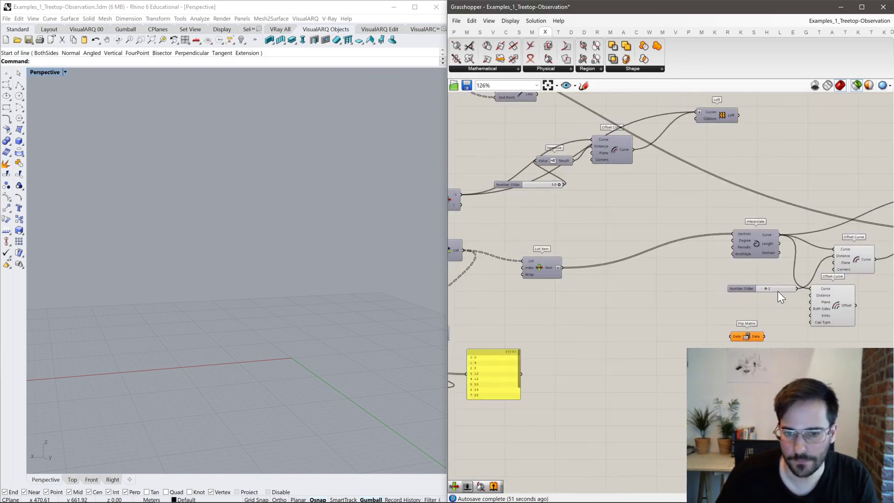
# Connect the List Item output to Flip Matrix, and try to feed Interpolate's Vertices from the flipped data.
pyautogui.click(539, 269)
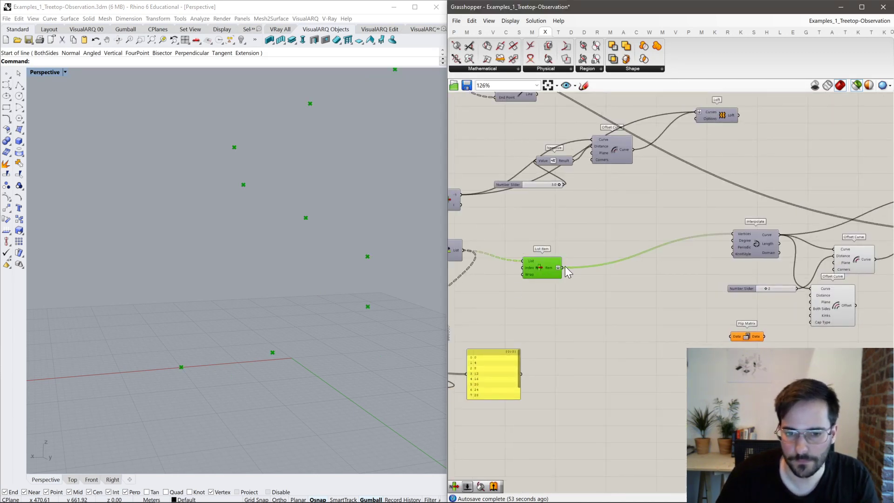
pyautogui.moveTo(563, 268); pyautogui.dragTo(650, 281)
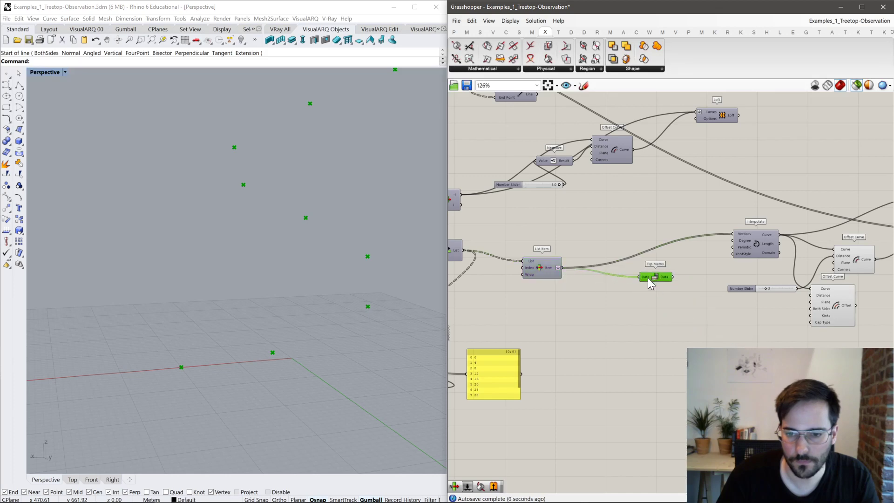
pyautogui.moveTo(733, 234); pyautogui.dragTo(672, 276)
# Insert Flip Matrix between Shift List and List Item instead, and preview the List Item points and Interpolate curve.
pyautogui.moveTo(763, 250)
pyautogui.mouseDown(button='right')
pyautogui.moveTo(581, 275)
pyautogui.moveTo(719, 264)
pyautogui.mouseUp(button='right')
pyautogui.moveTo(584, 299); pyautogui.dragTo(728, 301, button='right')
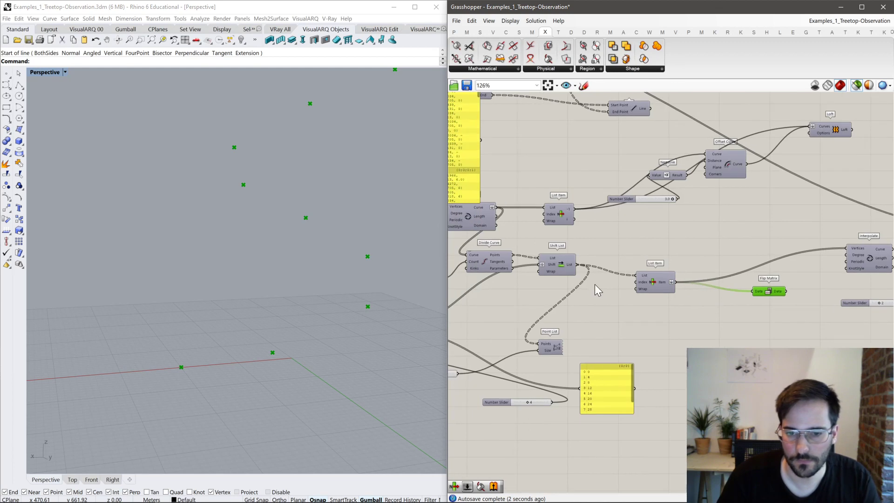
pyautogui.keyDown('shift'); pyautogui.moveTo(578, 265); pyautogui.dragTo(594, 299); pyautogui.keyUp('shift')
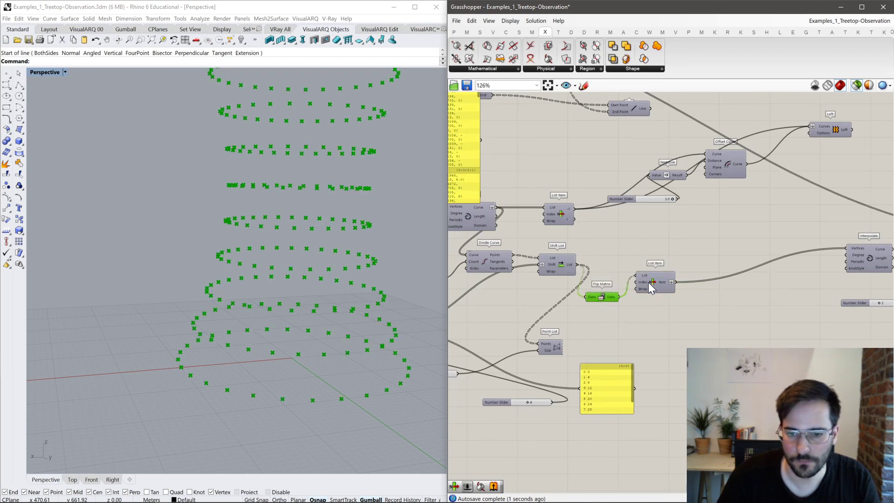
pyautogui.click(661, 283)
pyautogui.moveTo(764, 283); pyautogui.dragTo(581, 305, button='right')
pyautogui.click(698, 279)
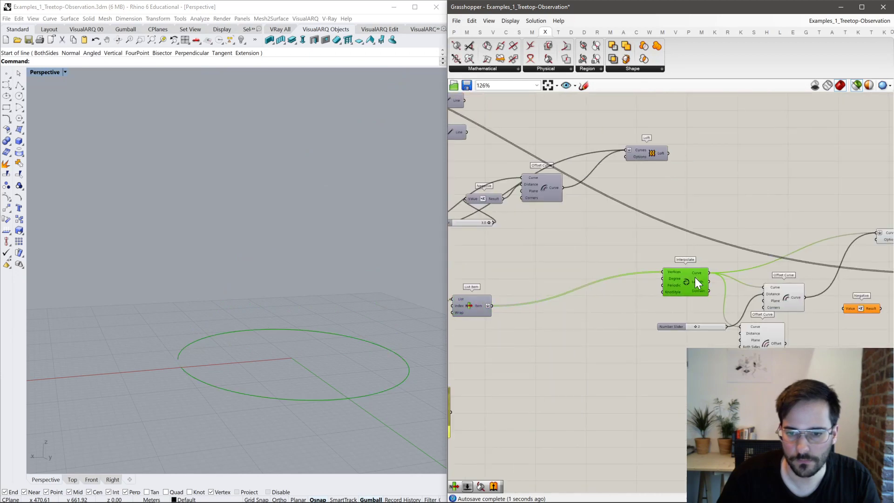
pyautogui.click(785, 307)
pyautogui.click(615, 305)
# Preview the Ramp group's Construct Point, Line, the 0.234, 0.000 and 0.053 Point On Curves, and both Interpolates together.
pyautogui.scroll(-5, 615, 305)
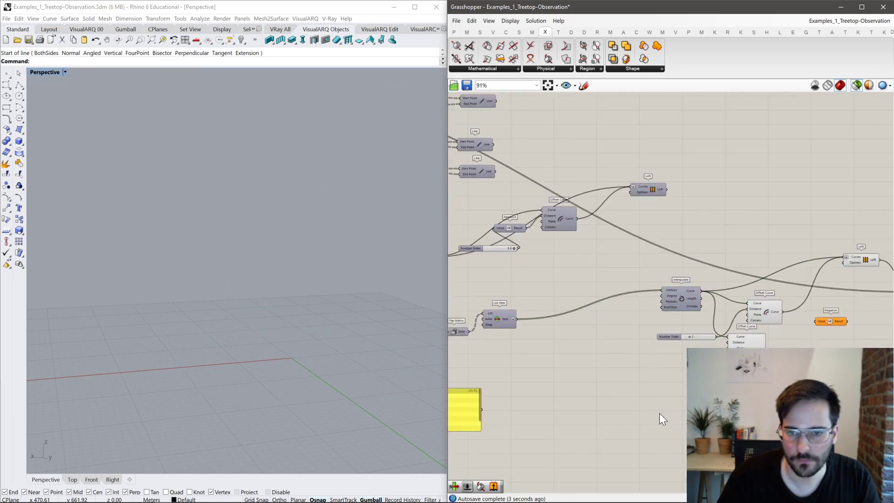
pyautogui.scroll(6, 624, 254)
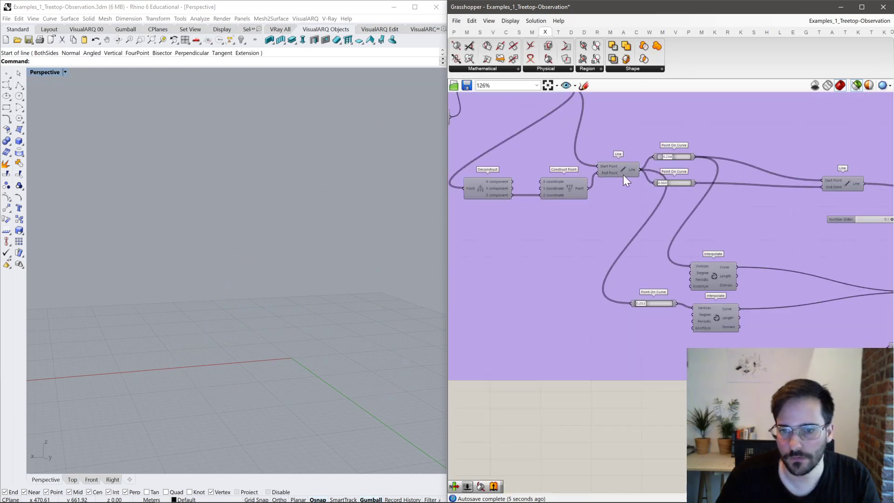
pyautogui.click(624, 168)
pyautogui.keyDown('shift'); pyautogui.click(551, 194); pyautogui.keyUp('shift')
pyautogui.keyDown('shift'); pyautogui.click(701, 151); pyautogui.keyUp('shift')
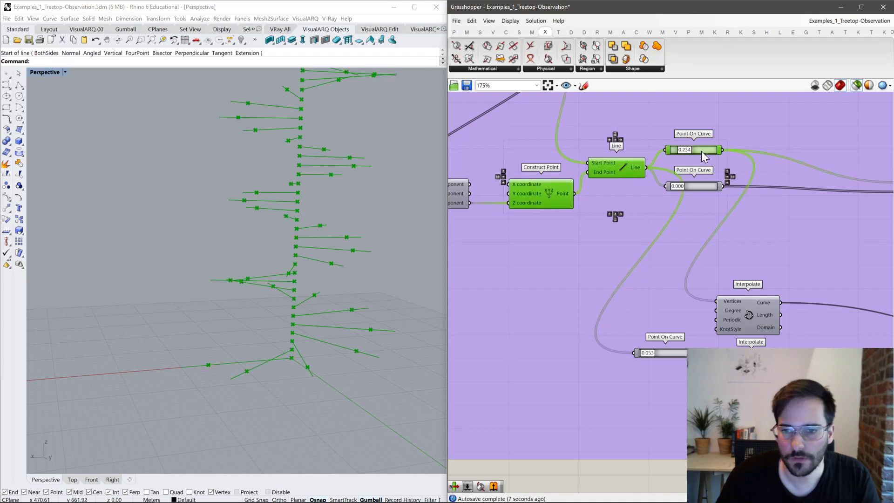
pyautogui.keyDown('shift'); pyautogui.click(701, 184); pyautogui.keyUp('shift')
pyautogui.moveTo(735, 234); pyautogui.dragTo(658, 255, button='right')
pyautogui.keyDown('shift'); pyautogui.click(669, 331); pyautogui.keyUp('shift')
pyautogui.keyDown('shift'); pyautogui.click(665, 383); pyautogui.keyUp('shift')
pyautogui.click(594, 372)
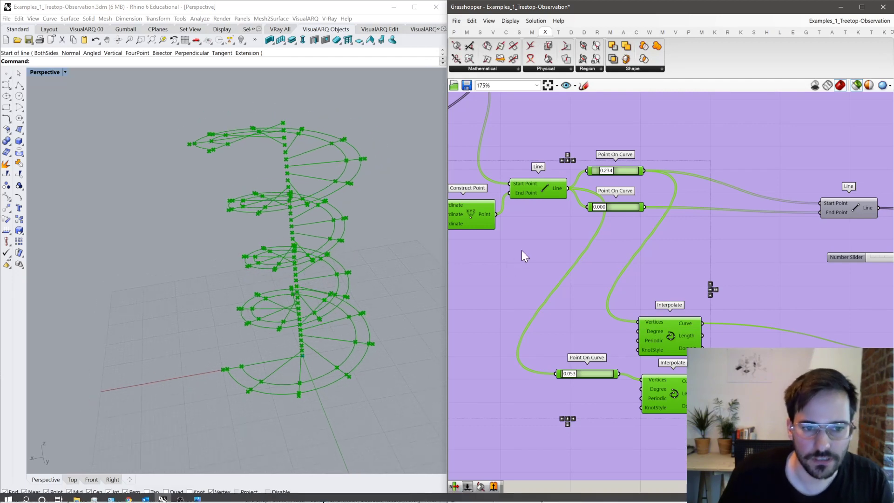
# Preview the points of Brep | Curve and Flip Matrix at the start of the Ramp group.
pyautogui.moveTo(601, 212); pyautogui.dragTo(529, 248, button='right')
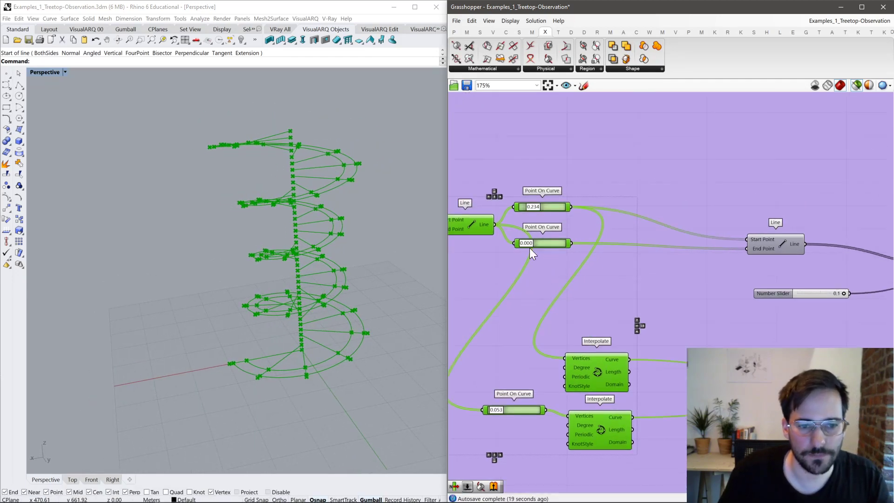
pyautogui.scroll(-1, 529, 248)
pyautogui.moveTo(620, 286); pyautogui.dragTo(567, 234, button='right')
pyautogui.moveTo(651, 247); pyautogui.dragTo(590, 226, button='right')
pyautogui.moveTo(612, 185); pyautogui.dragTo(588, 187, button='right')
pyautogui.click(581, 178)
pyautogui.scroll(-2, 649, 247)
pyautogui.scroll(2, 582, 233)
pyautogui.moveTo(536, 244); pyautogui.dragTo(616, 283, button='right')
pyautogui.click(540, 122)
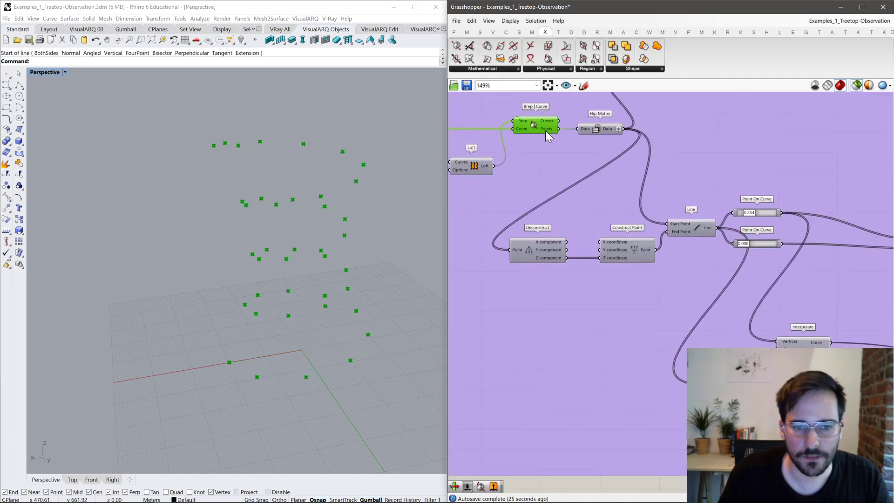
pyautogui.click(604, 129)
# Preview the axis points from Deconstruct and Construct Point, the Lines to the axis, and the upper Interpolate curve.
pyautogui.click(538, 247)
pyautogui.keyDown('shift'); pyautogui.click(619, 248); pyautogui.keyUp('shift')
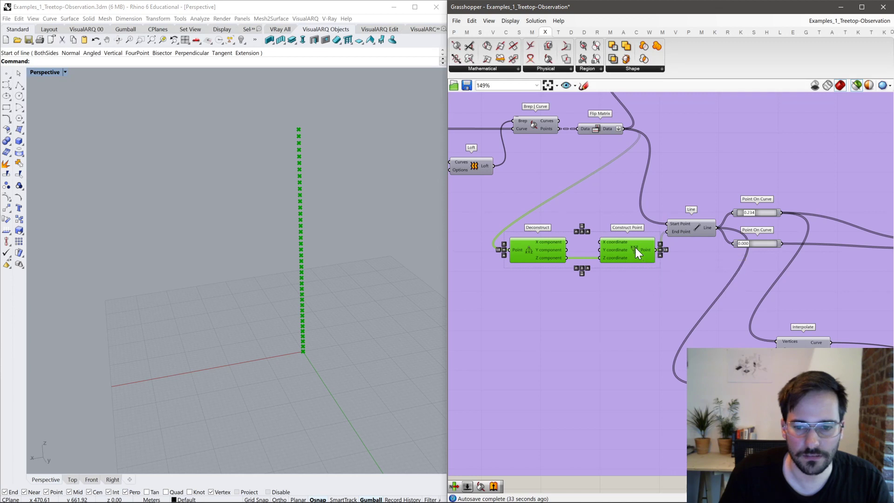
pyautogui.click(630, 248)
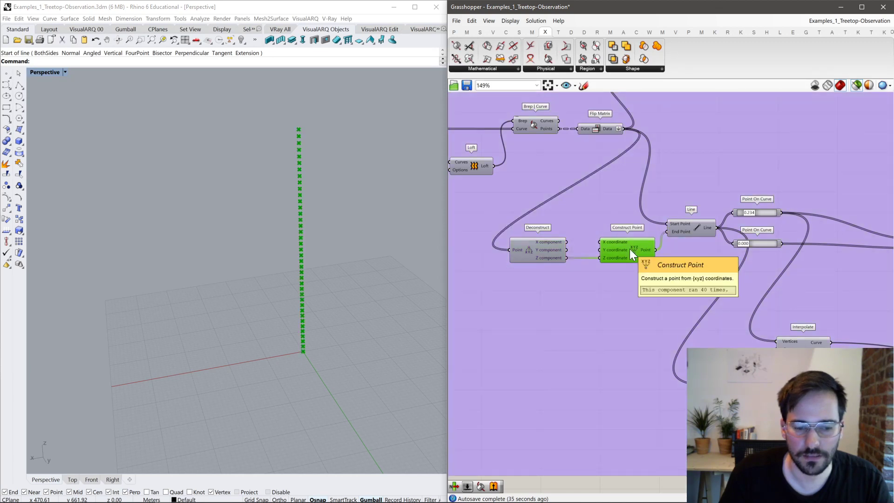
pyautogui.click(697, 228)
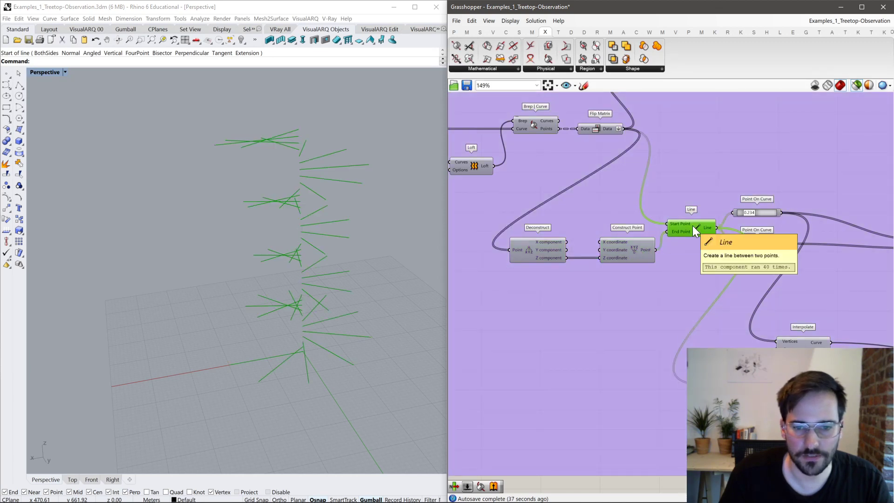
pyautogui.moveTo(676, 226); pyautogui.dragTo(600, 211, button='right')
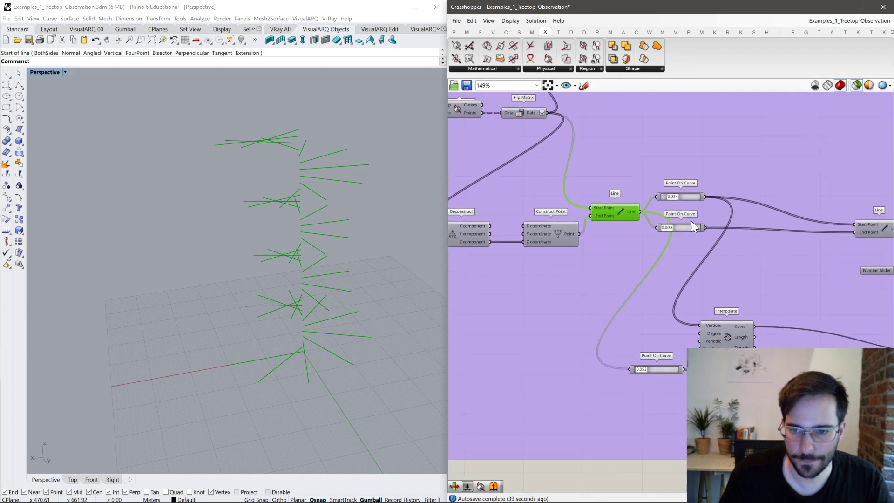
pyautogui.click(730, 334)
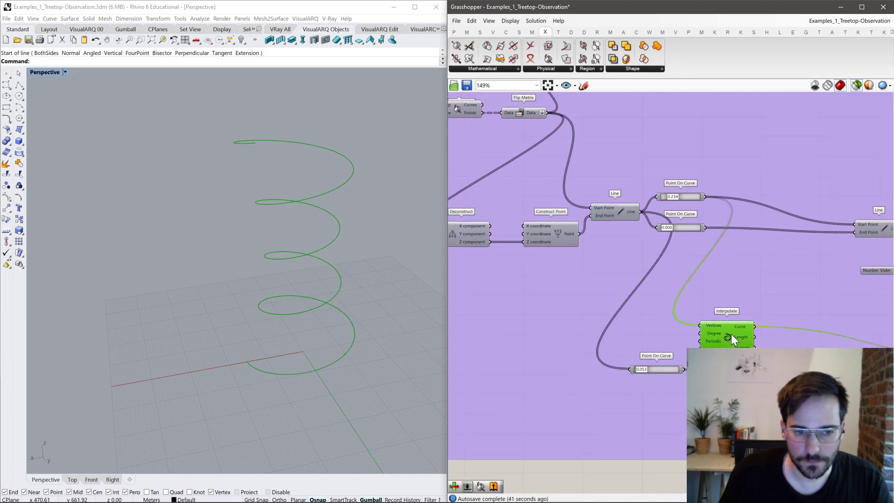
# Move the upper Interpolate up beneath the 0.000 Point On Curve, and preview both Interpolates together with the Loft and Pipe.
pyautogui.moveTo(734, 338); pyautogui.dragTo(745, 269)
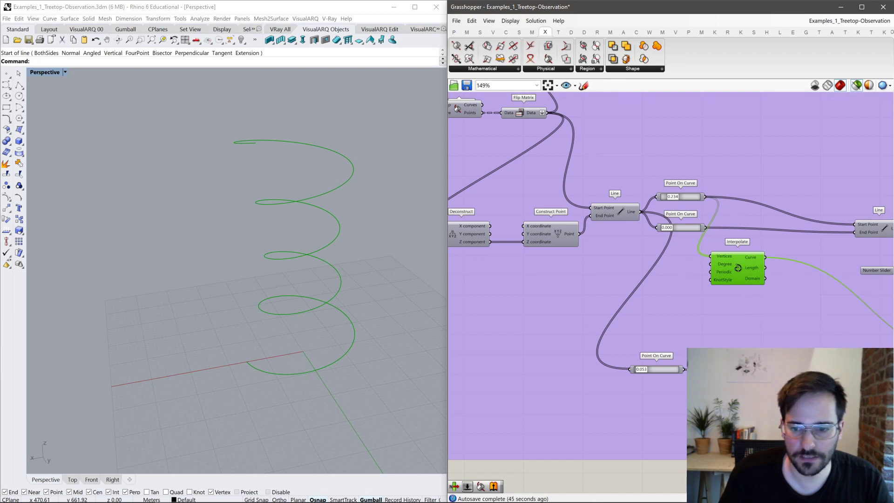
pyautogui.keyDown('shift'); pyautogui.click(730, 386); pyautogui.keyUp('shift')
pyautogui.moveTo(836, 350); pyautogui.dragTo(628, 323, button='right')
pyautogui.keyDown('shift'); pyautogui.click(784, 334); pyautogui.keyUp('shift')
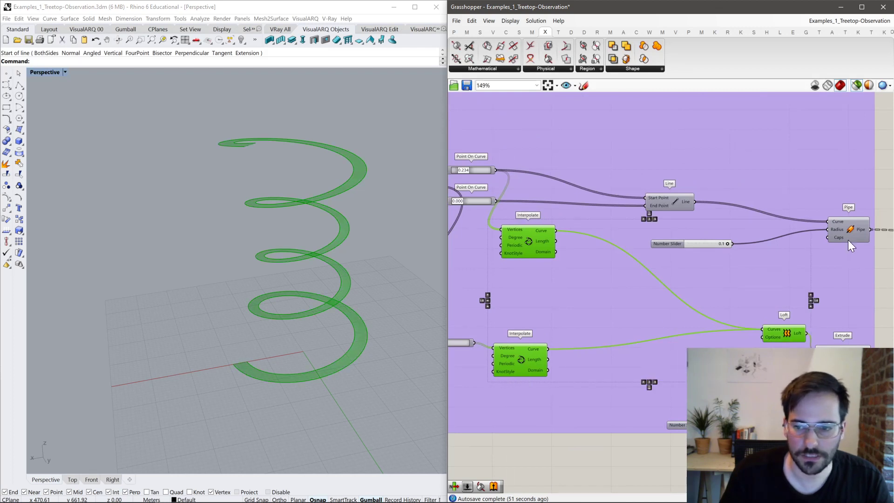
pyautogui.keyDown('shift'); pyautogui.click(853, 225); pyautogui.keyUp('shift')
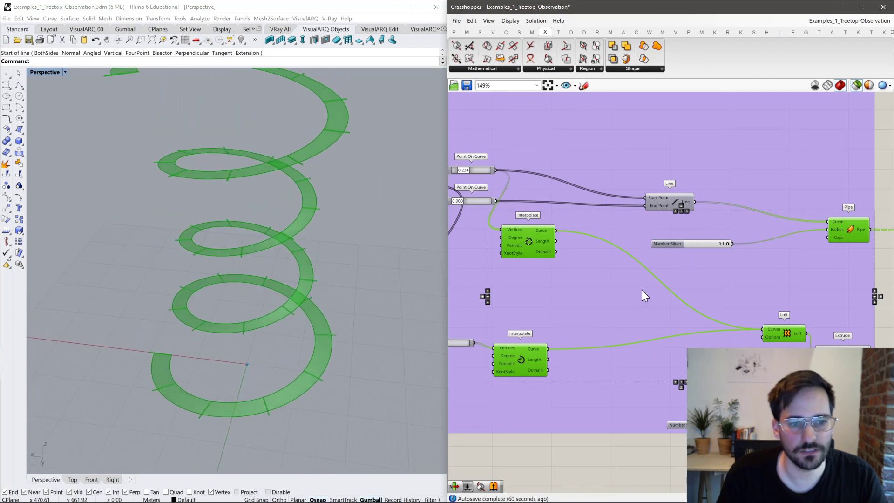
# Delete the ungrouped trial components below the Ramp group.
pyautogui.scroll(-2, 640, 283)
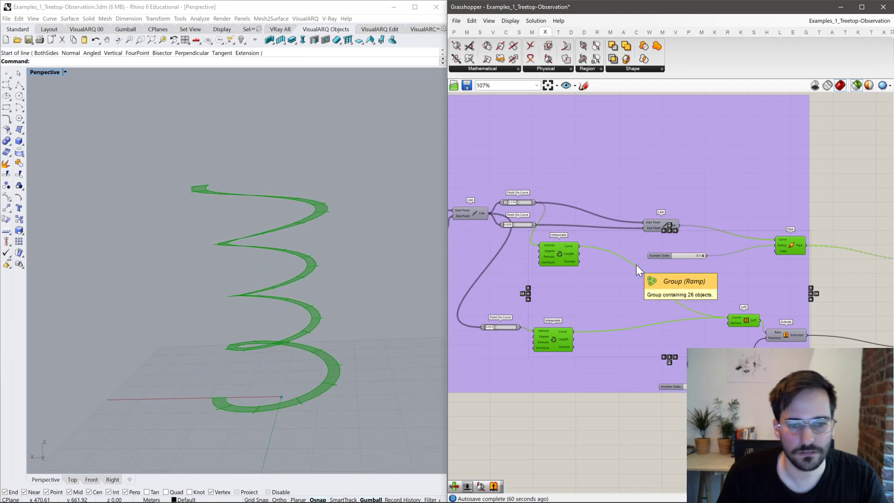
pyautogui.scroll(-3, 636, 264)
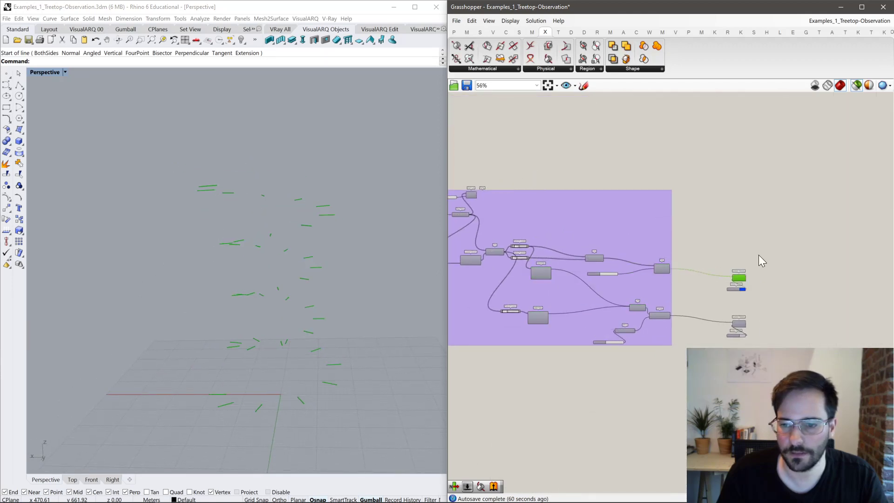
pyautogui.scroll(-4, 745, 233)
pyautogui.moveTo(794, 305); pyautogui.dragTo(468, 425)
pyautogui.press('Delete')
# Turn on the preview of all final output components at the ends of the grouped definitions.
pyautogui.moveTo(774, 273); pyautogui.dragTo(726, 126)
pyautogui.middleClick(730, 143)
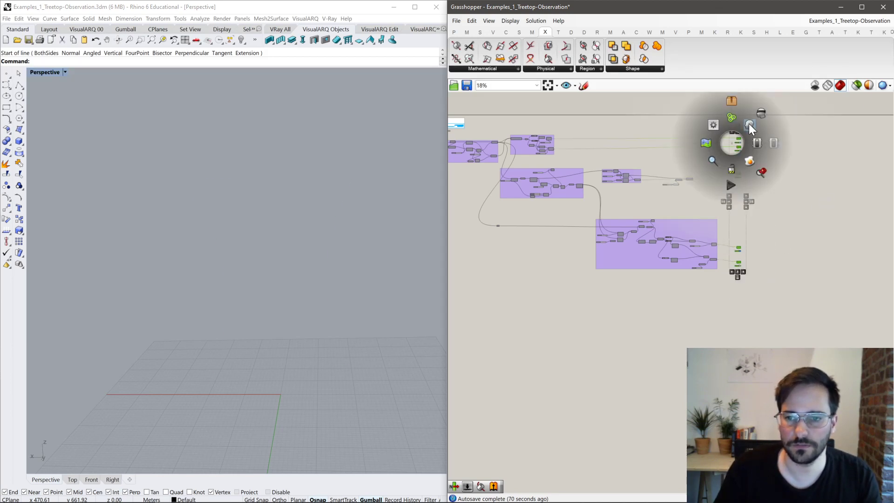
pyautogui.click(749, 124)
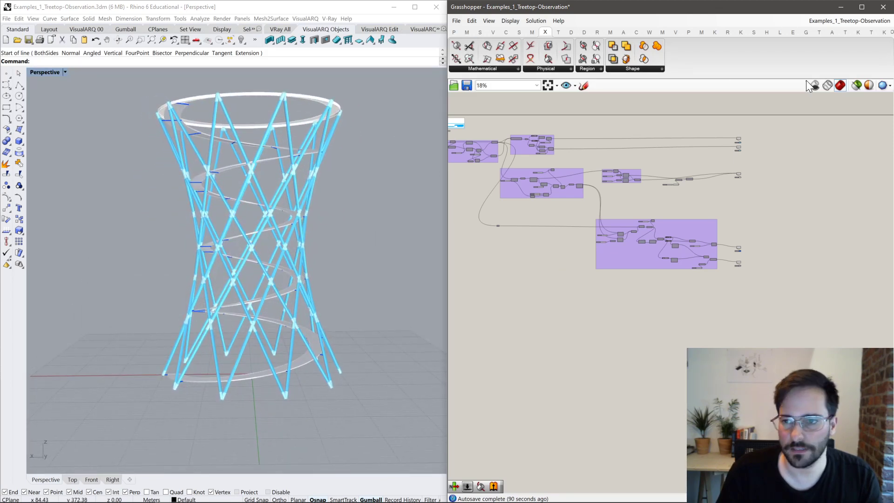
# Close the Treetop-Observation, Kikutake-Tower and unnamed definitions, discarding the changes to the latter two.
pyautogui.click(863, 21)
pyautogui.click(874, 33)
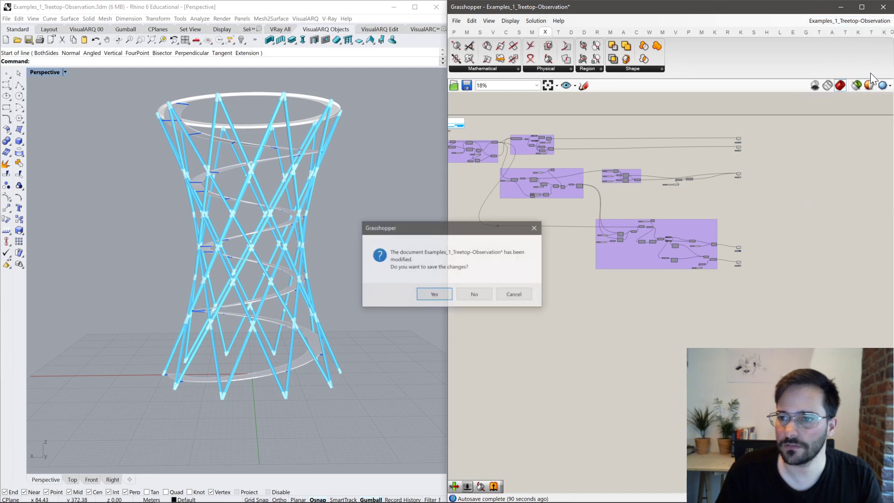
pyautogui.press('Return')
pyautogui.click(865, 21)
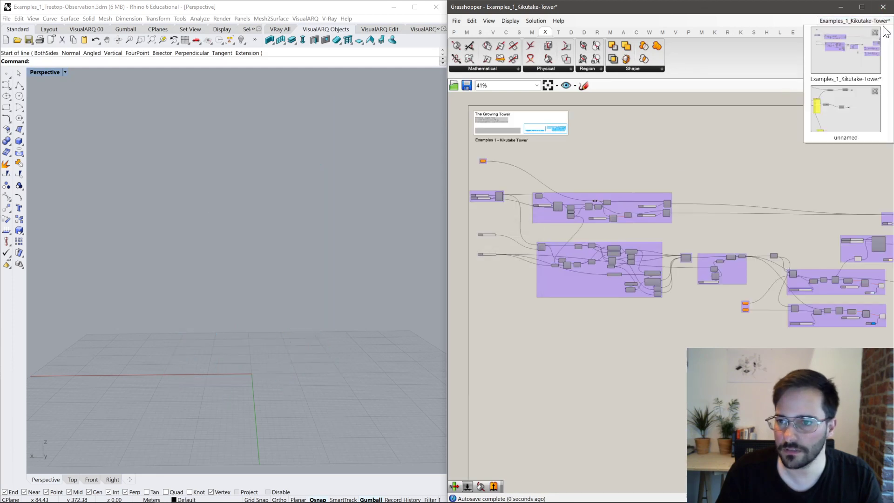
pyautogui.click(873, 34)
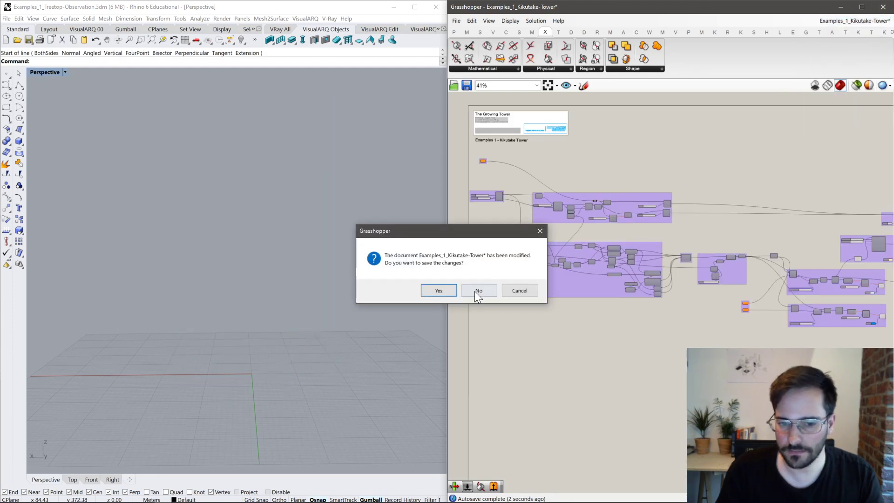
pyautogui.click(478, 291)
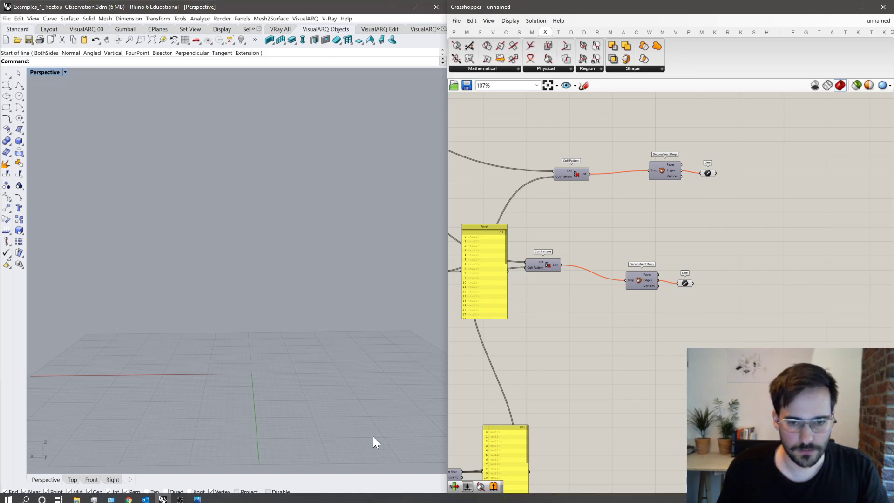
pyautogui.click(878, 20)
pyautogui.click(873, 35)
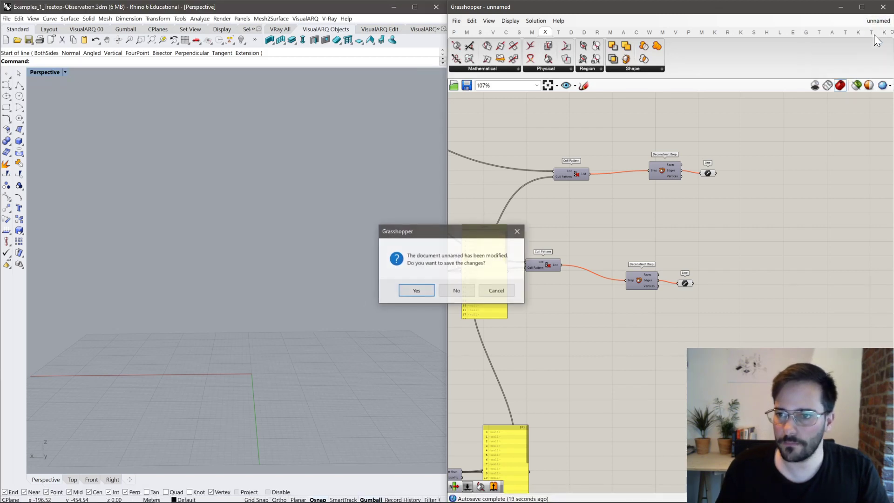
pyautogui.click(455, 290)
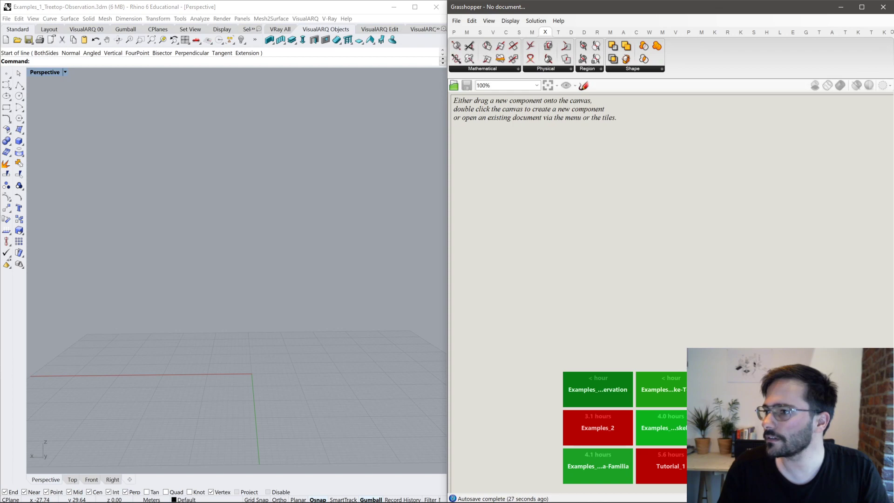
# Switch to File Explorer, look over the contents of the 050_WorkshopGH folder and open its Examples_1 folder.
pyautogui.moveTo(716, 309); pyautogui.dragTo(300, 6)
pyautogui.click(175, 185)
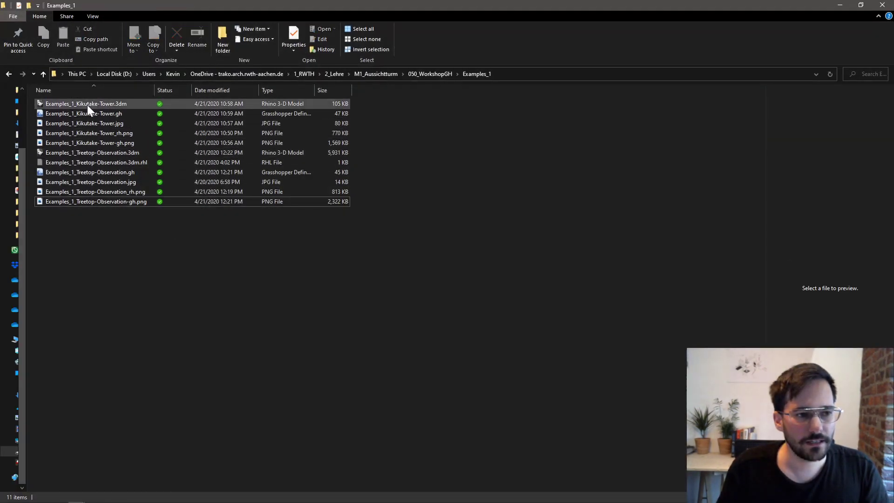
pyautogui.click(430, 73)
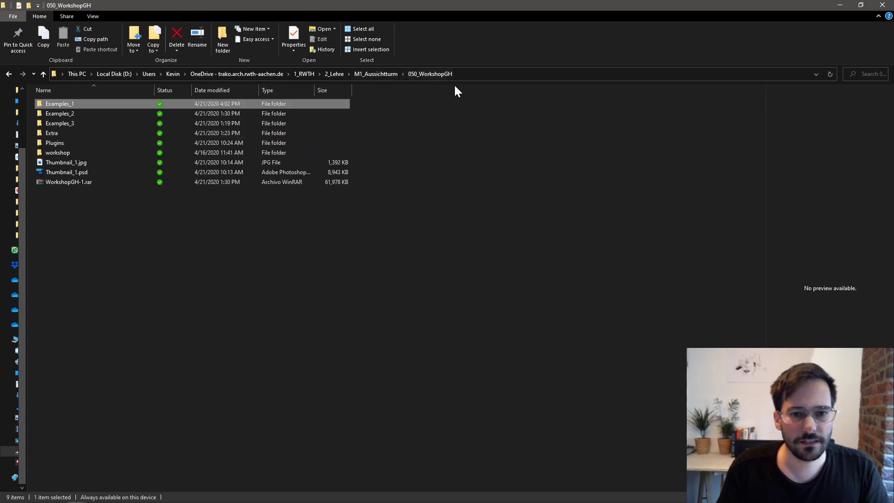
pyautogui.moveTo(169, 199); pyautogui.dragTo(84, 122)
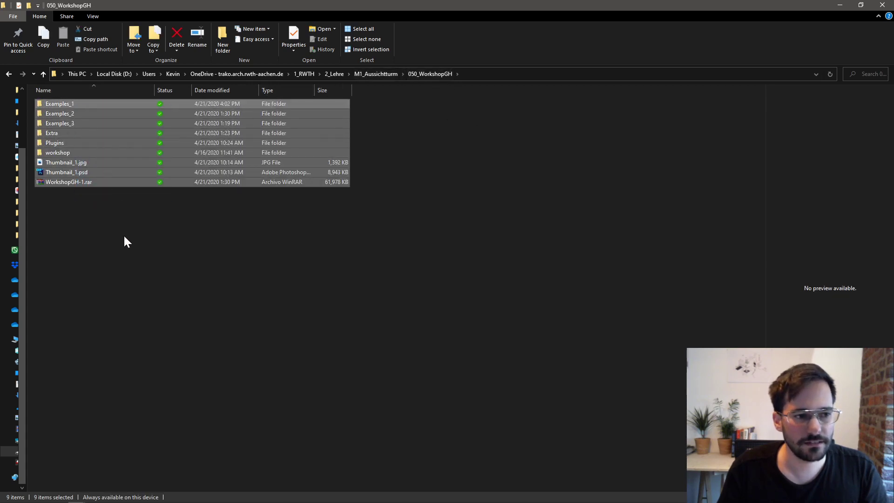
pyautogui.click(124, 225)
pyautogui.doubleClick(80, 105)
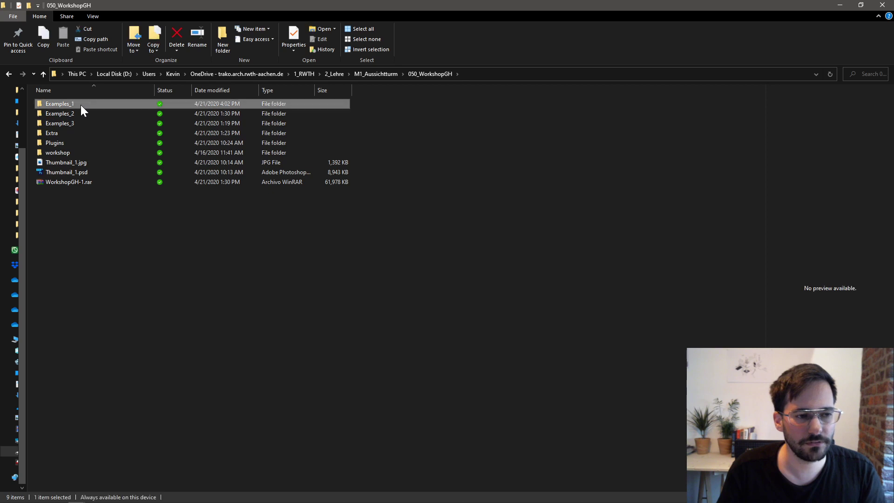
# Preview the Kikutake-Tower and Treetop-Observation reference photos, Rhino images and Grasshopper images in Examples_1.
pyautogui.click(77, 123)
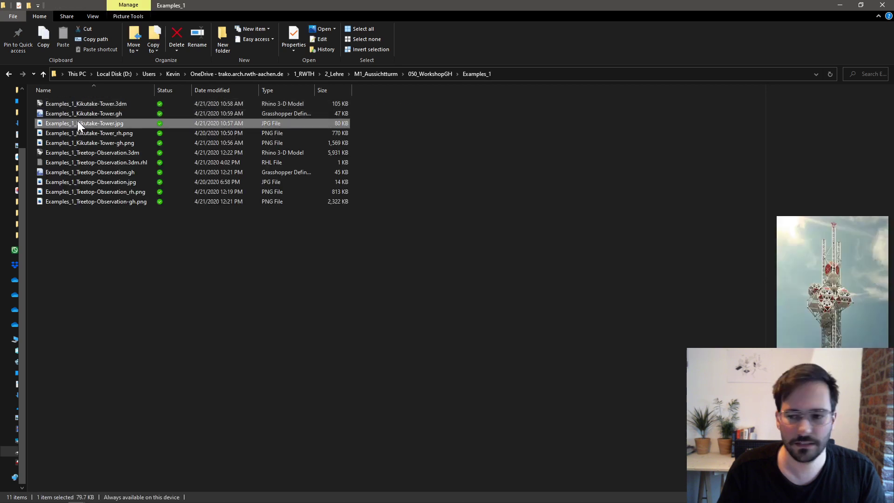
pyautogui.click(77, 135)
pyautogui.click(76, 144)
pyautogui.click(65, 181)
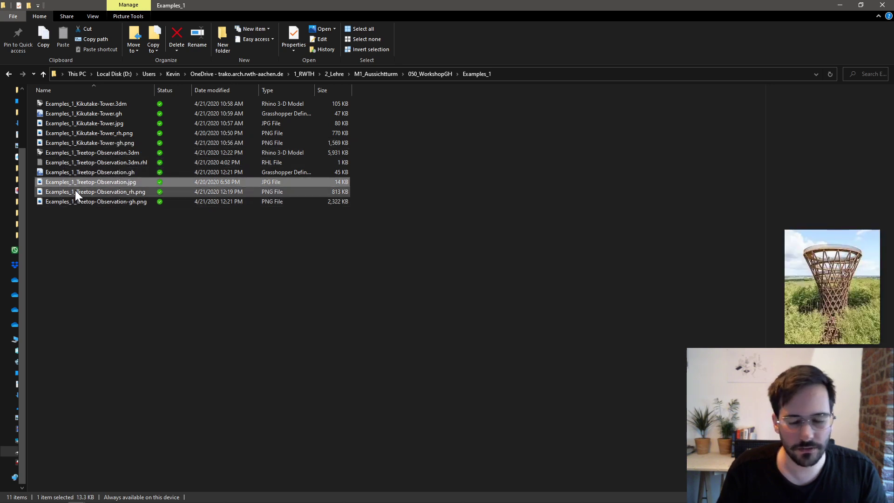
pyautogui.click(75, 191)
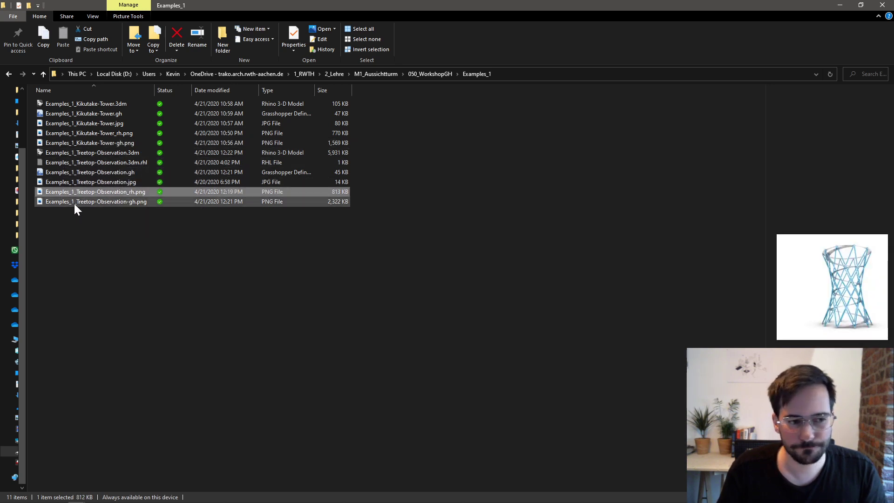
pyautogui.click(74, 202)
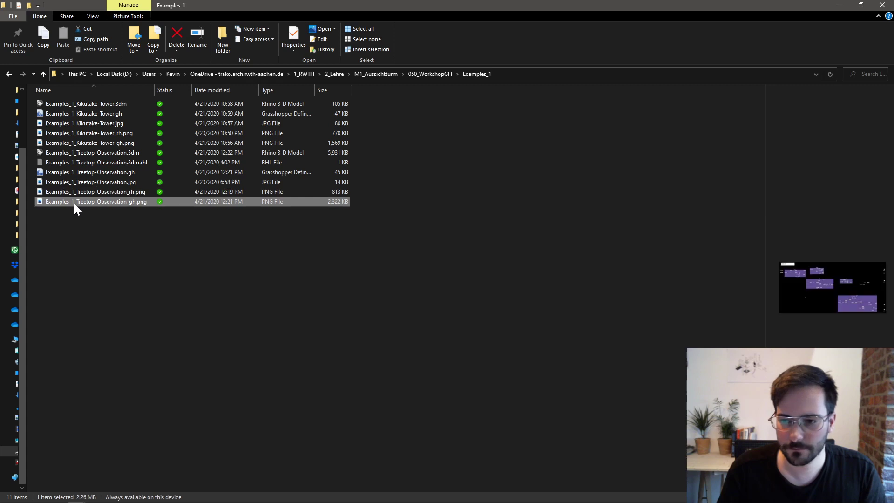
# Load the Examples_2_L-Systems definition from the Examples_2 folder onto the Grasshopper canvas.
pyautogui.click(424, 74)
pyautogui.click(89, 112)
pyautogui.doubleClick(88, 113)
pyautogui.moveTo(139, 5); pyautogui.dragTo(893, 141)
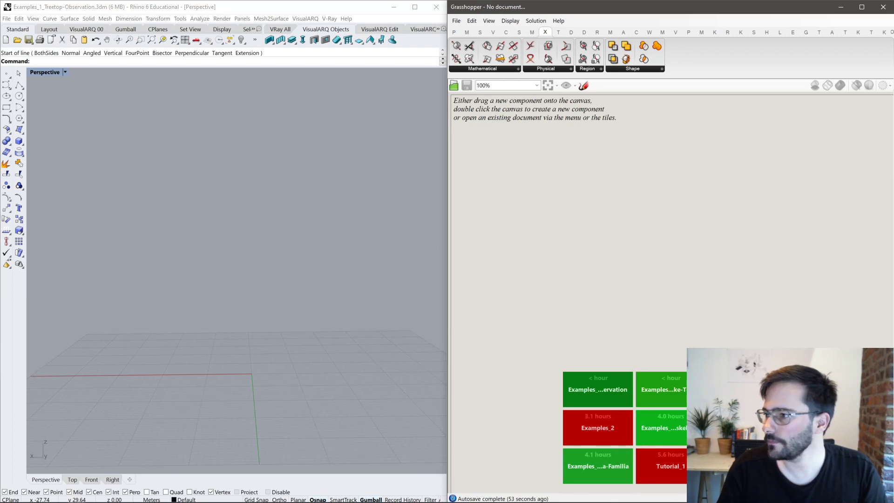
pyautogui.moveTo(893, 379); pyautogui.dragTo(597, 213)
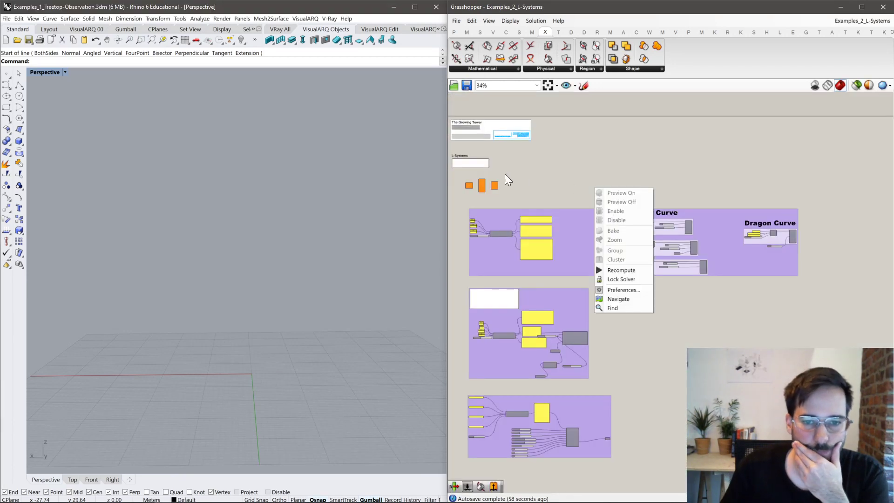
pyautogui.click(509, 158)
# Examine the row of three unconnected components beneath the L-Systems heading.
pyautogui.moveTo(500, 171); pyautogui.dragTo(575, 190, button='right')
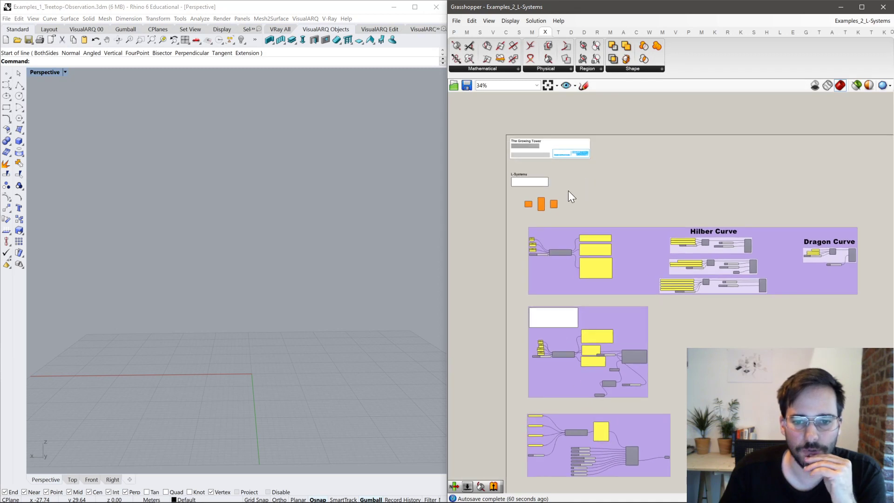
pyautogui.scroll(3, 517, 172)
pyautogui.moveTo(497, 171); pyautogui.dragTo(623, 243)
pyautogui.scroll(3, 566, 222)
pyautogui.click(638, 251)
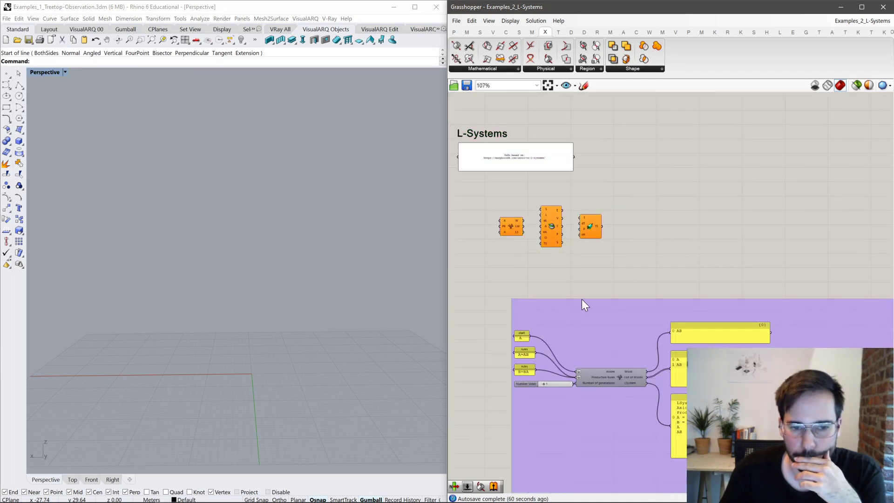
pyautogui.click(5, 40)
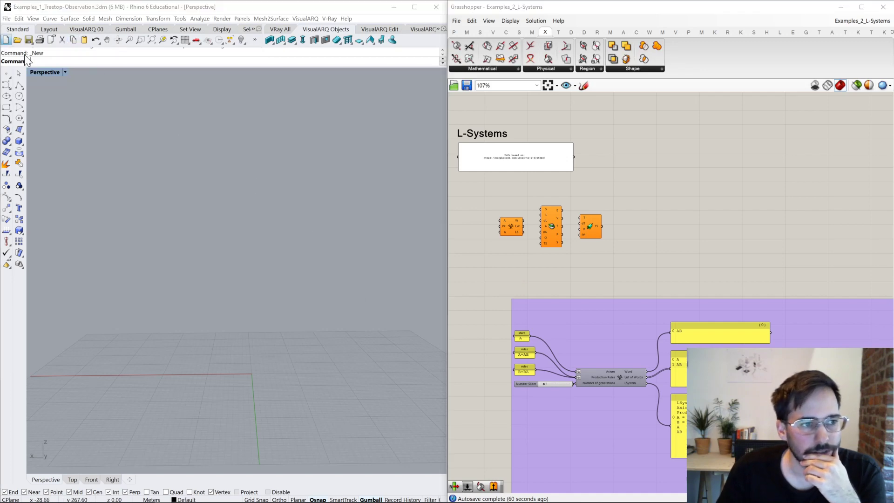
pyautogui.click(471, 291)
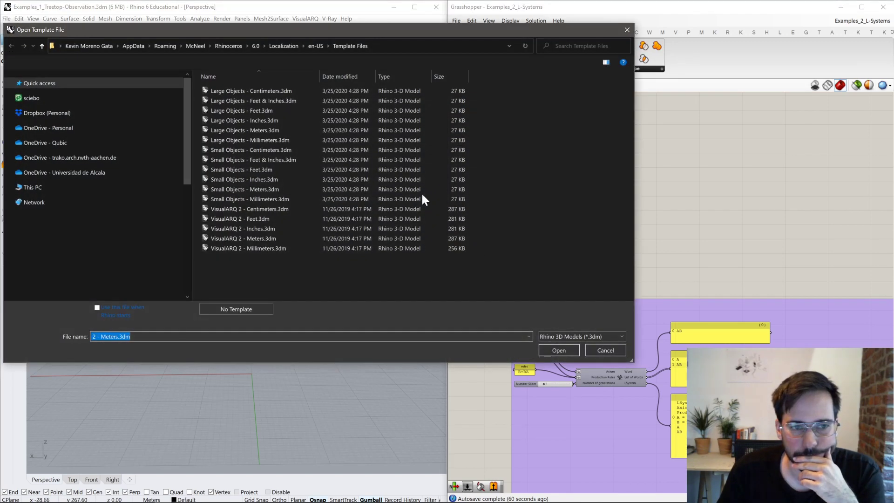
pyautogui.click(632, 30)
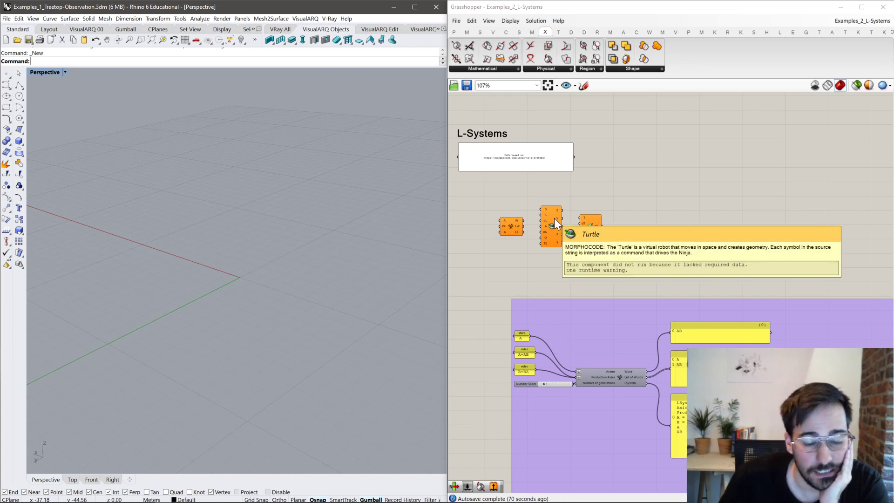
# Read the Turtle component's description and highlight all three unconnected components together.
pyautogui.moveTo(552, 220)
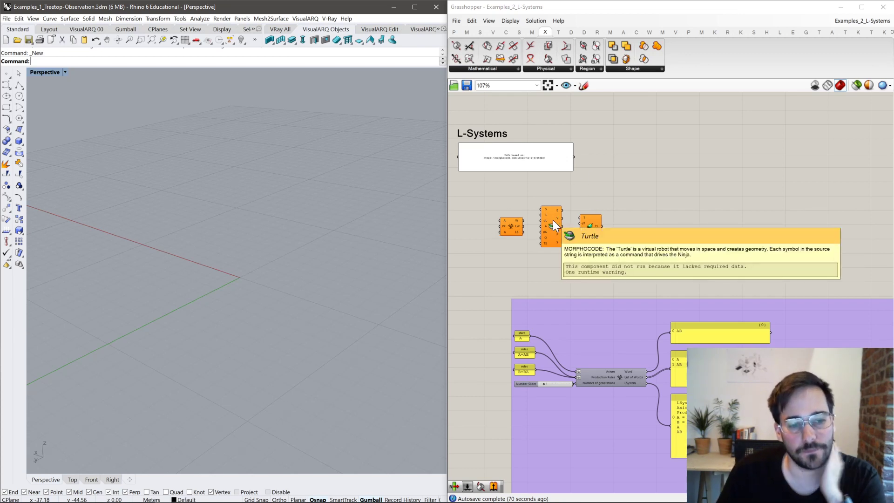
pyautogui.moveTo(558, 249); pyautogui.dragTo(572, 241, button='right')
pyautogui.moveTo(630, 196); pyautogui.dragTo(517, 249)
pyautogui.click(558, 279)
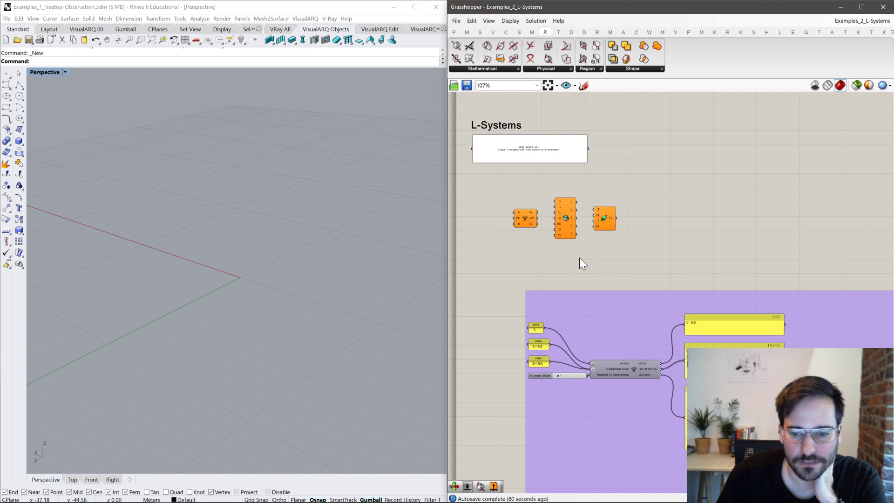
pyautogui.moveTo(532, 225)
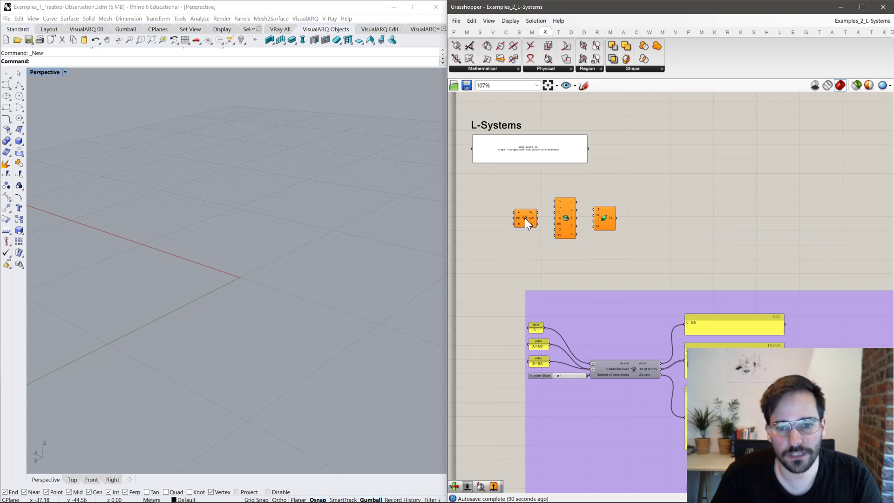
# Highlight the L-system and Turtle components in turn, and delete the third unconnected component beside Turtle.
pyautogui.click(523, 219)
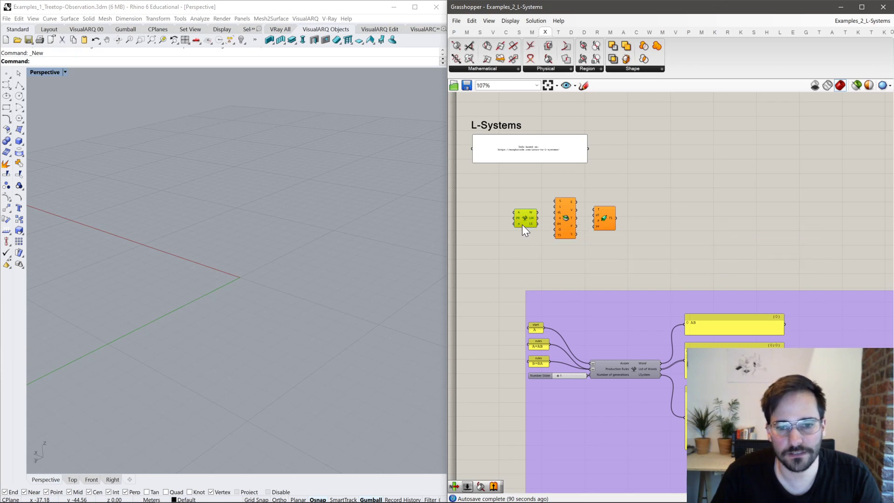
pyautogui.click(565, 219)
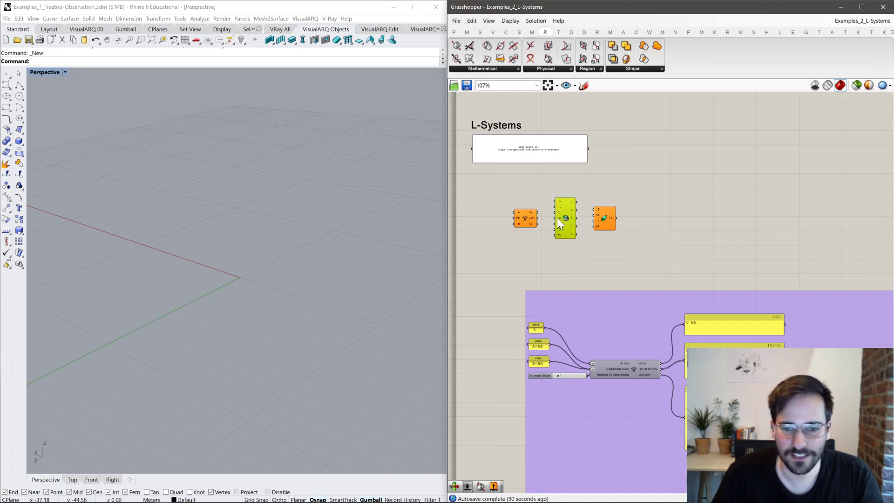
pyautogui.click(606, 223)
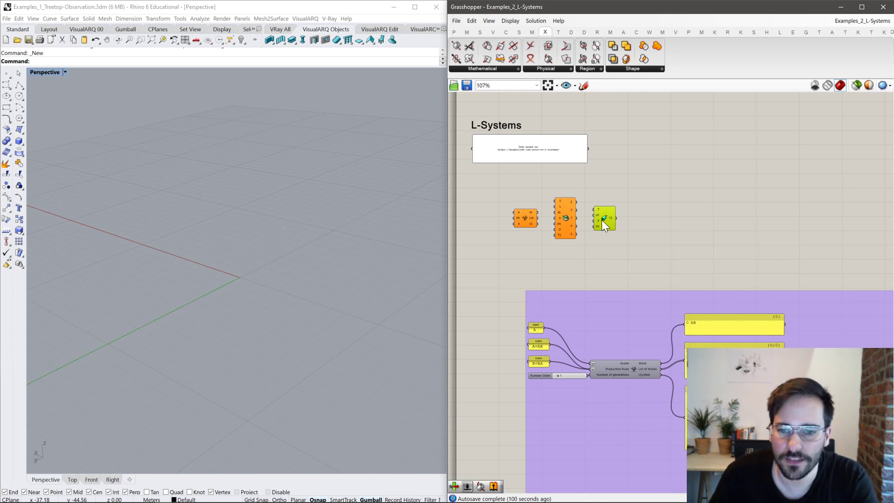
pyautogui.press('Delete')
# Examine the start panel A and the rules panels A=AB and B=BA feeding the first group's L-system component.
pyautogui.moveTo(615, 267); pyautogui.dragTo(598, 183, button='right')
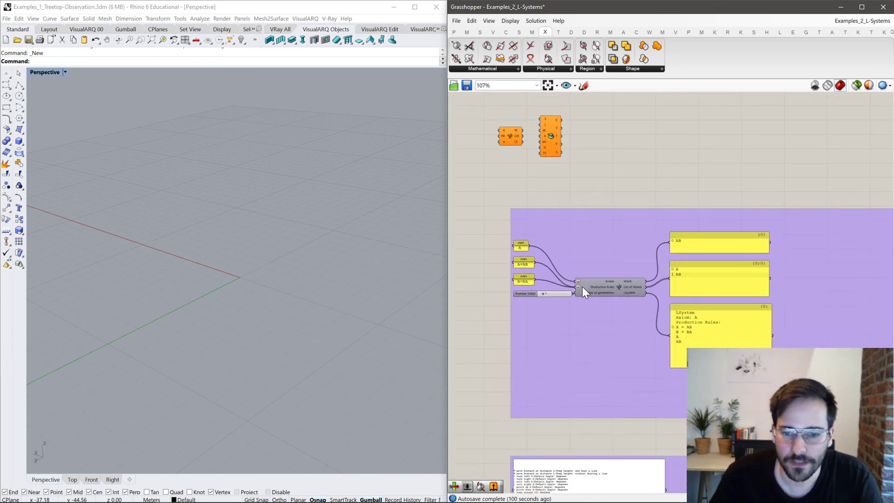
pyautogui.scroll(3, 616, 293)
pyautogui.moveTo(594, 256); pyautogui.dragTo(623, 221, button='right')
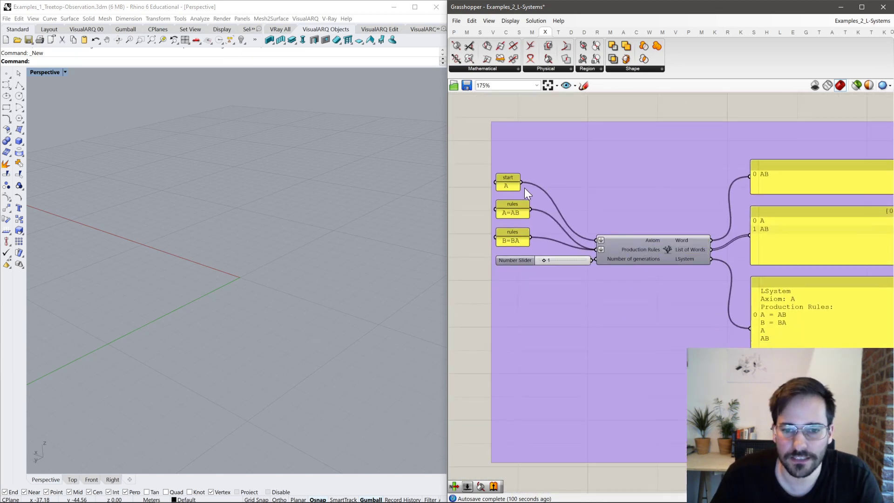
pyautogui.click(506, 186)
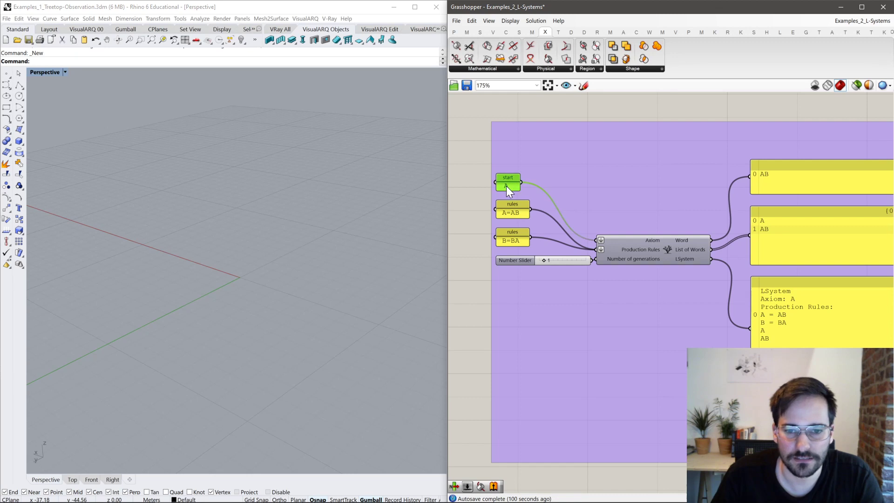
pyautogui.click(516, 214)
pyautogui.click(514, 238)
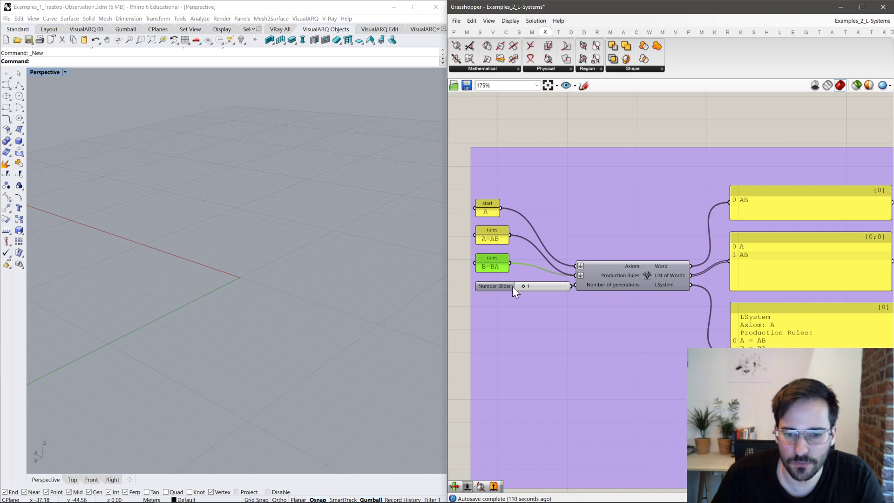
# Set the number of generations to 0 and inspect the Word, List of Words and LSystem output panels.
pyautogui.moveTo(523, 286); pyautogui.dragTo(511, 288)
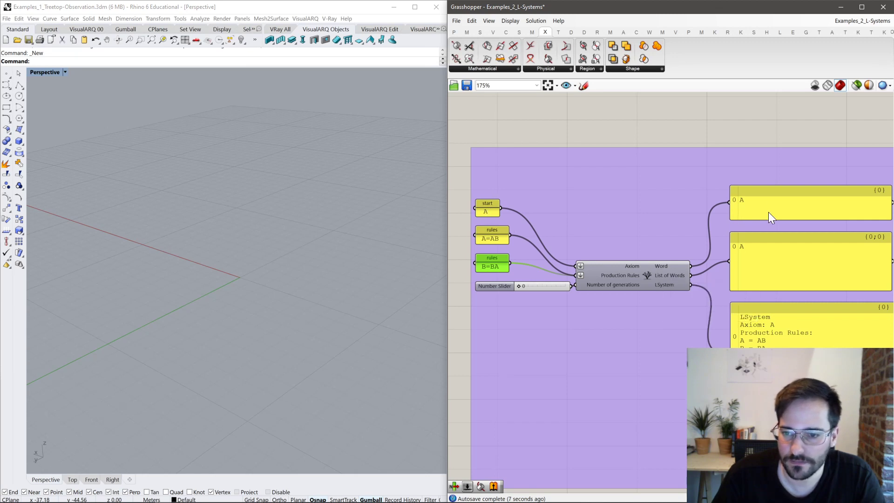
pyautogui.click(738, 200)
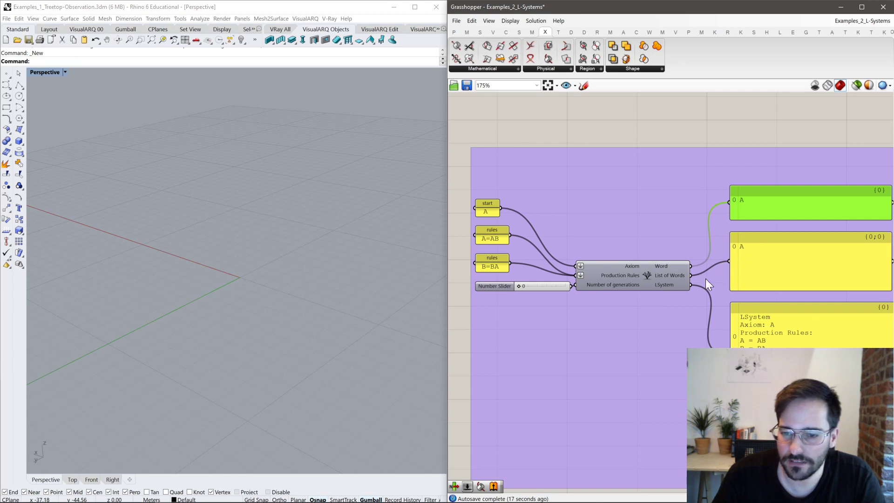
pyautogui.click(669, 278)
pyautogui.click(767, 317)
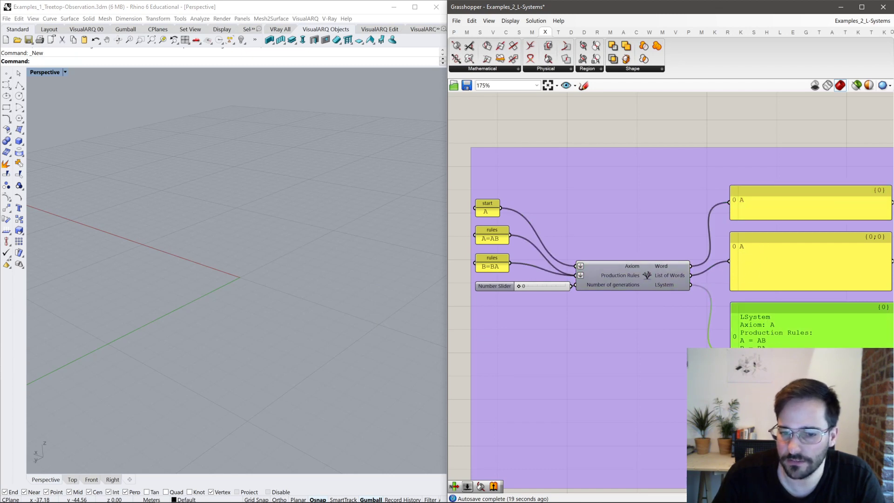
pyautogui.scroll(2, 524, 287)
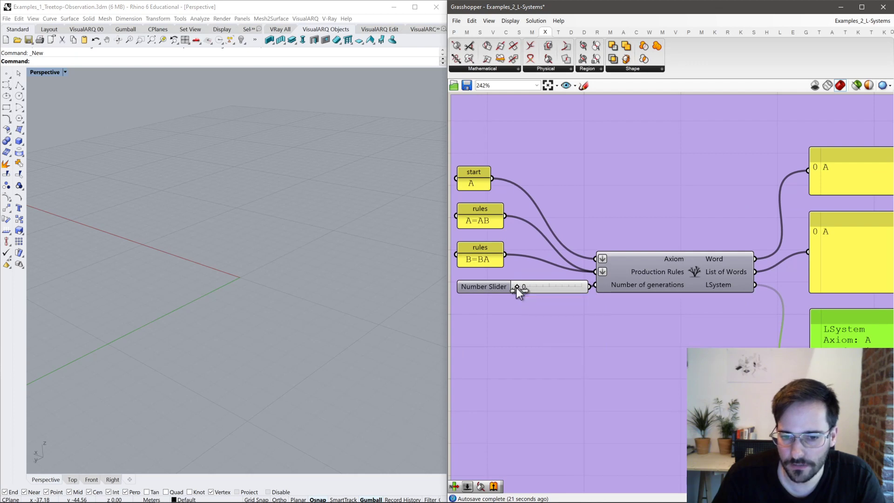
# Raise the first group's number of generations to 1, 2 and finally 4, comparing the Word and List of Words outputs.
pyautogui.moveTo(518, 287); pyautogui.dragTo(520, 286)
pyautogui.scroll(-2, 515, 289)
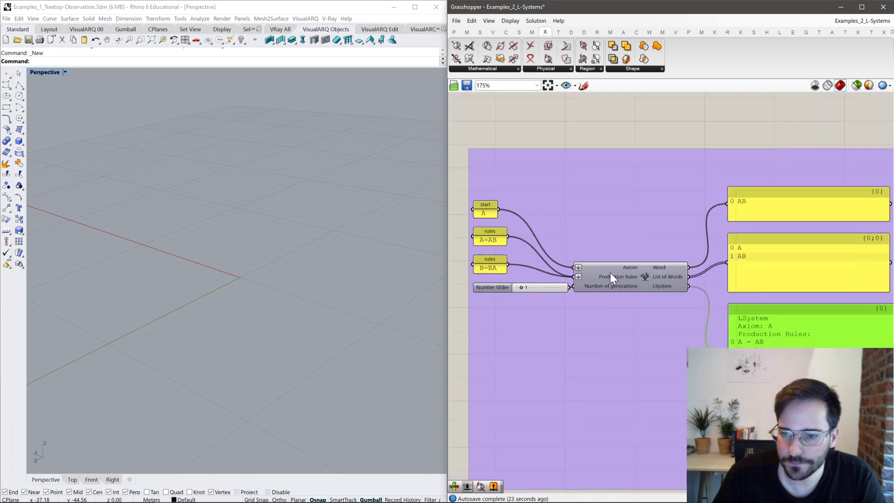
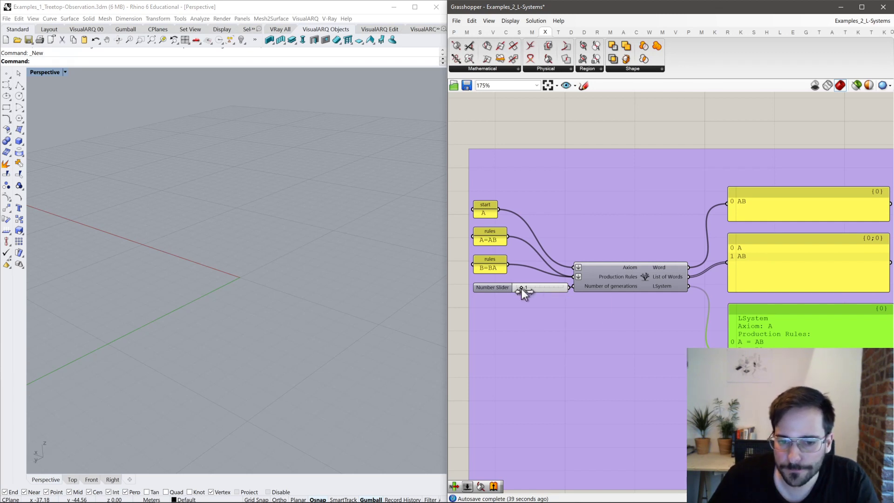
pyautogui.moveTo(522, 288); pyautogui.dragTo(525, 289)
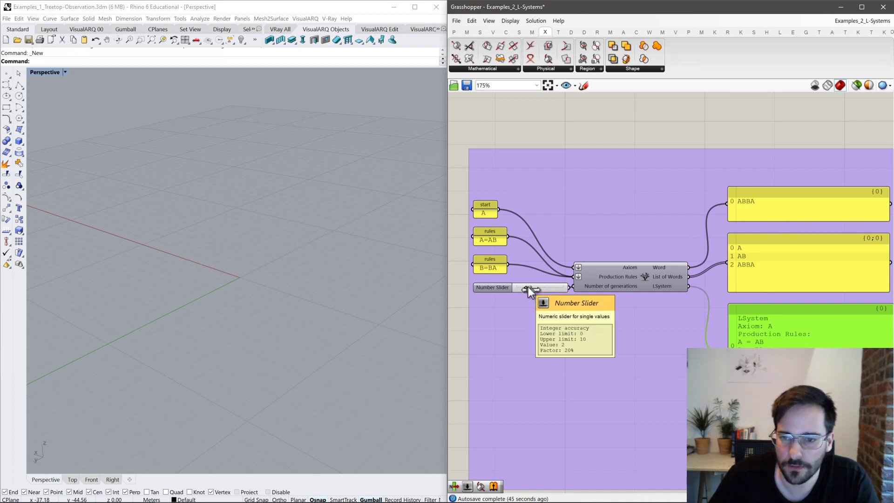
pyautogui.moveTo(527, 286)
pyautogui.mouseDown()
pyautogui.moveTo(543, 289)
pyautogui.moveTo(534, 288)
pyautogui.mouseUp()
# Look over the whole definition, including the Hilber Curve group, and read the L-Systems source info panel.
pyautogui.scroll(-5, 526, 208)
pyautogui.moveTo(696, 225); pyautogui.dragTo(660, 236, button='right')
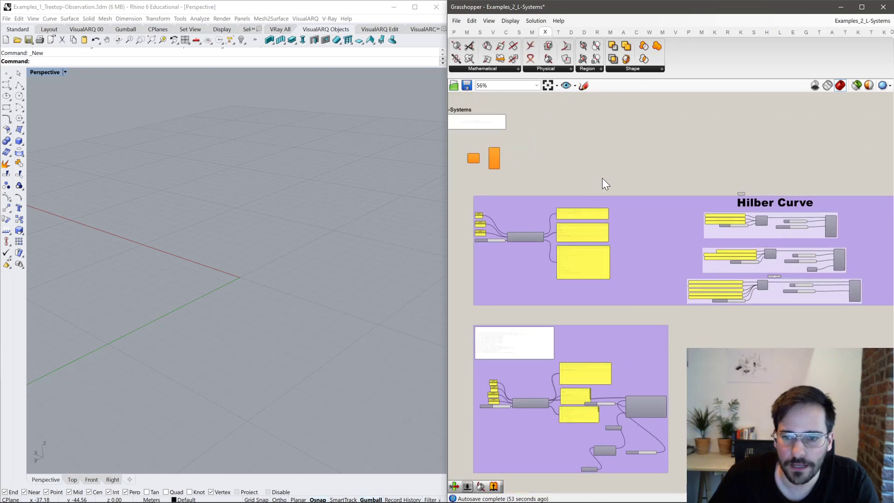
pyautogui.scroll(4, 710, 227)
pyautogui.moveTo(868, 200); pyautogui.dragTo(676, 201, button='right')
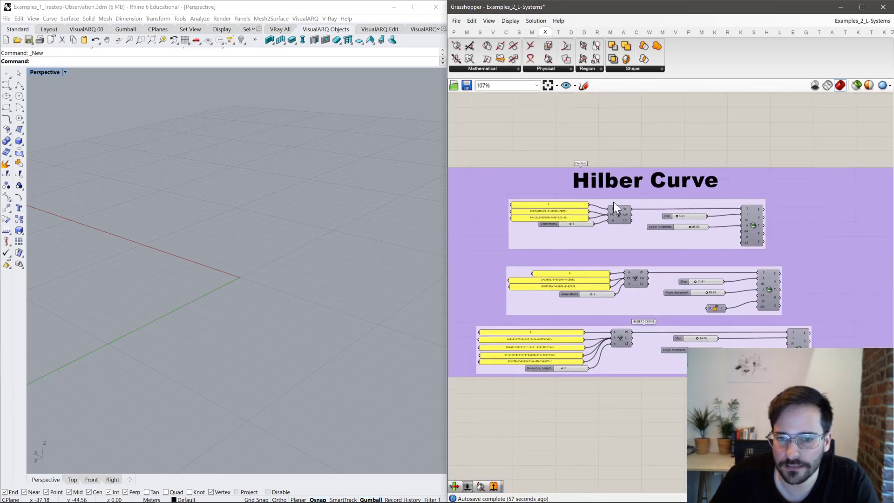
pyautogui.moveTo(531, 164); pyautogui.dragTo(586, 239, button='right')
pyautogui.scroll(2, 573, 189)
pyautogui.scroll(3, 605, 236)
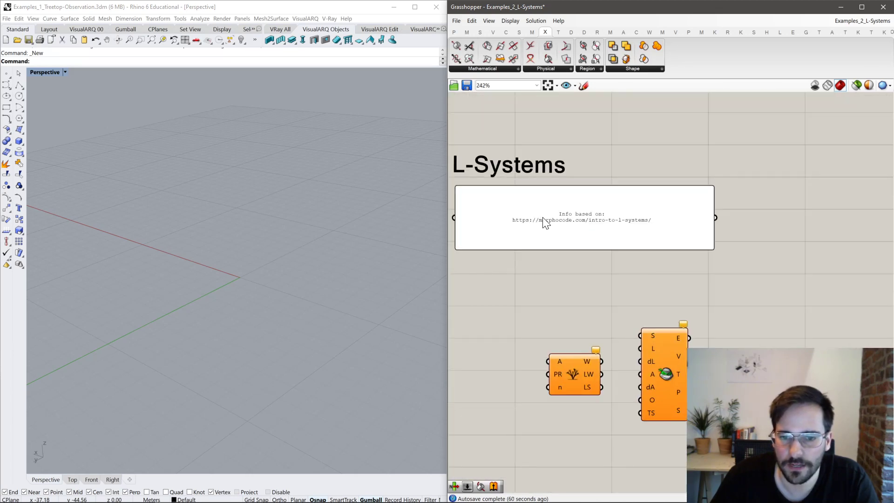
# Examine the Hilber Curve group's topmost definition, from its rule panels and sliders to its Turtle component.
pyautogui.scroll(-3, 481, 214)
pyautogui.moveTo(718, 273); pyautogui.dragTo(544, 201, button='right')
pyautogui.scroll(-1, 545, 202)
pyautogui.moveTo(613, 219); pyautogui.dragTo(735, 203, button='right')
pyautogui.click(780, 236)
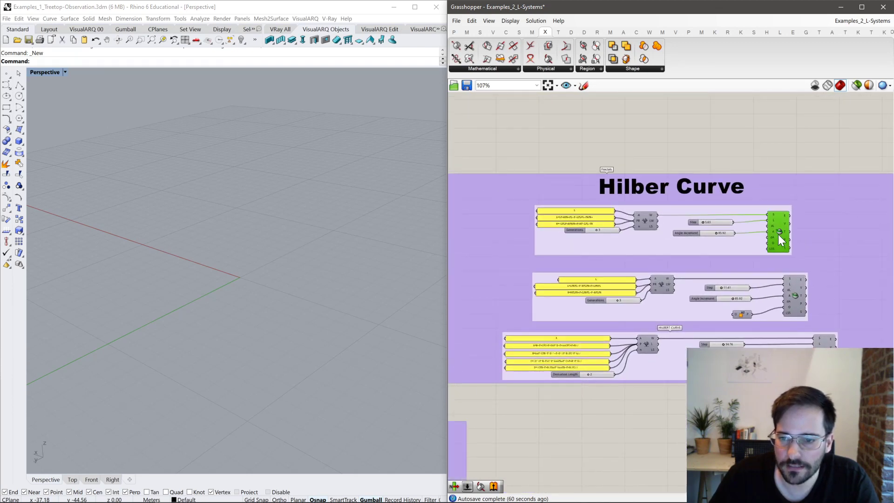
pyautogui.scroll(1, 555, 216)
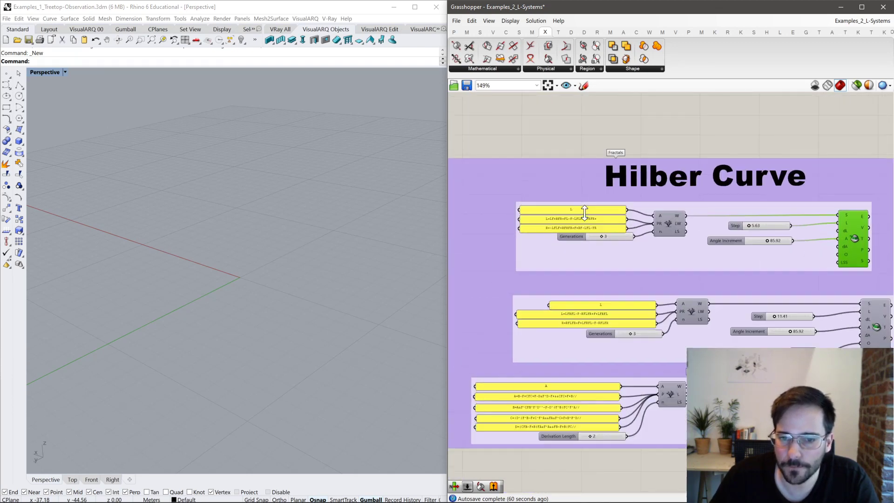
pyautogui.scroll(-2, 628, 210)
pyautogui.moveTo(627, 210); pyautogui.dragTo(759, 209, button='right')
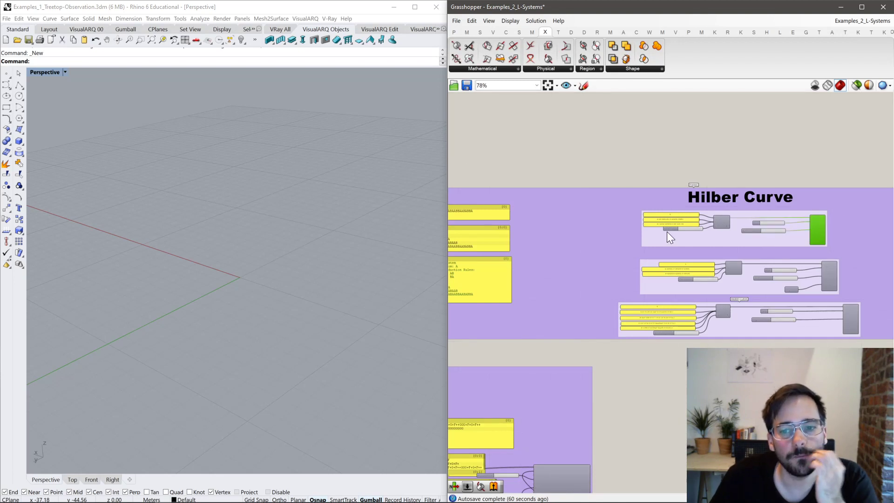
pyautogui.moveTo(620, 222); pyautogui.dragTo(677, 209, button='right')
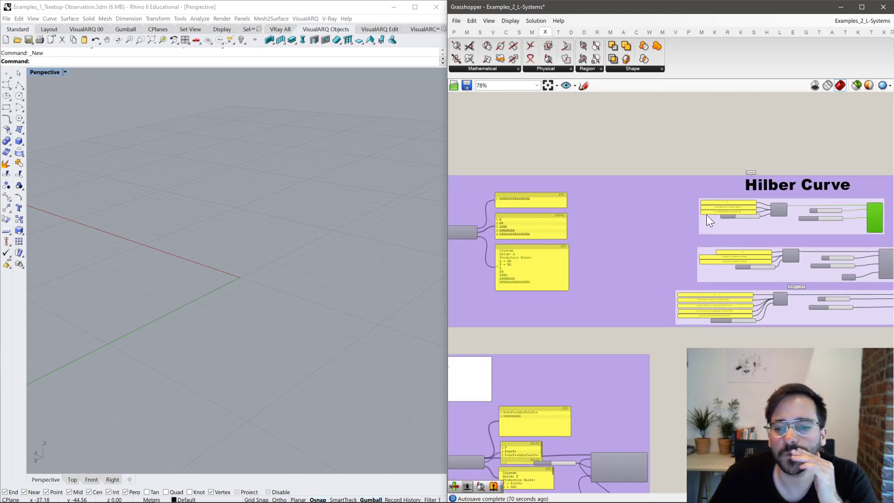
# Review the first group's three output panels at four generations and locate the symbol legend of the group below.
pyautogui.moveTo(499, 197); pyautogui.dragTo(599, 203, button='right')
pyautogui.scroll(2, 632, 205)
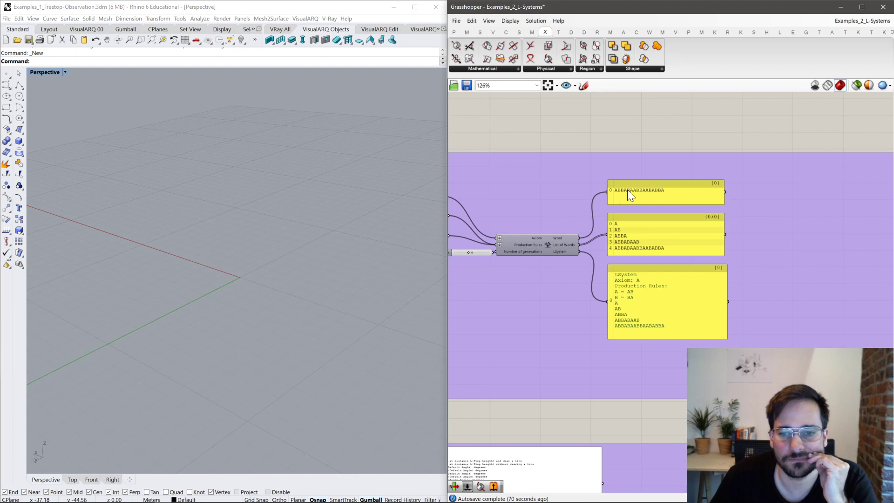
pyautogui.moveTo(620, 193); pyautogui.dragTo(683, 180, button='right')
pyautogui.scroll(-4, 652, 242)
pyautogui.scroll(3, 605, 345)
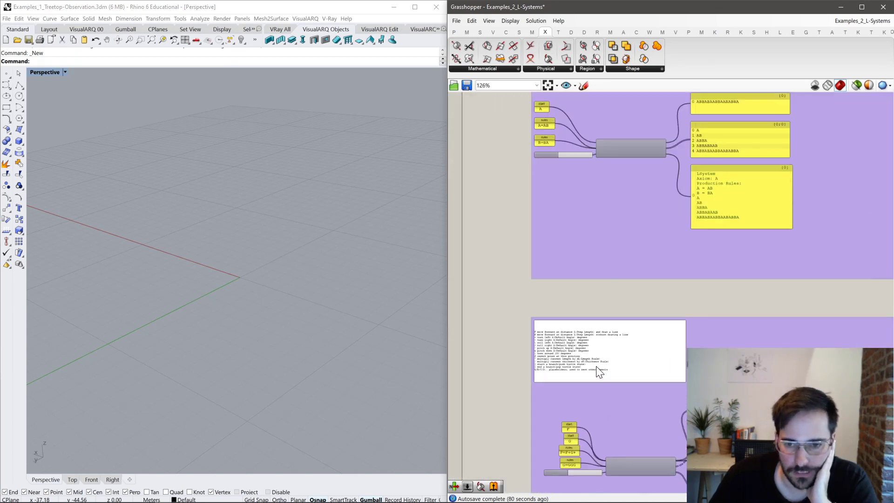
pyautogui.scroll(1, 599, 372)
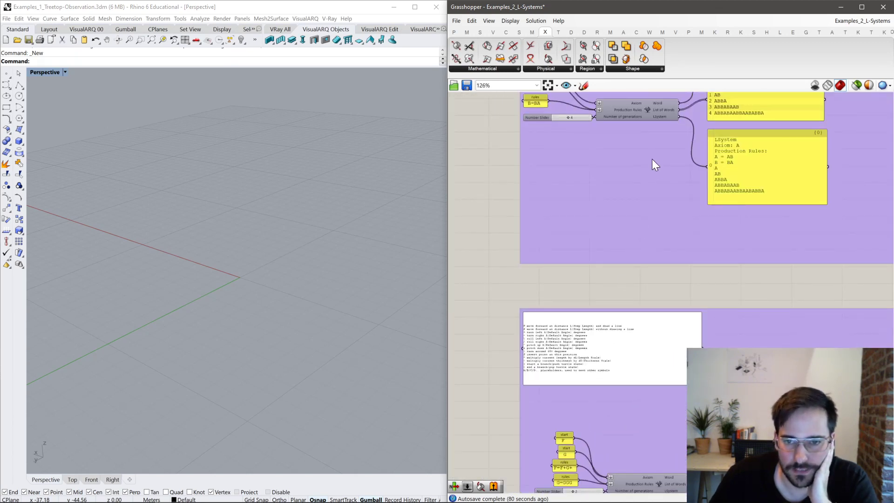
# Read the description of the unconnected Turtle component beside the L-system component.
pyautogui.scroll(-3, 643, 236)
pyautogui.moveTo(598, 267); pyautogui.dragTo(693, 247, button='right')
pyautogui.scroll(7, 573, 190)
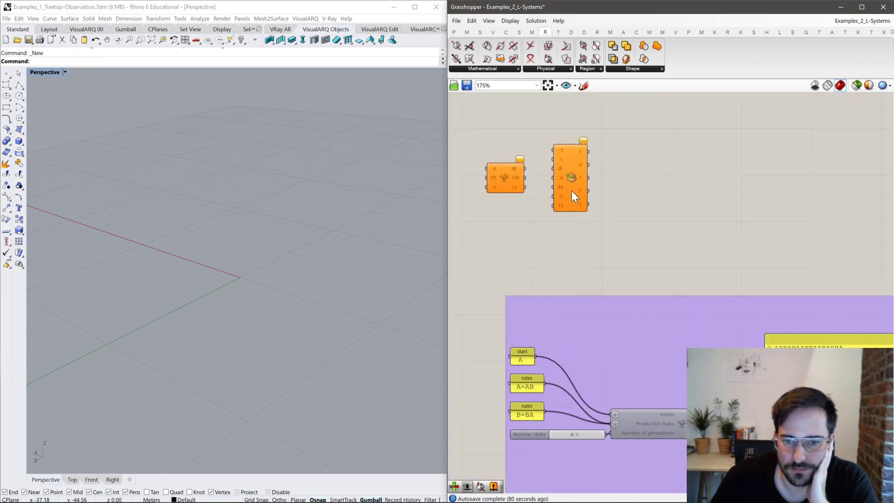
pyautogui.moveTo(576, 172)
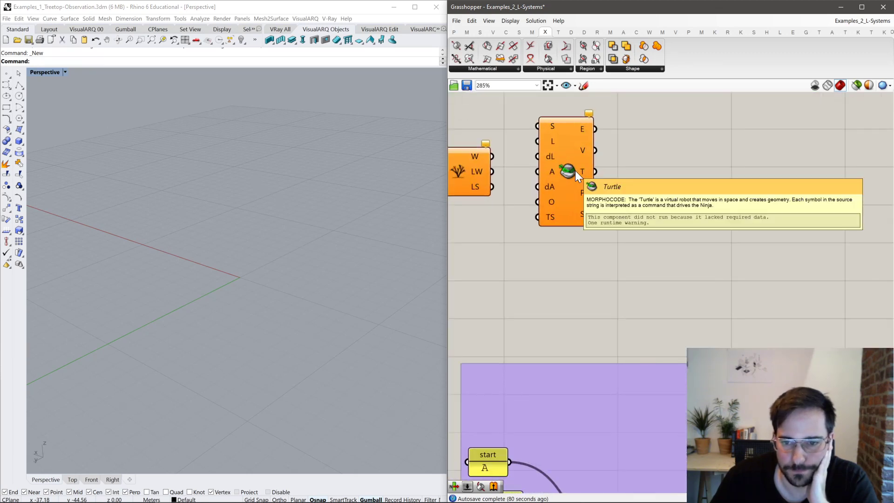
pyautogui.scroll(-6, 575, 171)
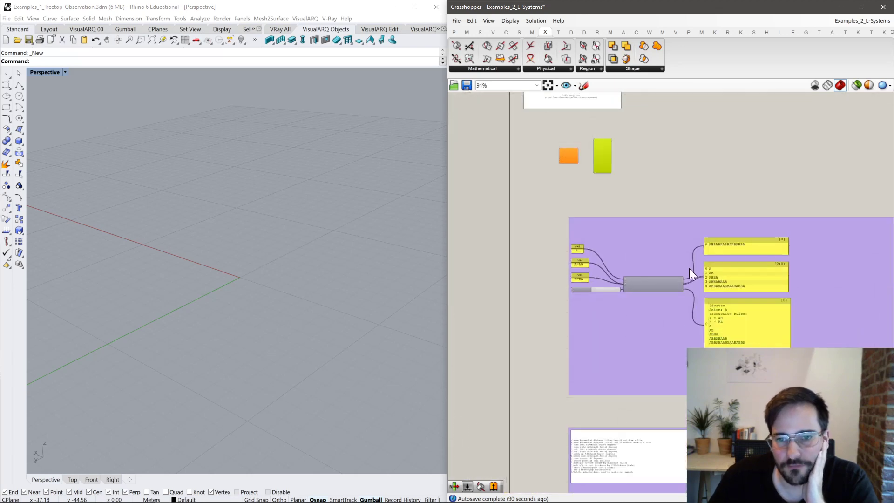
# Read the panel listing the turtle symbols for moving, turning, rolling, pitching, scaling and branching.
pyautogui.moveTo(678, 255); pyautogui.dragTo(655, 155, button='right')
pyautogui.scroll(6, 495, 351)
pyautogui.scroll(3, 523, 307)
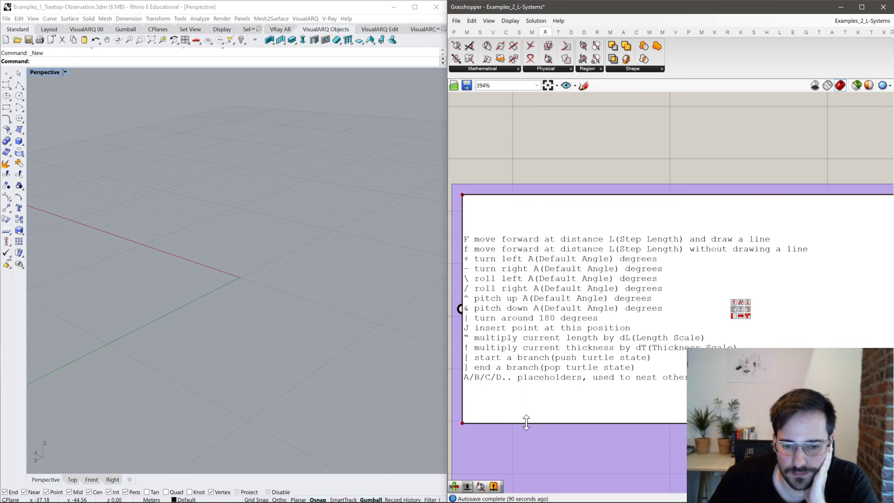
pyautogui.moveTo(504, 318); pyautogui.dragTo(522, 315, button='right')
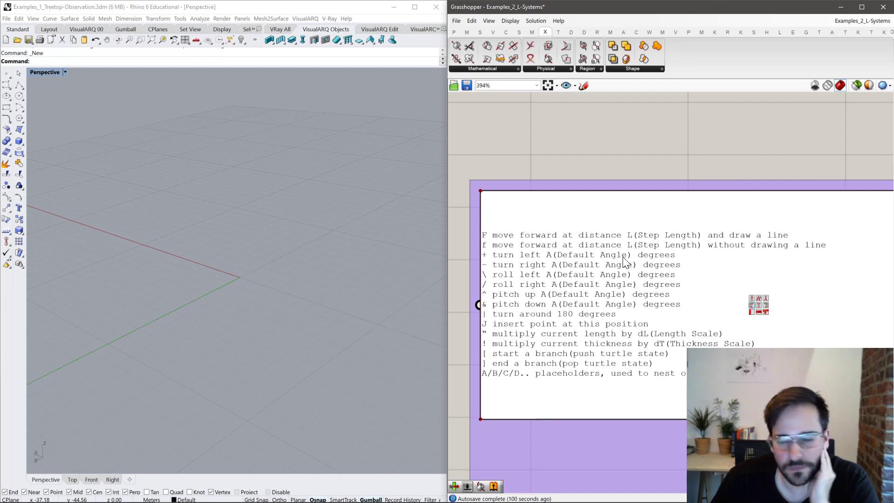
pyautogui.scroll(-7, 585, 290)
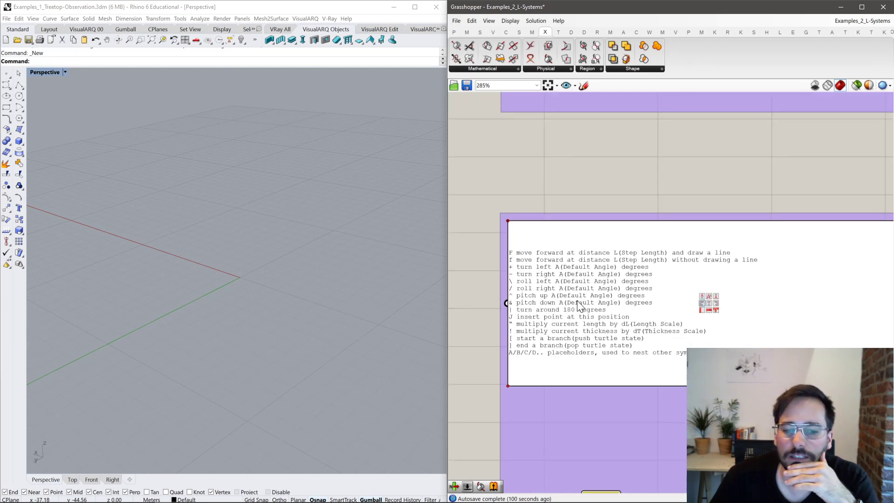
pyautogui.scroll(-1, 607, 284)
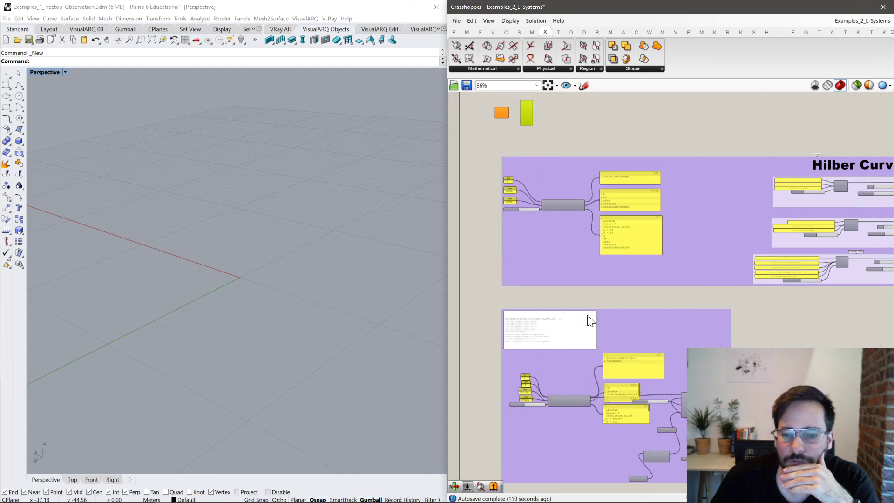
# Inspect the axiom L and the two rule panels feeding the L-system component of the topmost Hilber Curve definition.
pyautogui.scroll(6, 610, 302)
pyautogui.moveTo(541, 268); pyautogui.dragTo(670, 139, button='right')
pyautogui.scroll(5, 582, 177)
pyautogui.moveTo(581, 177); pyautogui.dragTo(576, 259, button='right')
pyautogui.click(673, 270)
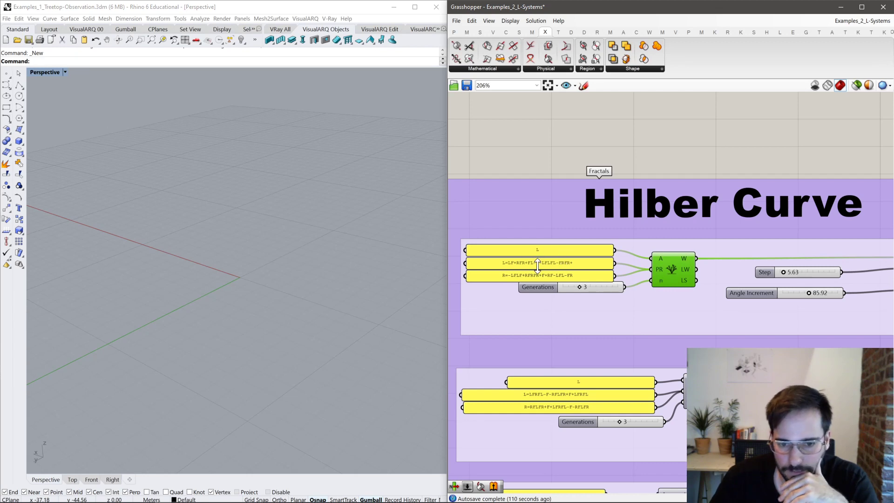
pyautogui.scroll(3, 533, 261)
pyautogui.scroll(-5, 569, 274)
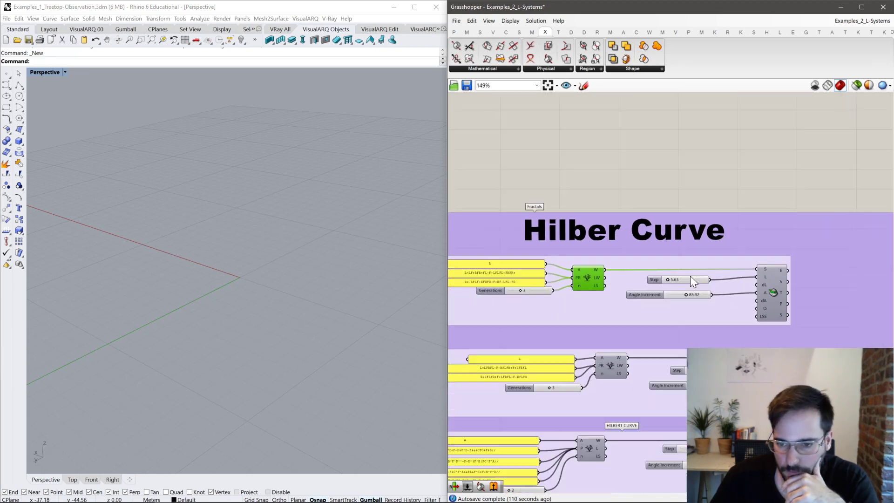
# Turn on the geometry preview of the Turtle component in the topmost Hilber Curve definition.
pyautogui.click(776, 293)
pyautogui.middleClick(775, 292)
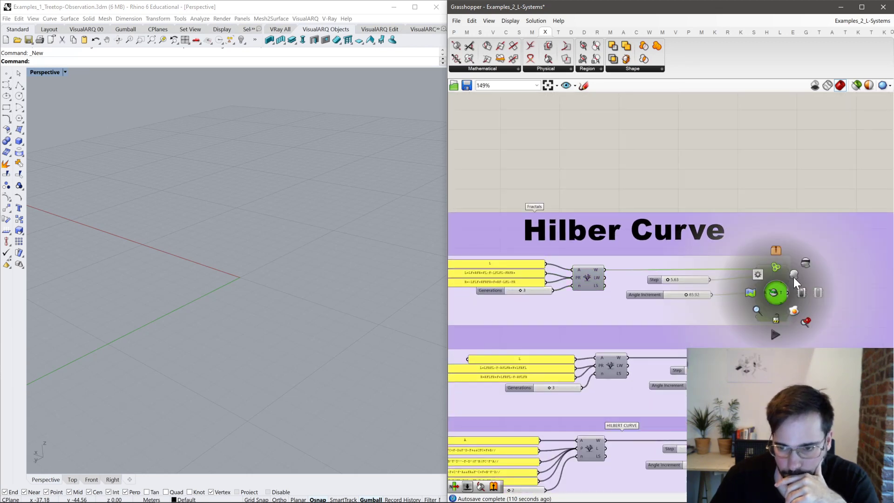
pyautogui.click(794, 275)
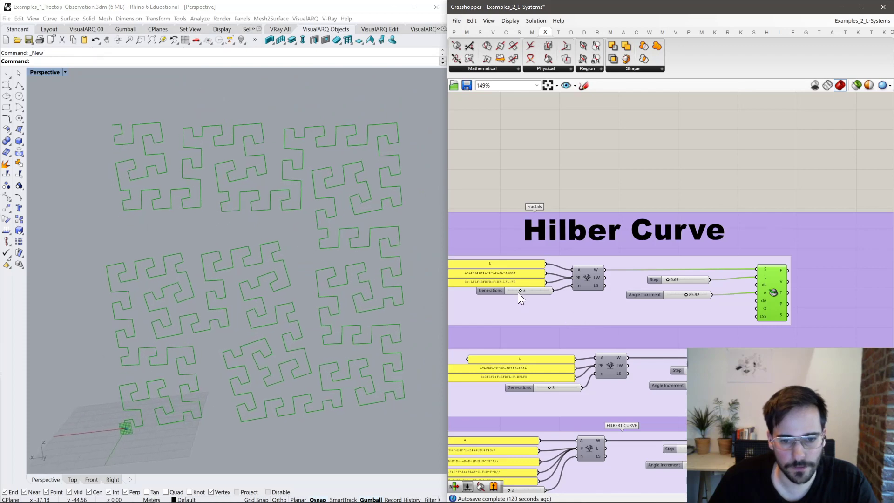
# Set the topmost Hilber Curve definition's Generations to 4 and its Step to 6.84.
pyautogui.moveTo(518, 292); pyautogui.dragTo(524, 293)
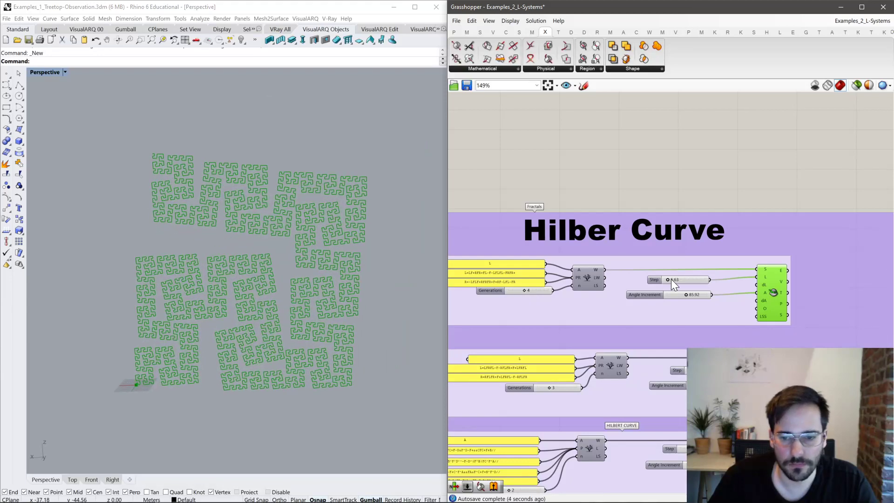
pyautogui.moveTo(664, 280); pyautogui.dragTo(670, 282)
pyautogui.scroll(3, 541, 275)
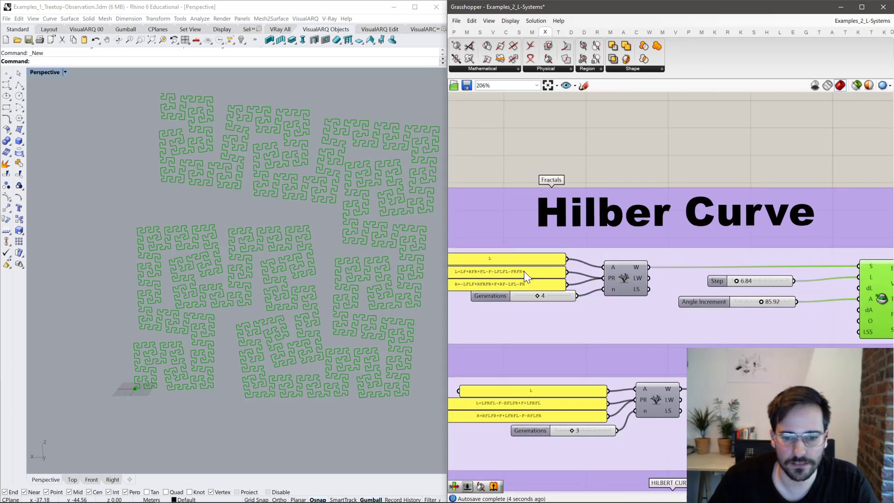
# Set the topmost definition's Angle Increment first to 89.42 and finally to 75.43 to vary the curve.
pyautogui.moveTo(733, 302); pyautogui.dragTo(668, 302, button='right')
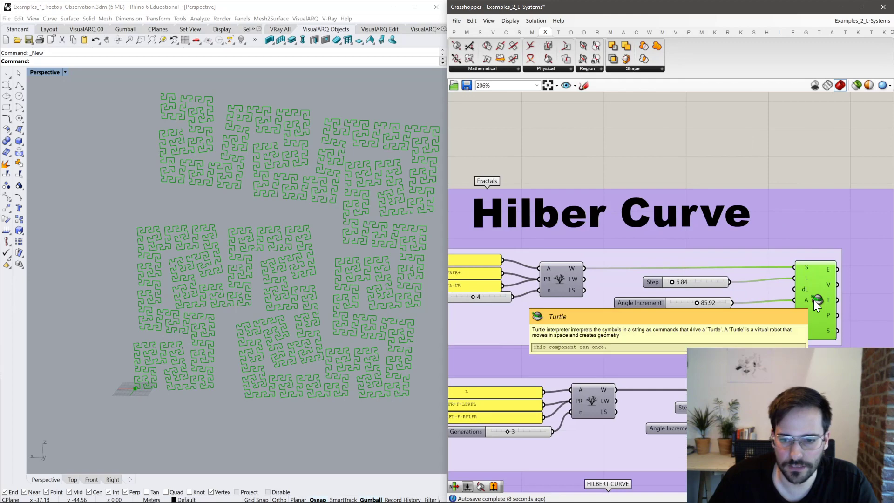
pyautogui.moveTo(697, 303); pyautogui.dragTo(696, 306)
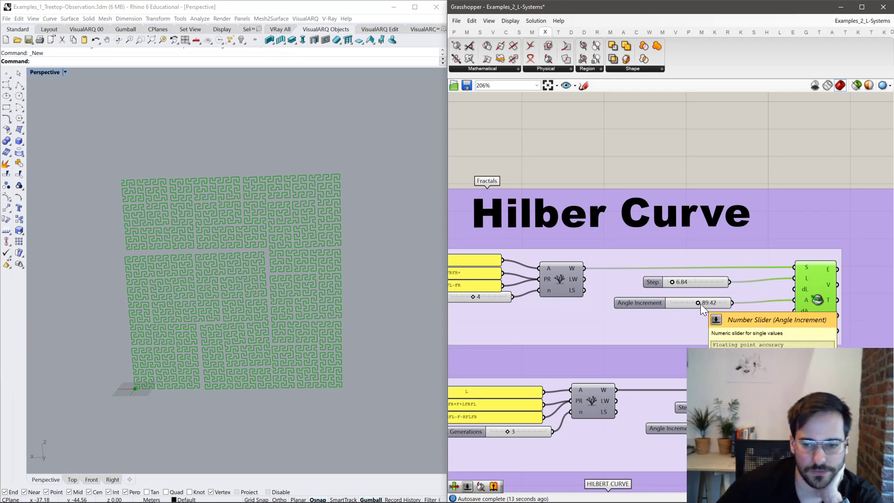
pyautogui.moveTo(697, 304); pyautogui.dragTo(696, 302)
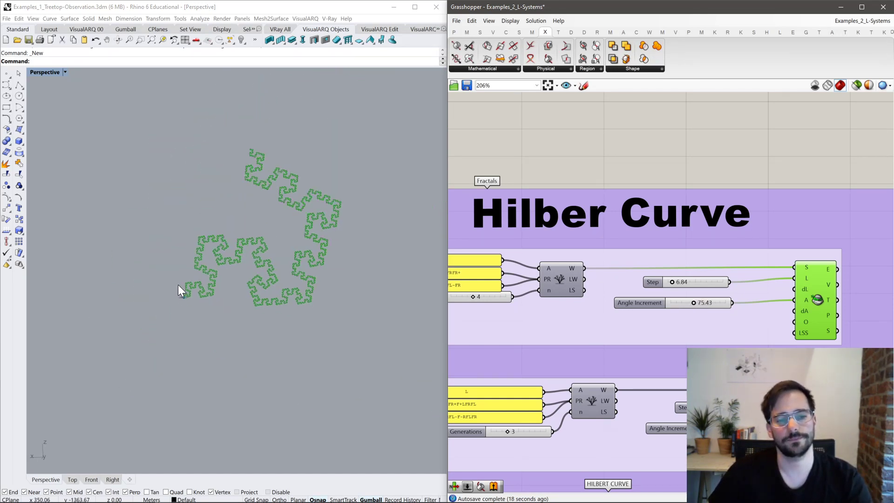
# Hide the preview of the topmost definition's Turtle and show that of the second Hilber Curve definition's Turtle.
pyautogui.middleClick(815, 281)
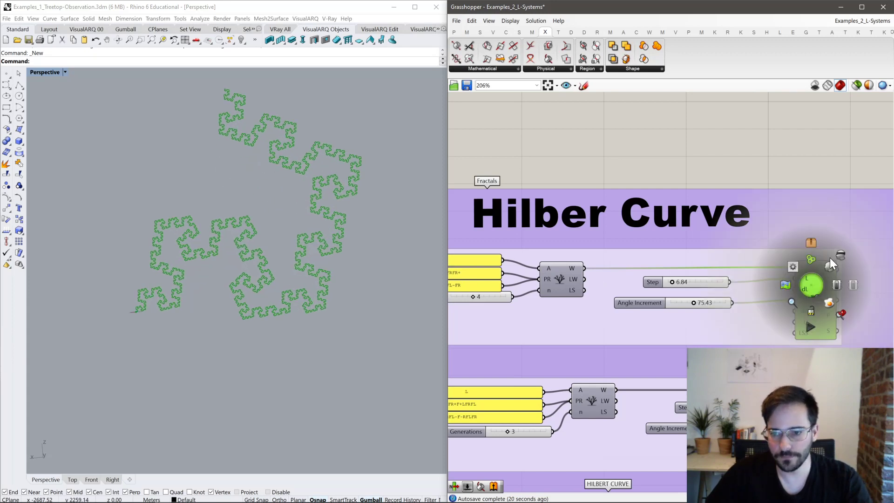
pyautogui.click(843, 256)
pyautogui.moveTo(843, 256); pyautogui.dragTo(839, 179, button='right')
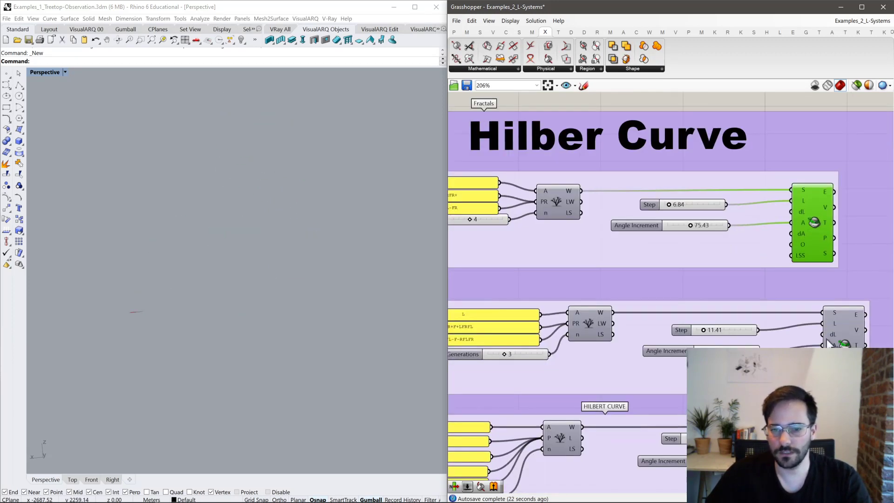
pyautogui.click(846, 336)
pyautogui.middleClick(845, 337)
pyautogui.click(861, 319)
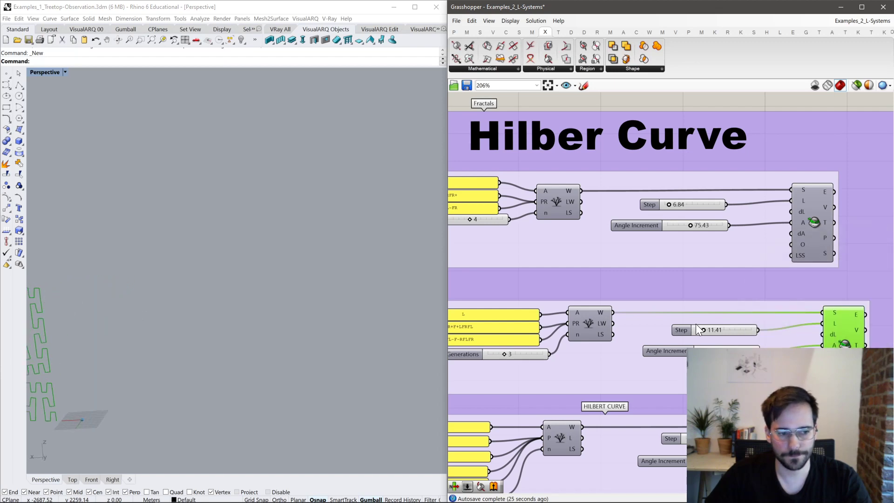
# Move the second Hilber Curve definition's Angle Increment slider component slightly farther from its Turtle.
pyautogui.moveTo(488, 296); pyautogui.dragTo(567, 297, button='right')
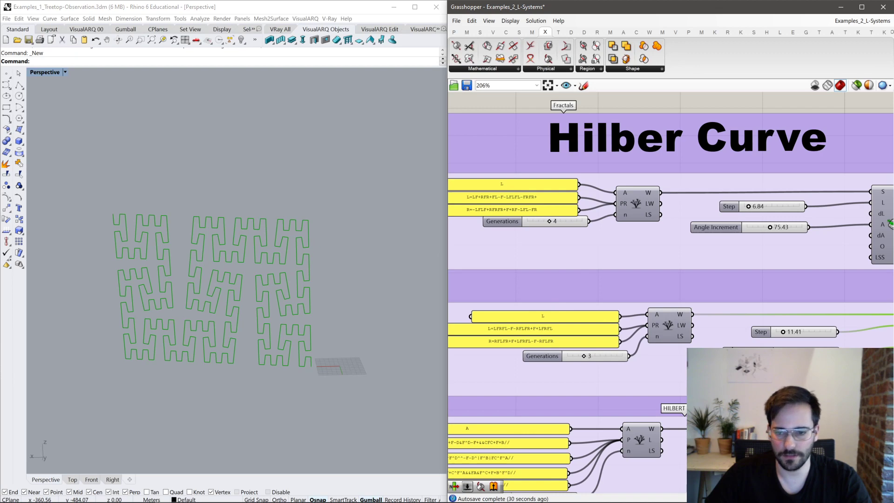
pyautogui.moveTo(790, 346); pyautogui.dragTo(721, 349, button='right')
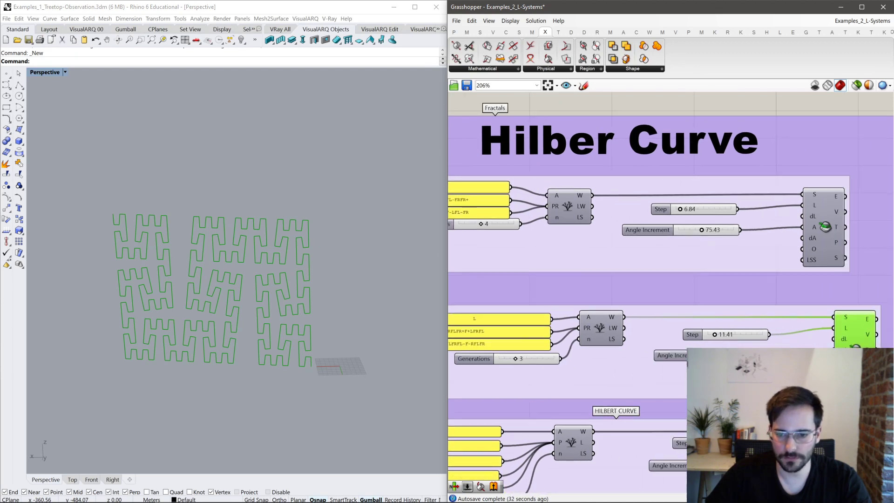
pyautogui.moveTo(670, 355); pyautogui.dragTo(660, 357)
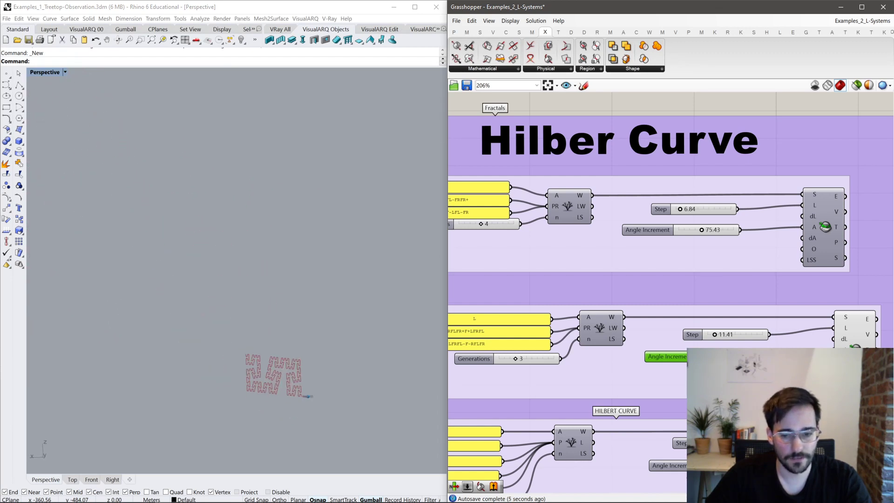
# Hide the preview of the second Hilber Curve definition's Turtle and show that of the three-dimensional HILBERT CURVE definition's Turtle.
pyautogui.click(866, 328)
pyautogui.middleClick(867, 332)
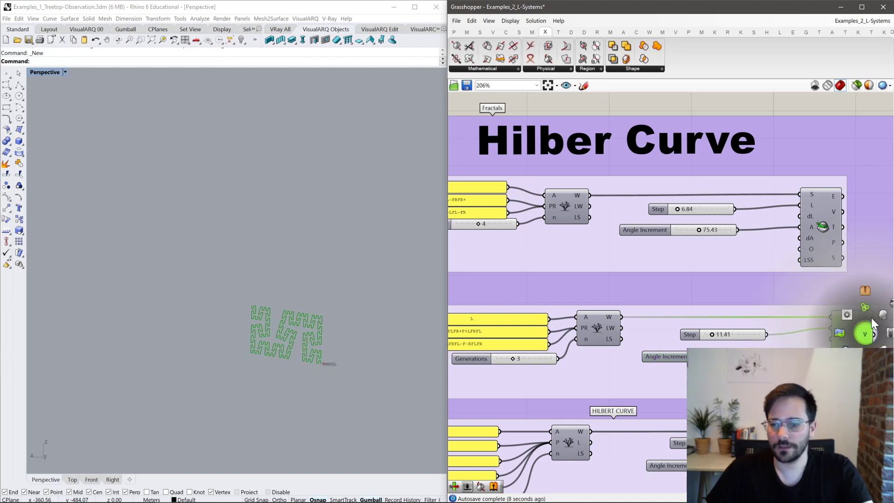
pyautogui.click(891, 307)
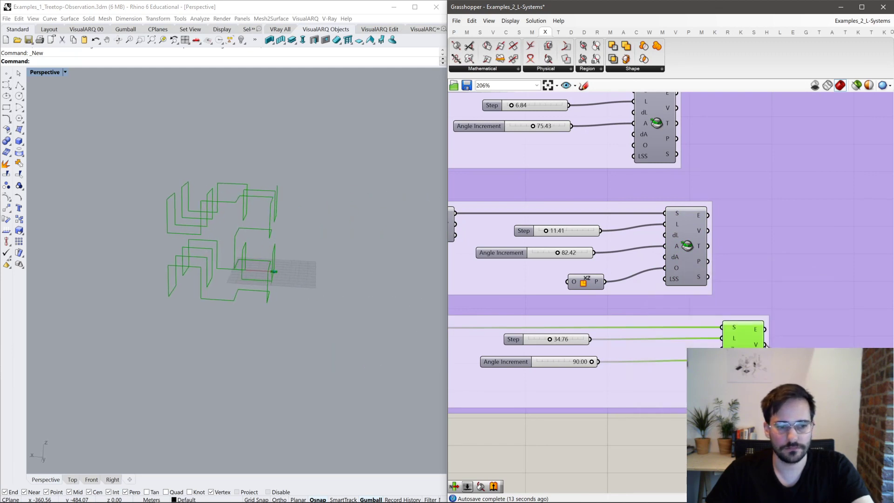
pyautogui.moveTo(466, 341); pyautogui.dragTo(566, 338, button='right')
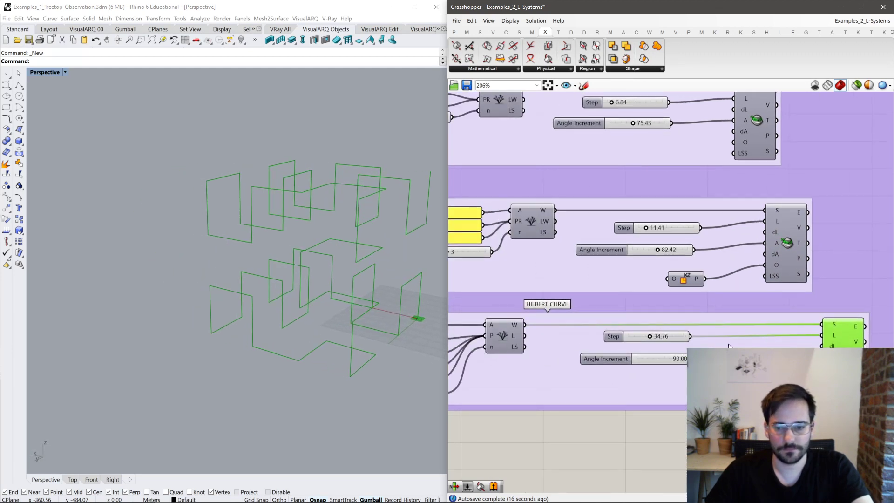
pyautogui.moveTo(695, 346); pyautogui.dragTo(673, 356, button='right')
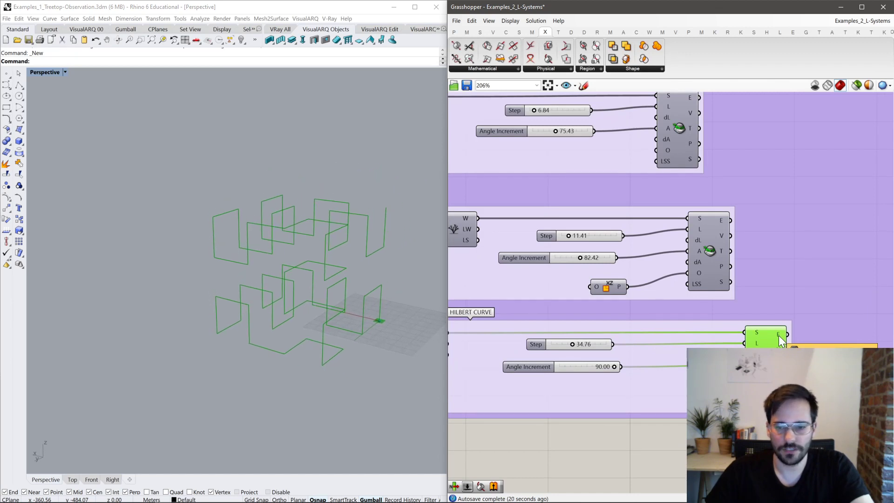
pyautogui.click(812, 373)
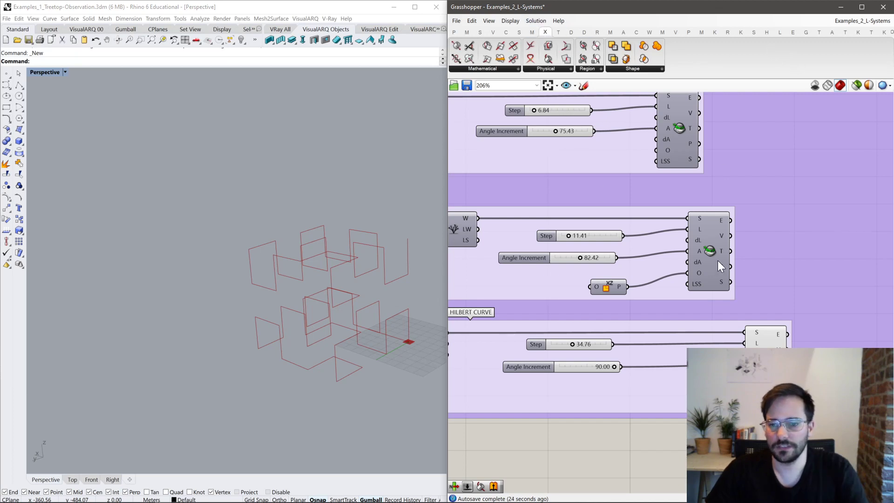
pyautogui.keyDown('ctrl'); pyautogui.keyDown('alt'); pyautogui.click(765, 366); pyautogui.keyUp('alt'); pyautogui.keyUp('ctrl')
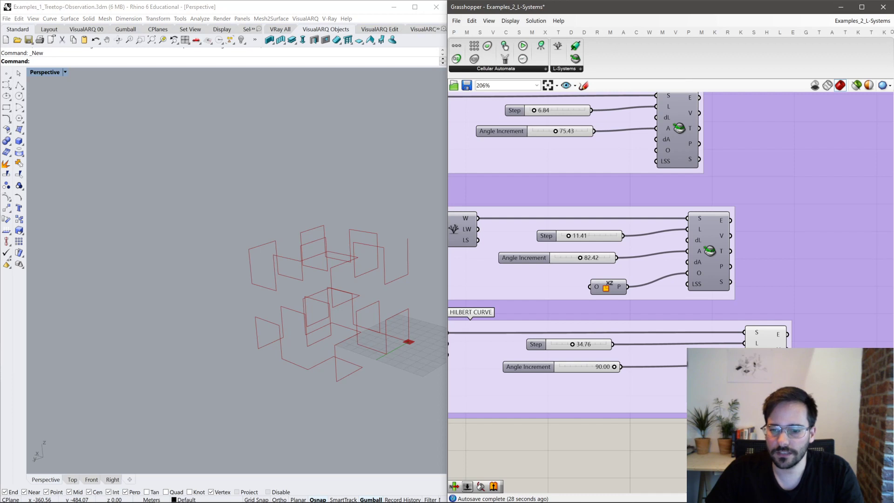
pyautogui.moveTo(797, 425); pyautogui.dragTo(726, 422, button='right')
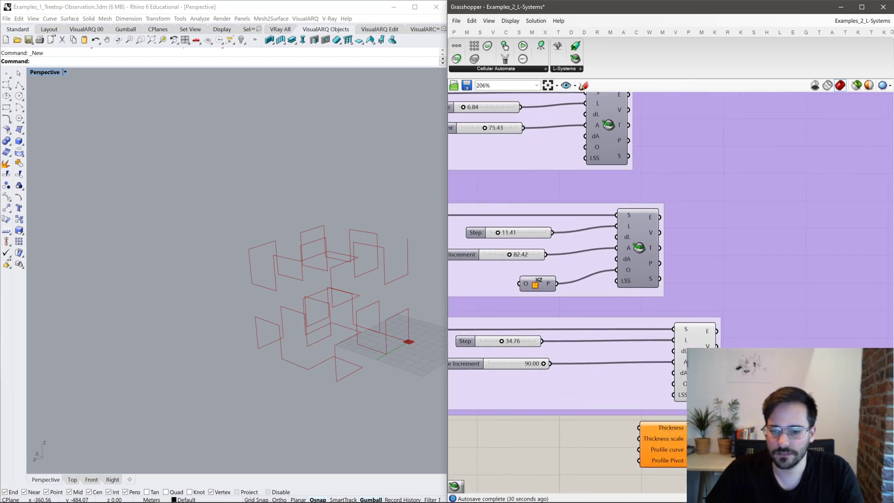
pyautogui.moveTo(725, 421); pyautogui.dragTo(668, 419)
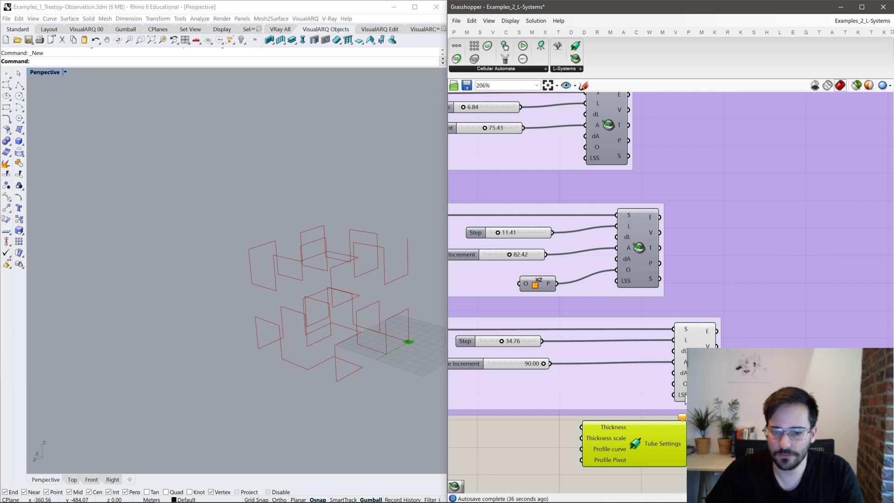
pyautogui.scroll(-2, 621, 385)
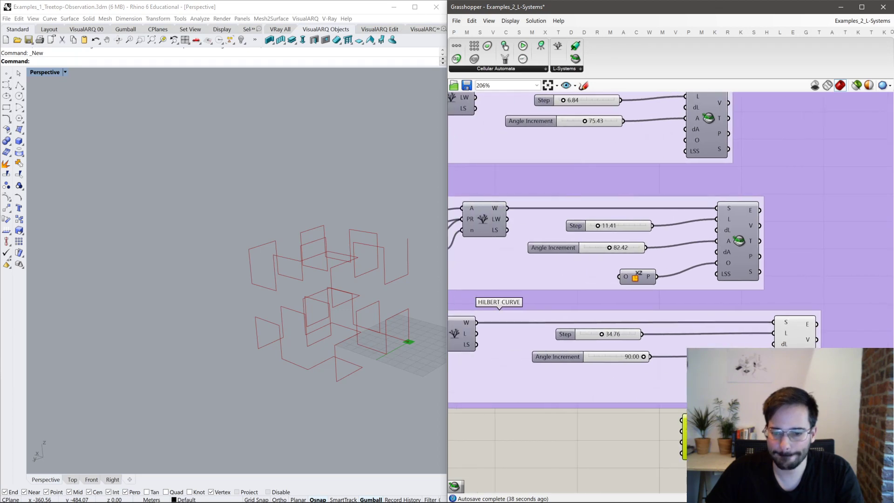
pyautogui.moveTo(622, 385); pyautogui.dragTo(626, 436, button='right')
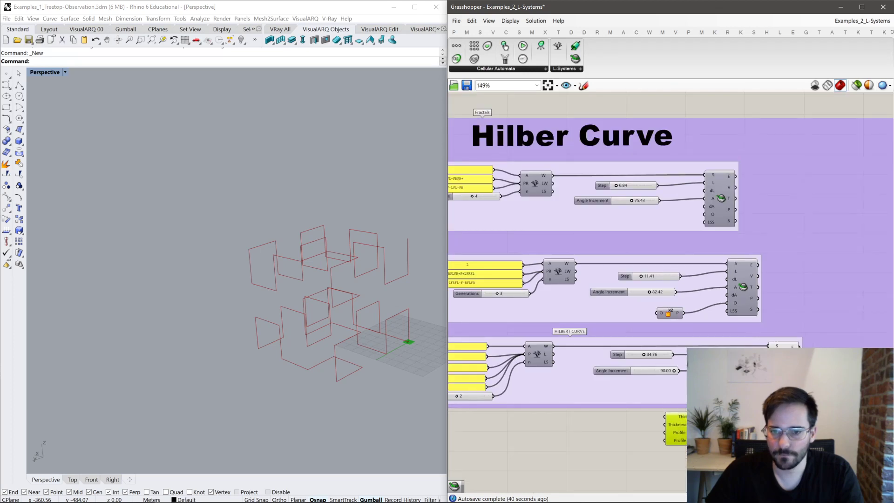
pyautogui.scroll(1, 717, 425)
pyautogui.click(800, 344)
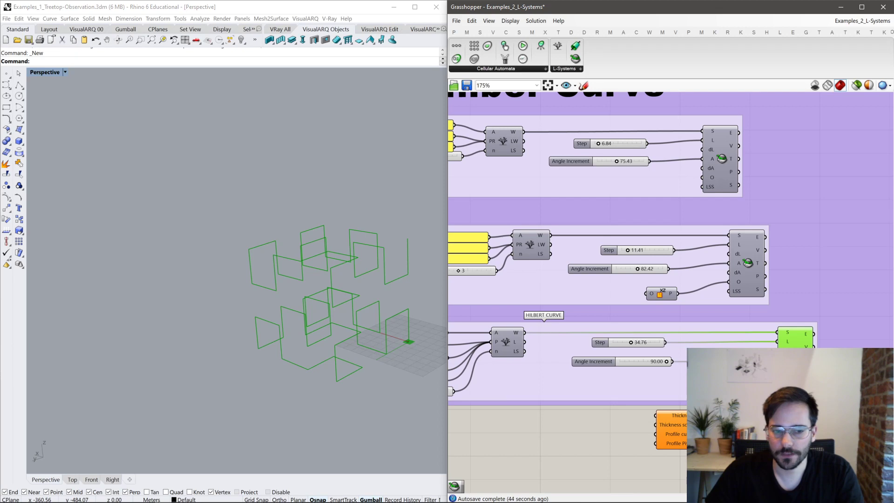
pyautogui.click(712, 430)
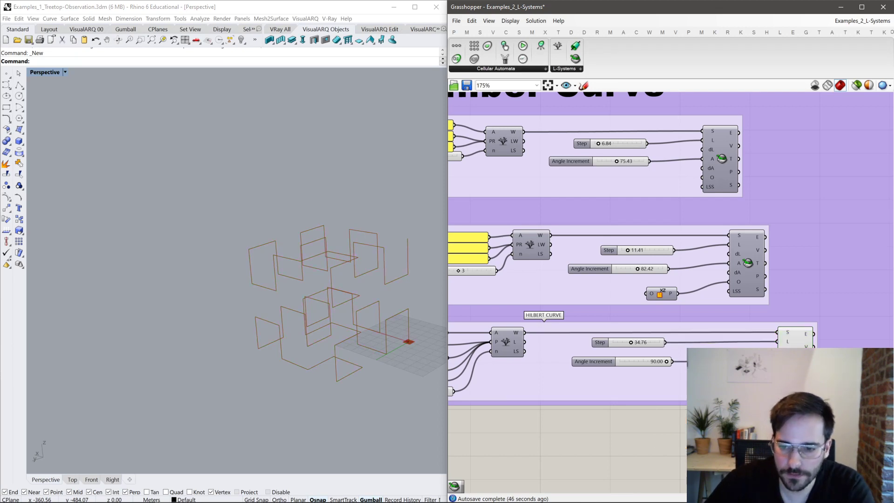
# Add a Pipe component below the HILBERT CURVE group and feed it the E output of that definition's Turtle.
pyautogui.scroll(-3, 670, 232)
pyautogui.scroll(2, 670, 232)
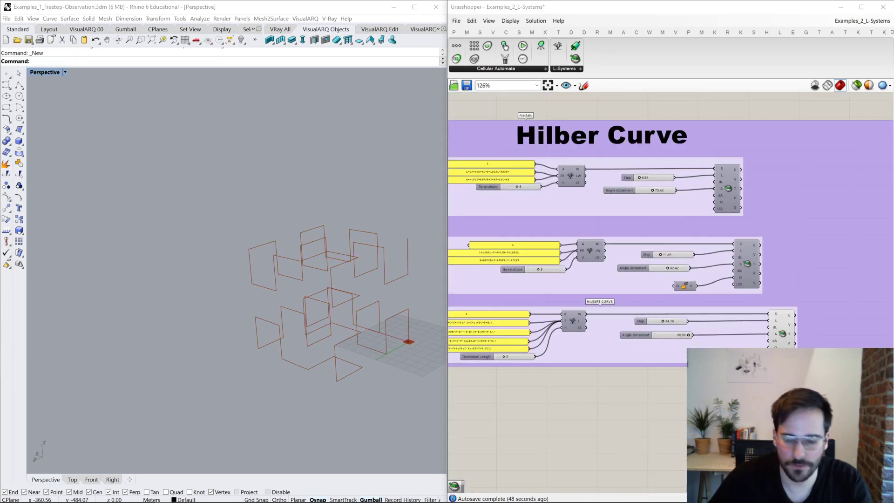
pyautogui.write('pipe')
pyautogui.press('Return')
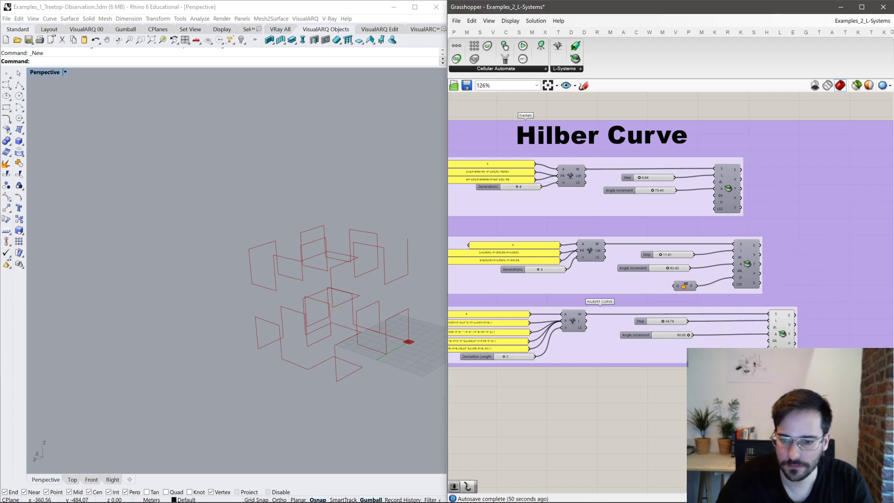
pyautogui.moveTo(795, 315); pyautogui.dragTo(796, 349)
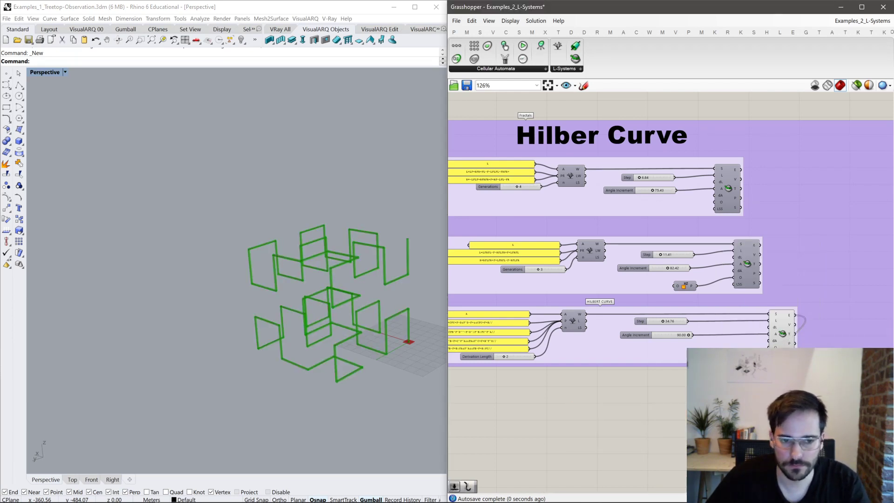
# Add a Divide Curve component below the HILBERT CURVE group and feed it the Turtle's E output to place points along the curve.
pyautogui.scroll(5, 379, 332)
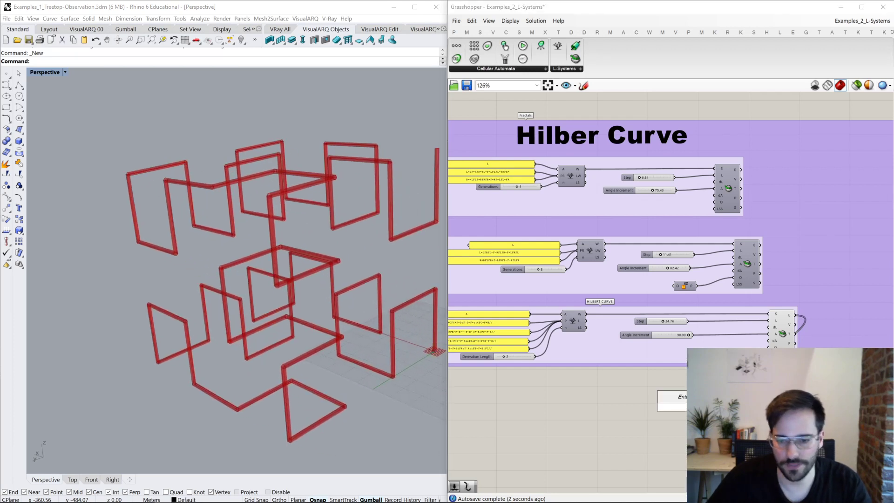
pyautogui.doubleClick(666, 261)
pyautogui.write('divide')
pyautogui.click(679, 396)
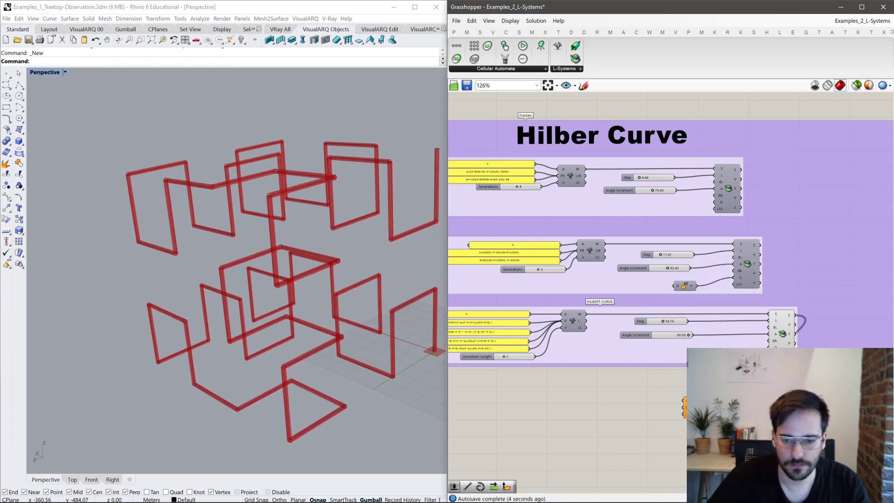
pyautogui.moveTo(683, 399); pyautogui.dragTo(791, 325)
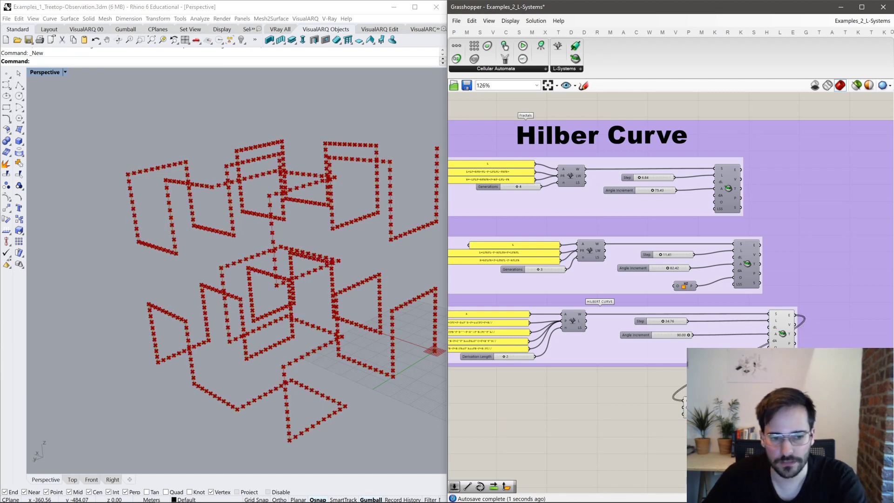
pyautogui.moveTo(699, 408); pyautogui.dragTo(712, 404)
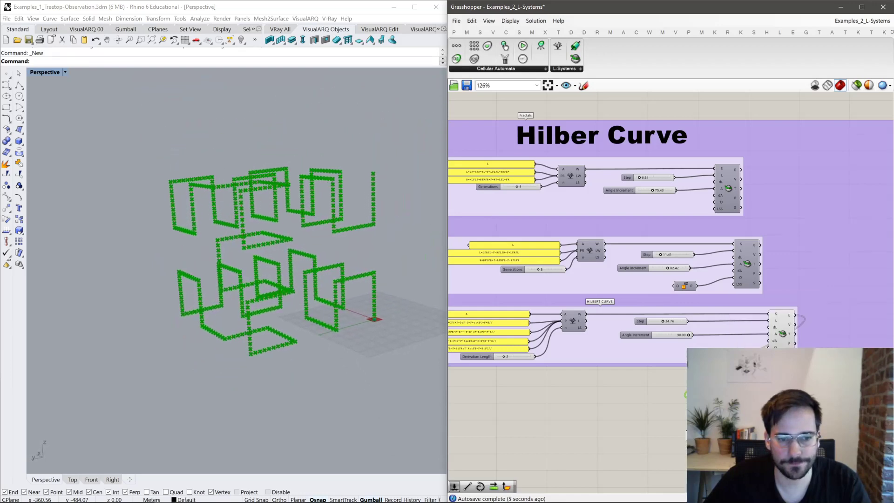
# Add a Sphere component for the points along the 3D Hilbert curve and inspect the spheres in the viewport.
pyautogui.doubleClick(685, 425)
pyautogui.write('sph')
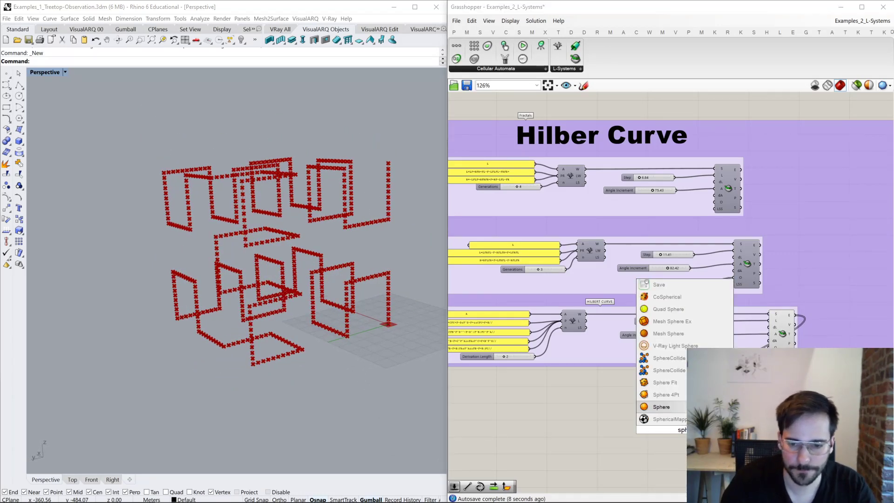
pyautogui.press('Return')
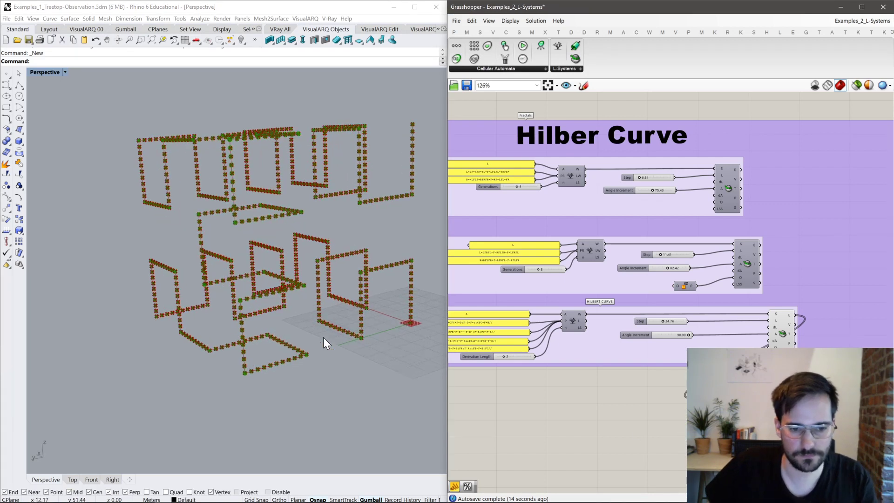
pyautogui.scroll(5, 362, 377)
pyautogui.scroll(-5, 362, 376)
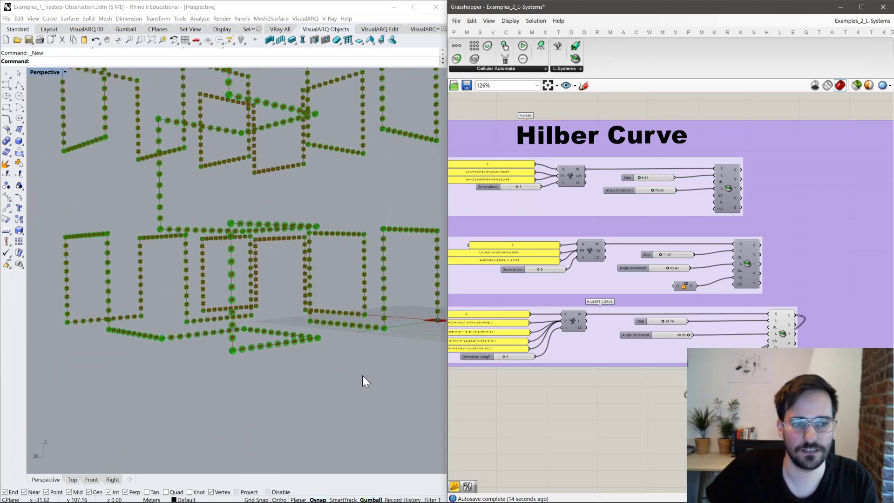
pyautogui.scroll(-3, 362, 375)
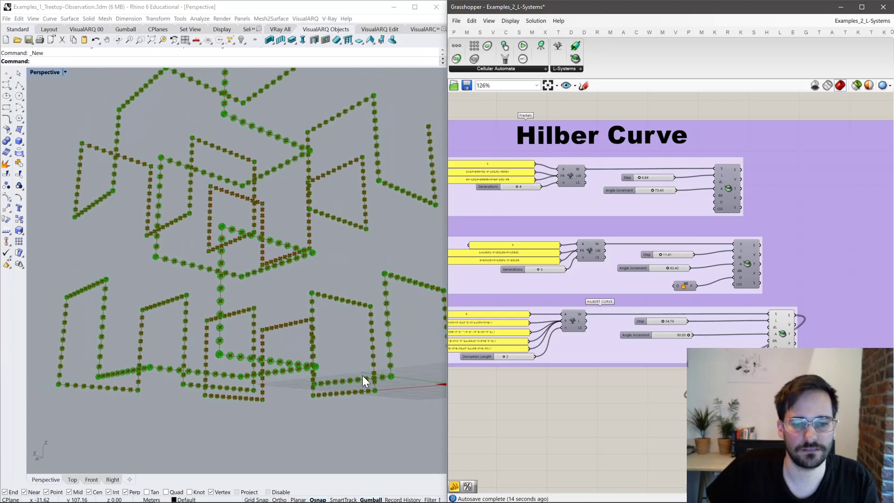
pyautogui.scroll(-3, 654, 385)
# Turn on the preview of the Dragon Curve turtle component and check its axiom and rules against the turtle symbol legend.
pyautogui.scroll(4, 655, 346)
pyautogui.click(749, 320)
pyautogui.middleClick(753, 321)
pyautogui.click(773, 300)
pyautogui.scroll(-4, 792, 288)
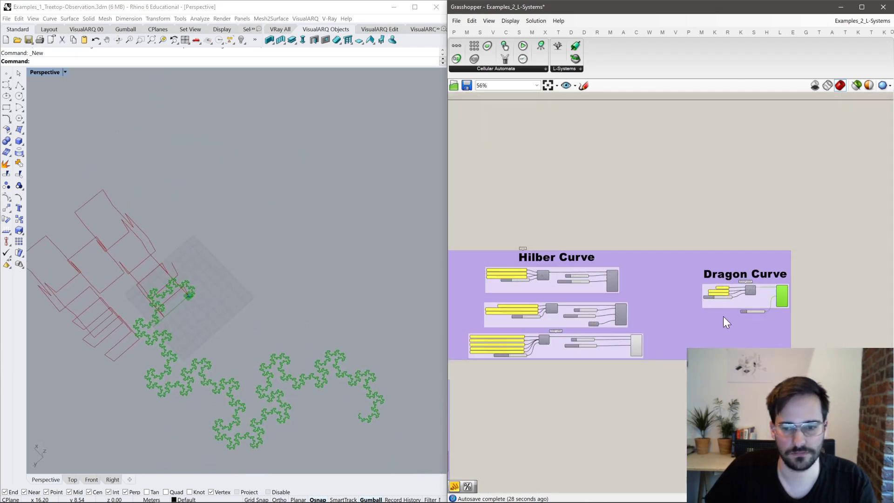
pyautogui.scroll(5, 712, 317)
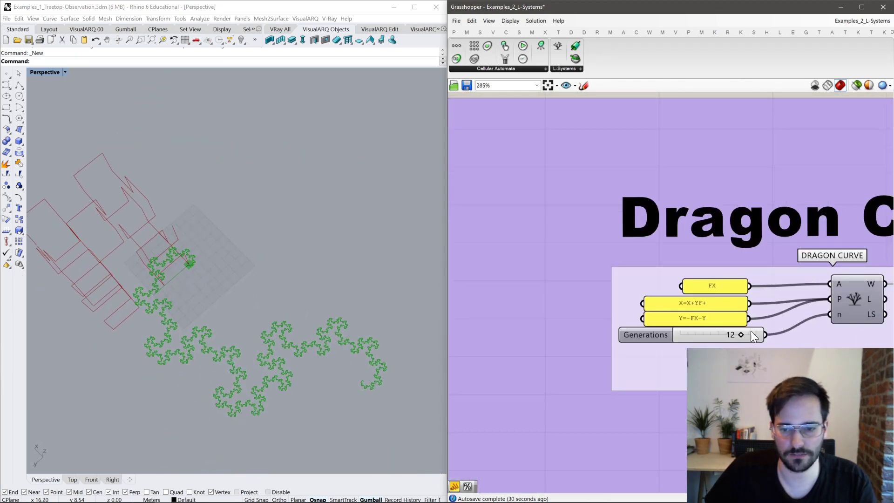
pyautogui.moveTo(740, 288); pyautogui.dragTo(622, 269, button='right')
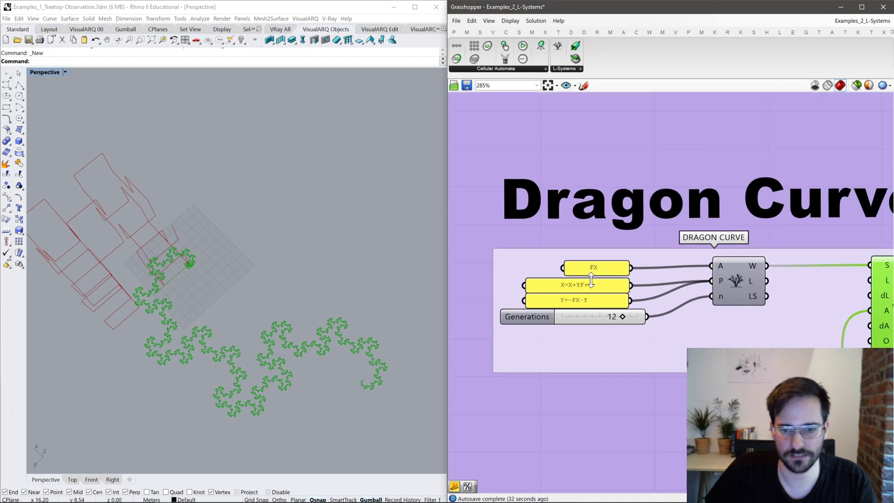
pyautogui.scroll(-6, 594, 269)
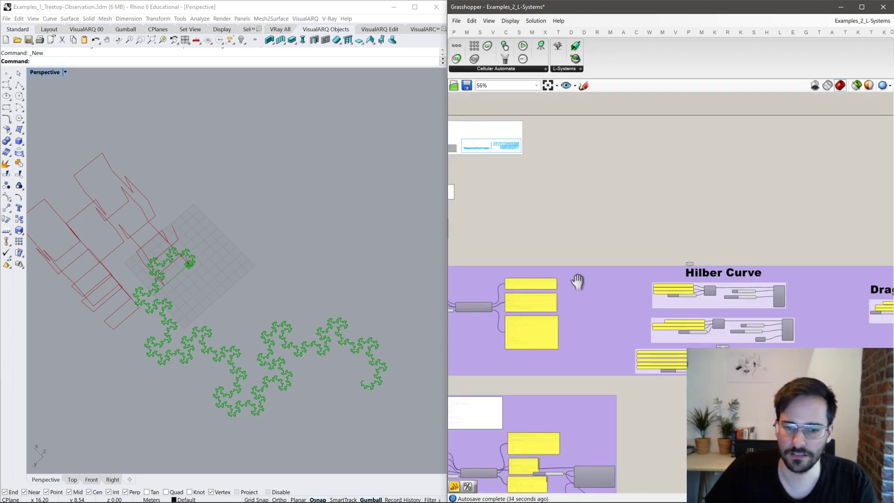
pyautogui.scroll(6, 543, 406)
pyautogui.moveTo(490, 356); pyautogui.dragTo(600, 298, button='right')
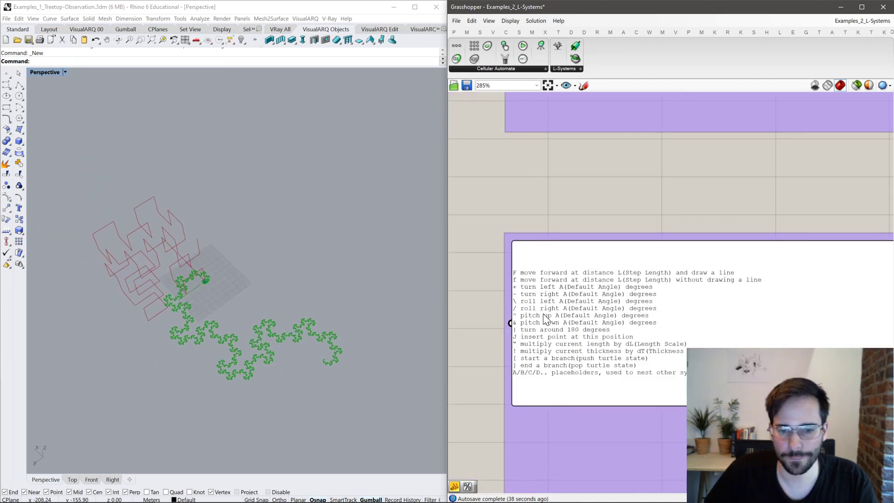
# Hide the previews of all Hilbert Curve and Dragon Curve components together.
pyautogui.scroll(-8, 549, 335)
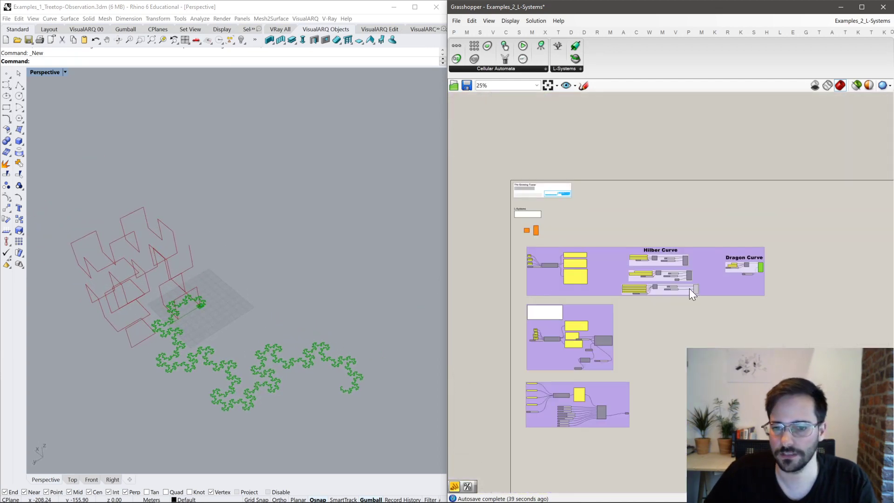
pyautogui.moveTo(783, 307); pyautogui.dragTo(619, 224)
pyautogui.middleClick(646, 240)
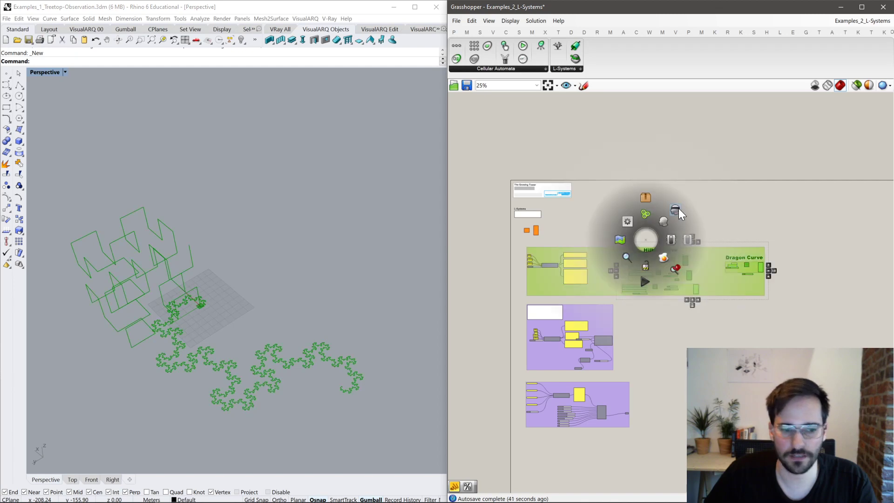
pyautogui.click(678, 208)
# Turn on the preview of the turtle component in the F and G rules example.
pyautogui.scroll(6, 609, 328)
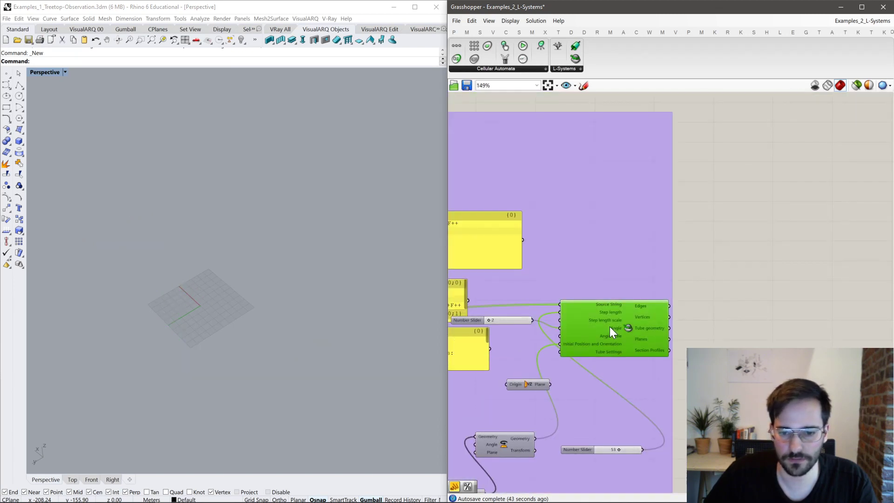
pyautogui.middleClick(610, 326)
pyautogui.click(626, 306)
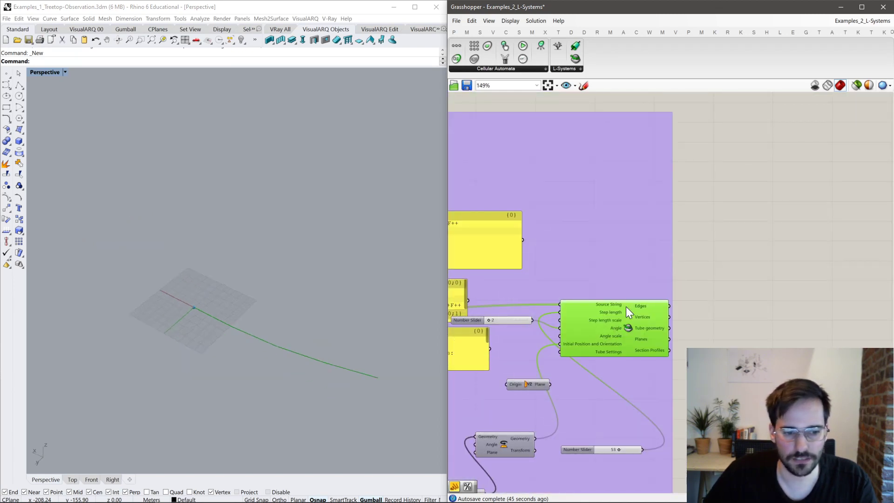
pyautogui.click(719, 272)
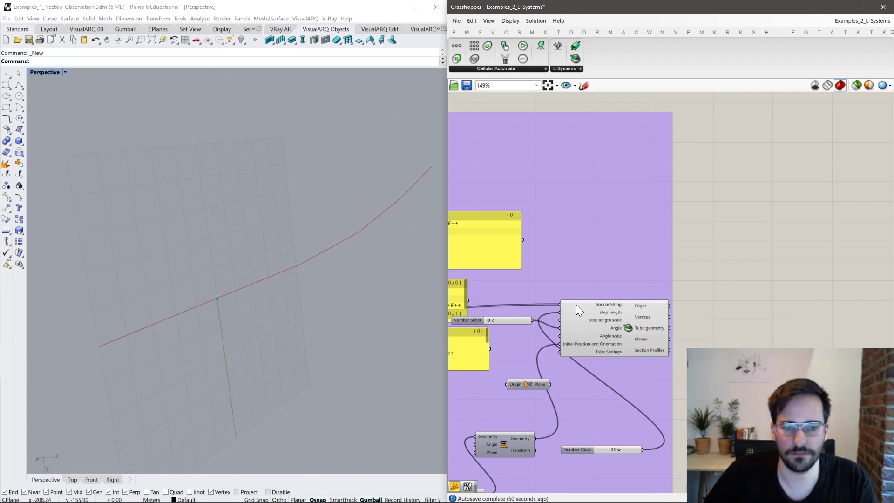
# Set the F and G example's step length to 18, its angle to 19 and its number of generations to 3.
pyautogui.moveTo(573, 308); pyautogui.dragTo(699, 267, button='right')
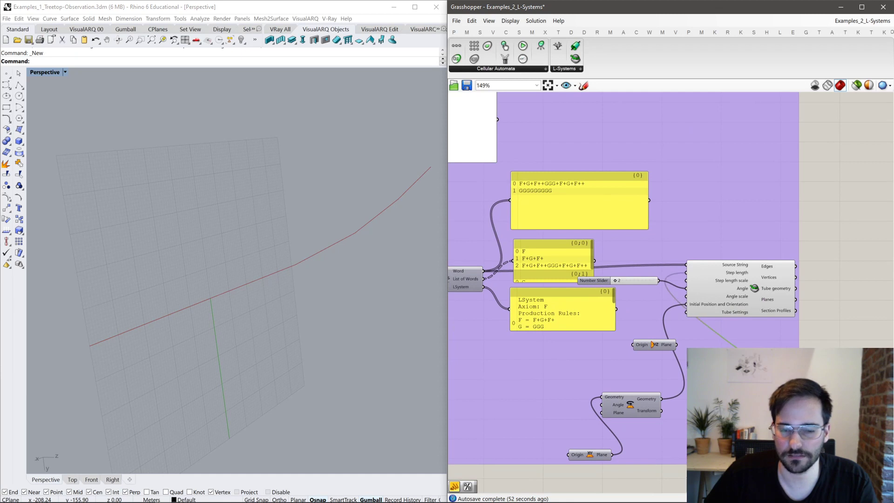
pyautogui.hotkey('ctrl', 'v')
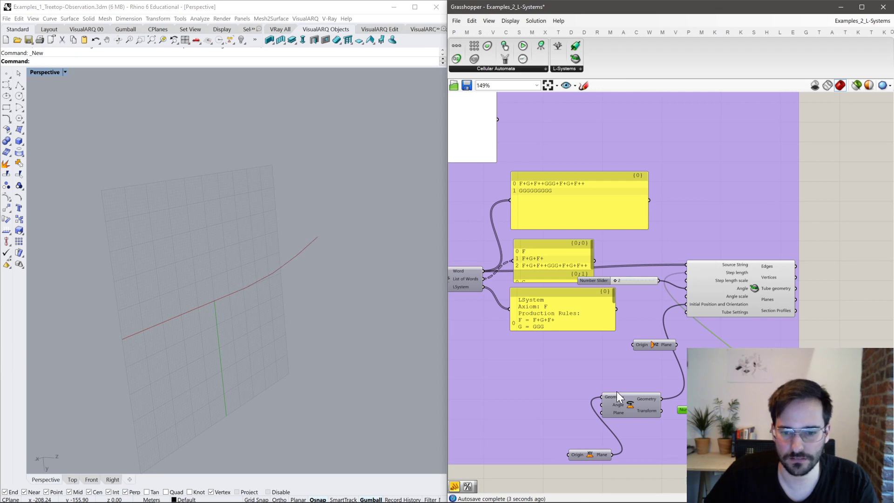
pyautogui.moveTo(616, 393); pyautogui.dragTo(625, 377, button='right')
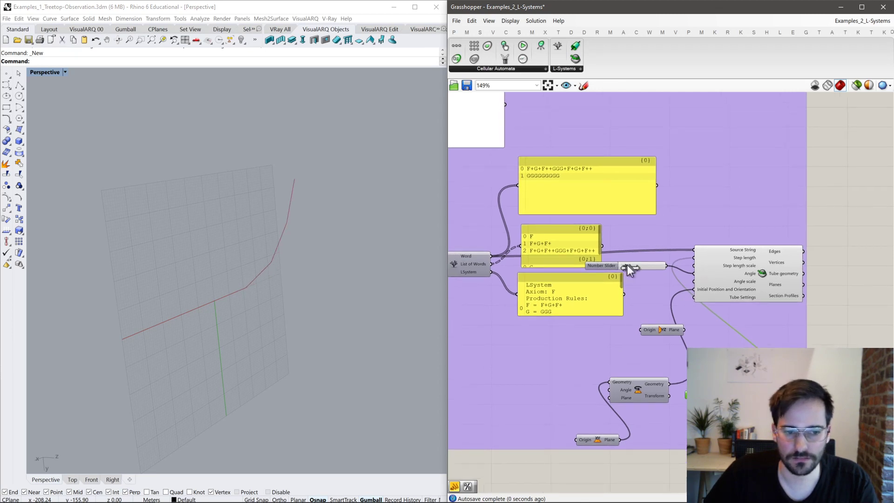
pyautogui.moveTo(627, 268); pyautogui.dragTo(630, 275)
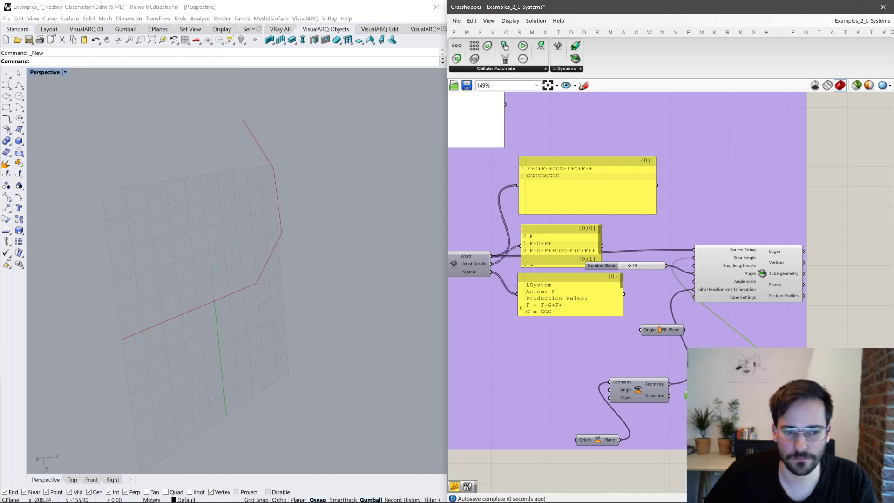
pyautogui.moveTo(466, 261); pyautogui.dragTo(655, 276, button='right')
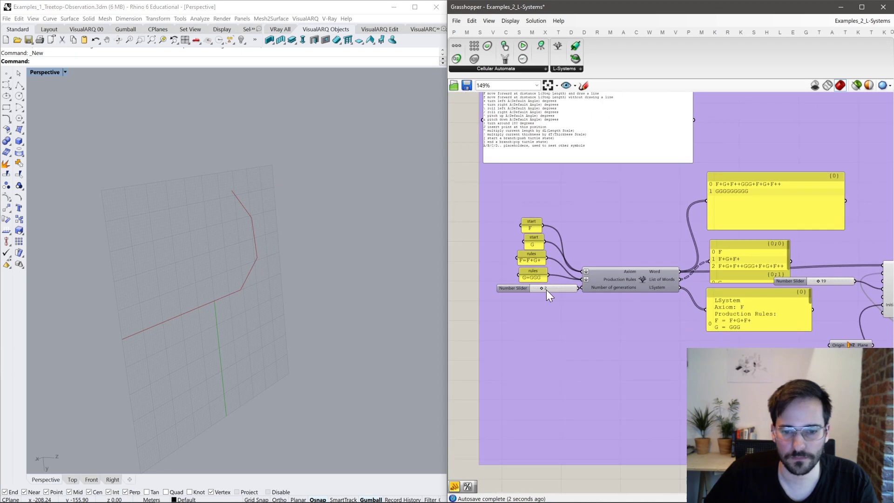
pyautogui.moveTo(541, 289)
pyautogui.mouseDown()
pyautogui.moveTo(565, 290)
pyautogui.moveTo(547, 292)
pyautogui.mouseUp()
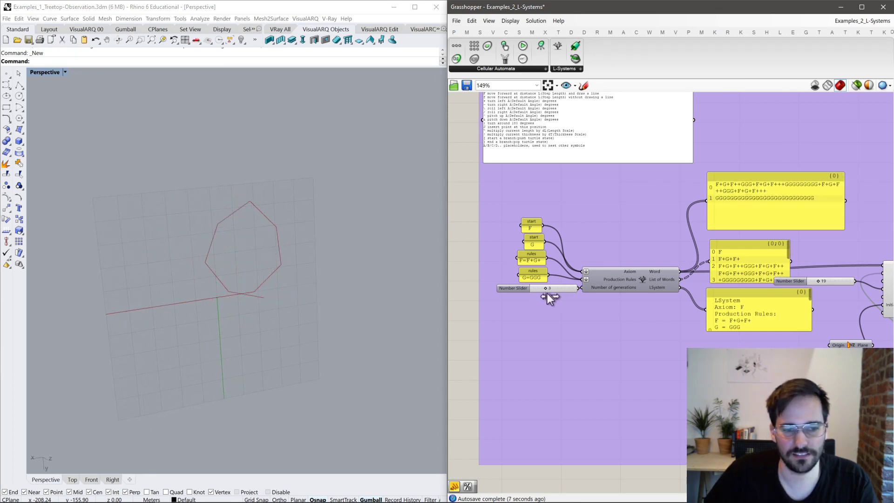
# Hide the preview of the turtle component in the F and G rules example.
pyautogui.scroll(-5, 699, 316)
pyautogui.click(795, 270)
pyautogui.middleClick(795, 269)
pyautogui.click(828, 235)
# Turn on the preview of the Python script component in the Custom 3D Turtle example.
pyautogui.moveTo(809, 296); pyautogui.dragTo(692, 315, button='right')
pyautogui.scroll(4, 721, 282)
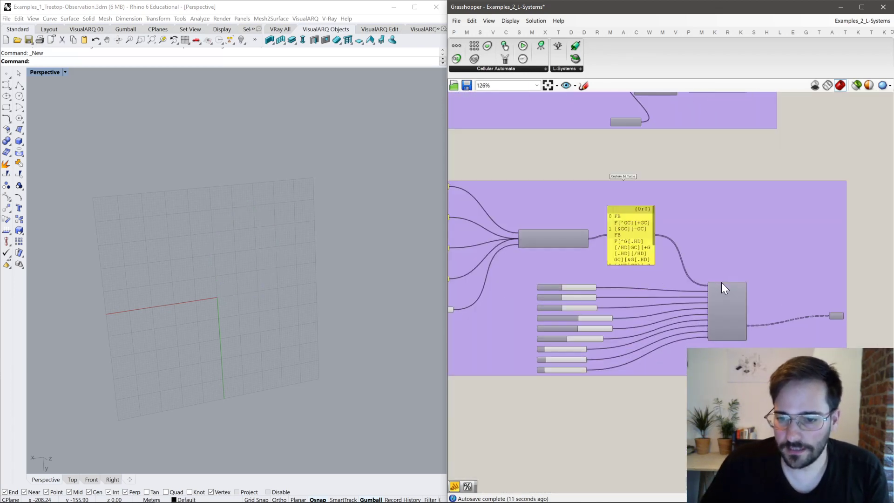
pyautogui.moveTo(568, 167); pyautogui.dragTo(647, 194, button='right')
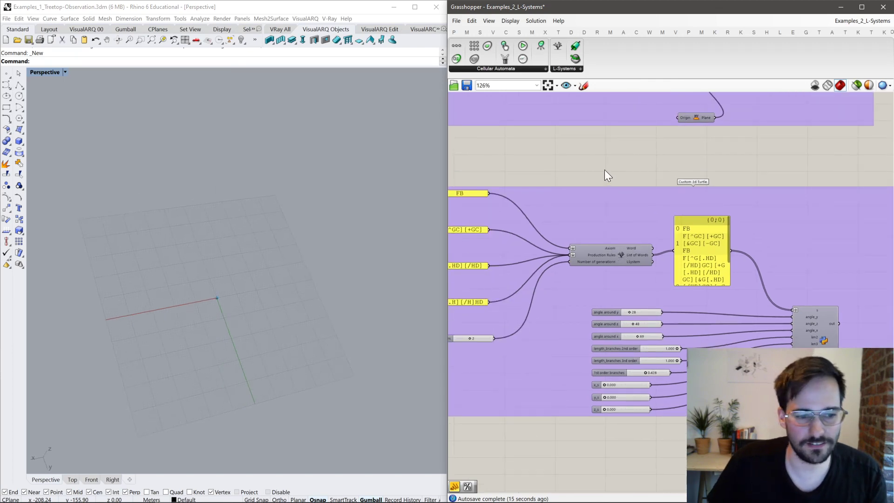
pyautogui.moveTo(628, 187); pyautogui.dragTo(637, 359, button='right')
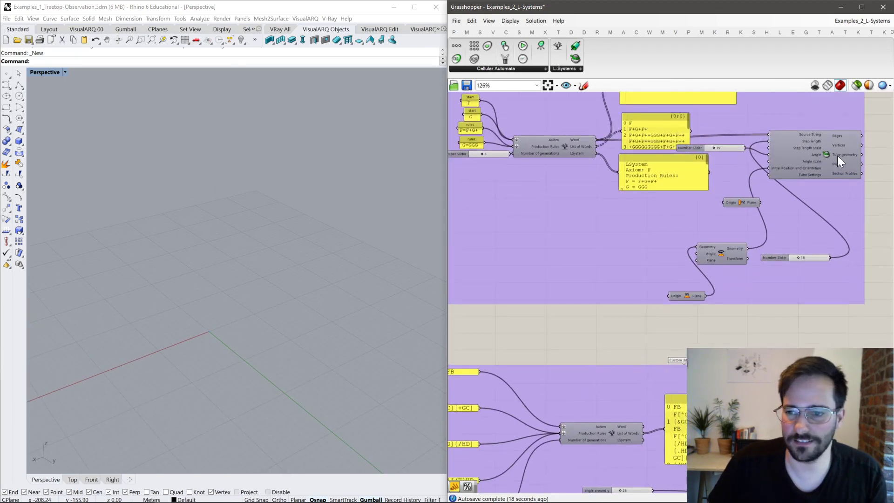
pyautogui.moveTo(825, 162); pyautogui.dragTo(708, 5, button='right')
pyautogui.click(689, 337)
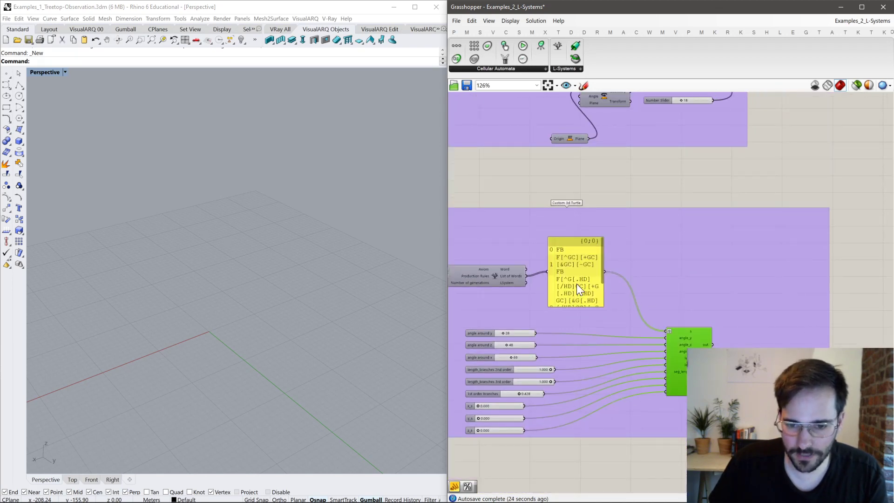
pyautogui.moveTo(733, 191); pyautogui.dragTo(721, 164, button='right')
pyautogui.scroll(3, 720, 291)
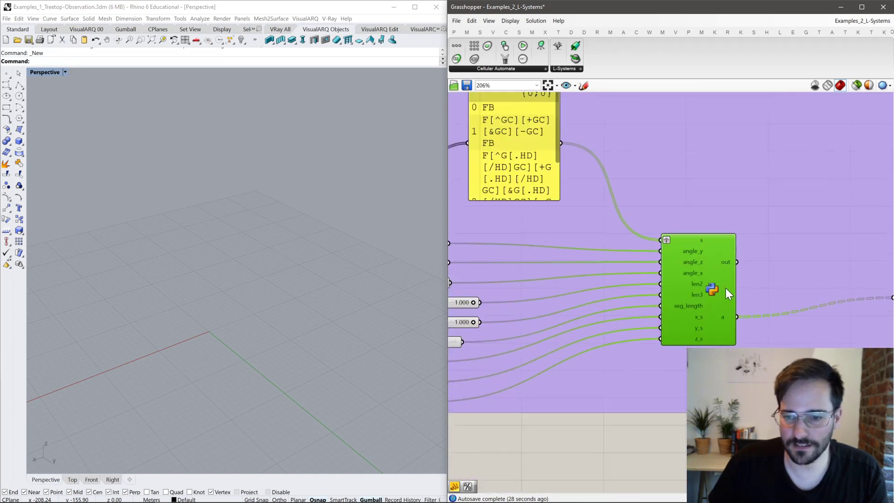
pyautogui.scroll(-3, 741, 286)
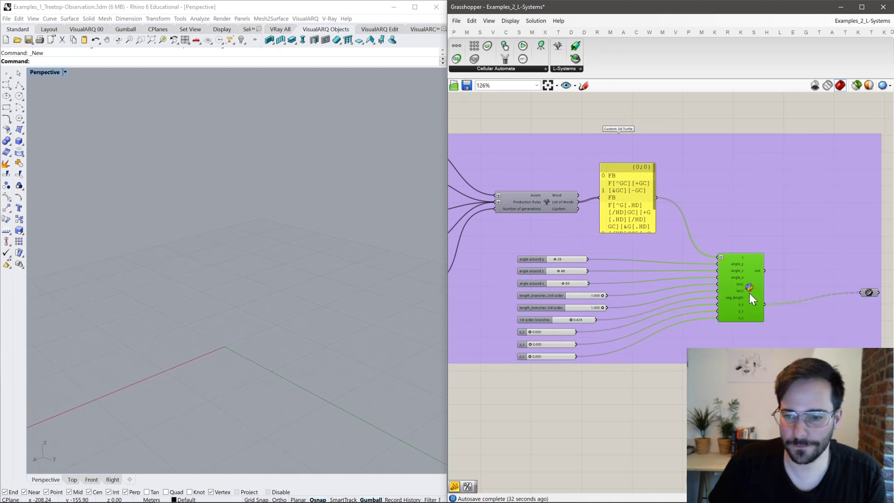
pyautogui.middleClick(747, 286)
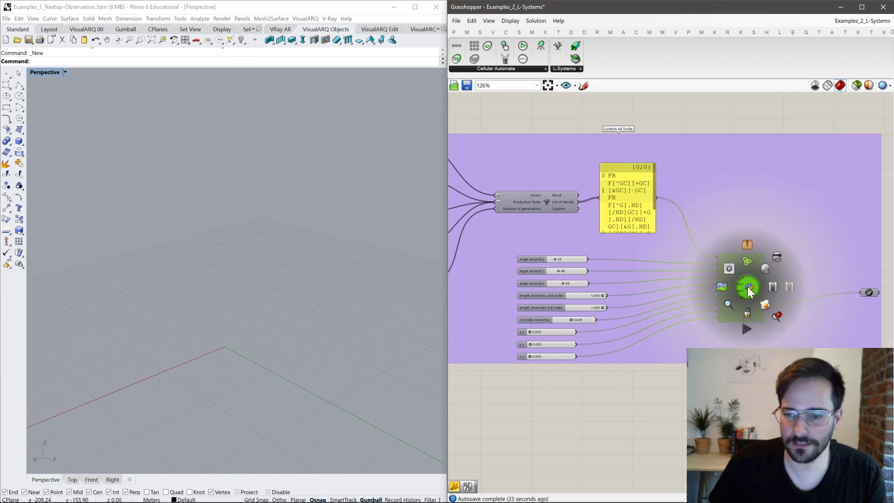
pyautogui.click(766, 269)
pyautogui.click(719, 330)
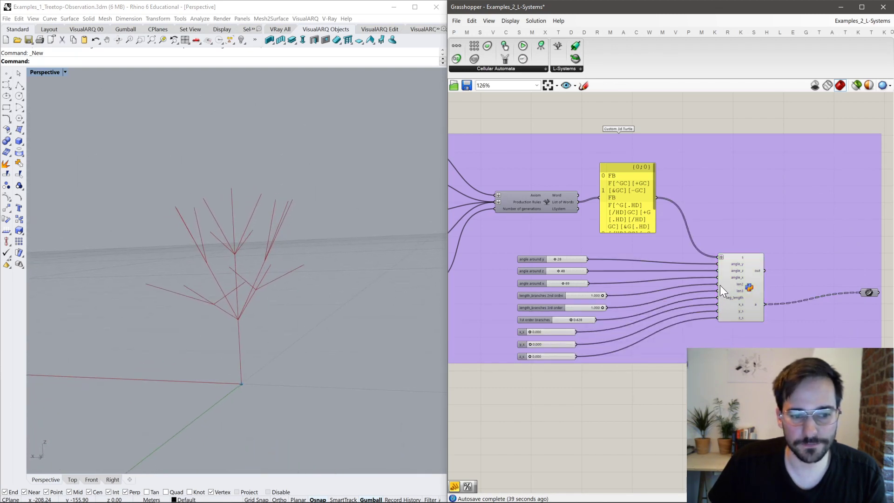
# Open the Custom 3D Turtle's Python script, review how each symbol of the string is drawn, and close the editor.
pyautogui.click(748, 285)
pyautogui.doubleClick(748, 284)
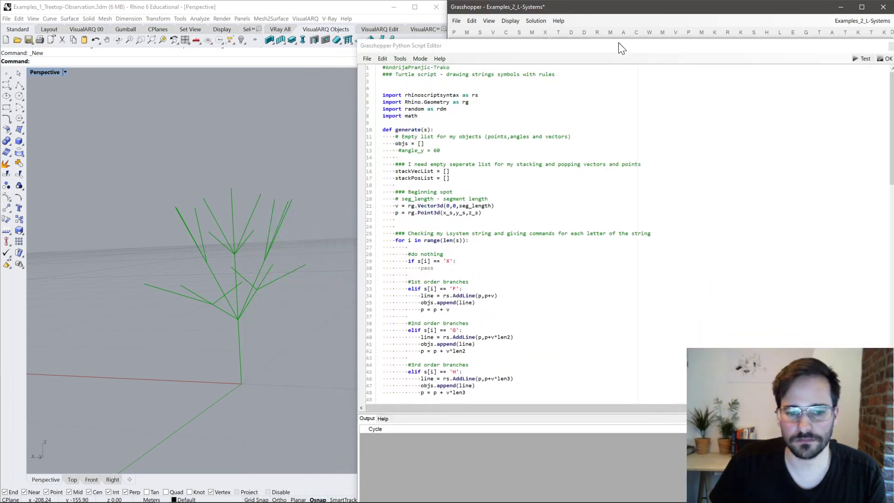
pyautogui.moveTo(618, 43); pyautogui.dragTo(595, 52)
pyautogui.scroll(-13, 606, 242)
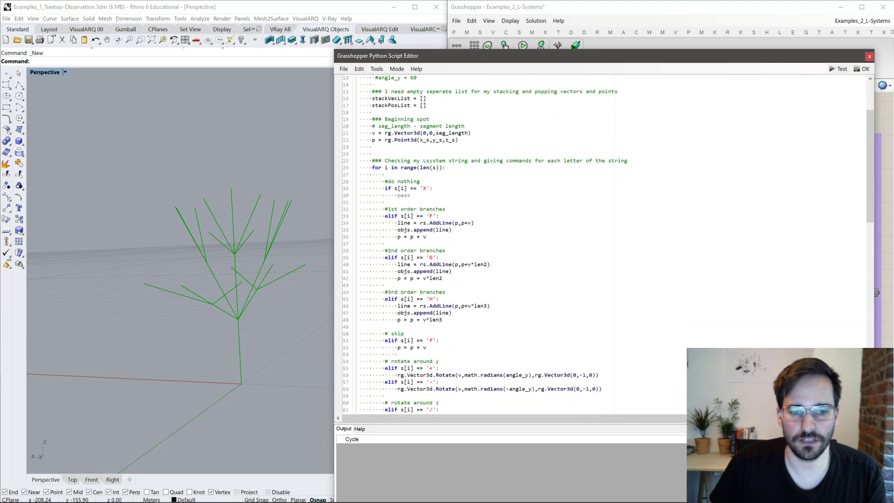
pyautogui.click(868, 57)
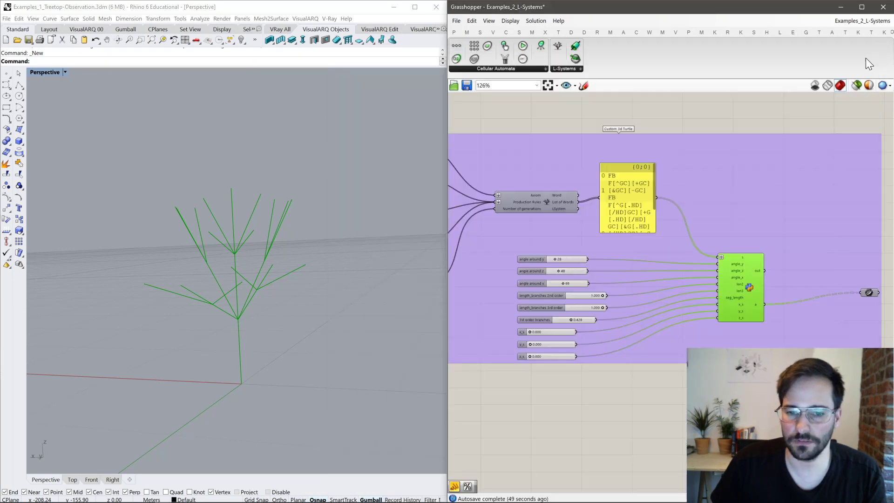
# Switch the tree preview from the Python script component to the output parameter connected to it.
pyautogui.click(868, 292)
pyautogui.middleClick(872, 293)
pyautogui.click(744, 289)
pyautogui.middleClick(745, 289)
# Vary the Custom 3D Turtle's branching values to reshape the tree and view it in the viewport.
pyautogui.scroll(2, 591, 382)
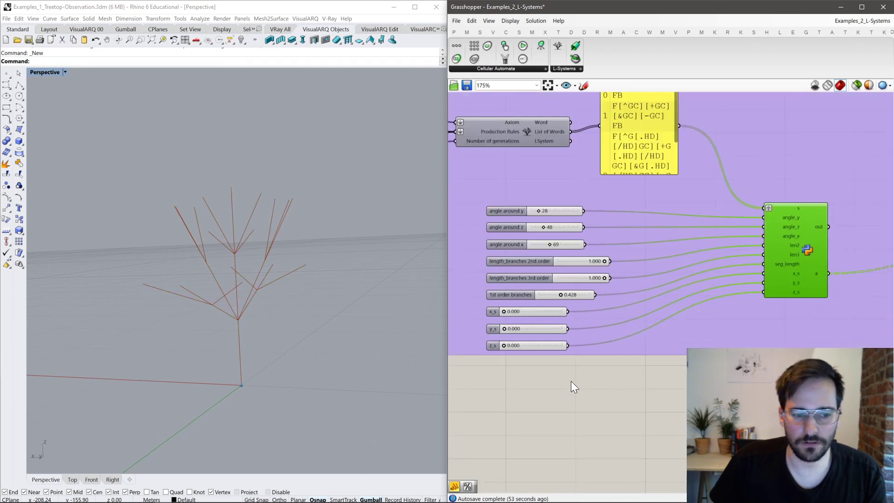
pyautogui.scroll(3, 549, 298)
pyautogui.moveTo(562, 288); pyautogui.dragTo(572, 293)
pyautogui.moveTo(532, 158); pyautogui.dragTo(550, 212)
pyautogui.scroll(-10, 616, 221)
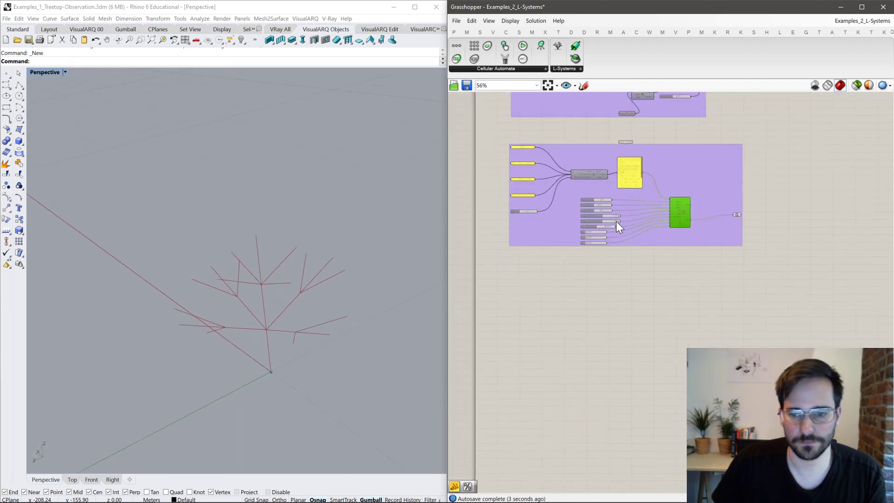
pyautogui.moveTo(365, 262); pyautogui.dragTo(365, 261, button='right')
# Close the Examples_2_L-Systems document without saving the changes.
pyautogui.moveTo(857, 20)
pyautogui.click(875, 33)
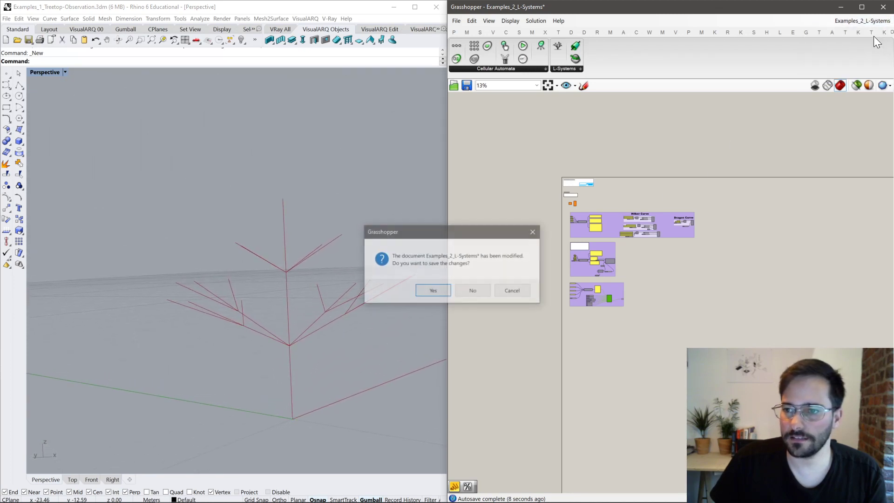
pyautogui.click(472, 290)
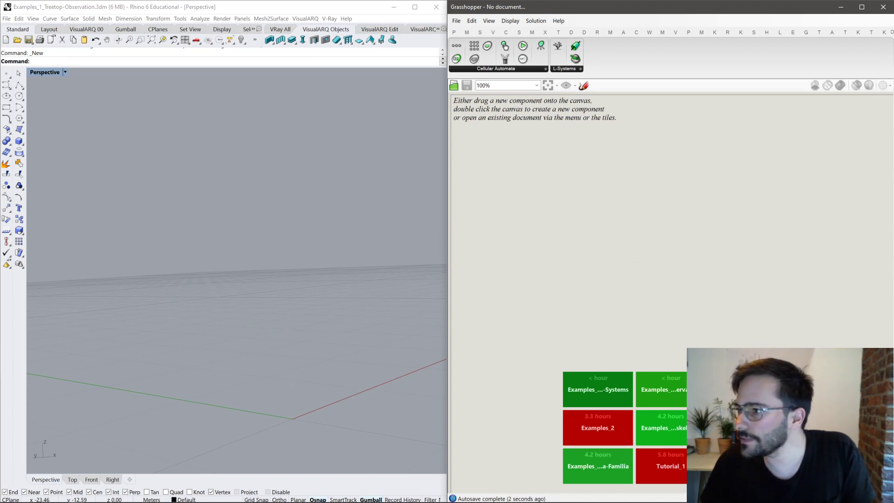
# Look through the Examples_3 reference images of the joint exoskeleton, the Sagrada Familia column and the rotation beam, and close the viewer.
pyautogui.moveTo(893, 353); pyautogui.dragTo(893, 190)
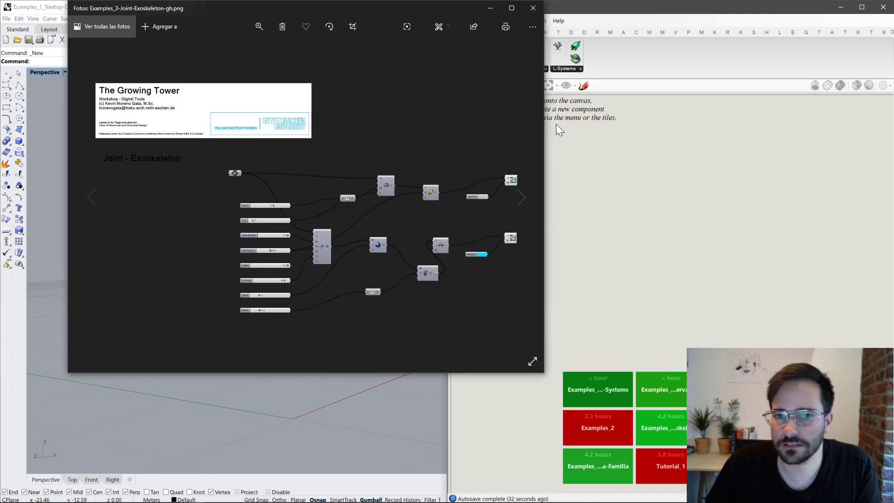
pyautogui.click(533, 8)
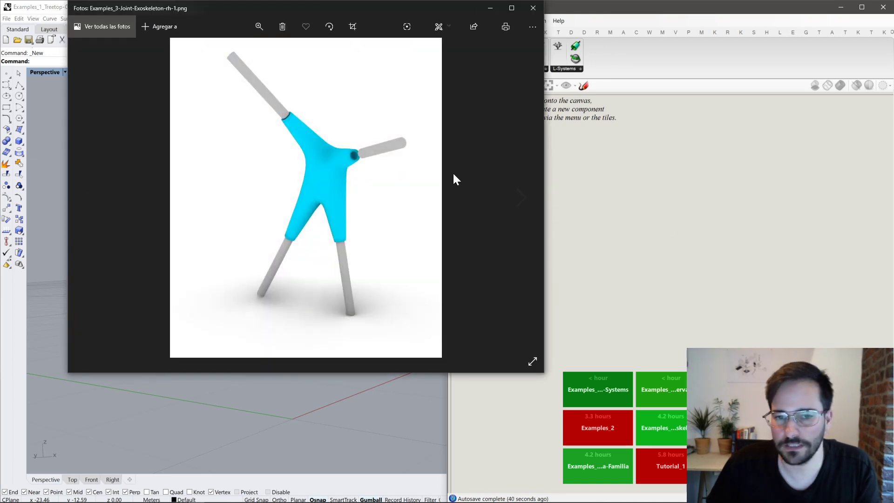
pyautogui.click(521, 194)
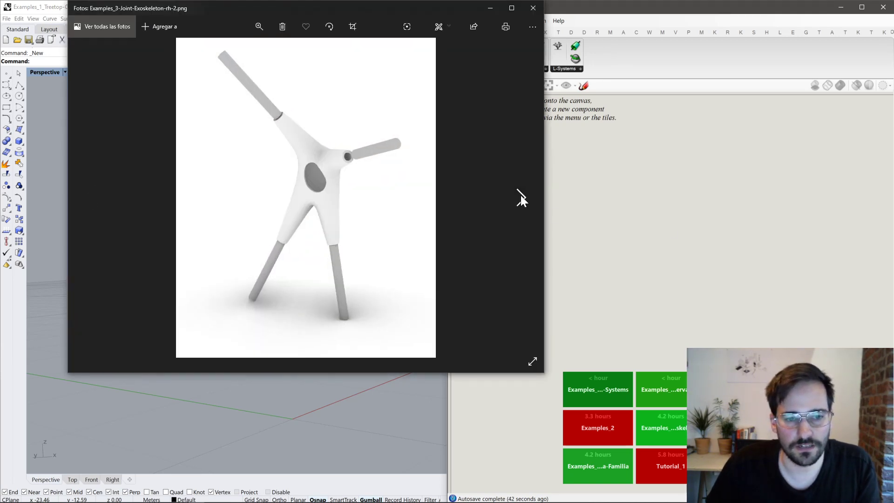
pyautogui.click(531, 13)
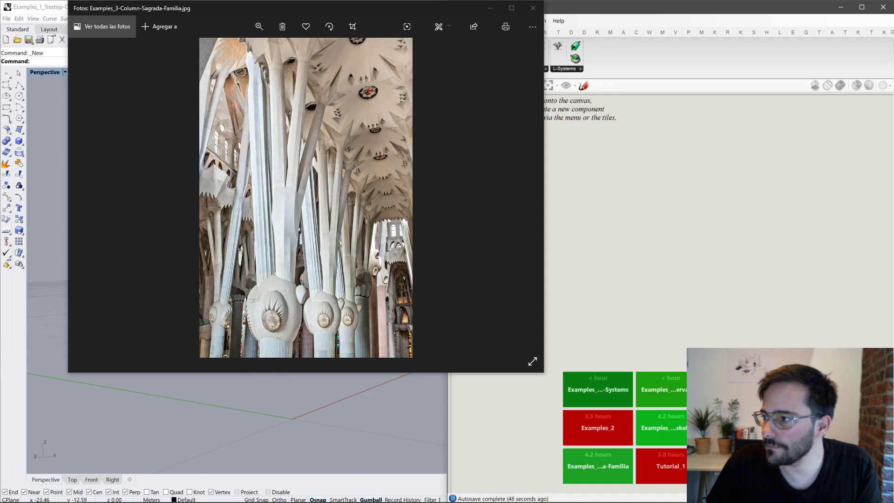
pyautogui.press('Right')
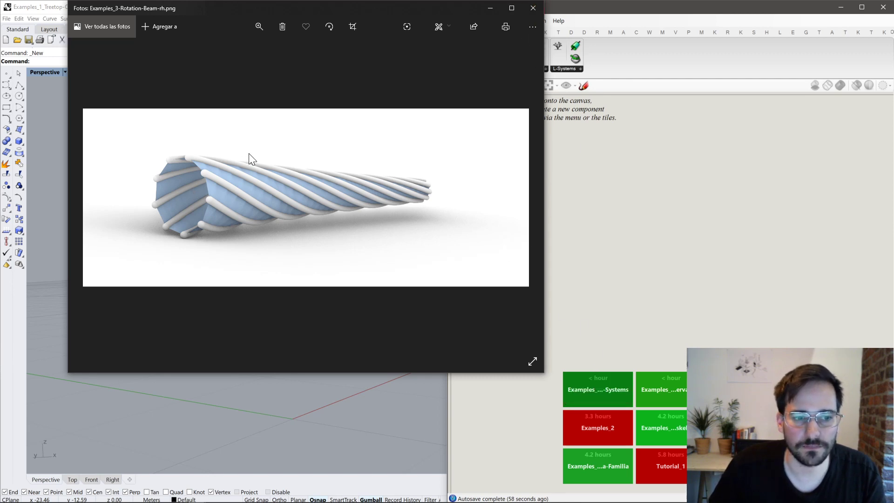
pyautogui.press('Left')
pyautogui.click(531, 8)
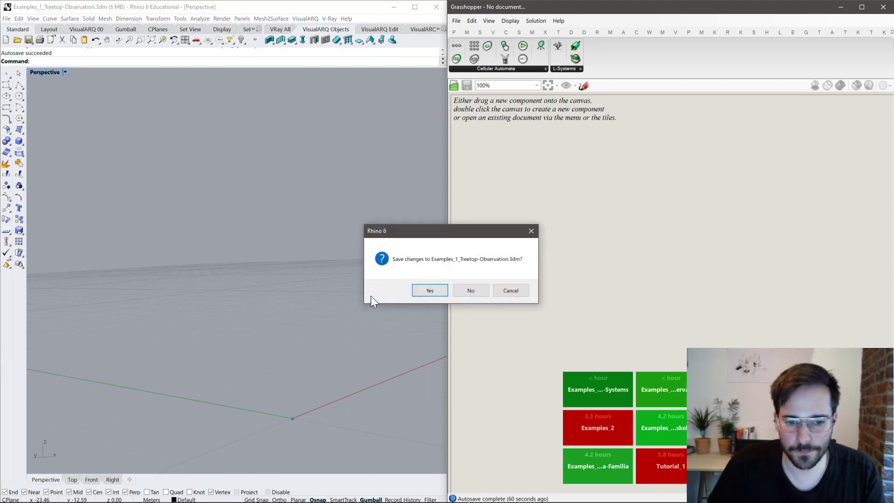
# Discard the changes to Examples_1_Treetop-Observation and open the Examples_3-Column-Sagrada-Familia Rhino model with its Grasshopper definition.
pyautogui.click(459, 295)
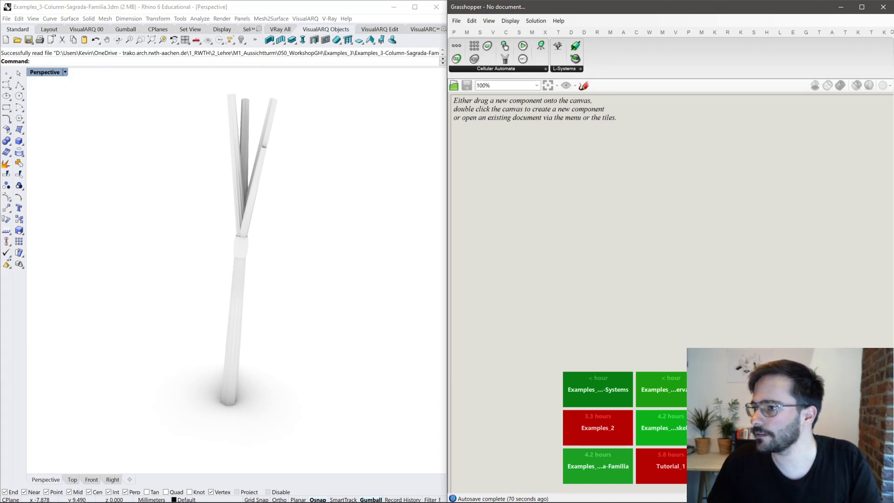
pyautogui.click(597, 466)
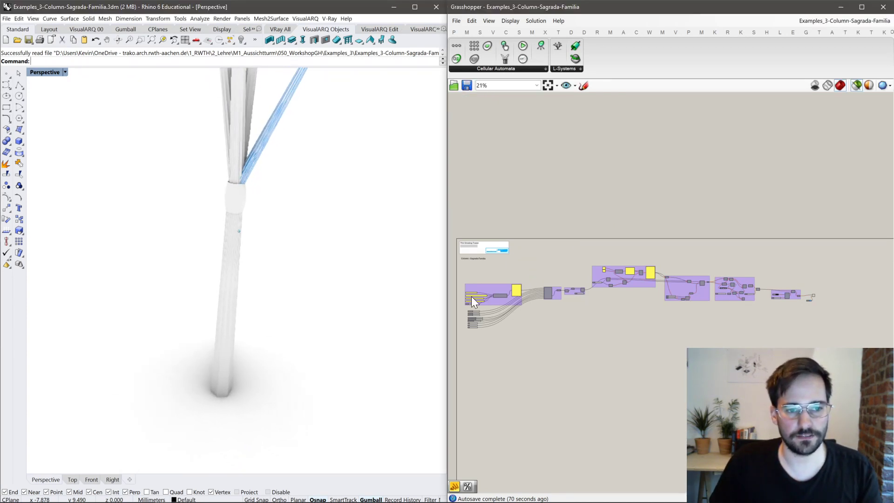
# Hide the existing column objects in the Rhino model and set the Perspective viewport to Shaded display.
pyautogui.moveTo(325, 346); pyautogui.dragTo(119, 92)
pyautogui.middleClick(230, 210)
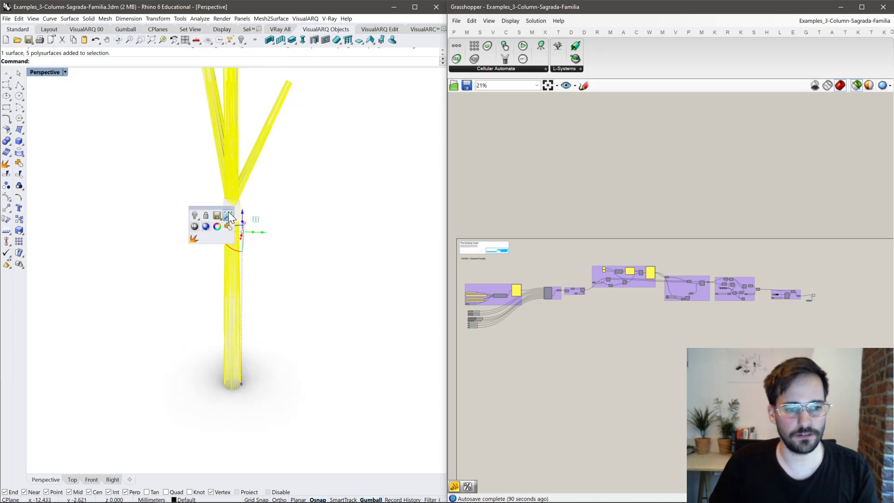
pyautogui.click(194, 216)
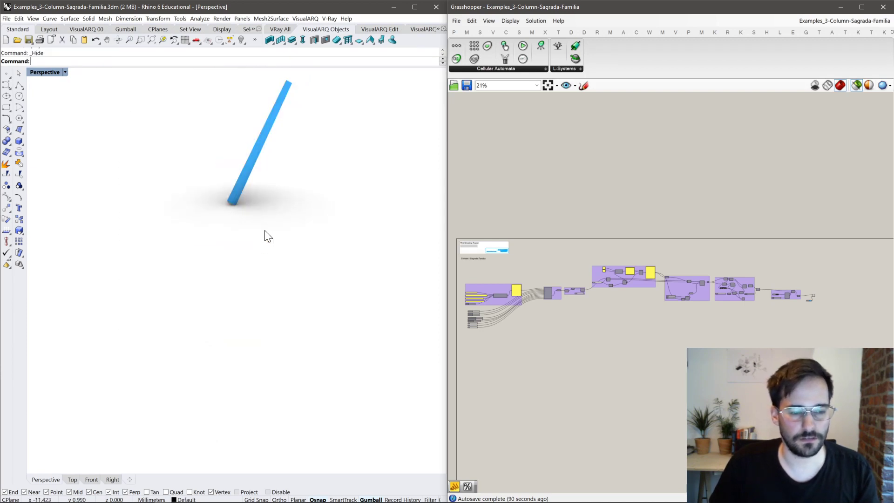
pyautogui.press('Return')
pyautogui.press('Escape')
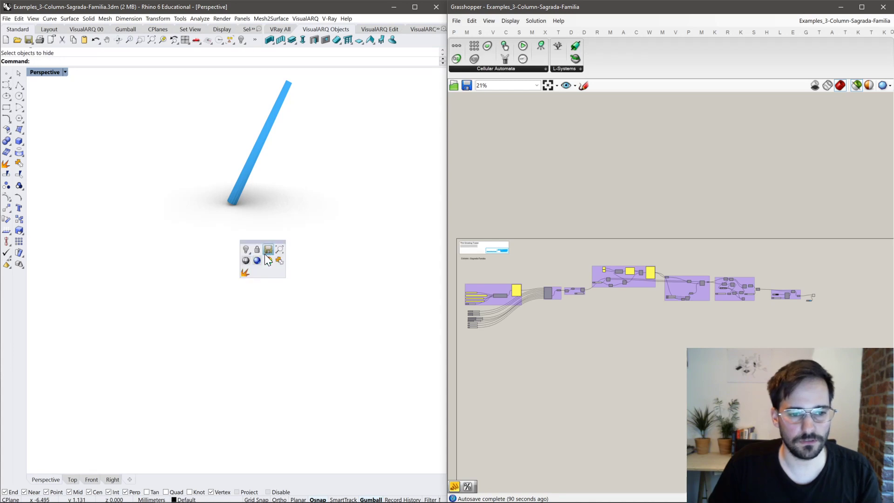
pyautogui.click(245, 260)
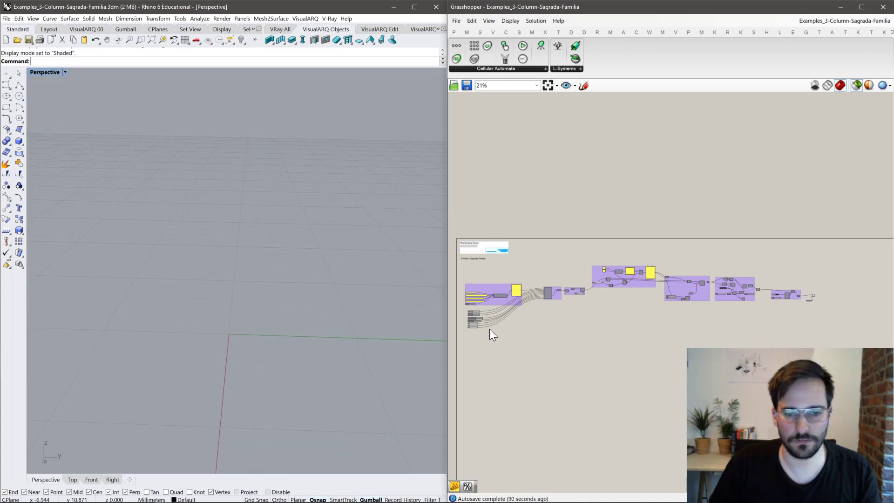
# Enable the preview of the L-system component in the String generator group.
pyautogui.scroll(5, 493, 321)
pyautogui.click(622, 275)
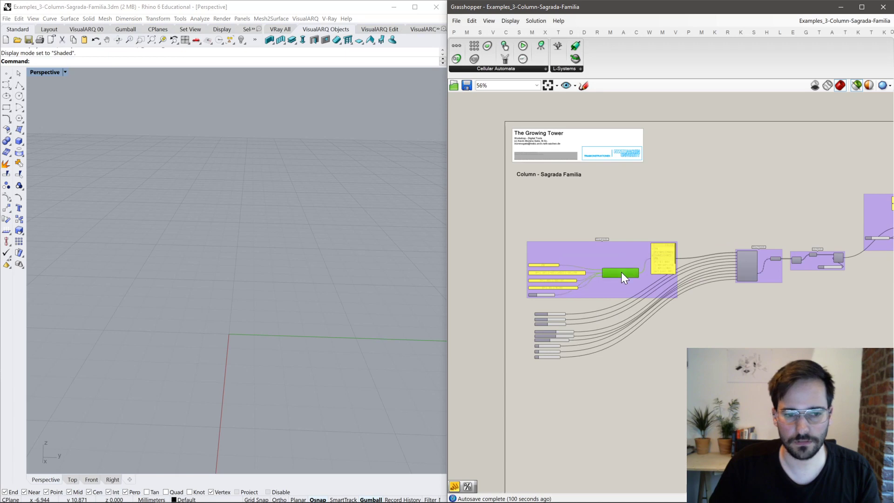
pyautogui.scroll(3, 621, 272)
pyautogui.middleClick(633, 275)
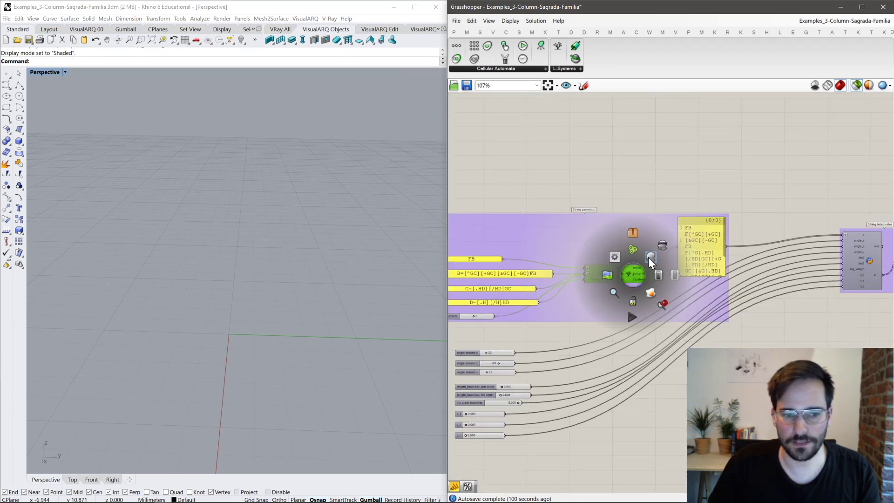
pyautogui.click(648, 257)
pyautogui.click(665, 192)
# Examine the String Interpreter, its output curve parameter and the Line Selector's List Item by selecting each to view its geometry.
pyautogui.scroll(3, 488, 270)
pyautogui.moveTo(488, 270); pyautogui.dragTo(558, 258, button='right')
pyautogui.moveTo(731, 276); pyautogui.dragTo(597, 252, button='right')
pyautogui.click(756, 233)
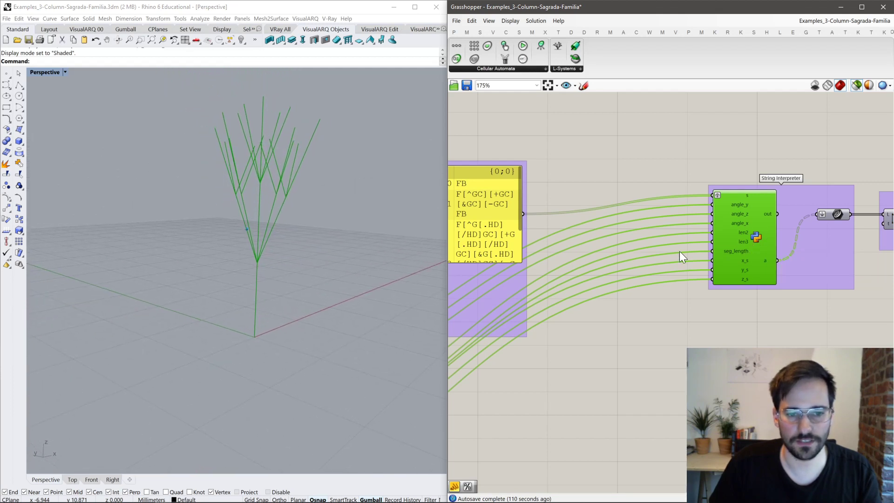
pyautogui.moveTo(805, 230); pyautogui.dragTo(572, 243, button='right')
pyautogui.click(599, 228)
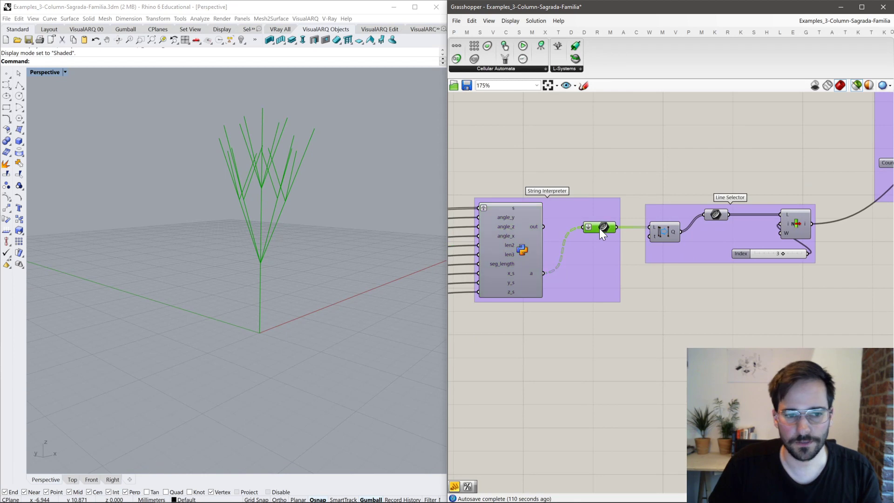
pyautogui.click(794, 223)
pyautogui.middleClick(795, 223)
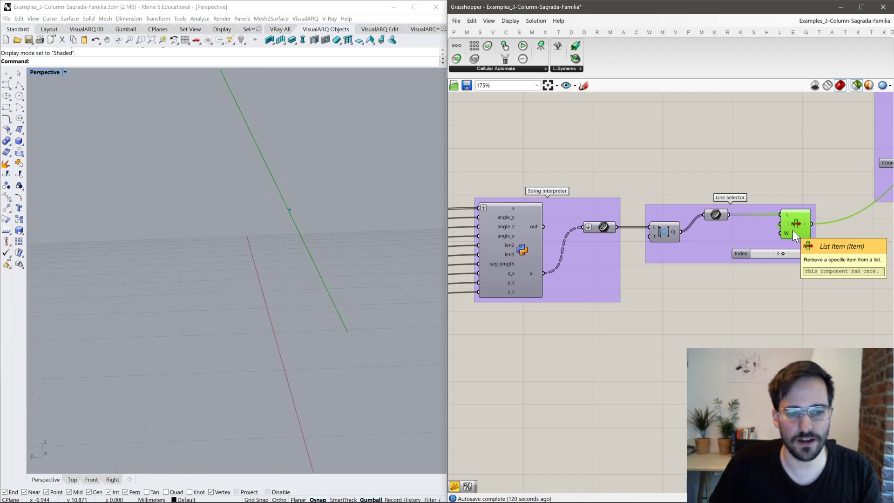
# Show the preview of all components instead of only the selected ones, and inspect the fluted column branch in the viewport.
pyautogui.scroll(-4, 714, 199)
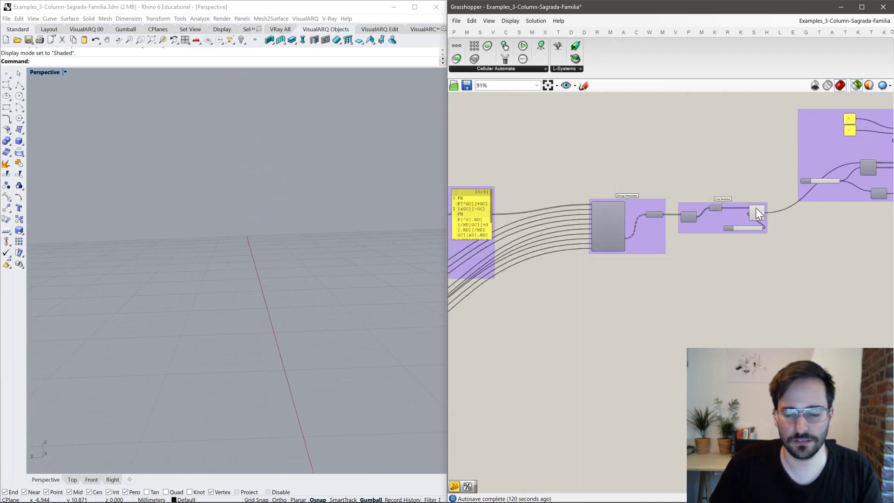
pyautogui.scroll(-4, 623, 297)
pyautogui.moveTo(626, 336); pyautogui.dragTo(456, 214)
pyautogui.press('space')
pyautogui.click(590, 192)
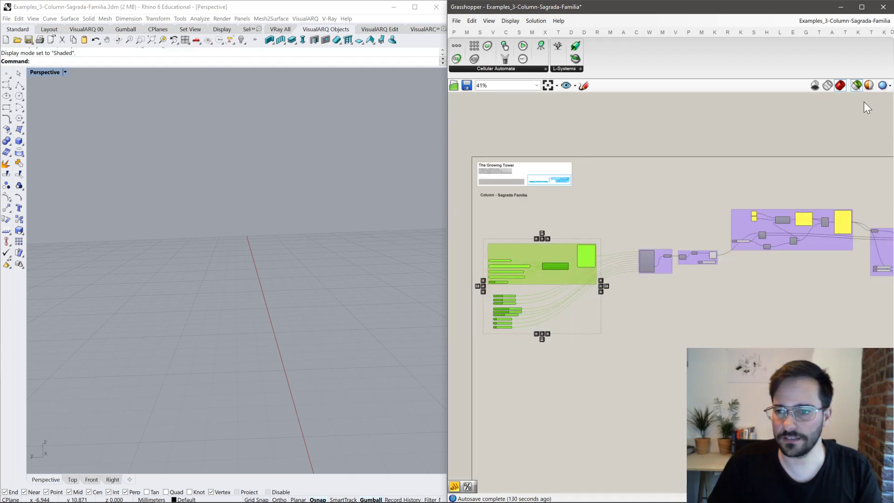
pyautogui.moveTo(806, 181); pyautogui.dragTo(633, 204, button='right')
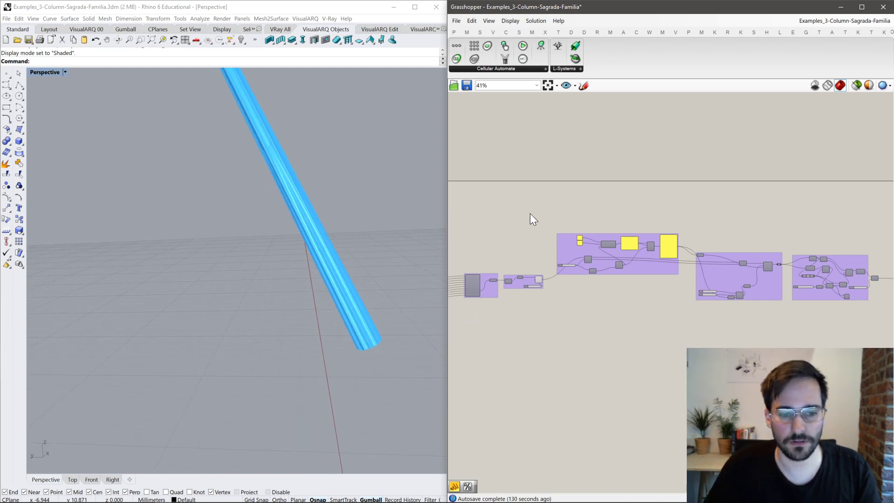
pyautogui.moveTo(352, 359)
pyautogui.mouseDown(button='right')
pyautogui.moveTo(388, 336)
pyautogui.moveTo(398, 340)
pyautogui.moveTo(392, 357)
pyautogui.moveTo(360, 350)
pyautogui.mouseUp(button='right')
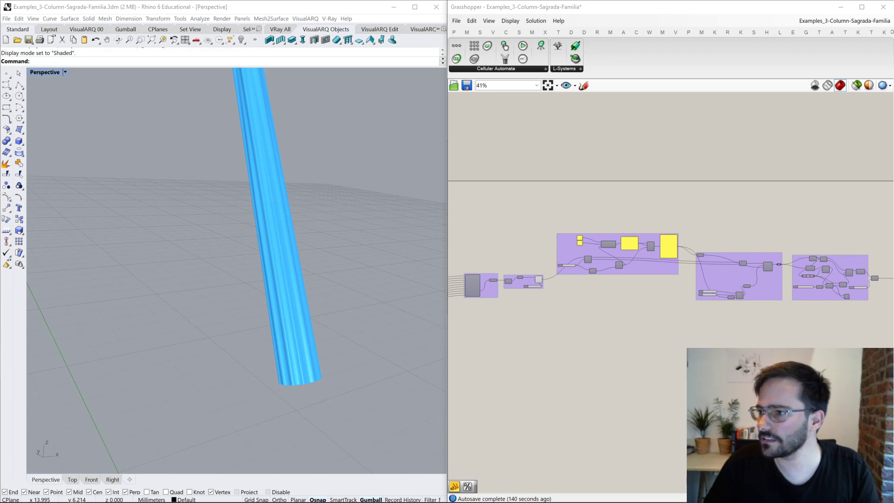
# Compare the modelled branch with the columns in the Sagrada Familia reference photo, and close the photo.
pyautogui.hotkey('alt', 'Tab')
pyautogui.scroll(4, 259, 269)
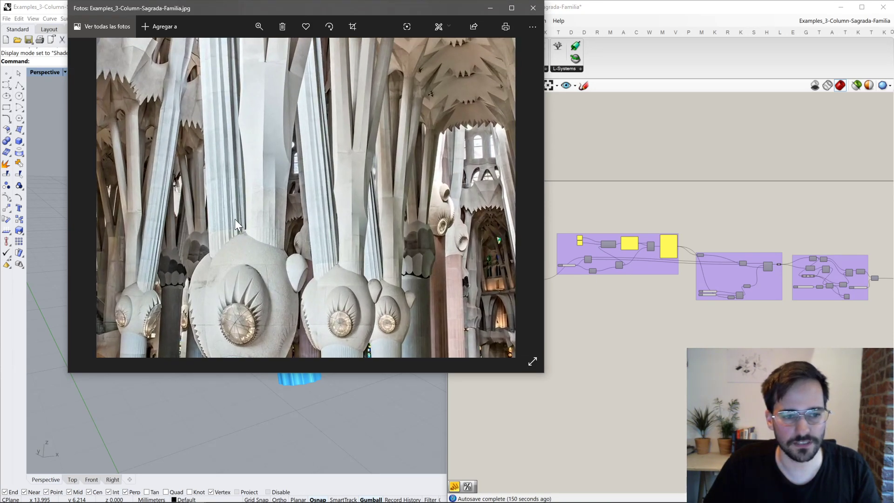
pyautogui.scroll(-4, 321, 253)
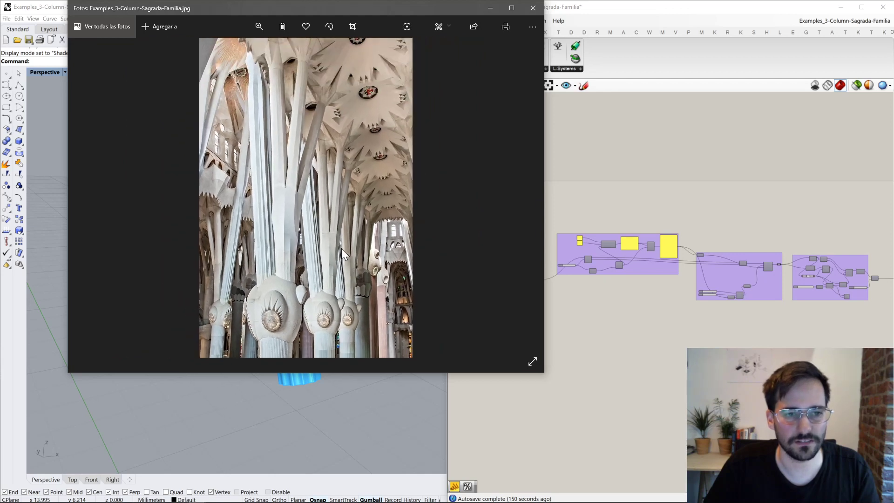
pyautogui.click(533, 11)
pyautogui.click(616, 186)
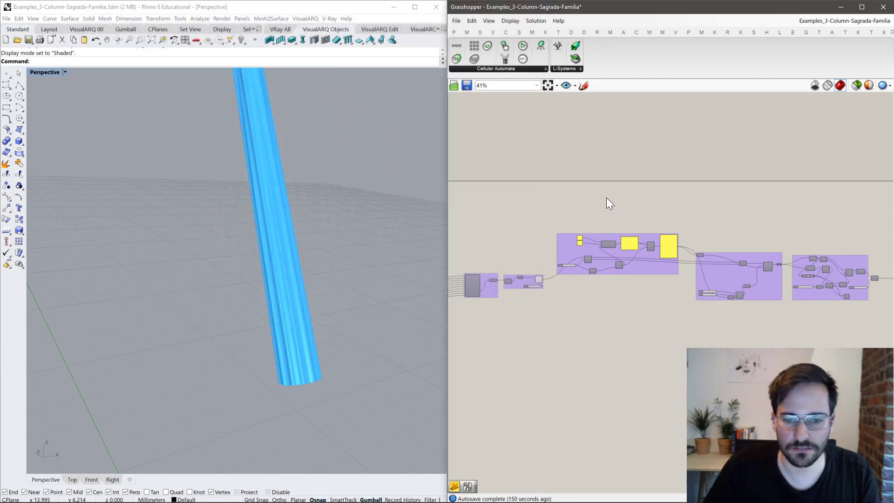
# Set the Line Selector's Index to 0 so the column is generated from the first line.
pyautogui.scroll(4, 479, 284)
pyautogui.scroll(1, 579, 289)
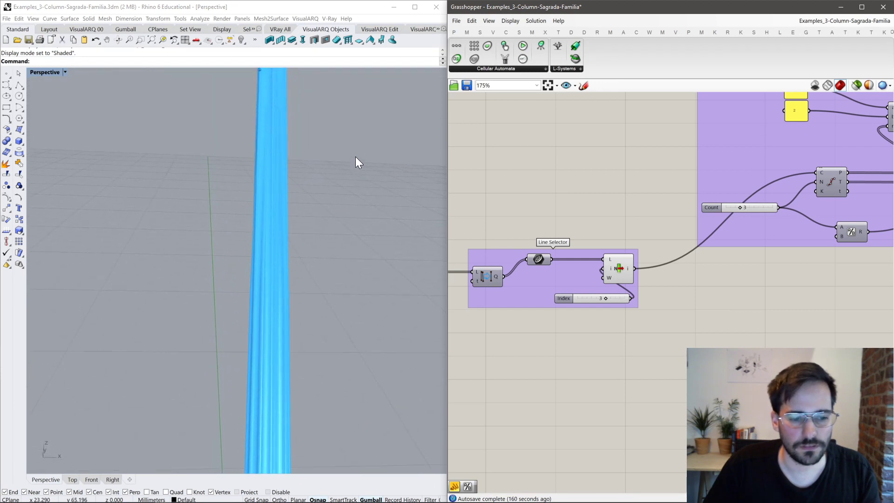
pyautogui.moveTo(534, 214); pyautogui.dragTo(627, 215, button='right')
pyautogui.scroll(-4, 809, 260)
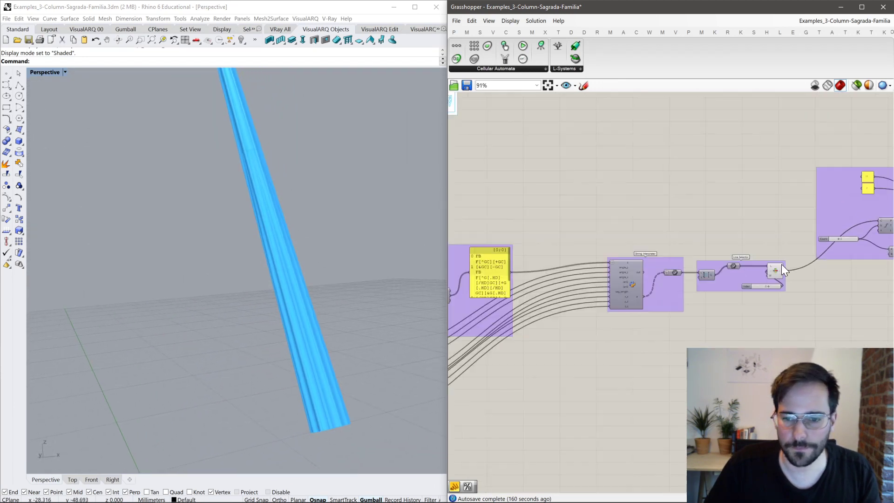
pyautogui.scroll(1, 542, 237)
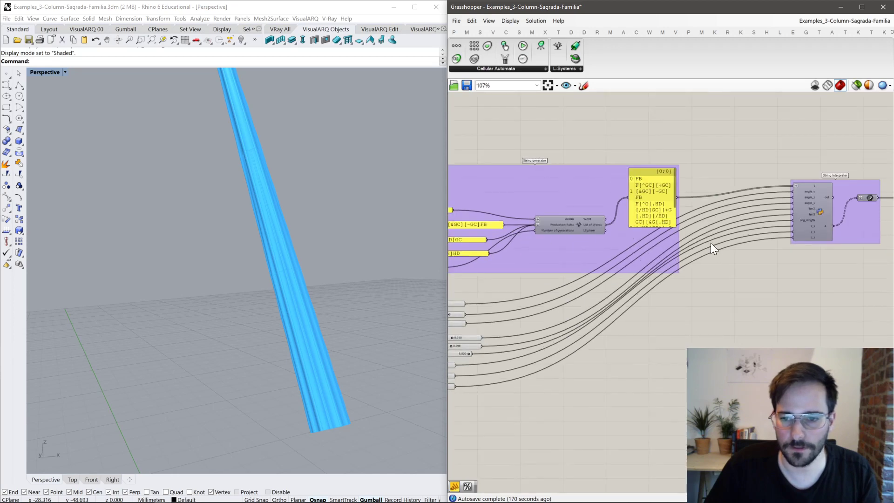
pyautogui.moveTo(718, 241); pyautogui.dragTo(463, 250, button='right')
pyautogui.scroll(5, 745, 226)
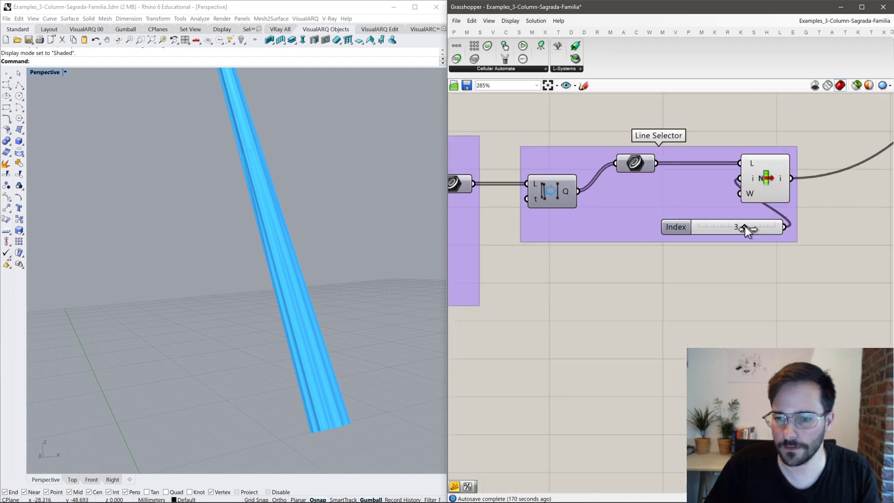
pyautogui.moveTo(744, 227); pyautogui.dragTo(701, 226)
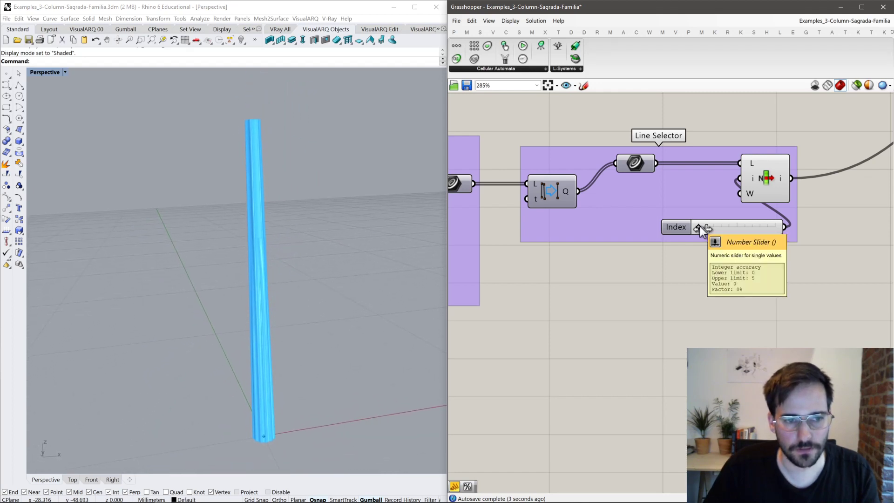
# Examine the components following the Line Selector, and select its List Item to view the chosen axis line inside the column.
pyautogui.scroll(-6, 731, 300)
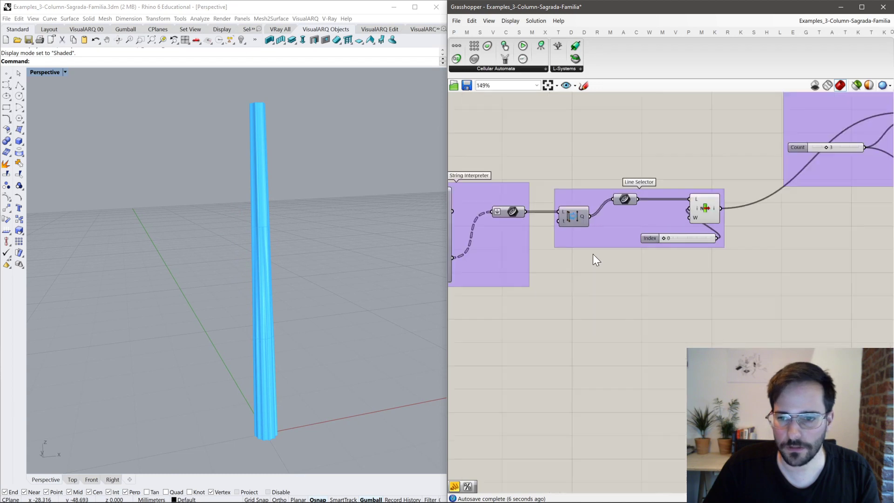
pyautogui.moveTo(799, 269); pyautogui.dragTo(585, 225, button='right')
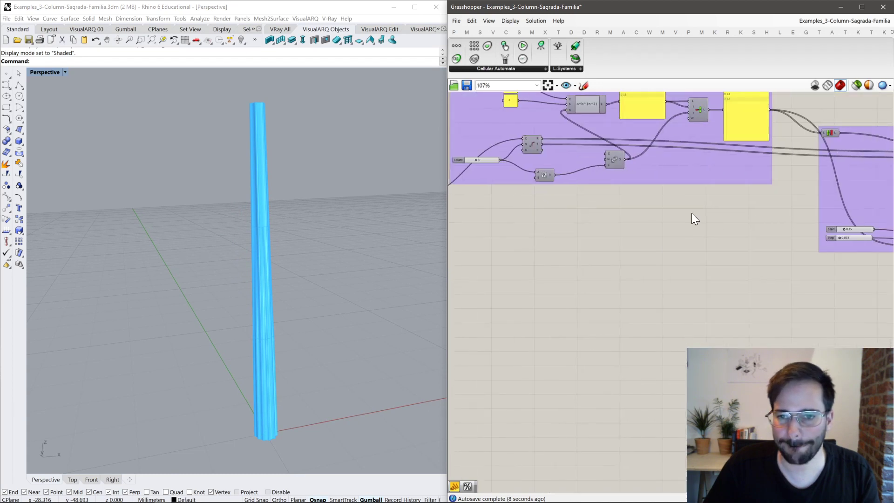
pyautogui.moveTo(691, 213); pyautogui.dragTo(791, 269, button='right')
pyautogui.scroll(3, 507, 248)
pyautogui.click(494, 250)
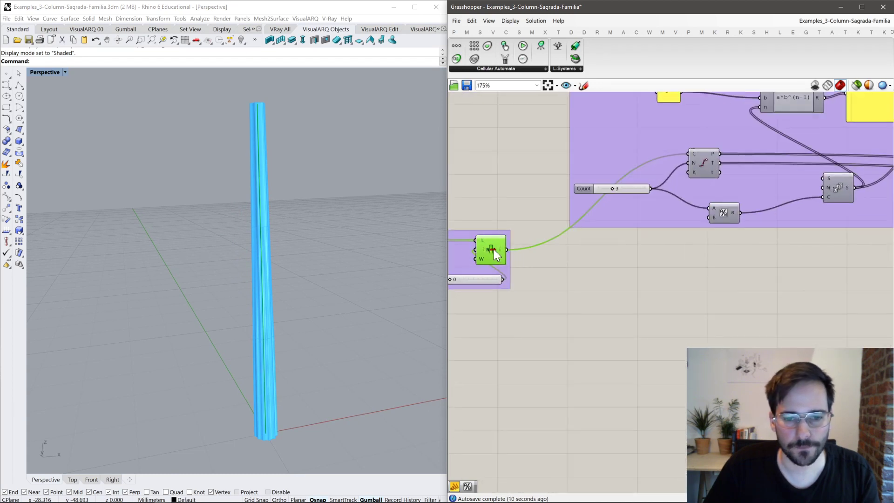
pyautogui.click(614, 228)
pyautogui.scroll(-6, 600, 243)
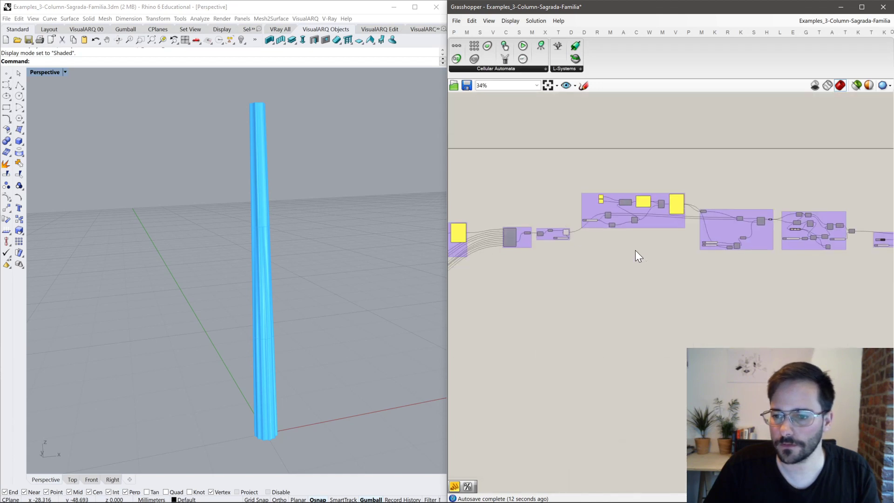
# Disable the preview of the components at the end of the definition so only the axis line is shown.
pyautogui.moveTo(808, 247); pyautogui.dragTo(578, 246, button='right')
pyautogui.click(680, 206)
pyautogui.middleClick(680, 205)
pyautogui.click(708, 174)
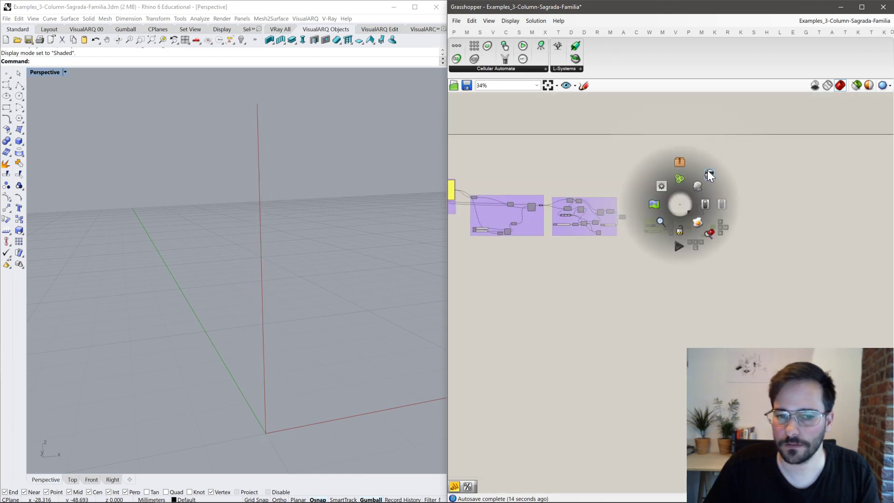
pyautogui.click(546, 162)
pyautogui.moveTo(412, 178); pyautogui.dragTo(215, 209, button='right')
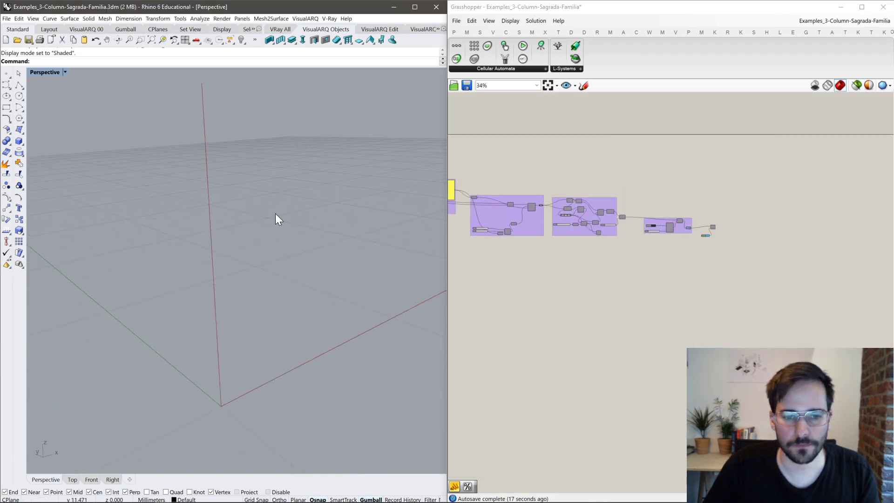
# Check the Line Selector's List Item, and enable the preview of the Divide Curve component to show its points along the axis line.
pyautogui.moveTo(474, 197); pyautogui.dragTo(665, 210, button='right')
pyautogui.scroll(6, 540, 225)
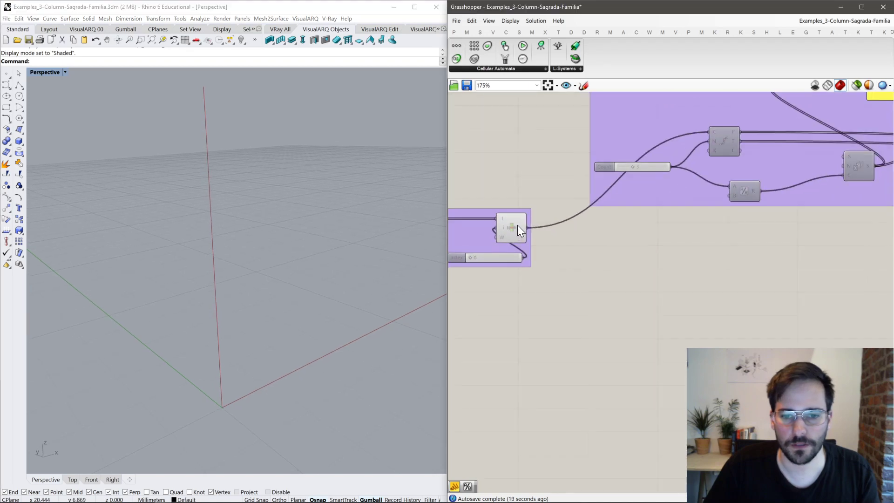
pyautogui.scroll(3, 519, 227)
pyautogui.click(515, 226)
pyautogui.moveTo(671, 209); pyautogui.dragTo(567, 335, button='right')
pyautogui.middleClick(684, 202)
pyautogui.click(703, 185)
pyautogui.moveTo(703, 186)
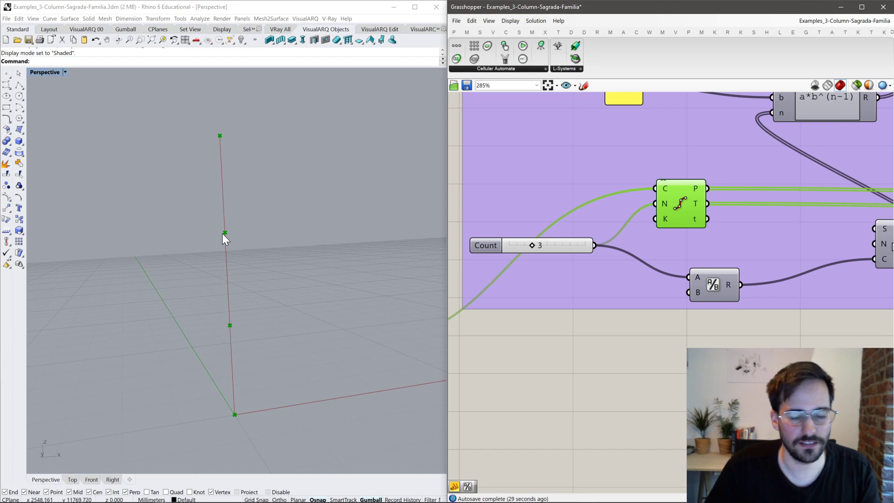
# Examine the Math sequence group from the a*b^(n-1) expression to the Insert Items component that builds the final list.
pyautogui.moveTo(622, 199); pyautogui.dragTo(589, 330, button='right')
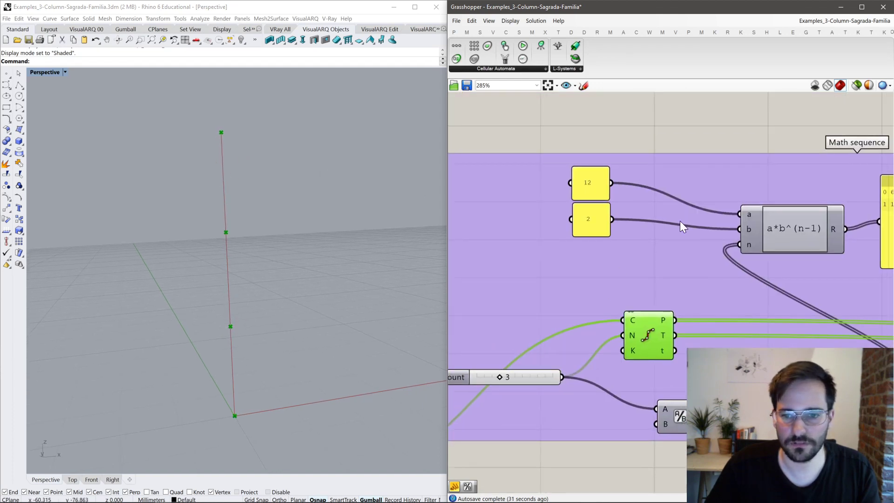
pyautogui.moveTo(882, 251); pyautogui.dragTo(704, 213, button='right')
pyautogui.moveTo(743, 309); pyautogui.dragTo(550, 318, button='right')
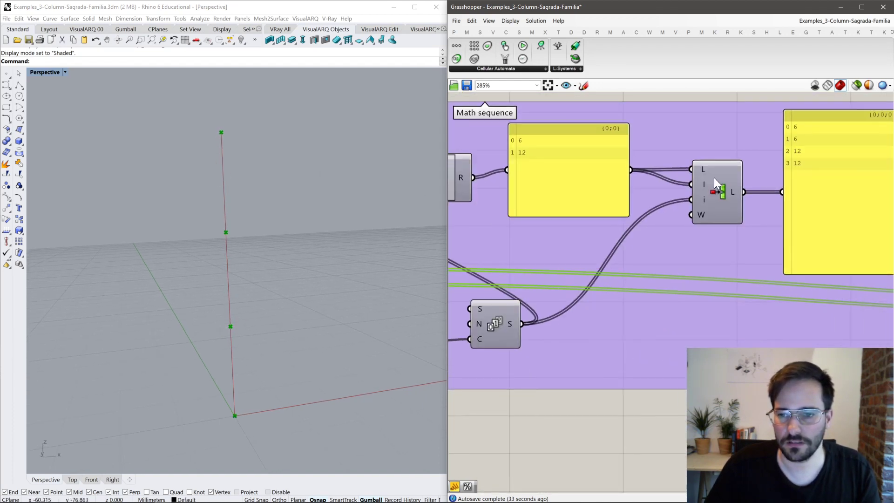
pyautogui.click(726, 185)
pyautogui.scroll(-4, 727, 210)
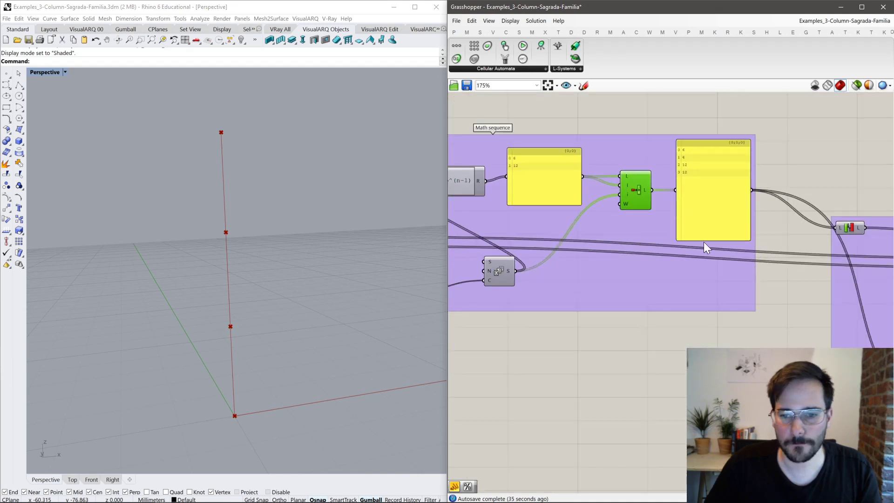
# Enable the preview of the Polygon component in the Polygons group to show the polygons at the division points.
pyautogui.moveTo(799, 239); pyautogui.dragTo(638, 209, button='right')
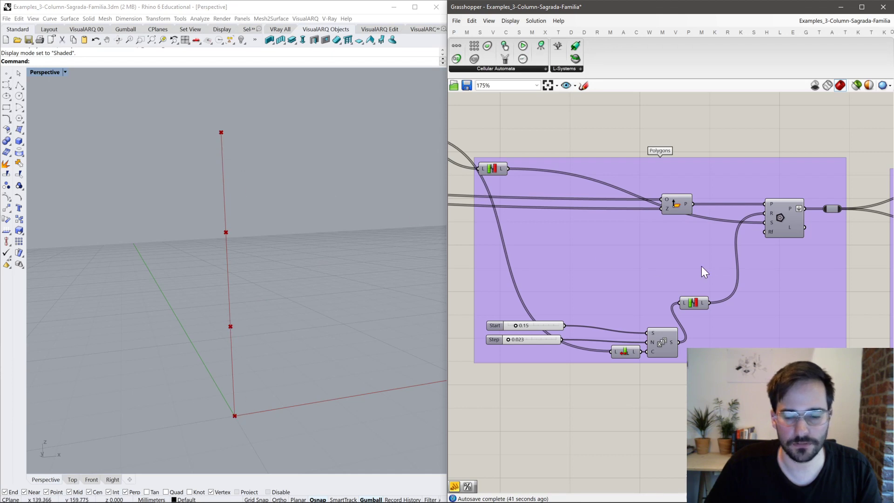
pyautogui.click(783, 215)
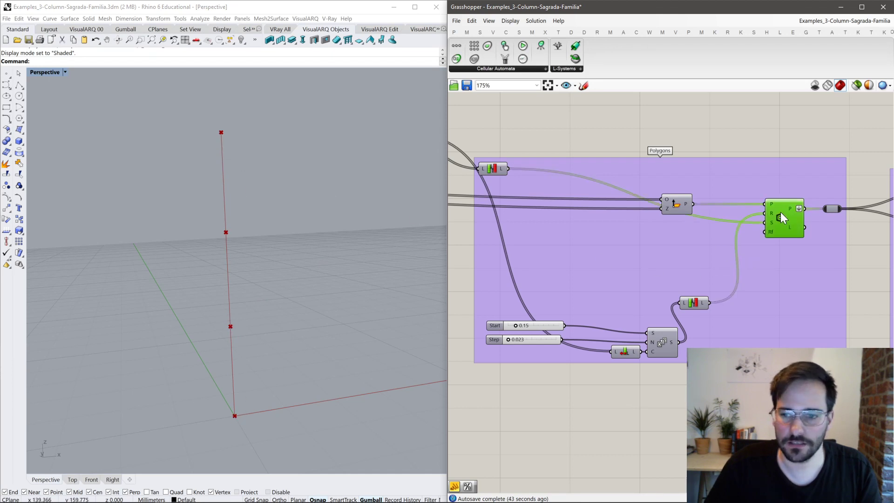
pyautogui.middleClick(780, 214)
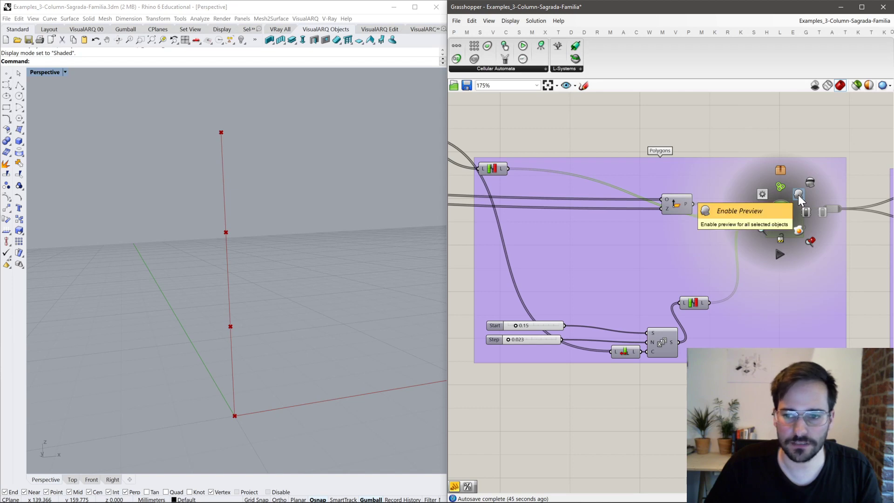
pyautogui.click(797, 195)
# Examine the polygons along the axis line in the Perspective view, comparing their number of sides from base to top.
pyautogui.scroll(3, 286, 386)
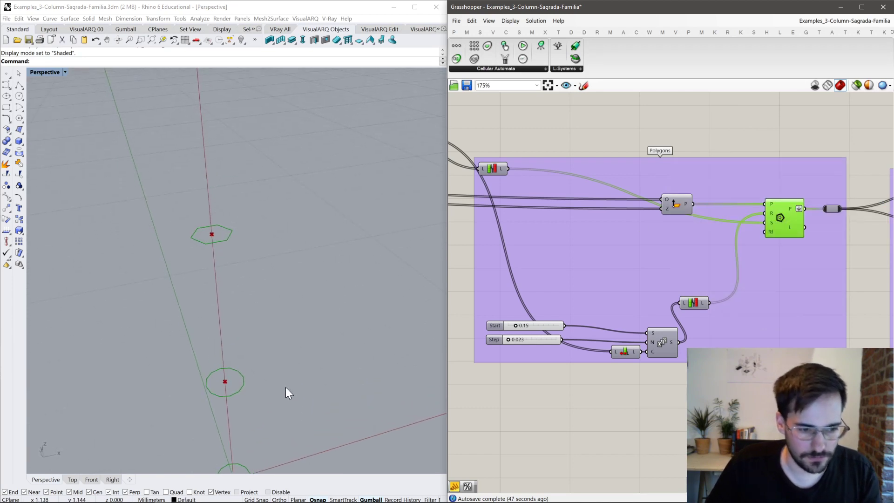
pyautogui.scroll(-5, 291, 259)
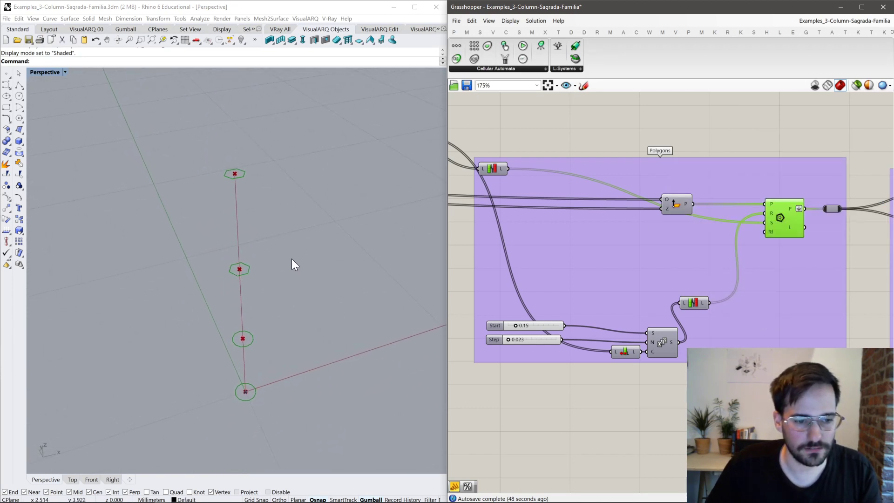
pyautogui.scroll(1, 291, 263)
pyautogui.scroll(1, 291, 259)
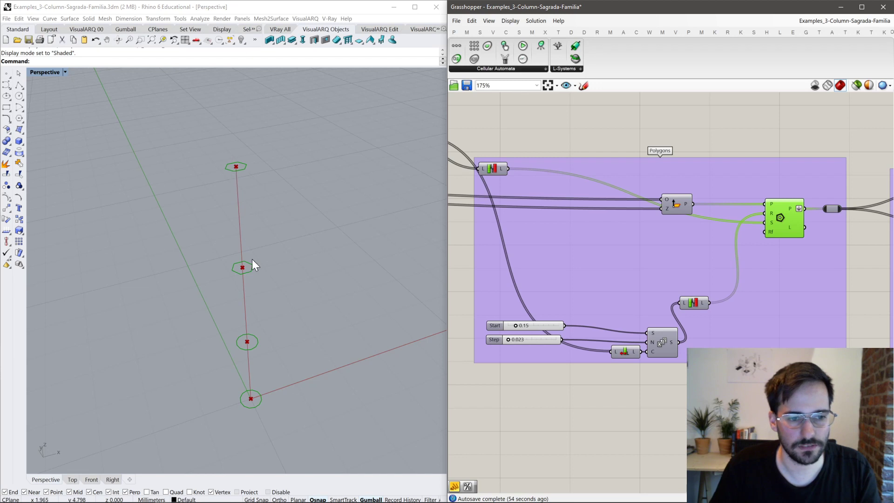
pyautogui.scroll(1, 251, 271)
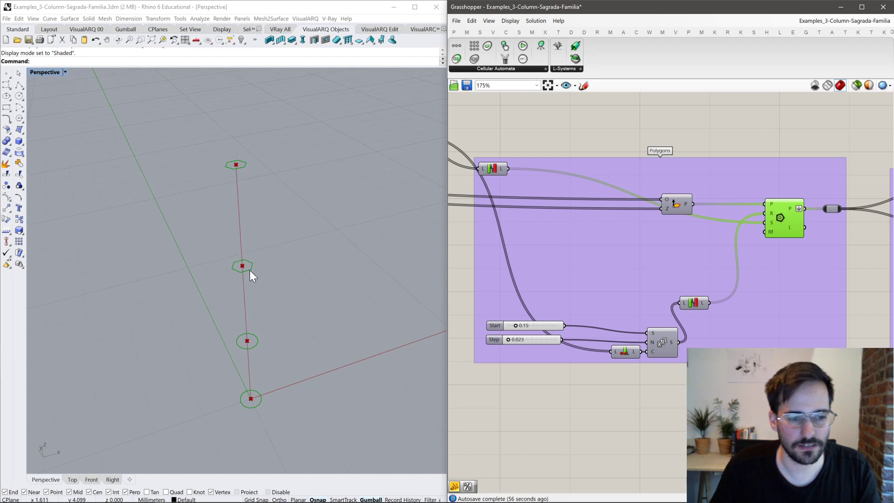
pyautogui.scroll(2, 249, 348)
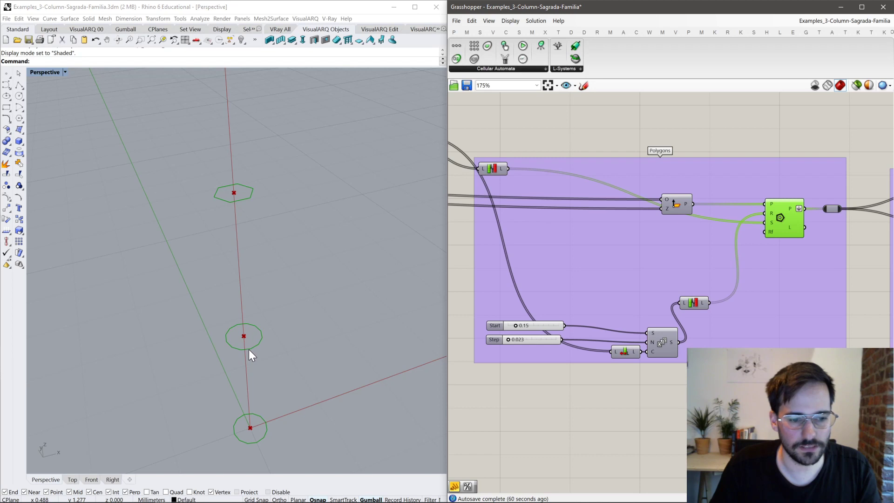
pyautogui.moveTo(244, 327); pyautogui.dragTo(272, 344, button='right')
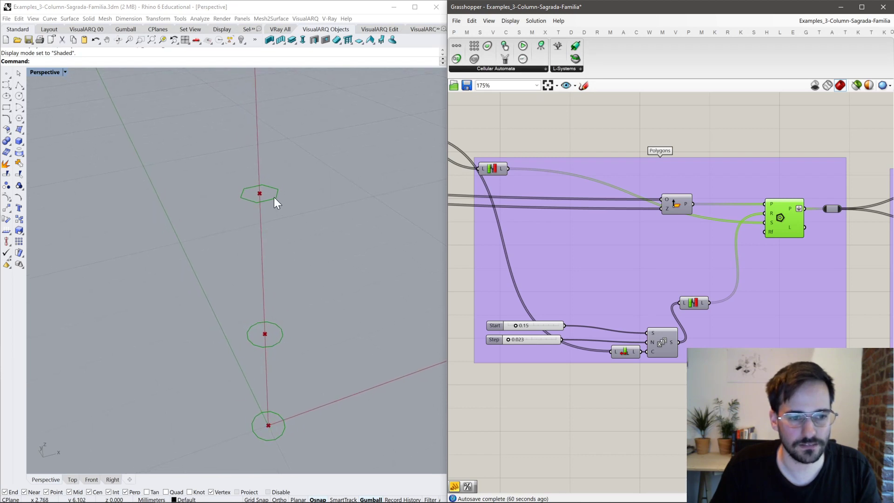
pyautogui.moveTo(273, 197); pyautogui.dragTo(273, 199, button='right')
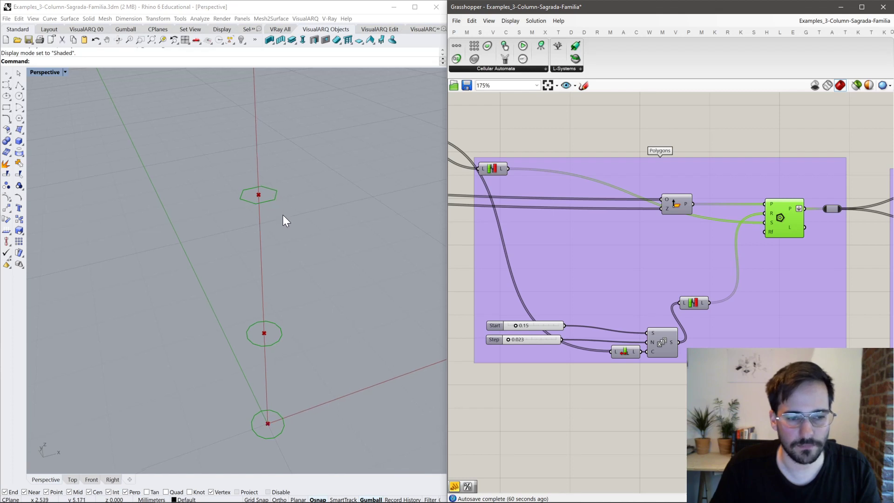
# Trace how the inputs 12 and 2 feed the a*b^(n-1) expression and how its results reach the output panels.
pyautogui.click(523, 124)
pyautogui.moveTo(523, 124); pyautogui.dragTo(725, 293, button='right')
pyautogui.moveTo(597, 229); pyautogui.dragTo(675, 243, button='right')
pyautogui.click(679, 245)
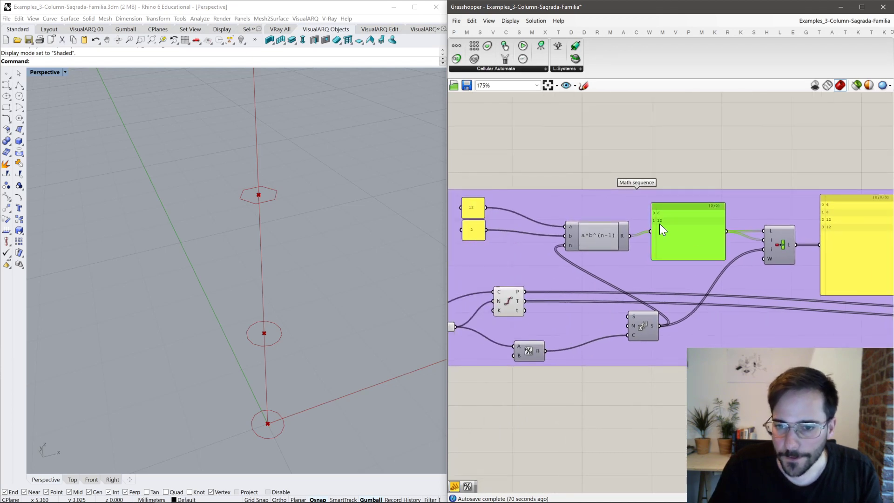
pyautogui.click(595, 234)
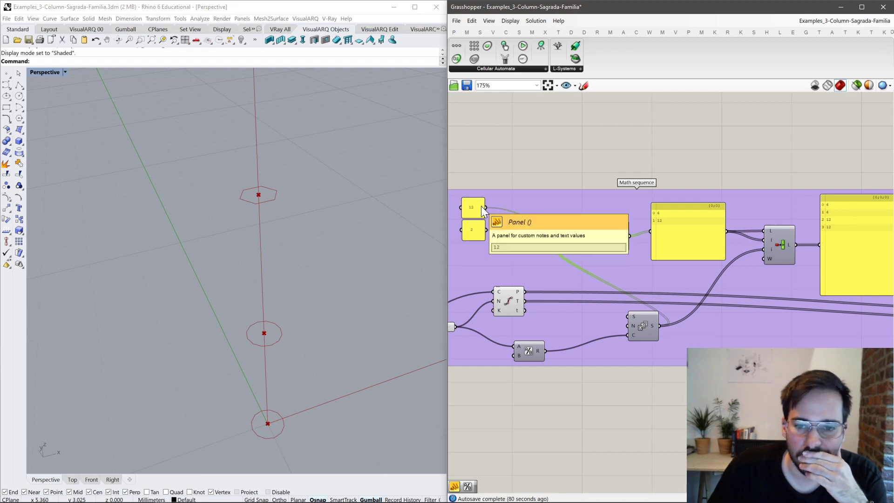
pyautogui.moveTo(537, 303); pyautogui.dragTo(632, 294, button='right')
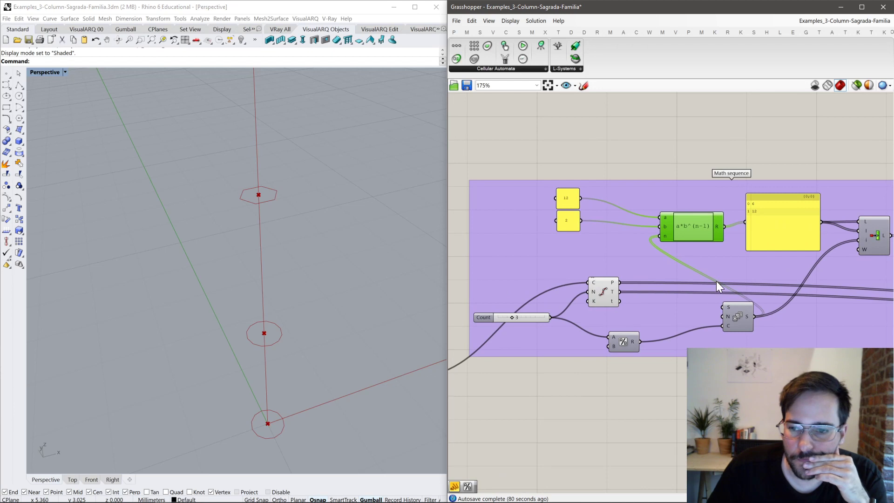
pyautogui.moveTo(716, 281); pyautogui.dragTo(601, 293, button='right')
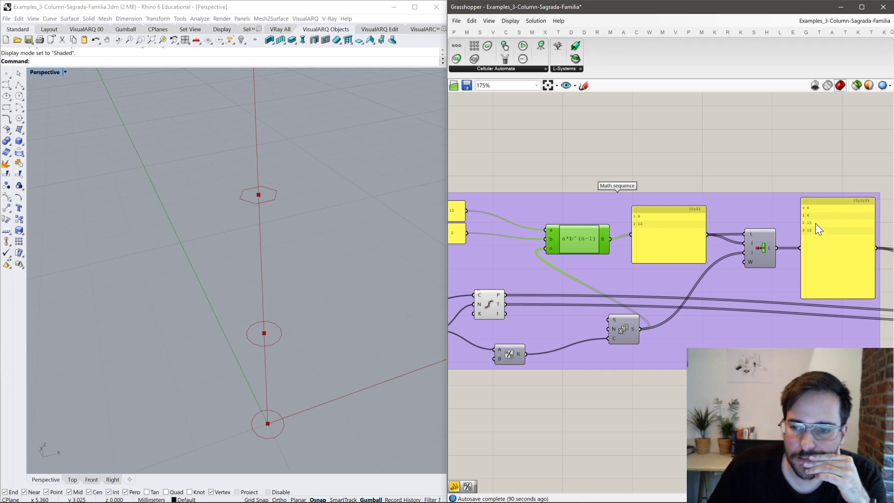
# Raise the Count slider to divide the axis line into five segments, and check the side-count list and the new polygons.
pyautogui.moveTo(645, 254); pyautogui.dragTo(750, 216, button='right')
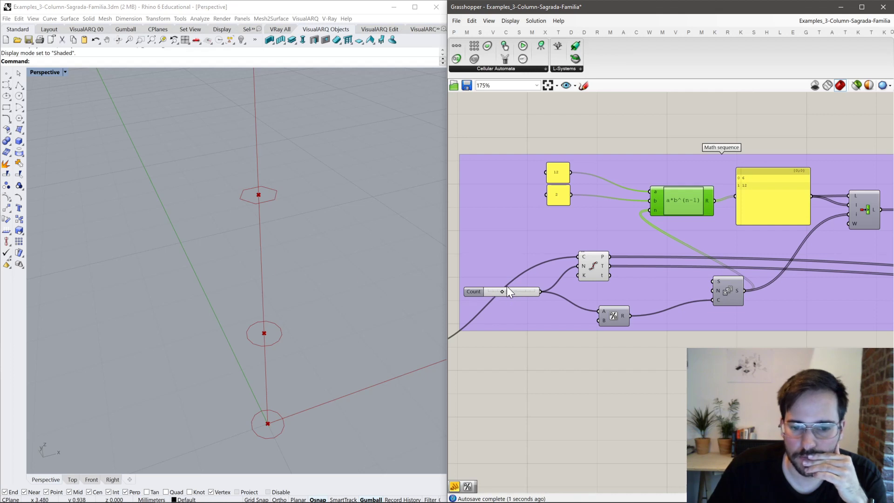
pyautogui.moveTo(501, 291); pyautogui.dragTo(505, 292)
pyautogui.click(487, 346)
pyautogui.scroll(-3, 486, 346)
pyautogui.scroll(5, 714, 307)
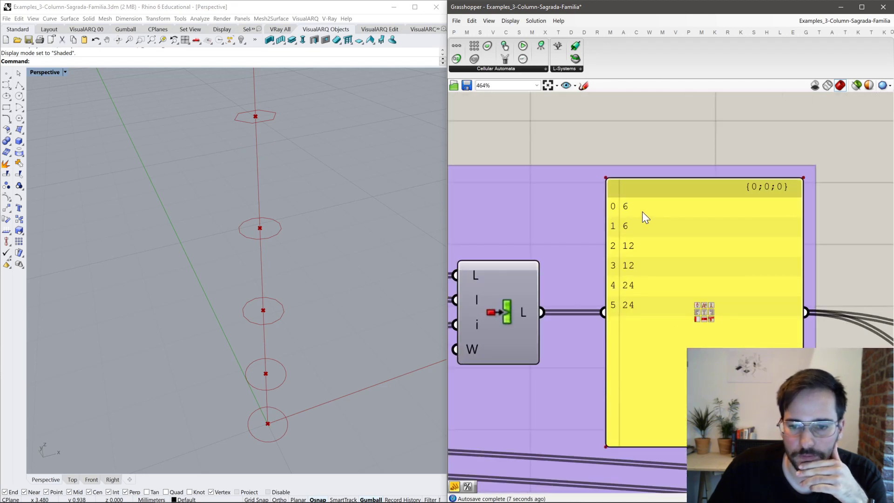
pyautogui.moveTo(347, 233); pyautogui.dragTo(312, 168, button='right')
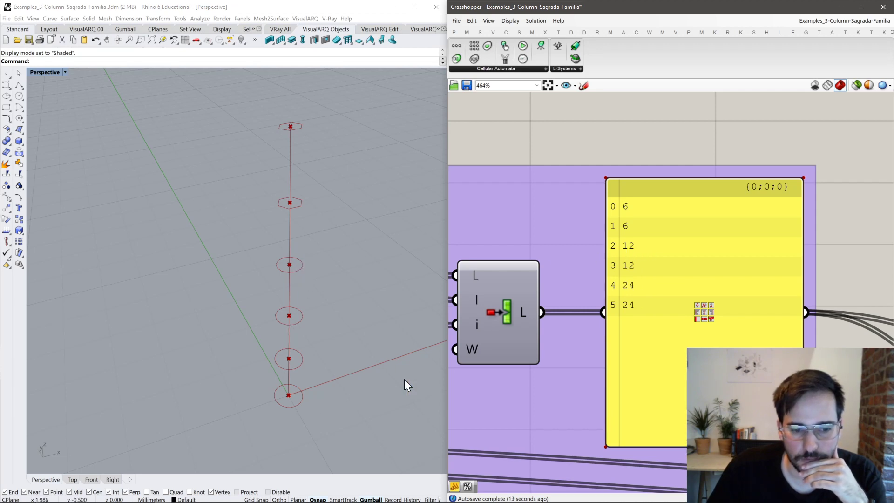
# Disable the preview of the Polygon component in the Polygons group.
pyautogui.moveTo(594, 279)
pyautogui.mouseDown(button='right')
pyautogui.moveTo(763, 225)
pyautogui.moveTo(591, 279)
pyautogui.mouseUp(button='right')
pyautogui.scroll(-5, 762, 220)
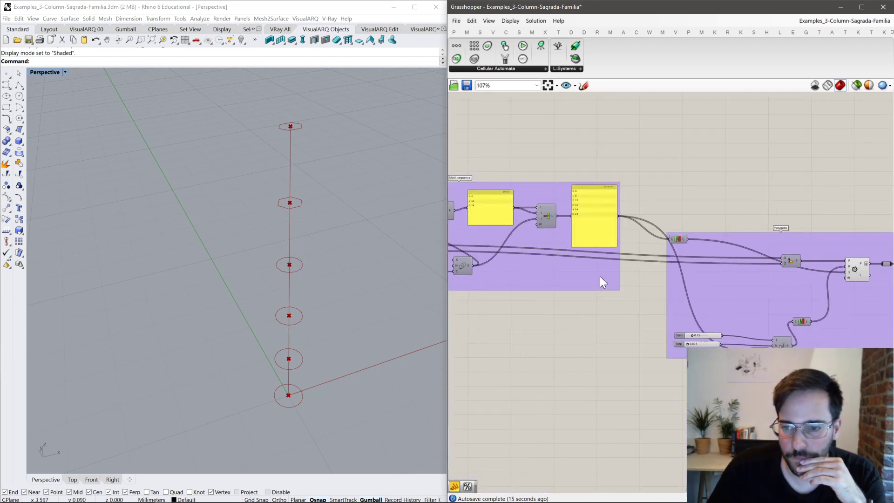
pyautogui.scroll(1, 793, 259)
pyautogui.click(778, 255)
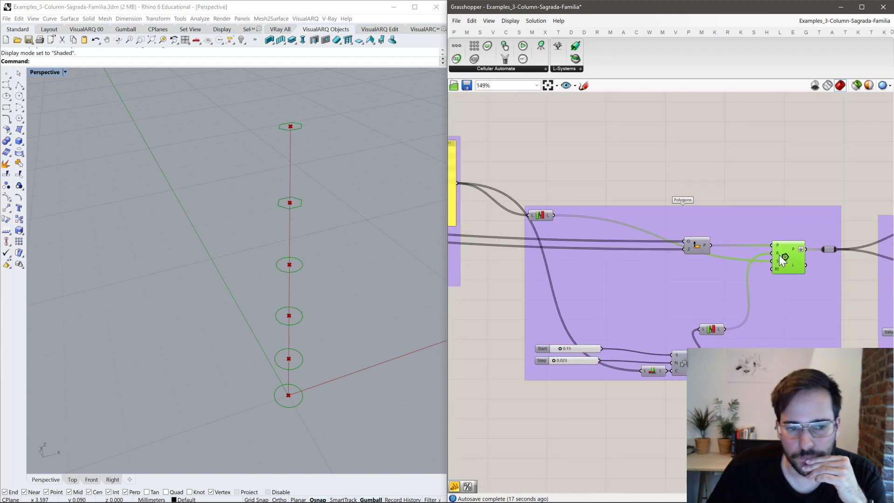
pyautogui.moveTo(778, 255); pyautogui.dragTo(560, 280, button='right')
pyautogui.middleClick(602, 253)
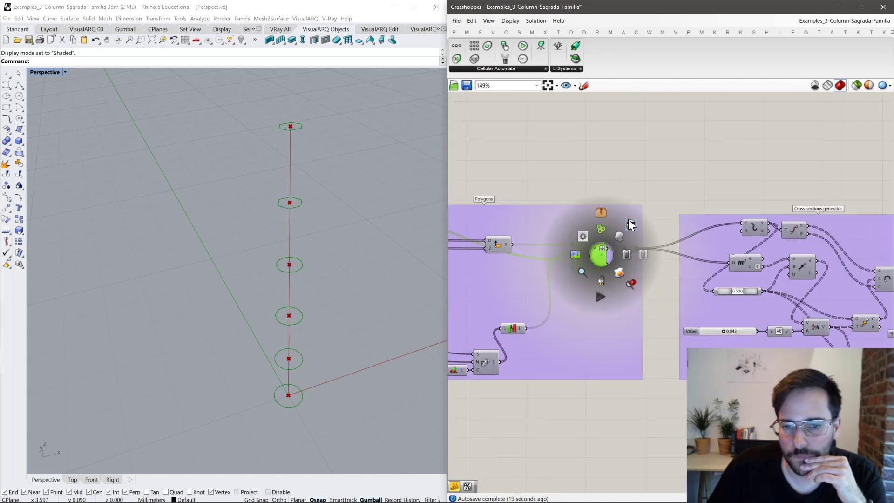
pyautogui.click(630, 225)
# Shift the Explode component within the Cross-sections generator group, and enable the preview of the three-point arc component.
pyautogui.moveTo(686, 248); pyautogui.dragTo(556, 248, button='right')
pyautogui.click(628, 225)
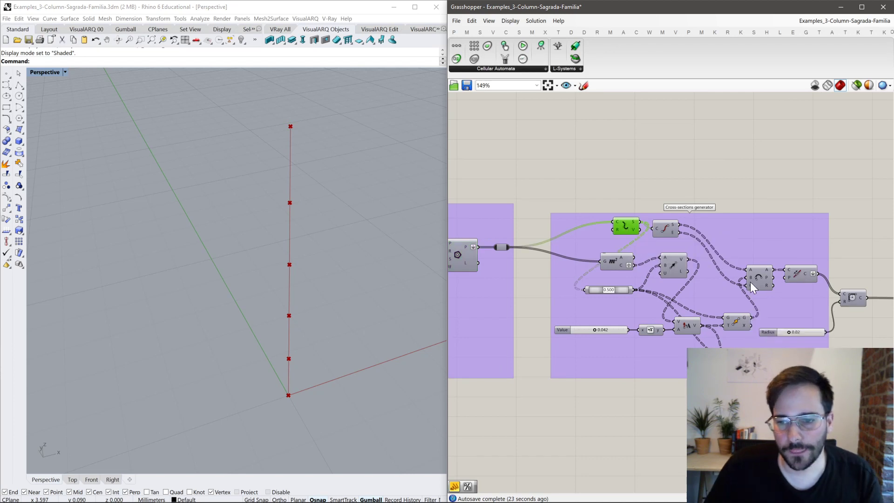
pyautogui.moveTo(623, 227); pyautogui.dragTo(600, 233)
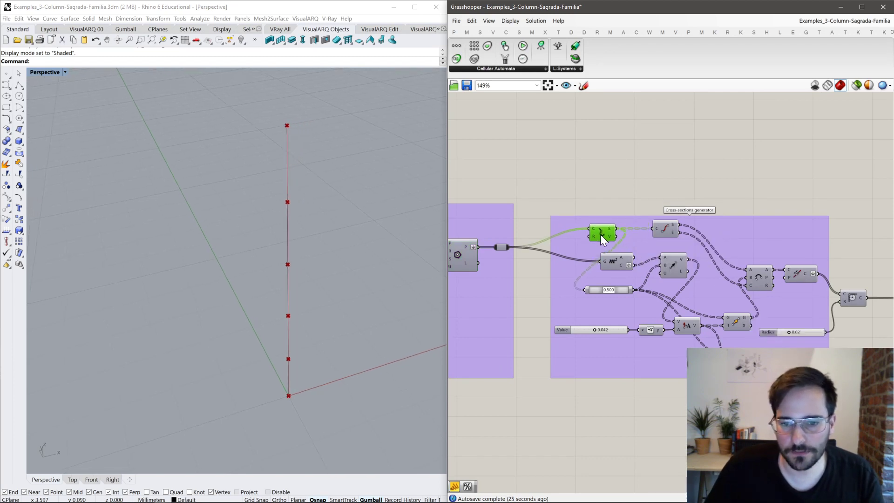
pyautogui.click(672, 272)
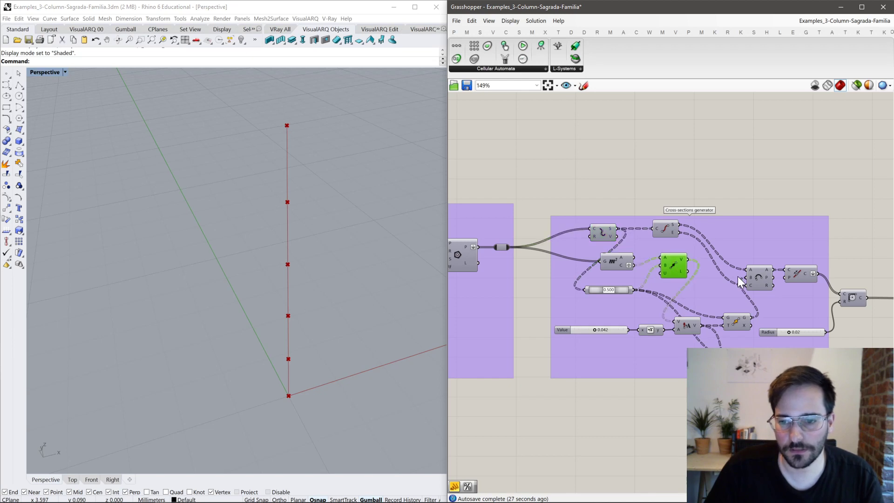
pyautogui.click(761, 278)
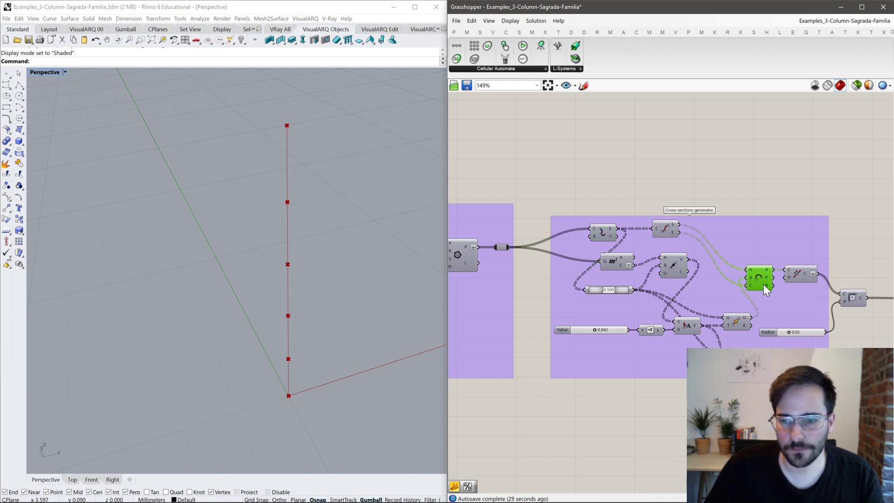
pyautogui.middleClick(760, 261)
pyautogui.click(778, 259)
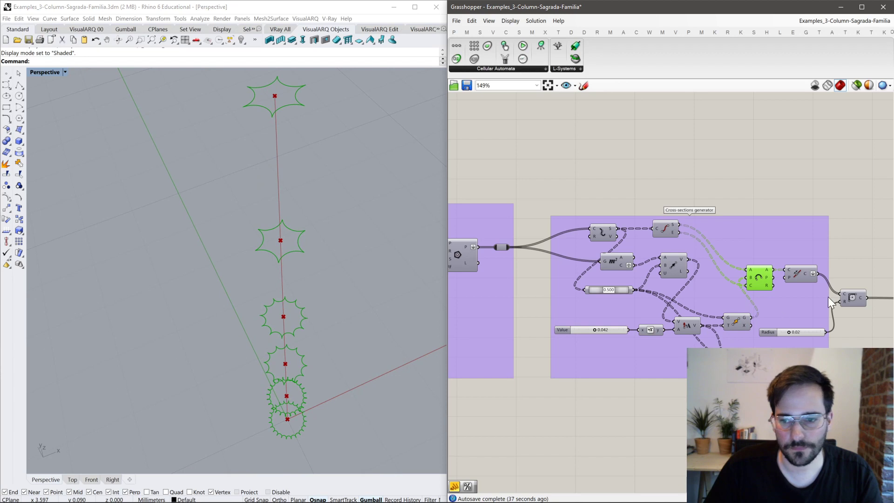
# Enable the preview of the Fillet component following the Cross-sections generator, and disable the preview of the three-point arcs.
pyautogui.click(854, 298)
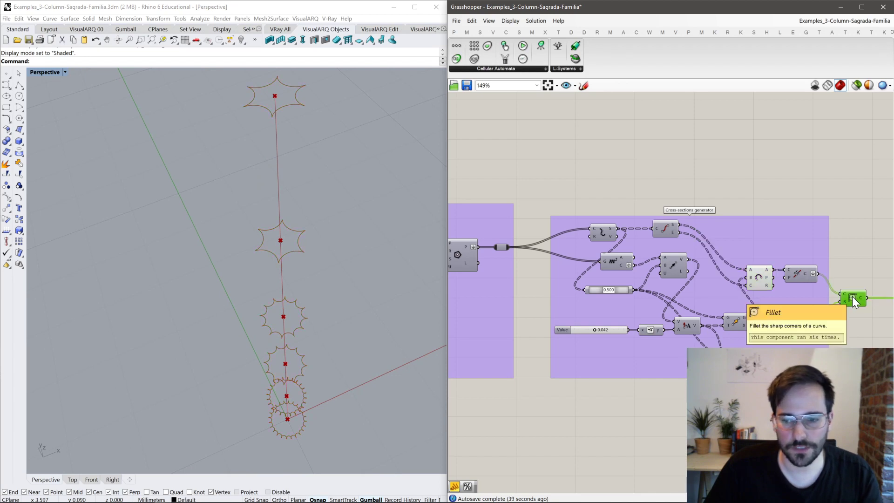
pyautogui.moveTo(828, 293); pyautogui.dragTo(723, 289, button='right')
pyautogui.middleClick(723, 290)
pyautogui.click(744, 267)
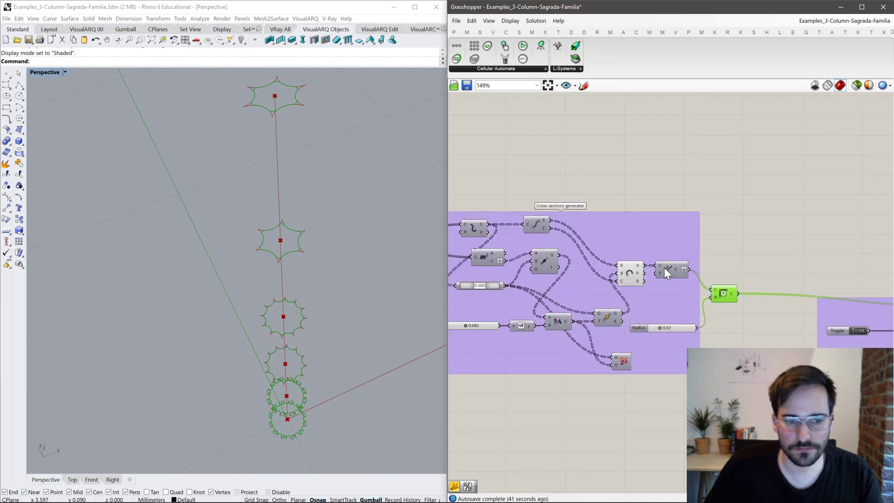
pyautogui.click(630, 273)
pyautogui.middleClick(630, 273)
pyautogui.click(665, 250)
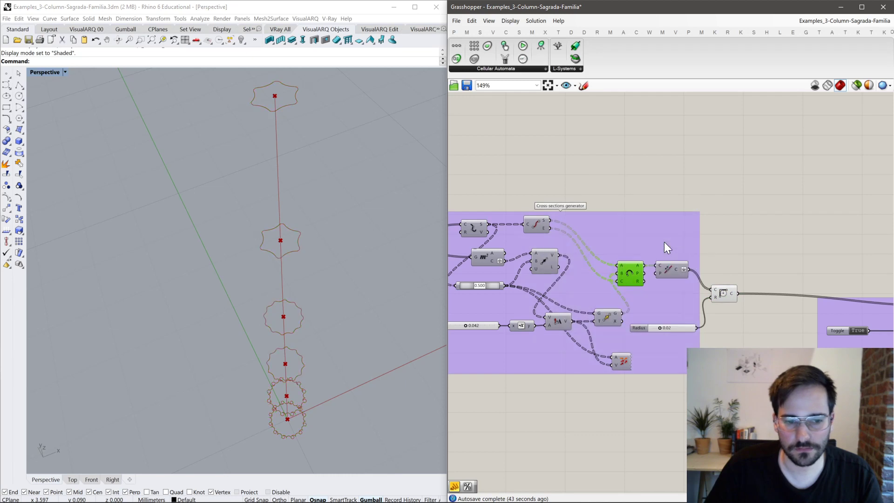
# Set the Cross-sections generator's Value slider to 0.024 and its Point On Curve parameter to 0.249, with the filleted curves selected for comparison.
pyautogui.click(721, 294)
pyautogui.moveTo(784, 303); pyautogui.dragTo(781, 282, button='right')
pyautogui.scroll(5, 537, 300)
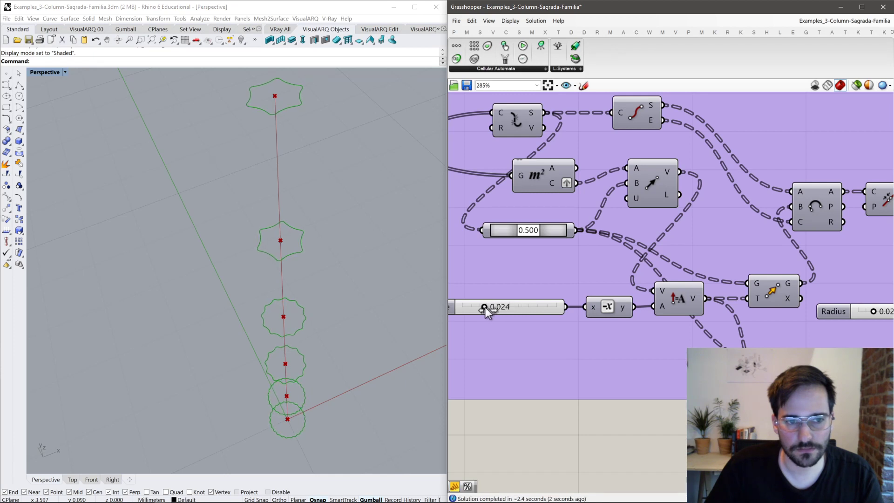
pyautogui.moveTo(521, 233); pyautogui.dragTo(520, 233)
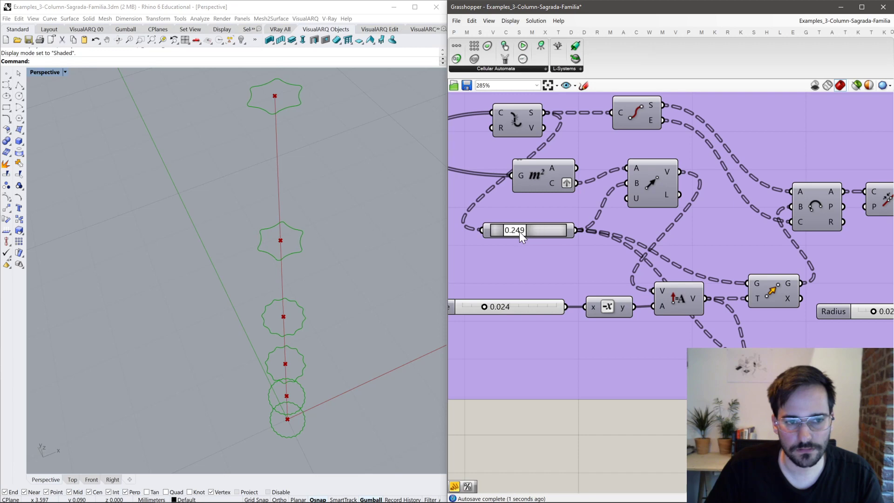
# Undo the last Point On Curve change, and enable the preview of the Loft component in the Volume group.
pyautogui.hotkey('ctrl', 'z')
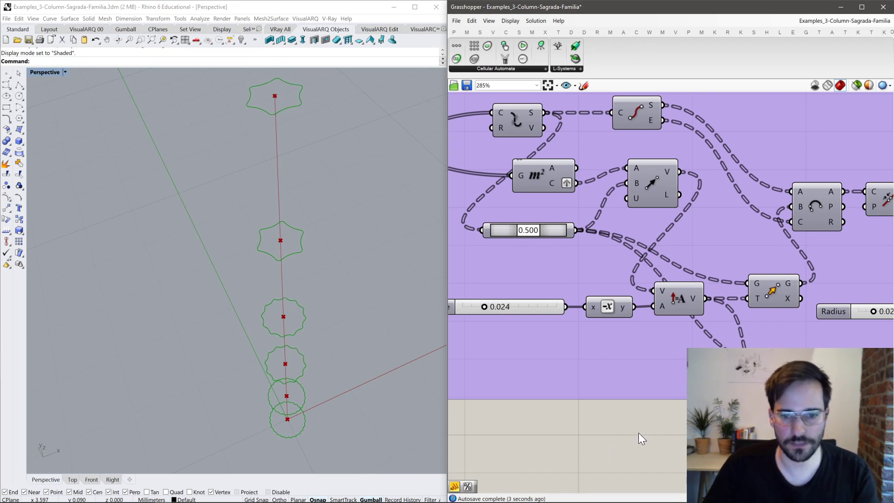
pyautogui.moveTo(609, 318); pyautogui.dragTo(532, 289, button='right')
pyautogui.scroll(-4, 532, 289)
pyautogui.scroll(3, 767, 283)
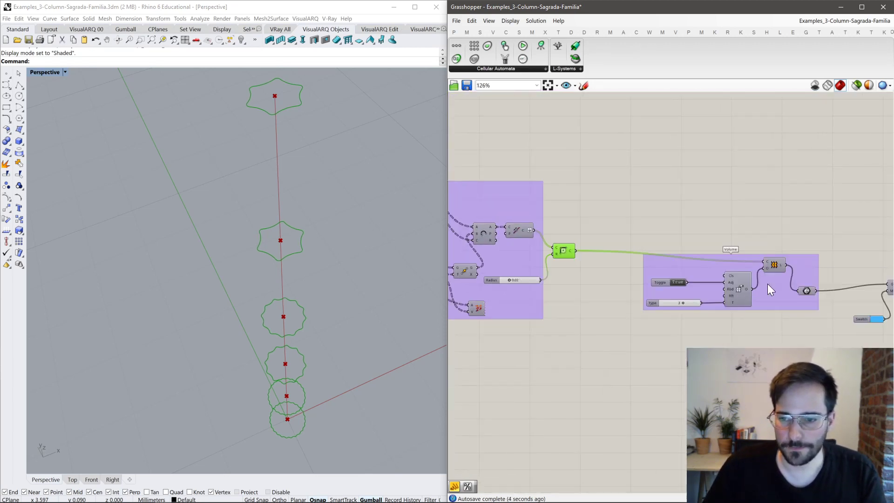
pyautogui.middleClick(767, 259)
pyautogui.click(782, 237)
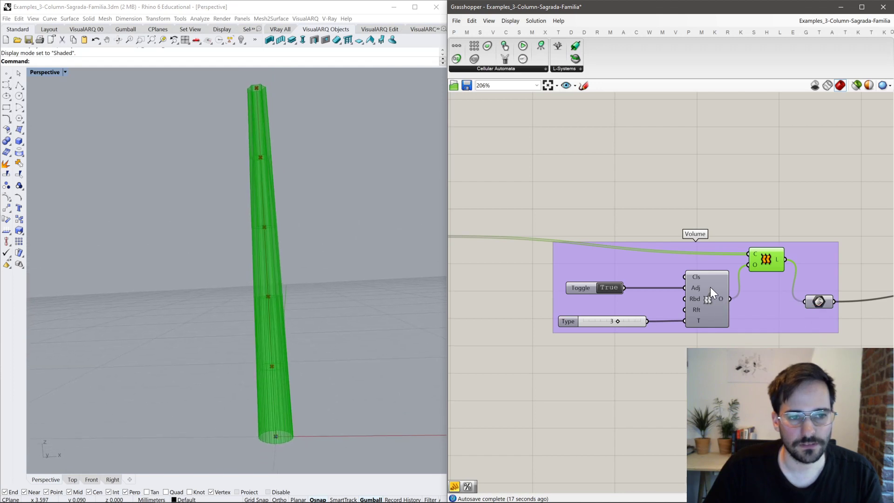
pyautogui.moveTo(710, 323); pyautogui.dragTo(647, 289, button='right')
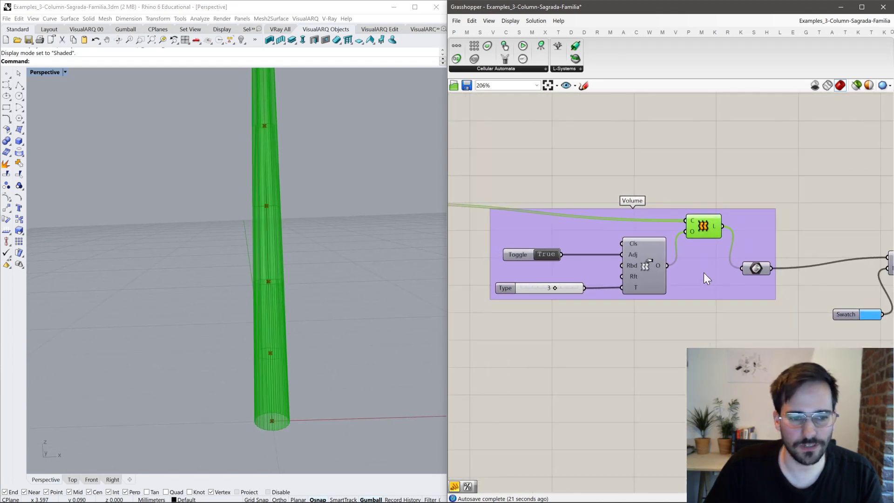
pyautogui.click(695, 183)
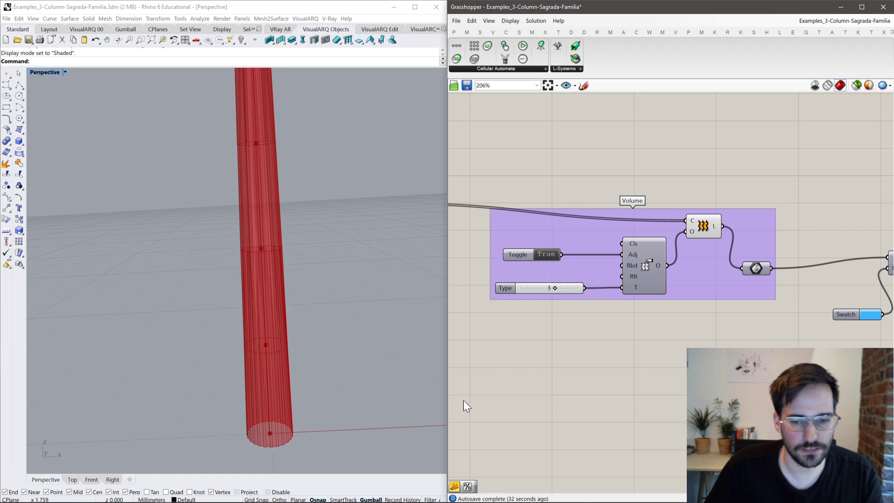
# Compare the polygon segment counts listed in the L-system output panel with the lofted column's cross-sections along its height.
pyautogui.scroll(-5, 726, 325)
pyautogui.scroll(3, 759, 264)
pyautogui.scroll(3, 656, 228)
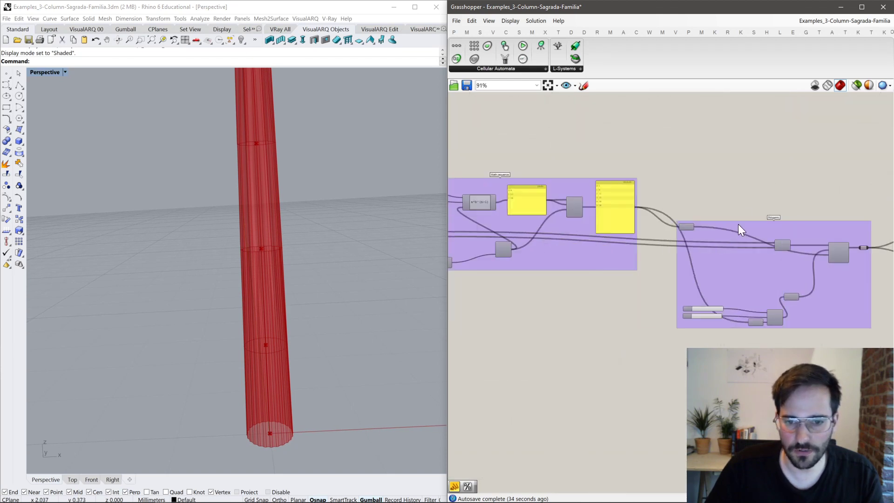
pyautogui.scroll(4, 590, 202)
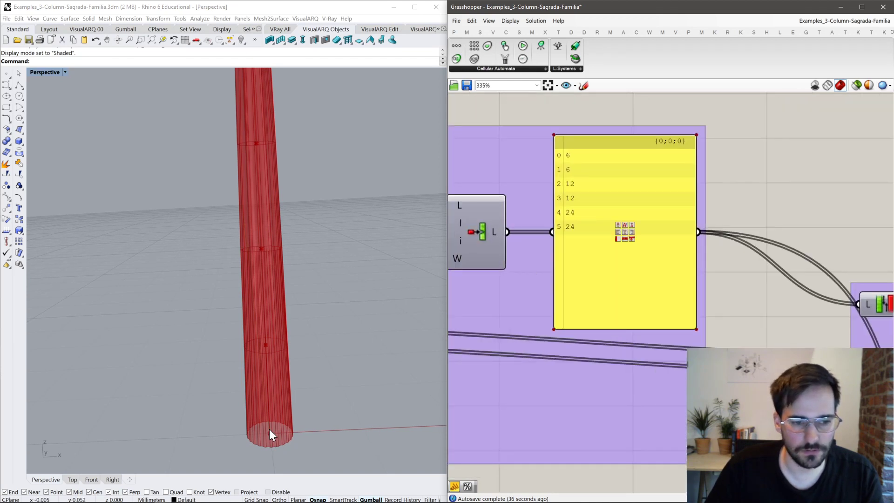
pyautogui.scroll(-5, 266, 192)
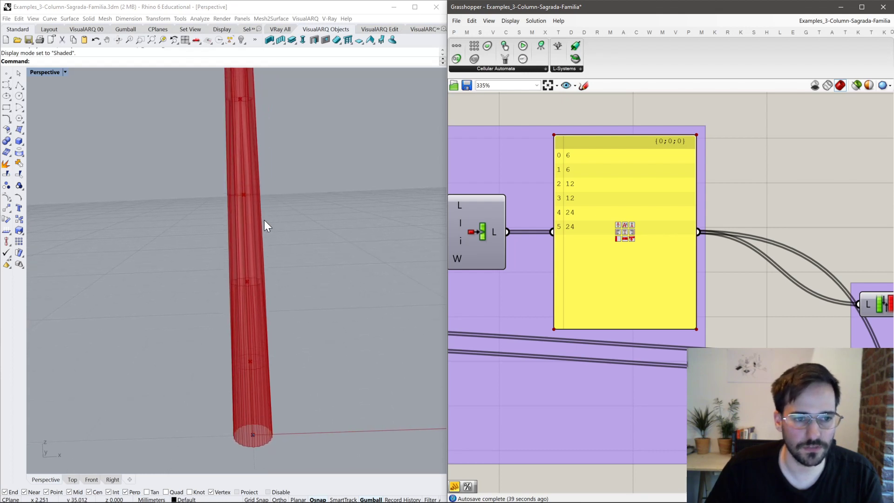
pyautogui.scroll(3, 242, 223)
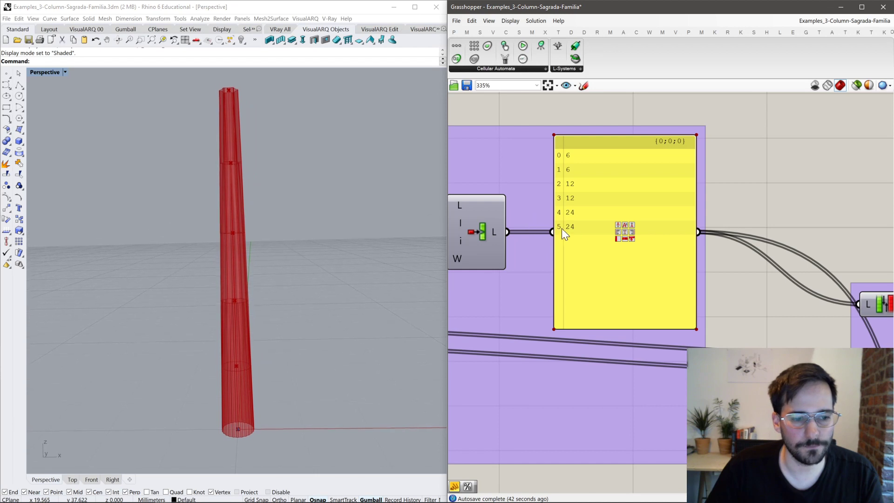
pyautogui.scroll(-6, 582, 233)
pyautogui.moveTo(647, 278); pyautogui.dragTo(579, 253, button='right')
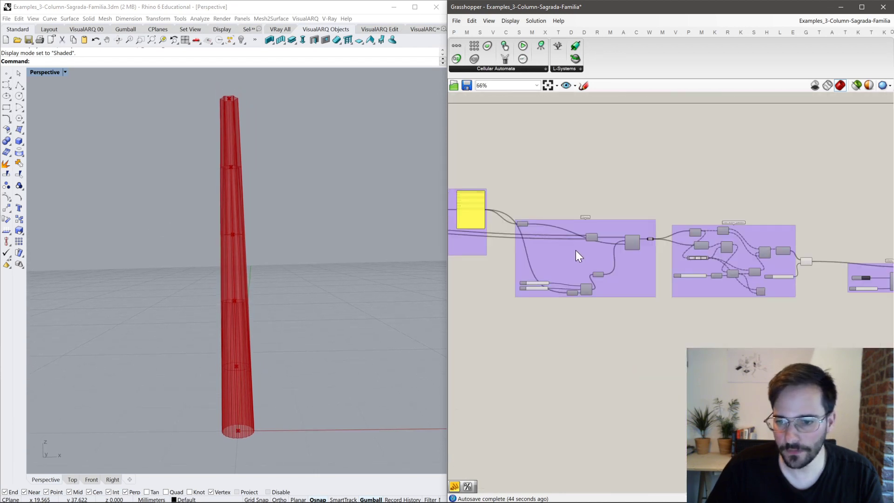
pyautogui.scroll(-3, 738, 252)
pyautogui.scroll(6, 783, 303)
pyautogui.moveTo(701, 250); pyautogui.dragTo(630, 238, button='right')
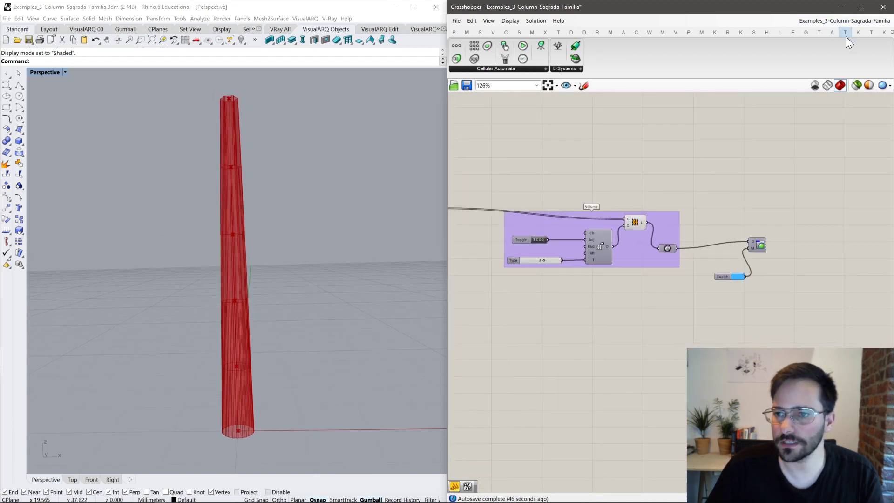
# Close the Sagrada Familia column definition and open the Examples_3-Rotation-Beam.3dm model, discarding the changes to the column files.
pyautogui.click(867, 35)
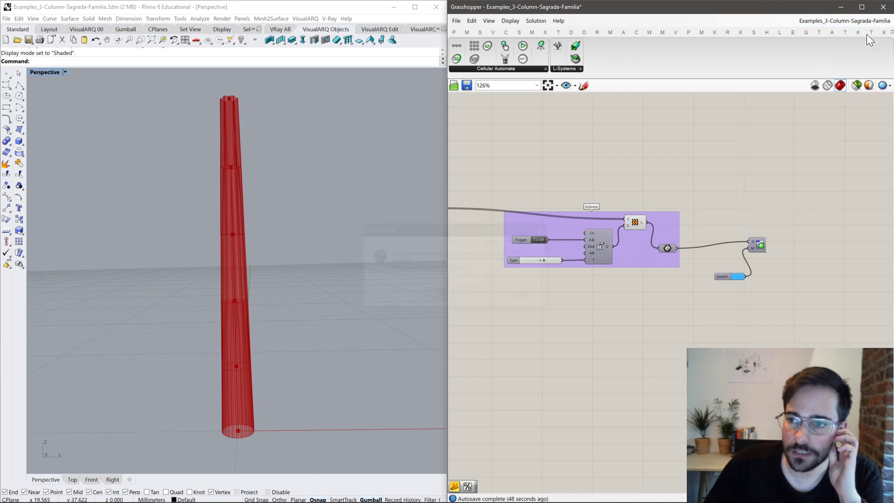
pyautogui.click(476, 292)
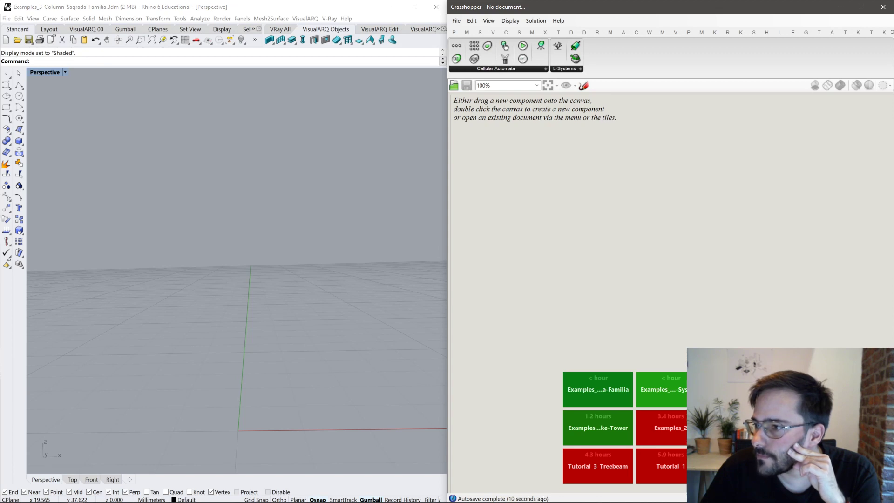
pyautogui.moveTo(399, 378); pyautogui.dragTo(609, 329)
pyautogui.click(821, 340)
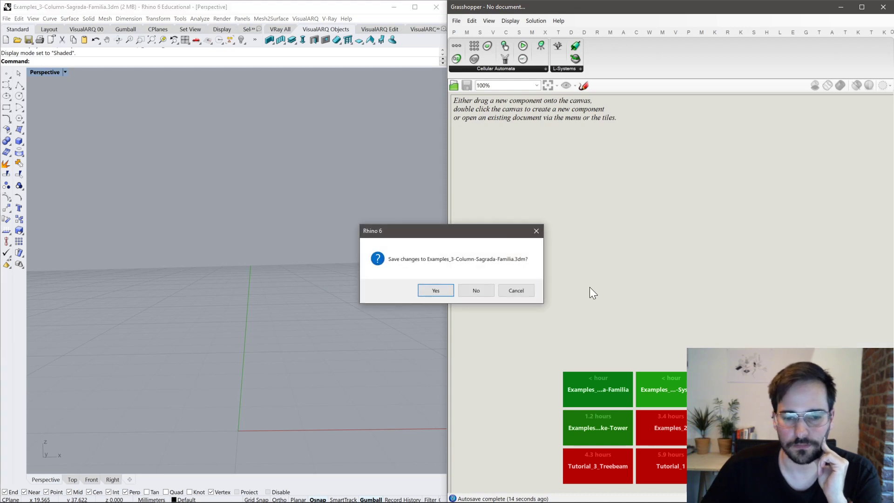
pyautogui.click(473, 291)
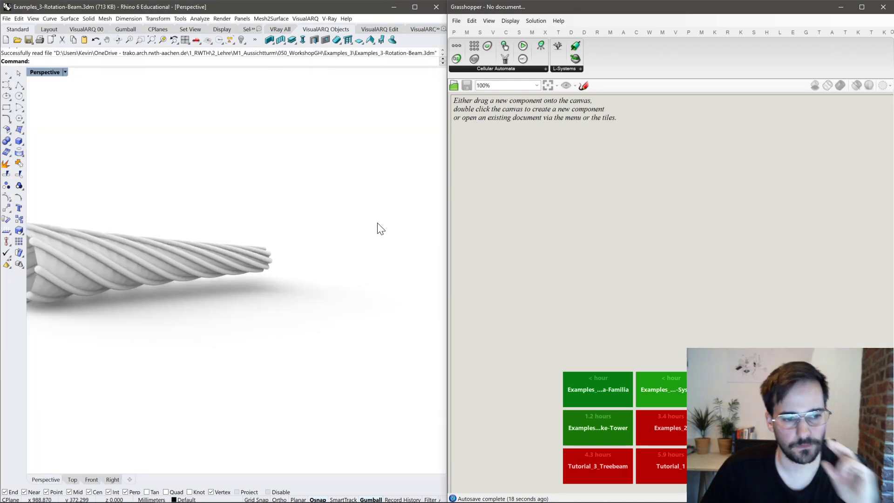
# Hide all the twisted beam's polysurfaces and set the Perspective viewport to Shaded display.
pyautogui.moveTo(369, 217)
pyautogui.keyDown('shift'); pyautogui.mouseDown(button='right')
pyautogui.moveTo(498, 221)
pyautogui.moveTo(360, 220)
pyautogui.moveTo(372, 222)
pyautogui.mouseUp(button='right'); pyautogui.keyUp('shift')
pyautogui.press('Down')
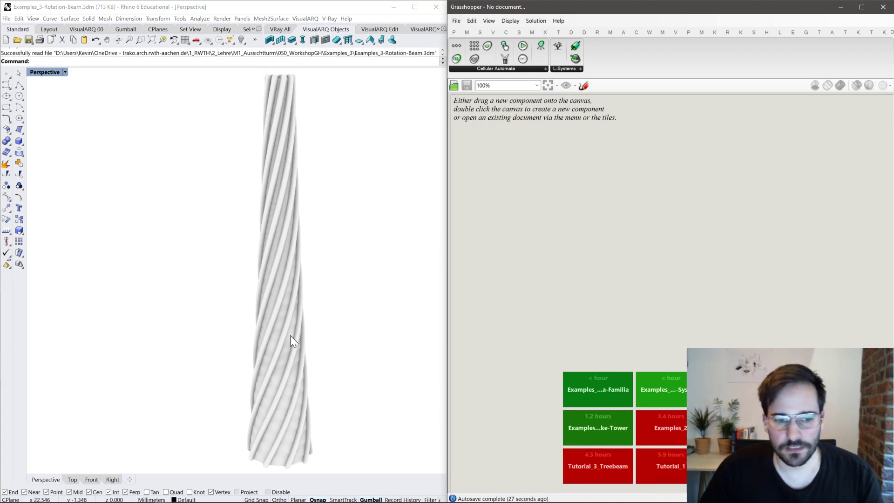
pyautogui.moveTo(275, 339); pyautogui.dragTo(400, 351, button='right')
pyautogui.moveTo(427, 391); pyautogui.dragTo(31, 134)
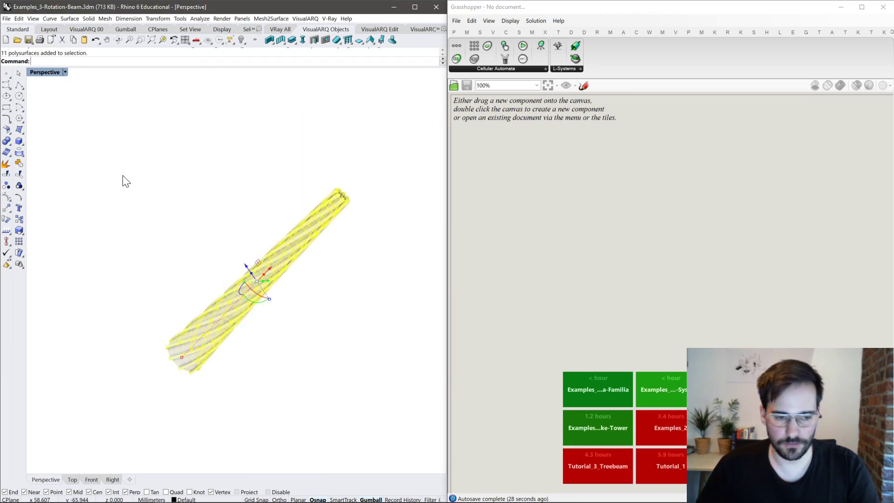
pyautogui.write('Hi')
pyautogui.press('Return')
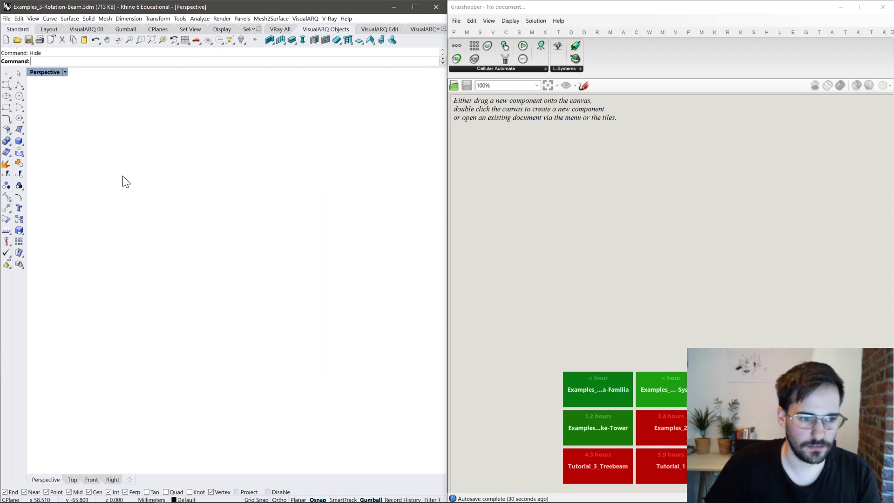
pyautogui.click(158, 295)
pyautogui.moveTo(359, 303)
pyautogui.mouseDown(button='right')
pyautogui.moveTo(328, 306)
pyautogui.moveTo(311, 329)
pyautogui.mouseUp(button='right')
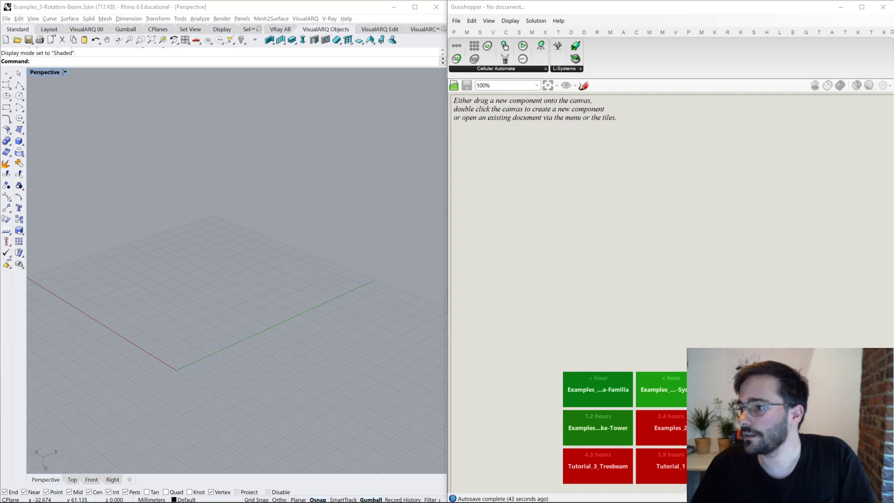
# Open the Examples_3-Rotation-Beam definition in Grasshopper.
pyautogui.click(641, 437)
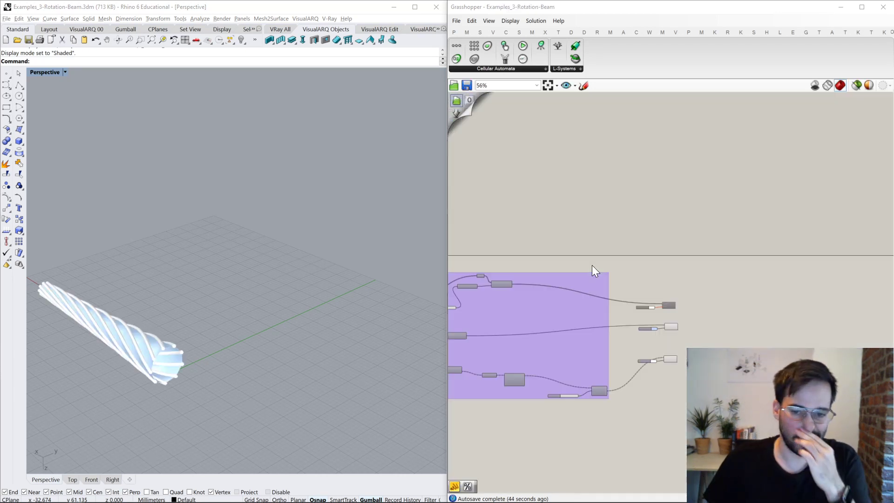
pyautogui.scroll(2, 610, 260)
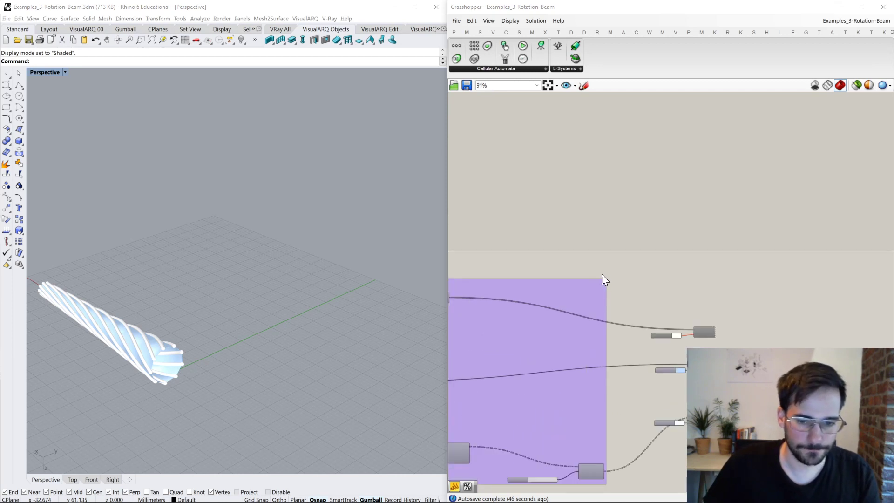
pyautogui.rightClick(671, 229)
pyautogui.click(713, 226)
pyautogui.scroll(-3, 713, 226)
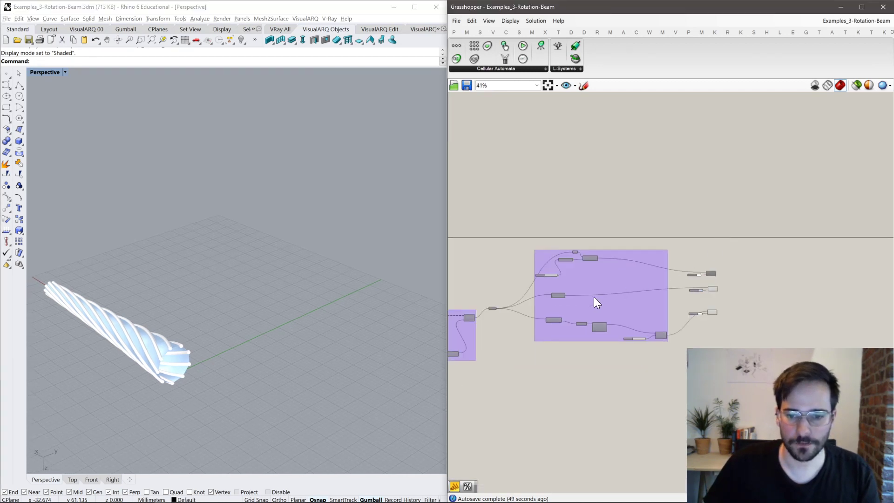
# Disable the Pipe component that generates the tubes along the beam's twisted edges.
pyautogui.scroll(1, 514, 314)
pyautogui.scroll(3, 302, 301)
pyautogui.moveTo(302, 300); pyautogui.dragTo(410, 307, button='right')
pyautogui.moveTo(534, 314); pyautogui.dragTo(621, 311, button='right')
pyautogui.scroll(3, 703, 310)
pyautogui.scroll(3, 744, 309)
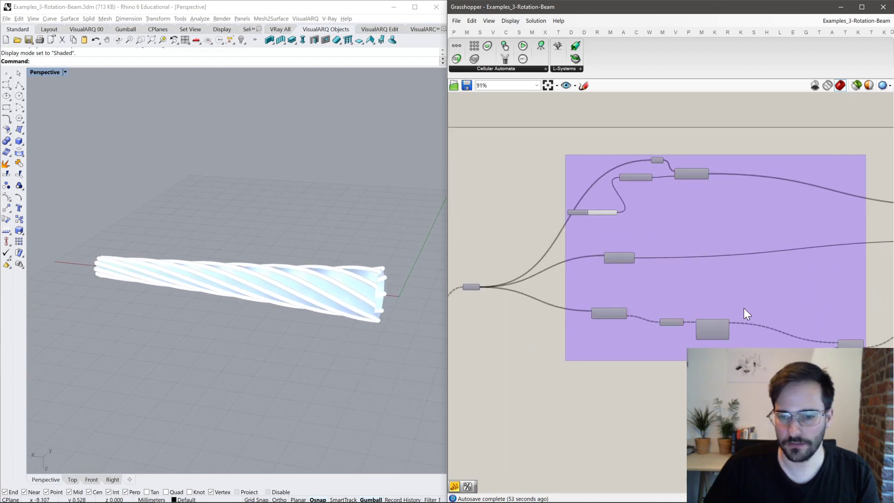
pyautogui.moveTo(727, 368); pyautogui.dragTo(682, 355, button='right')
pyautogui.click(683, 354)
pyautogui.middleClick(686, 351)
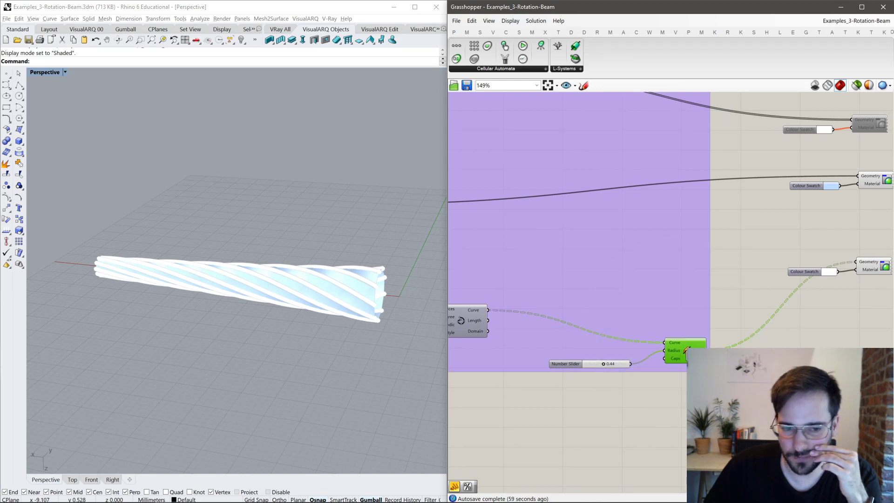
pyautogui.middleClick(686, 350)
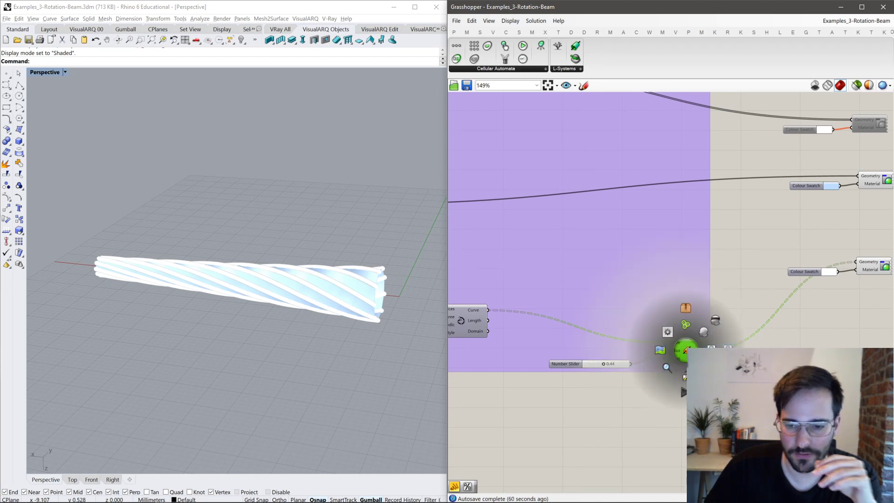
pyautogui.click(703, 331)
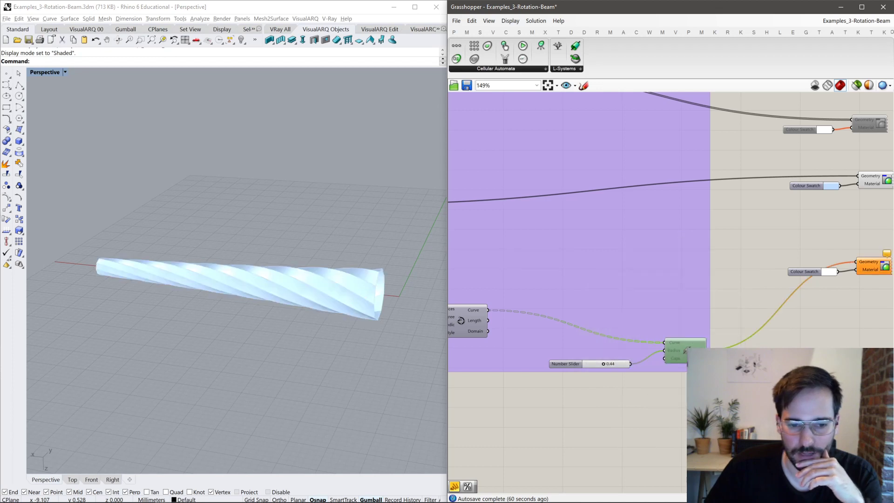
# Trace the definition from the Extrude component back to the starting polygon, and locate the Recursive algorithm group's loop component in the component library.
pyautogui.scroll(-3, 585, 333)
pyautogui.scroll(3, 546, 264)
pyautogui.click(634, 232)
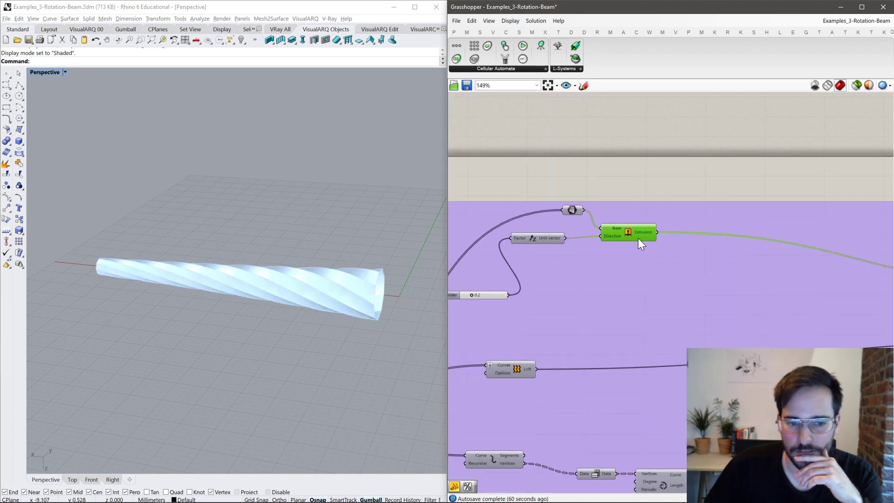
pyautogui.scroll(-5, 768, 235)
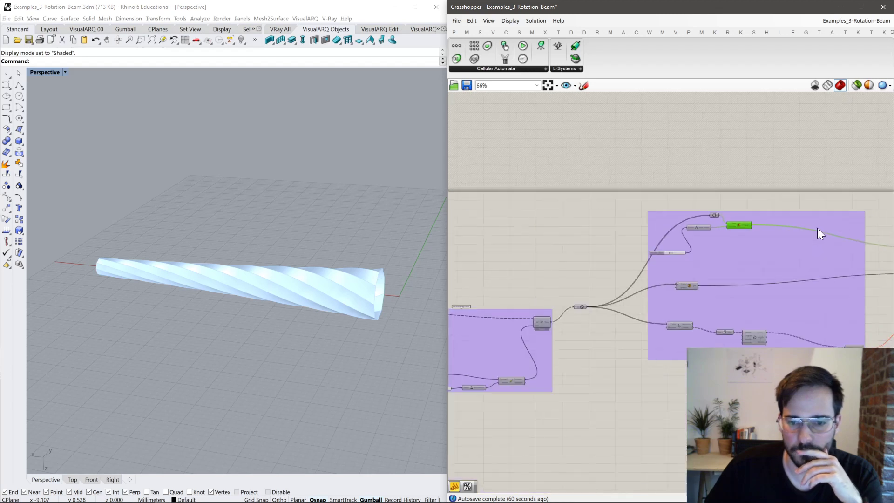
pyautogui.scroll(5, 638, 285)
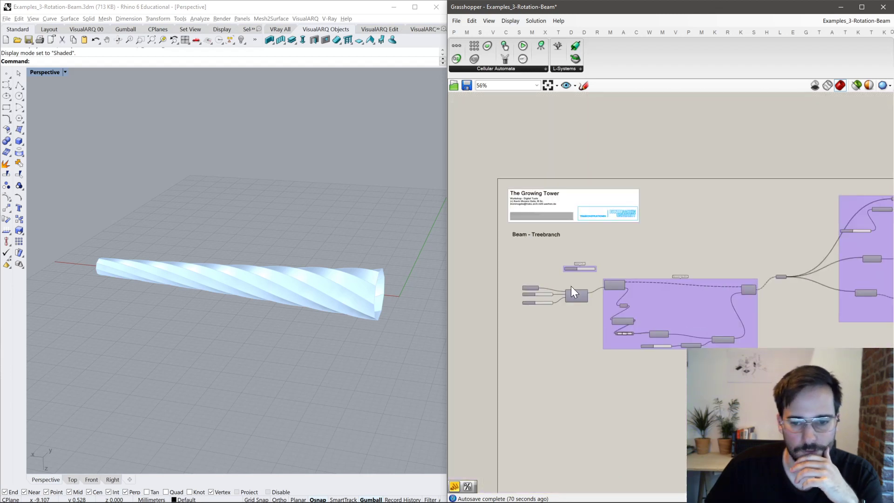
pyautogui.scroll(2, 557, 231)
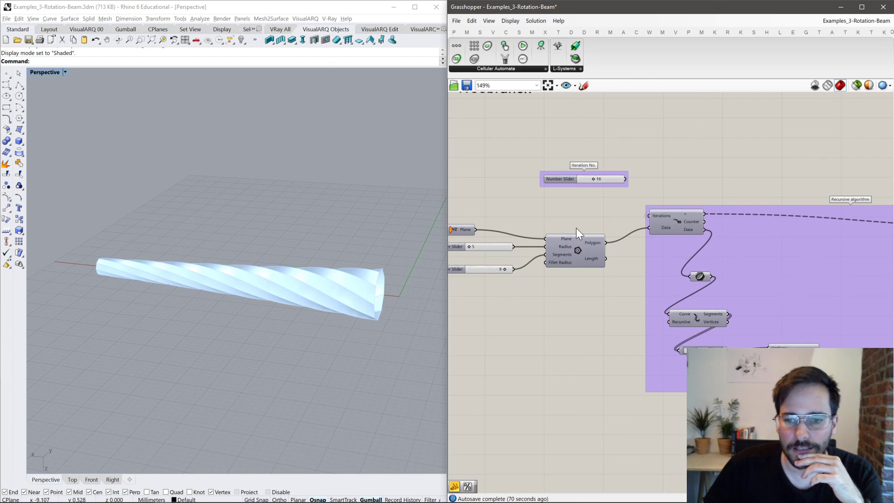
pyautogui.keyDown('ctrl'); pyautogui.keyDown('alt'); pyautogui.click(679, 220); pyautogui.keyUp('alt'); pyautogui.keyUp('ctrl')
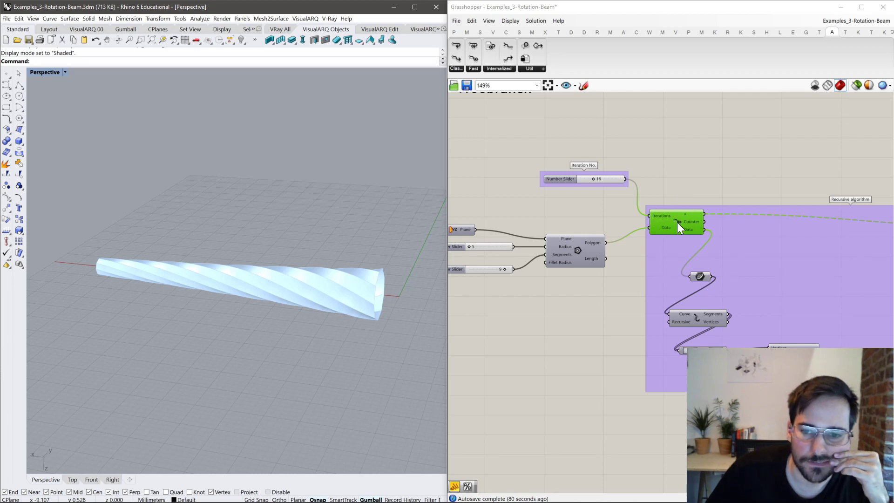
pyautogui.moveTo(688, 221); pyautogui.dragTo(629, 223, button='right')
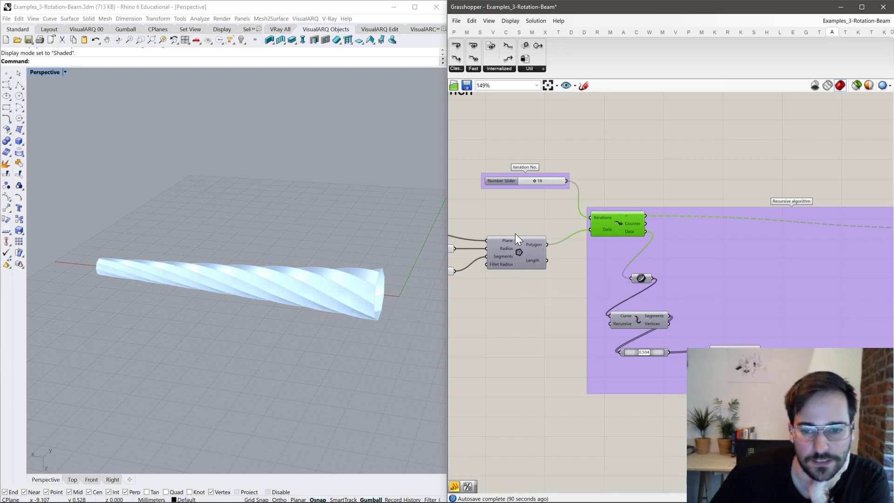
pyautogui.moveTo(515, 236); pyautogui.dragTo(590, 238, button='right')
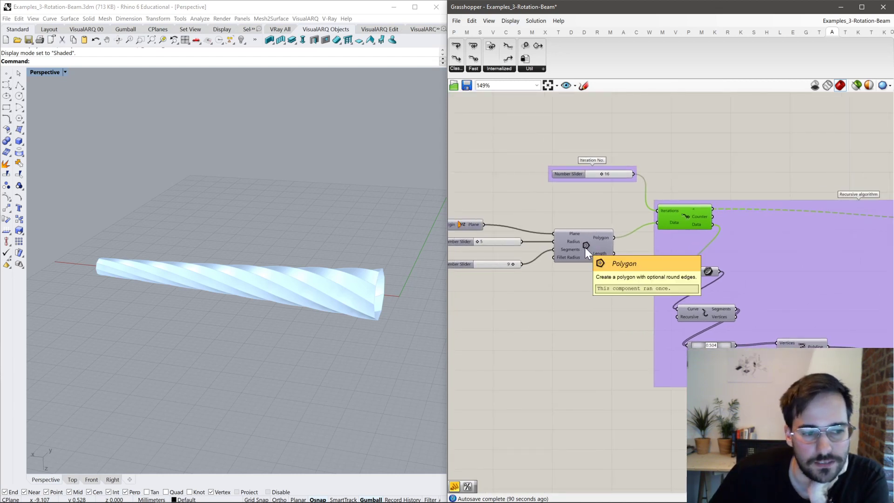
pyautogui.scroll(-4, 613, 260)
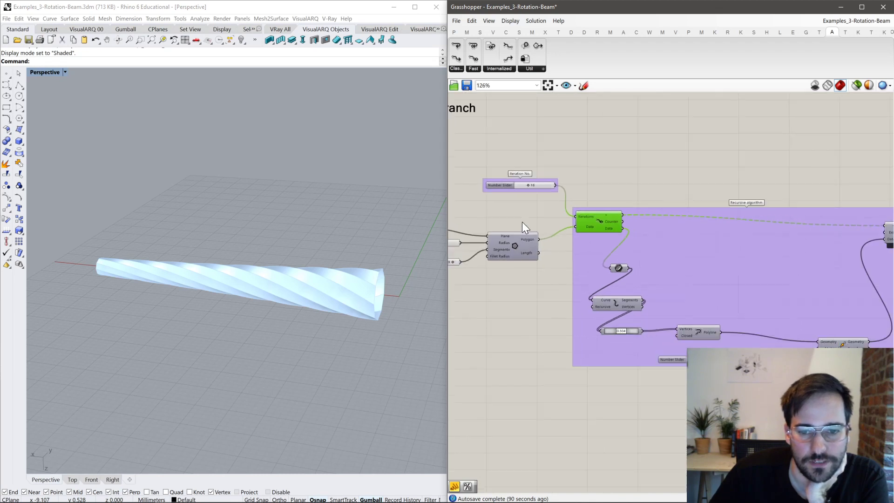
pyautogui.moveTo(684, 243); pyautogui.dragTo(701, 249, button='right')
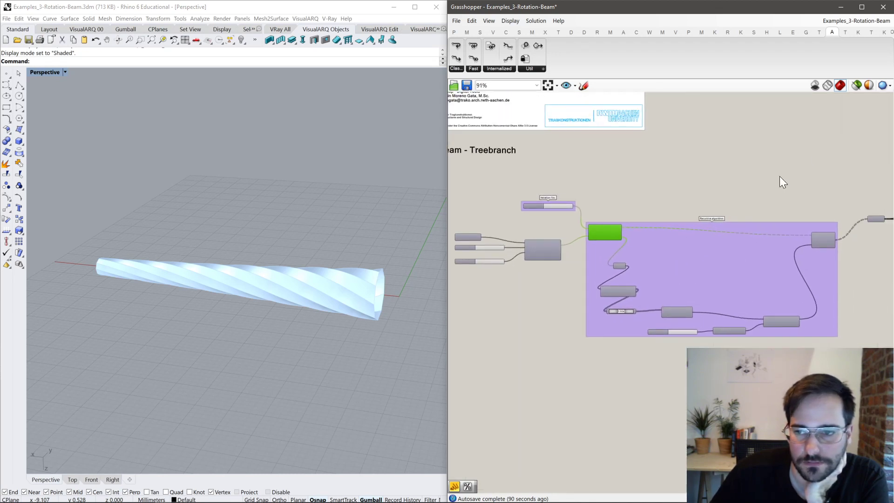
# Limit the preview to selected components and set the starting Polygon's Segments slider to 4.
pyautogui.click(855, 86)
pyautogui.click(536, 255)
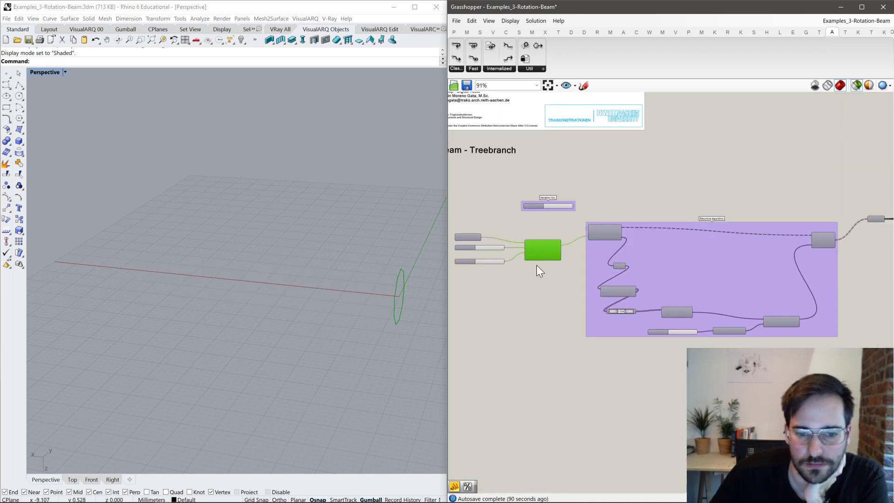
pyautogui.scroll(5, 536, 254)
pyautogui.scroll(1, 554, 223)
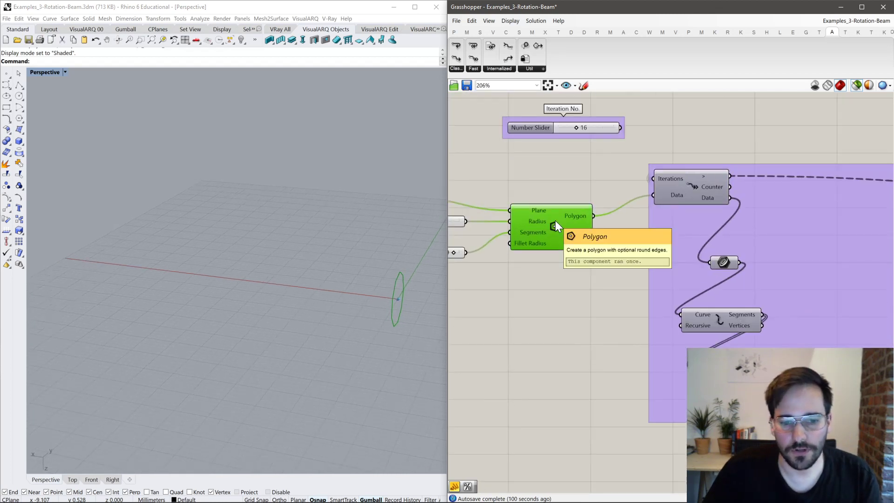
pyautogui.moveTo(457, 220); pyautogui.dragTo(584, 231, button='right')
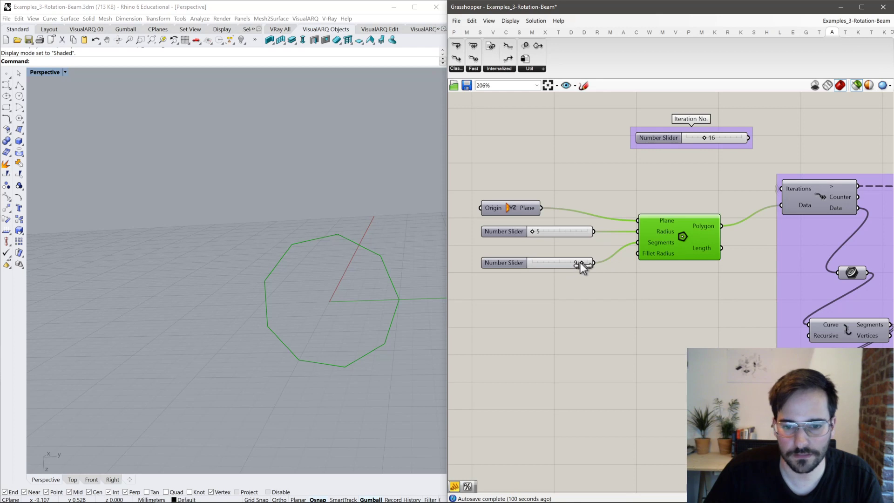
pyautogui.moveTo(581, 264); pyautogui.dragTo(554, 264)
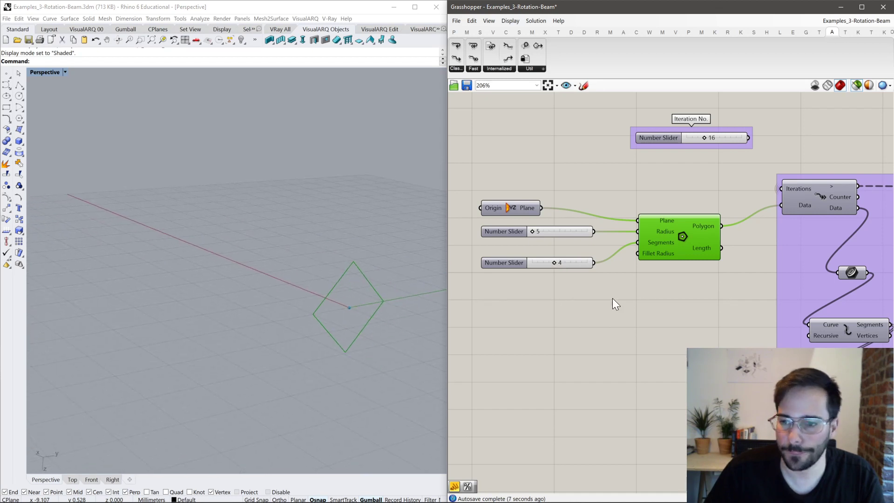
# Inspect the Fast Loop Start and Fast Loop End components of the recursive algorithm, alone and previewed together.
pyautogui.moveTo(689, 298); pyautogui.dragTo(568, 293, button='right')
pyautogui.moveTo(681, 191); pyautogui.dragTo(496, 213, button='right')
pyautogui.click(493, 216)
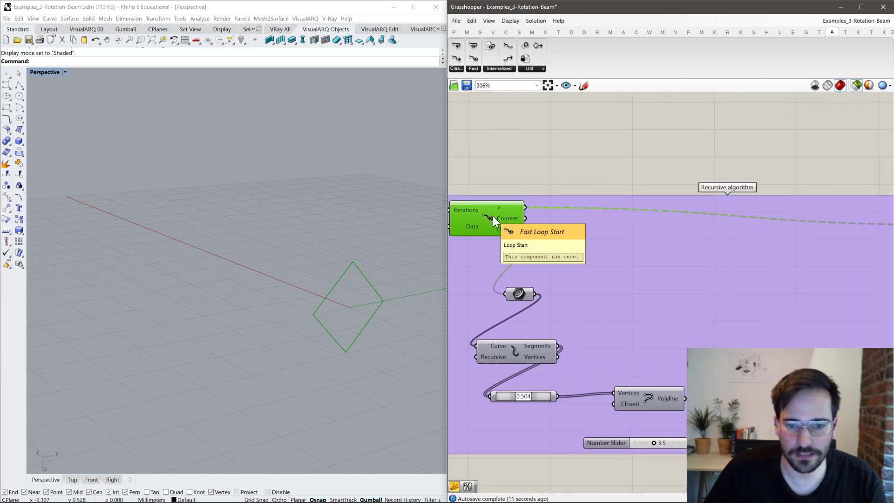
pyautogui.scroll(-3, 492, 216)
pyautogui.moveTo(797, 225); pyautogui.dragTo(796, 216)
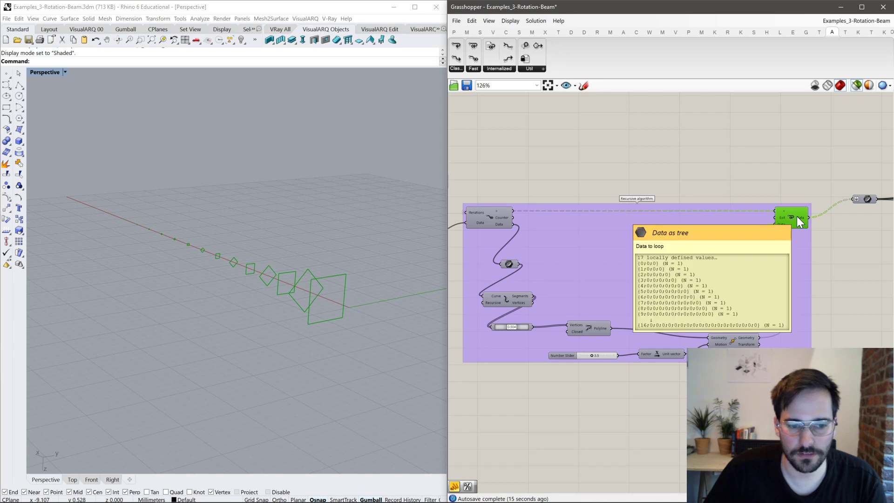
pyautogui.scroll(3, 797, 216)
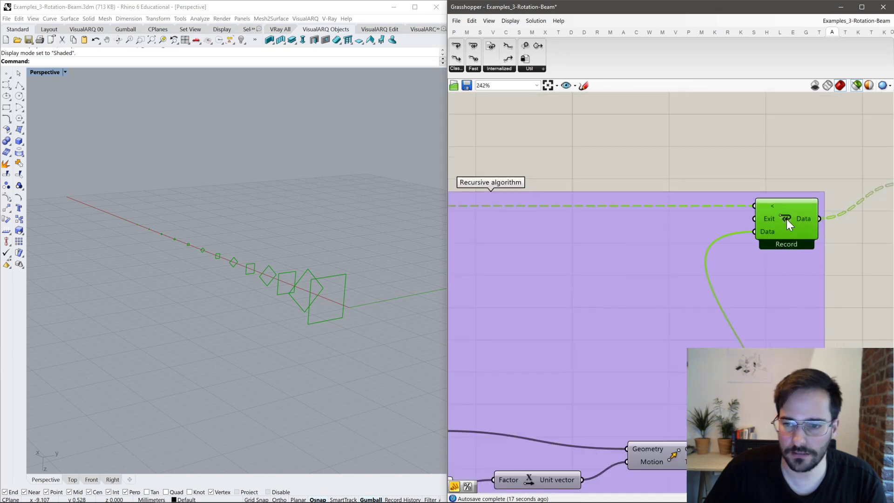
pyautogui.scroll(-3, 858, 210)
pyautogui.keyDown('shift'); pyautogui.click(554, 213); pyautogui.keyUp('shift')
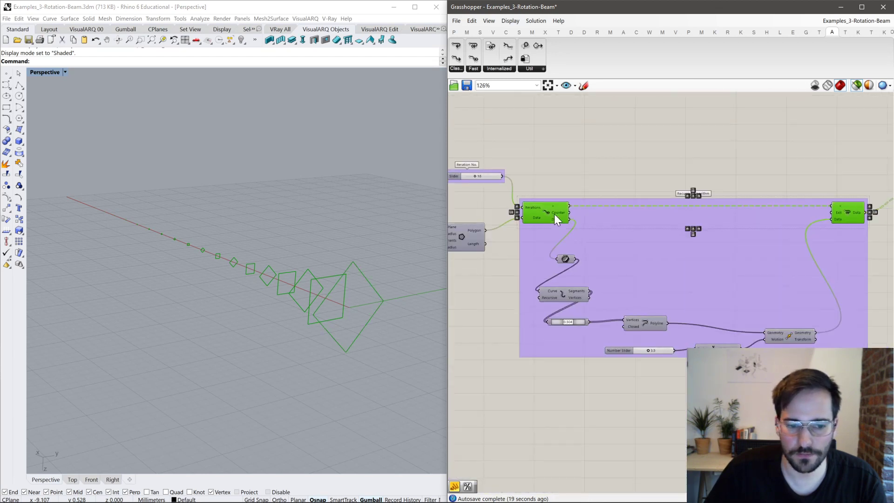
pyautogui.click(661, 134)
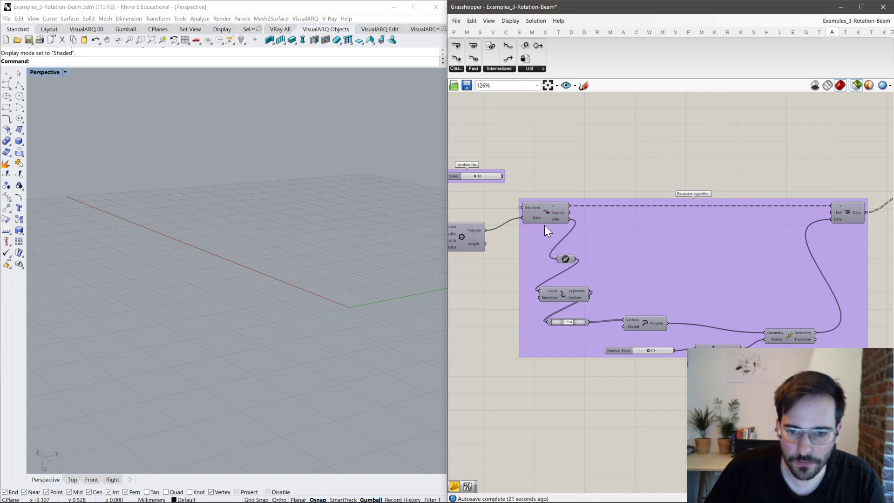
# Examine how the starting Polygon feeds Fast Loop Start and which curve components sit between the loop's start and end.
pyautogui.click(564, 293)
pyautogui.click(640, 324)
pyautogui.click(566, 298)
pyautogui.click(554, 208)
pyautogui.moveTo(505, 235); pyautogui.dragTo(499, 236, button='right')
pyautogui.click(499, 236)
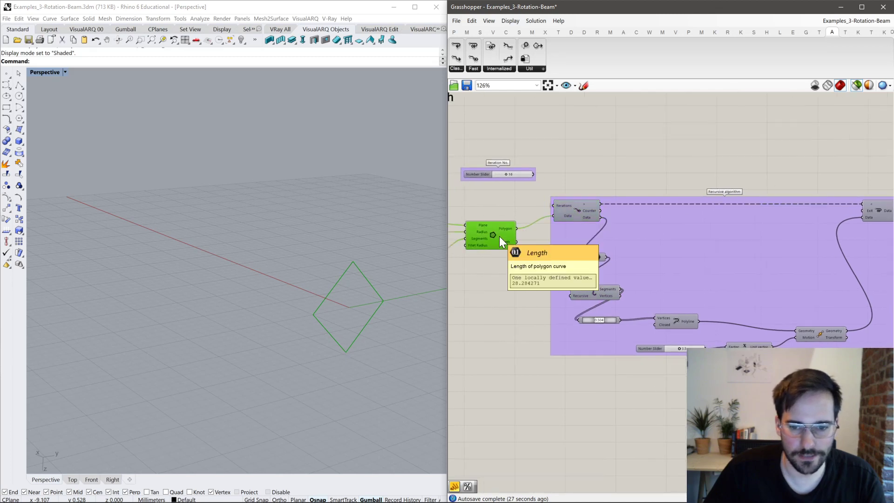
pyautogui.scroll(3, 546, 244)
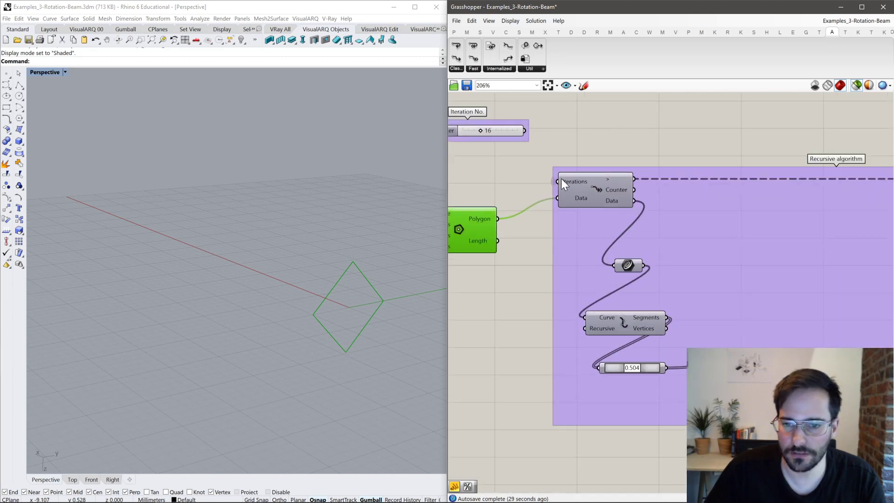
pyautogui.scroll(-4, 580, 170)
pyautogui.click(482, 206)
pyautogui.keyDown('shift'); pyautogui.click(803, 203); pyautogui.keyUp('shift')
pyautogui.moveTo(651, 198); pyautogui.dragTo(714, 175, button='right')
pyautogui.click(617, 128)
pyautogui.scroll(3, 481, 196)
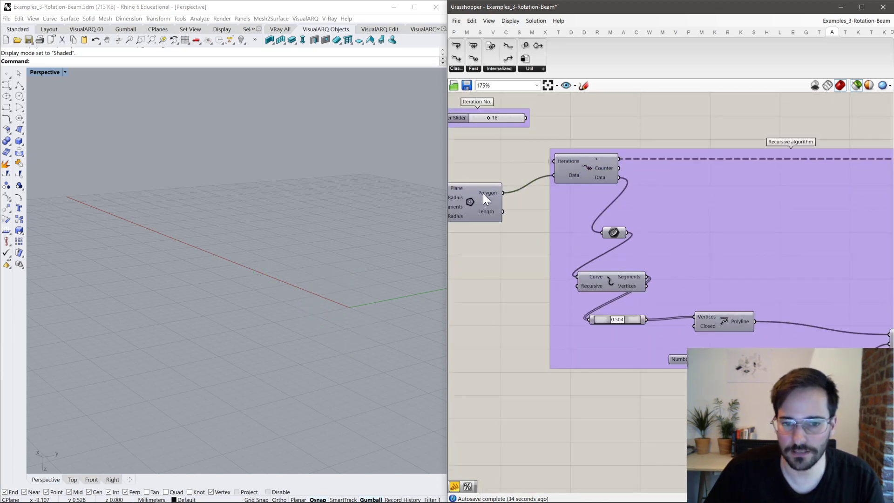
# Preview the starting Polygon, the loop's Curve parameter, the Explode component and the Point On Curve component one after another.
pyautogui.click(483, 194)
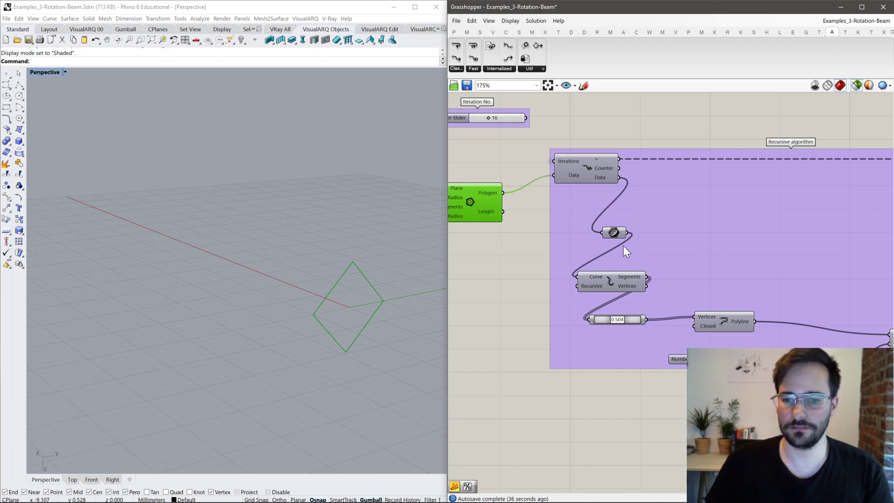
pyautogui.click(615, 233)
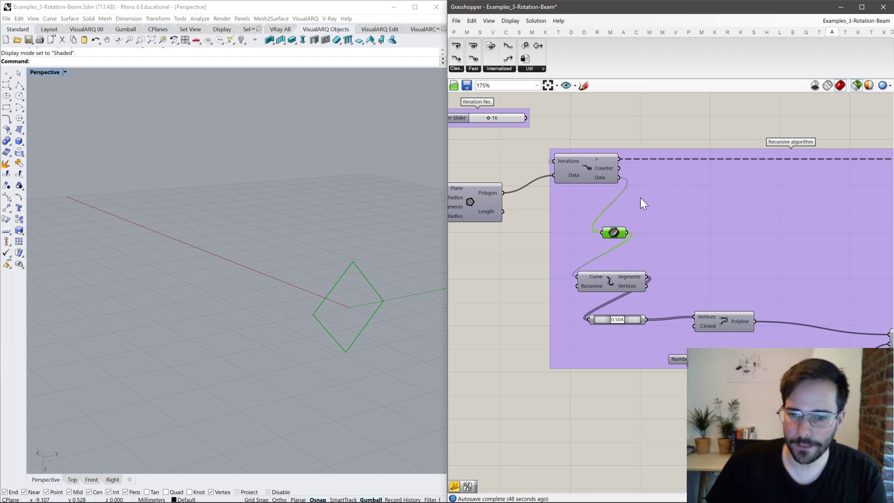
pyautogui.click(610, 278)
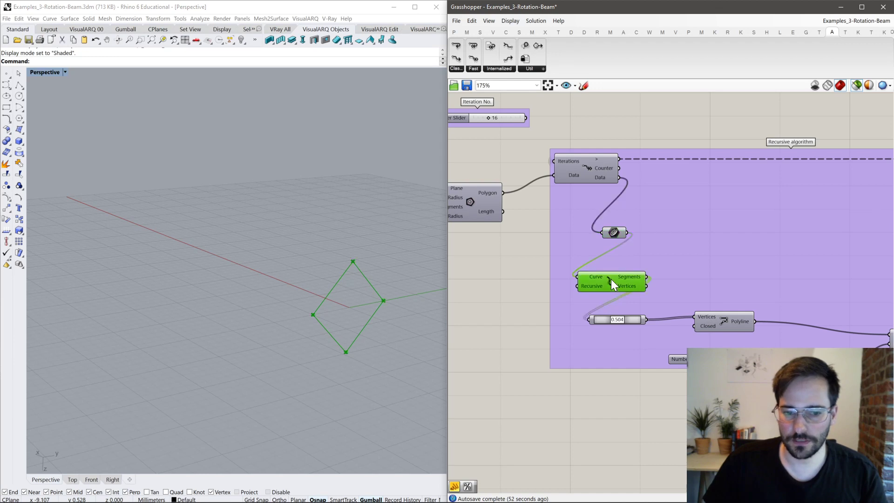
pyautogui.click(630, 319)
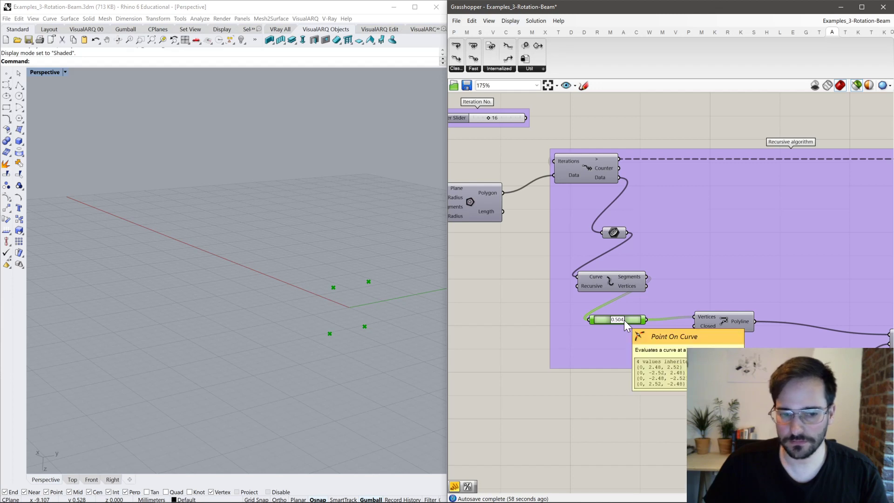
# Preview Explode, Point On Curve, Polyline and Move together, and set the slider for the move vector's Factor to 3.9.
pyautogui.keyDown('shift'); pyautogui.click(622, 281); pyautogui.keyUp('shift')
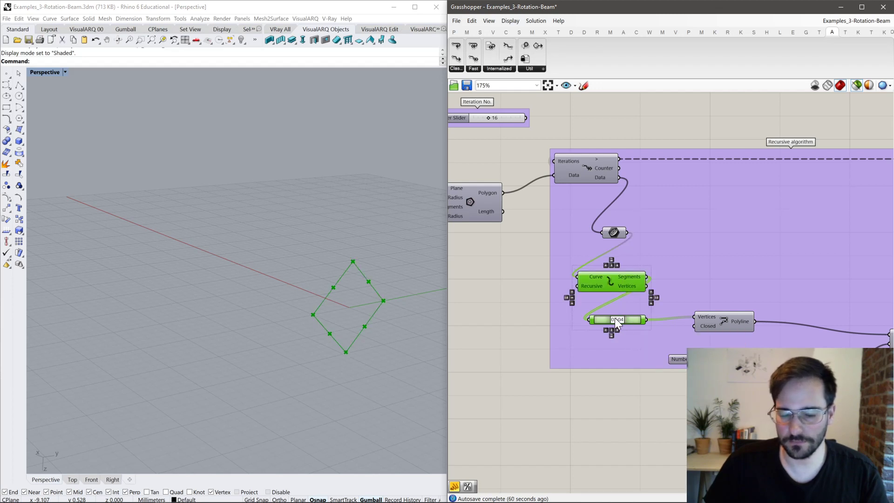
pyautogui.keyDown('shift'); pyautogui.click(725, 320); pyautogui.keyUp('shift')
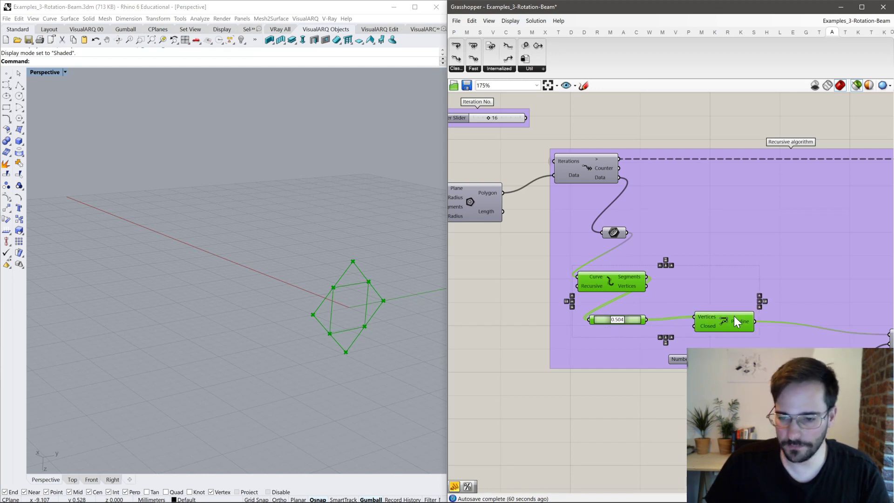
pyautogui.moveTo(739, 335); pyautogui.dragTo(591, 320, button='right')
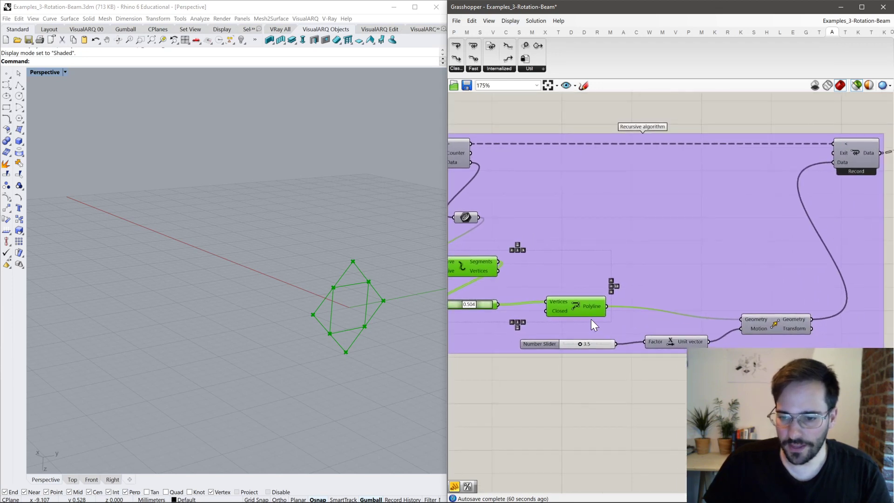
pyautogui.keyDown('shift'); pyautogui.click(784, 322); pyautogui.keyUp('shift')
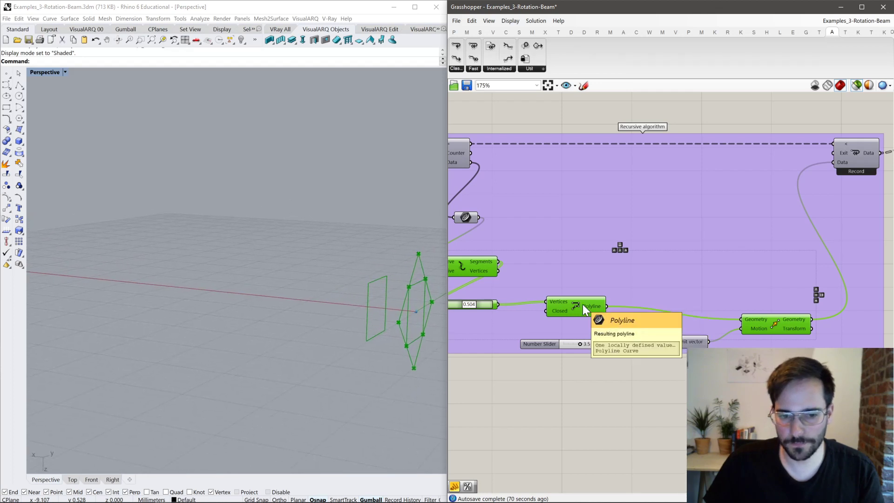
pyautogui.moveTo(578, 345); pyautogui.dragTo(580, 347)
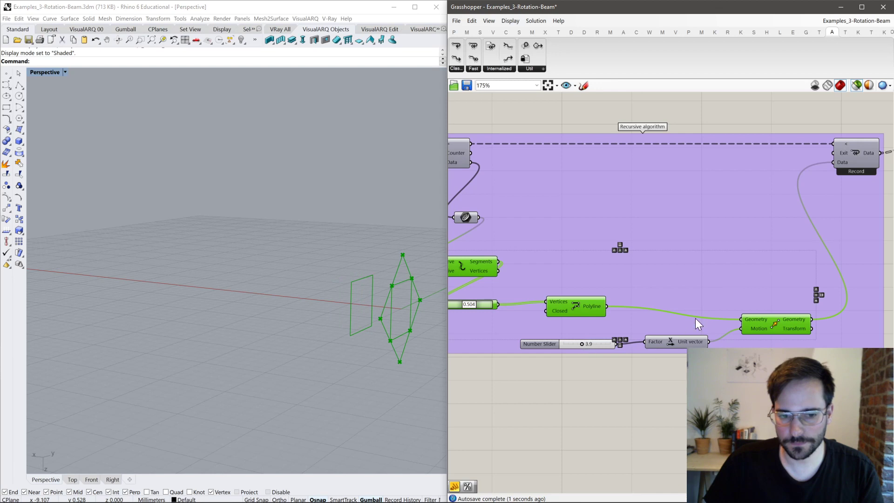
# Preview the polygons recorded by Fast Loop End along with the starting polygon in Fast Loop Start.
pyautogui.moveTo(695, 317); pyautogui.dragTo(658, 377, button='right')
pyautogui.scroll(-3, 856, 286)
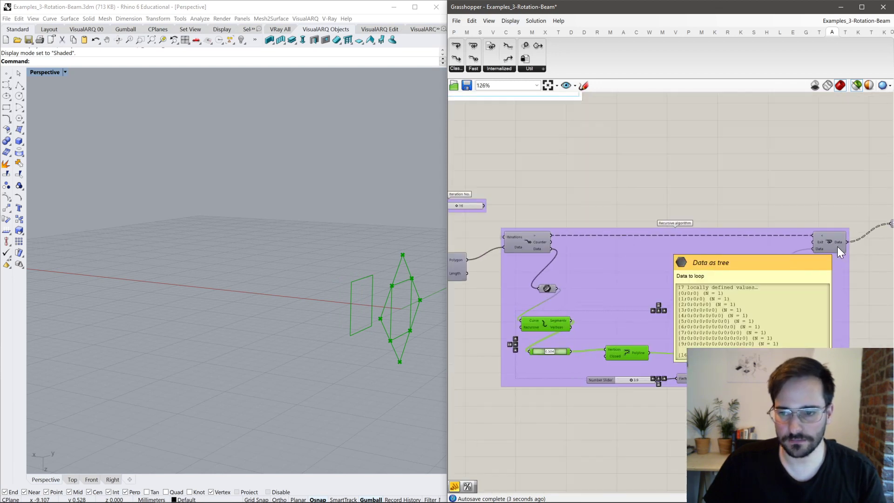
pyautogui.scroll(1, 840, 240)
pyautogui.moveTo(840, 239); pyautogui.dragTo(769, 210, button='right')
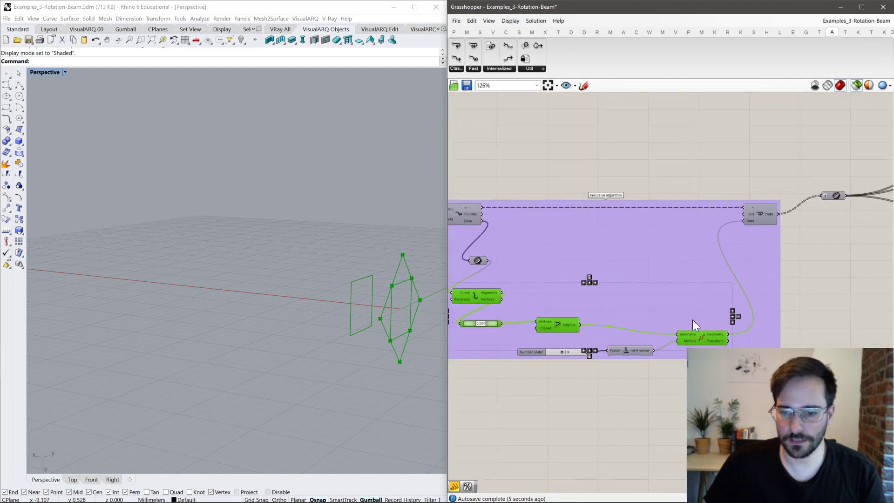
pyautogui.moveTo(703, 321); pyautogui.dragTo(738, 315, button='right')
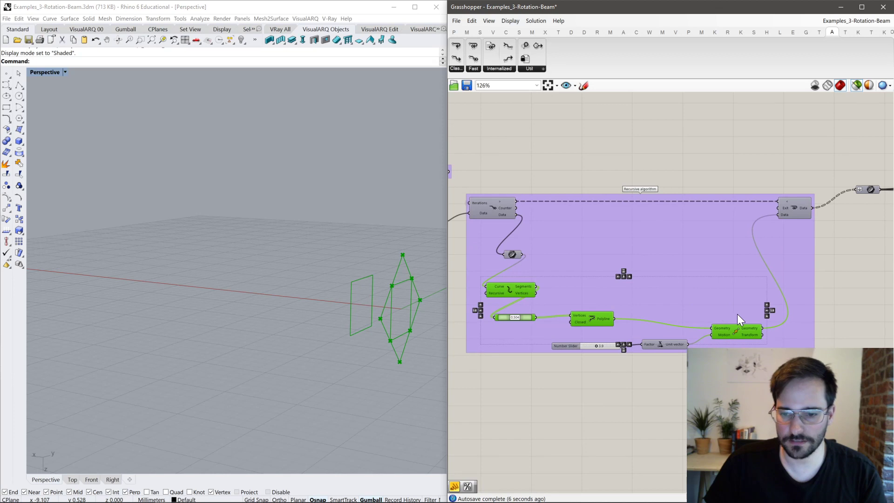
pyautogui.click(794, 208)
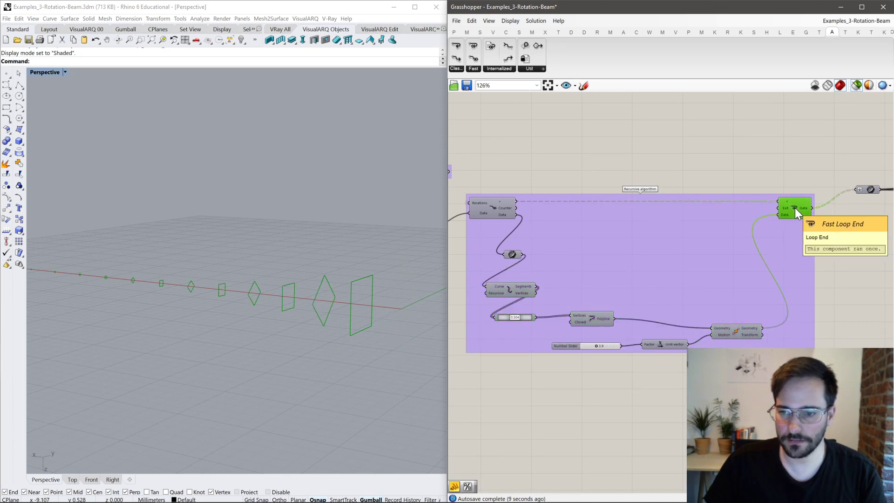
pyautogui.keyDown('shift'); pyautogui.click(494, 213); pyautogui.keyUp('shift')
pyautogui.moveTo(587, 214); pyautogui.dragTo(657, 207, button='right')
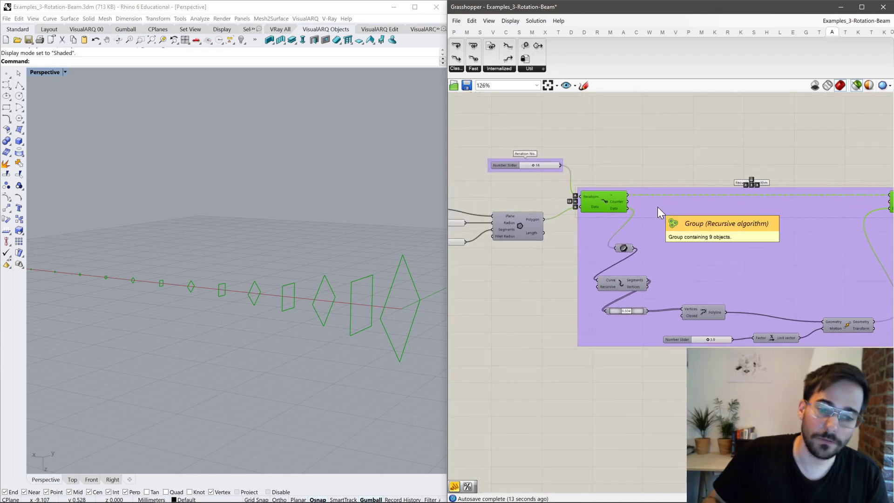
# Examine the Iteration No. slider and its connection to the Iterations input of Fast Loop Start.
pyautogui.moveTo(500, 215); pyautogui.dragTo(558, 229, button='right')
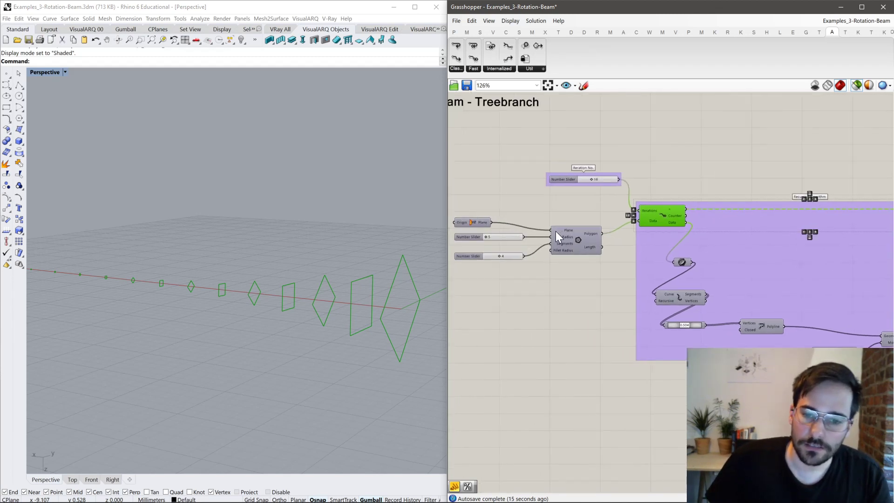
pyautogui.scroll(2, 519, 253)
pyautogui.moveTo(698, 205); pyautogui.dragTo(710, 192, button='right')
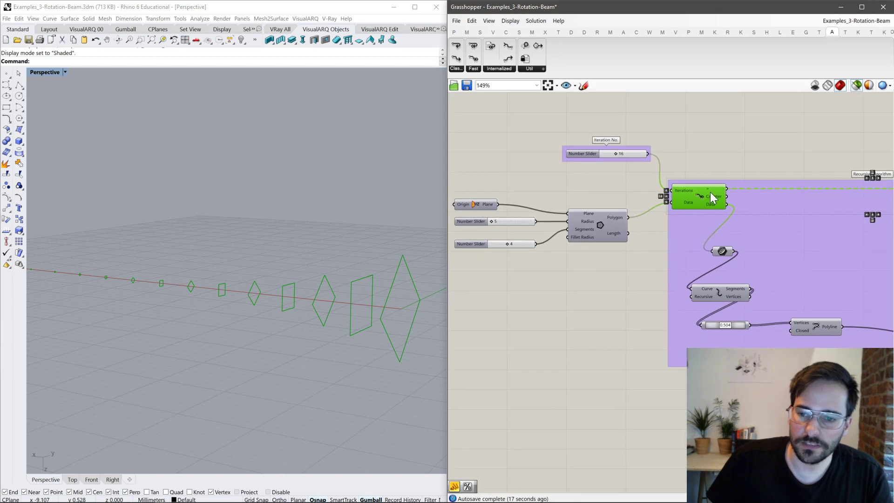
pyautogui.click(687, 165)
pyautogui.click(633, 152)
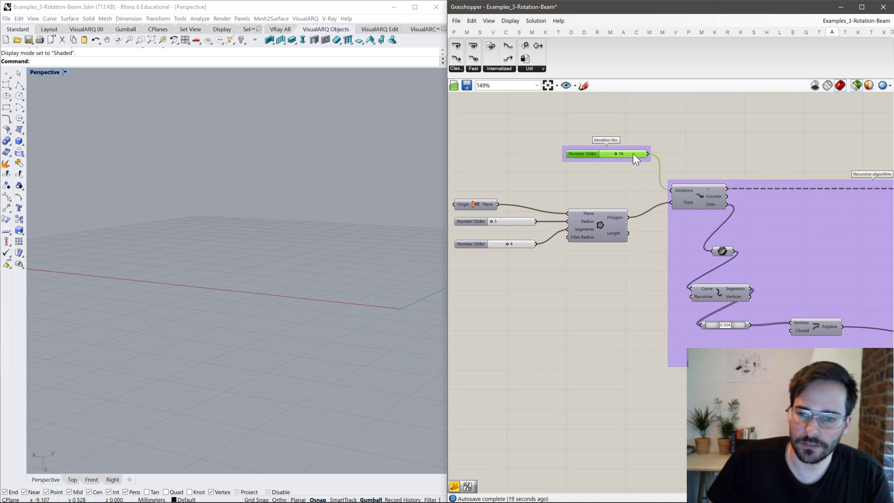
pyautogui.scroll(3, 663, 156)
pyautogui.scroll(-7, 555, 214)
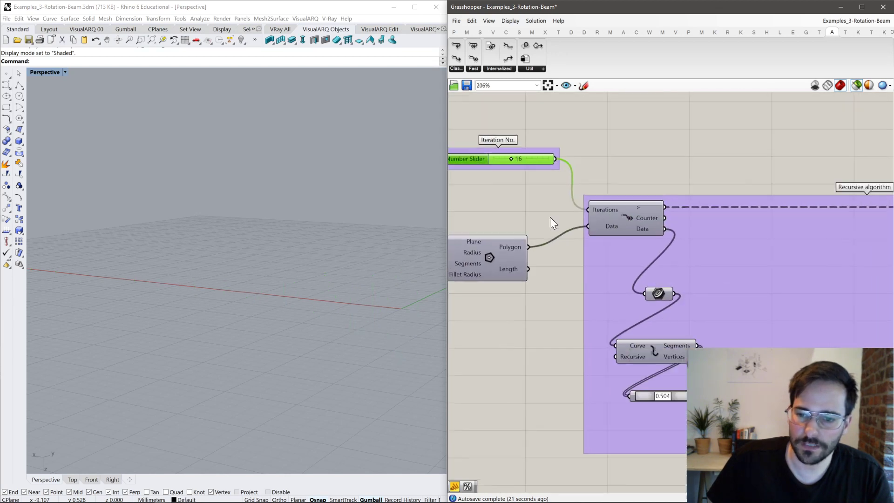
pyautogui.scroll(6, 537, 232)
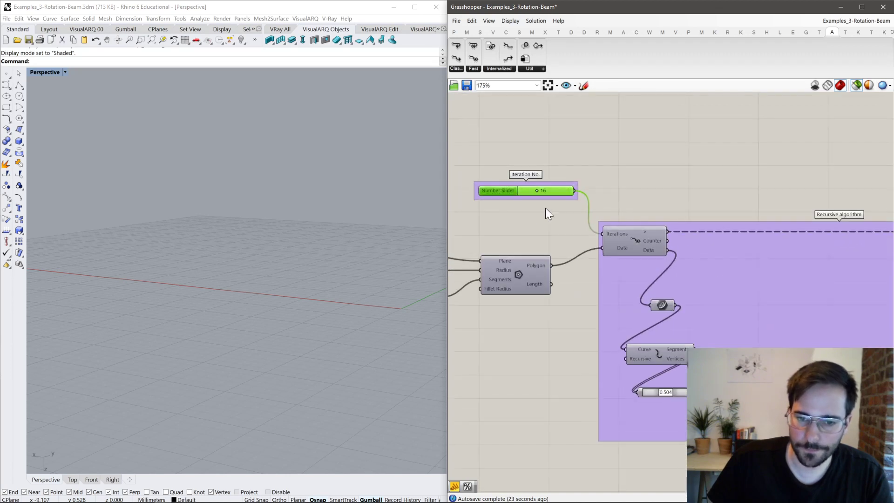
pyautogui.moveTo(625, 205); pyautogui.dragTo(605, 216)
# Turn off the selected-only preview to draw the geometry of all preview-enabled components.
pyautogui.scroll(-3, 561, 198)
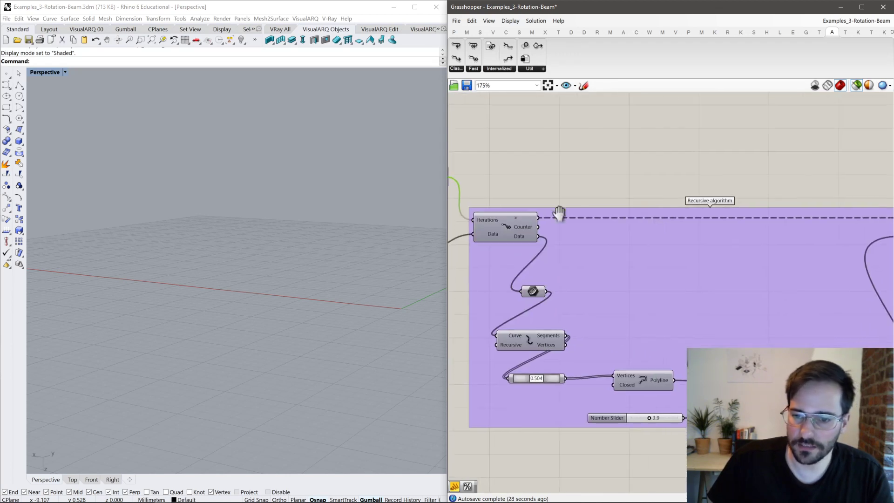
pyautogui.moveTo(852, 119); pyautogui.dragTo(747, 175, button='right')
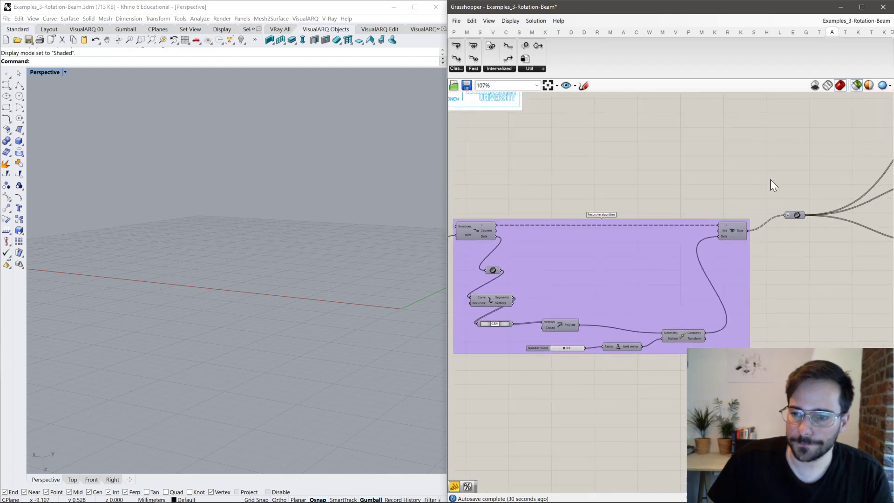
pyautogui.middleClick(798, 216)
pyautogui.click(819, 196)
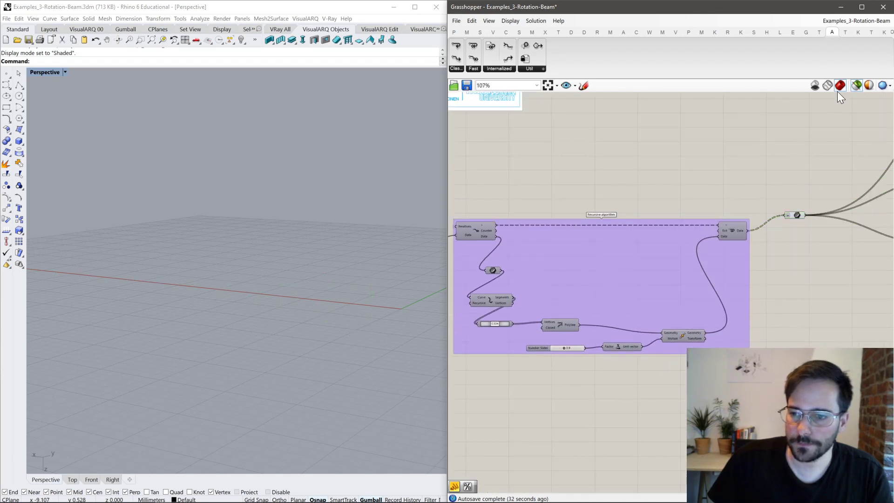
pyautogui.click(855, 86)
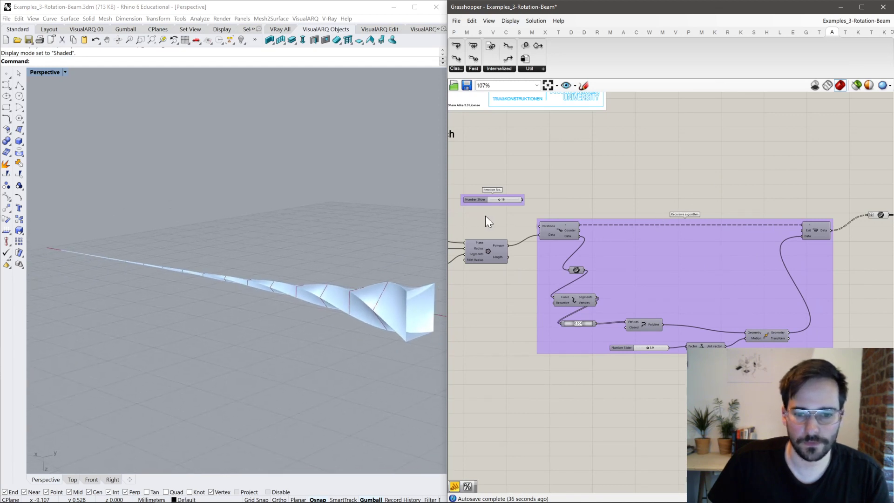
# Set the Iteration No. slider to 9 and the starting polygon's Segments slider to 4.
pyautogui.scroll(4, 546, 204)
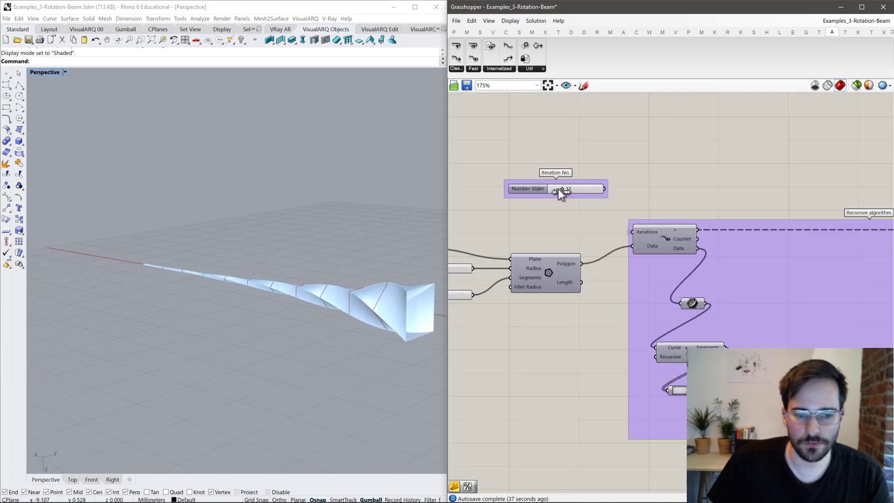
pyautogui.moveTo(556, 189); pyautogui.dragTo(561, 189)
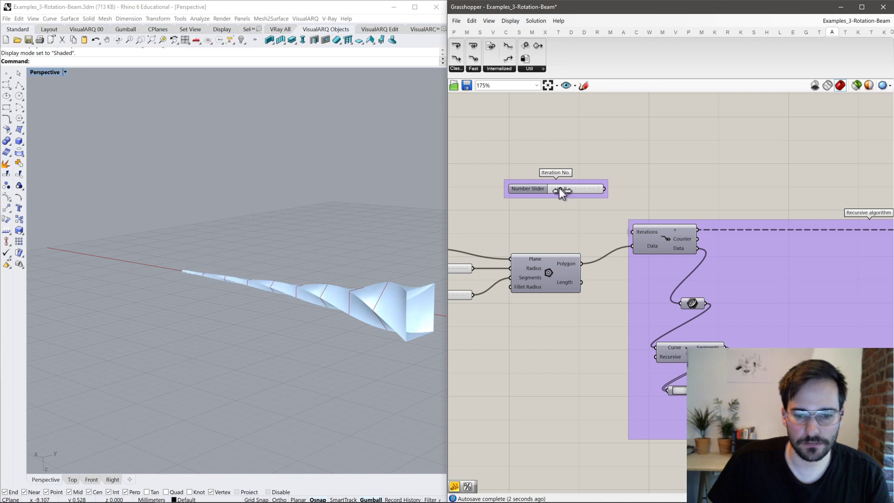
pyautogui.moveTo(510, 257); pyautogui.dragTo(639, 248, button='right')
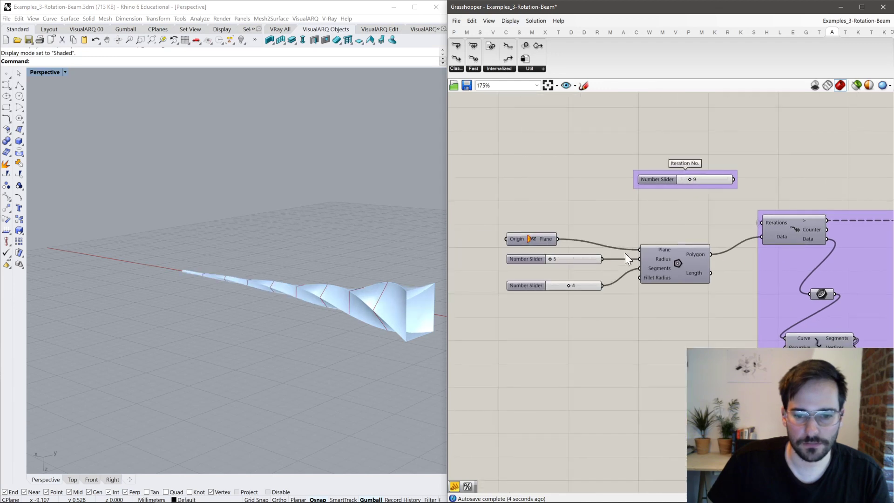
pyautogui.moveTo(571, 286); pyautogui.dragTo(572, 285)
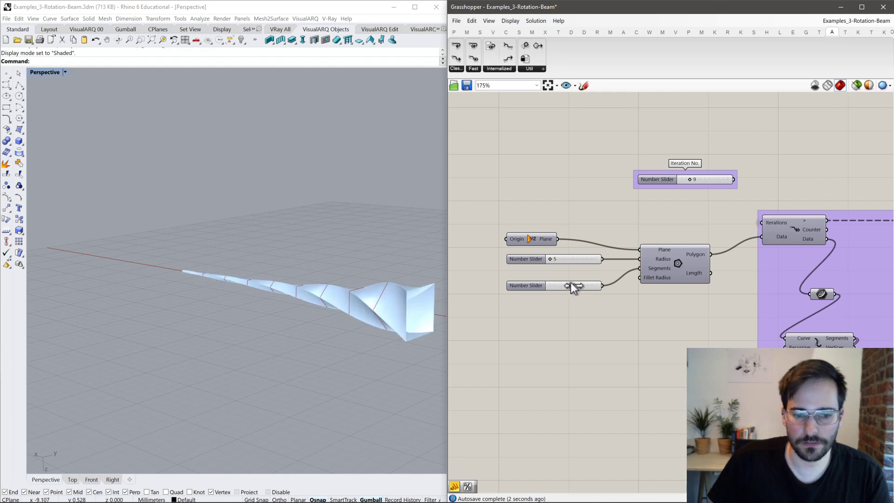
pyautogui.moveTo(575, 281); pyautogui.dragTo(493, 253, button='right')
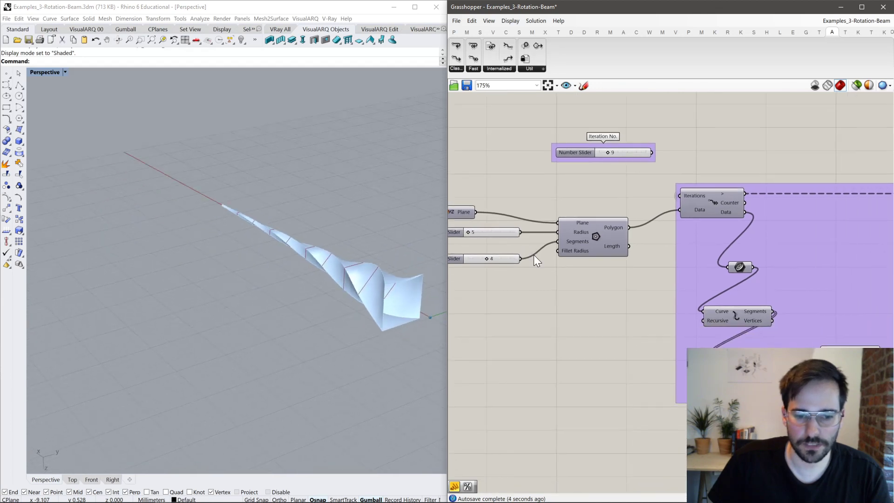
# Set the Point On Curve parameter in the recursive algorithm to 0.202.
pyautogui.moveTo(651, 316); pyautogui.dragTo(566, 227, button='right')
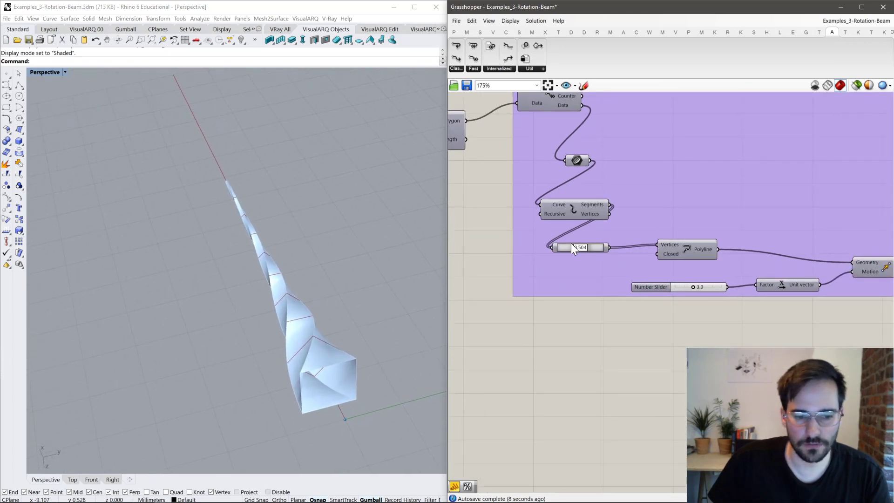
pyautogui.moveTo(577, 245)
pyautogui.mouseDown()
pyautogui.moveTo(587, 247)
pyautogui.moveTo(568, 251)
pyautogui.mouseUp()
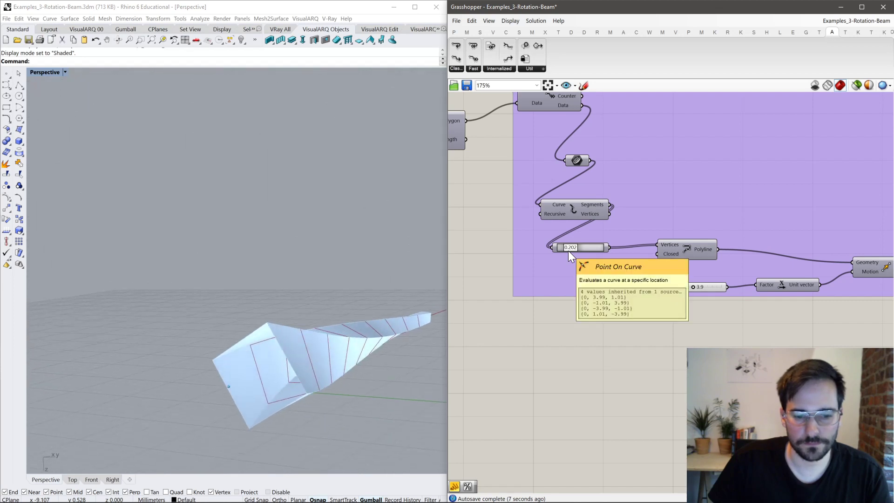
# Enable all components of the middle group below the Rotation-Beam definition and turn on their preview.
pyautogui.scroll(-5, 568, 250)
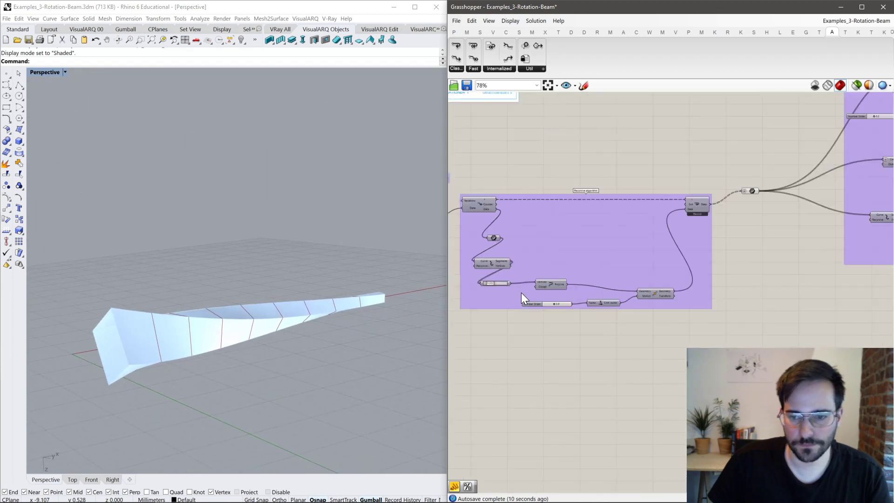
pyautogui.scroll(-2, 532, 230)
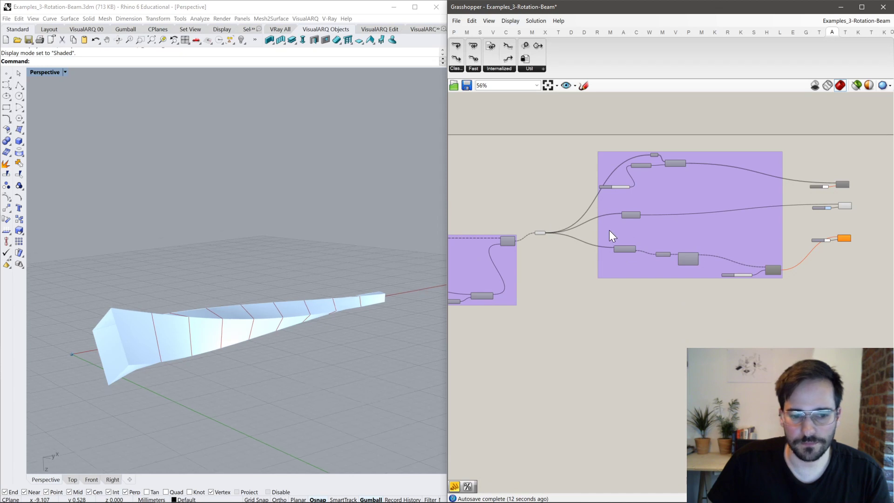
pyautogui.moveTo(553, 235); pyautogui.dragTo(623, 174, button='right')
pyautogui.scroll(-3, 663, 169)
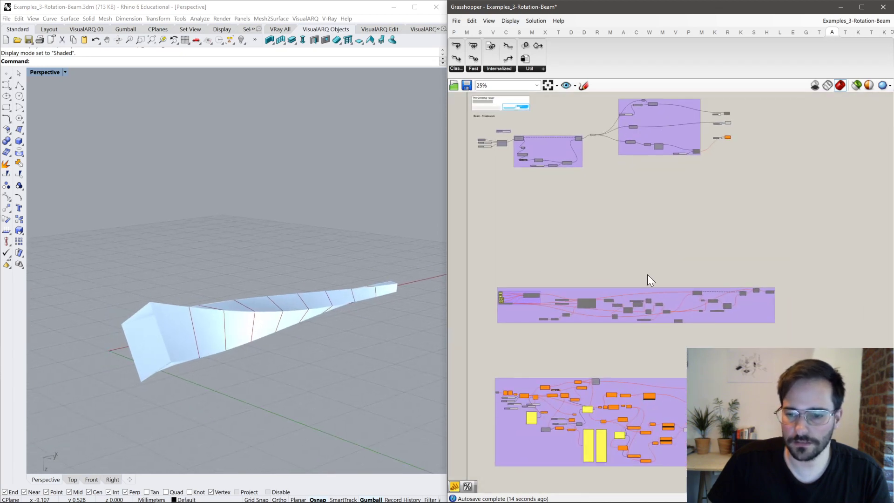
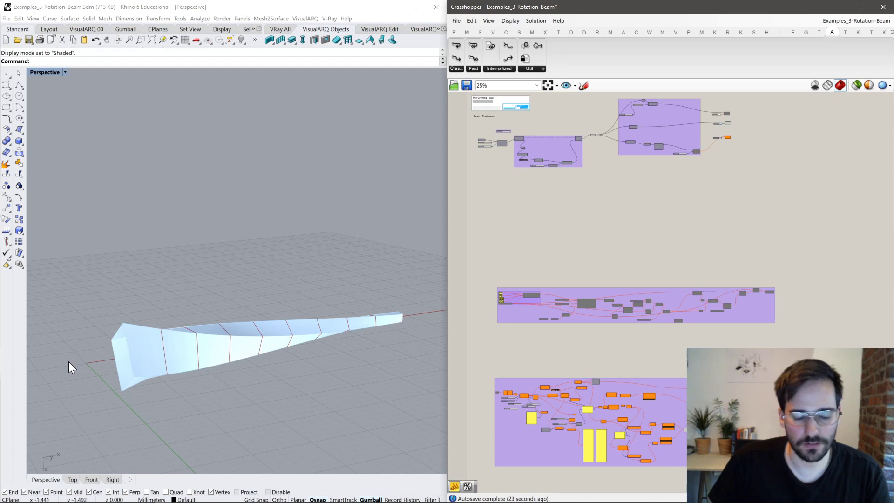
pyautogui.moveTo(482, 278); pyautogui.dragTo(831, 347)
pyautogui.middleClick(694, 299)
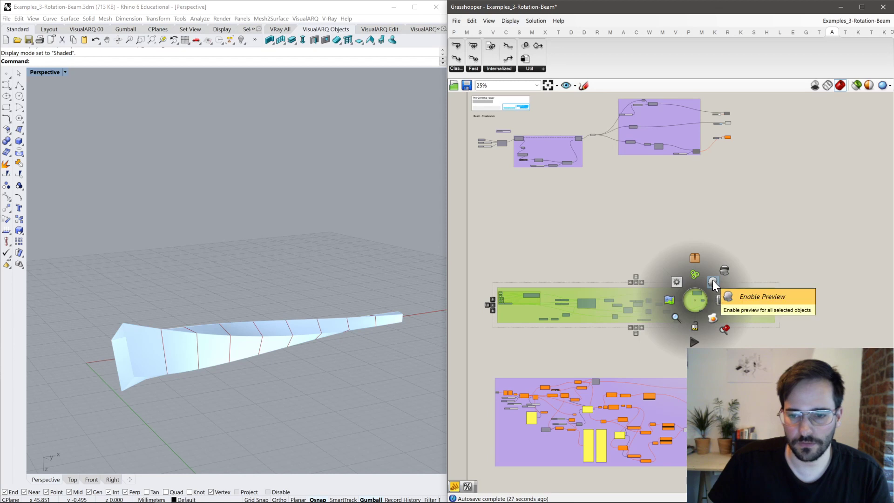
pyautogui.click(713, 282)
pyautogui.middleClick(706, 303)
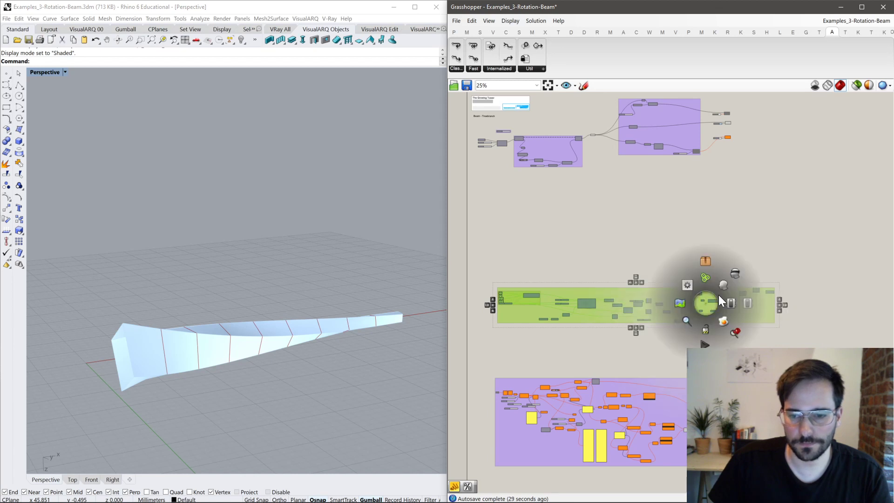
pyautogui.click(729, 303)
pyautogui.click(736, 228)
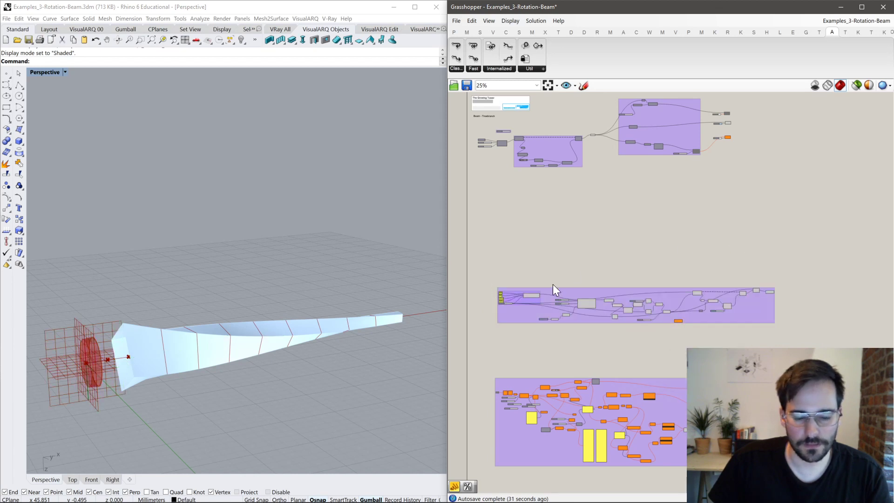
# Highlight the turtle component's geometry and try its Angle slider at 4 and about 70.
pyautogui.scroll(6, 521, 309)
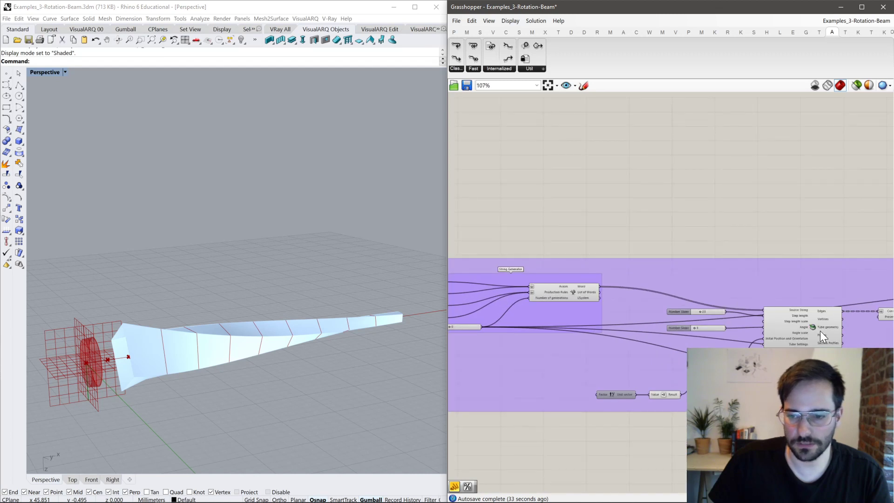
pyautogui.click(821, 335)
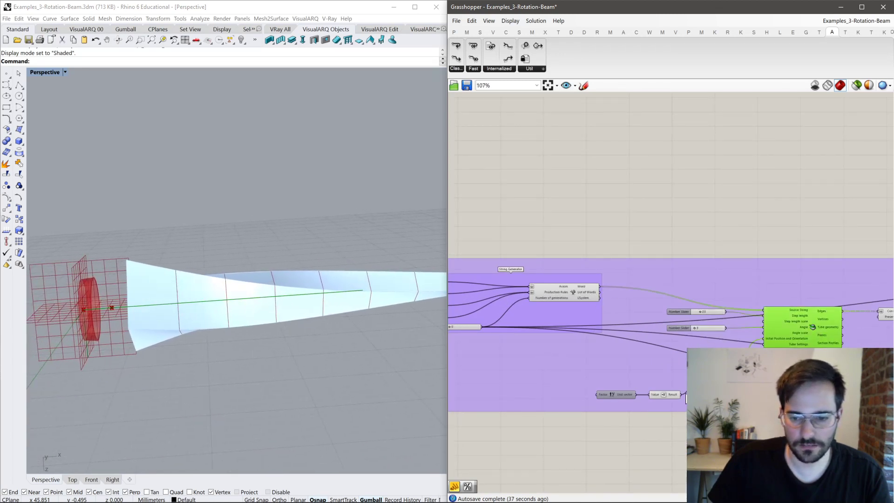
pyautogui.scroll(3, 661, 398)
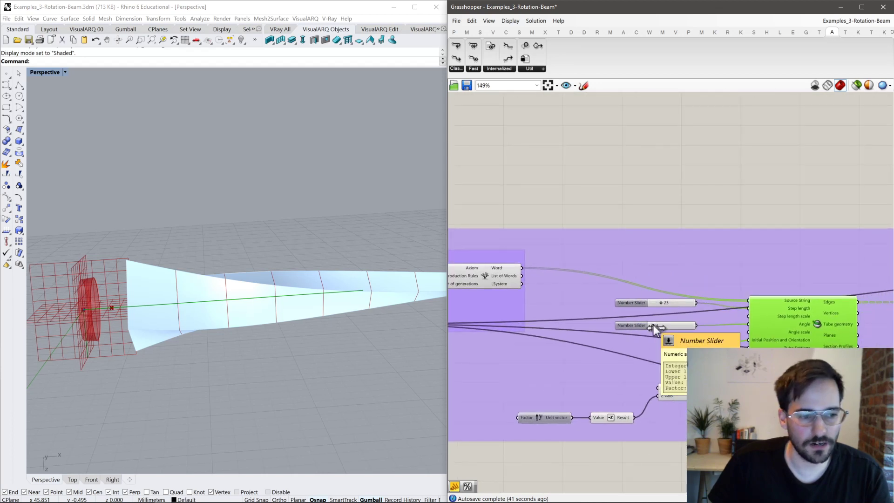
pyautogui.moveTo(653, 325); pyautogui.dragTo(656, 328)
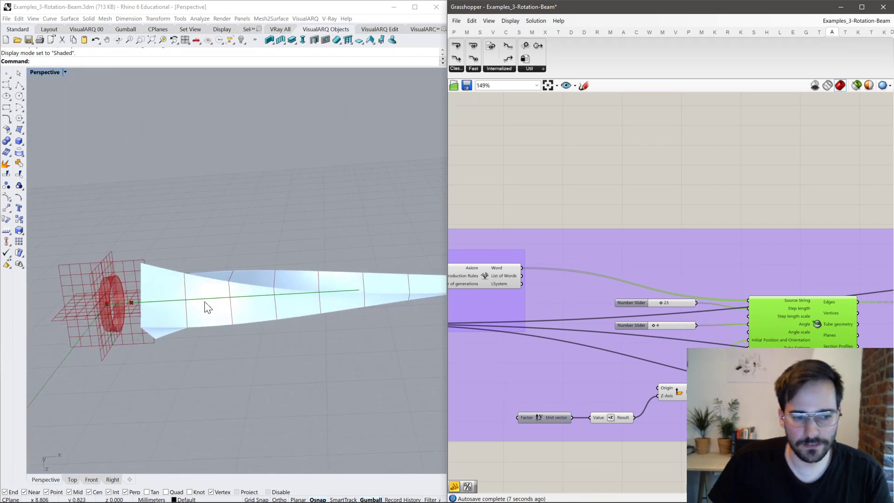
pyautogui.scroll(5, 666, 298)
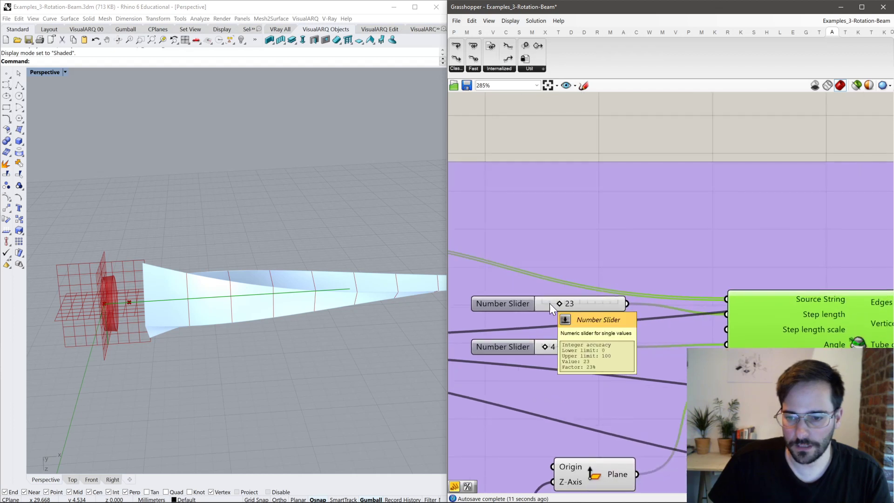
pyautogui.moveTo(543, 346); pyautogui.dragTo(599, 346)
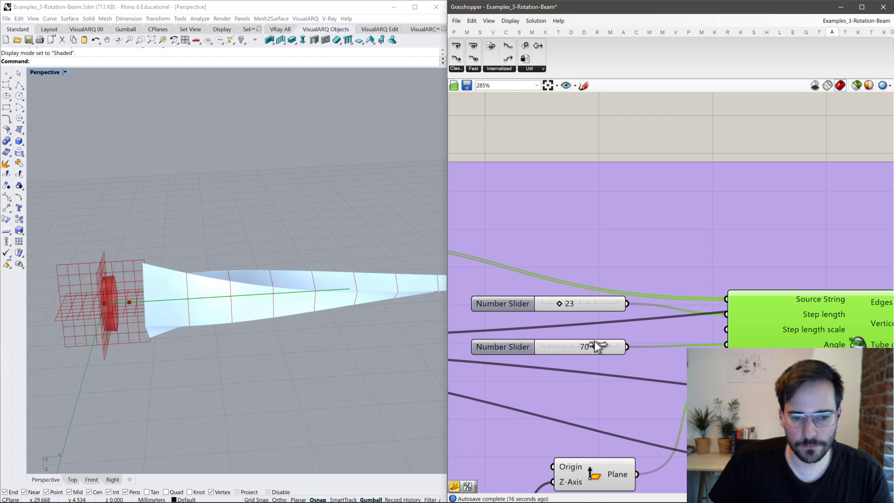
pyautogui.scroll(-3, 598, 346)
# Turn off the preview of the entire Rotation-Beam definition above the Growing line group.
pyautogui.click(678, 287)
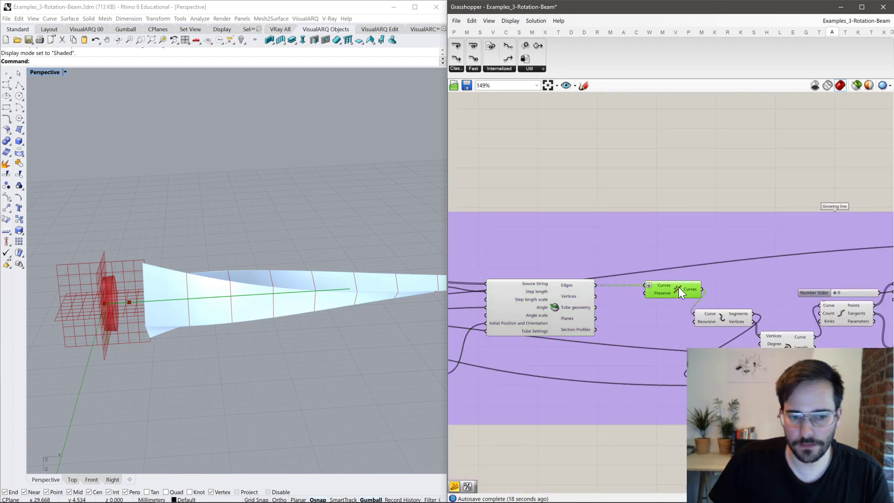
pyautogui.scroll(-4, 651, 293)
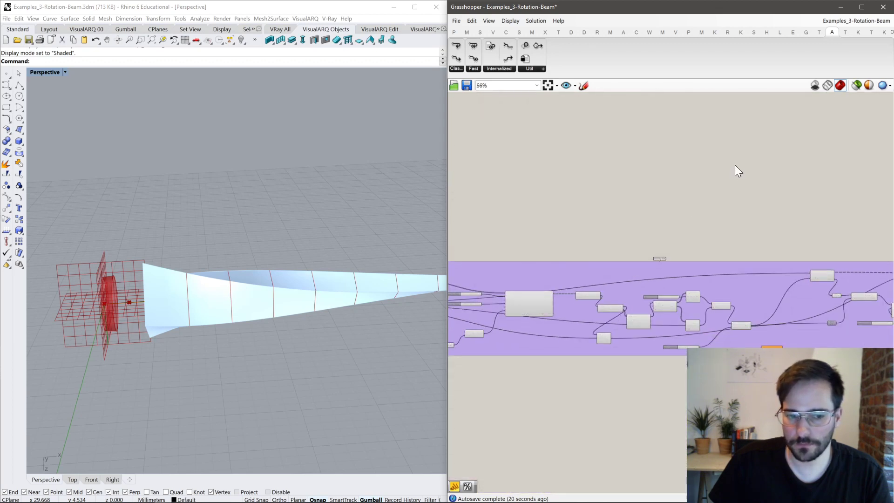
pyautogui.scroll(-7, 608, 317)
pyautogui.moveTo(758, 239); pyautogui.dragTo(522, 138)
pyautogui.press('space')
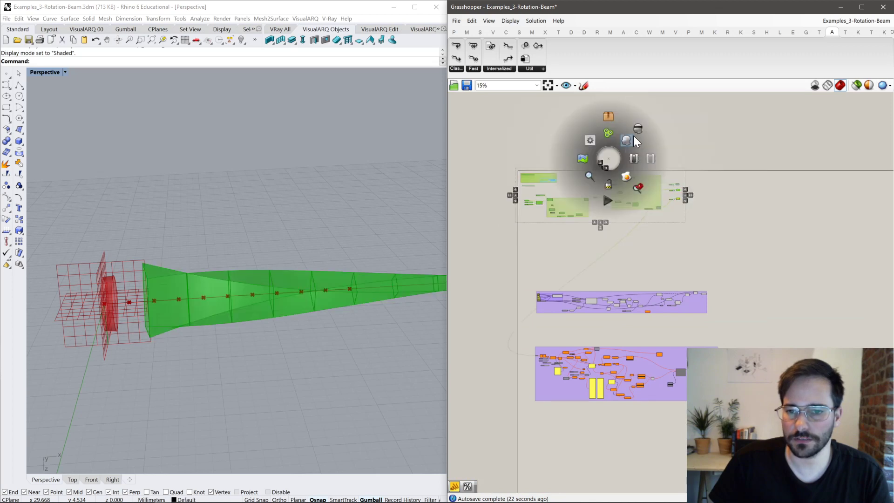
pyautogui.click(632, 136)
# Select the turtle component in the Growing line group to examine its geometry in the viewport.
pyautogui.scroll(7, 636, 291)
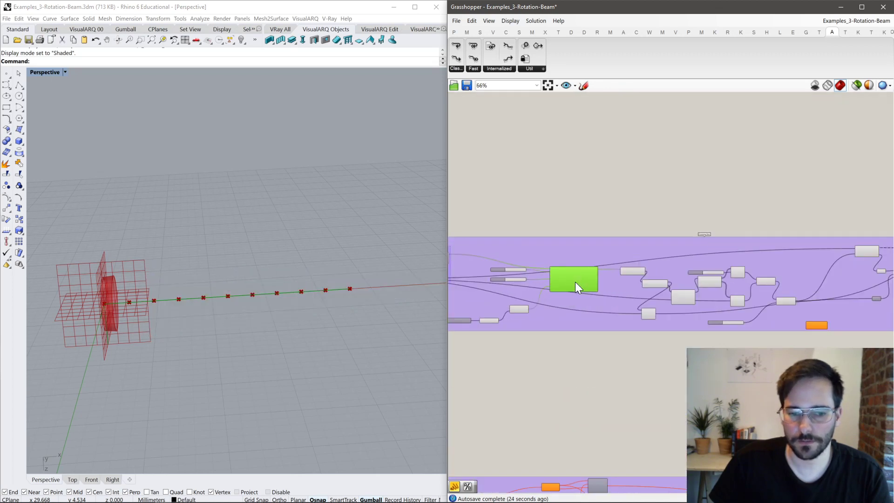
pyautogui.scroll(2, 683, 280)
pyautogui.scroll(2, 542, 270)
pyautogui.moveTo(523, 256); pyautogui.dragTo(647, 284, button='right')
pyautogui.click(614, 261)
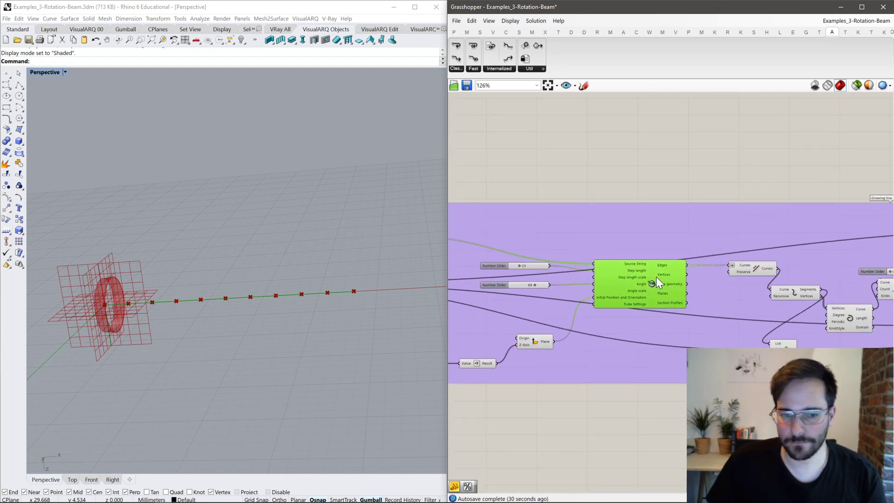
pyautogui.middleClick(626, 275)
# Turn off the preview of all Growing line components downstream of the turtle component.
pyautogui.scroll(-5, 564, 252)
pyautogui.moveTo(631, 287); pyautogui.dragTo(537, 284, button='right')
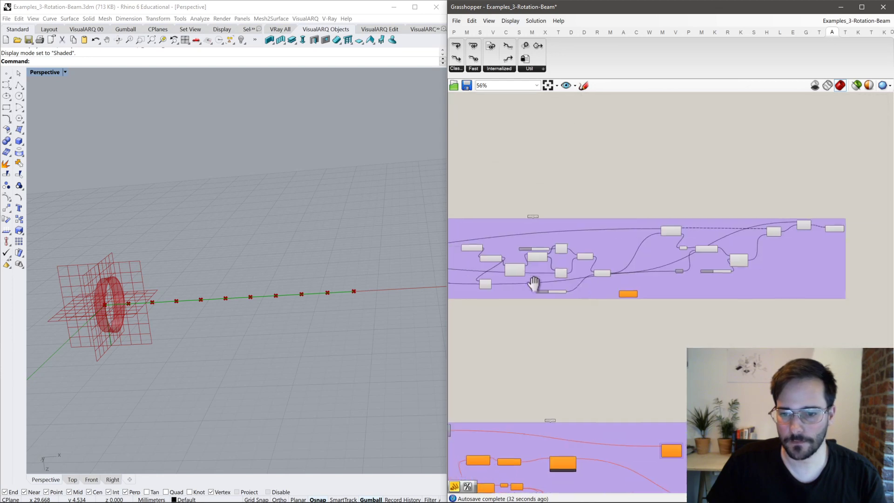
pyautogui.moveTo(880, 328); pyautogui.dragTo(468, 181)
pyautogui.middleClick(507, 199)
pyautogui.click(526, 181)
pyautogui.click(476, 206)
# Highlight the String Generator and turtle components, and try an Angle of 56 with a Step length of 68.
pyautogui.scroll(5, 476, 206)
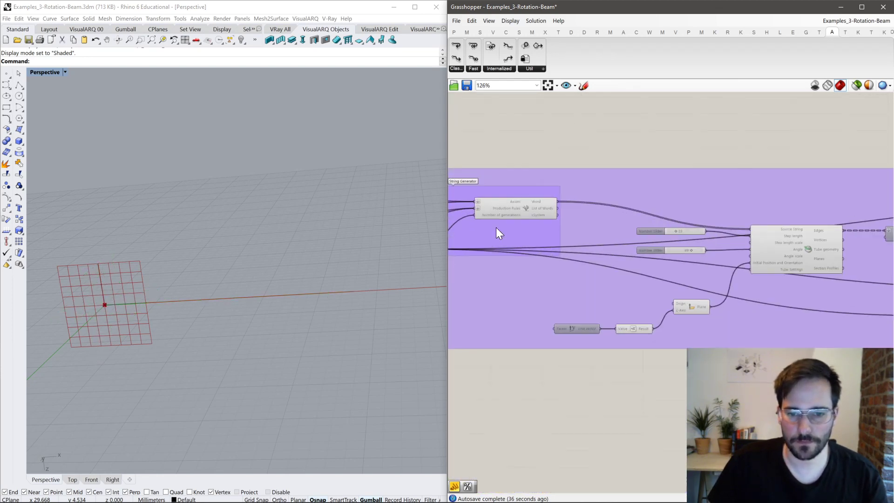
pyautogui.click(511, 211)
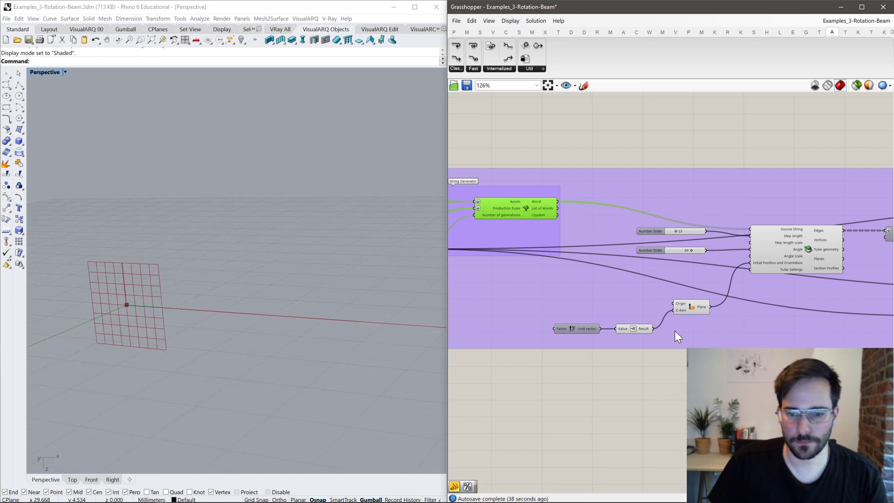
pyautogui.click(808, 244)
pyautogui.moveTo(690, 251); pyautogui.dragTo(686, 251)
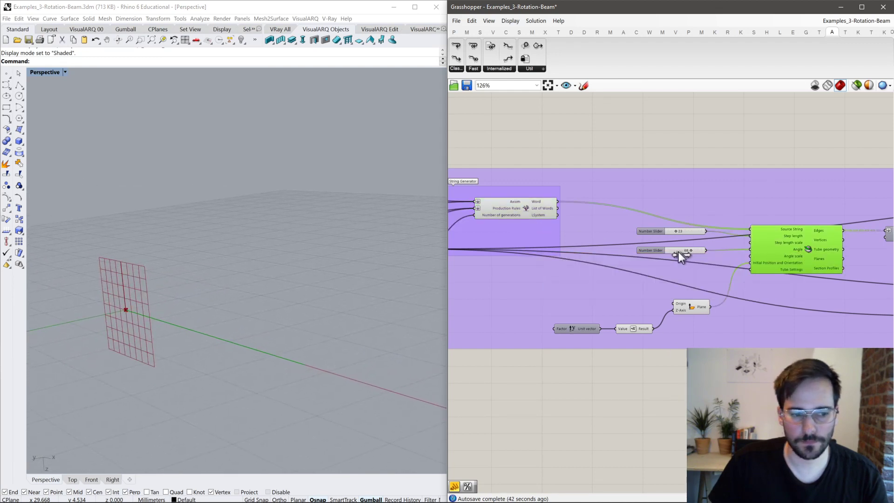
pyautogui.moveTo(676, 231); pyautogui.dragTo(692, 237)
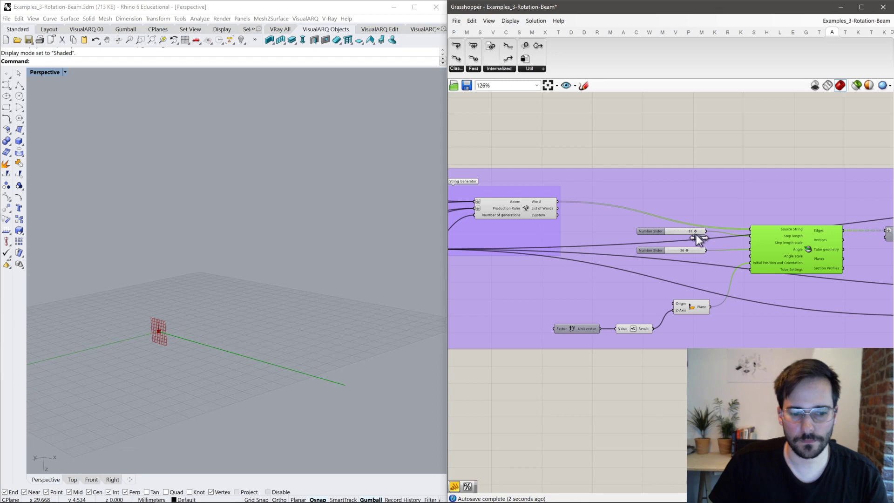
# Increase the number of generations slider that feeds the String Generator.
pyautogui.moveTo(585, 241); pyautogui.dragTo(763, 221, button='right')
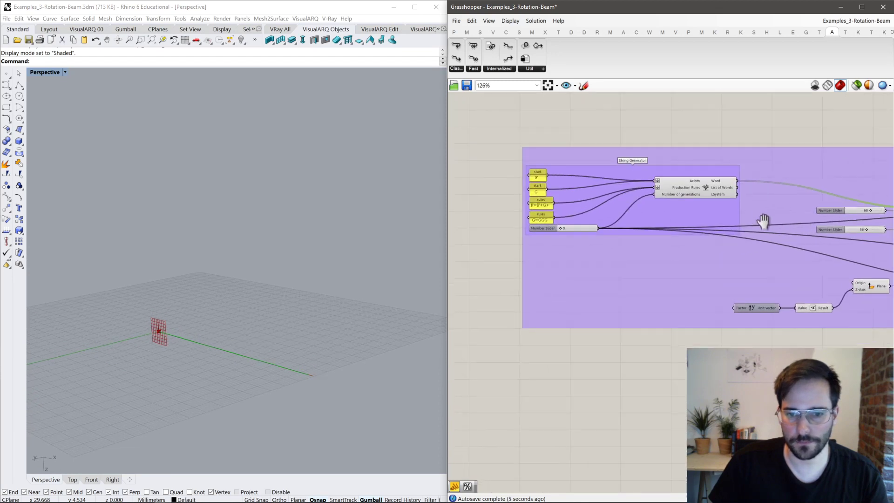
pyautogui.moveTo(568, 231); pyautogui.dragTo(570, 230)
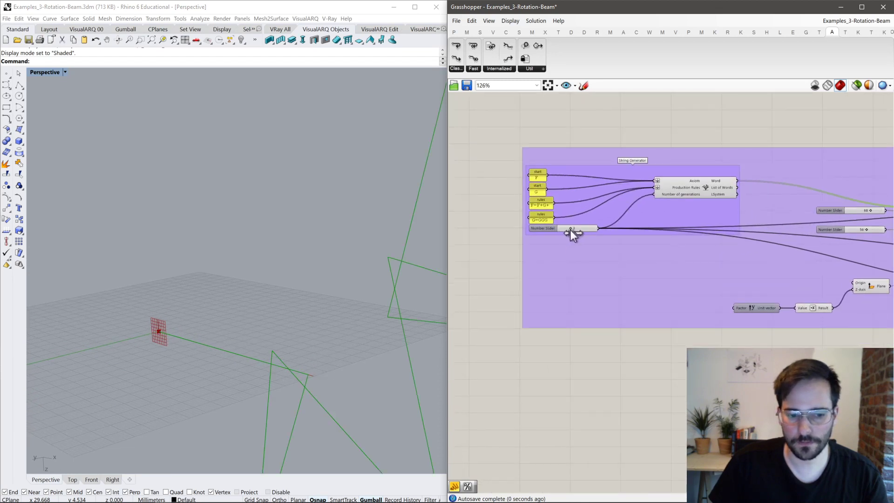
# Set the turtle component's Step length slider to 18 and its Angle slider to 4.
pyautogui.moveTo(857, 230); pyautogui.dragTo(670, 230, button='right')
pyautogui.scroll(3, 692, 204)
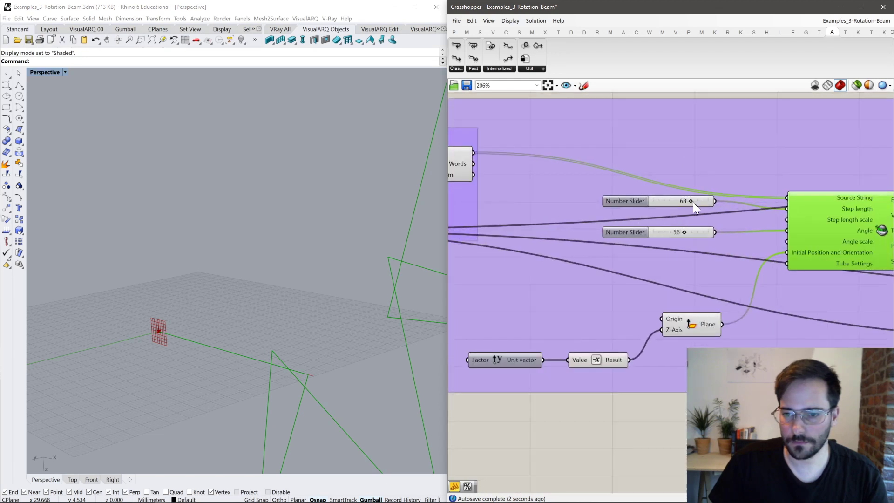
pyautogui.click(688, 201)
pyautogui.moveTo(688, 200); pyautogui.dragTo(661, 205)
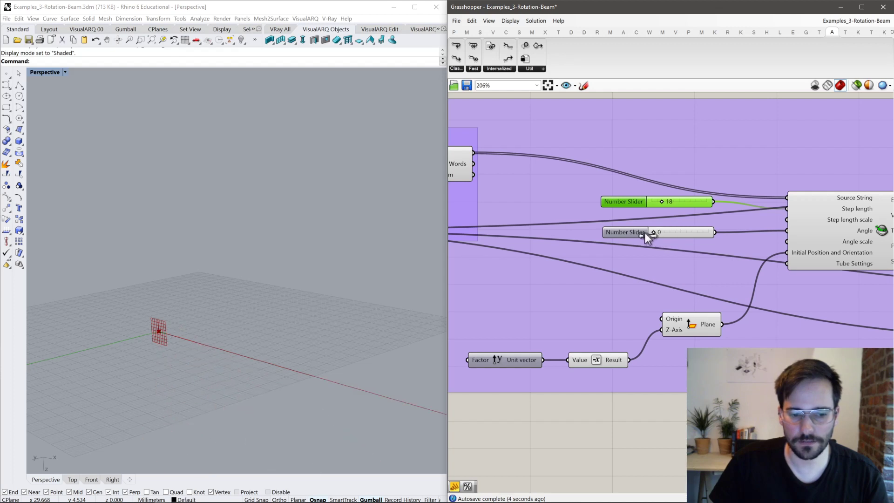
pyautogui.moveTo(652, 233); pyautogui.dragTo(656, 233)
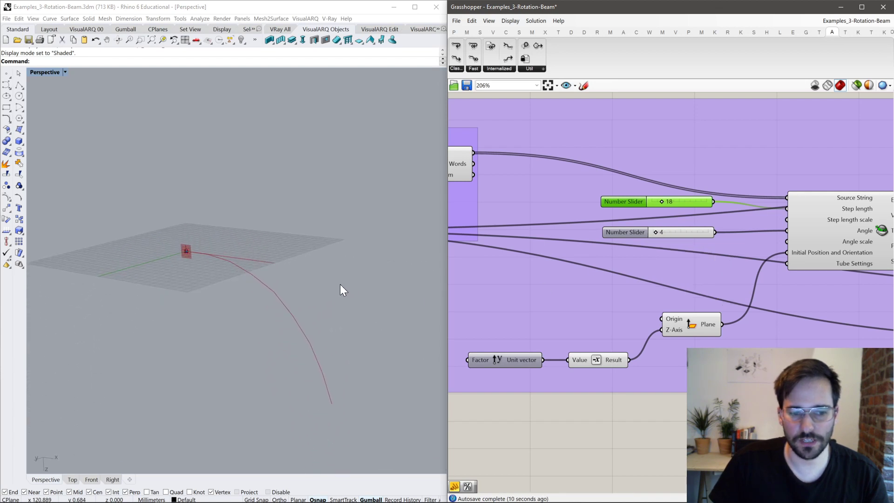
# Turn on the preview of the final beam surface output beside the Rotation-Beam group.
pyautogui.scroll(-5, 593, 300)
pyautogui.scroll(-5, 596, 300)
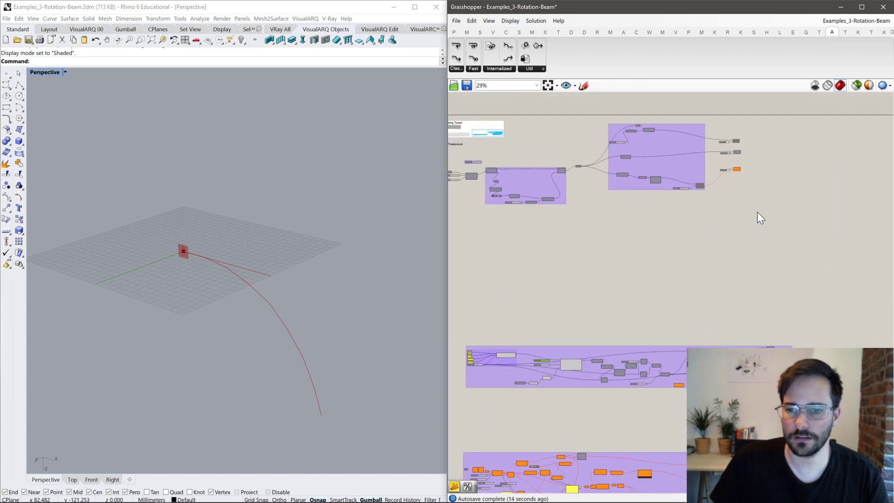
pyautogui.moveTo(706, 211); pyautogui.dragTo(767, 146)
pyautogui.press('space')
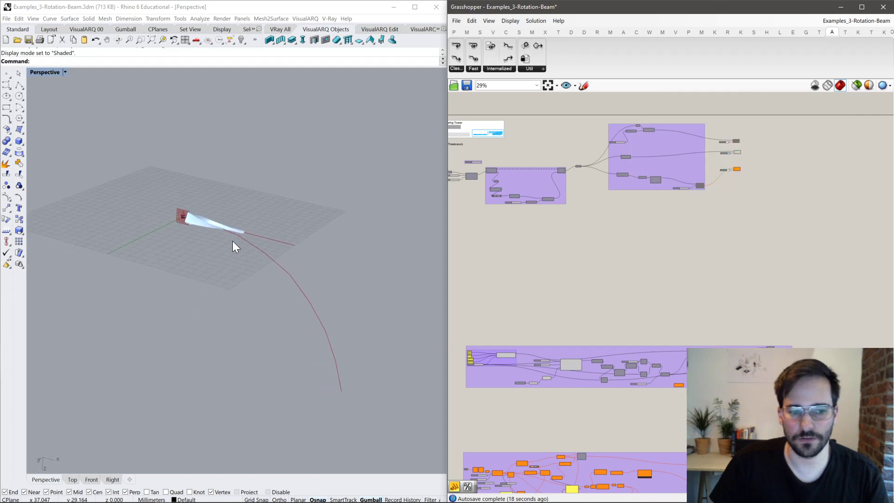
# Examine the loop end, Merge and Loft components at the end of the Growing line group.
pyautogui.moveTo(546, 311); pyautogui.dragTo(608, 210, button='right')
pyautogui.scroll(7, 652, 249)
pyautogui.moveTo(793, 246); pyautogui.dragTo(549, 242, button='right')
pyautogui.moveTo(580, 275); pyautogui.dragTo(550, 280, button='right')
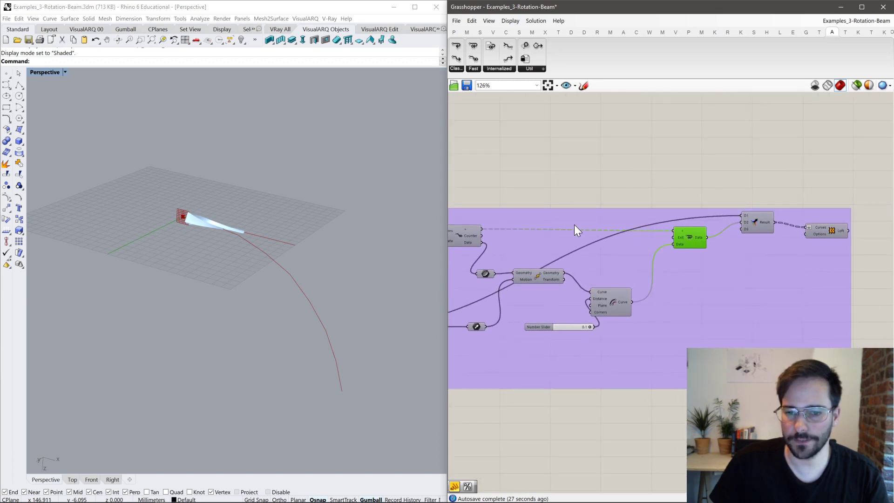
pyautogui.moveTo(574, 228); pyautogui.dragTo(708, 213, button='right')
pyautogui.scroll(-5, 760, 163)
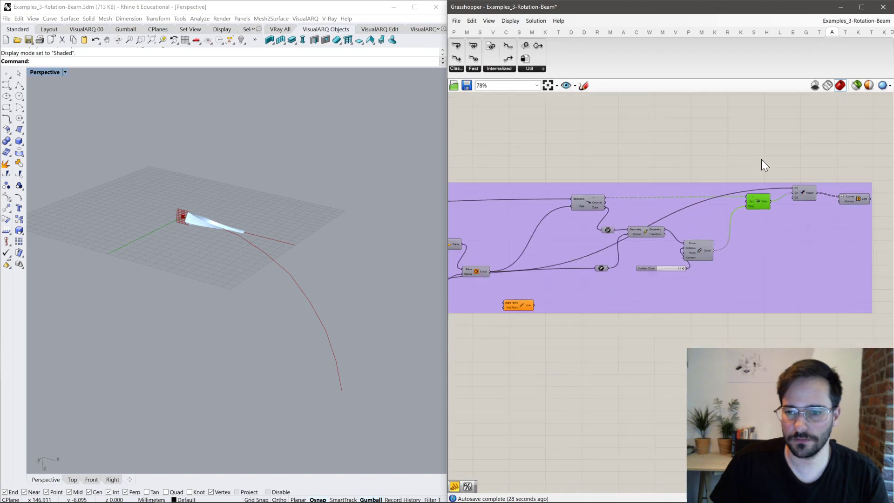
pyautogui.scroll(-4, 669, 220)
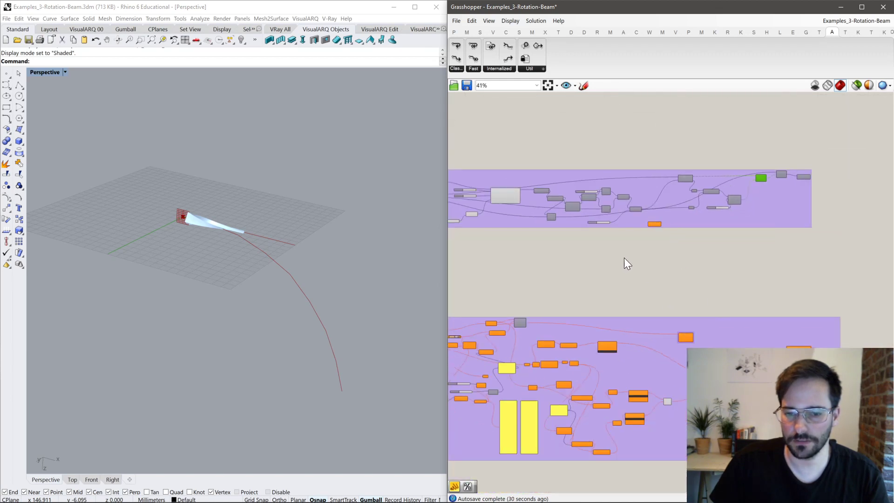
# Enable the disabled model assembly component that collects the elements, supports and gravity load in the Spatial truss group.
pyautogui.moveTo(529, 309); pyautogui.dragTo(638, 224, button='right')
pyautogui.scroll(1, 638, 223)
pyautogui.scroll(3, 573, 276)
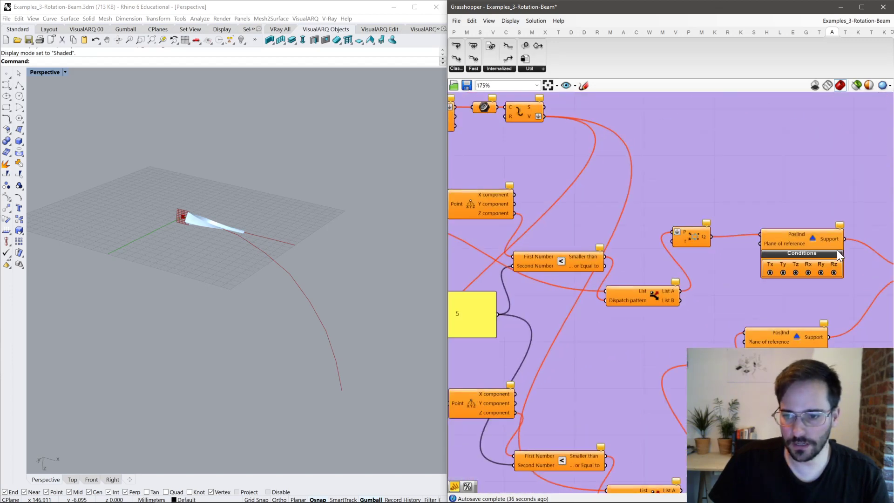
pyautogui.rightClick(593, 264)
pyautogui.scroll(-2, 763, 245)
pyautogui.scroll(3, 675, 256)
pyautogui.scroll(2, 745, 247)
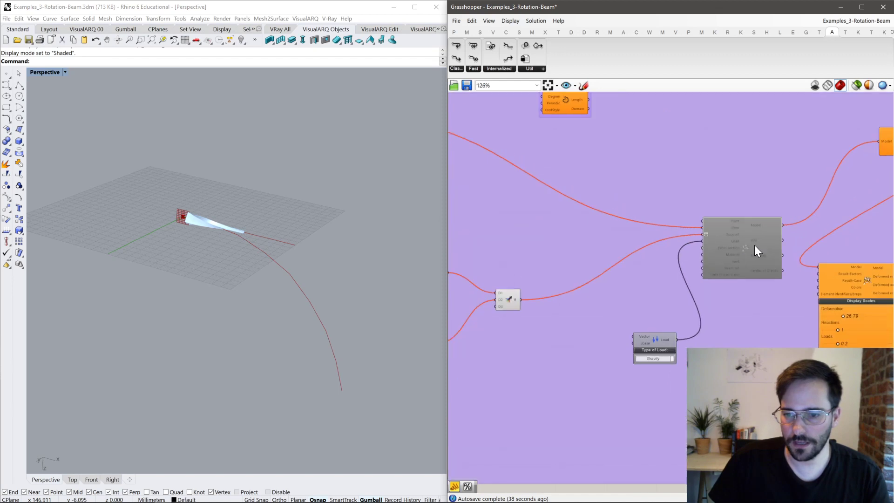
pyautogui.click(745, 247)
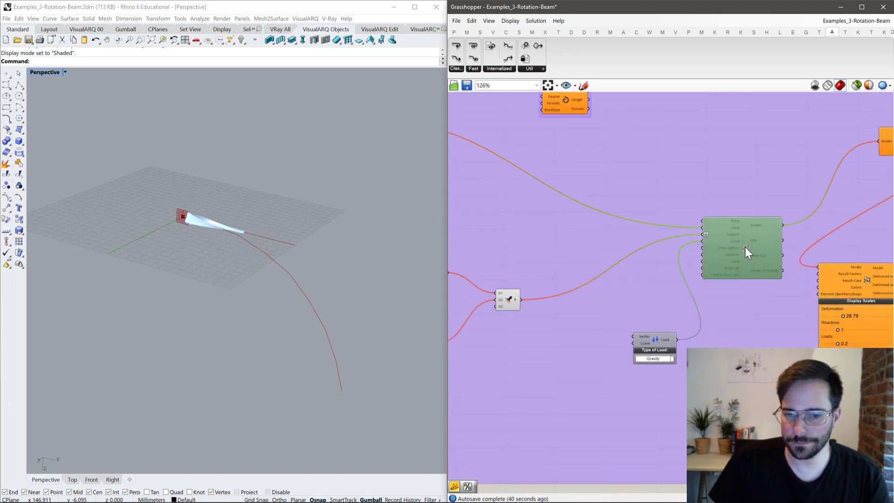
pyautogui.middleClick(745, 247)
pyautogui.click(768, 243)
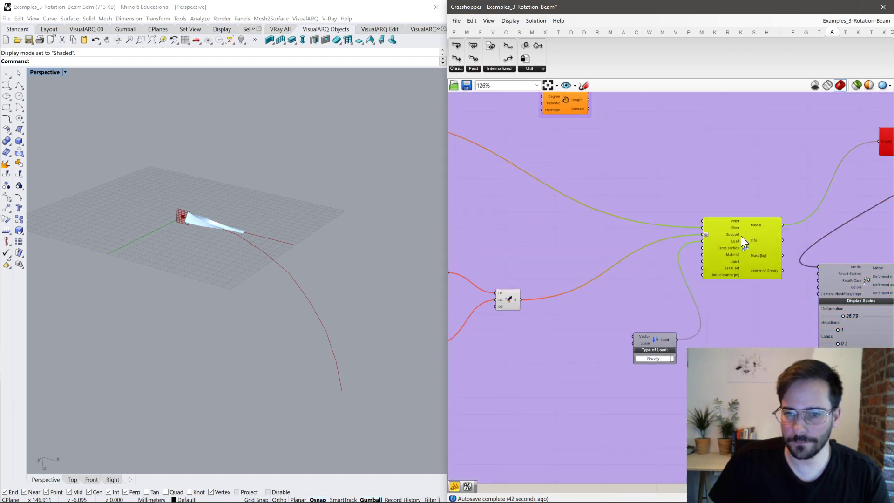
# Enable the disabled input components and sliders at the start of the Spatial truss group.
pyautogui.scroll(-3, 741, 235)
pyautogui.scroll(5, 790, 251)
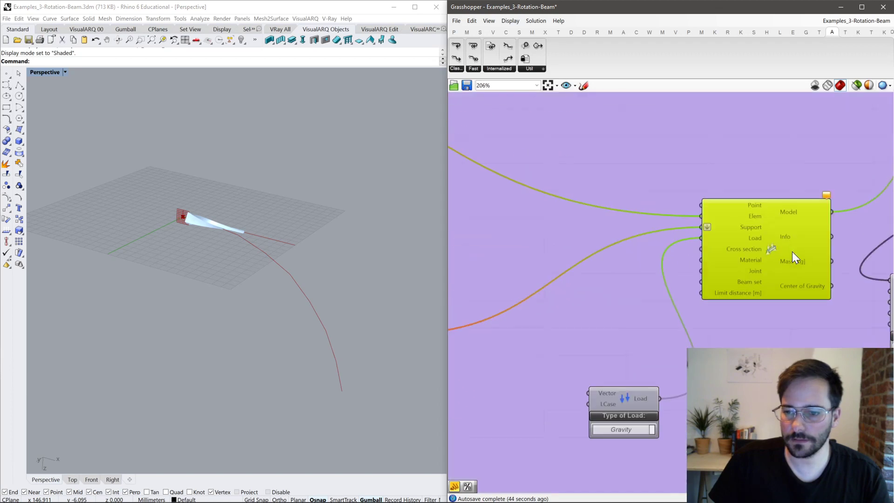
pyautogui.scroll(-10, 792, 251)
pyautogui.click(494, 268)
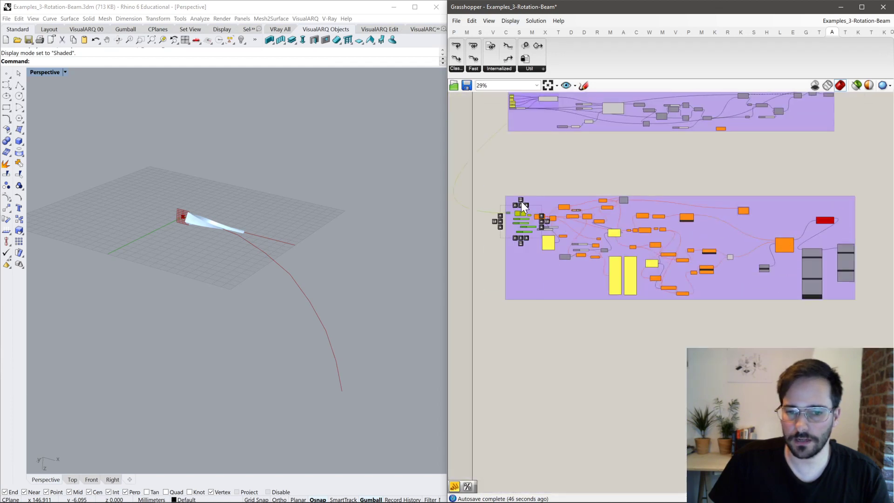
pyautogui.middleClick(521, 204)
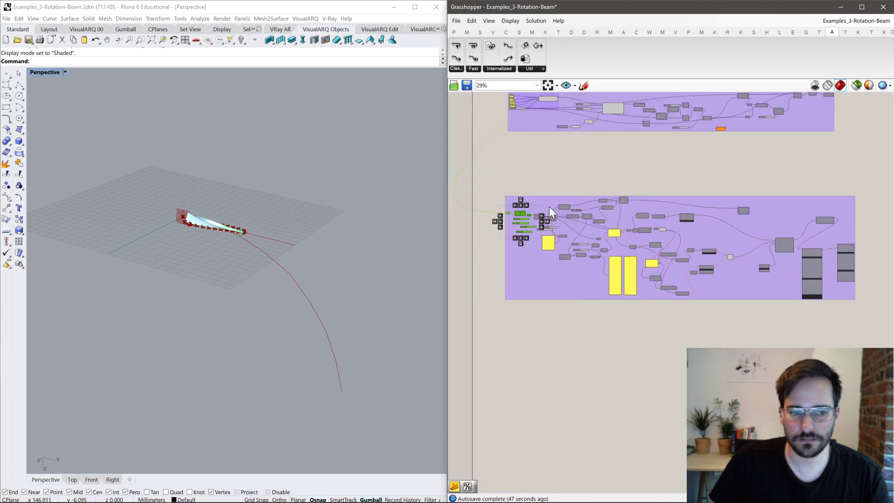
# Turn off the preview of the Growing line group and of all Rotation-Beam groups above it.
pyautogui.scroll(-4, 538, 209)
pyautogui.moveTo(615, 208); pyautogui.dragTo(616, 275, button='right')
pyautogui.click(665, 267)
pyautogui.middleClick(567, 236)
pyautogui.click(675, 216)
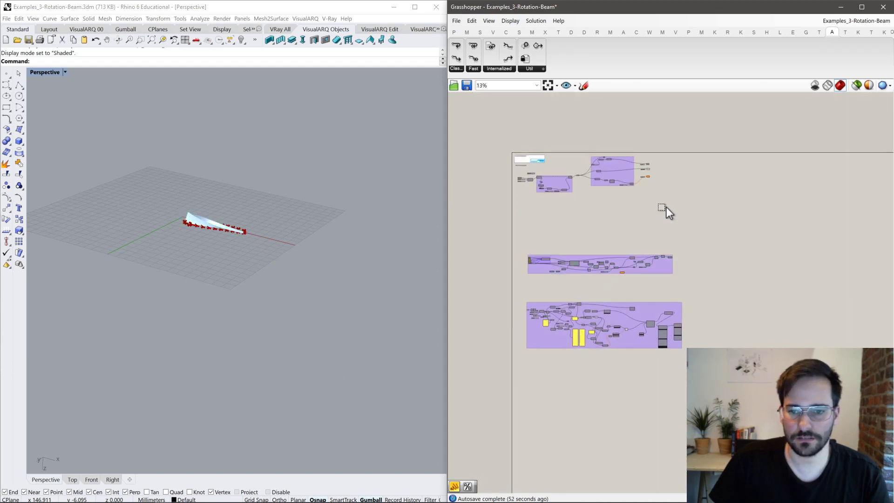
pyautogui.moveTo(669, 247); pyautogui.dragTo(551, 157)
pyautogui.middleClick(569, 149)
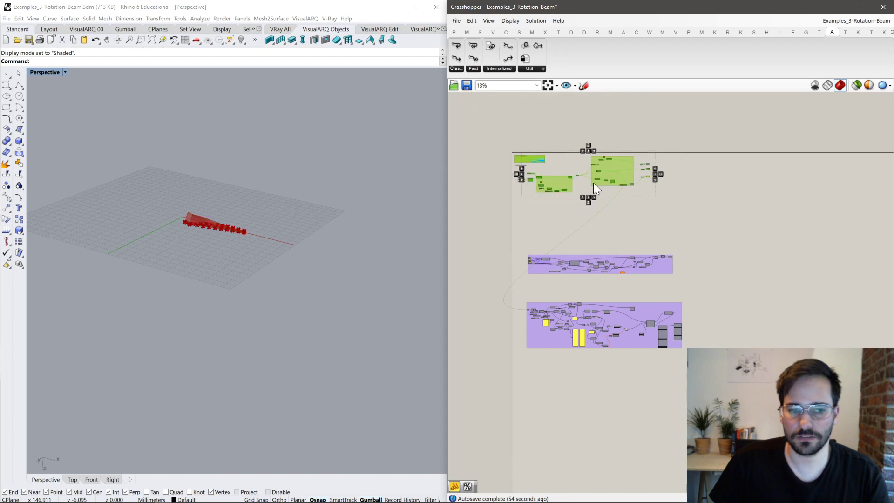
# Highlight the Spatial truss group's input Brep and the truss components that follow it to inspect their geometry.
pyautogui.scroll(3, 563, 300)
pyautogui.scroll(5, 481, 319)
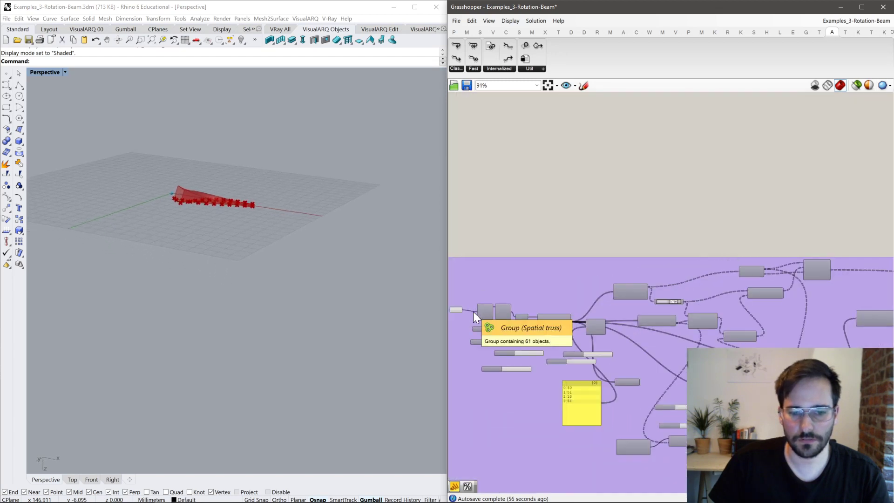
pyautogui.click(456, 310)
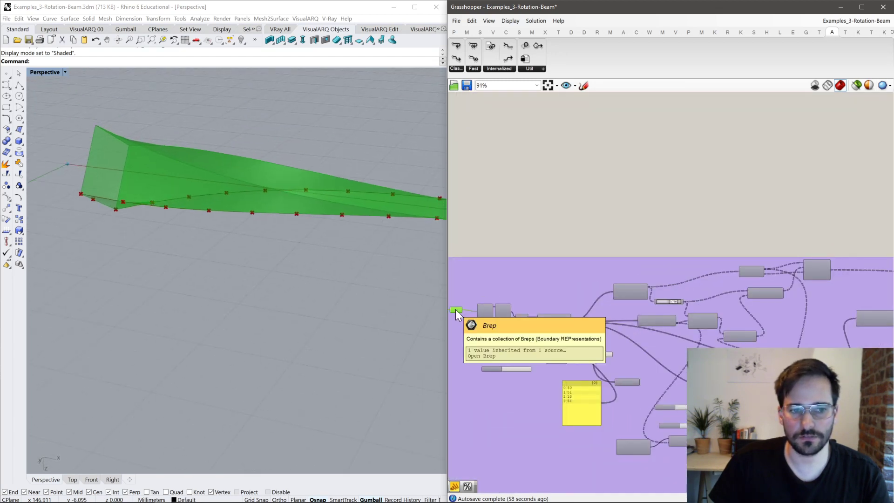
pyautogui.click(548, 317)
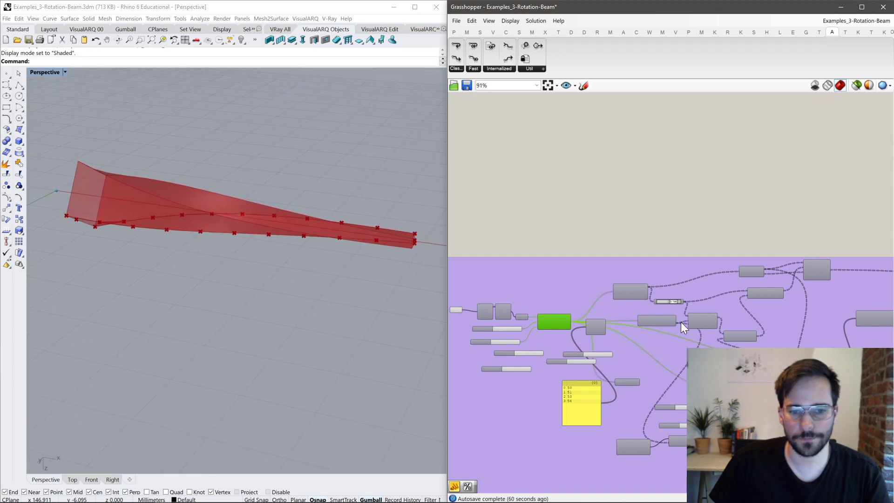
pyautogui.click(653, 321)
# Turn on the preview of the line-to-beam element component fed by the unique lines.
pyautogui.moveTo(762, 326); pyautogui.dragTo(663, 224, button='right')
pyautogui.scroll(-2, 711, 253)
pyautogui.moveTo(712, 253); pyautogui.dragTo(645, 191, button='right')
pyautogui.scroll(4, 766, 203)
pyautogui.click(763, 200)
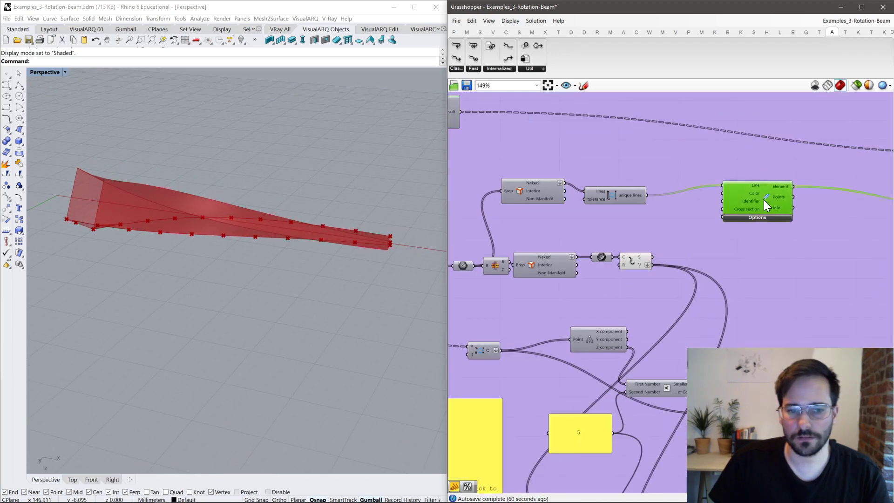
pyautogui.middleClick(766, 196)
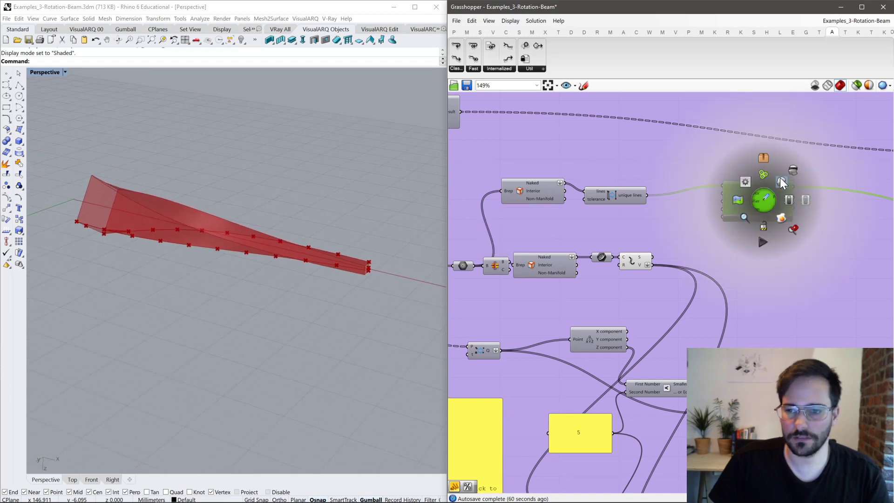
pyautogui.click(780, 182)
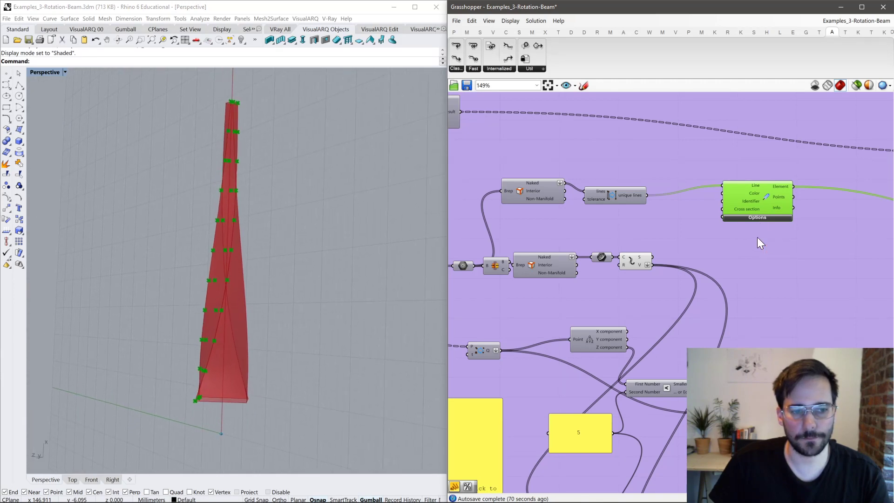
# Turn on the preview of the beam display component with the Section Forces settings.
pyautogui.moveTo(755, 229); pyautogui.dragTo(642, 255, button='right')
pyautogui.scroll(-5, 674, 232)
pyautogui.scroll(4, 649, 231)
pyautogui.click(683, 225)
pyautogui.moveTo(760, 247); pyautogui.dragTo(634, 239, button='right')
pyautogui.click(823, 239)
pyautogui.middleClick(823, 240)
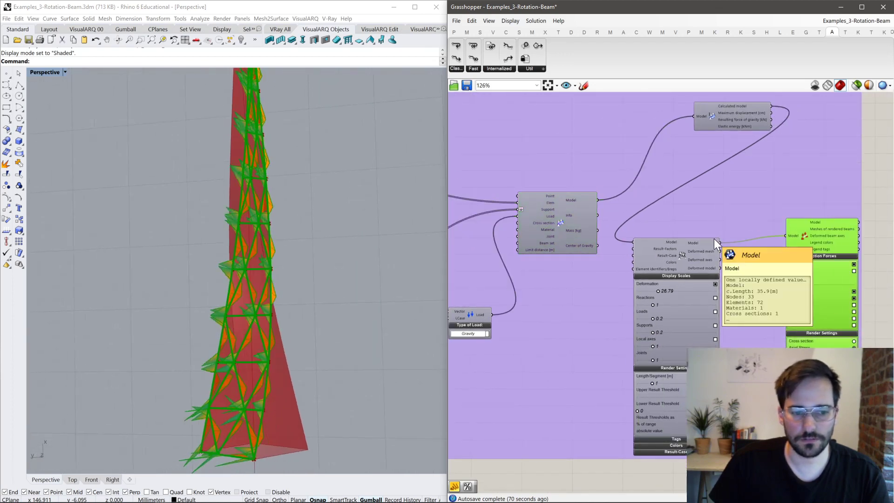
# Add a Unit X vector component and connect it to the Vector input of the Gravity load.
pyautogui.moveTo(462, 319); pyautogui.dragTo(609, 296, button='right')
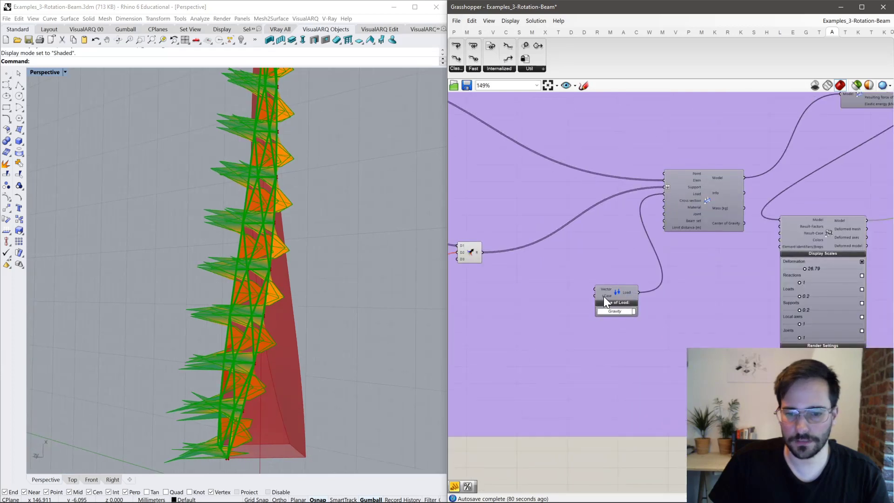
pyautogui.scroll(3, 603, 297)
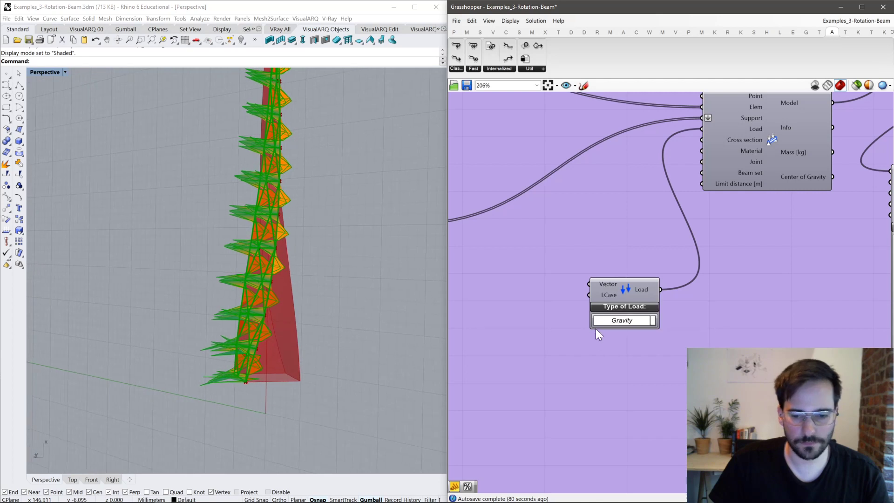
pyautogui.scroll(-1, 596, 338)
pyautogui.moveTo(595, 337); pyautogui.dragTo(606, 200, button='right')
pyautogui.doubleClick(552, 420)
pyautogui.write('unit')
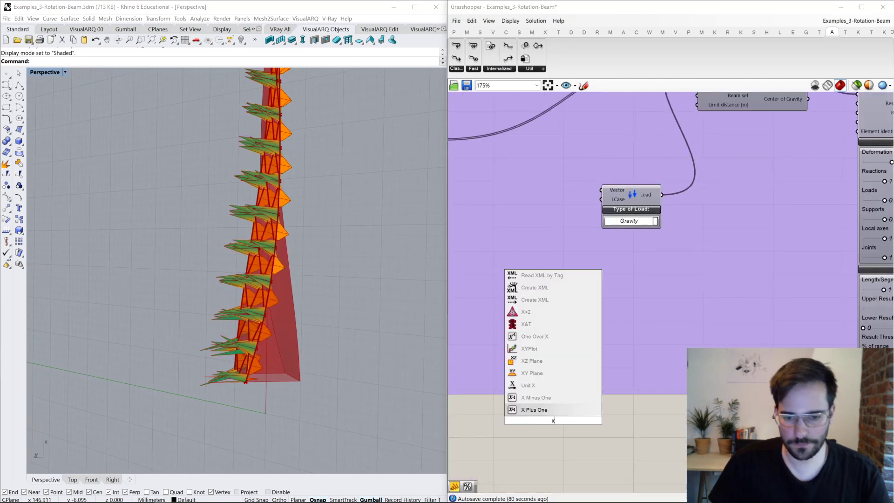
pyautogui.click(534, 387)
pyautogui.moveTo(586, 423); pyautogui.dragTo(601, 189)
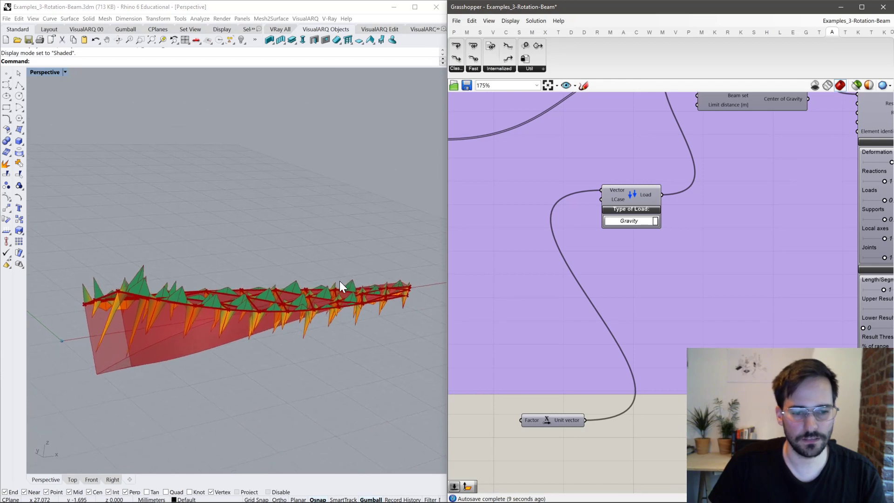
# Turn on the preview of the Display Scales component and turn off the preview of the Section Forces component.
pyautogui.moveTo(590, 234); pyautogui.dragTo(538, 312, button='right')
pyautogui.scroll(-2, 538, 312)
pyautogui.scroll(3, 750, 255)
pyautogui.moveTo(748, 253); pyautogui.dragTo(576, 258, button='right')
pyautogui.click(637, 224)
pyautogui.middleClick(638, 224)
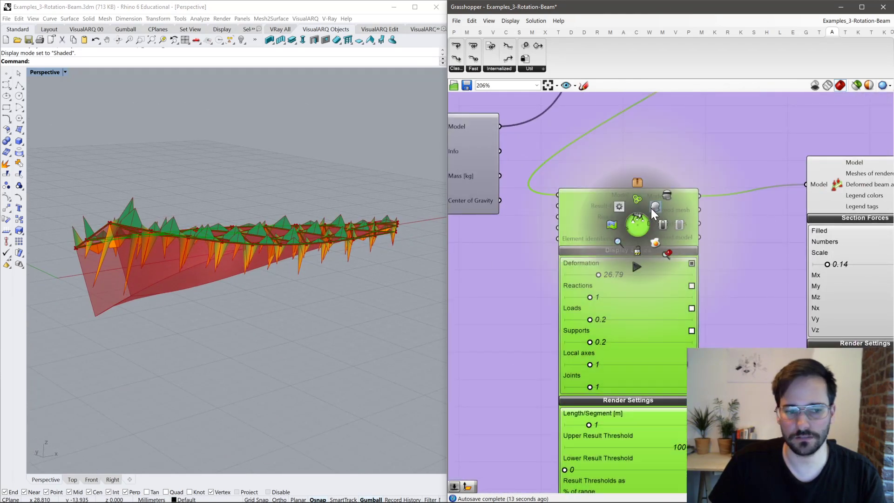
pyautogui.click(651, 208)
pyautogui.click(863, 180)
pyautogui.middleClick(863, 179)
pyautogui.click(838, 179)
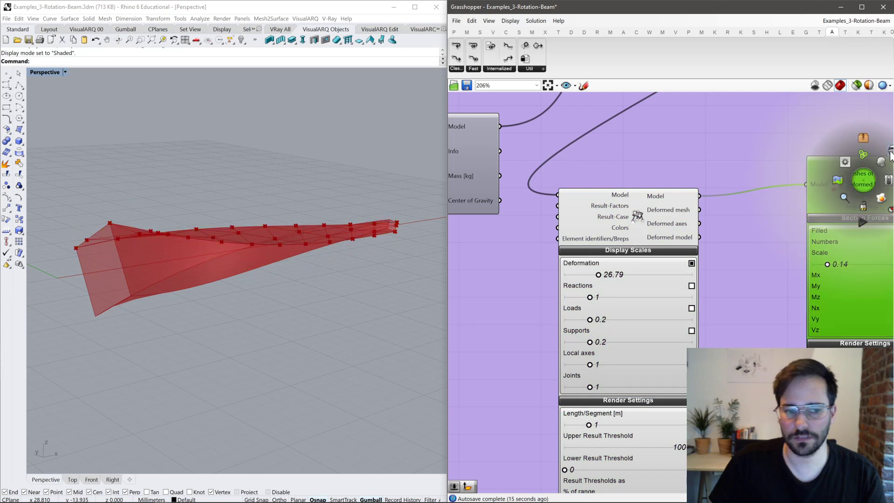
# Set the Deformation display scale to 32.66.
pyautogui.click(636, 231)
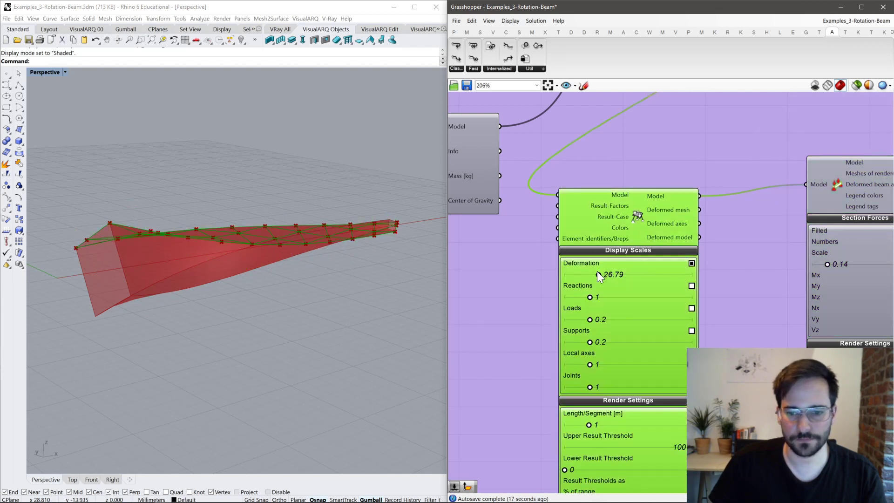
pyautogui.moveTo(613, 273); pyautogui.dragTo(588, 276)
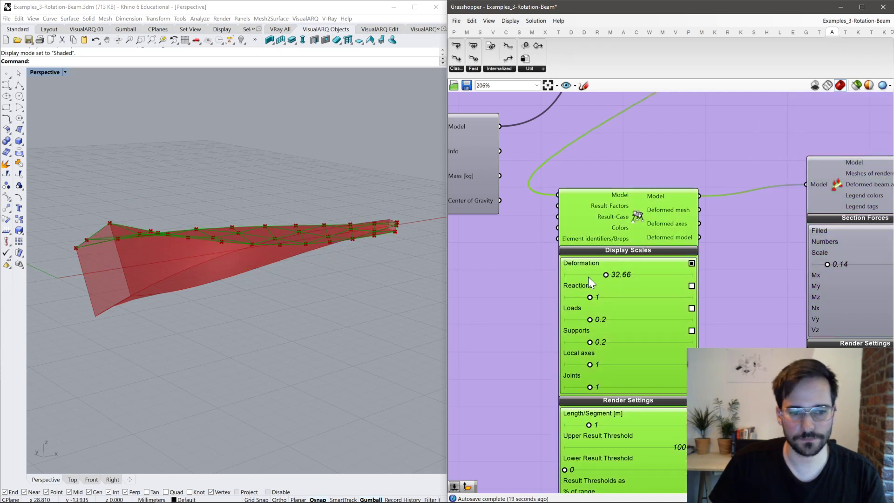
# Disable all components of the Spatial truss group.
pyautogui.scroll(-10, 639, 283)
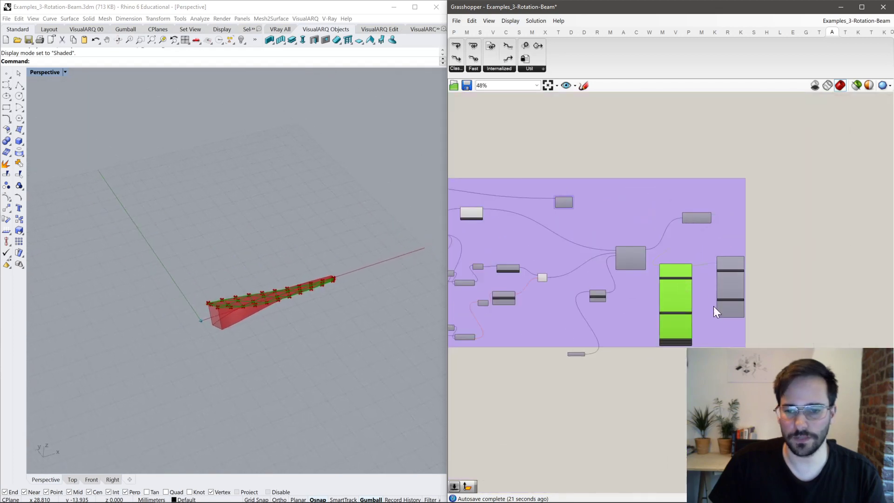
pyautogui.moveTo(825, 346); pyautogui.dragTo(474, 217)
pyautogui.press('space')
pyautogui.click(585, 219)
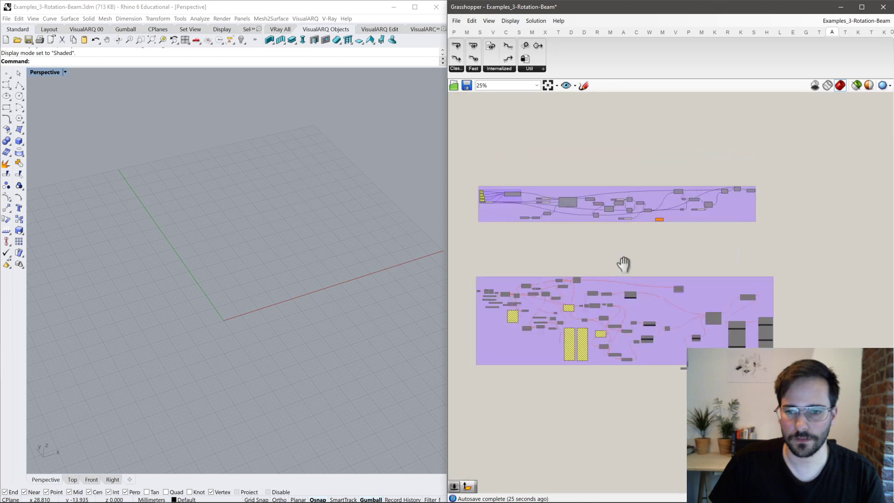
# Close the Examples_3-Rotation-Beam definition in Grasshopper without saving the changes.
pyautogui.click(856, 21)
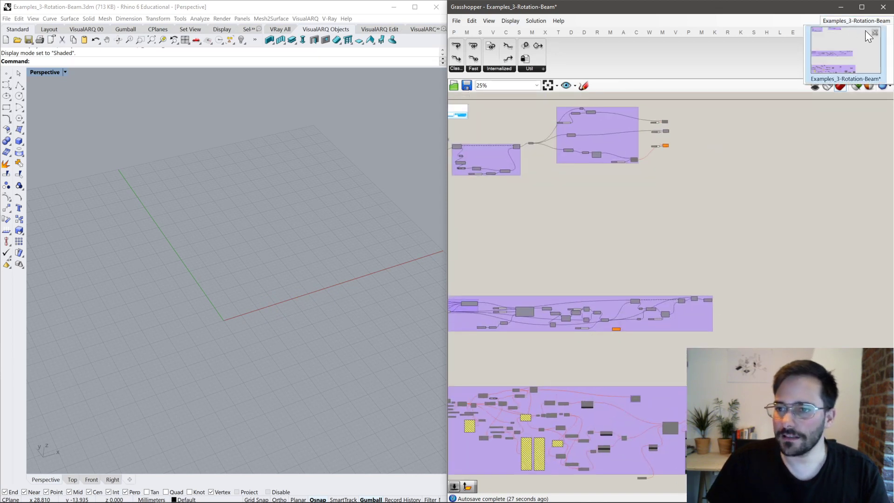
pyautogui.click(875, 32)
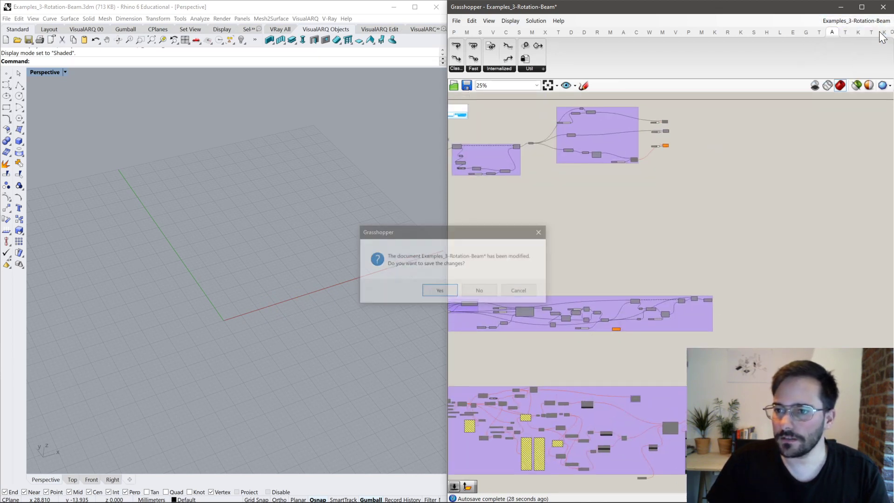
pyautogui.click(478, 290)
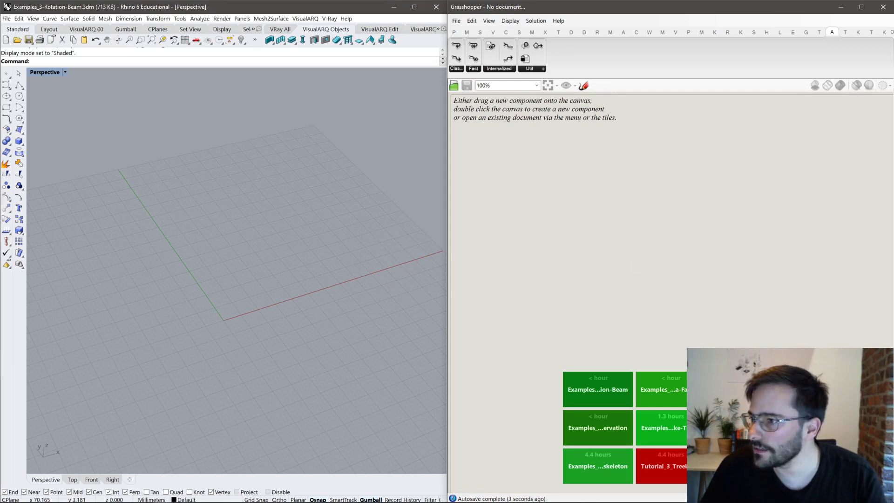
# Open the recent Examples_3-Joint-Exoskeleton definition in Grasshopper.
pyautogui.click(597, 466)
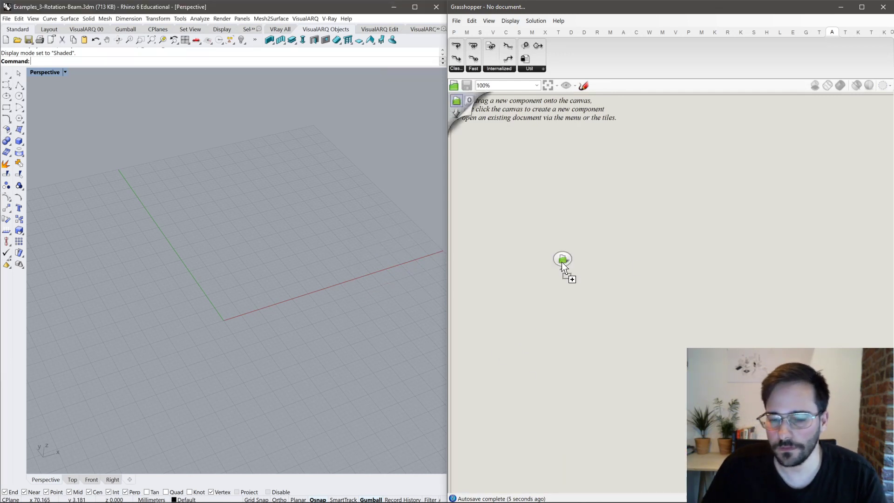
pyautogui.scroll(3, 549, 243)
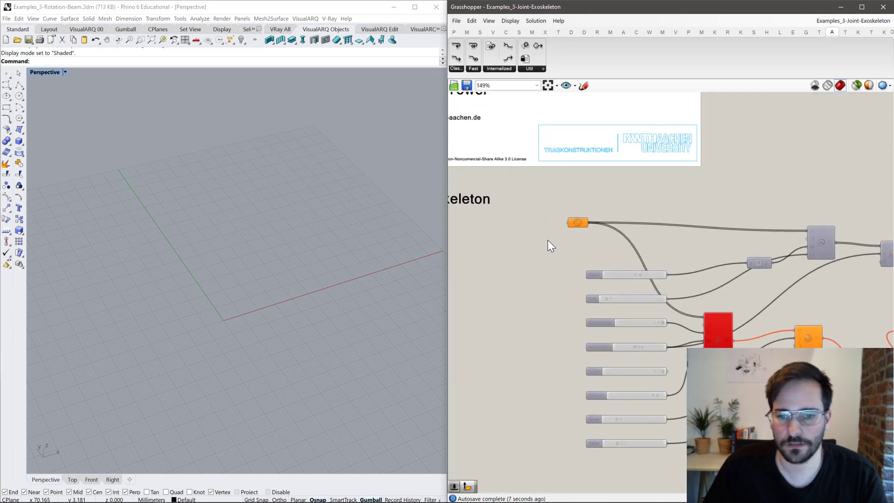
pyautogui.moveTo(615, 235); pyautogui.dragTo(642, 164, button='right')
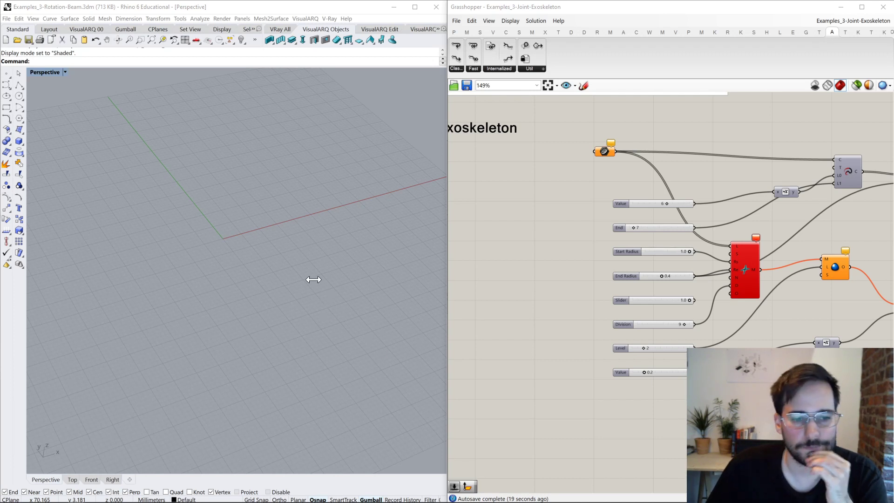
# Open the matching model Examples_3-Joint-Exoskeleton.3dm in Rhino.
pyautogui.moveTo(314, 279); pyautogui.dragTo(401, 287)
pyautogui.click(820, 340)
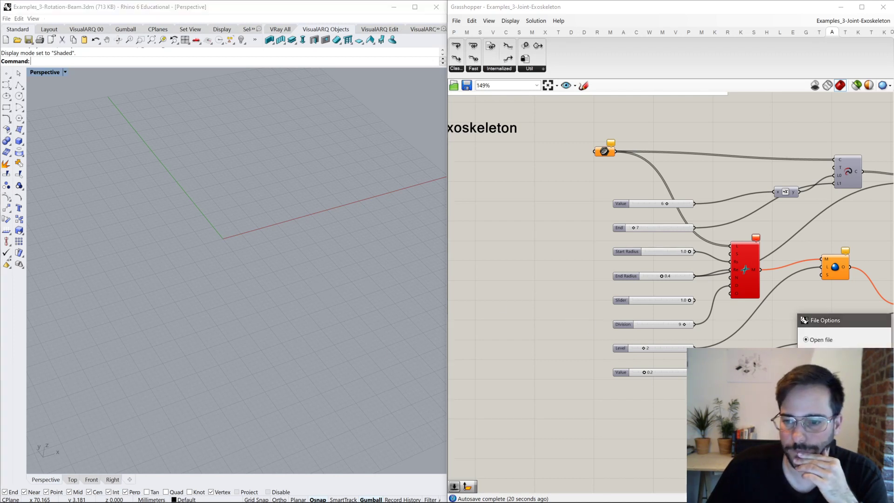
pyautogui.click(459, 291)
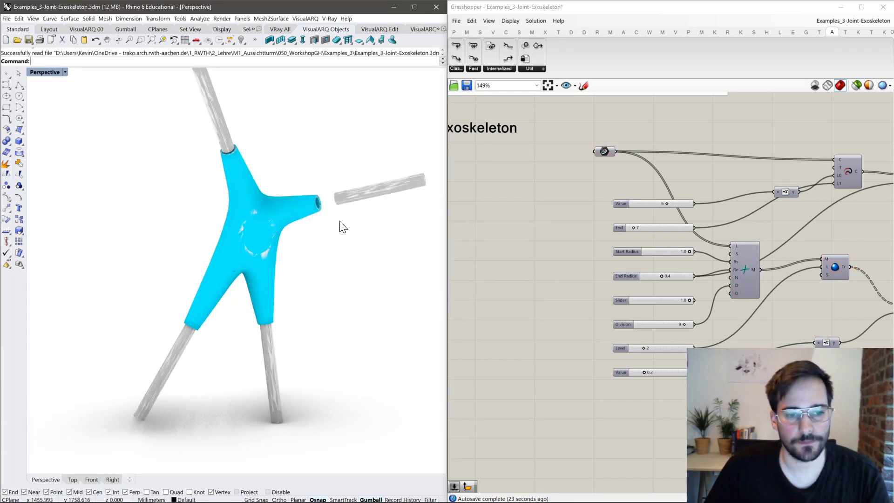
# Hide the baked joint solid and its four tubes one after another in the Rhino model.
pyautogui.moveTo(110, 174); pyautogui.dragTo(287, 242, button='right')
pyautogui.click(242, 41)
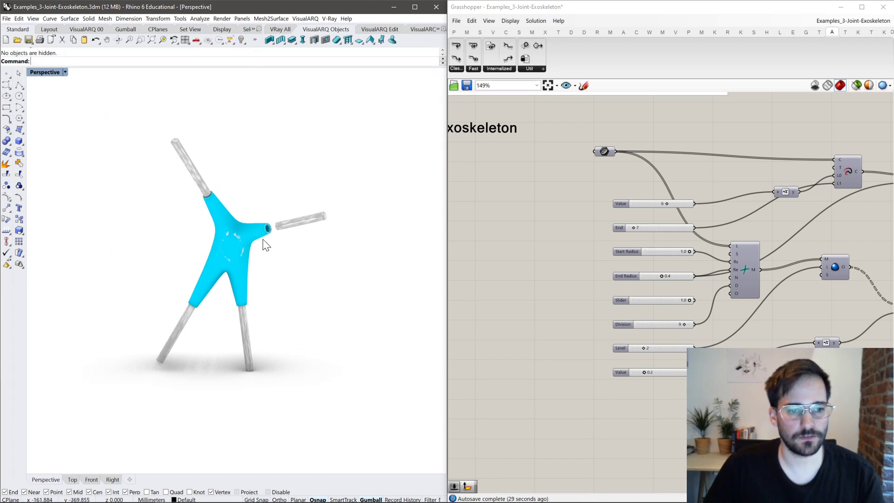
pyautogui.click(256, 227)
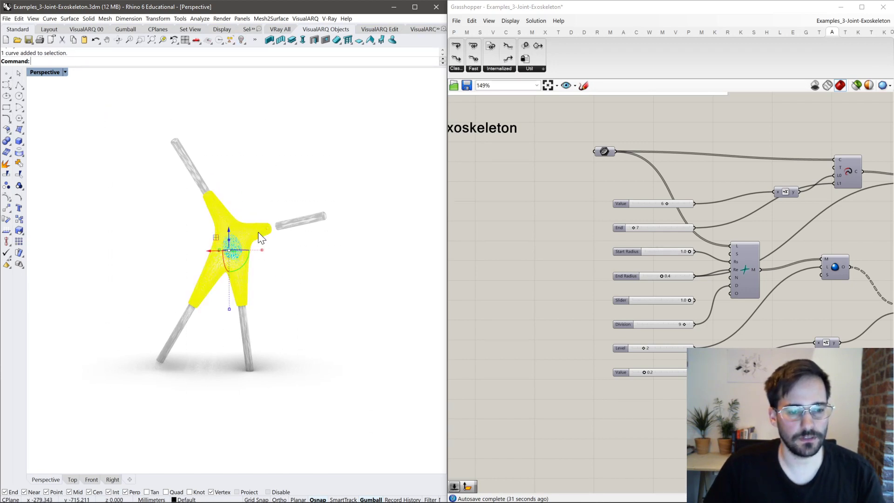
pyautogui.write('Hide')
pyautogui.press('Return')
pyautogui.click(317, 214)
pyautogui.press('Return')
pyautogui.click(242, 357)
pyautogui.press('Return')
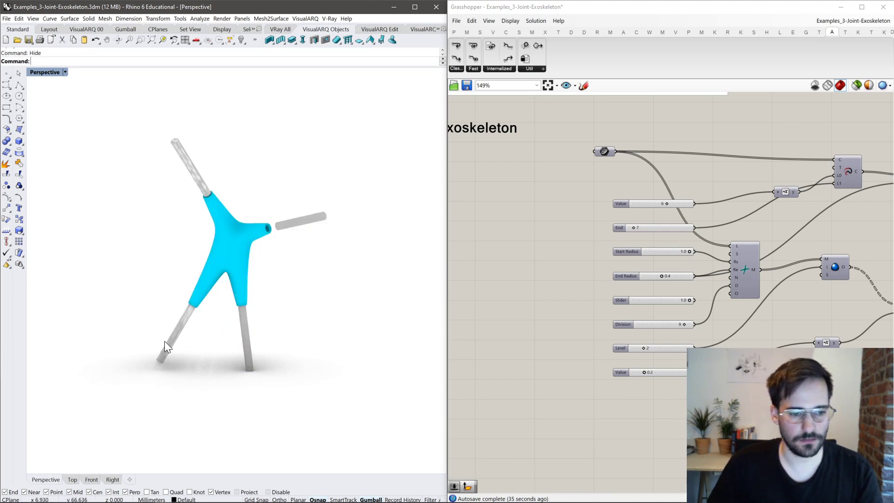
pyautogui.click(183, 345)
pyautogui.press('Return')
pyautogui.click(194, 166)
pyautogui.press('Return')
# Disable the two custom preview components at the end of the Grasshopper definition.
pyautogui.scroll(-4, 549, 244)
pyautogui.scroll(2, 700, 264)
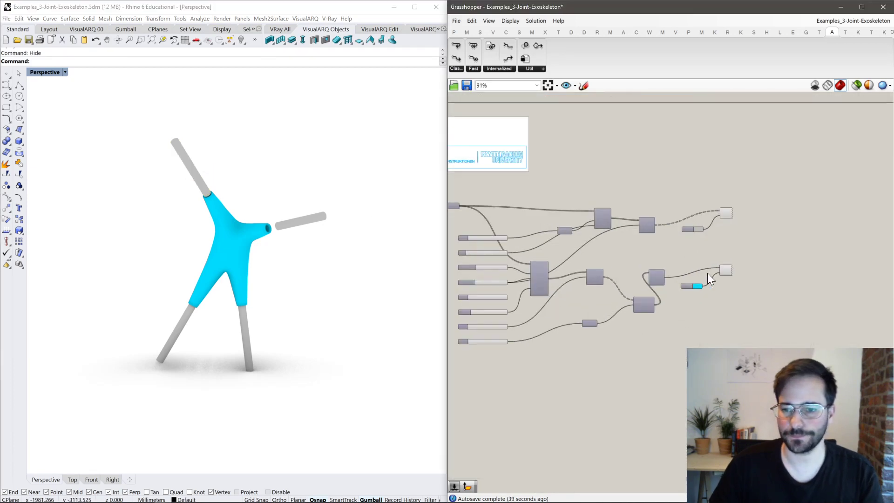
pyautogui.moveTo(743, 251); pyautogui.dragTo(768, 199)
pyautogui.middleClick(768, 197)
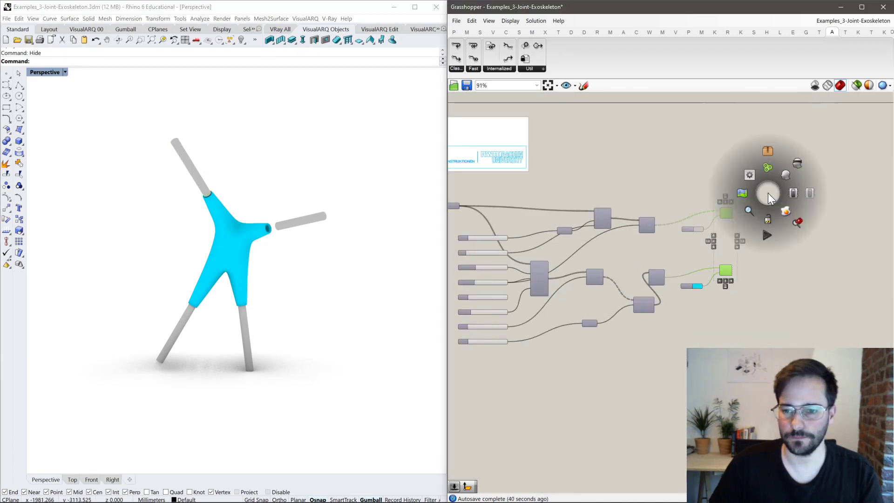
pyautogui.click(809, 194)
# Set the Perspective viewport's display mode to Shaded and deselect the preview components.
pyautogui.click(49, 80)
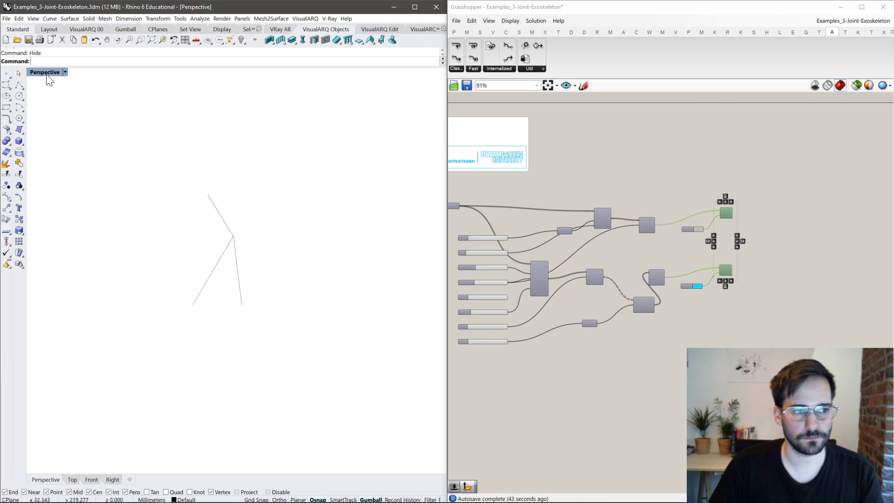
pyautogui.click(44, 74)
pyautogui.click(50, 91)
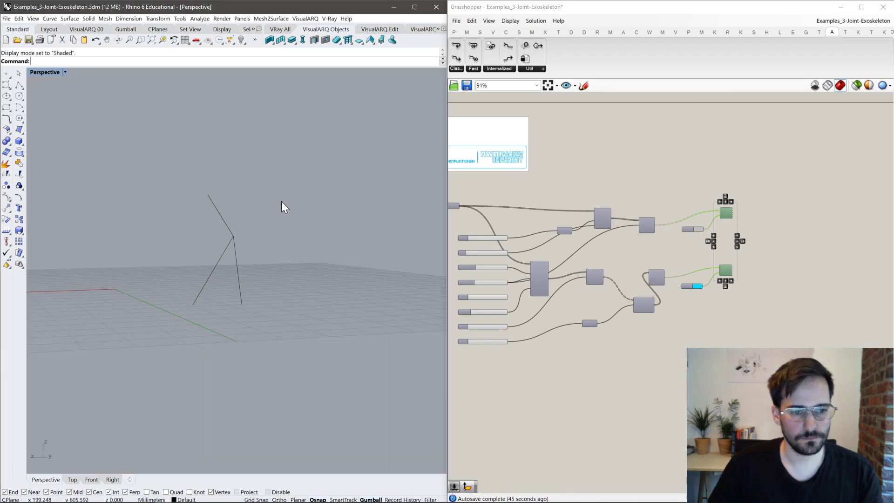
pyautogui.click(573, 260)
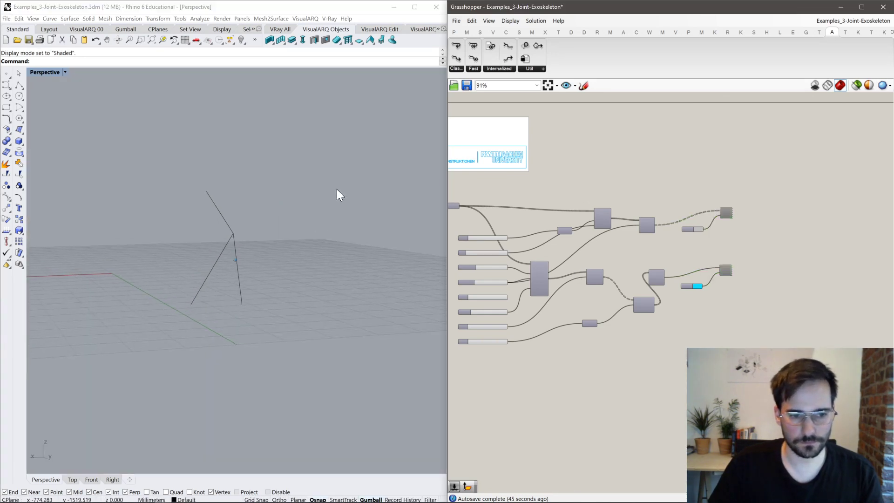
# Show all hidden objects in Rhino and clear the joint solid and its four tubes together from the viewport.
pyautogui.click(242, 41)
pyautogui.moveTo(258, 102); pyautogui.dragTo(274, 244, button='right')
pyautogui.click(274, 239)
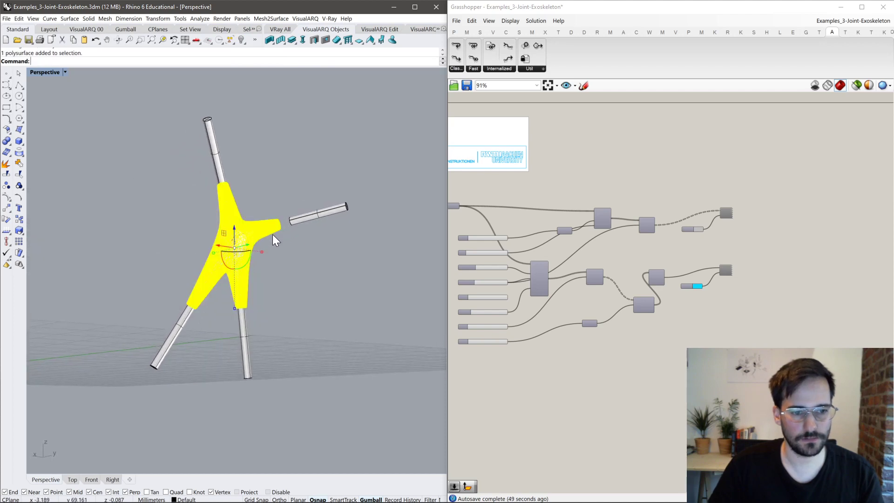
pyautogui.keyDown('shift'); pyautogui.click(309, 218); pyautogui.keyUp('shift')
pyautogui.keyDown('shift'); pyautogui.click(247, 342); pyautogui.keyUp('shift')
pyautogui.keyDown('shift'); pyautogui.click(185, 333); pyautogui.keyUp('shift')
pyautogui.keyDown('shift'); pyautogui.click(223, 175); pyautogui.keyUp('shift')
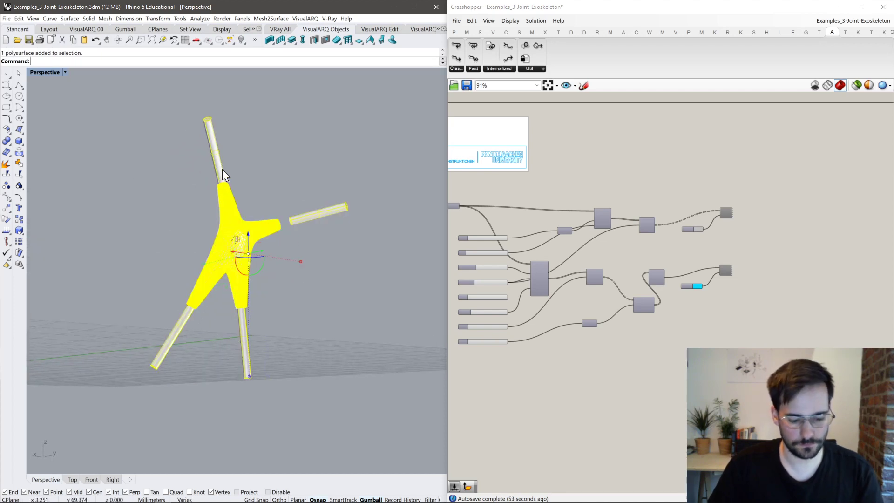
pyautogui.press('Return')
# Select the four axis lines of the joint in Rhino and view them from another side.
pyautogui.moveTo(242, 200); pyautogui.dragTo(300, 195, button='right')
pyautogui.moveTo(300, 195); pyautogui.dragTo(200, 307)
pyautogui.moveTo(199, 308); pyautogui.dragTo(350, 257, button='right')
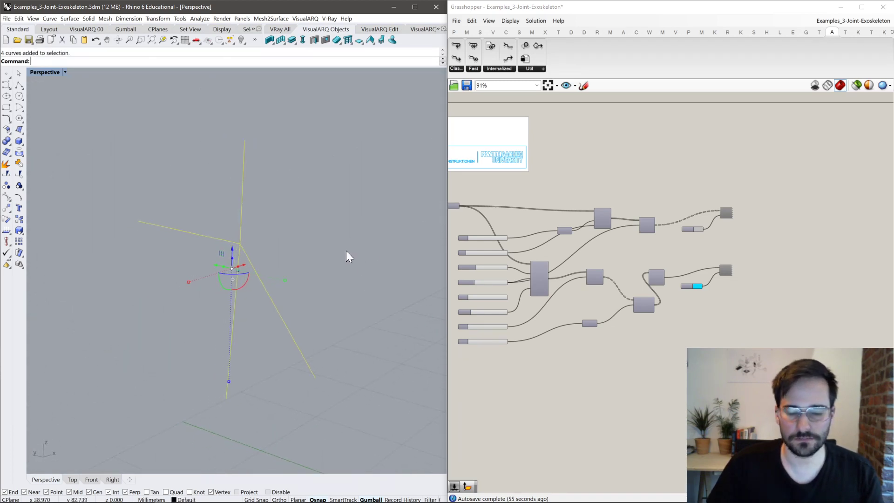
# Turn on the preview of the Exoskeleton component fed by the radius and division sliders.
pyautogui.scroll(2, 580, 240)
pyautogui.scroll(2, 552, 255)
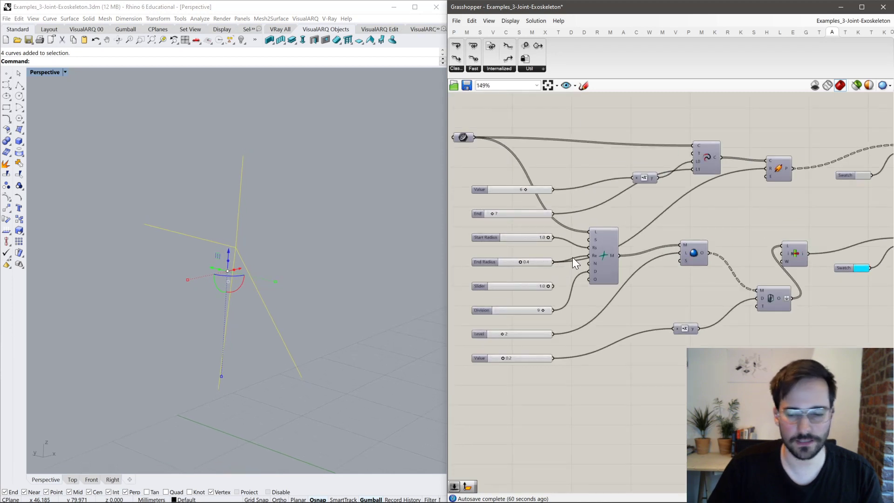
pyautogui.click(602, 256)
pyautogui.moveTo(599, 254); pyautogui.dragTo(614, 250)
pyautogui.moveTo(254, 279)
pyautogui.mouseDown(button='right')
pyautogui.moveTo(248, 243)
pyautogui.moveTo(286, 209)
pyautogui.moveTo(238, 281)
pyautogui.moveTo(251, 275)
pyautogui.mouseUp(button='right')
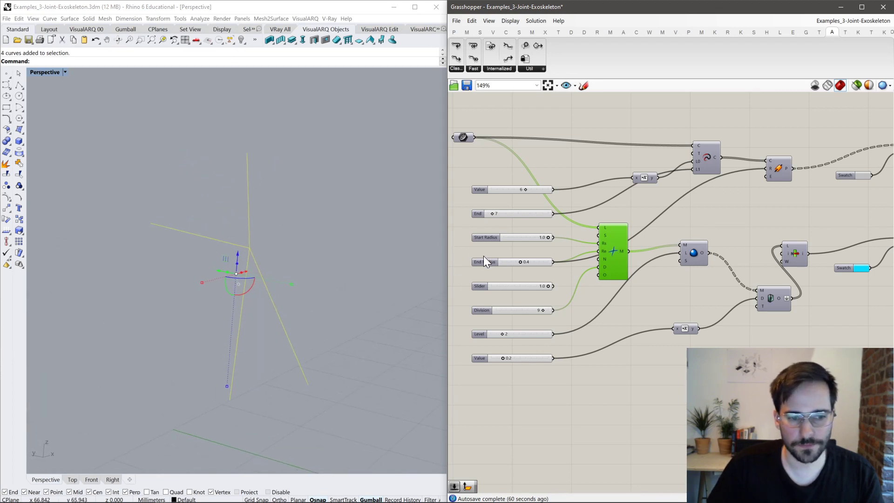
pyautogui.moveTo(595, 266); pyautogui.dragTo(599, 274)
pyautogui.middleClick(623, 252)
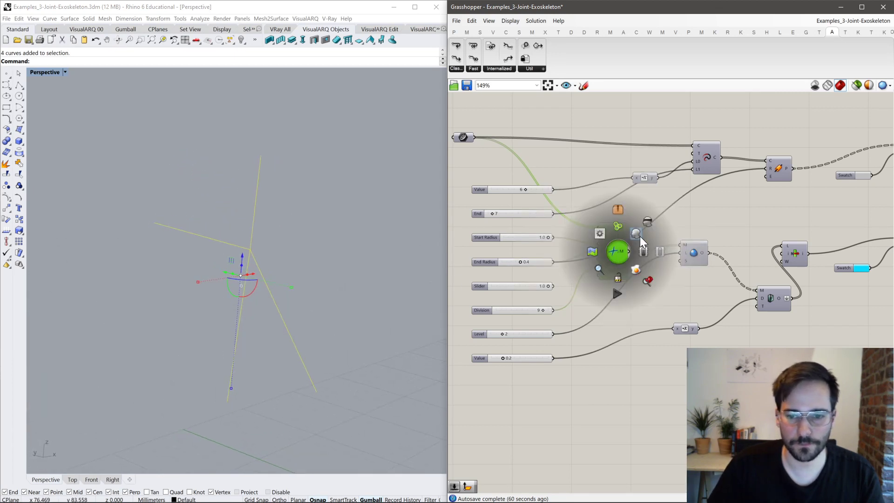
pyautogui.click(639, 236)
pyautogui.click(626, 197)
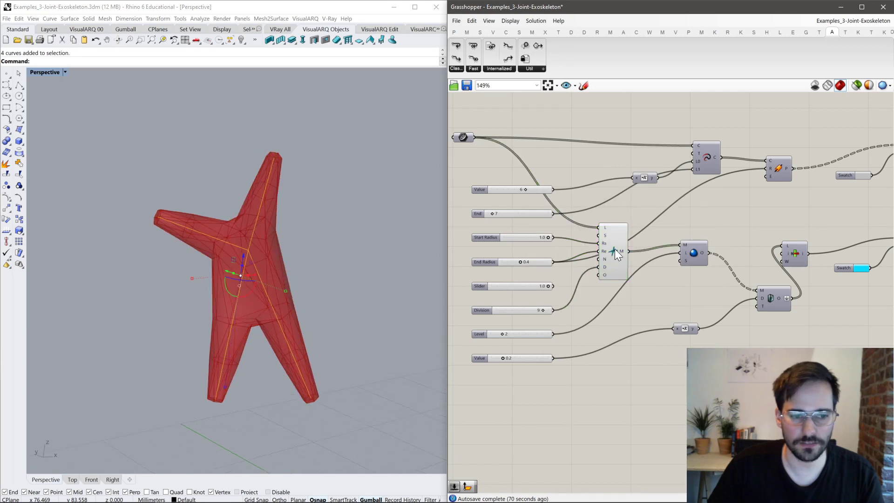
# Turn off the Exoskeleton component's preview and turn on the preview of the mesh subdivision component after it.
pyautogui.moveTo(314, 233); pyautogui.dragTo(280, 224, button='right')
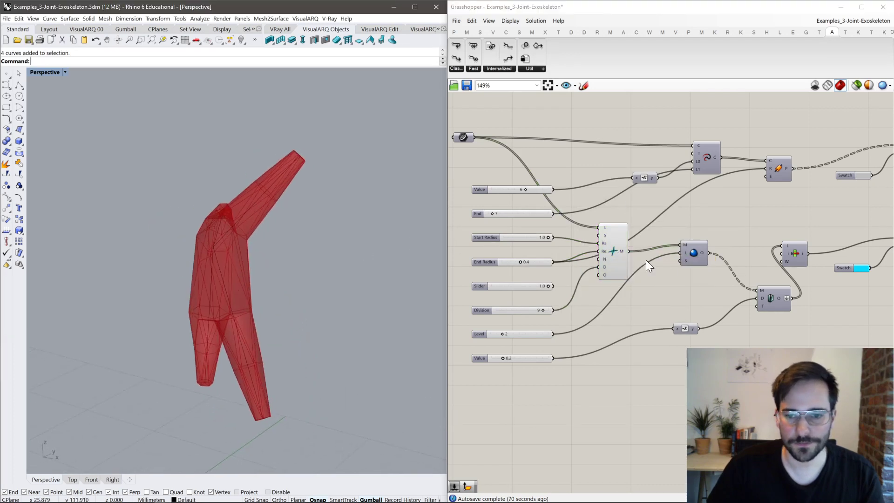
pyautogui.click(701, 257)
pyautogui.click(616, 242)
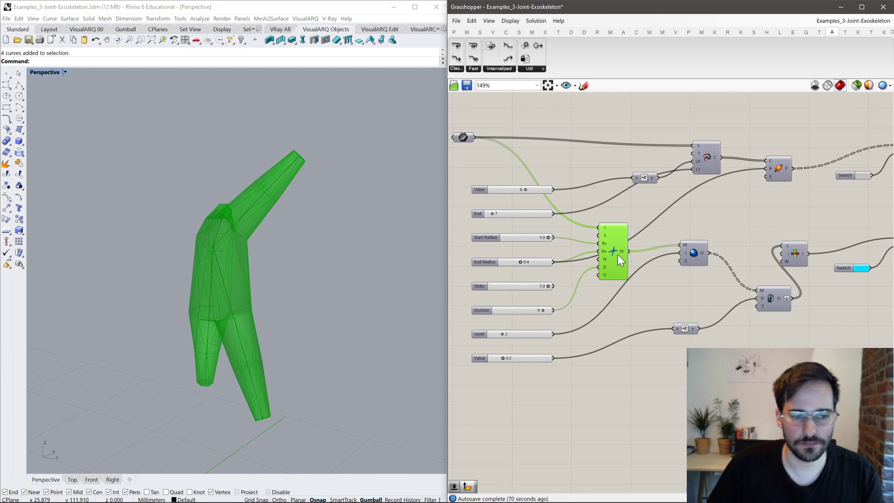
pyautogui.middleClick(618, 255)
pyautogui.click(650, 221)
pyautogui.middleClick(700, 255)
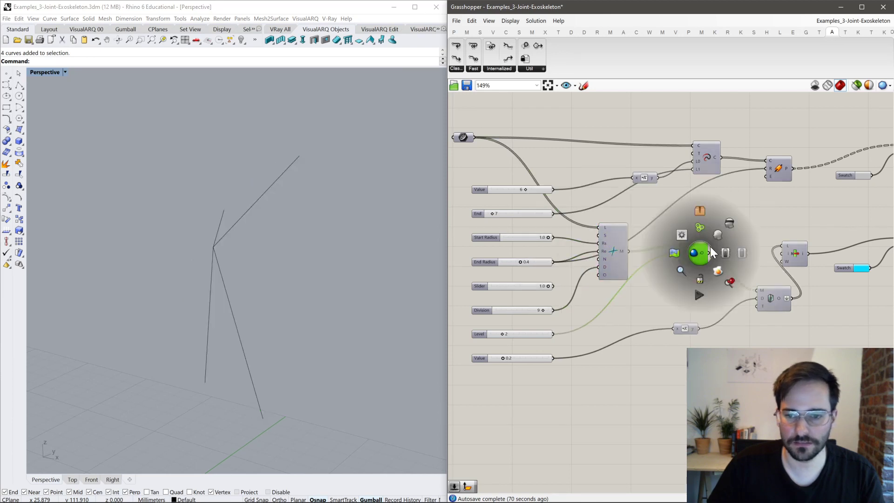
pyautogui.click(718, 234)
pyautogui.moveTo(351, 254); pyautogui.dragTo(351, 251, button='right')
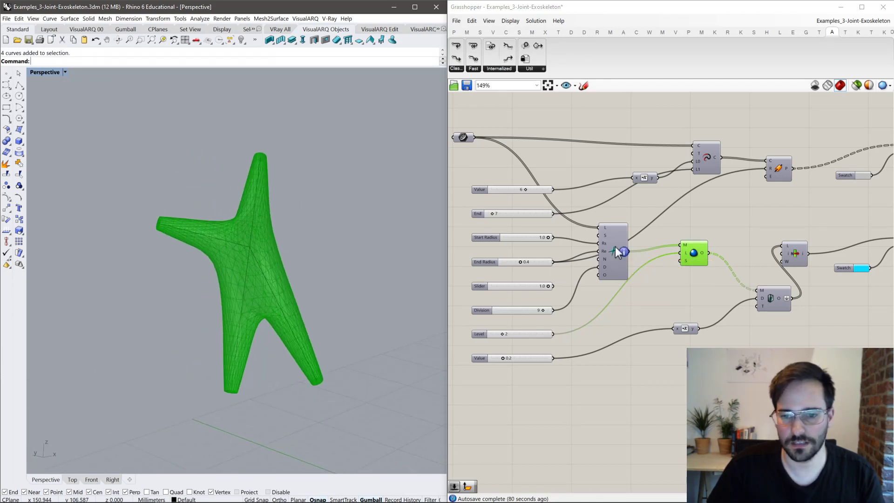
pyautogui.click(633, 208)
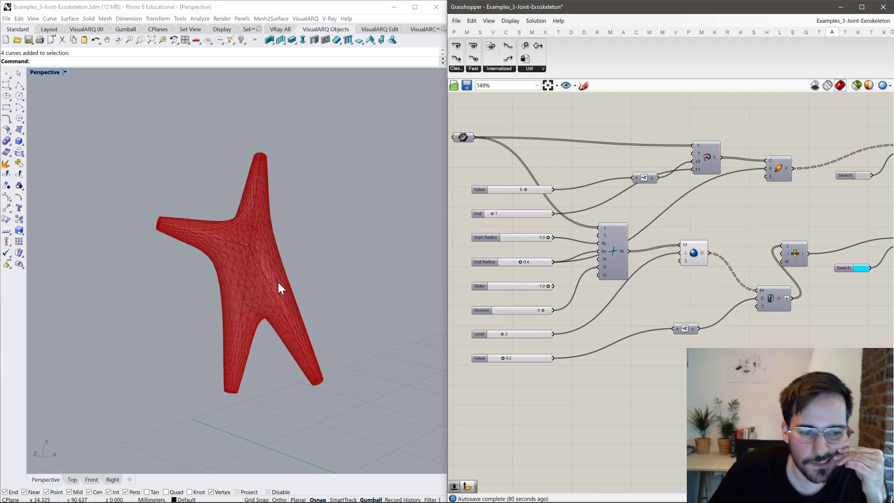
# Examine the subdivided joint mesh from several sides in the Perspective viewport.
pyautogui.moveTo(324, 261); pyautogui.dragTo(289, 251, button='right')
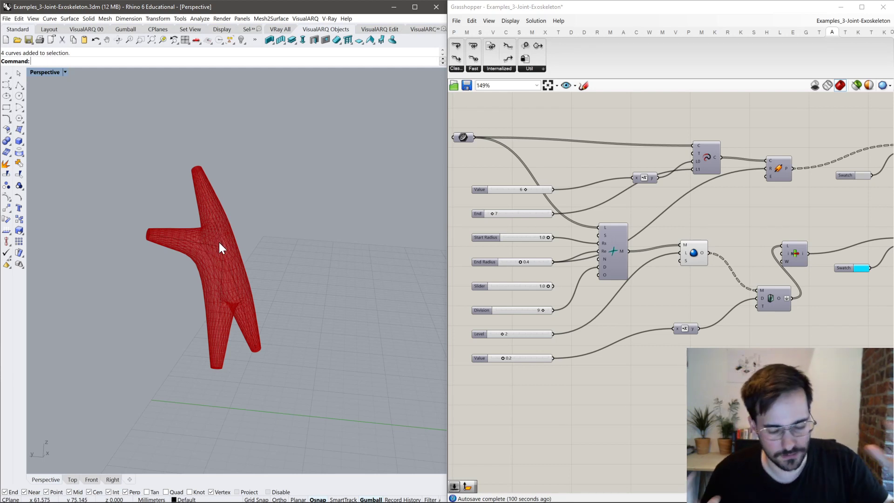
pyautogui.moveTo(312, 257); pyautogui.dragTo(337, 255, button='right')
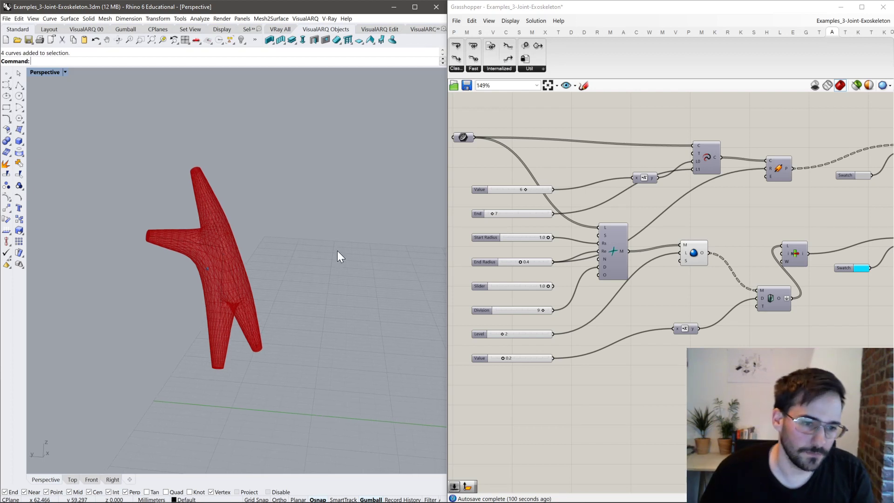
pyautogui.press('Left')
pyautogui.press('Left')
pyautogui.press('Left')
pyautogui.press('Left')
pyautogui.press('Left')
pyautogui.press('Left')
pyautogui.press('Left')
pyautogui.press('Left')
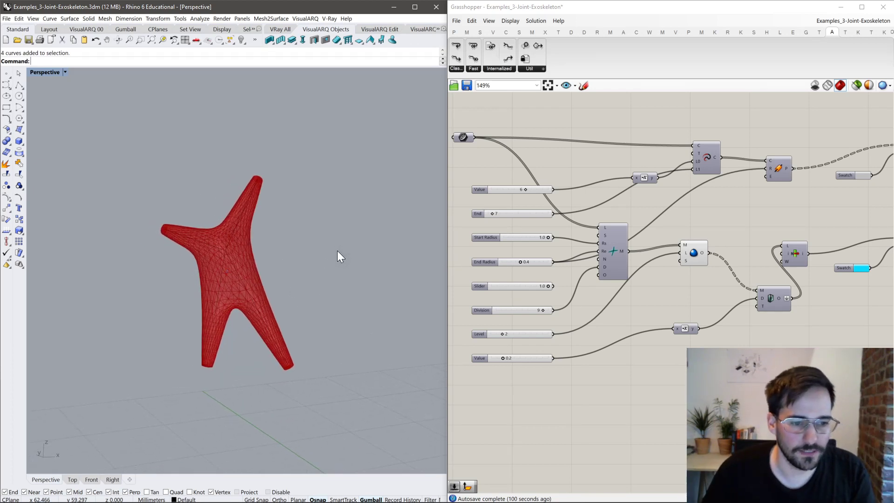
# Turn on the Exoskeleton component's preview and highlight it and the subdivision component alternately to compare both meshes.
pyautogui.click(612, 240)
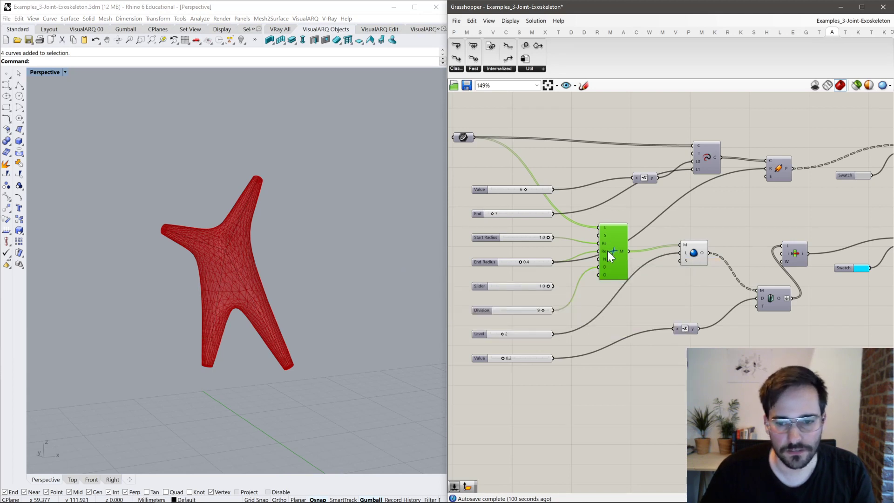
pyautogui.middleClick(621, 254)
pyautogui.click(641, 227)
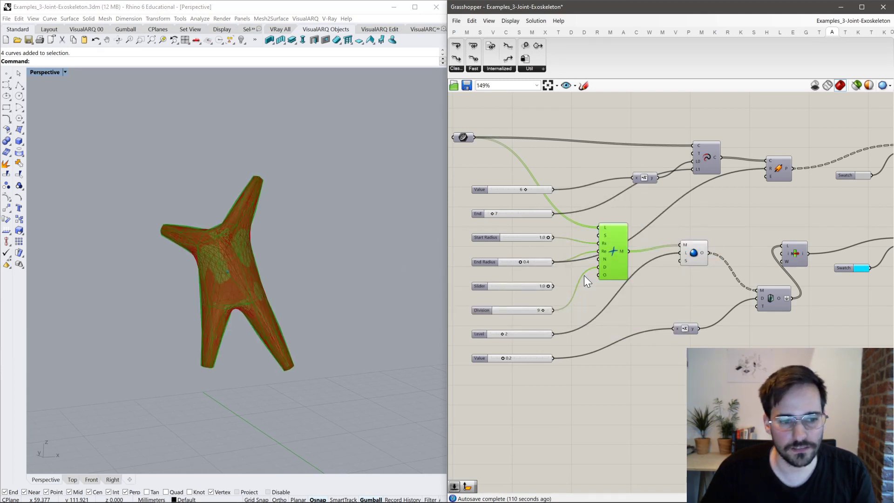
pyautogui.click(693, 252)
pyautogui.click(614, 250)
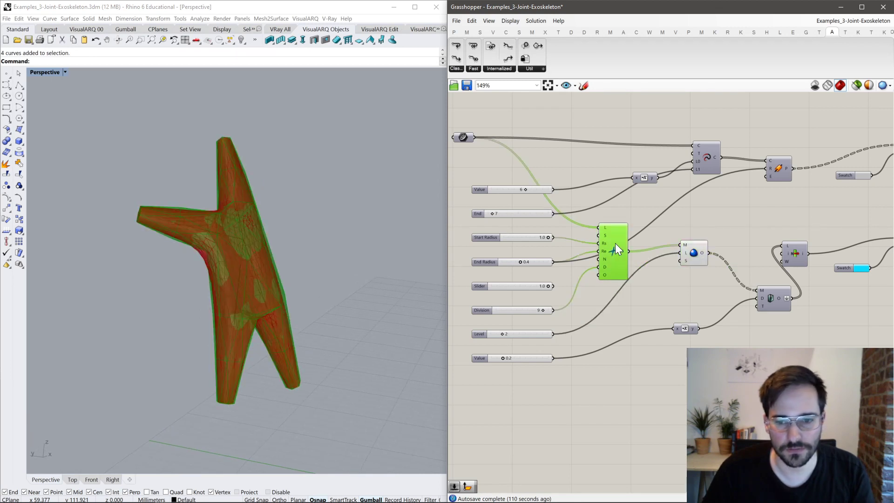
pyautogui.click(689, 245)
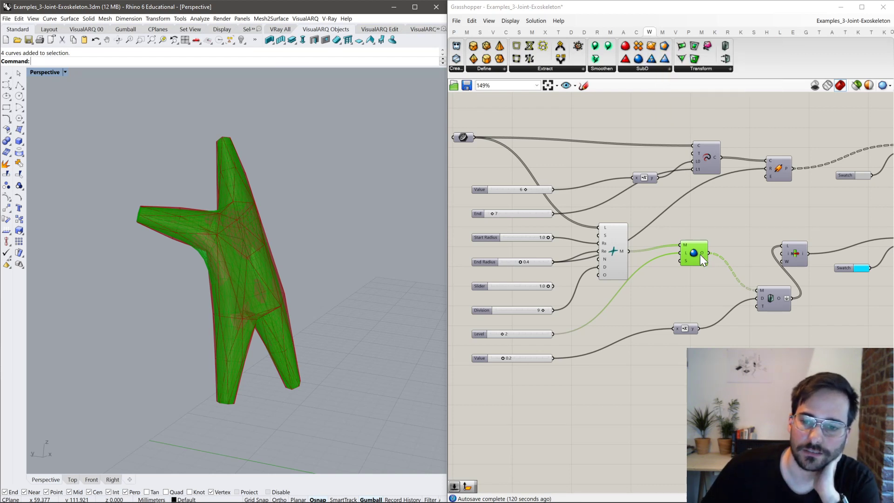
# Turn off the Exoskeleton component's preview so that only the subdivided joint mesh is shown.
pyautogui.click(614, 251)
pyautogui.middleClick(613, 250)
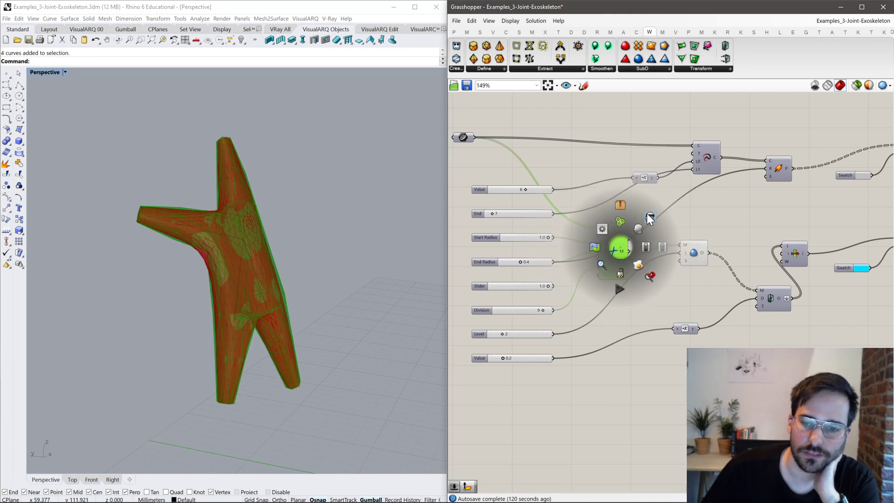
pyautogui.click(627, 260)
# Set the Level slider feeding the mesh subdivision component to 3.
pyautogui.click(695, 254)
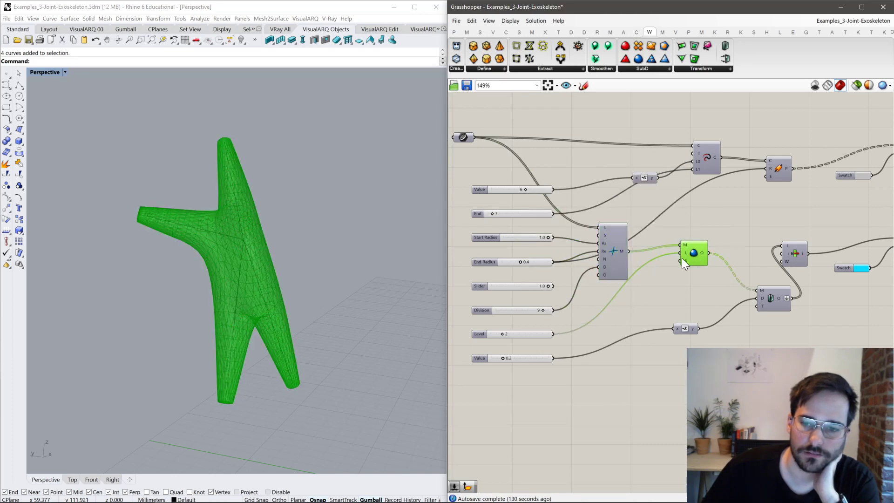
pyautogui.scroll(6, 505, 329)
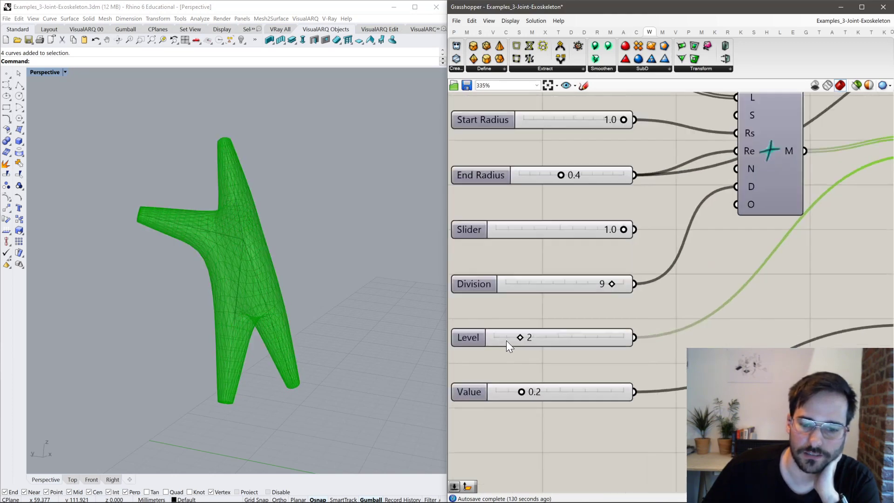
pyautogui.moveTo(518, 338); pyautogui.dragTo(539, 340)
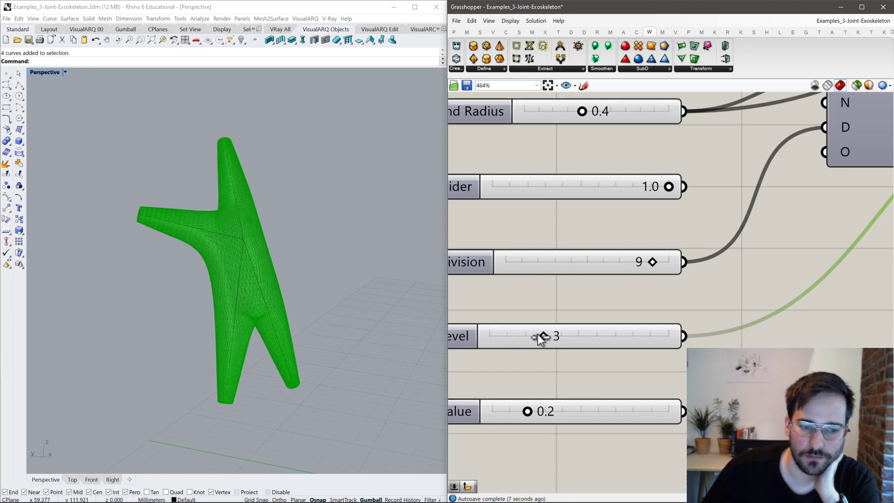
pyautogui.moveTo(323, 292); pyautogui.dragTo(266, 279, button='right')
# Turn on the preview of the mesh thickening component after the subdivision and turn off the subdivision component's preview.
pyautogui.scroll(-4, 546, 348)
pyautogui.scroll(2, 721, 293)
pyautogui.moveTo(721, 293); pyautogui.dragTo(668, 278, button='right')
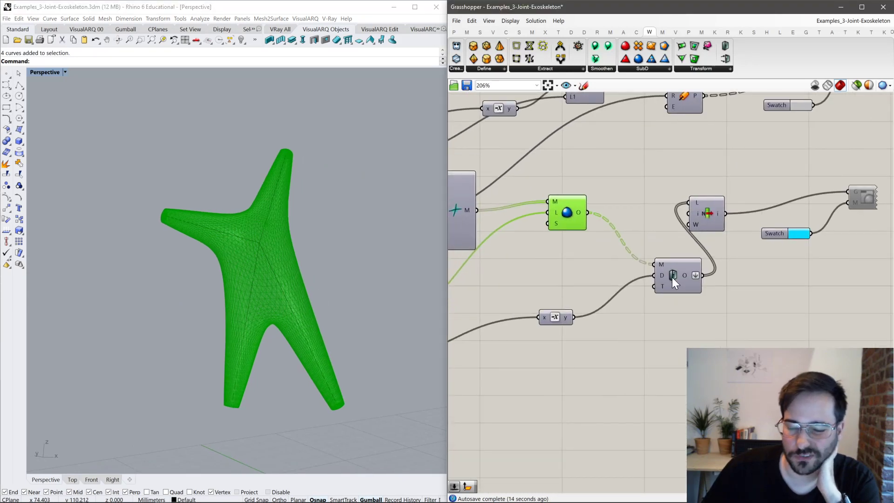
pyautogui.click(671, 278)
pyautogui.middleClick(672, 277)
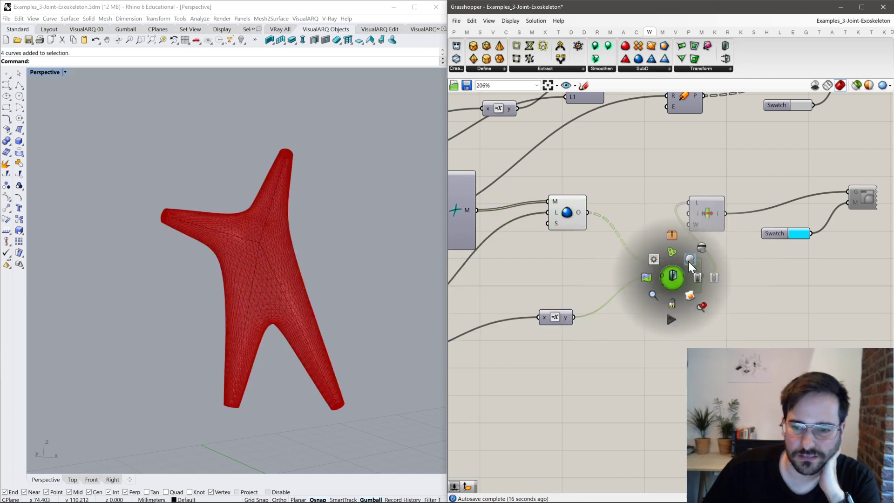
pyautogui.click(689, 258)
pyautogui.click(596, 236)
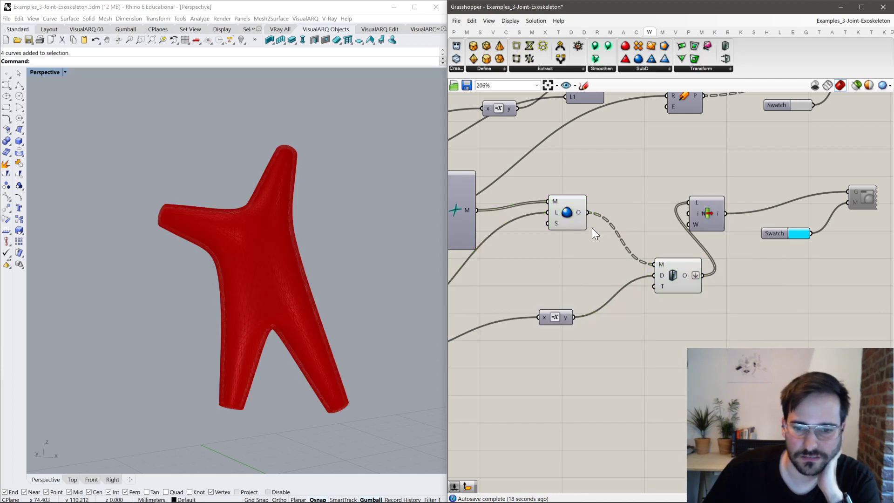
pyautogui.click(580, 217)
pyautogui.middleClick(582, 217)
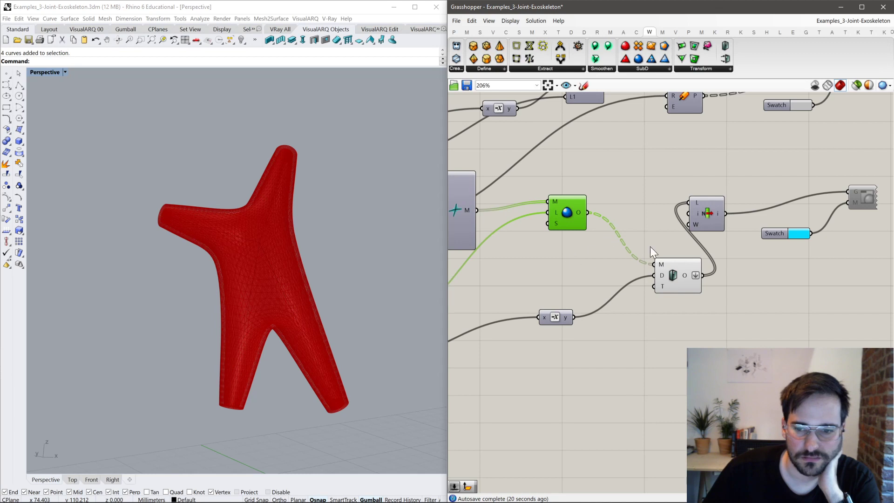
# Examine the thickened joint mesh from several sides and close up in the Perspective viewport.
pyautogui.moveTo(286, 307); pyautogui.dragTo(241, 363, button='right')
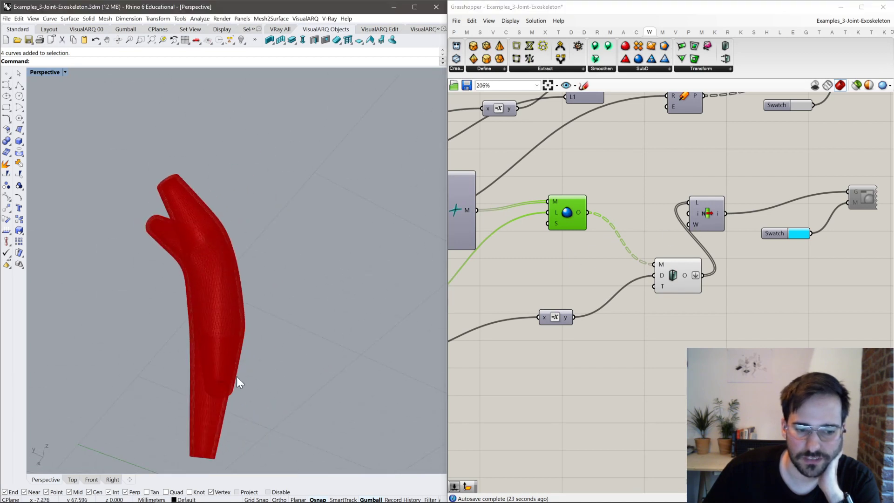
pyautogui.scroll(5, 202, 365)
pyautogui.scroll(-6, 297, 375)
pyautogui.moveTo(230, 295); pyautogui.dragTo(183, 205, button='right')
pyautogui.moveTo(317, 286); pyautogui.dragTo(293, 286, button='right')
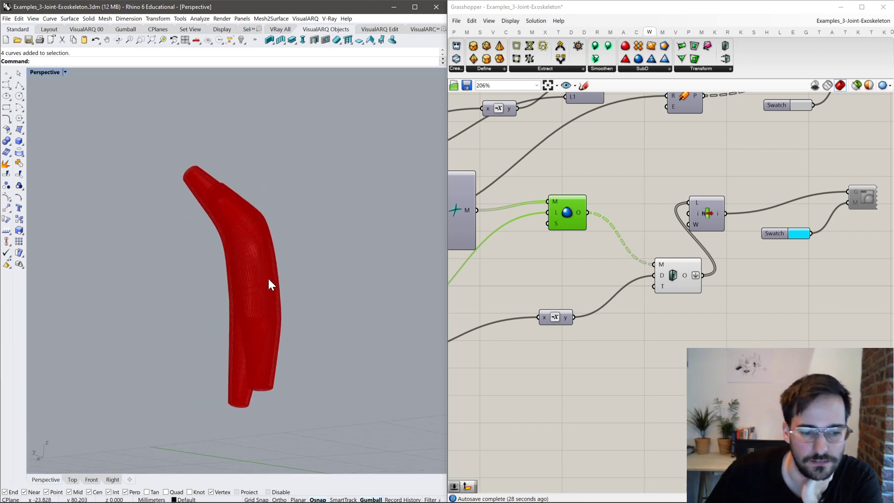
pyautogui.moveTo(277, 238); pyautogui.dragTo(319, 279, button='right')
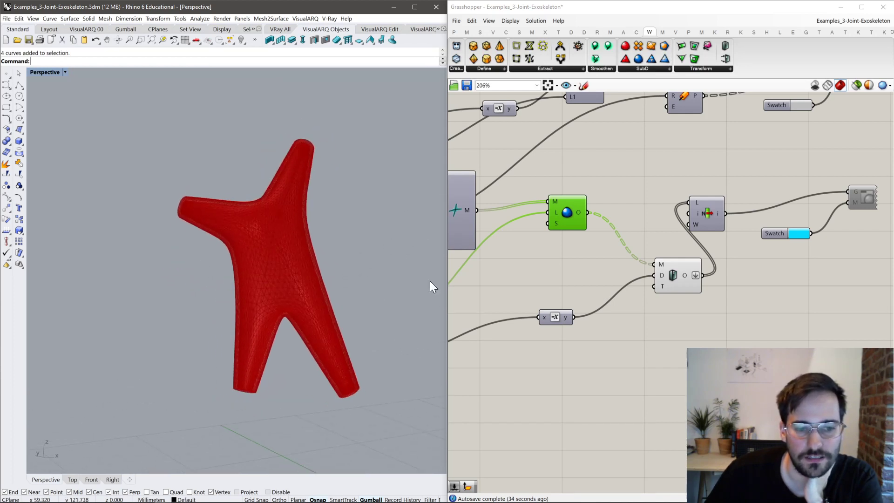
# Turn on the preview of the list item component after the thickening component and turn off the thickening component's preview.
pyautogui.click(695, 217)
pyautogui.middleClick(708, 210)
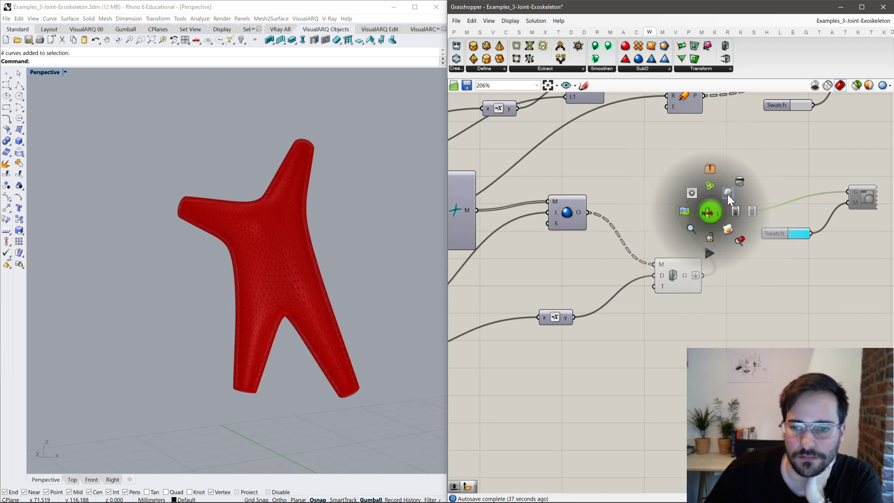
pyautogui.click(727, 194)
pyautogui.middleClick(683, 269)
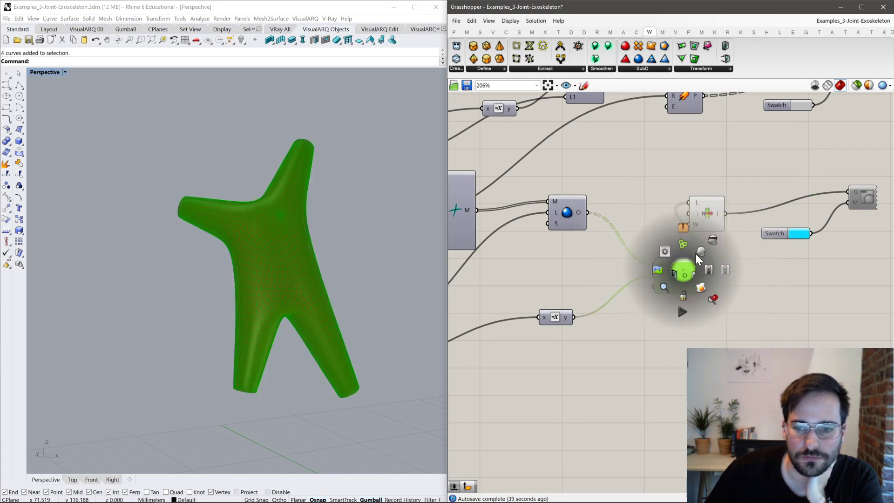
pyautogui.click(712, 238)
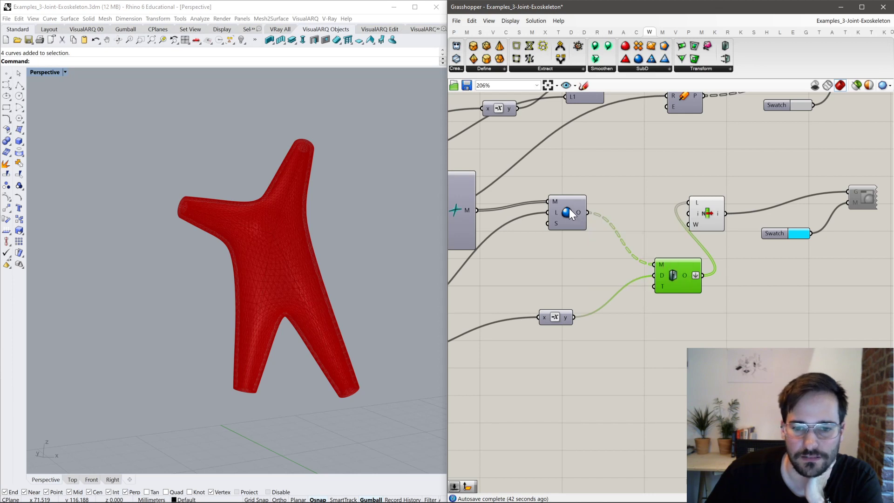
# Highlight the Exoskeleton and subdivision components and examine the open ends of the joint mesh in the Perspective viewport.
pyautogui.moveTo(557, 217); pyautogui.dragTo(630, 214, button='right')
pyautogui.click(536, 206)
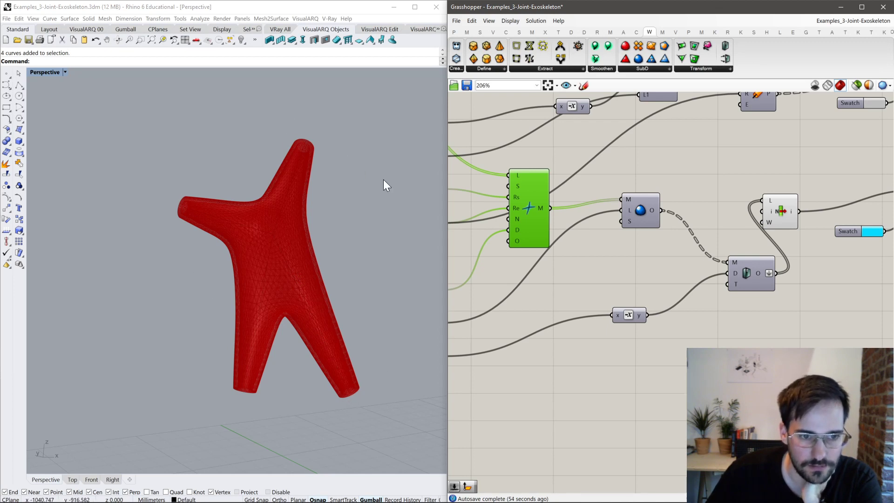
pyautogui.moveTo(300, 126); pyautogui.dragTo(371, 184, button='right')
pyautogui.scroll(5, 280, 225)
pyautogui.scroll(-8, 287, 175)
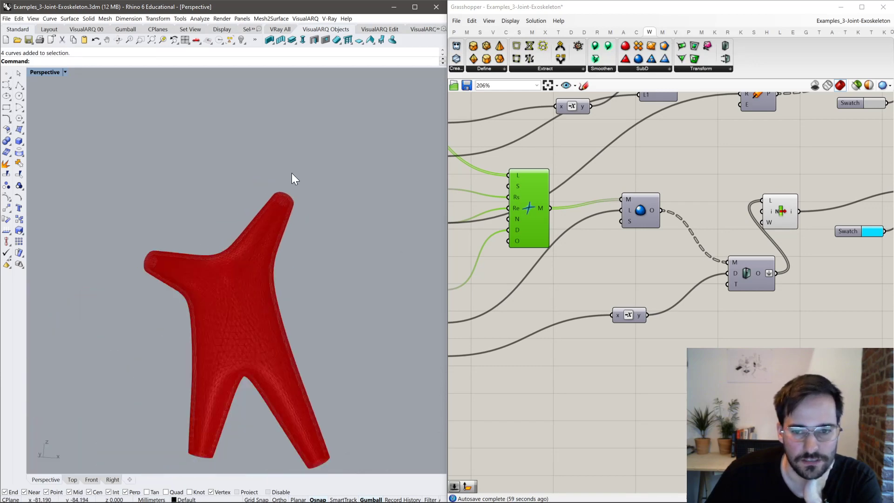
pyautogui.click(637, 212)
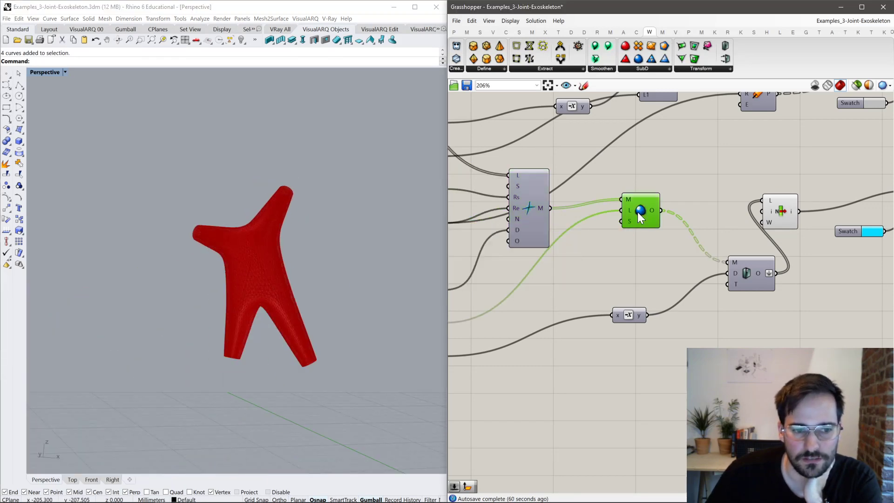
# Add a Panel connected to the Exoskeleton component's M output and enlarge it to show the whole mesh list.
pyautogui.scroll(2, 638, 211)
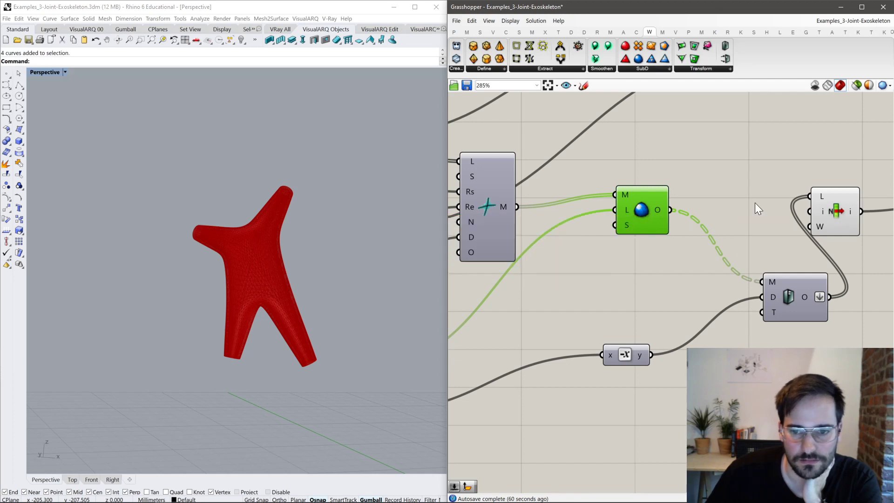
pyautogui.click(457, 29)
pyautogui.moveTo(613, 105); pyautogui.dragTo(613, 107)
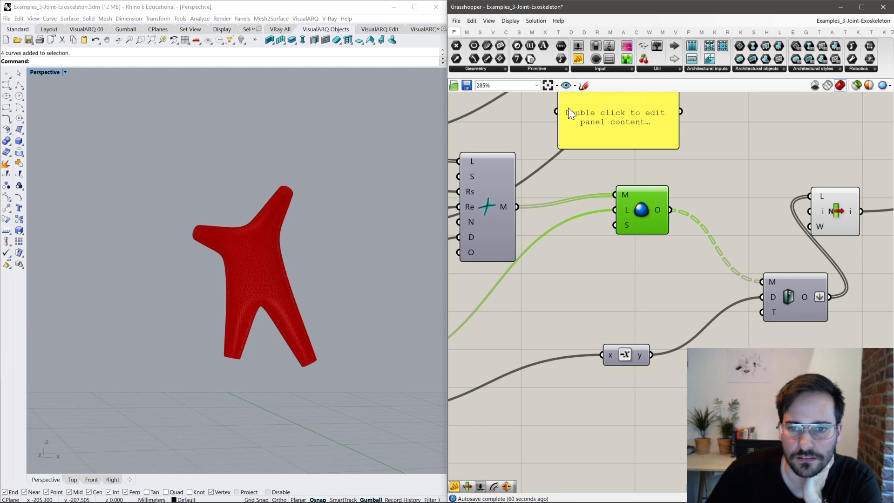
pyautogui.moveTo(538, 152); pyautogui.dragTo(527, 185)
pyautogui.moveTo(578, 146); pyautogui.dragTo(567, 210, button='right')
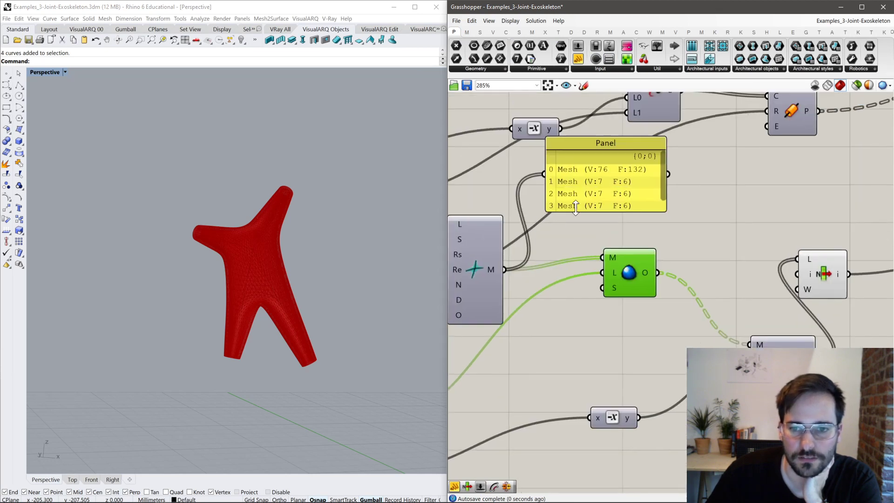
pyautogui.moveTo(581, 209); pyautogui.dragTo(581, 237)
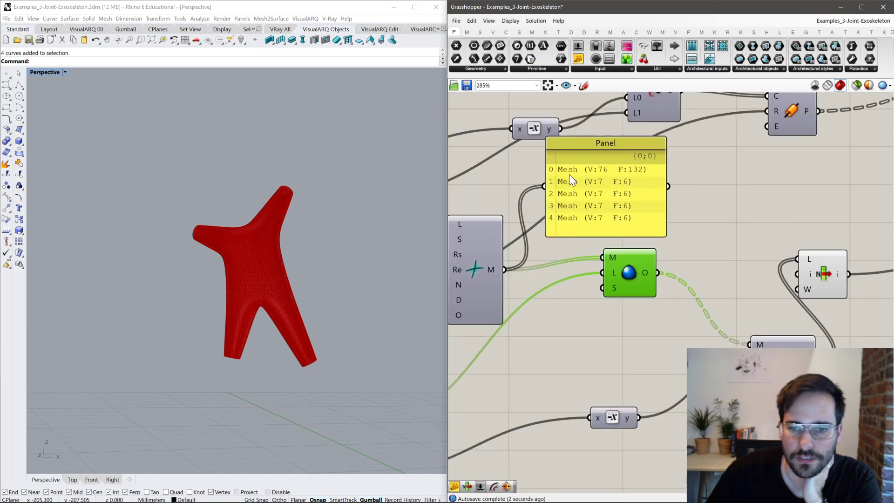
# Insert a List Item component between the Exoskeleton's M output and the subdivision component's M input, placed just below the subdivision component.
pyautogui.click(826, 274)
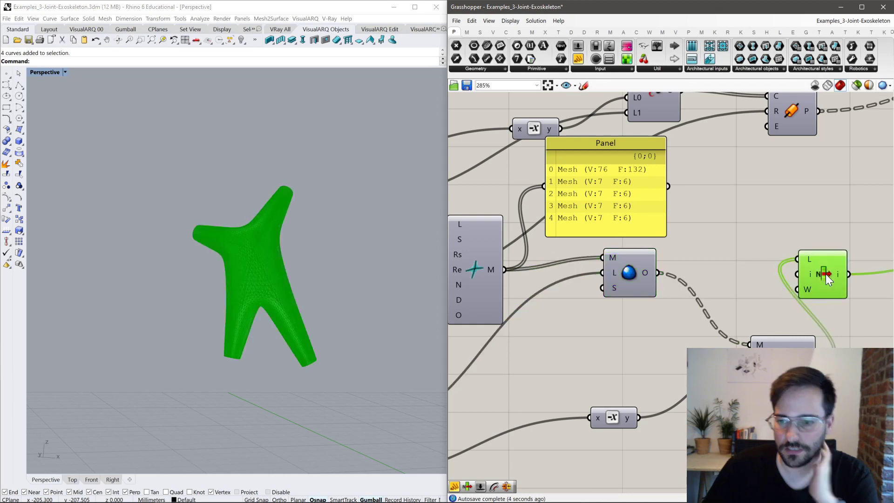
pyautogui.doubleClick(620, 355)
pyautogui.write('list it')
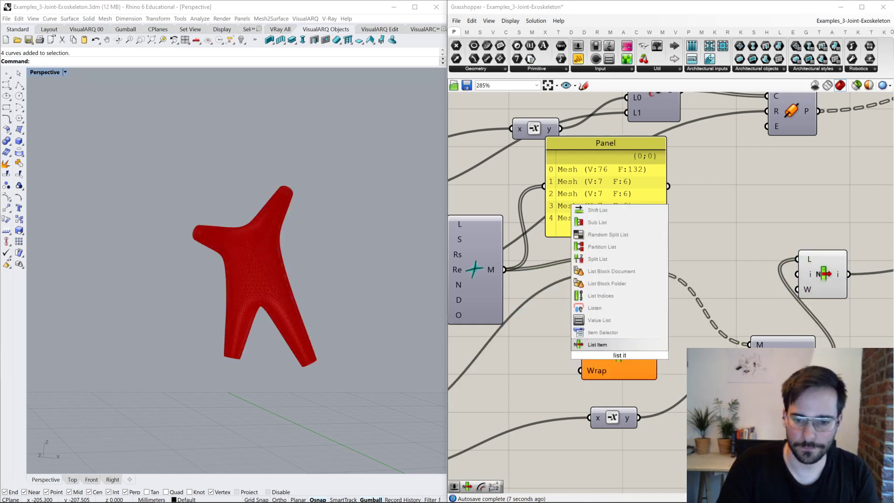
pyautogui.press('Return')
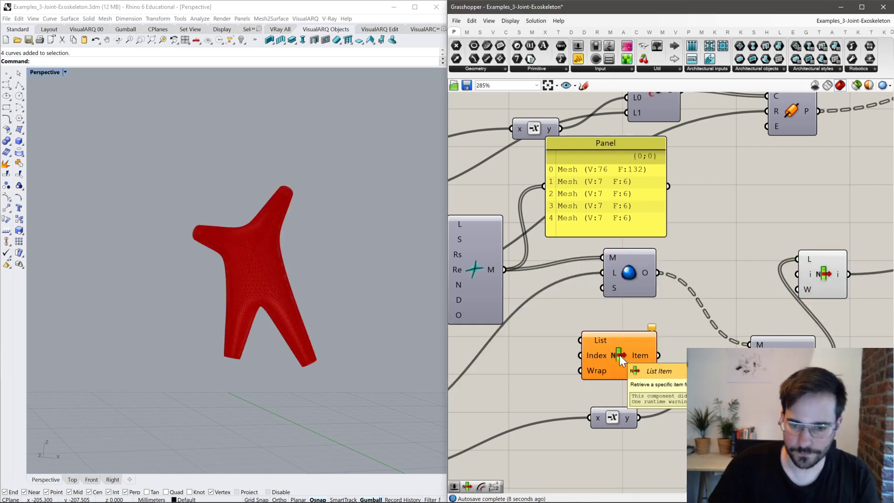
pyautogui.moveTo(507, 272); pyautogui.dragTo(582, 340)
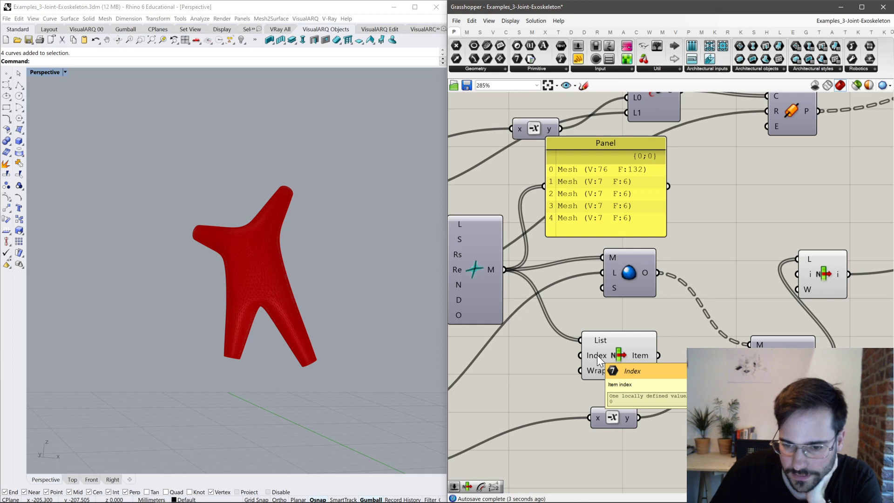
pyautogui.moveTo(658, 354); pyautogui.dragTo(603, 257)
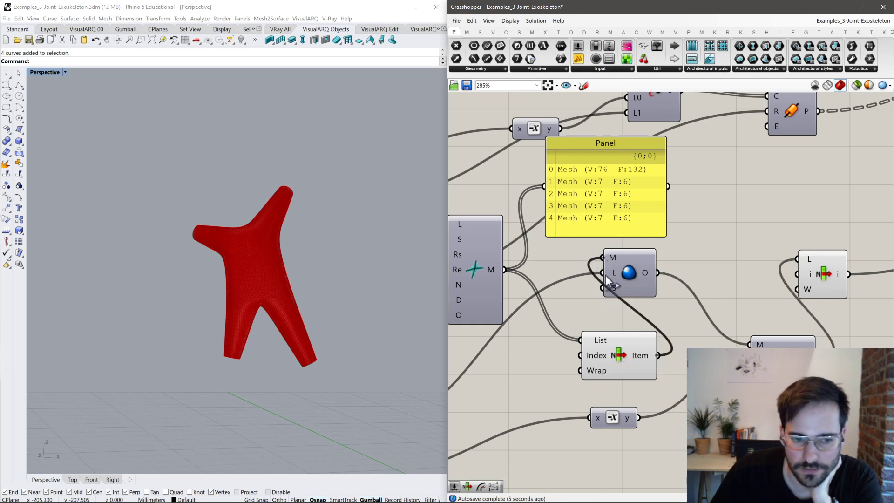
pyautogui.moveTo(613, 357); pyautogui.dragTo(561, 334)
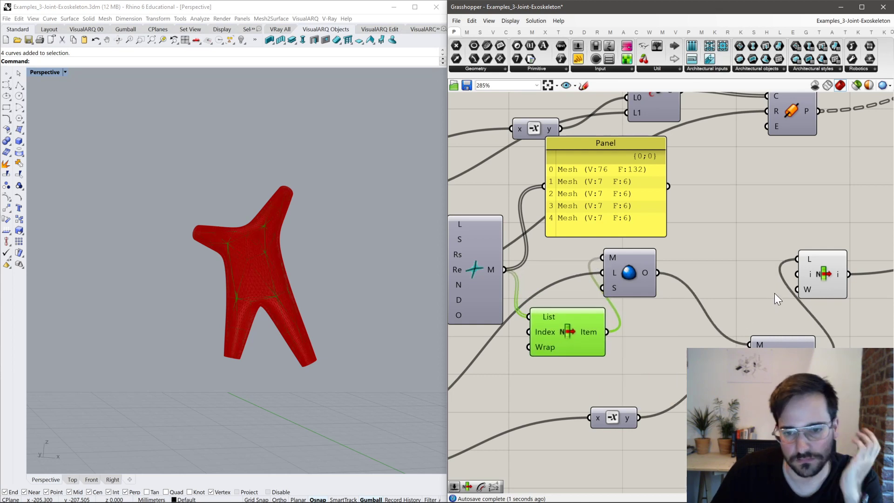
# Delete the old list item component after the thickening and connect the thickening output directly to the cyan custom preview's G input.
pyautogui.click(819, 274)
pyautogui.moveTo(799, 378); pyautogui.dragTo(602, 359, button='right')
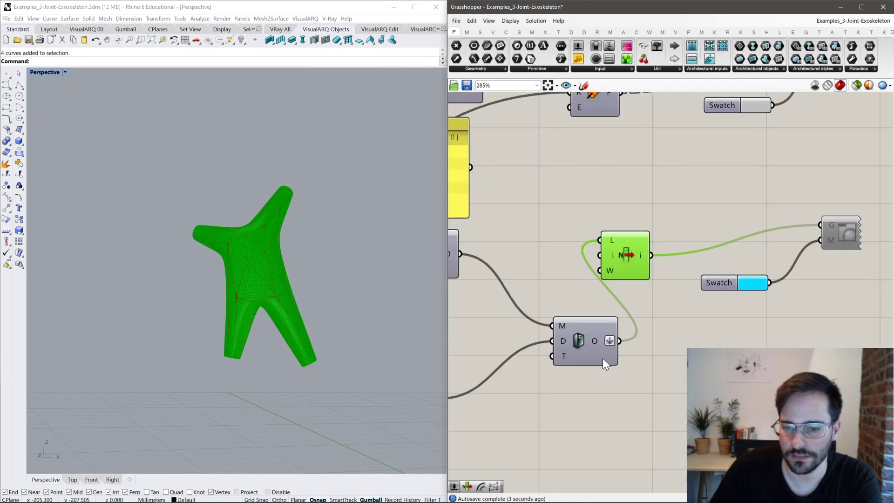
pyautogui.press('Delete')
pyautogui.moveTo(619, 341); pyautogui.dragTo(821, 226)
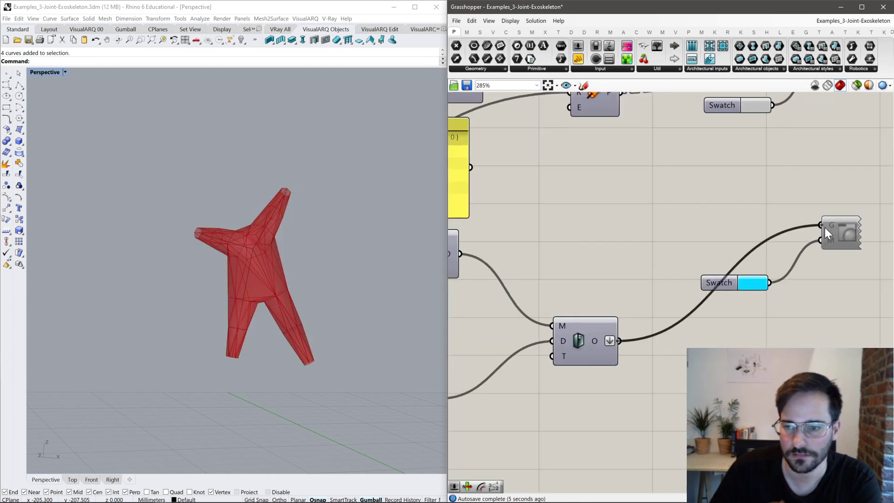
# Turn on the subdivision component's preview and turn off the preview of the new List Item component.
pyautogui.moveTo(563, 305); pyautogui.dragTo(686, 287, button='right')
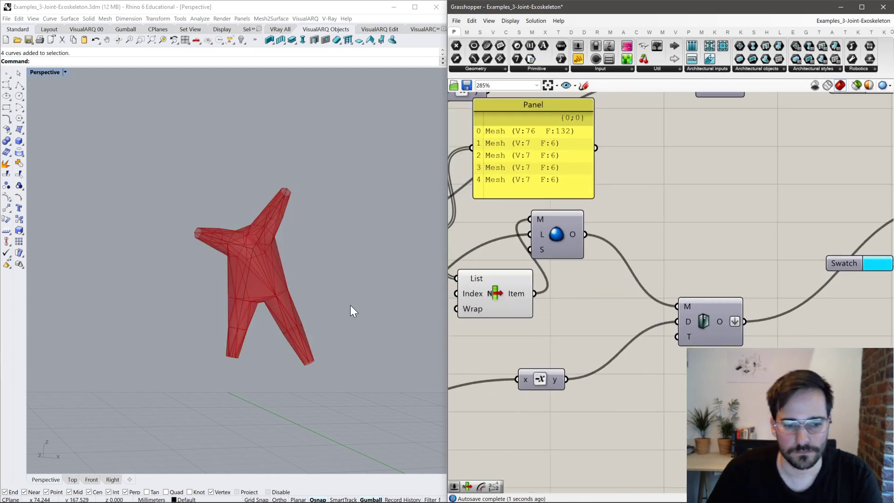
pyautogui.click(509, 298)
pyautogui.click(563, 235)
pyautogui.middleClick(562, 235)
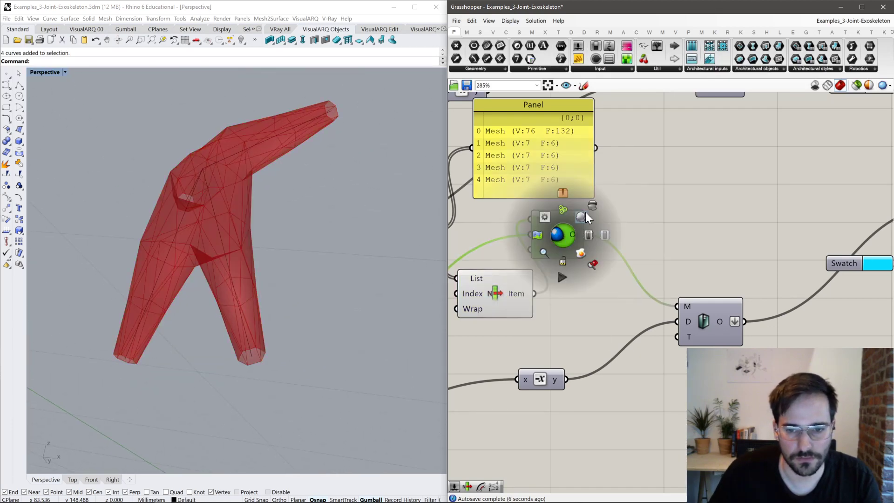
pyautogui.click(585, 212)
pyautogui.click(511, 291)
pyautogui.middleClick(511, 291)
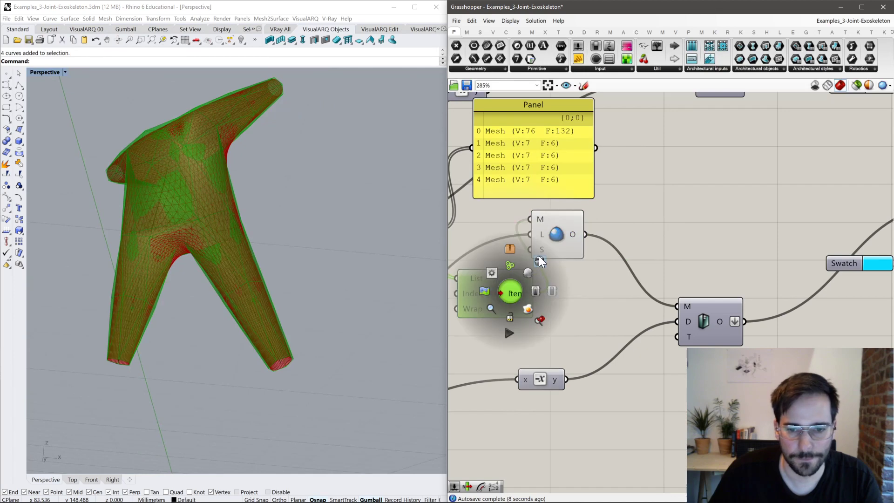
pyautogui.click(538, 256)
# Turn on the thickening component's preview, turn off the subdivision component's preview, and highlight the thickened mesh.
pyautogui.click(726, 324)
pyautogui.middleClick(726, 324)
pyautogui.click(741, 305)
pyautogui.click(705, 278)
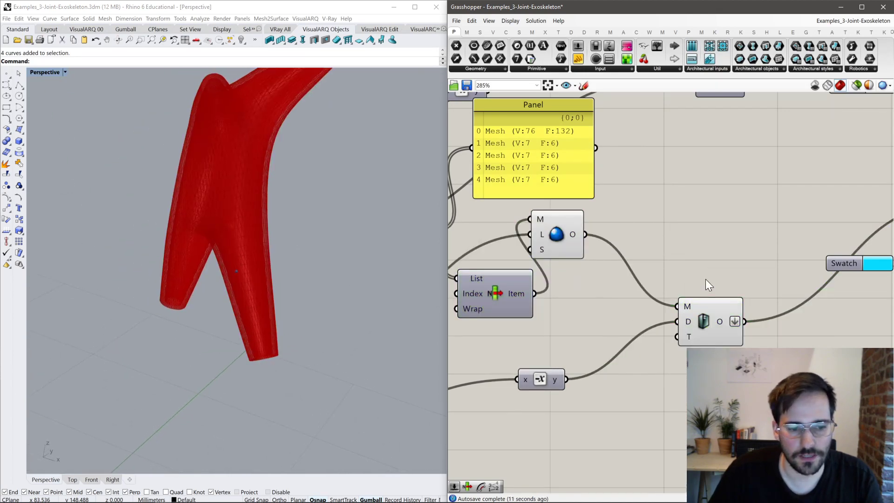
pyautogui.click(551, 233)
pyautogui.middleClick(551, 234)
pyautogui.click(649, 218)
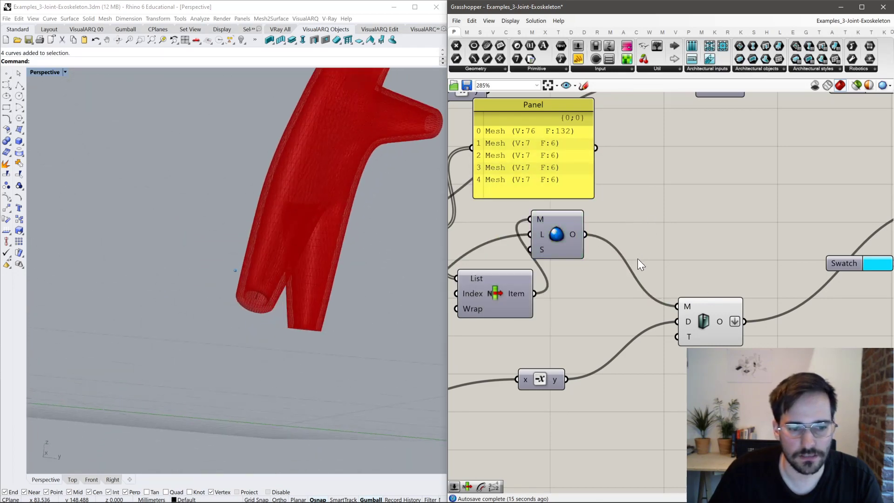
pyautogui.click(709, 316)
pyautogui.middleClick(709, 315)
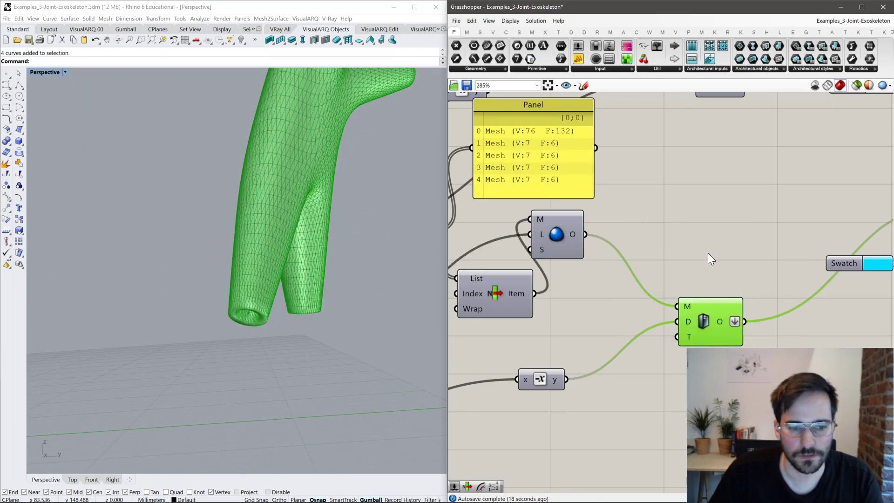
# Select the thickened joint mesh in Rhino, examine its triangulated surface and branches from several sides, and clear the selection.
pyautogui.click(651, 252)
pyautogui.click(225, 240)
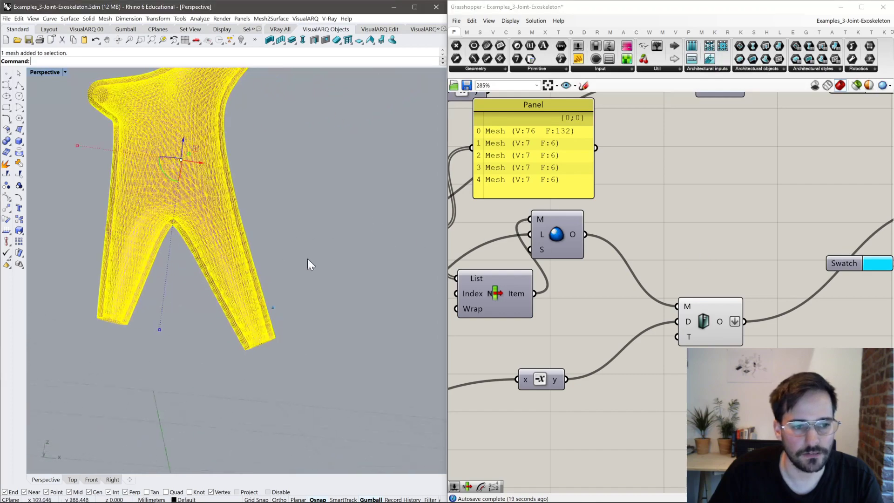
pyautogui.moveTo(253, 262); pyautogui.dragTo(210, 123, button='right')
pyautogui.scroll(5, 209, 150)
pyautogui.scroll(-3, 209, 150)
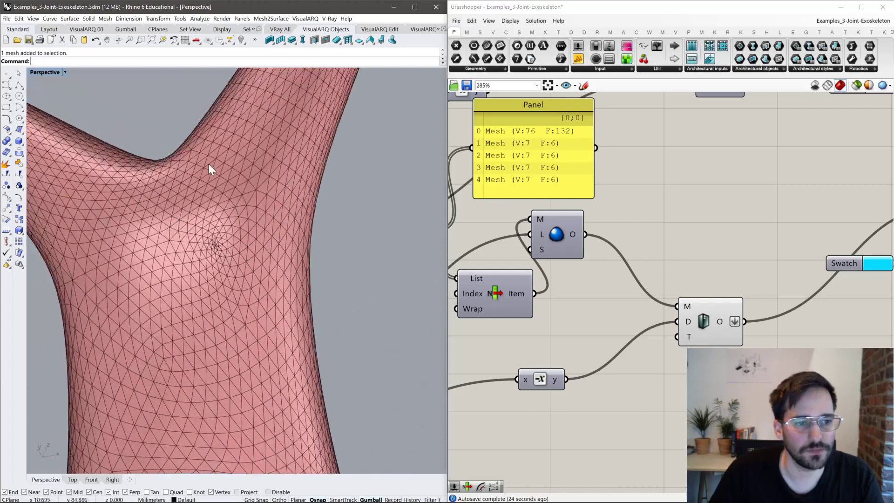
pyautogui.scroll(-4, 234, 303)
pyautogui.moveTo(232, 304); pyautogui.dragTo(233, 229, button='right')
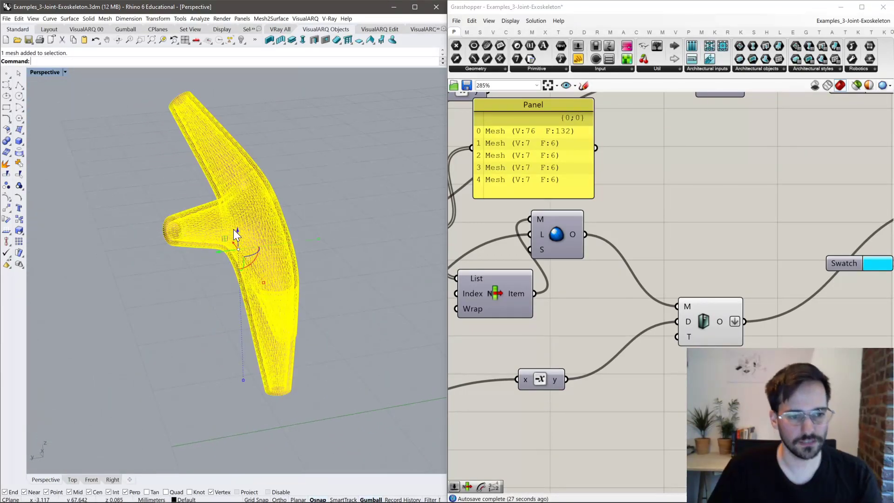
pyautogui.press('Escape')
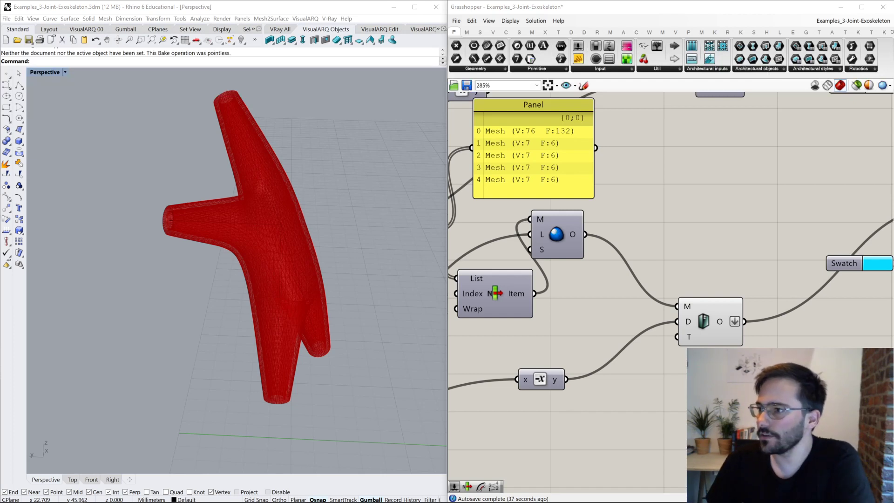
# Switch to File Explorer, open the Examples_1 folder inside 050_WorkshopGH, and place its window over the Grasshopper canvas.
pyautogui.moveTo(893, 224); pyautogui.dragTo(449, 18)
pyautogui.doubleClick(101, 113)
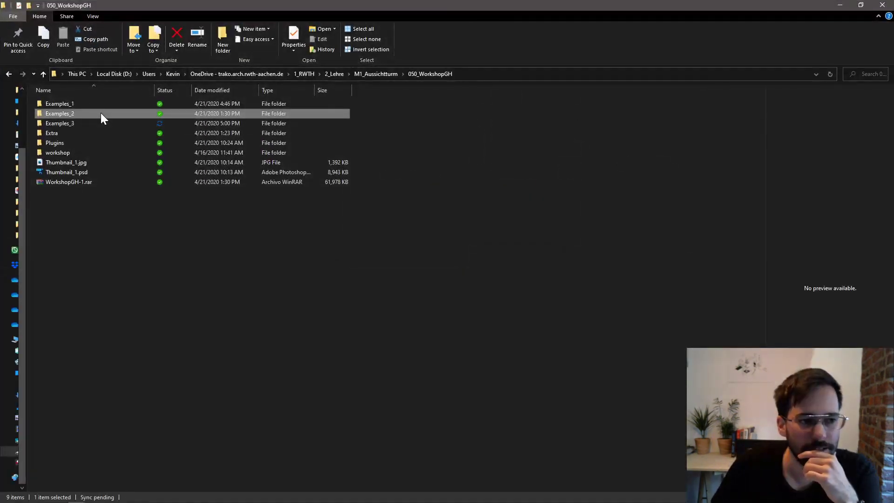
pyautogui.click(430, 73)
pyautogui.doubleClick(65, 102)
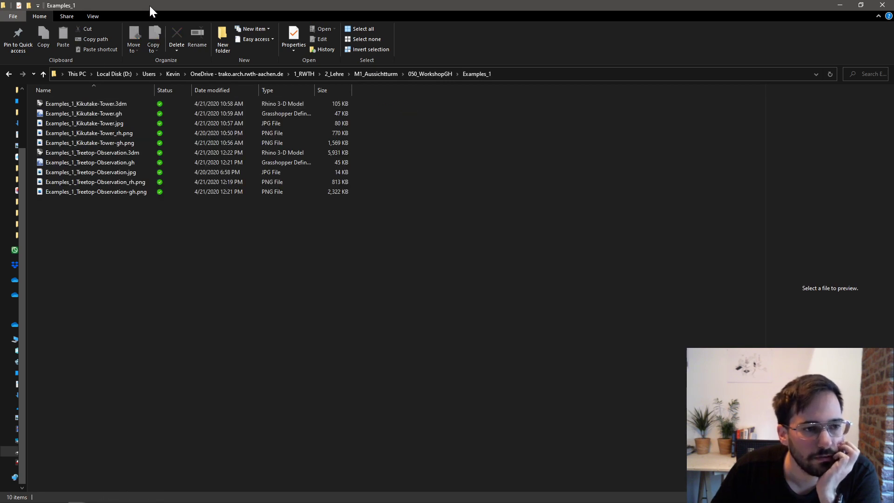
pyautogui.moveTo(149, 6); pyautogui.dragTo(758, 93)
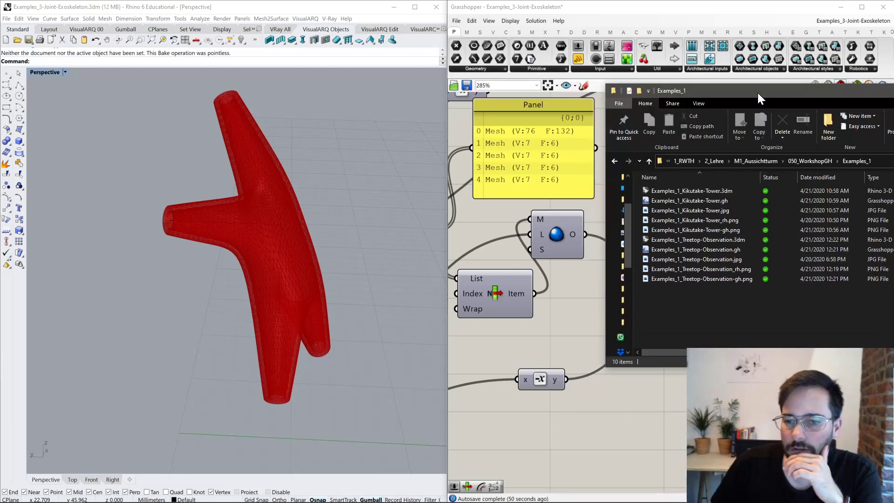
pyautogui.click(672, 279)
pyautogui.moveTo(692, 96); pyautogui.dragTo(660, 48)
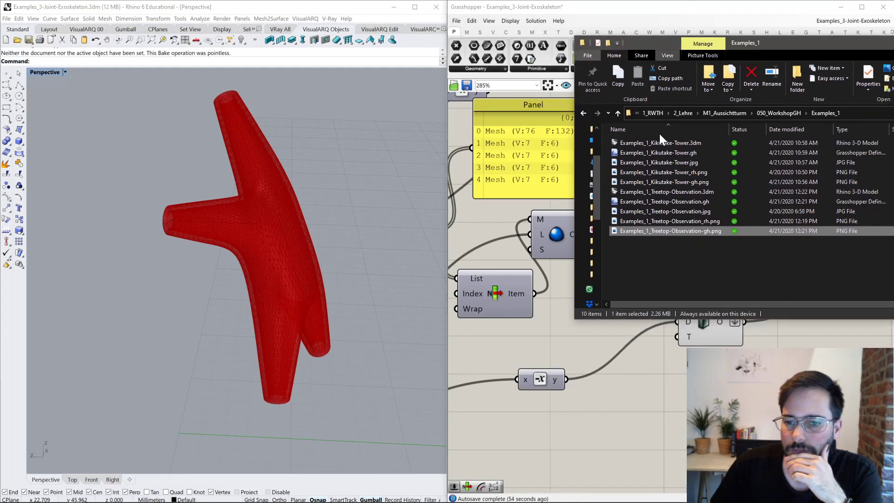
# View the example images Examples_1_Treetop-Observation_rh.png and Examples_1_Kikutake-Tower.jpg from the Examples_1 folder.
pyautogui.click(652, 212)
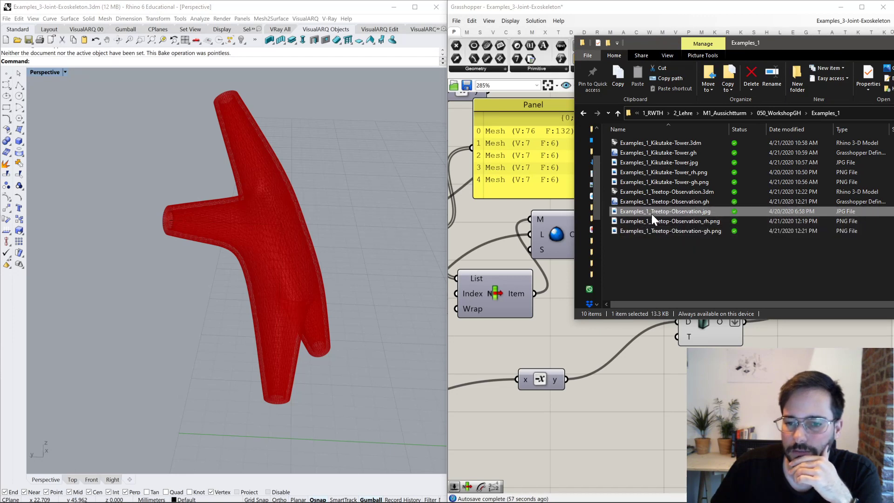
pyautogui.click(665, 222)
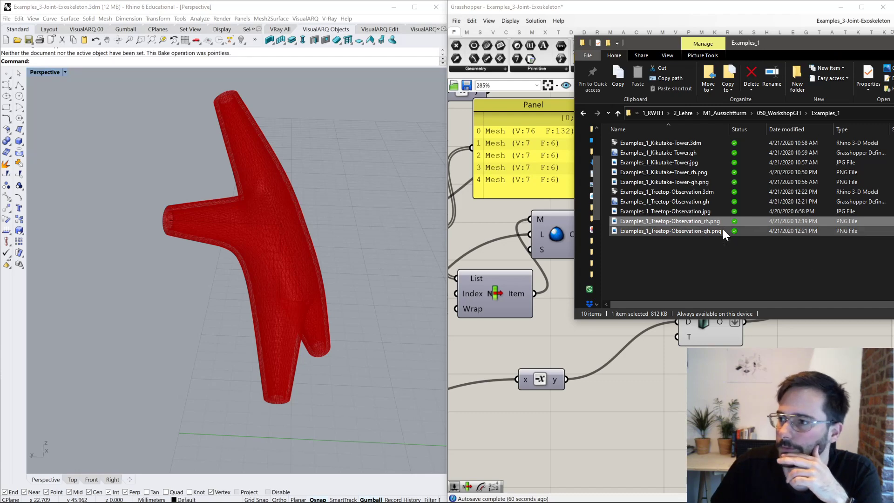
pyautogui.press('Return')
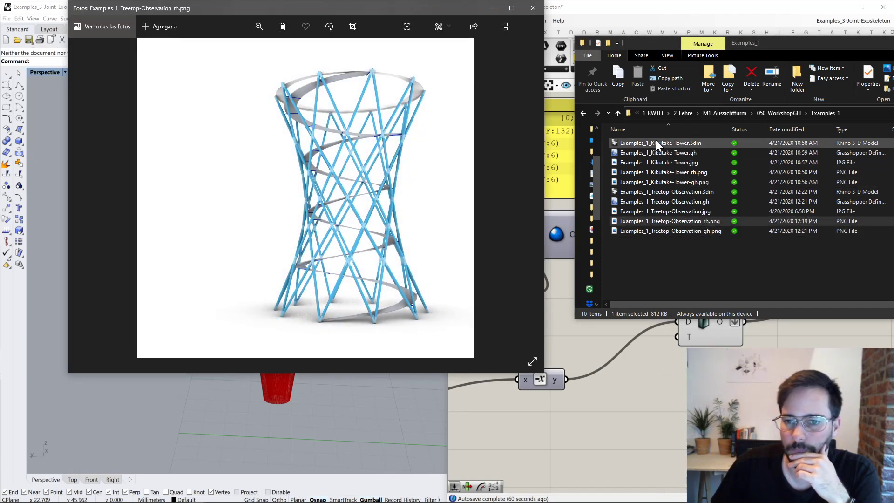
pyautogui.click(643, 161)
pyautogui.doubleClick(643, 161)
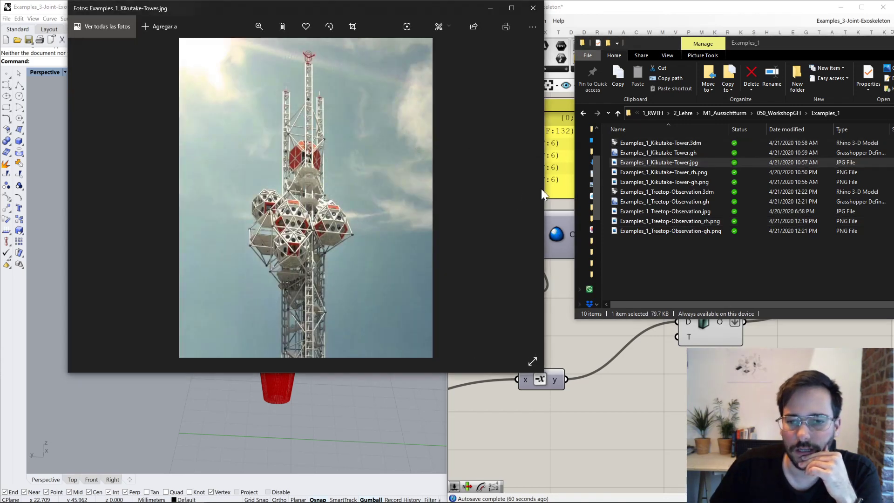
# Look through the Examples_2 folder with its L-Systems definition, and open the Examples_3 folder of 050_WorkshopGH.
pyautogui.click(780, 113)
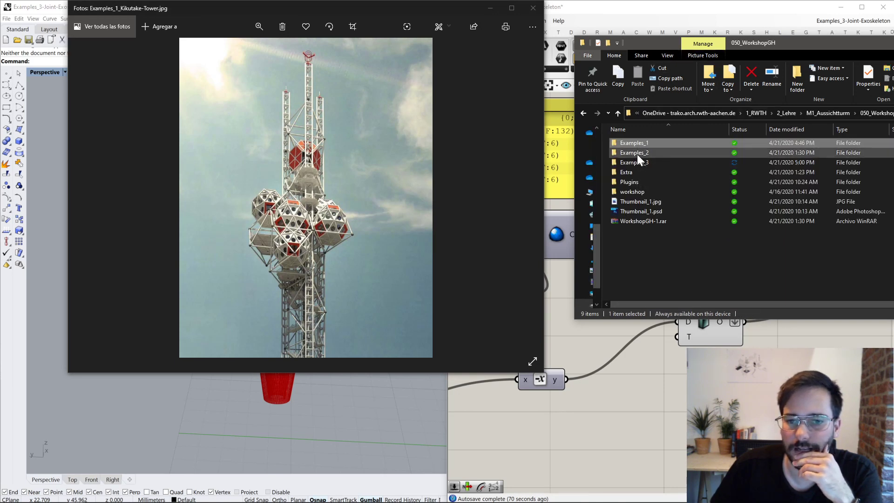
pyautogui.doubleClick(637, 155)
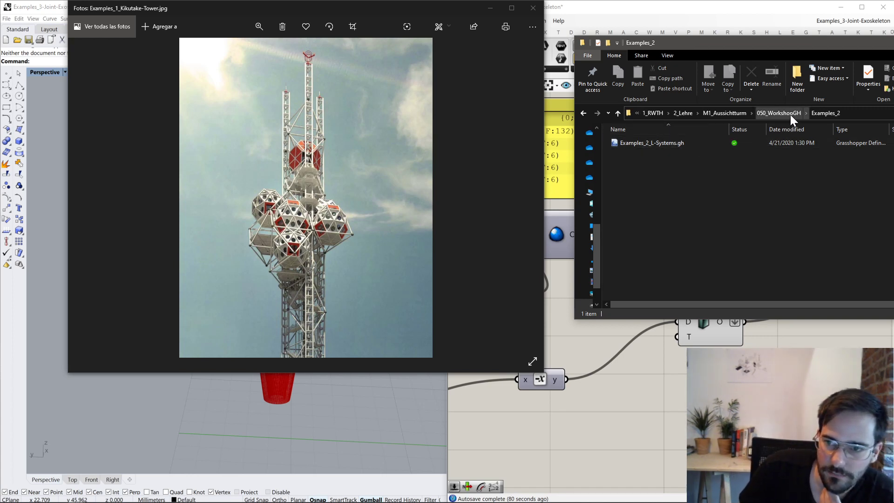
pyautogui.click(685, 142)
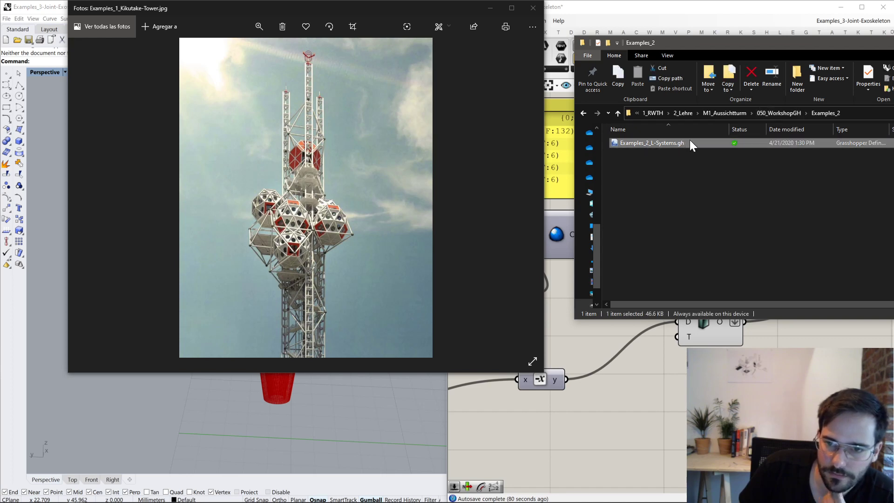
pyautogui.click(783, 114)
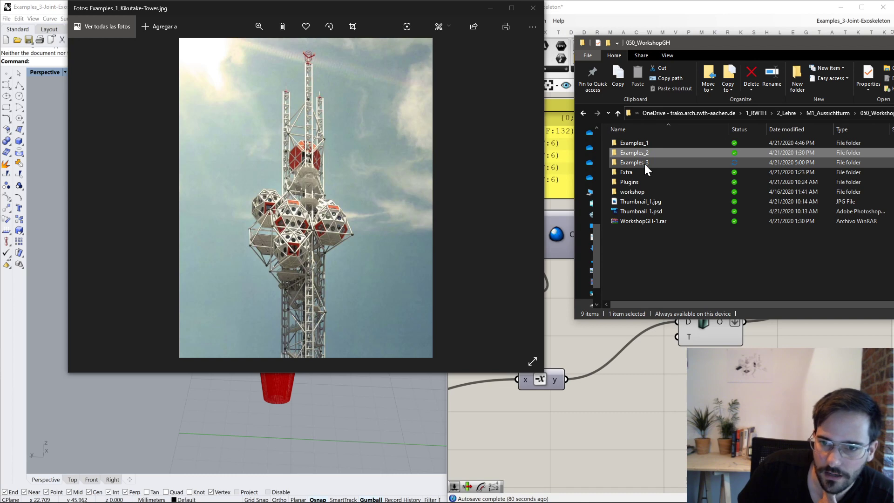
pyautogui.doubleClick(644, 162)
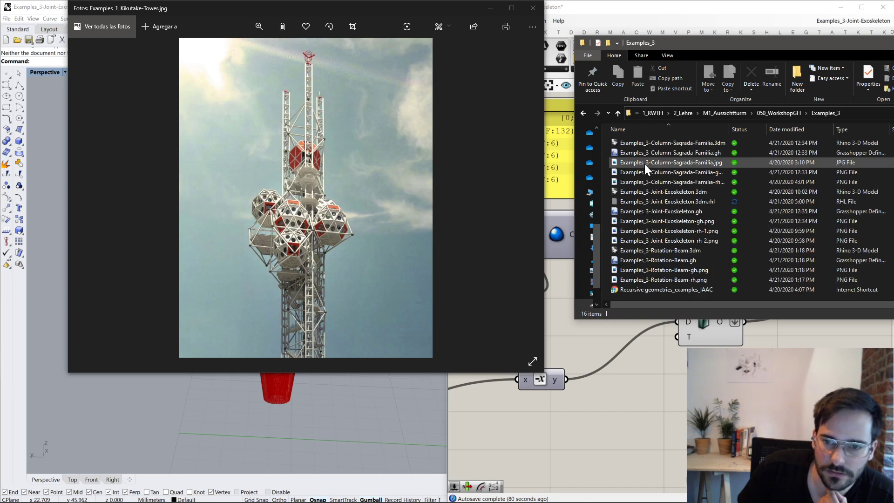